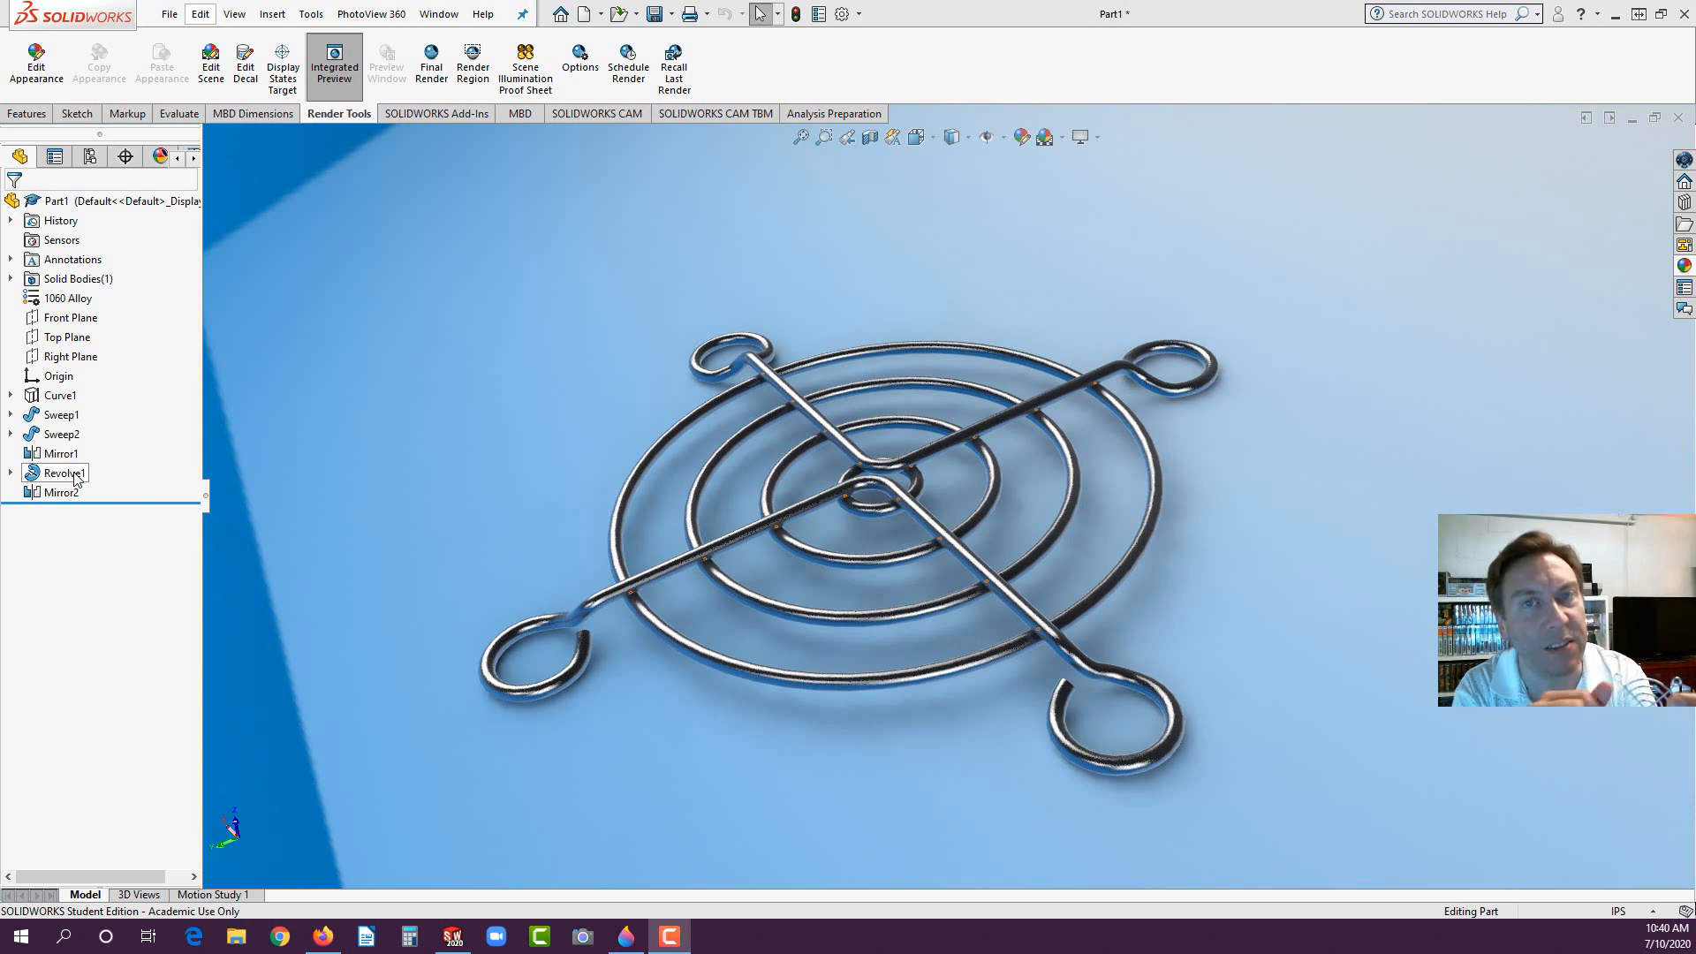
click(77, 114)
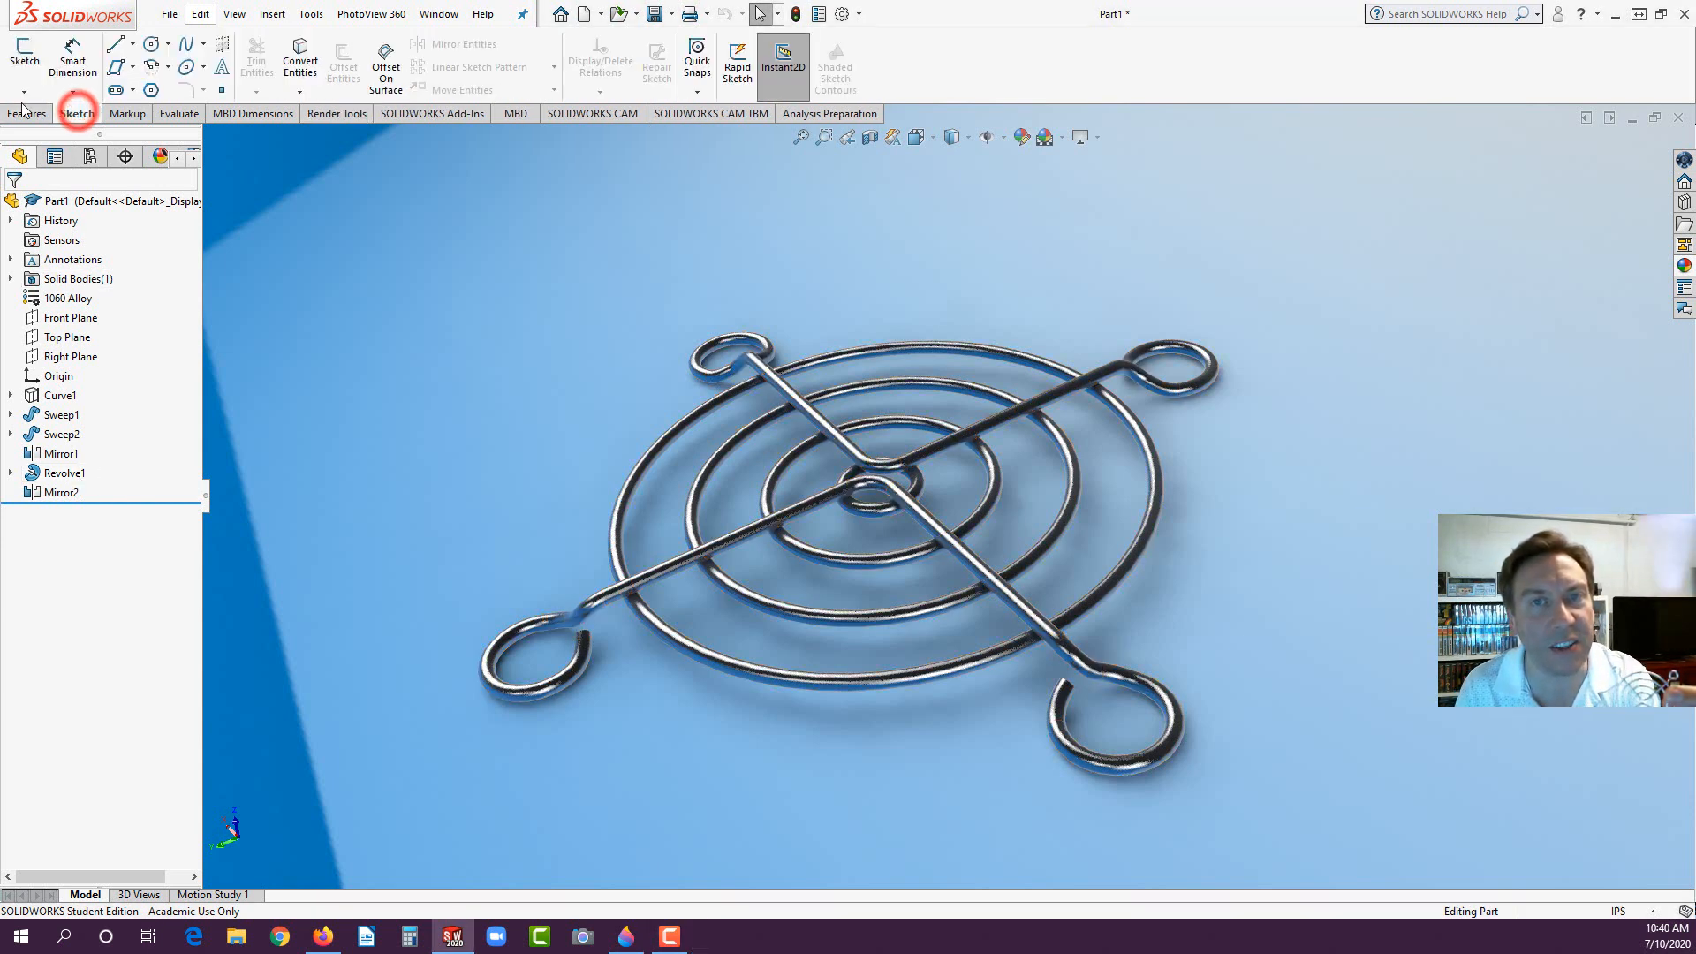
click(24, 91)
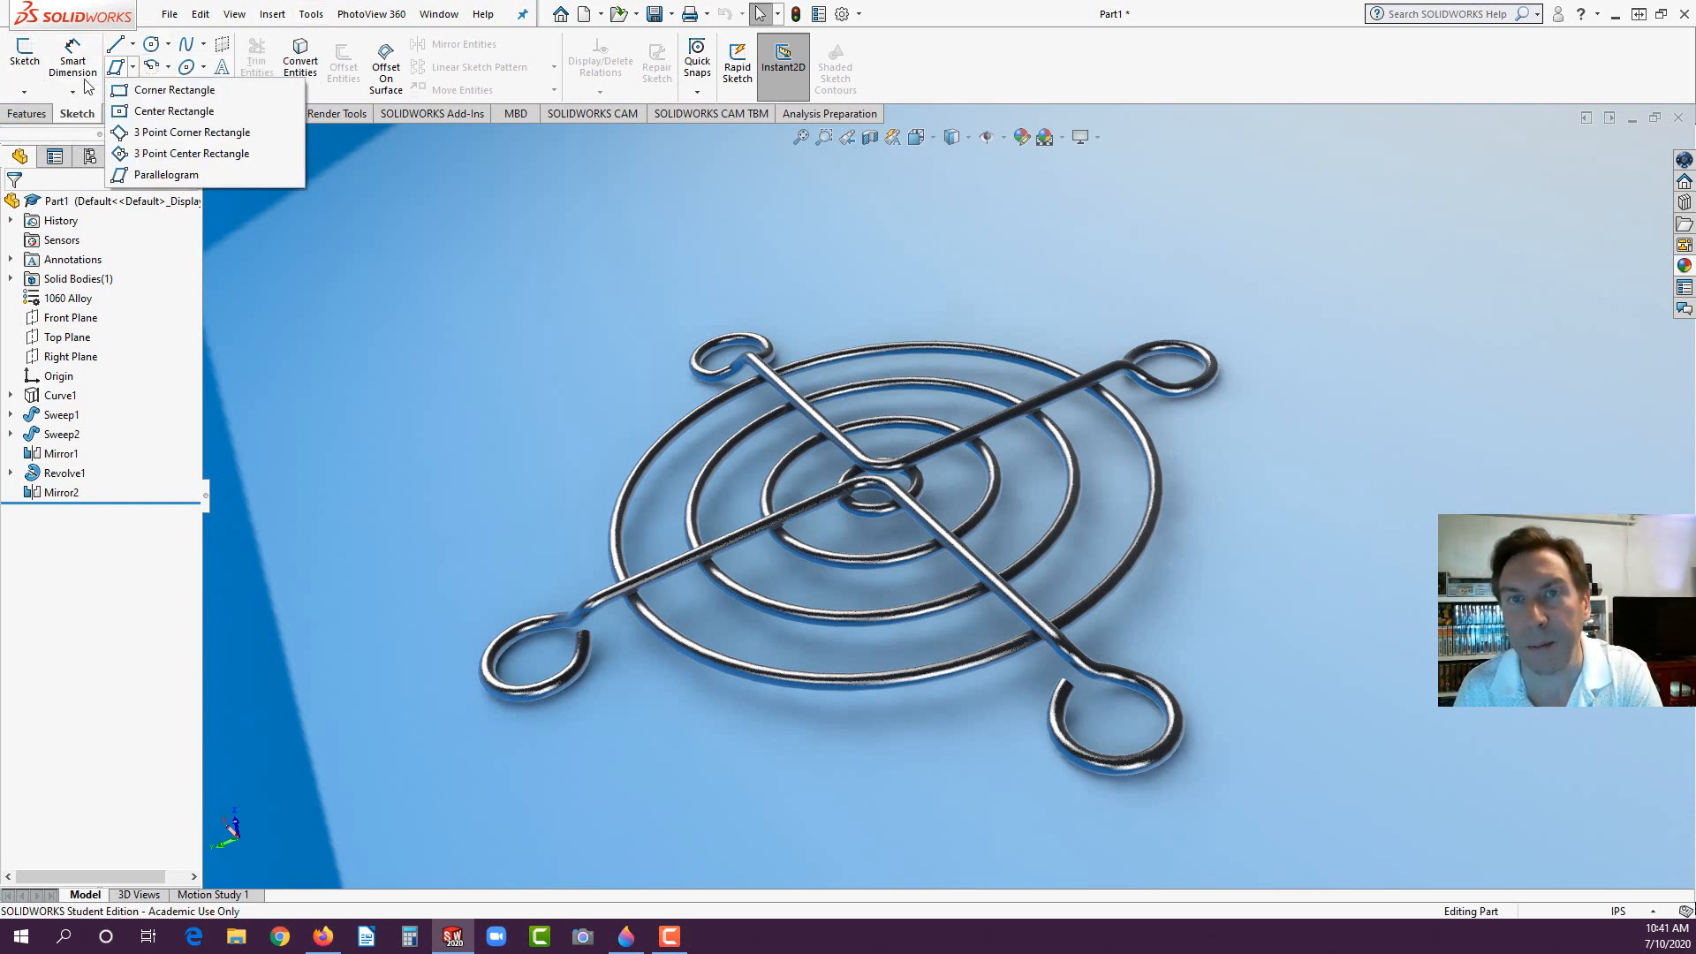
click(280, 98)
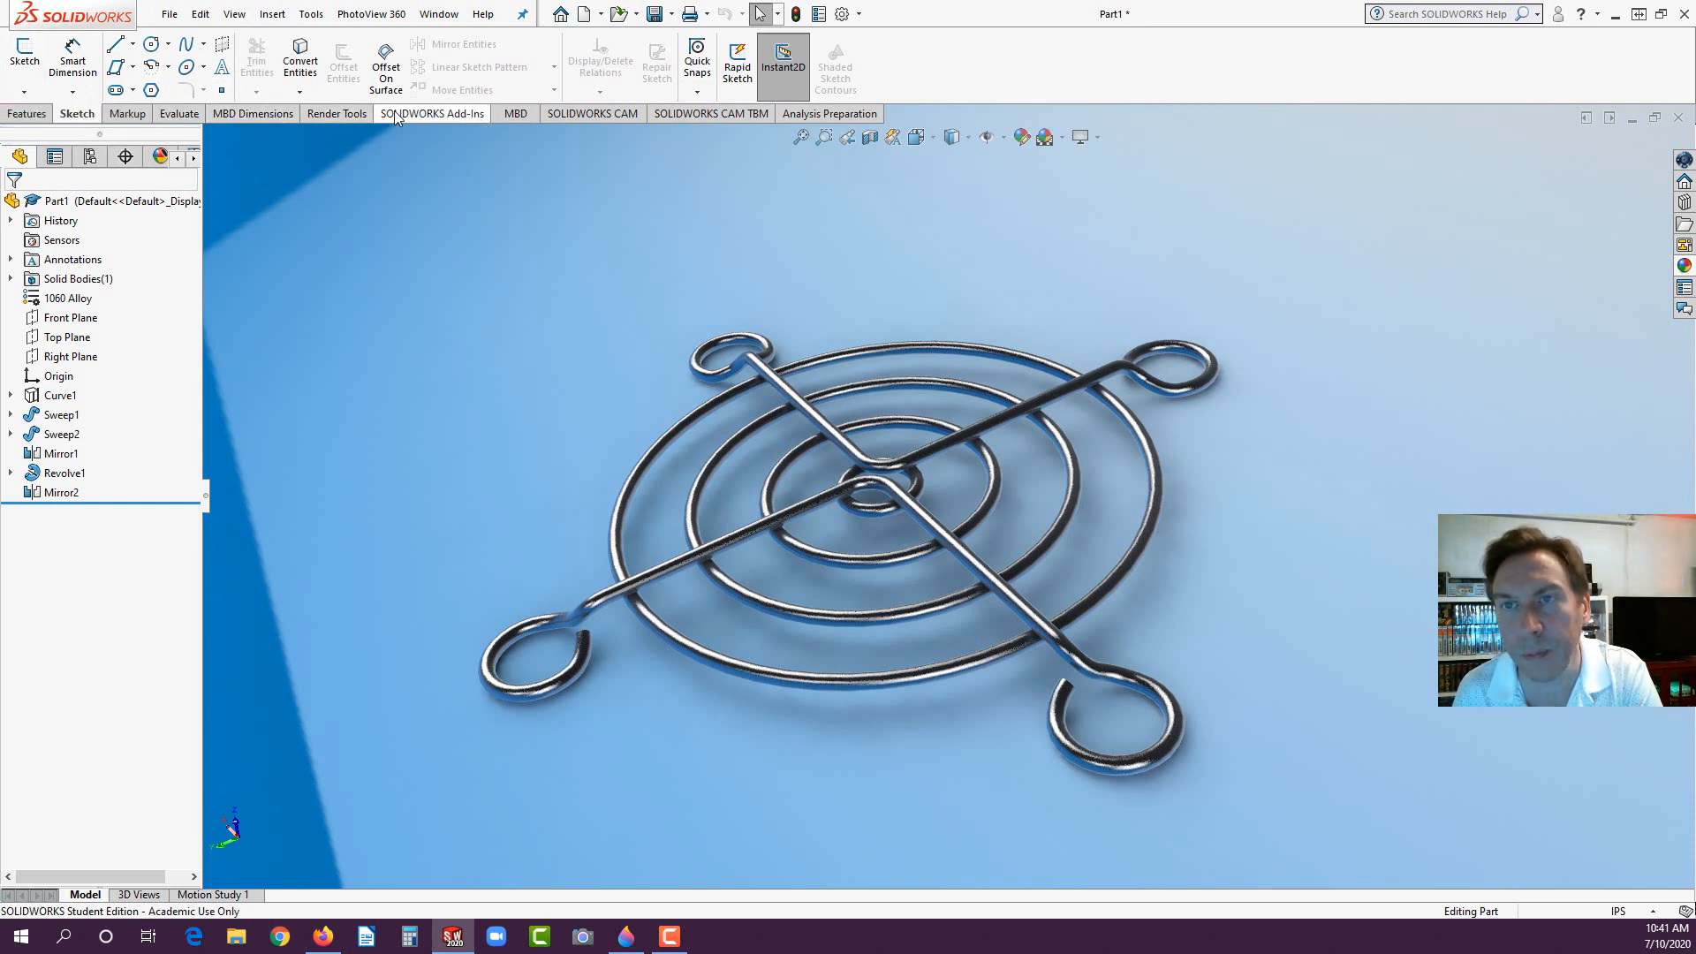
Step: Turn off the integrated render preview of the wire fan guard
click(325, 114)
click(335, 71)
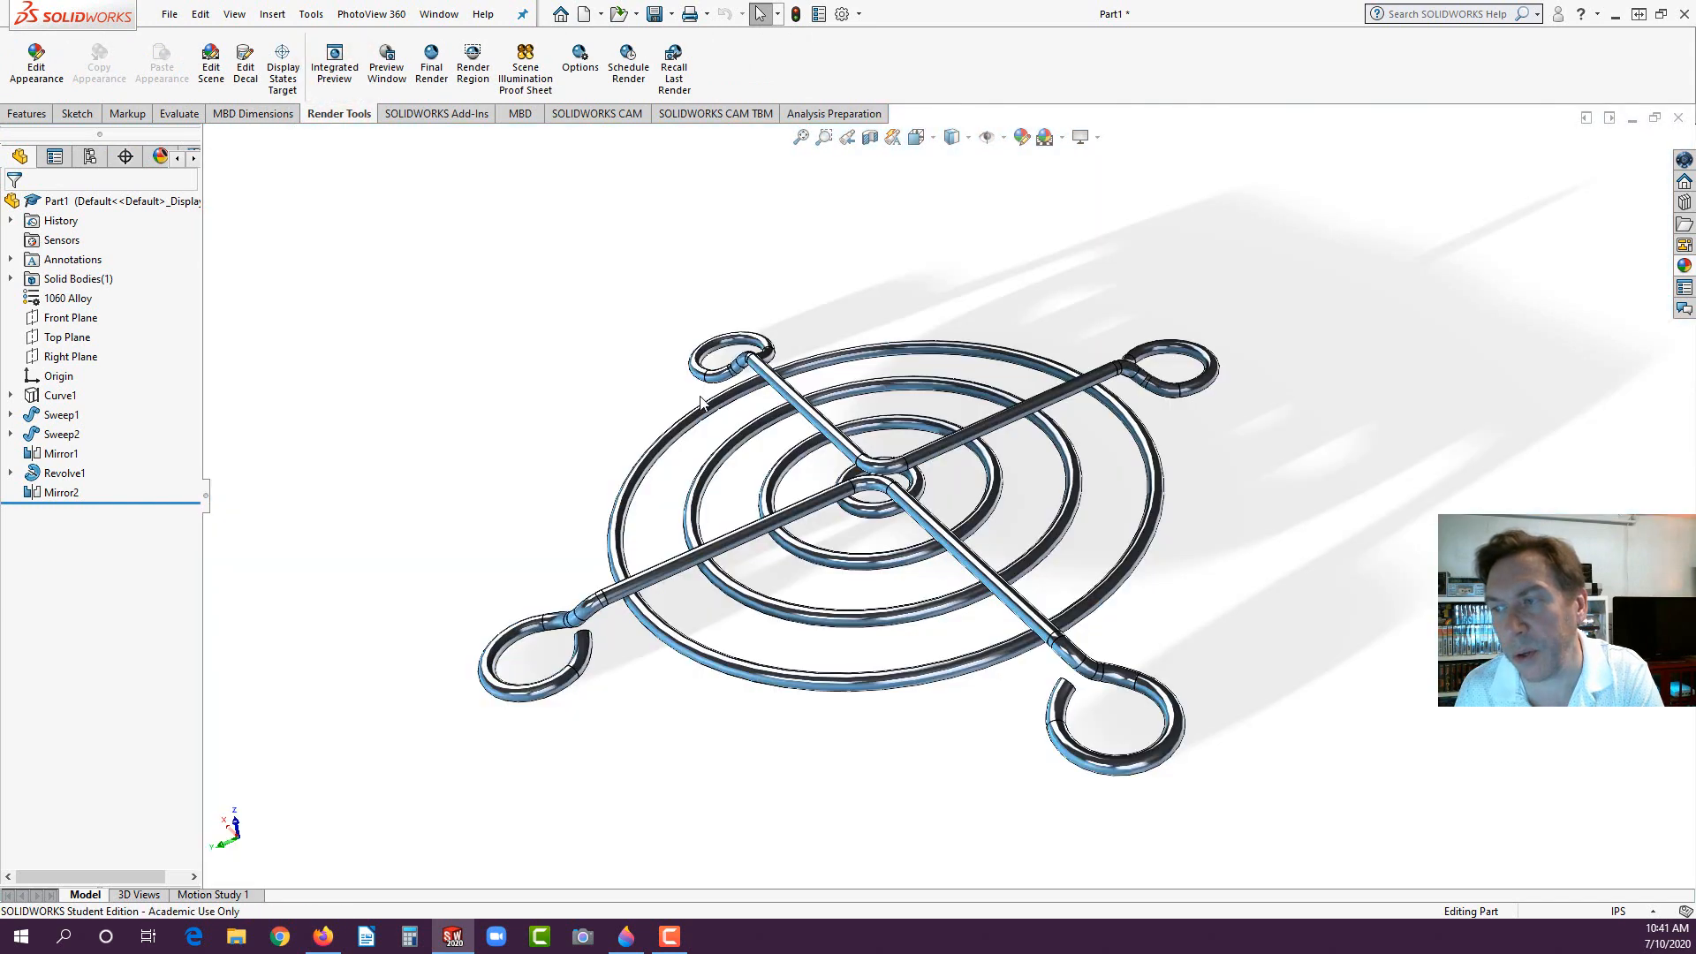
middle_drag(687, 415, 817, 470)
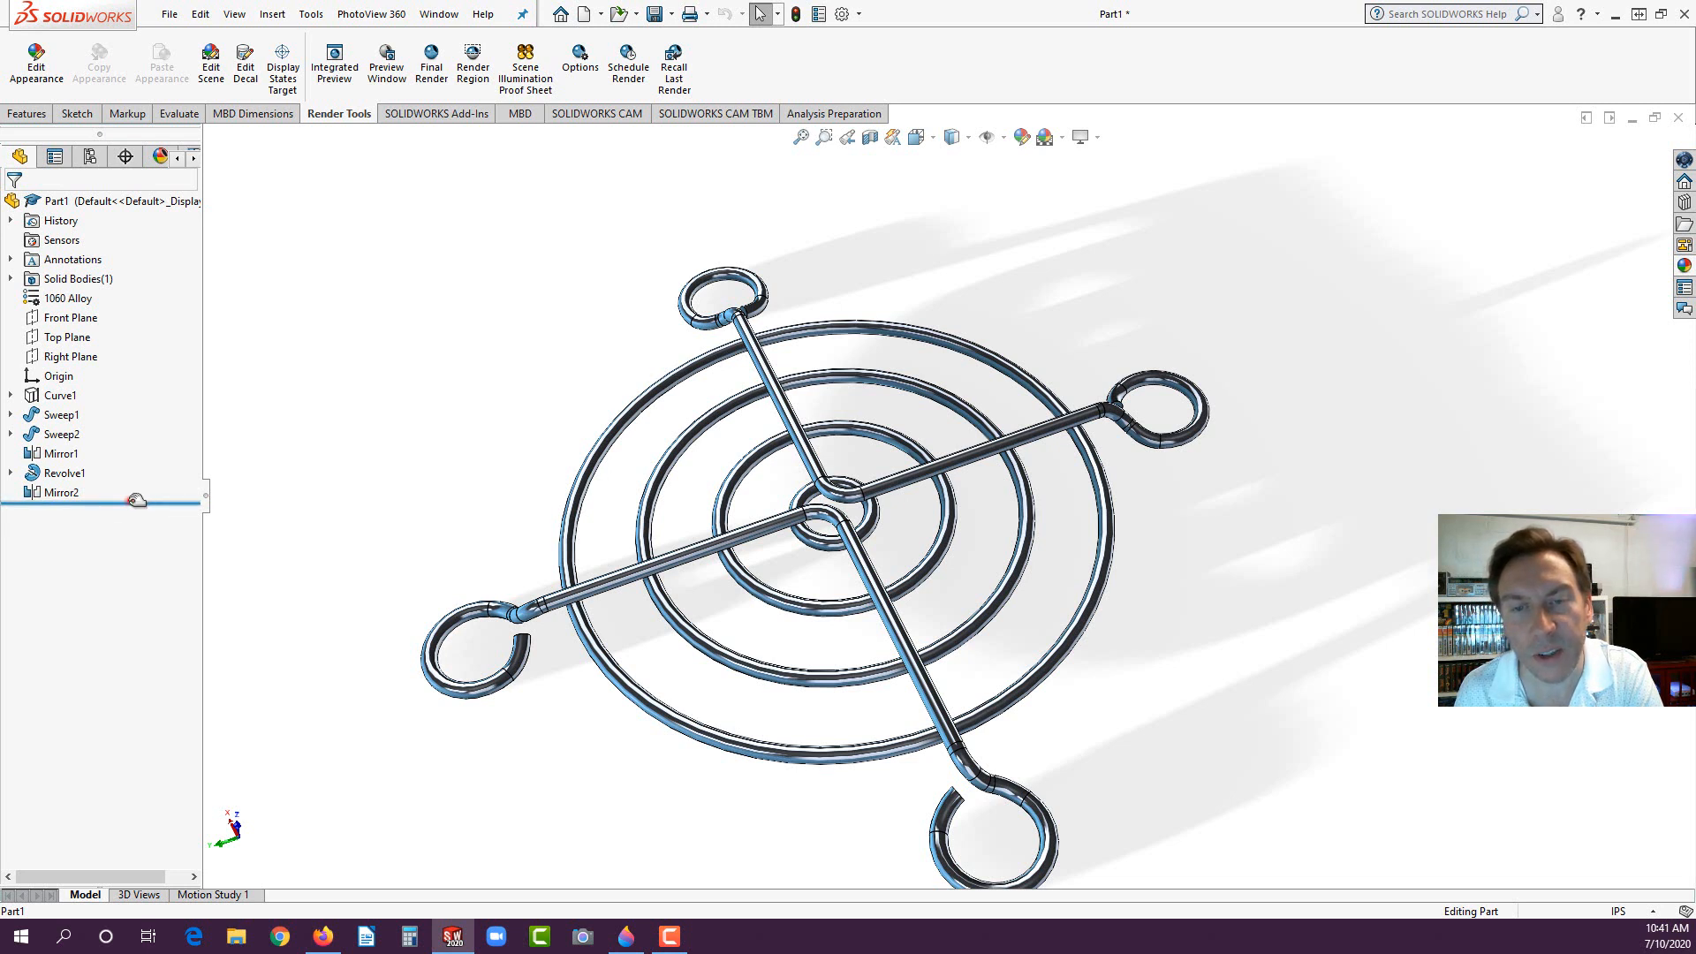
Step: Roll the feature history back to just after Curve1 and display the dimensions of its Sketch1
drag(137, 499, 142, 404)
click(10, 376)
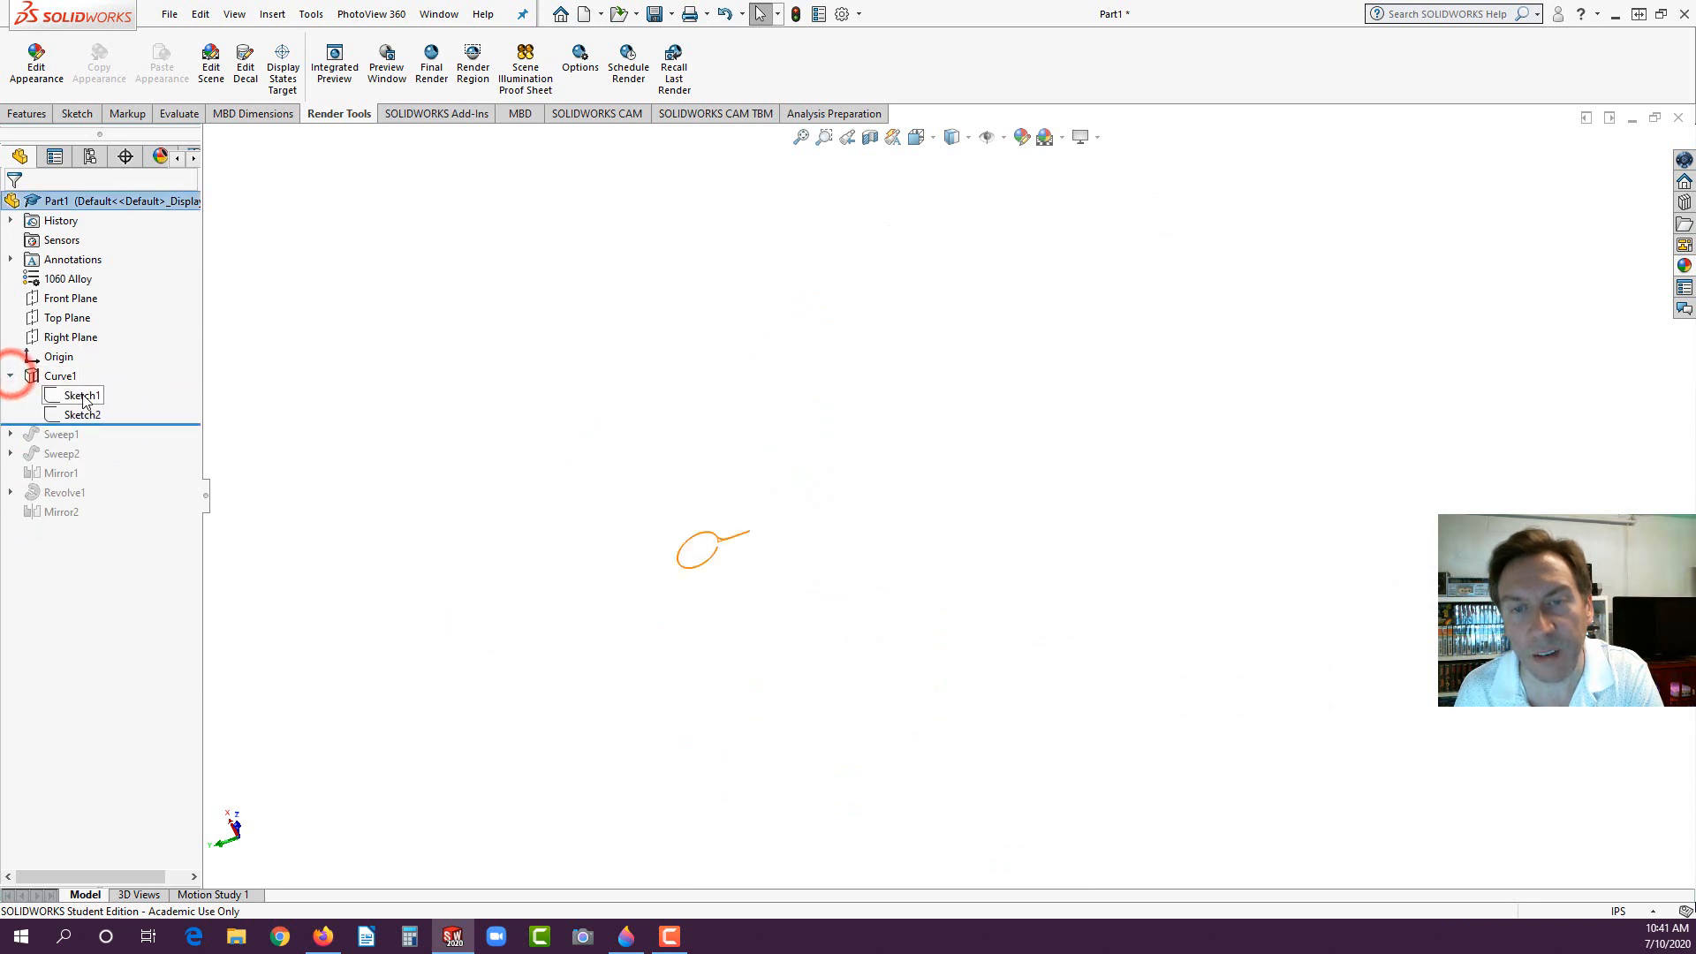
click(80, 394)
key(z)
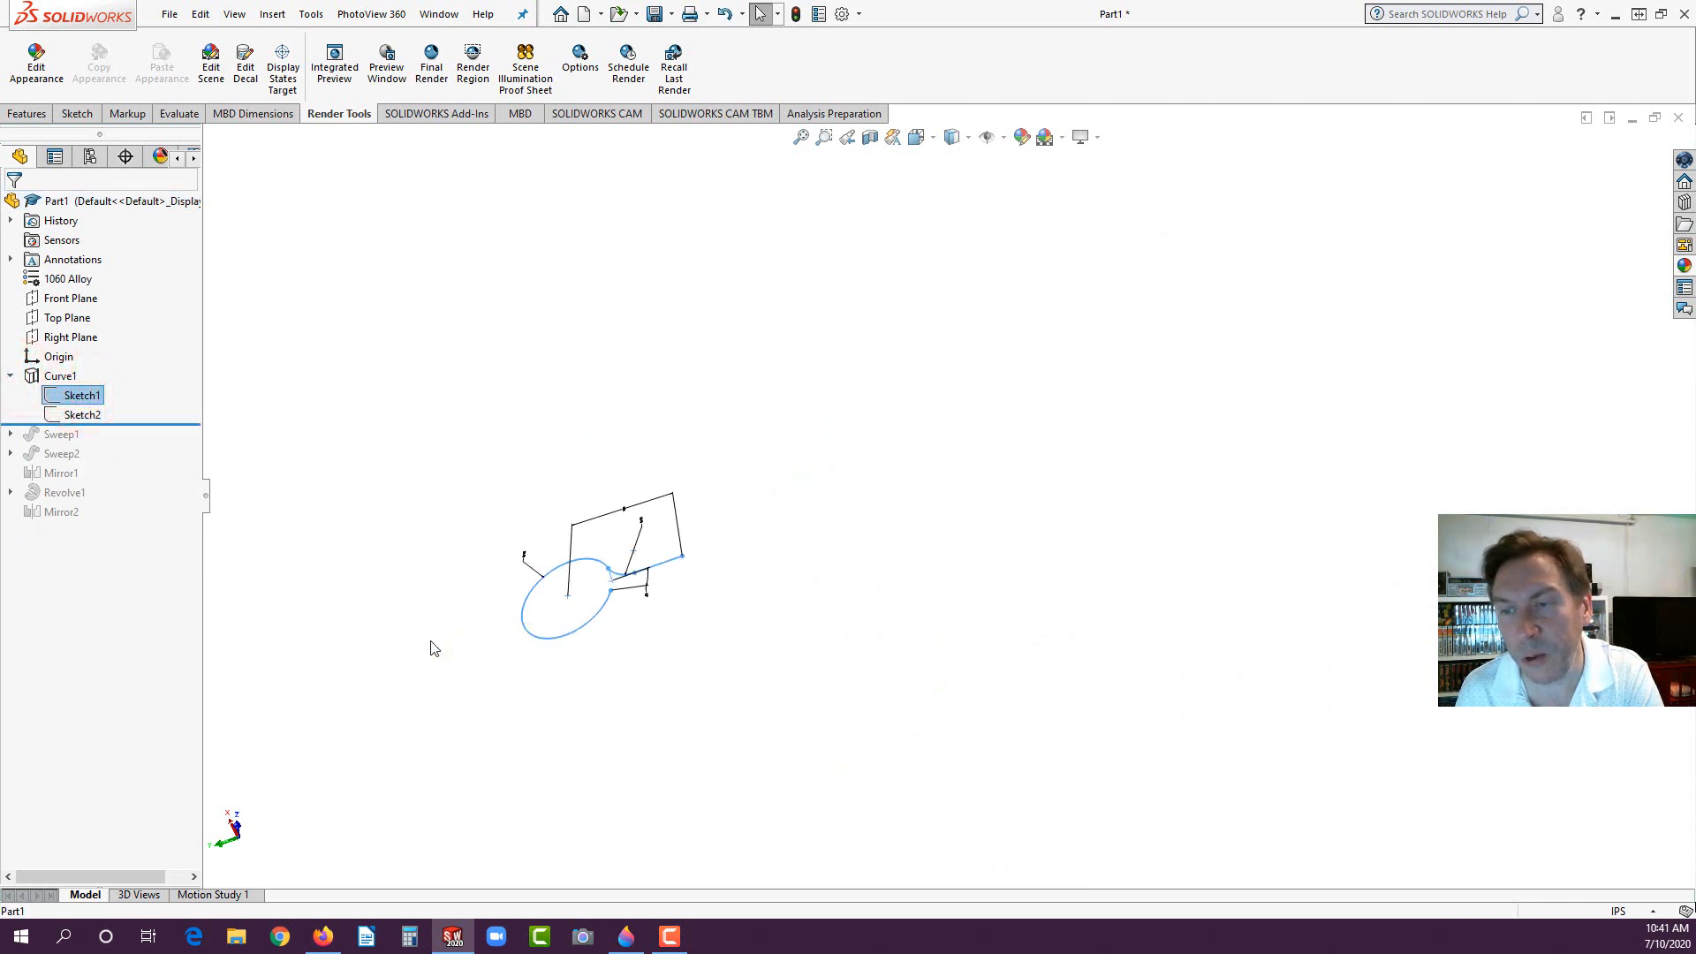
Step: Turn off the perspective display and view the Sketch1 loop profile without distortion
click(1085, 137)
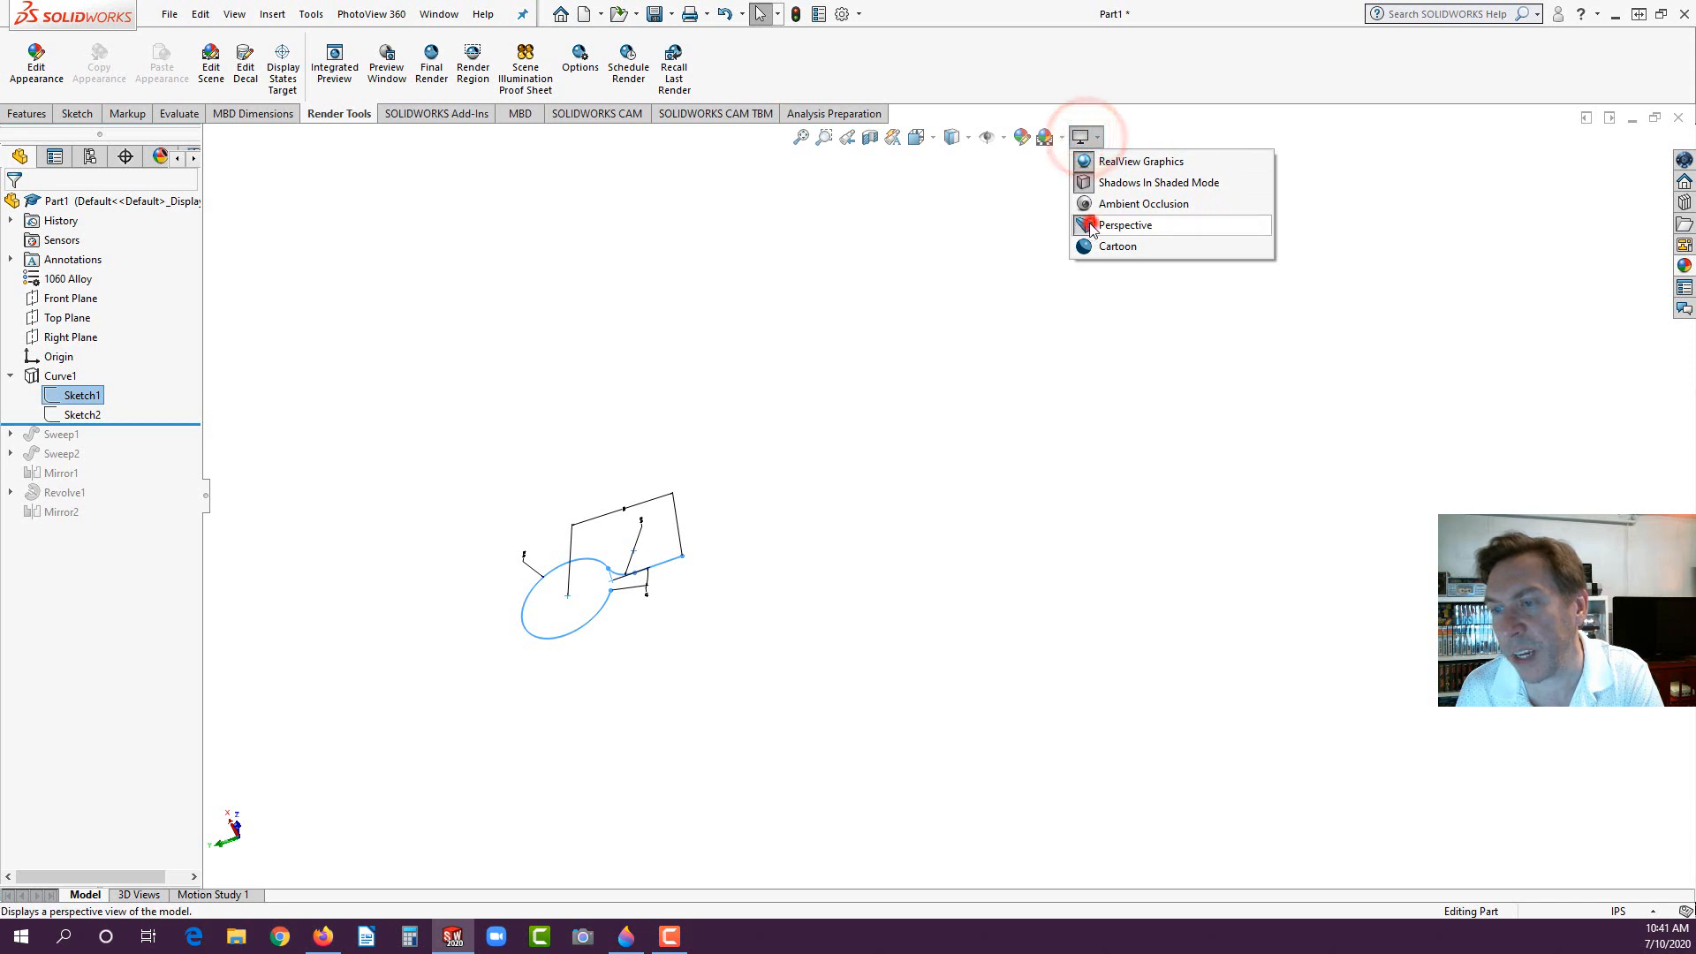
click(1087, 224)
scroll(460, 548, up, 3)
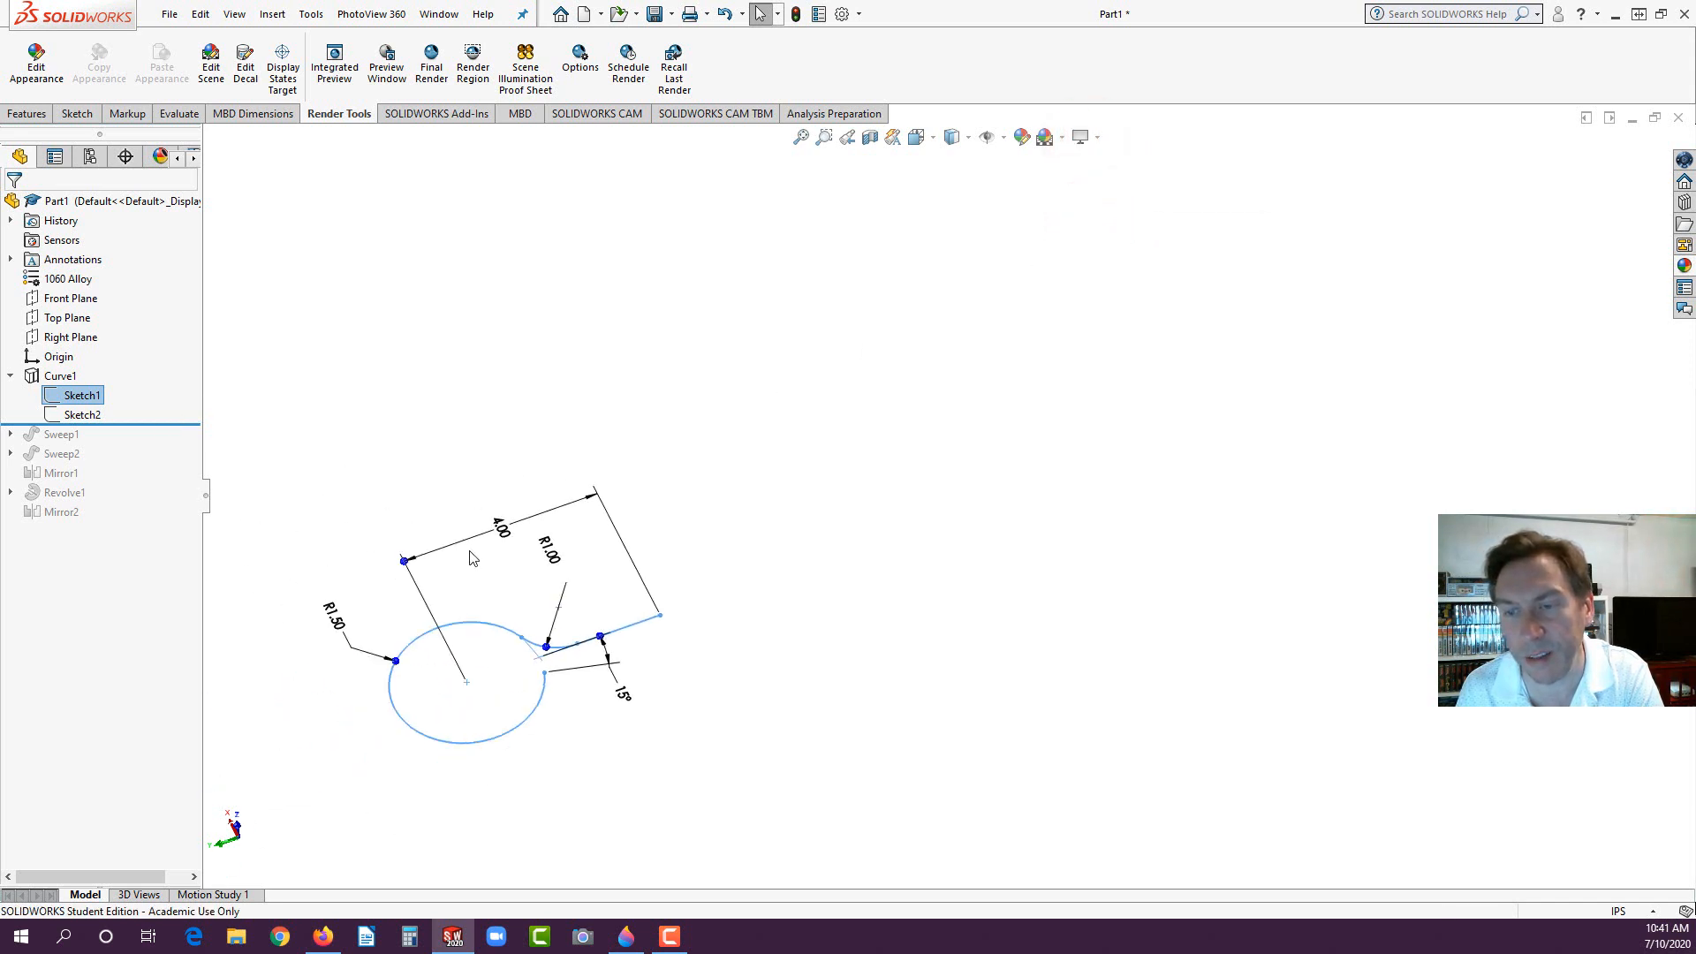
scroll(671, 658, down, 2)
mouse_move(750, 431)
middle_down()
mouse_move(751, 636)
mouse_move(733, 638)
middle_up()
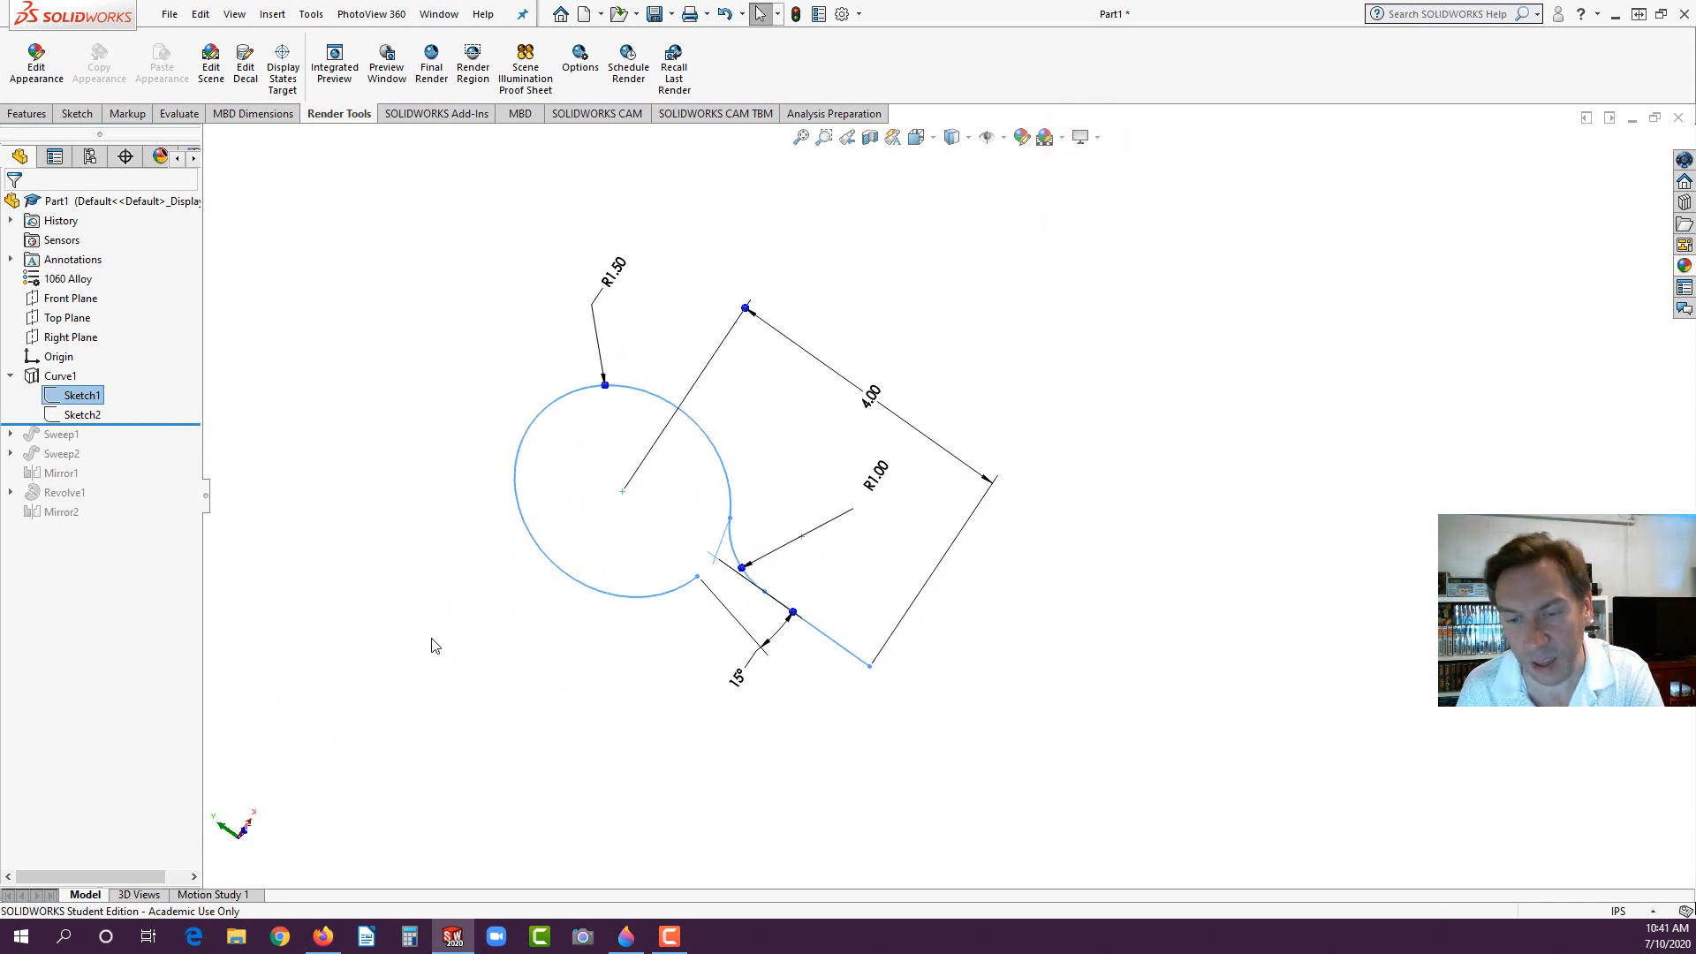
Step: Orient the part to the Front view and examine the dimensions of Sketch1 and Sketch2 under Curve1
key(space)
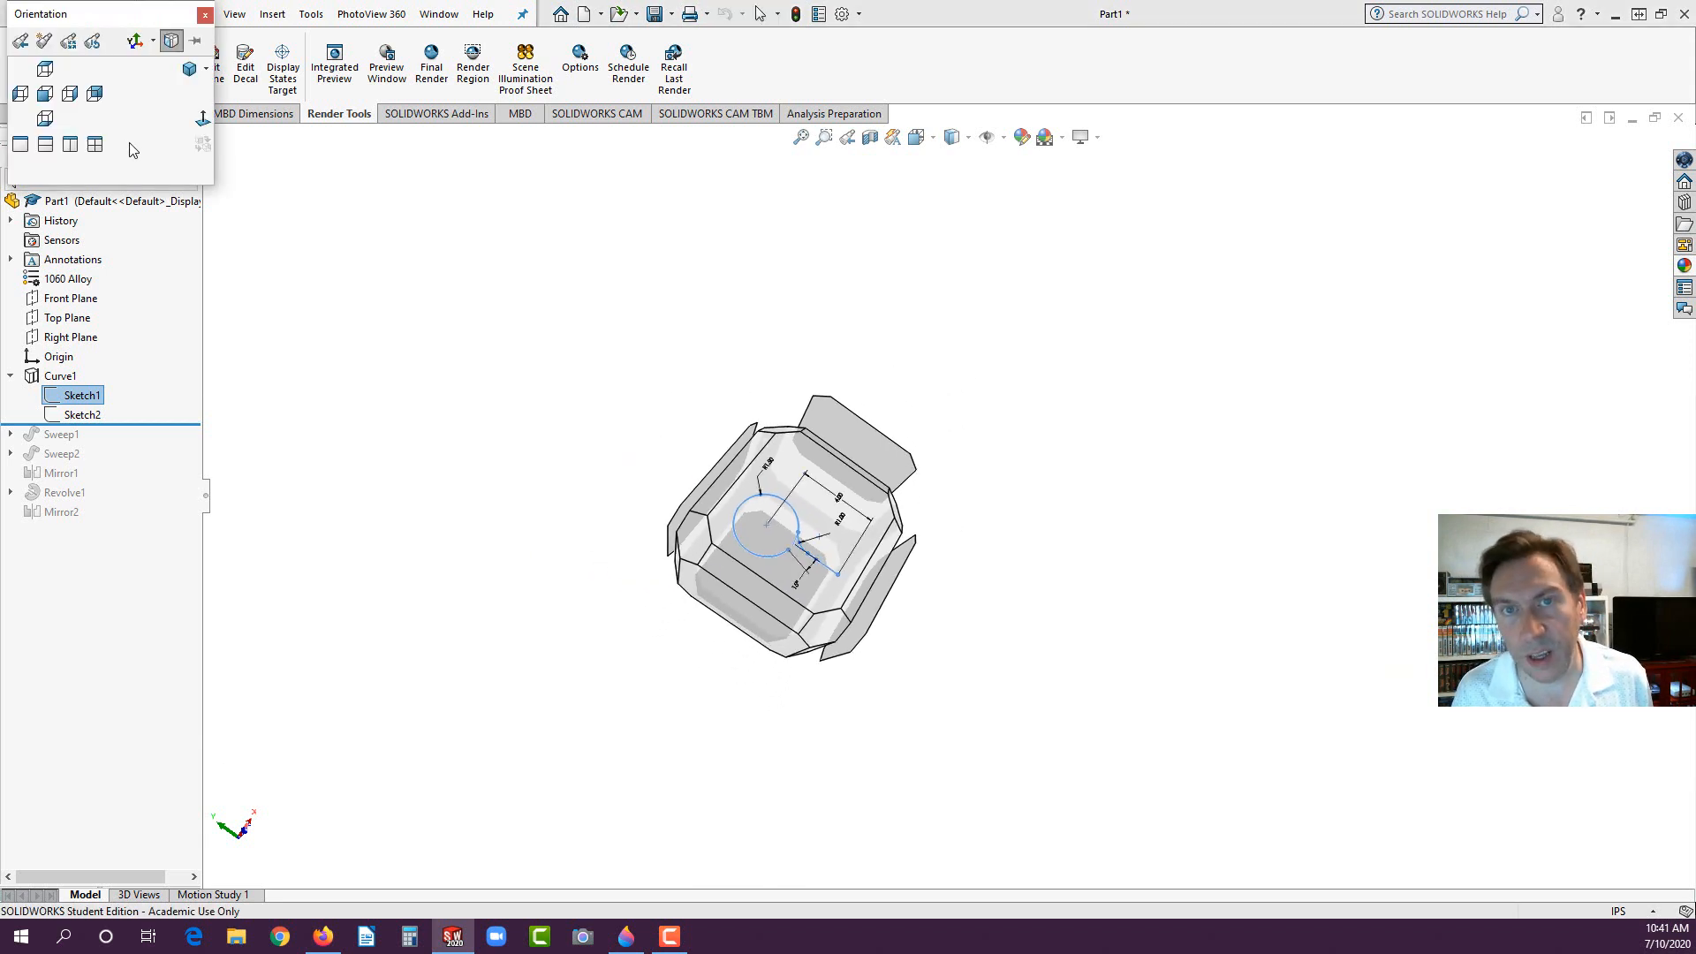
click(48, 94)
click(371, 366)
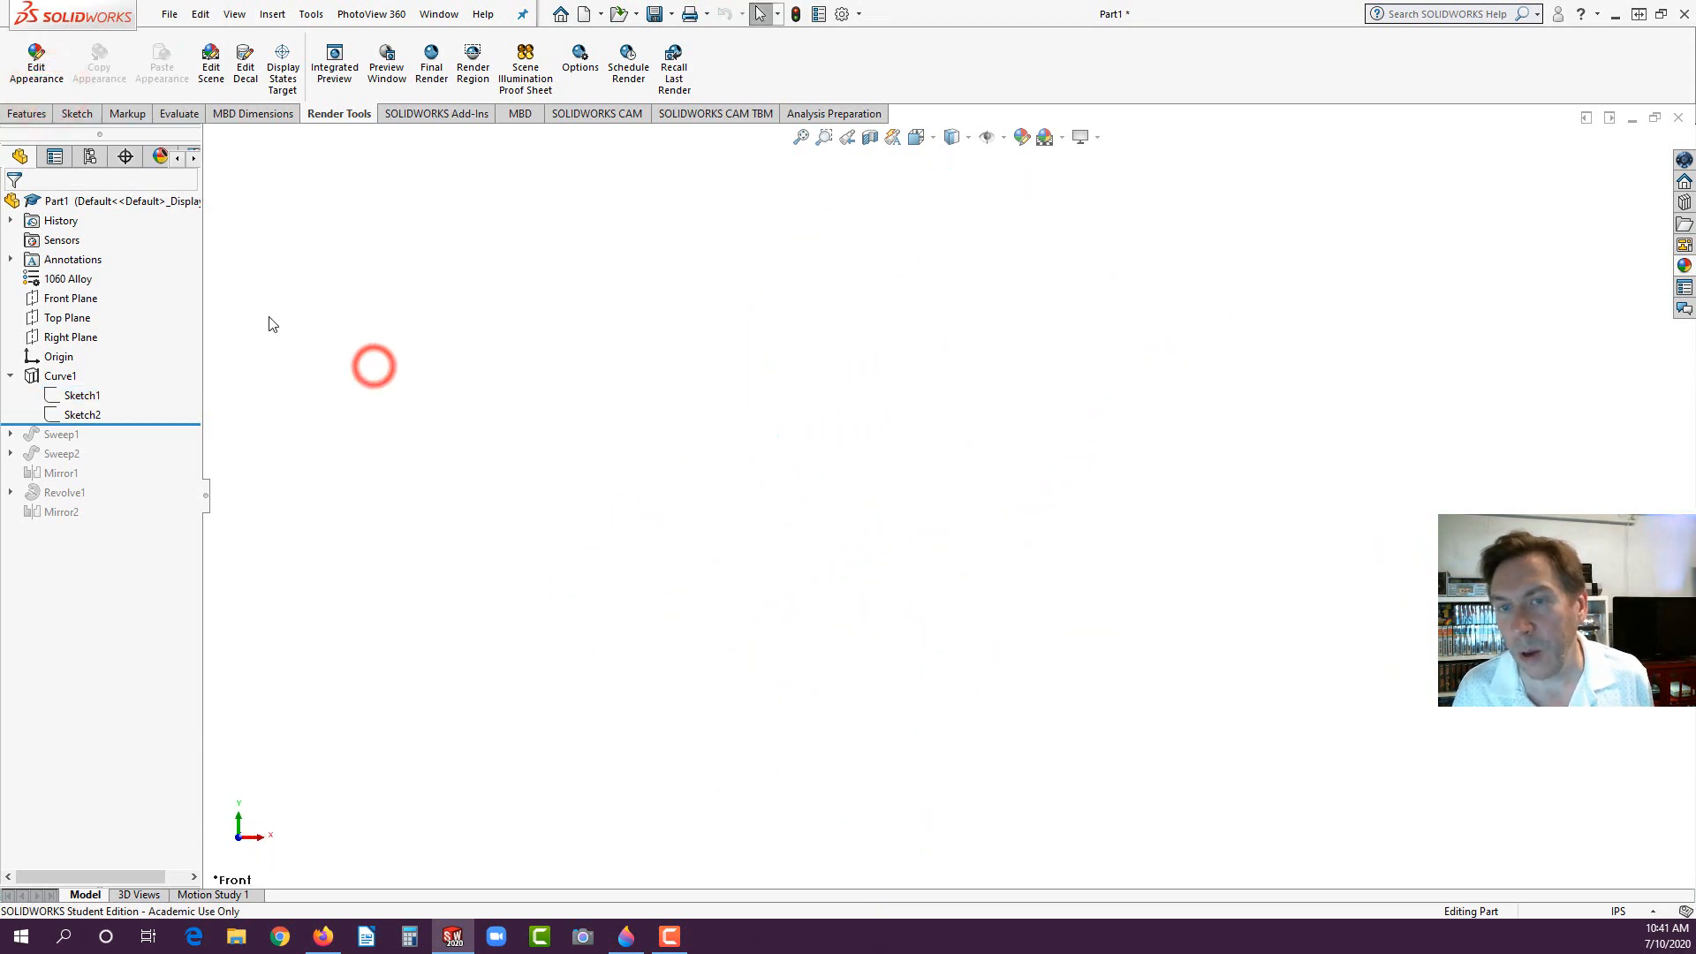
click(76, 398)
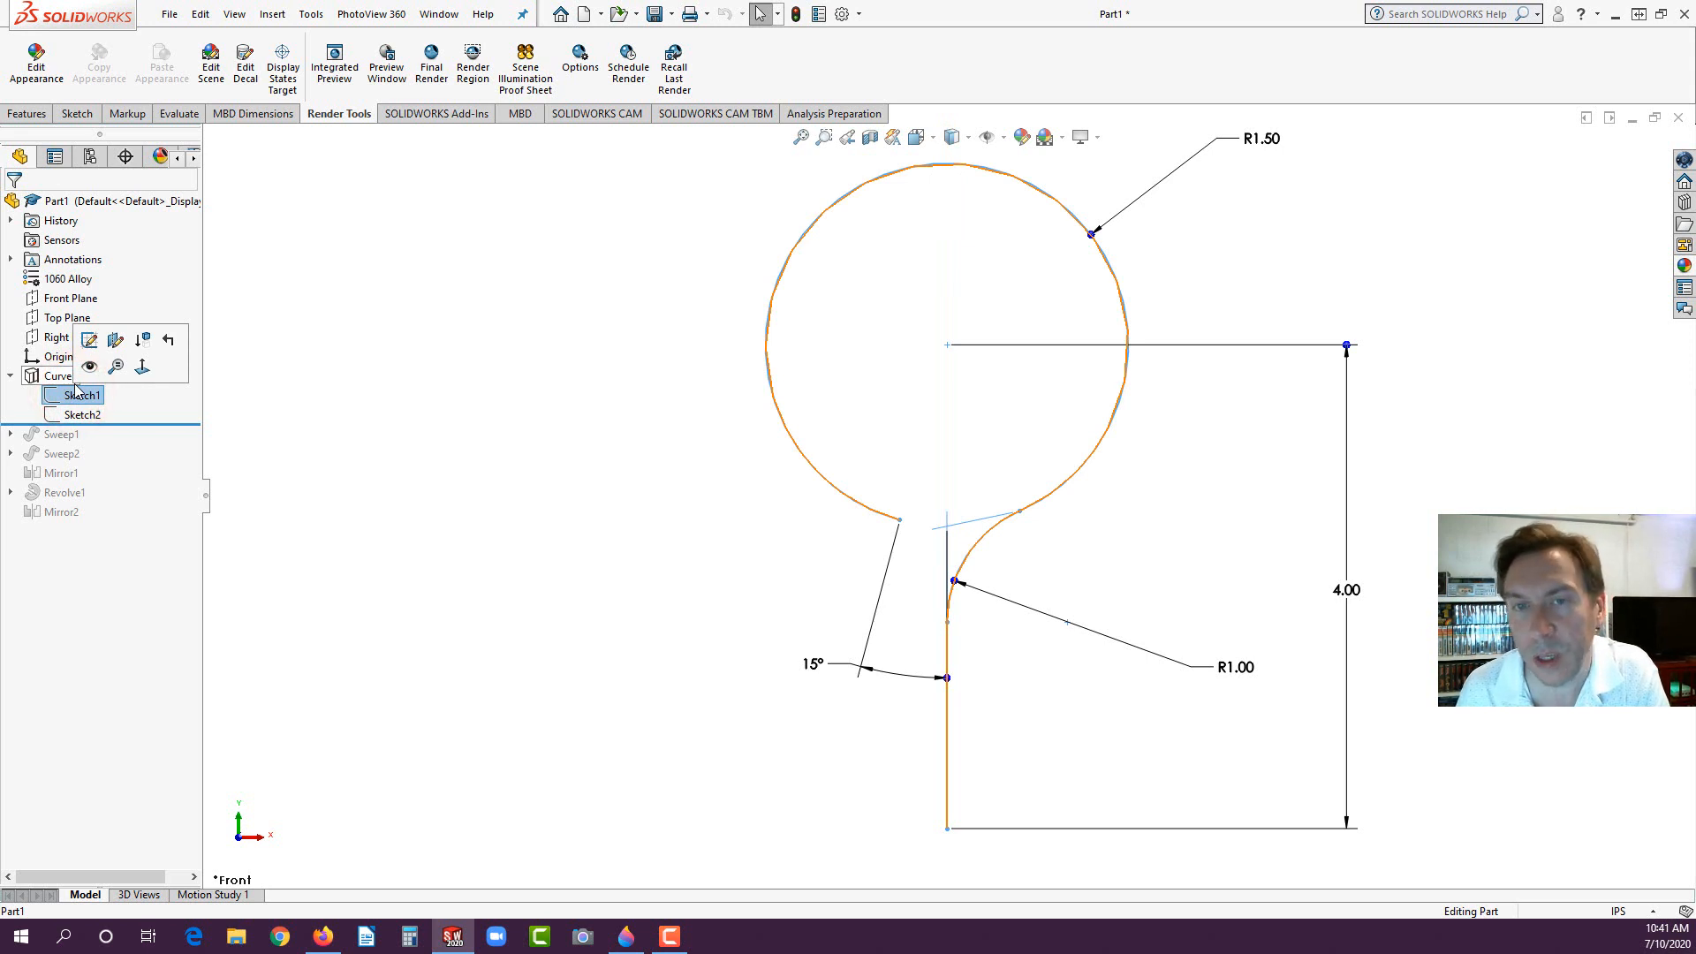
click(78, 414)
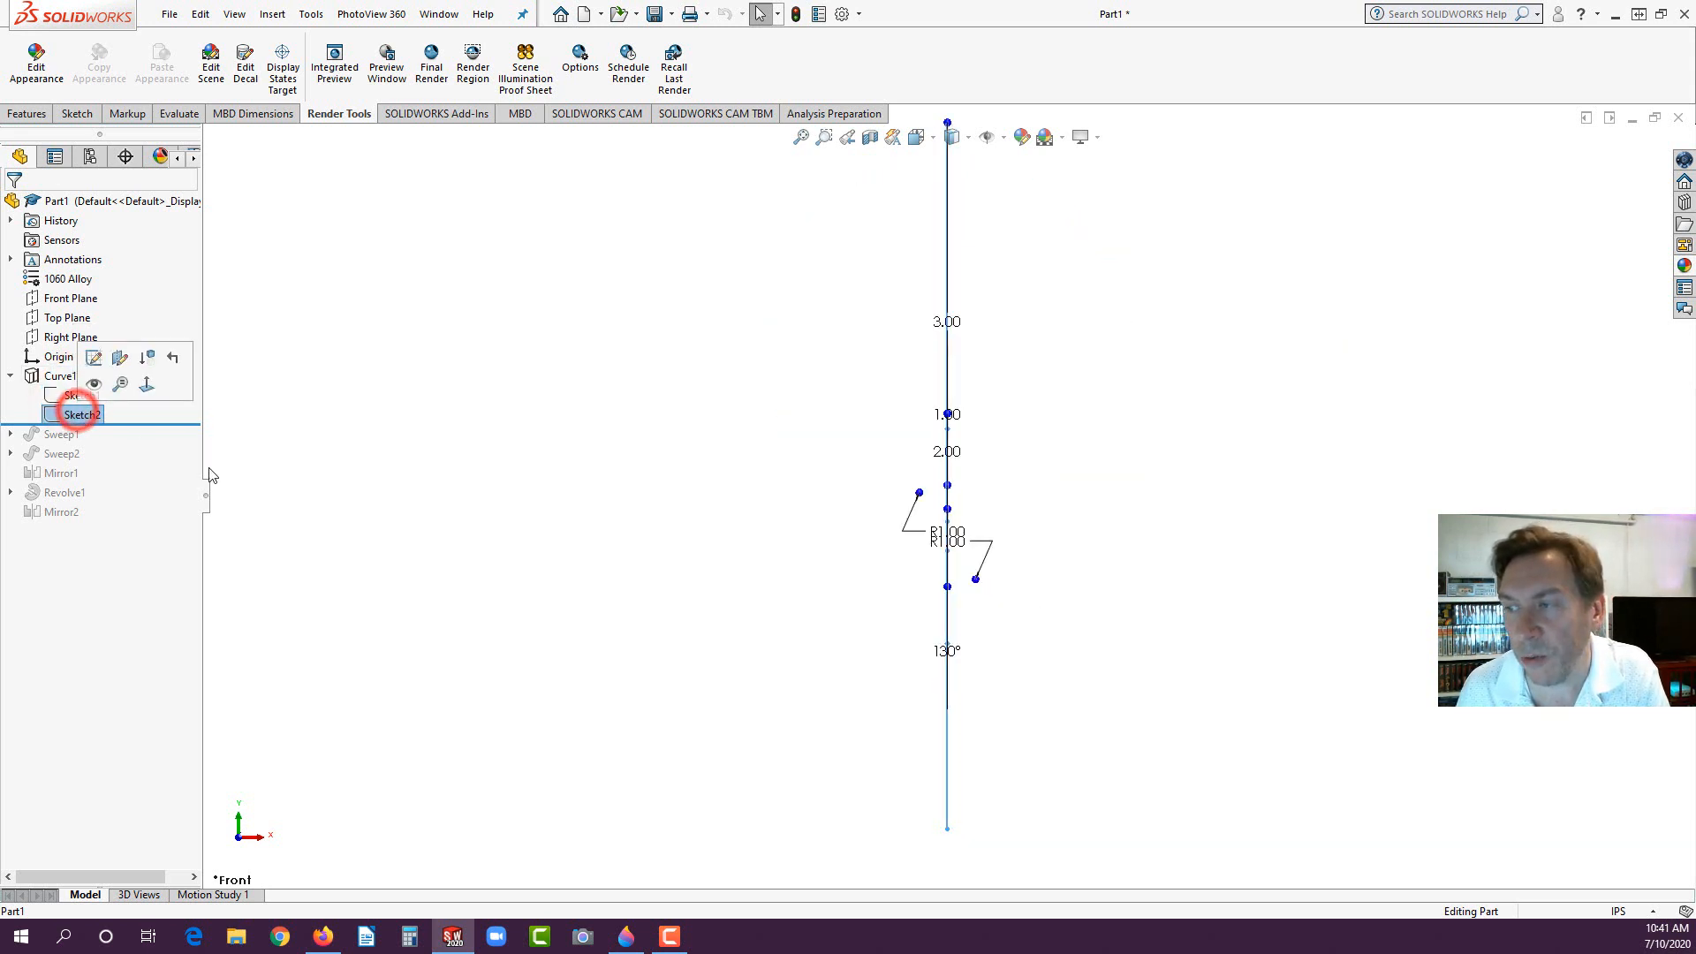
mouse_move(765, 520)
middle_down()
mouse_move(669, 485)
mouse_move(598, 548)
middle_up()
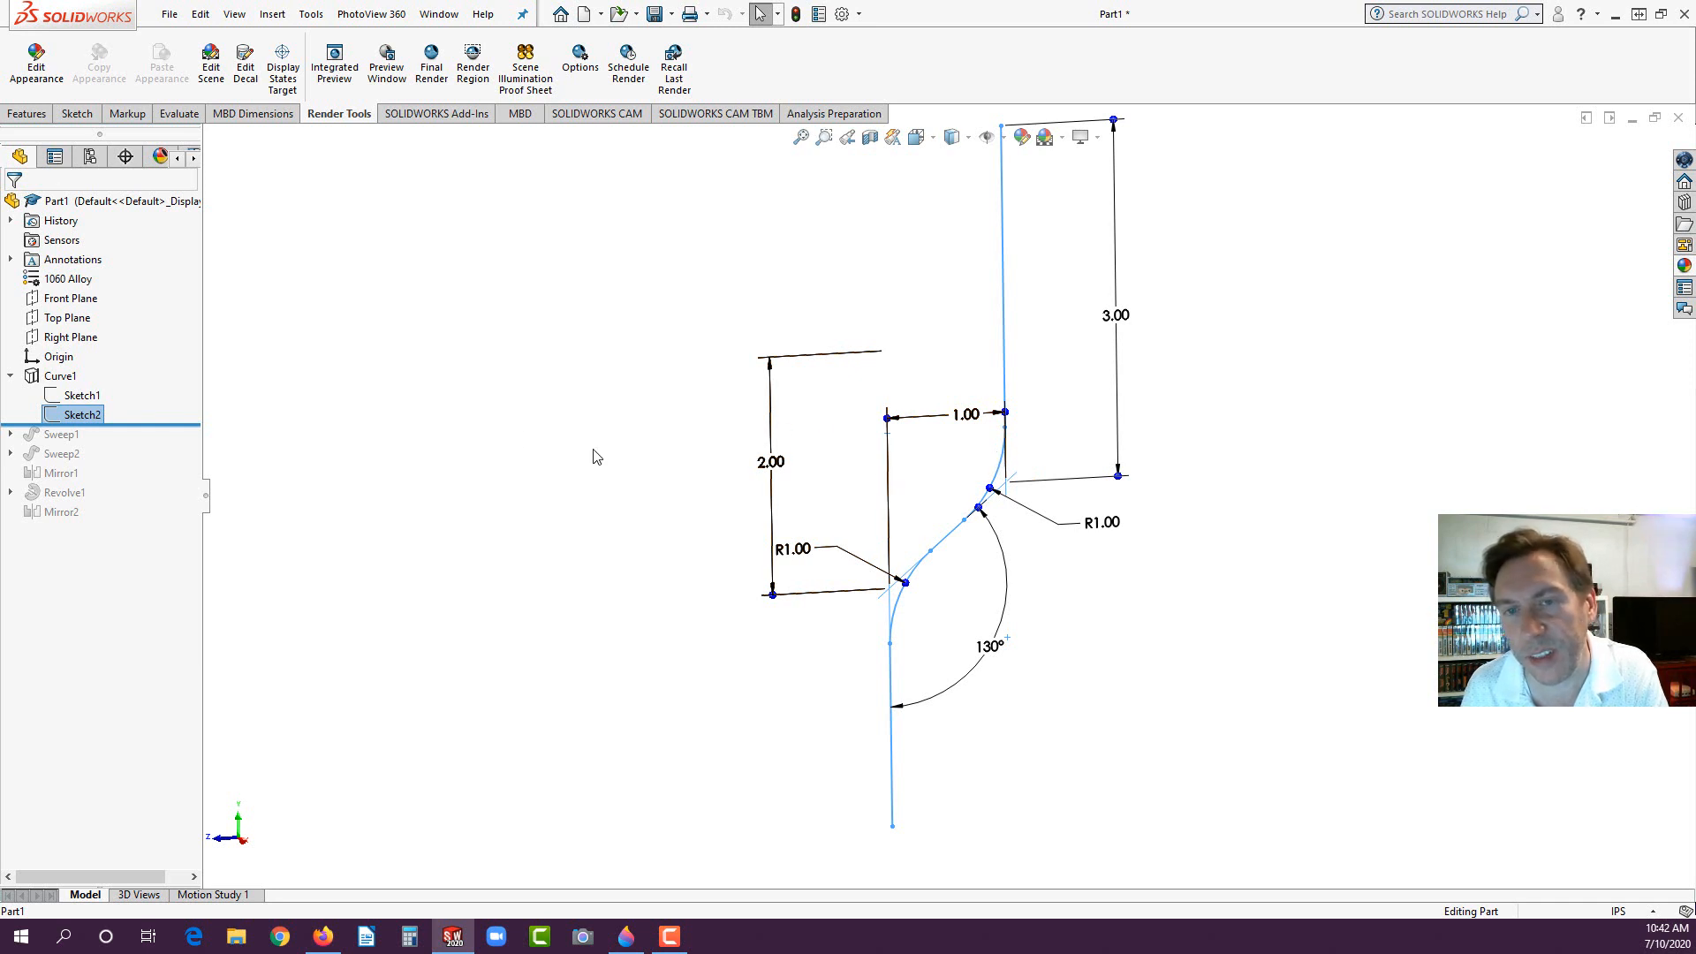
Step: Examine Curve1 together with the two source sketches it is projected from
click(50, 378)
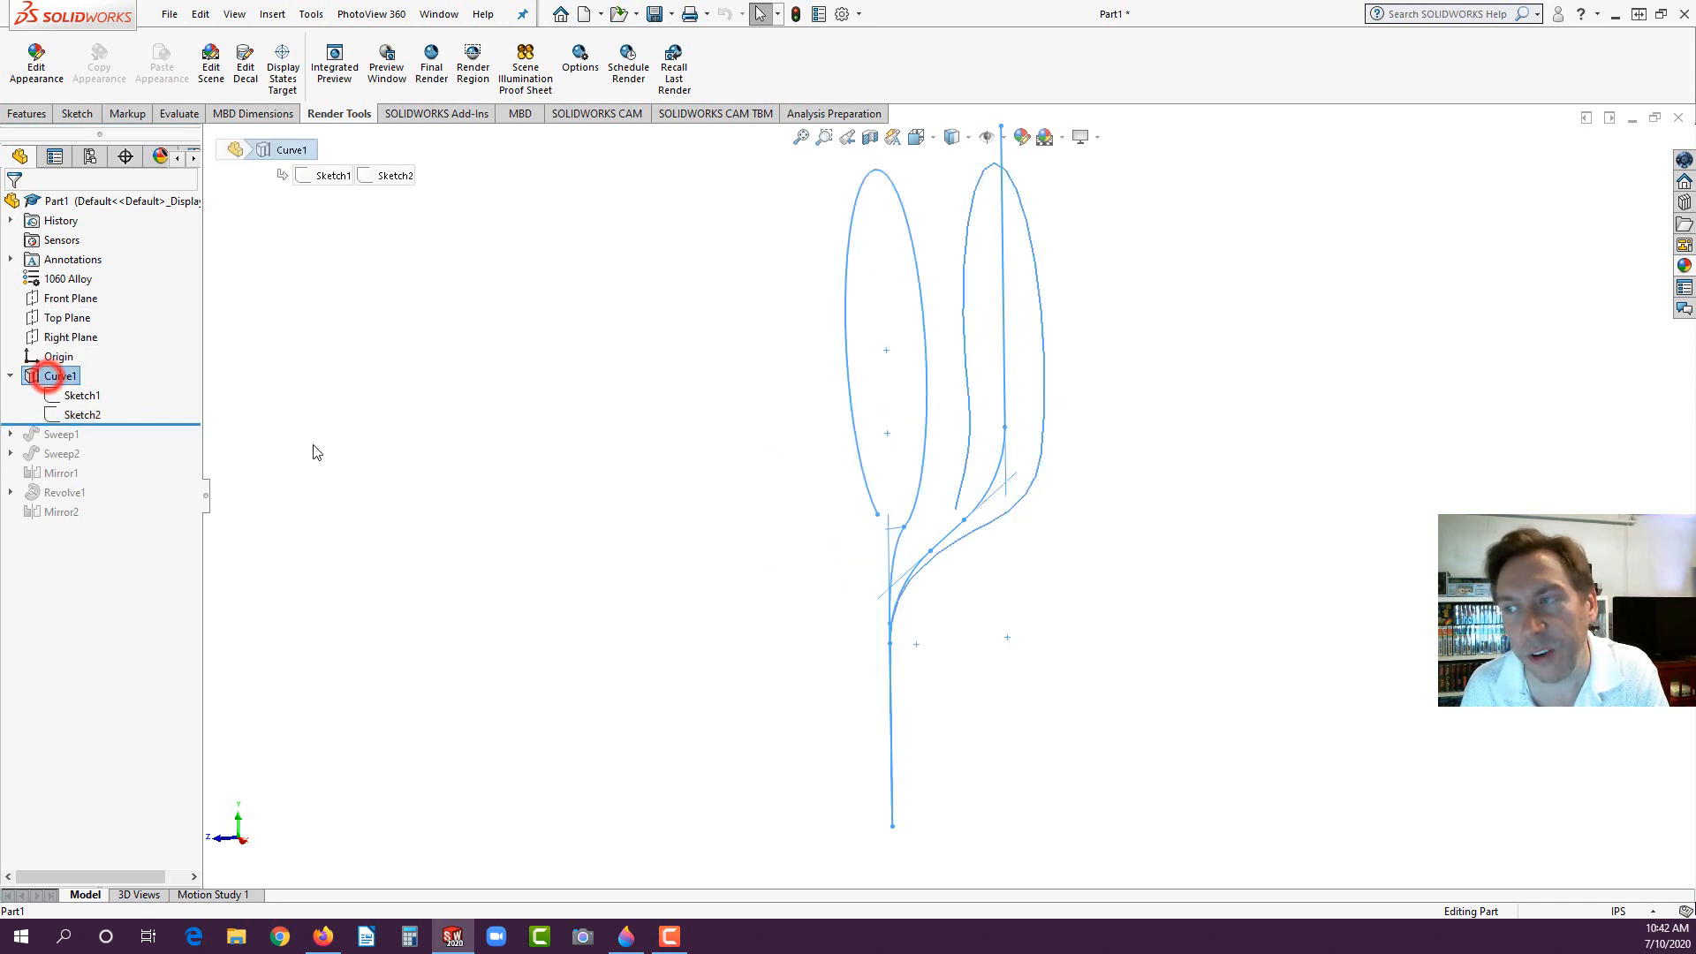
click(575, 497)
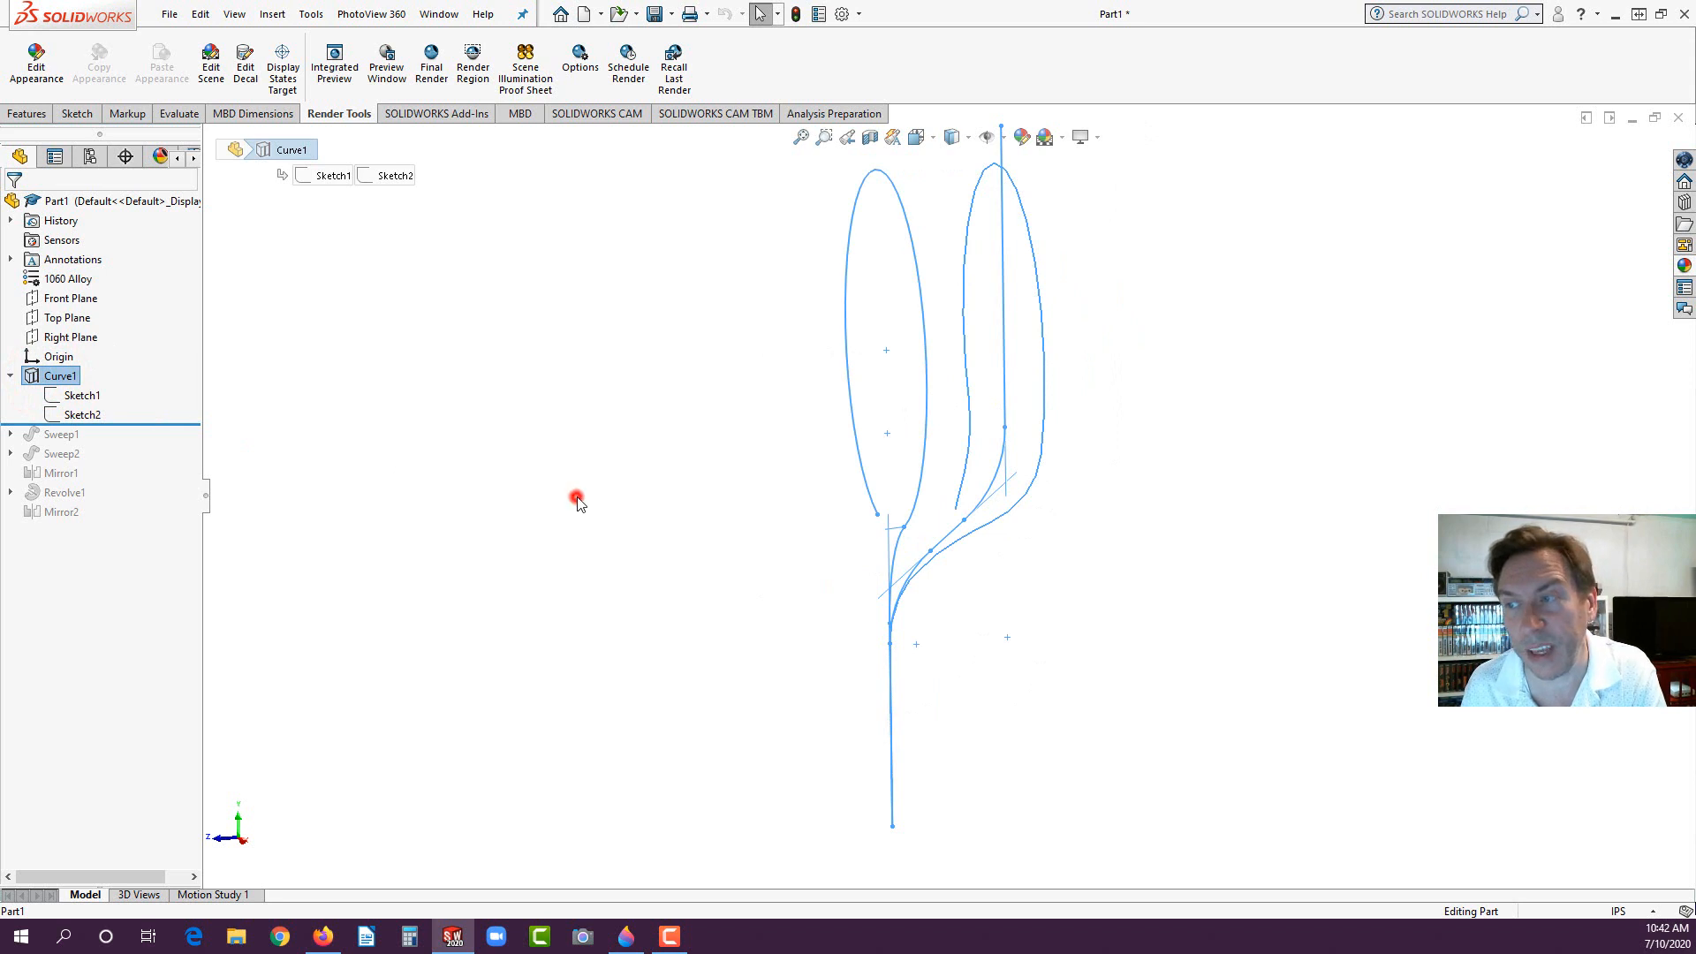
click(55, 375)
click(685, 465)
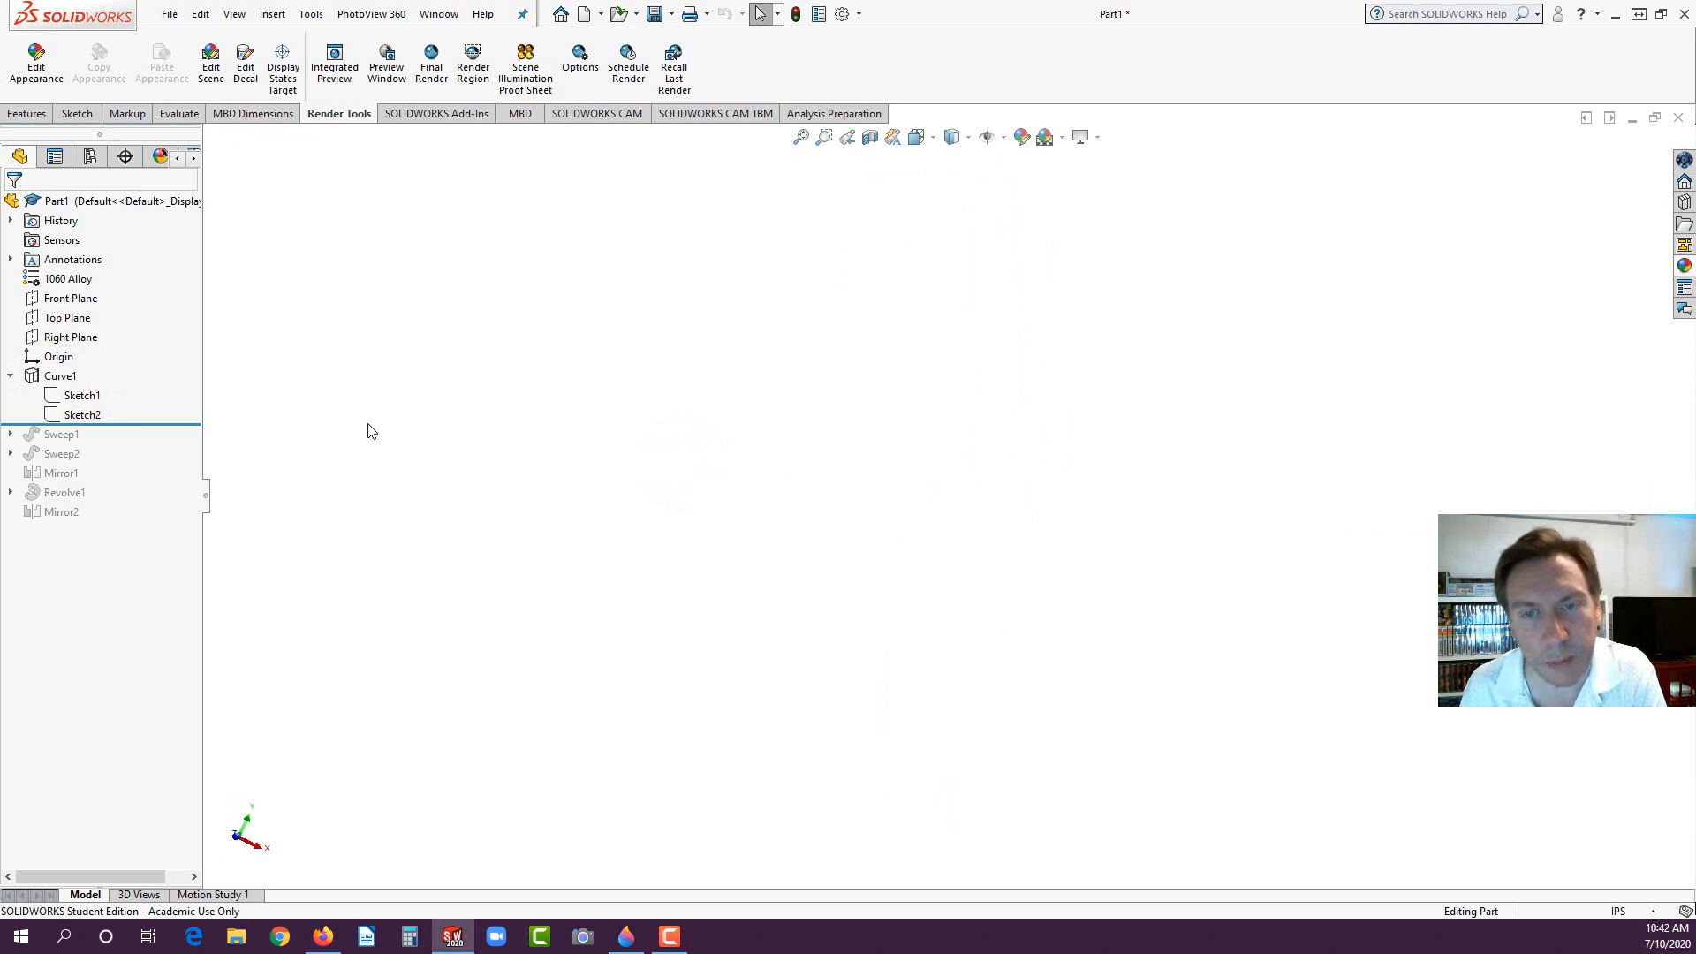
Step: Roll the history forward past Sweep1 and examine its circular profile, Sketch3, at the end of the hook
drag(168, 424, 168, 462)
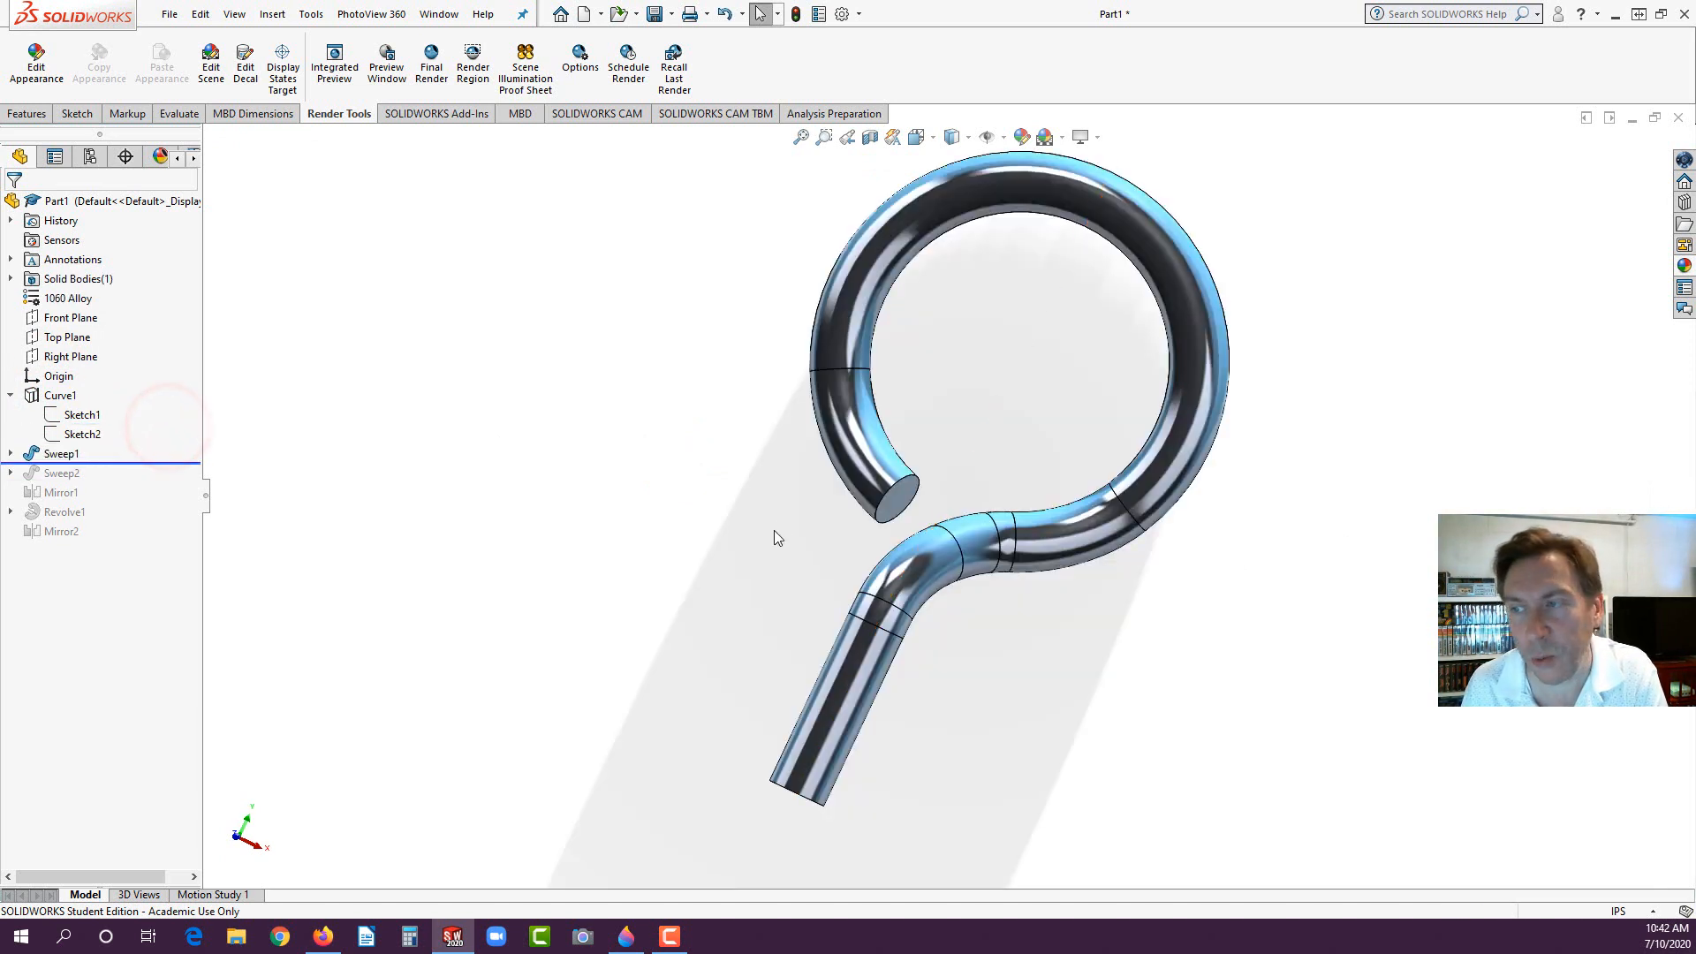
middle_drag(773, 537, 798, 473)
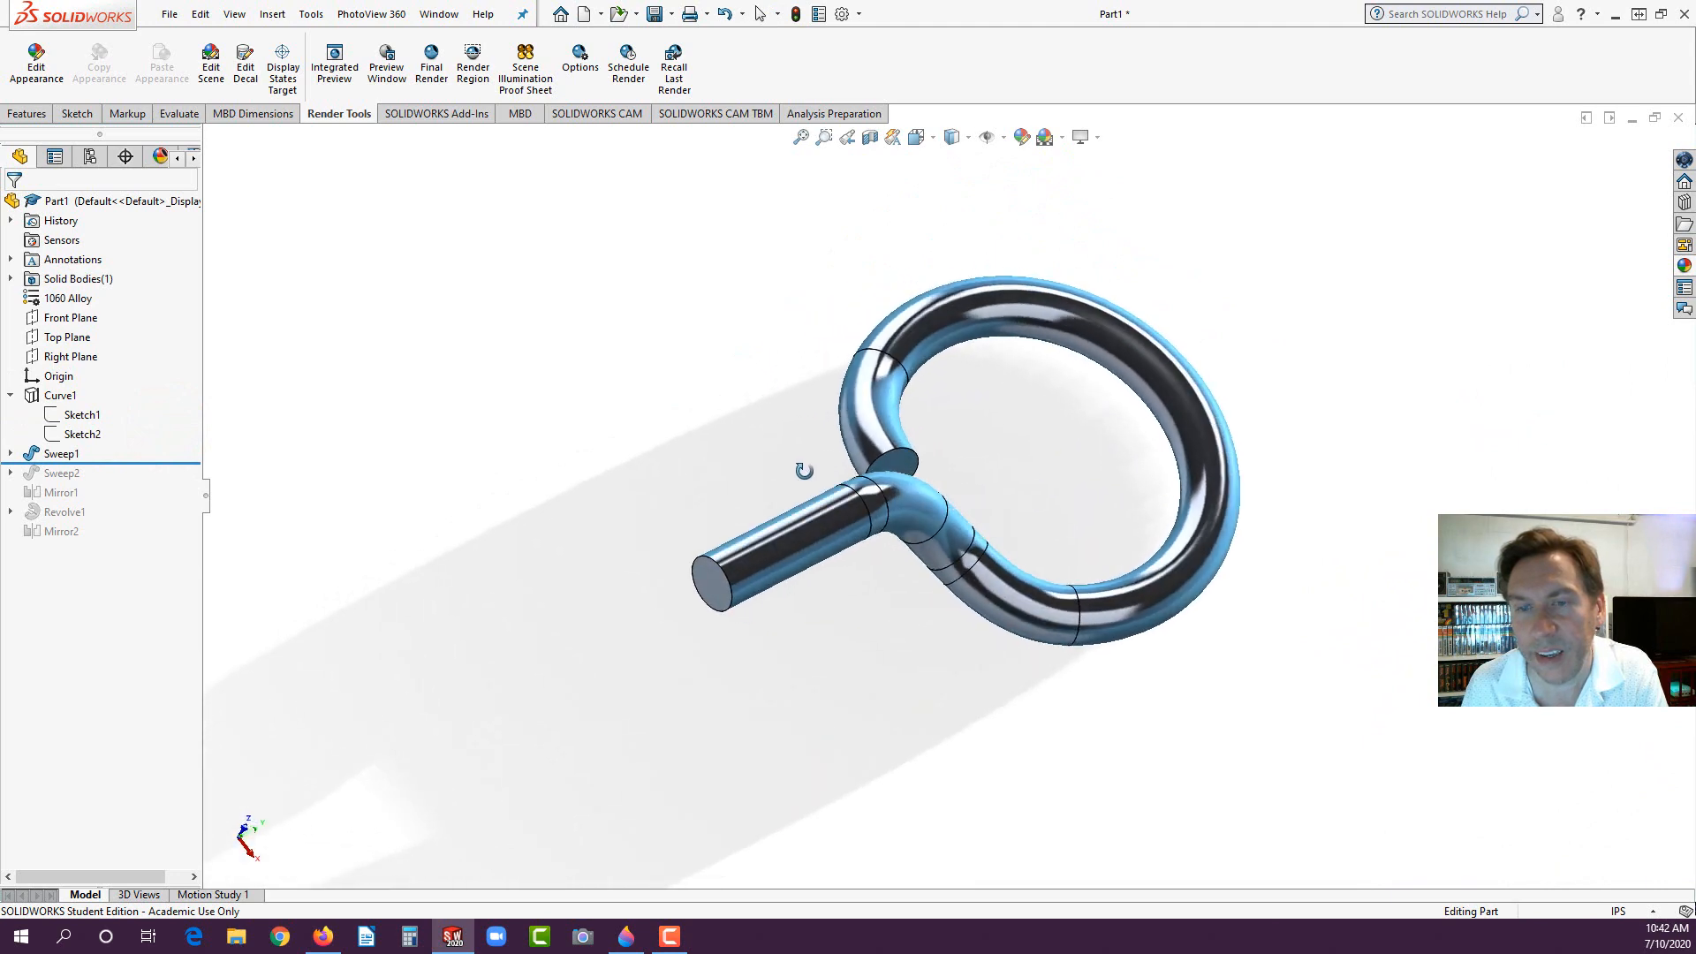
click(10, 454)
click(79, 472)
middle_drag(692, 664, 700, 580)
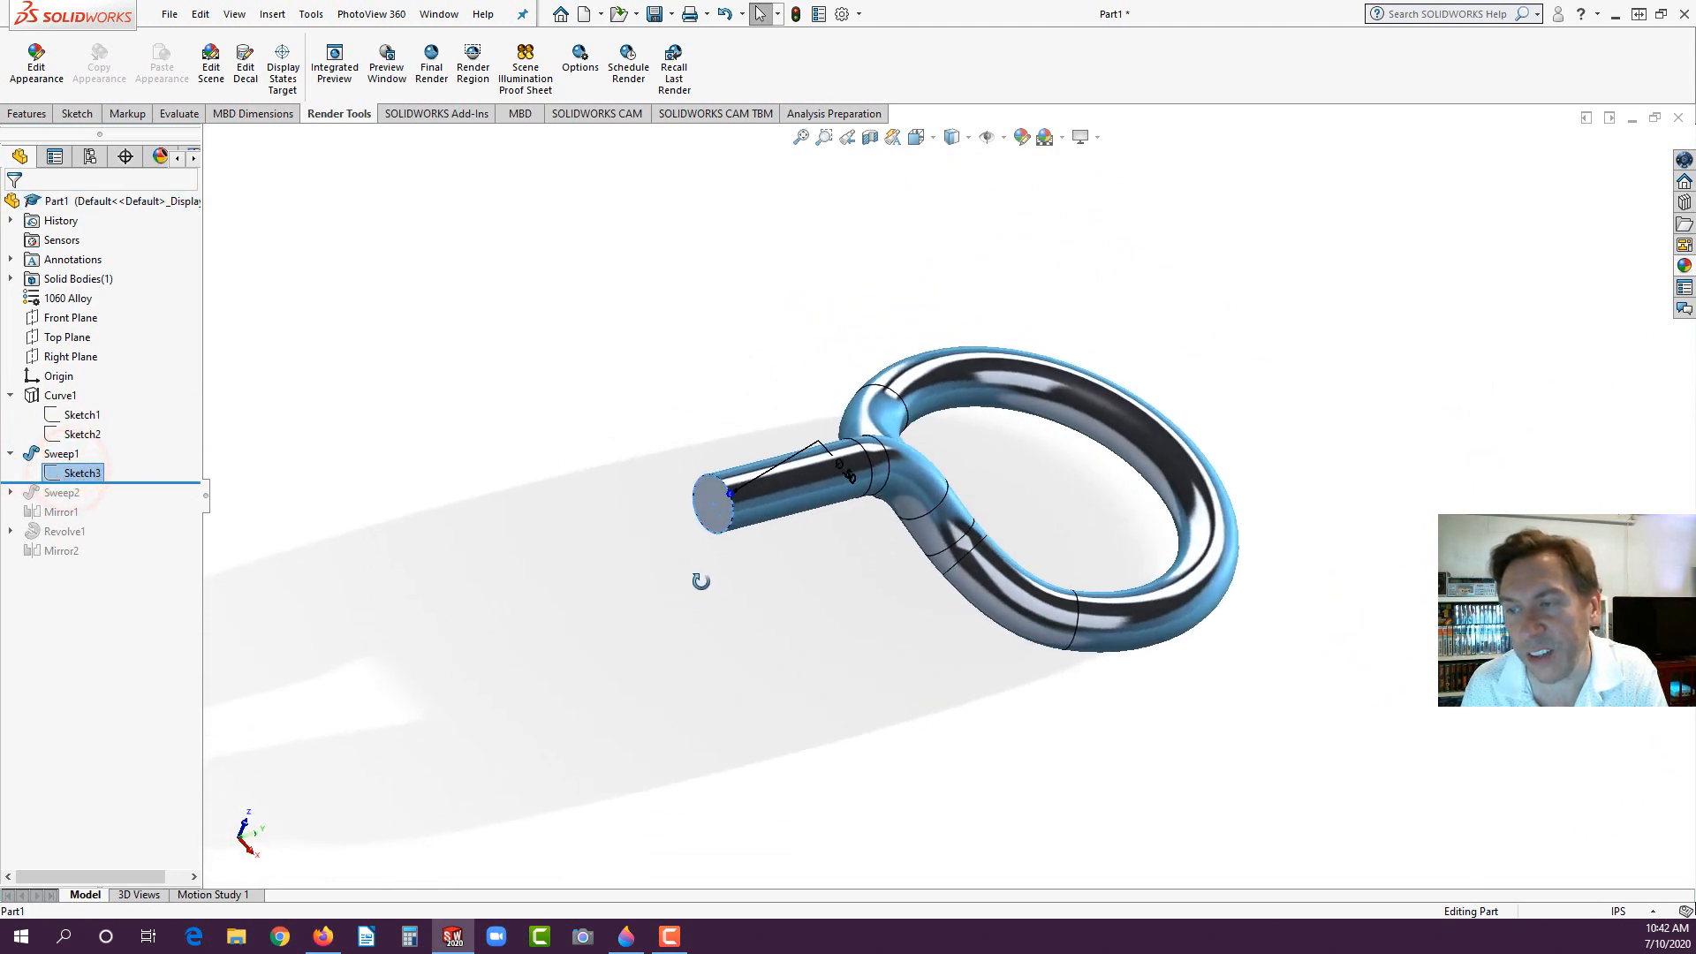
scroll(694, 499, down, 5)
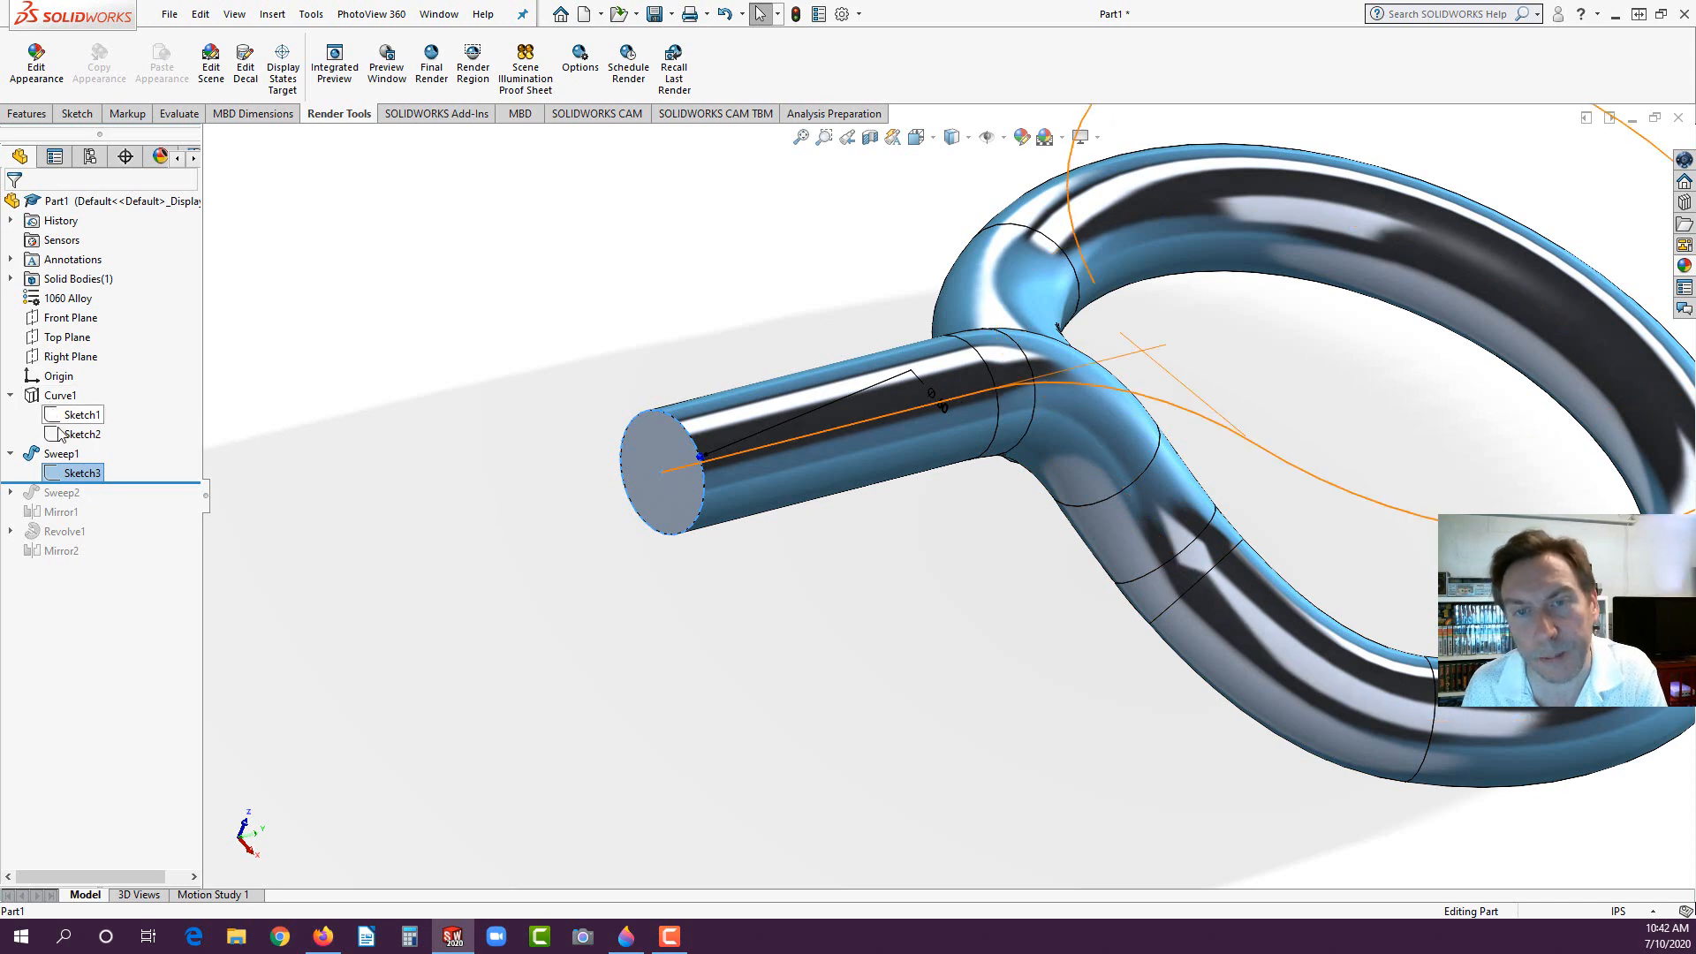
Step: Roll the history forward to include Sweep2 and view the whole straight arm with its bent end
drag(33, 480, 35, 502)
click(869, 726)
key(f)
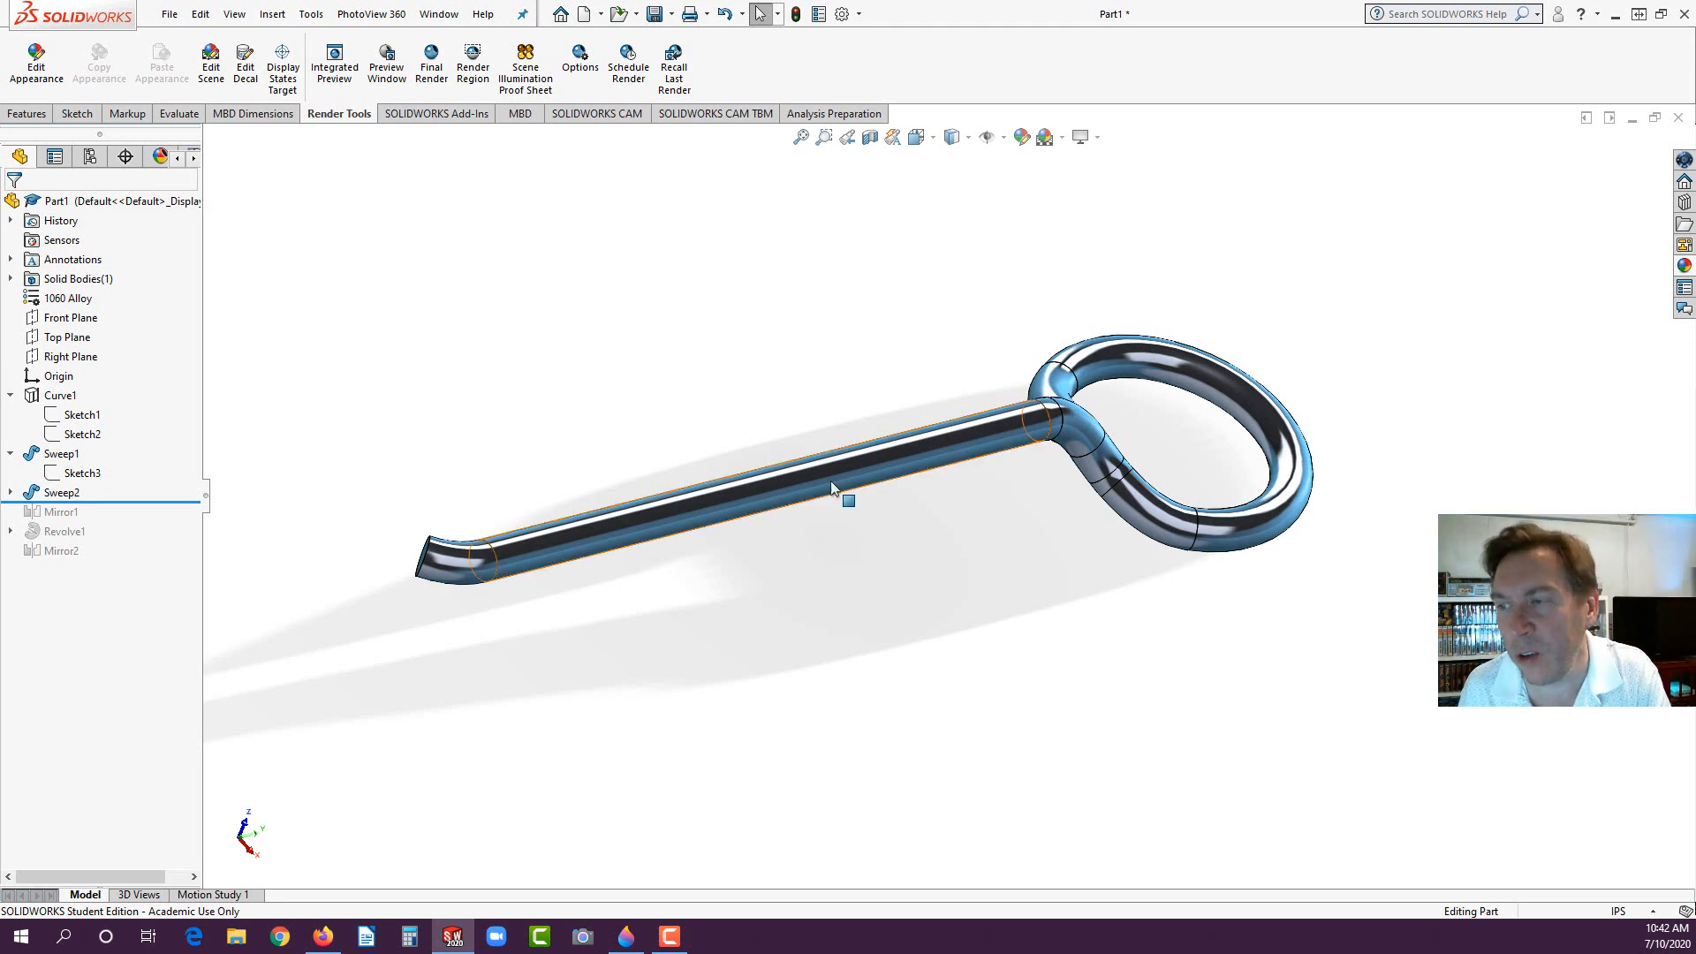
middle_drag(480, 557, 415, 662)
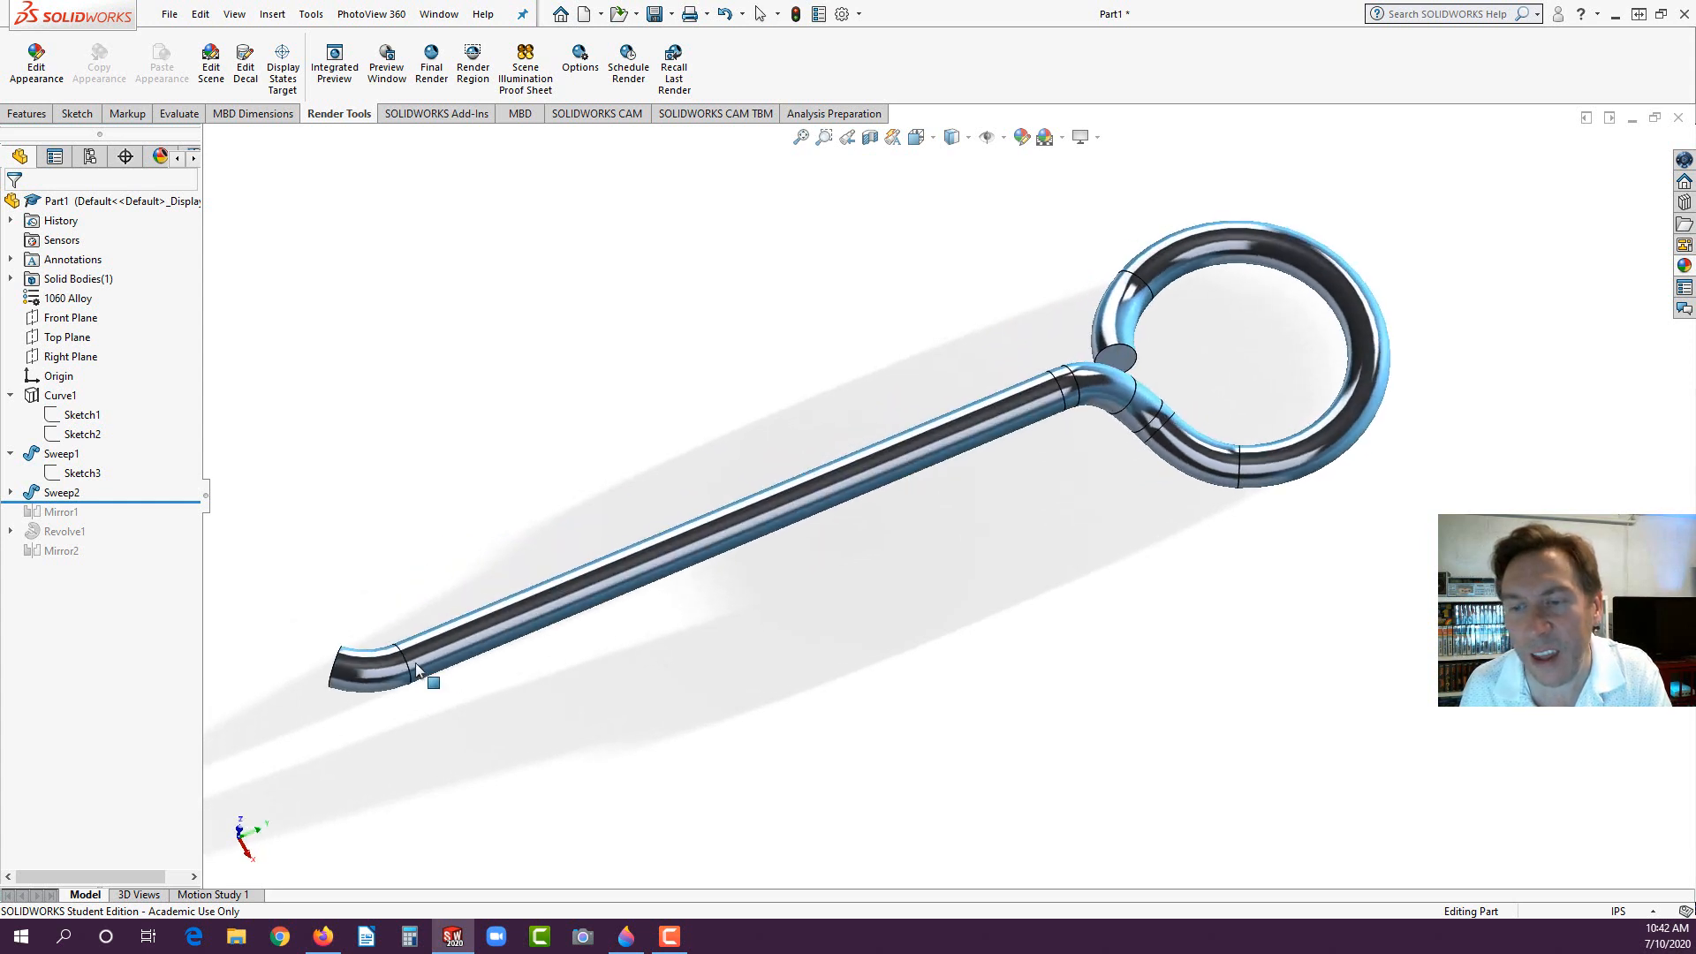
Step: Display Sketch4 under Sweep2 and examine the dimensions of the arm's path
click(8, 492)
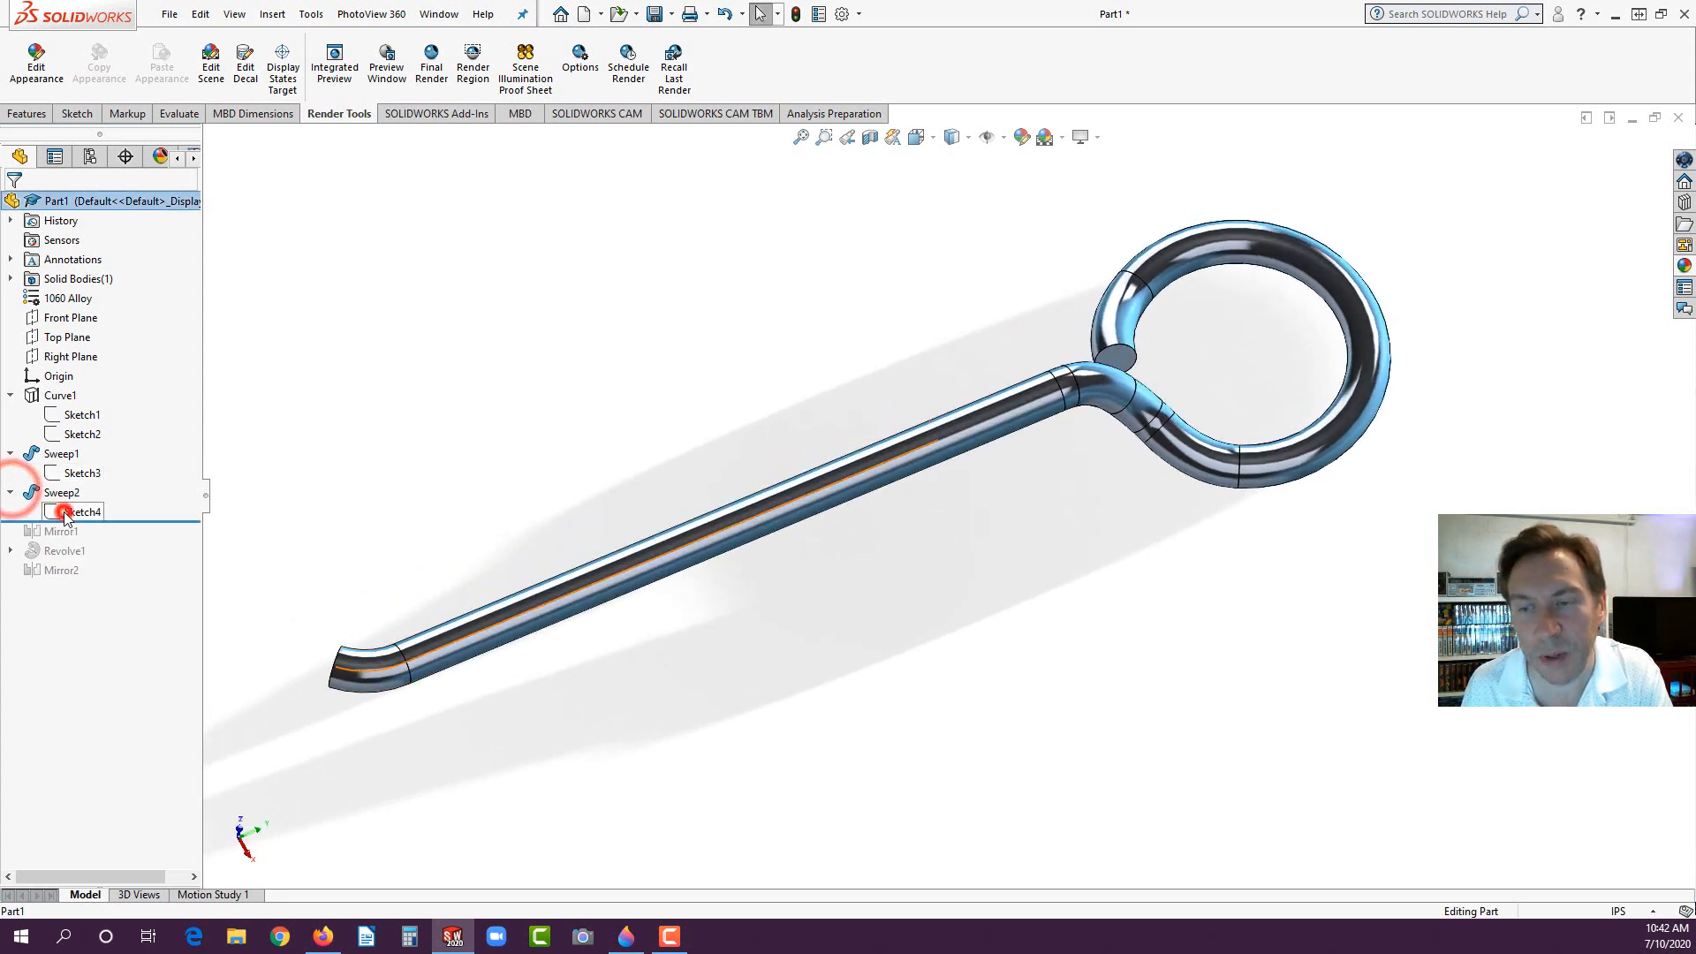
click(71, 512)
key(z)
scroll(610, 792, down, 3)
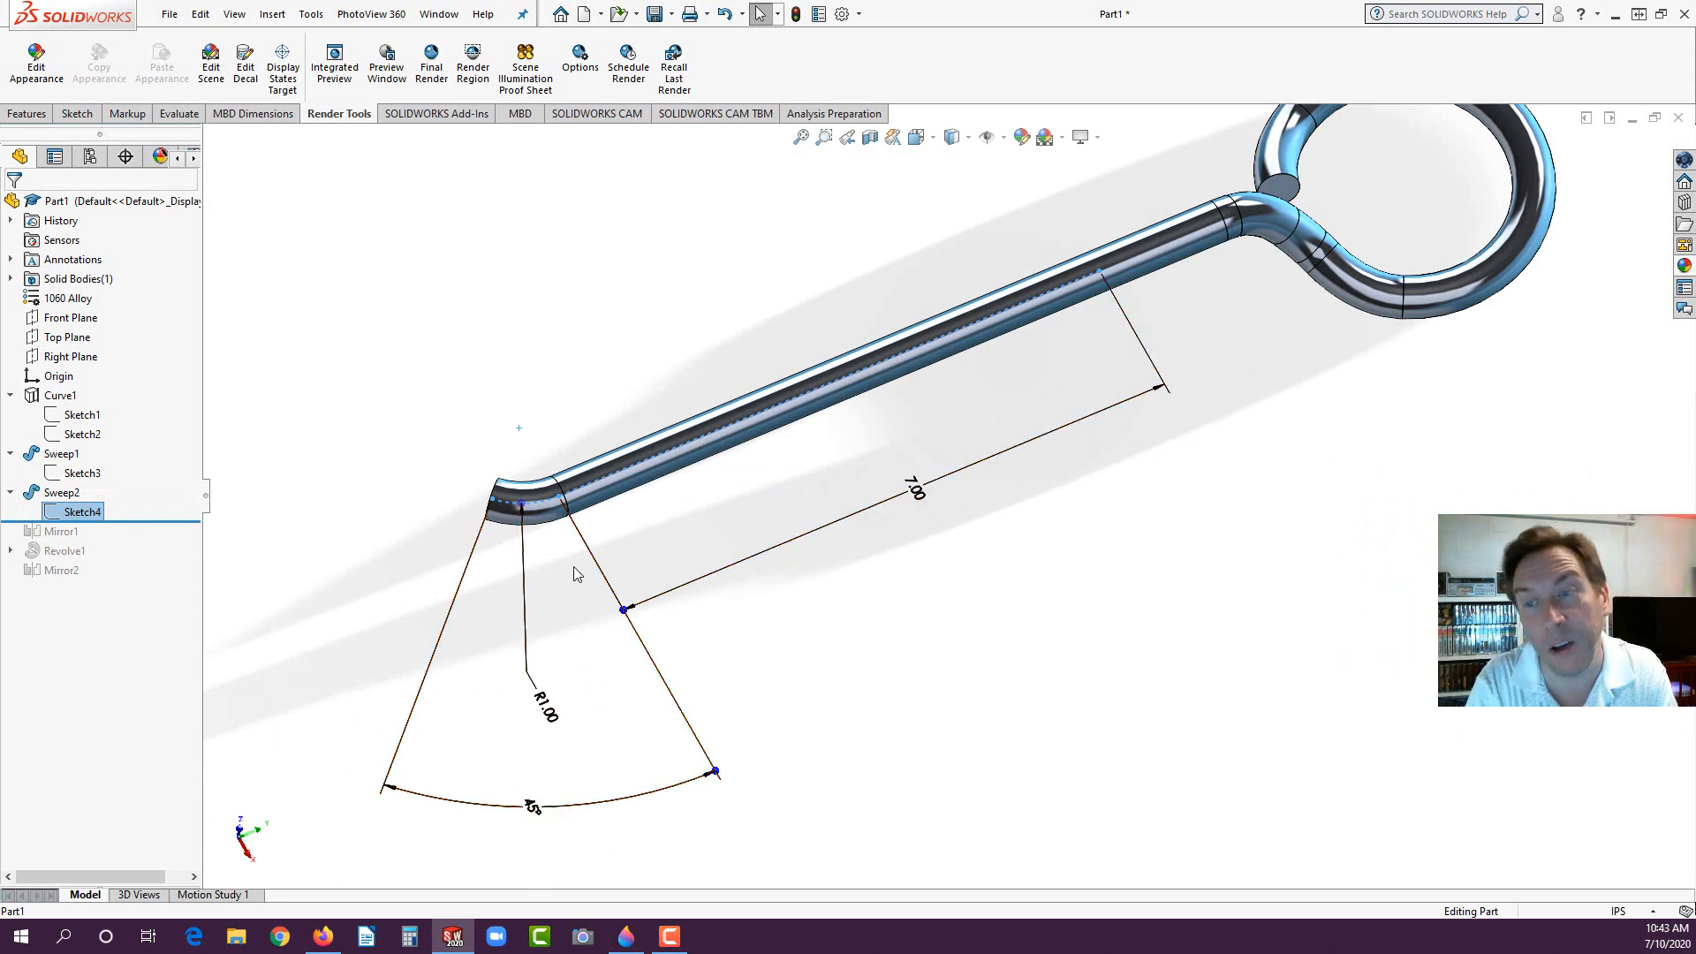
mouse_move(490, 500)
middle_down()
mouse_move(470, 499)
mouse_move(490, 532)
middle_up()
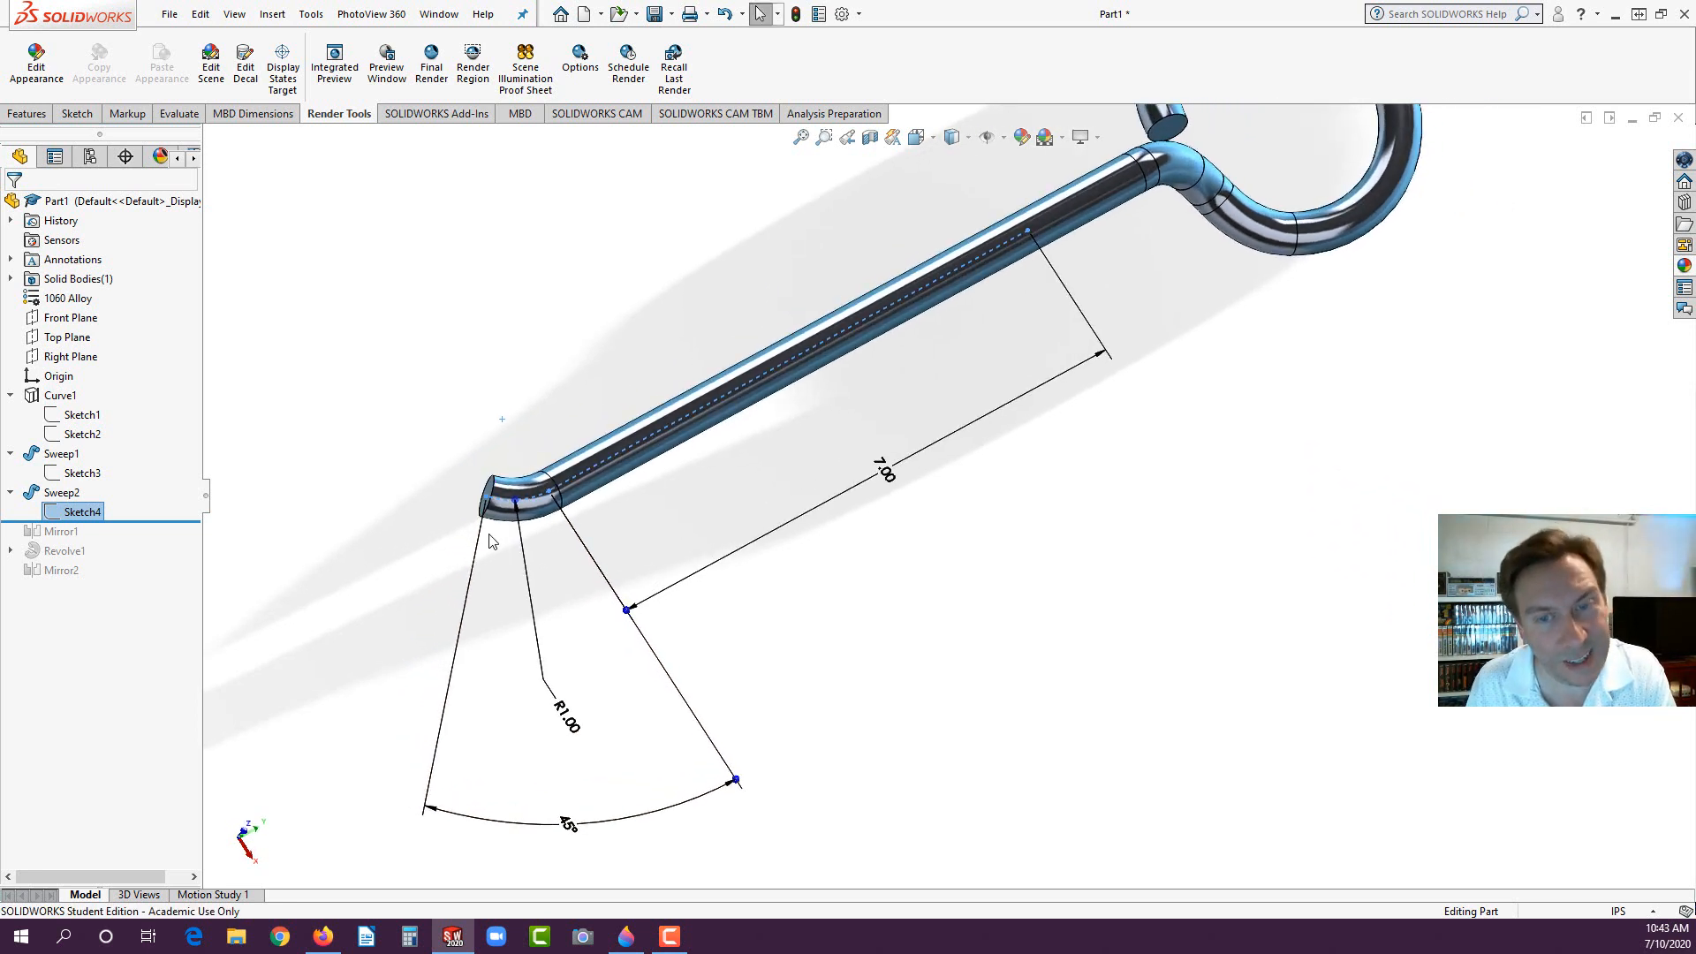
Step: Roll the history forward past Mirror1 and view the two mirrored arms
drag(176, 521, 173, 540)
key(f)
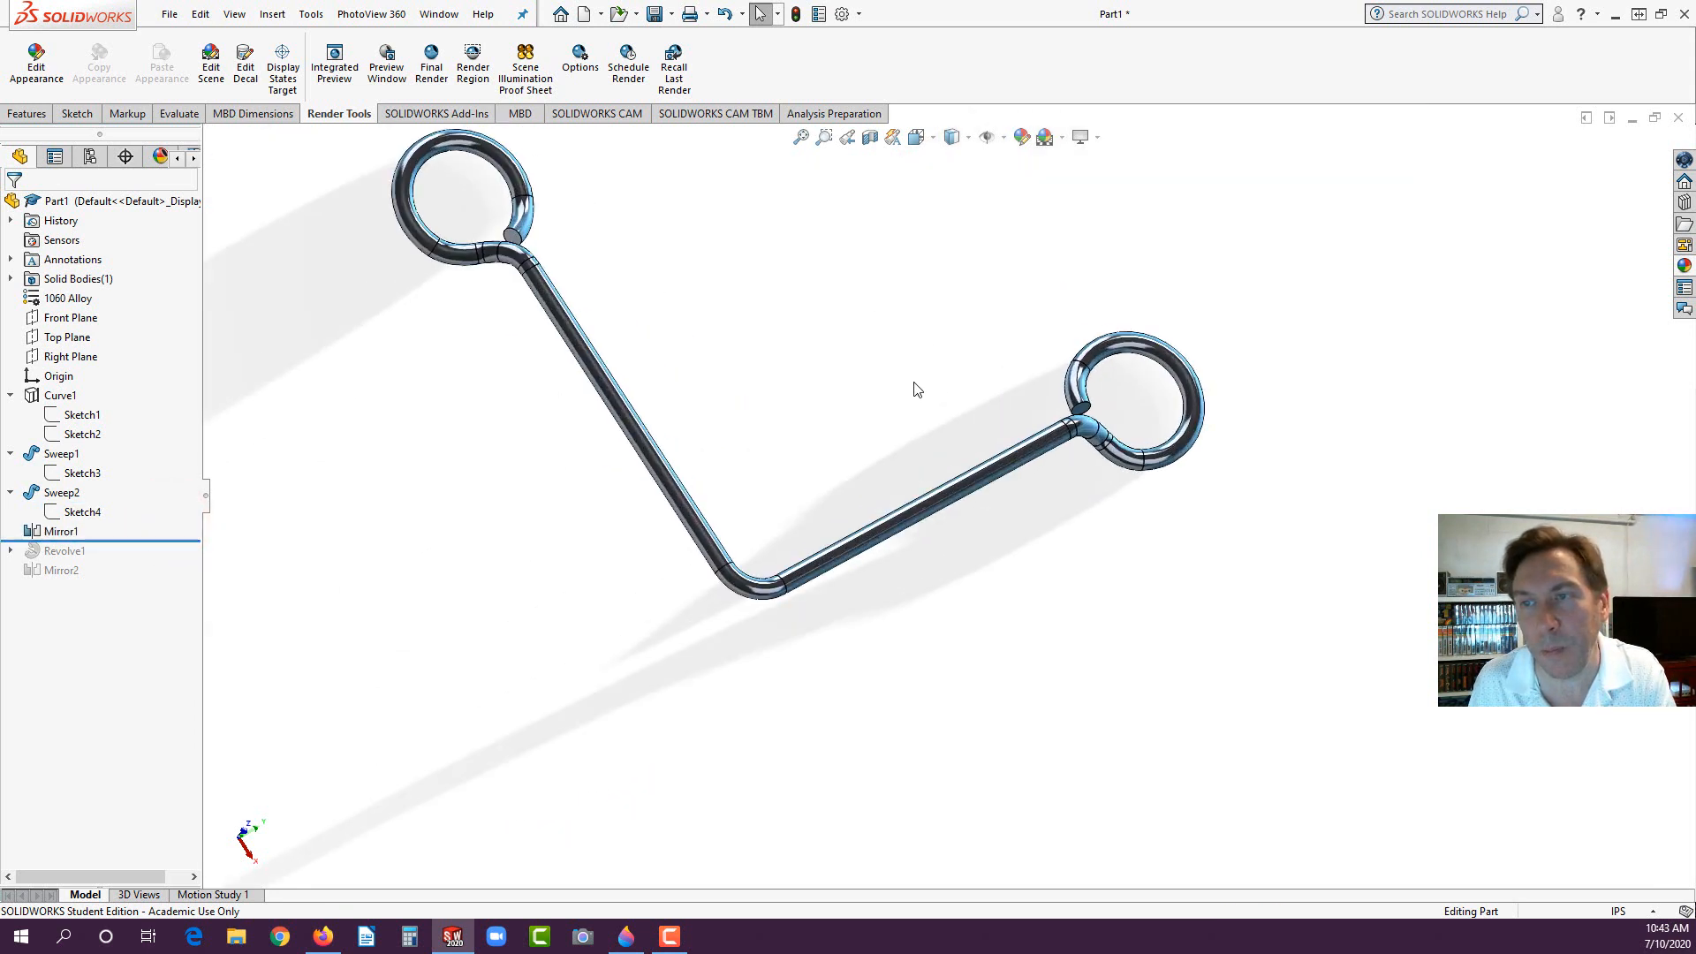
middle_drag(913, 386, 835, 389)
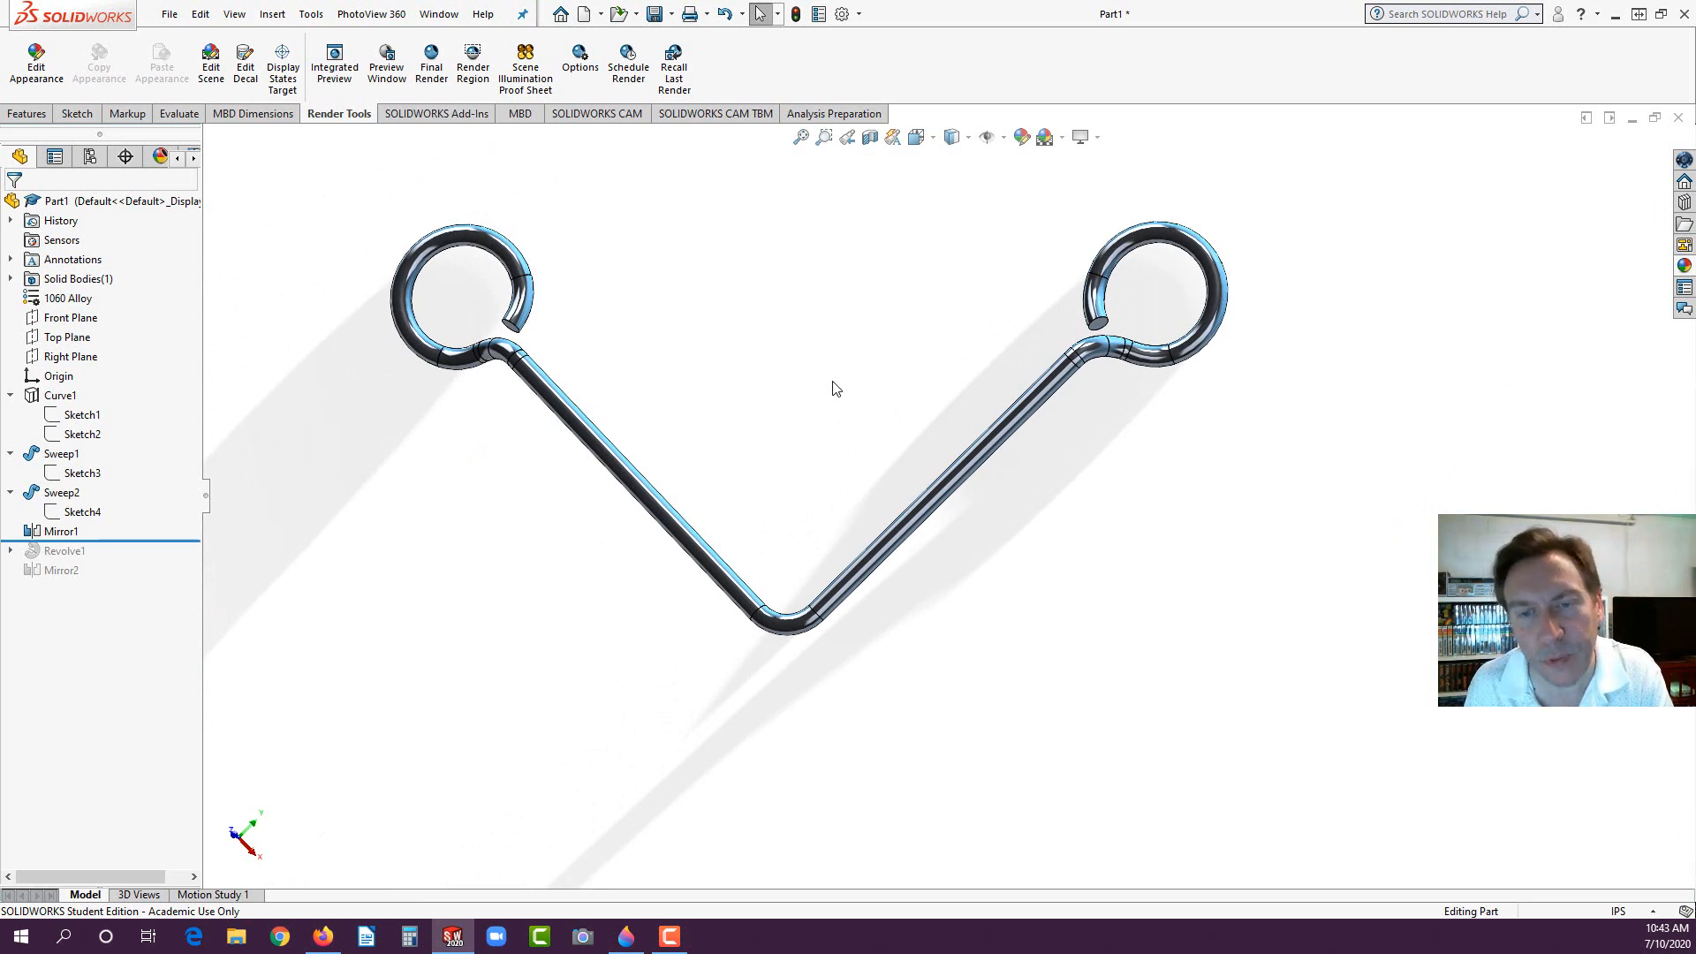
Step: Roll the history forward past Revolve1 and examine the ring profiles and dimensions in its Sketch5
drag(135, 540, 135, 560)
middle_drag(671, 656, 740, 562)
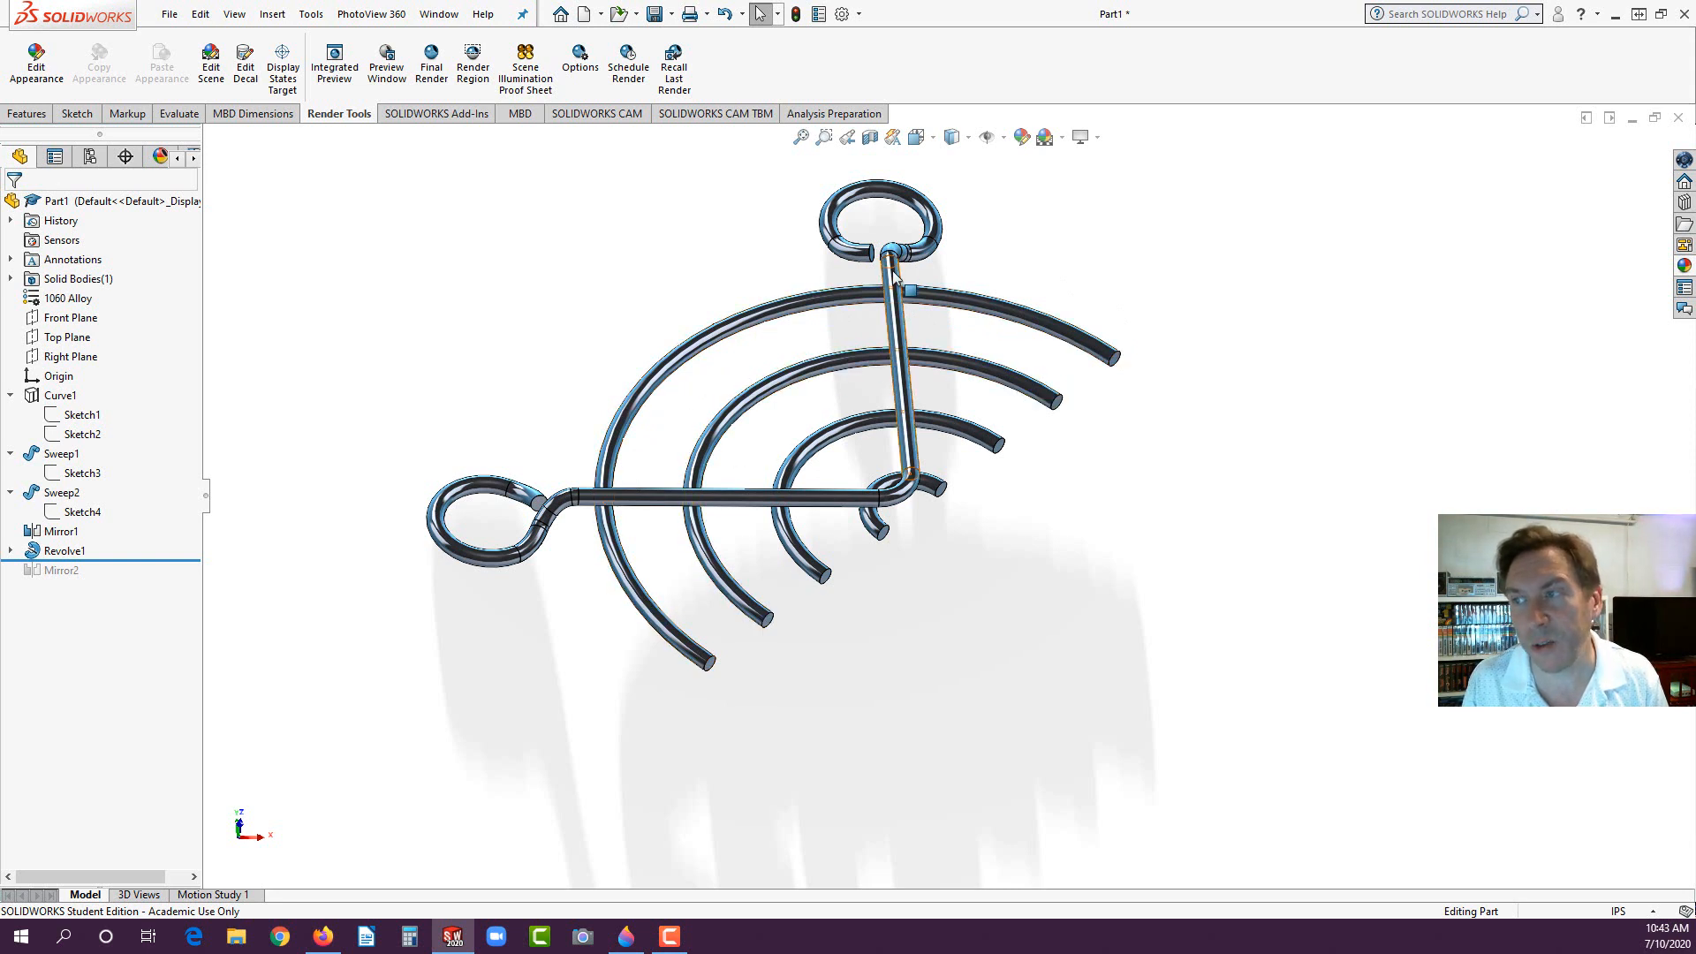
click(11, 550)
click(71, 567)
middle_drag(1058, 523, 972, 420)
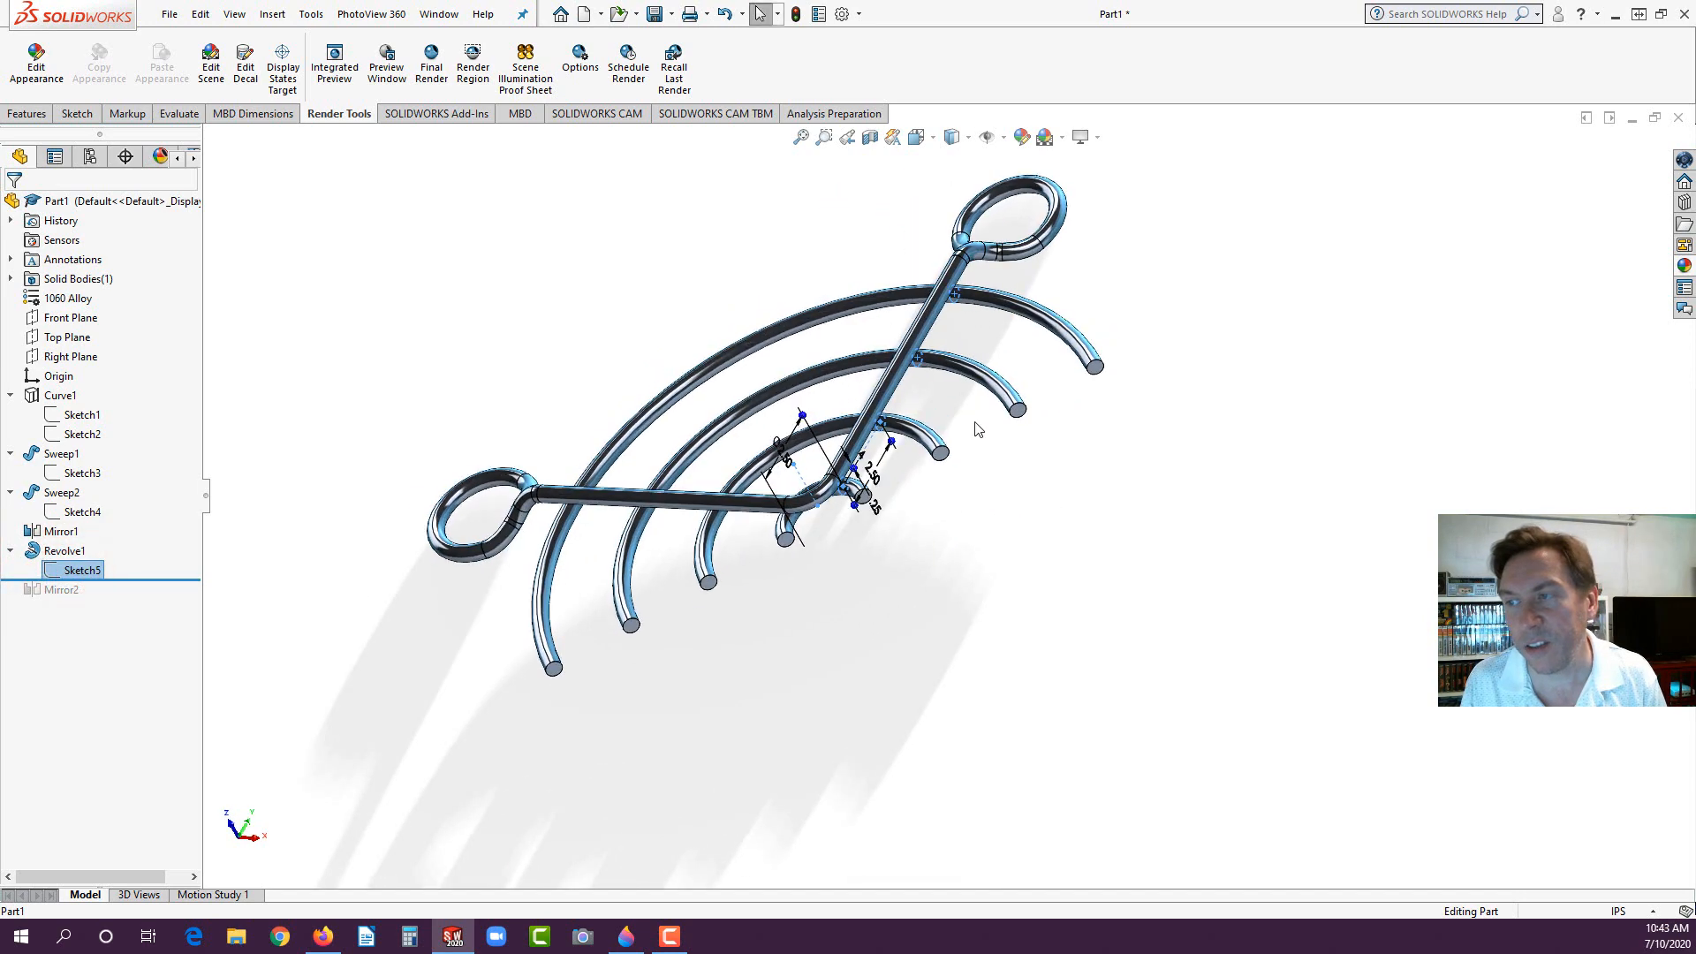
scroll(972, 415, down, 3)
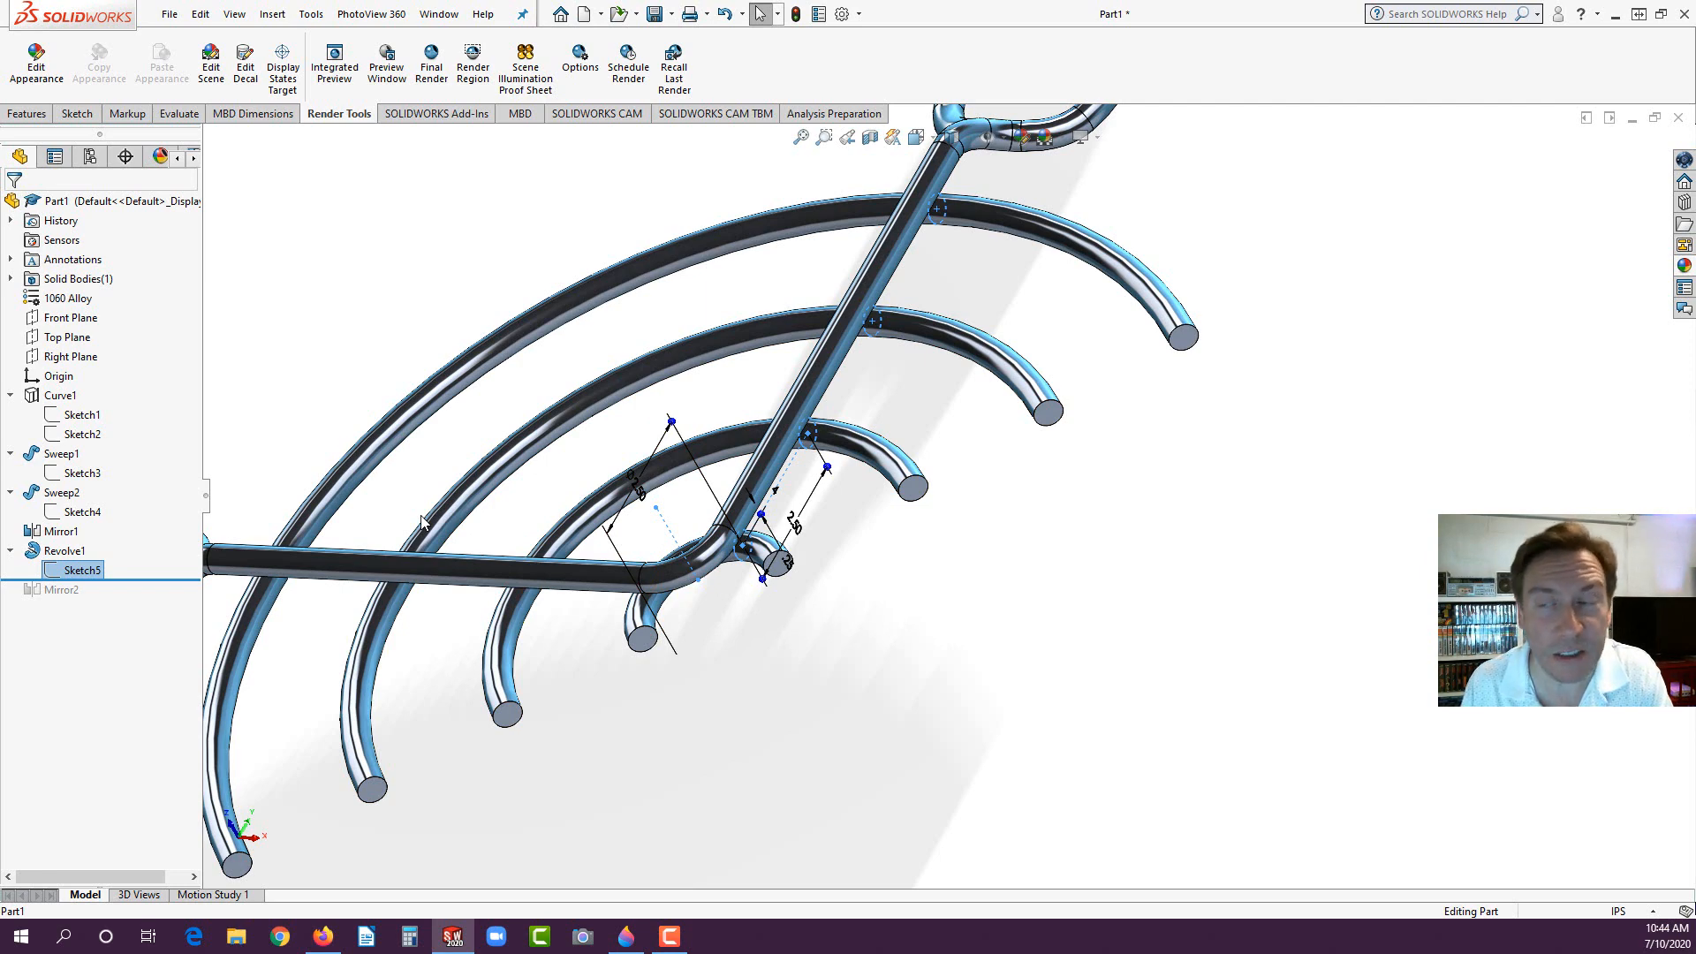
click(327, 341)
scroll(500, 405, up, 3)
middle_drag(578, 398, 823, 633)
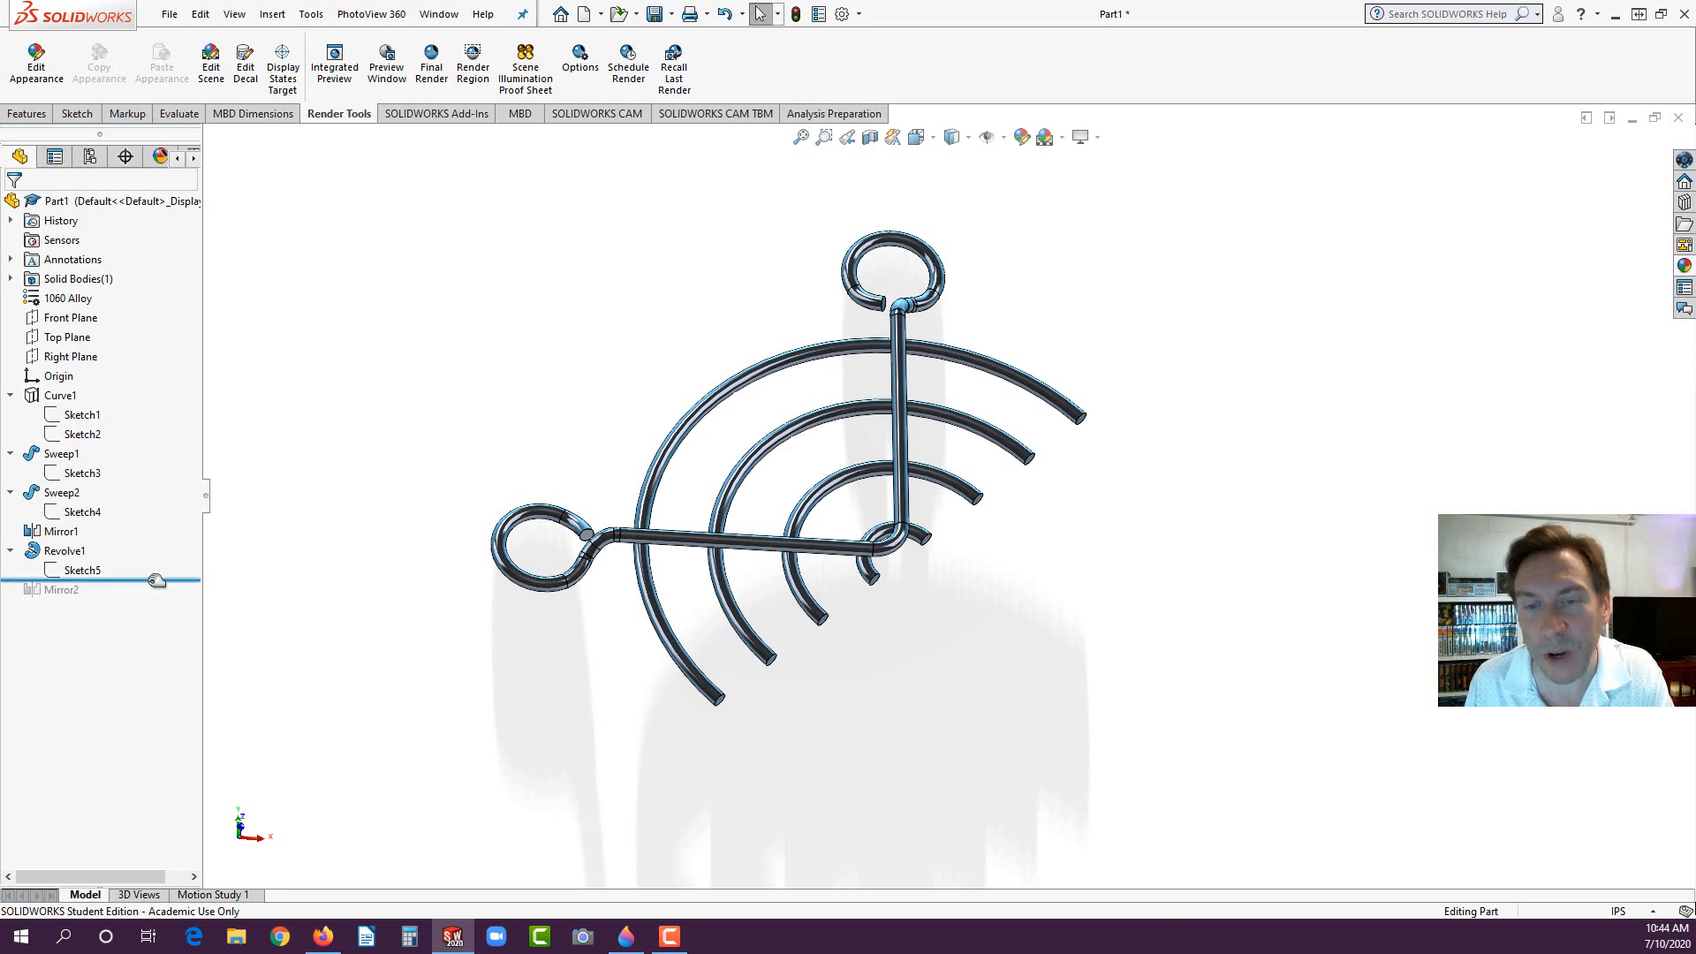
Step: Roll the history forward past Mirror2 and view the complete fan guard
drag(150, 580, 150, 601)
middle_drag(1004, 770, 742, 640)
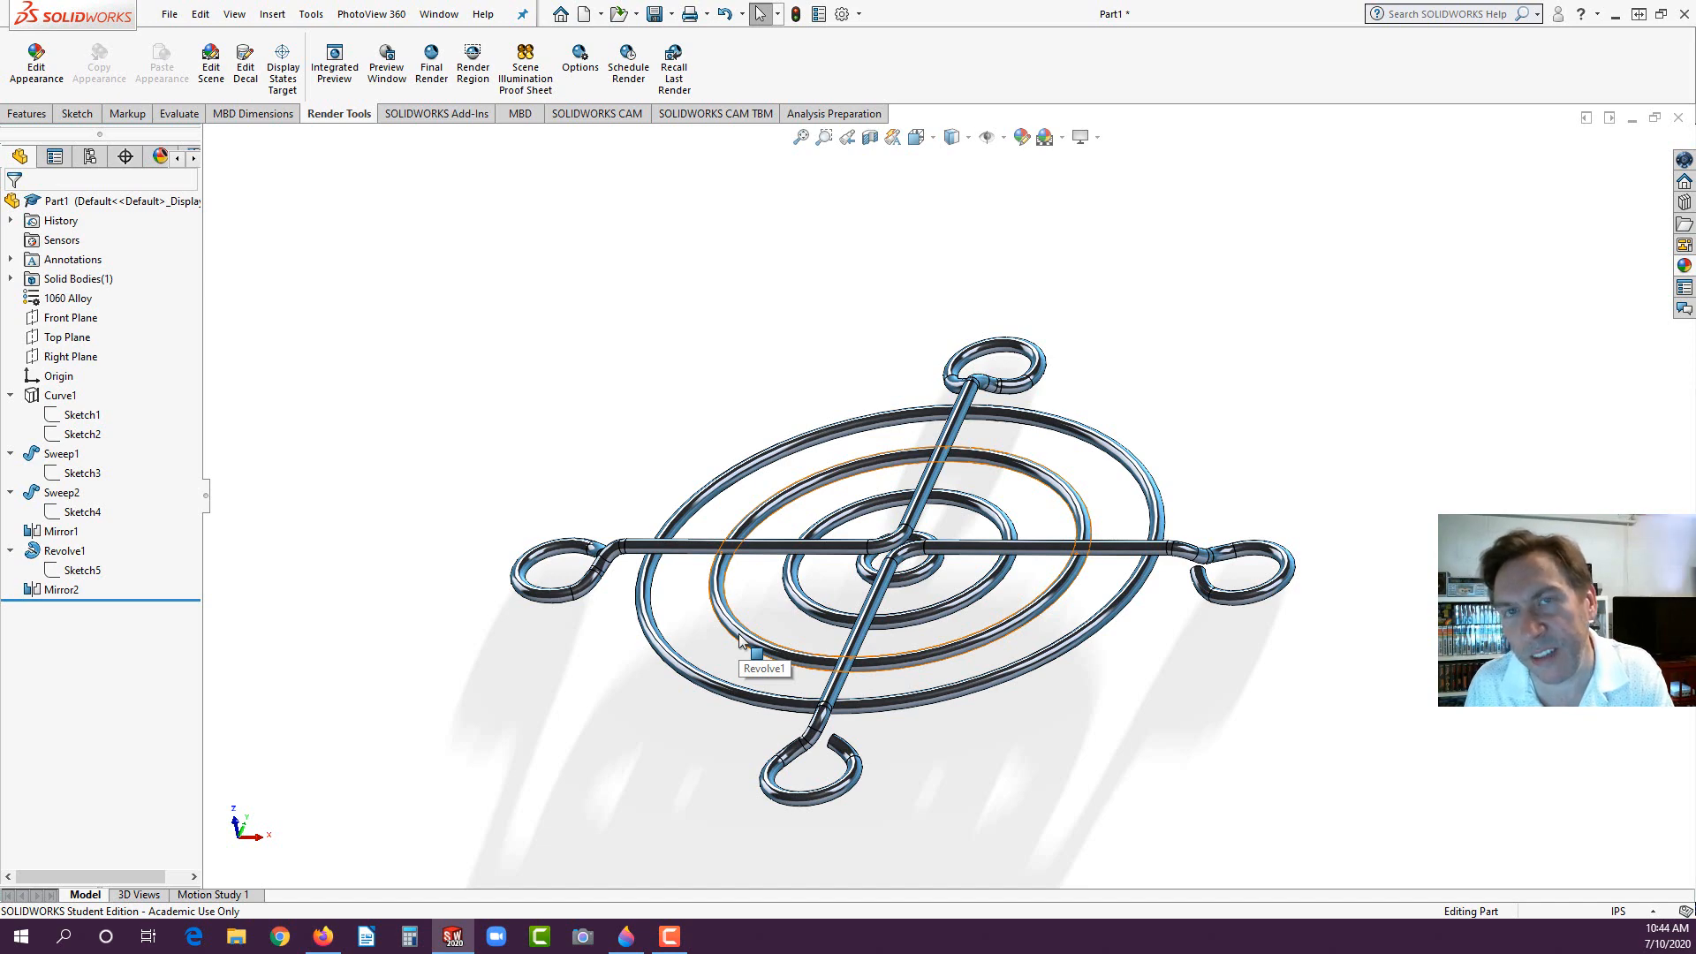
middle_drag(662, 447, 704, 492)
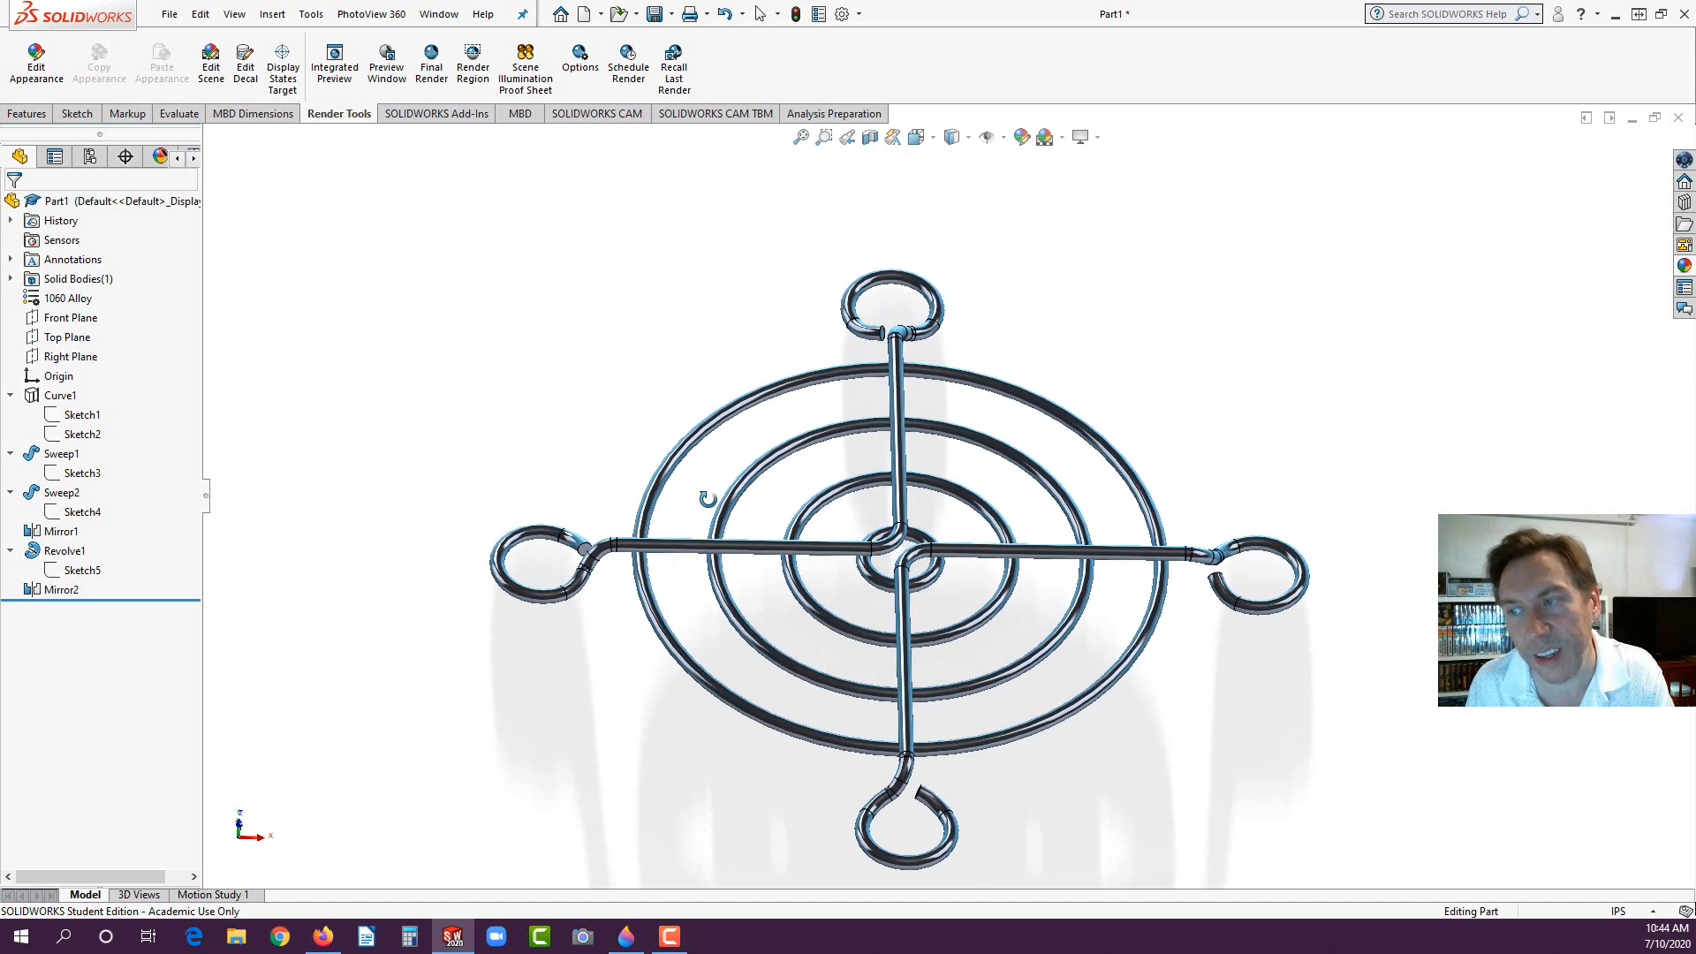
Step: Create a new part document and start a sketch on the Front Plane
click(487, 392)
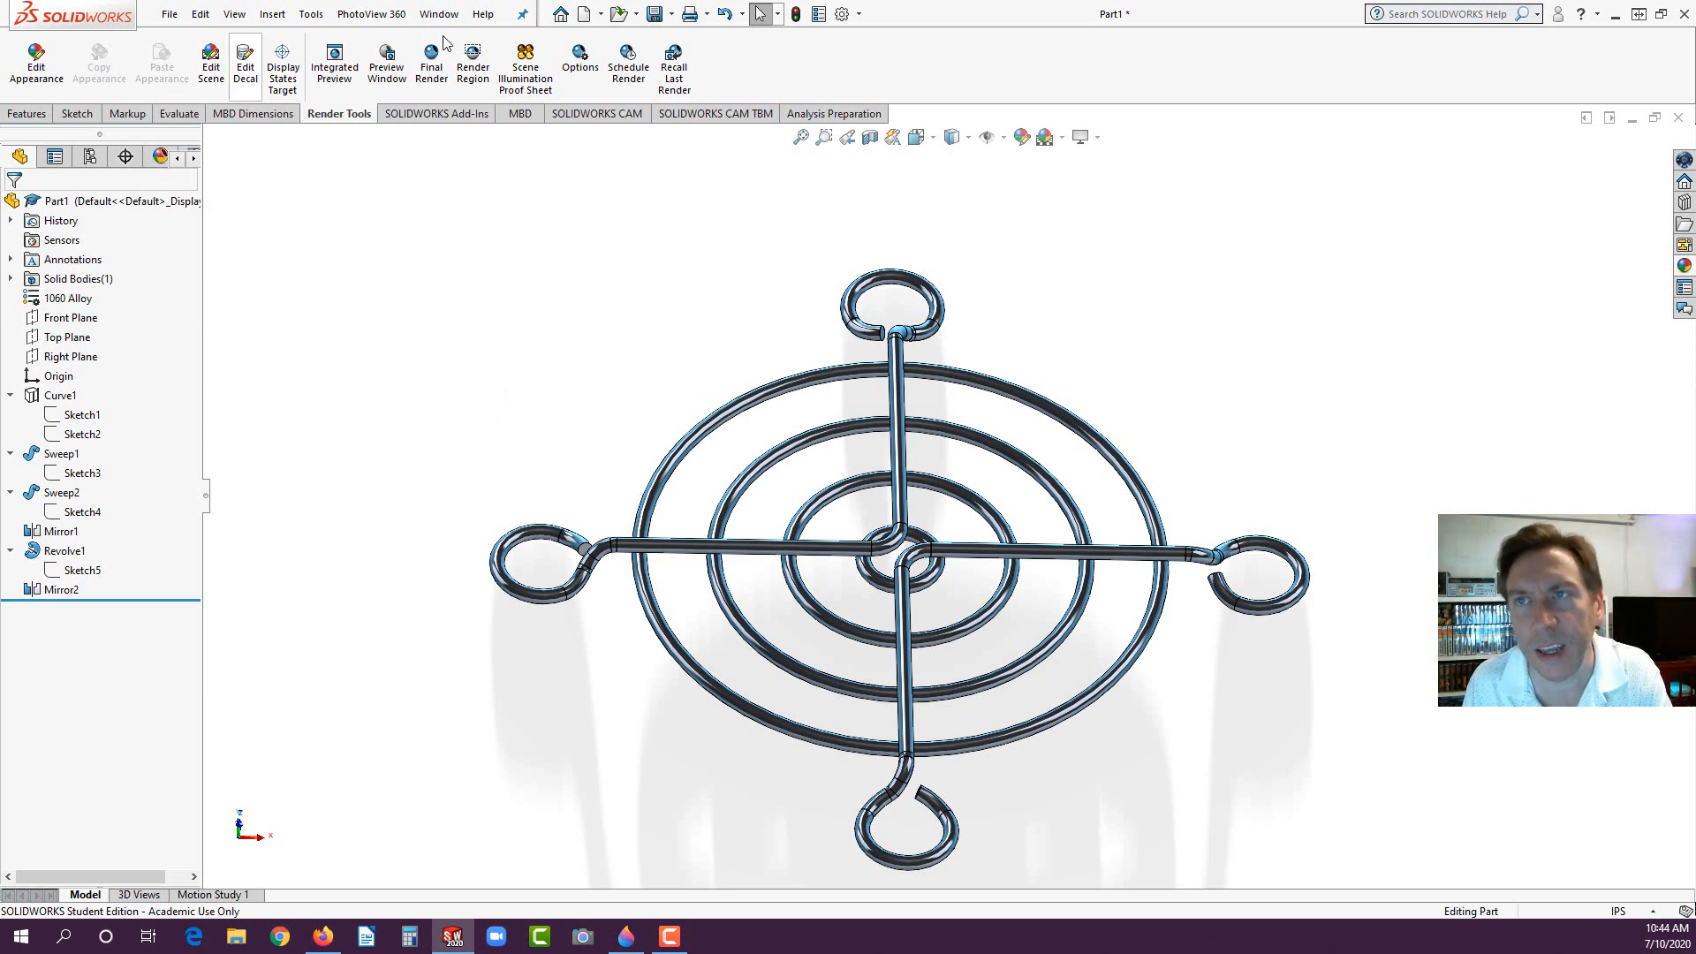
click(584, 15)
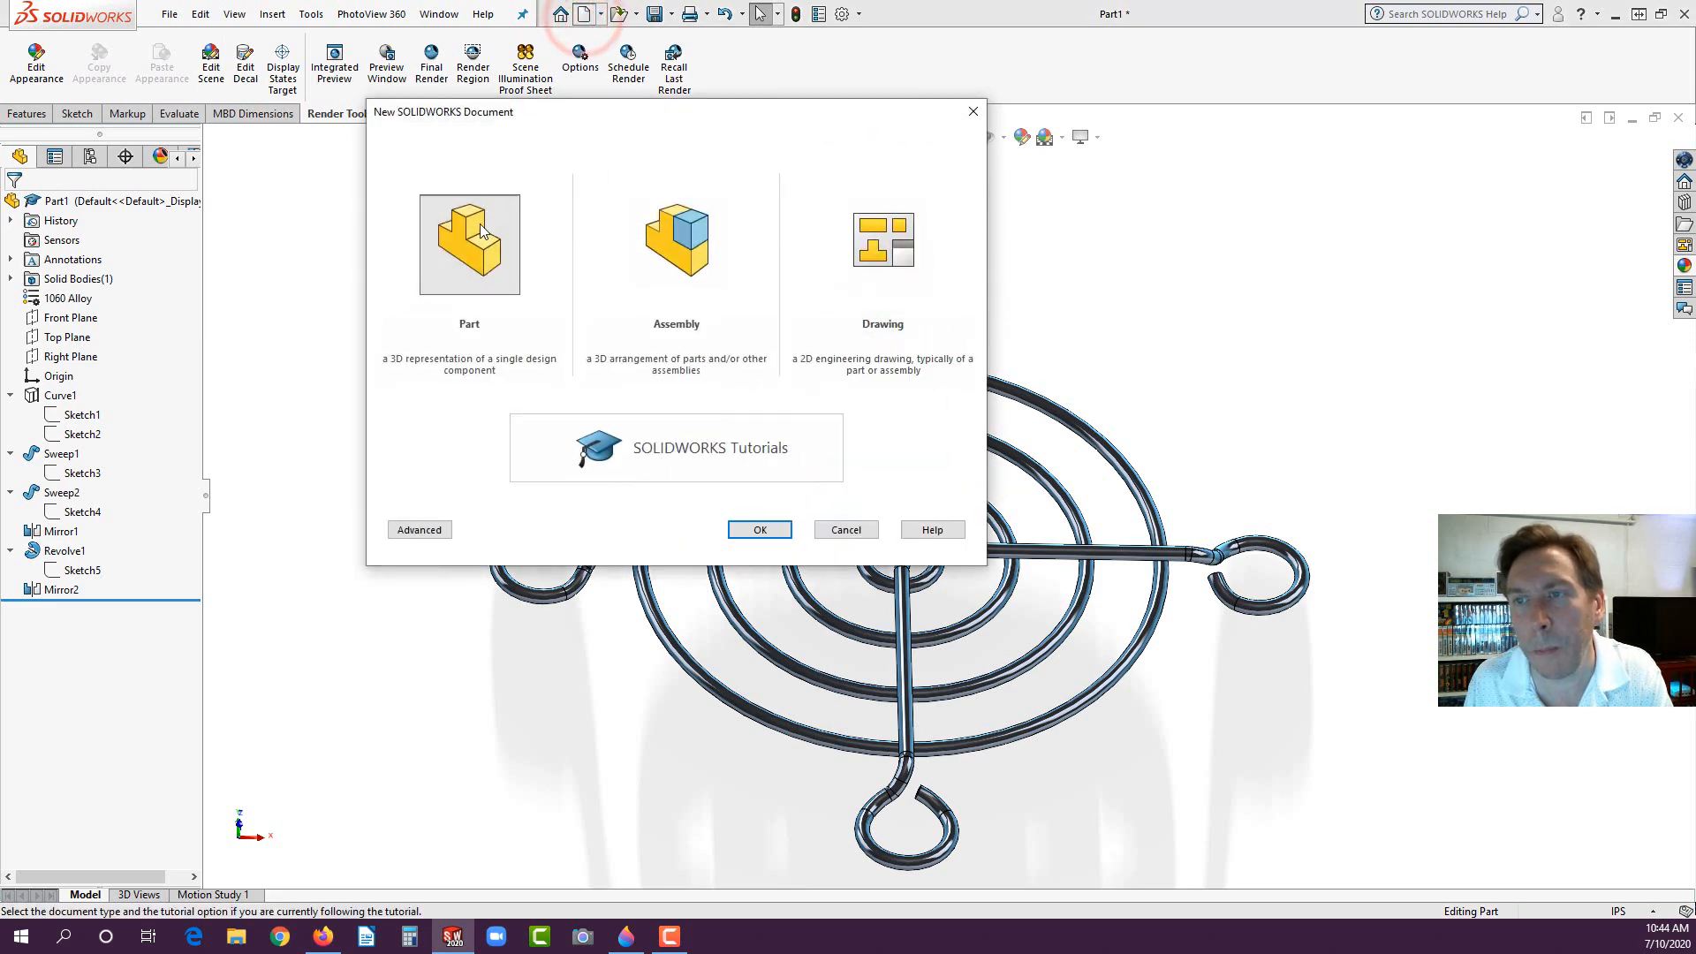
click(752, 526)
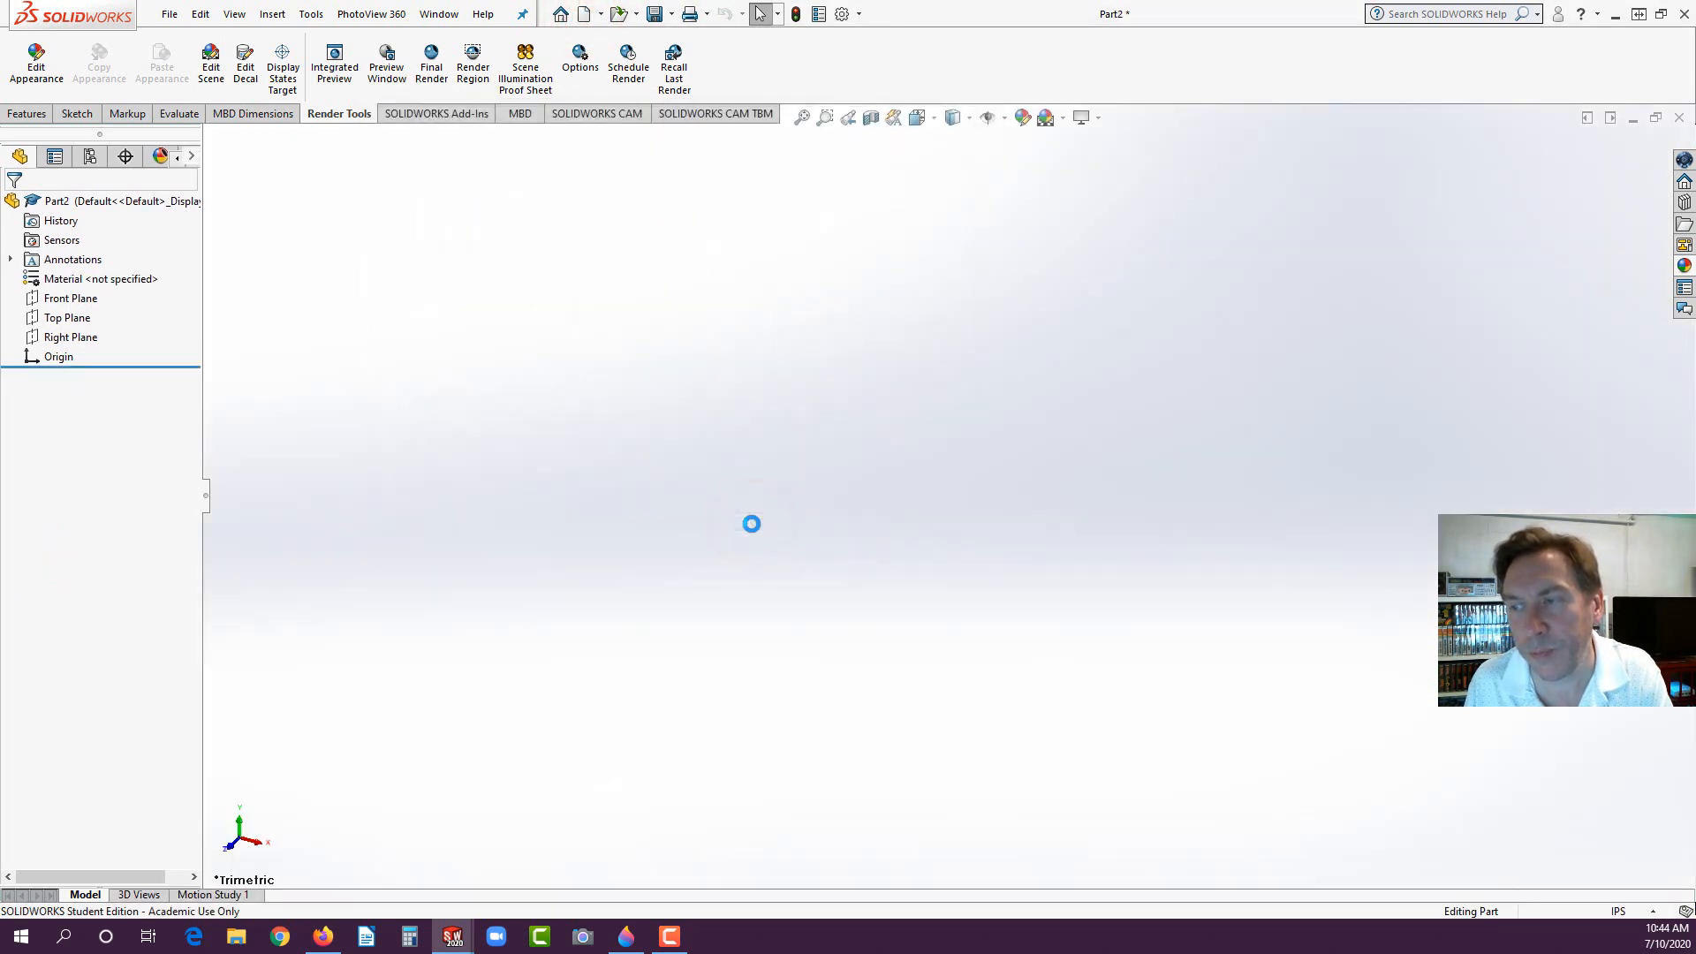
click(55, 304)
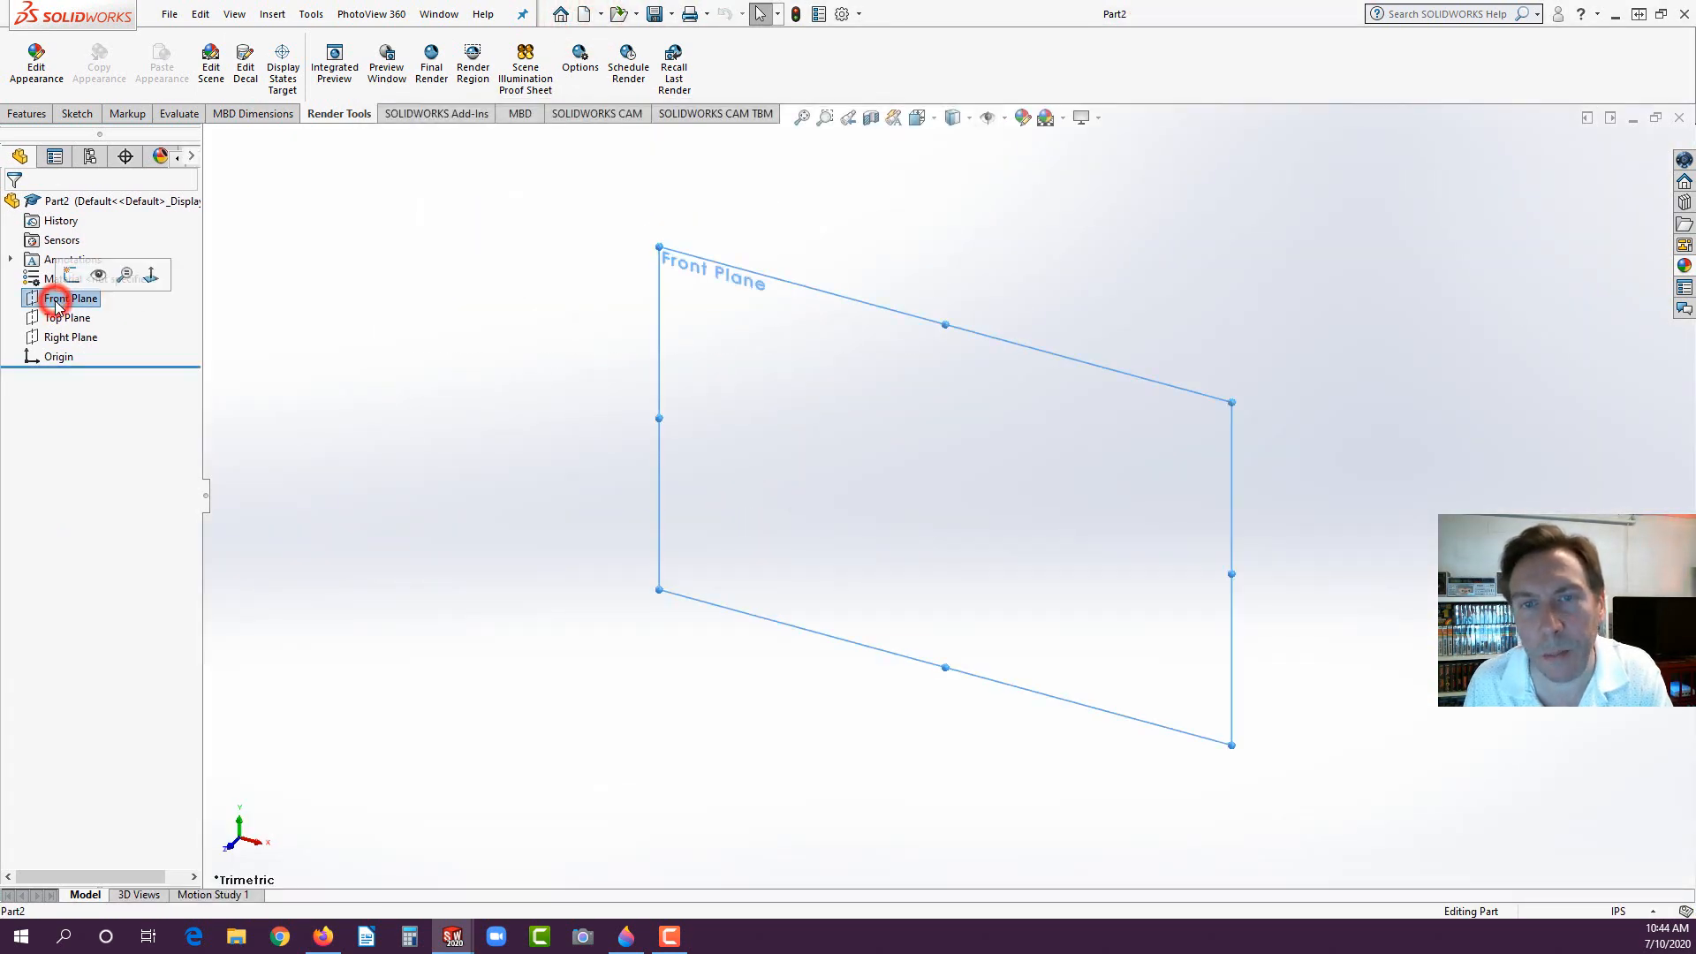
click(69, 274)
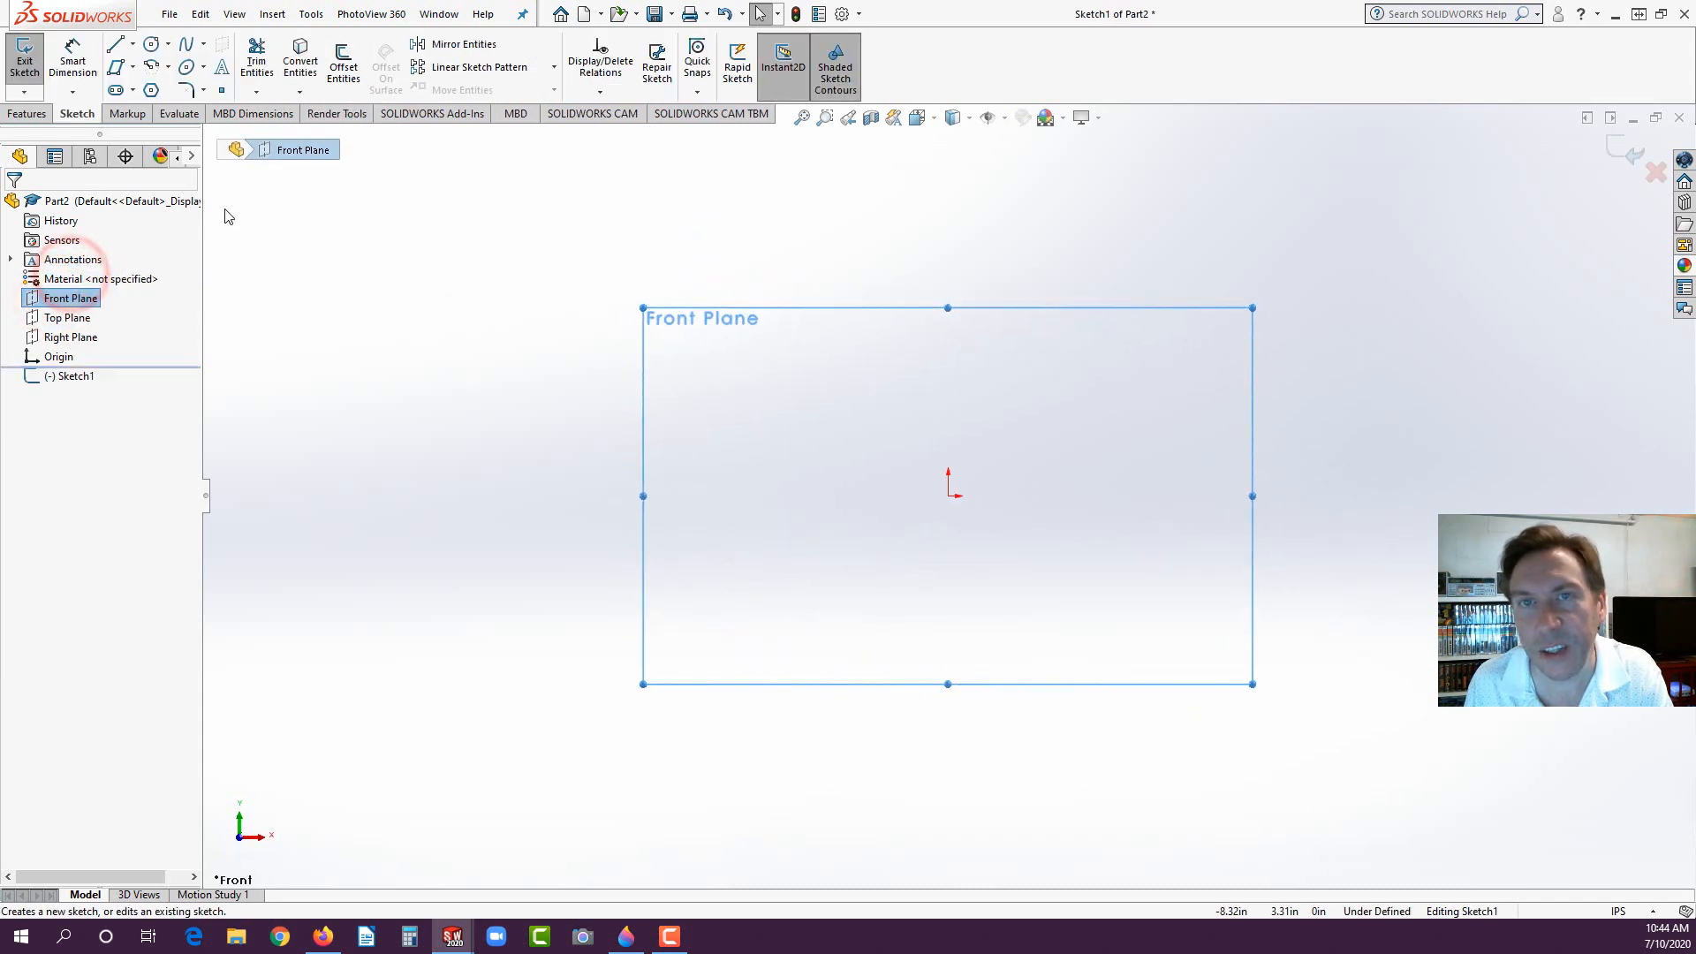
Step: Sketch a vertical line about 1.12 in long upward from the origin
click(115, 44)
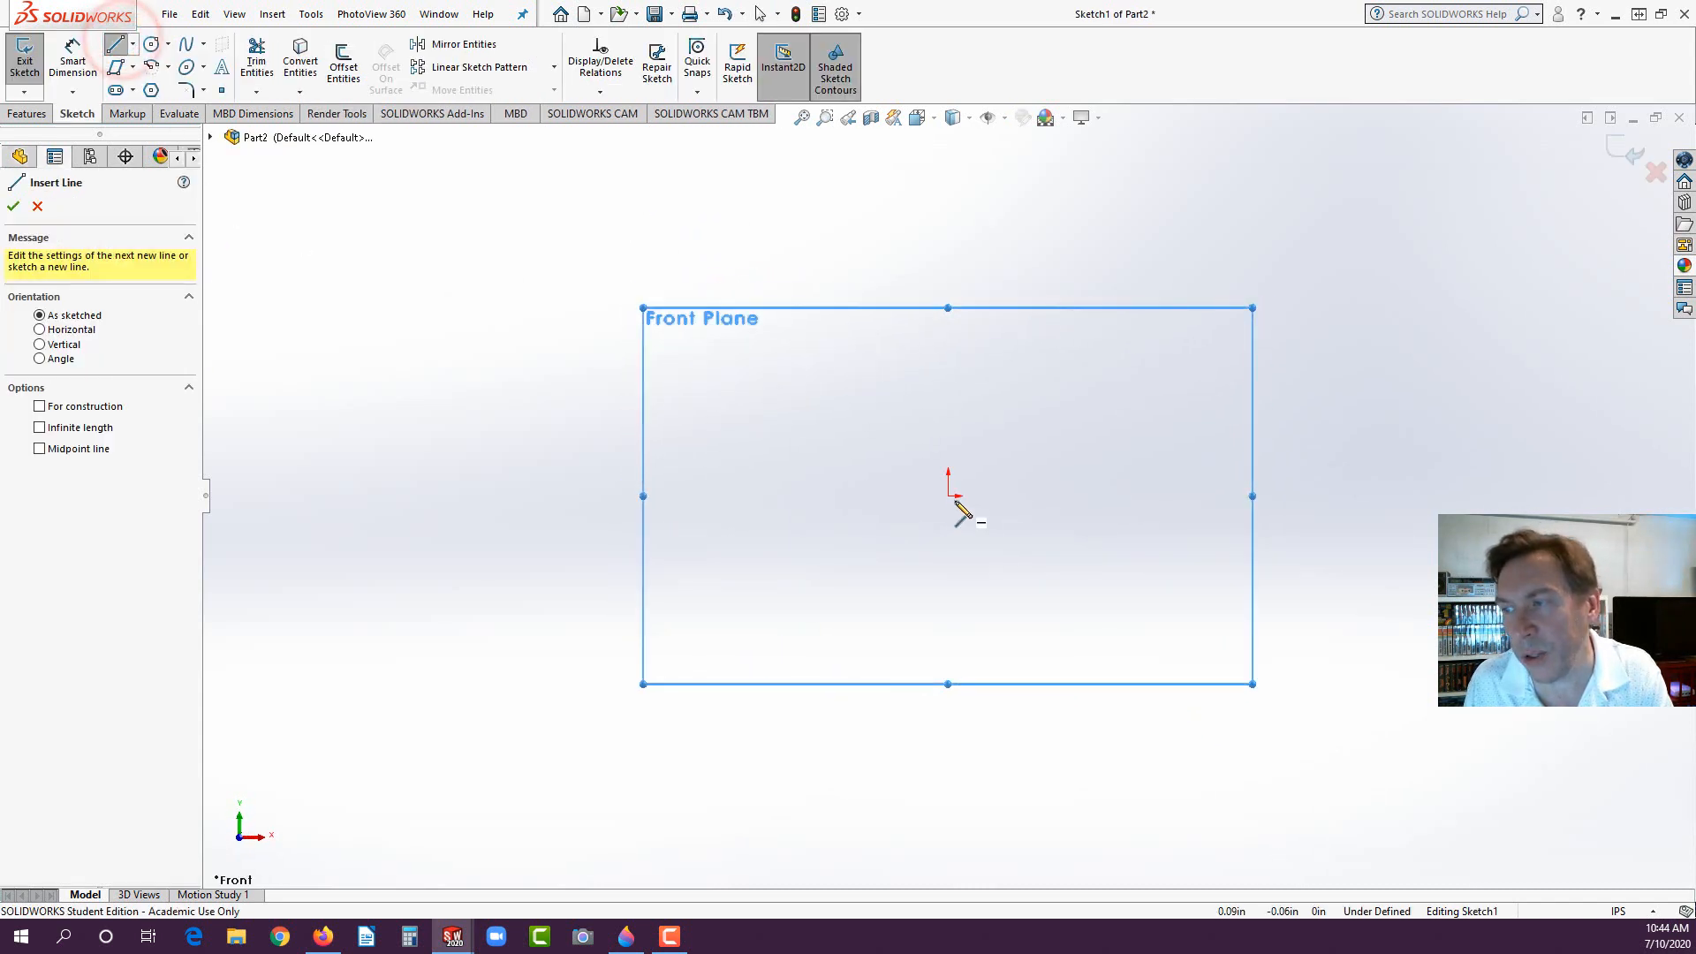
click(948, 495)
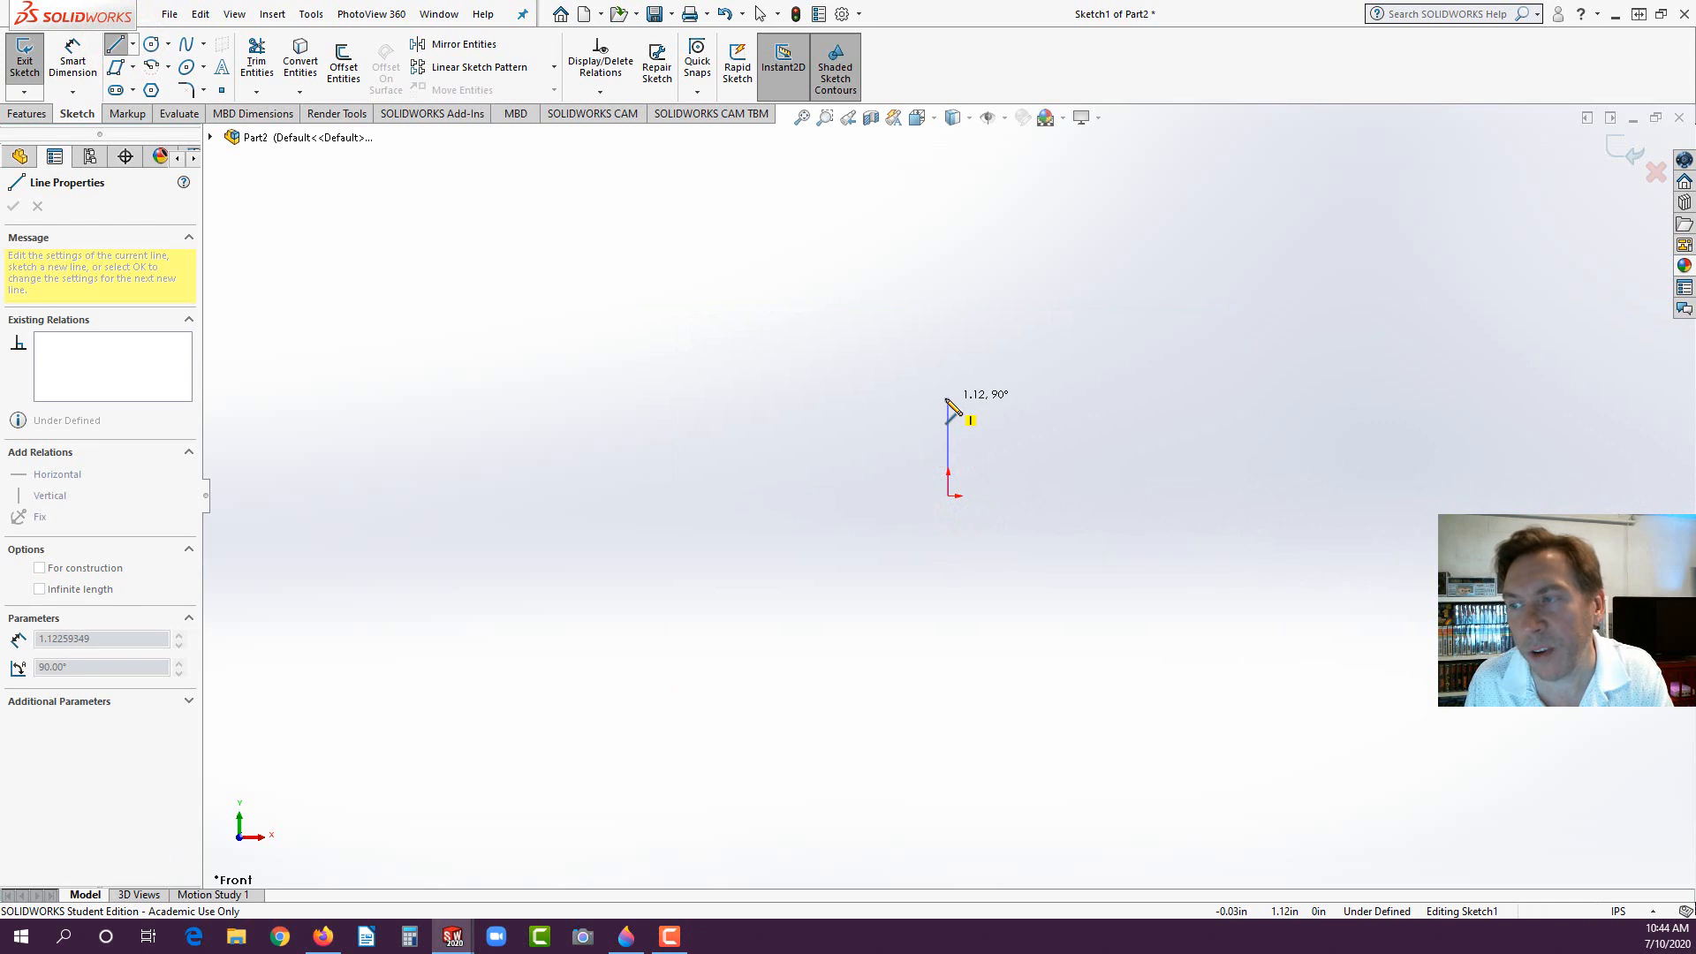
click(947, 397)
double_click(998, 425)
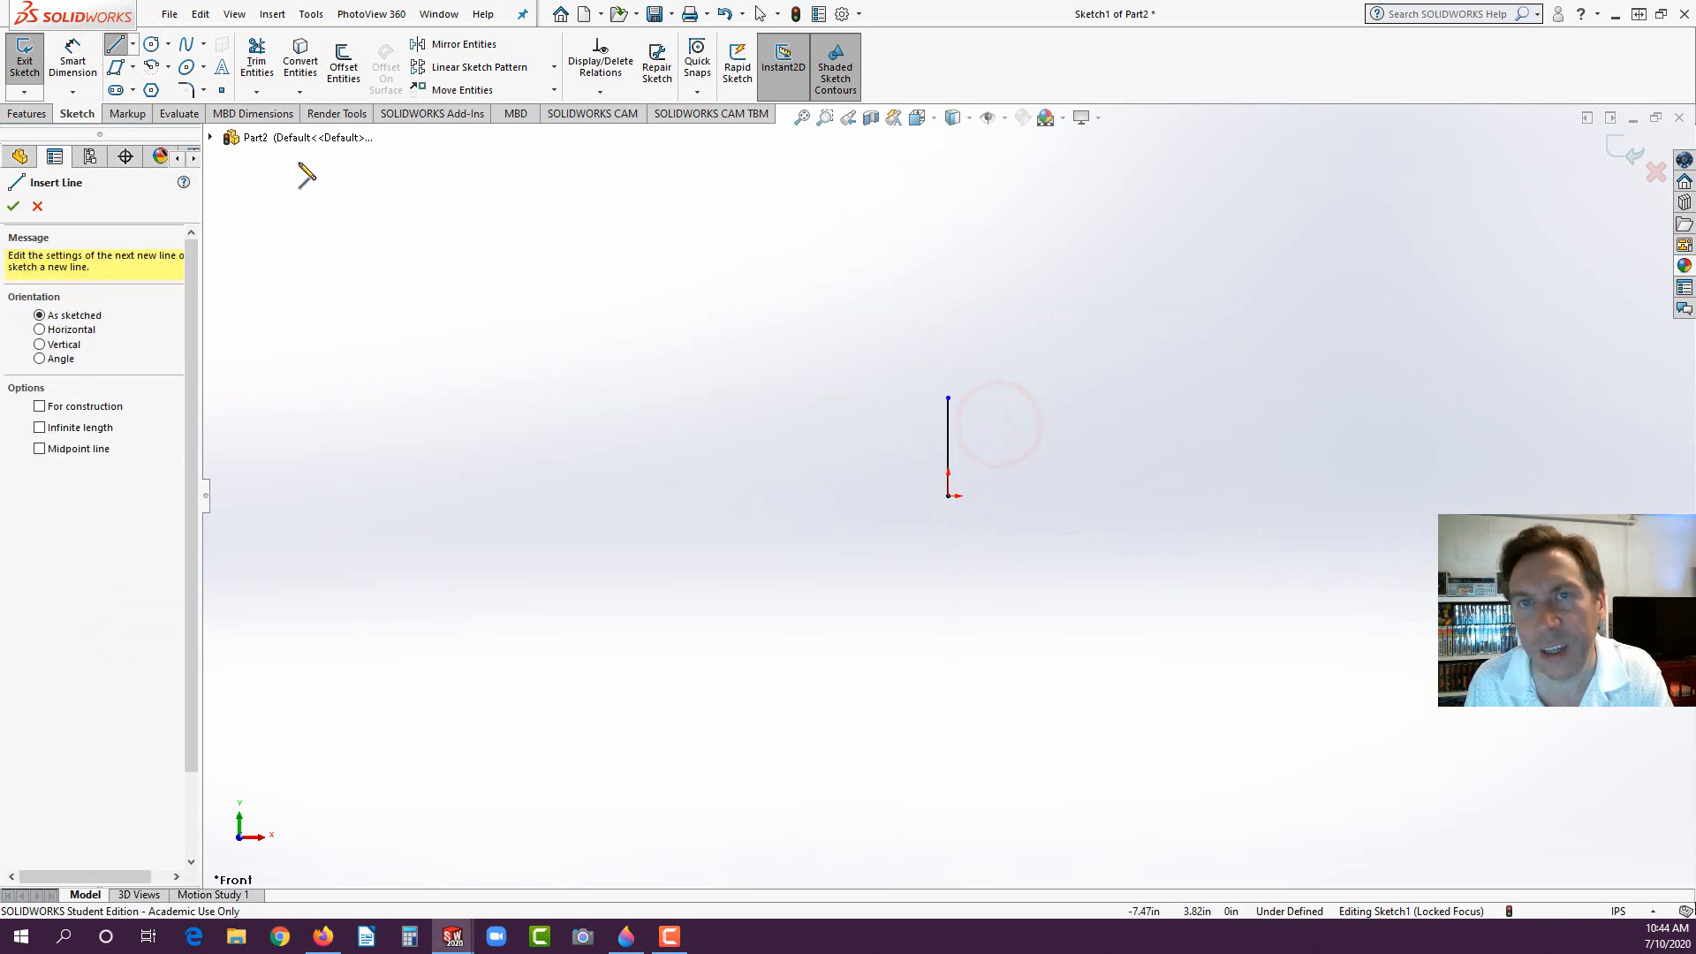
Step: Sketch a nearly closed centerpoint arc above the line, starting at its upper end, with about 0.83 in radius and about 328° sweep
click(168, 67)
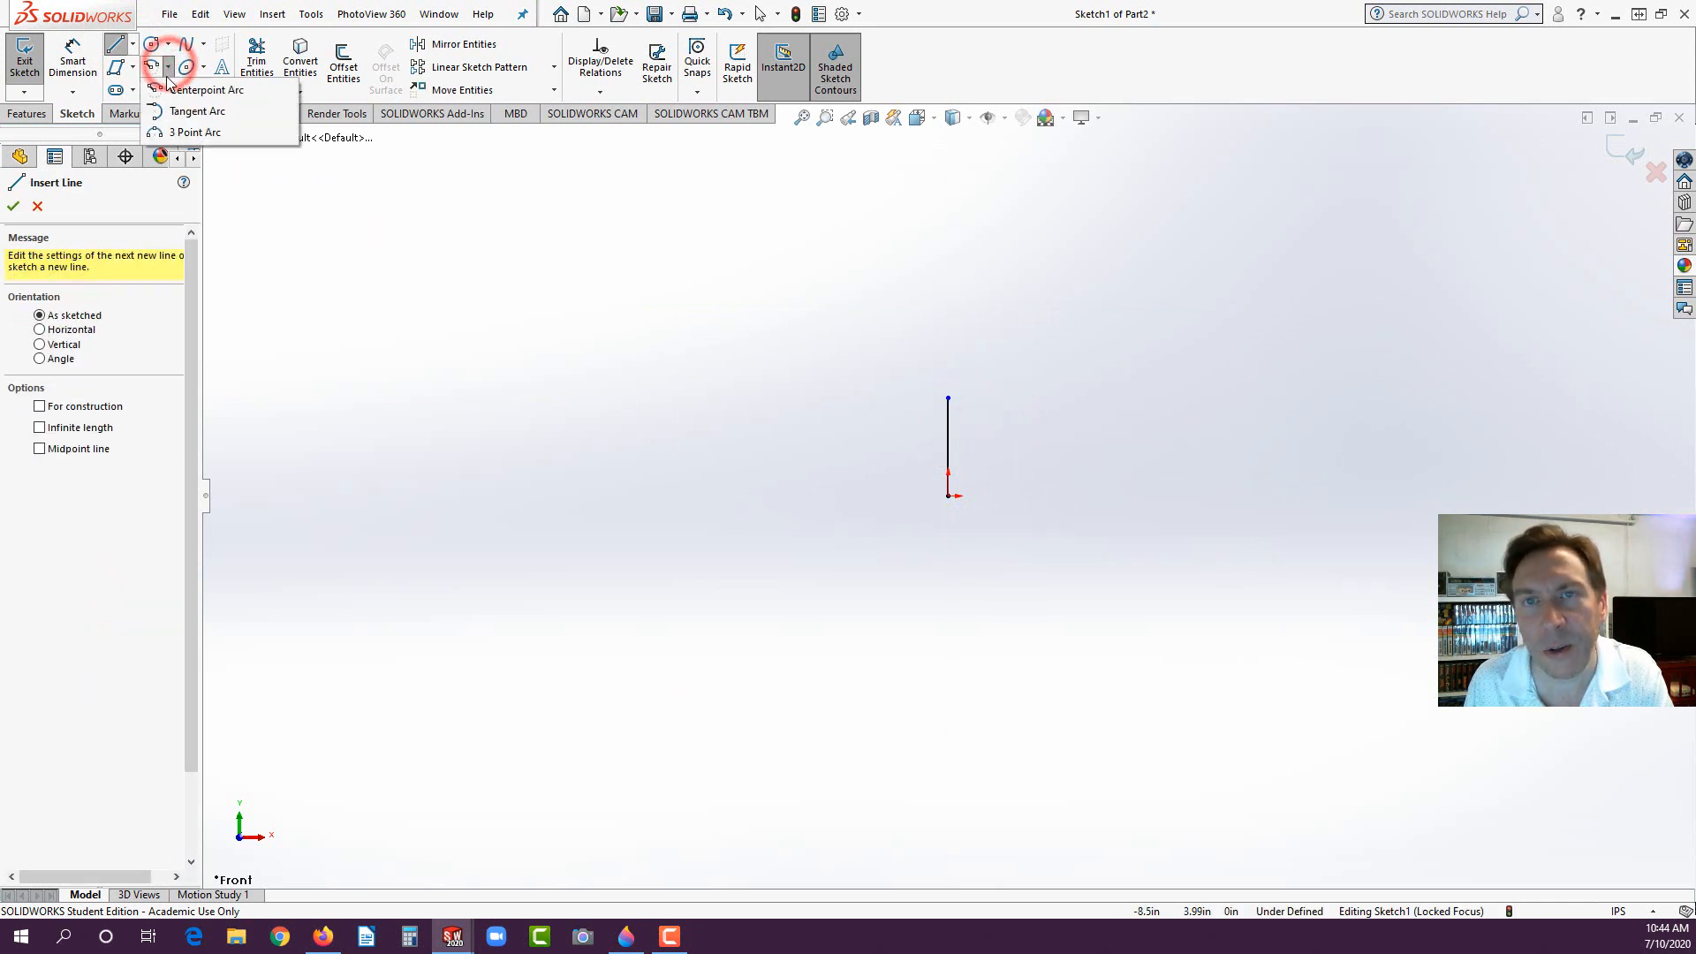
click(156, 90)
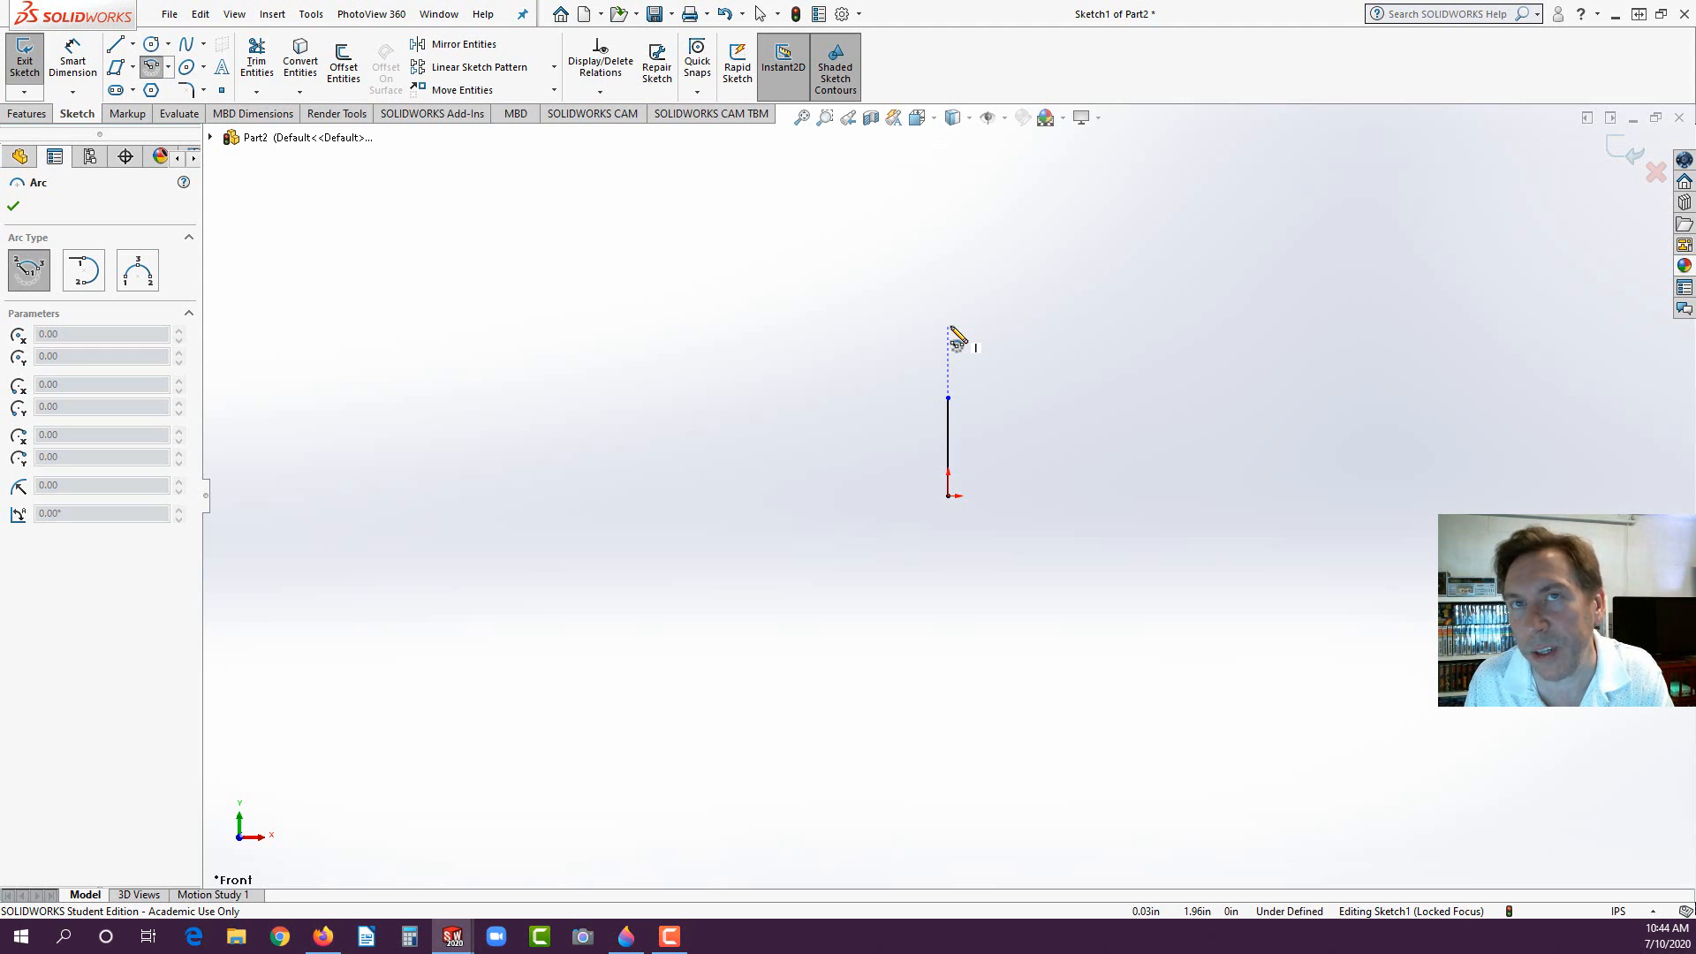
click(951, 328)
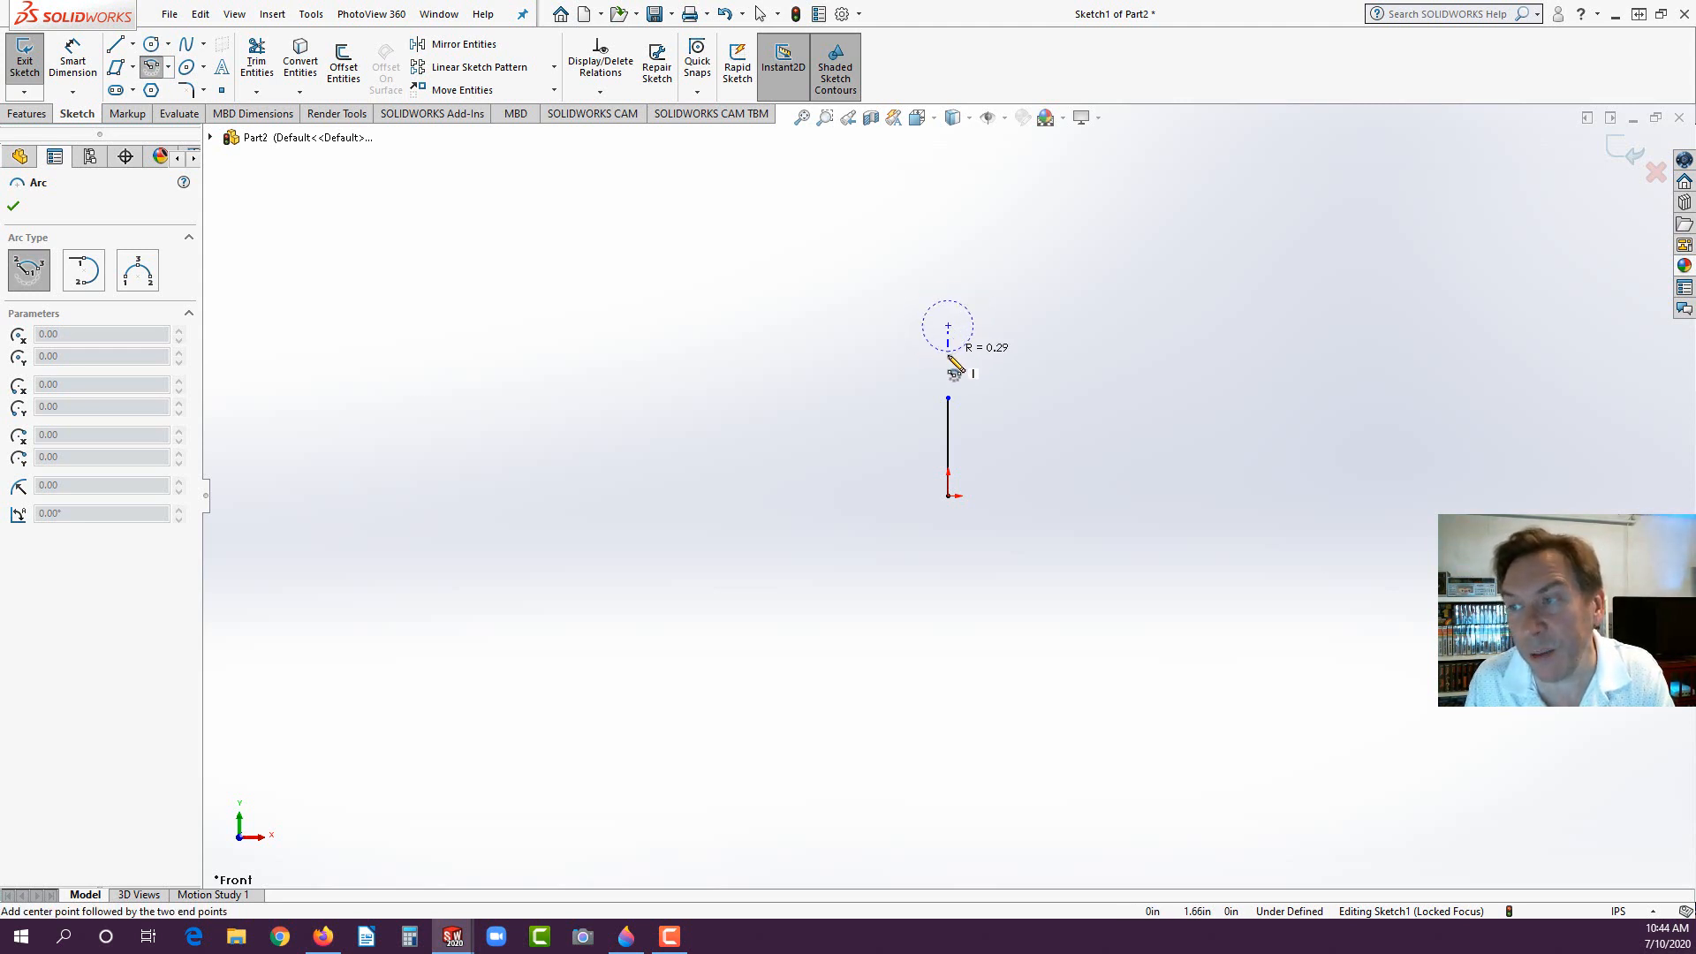
click(948, 398)
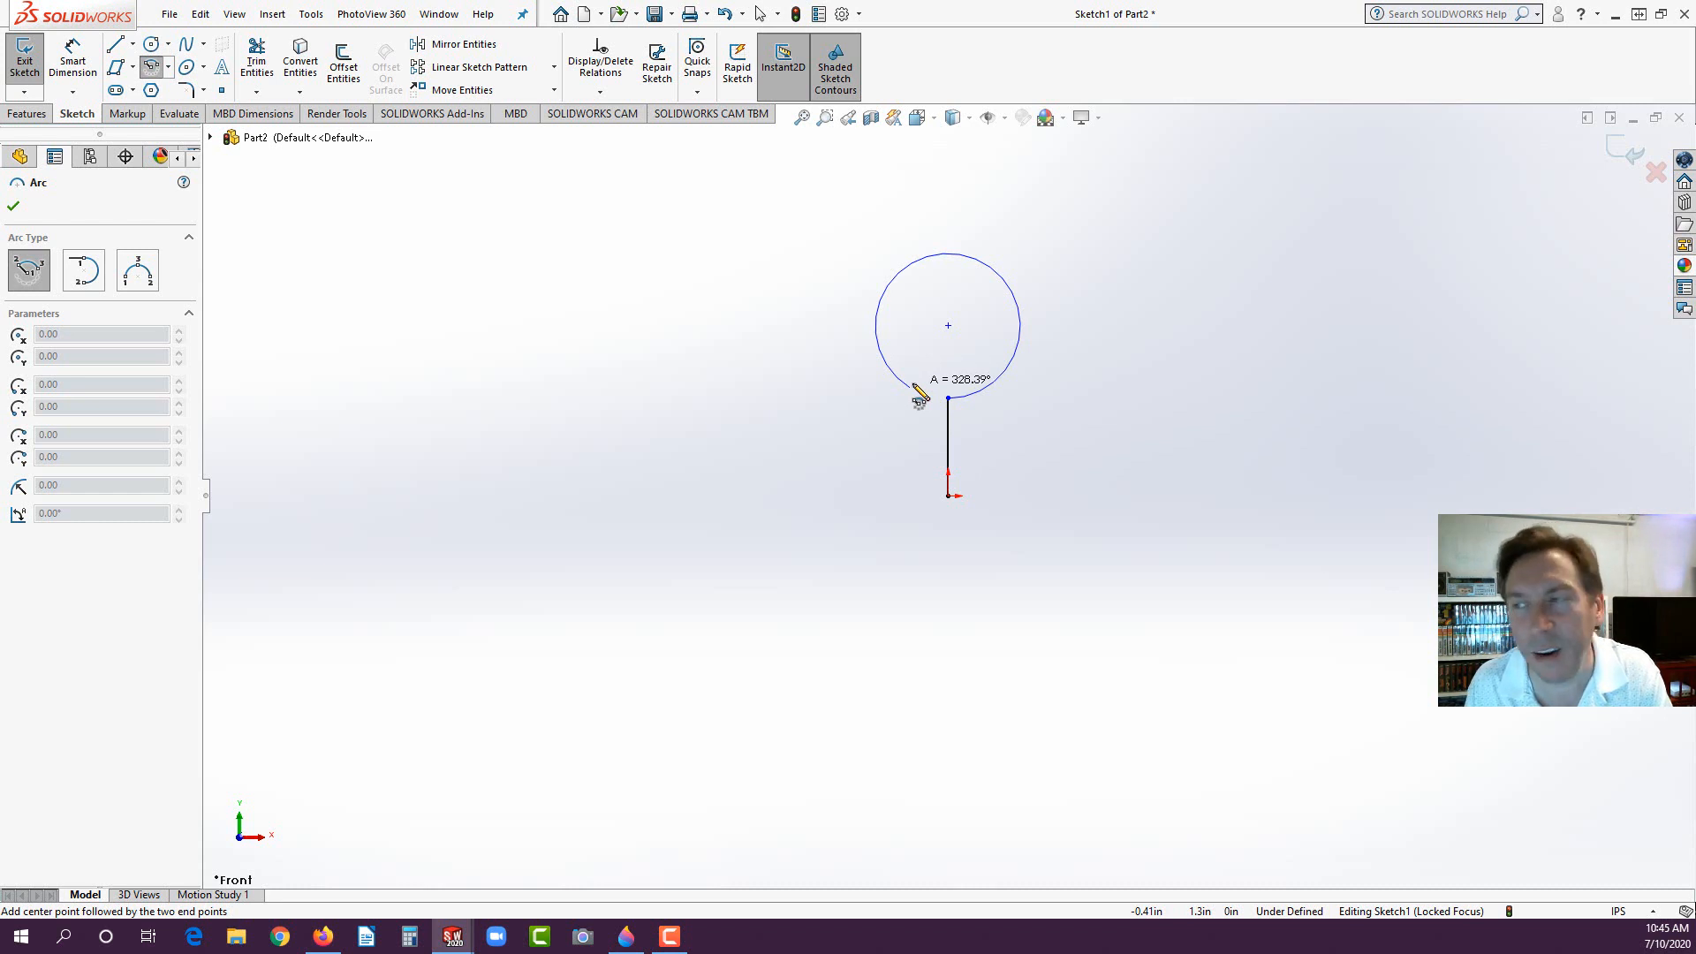
click(911, 387)
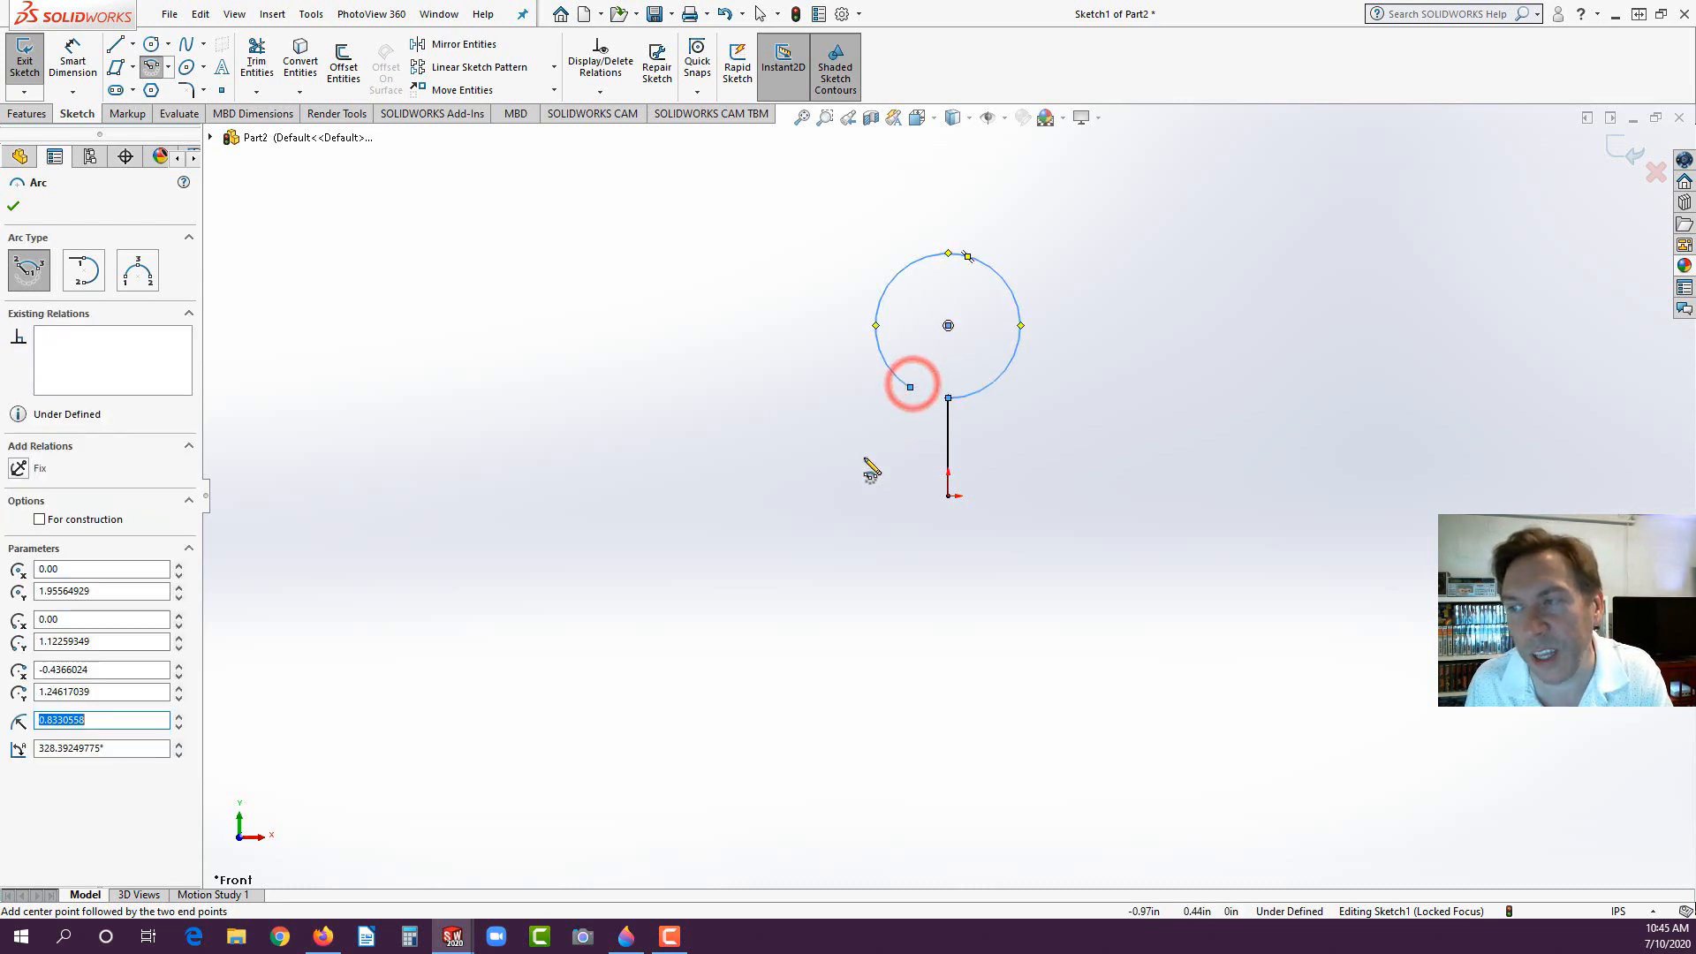
key(Escape)
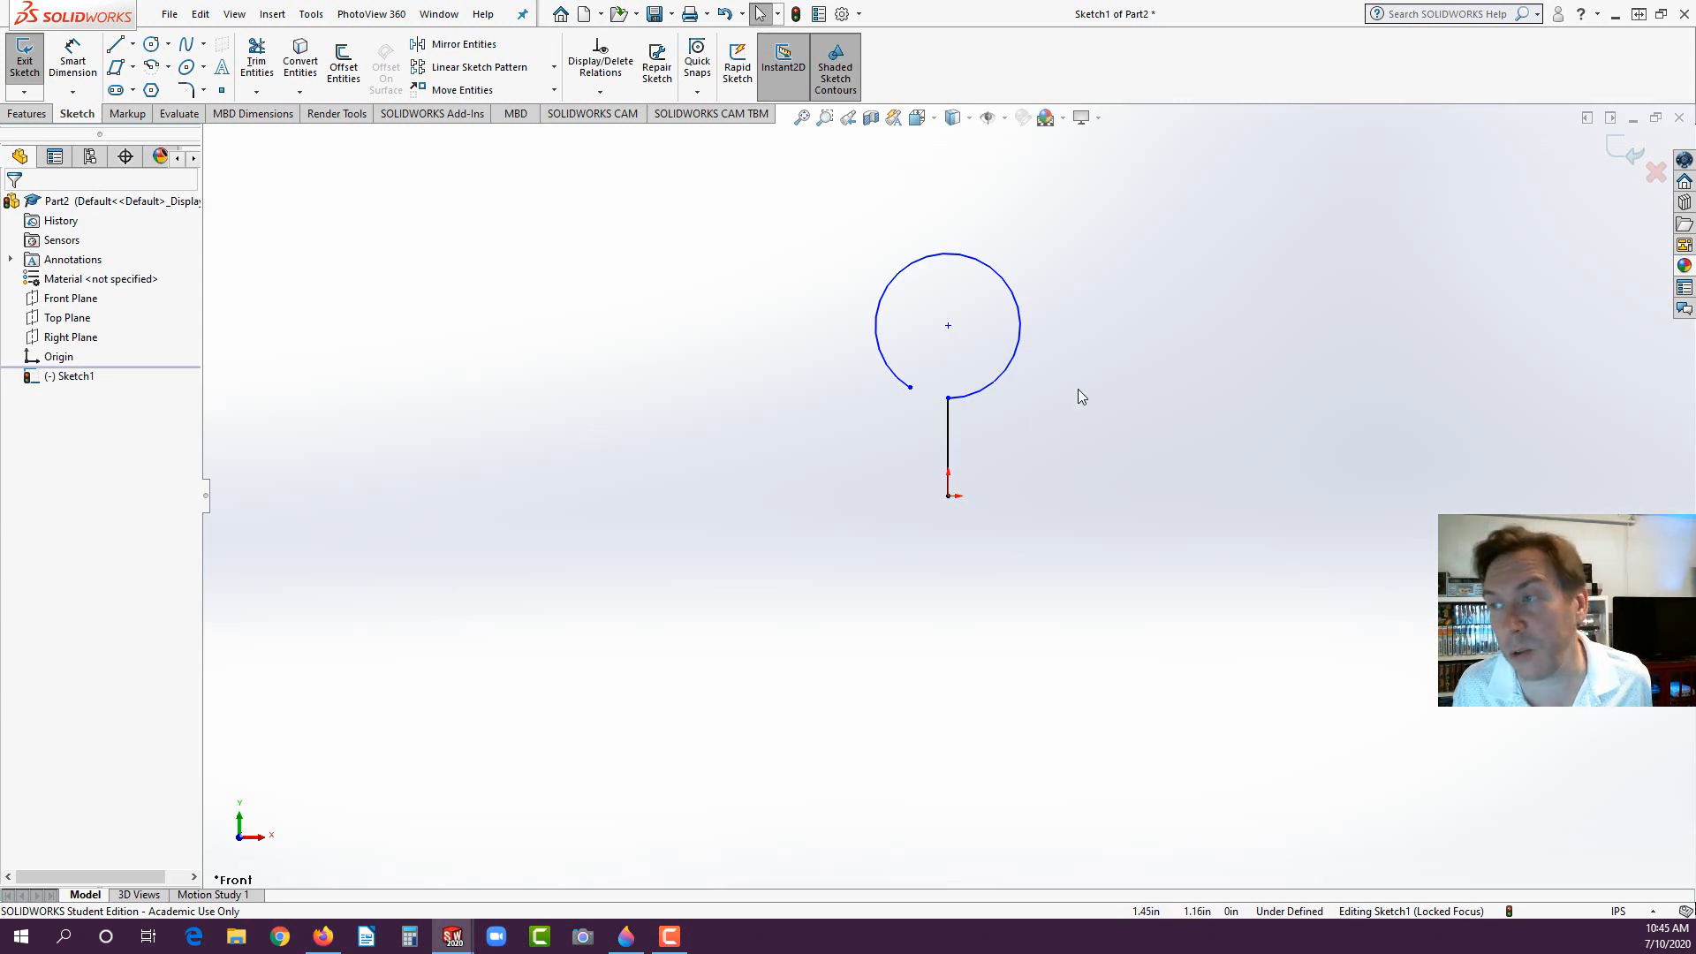
Step: Make the arc's center point coincident with the vertical line
key(f)
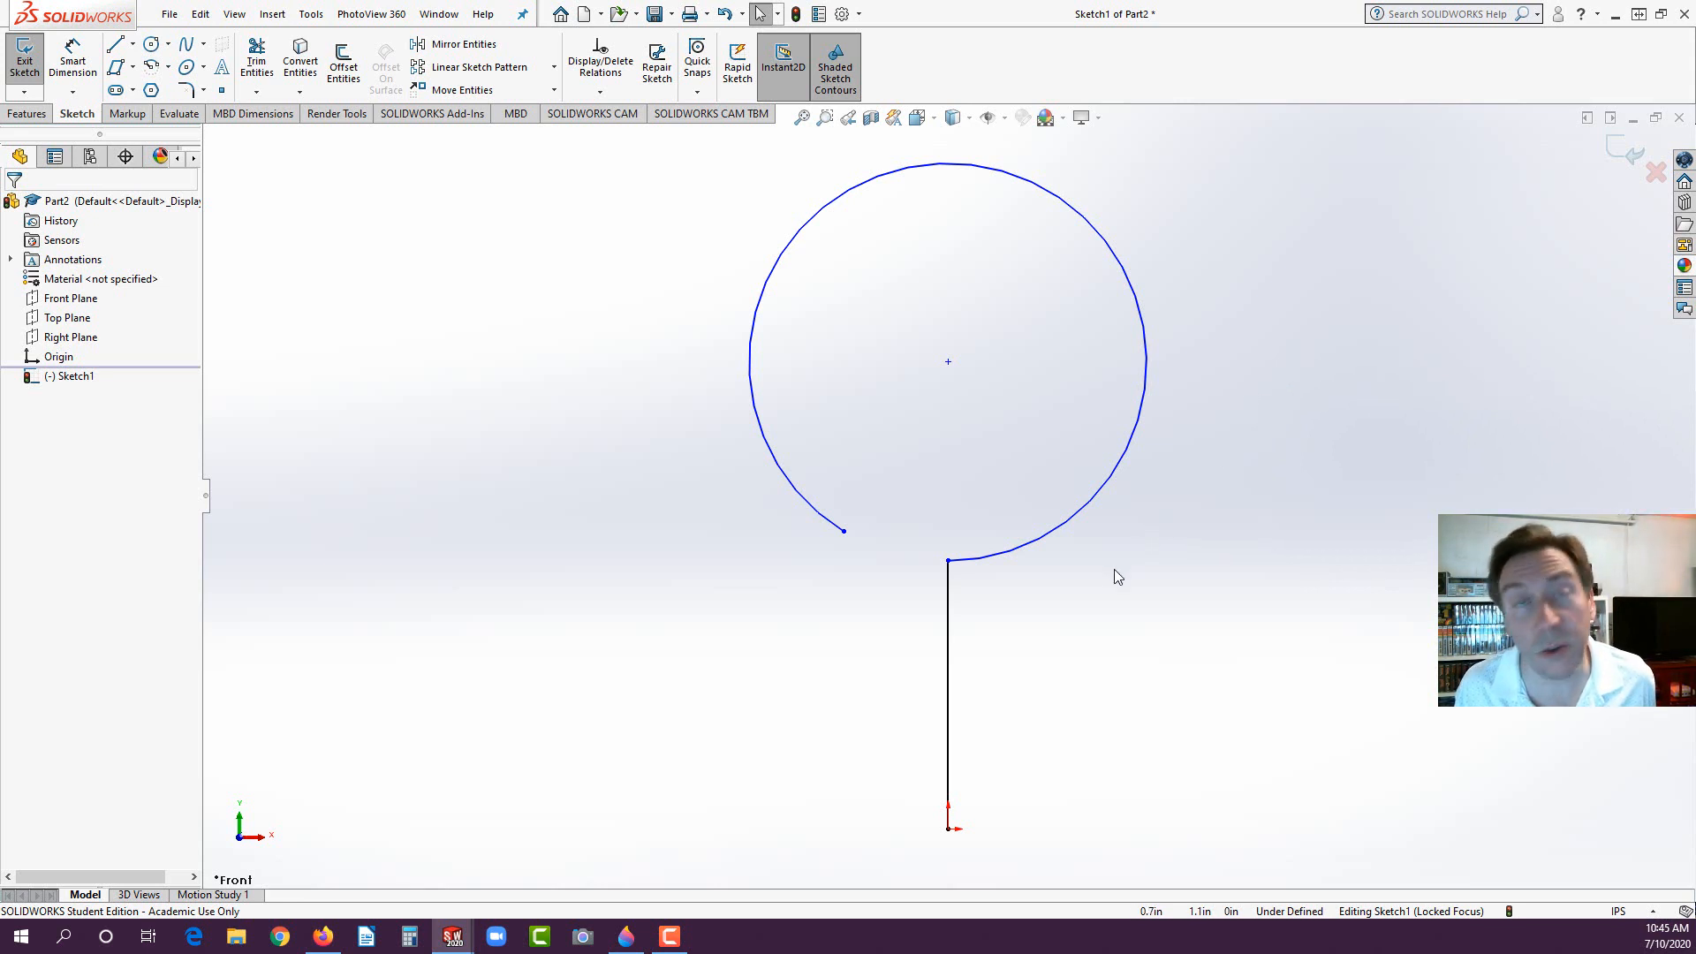
click(948, 625)
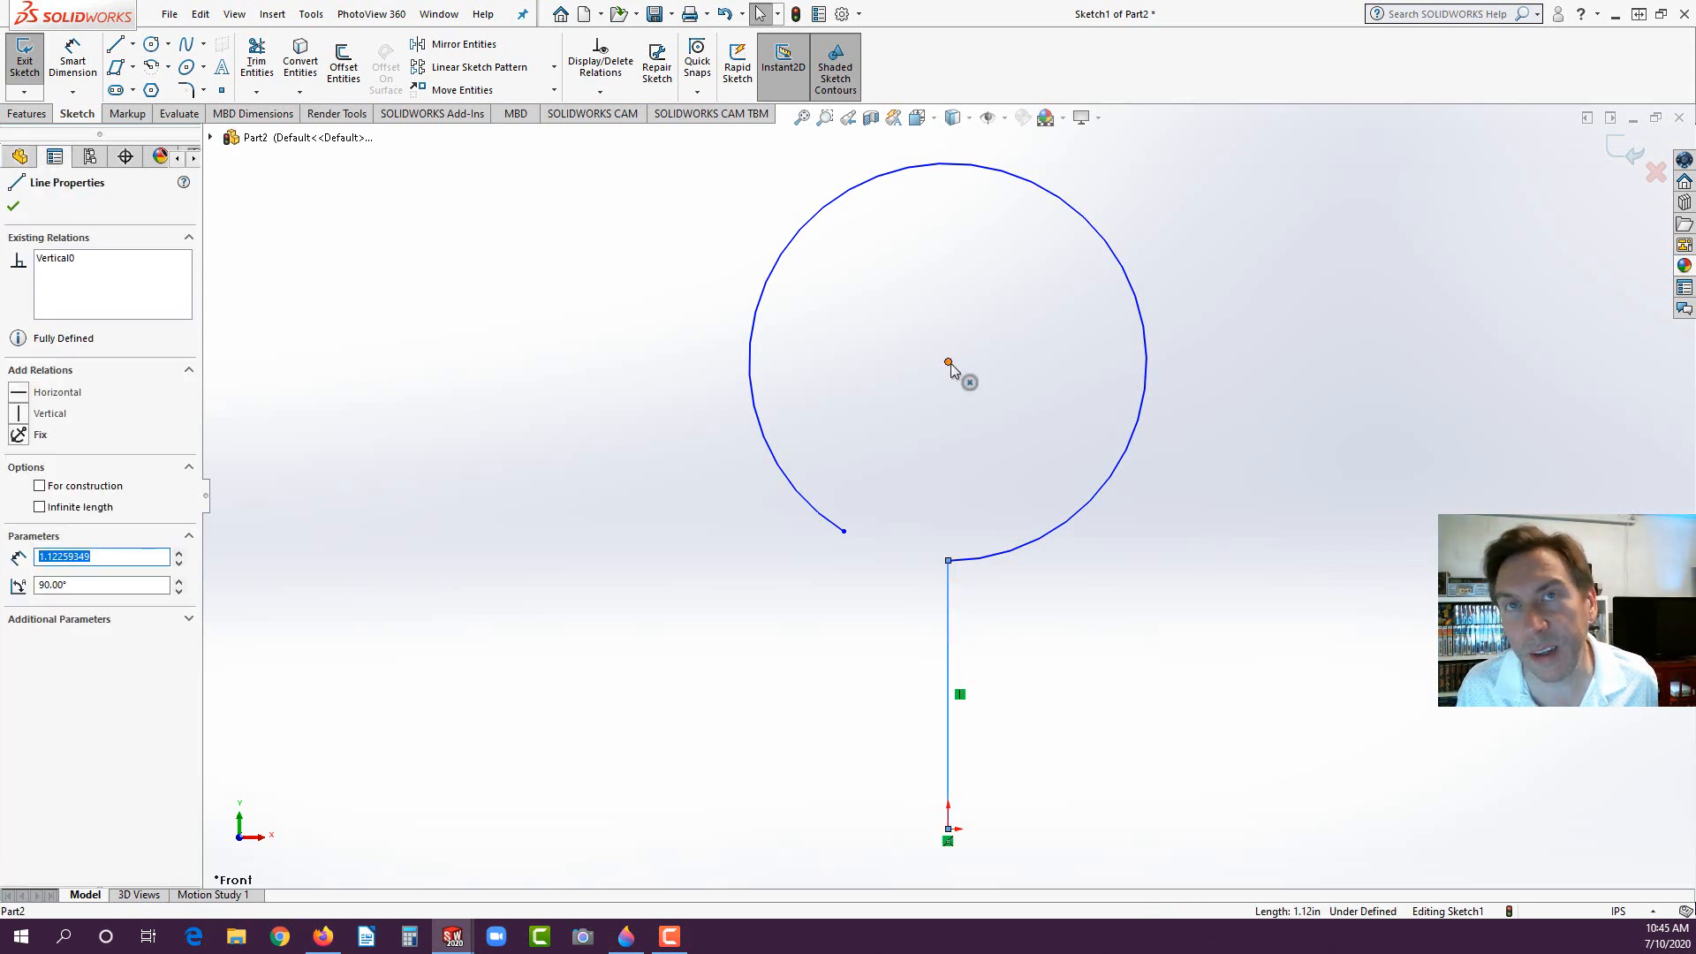
ctrl+click(950, 363)
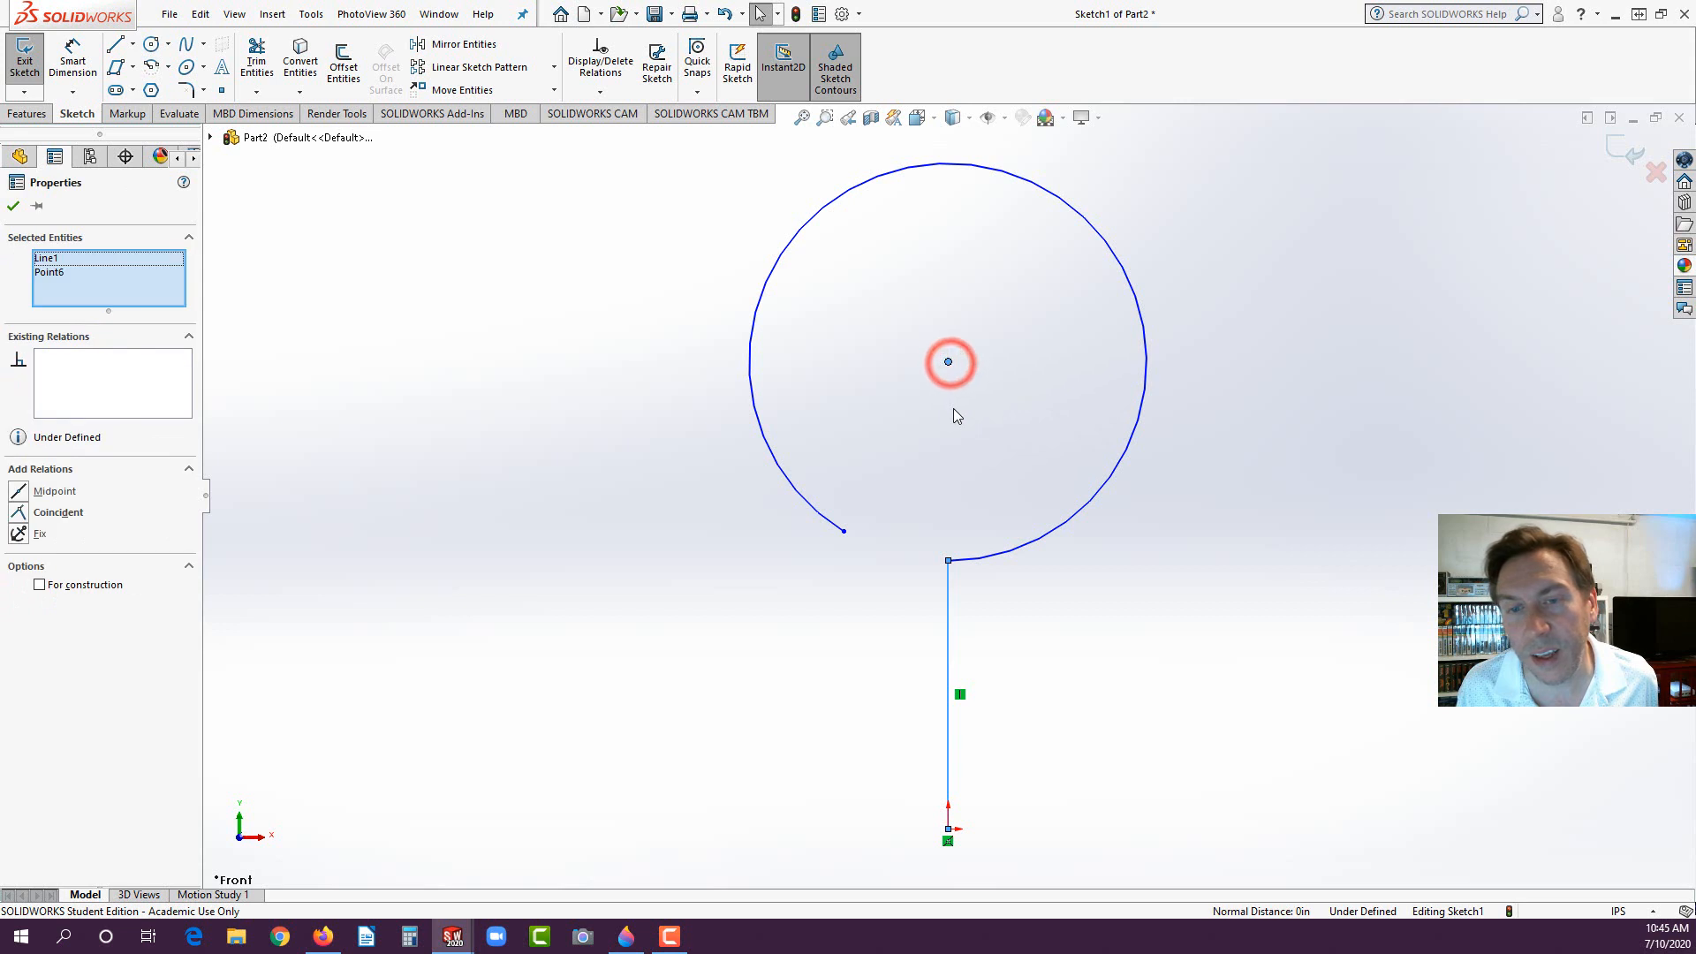
click(17, 514)
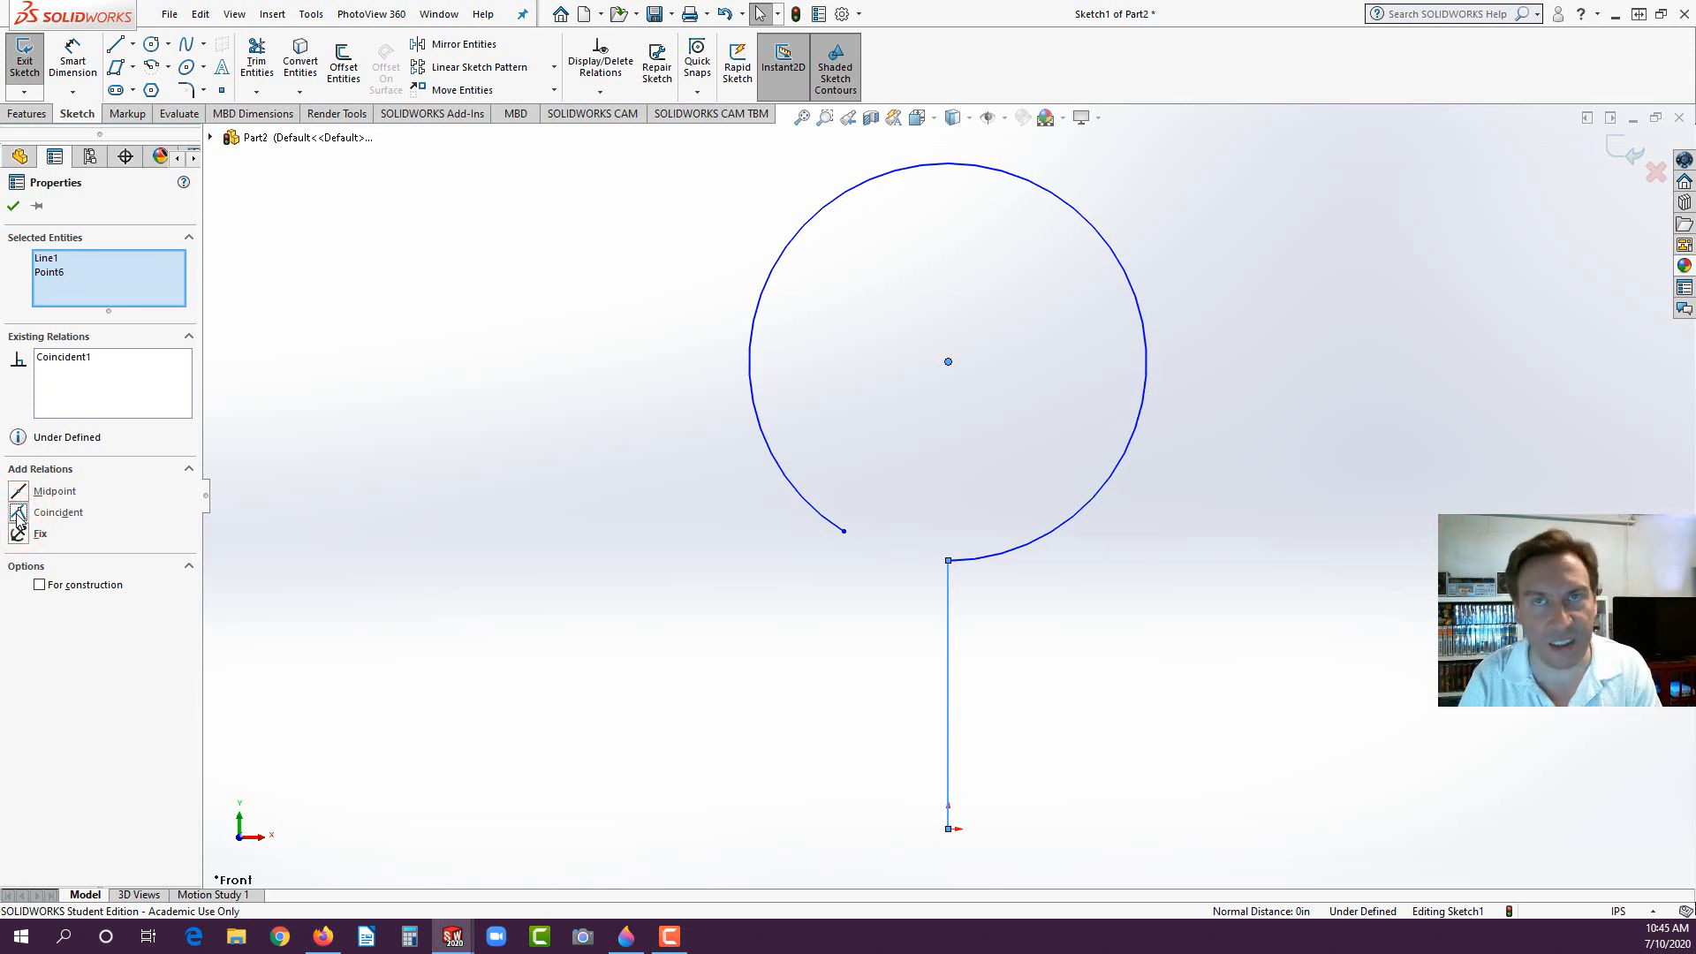
click(11, 207)
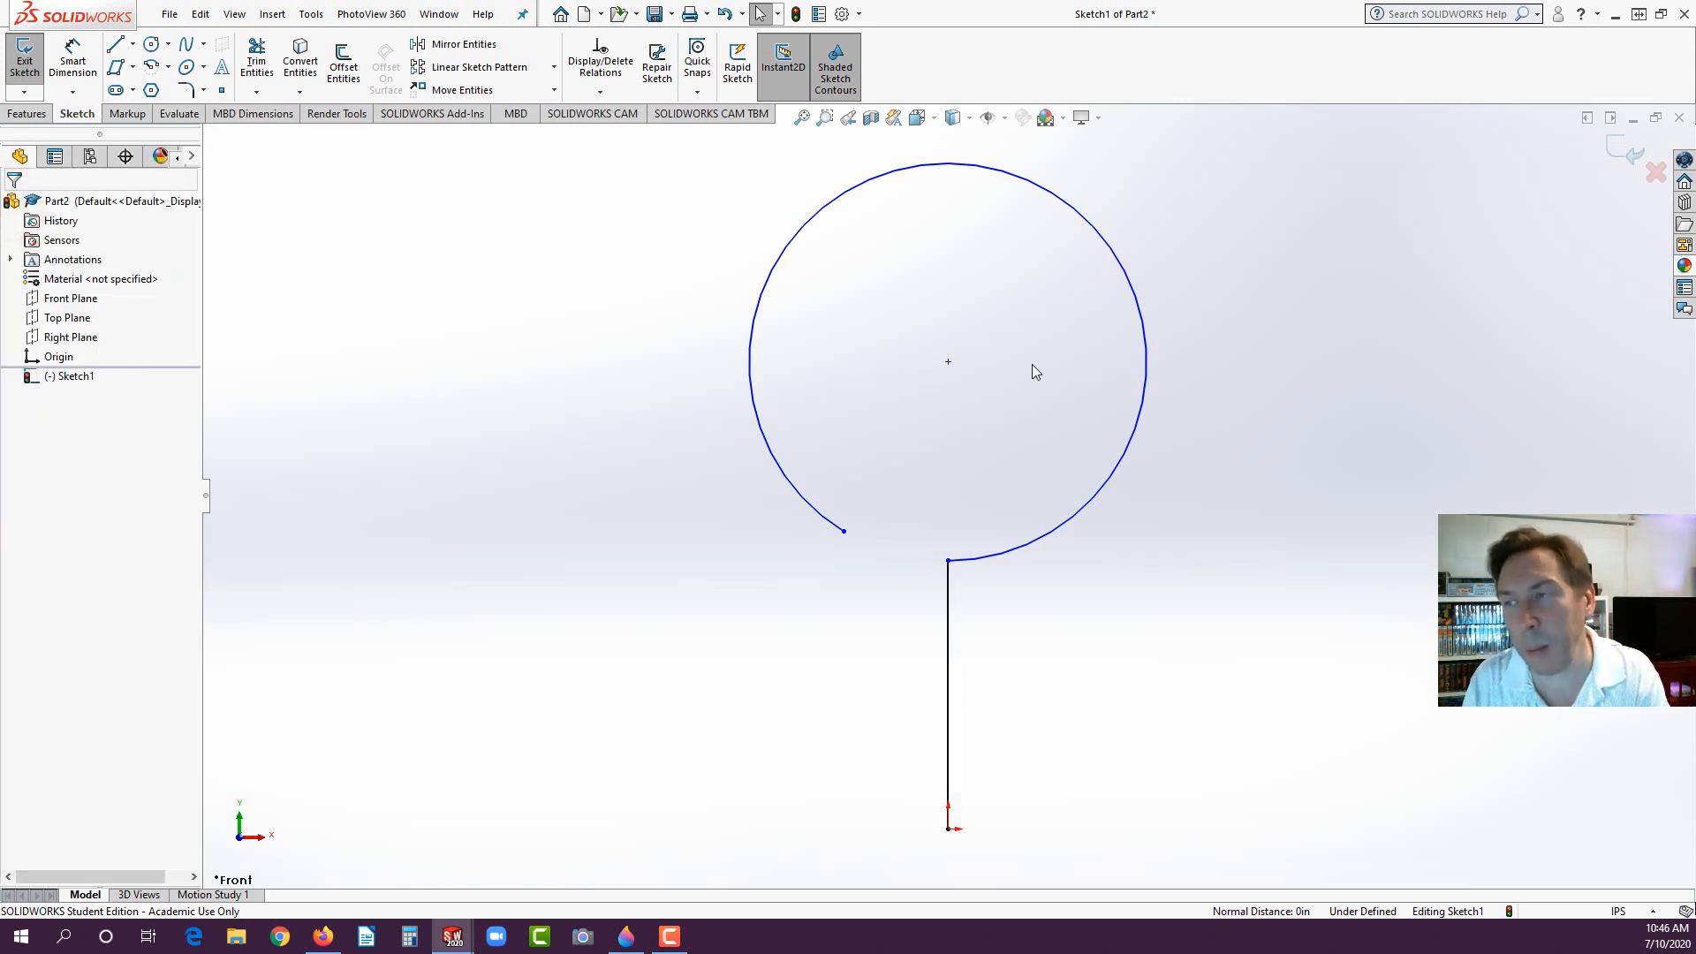
Step: Dimension the vertical distance from the origin to the arc's center as 4 in
click(73, 60)
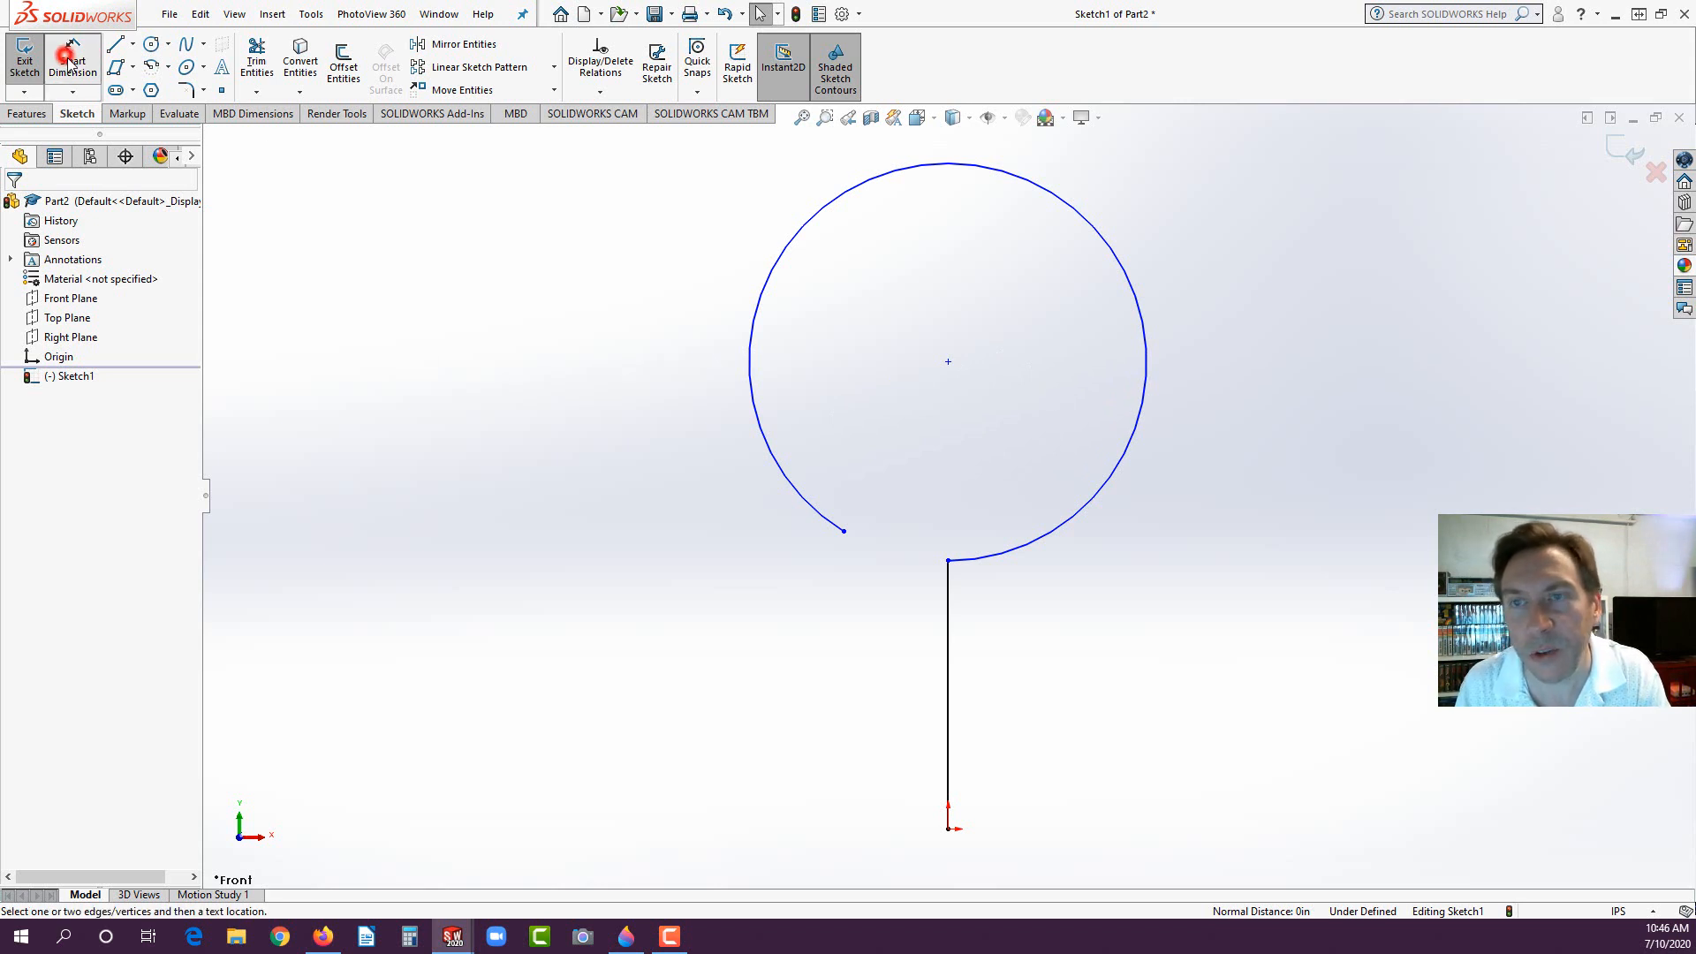
click(949, 830)
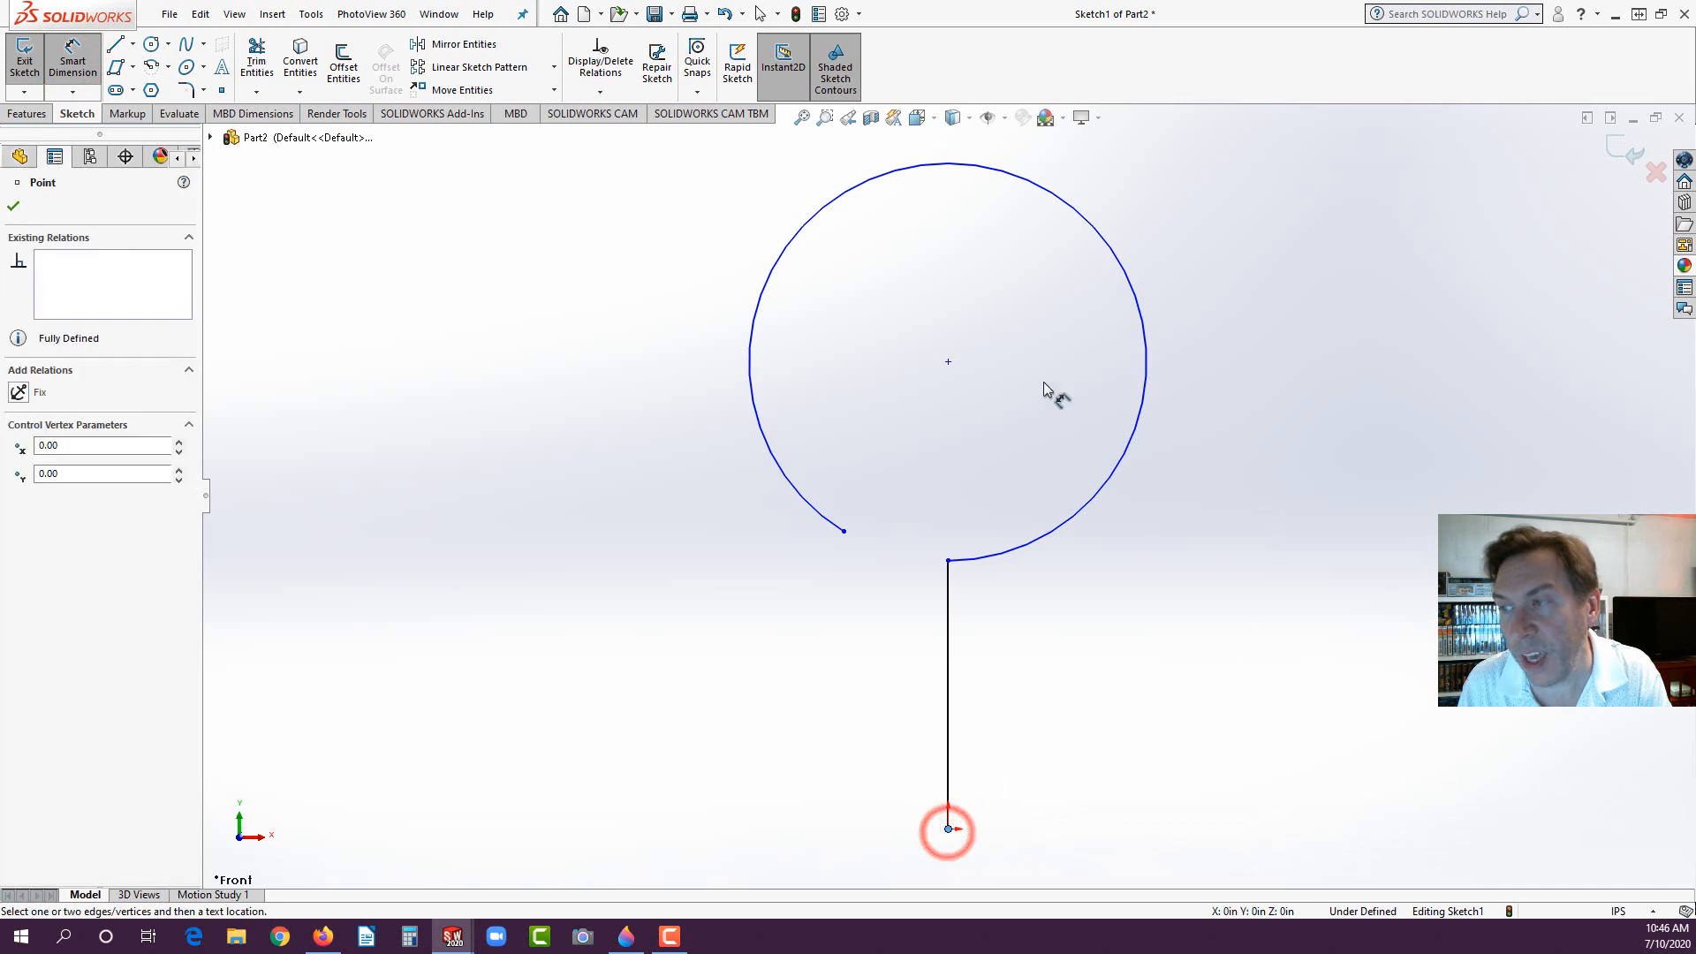
click(949, 362)
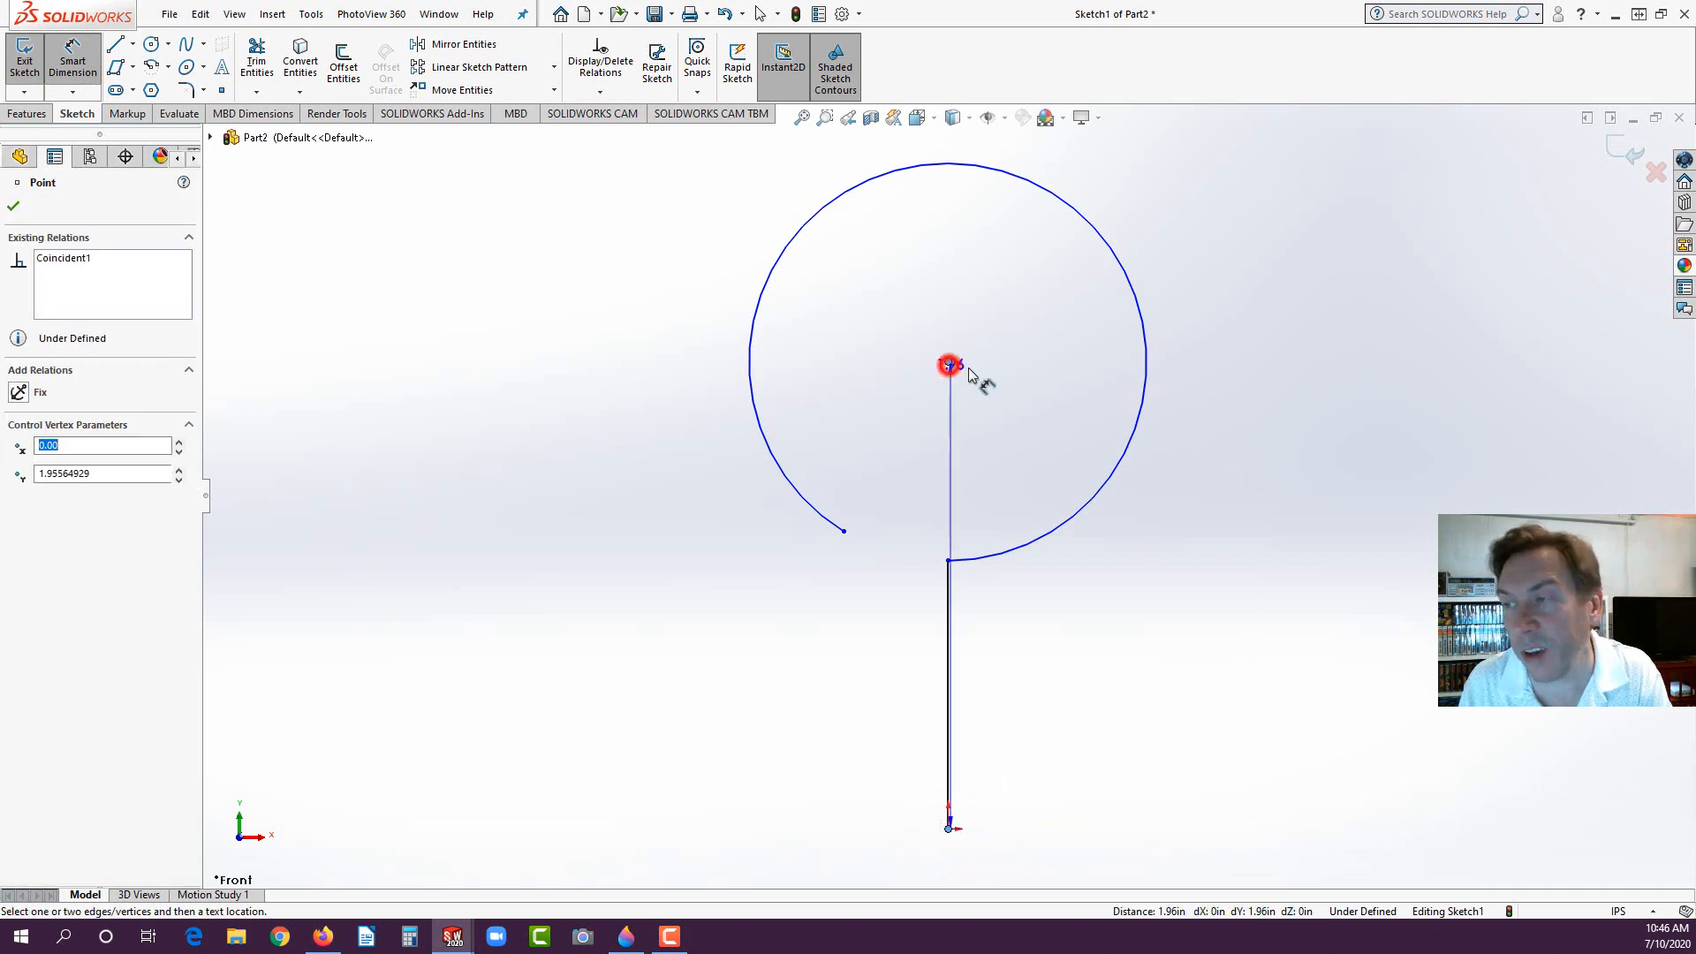
click(1285, 572)
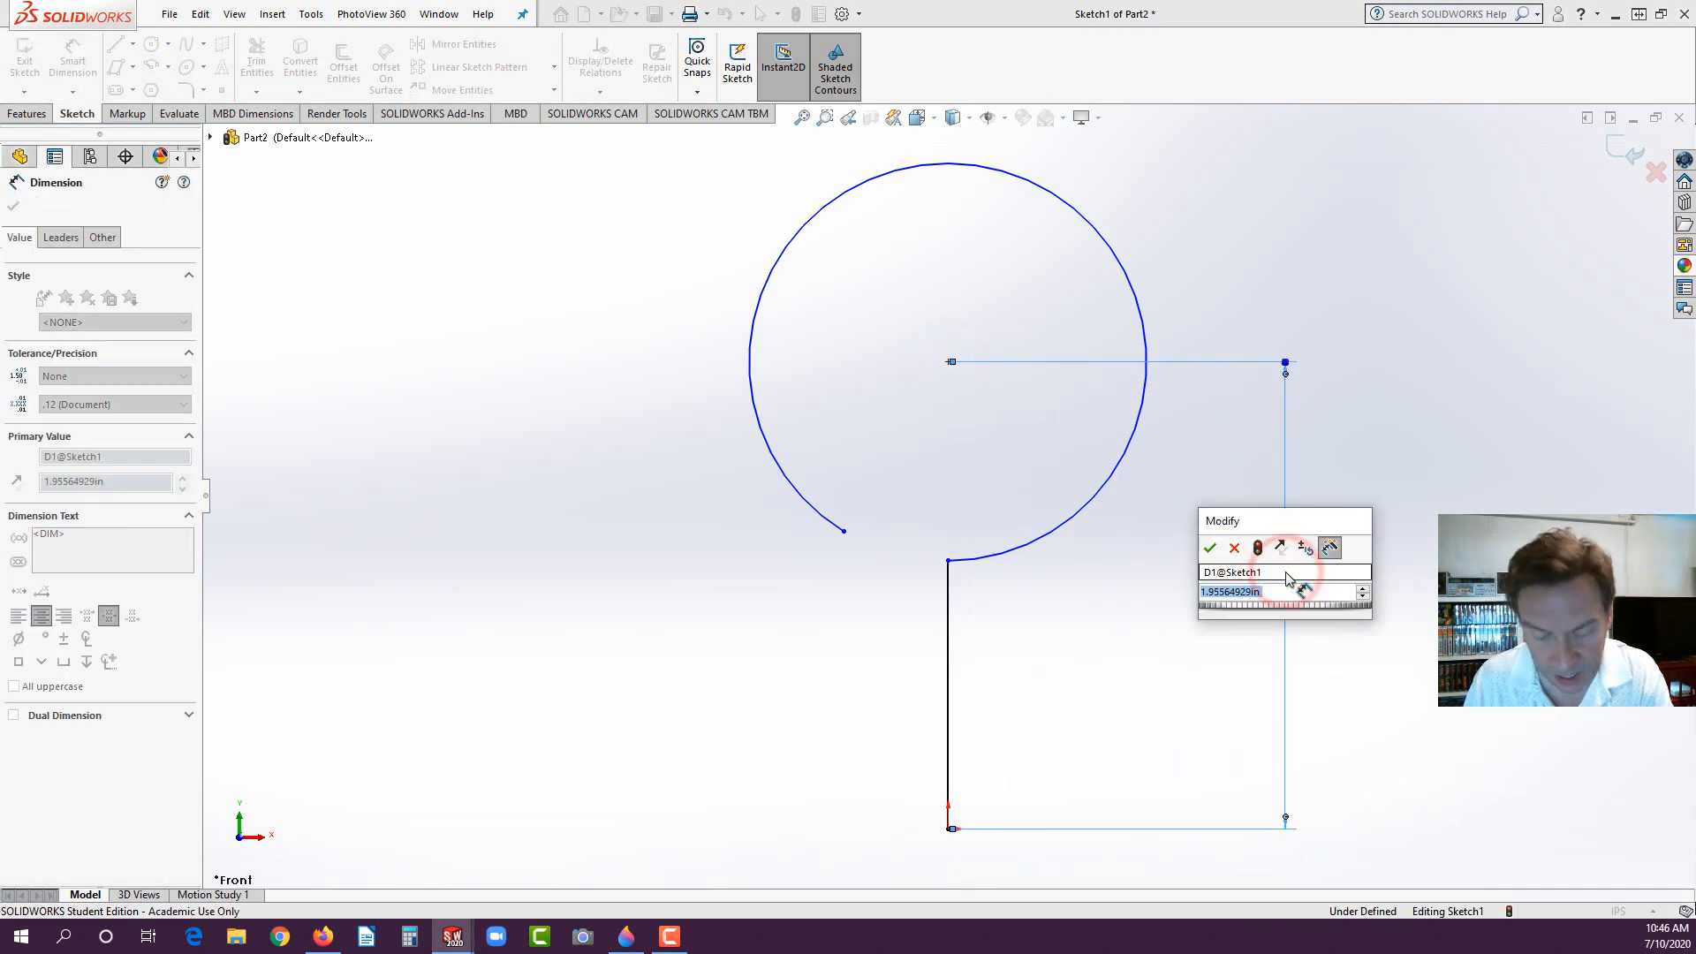
text(4)
key(Return)
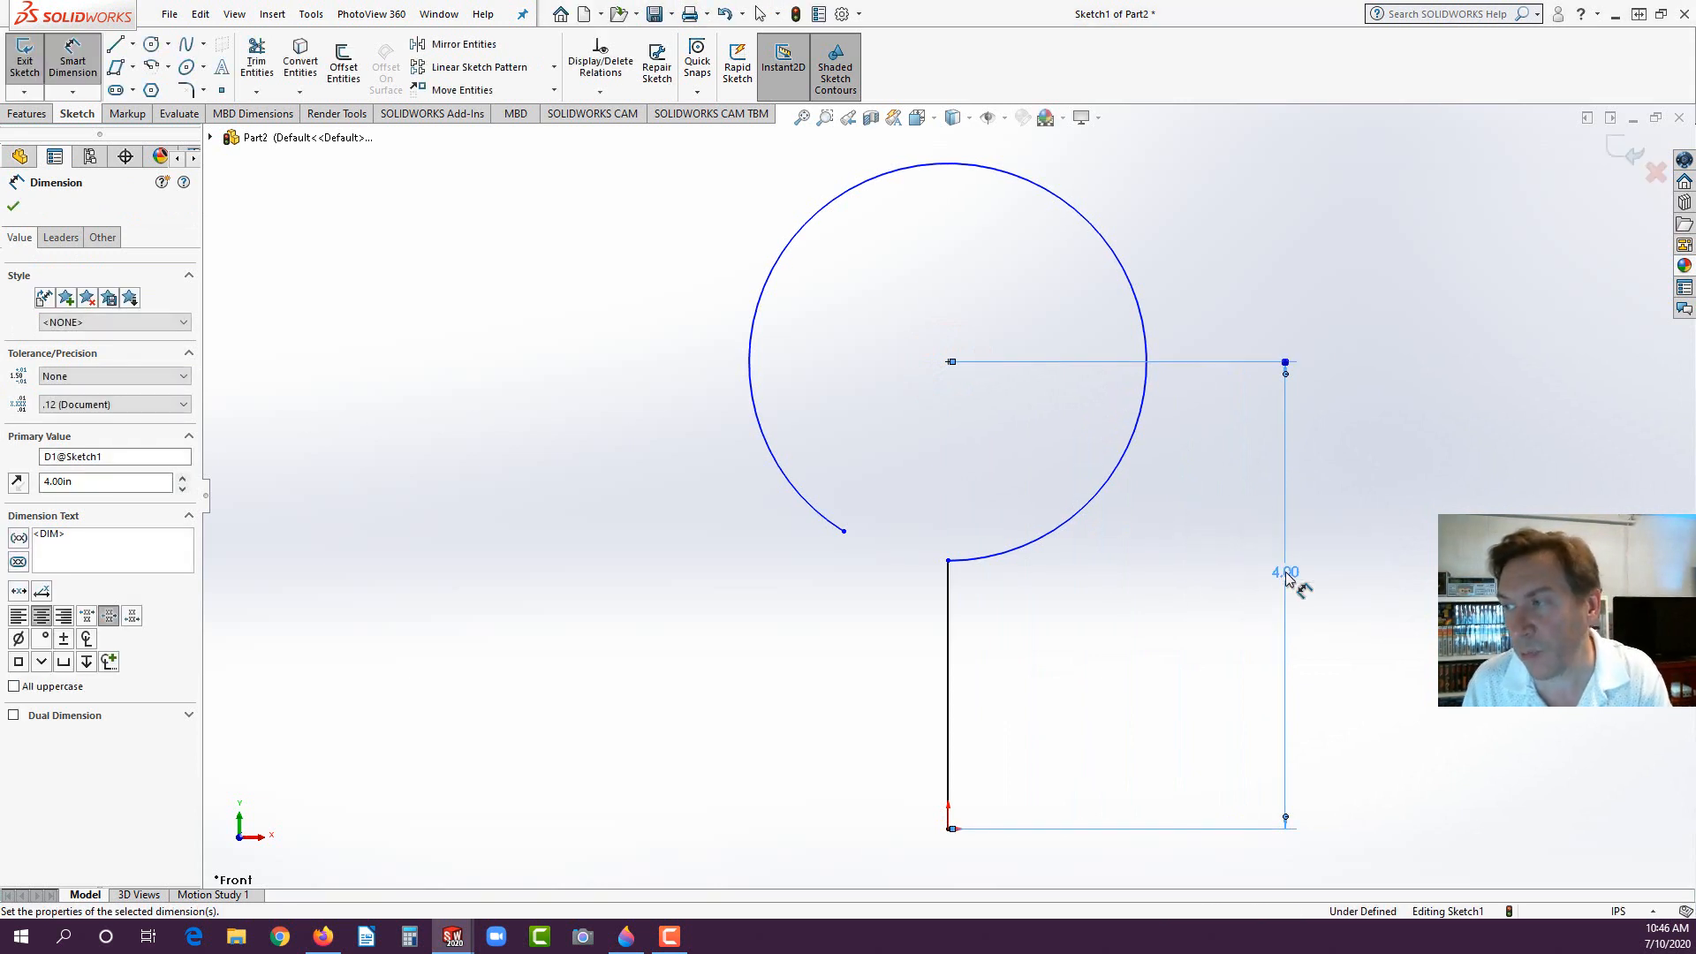
Step: Dimension the arc's radius as 1.5 in
click(1096, 230)
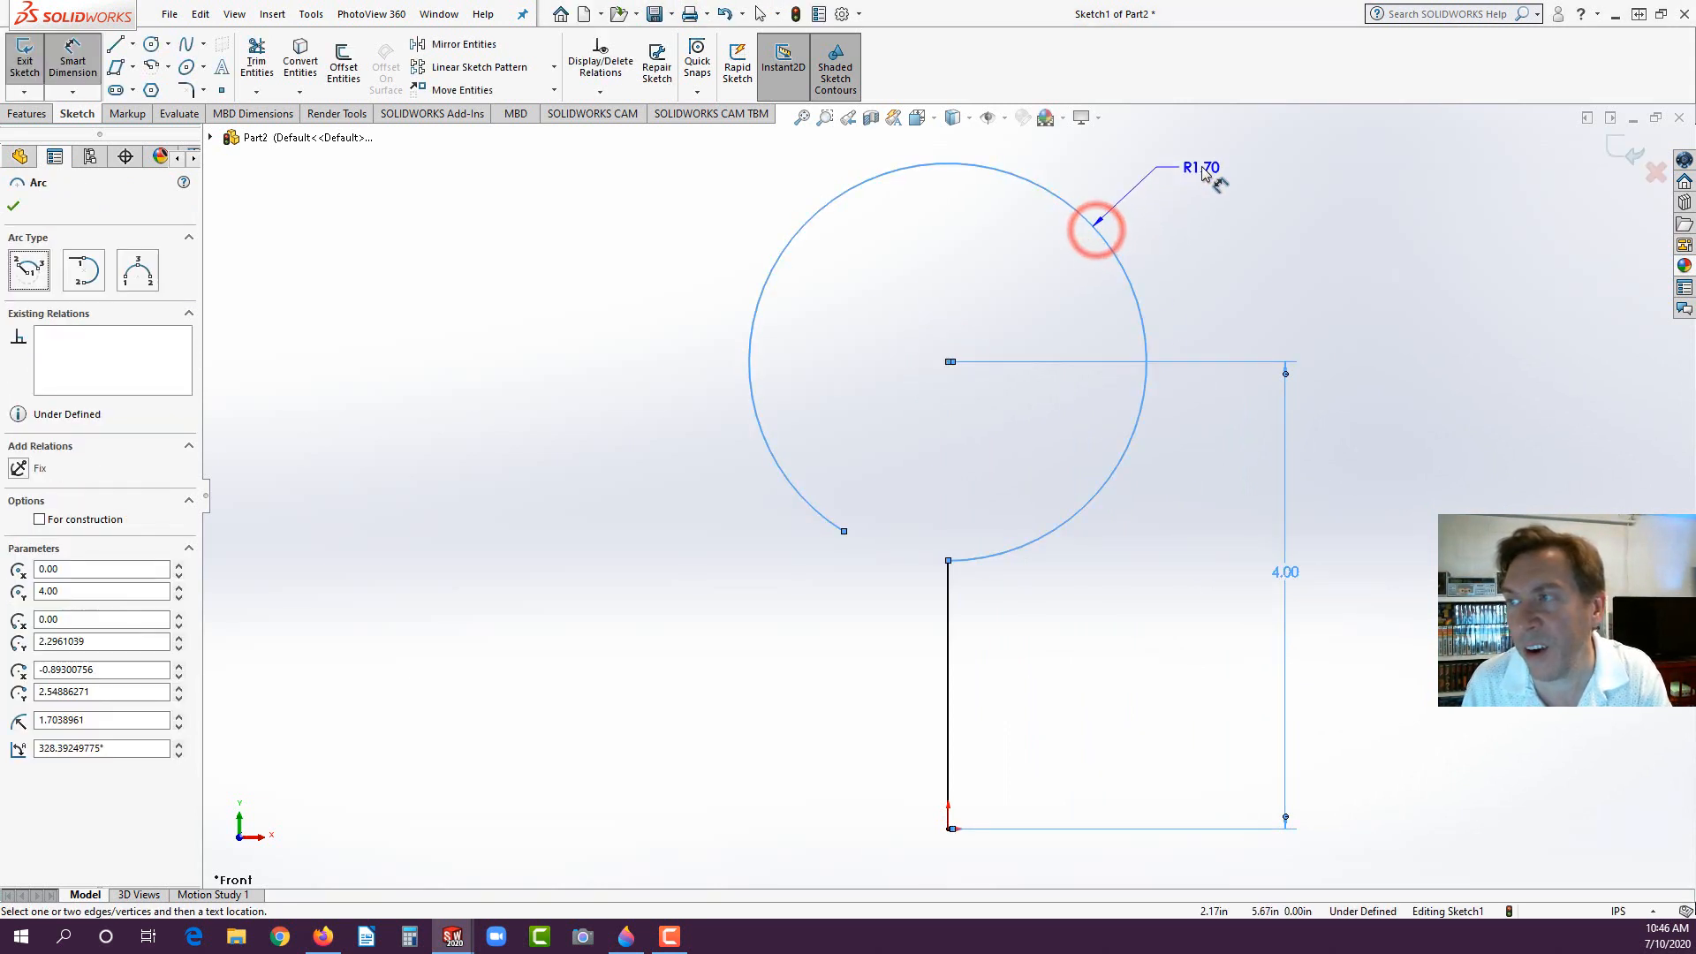
click(1202, 168)
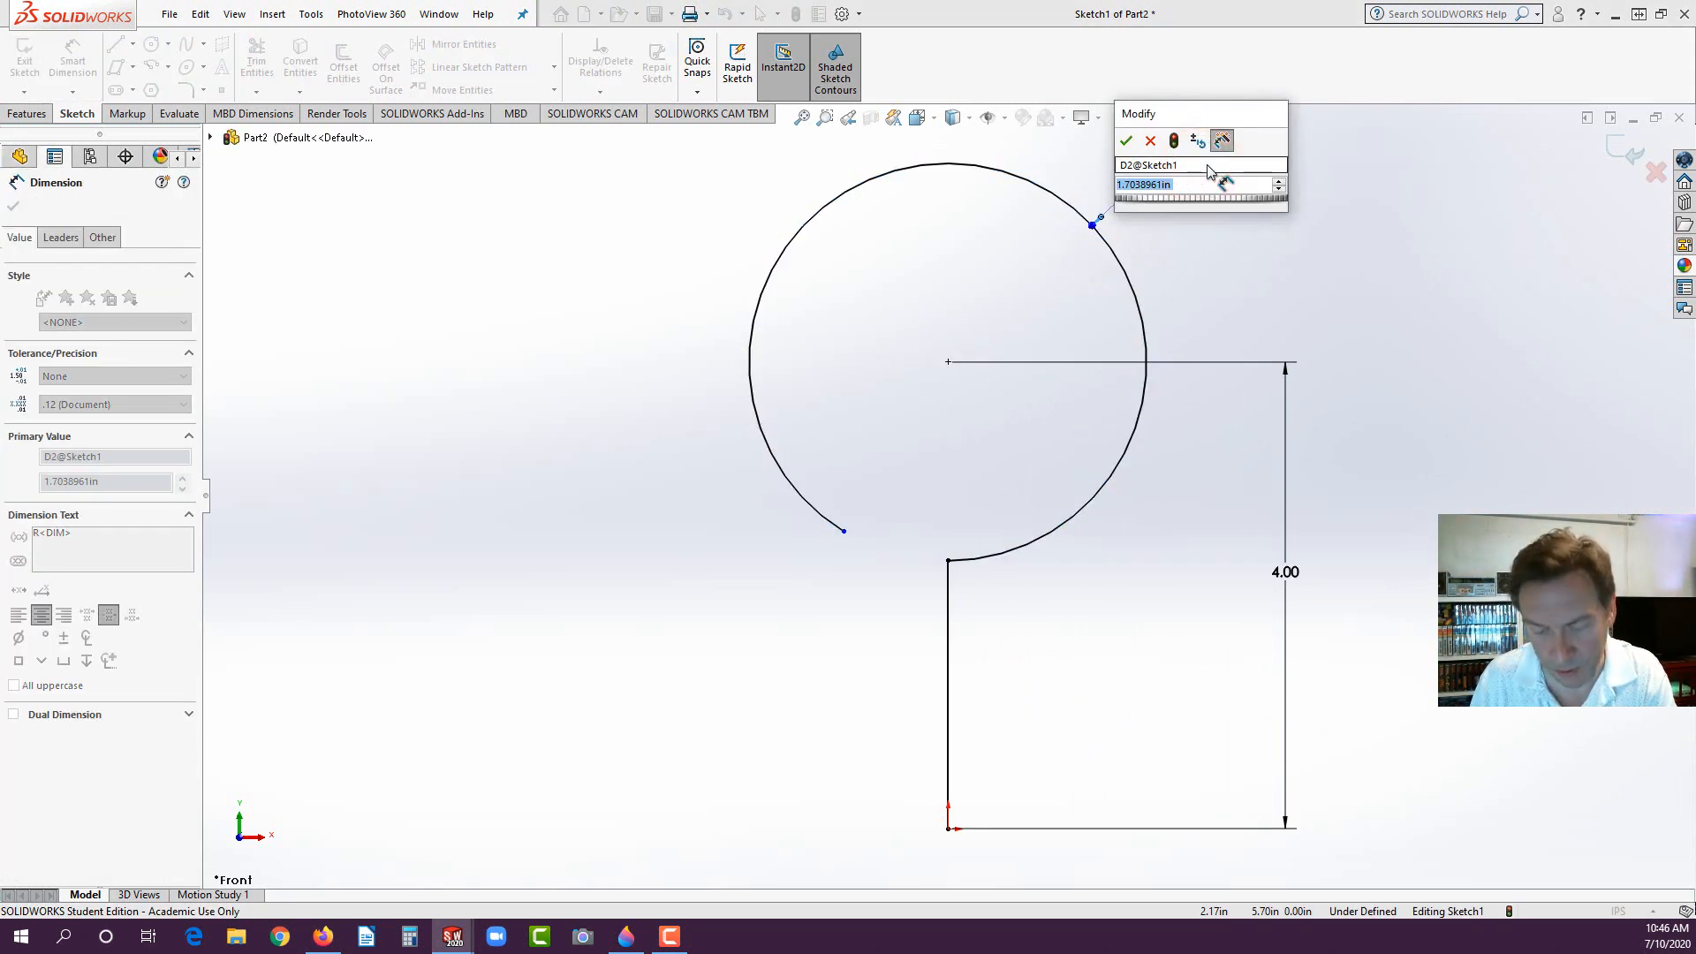
text(1.5)
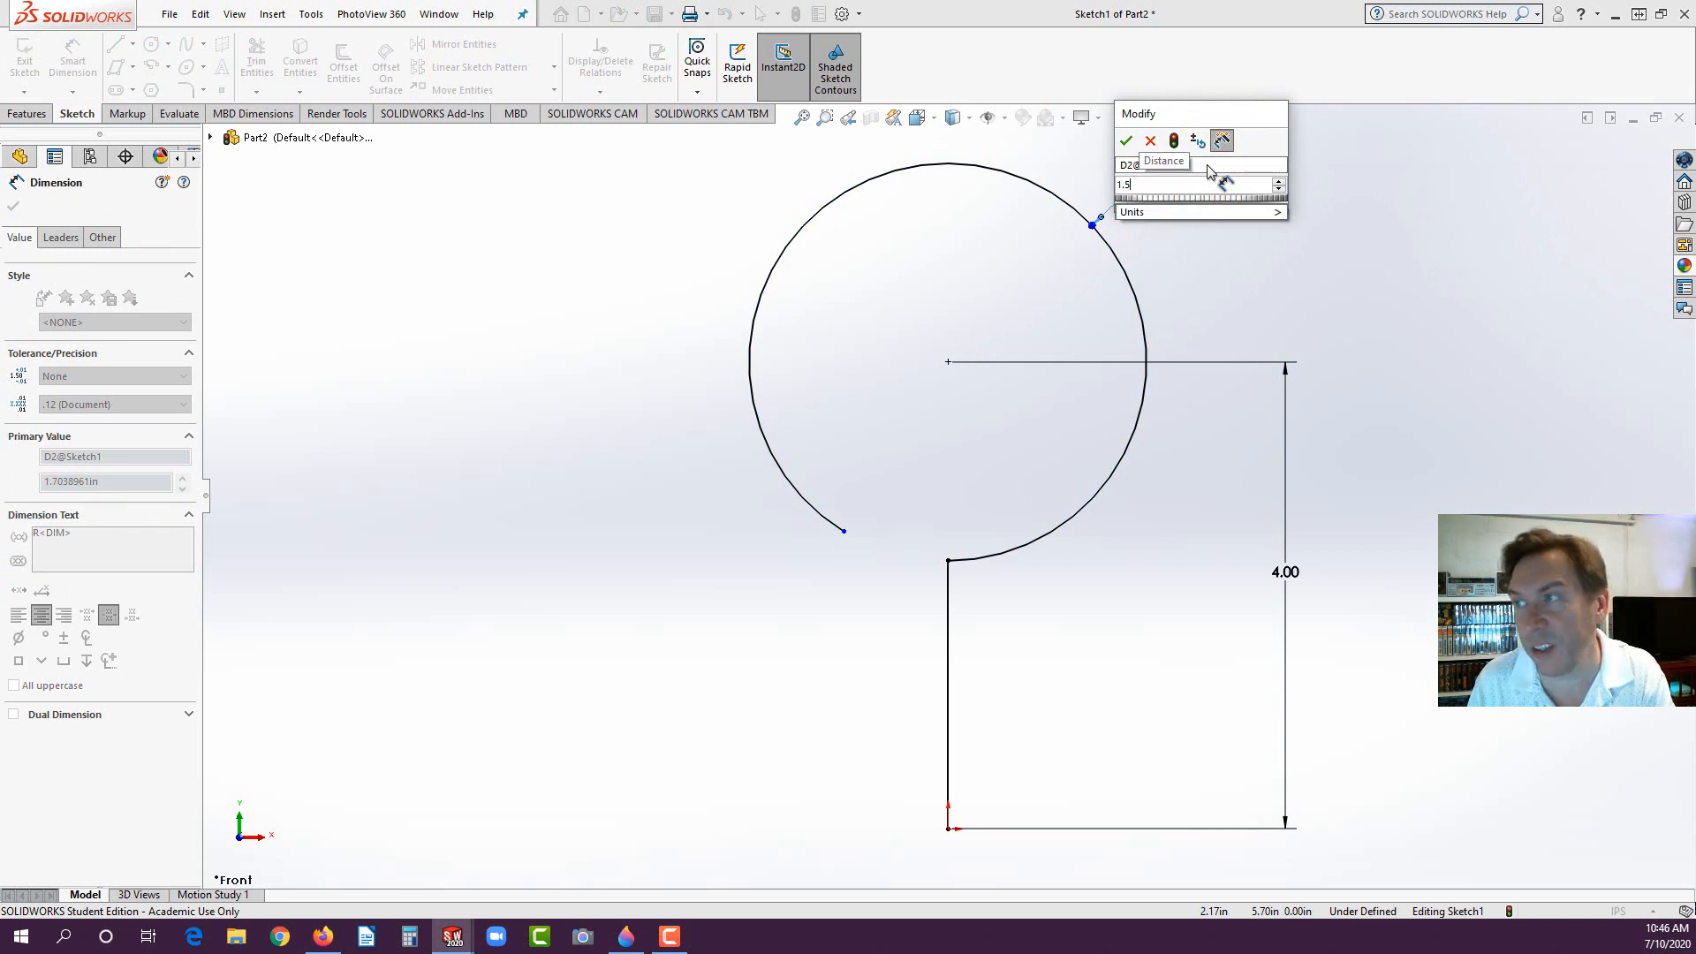
key(Return)
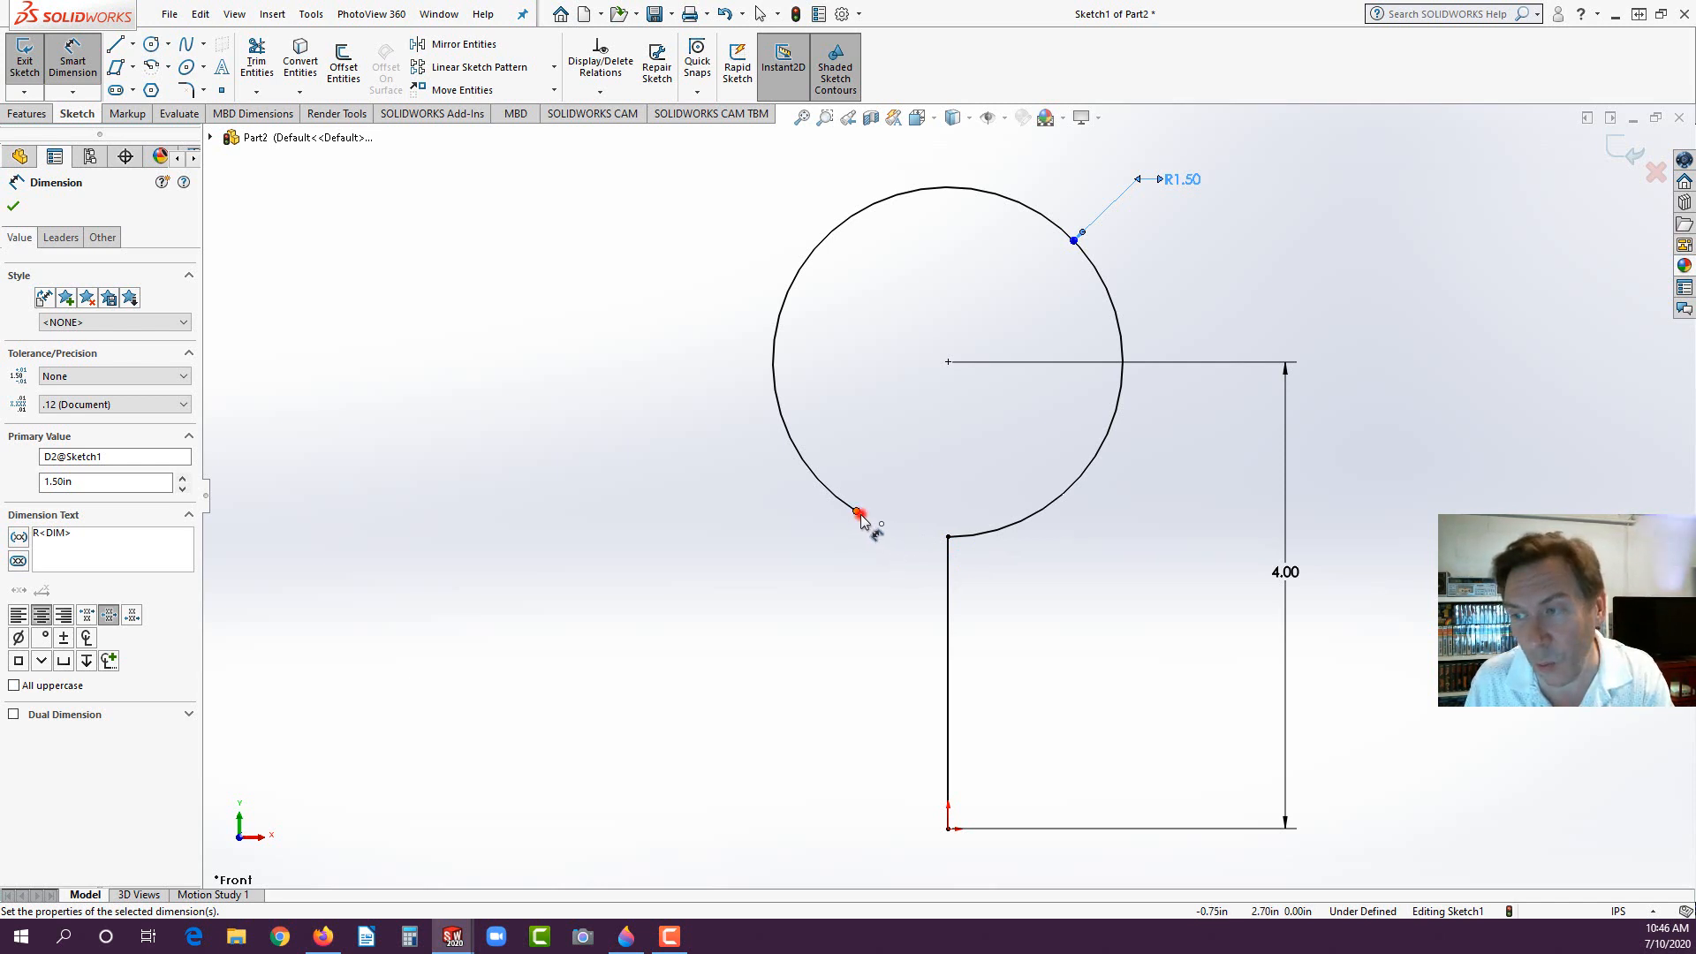
Step: Dimension the gap between the arc's two endpoints as a 15° angle about its center, and place the value outside the gap
click(857, 512)
click(947, 536)
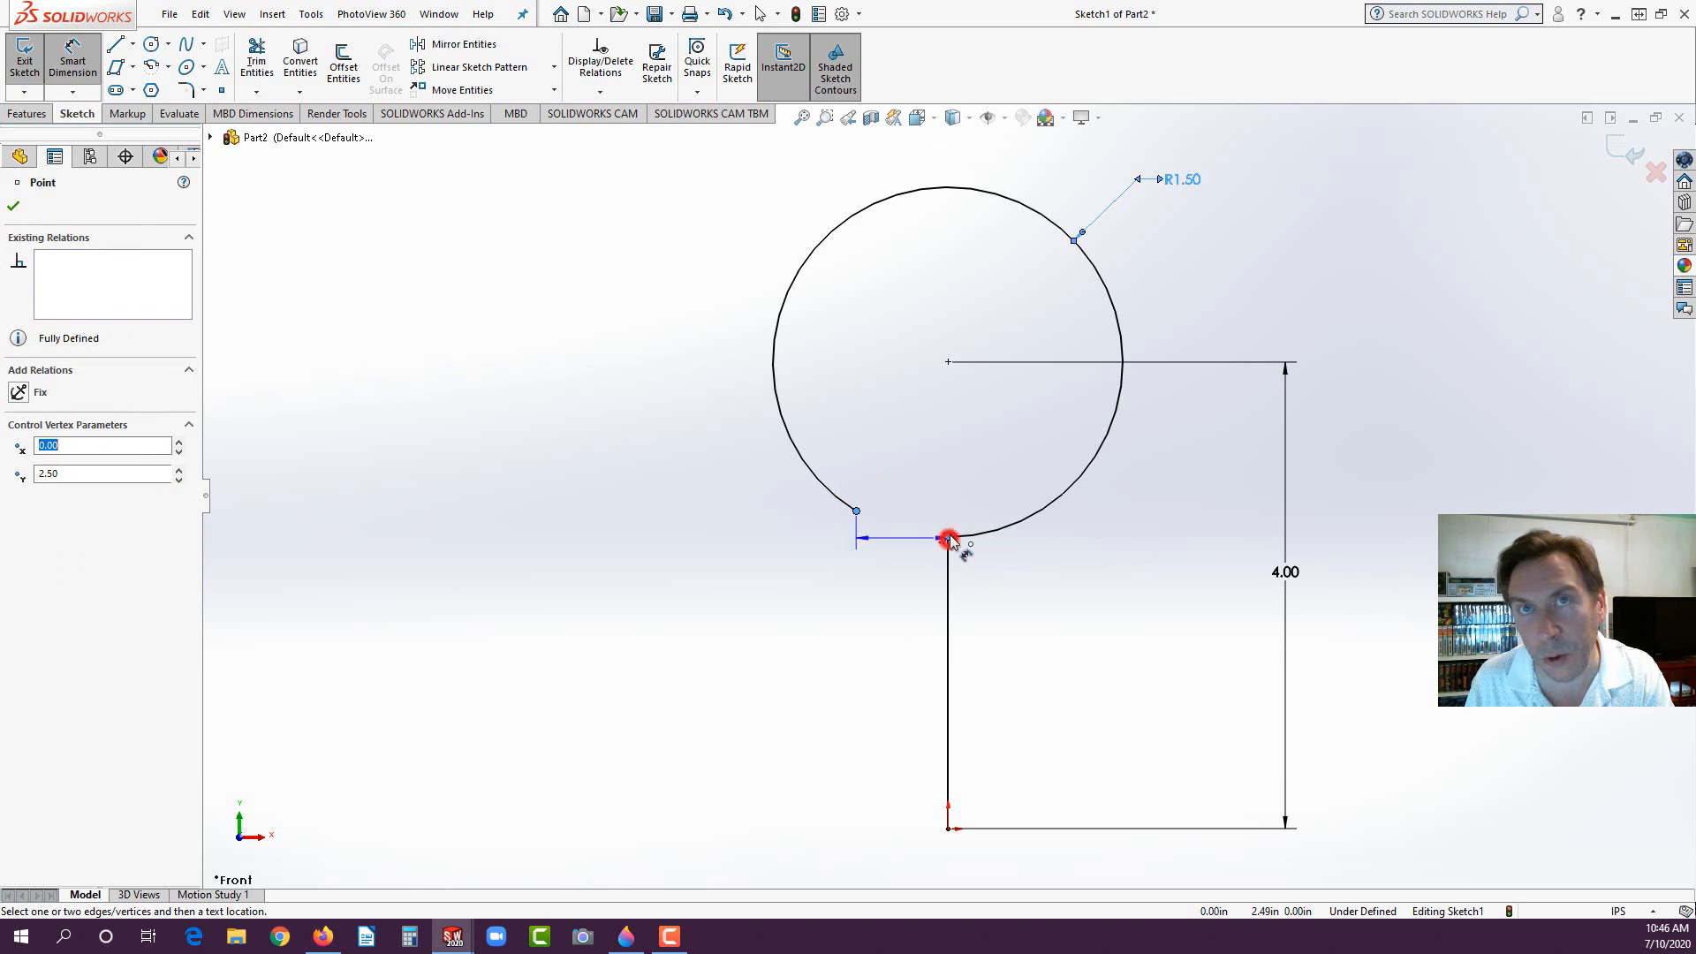
click(948, 364)
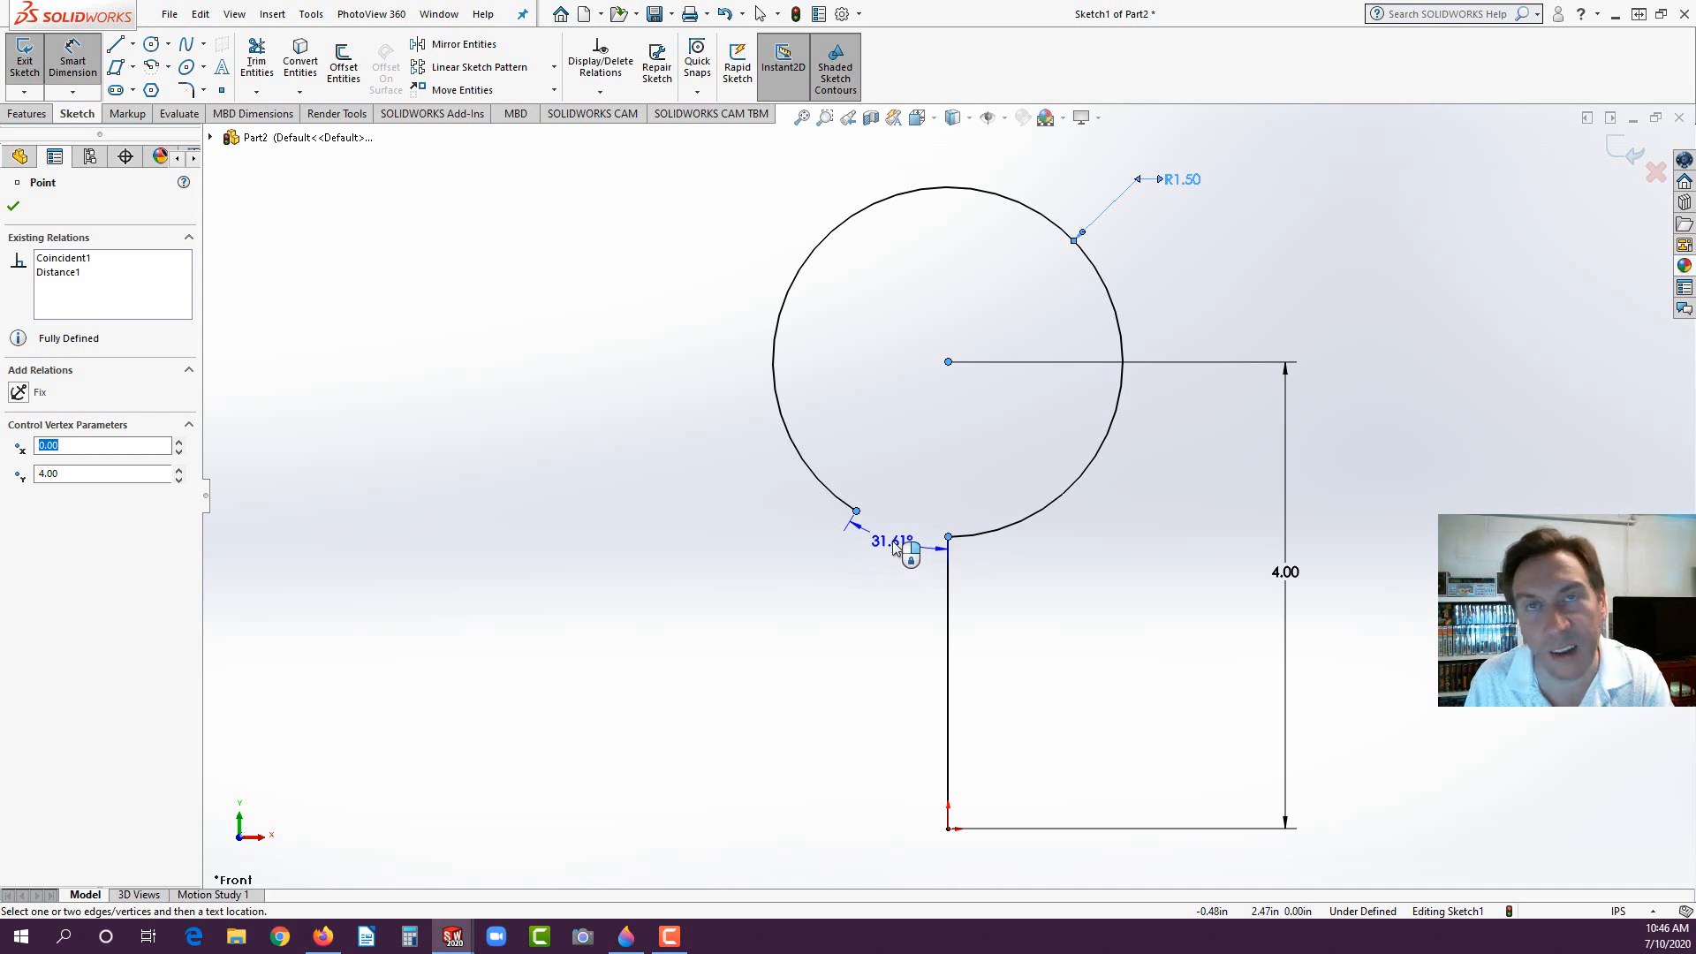
click(897, 549)
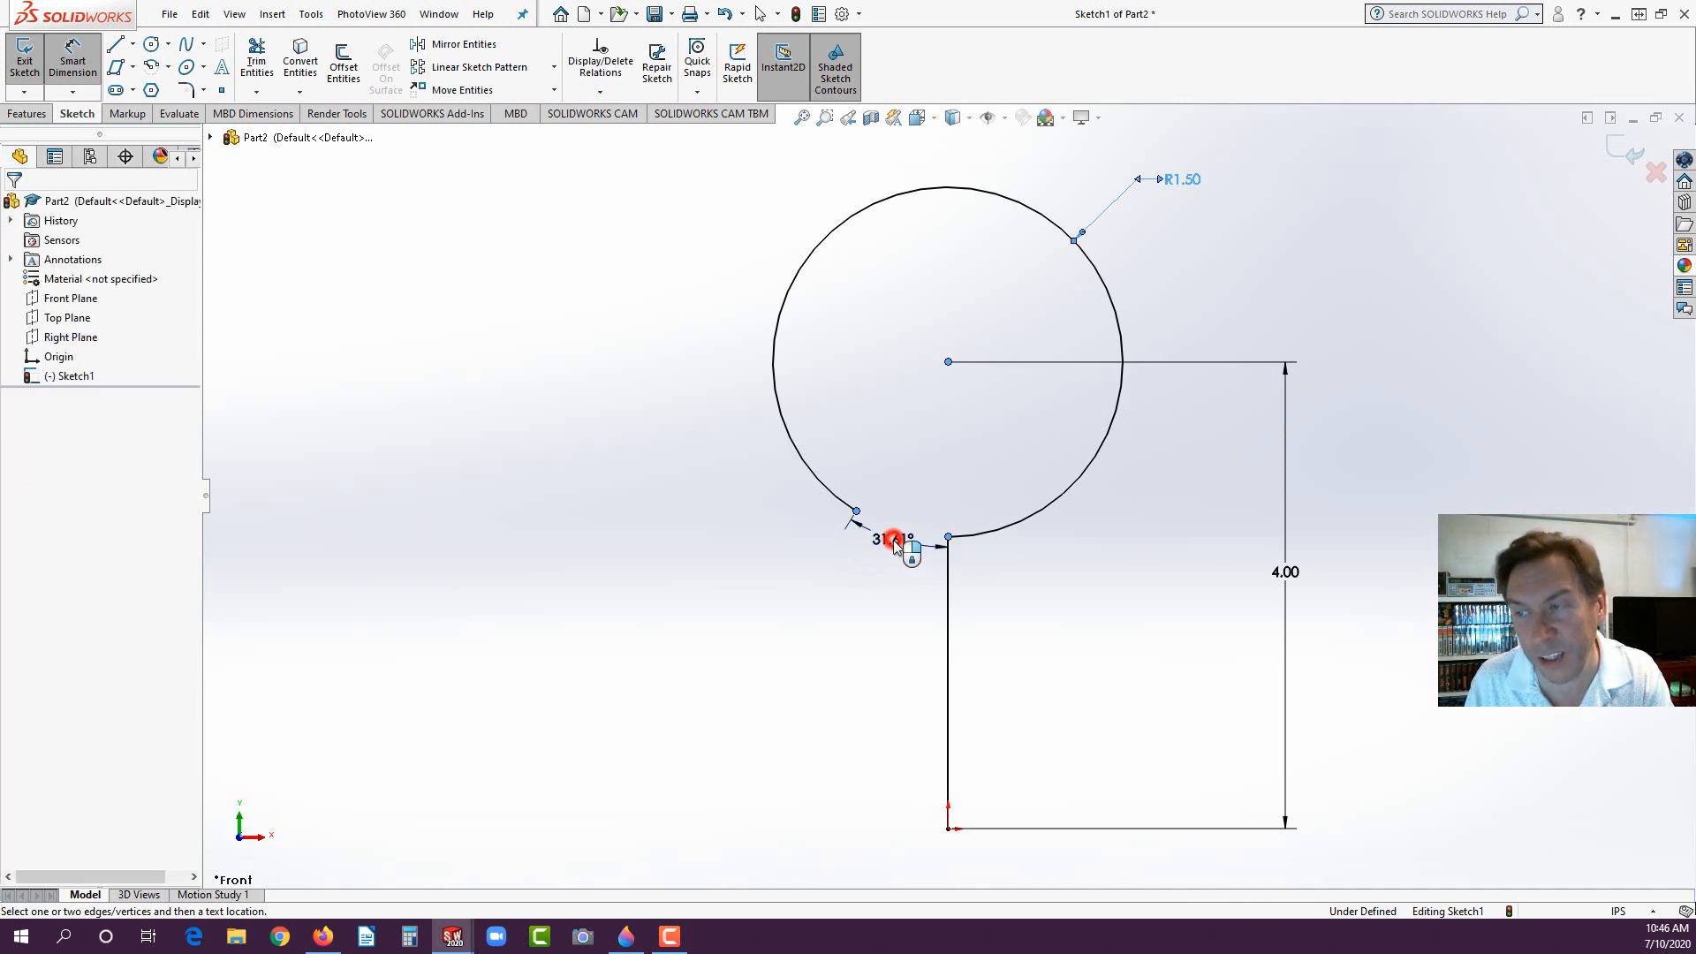
text(15)
key(Return)
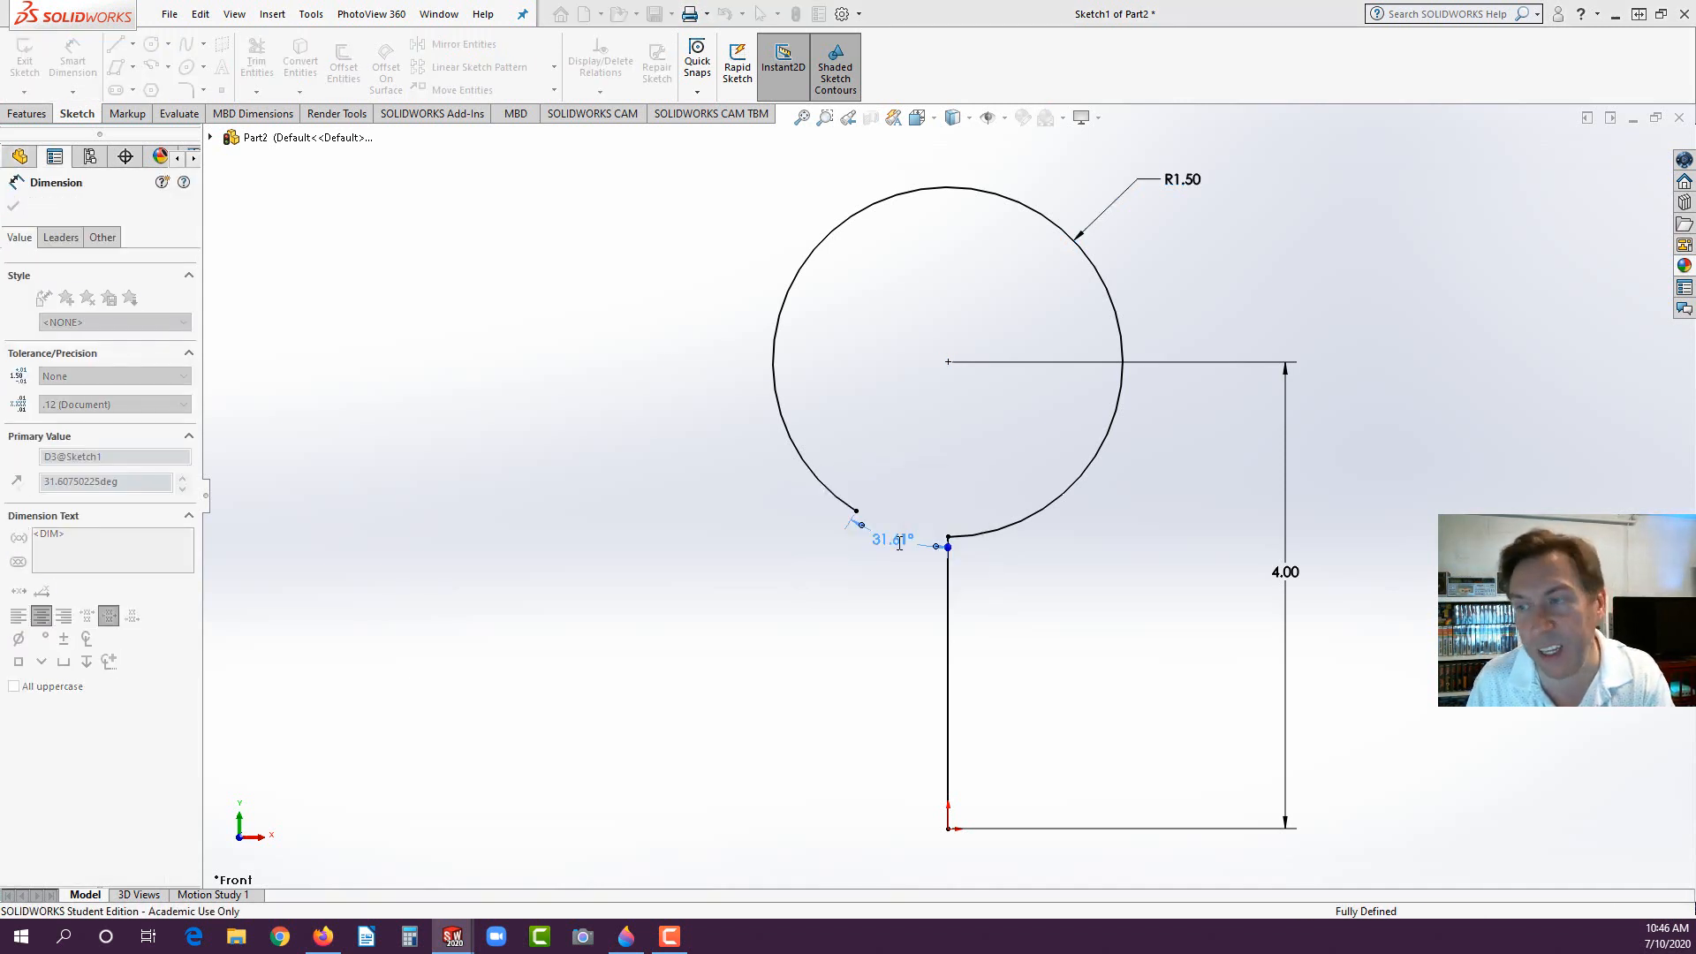
click(874, 599)
drag(854, 540, 829, 544)
click(805, 587)
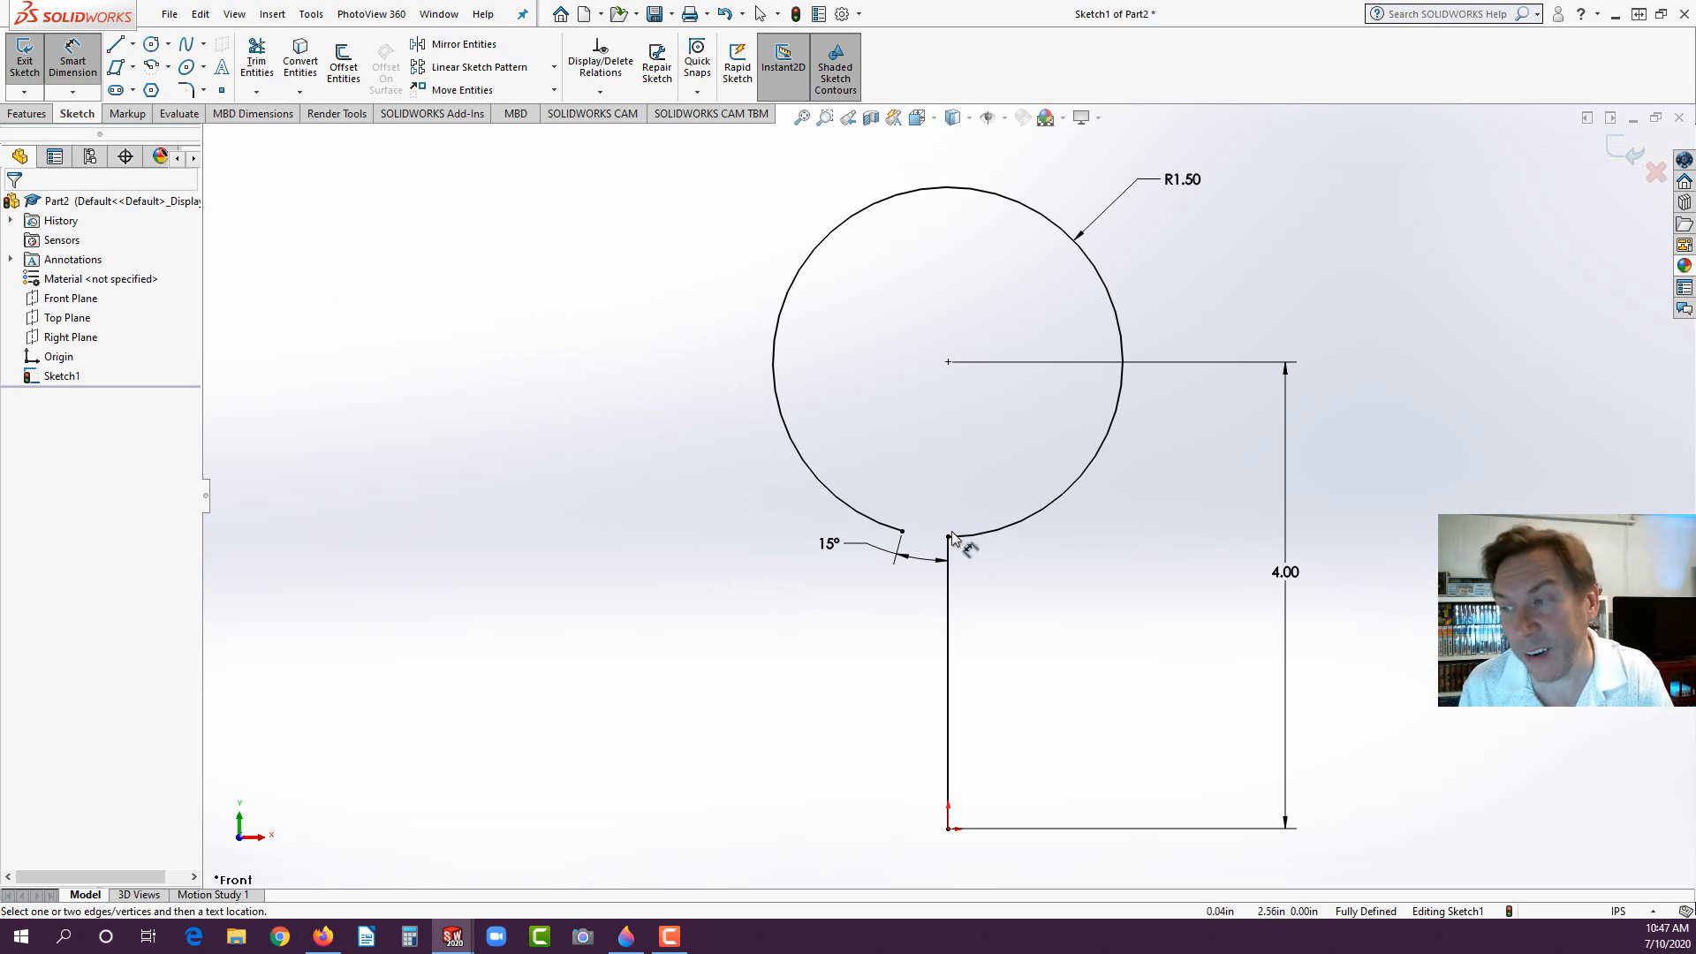
Step: Round the corner where the vertical line meets the arc with a 1 in sketch fillet
click(187, 89)
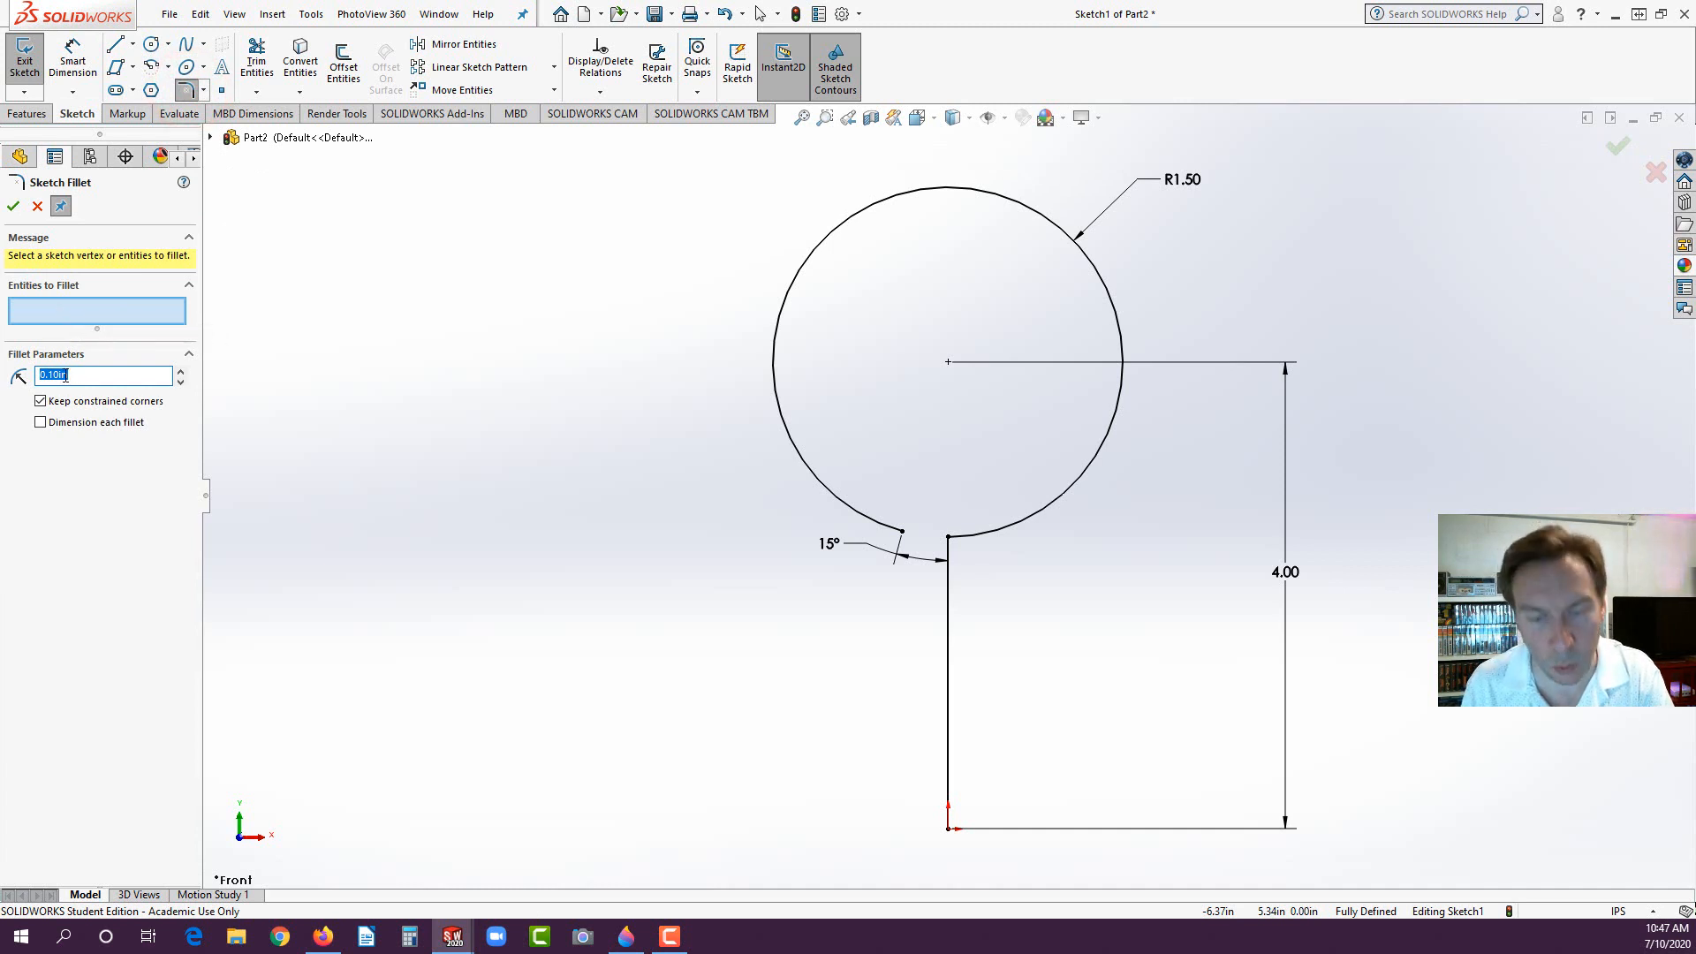
text(1)
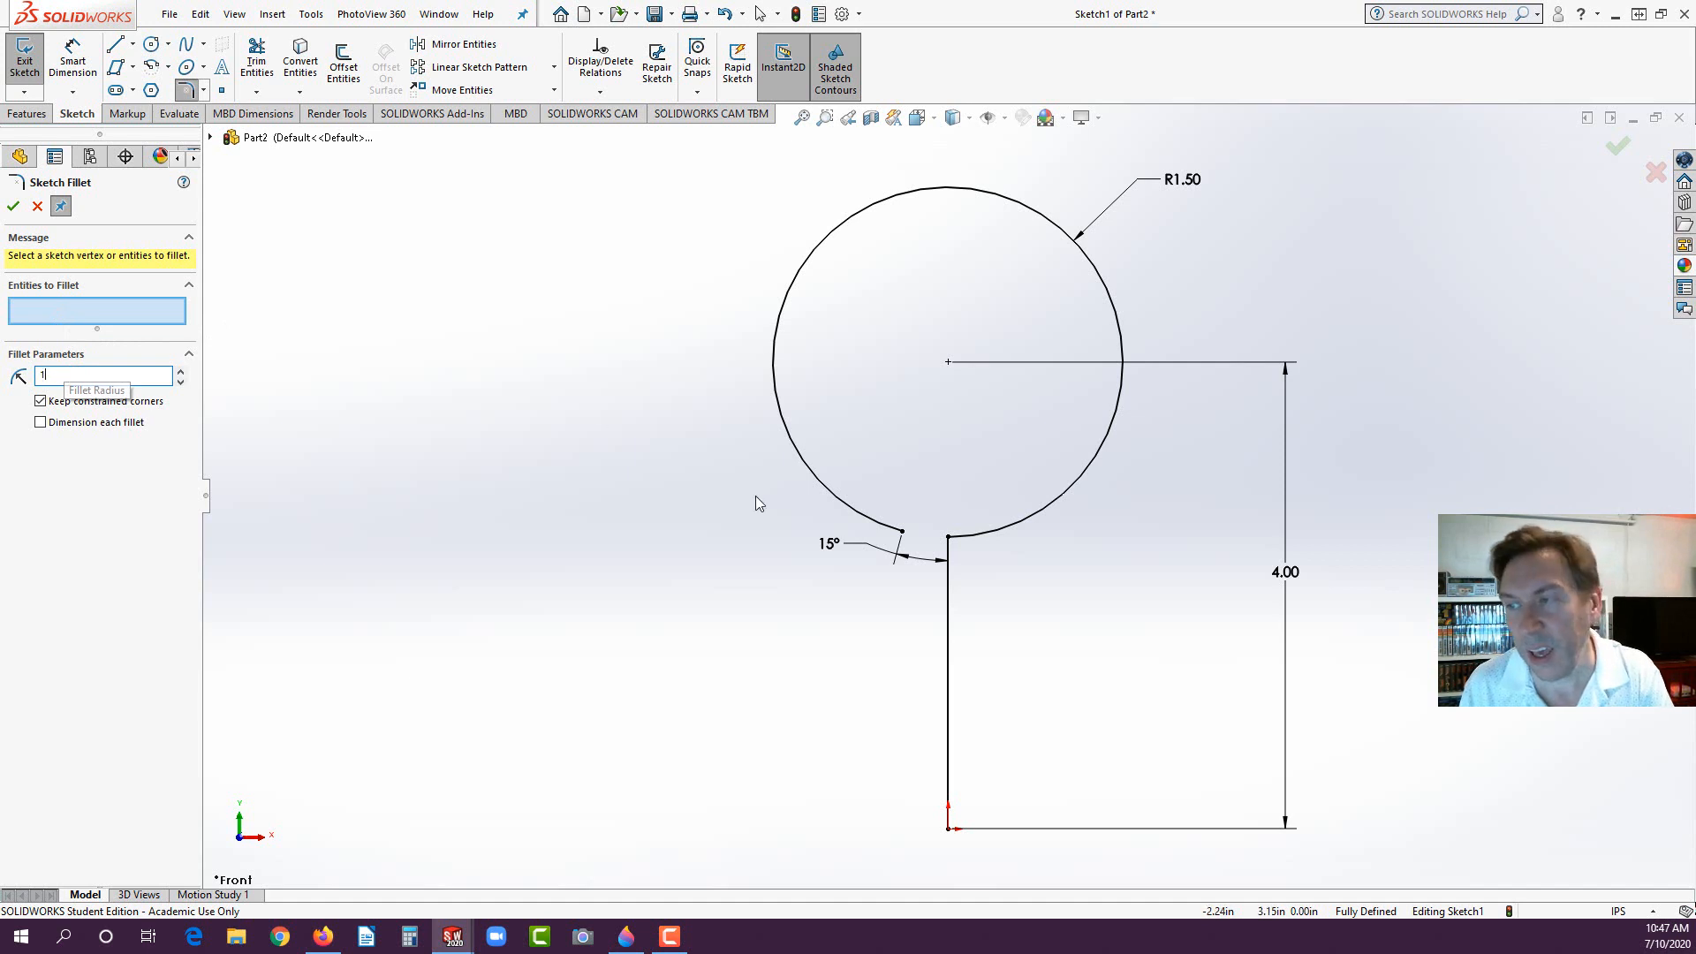
click(949, 537)
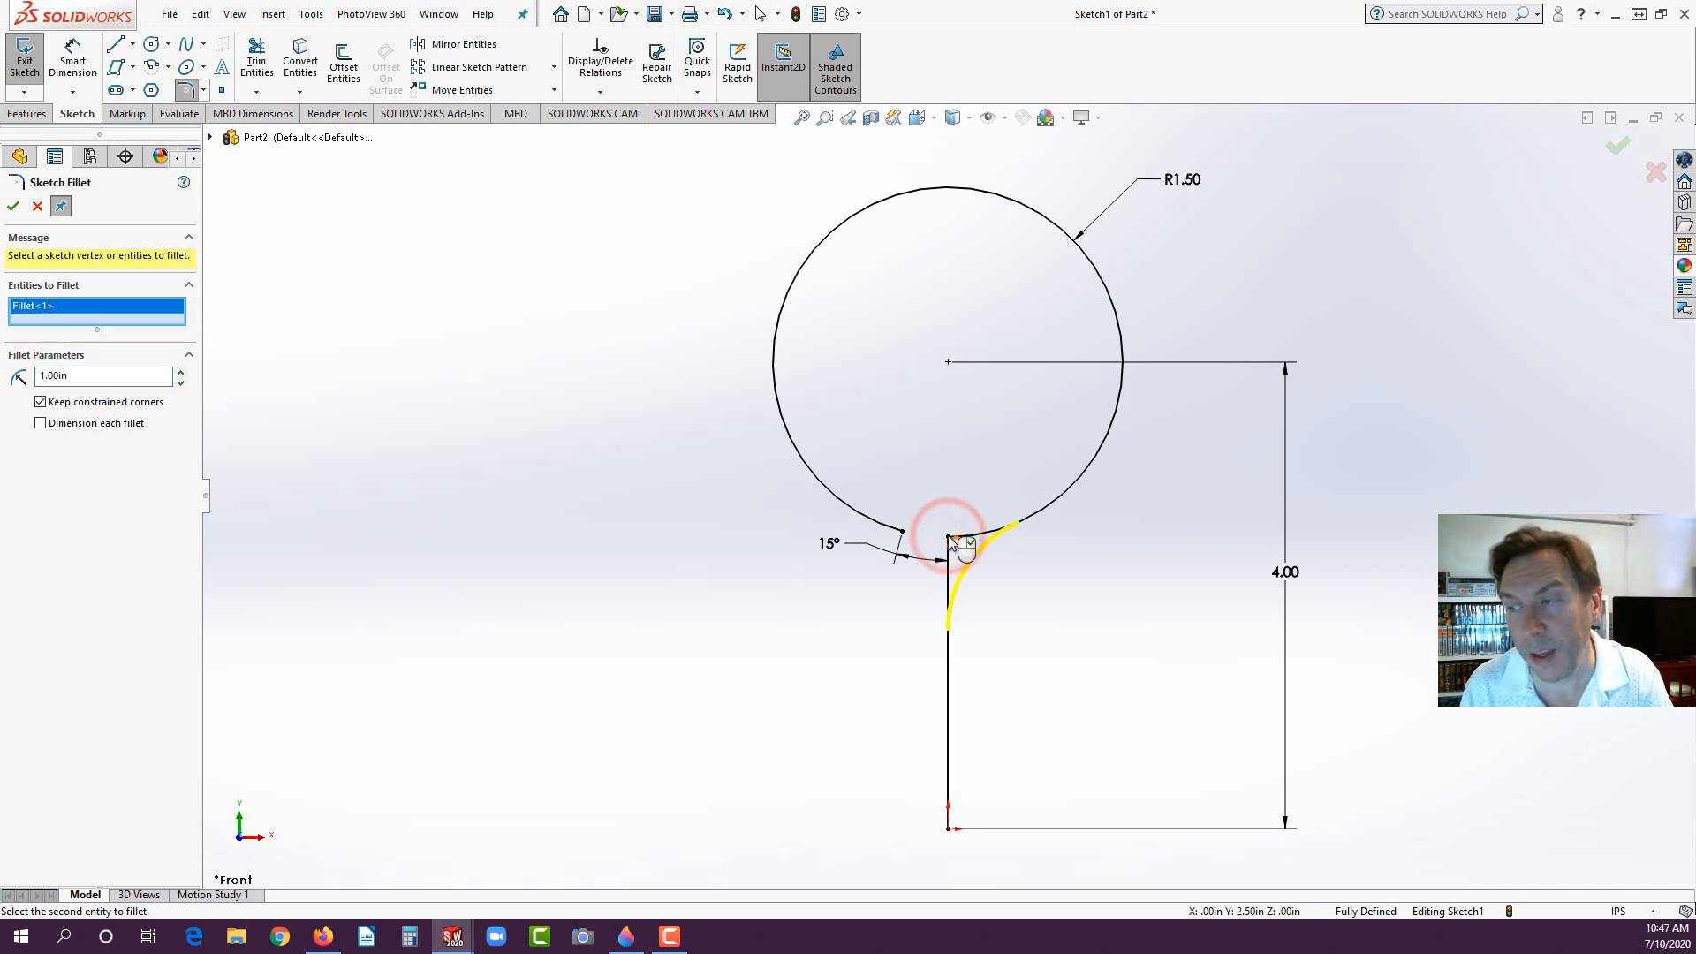
click(13, 206)
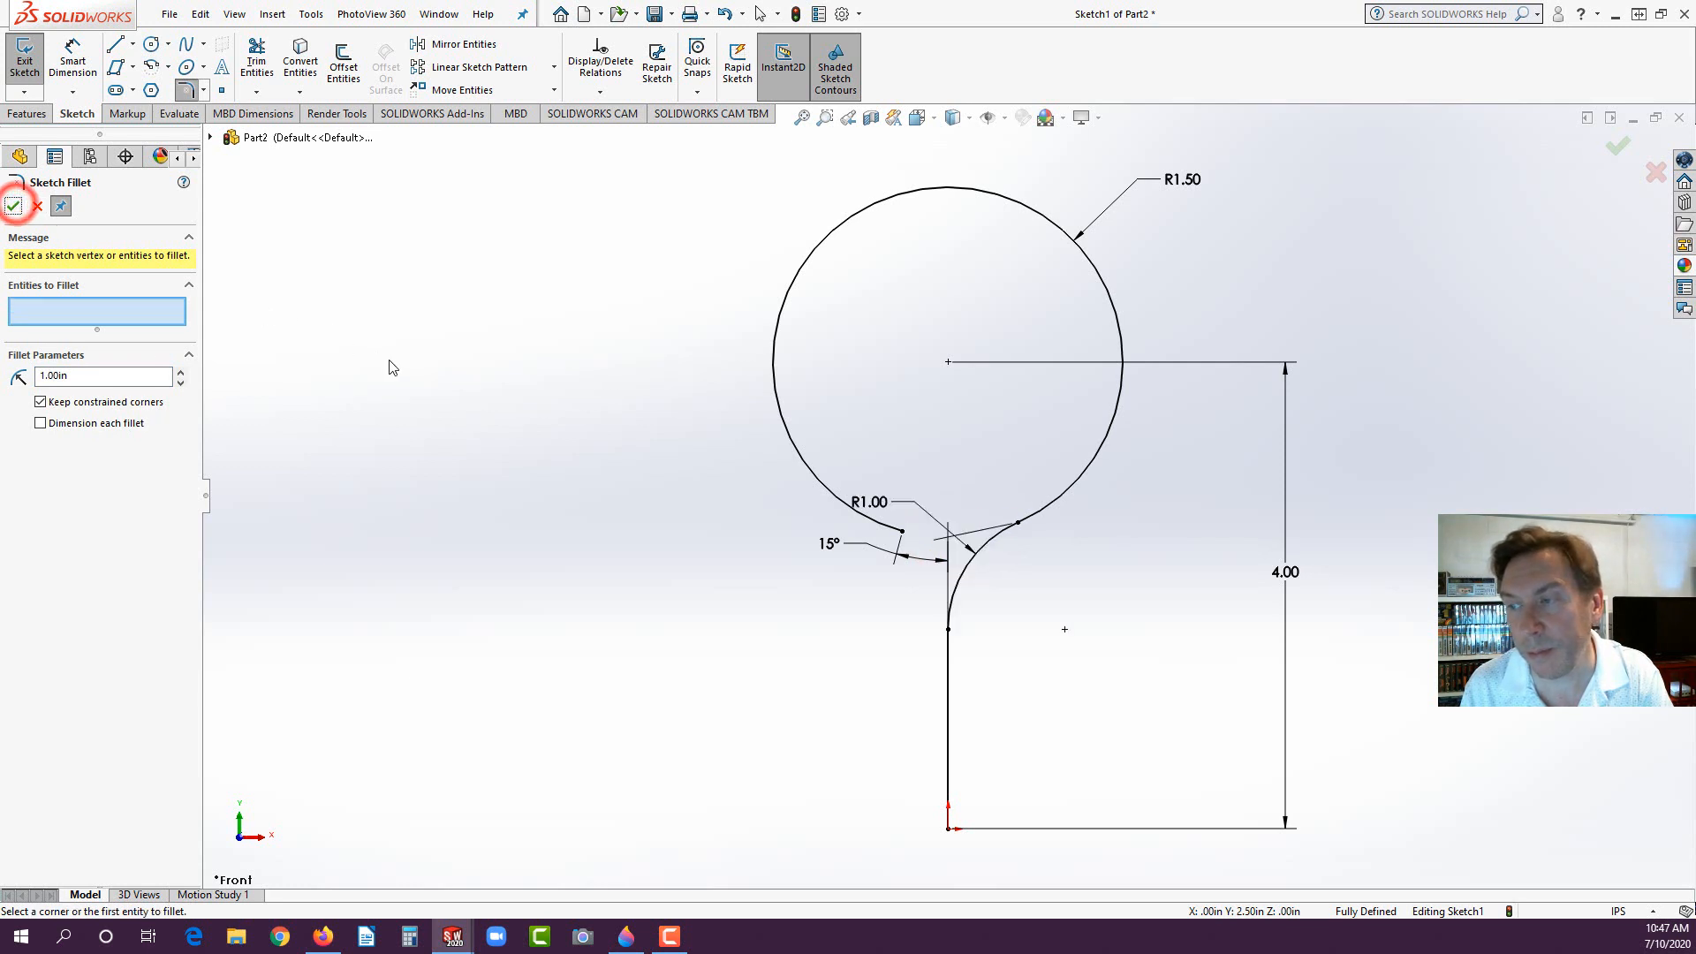
click(408, 361)
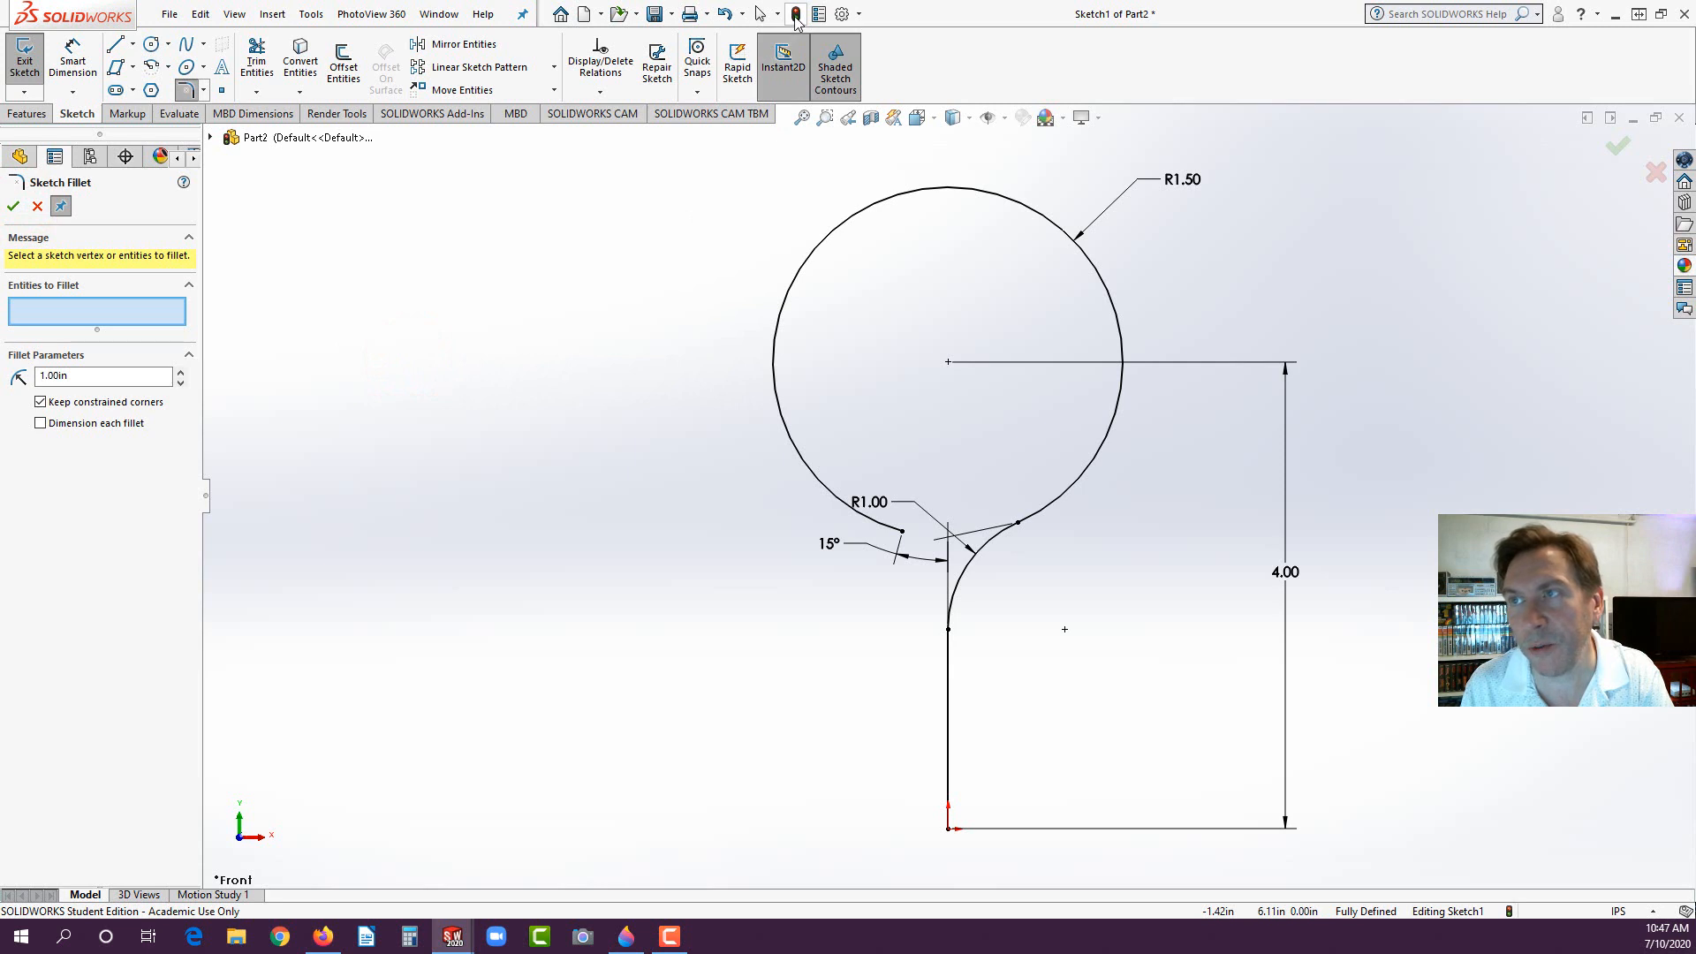
Step: Close the loop sketch and start a new sketch on the Right Plane
click(32, 61)
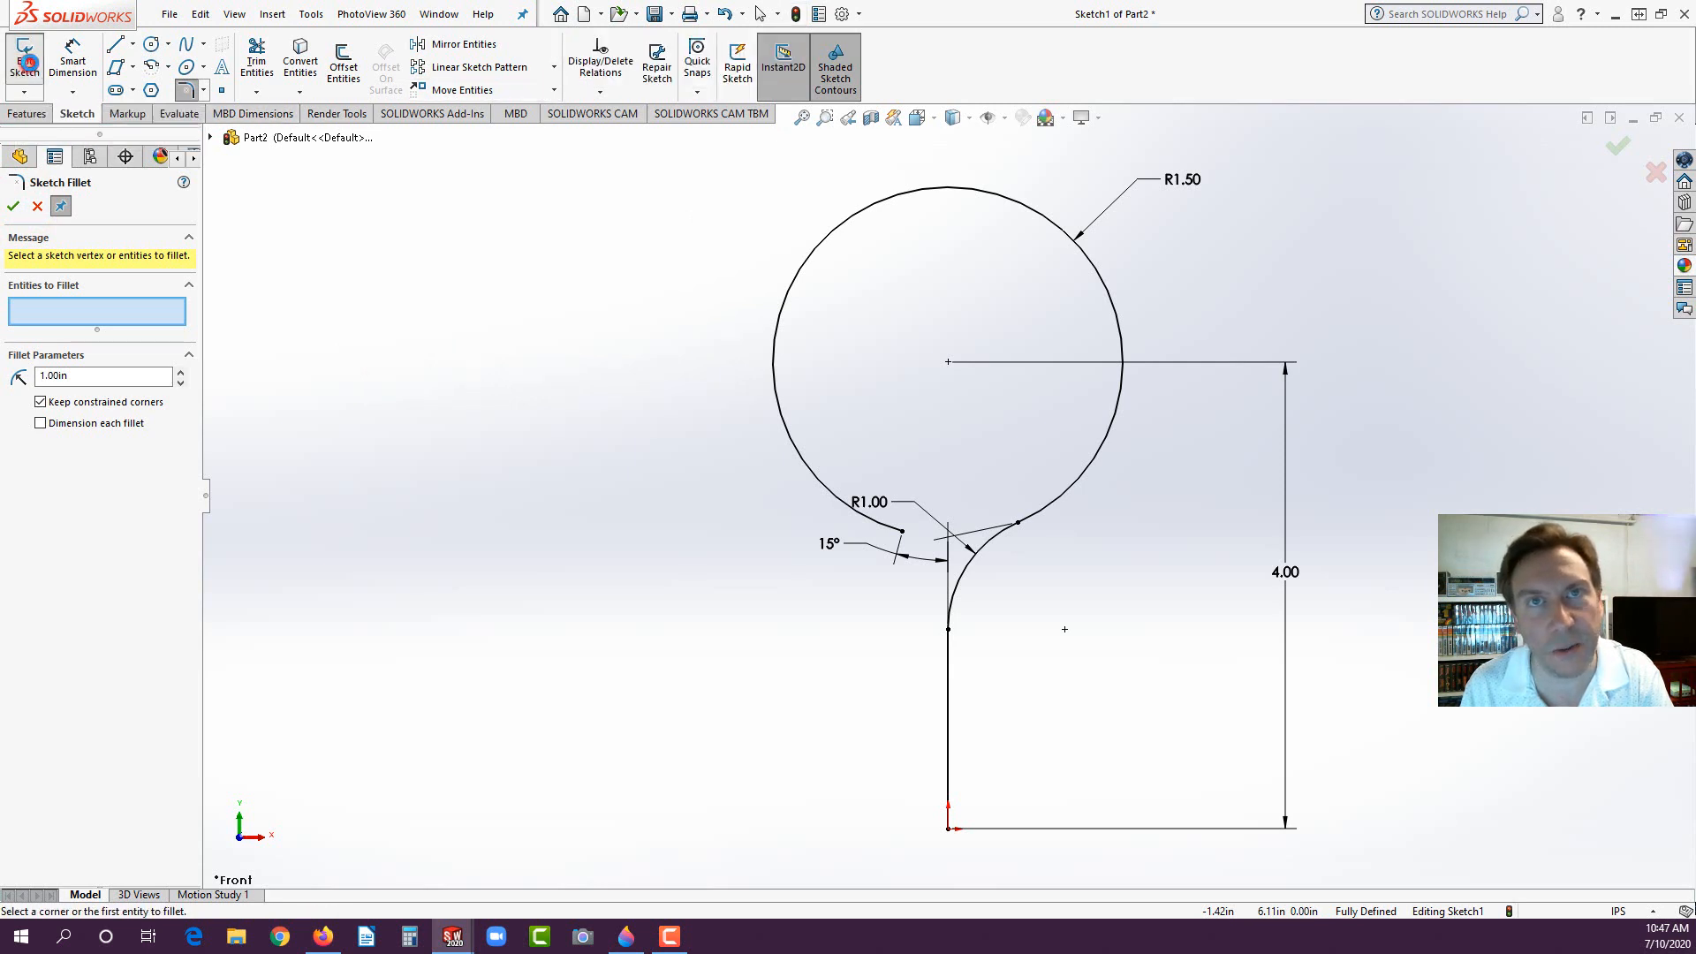
click(510, 346)
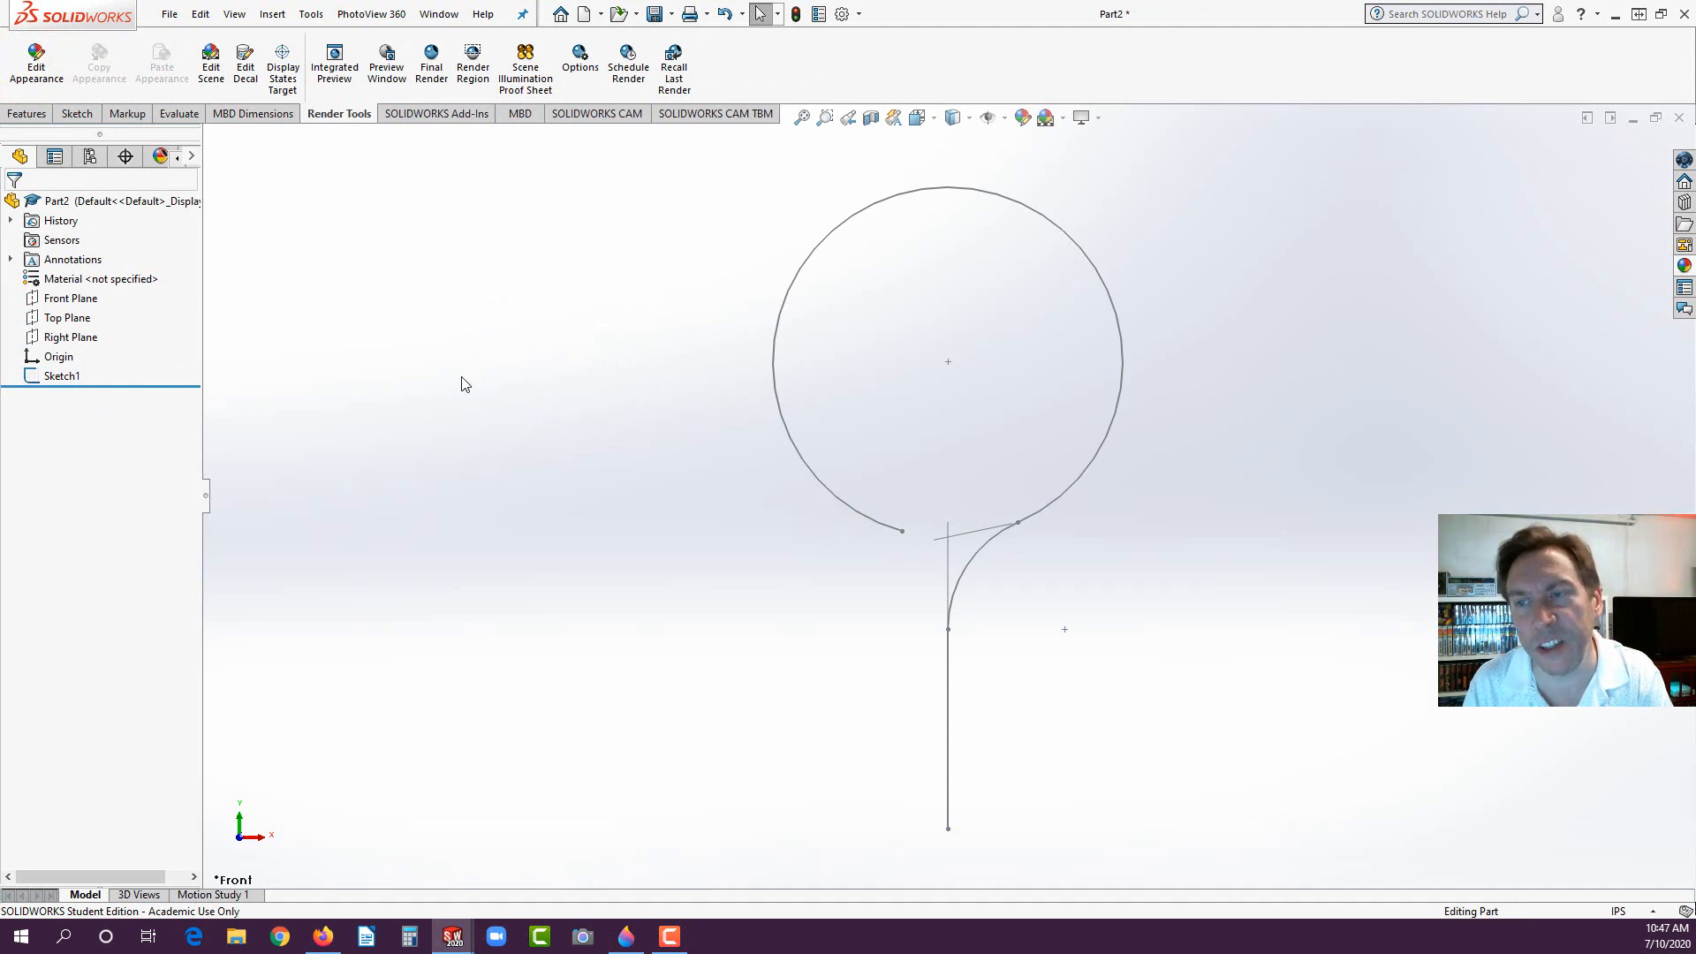
click(662, 280)
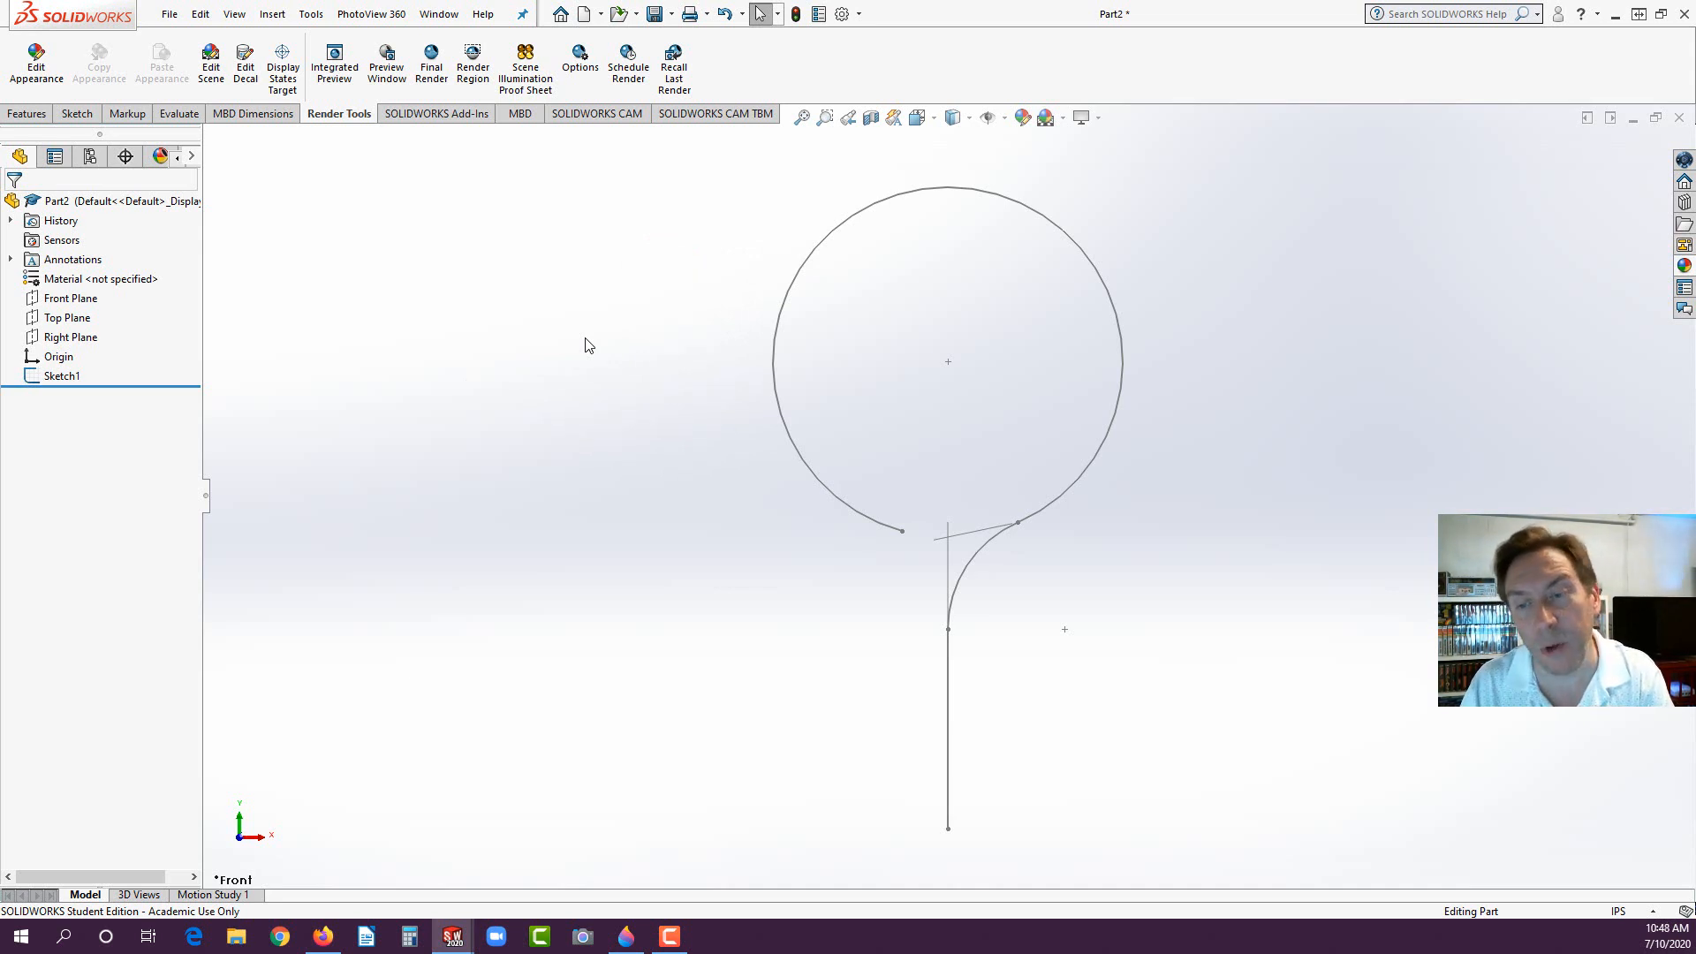
click(63, 339)
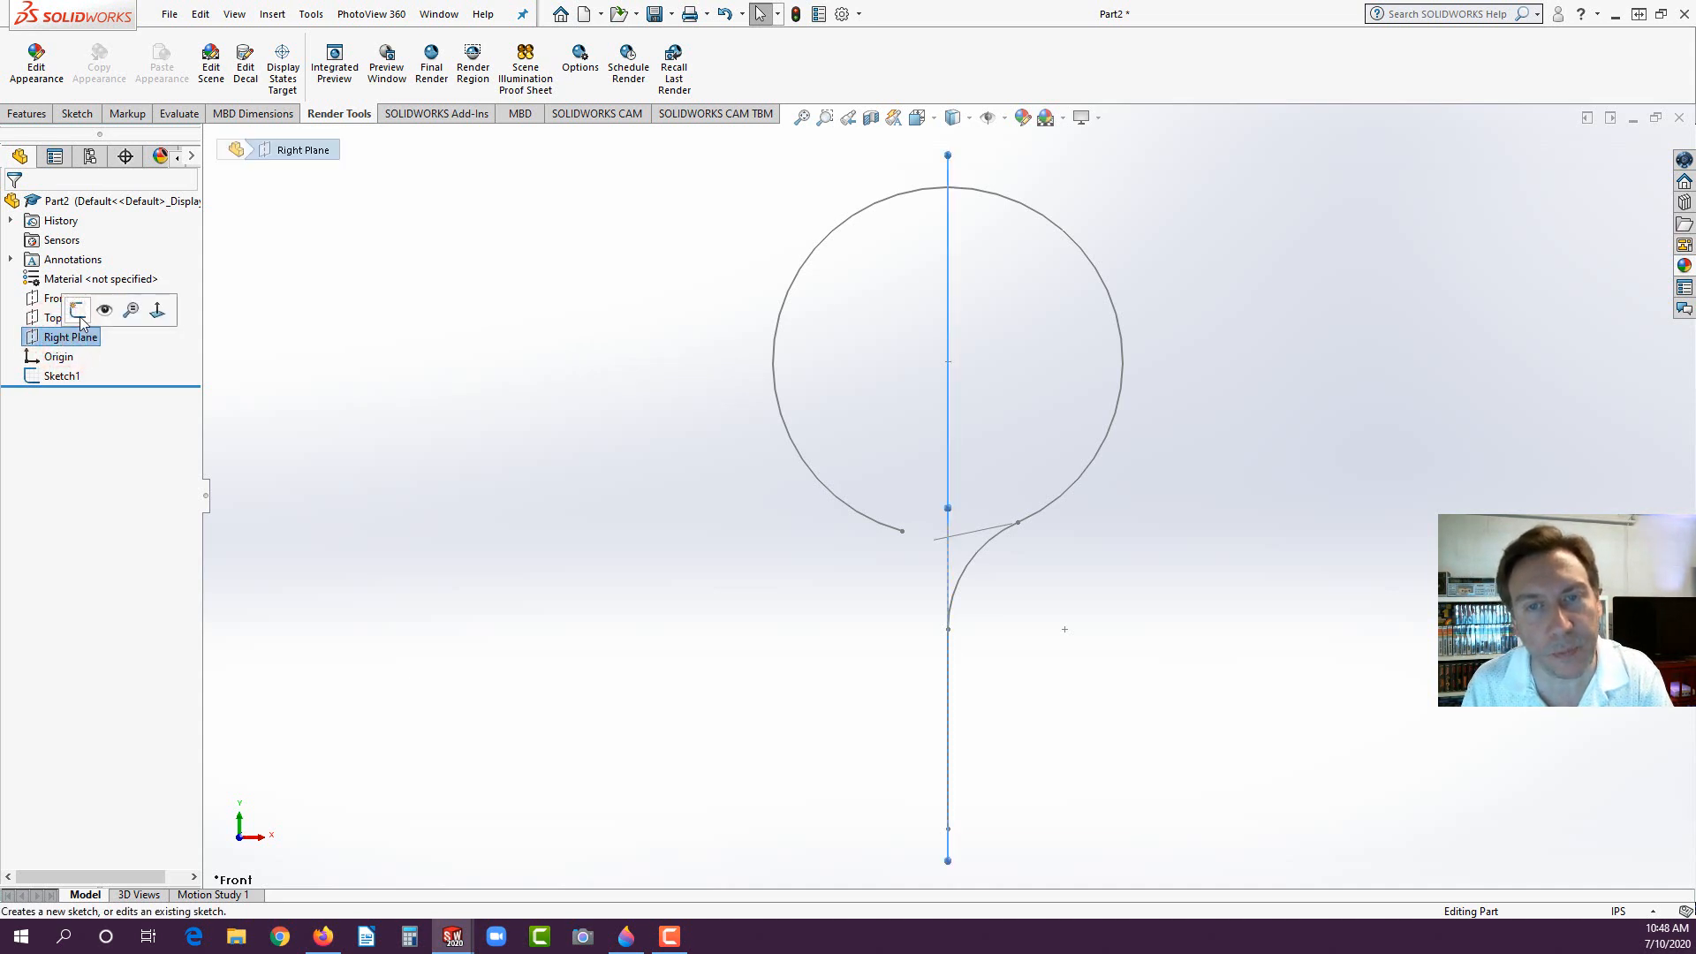
click(80, 310)
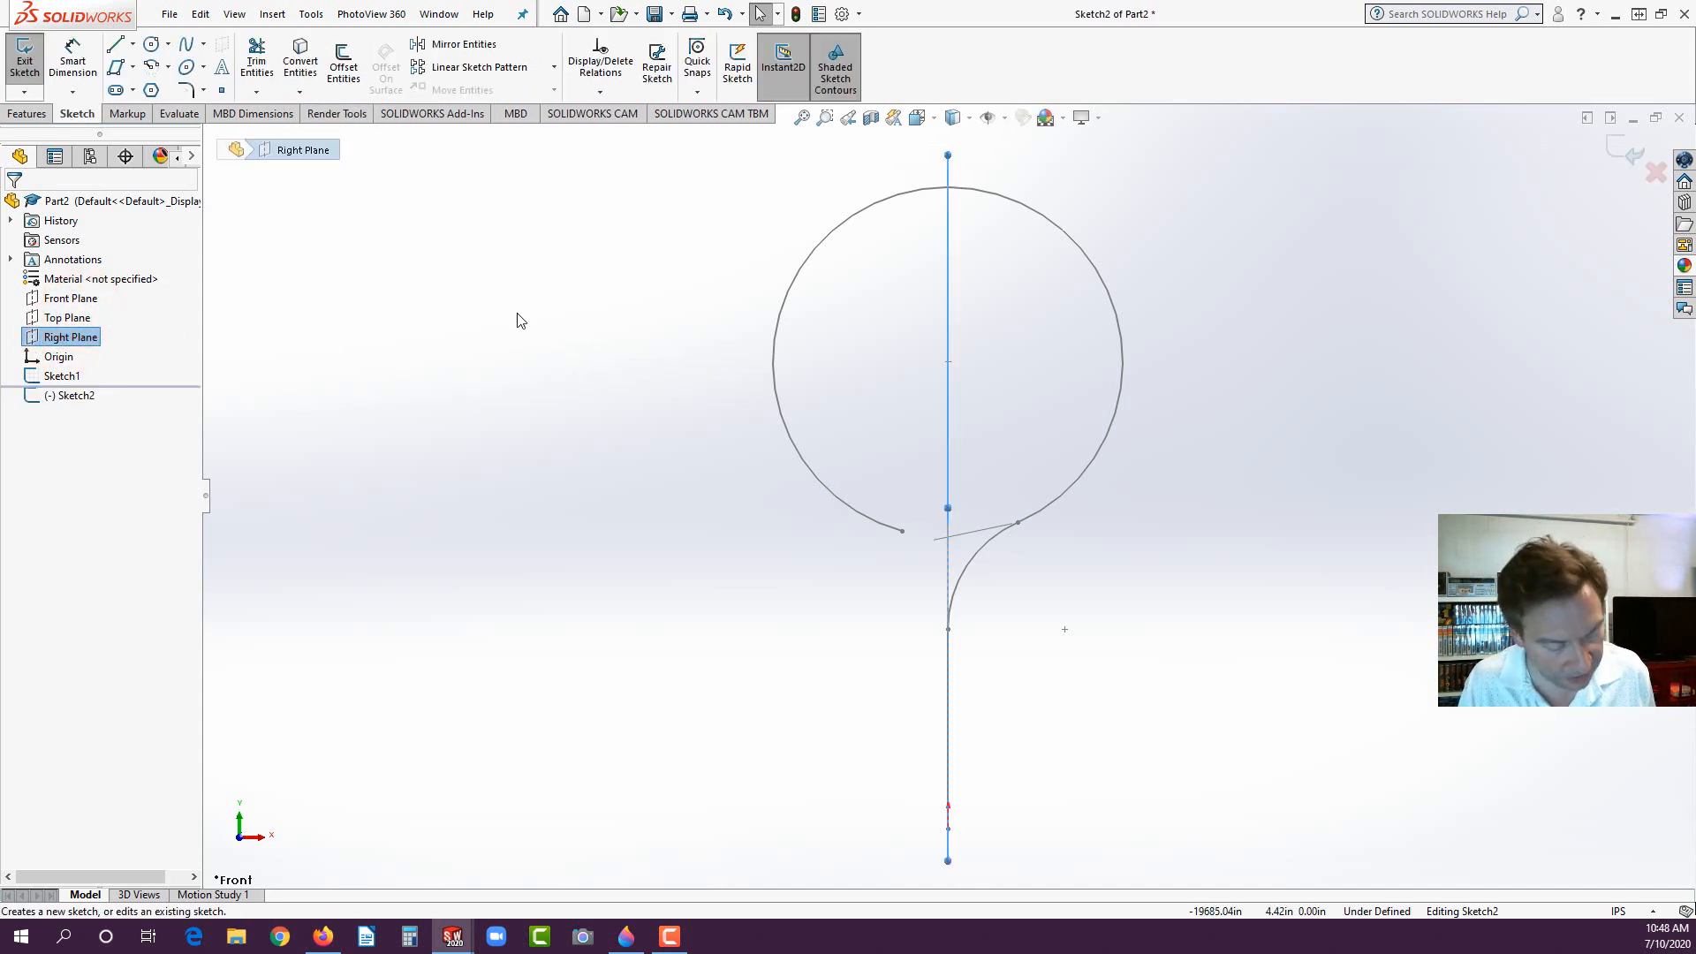
key(space)
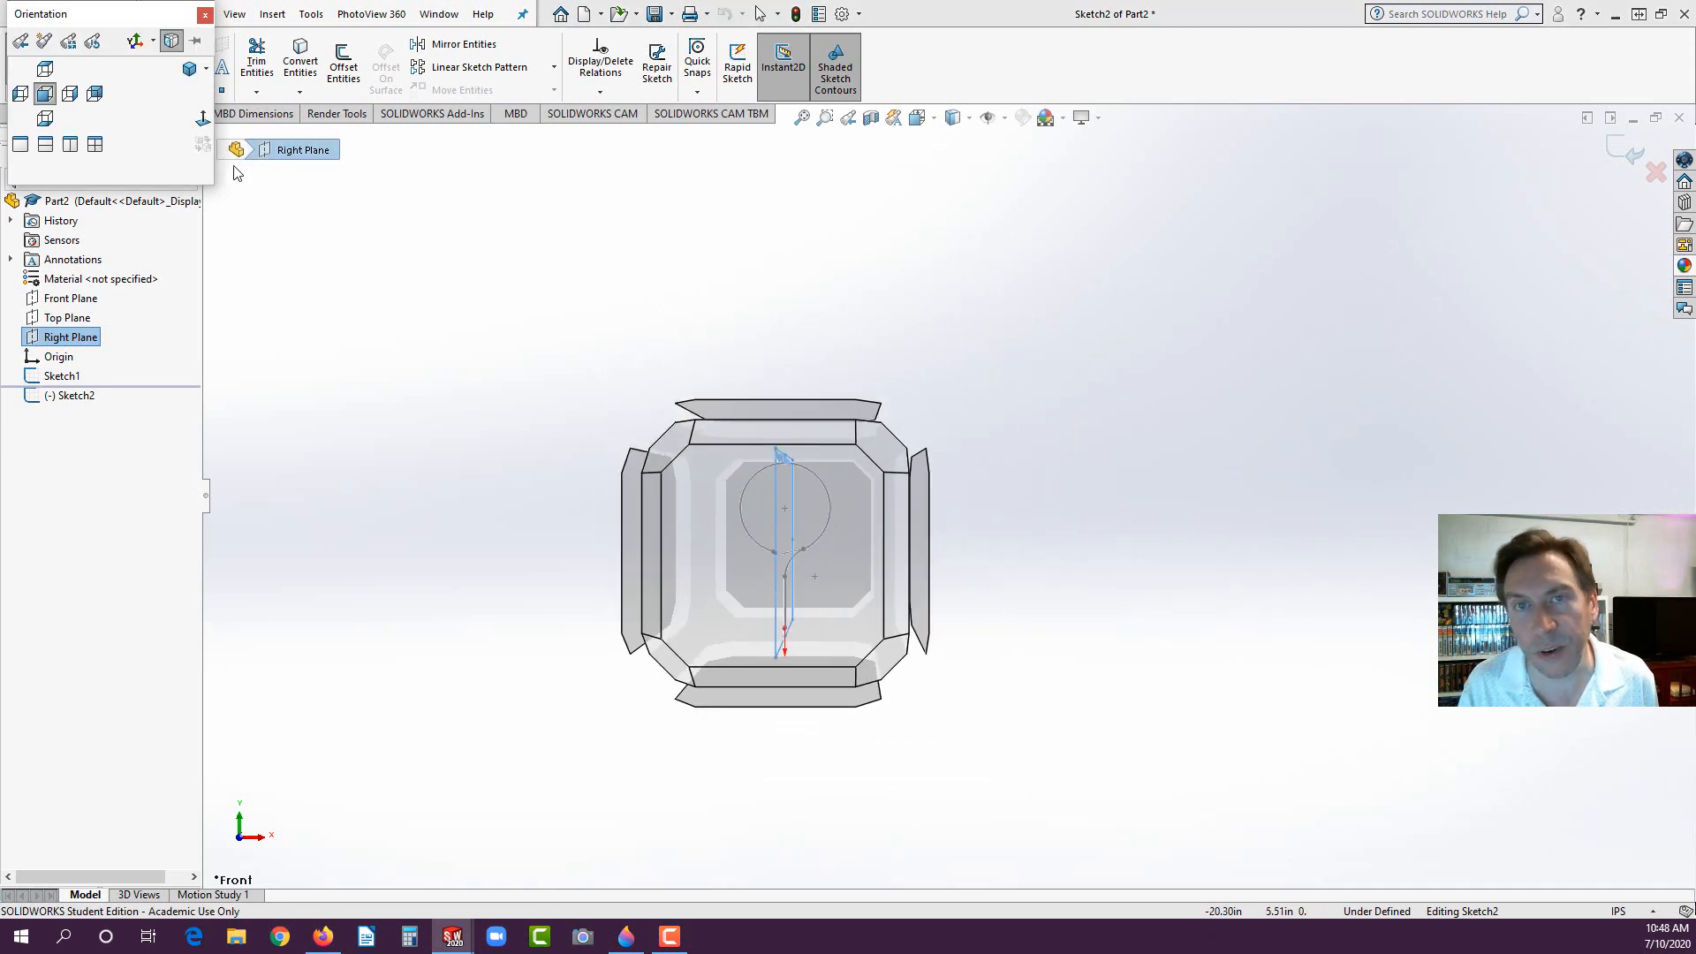
click(71, 95)
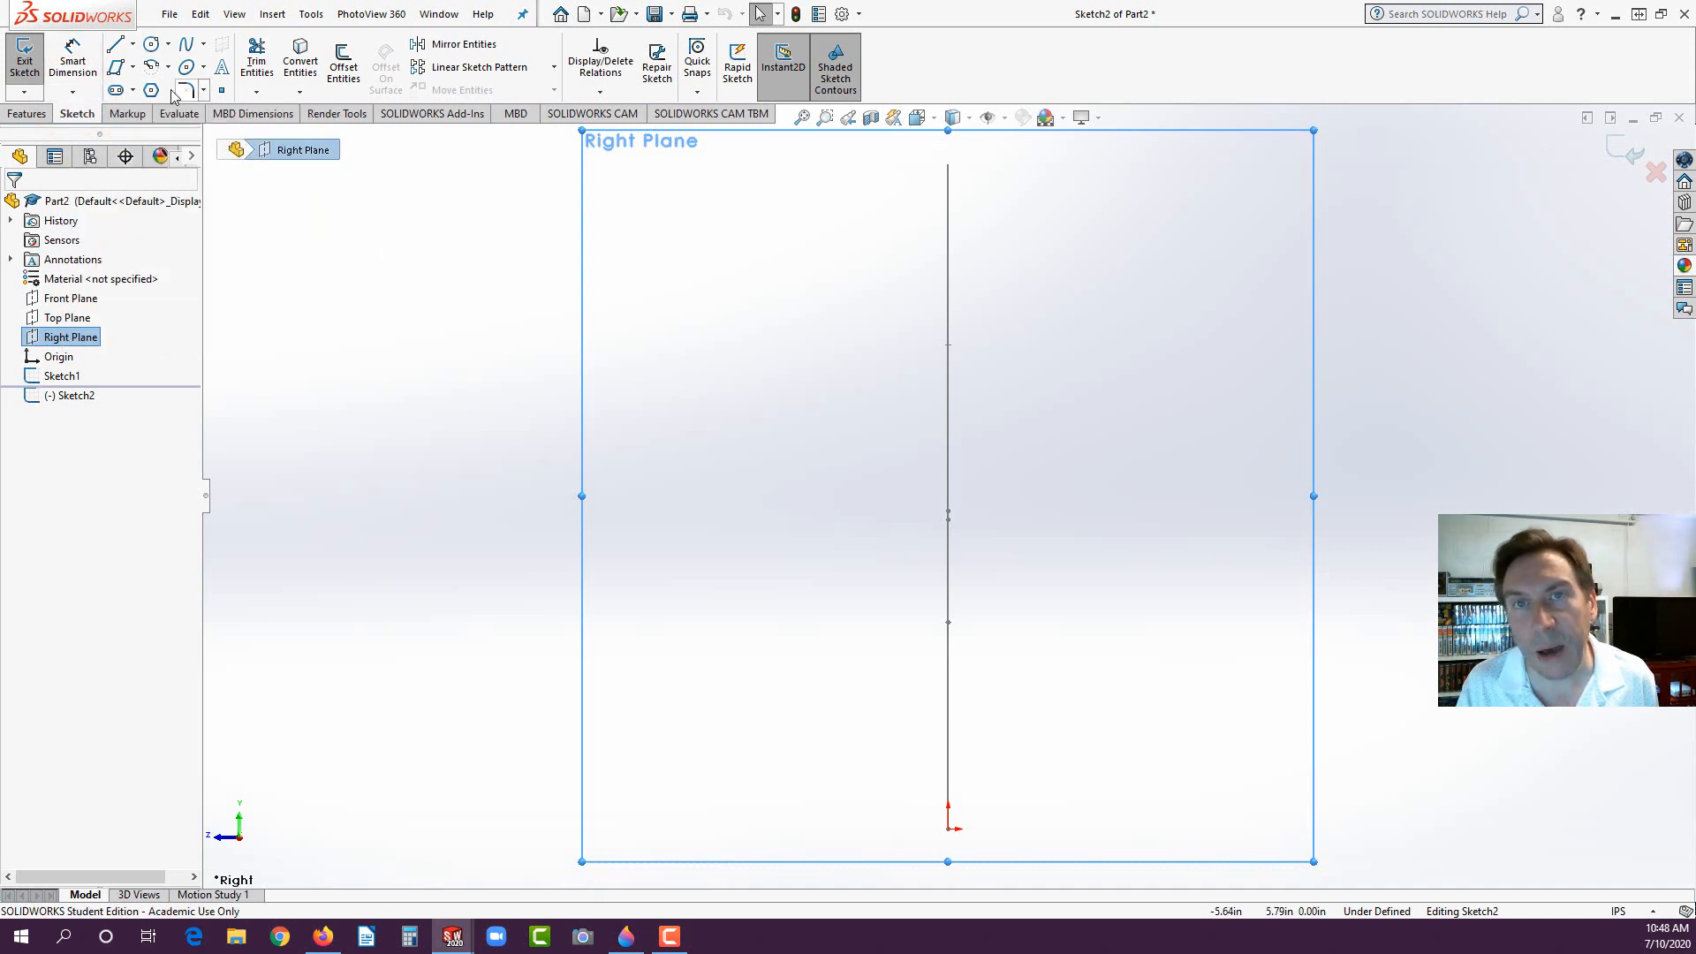
Step: Sketch three connected lines from the origin: vertical about 1.42 in, diagonal up to the right, and vertical about 3.41 in
click(115, 47)
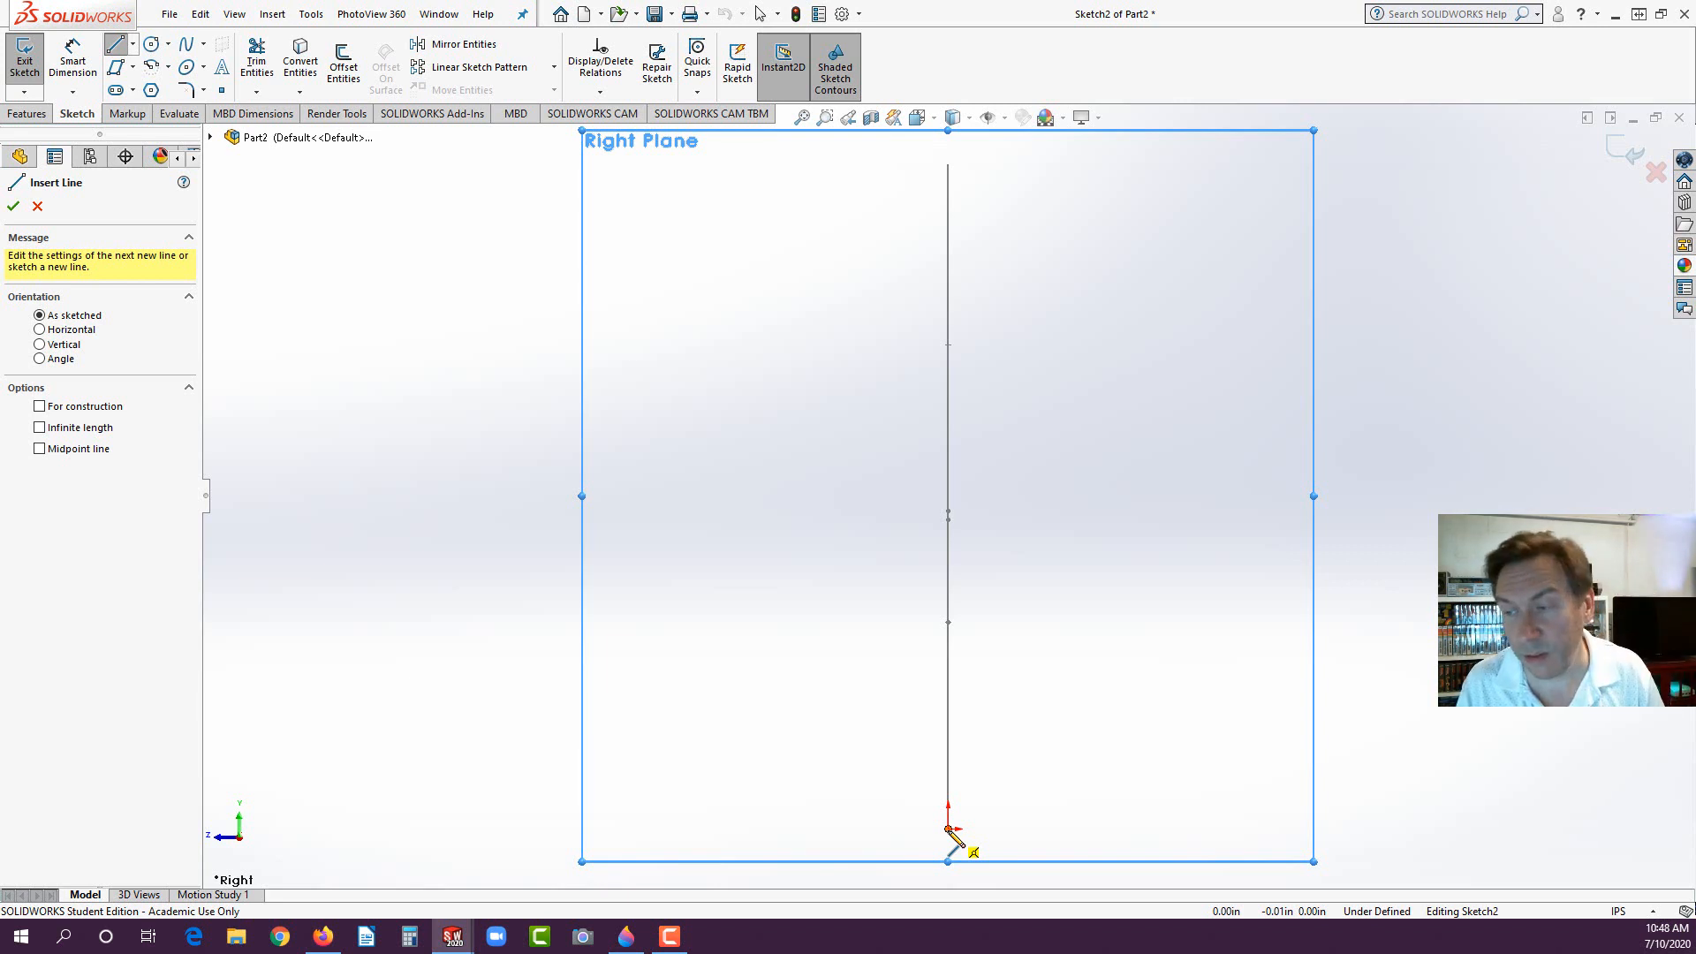
click(948, 828)
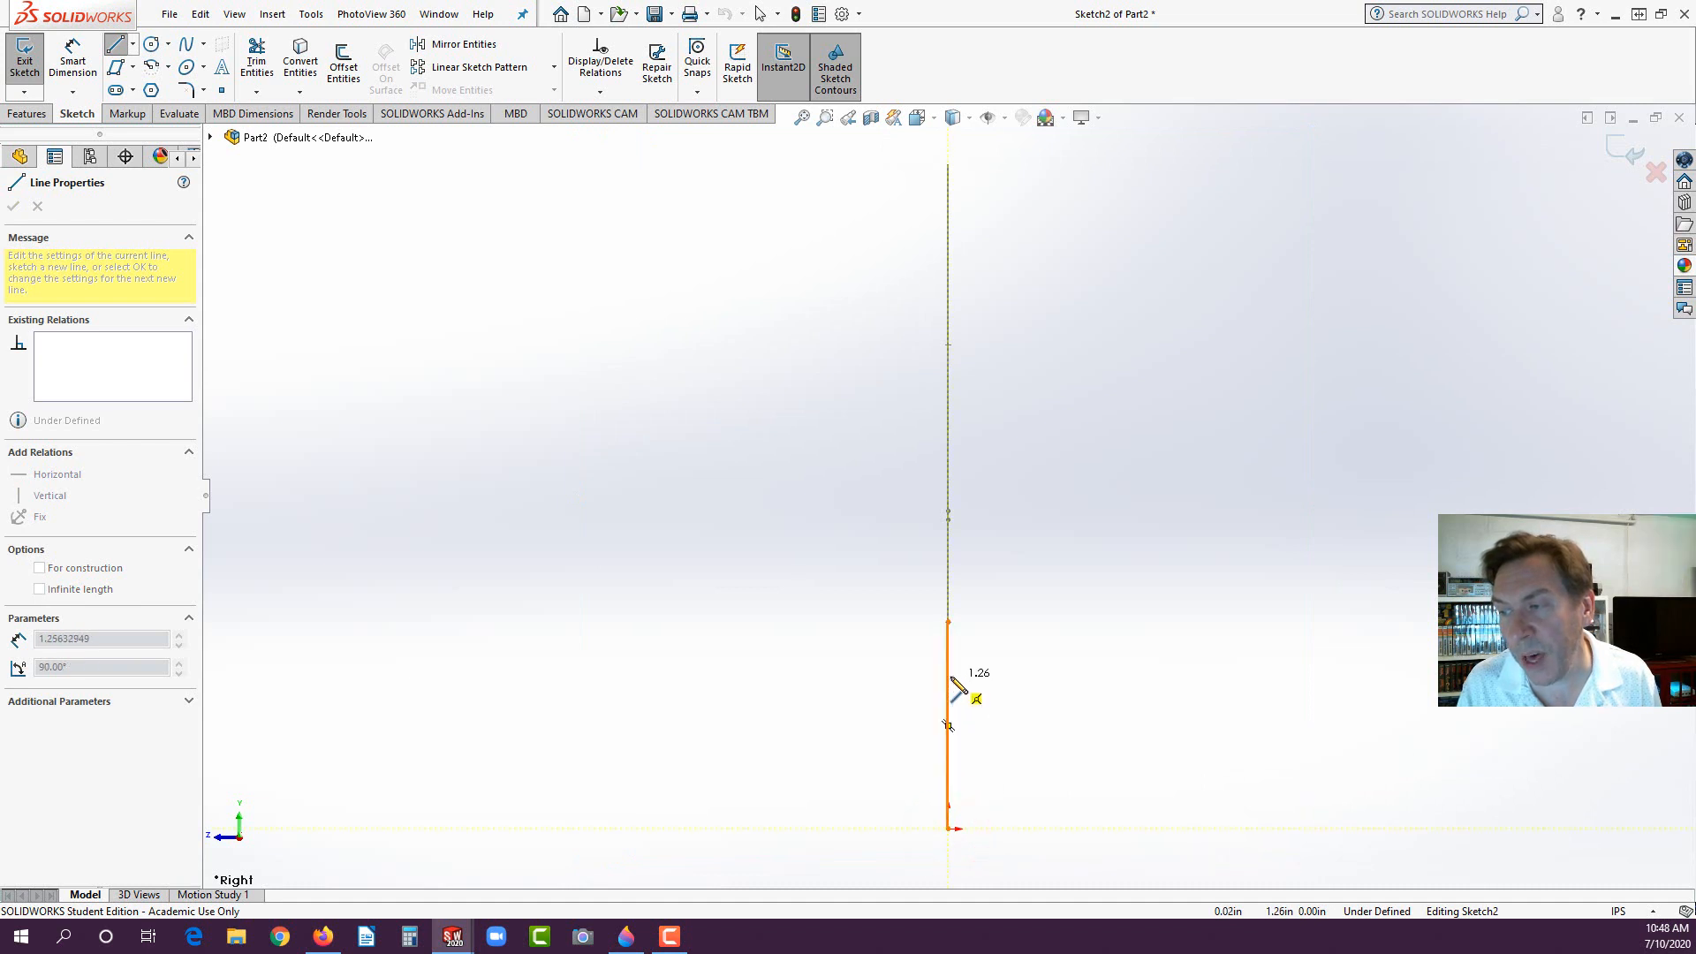
click(949, 655)
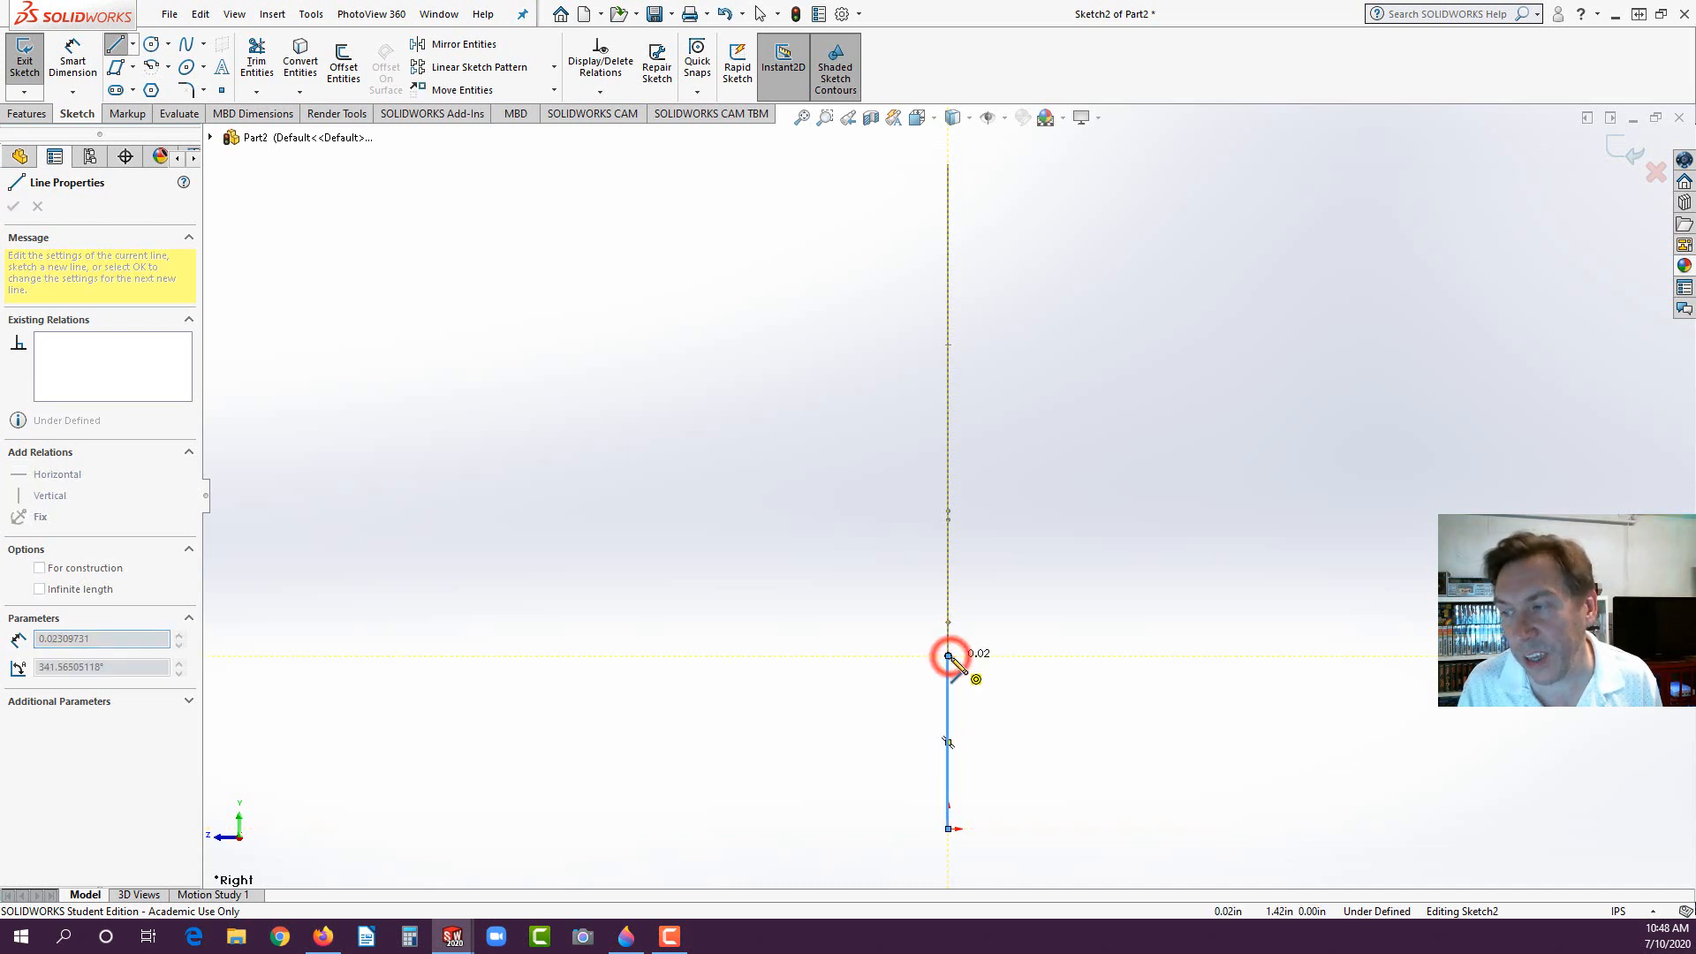
click(1050, 574)
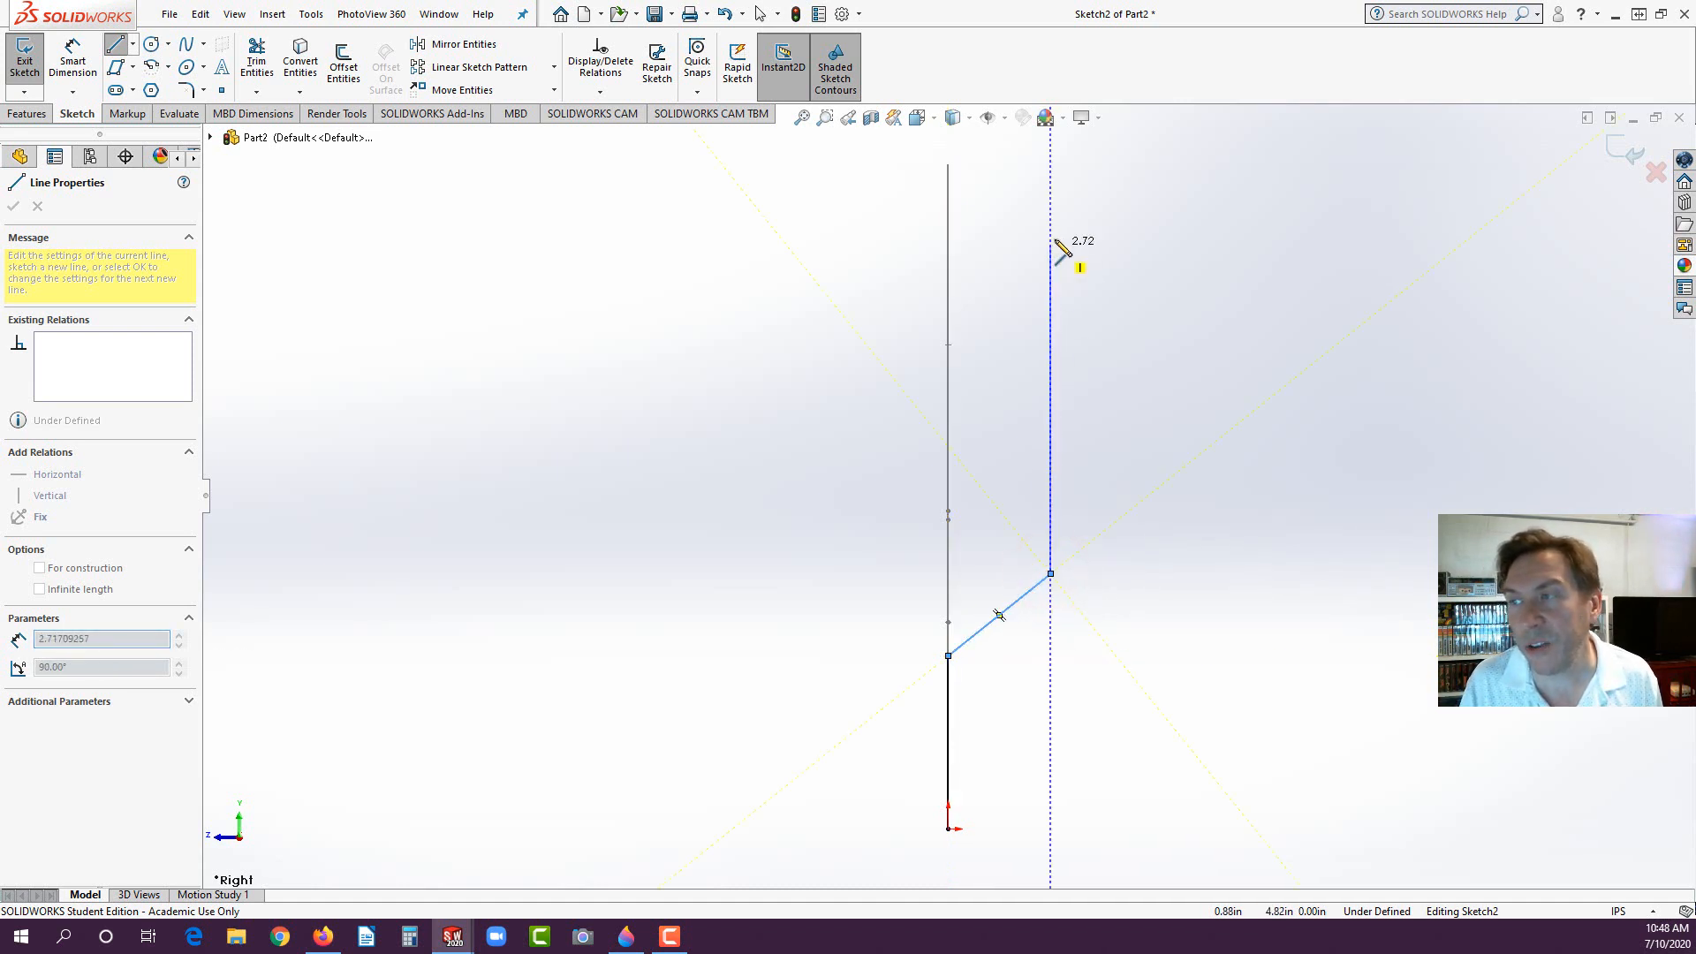
double_click(1050, 162)
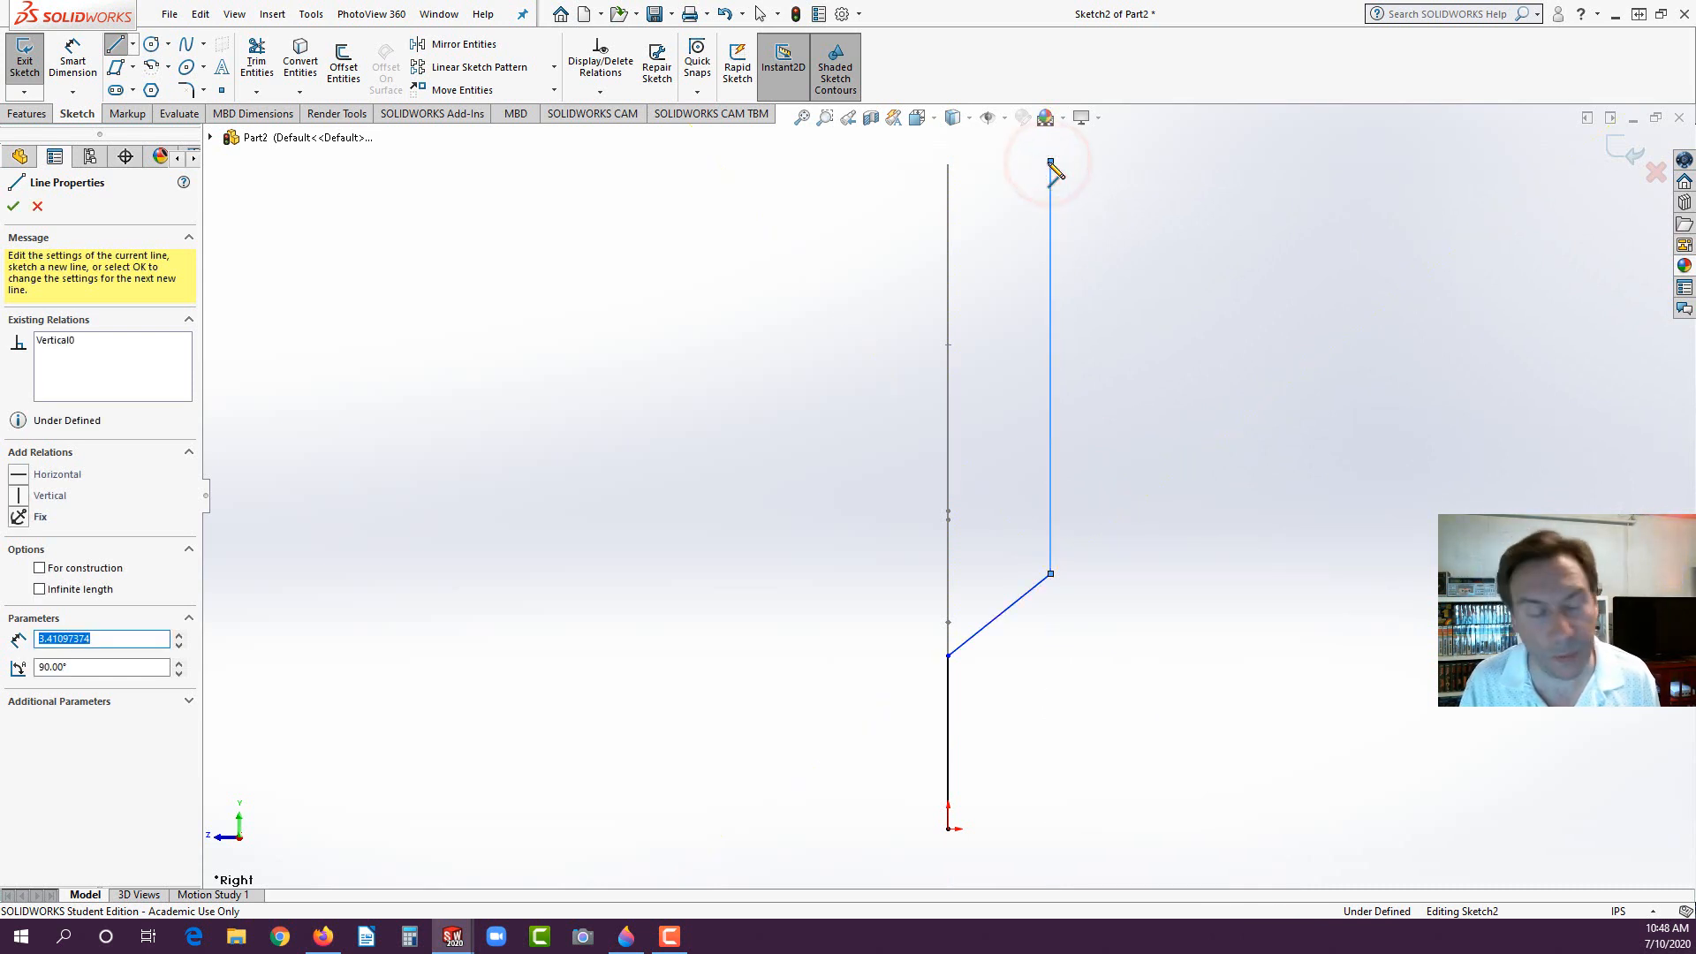
key(Escape)
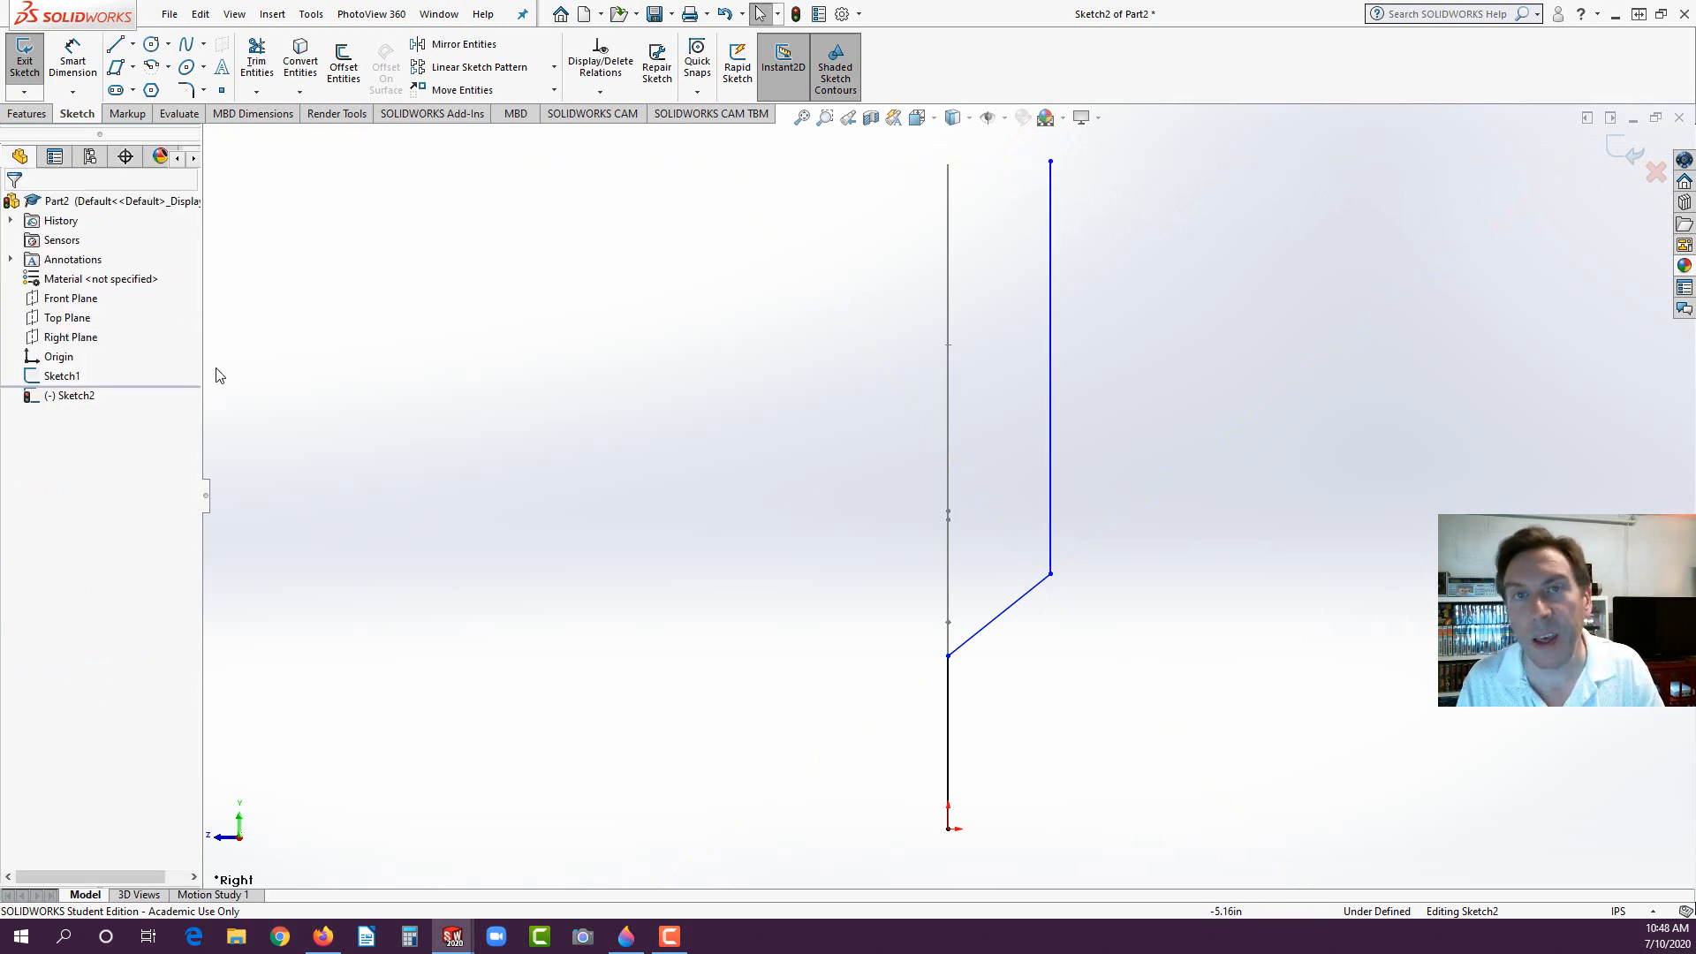
Step: Dimension the upper vertical line's length as 3 in
click(72, 62)
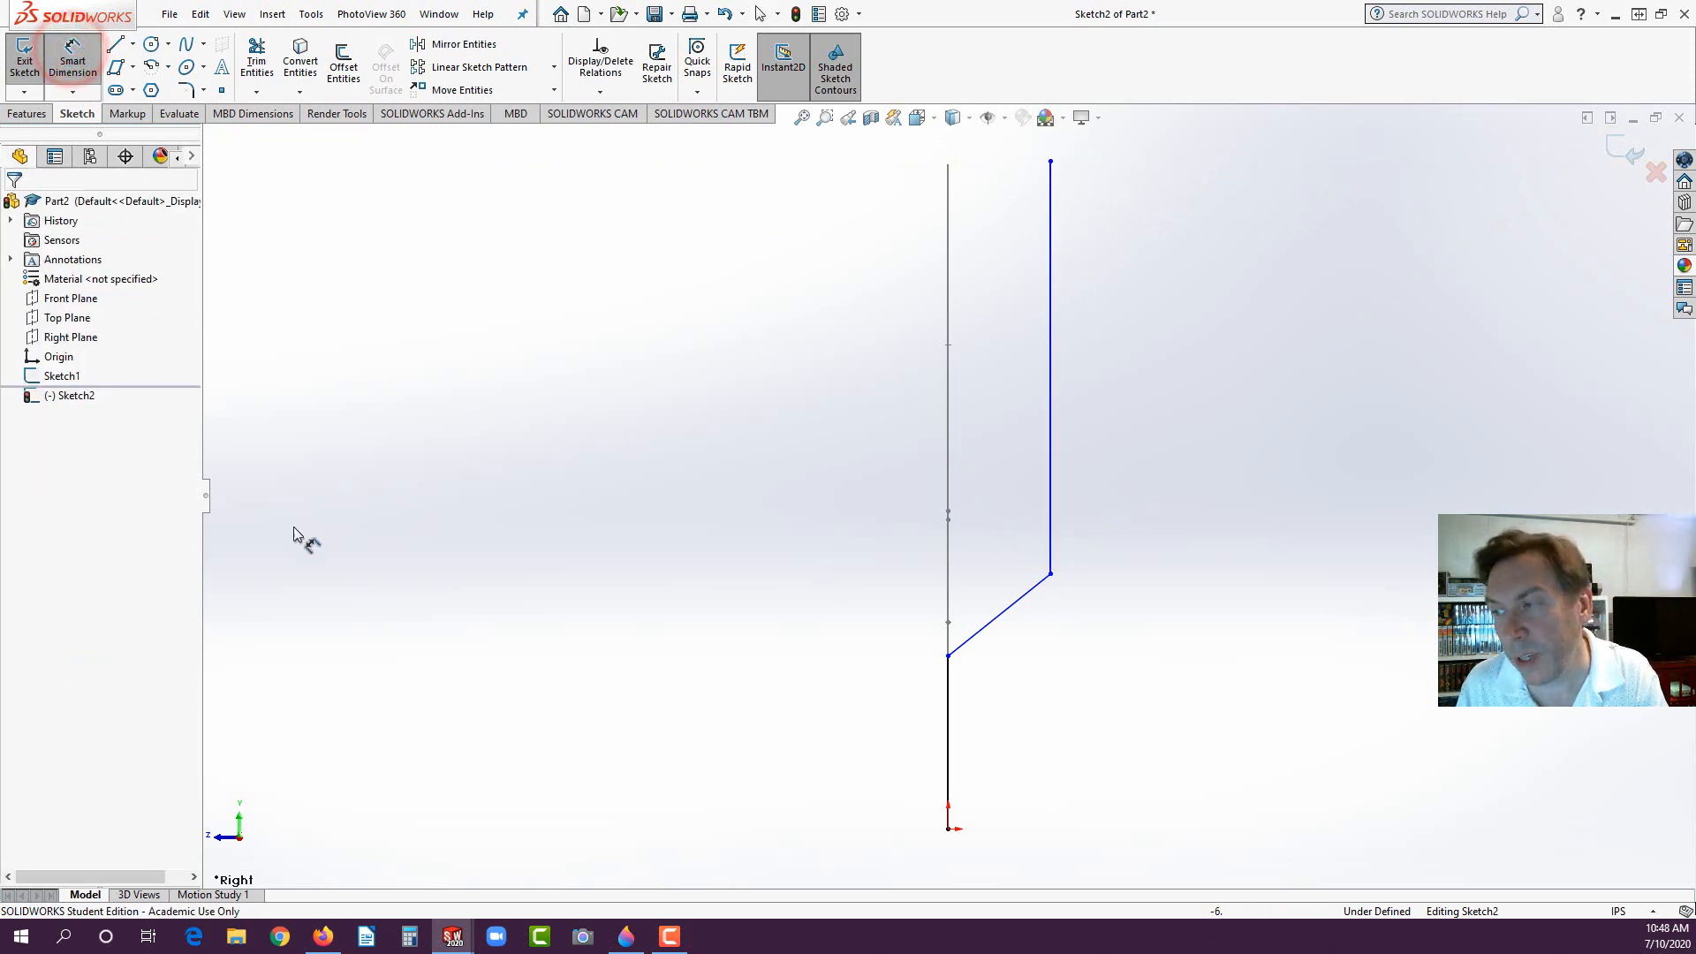
click(1050, 336)
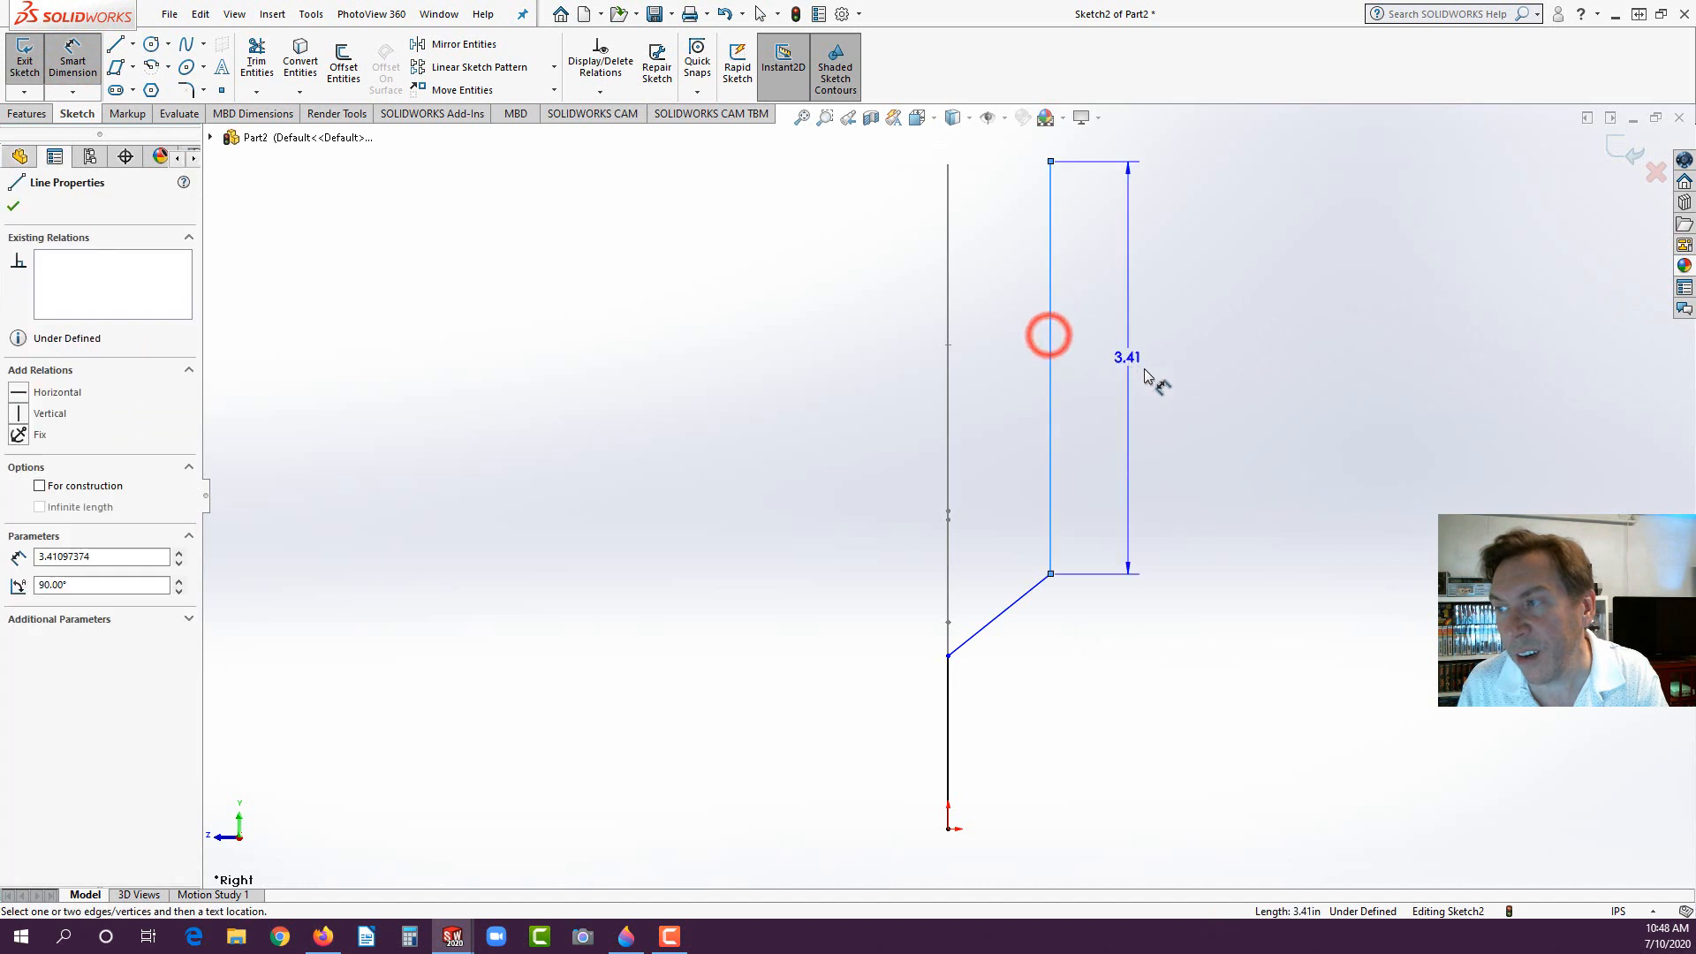
click(1147, 369)
text(3)
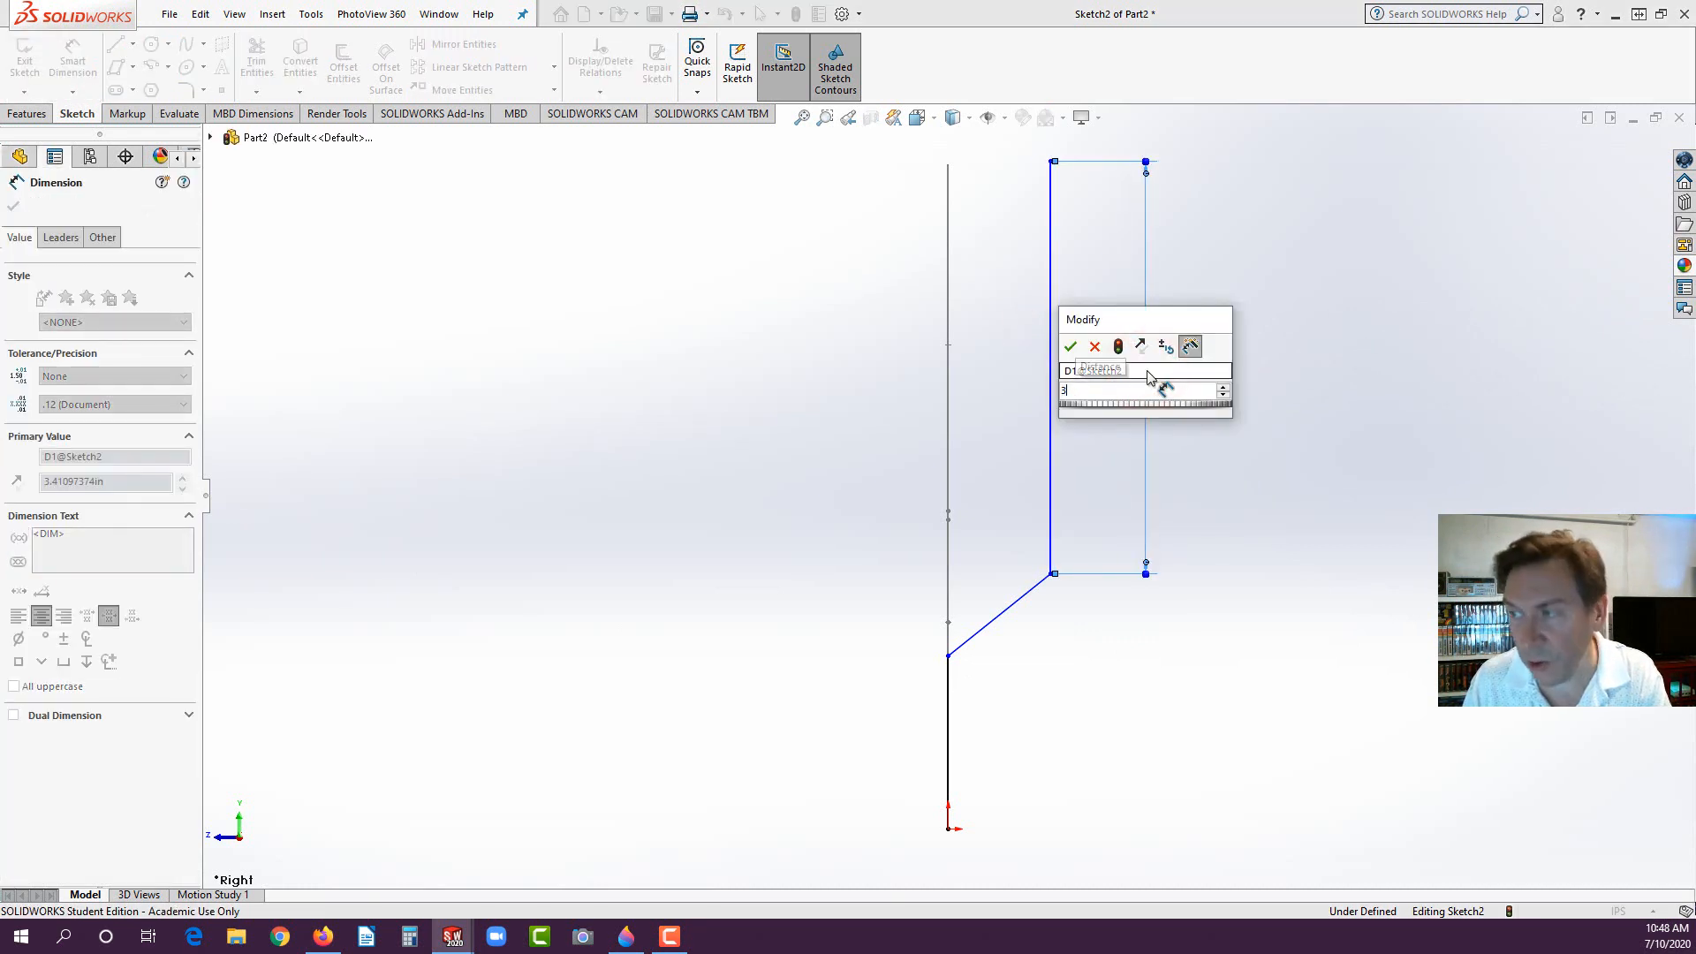
key(Return)
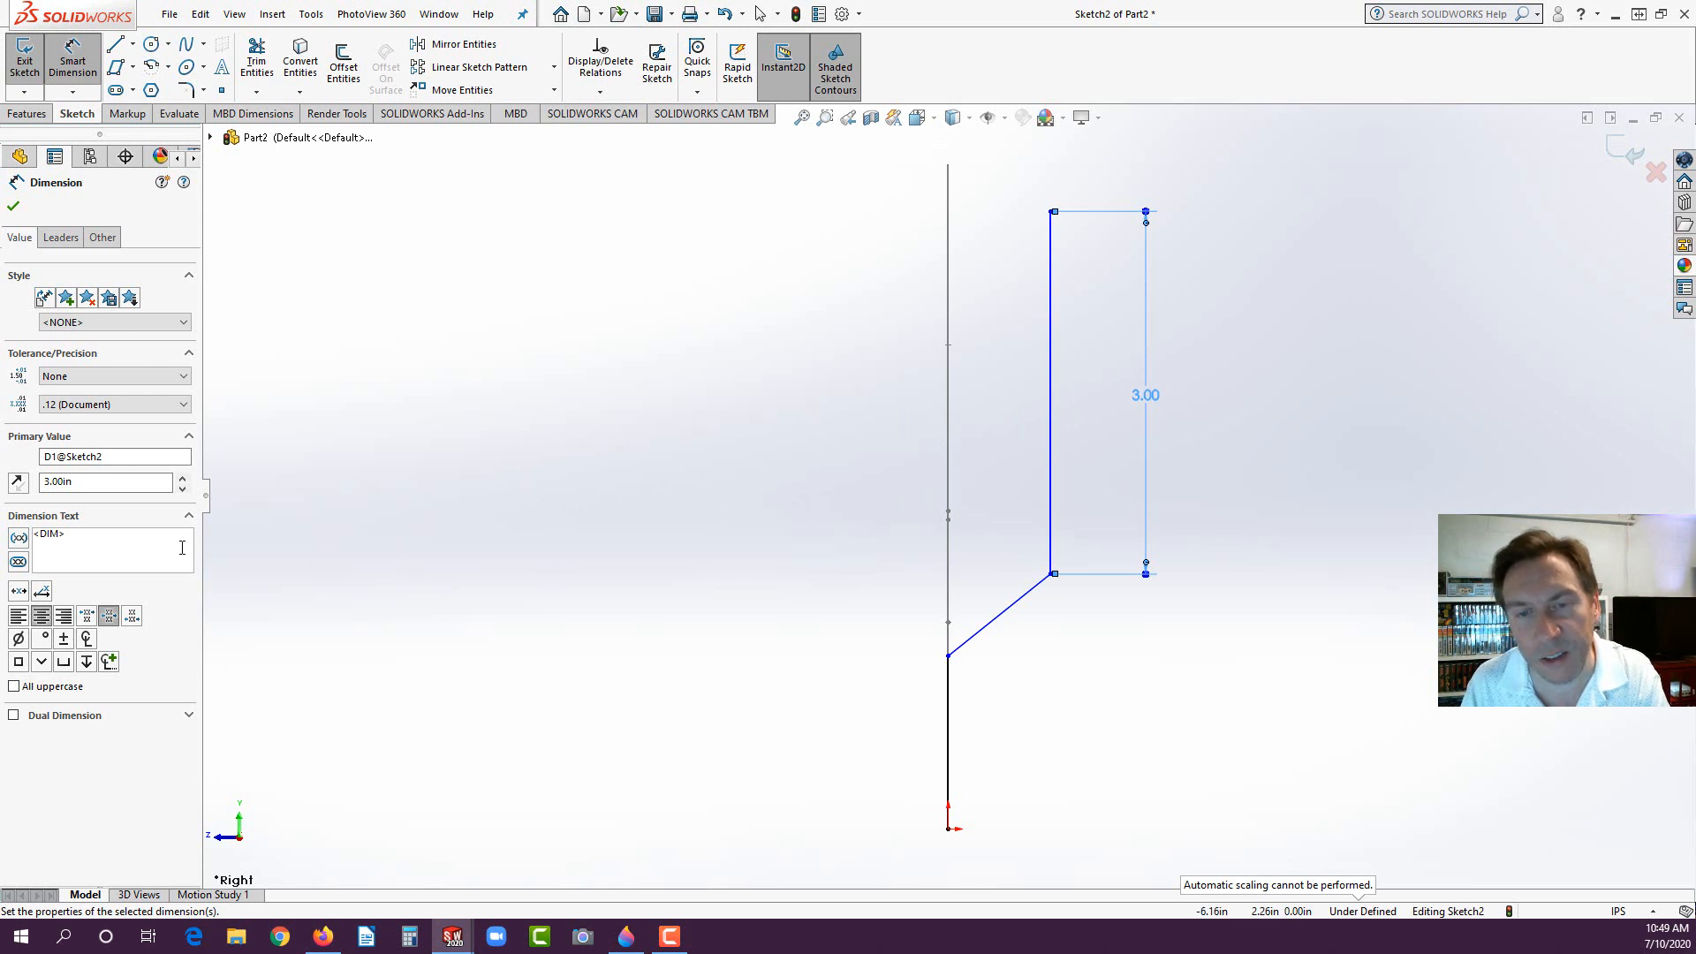
Step: Add the text "T.S.C." on a second line beneath the value of the 3 in dimension
click(76, 536)
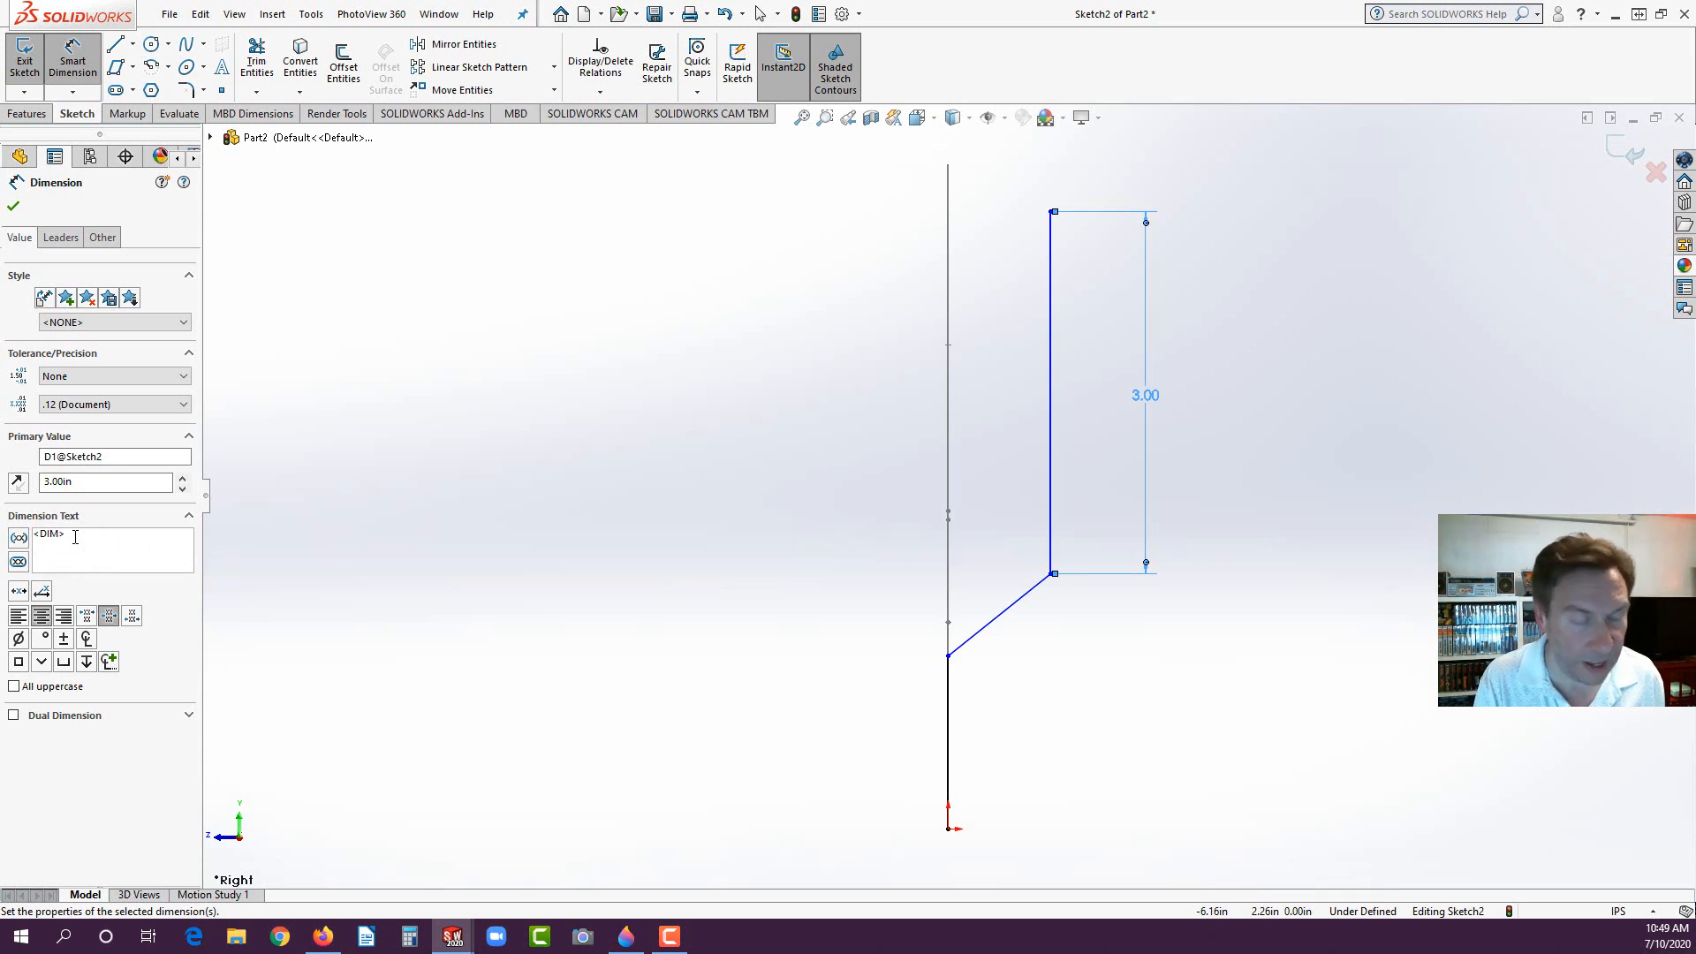
key(Return)
text(T)
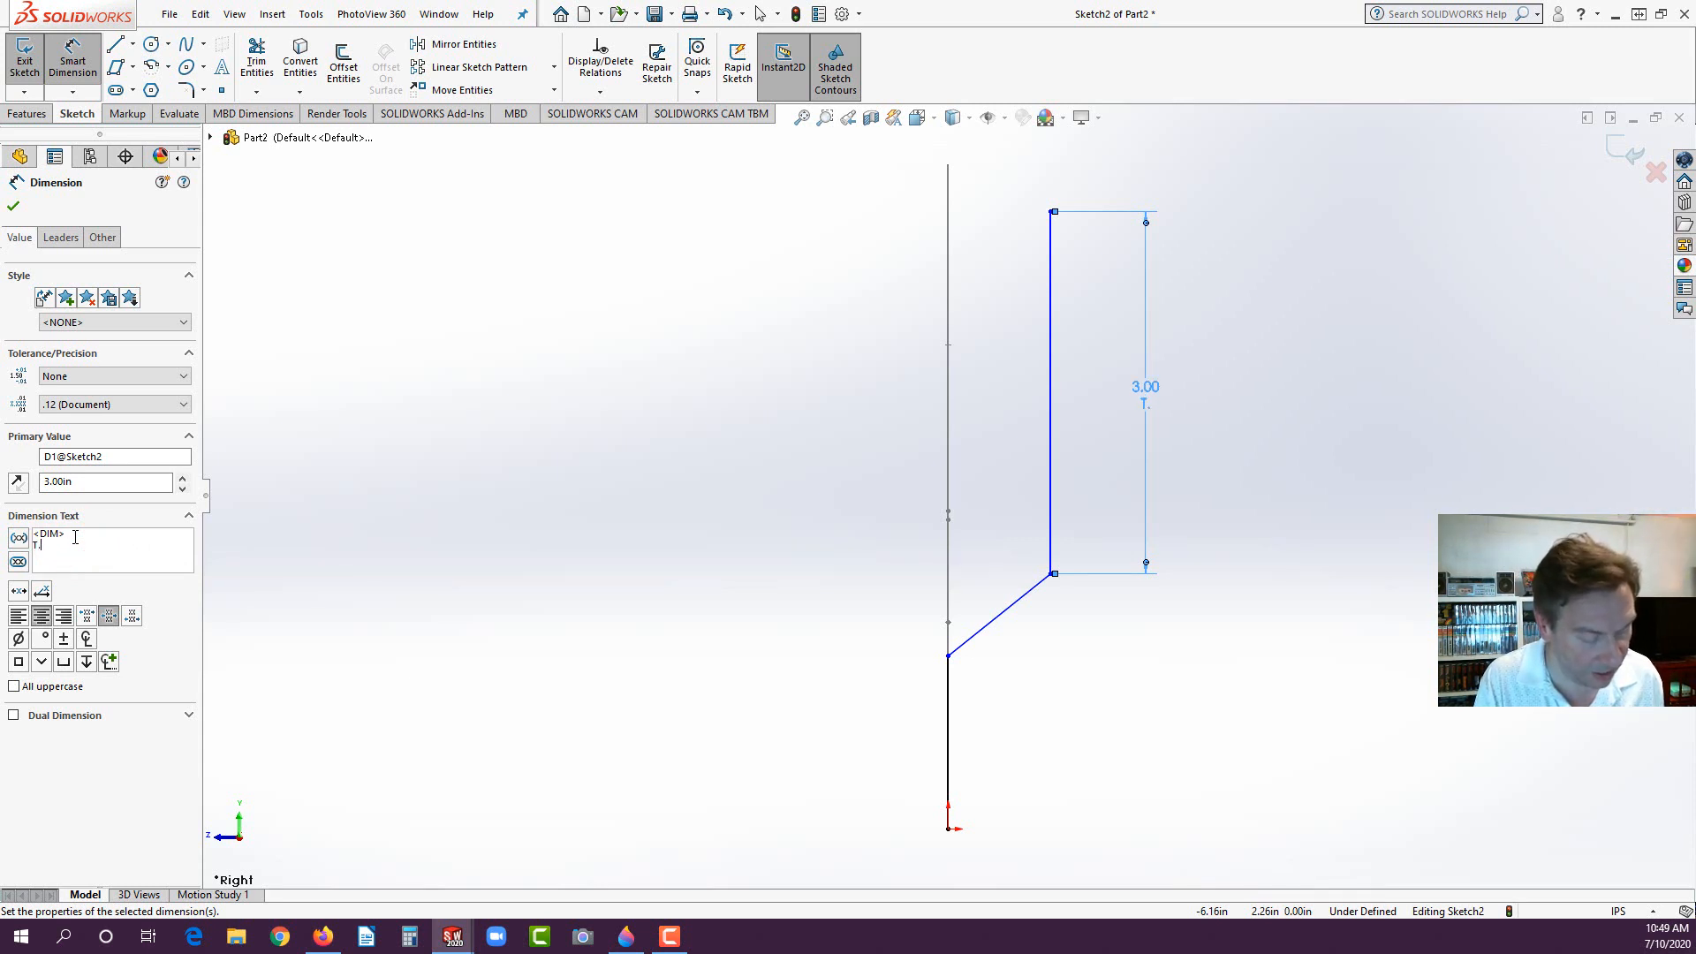
text(.S.)
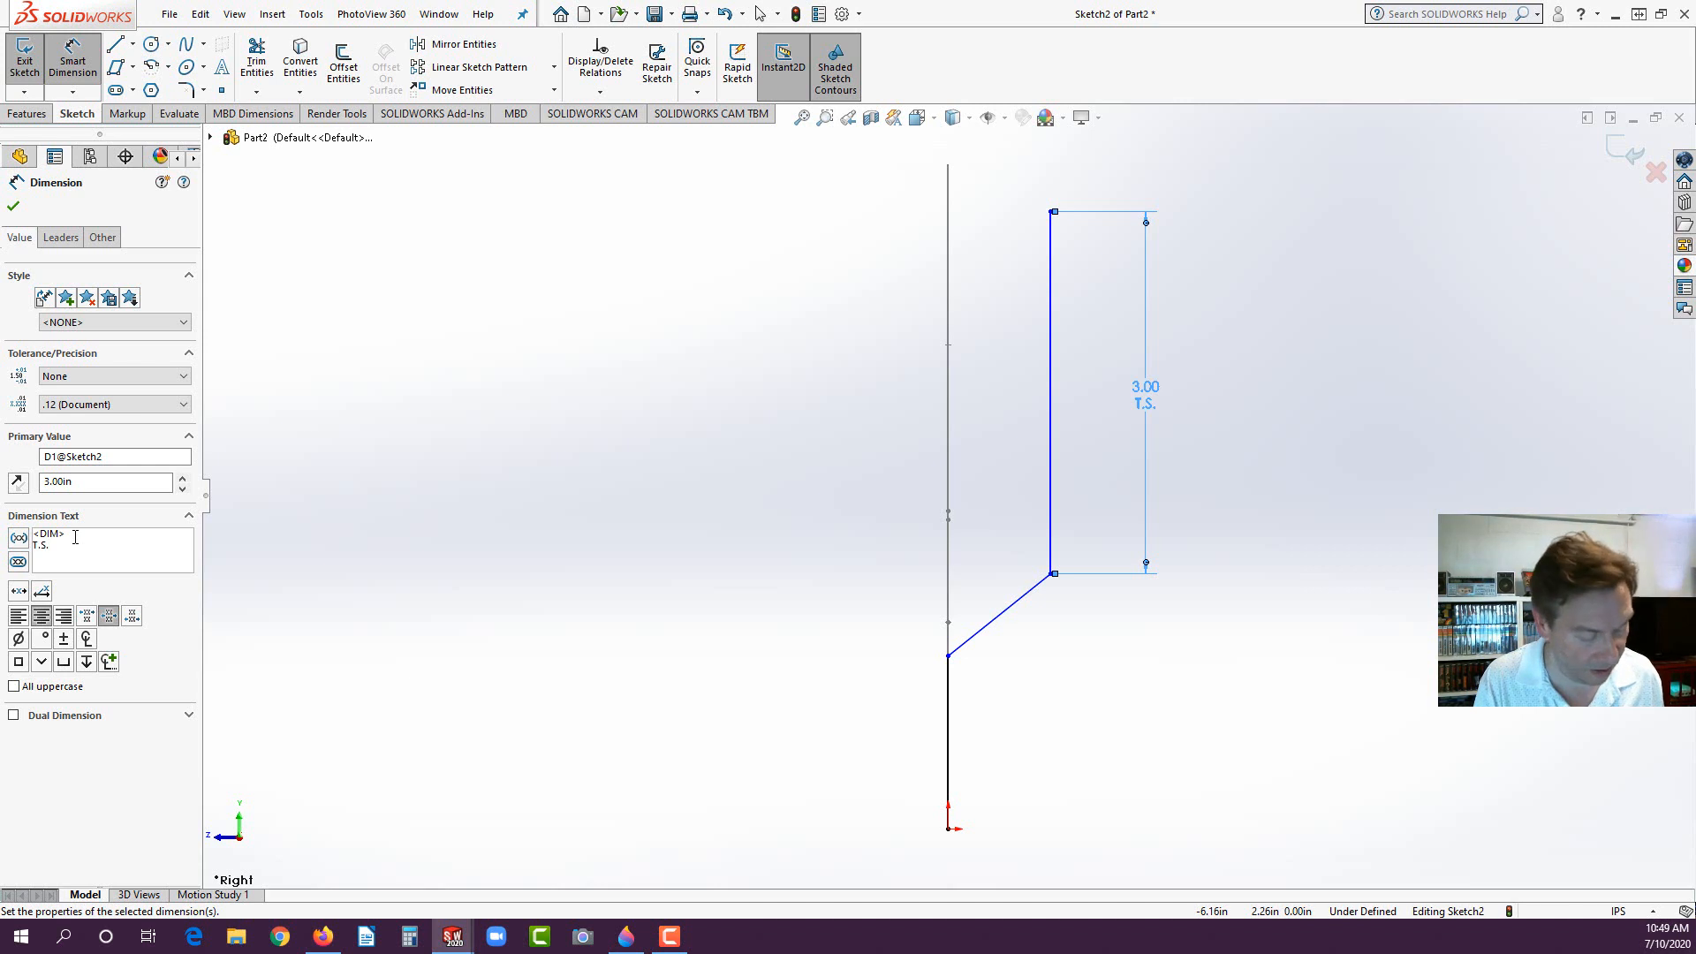
text(C.)
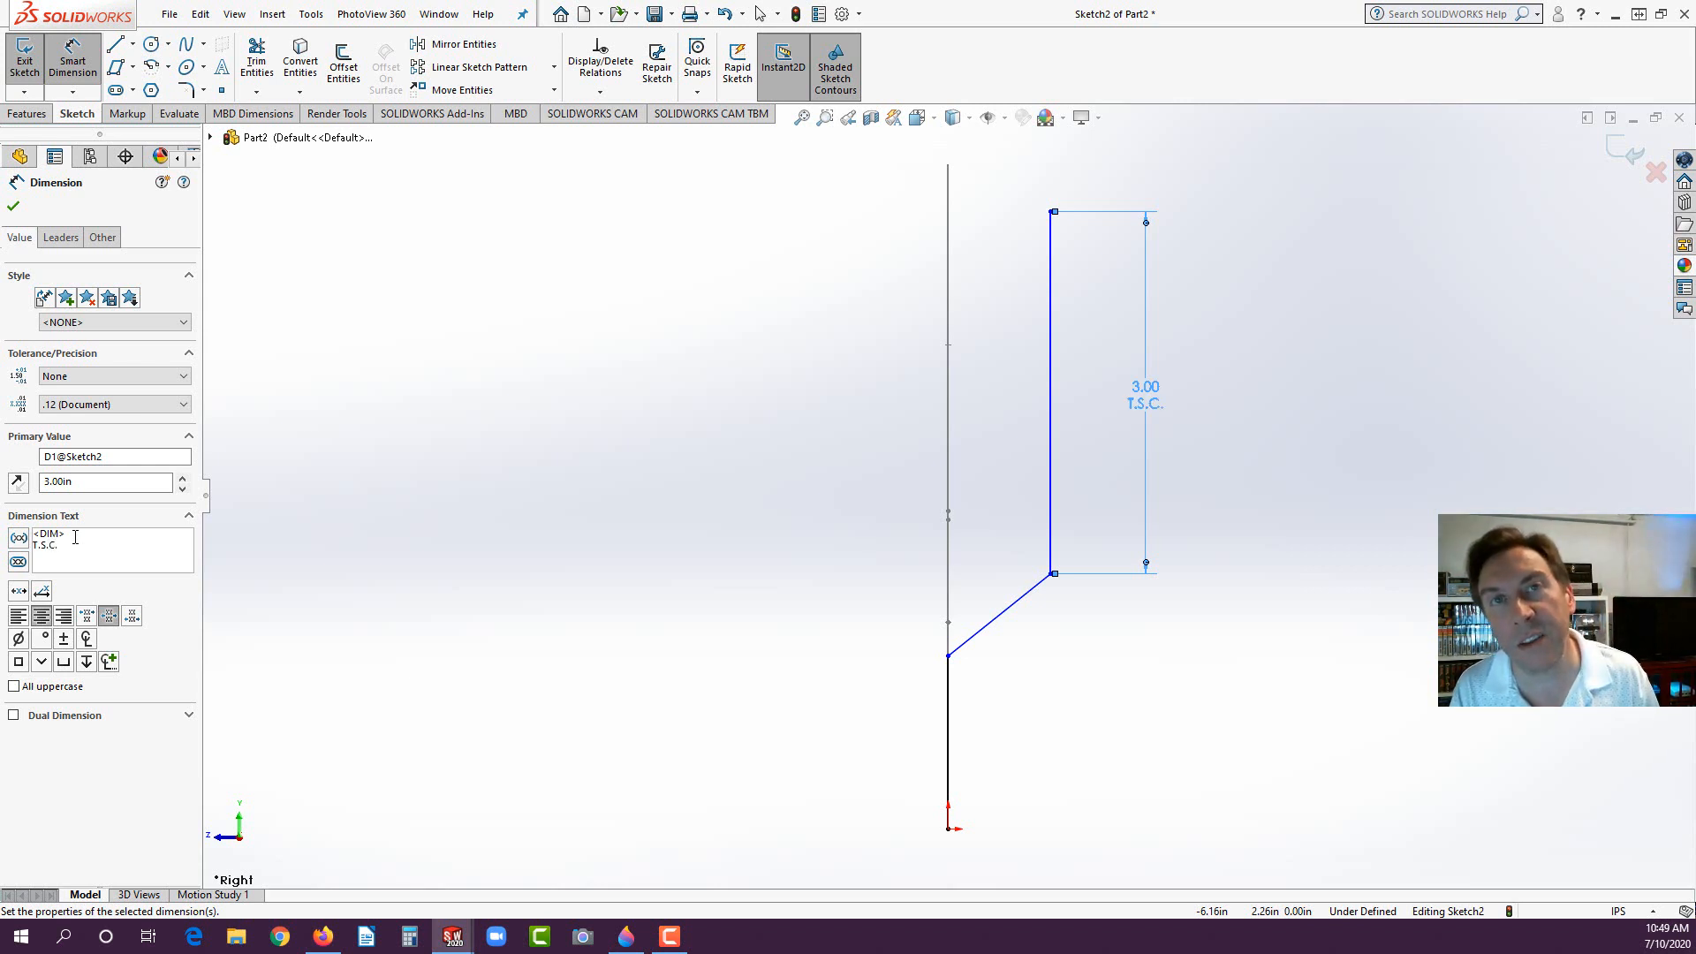
click(13, 207)
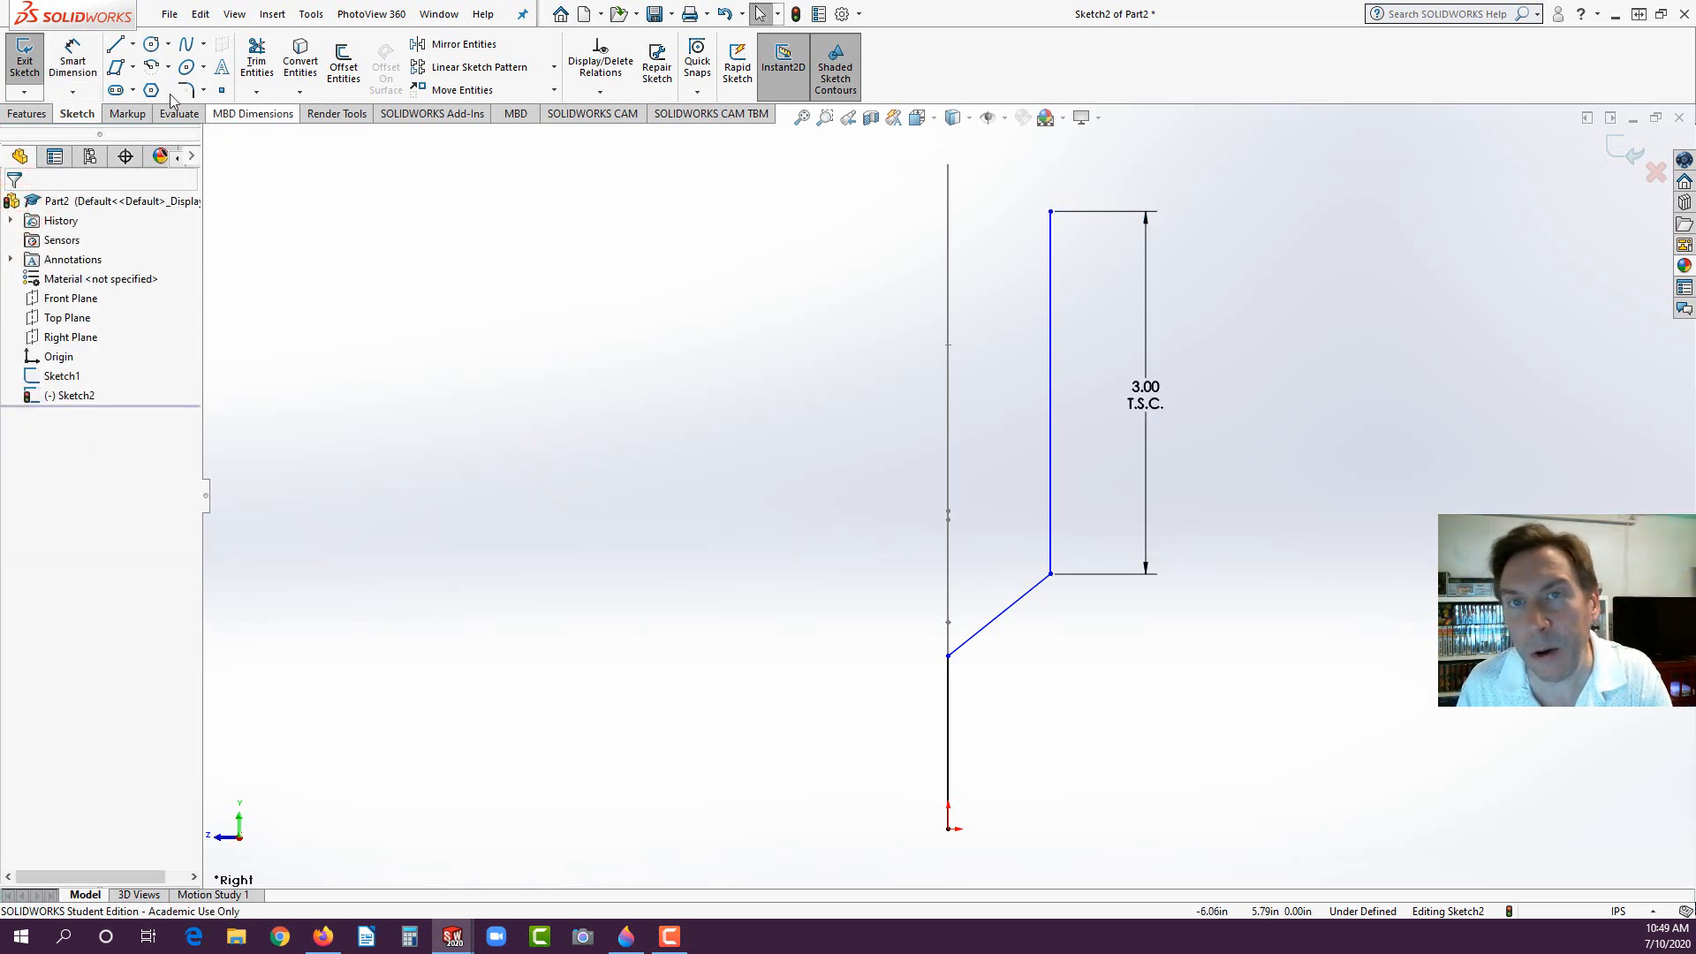
Step: Dimension the angle between the diagonal line and the lower vertical line as 130°
click(74, 59)
click(1001, 613)
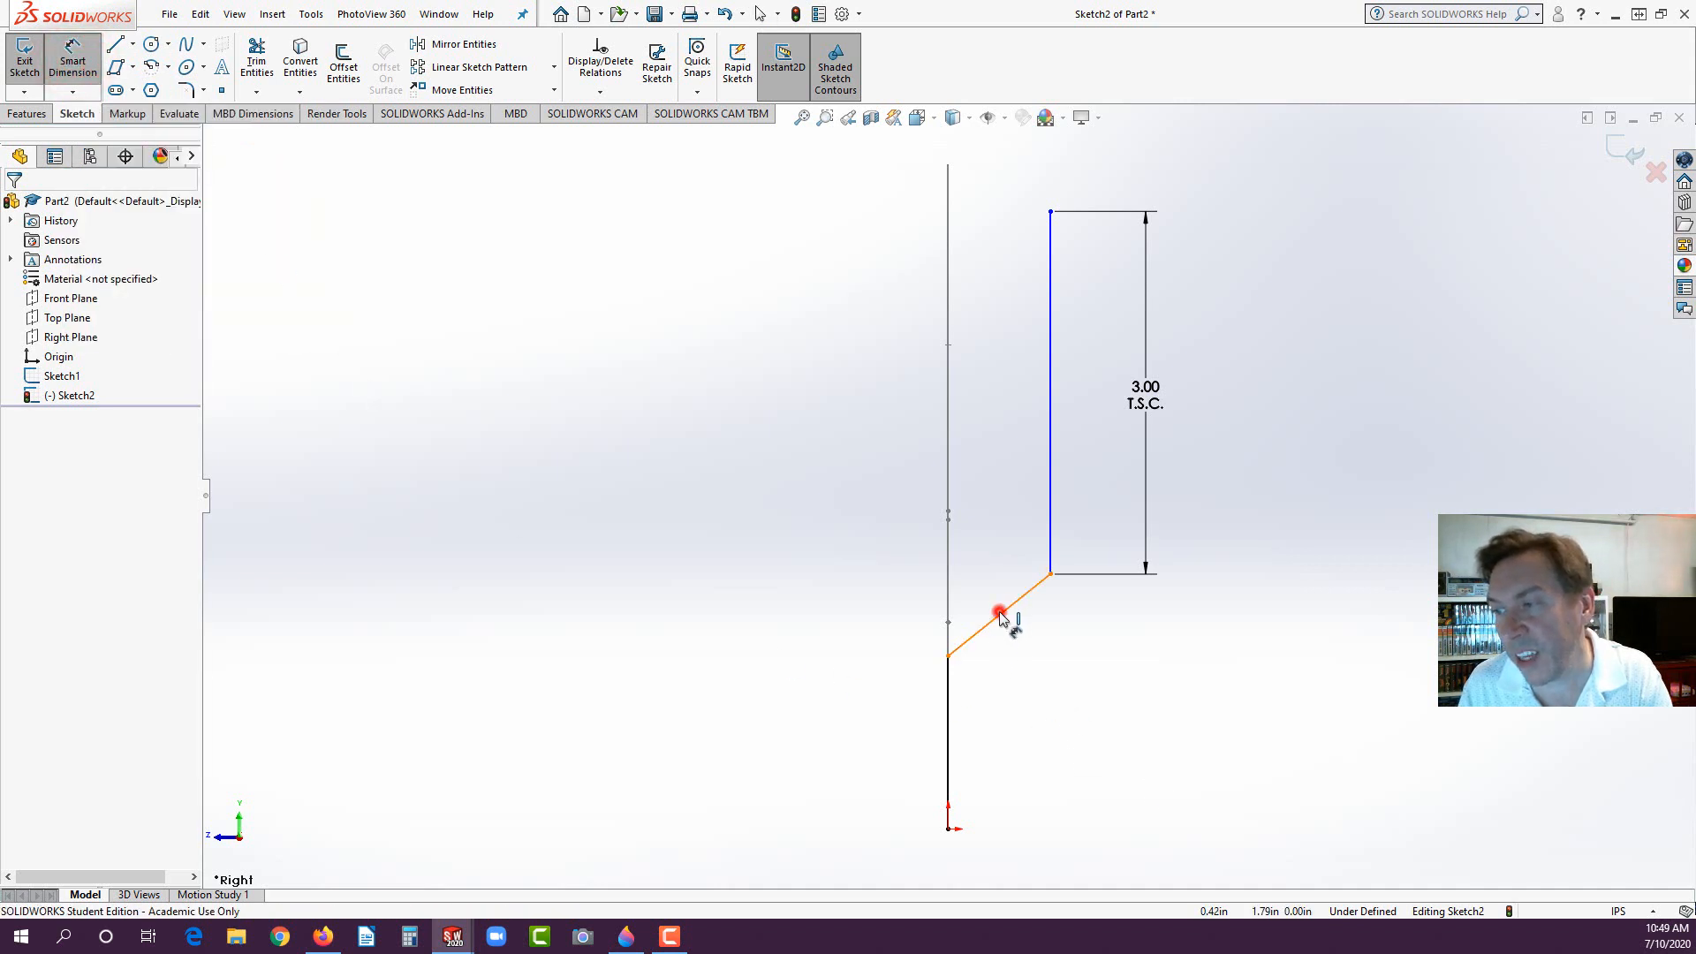
click(949, 711)
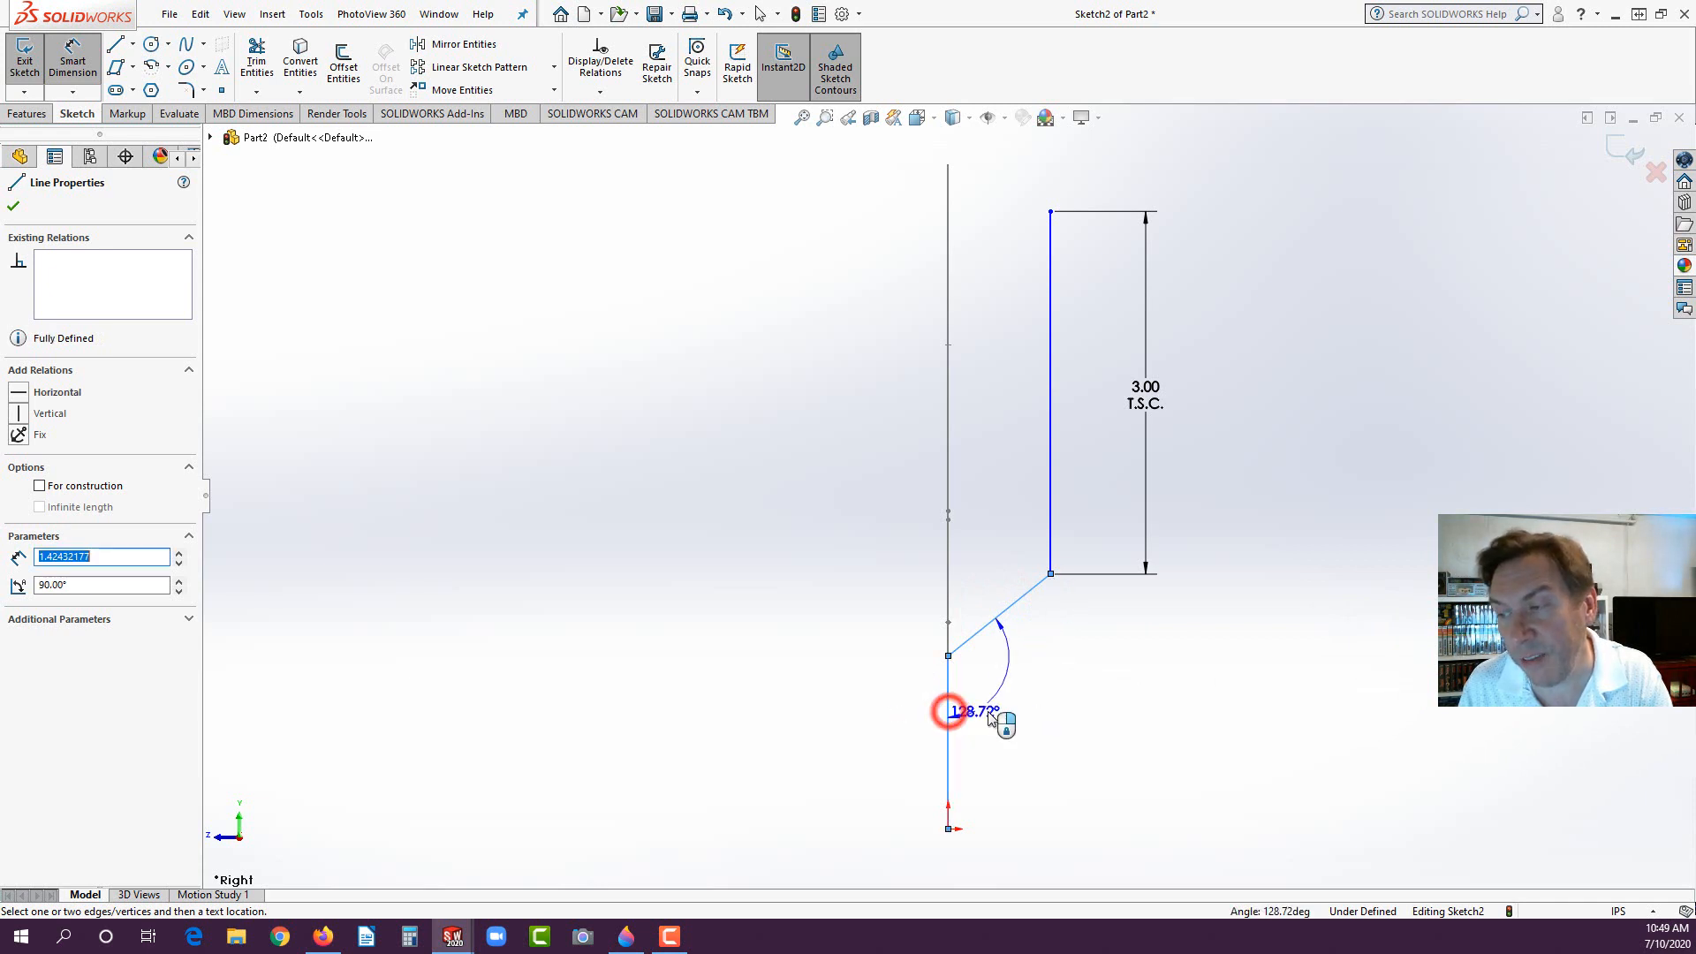
click(1017, 694)
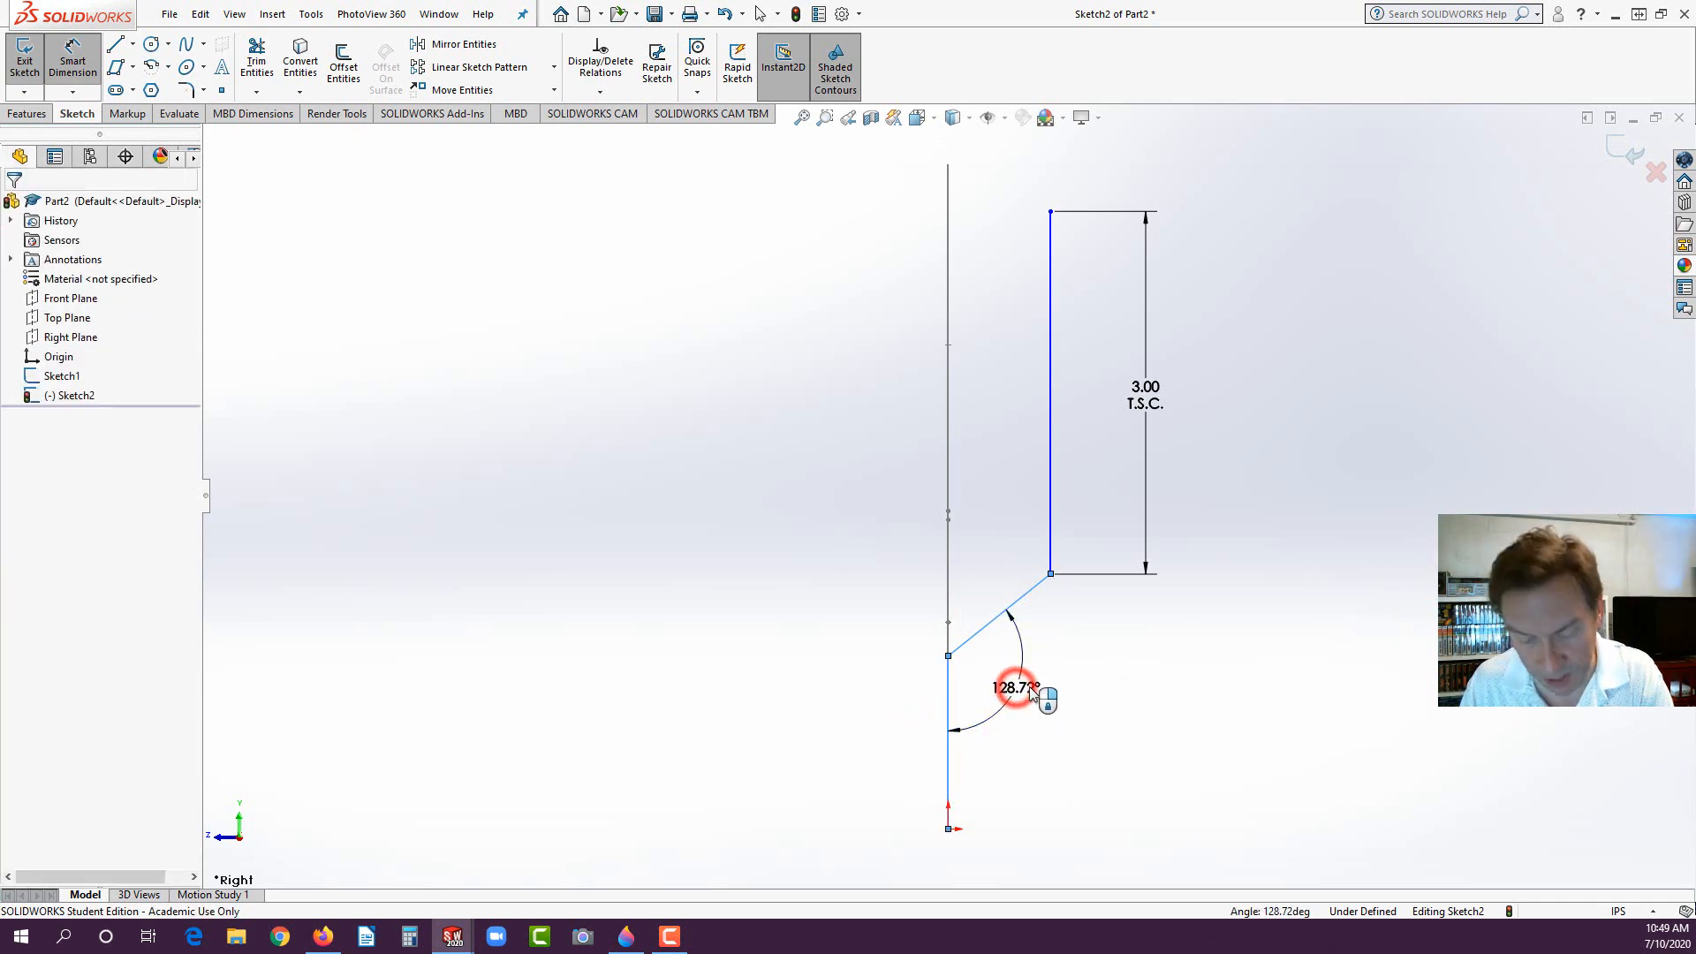
text(130)
key(Return)
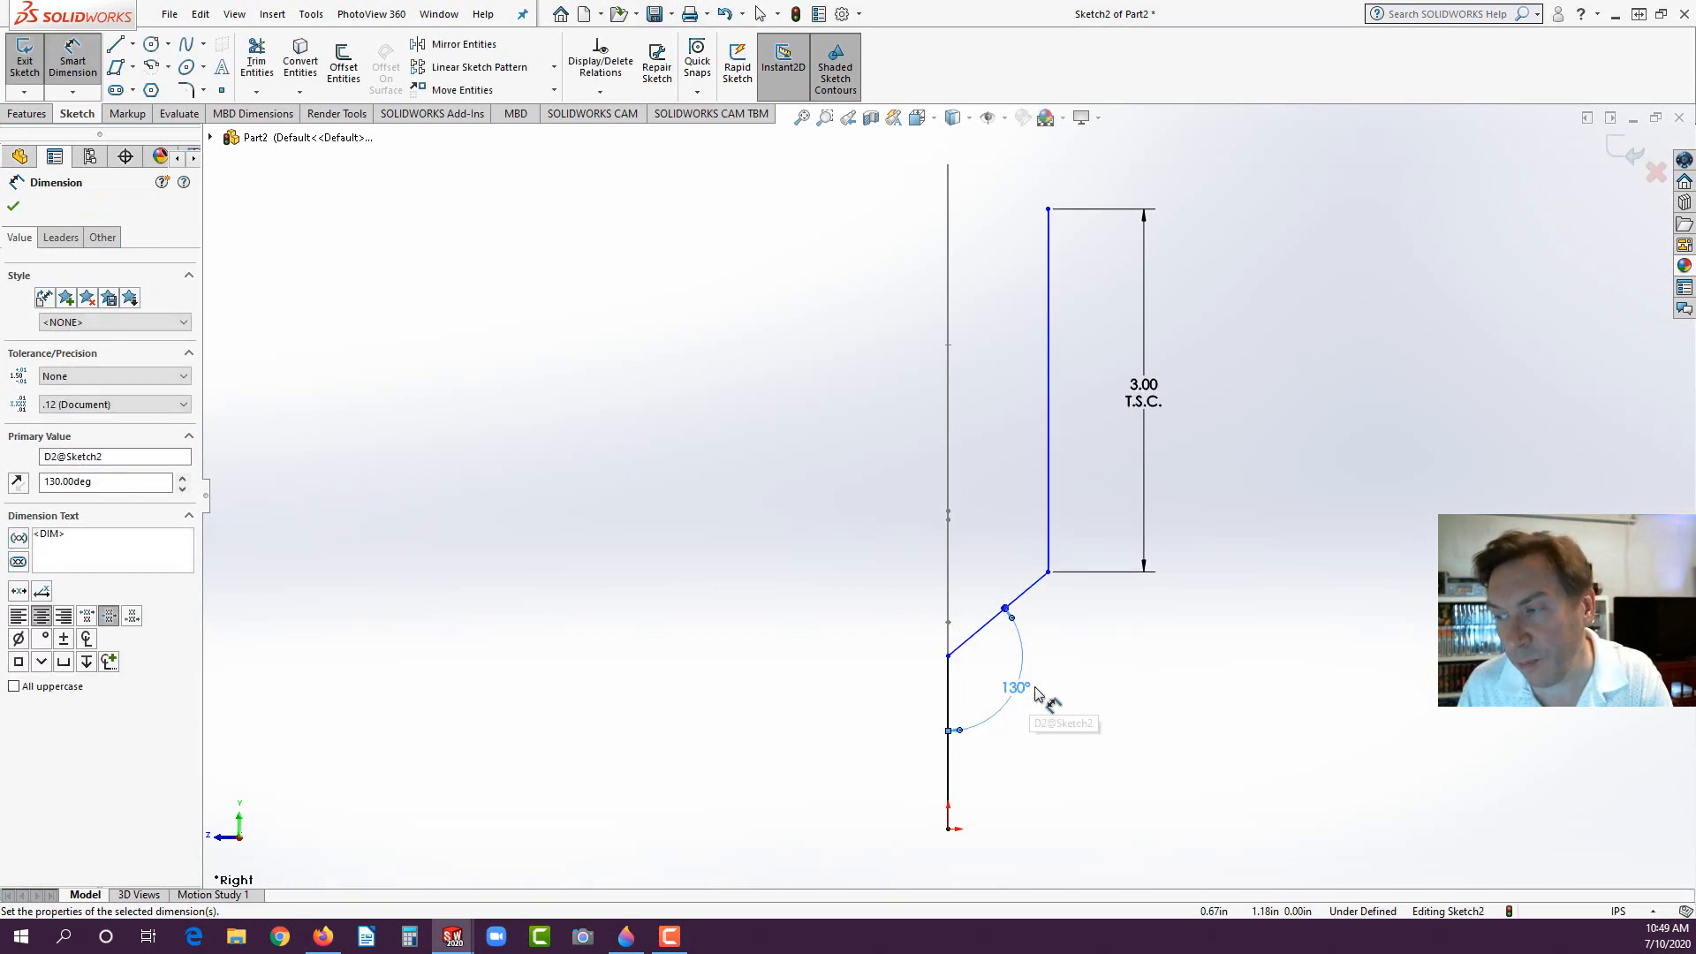
Step: Dimension the diagonal line's horizontal span as 1 in, and place the value above the upper vertical line
click(1020, 600)
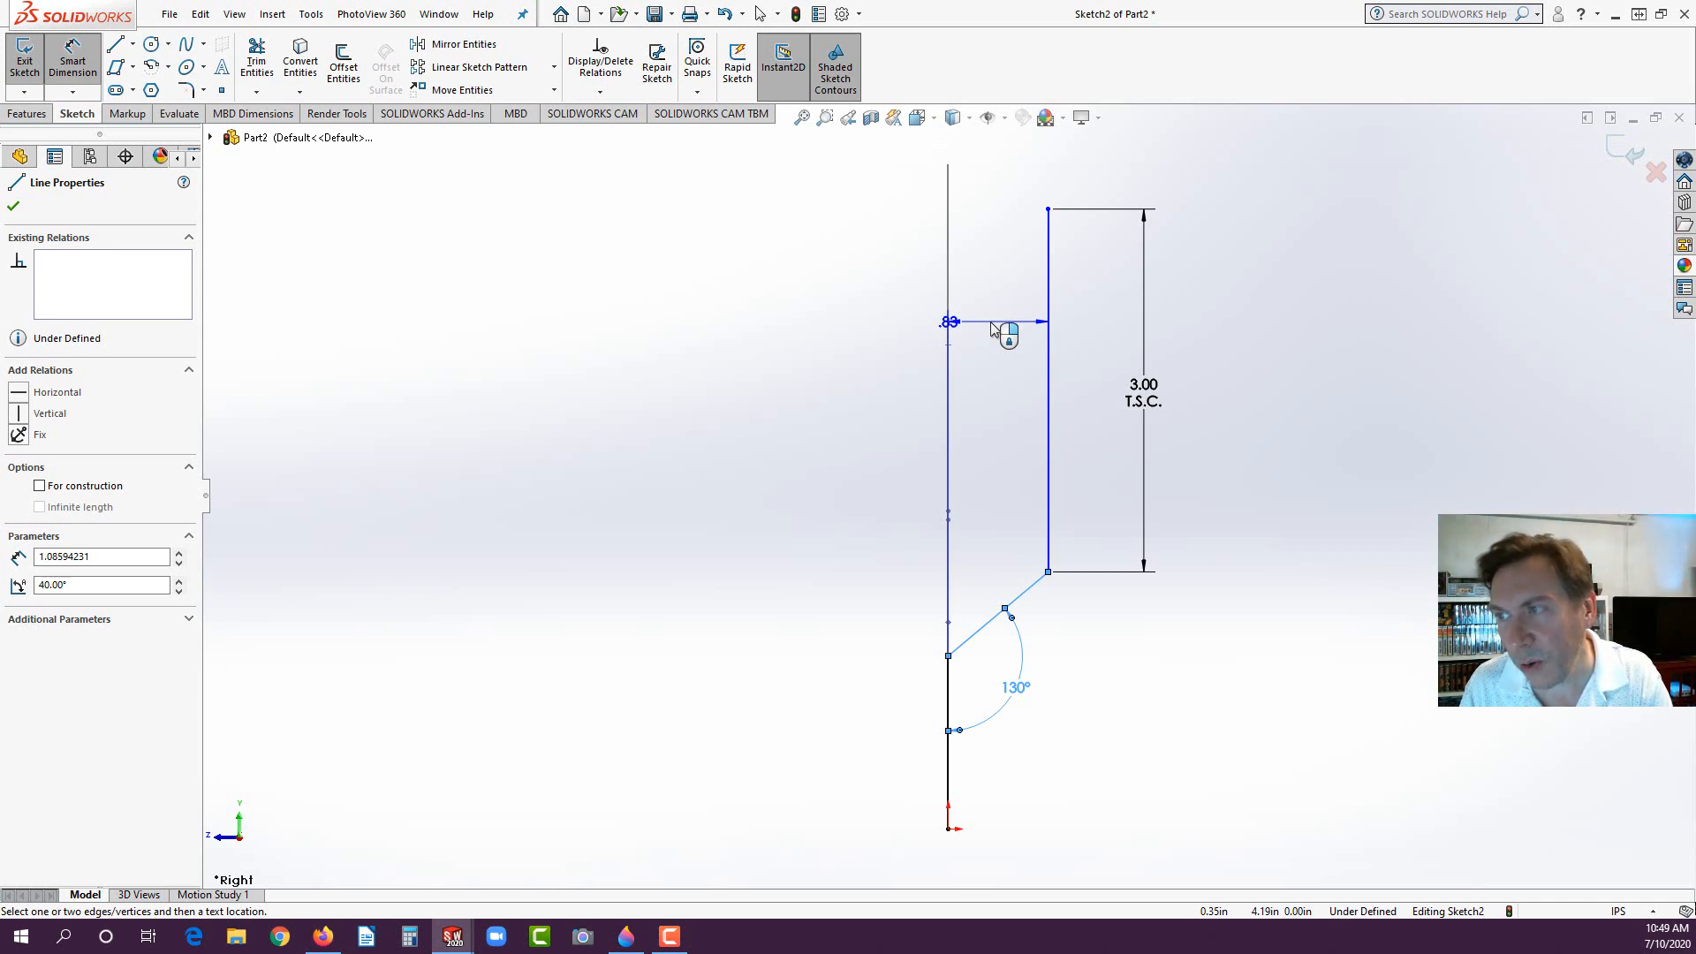
click(992, 328)
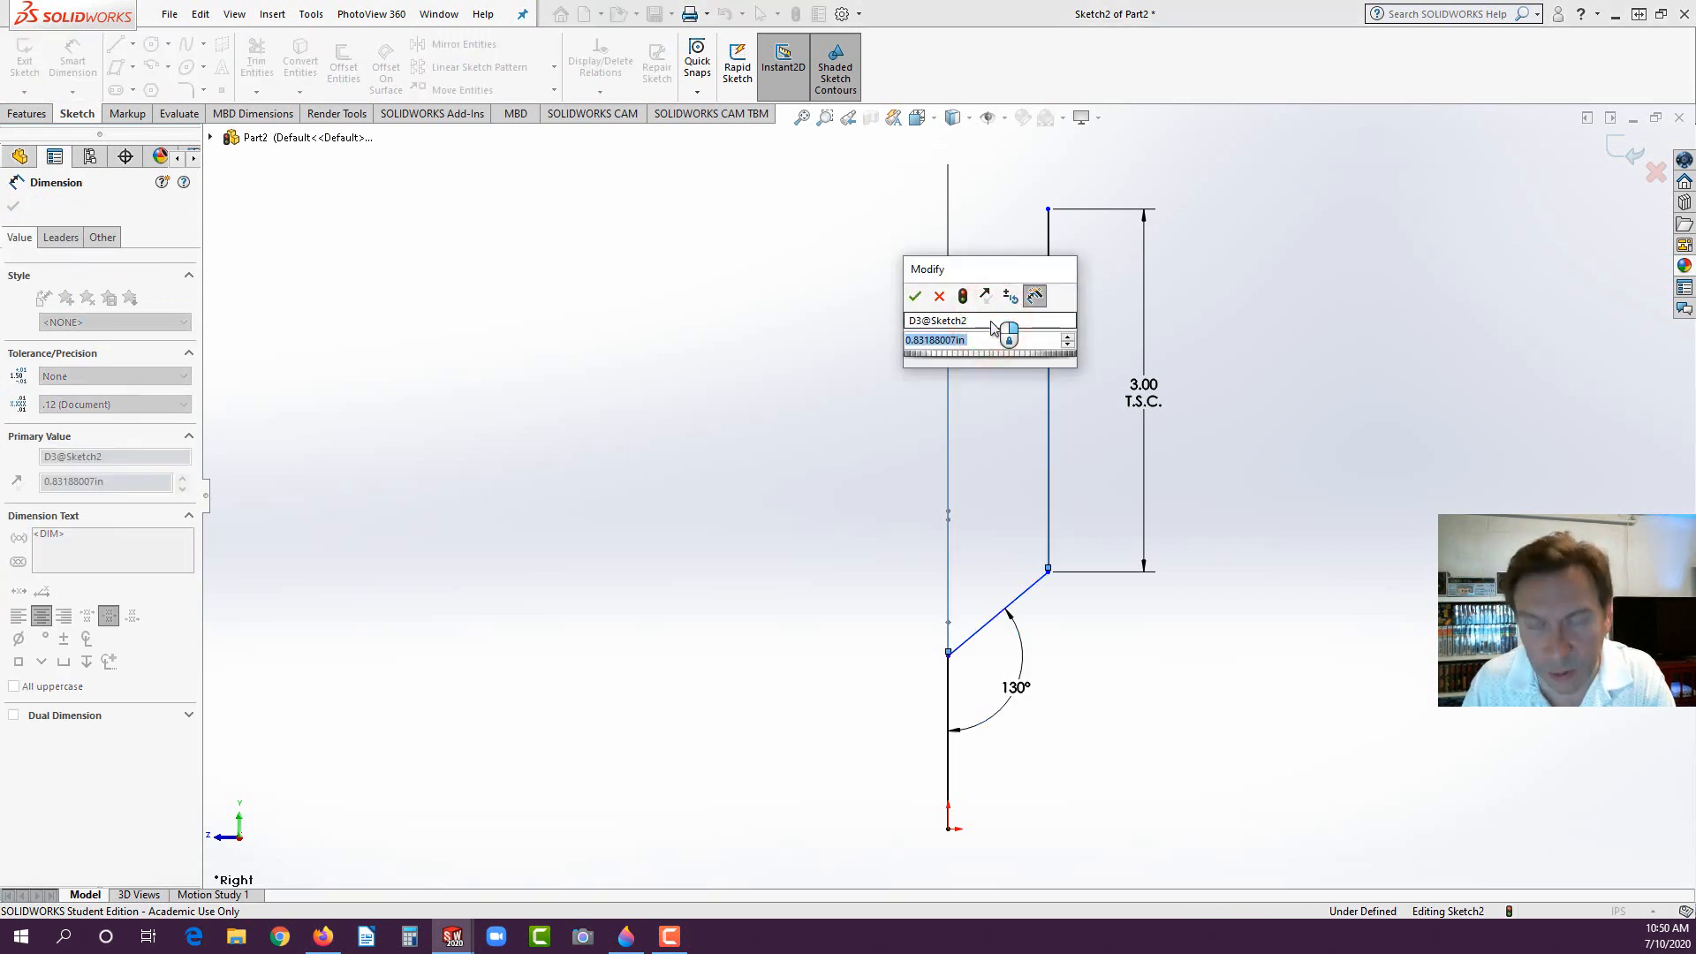
text(1)
key(Return)
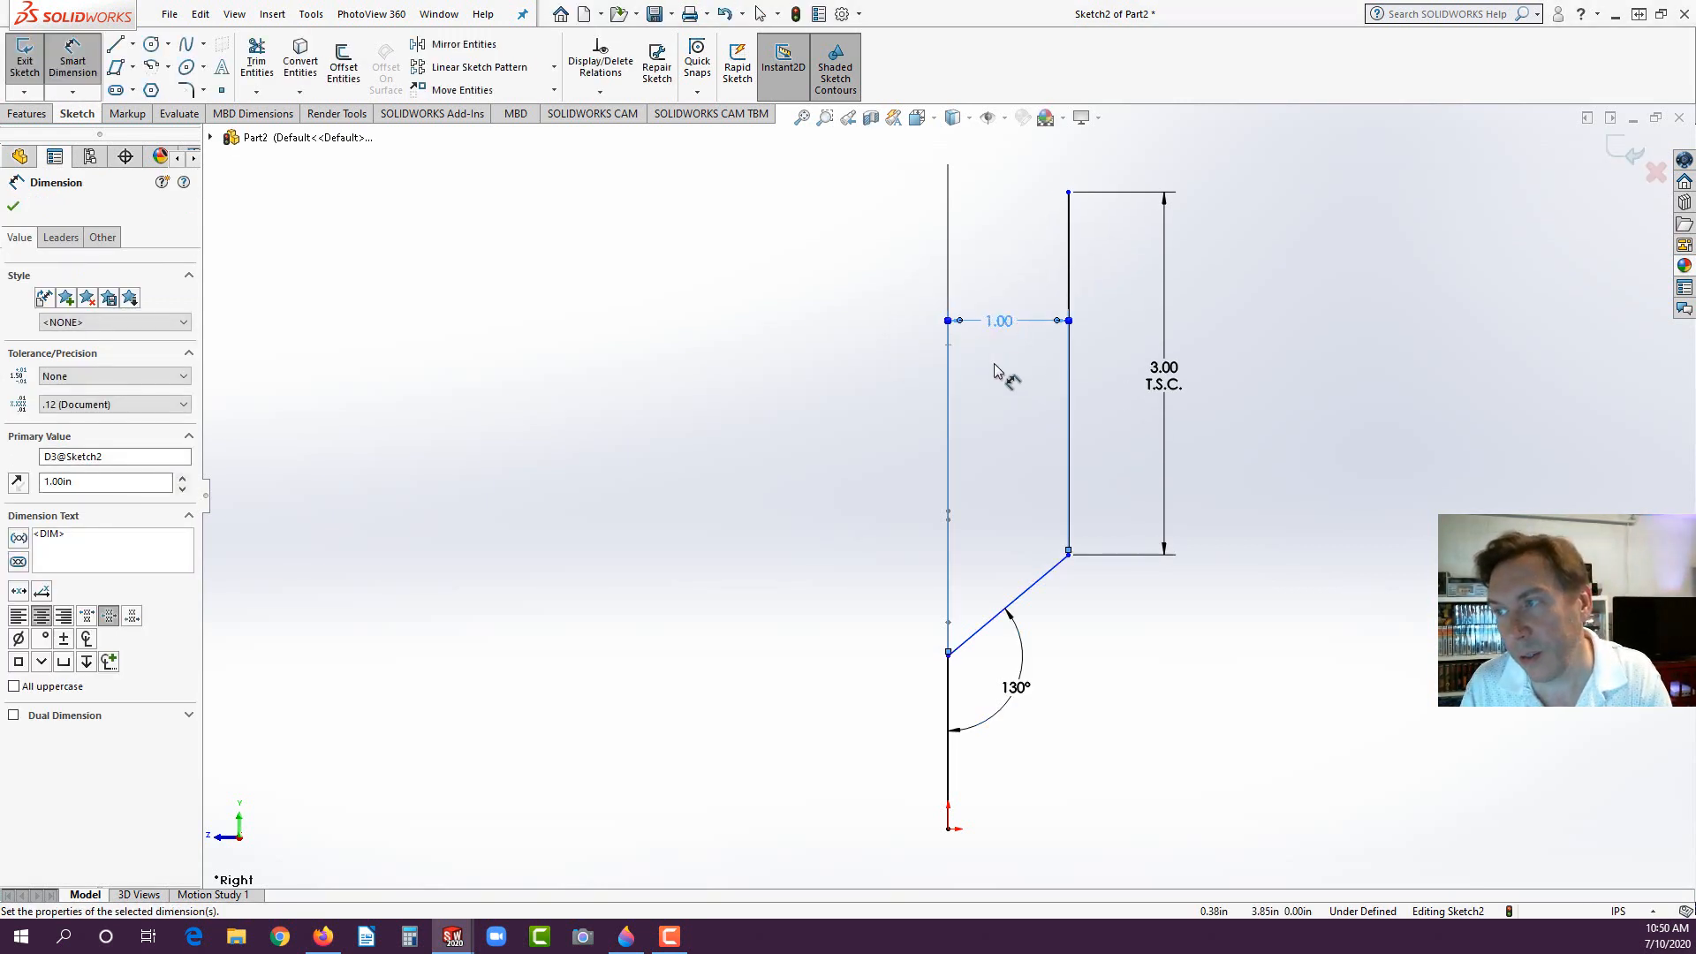
drag(999, 322, 1017, 159)
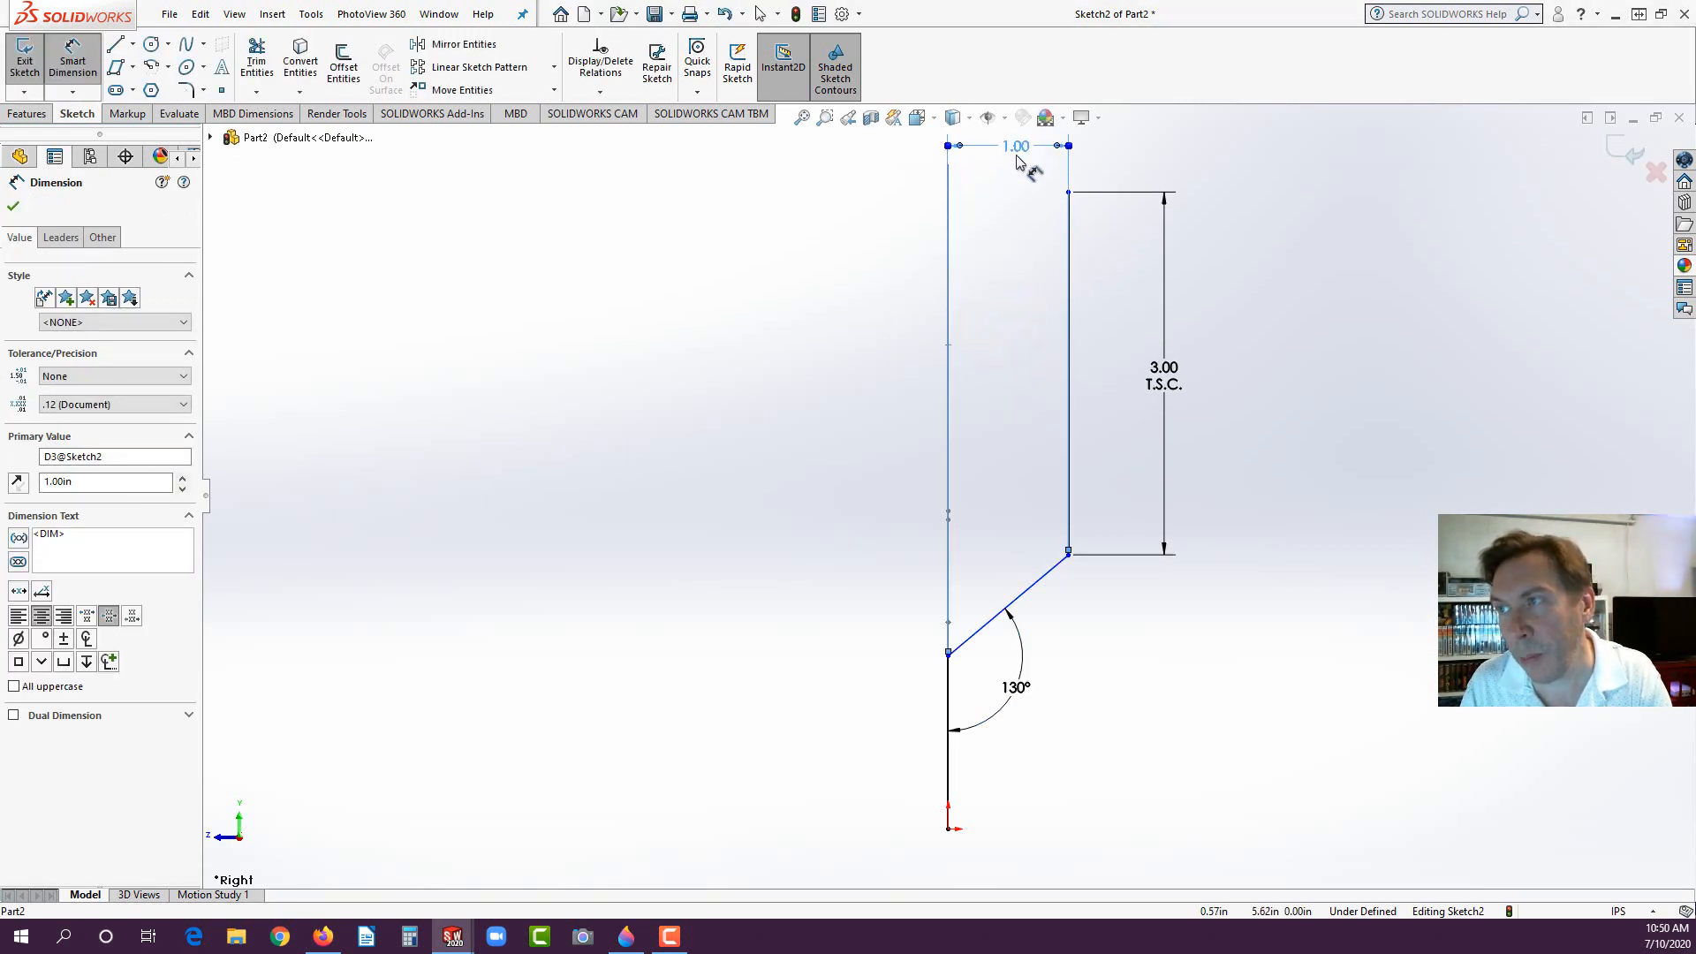
Step: Dimension the vertical distance from the diagonal line's lower endpoint to the loop's centre point as 2 in
click(863, 355)
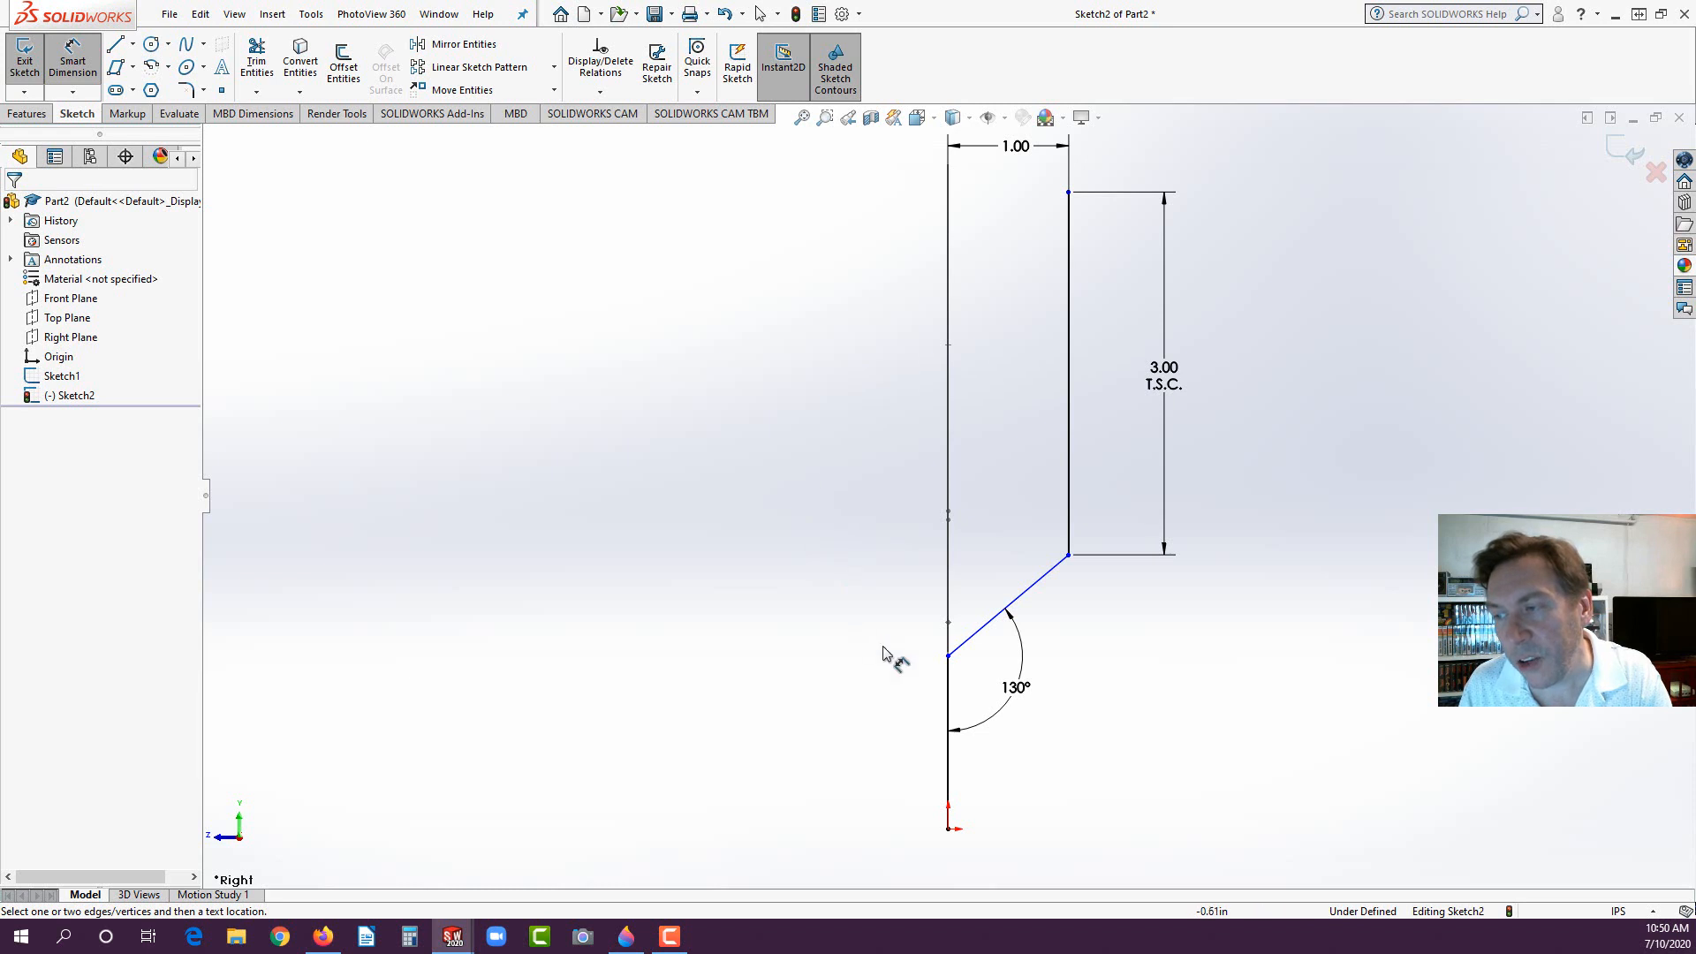
click(948, 657)
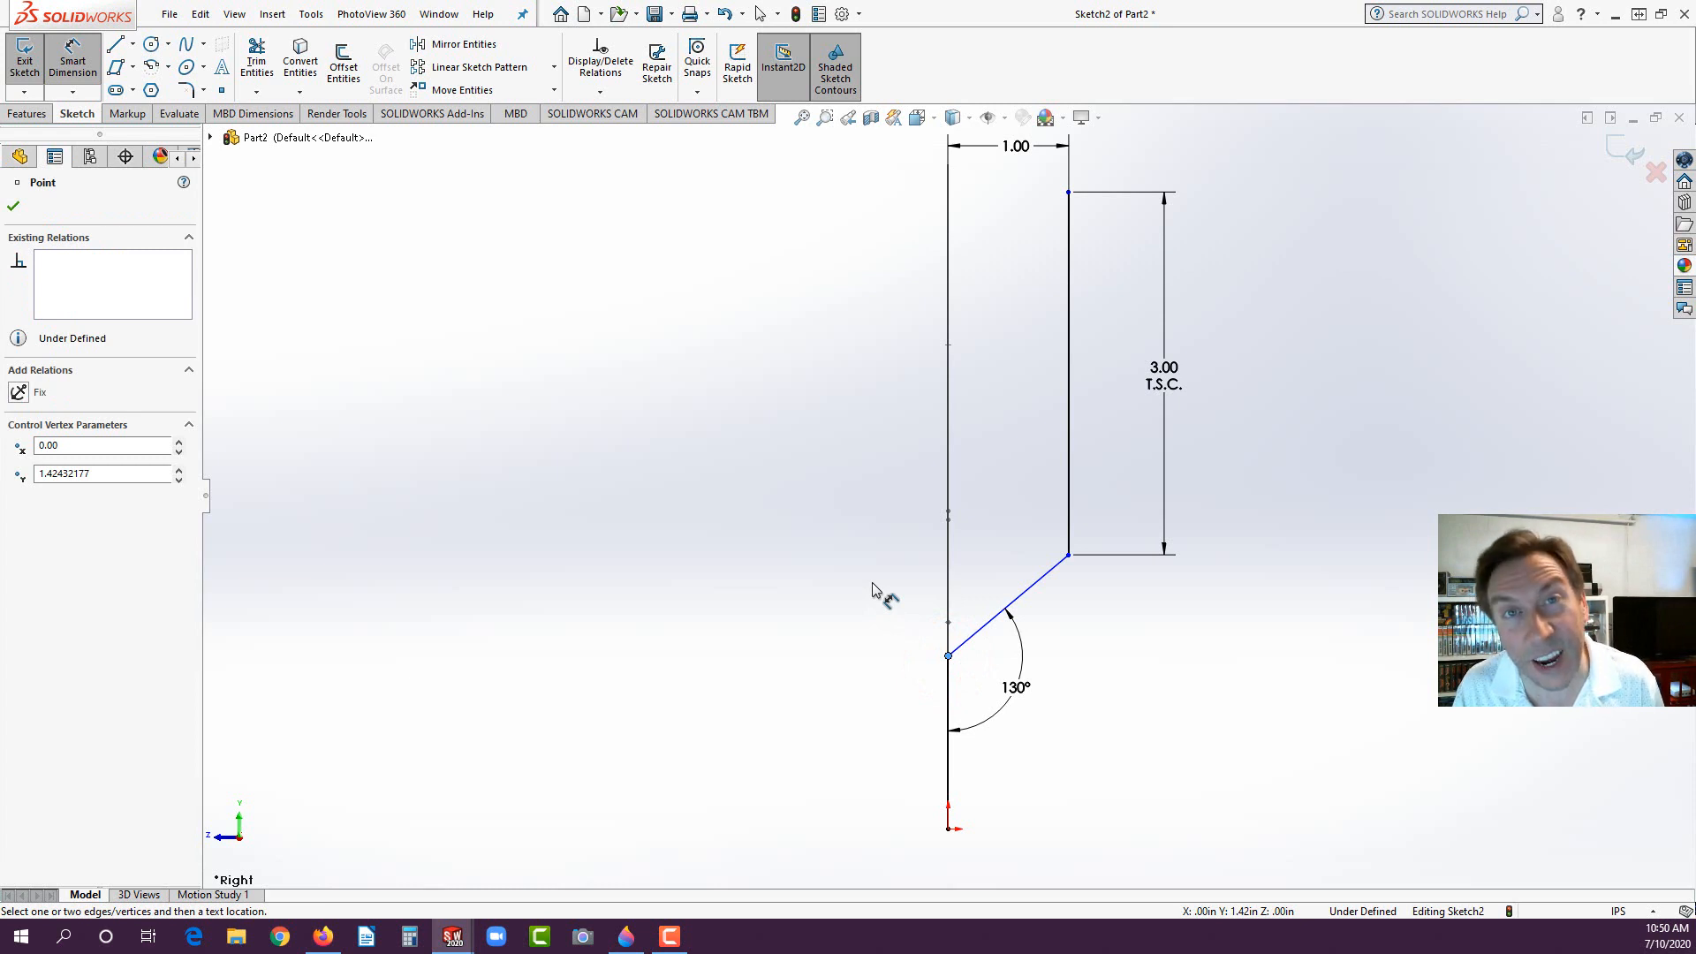
key(Right)
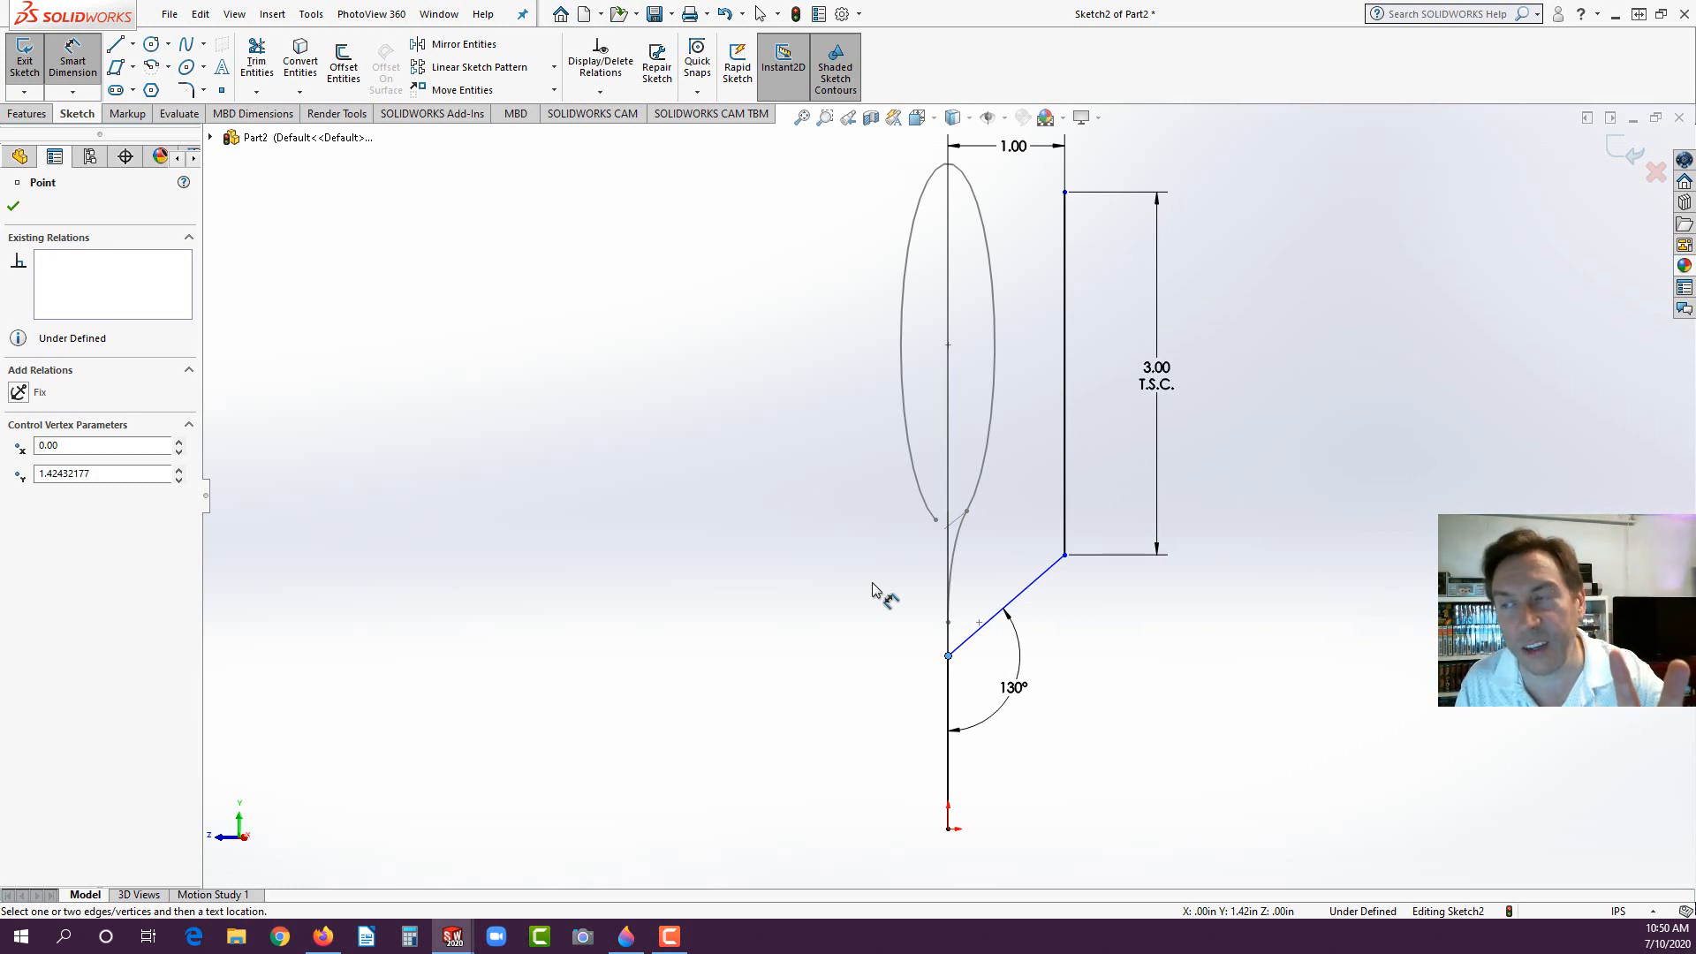
click(947, 344)
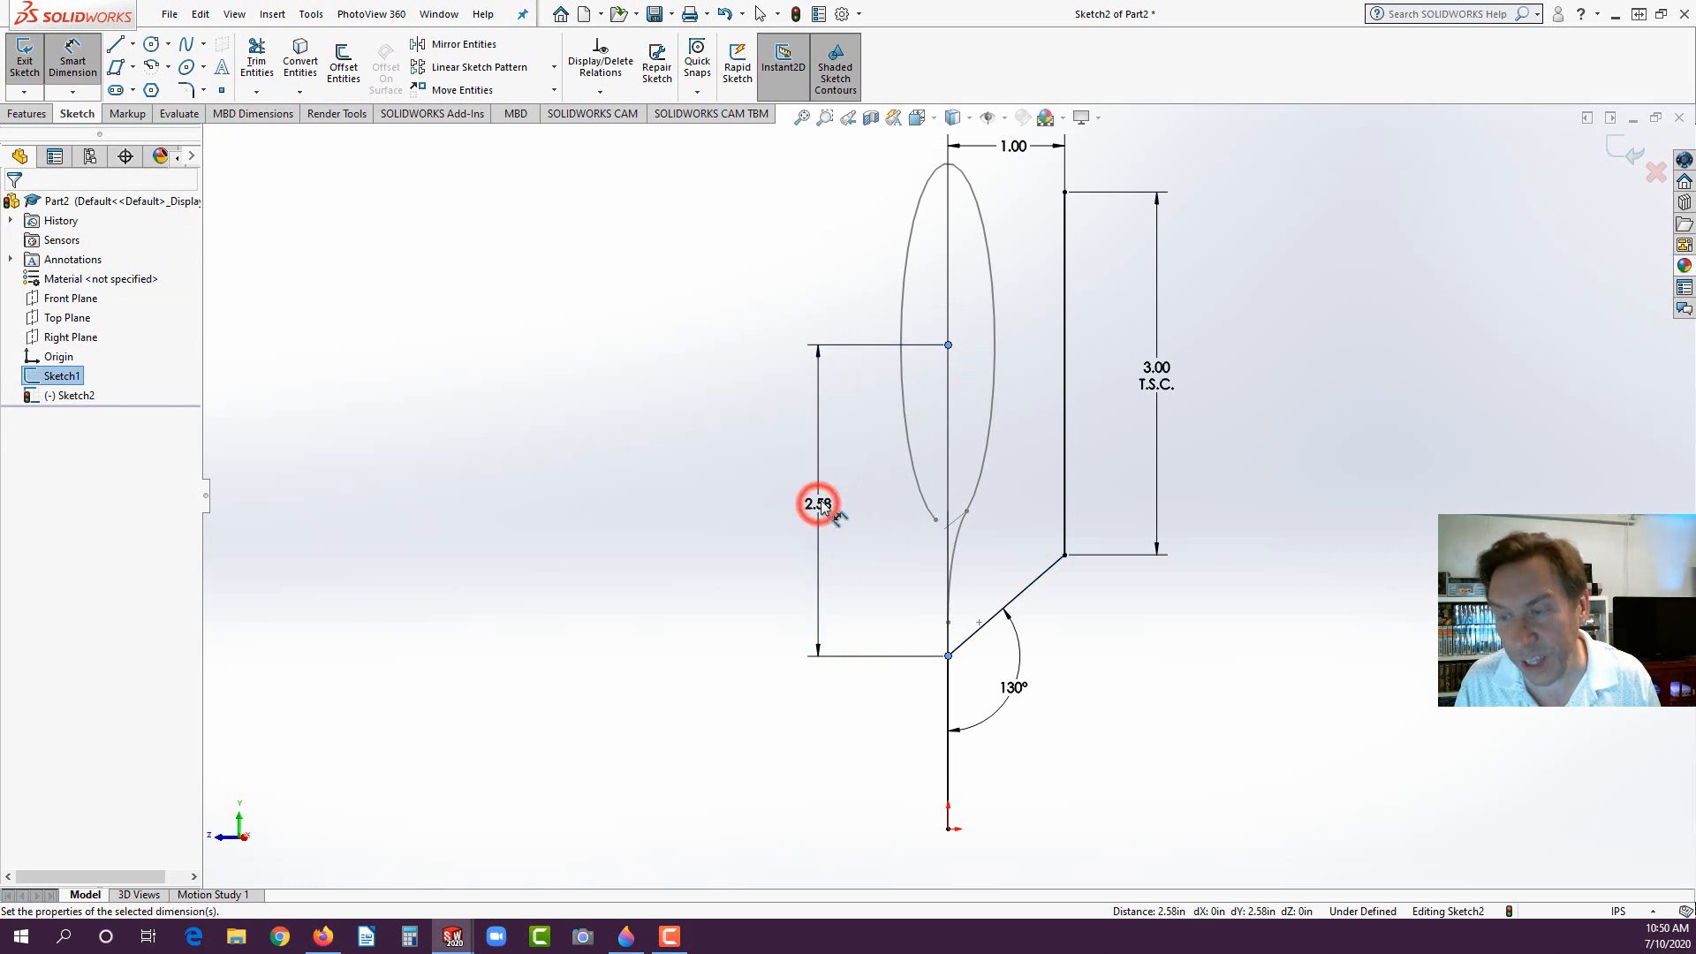
click(816, 502)
text(2)
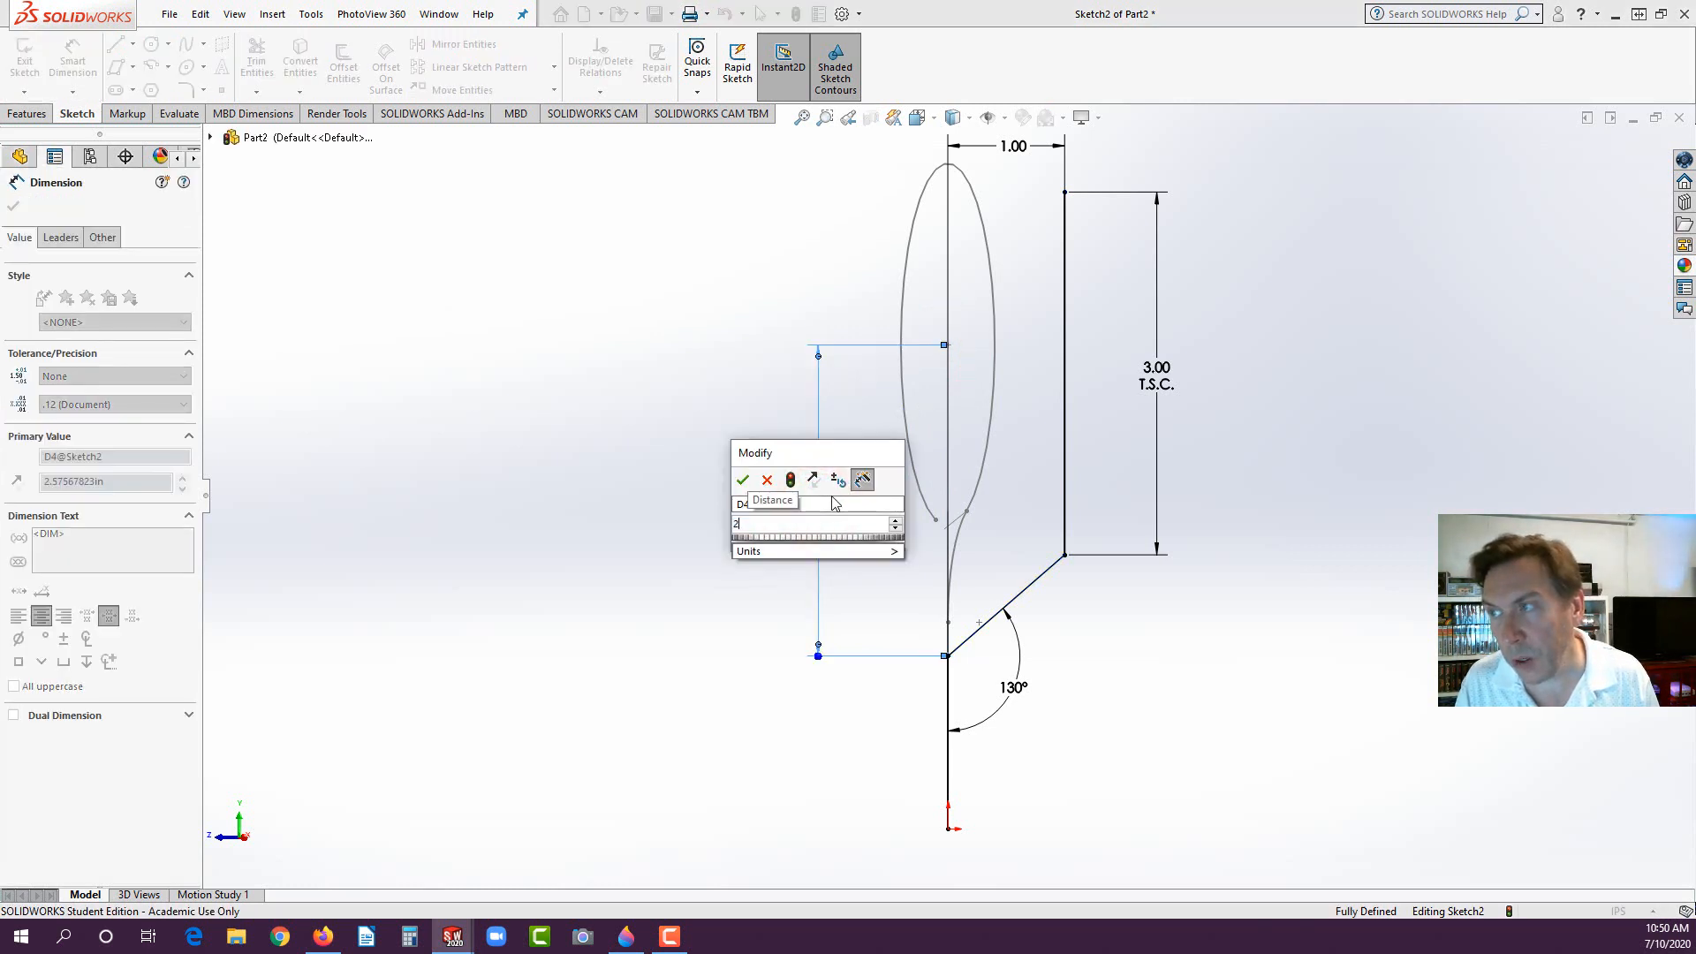
key(Return)
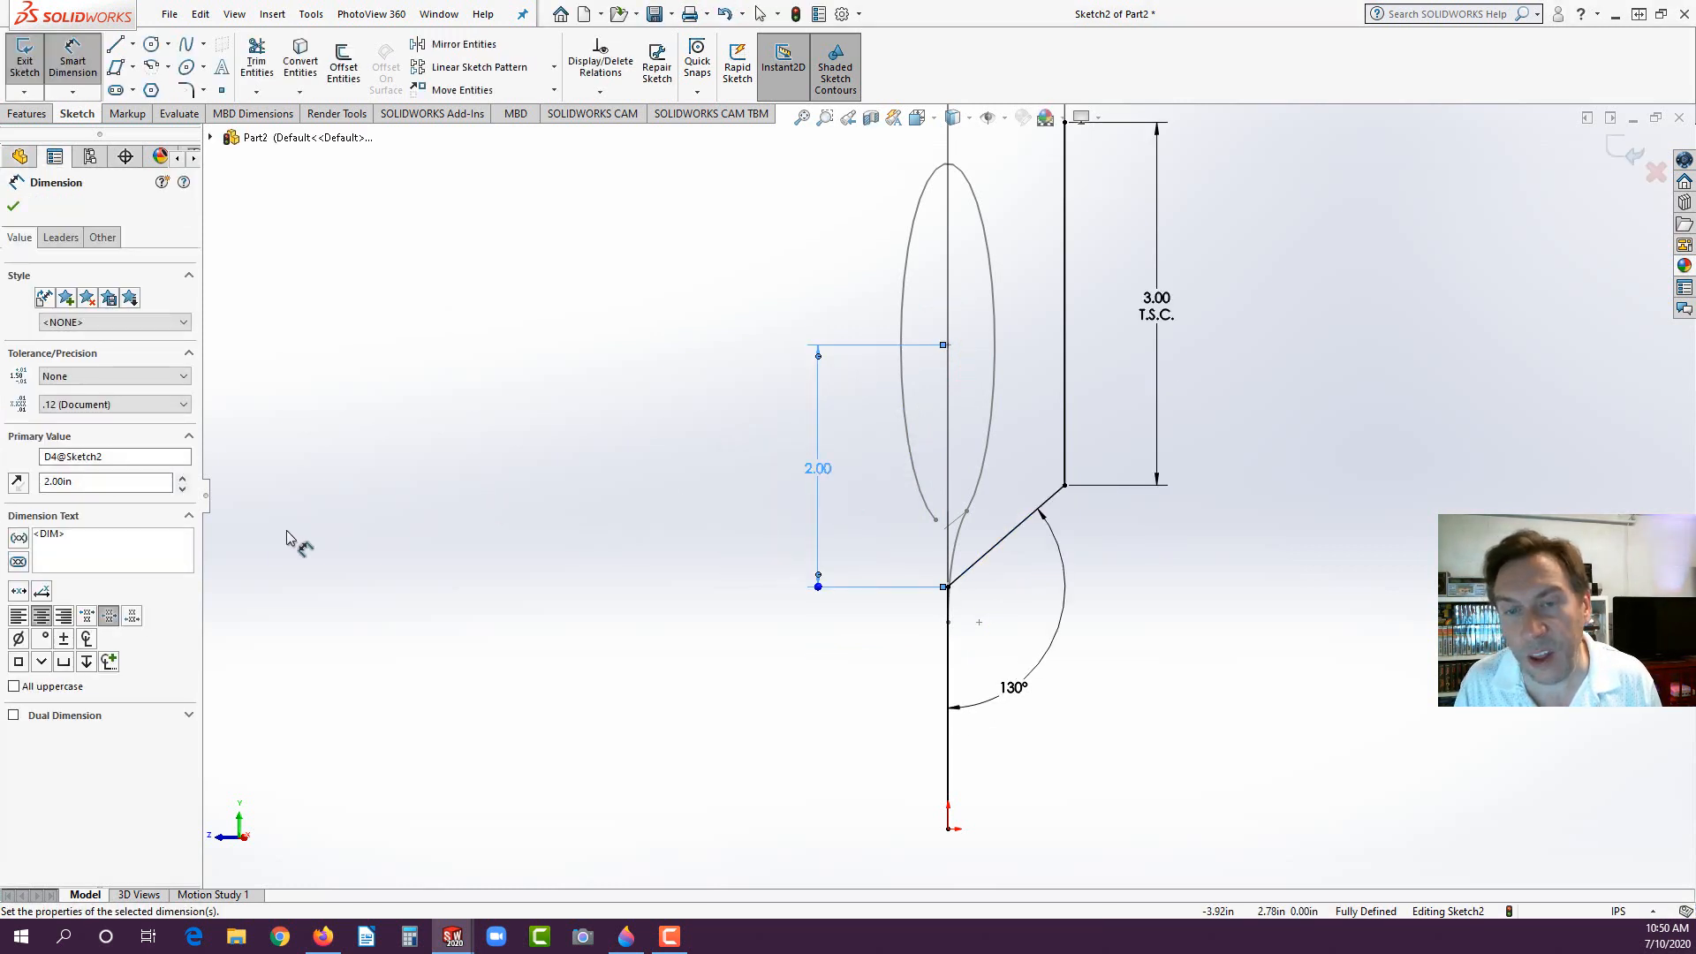
Step: Add the text "T.S.C." on a second line beneath the value of the 2 in dimension
click(72, 536)
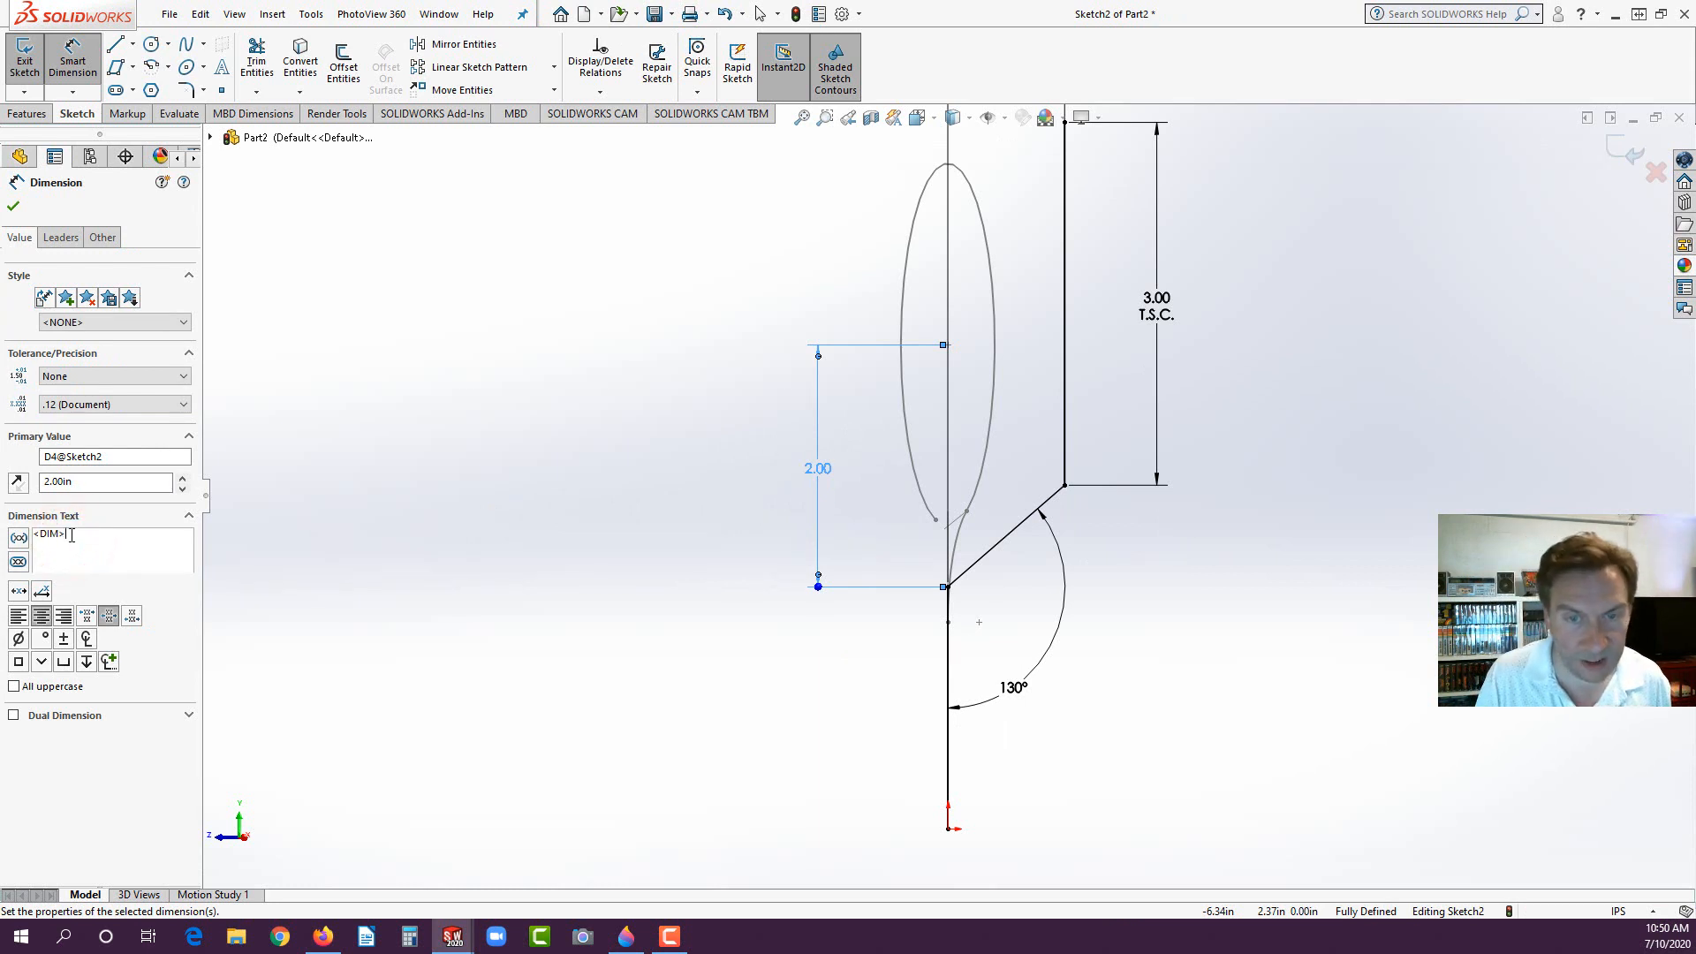
key(Return)
text(T.S)
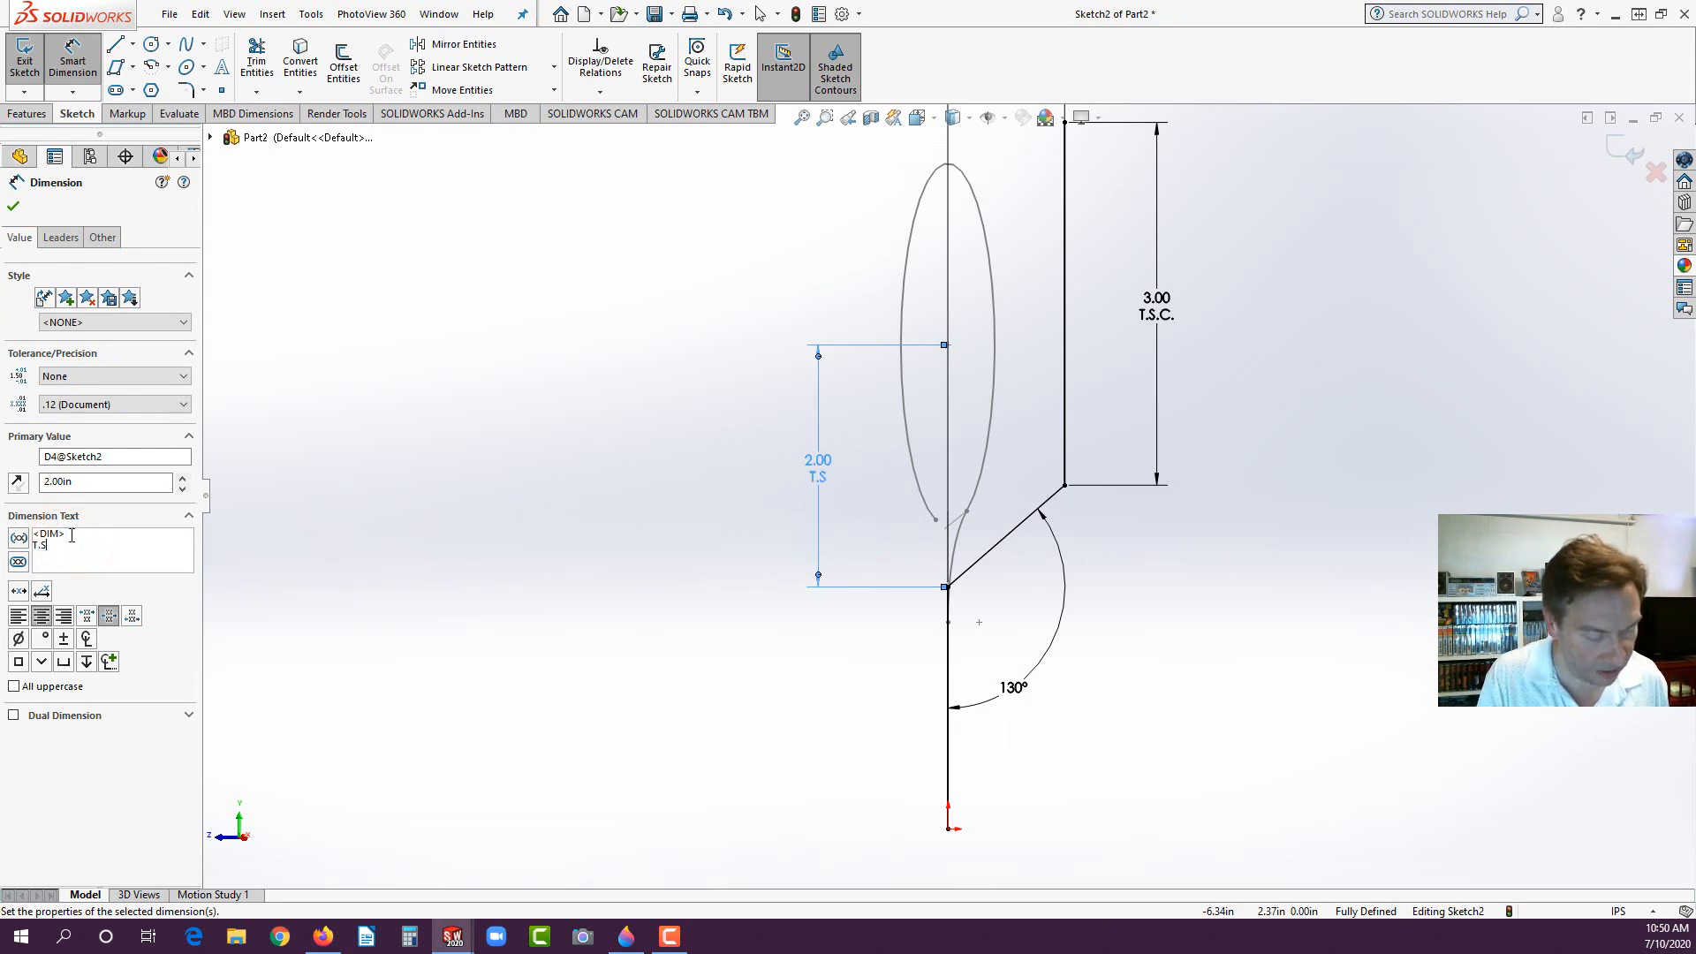
text(.C.)
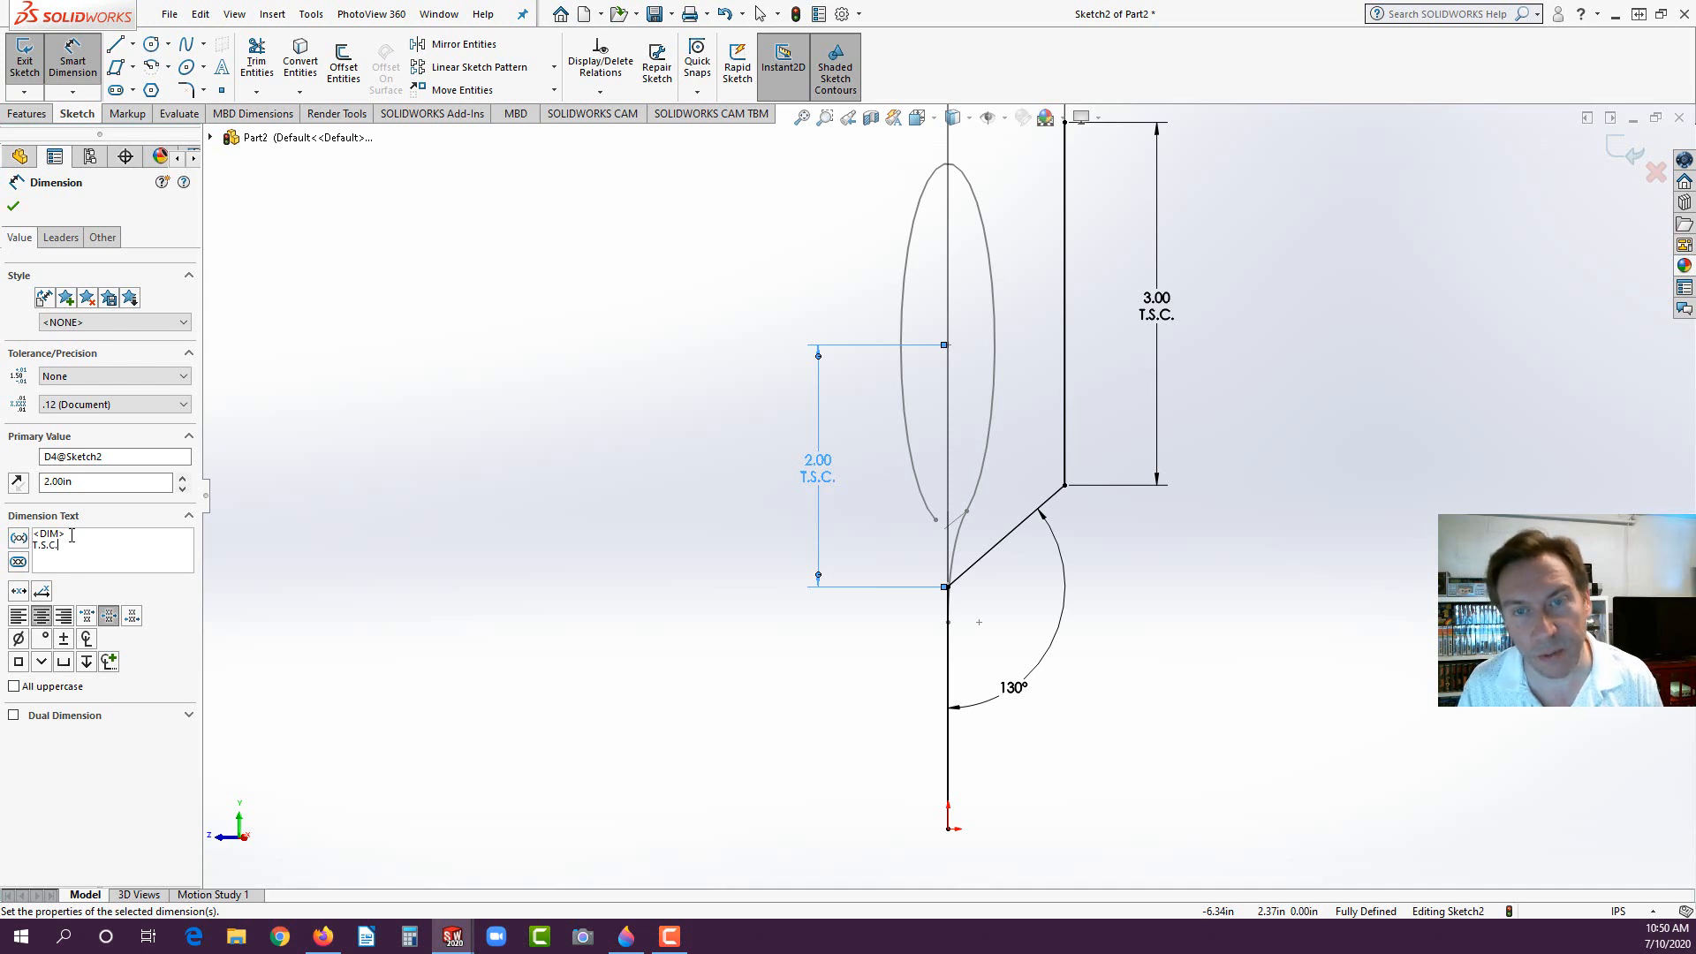
click(13, 207)
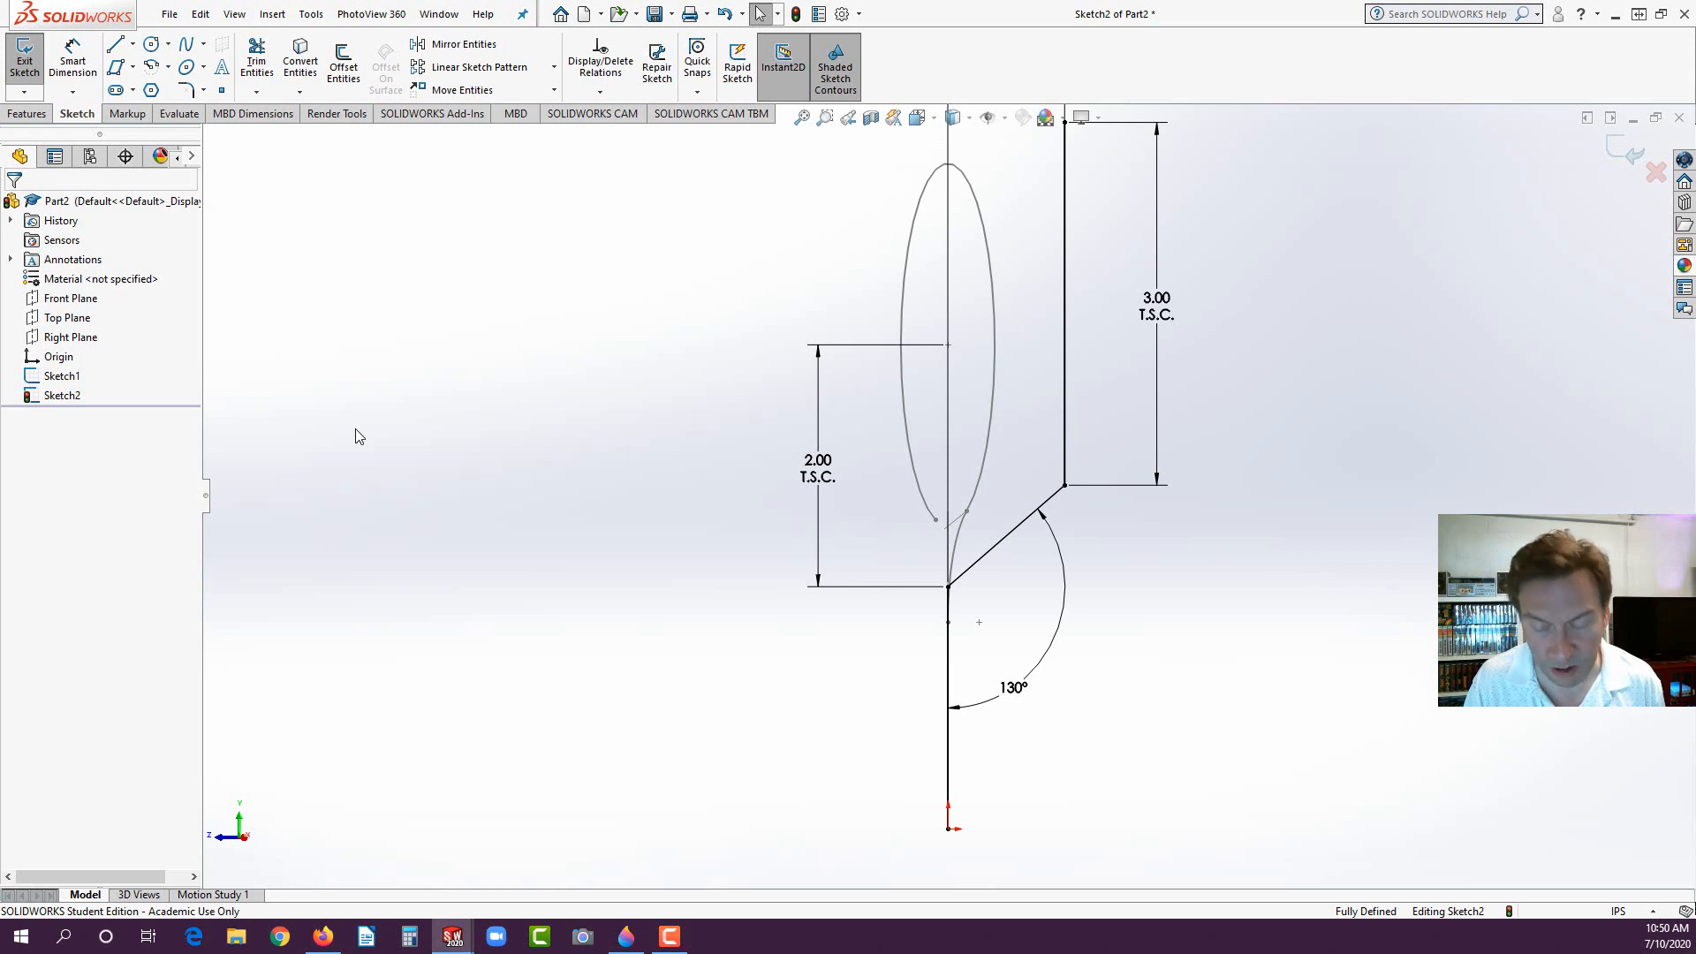
Step: Fillet both corners of the side profile, at each end of the diagonal line, with a 1 in radius
key(ctrl+4)
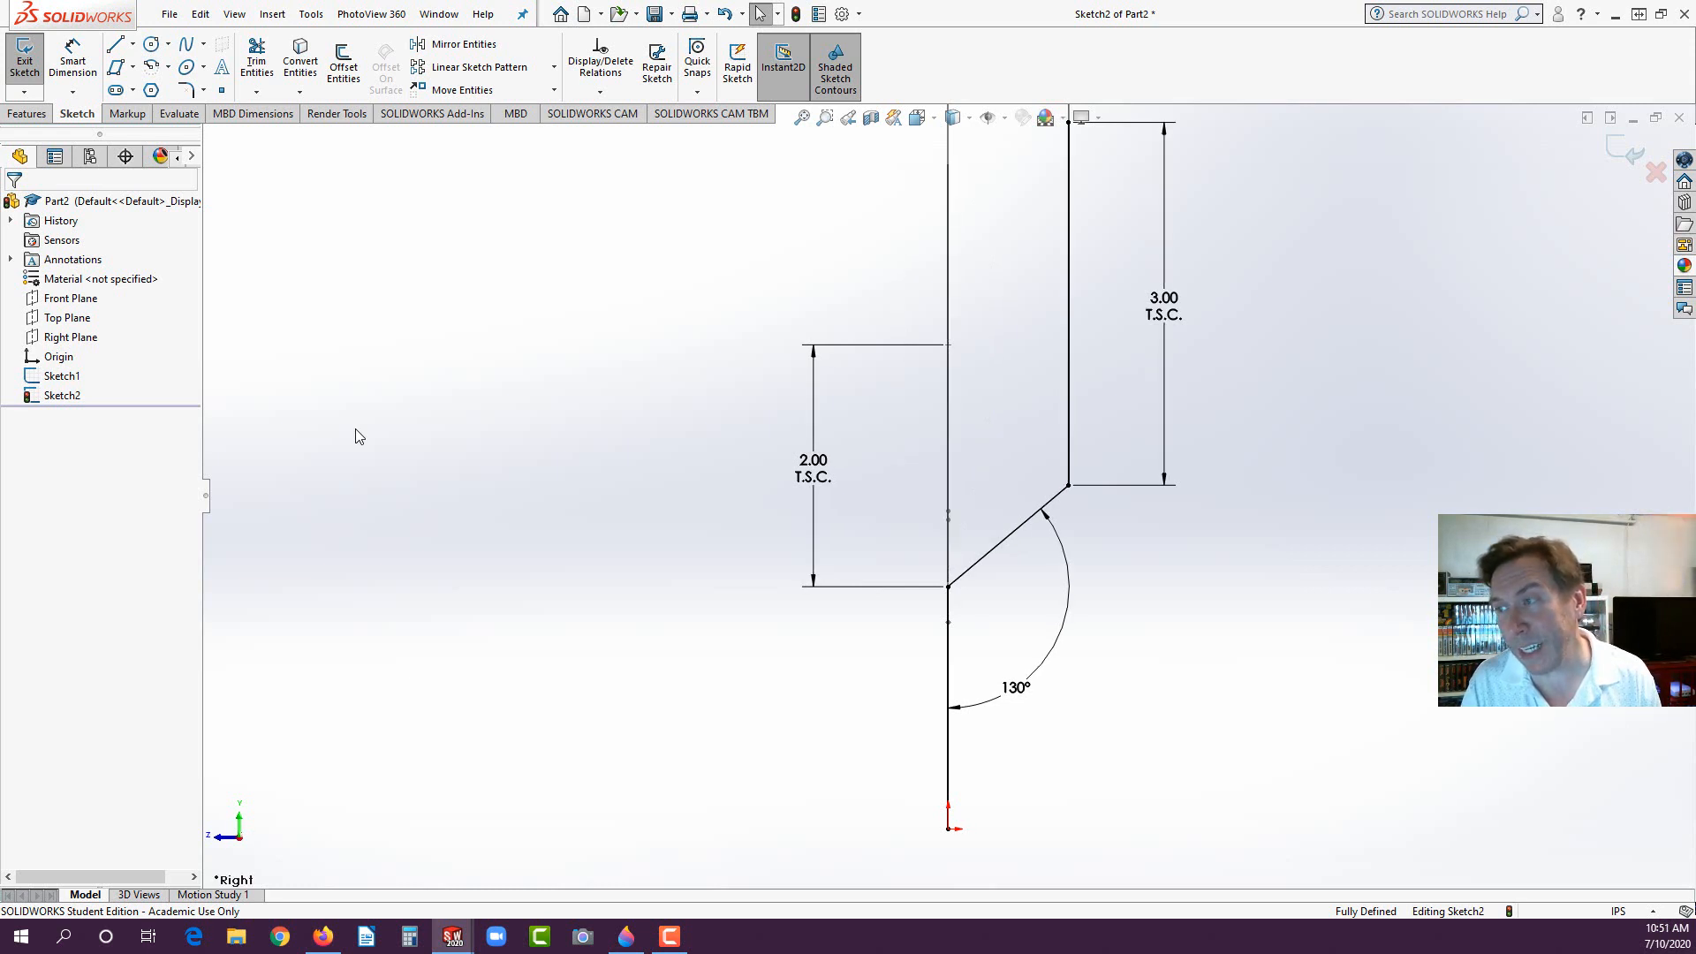
key(f)
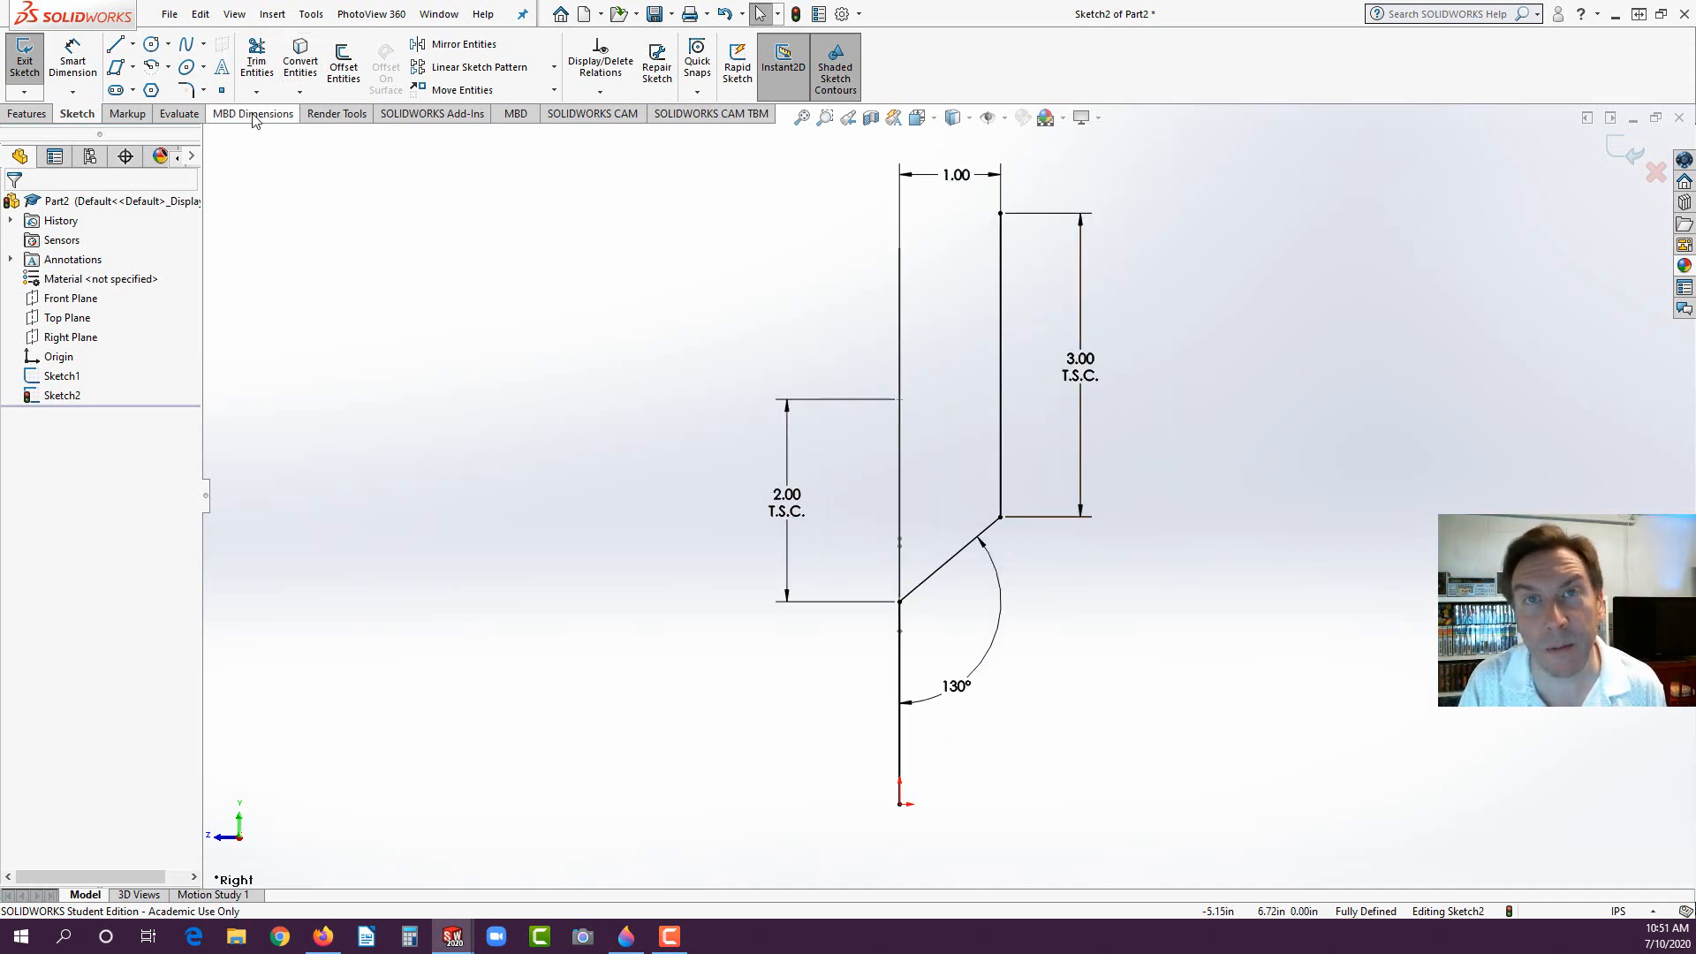
click(185, 90)
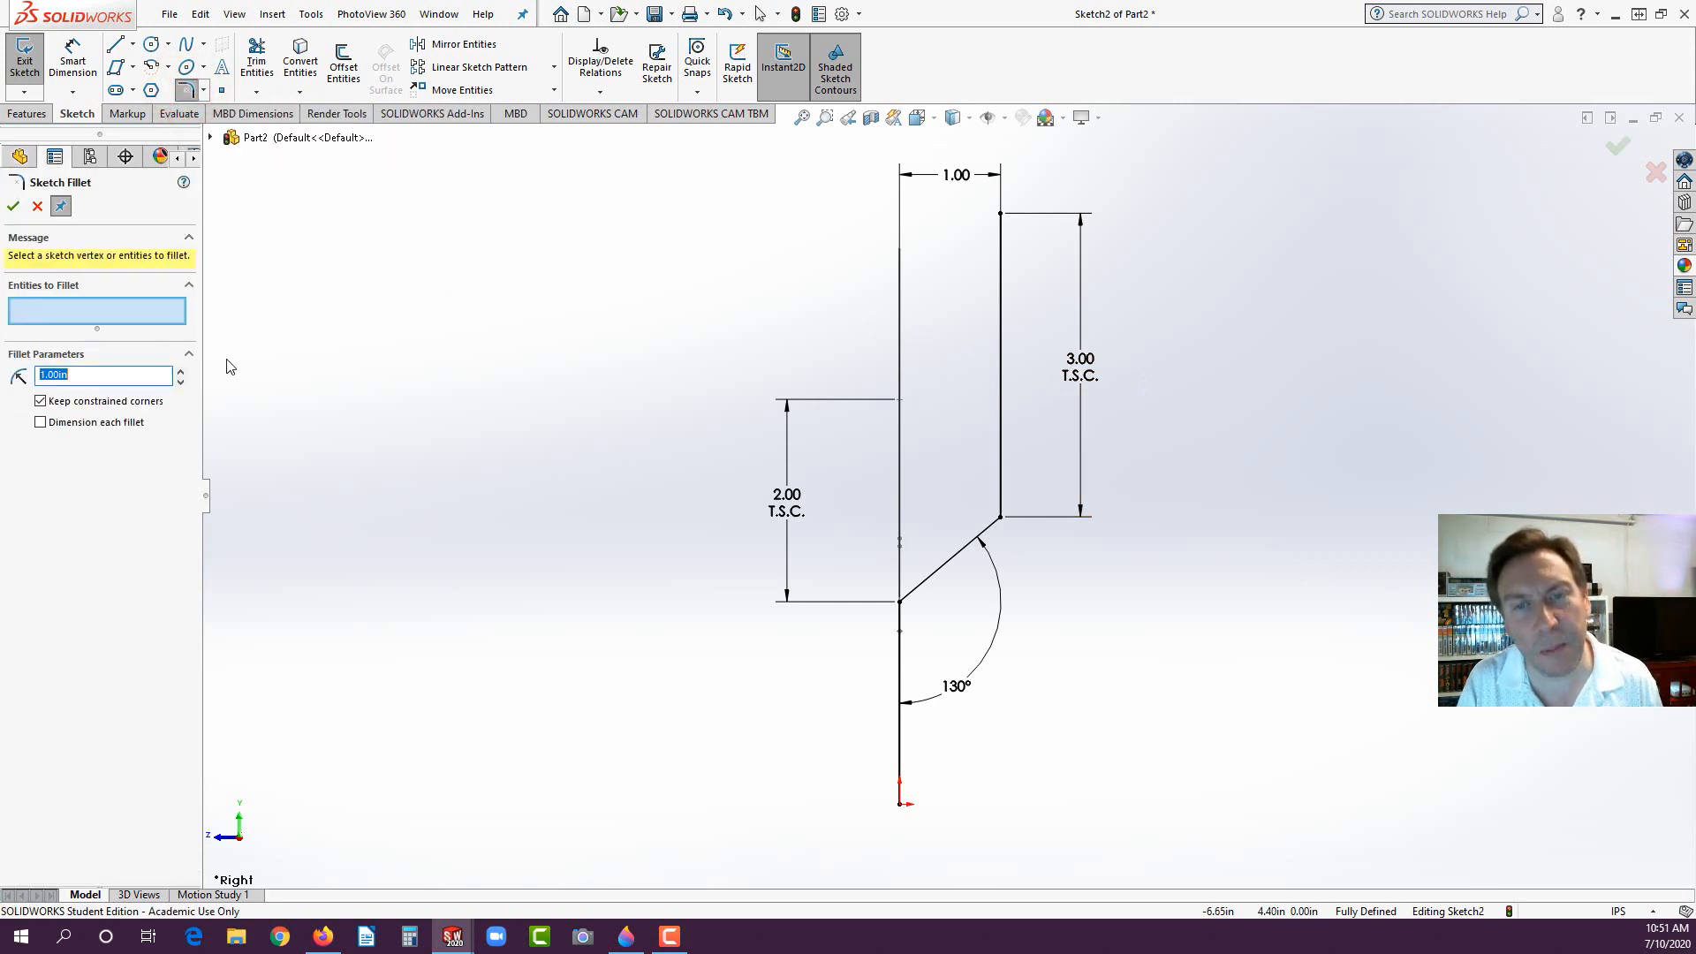
click(900, 603)
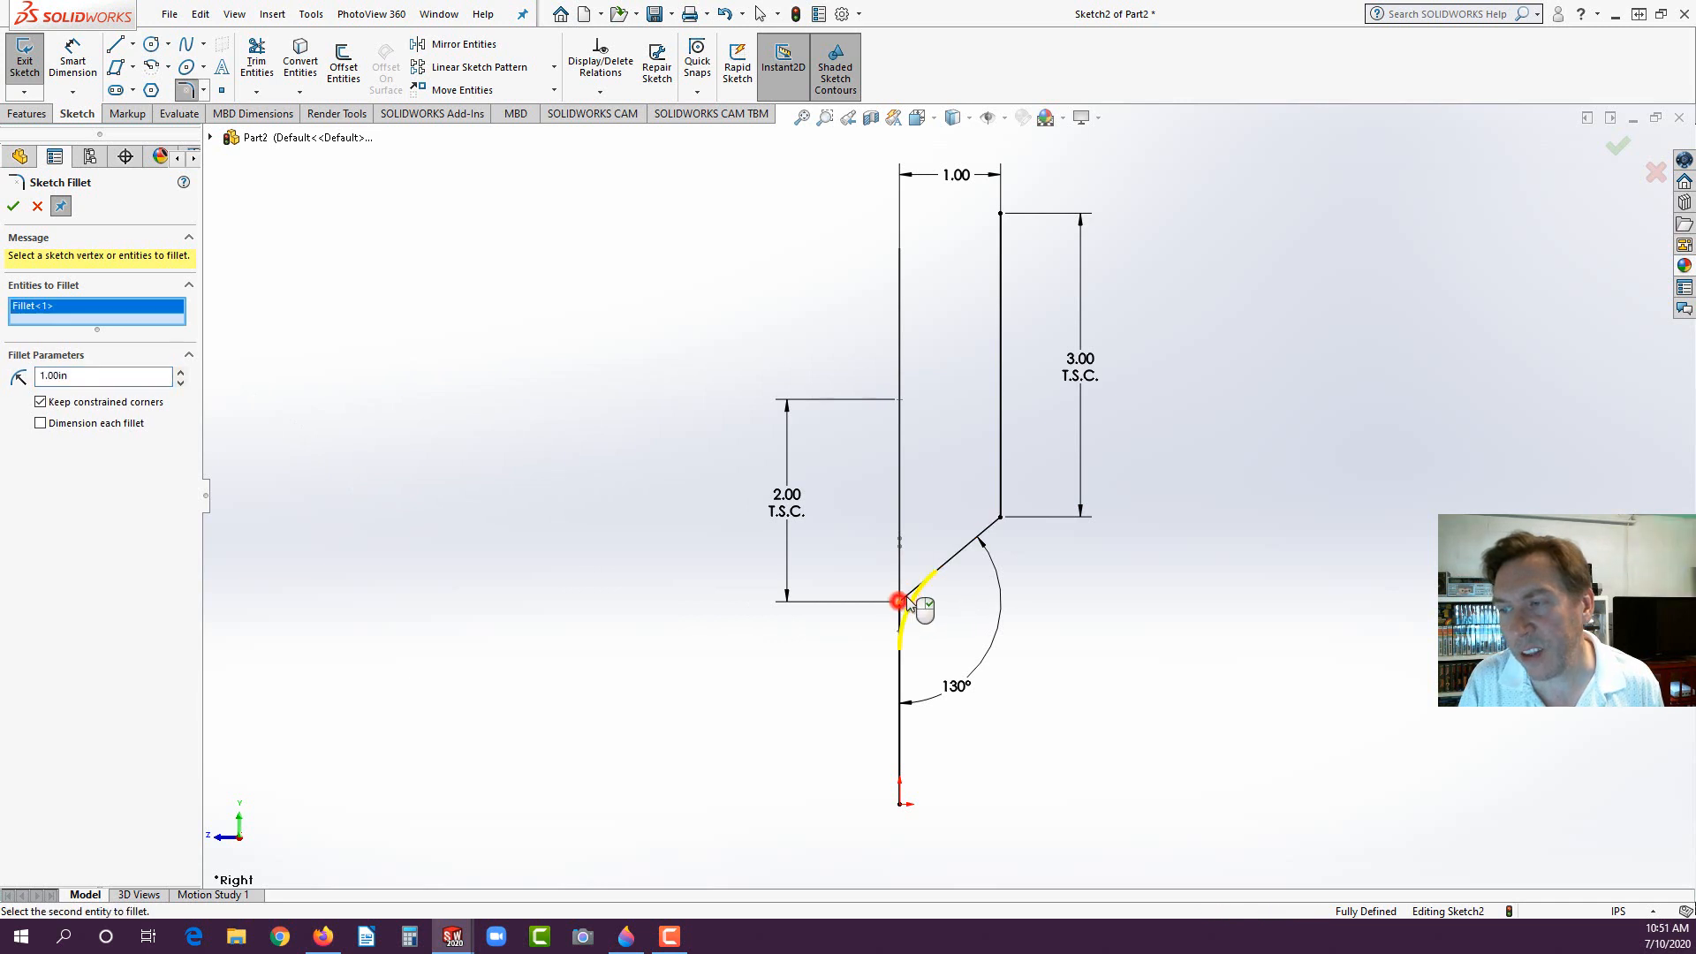
click(1001, 519)
key(Return)
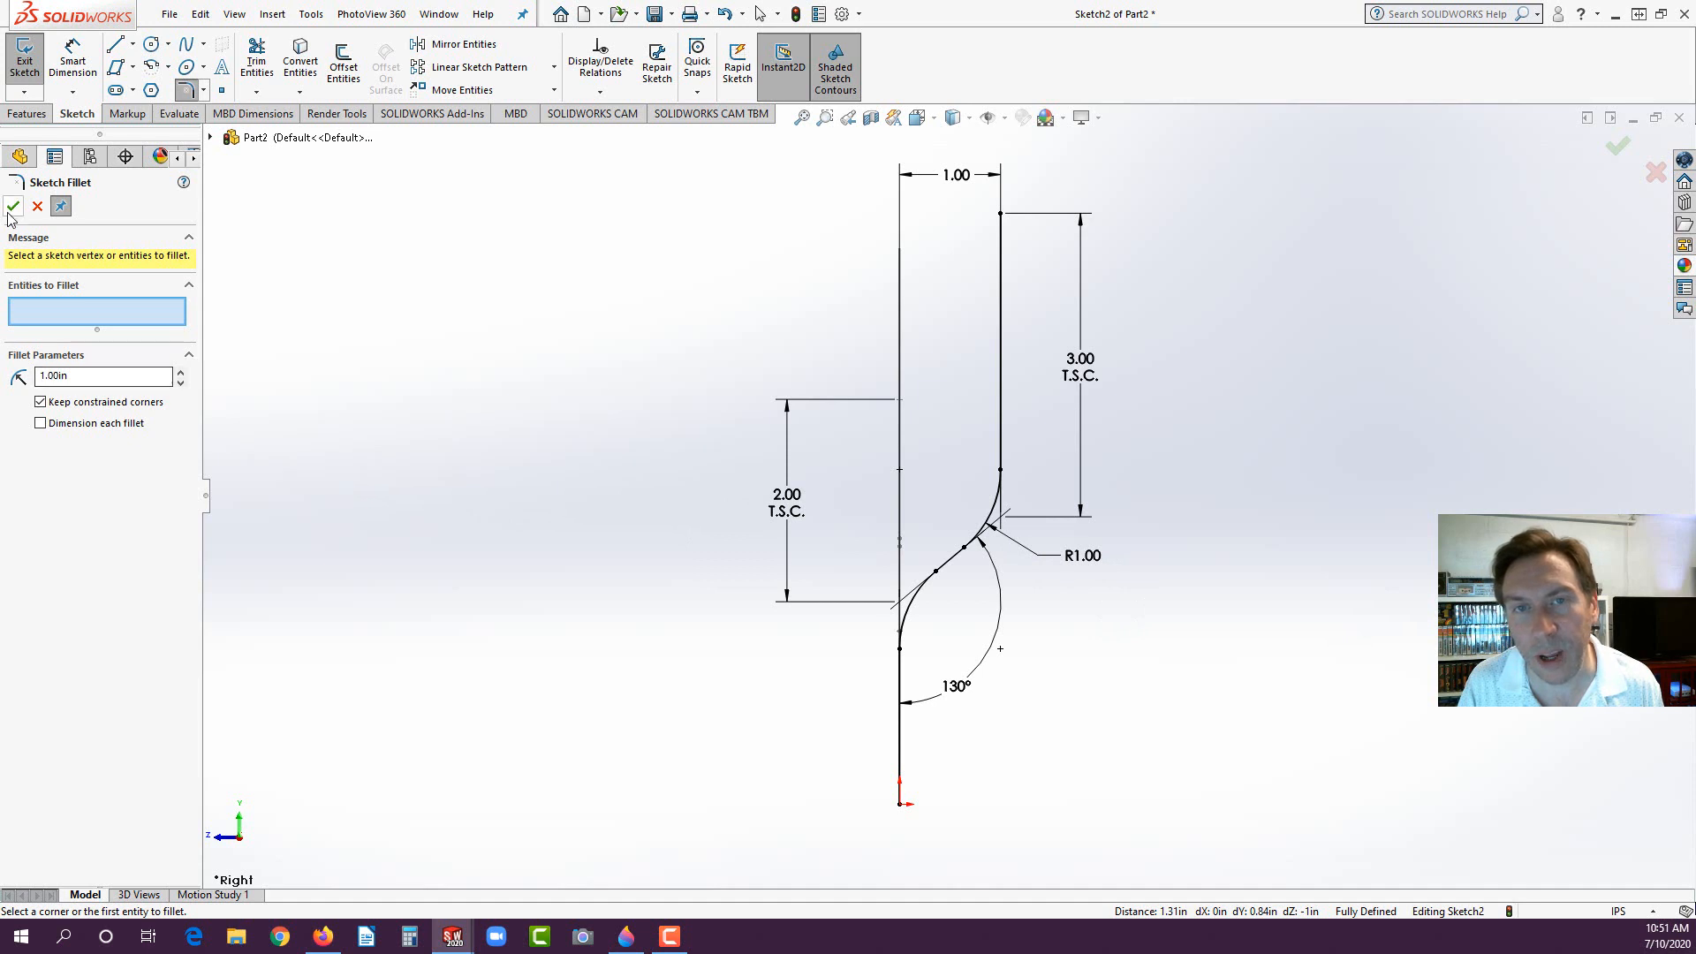
key(Escape)
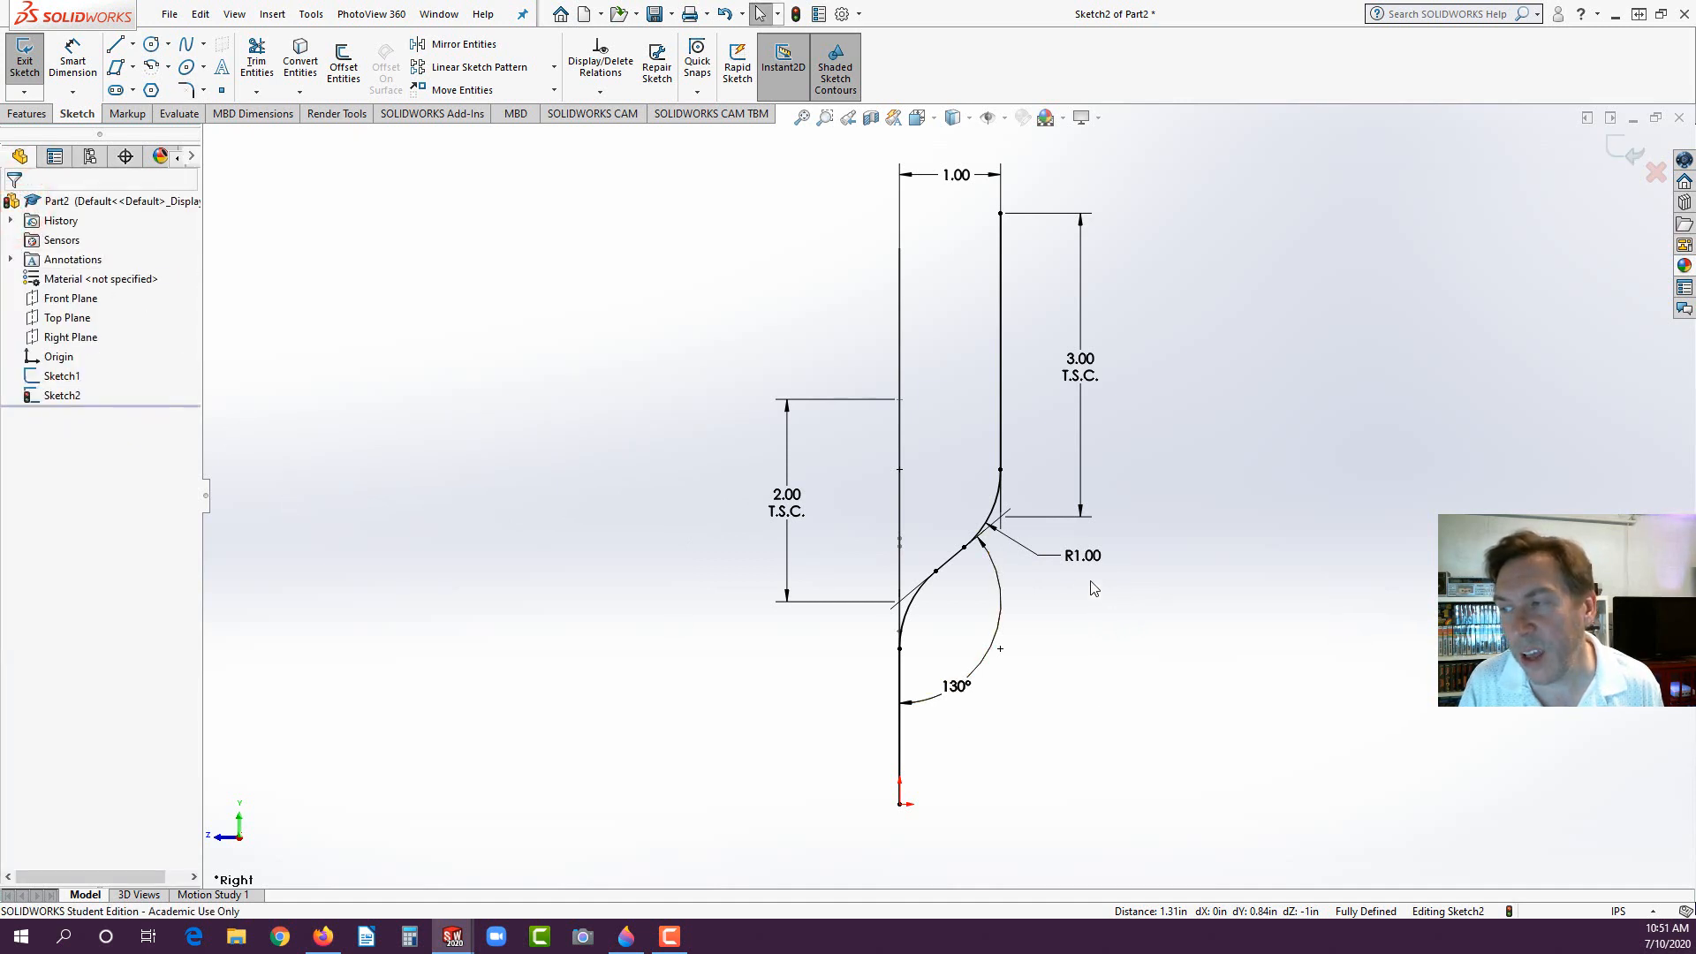
Step: Add the text "2 PLCS." on a second line beneath the fillet radius dimension
click(1046, 557)
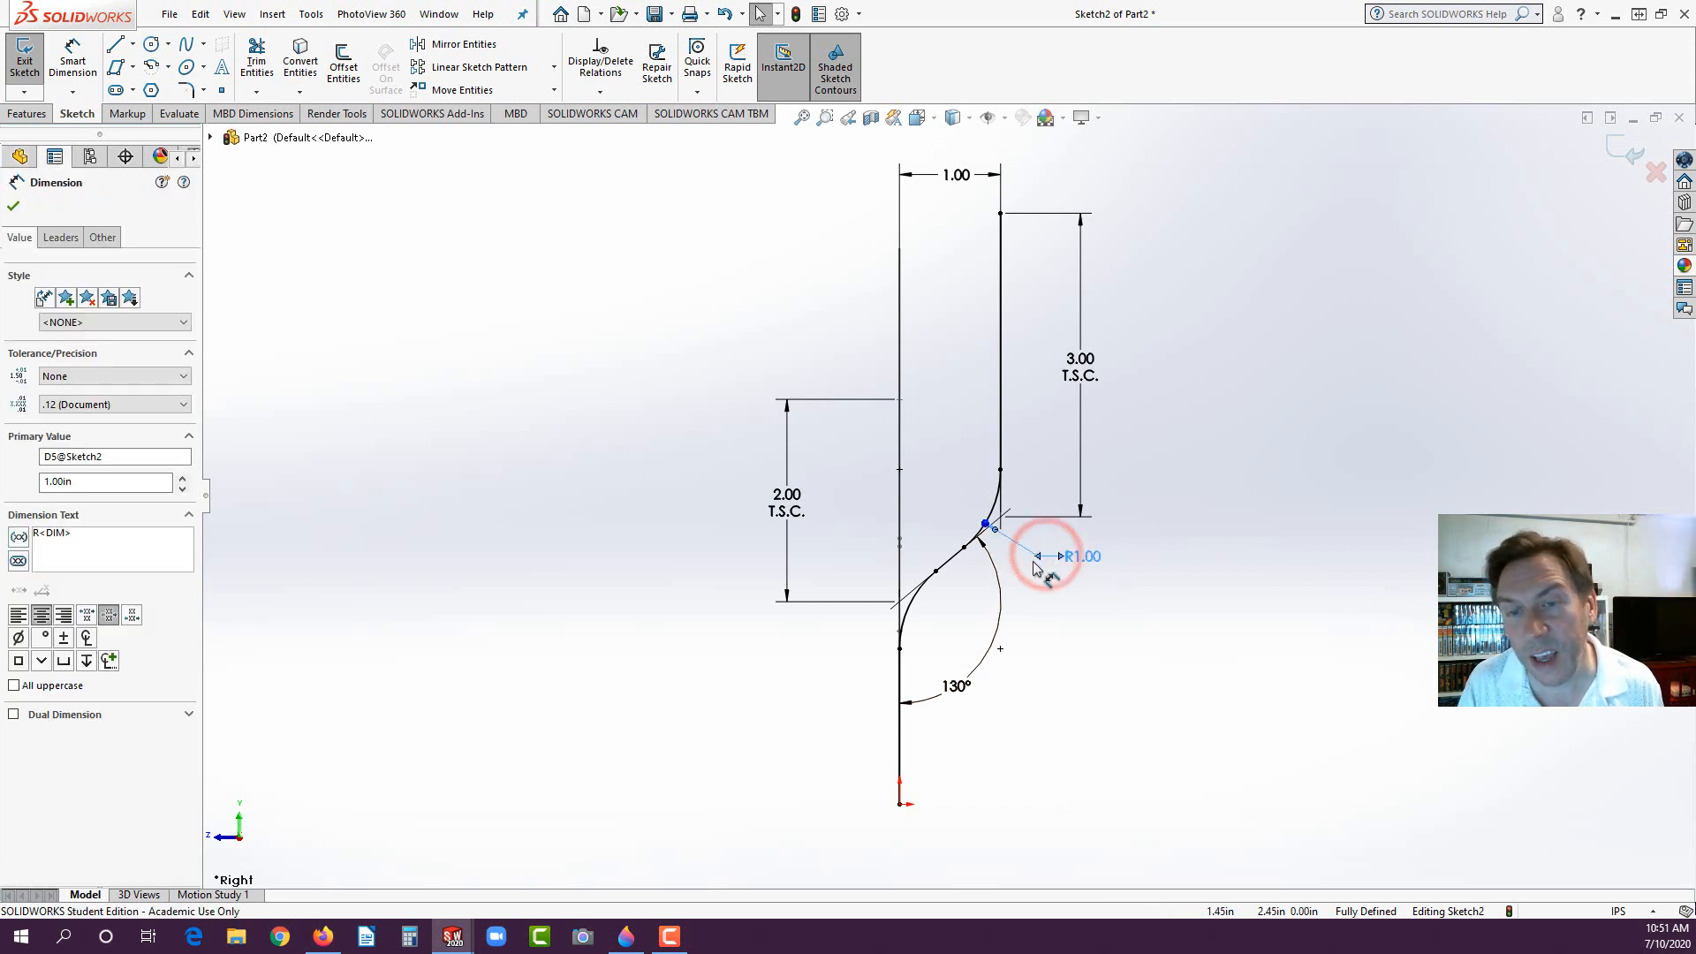
click(78, 536)
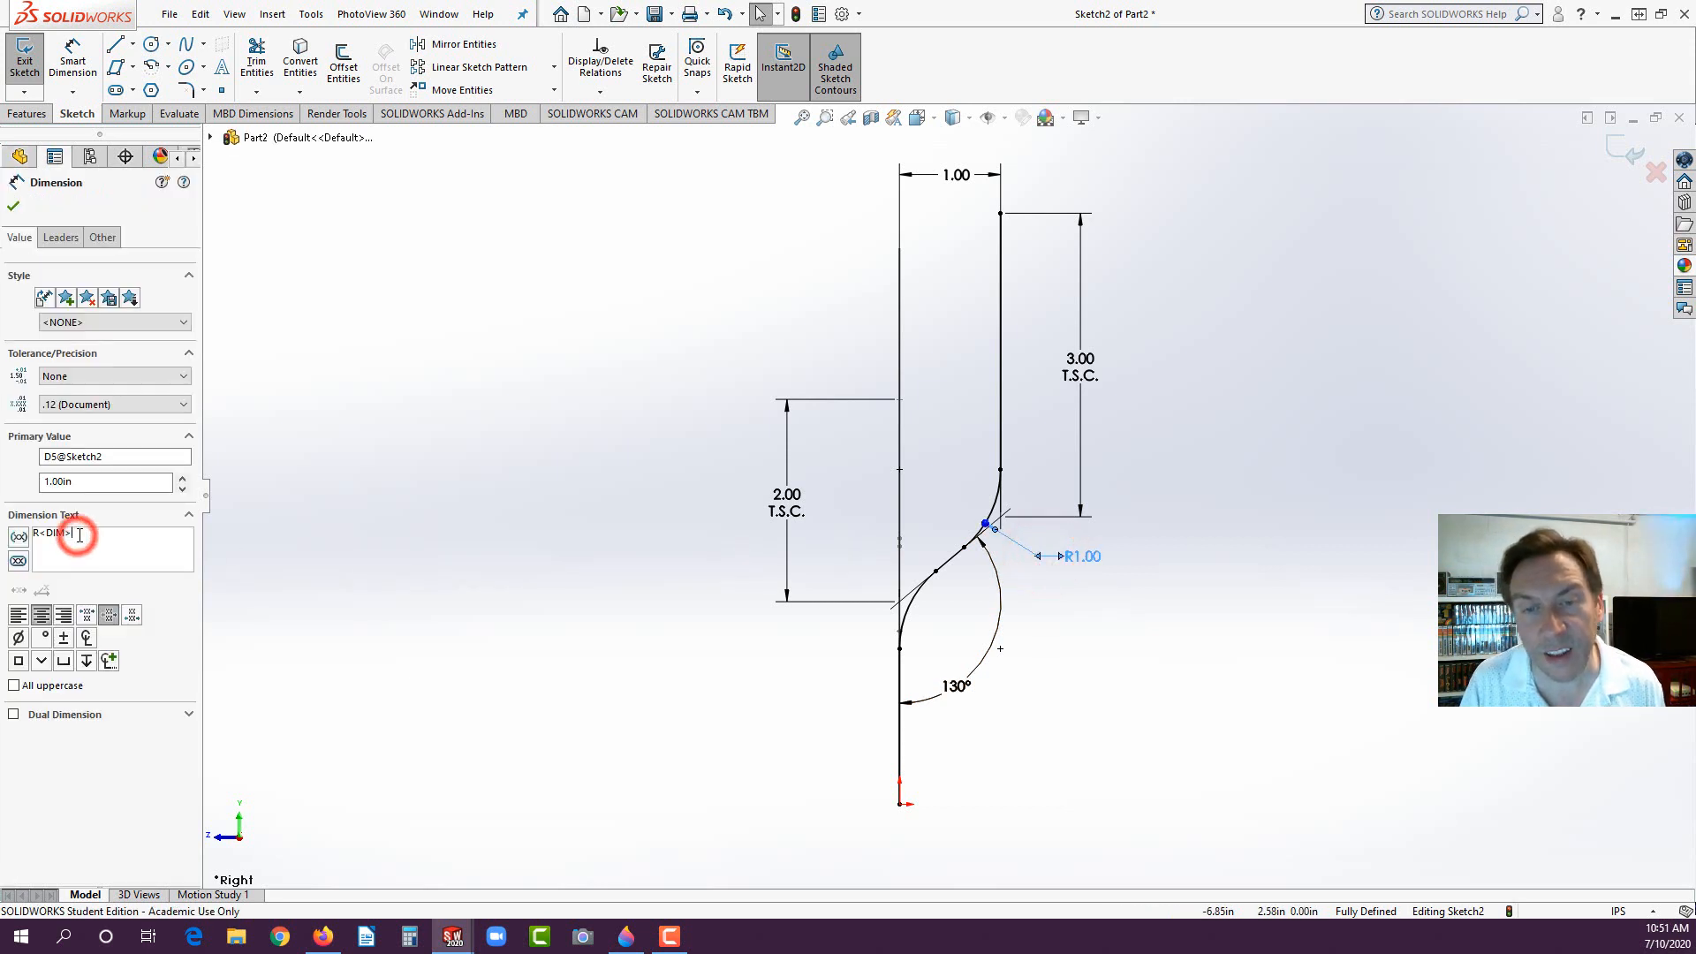
key(Return)
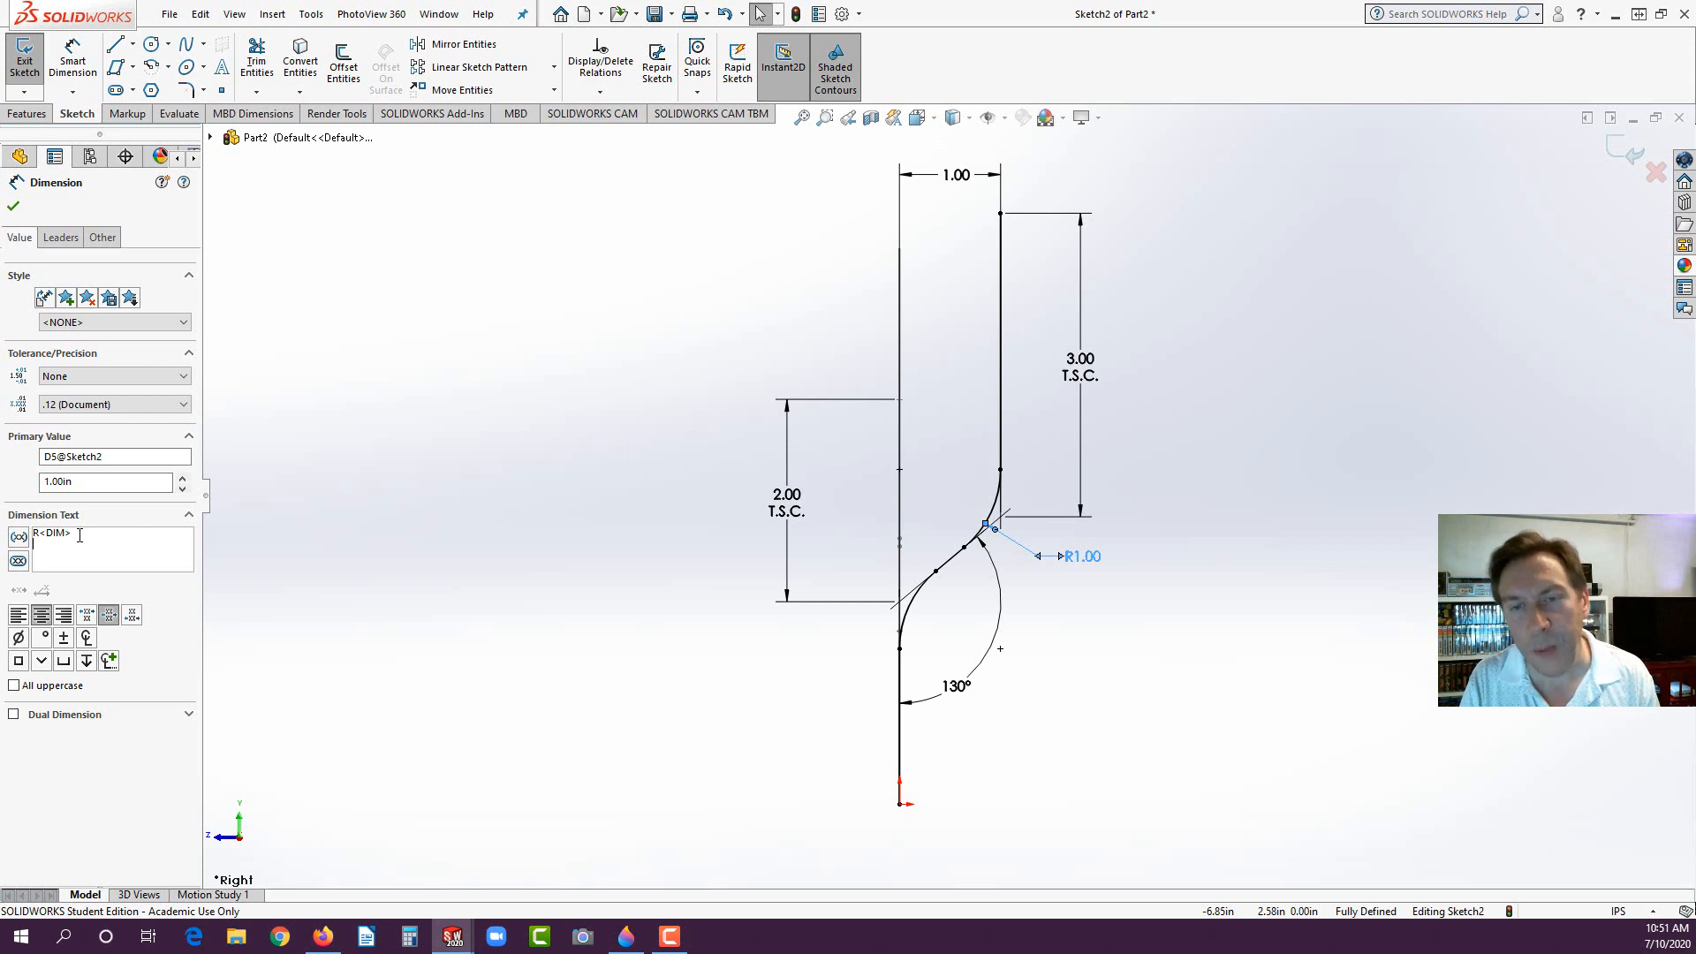
text(2)
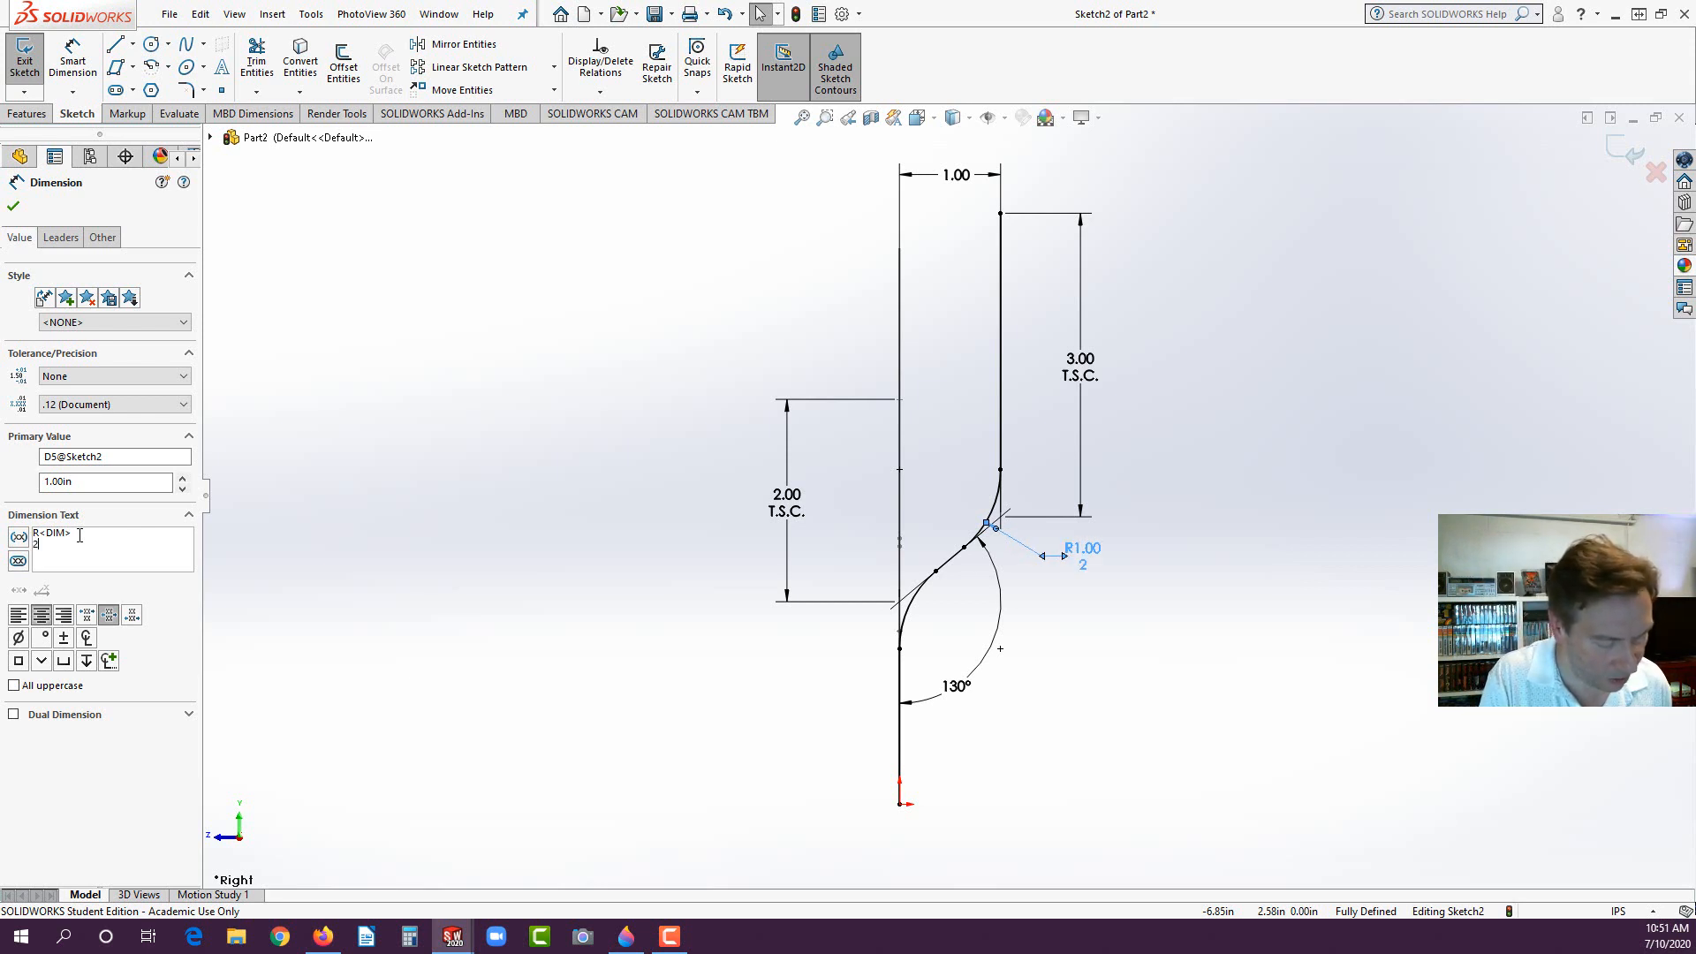
text( PLCS.)
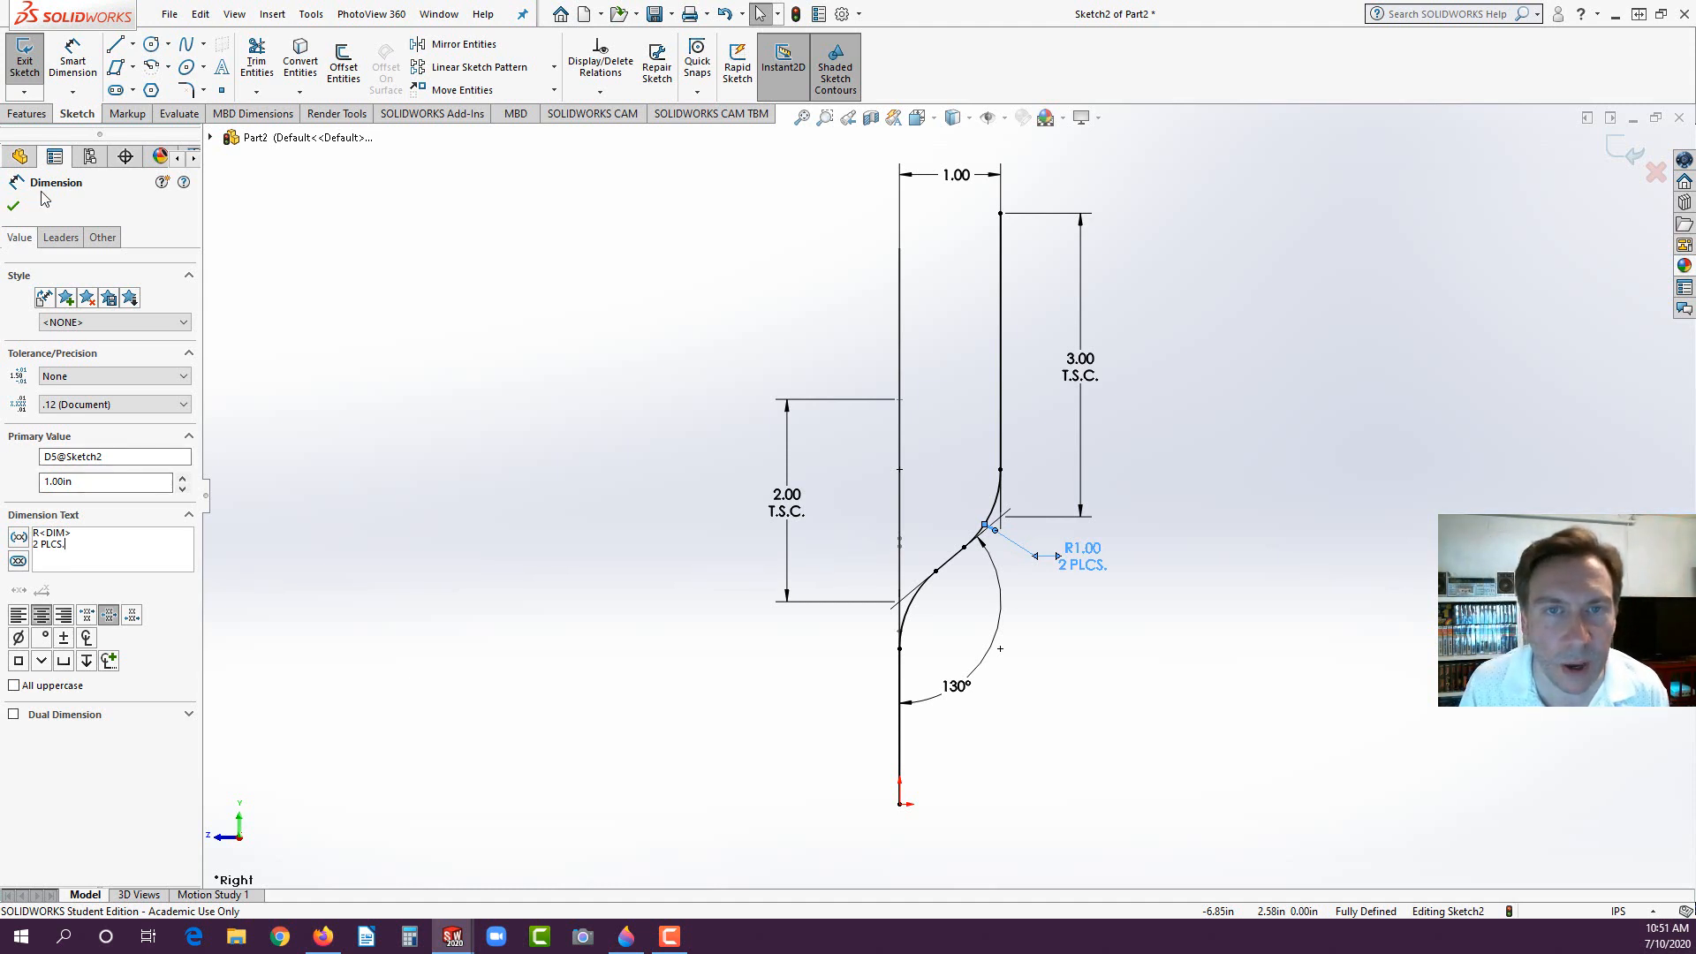
click(13, 206)
click(624, 288)
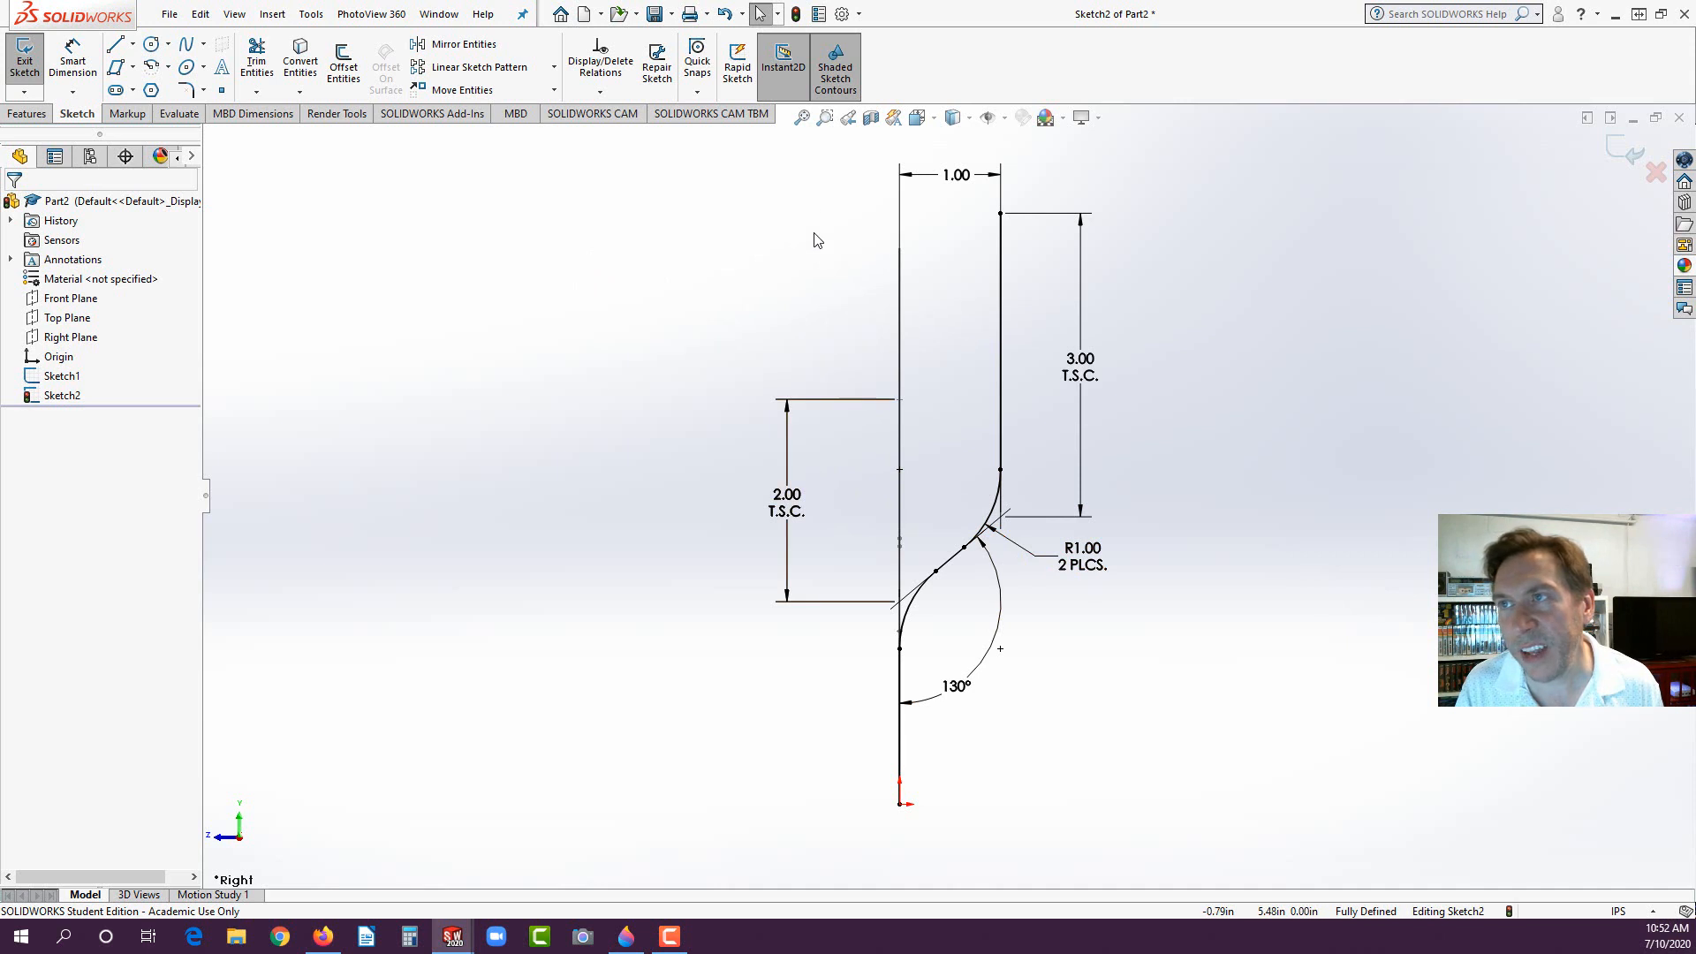
Step: Exit the side profile sketch by rebuilding the part
click(796, 15)
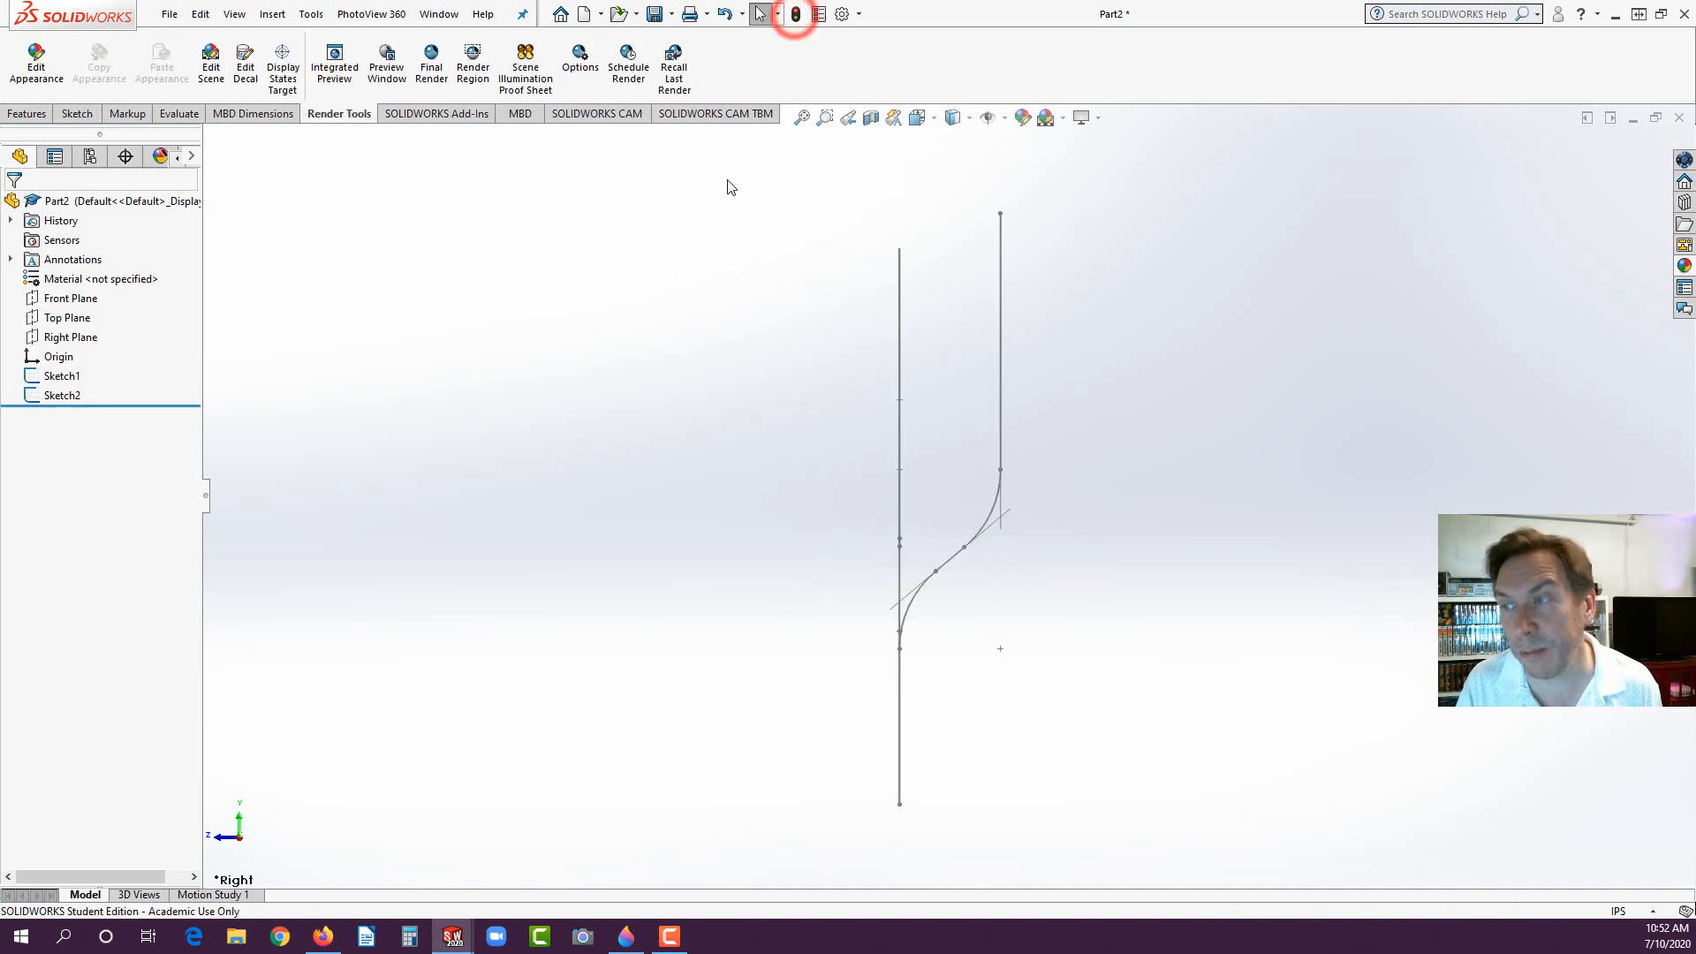
mouse_move(599, 387)
middle_down()
mouse_move(656, 567)
mouse_move(798, 307)
mouse_move(708, 352)
mouse_move(766, 303)
middle_up()
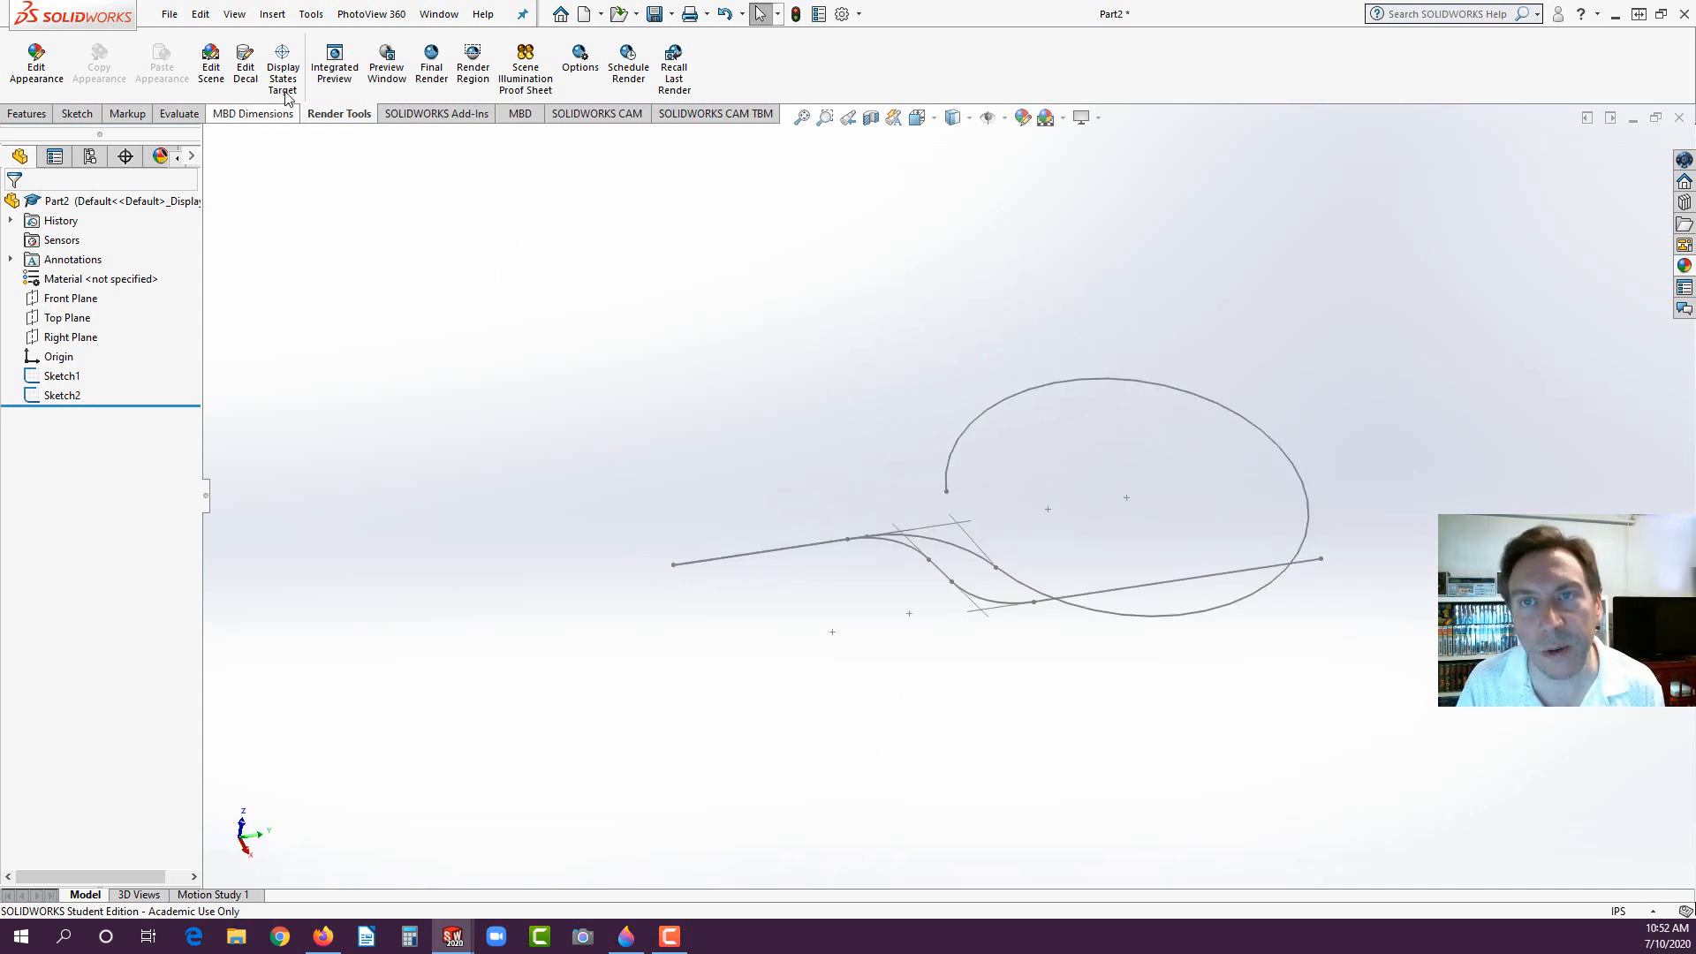
Step: Unpin the main menu bar and pin it back in place
click(268, 26)
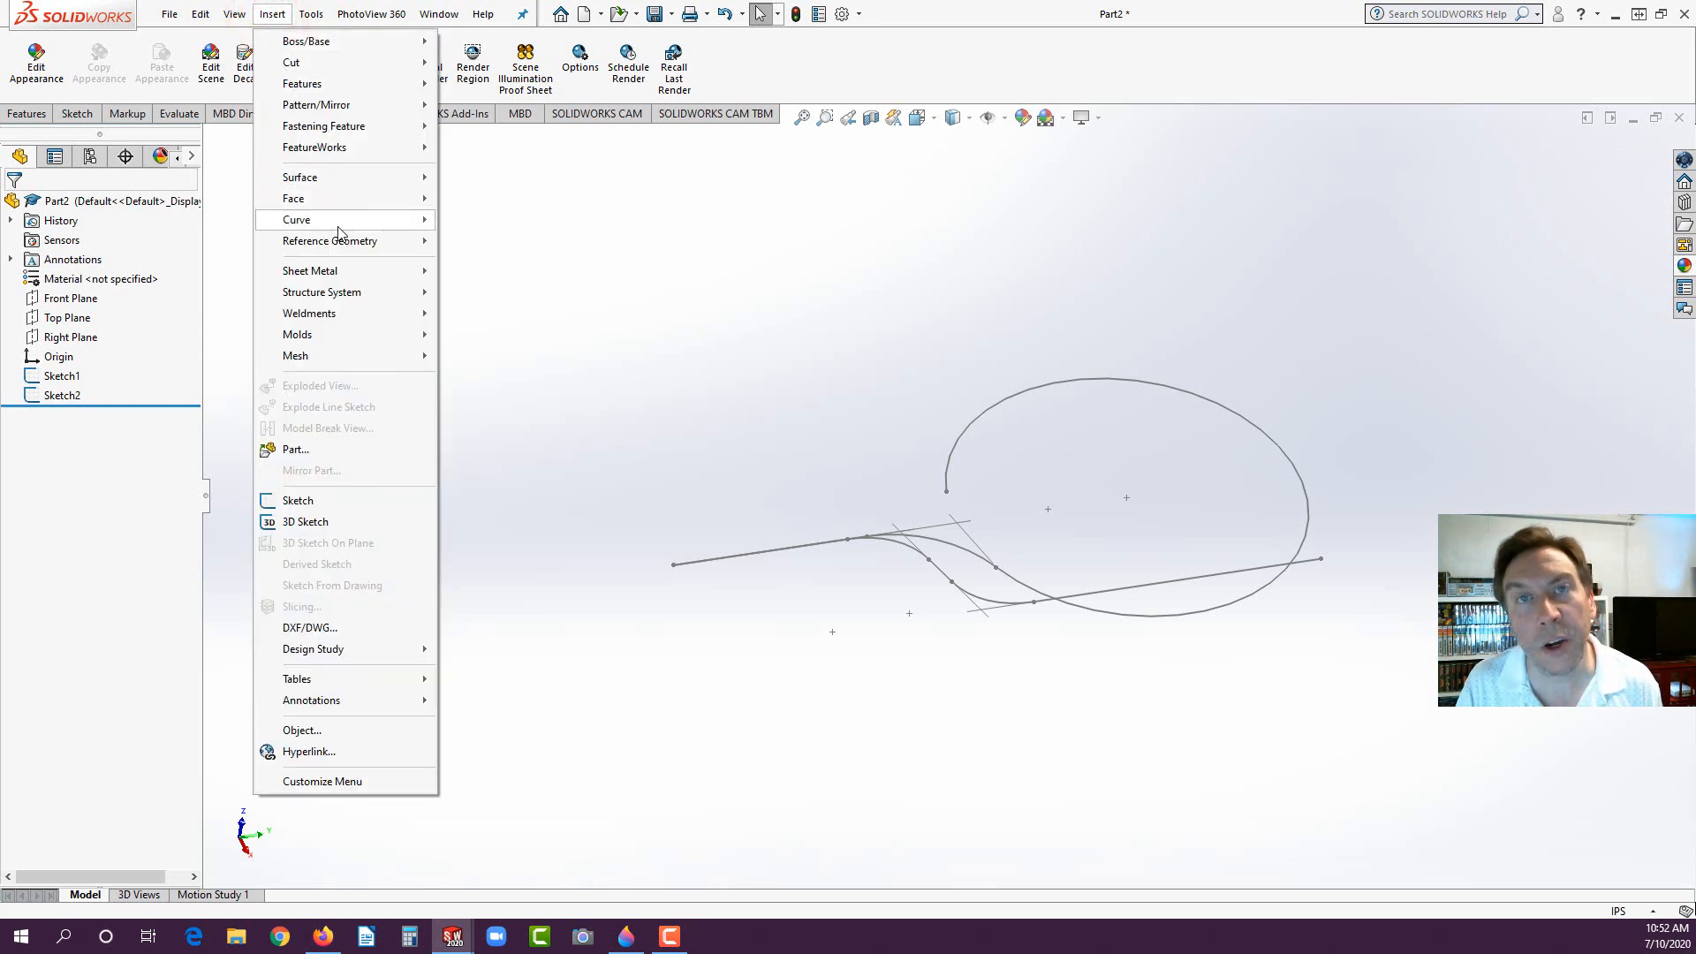
mouse_move(343, 226)
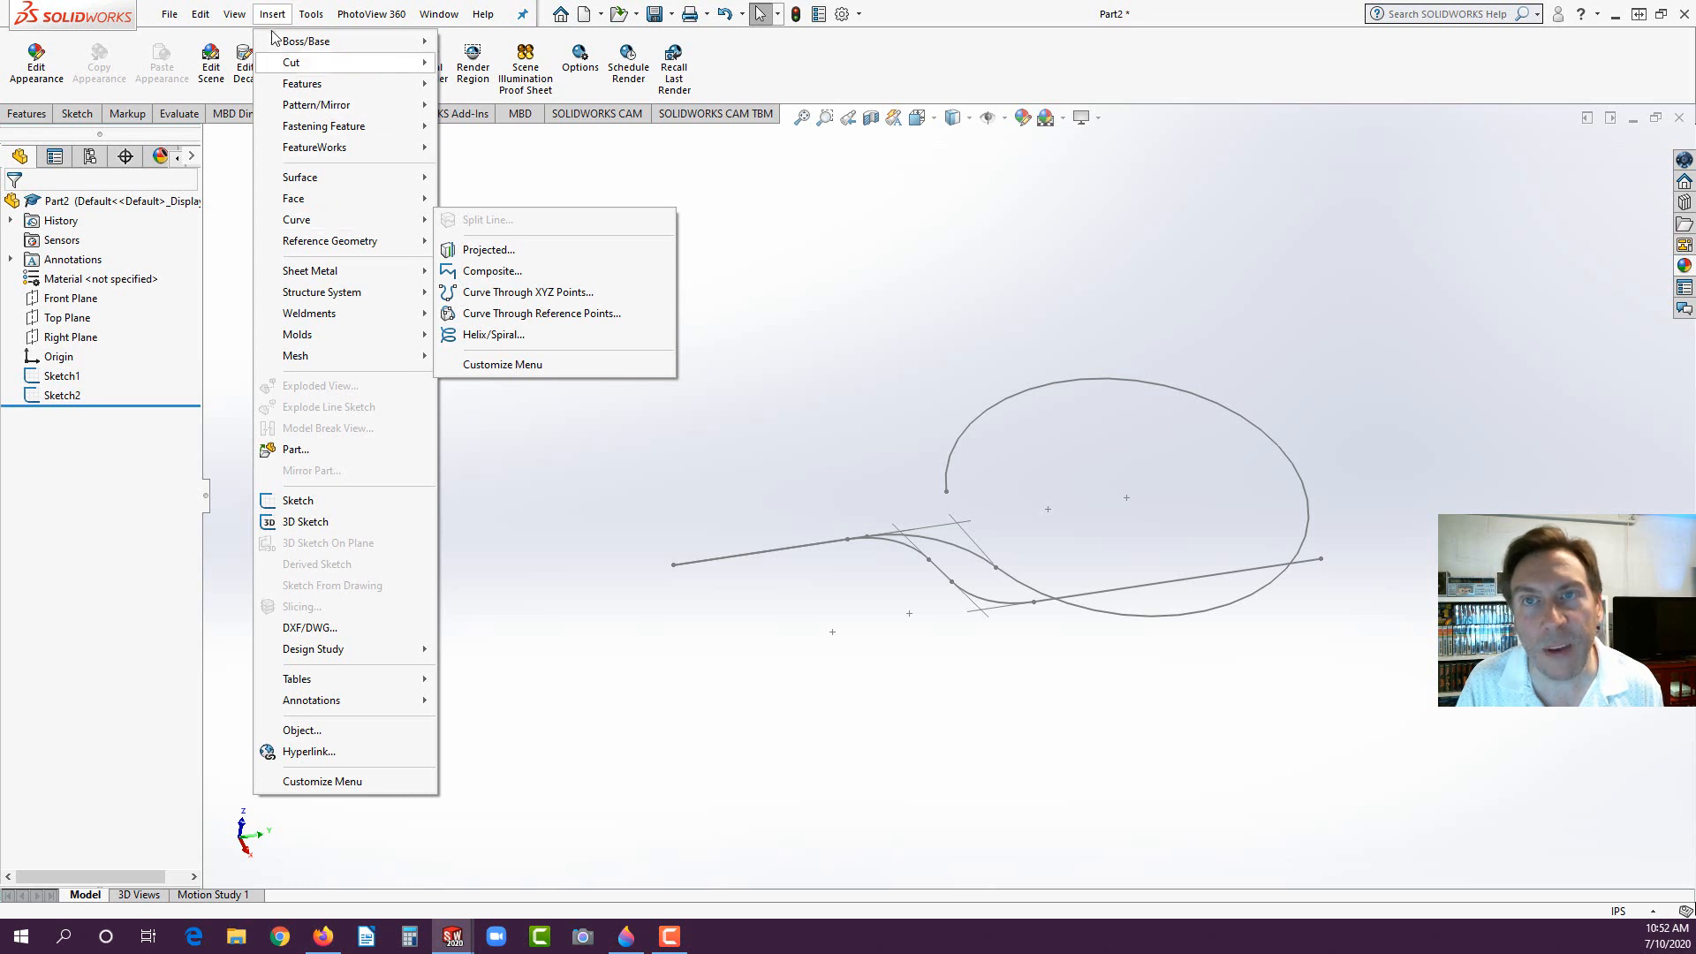
click(524, 13)
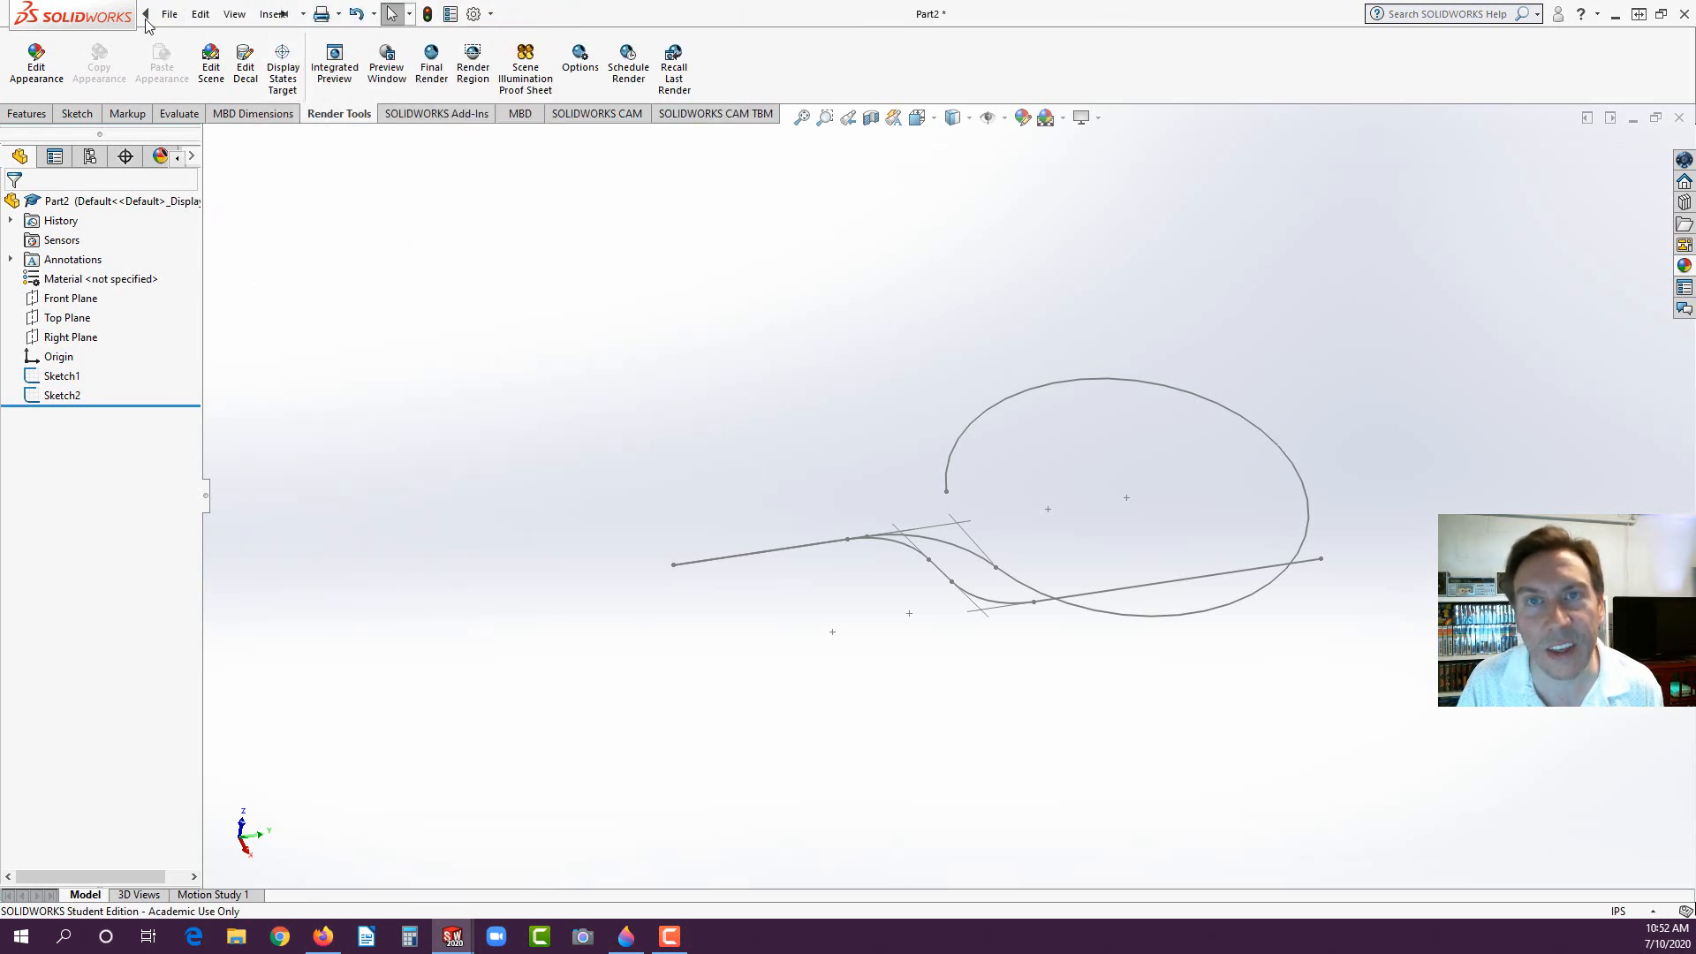
click(170, 18)
mouse_move(272, 19)
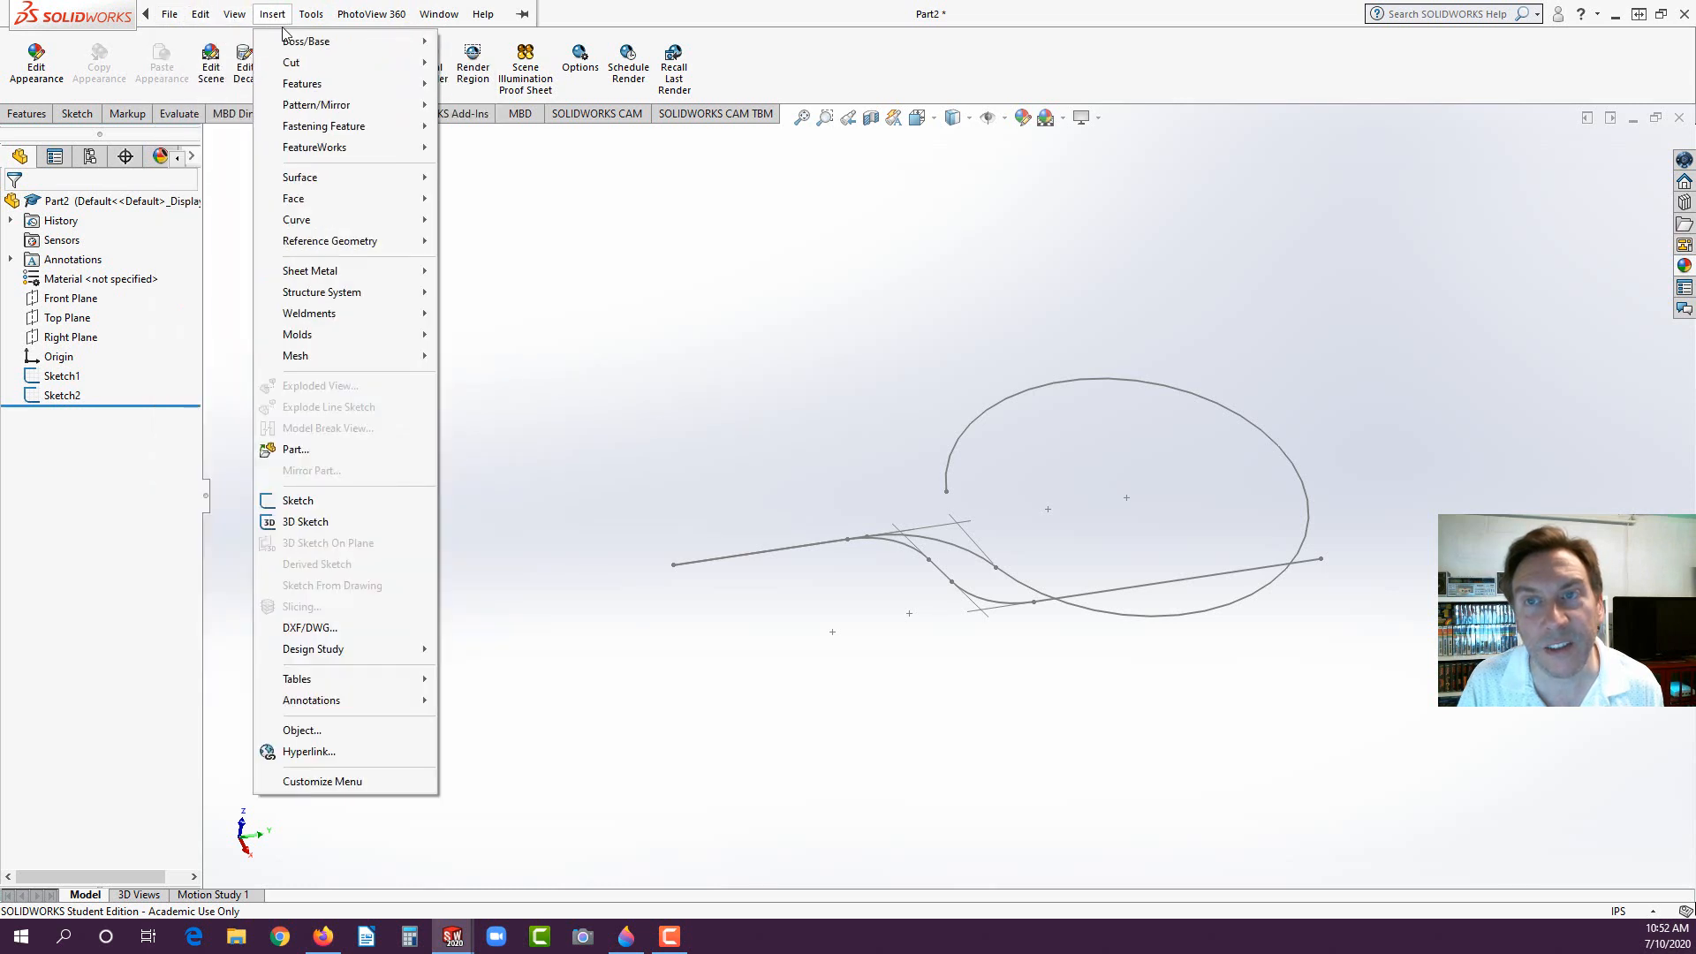
click(522, 14)
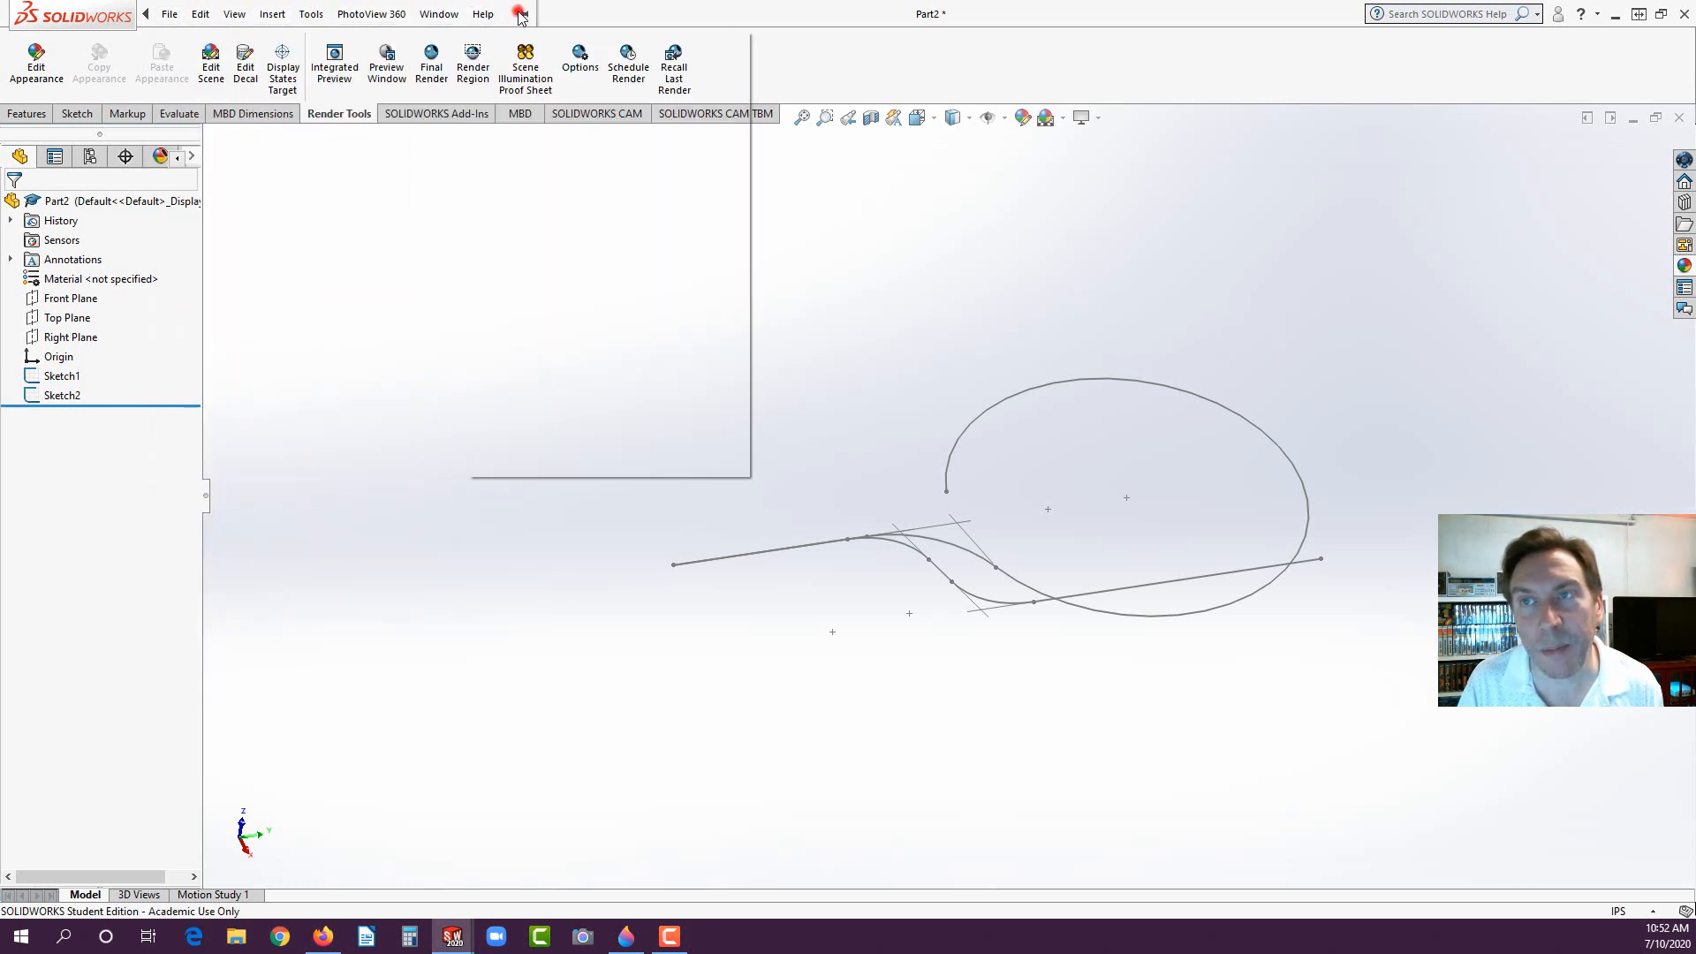
Step: Create a sketch-on-sketch projected curve from the loop-and-arm sketch and the bent side profile sketch
click(273, 15)
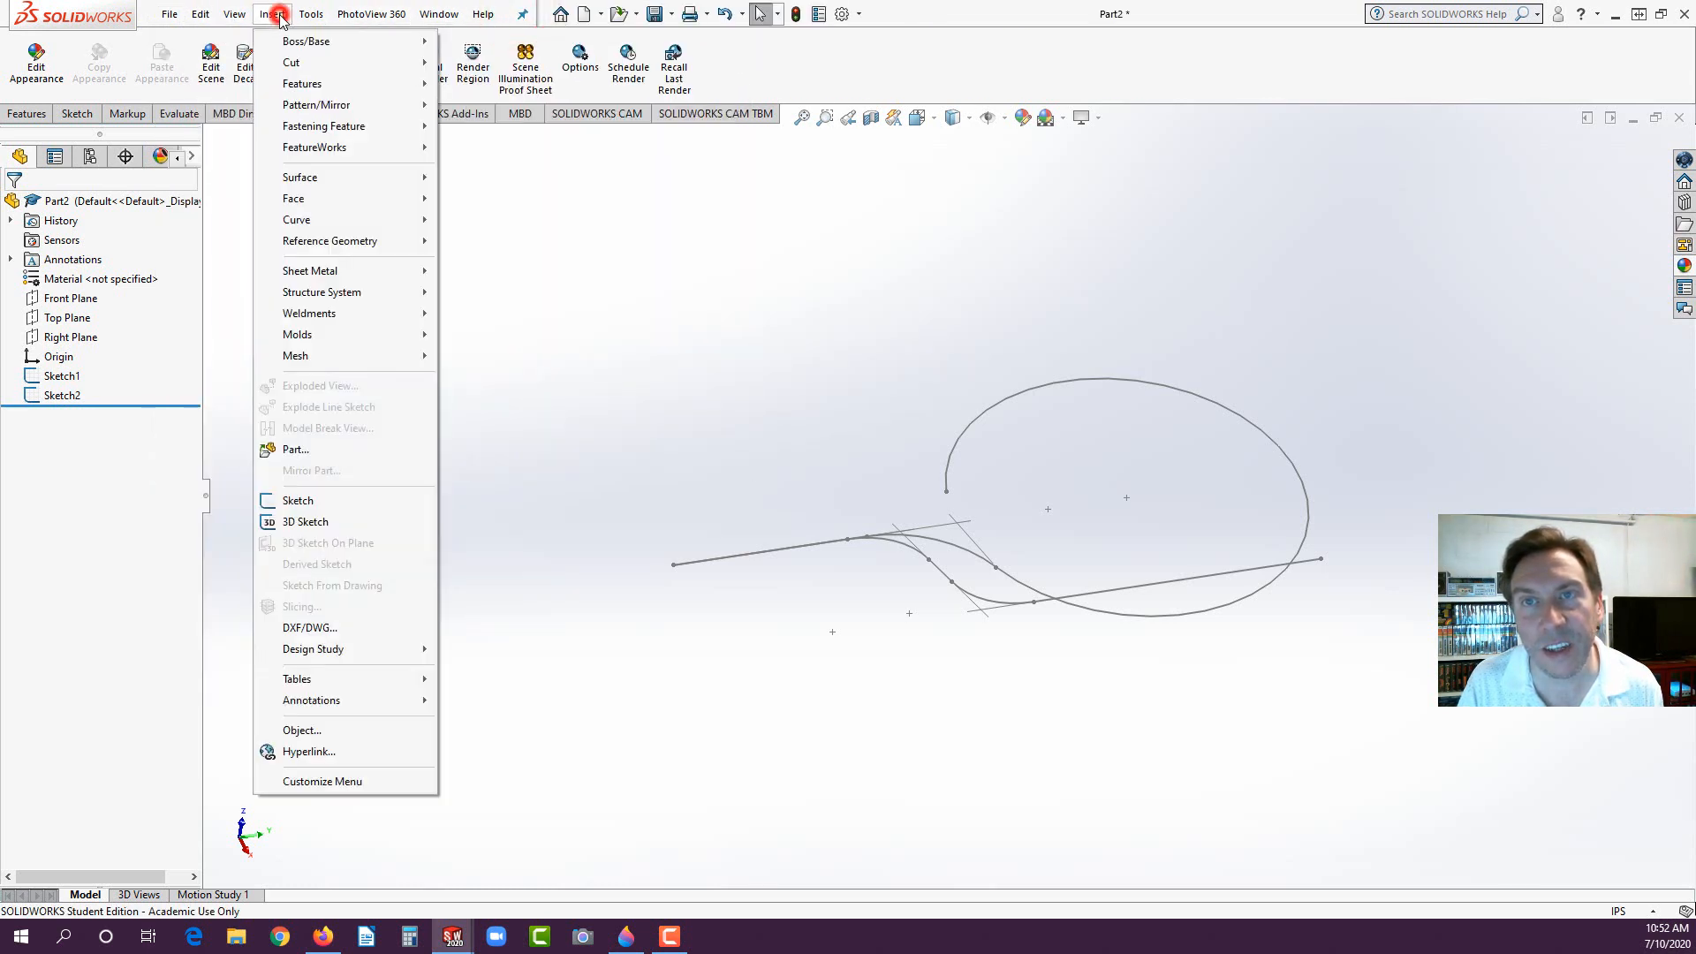
mouse_move(379, 221)
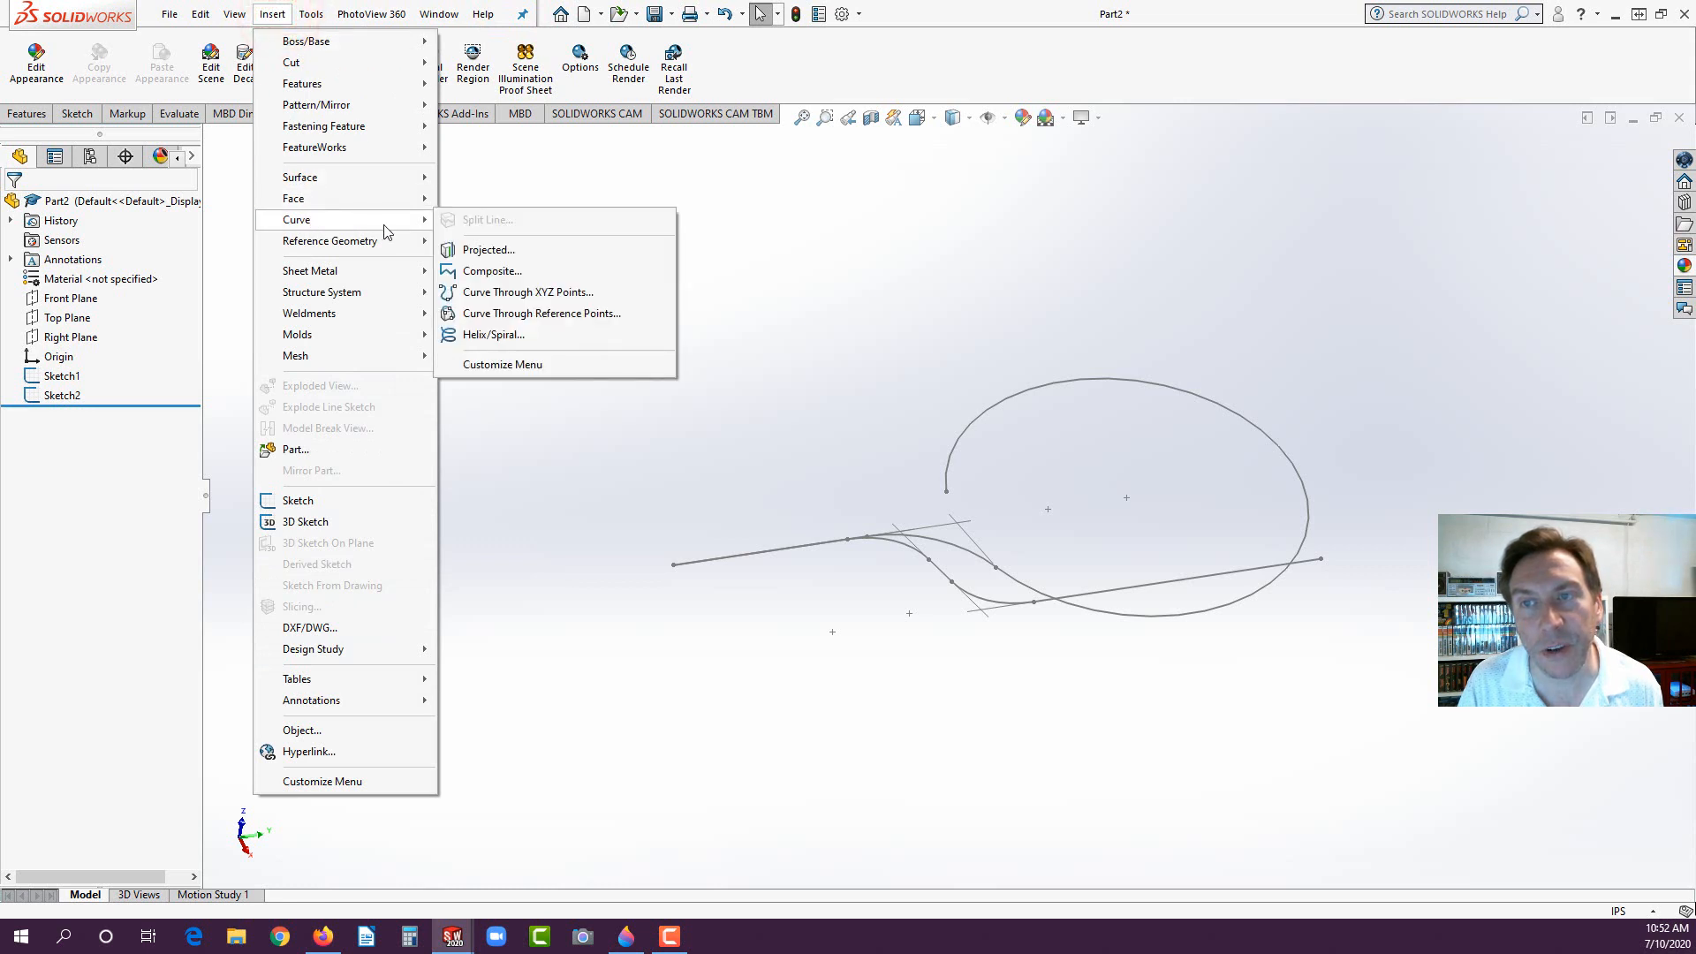
click(461, 251)
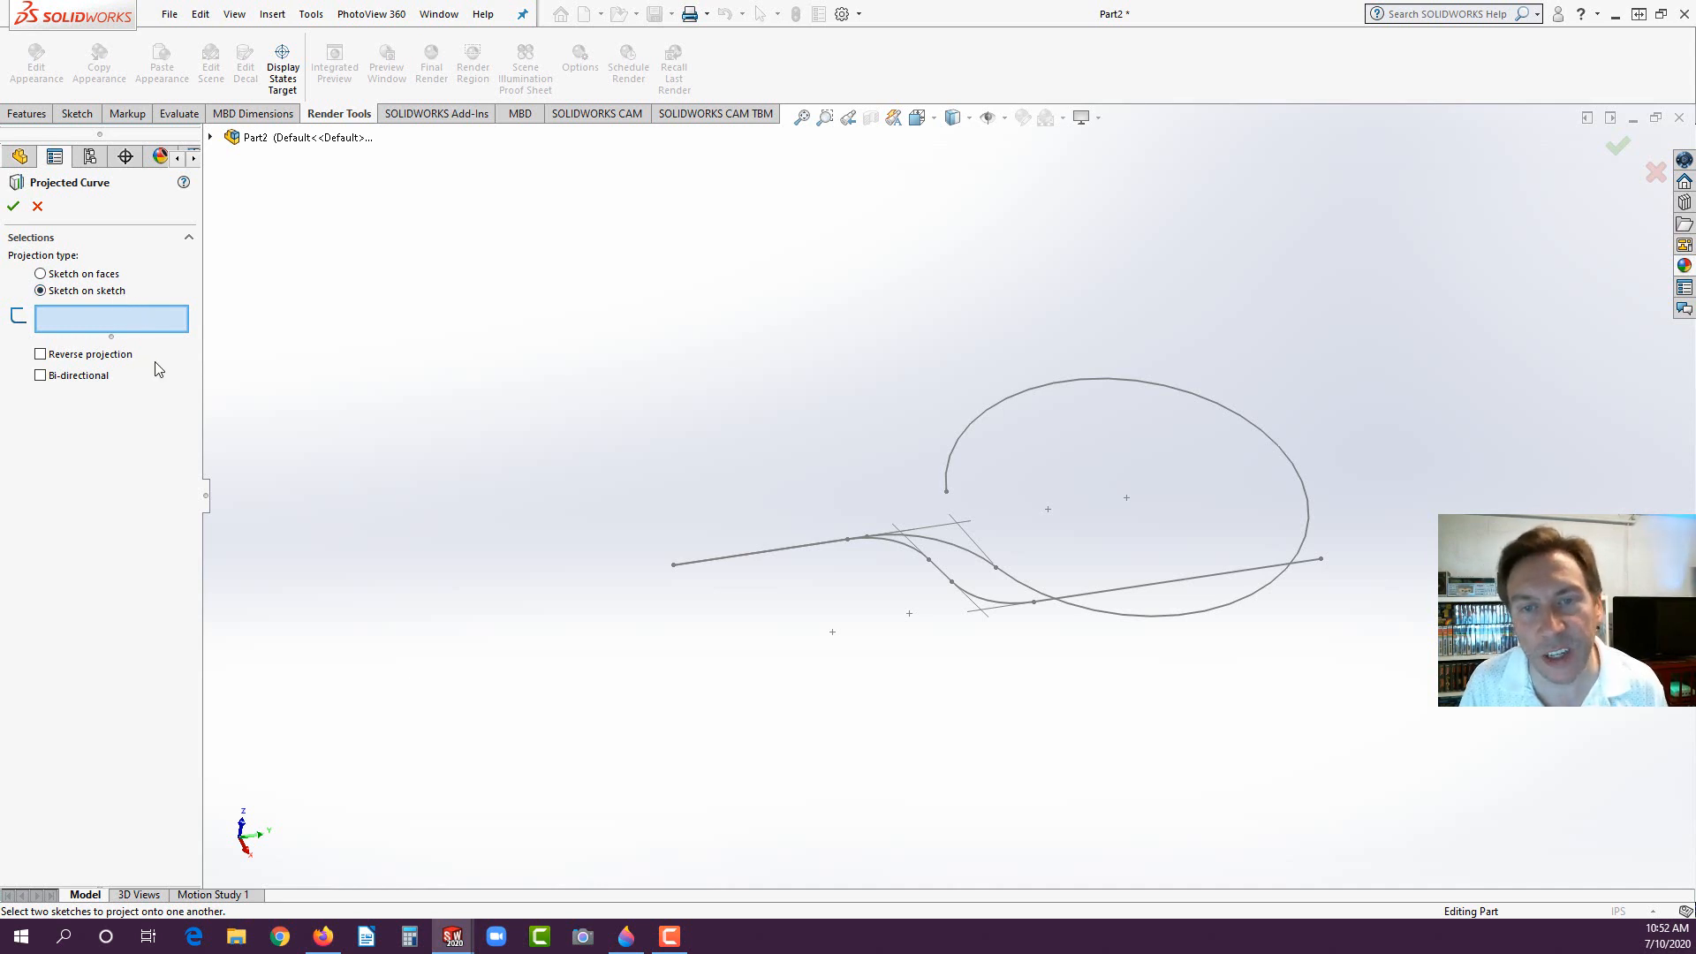
click(1008, 403)
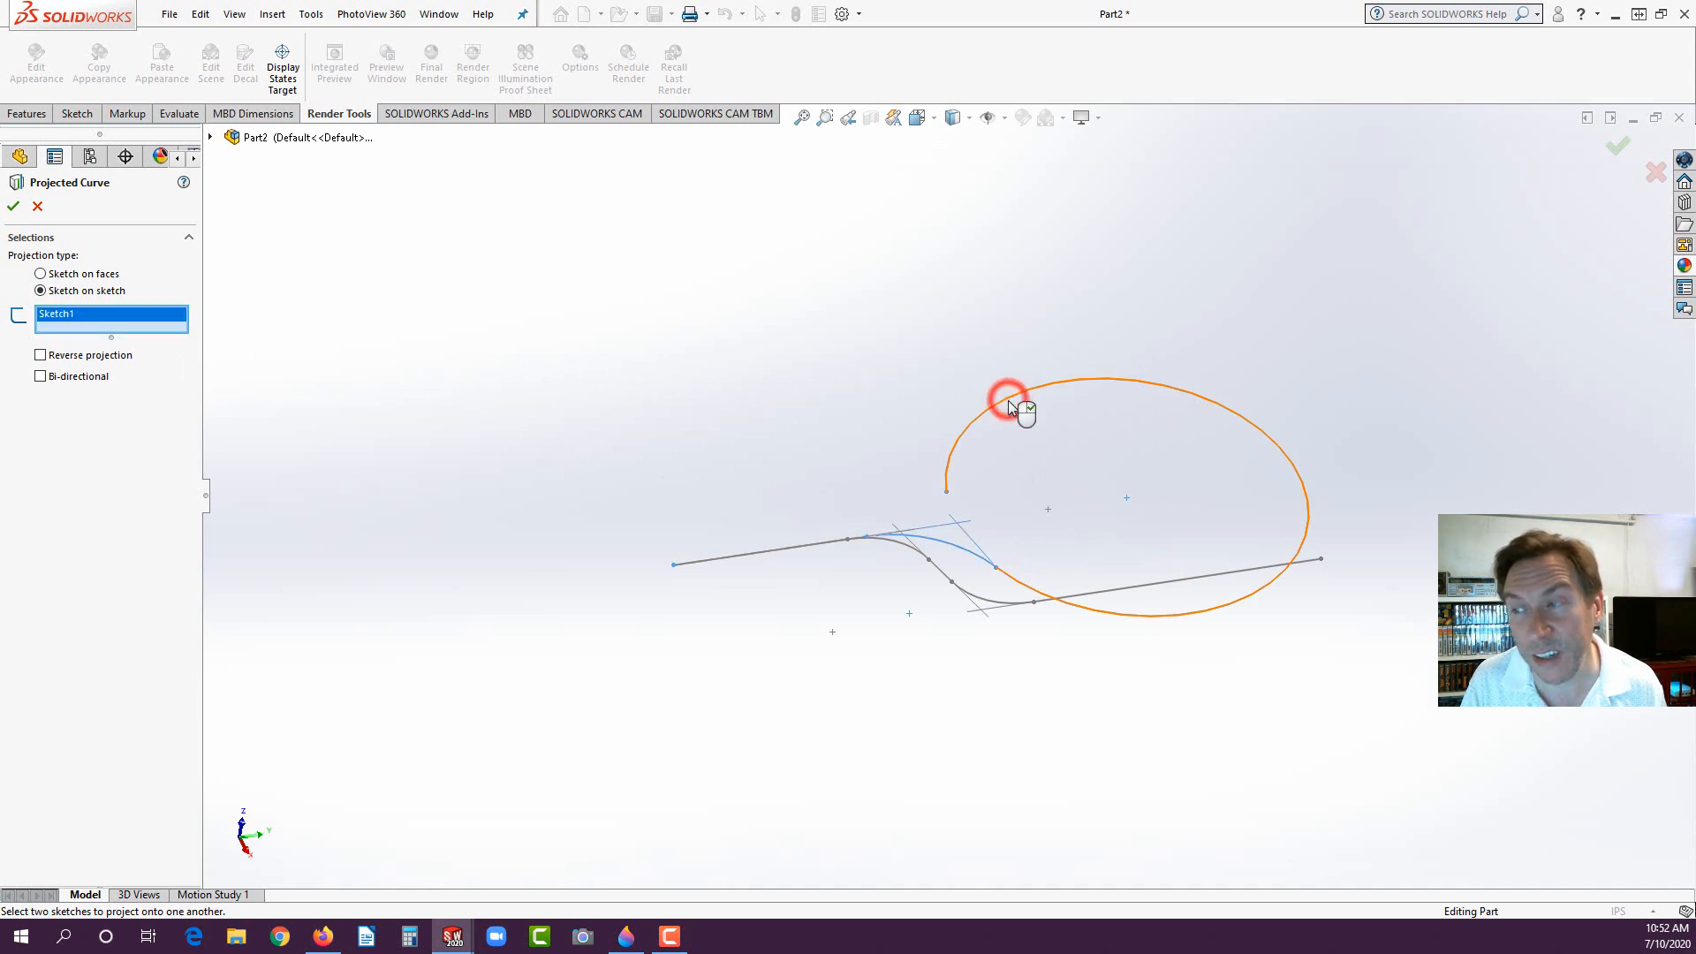
click(1153, 585)
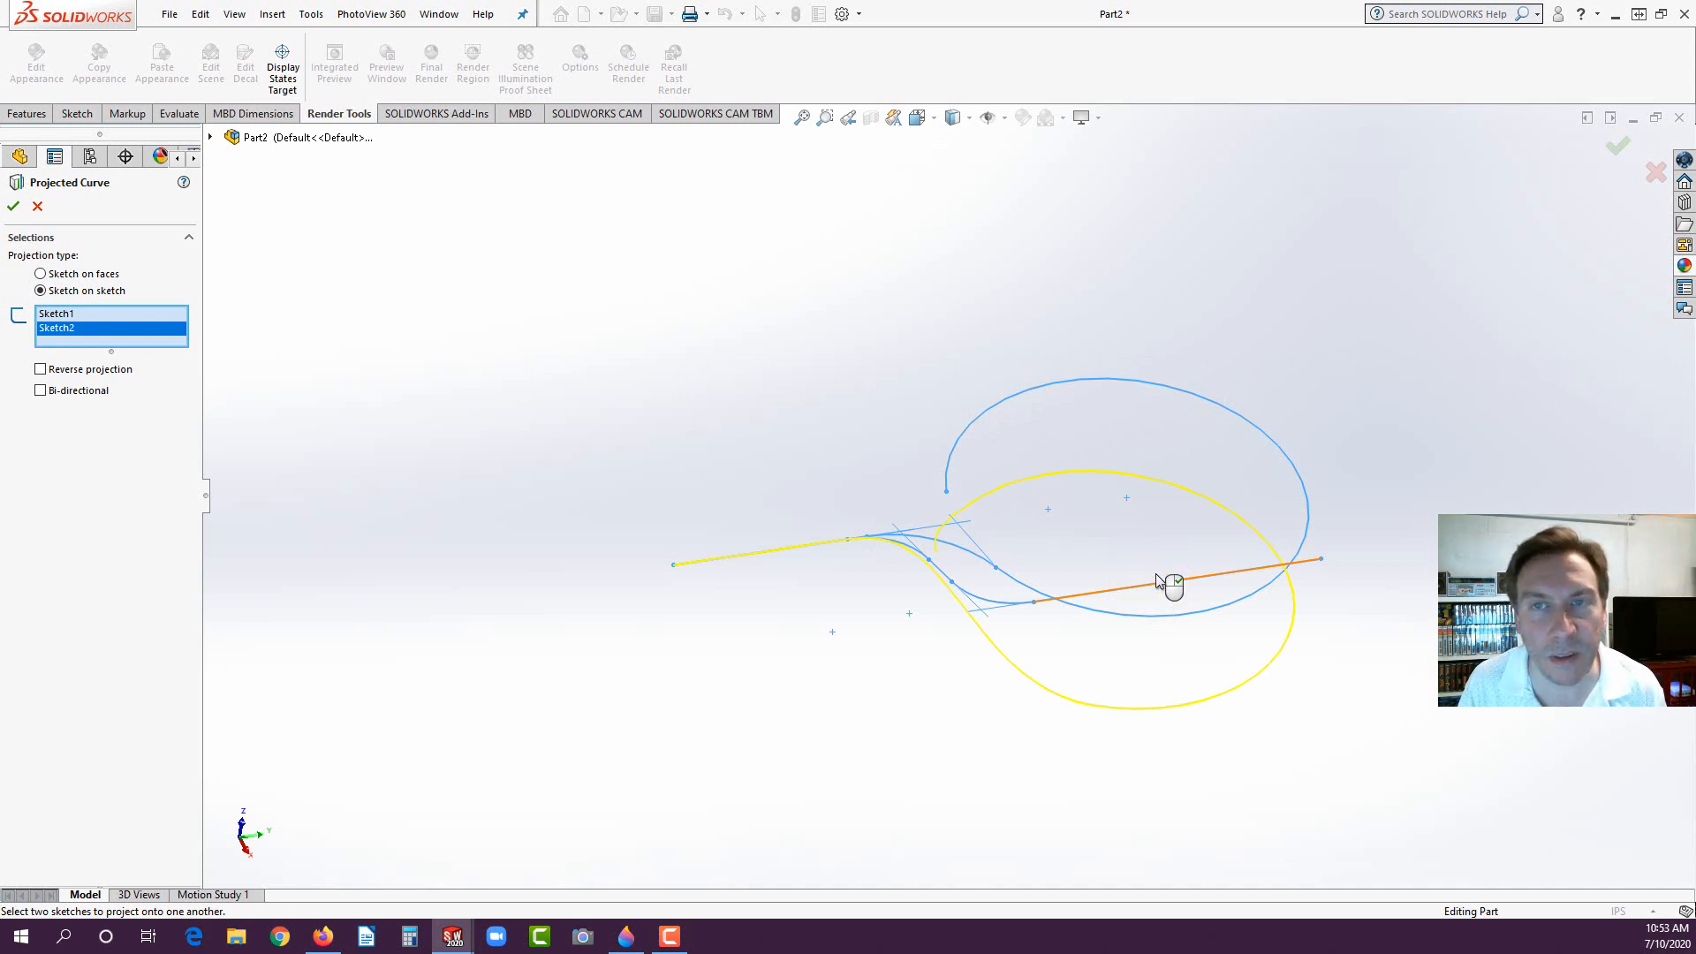
click(20, 157)
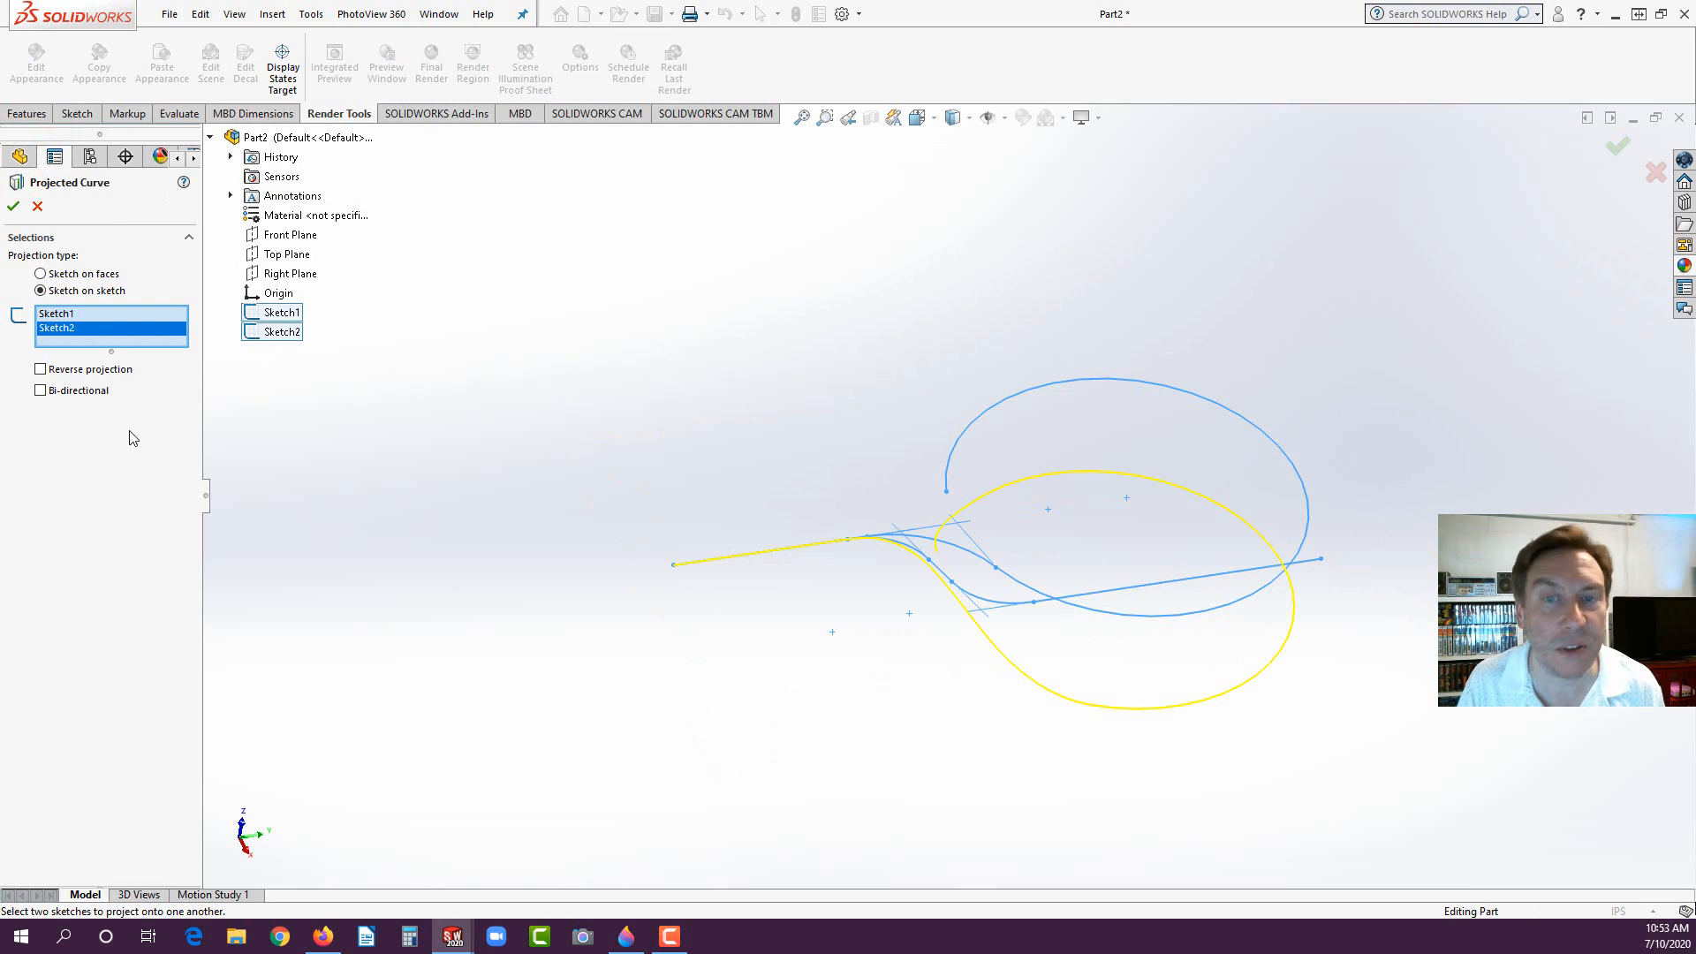
click(14, 206)
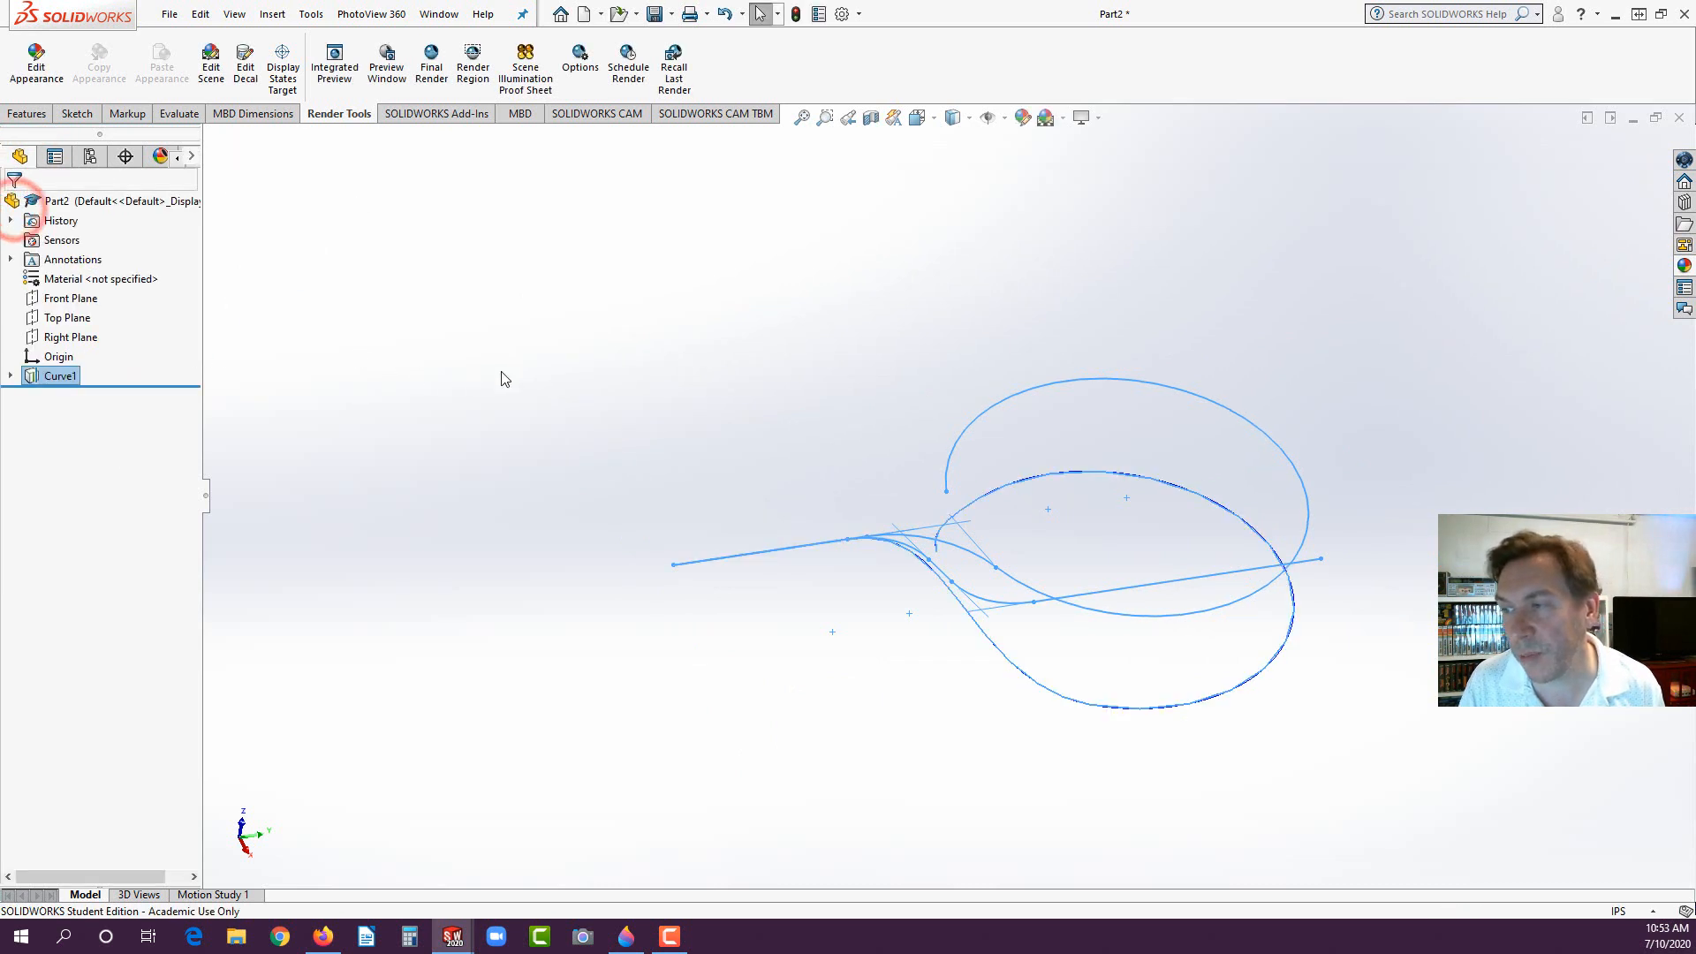
click(618, 306)
mouse_move(682, 381)
middle_down()
mouse_move(719, 545)
mouse_move(712, 477)
mouse_move(879, 556)
mouse_move(1051, 556)
mouse_move(1090, 508)
mouse_move(1087, 521)
middle_up()
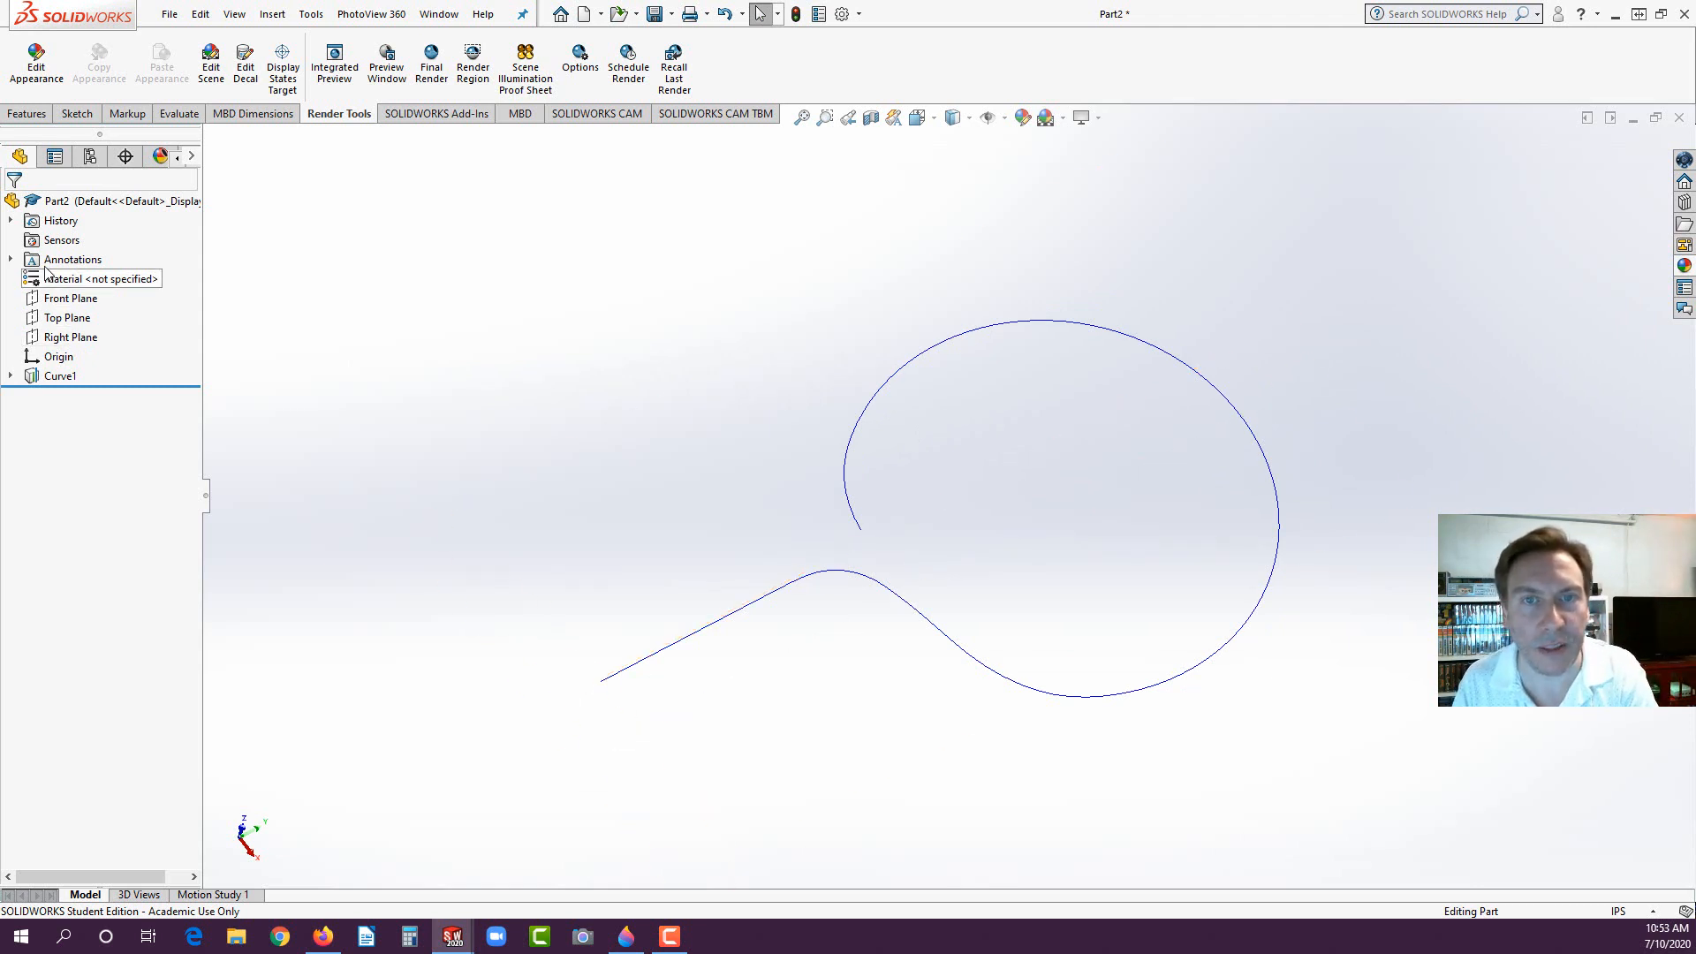
Step: Sketch a circle about 0.65 in in diameter on the Top Plane, centred on the origin at the projected curve's straight end
click(50, 319)
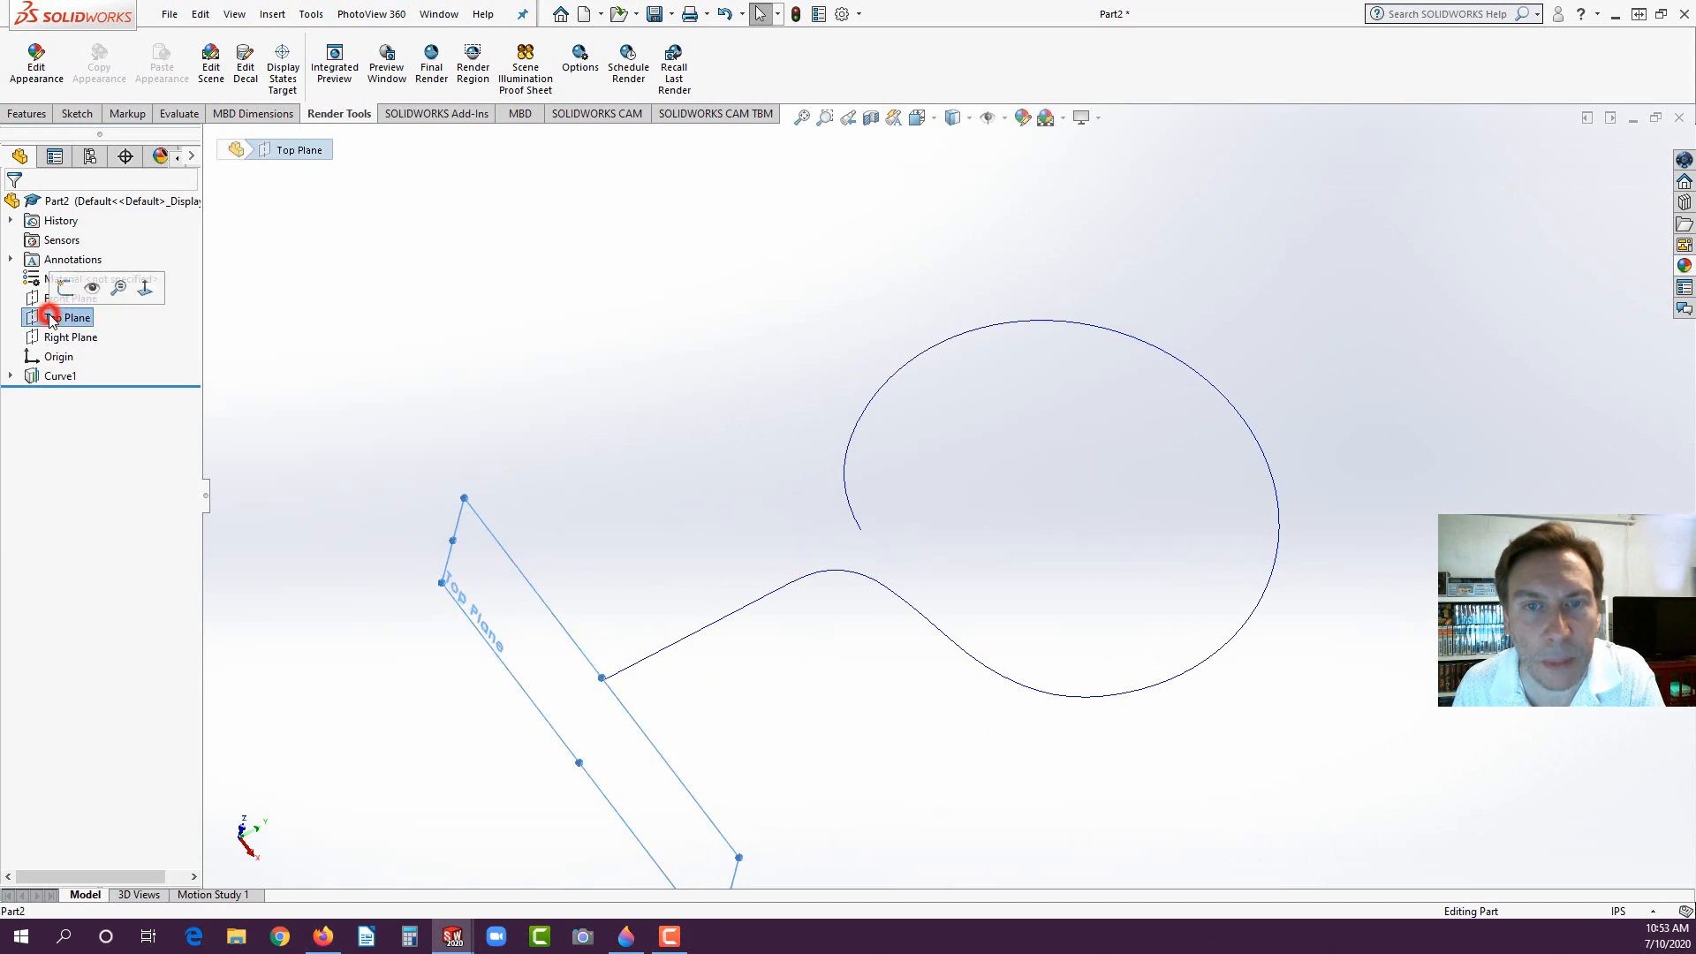
click(76, 283)
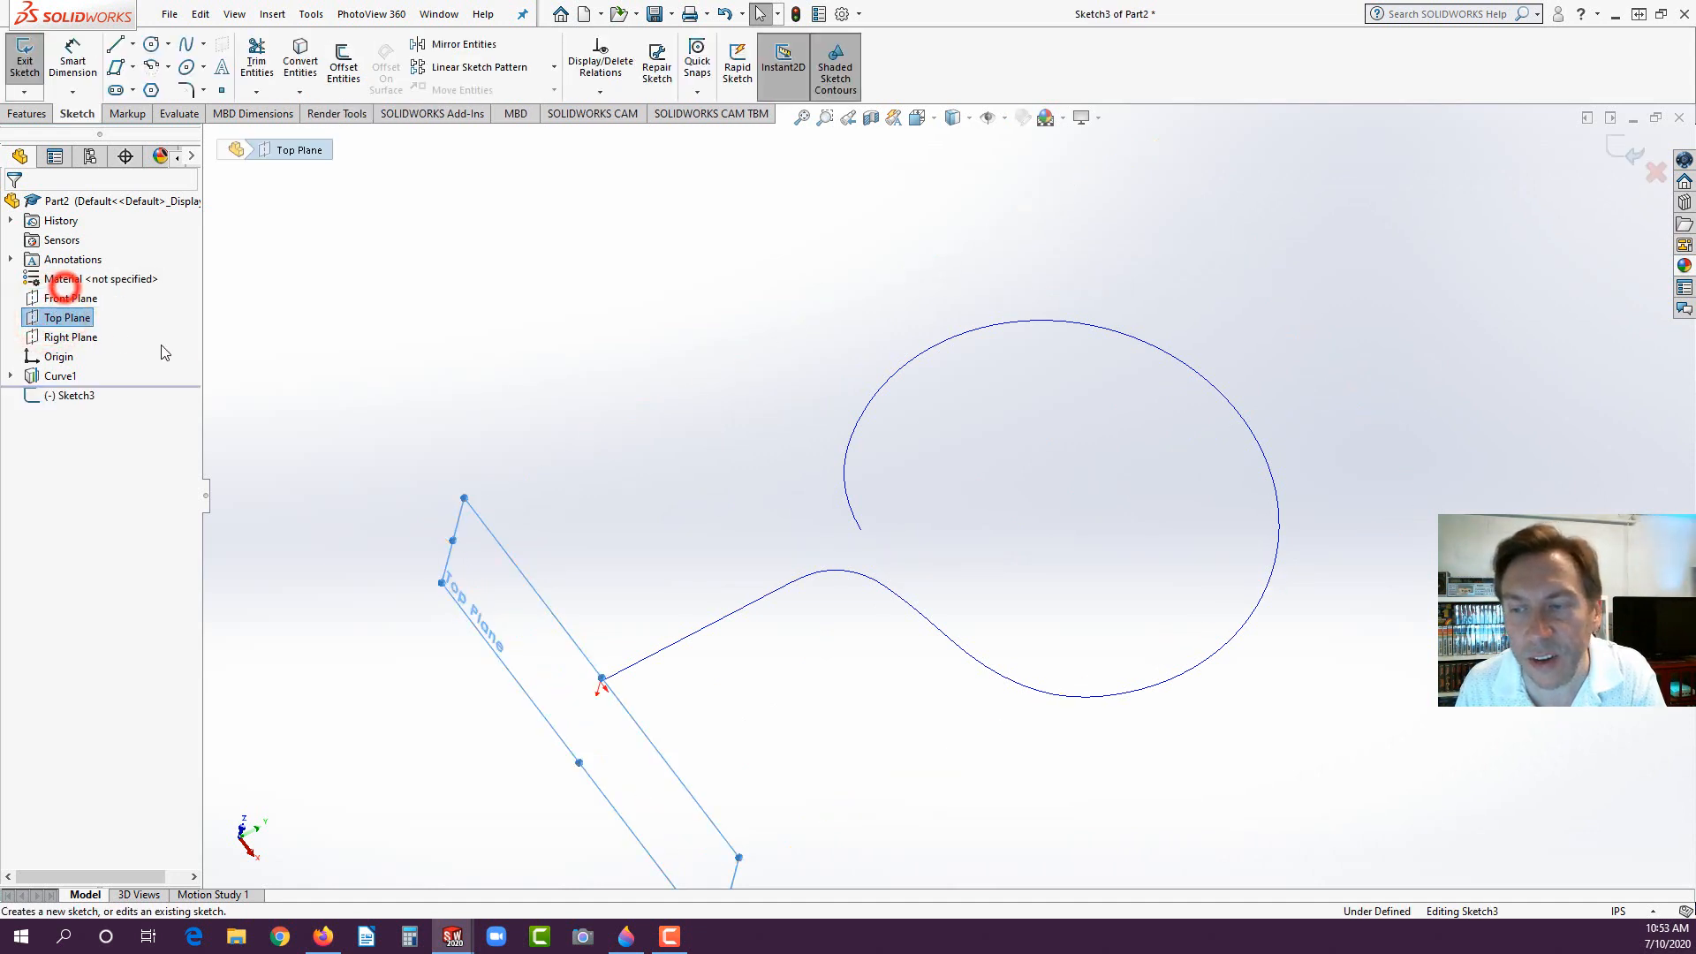
click(151, 43)
middle_drag(792, 495, 737, 453)
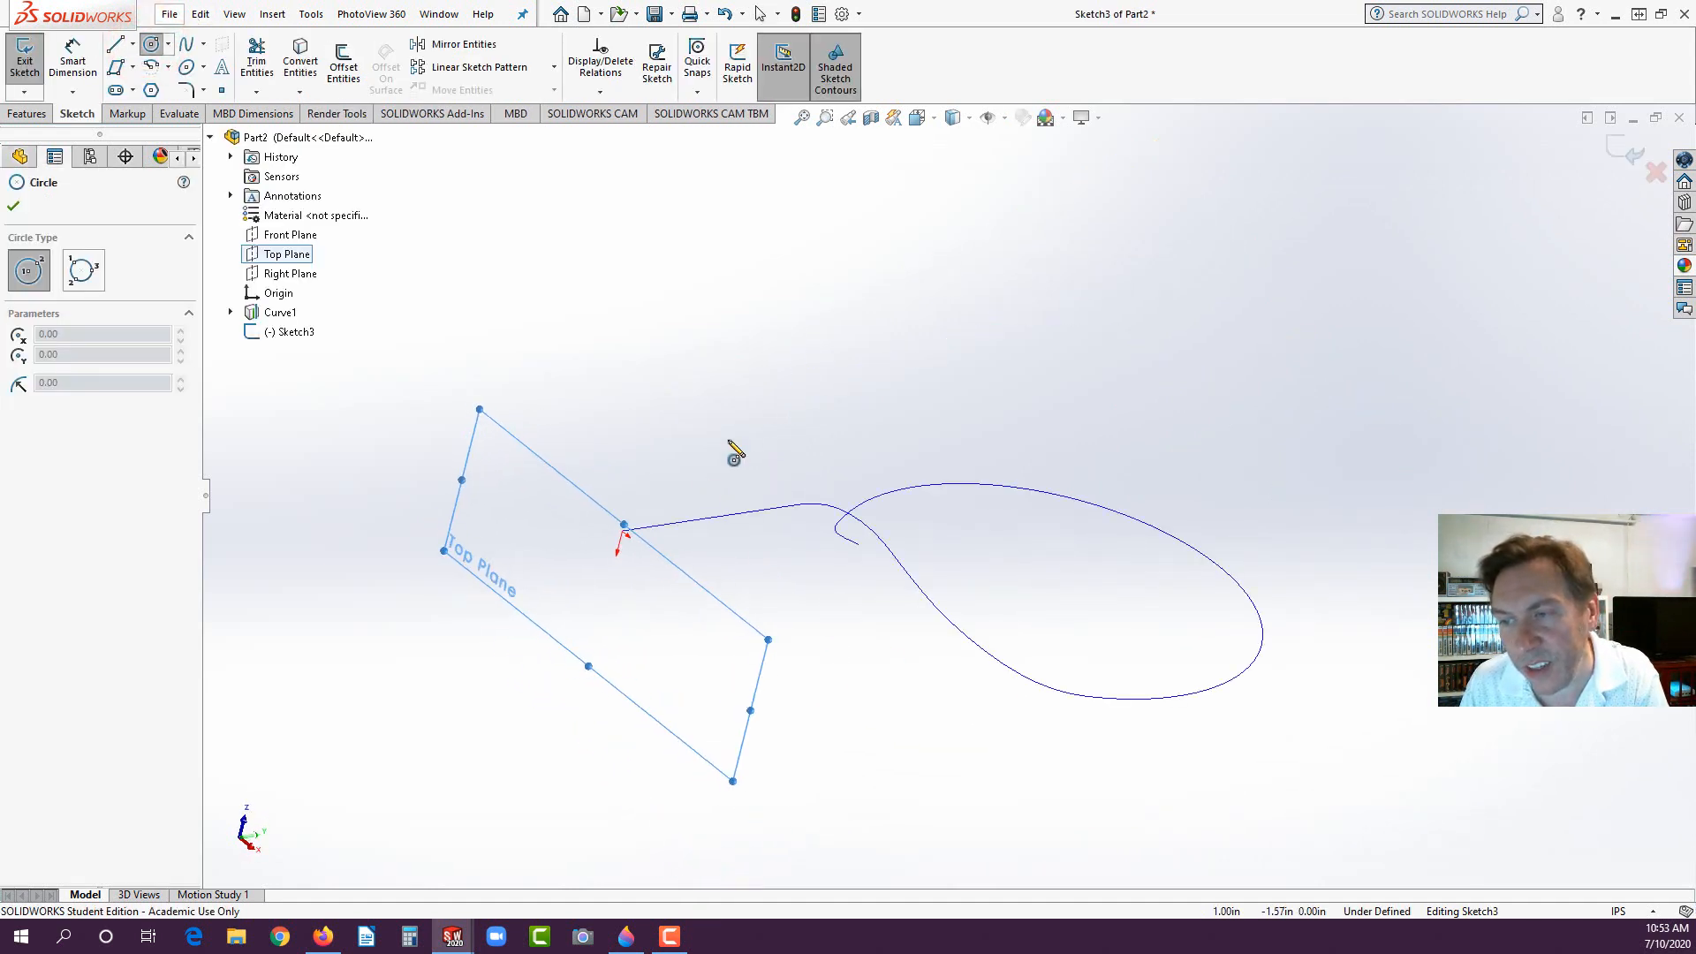
click(623, 530)
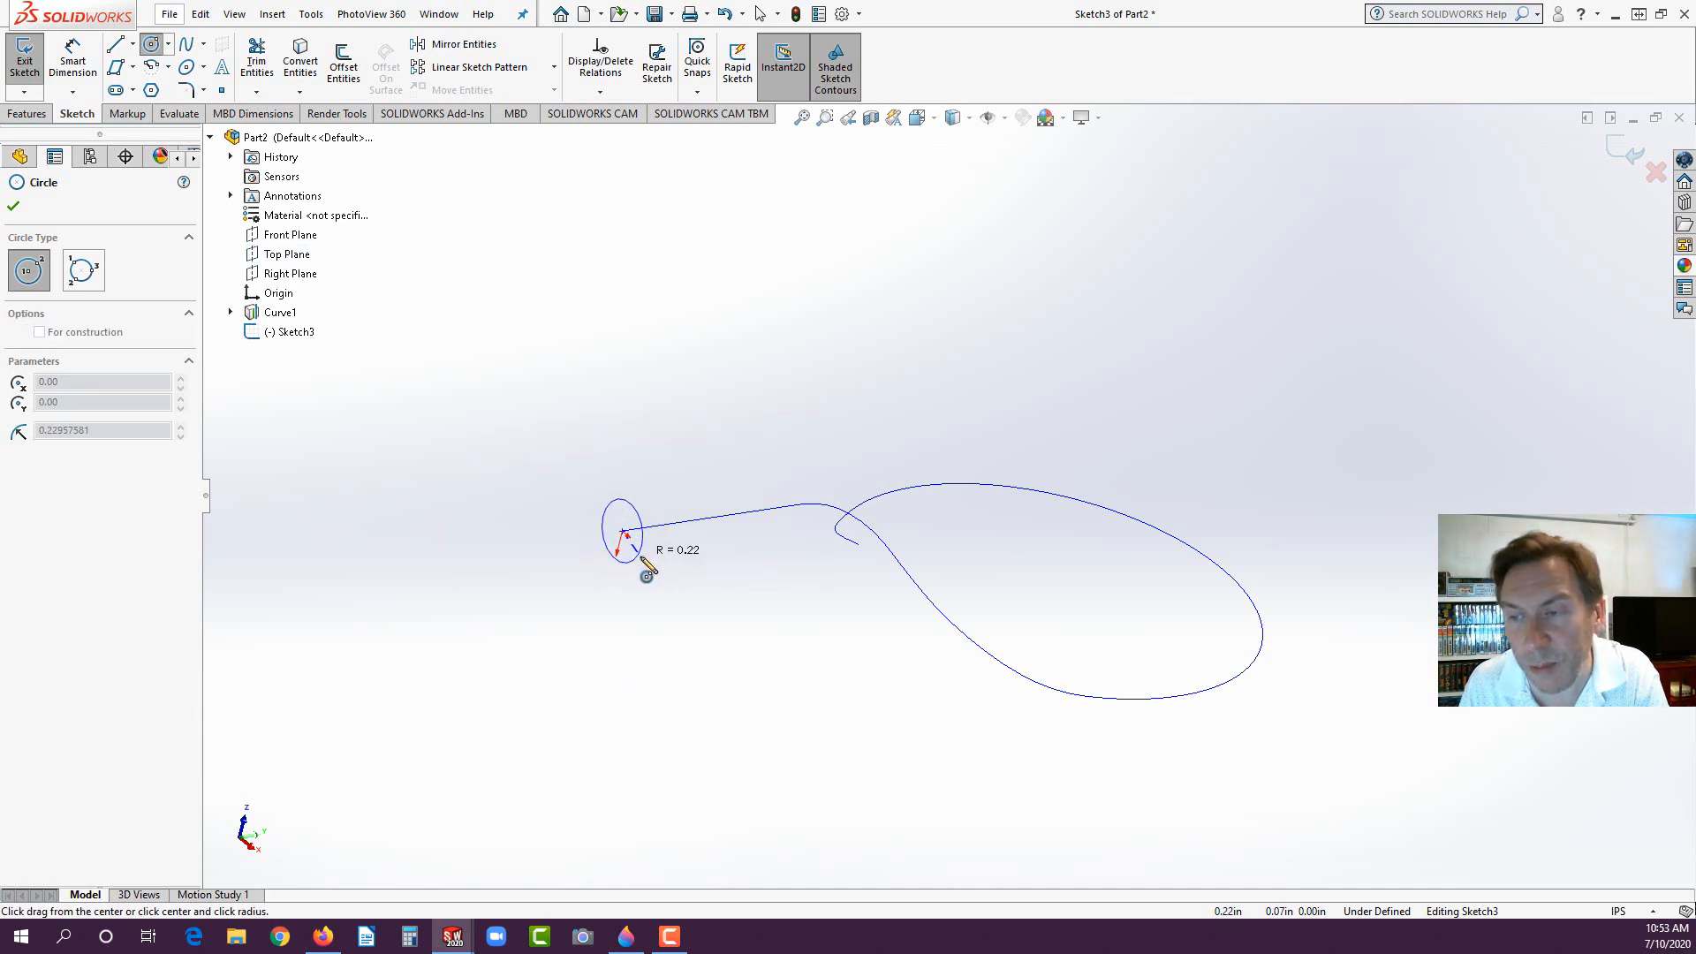
click(649, 565)
key(Escape)
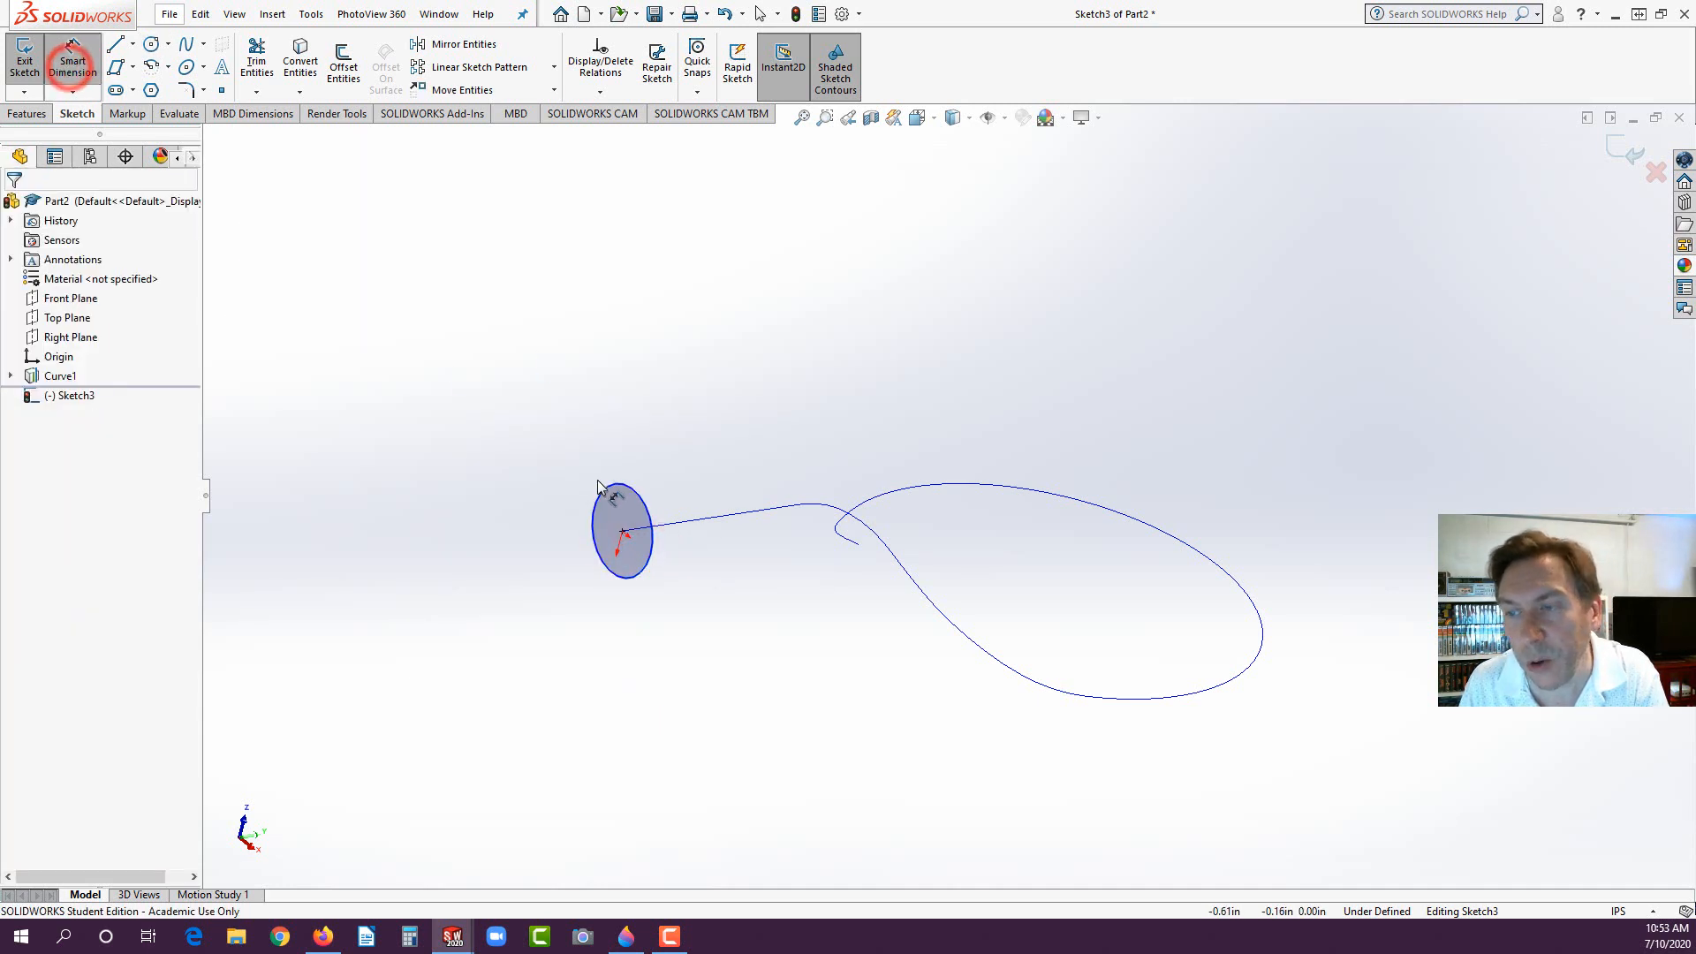
Step: Dimension the circle's diameter and set it to 0.5 in
click(630, 494)
click(743, 462)
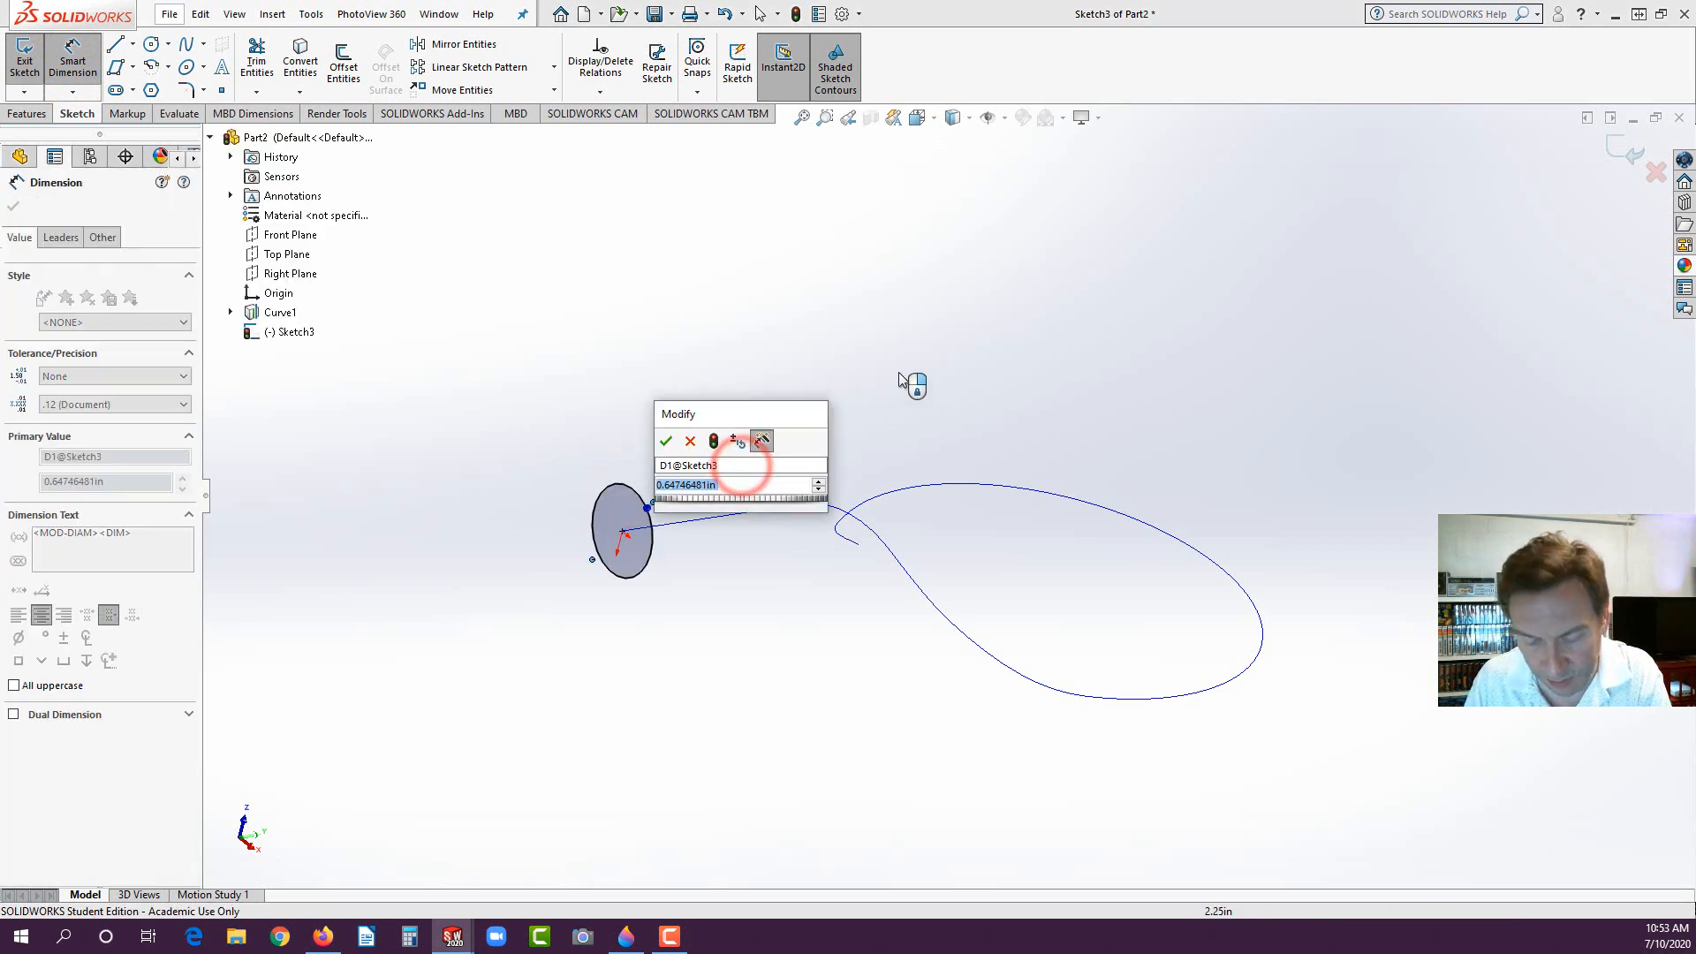
text(.5)
key(Return)
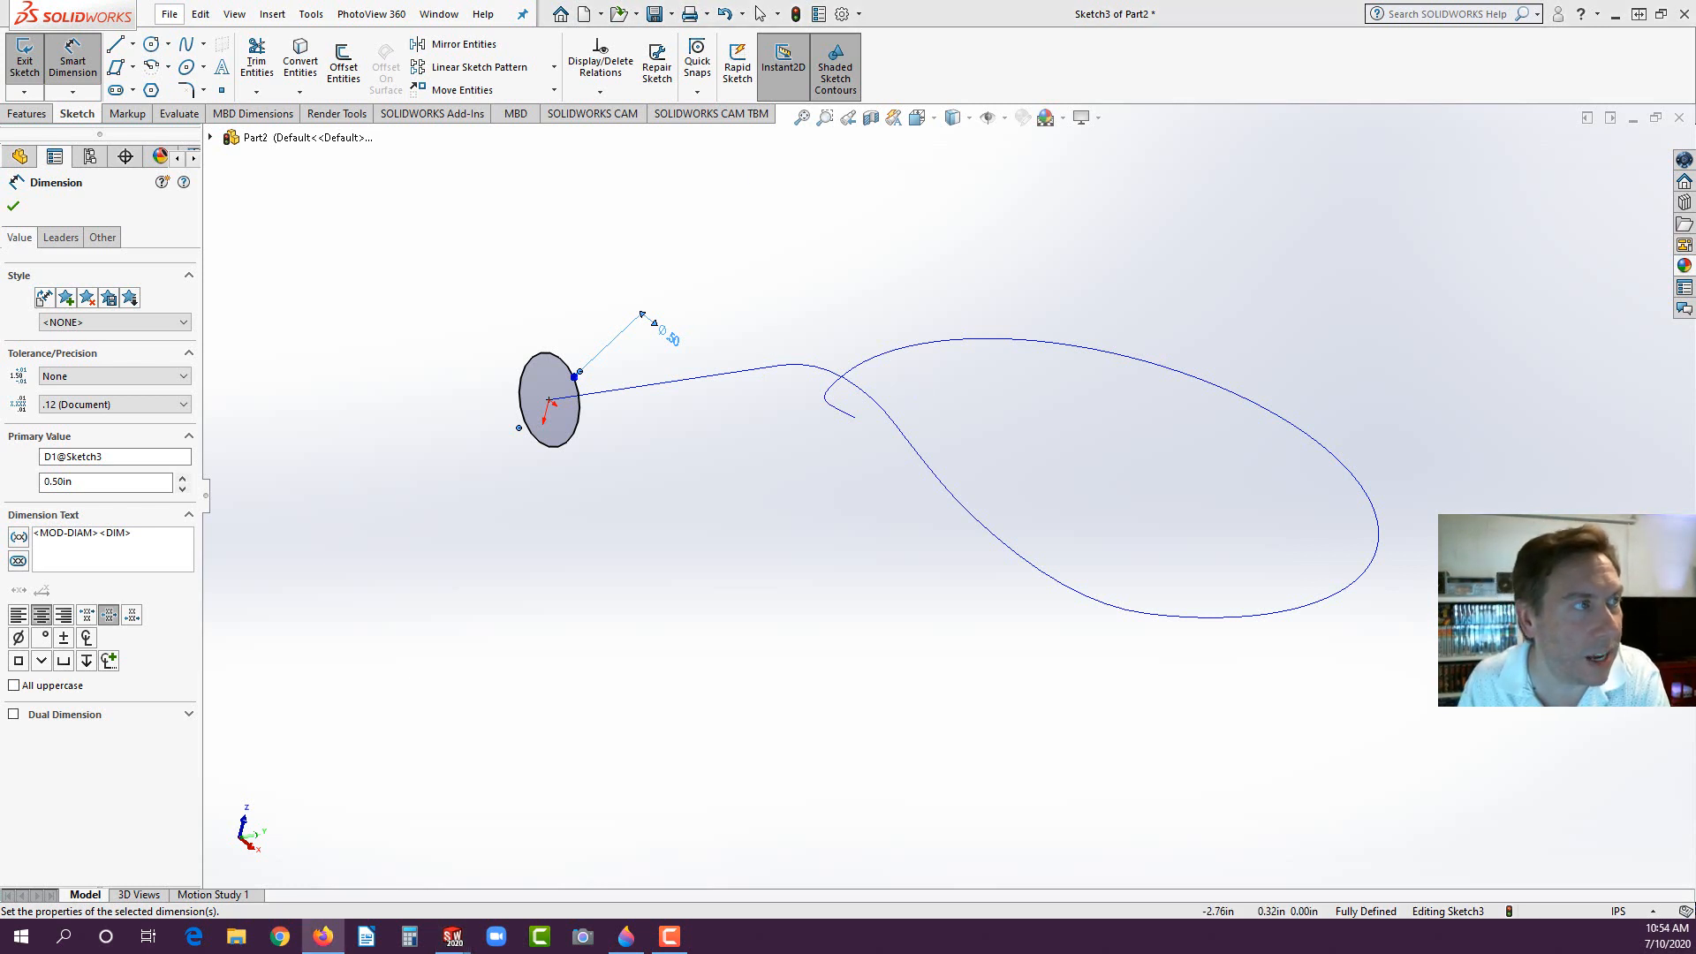
Step: Switch to the Firefox window and open the vertanux1.com website in a new tab
drag(6, 4, 748, 78)
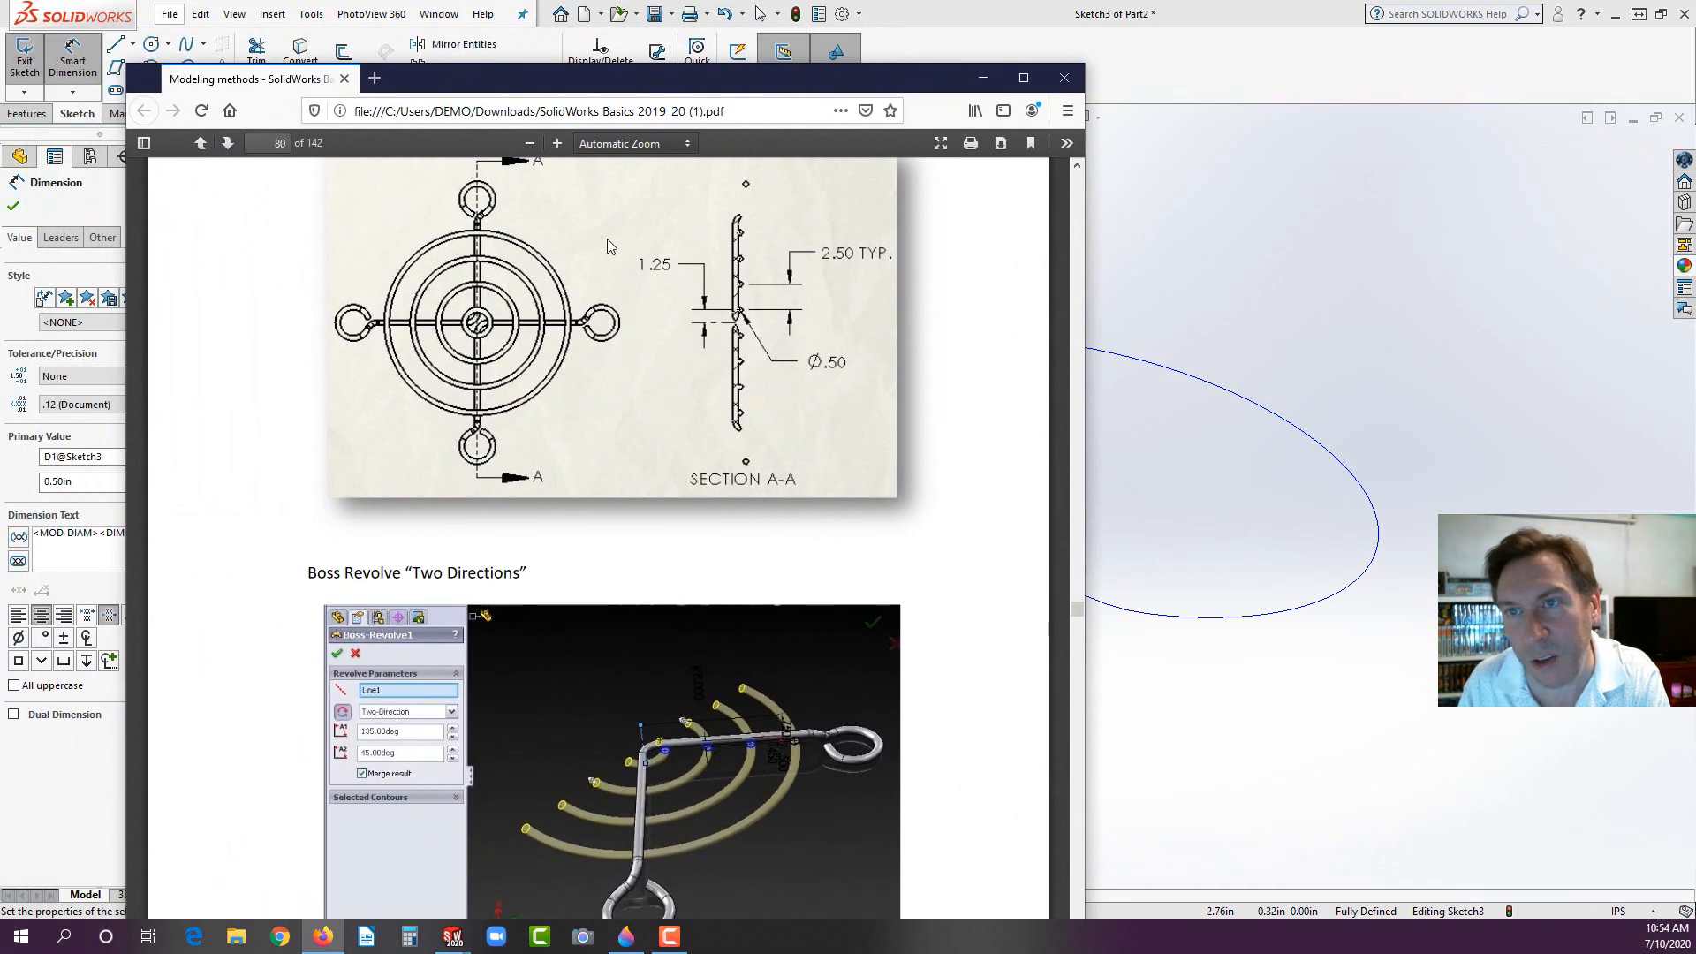
click(375, 78)
click(346, 109)
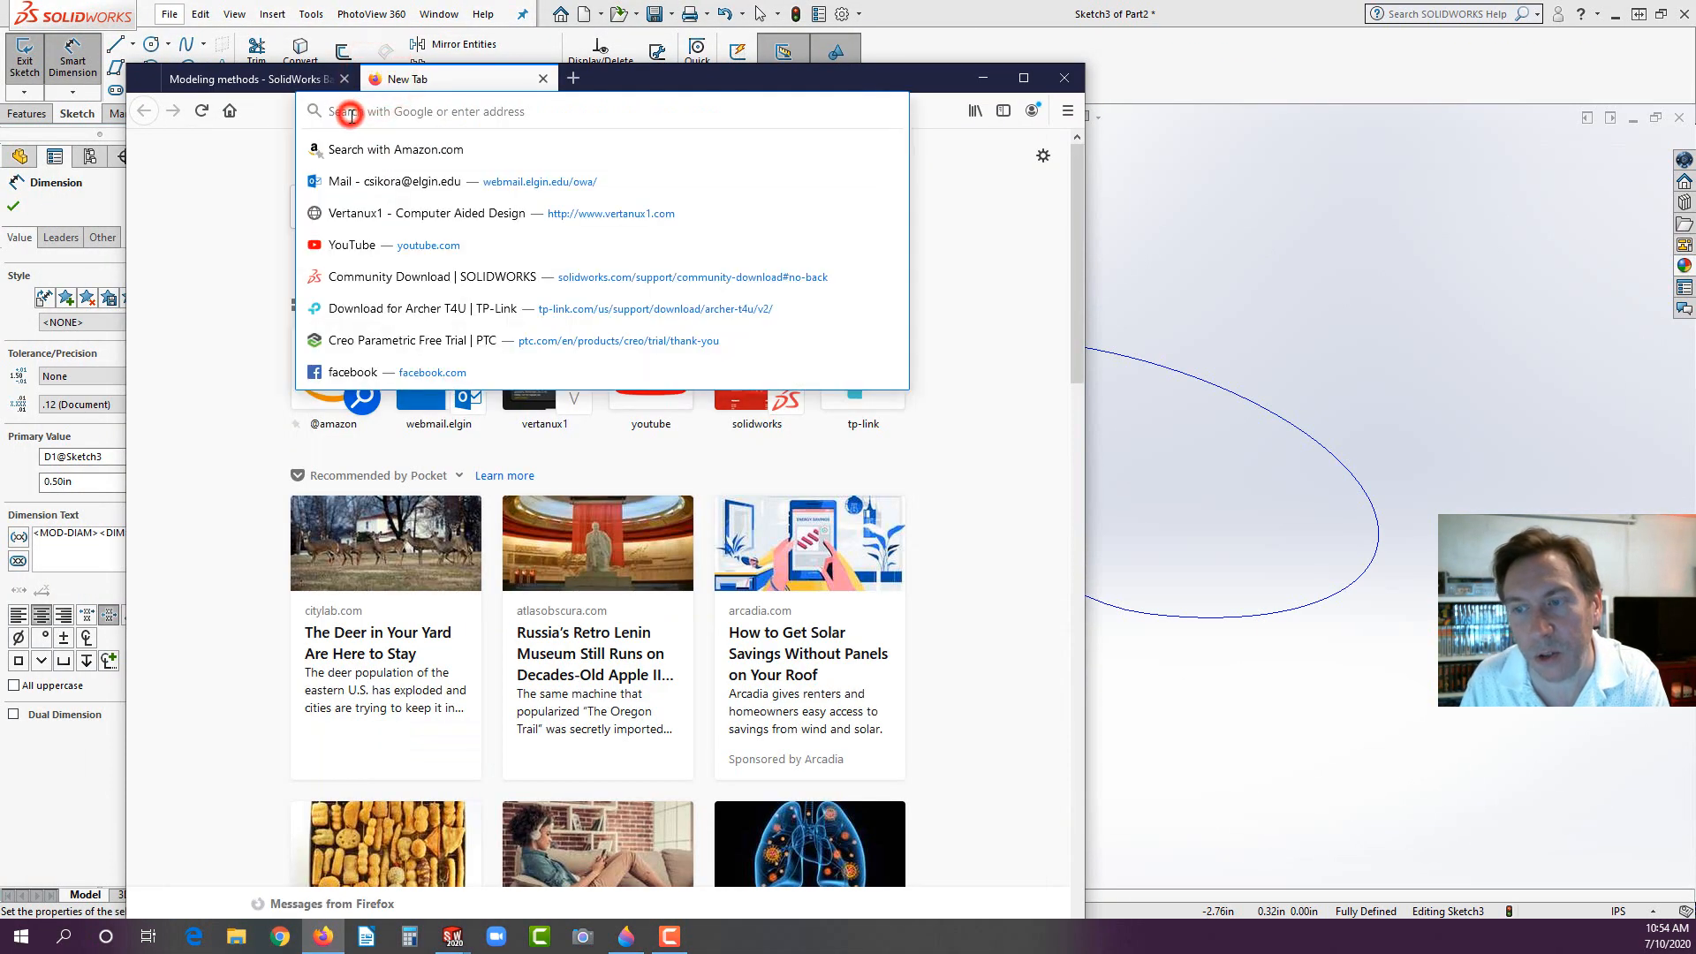
text(vert)
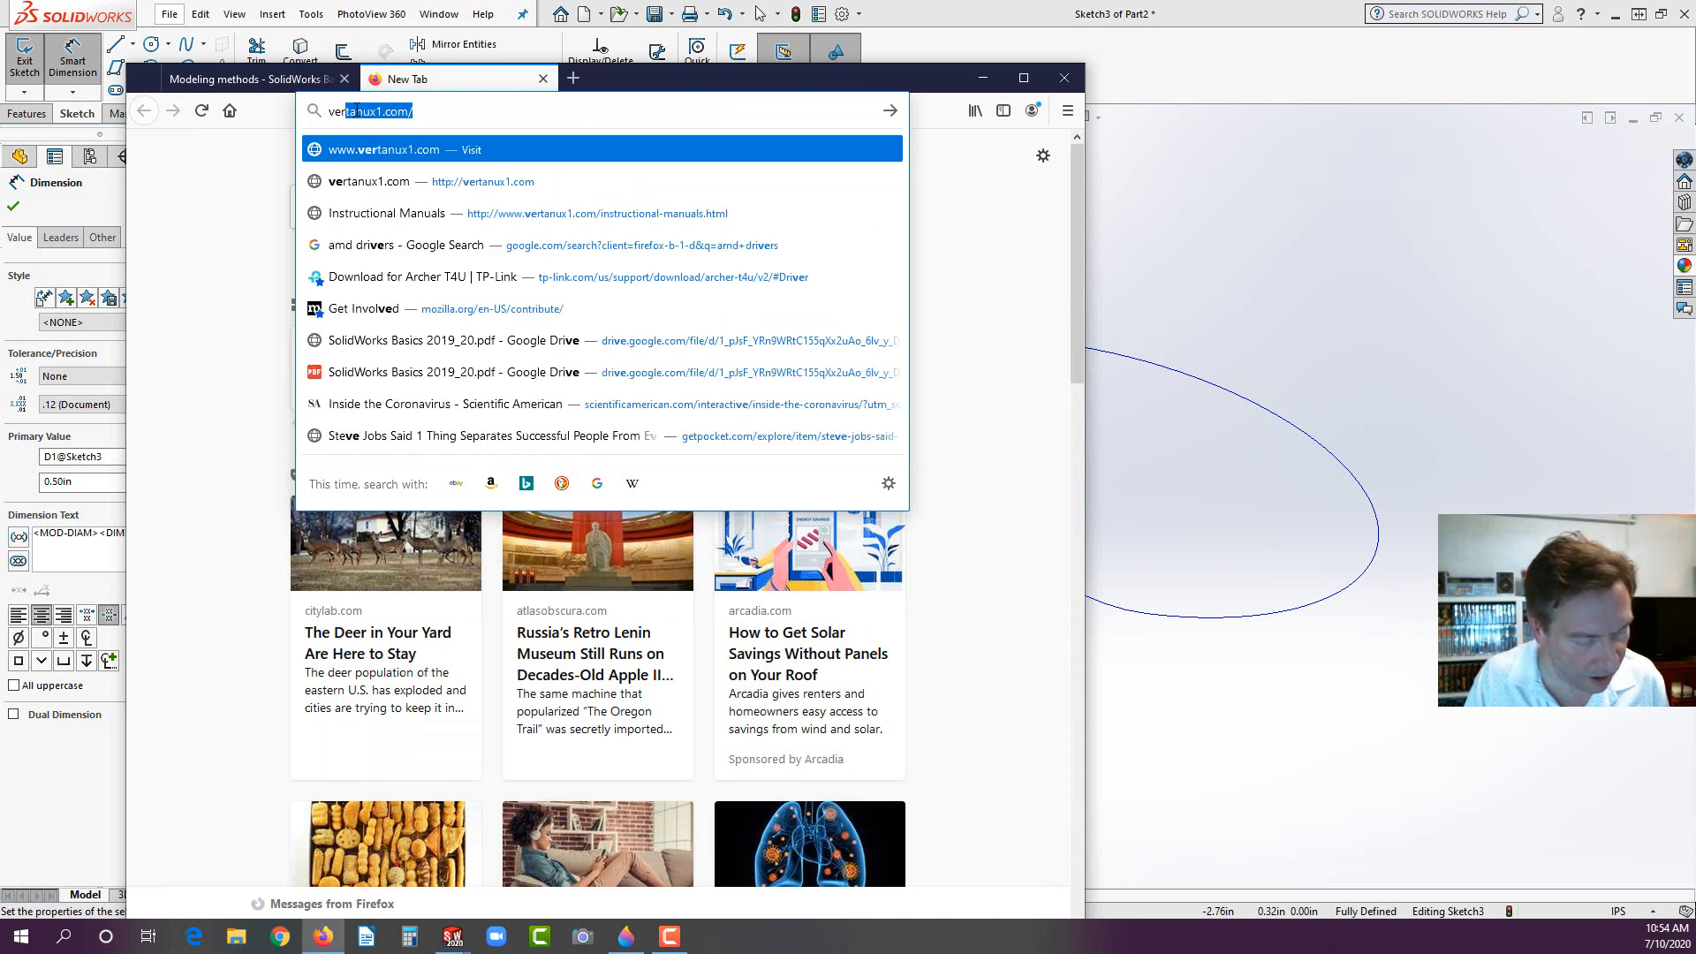
text(anux)
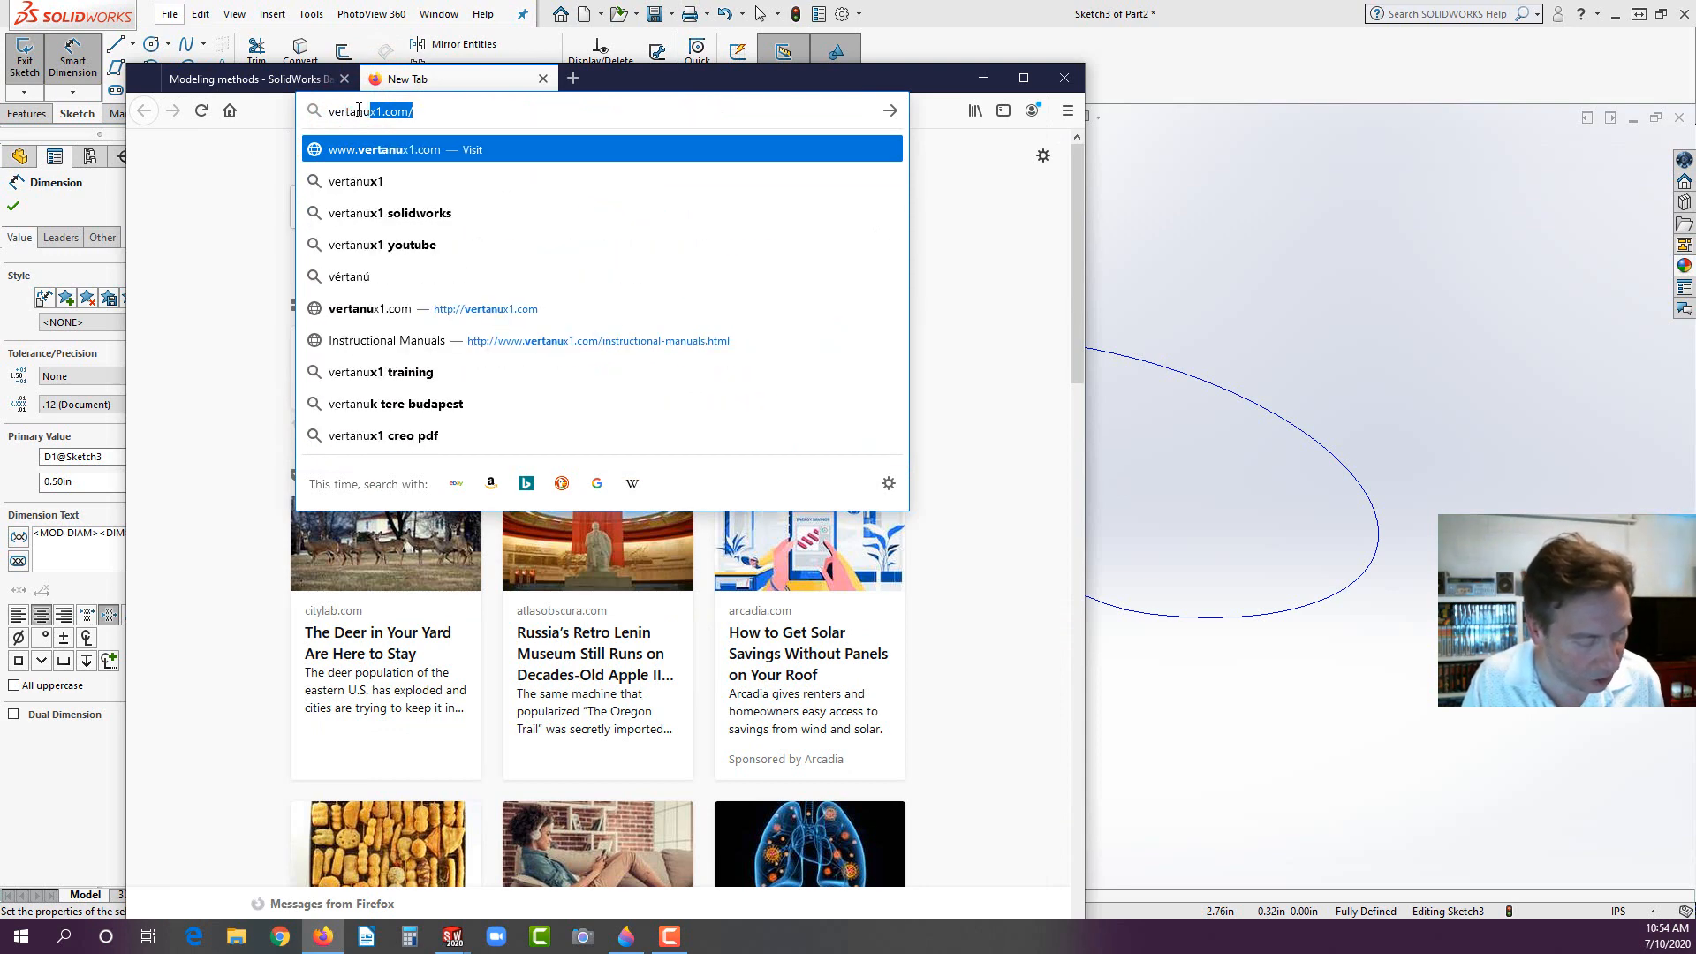
text(1)
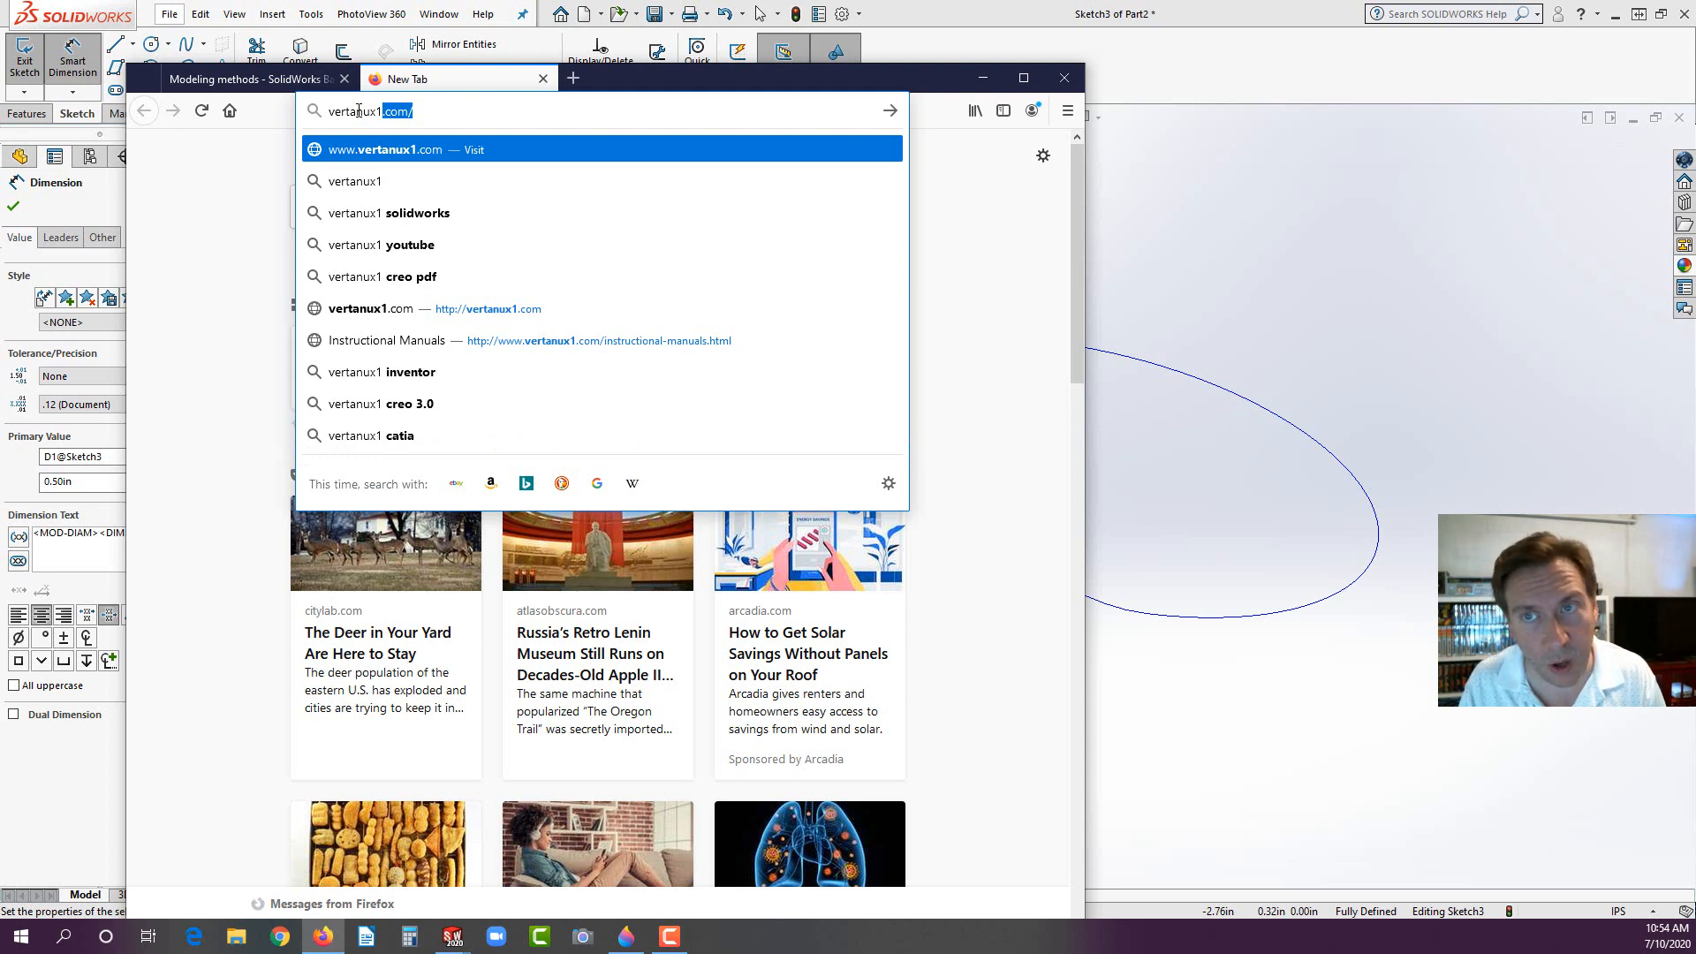
key(Return)
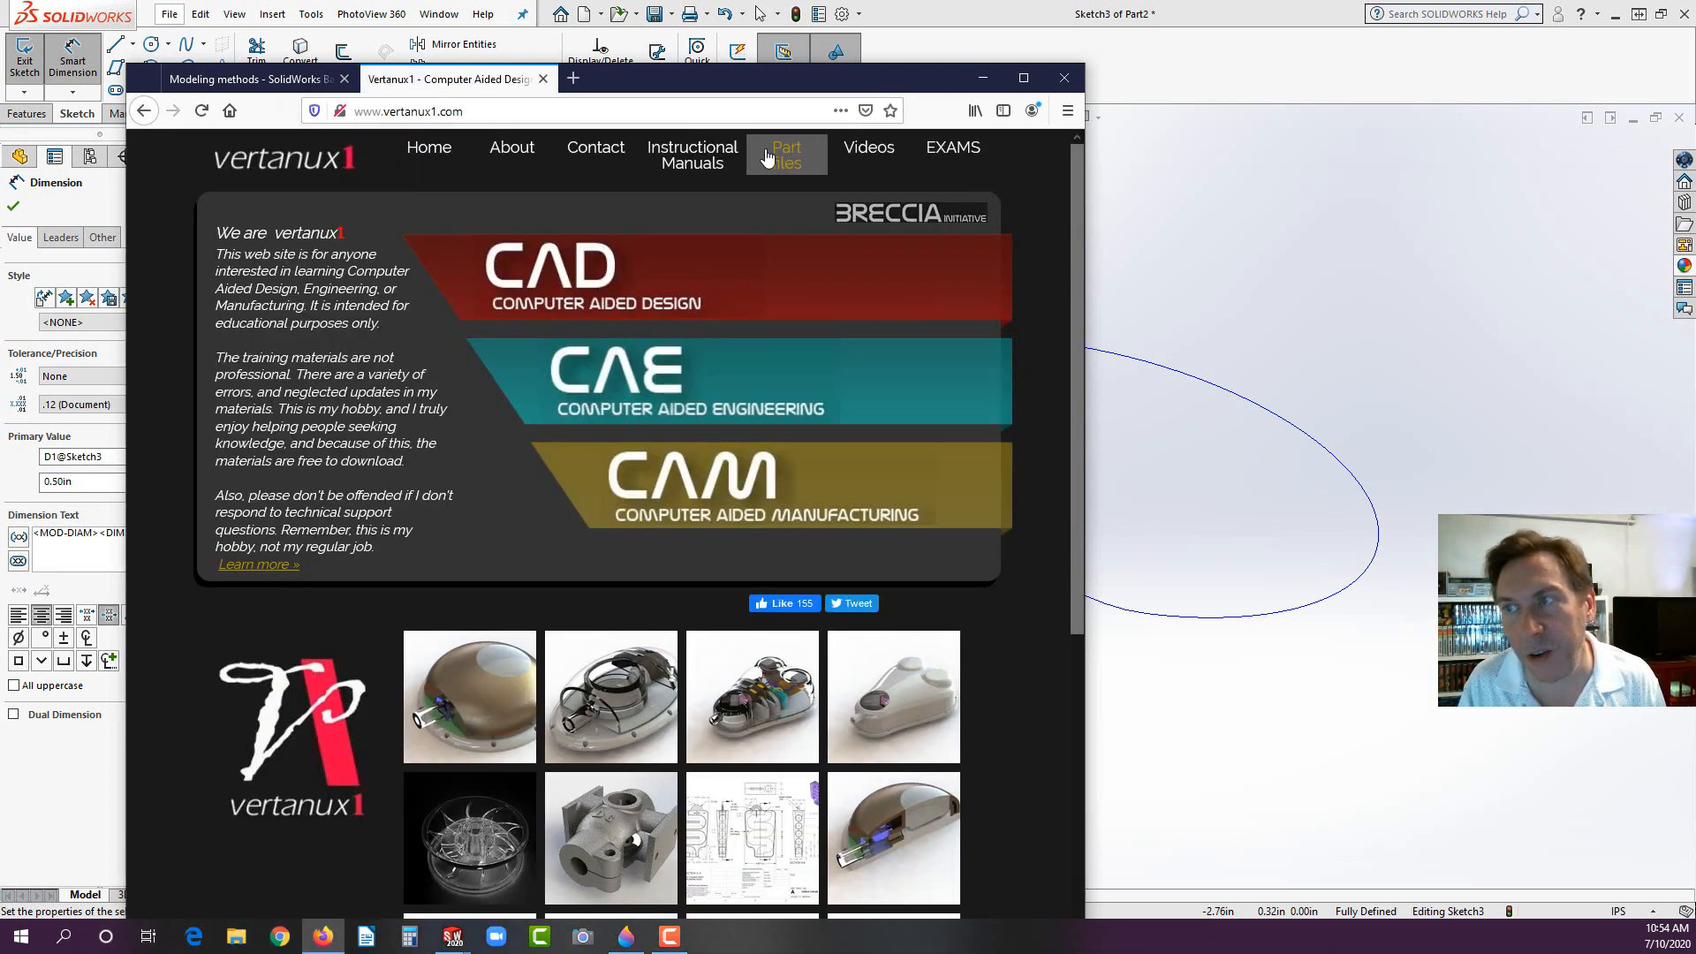
Step: Open the SolidWorks Basics guide from the site's instructional manuals, view its cover, and move the browser out of the way of SOLIDWORKS
click(697, 160)
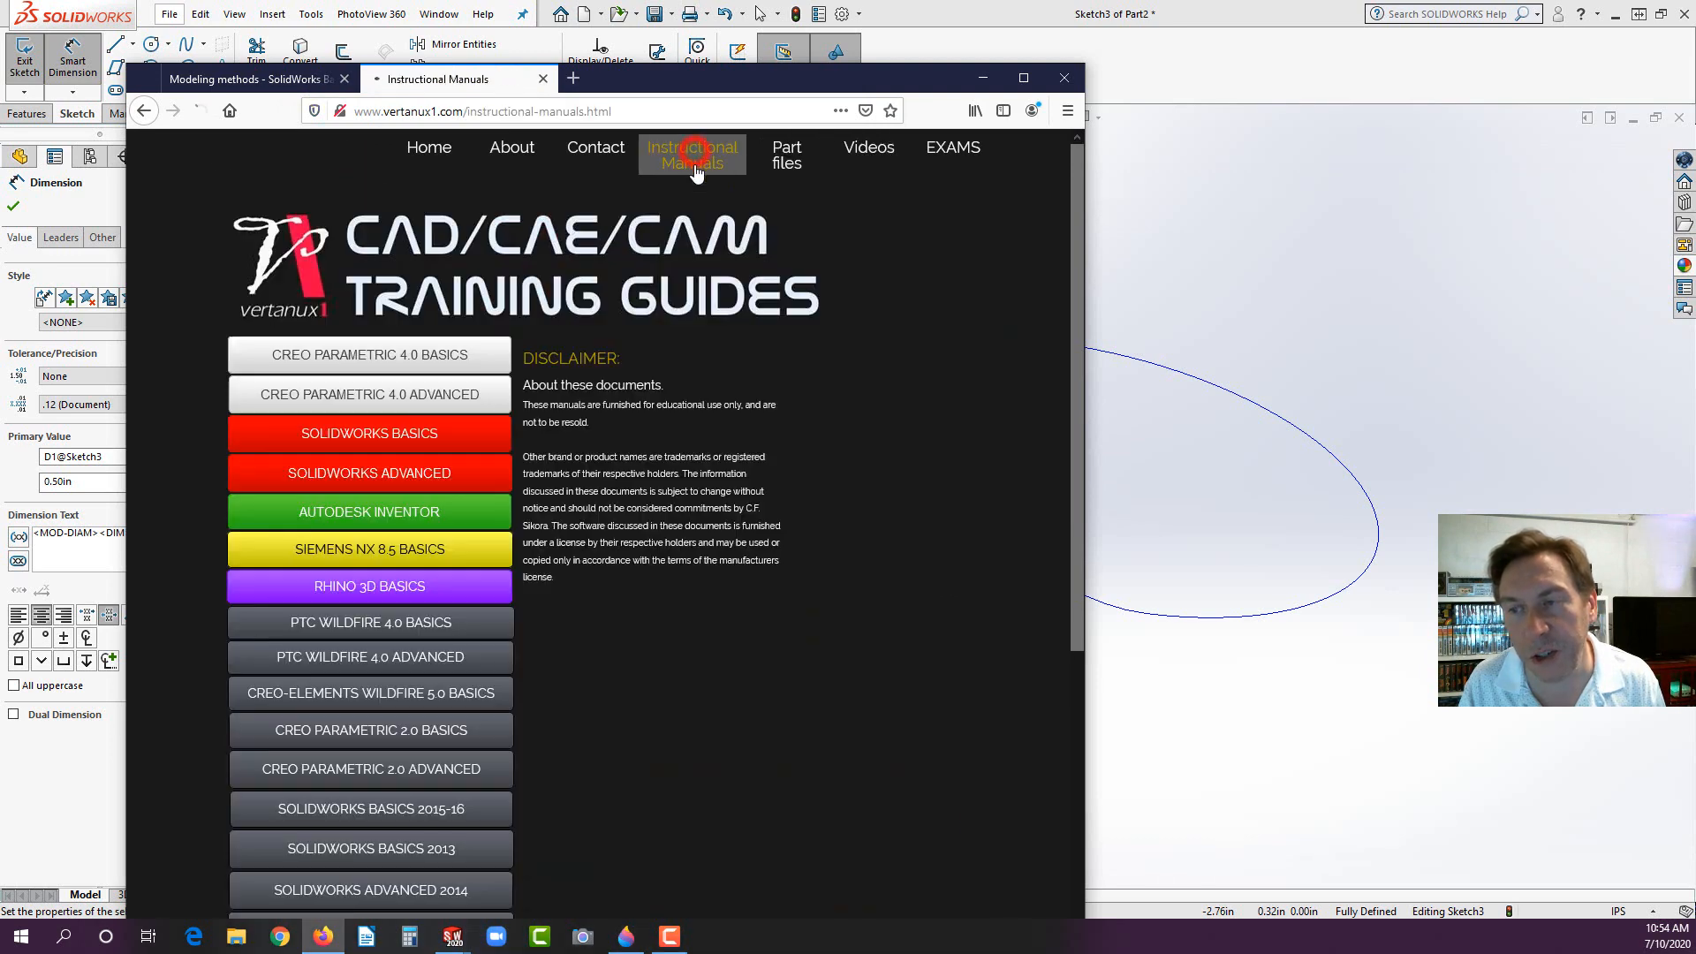
click(392, 438)
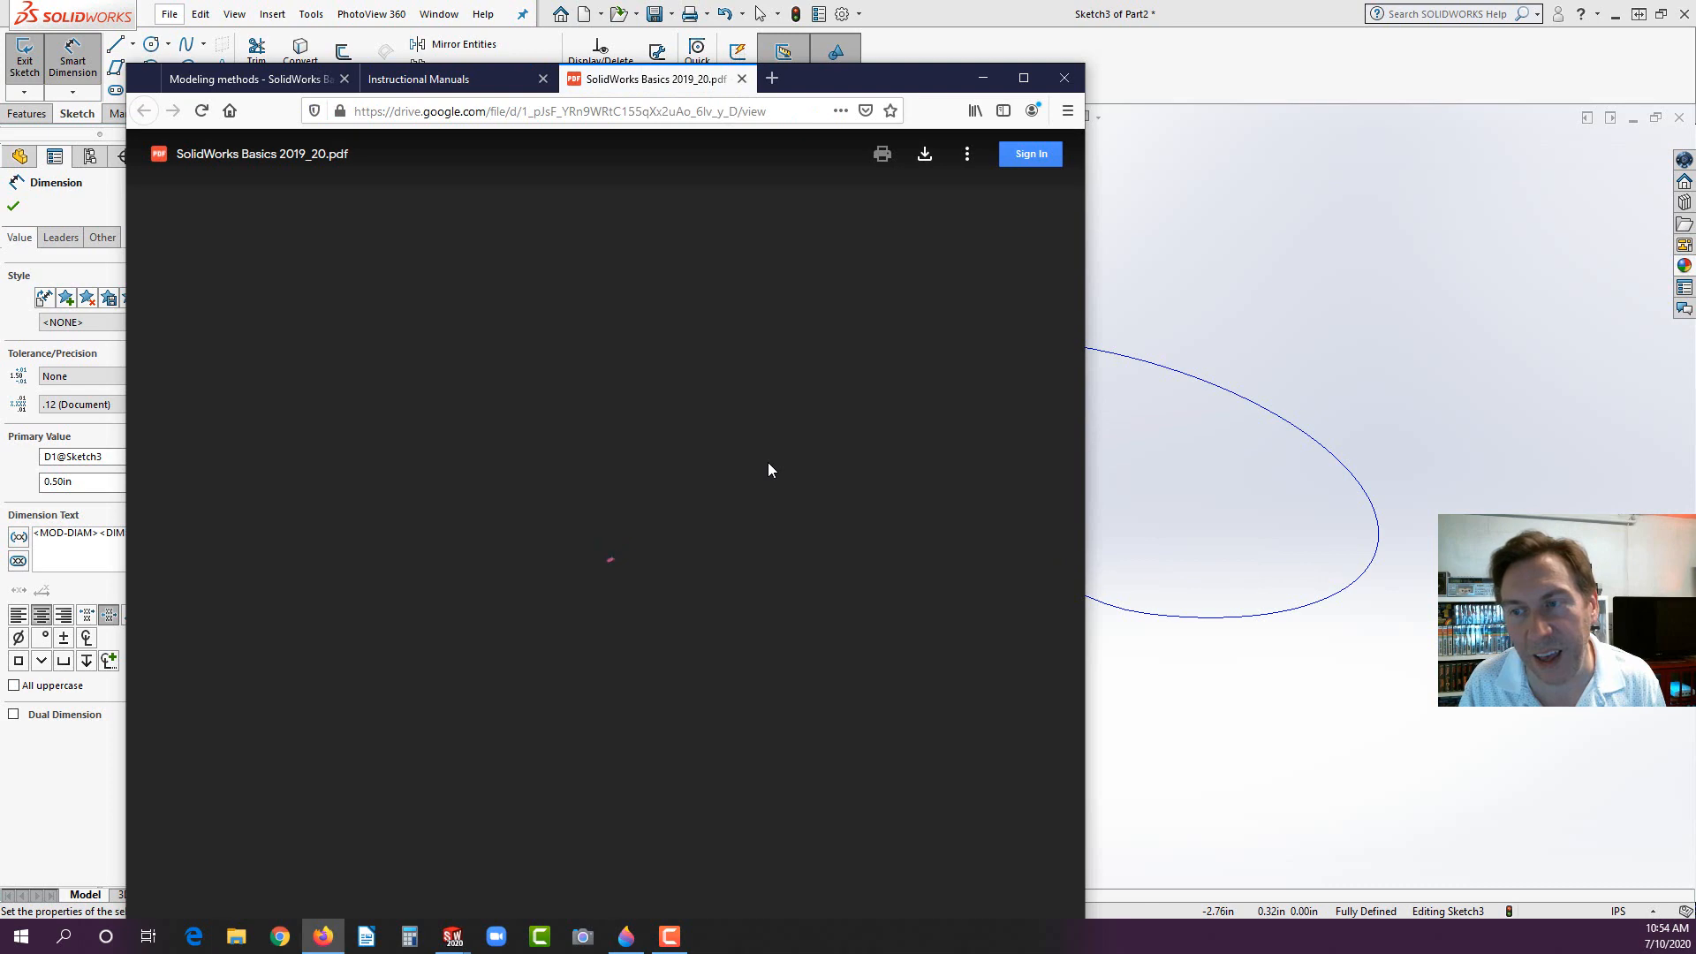
scroll(766, 463, down, 3)
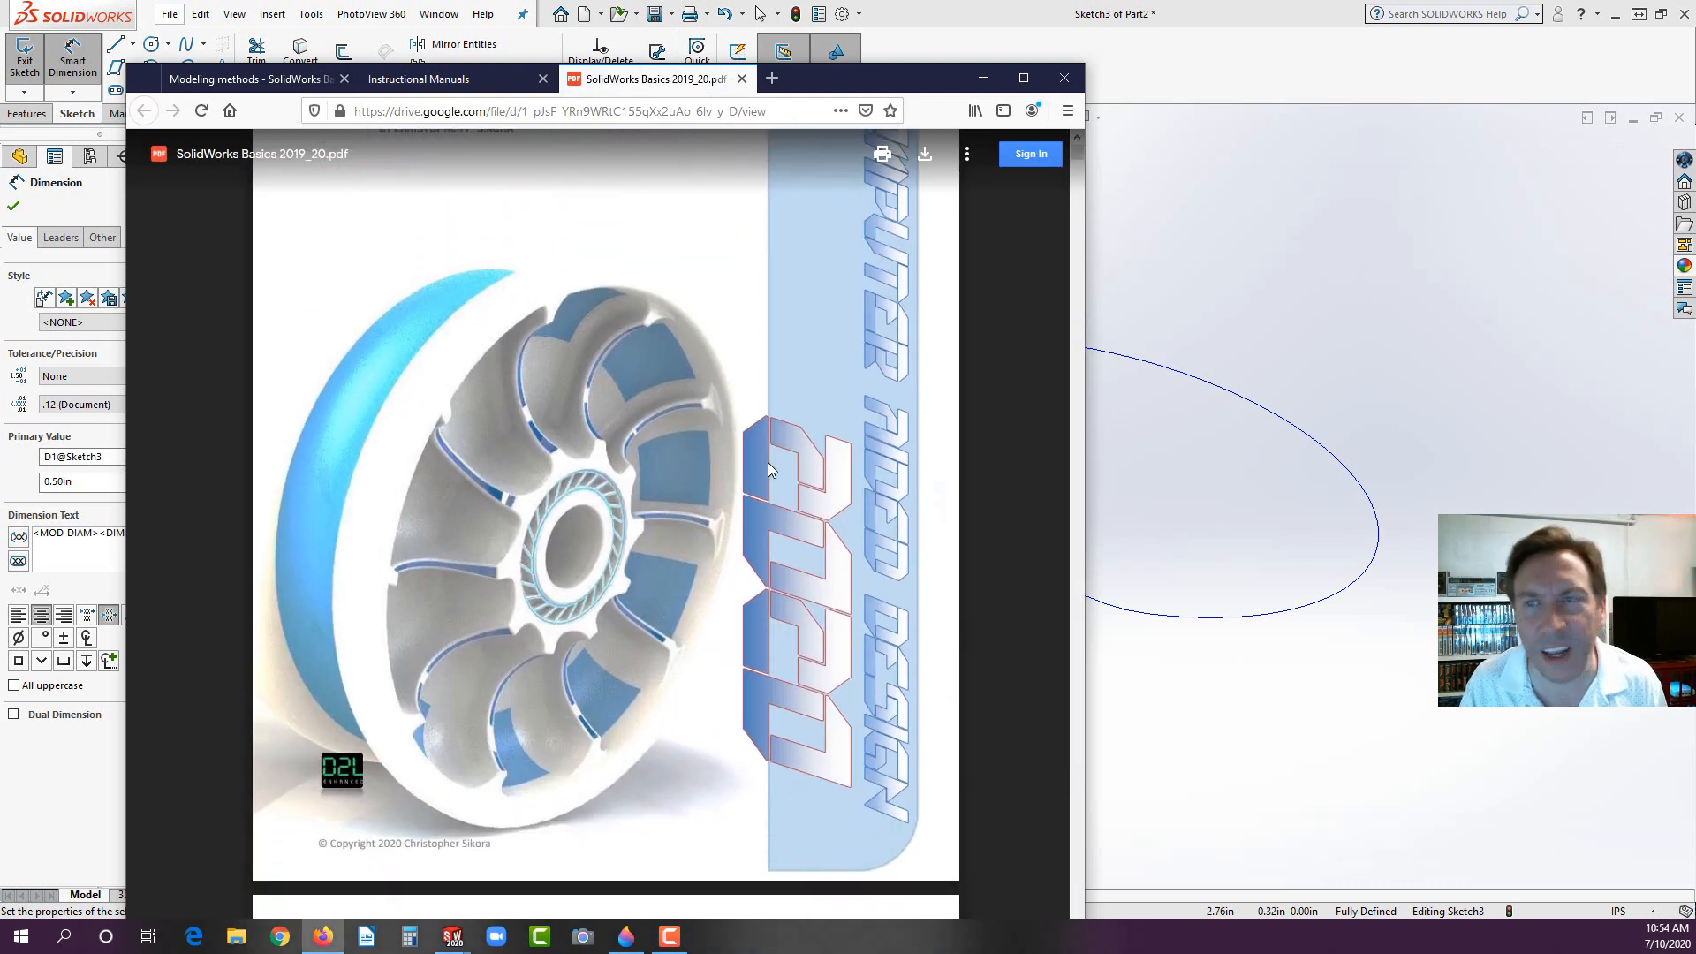
click(846, 82)
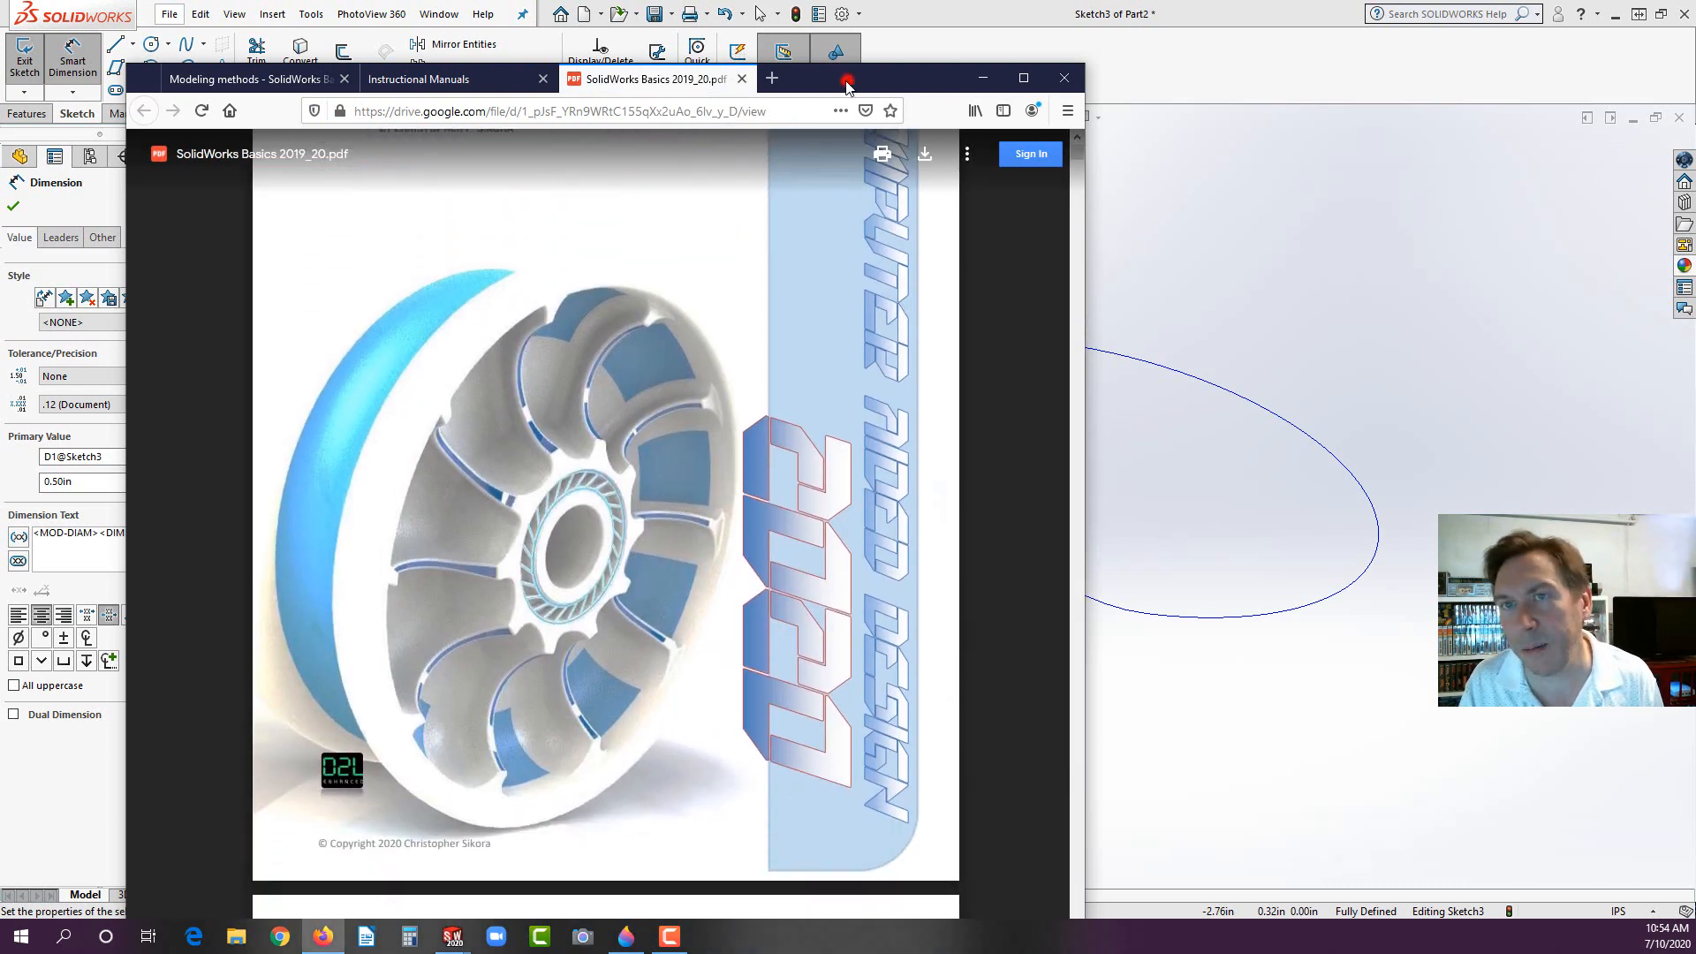
drag(846, 81, 0, 207)
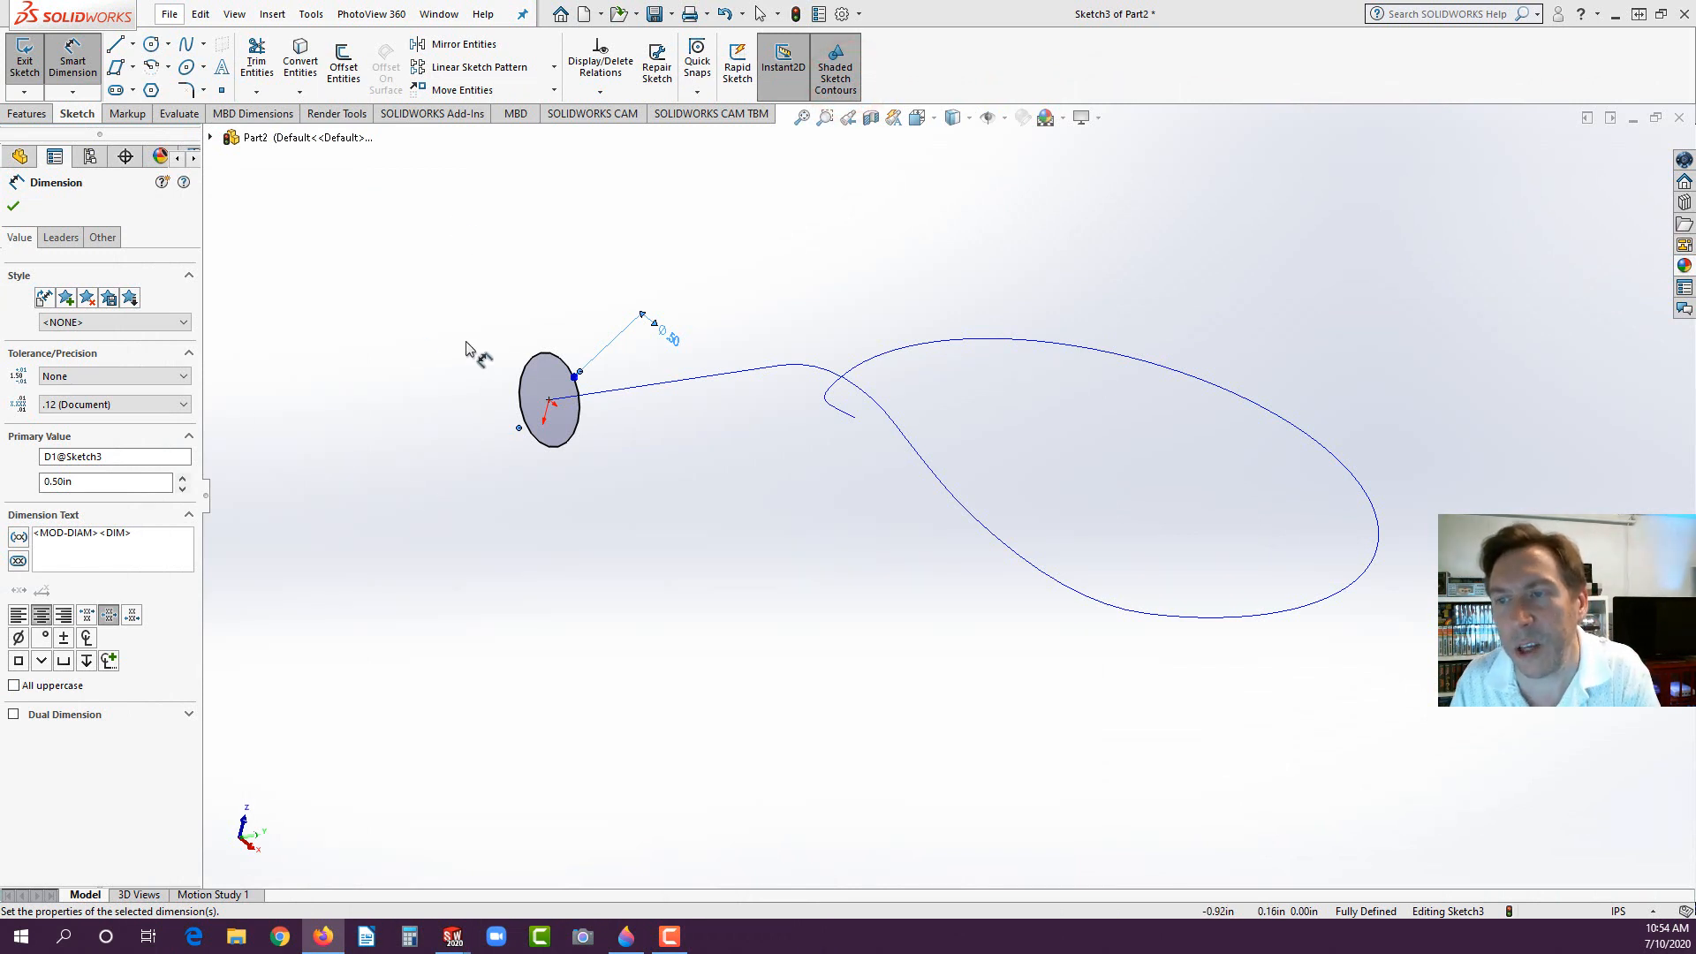
Step: Sweep the 0.5 in circle along the projected curve to form the solid wire loop and arm
click(26, 115)
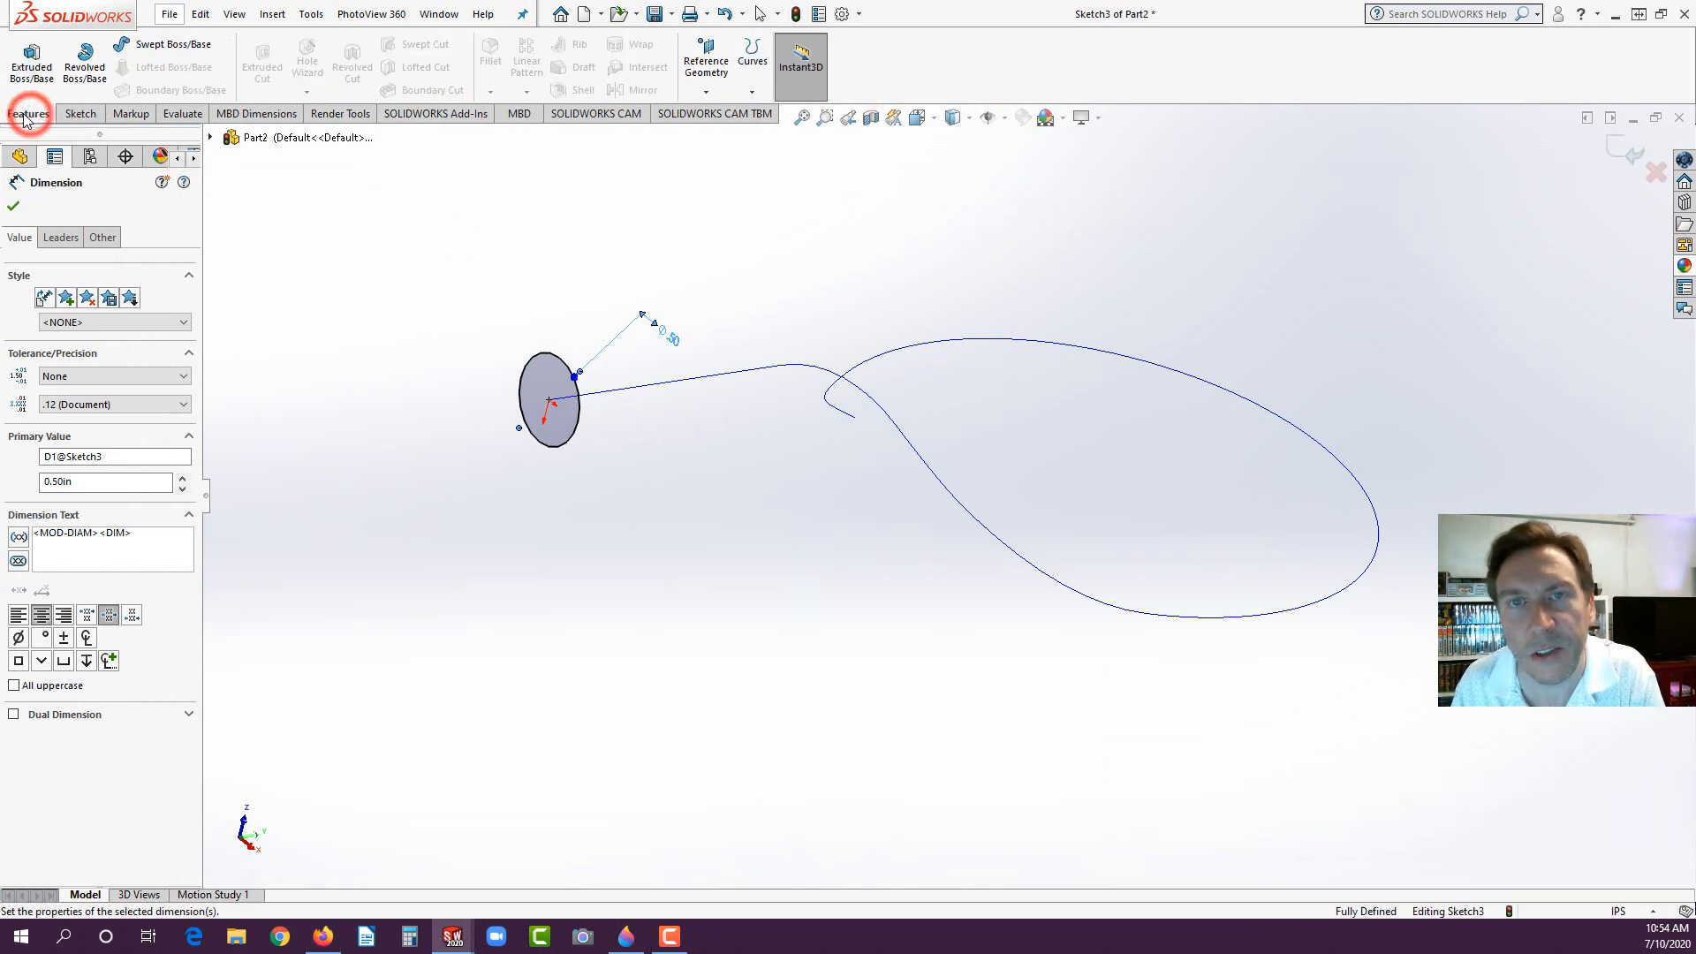
click(155, 46)
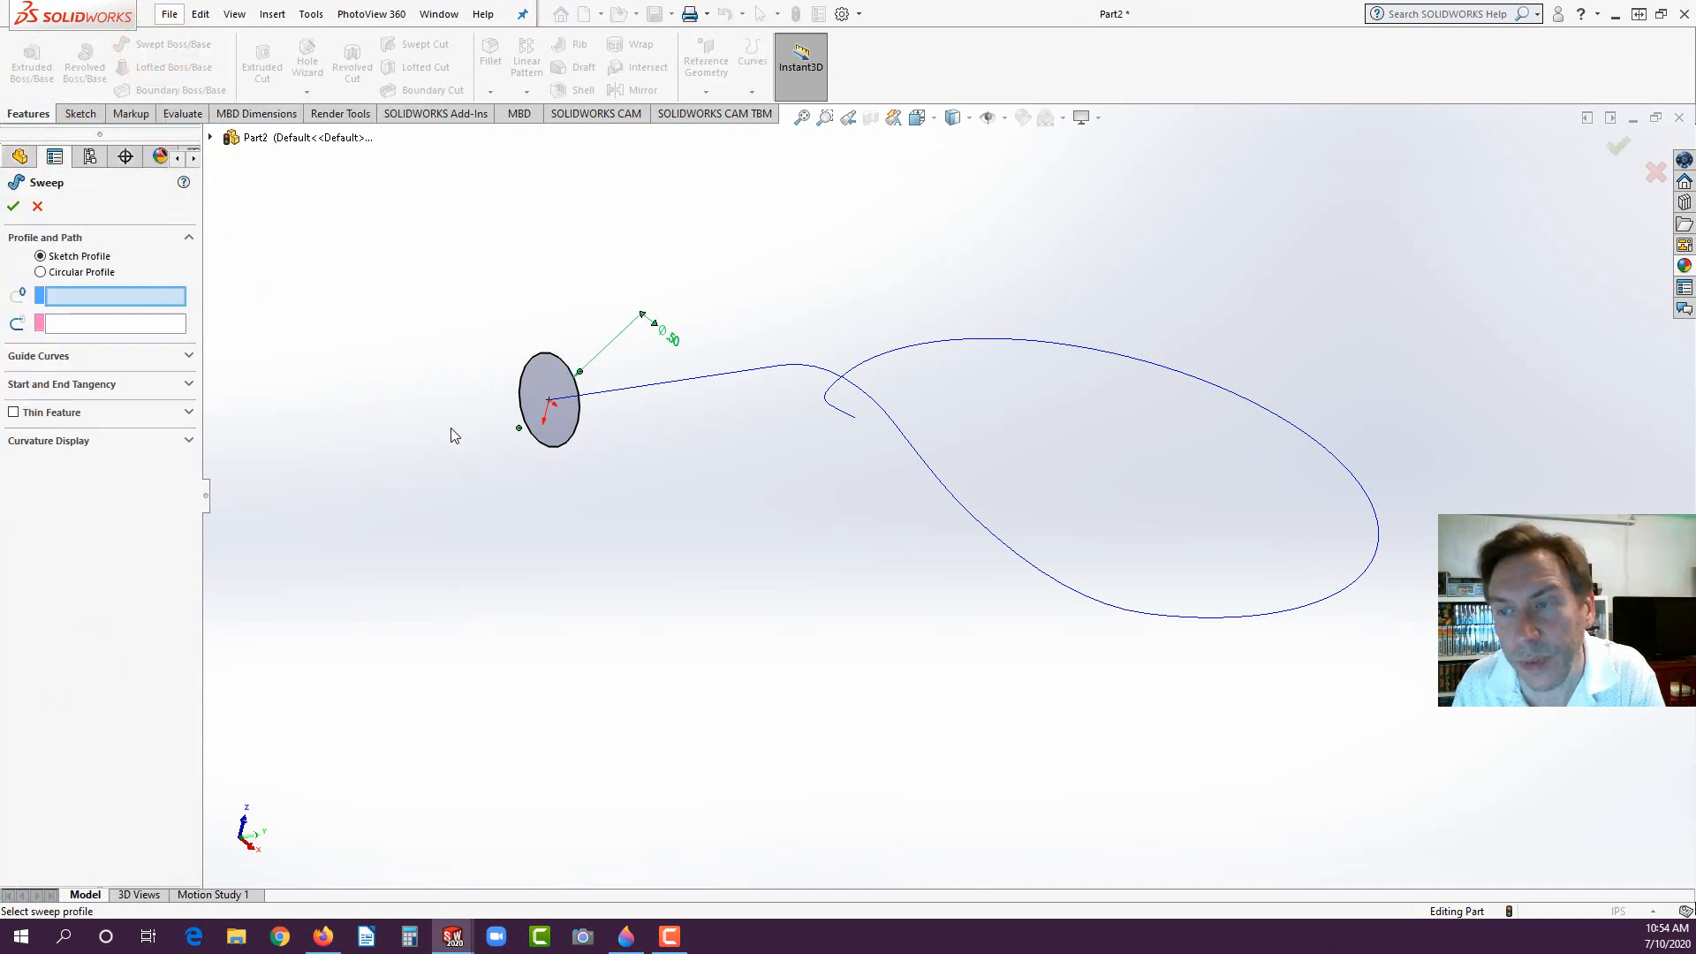
click(565, 447)
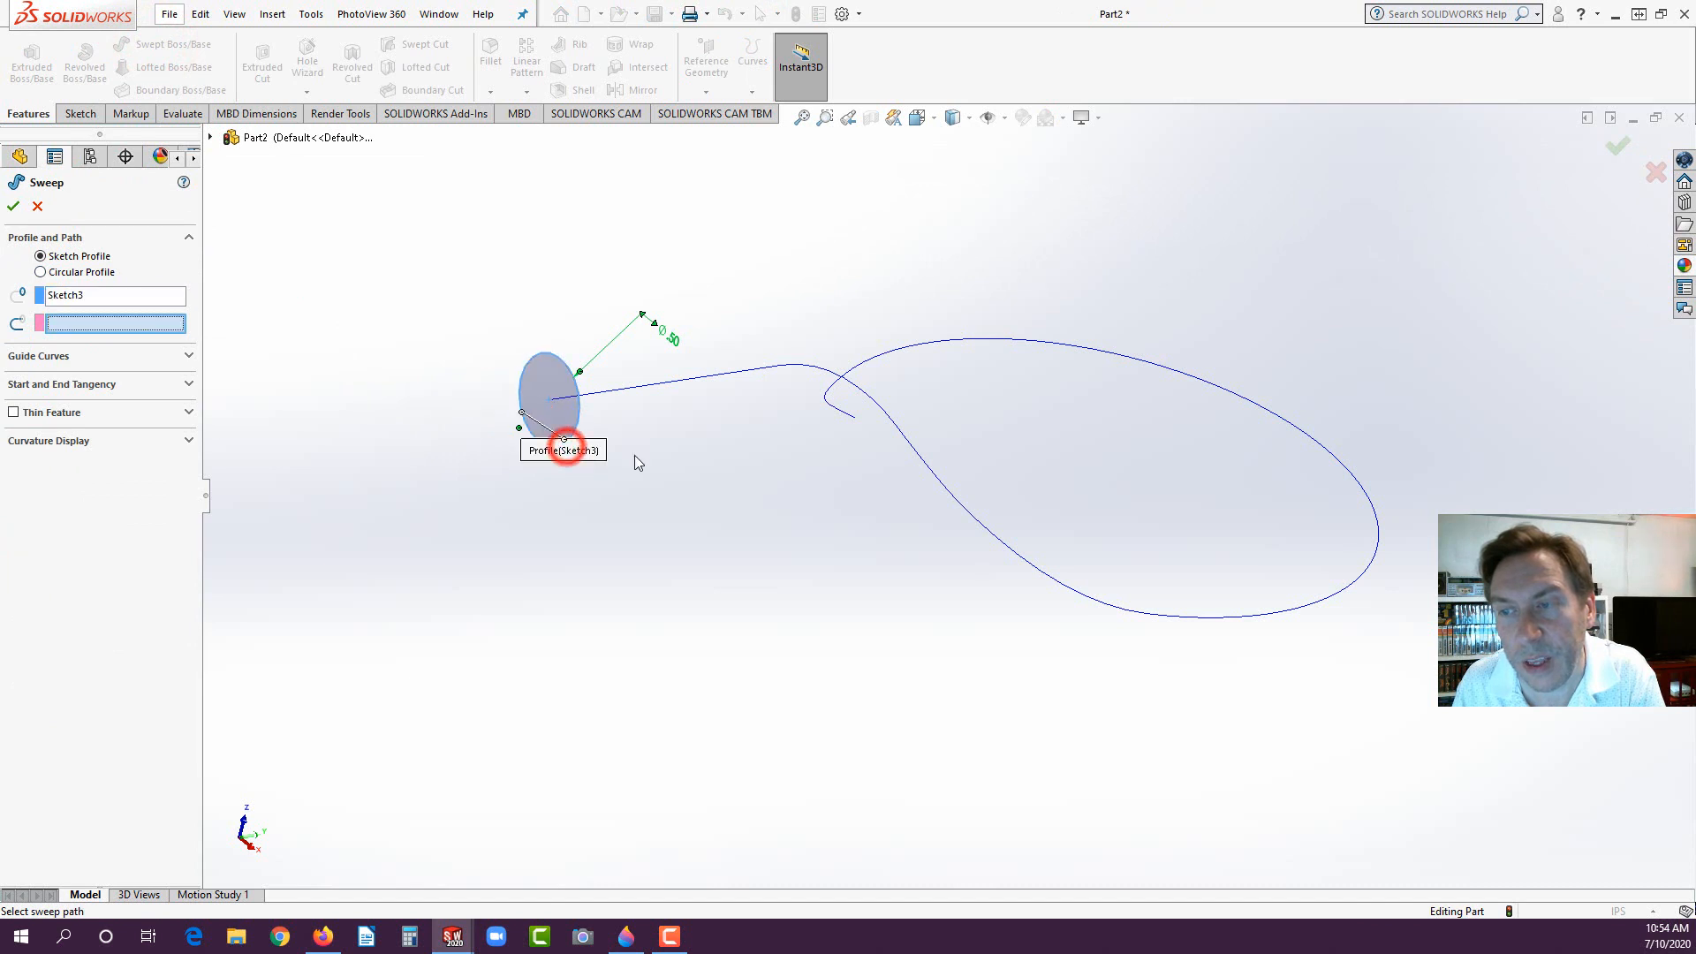
click(715, 380)
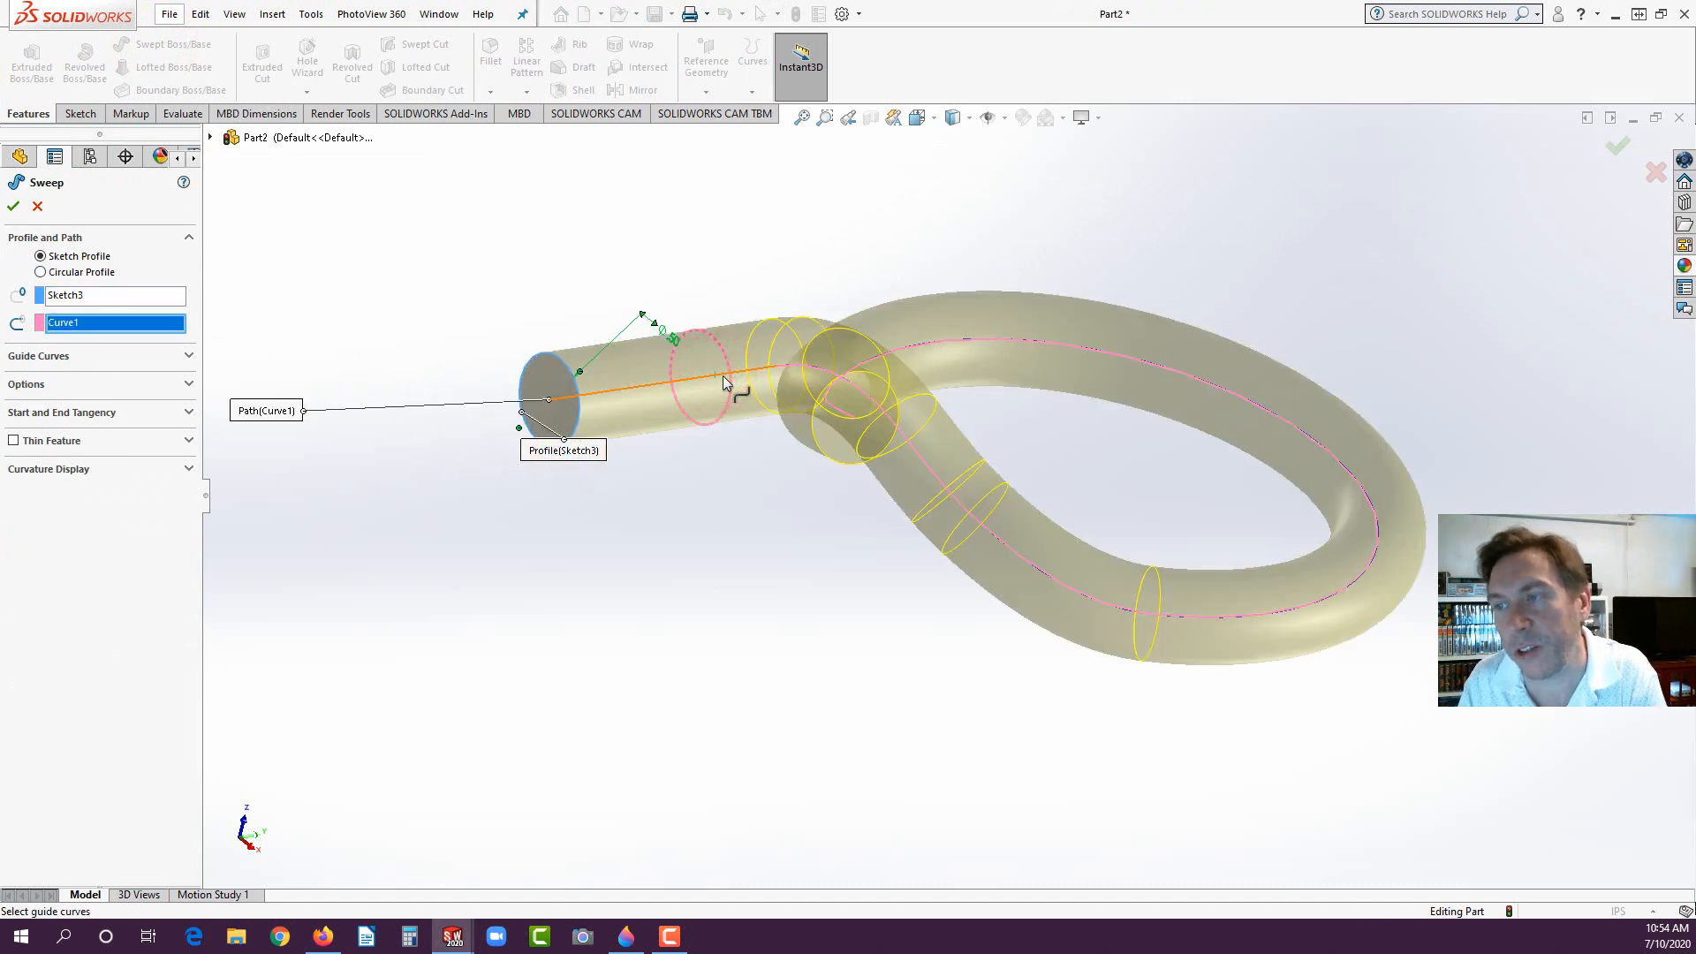
middle_drag(657, 553, 753, 689)
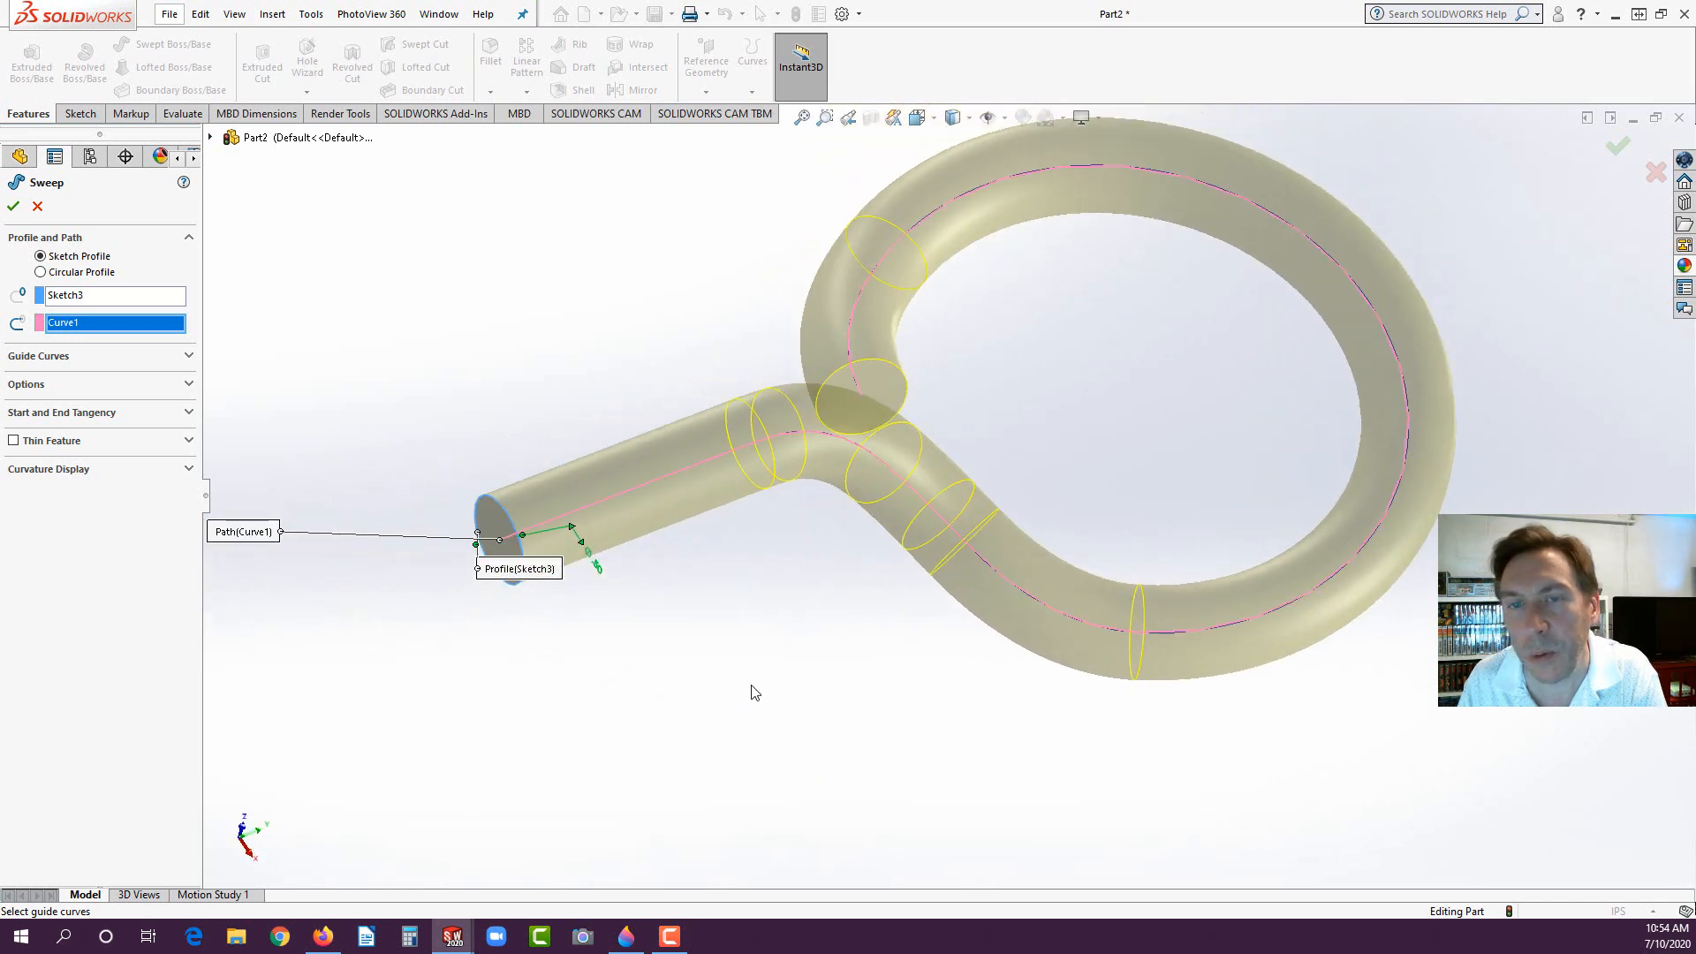
click(12, 208)
click(429, 362)
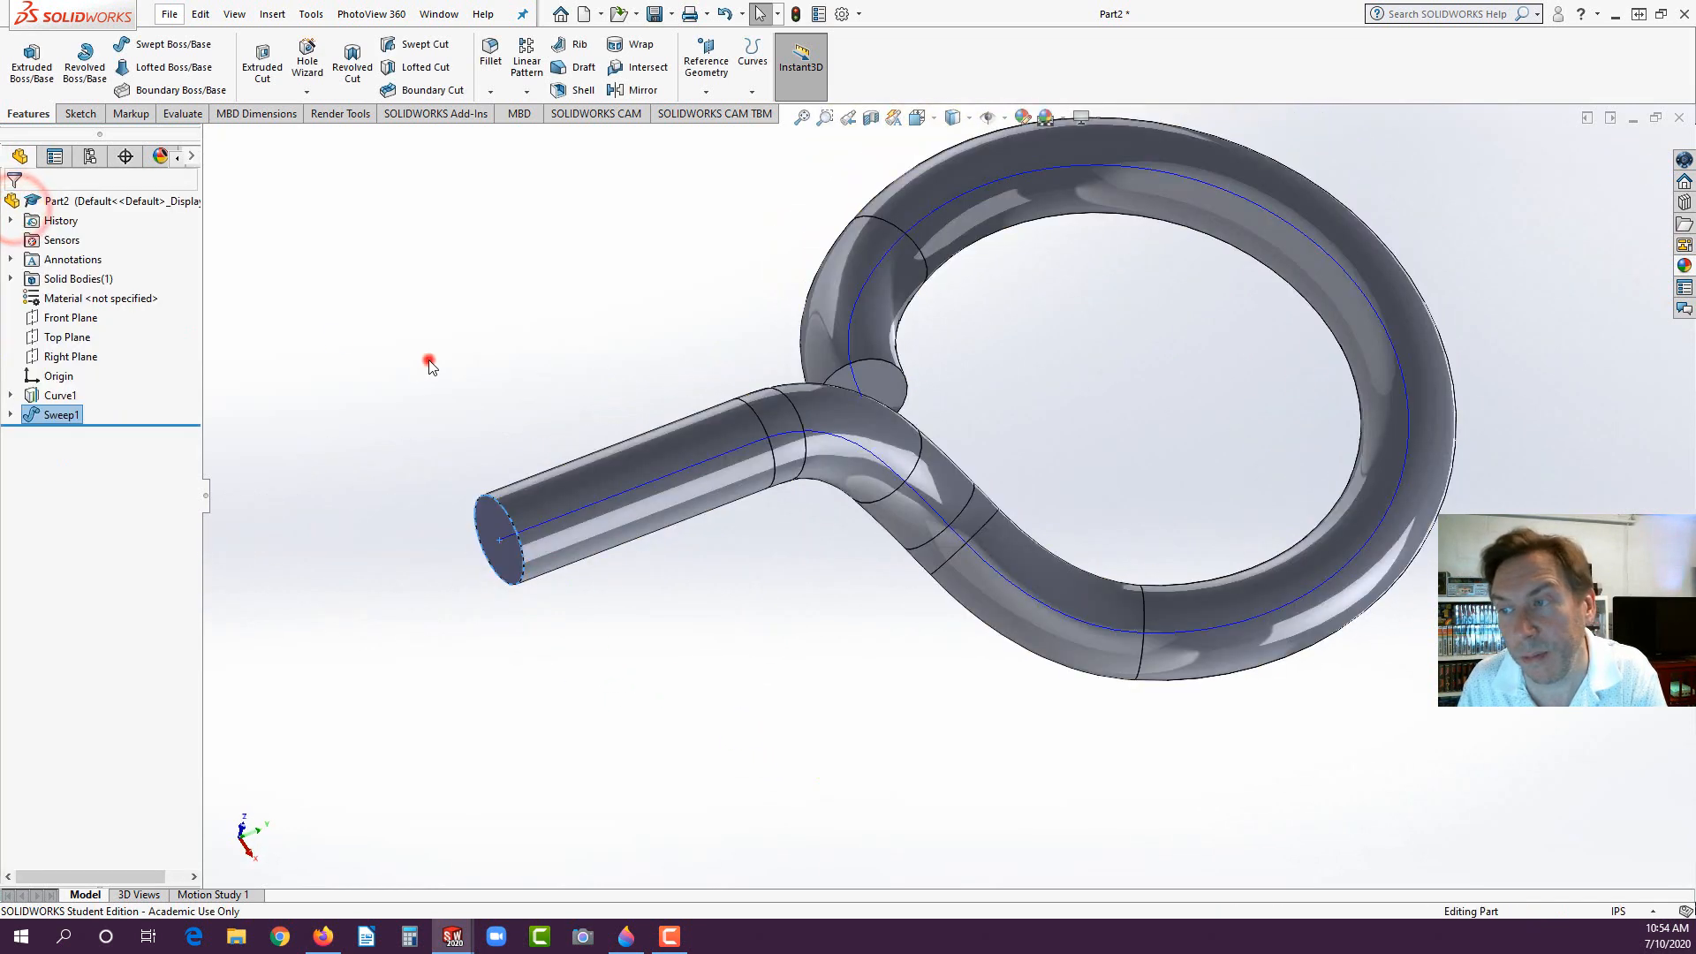
Step: Hide the projected curve running through the swept wire and select the sweep feature
click(728, 453)
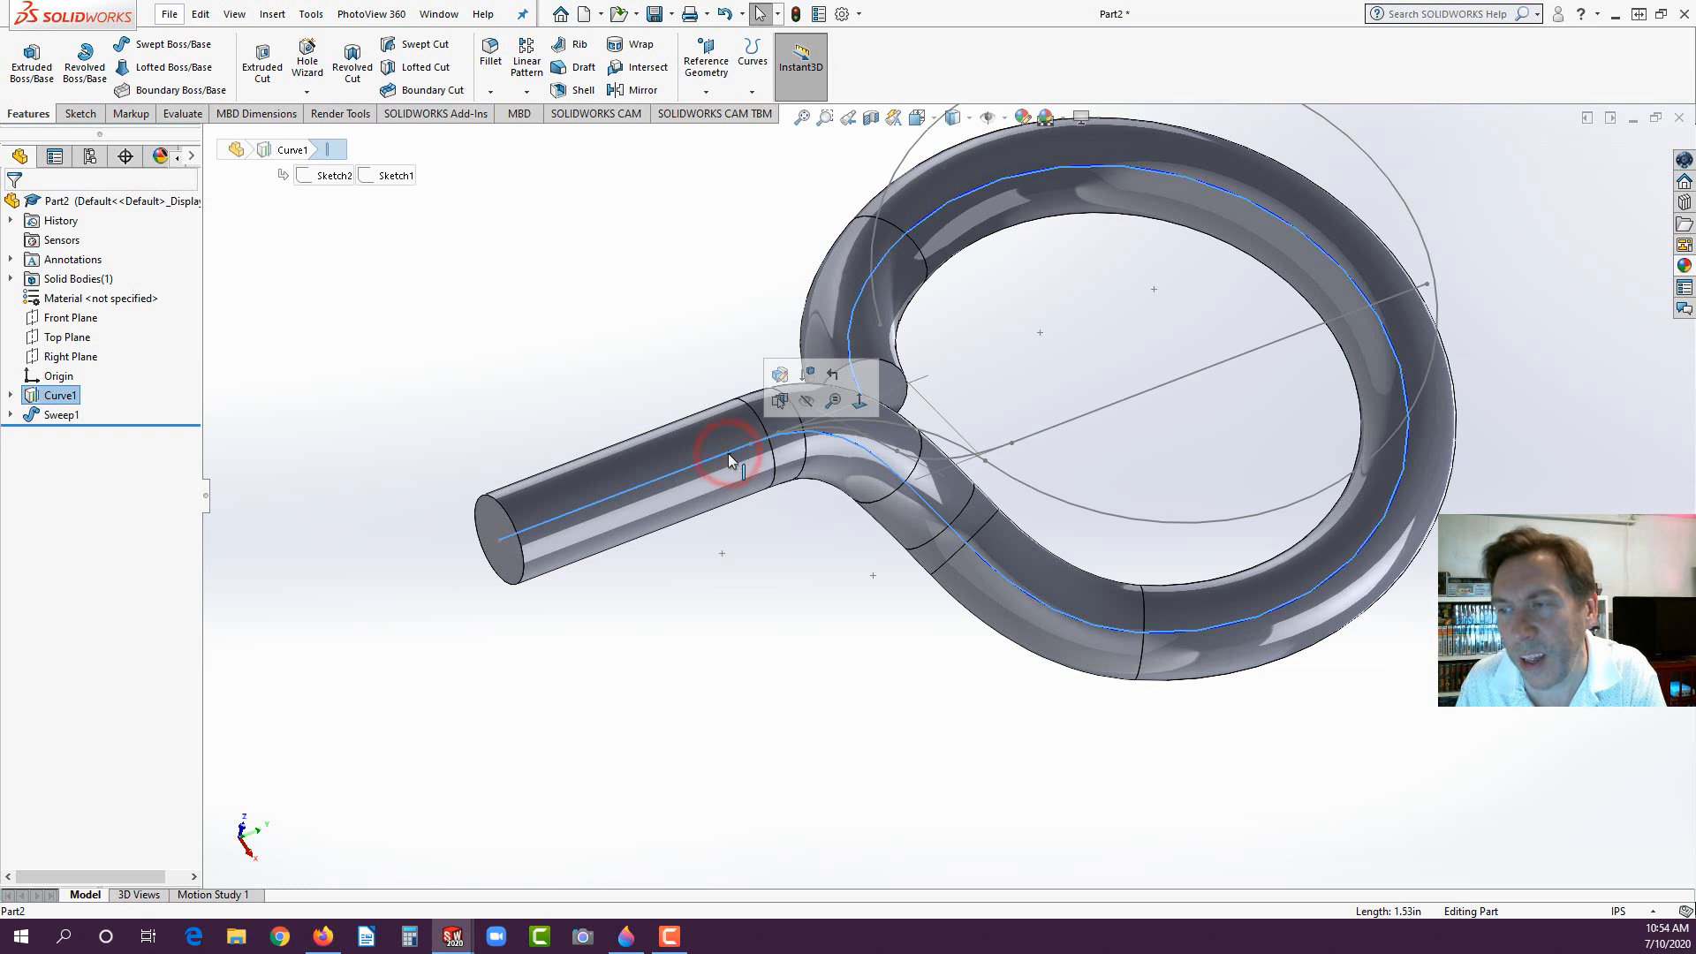
click(810, 404)
click(708, 581)
key(f)
middle_drag(786, 563, 992, 455)
scroll(1010, 438, down, 3)
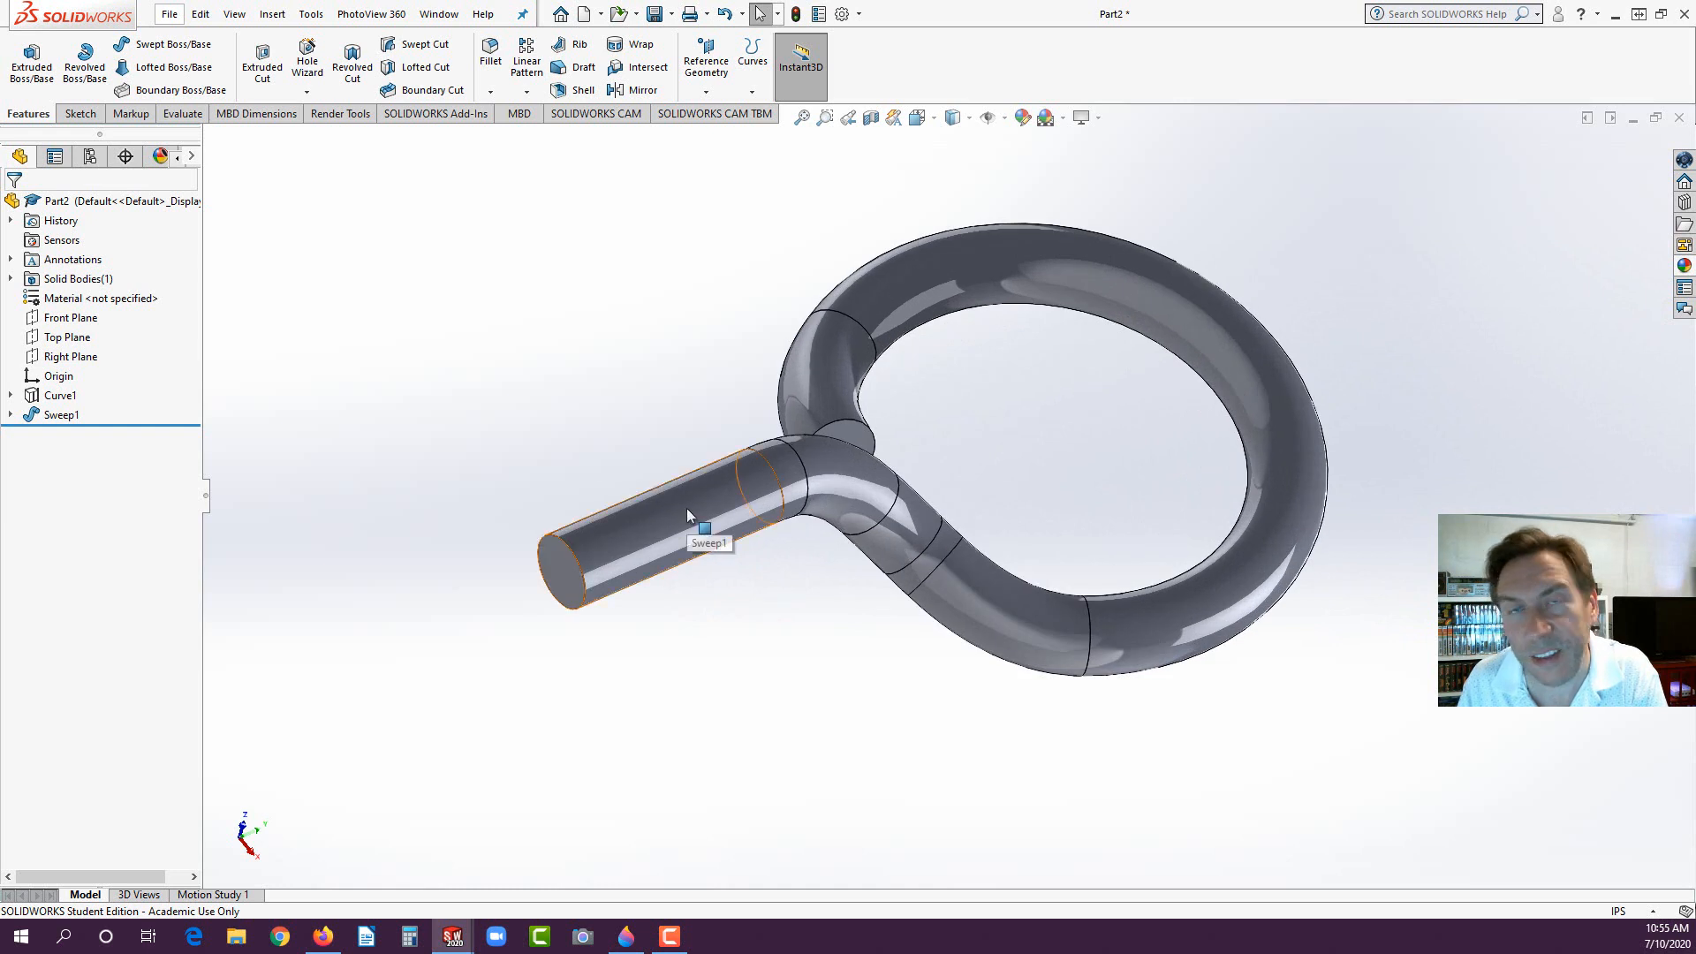
click(53, 416)
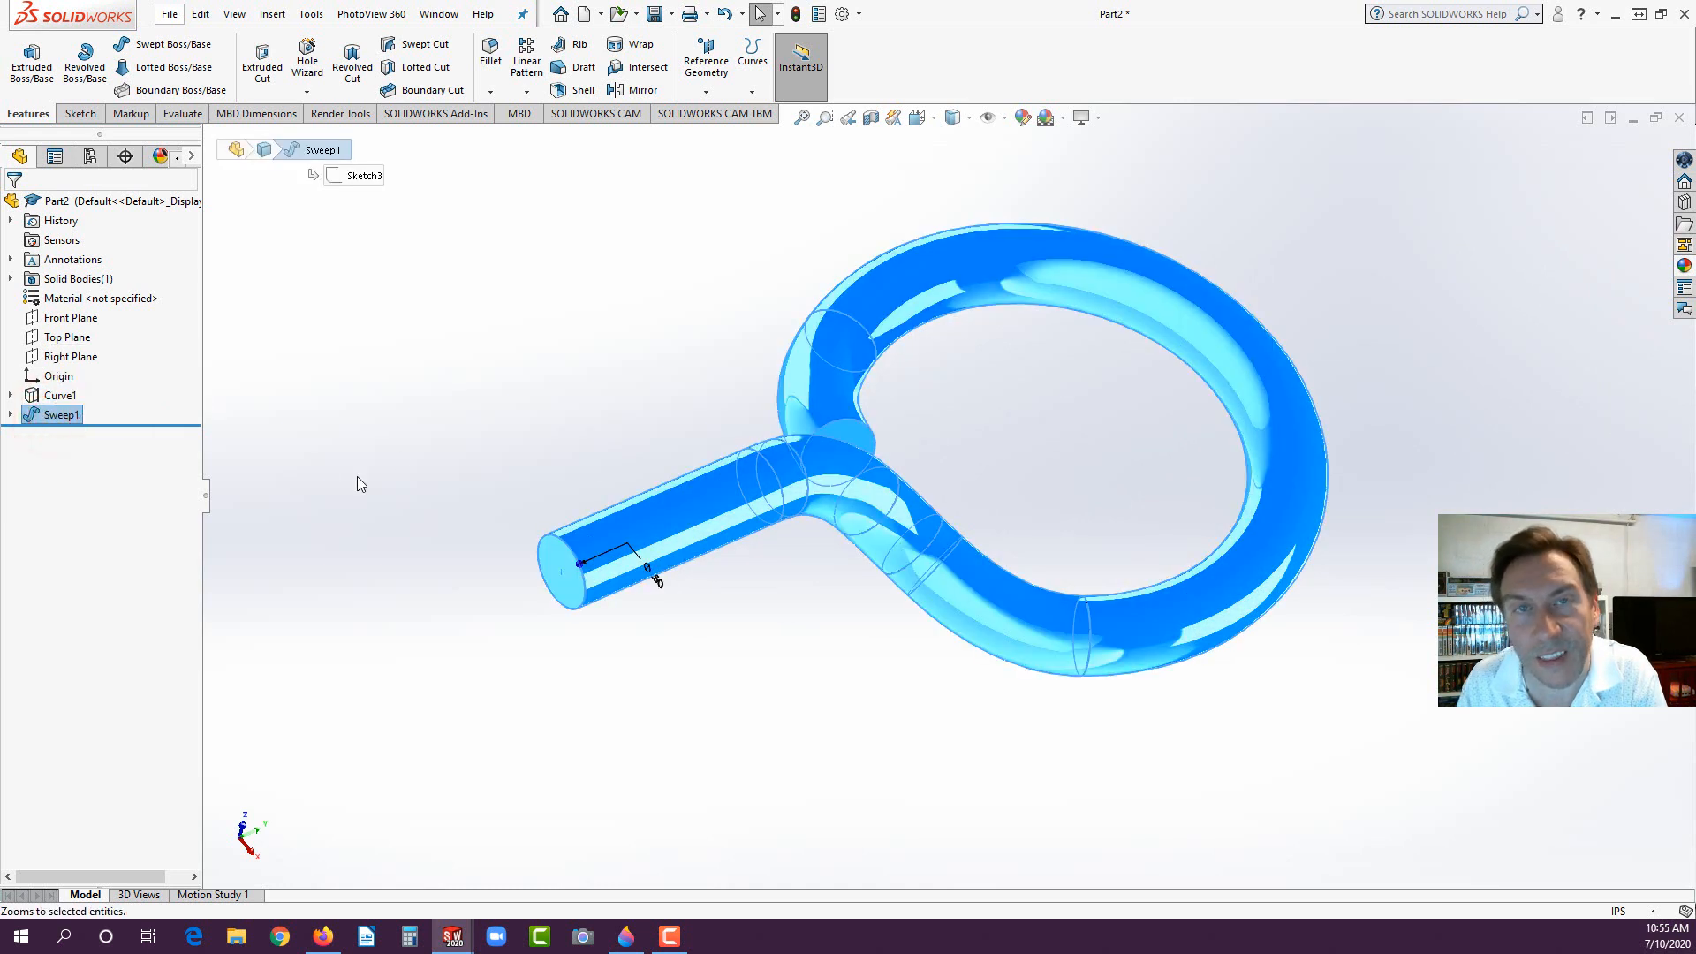
Step: Start a new sketch on the Front Plane and view the wire loop and arm from the front
click(378, 466)
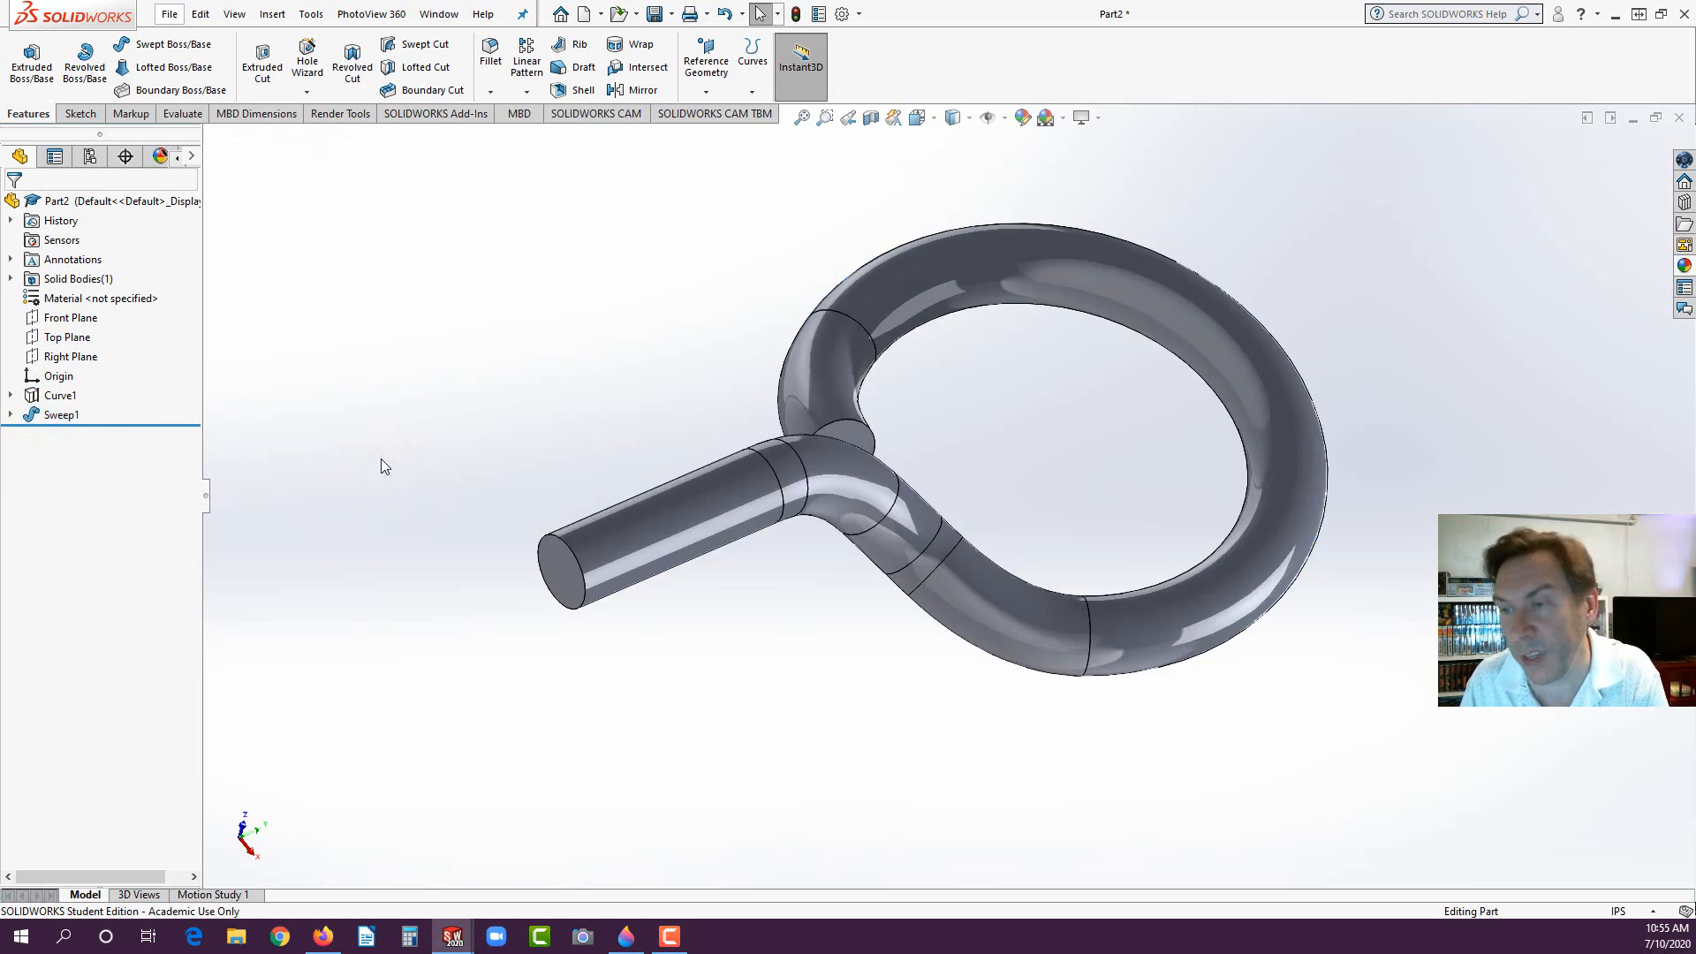
scroll(644, 413, up, 4)
click(86, 319)
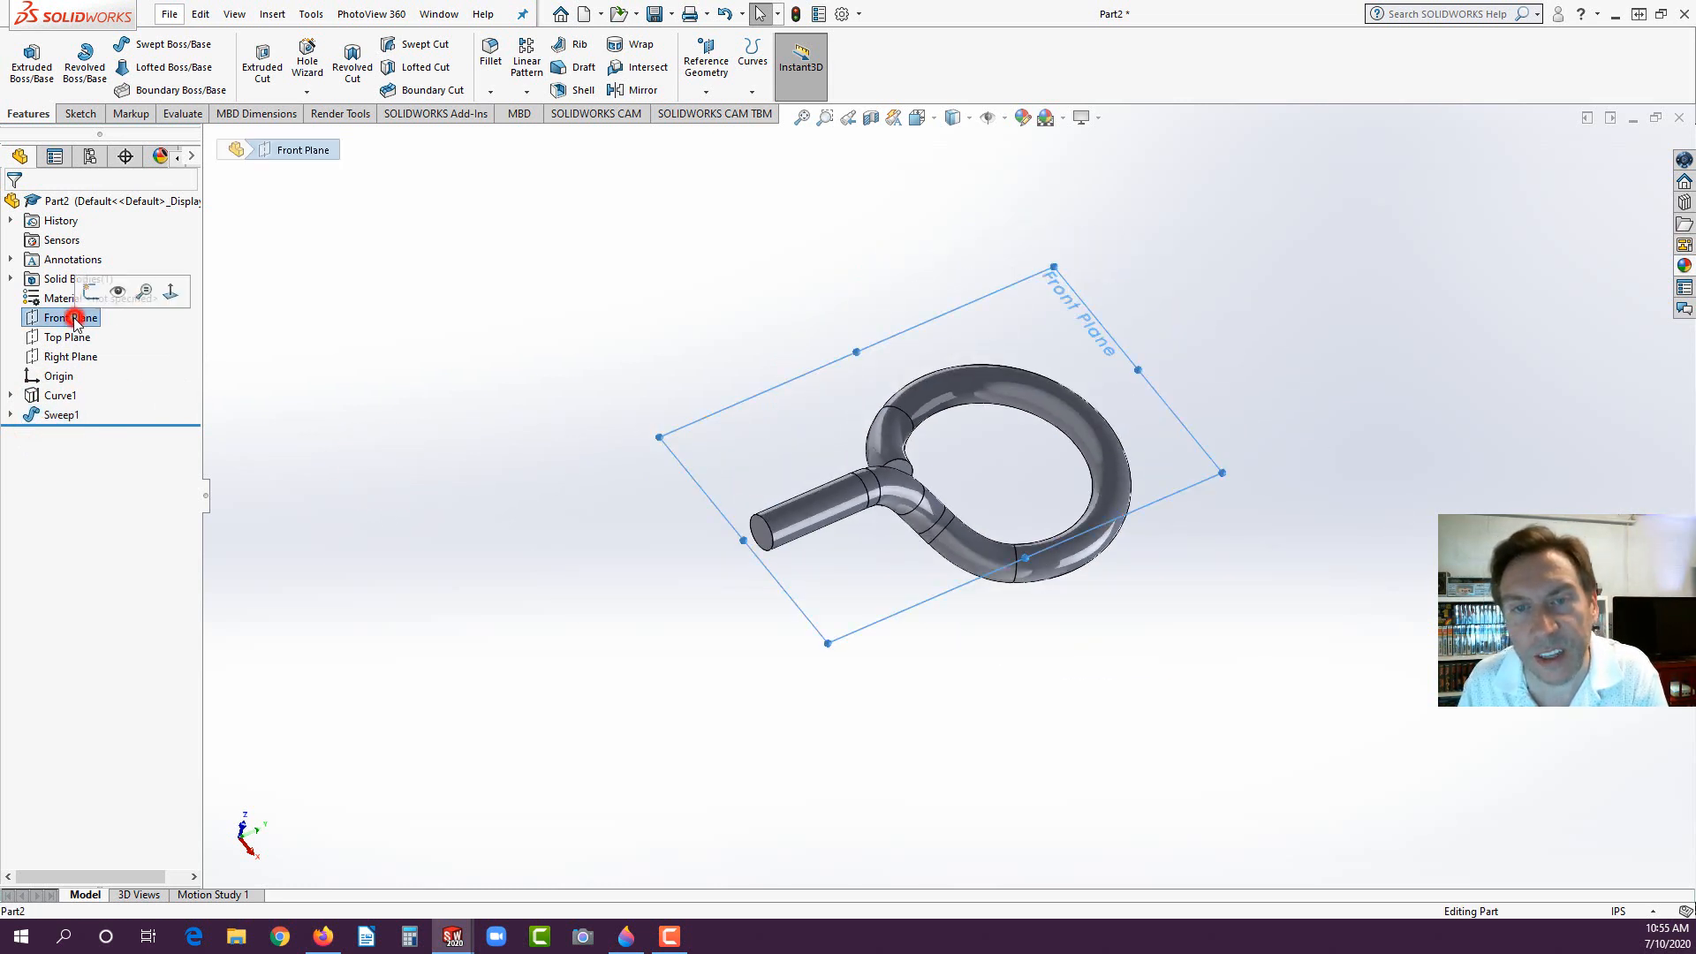
click(96, 285)
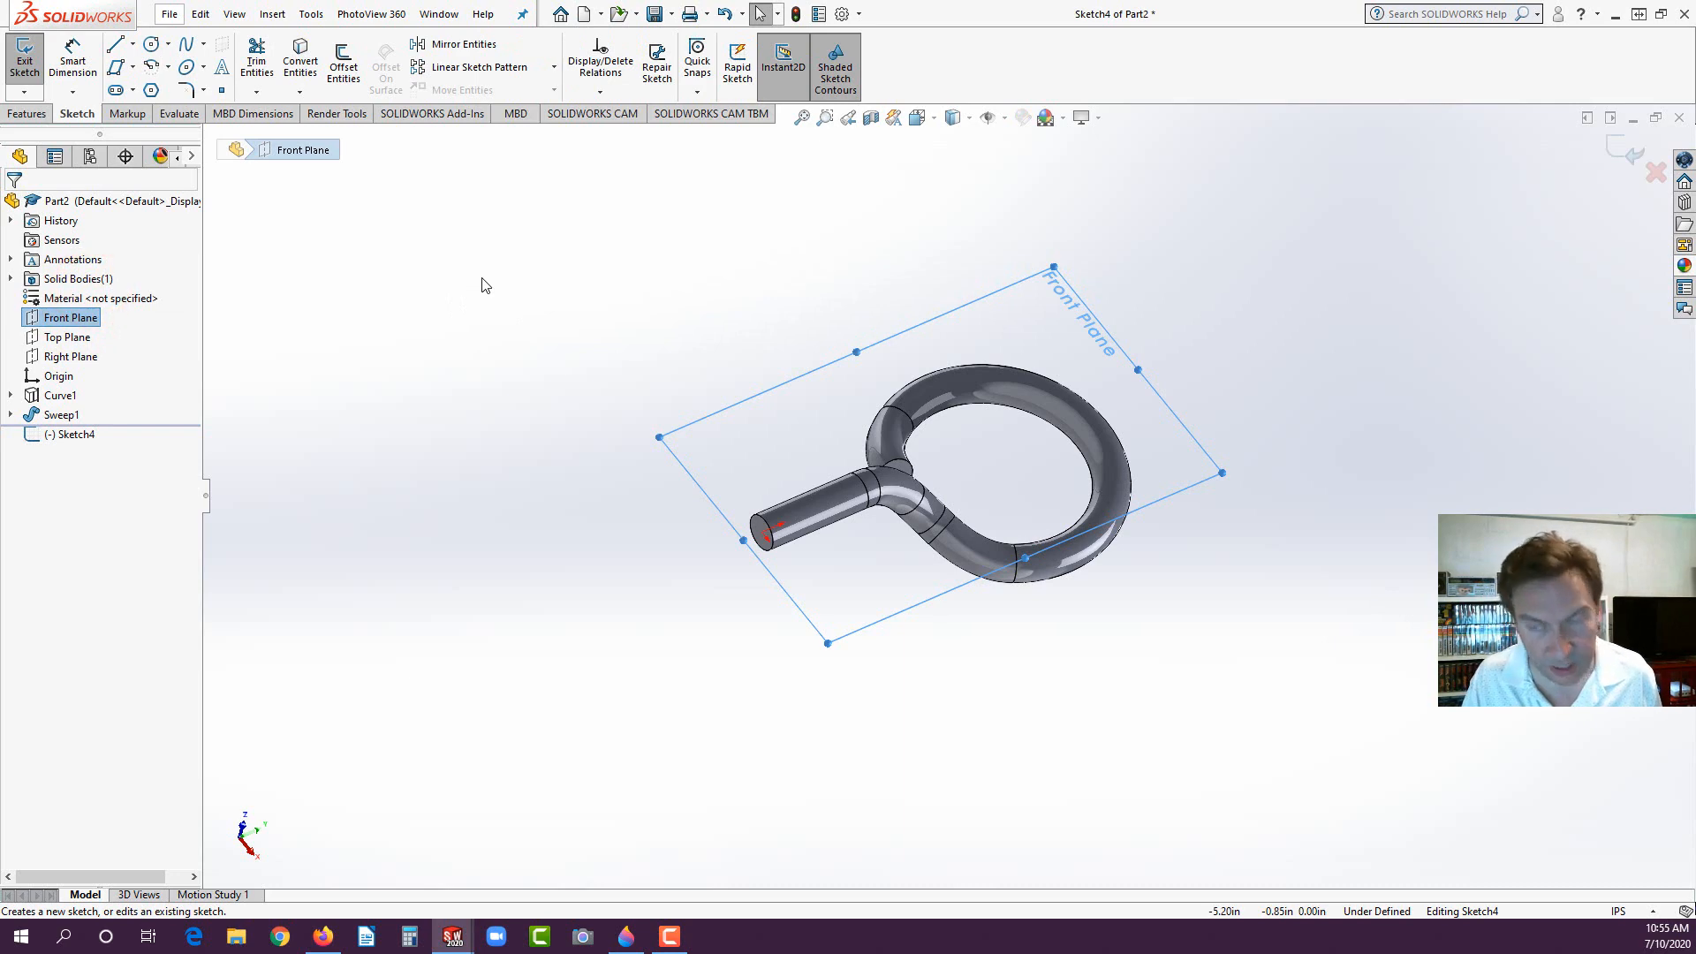
key(space)
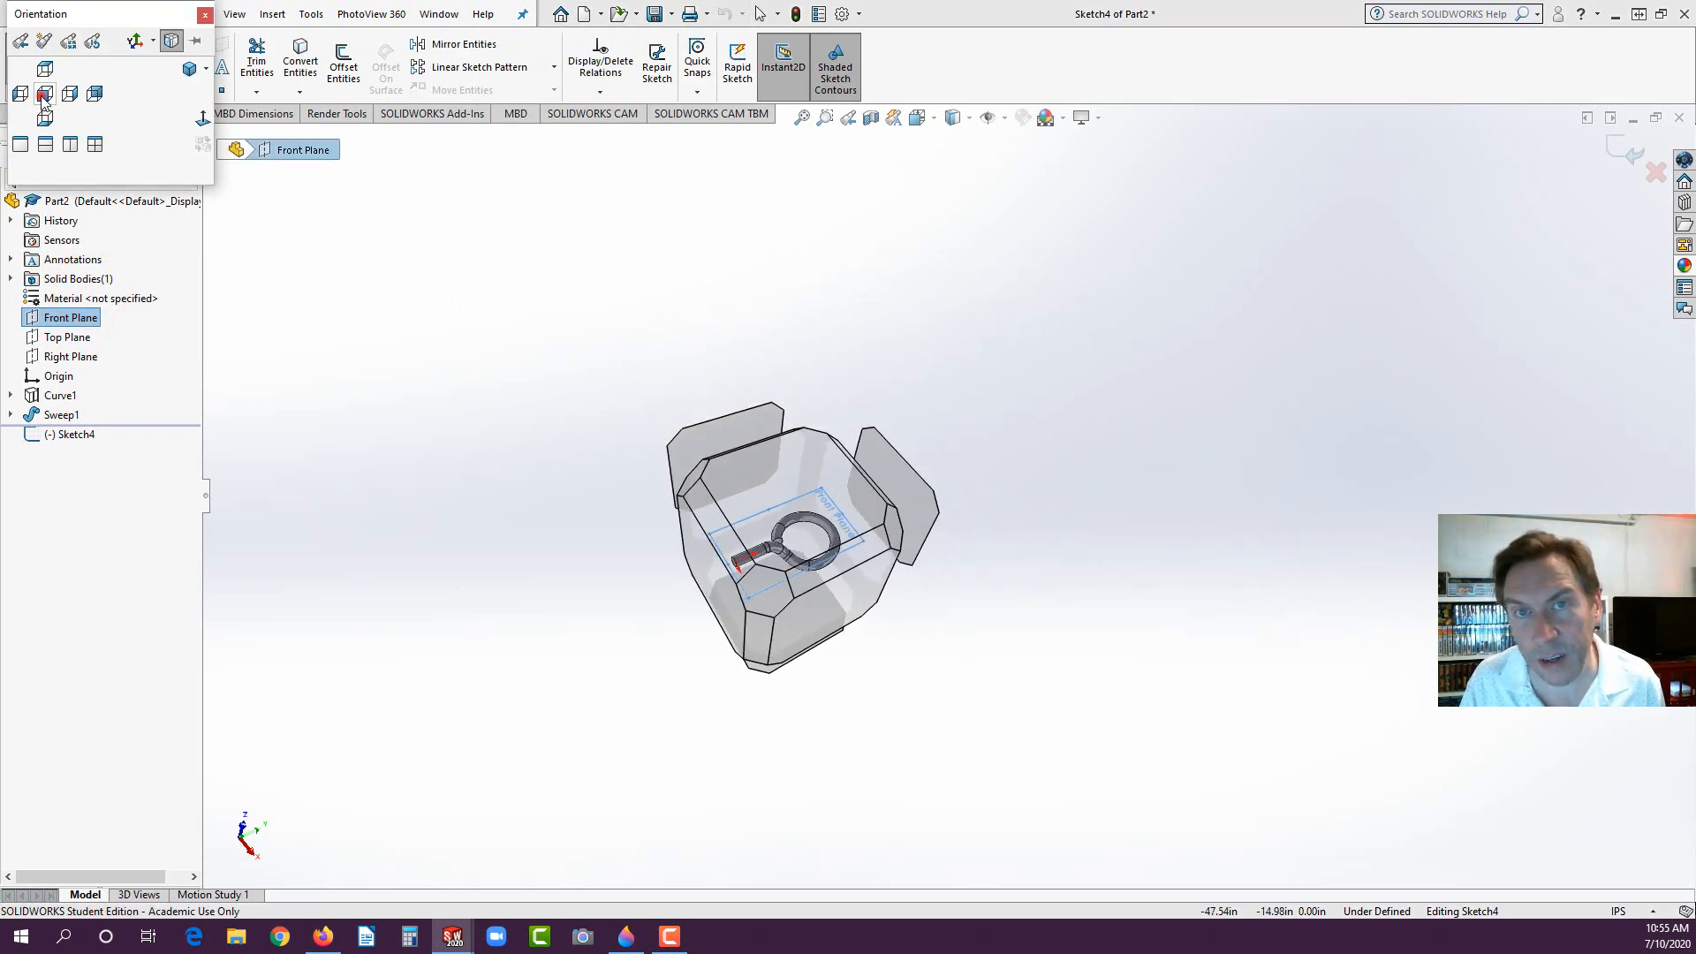
click(46, 95)
scroll(971, 636, down, 3)
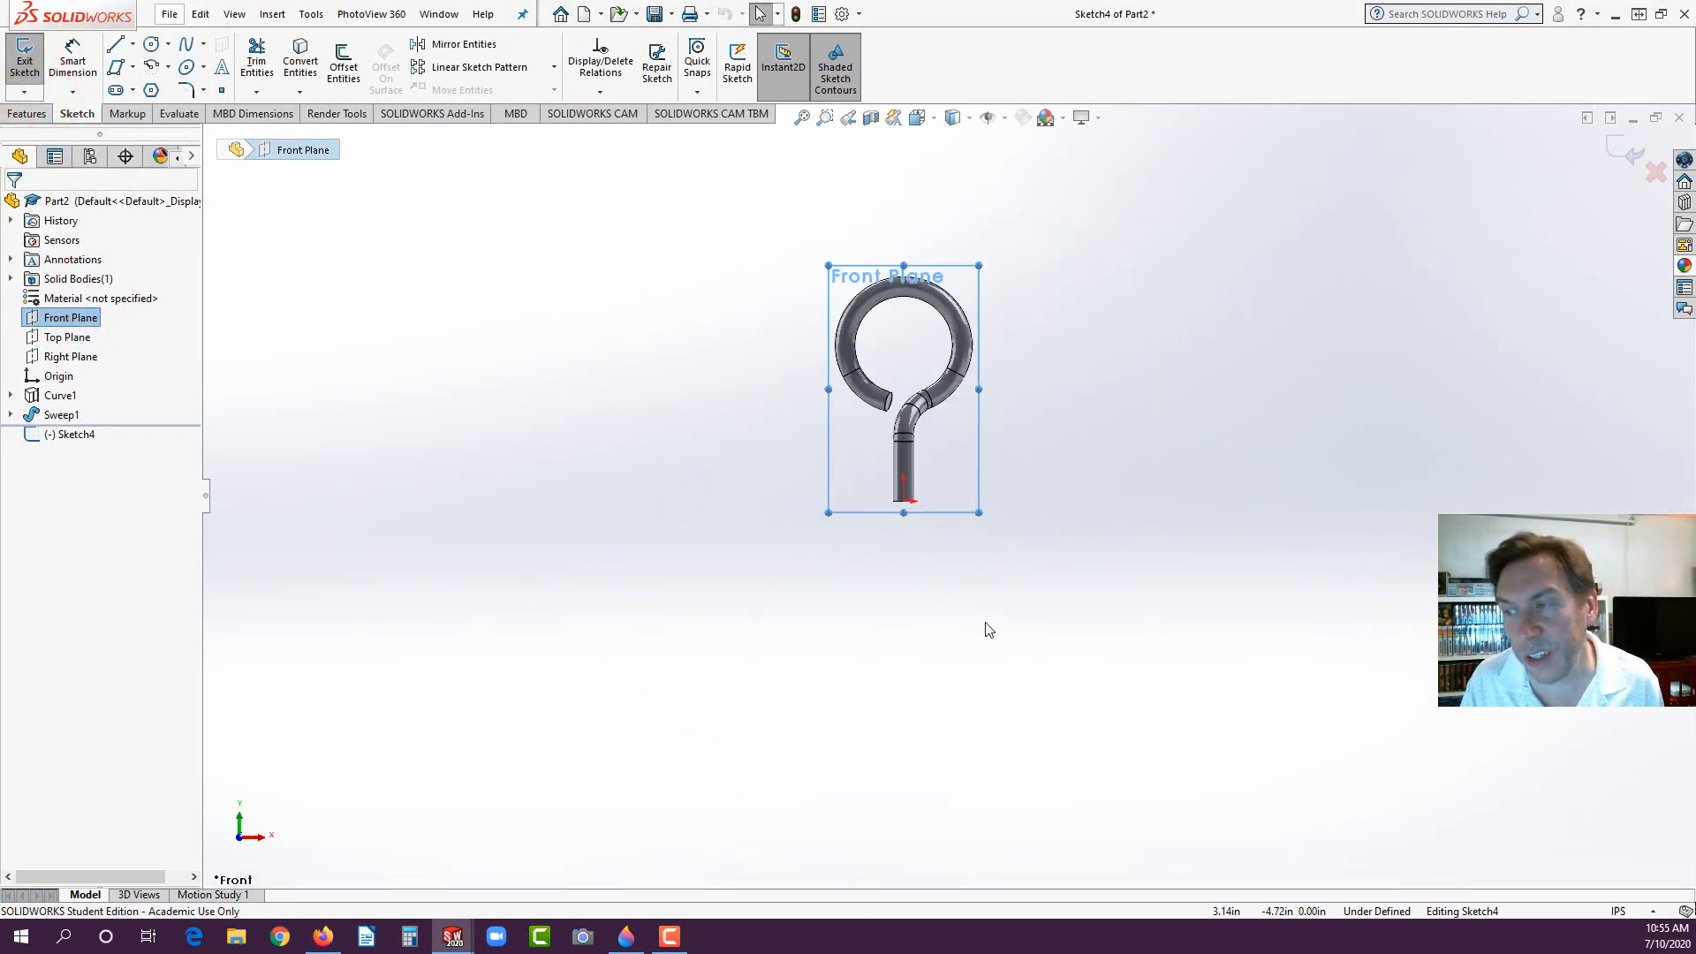
Step: Sketch a vertical line about 6.24 in long down from the origin, ending in a tangent arc of about 1.22 in radius
click(118, 44)
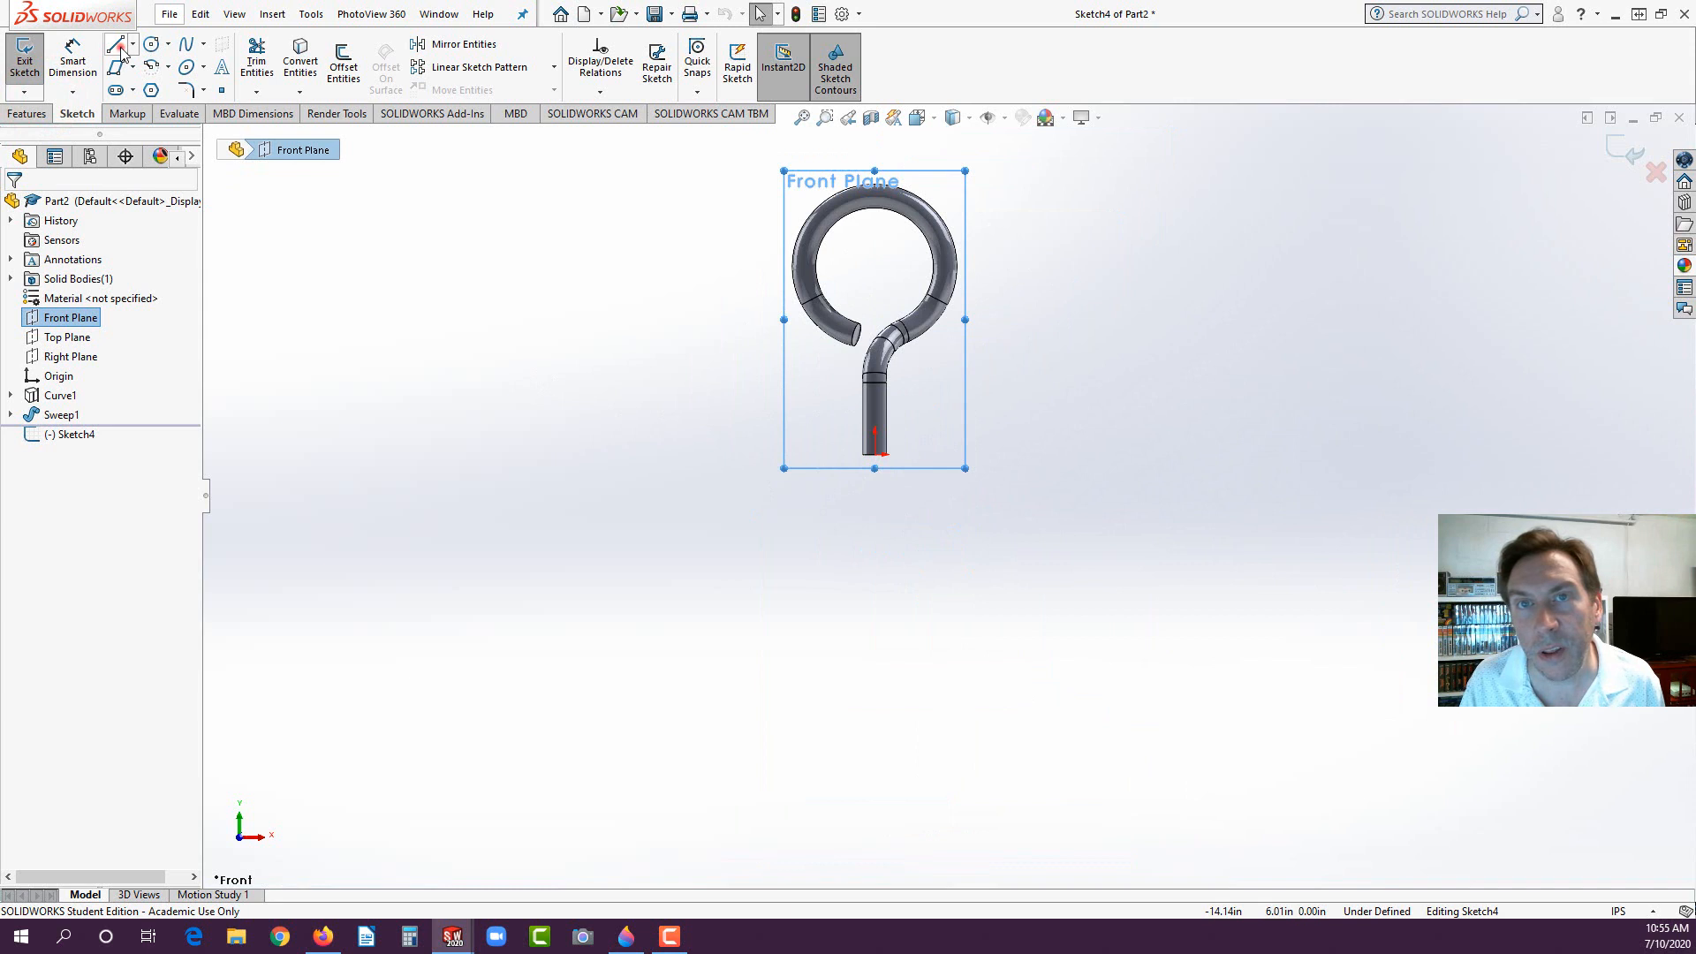
click(875, 455)
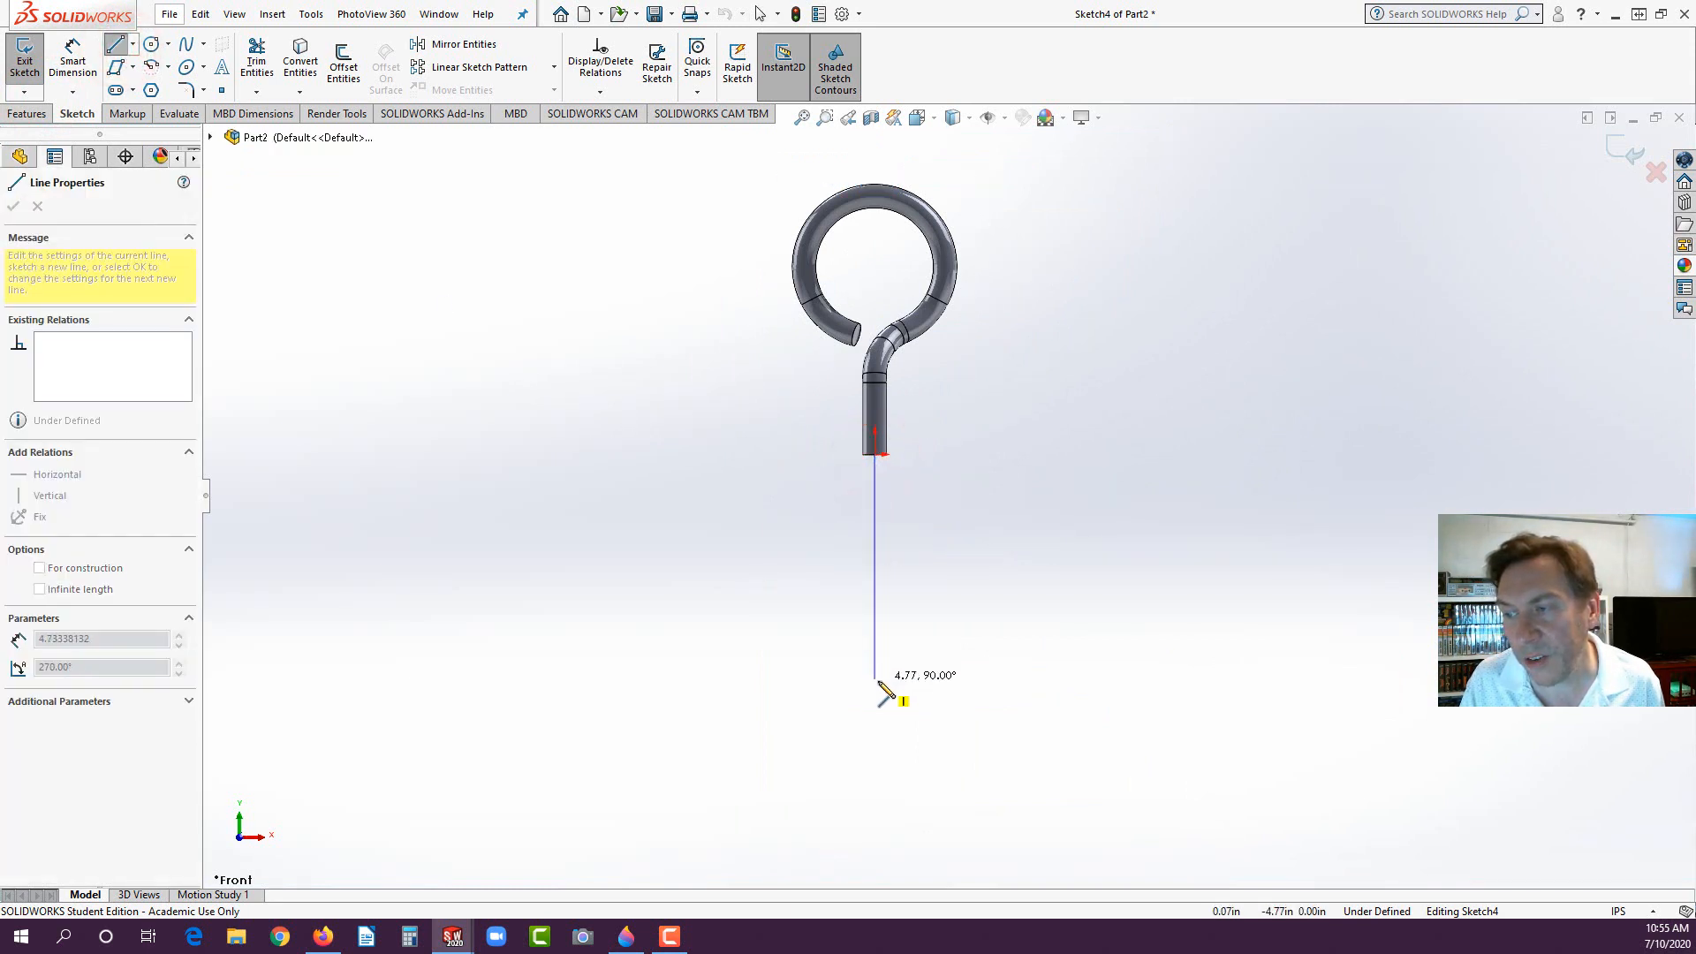
click(874, 748)
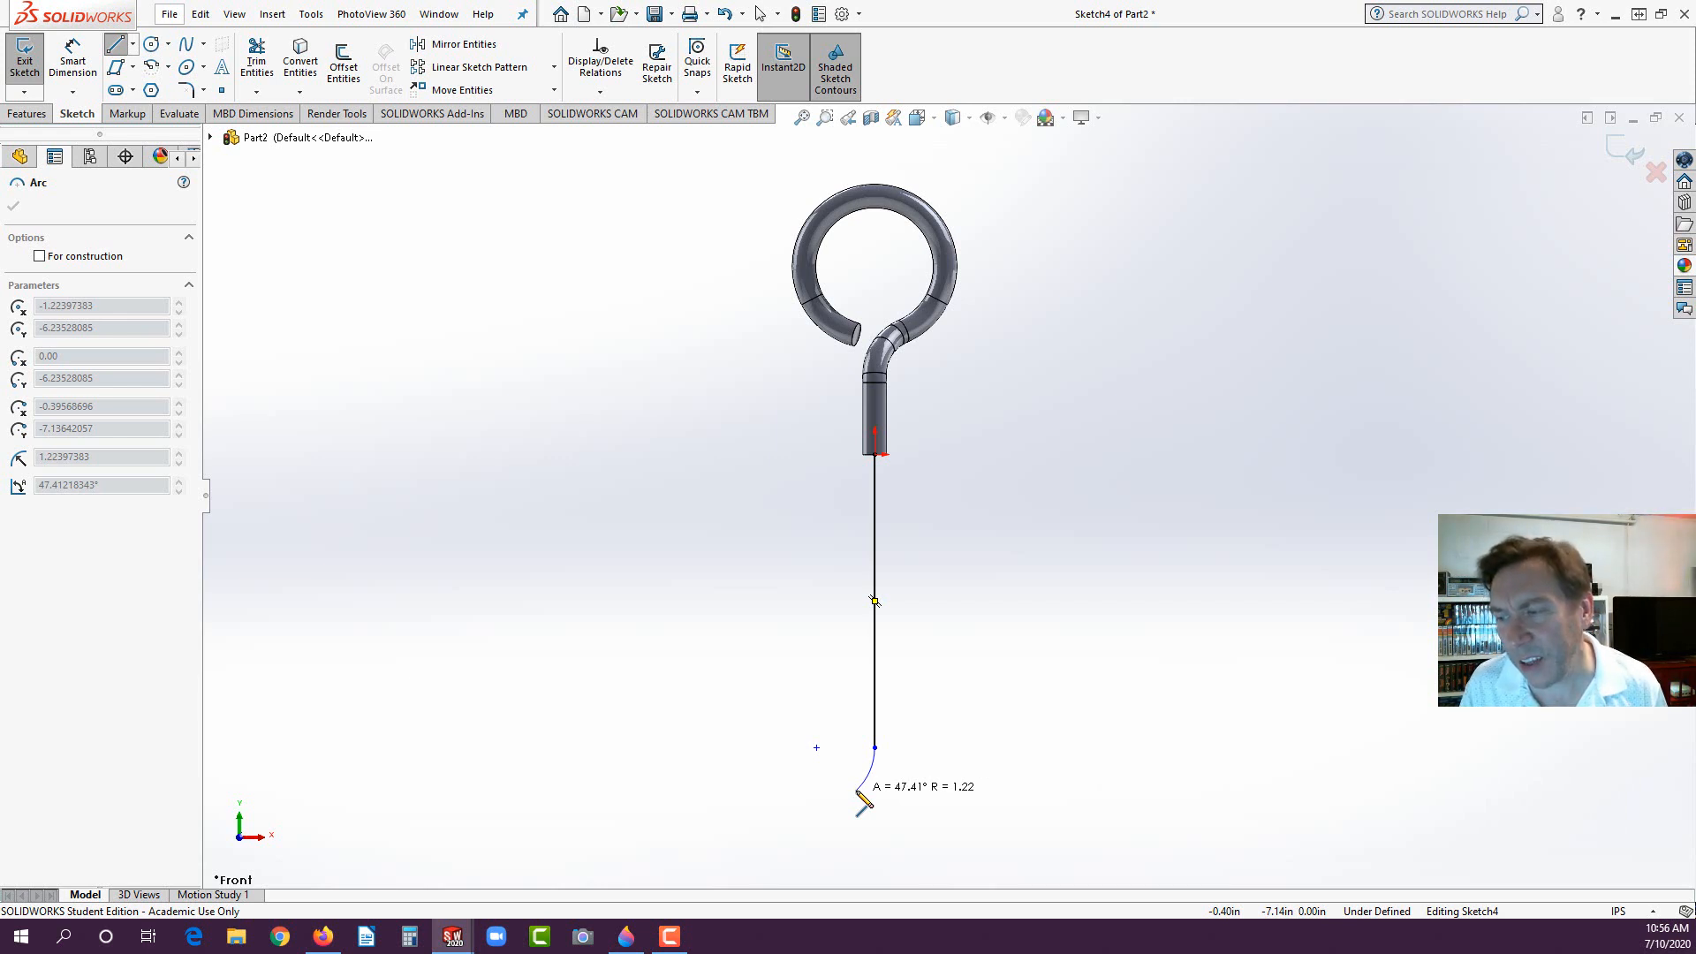
click(856, 791)
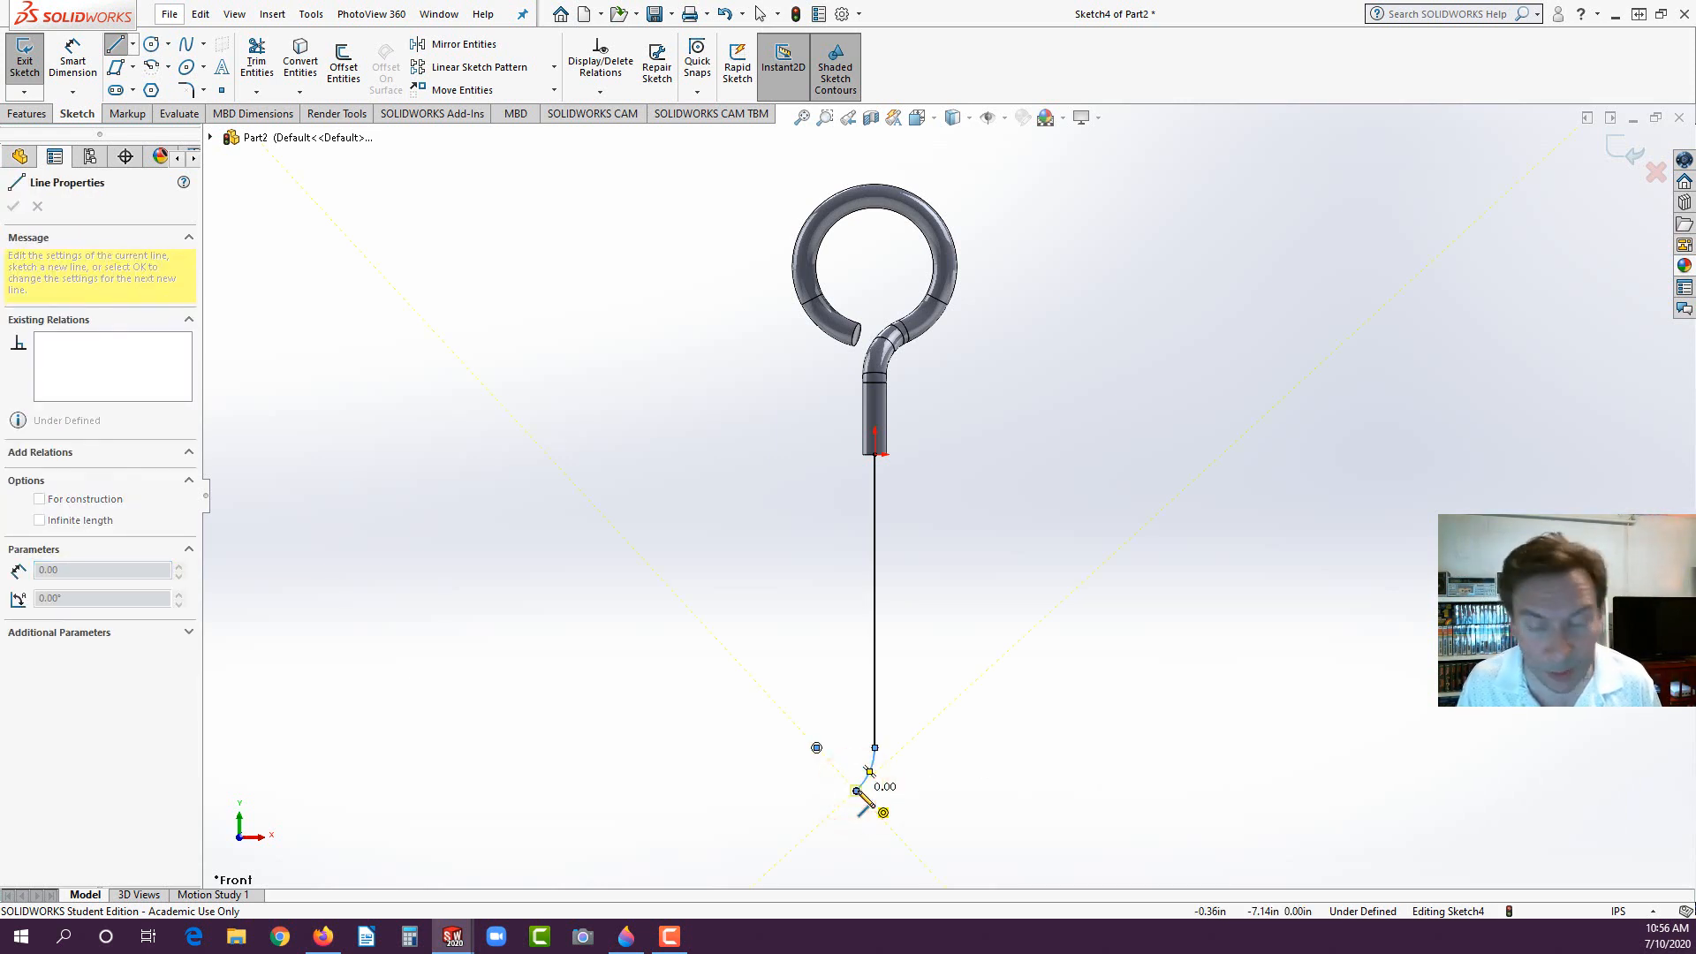
key(Escape)
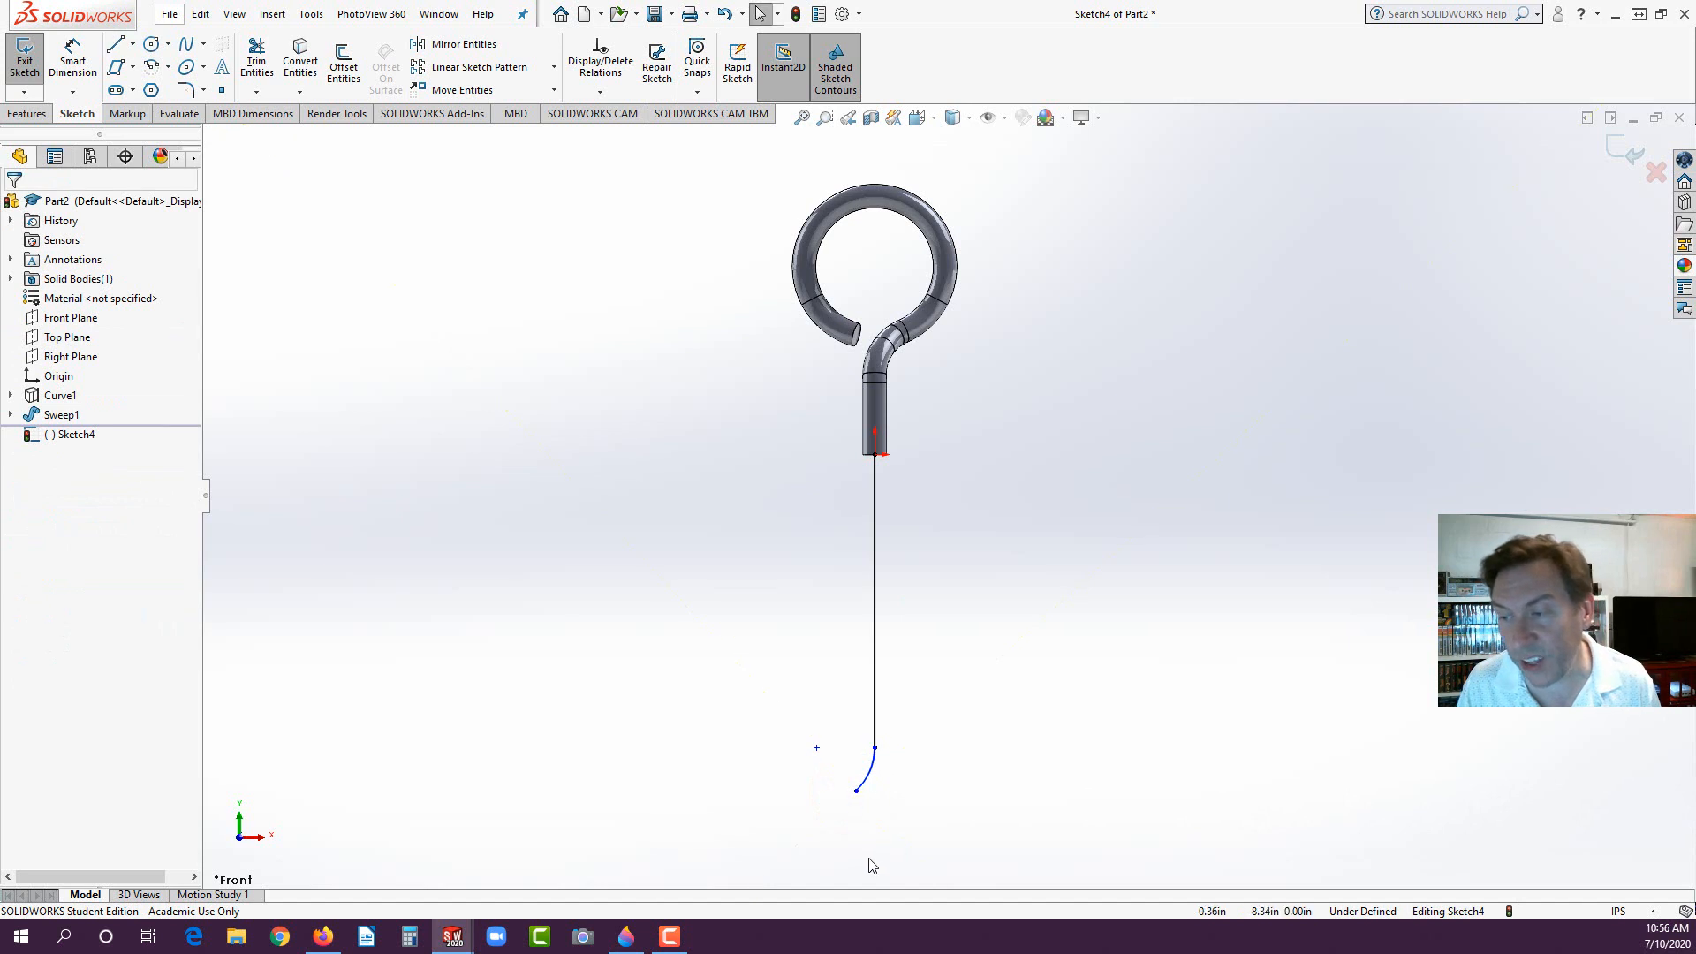
Step: Dimension the radius of the tangent arc at the line's lower end as 1 in
click(72, 60)
click(870, 777)
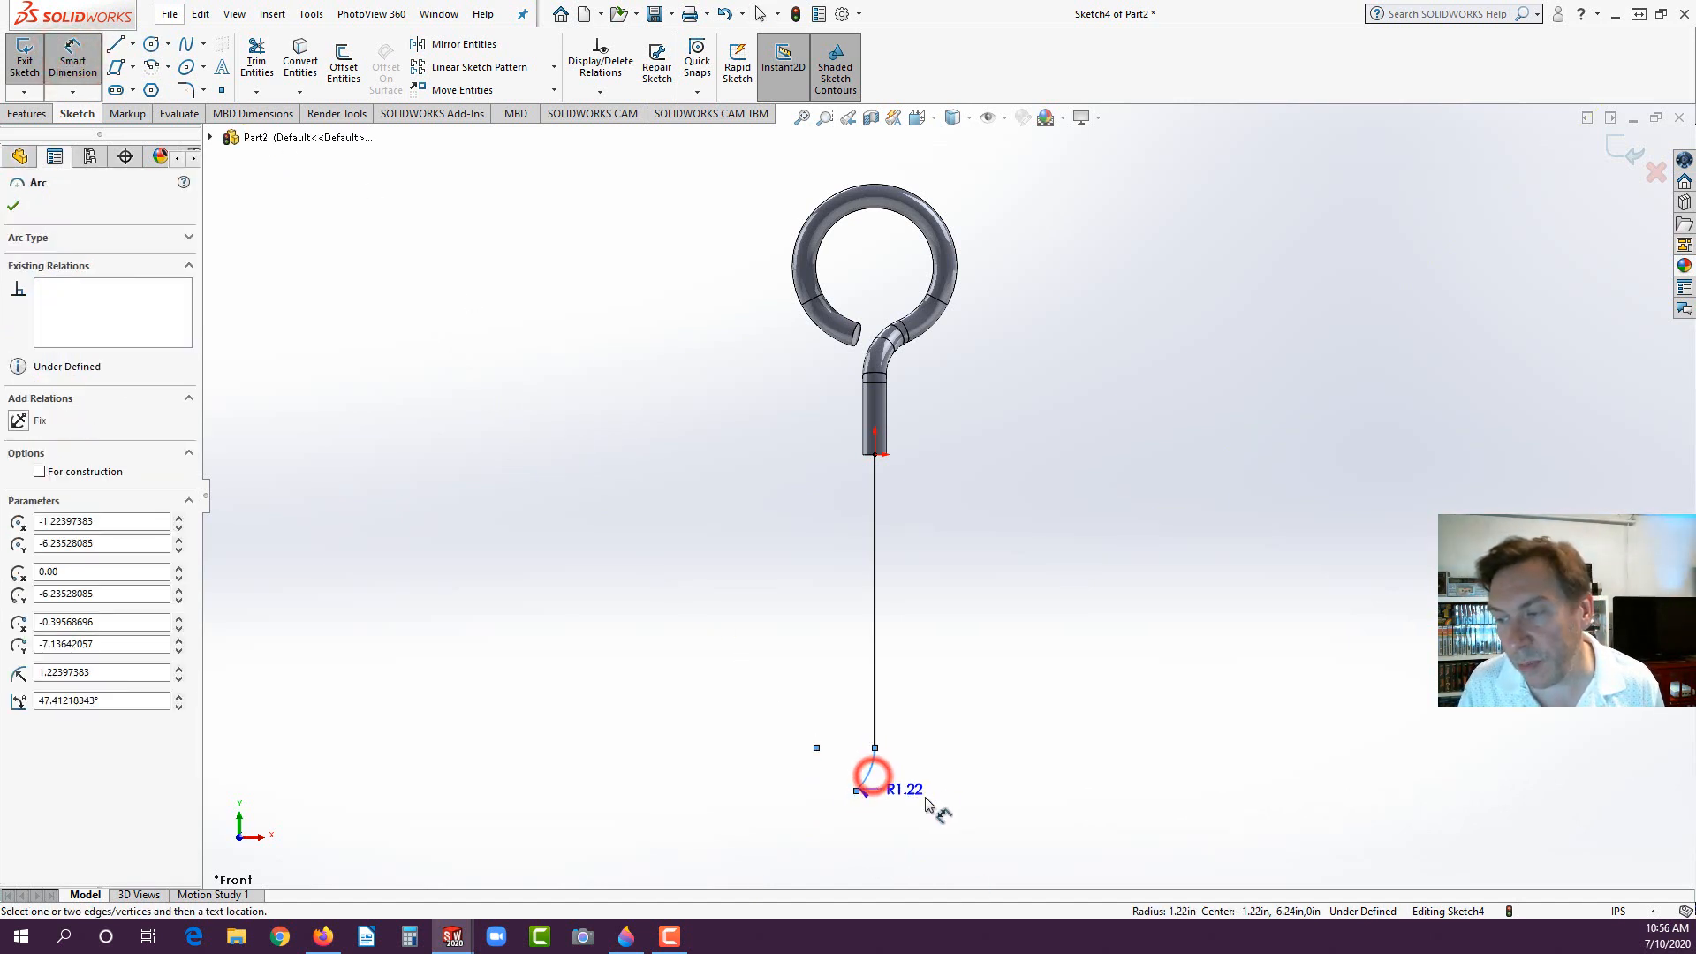
click(993, 800)
text(1)
key(Return)
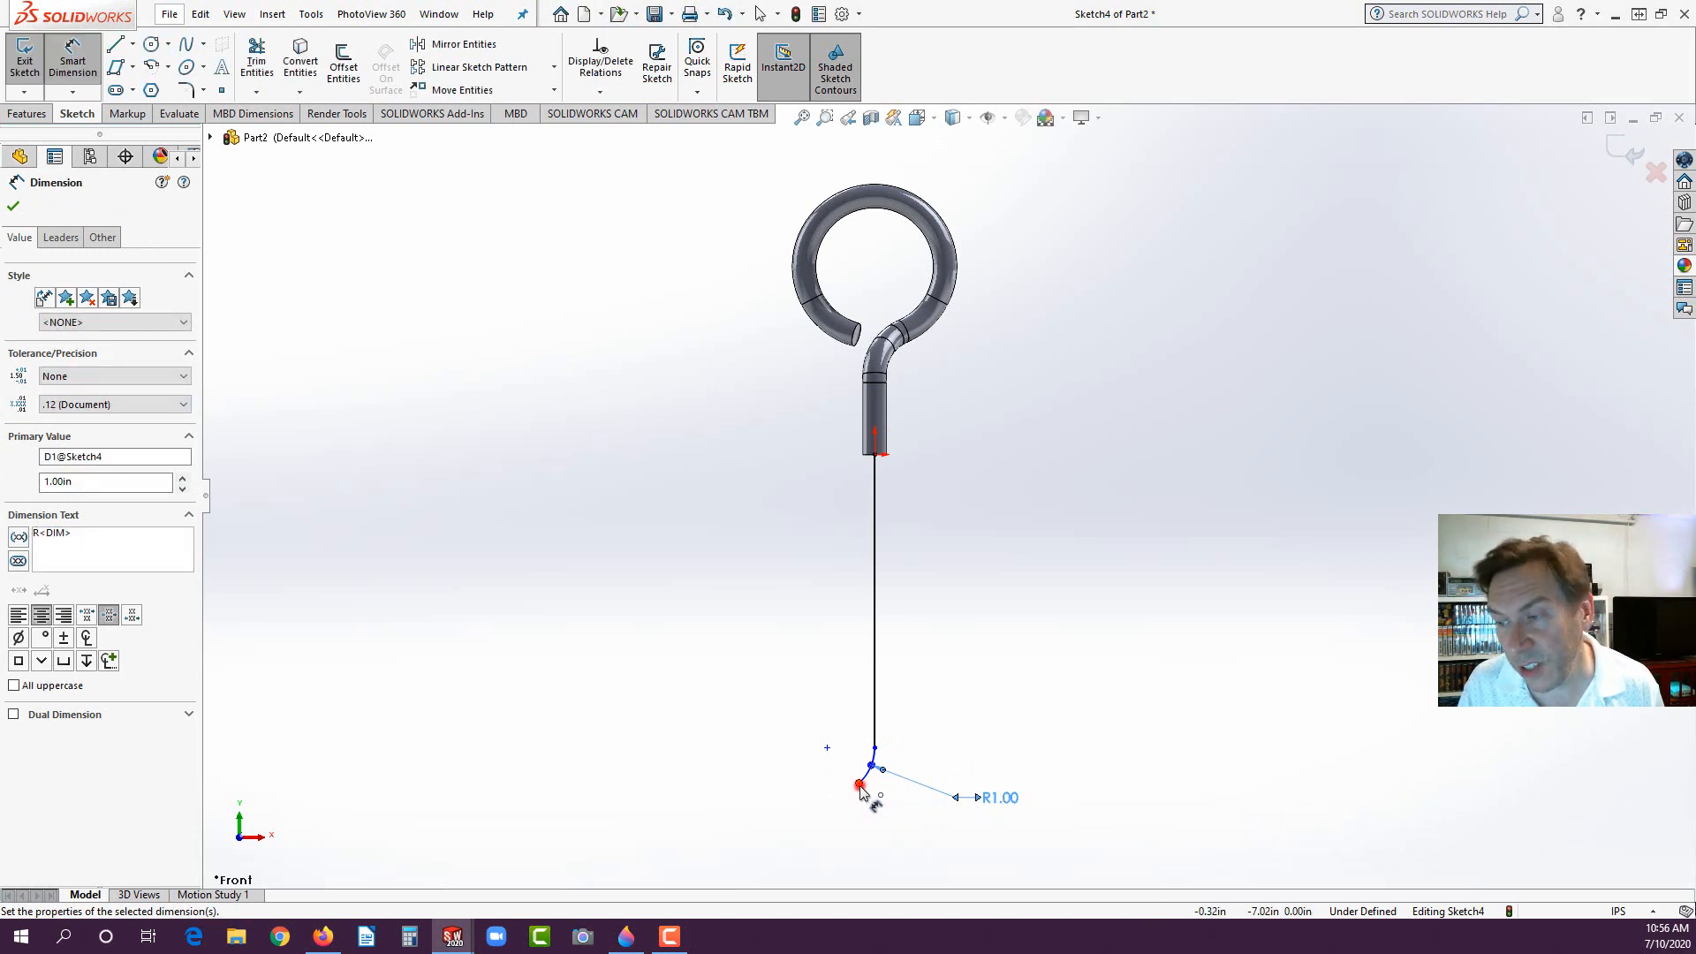
Step: Dimension the arc's angle between its two endpoints about its center as 45 degrees
click(859, 783)
click(875, 748)
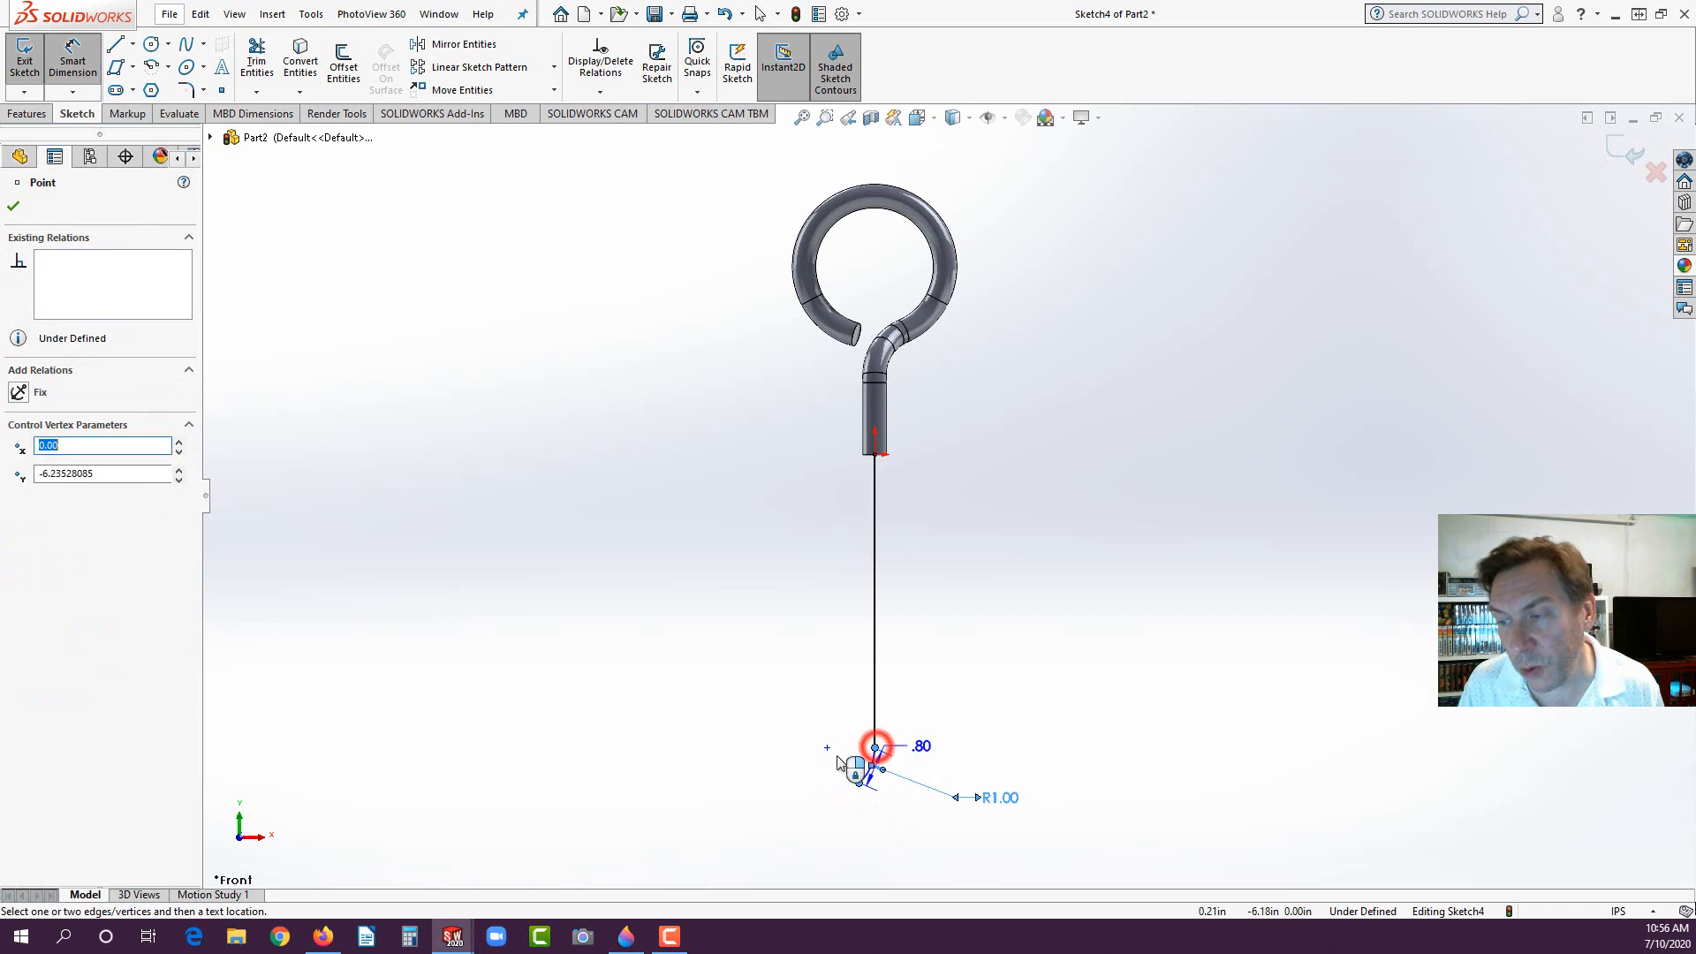
click(827, 749)
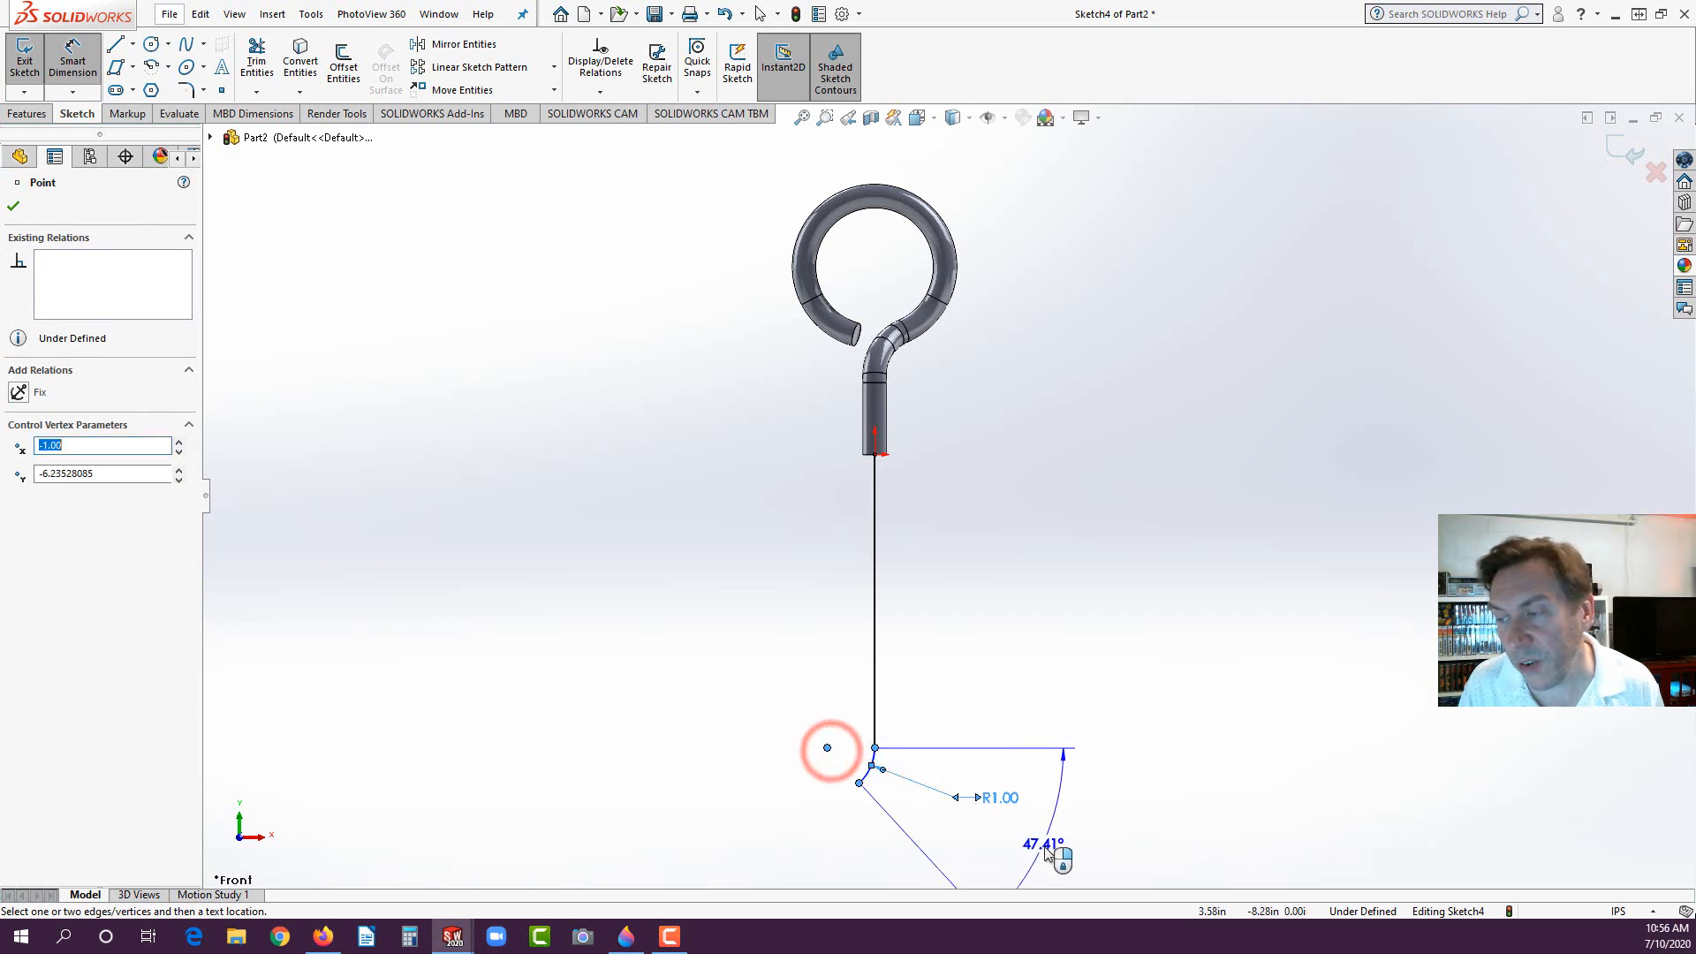
click(1048, 851)
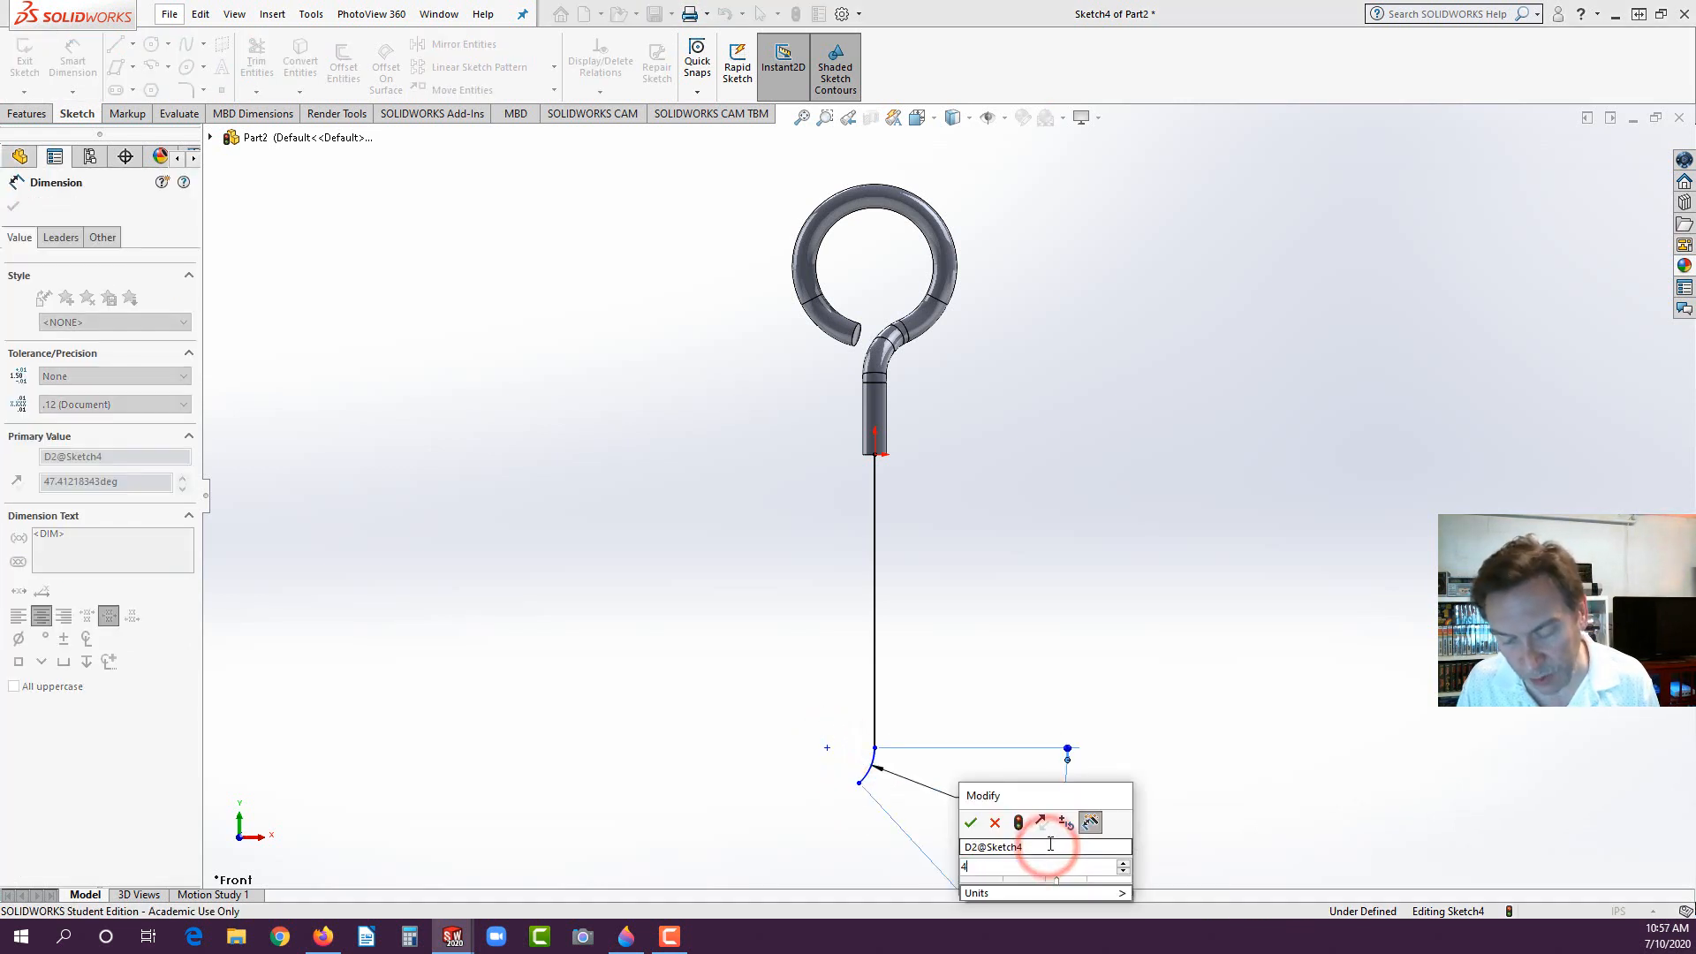
text(45)
key(Return)
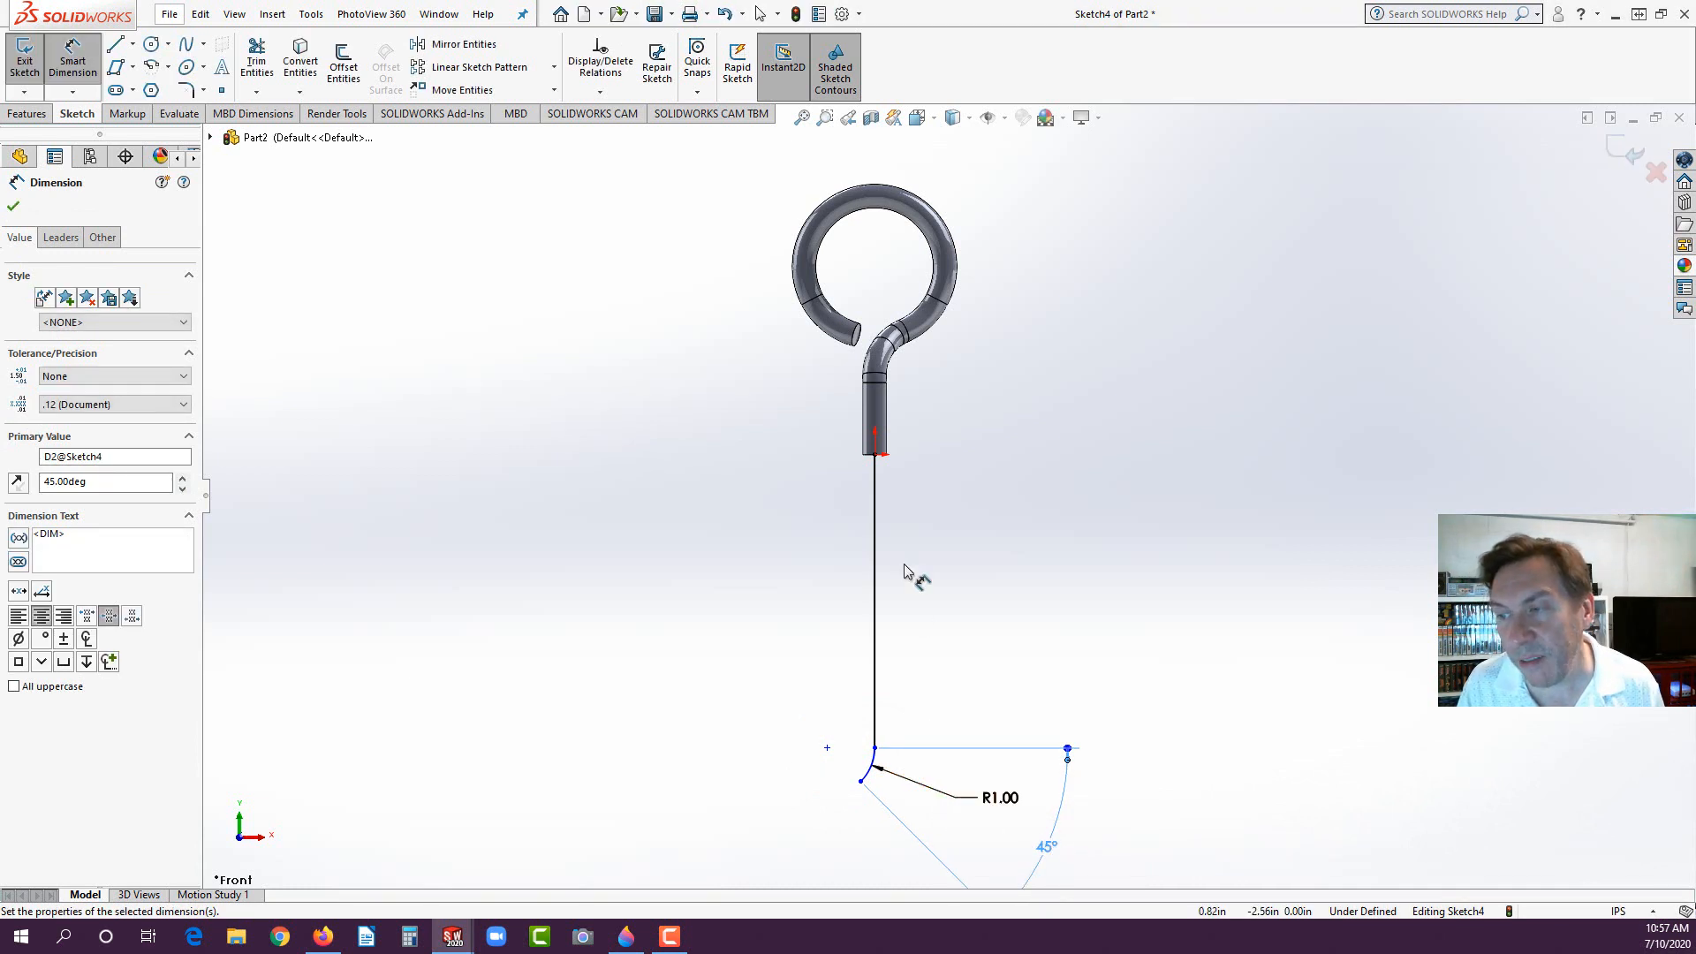
Step: Dimension the length of the vertical line below the origin as 7 in
click(875, 568)
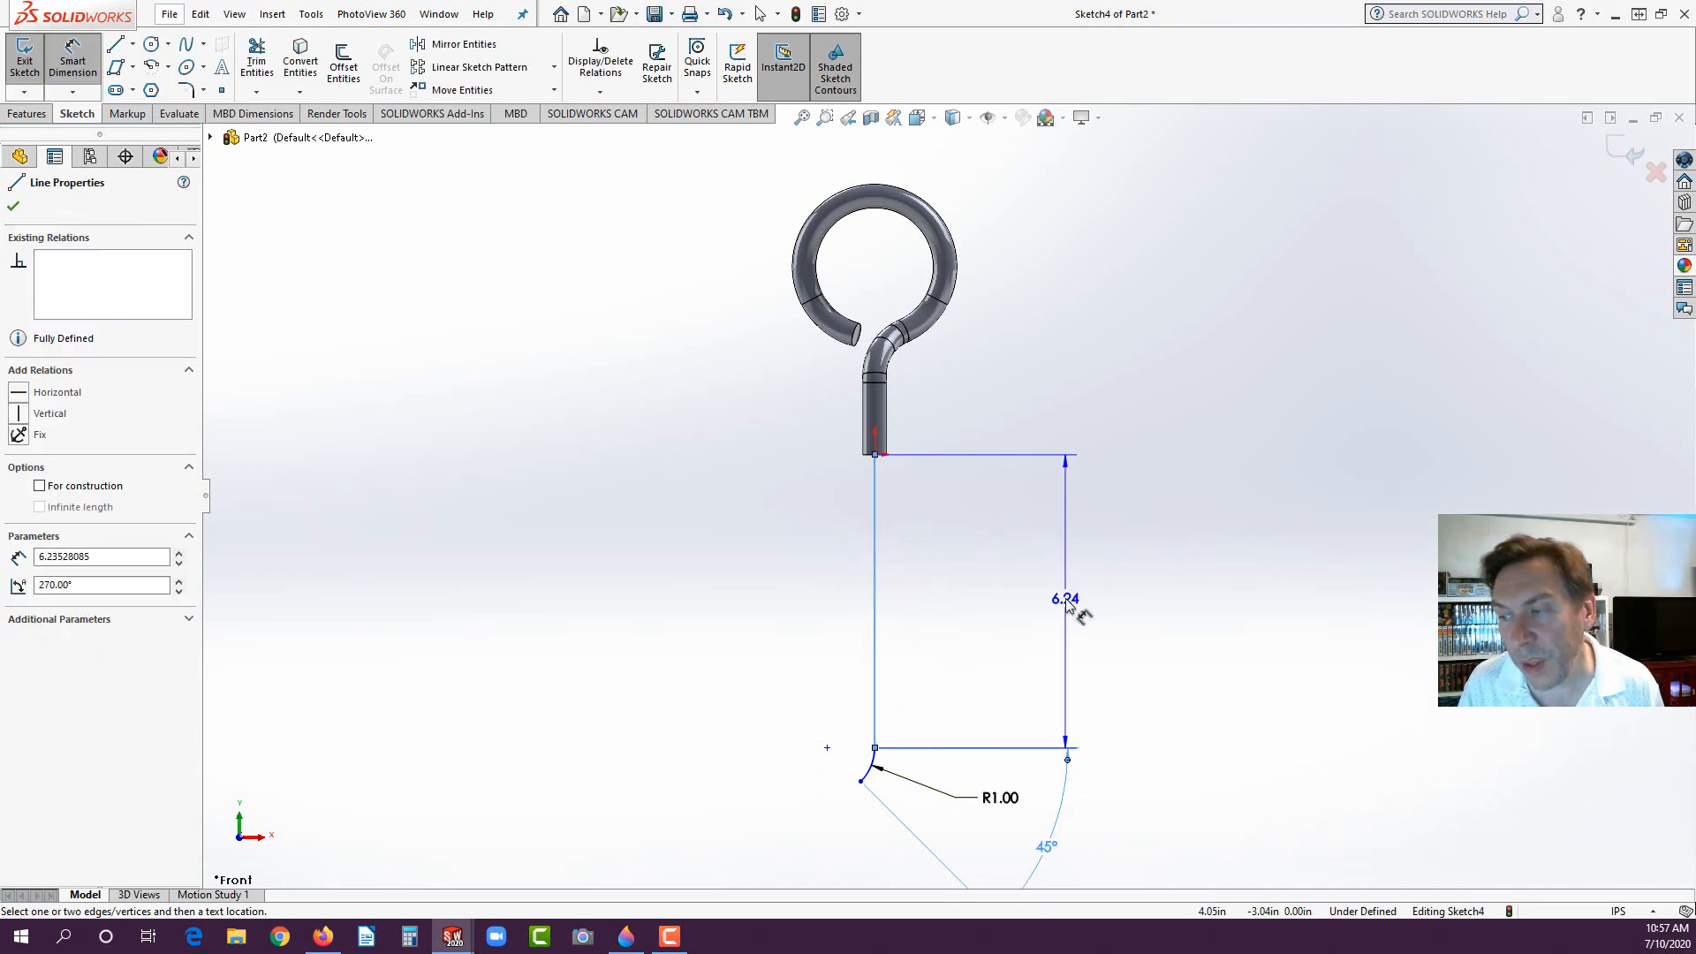
click(1065, 597)
text(7)
key(Return)
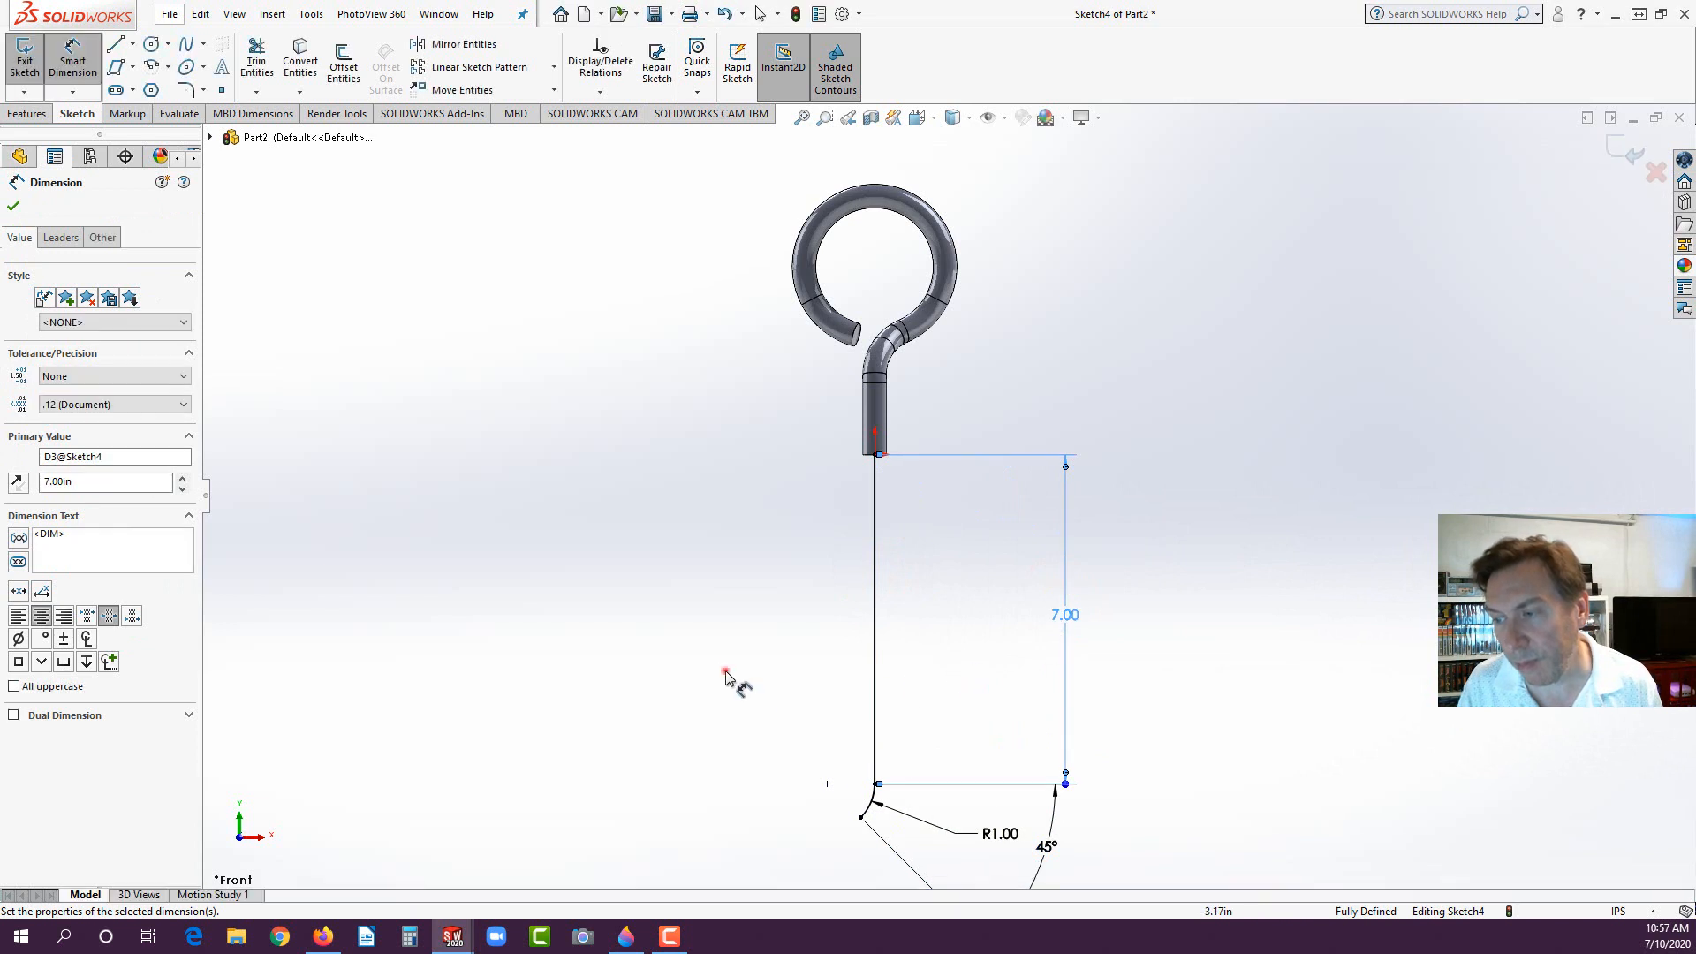
click(726, 672)
Step: Sweep the circular edge at the arm's end along the new line-and-arc sketch, using it as a sketch profile
scroll(783, 652, up, 3)
mouse_move(1045, 658)
middle_down()
mouse_move(935, 492)
mouse_move(988, 492)
mouse_move(945, 485)
middle_up()
scroll(934, 482, down, 2)
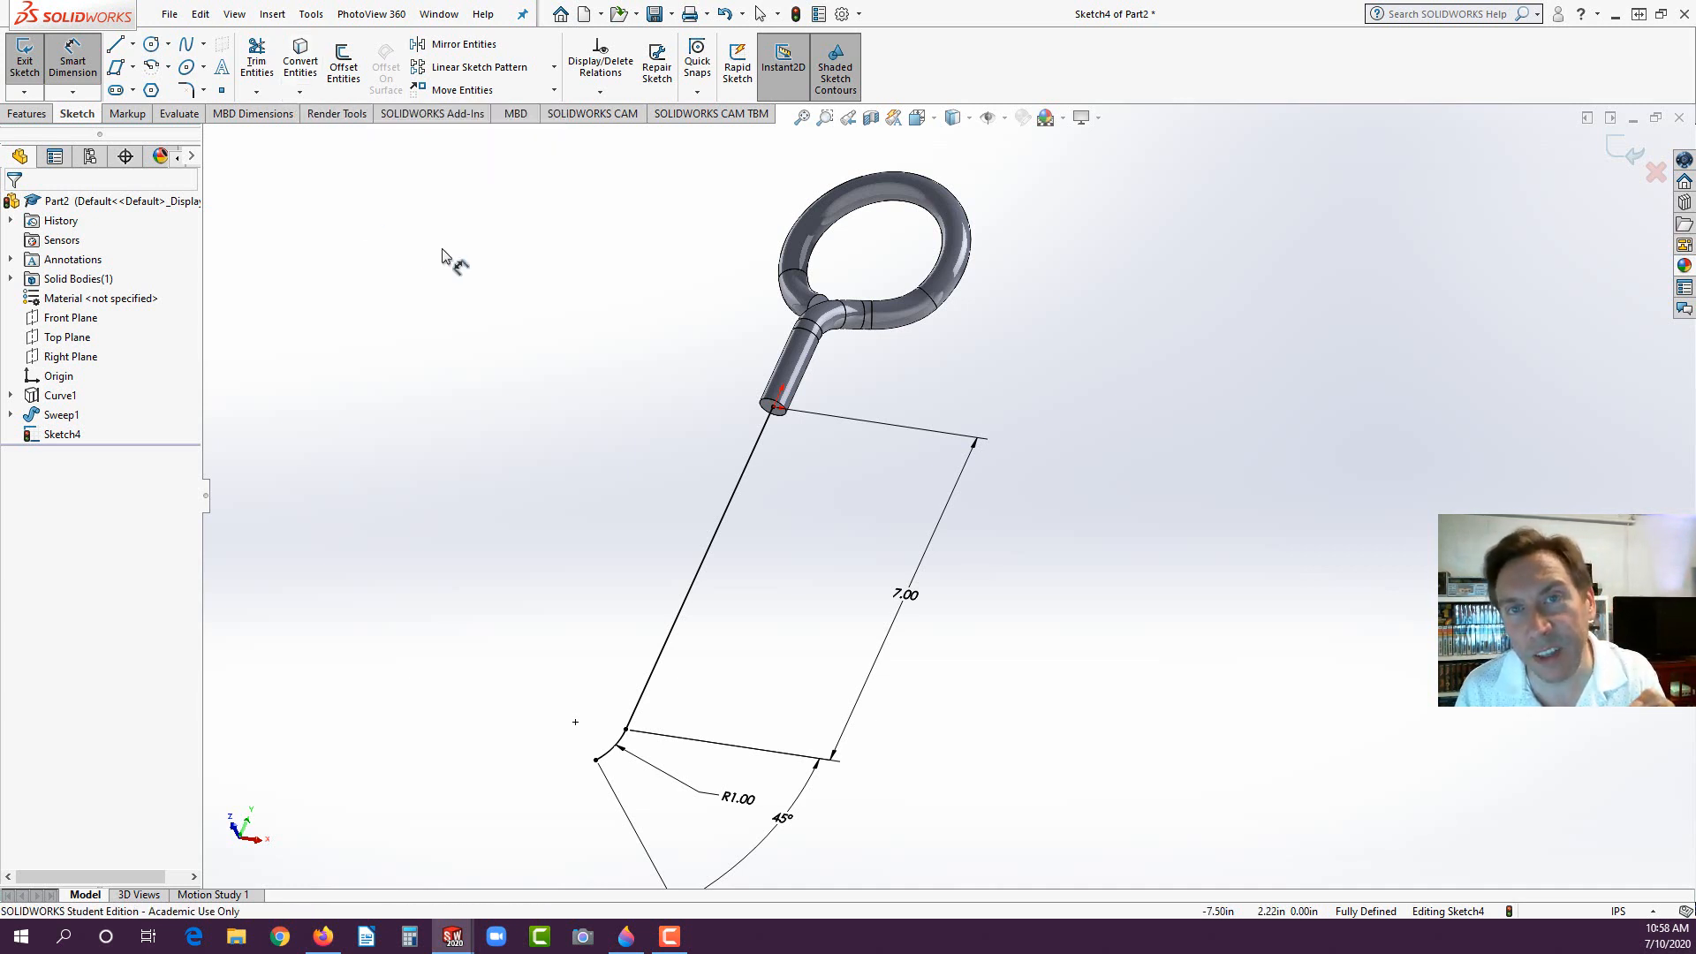
click(32, 114)
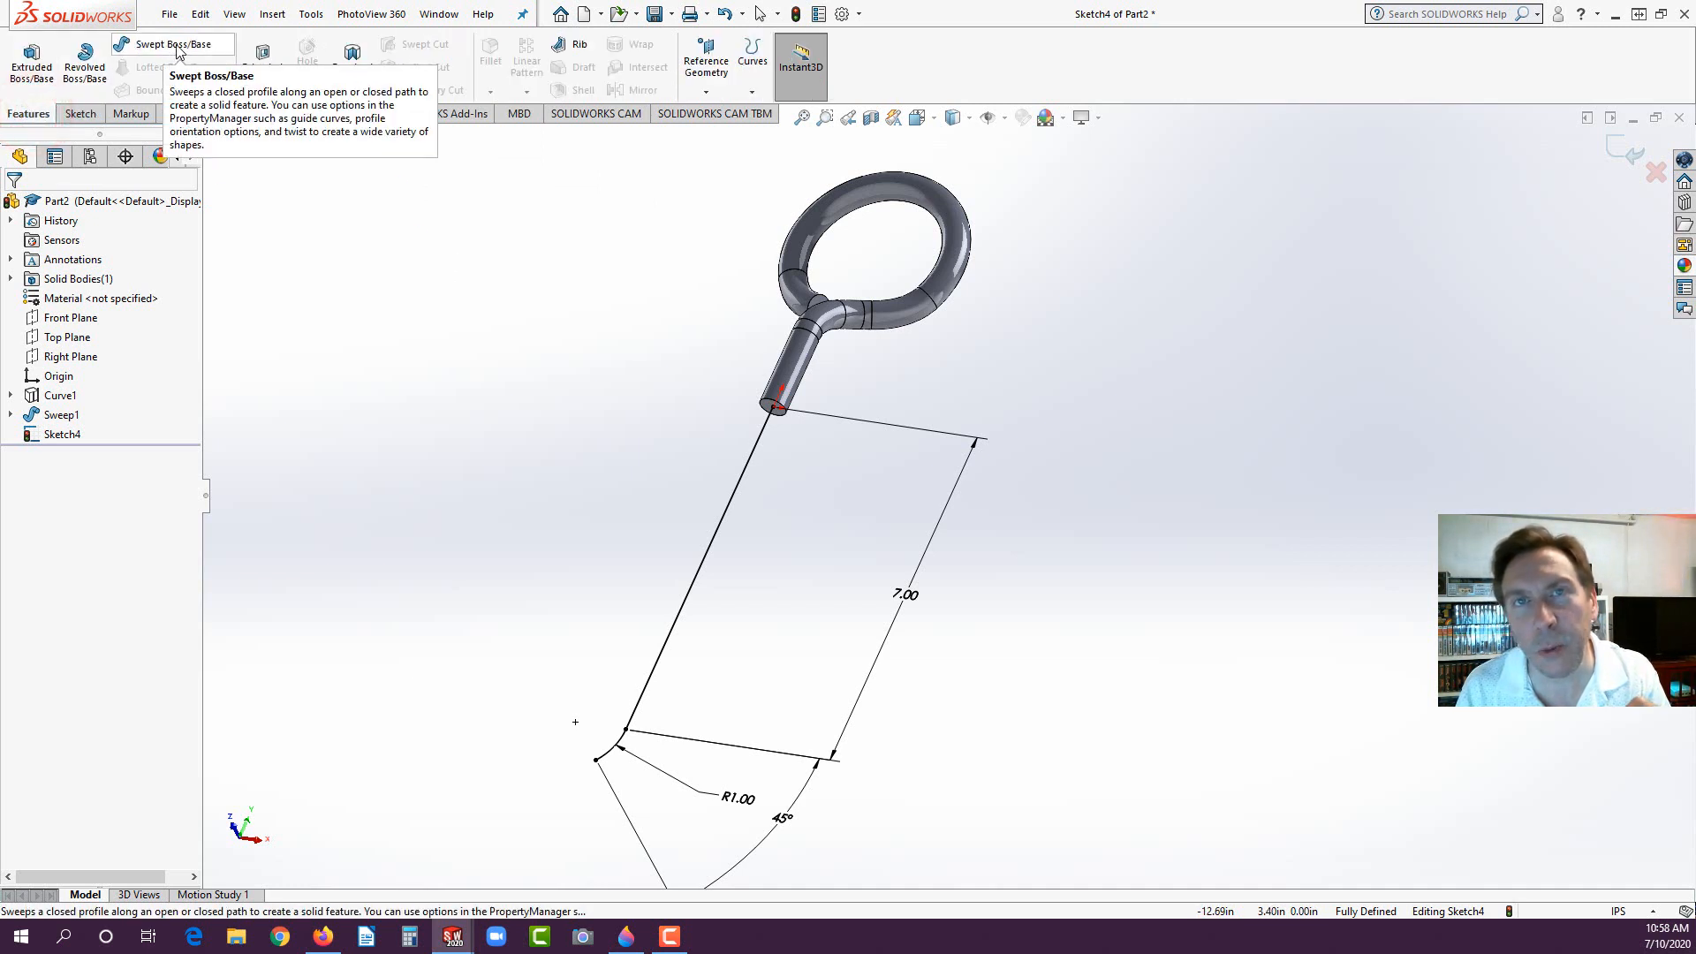
click(176, 44)
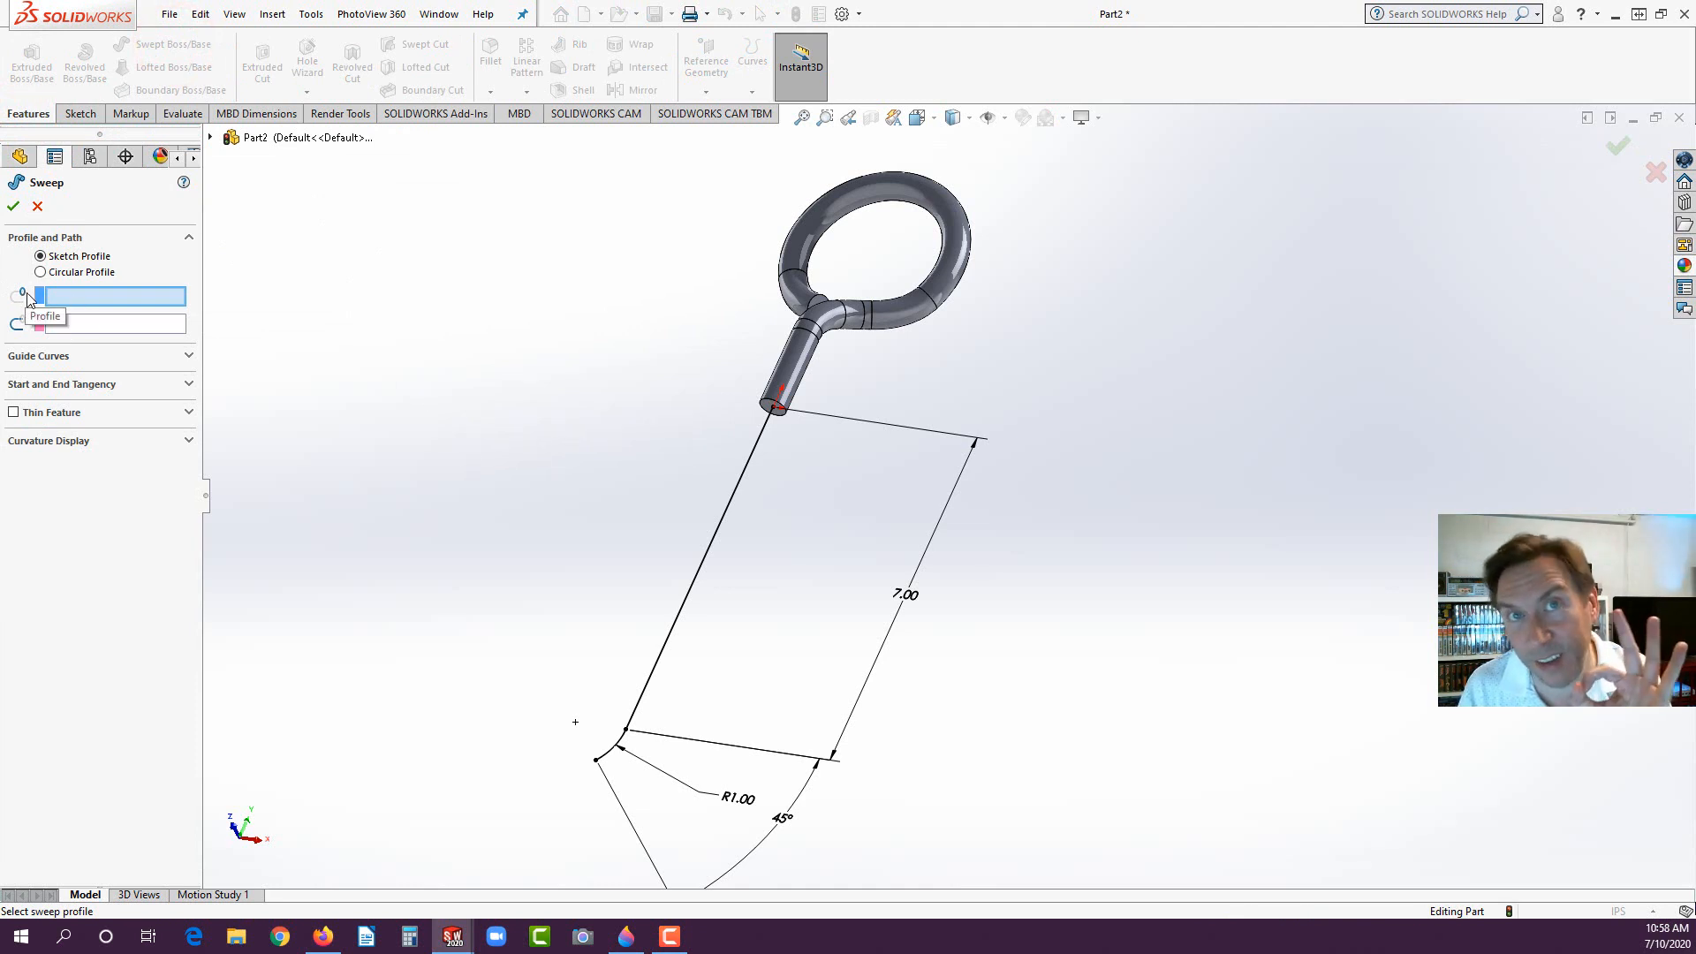
click(785, 414)
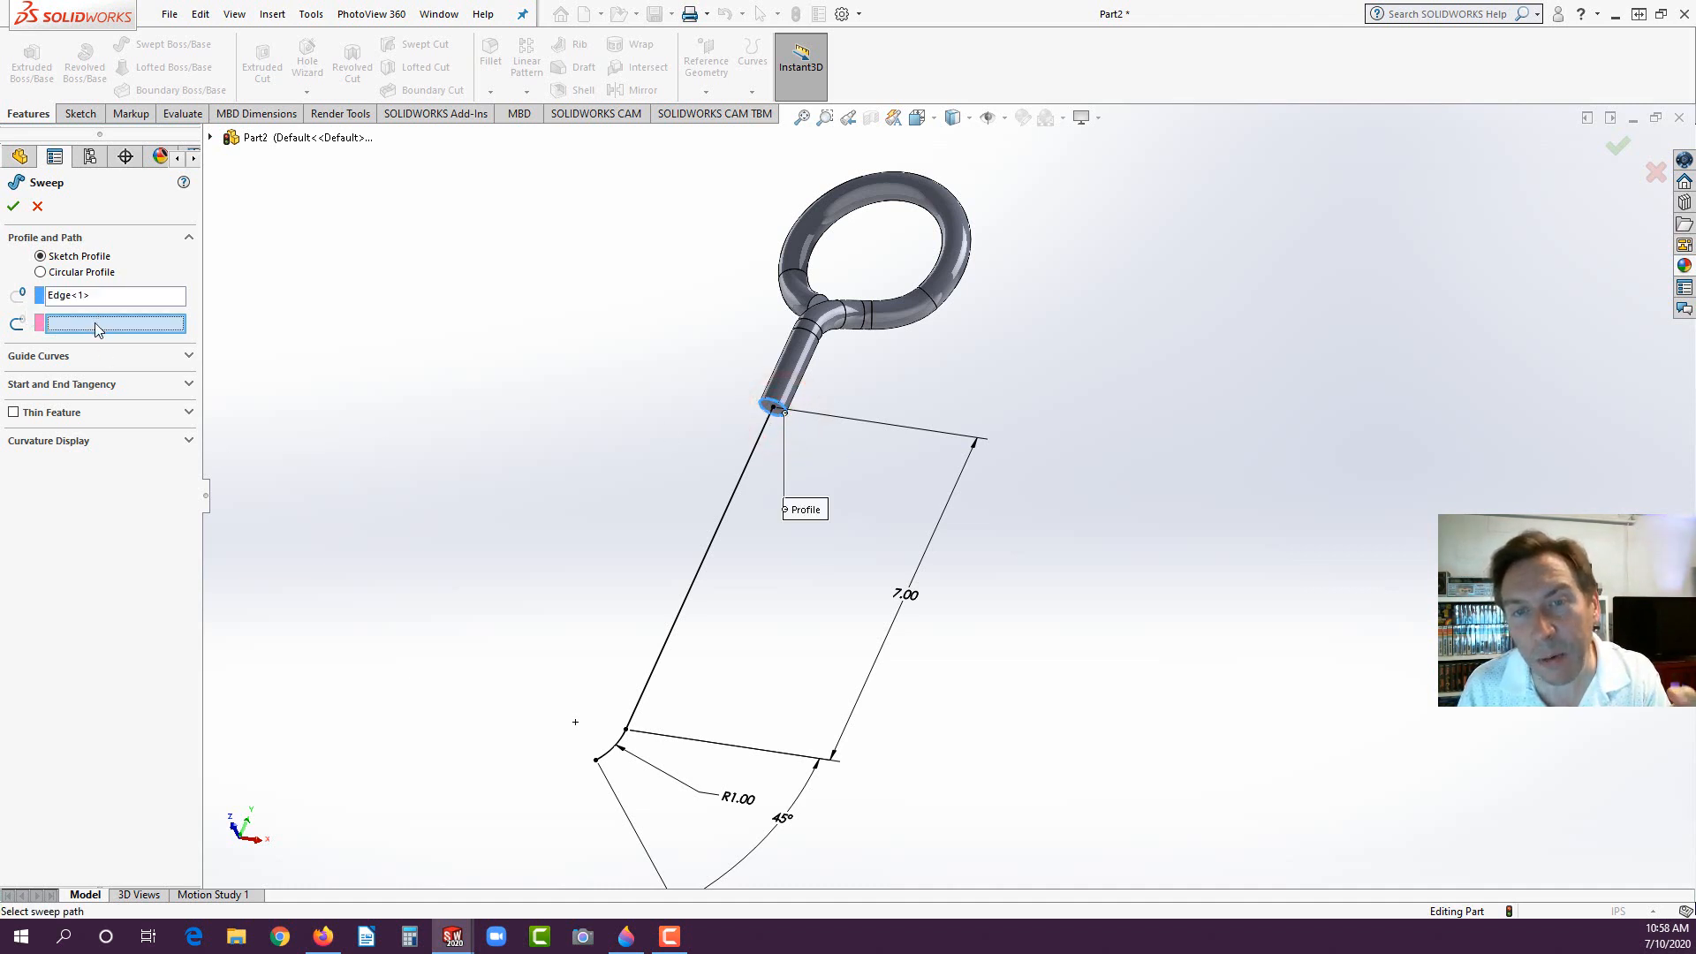
click(737, 486)
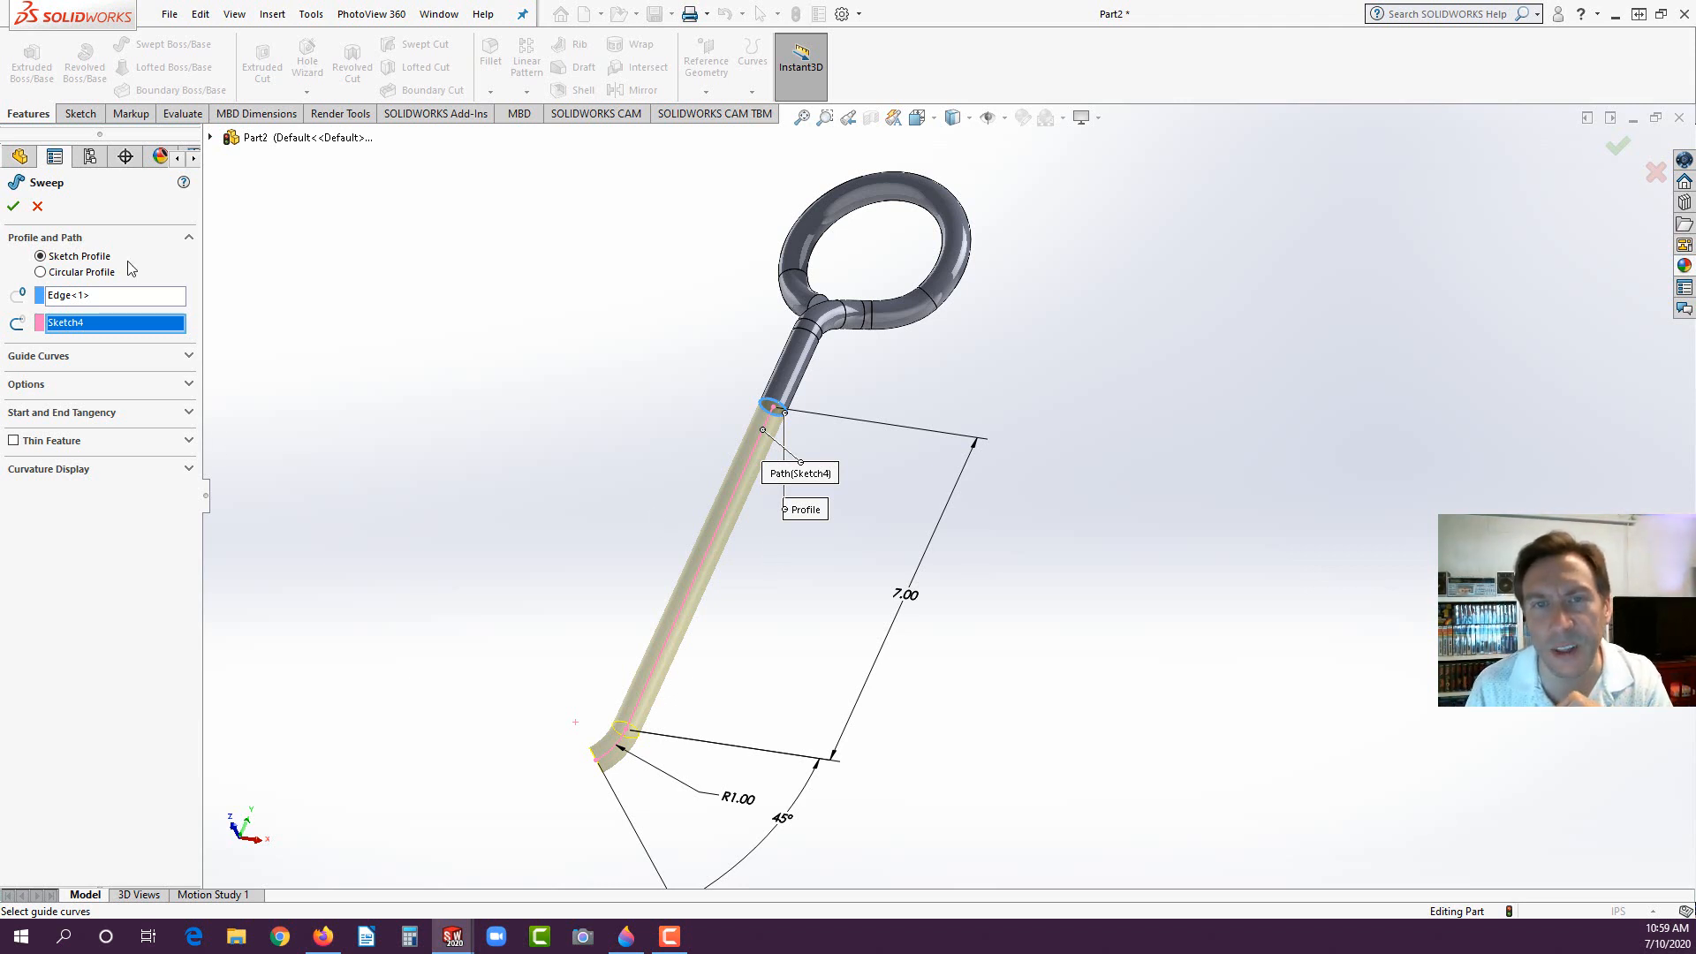
click(13, 207)
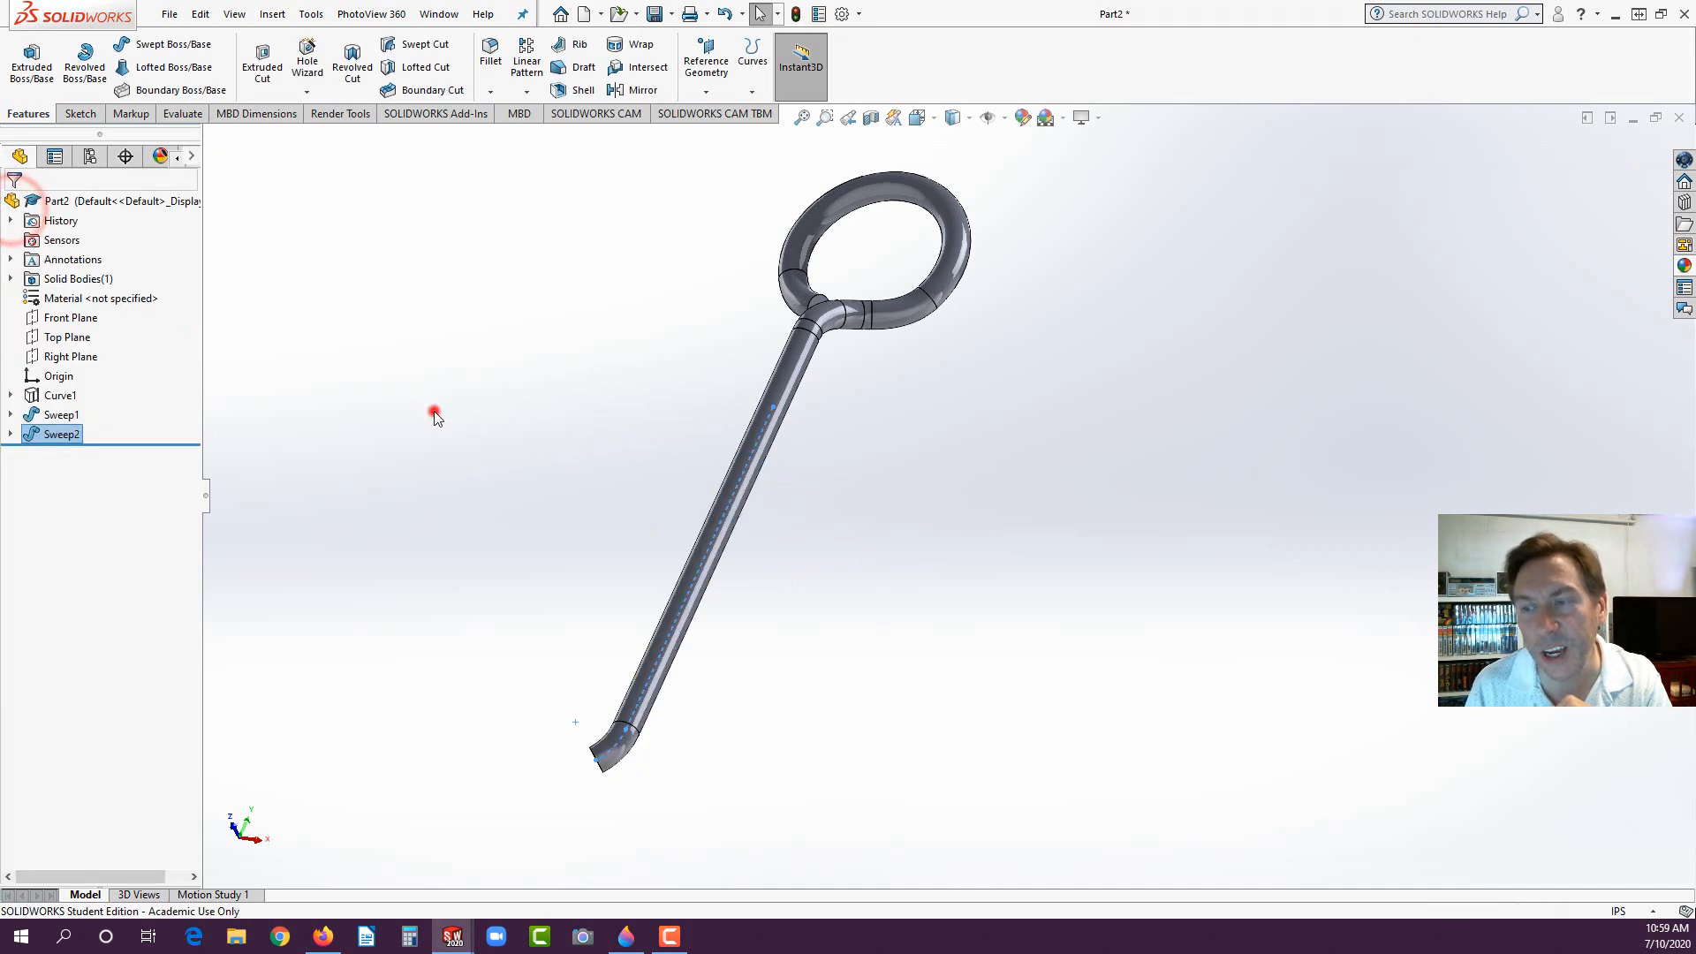
click(433, 410)
Step: Mirror the whole wire body about the flat end face of the 45-degree bend, with solids merged
middle_drag(727, 708, 893, 670)
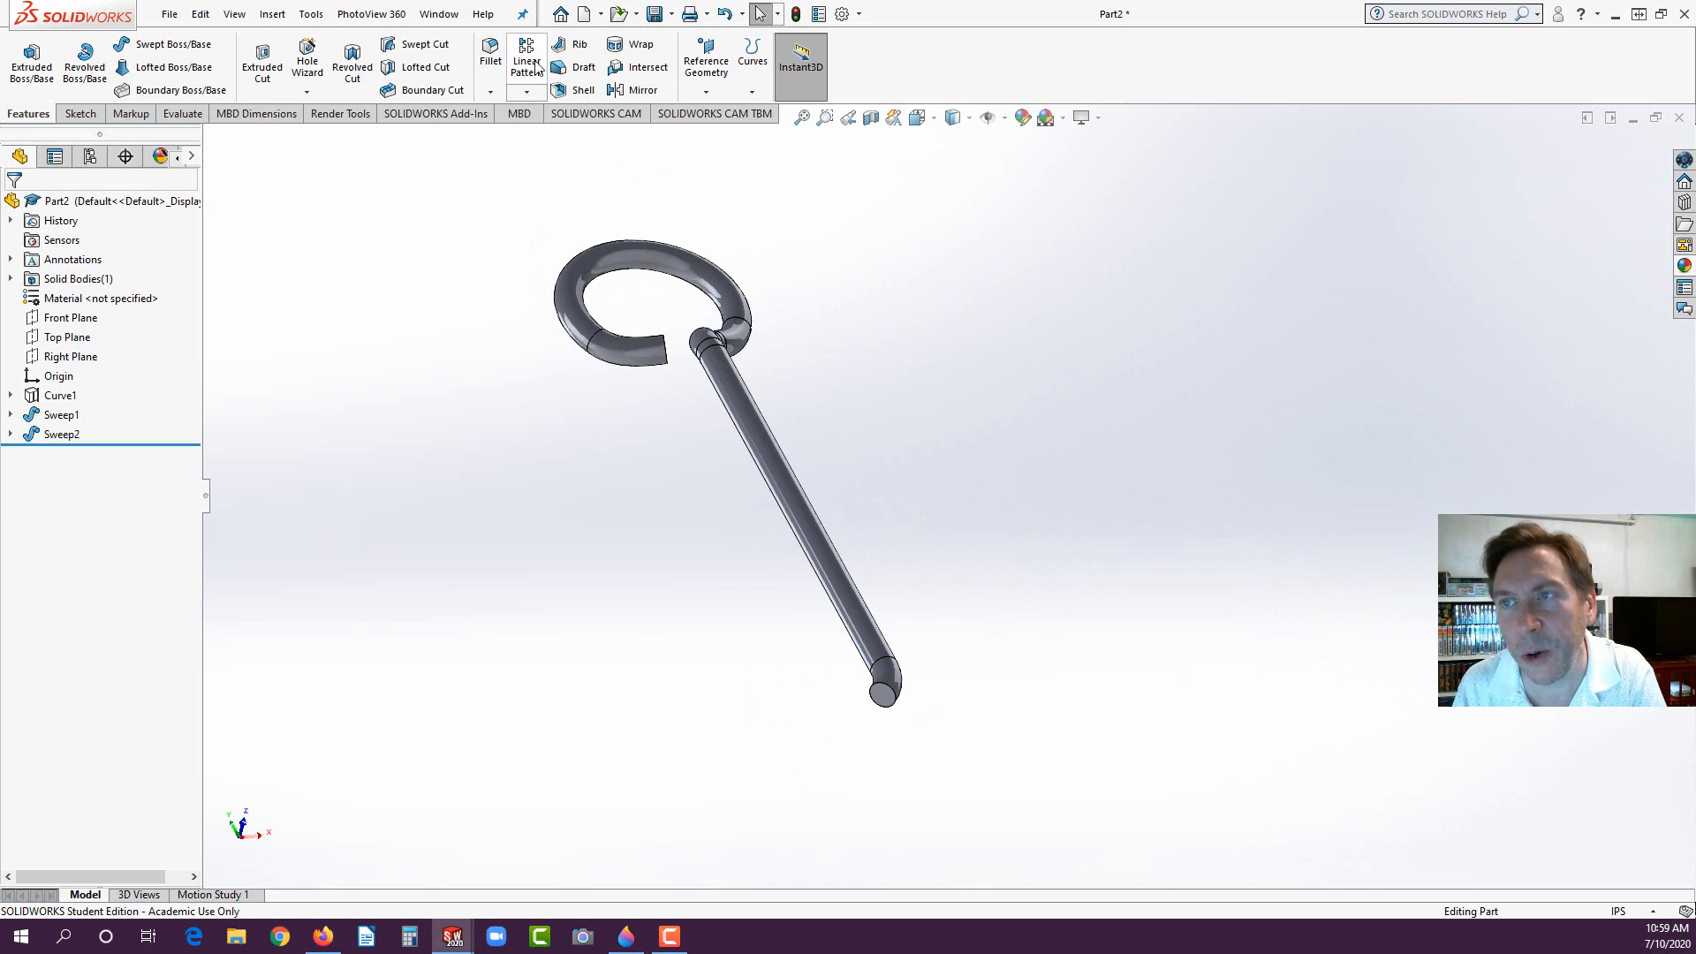
click(642, 90)
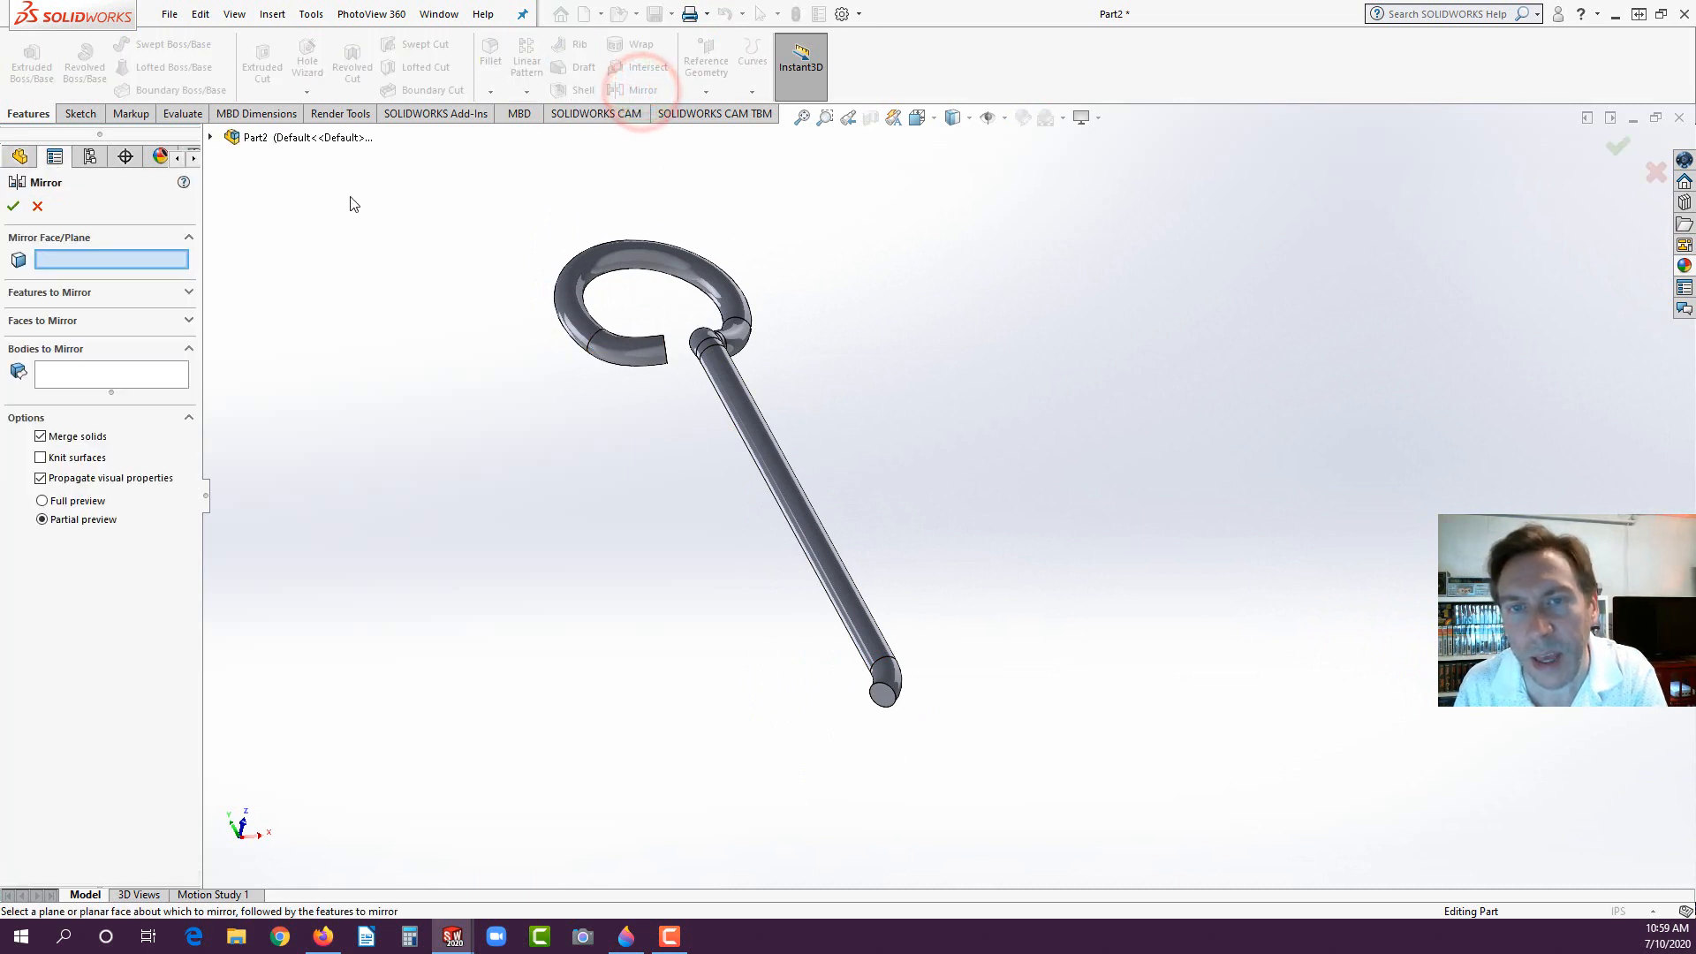
click(883, 697)
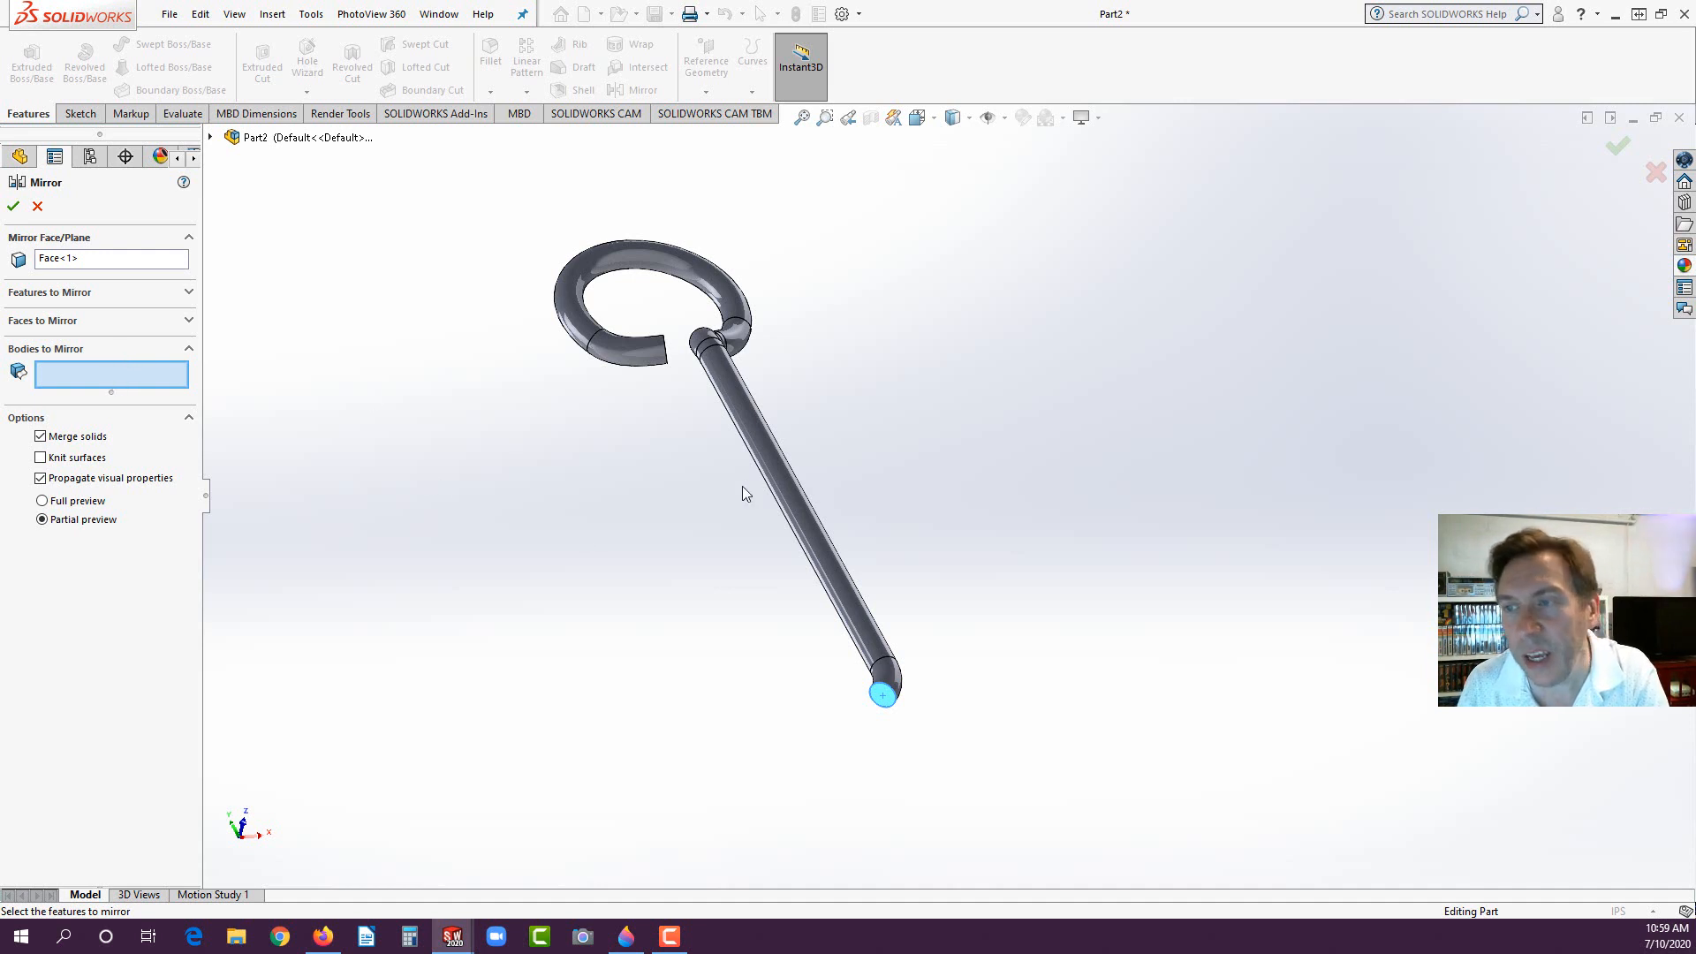
click(752, 426)
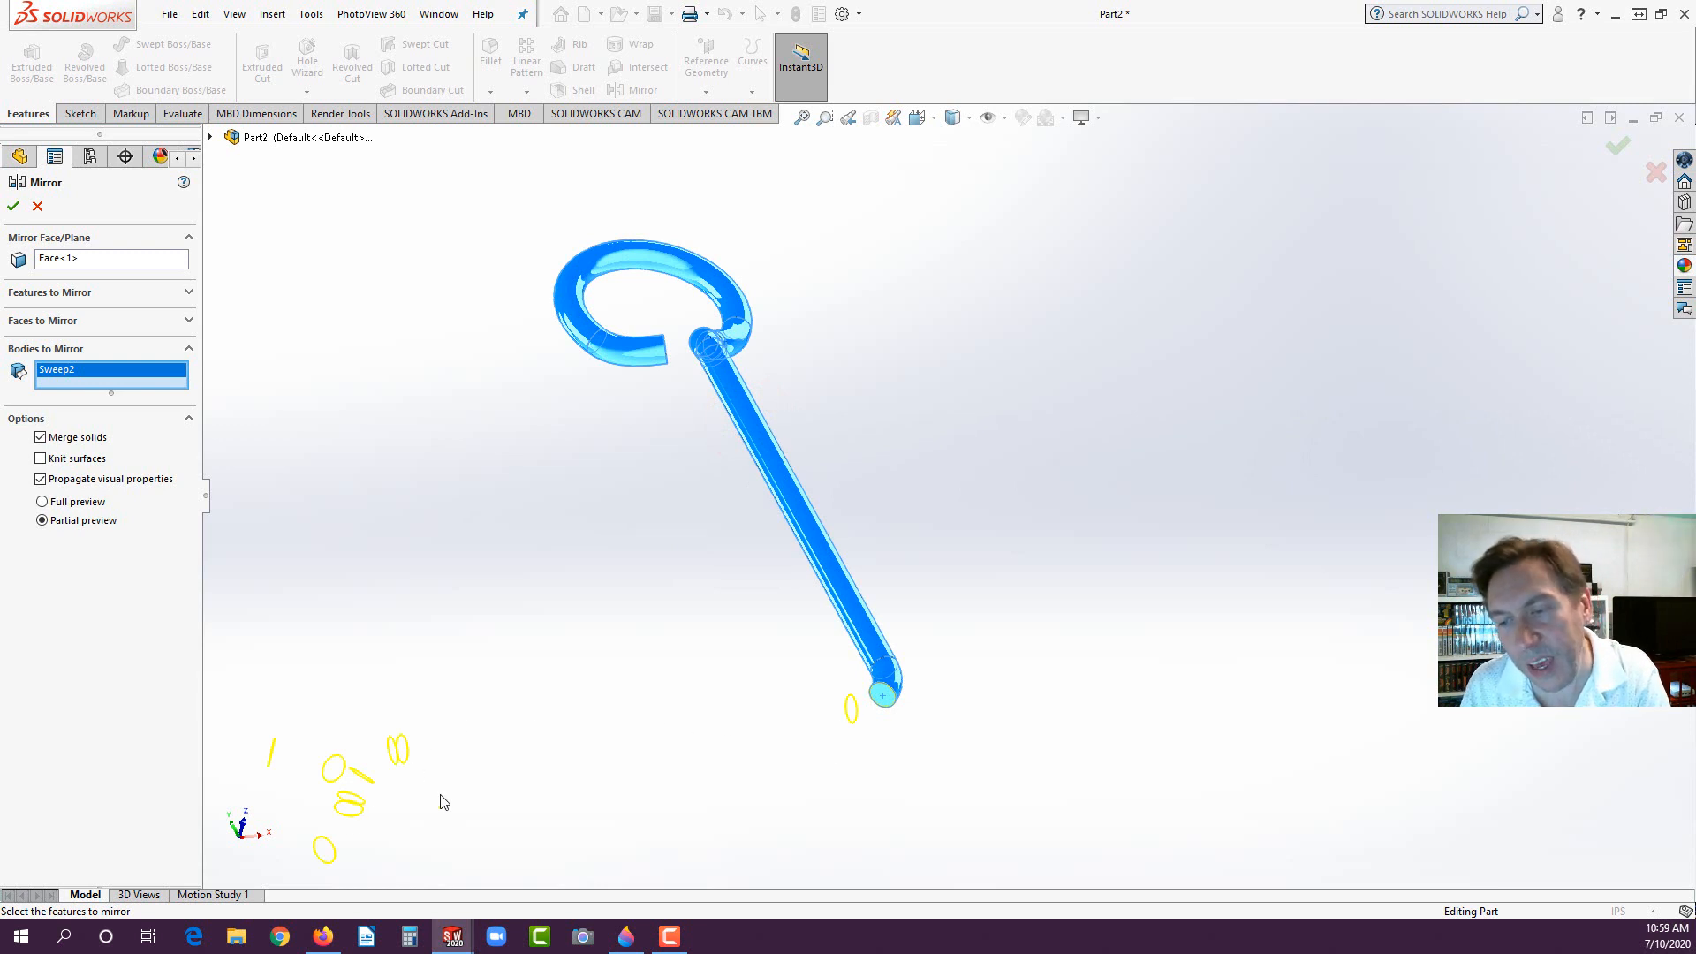
scroll(462, 789, up, 2)
scroll(649, 707, down, 1)
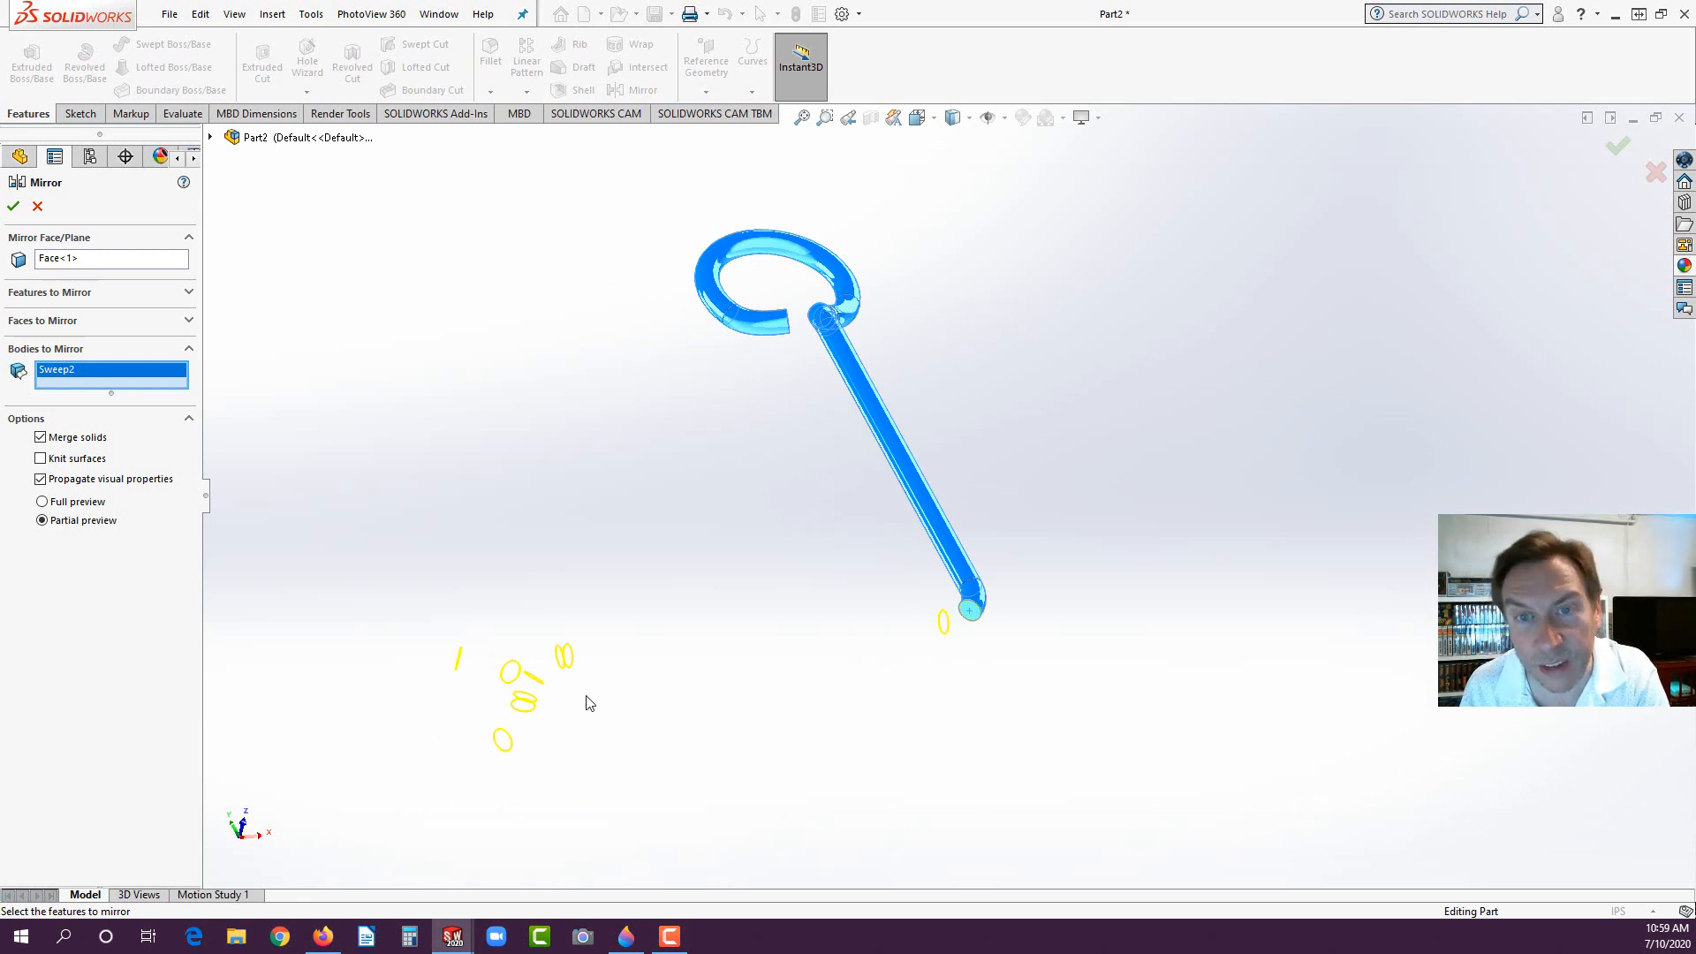
click(13, 206)
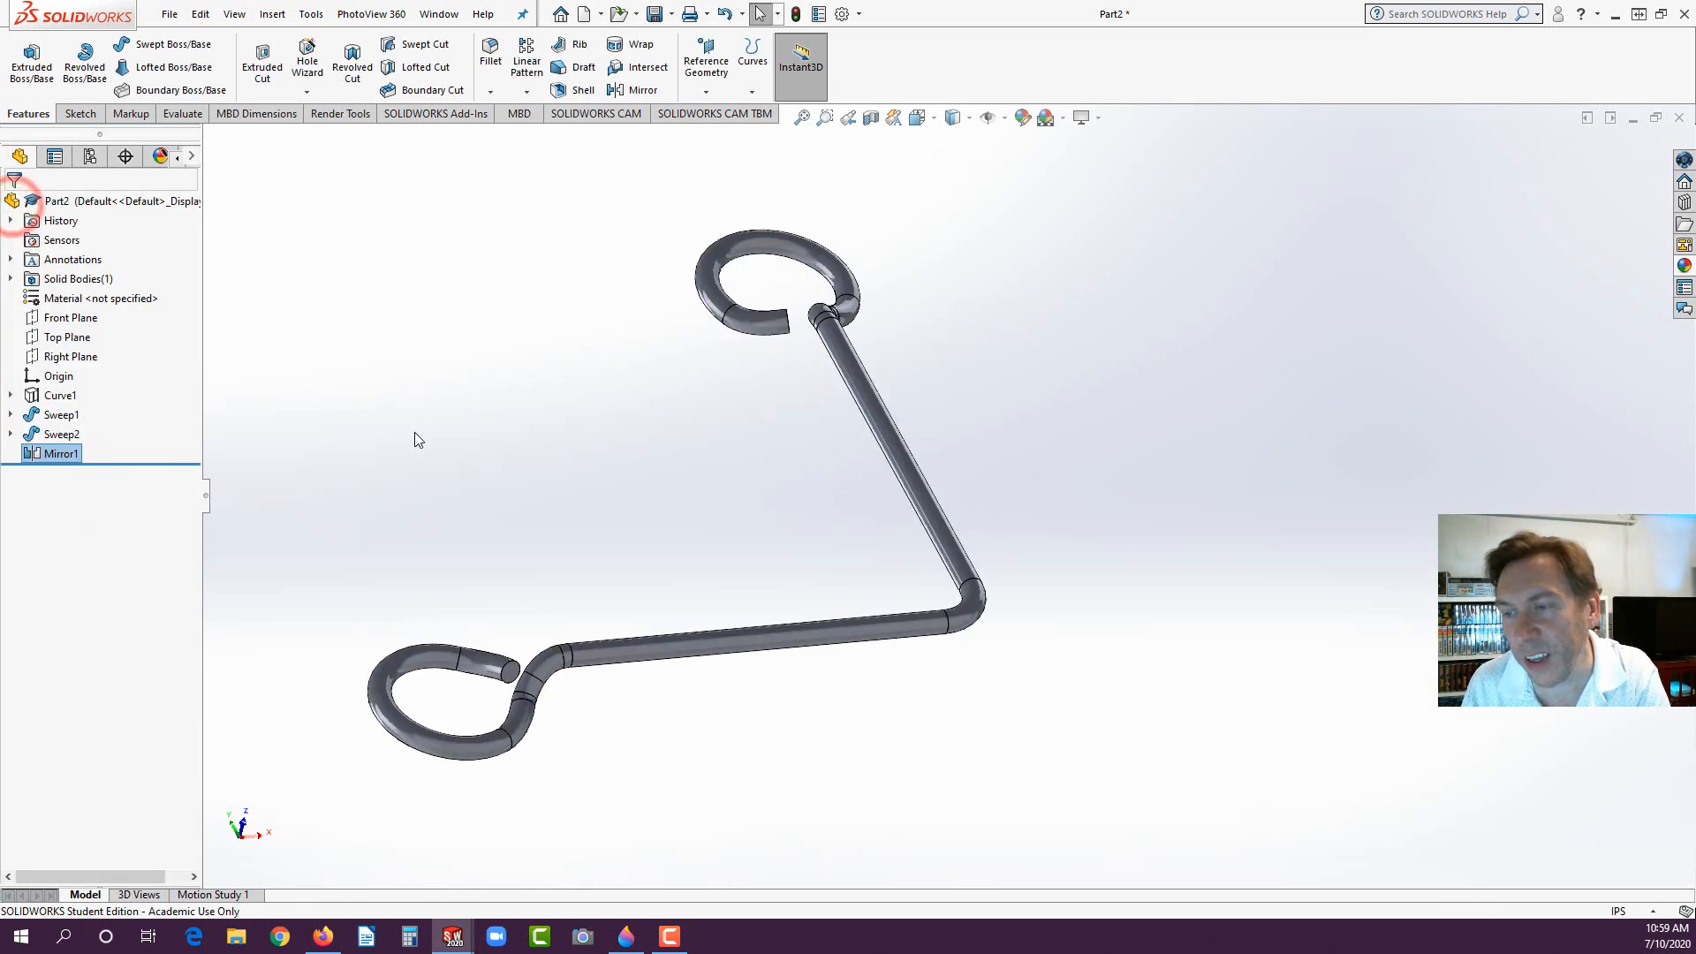
Step: Start a new sketch on the Right Plane and view the wire body from the right side
middle_drag(745, 511, 616, 731)
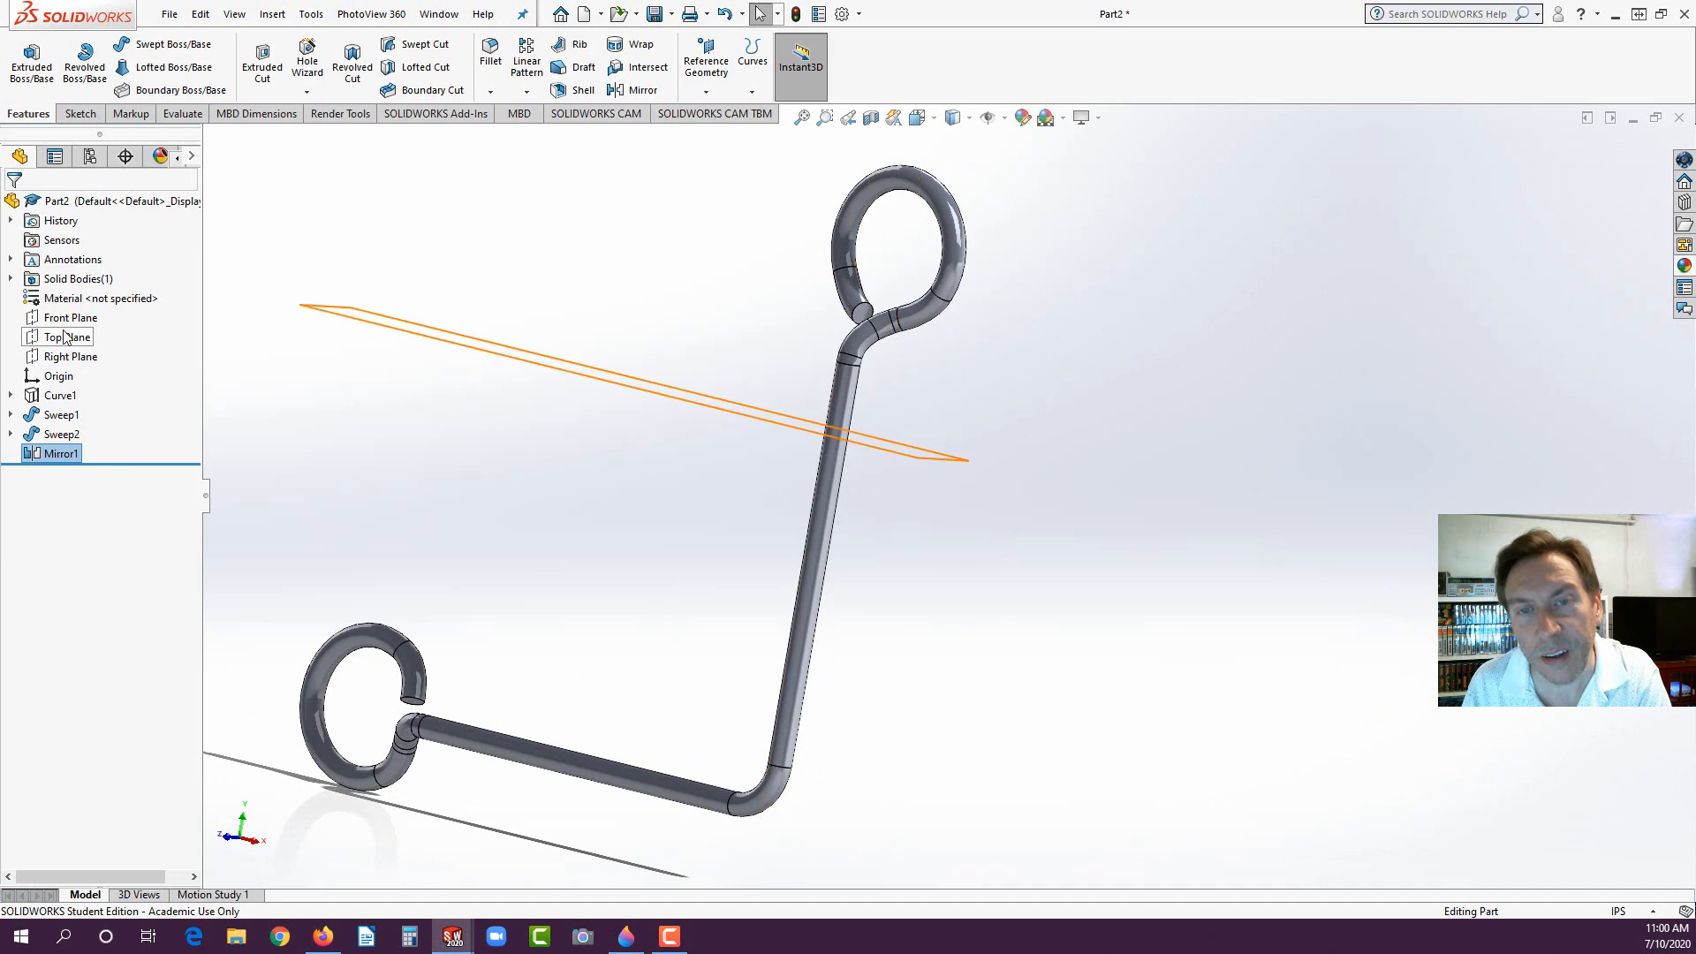
click(62, 355)
click(76, 332)
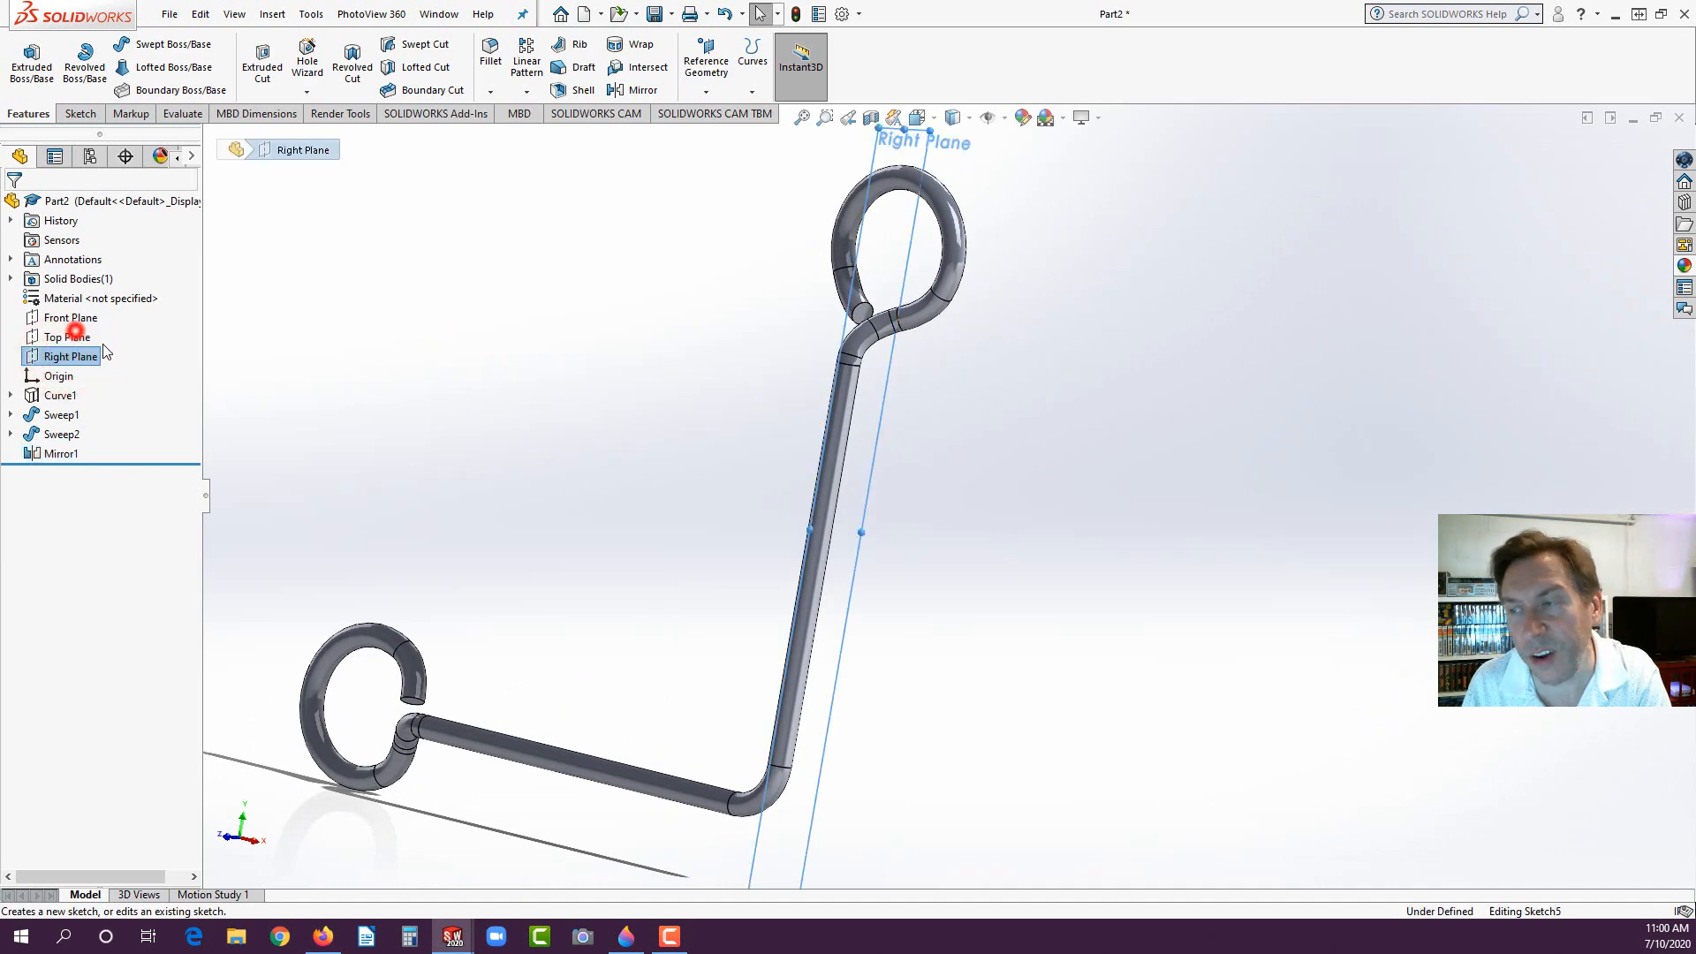
key(space)
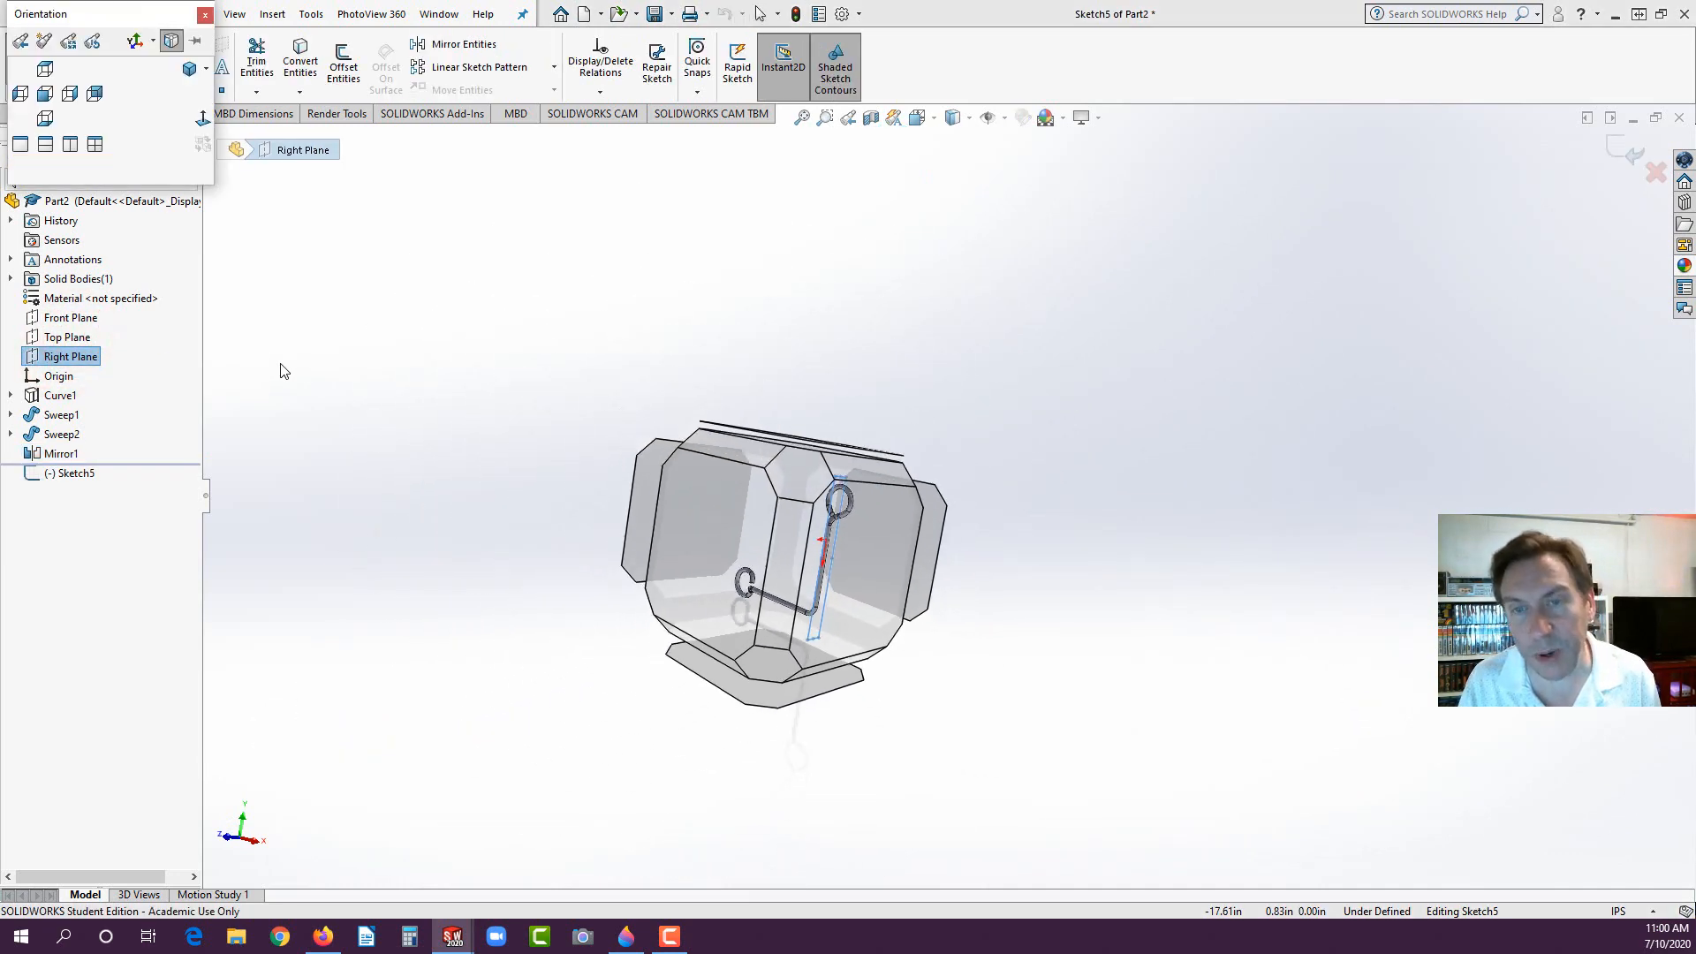
click(70, 92)
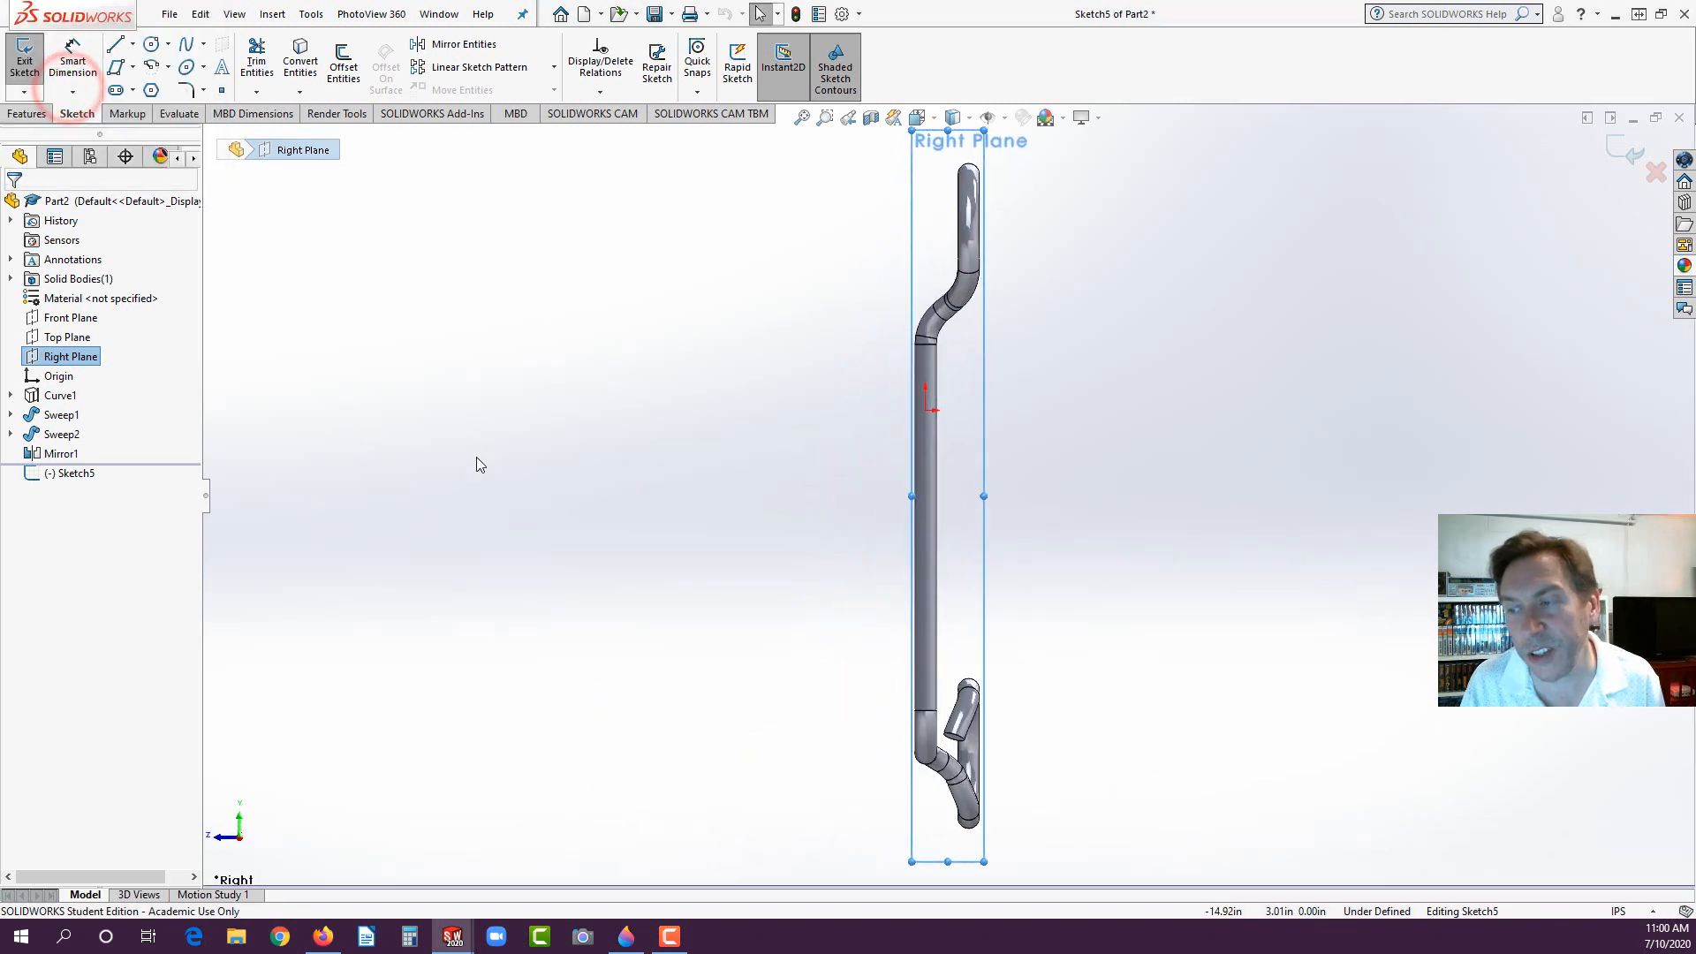
Step: Draw a horizontal centerline about 1.62 in long from the center of the circular edge at the corner bend, away from the hooks
click(131, 44)
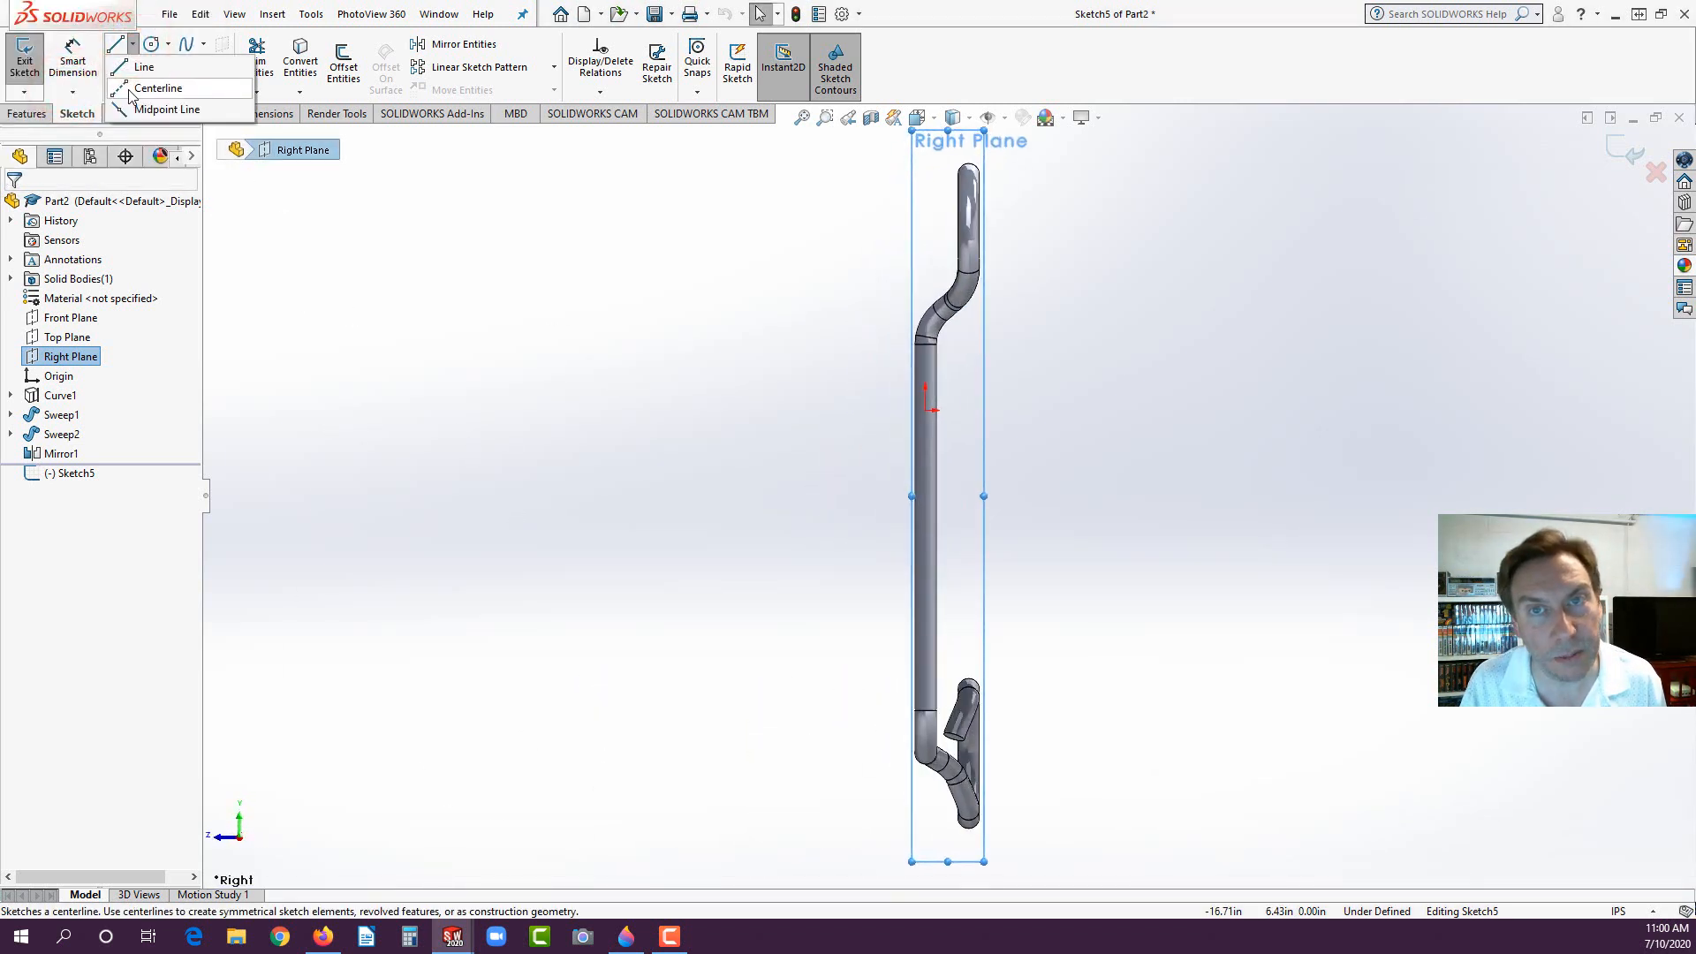
click(157, 88)
scroll(958, 755, down, 5)
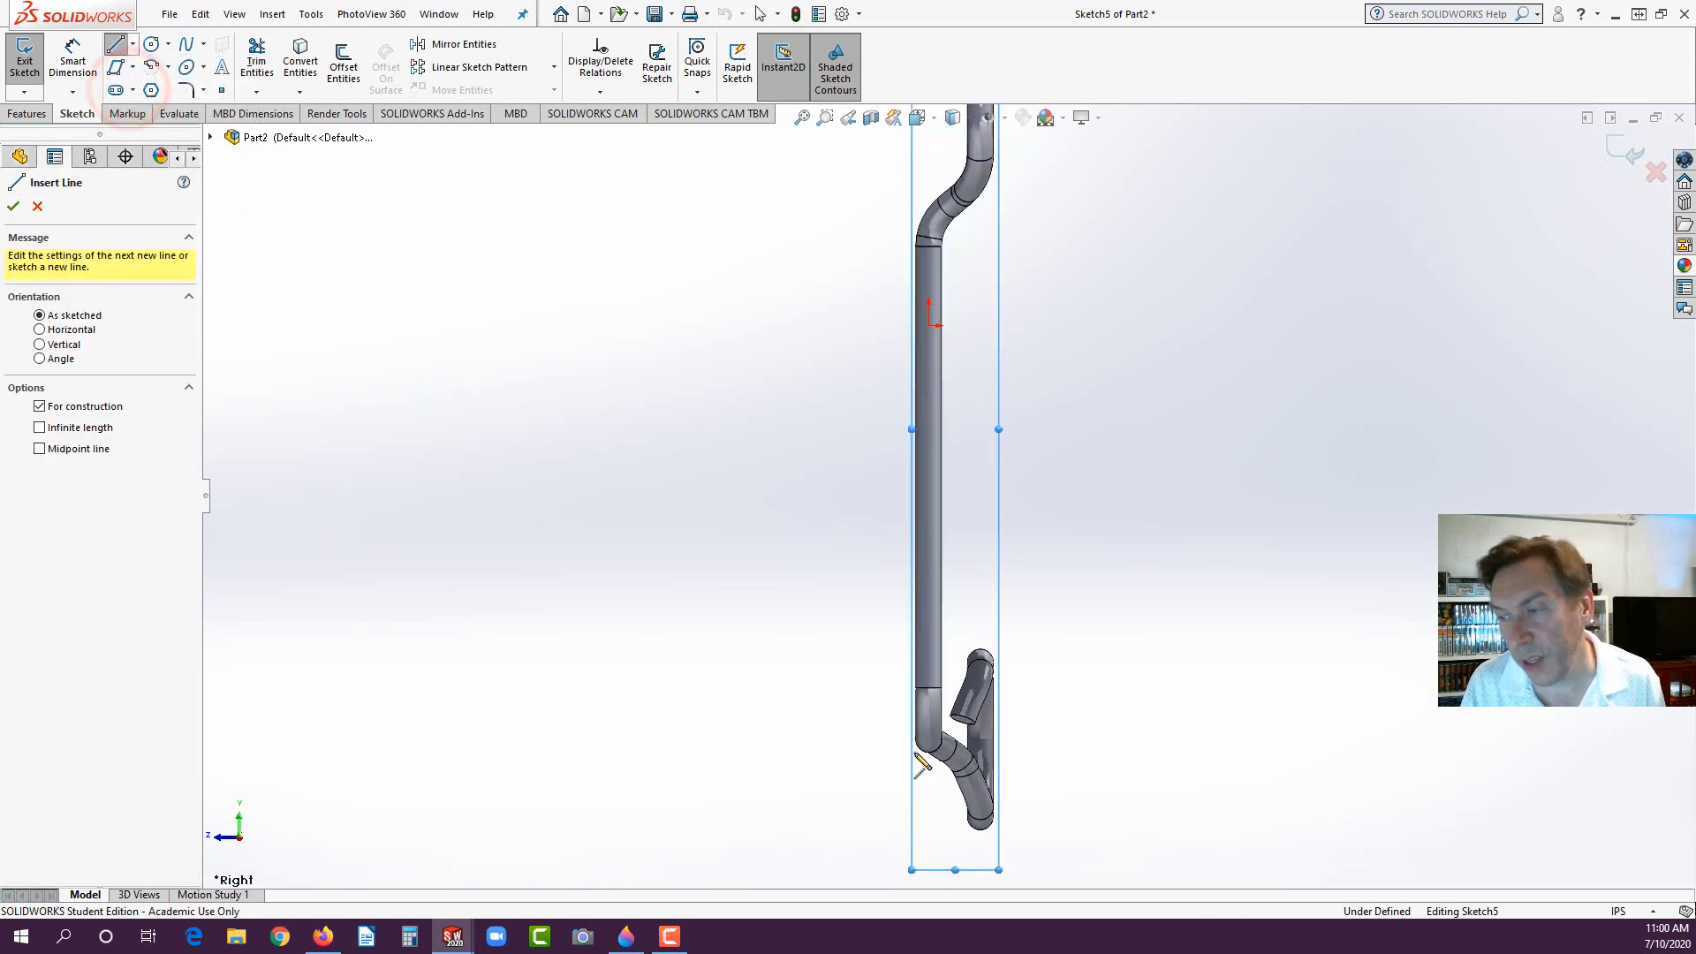
scroll(941, 735, down, 2)
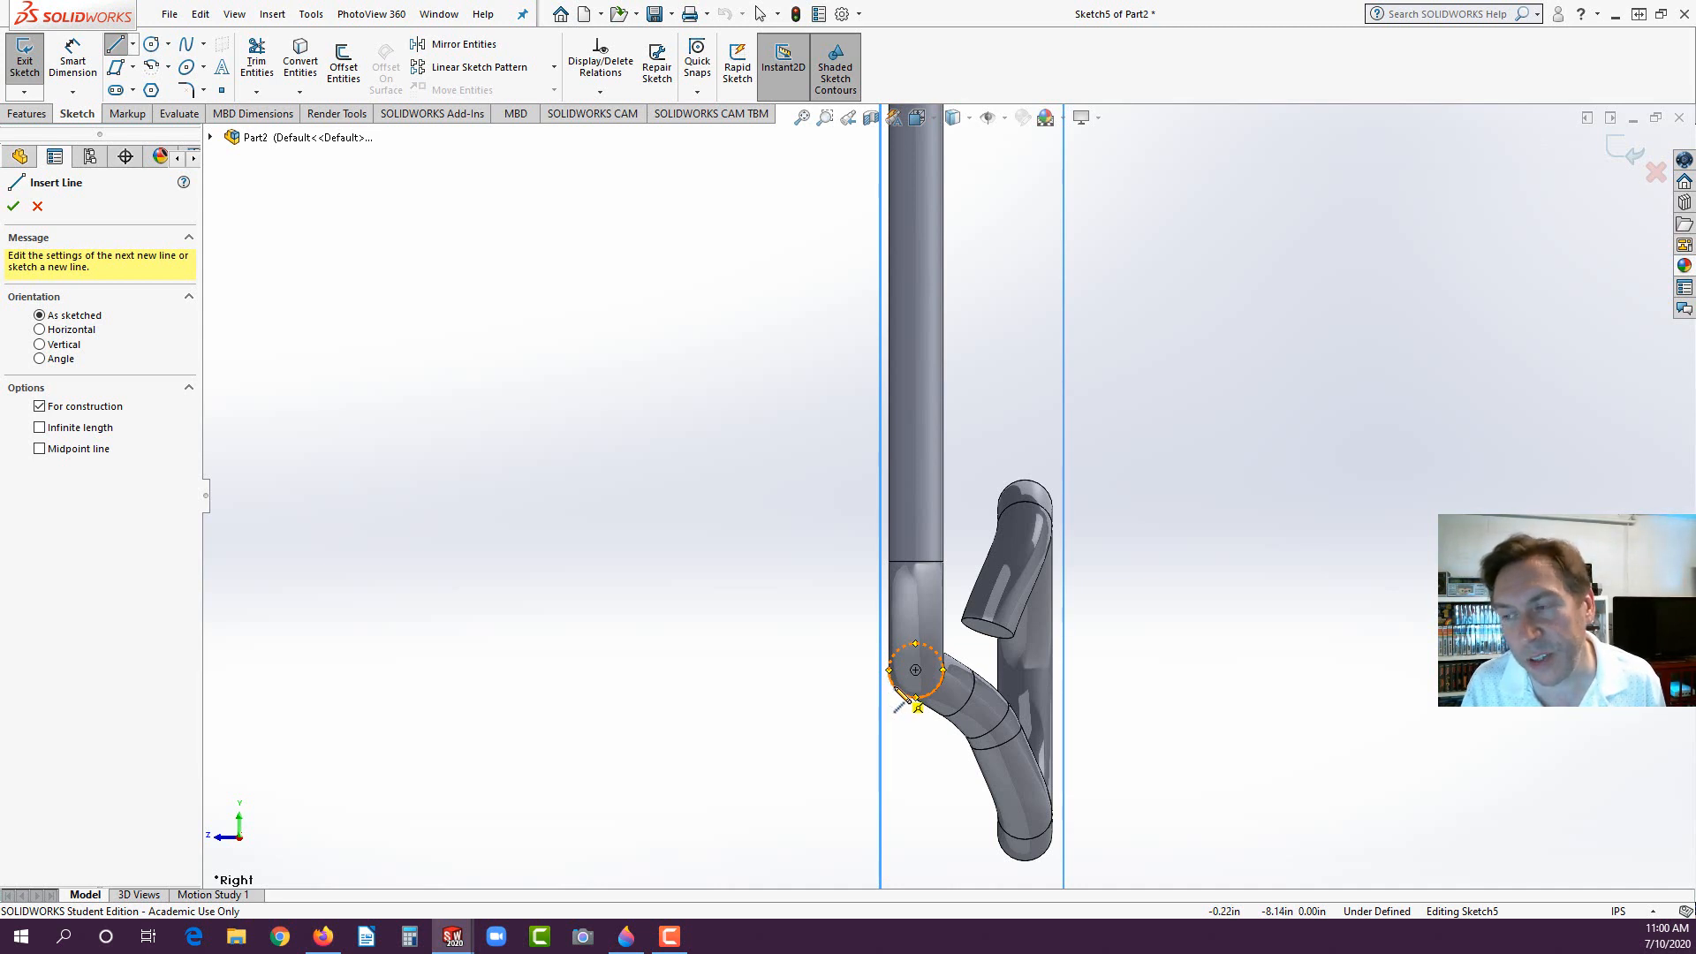
click(915, 669)
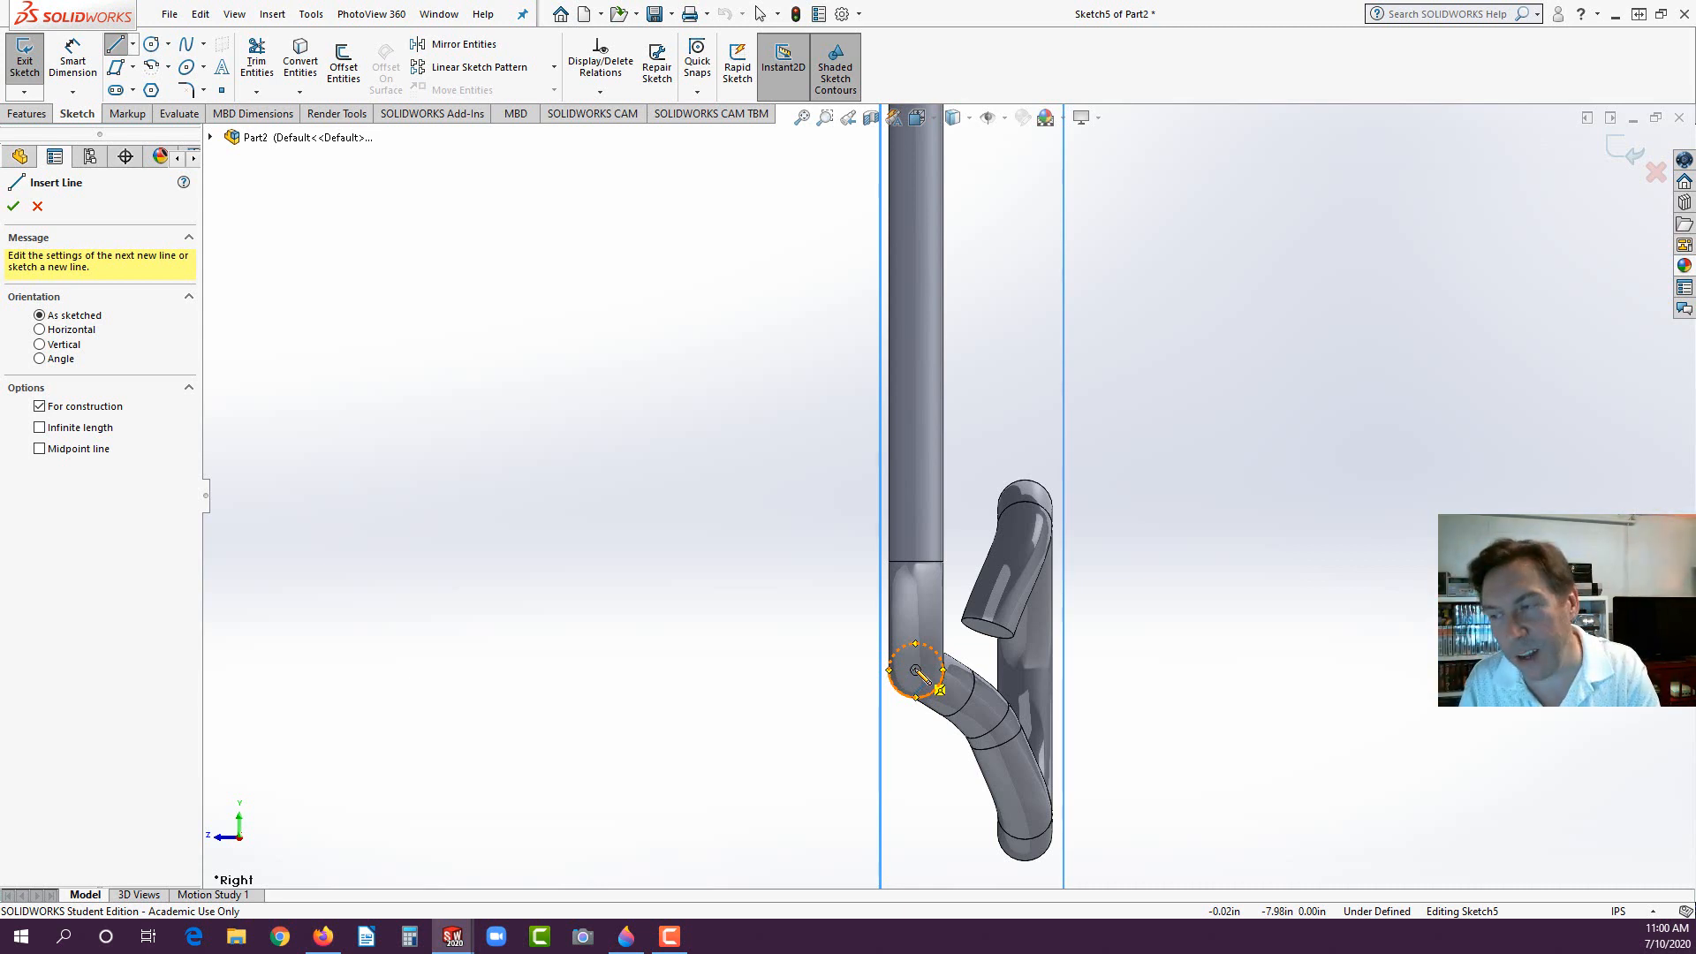
click(915, 670)
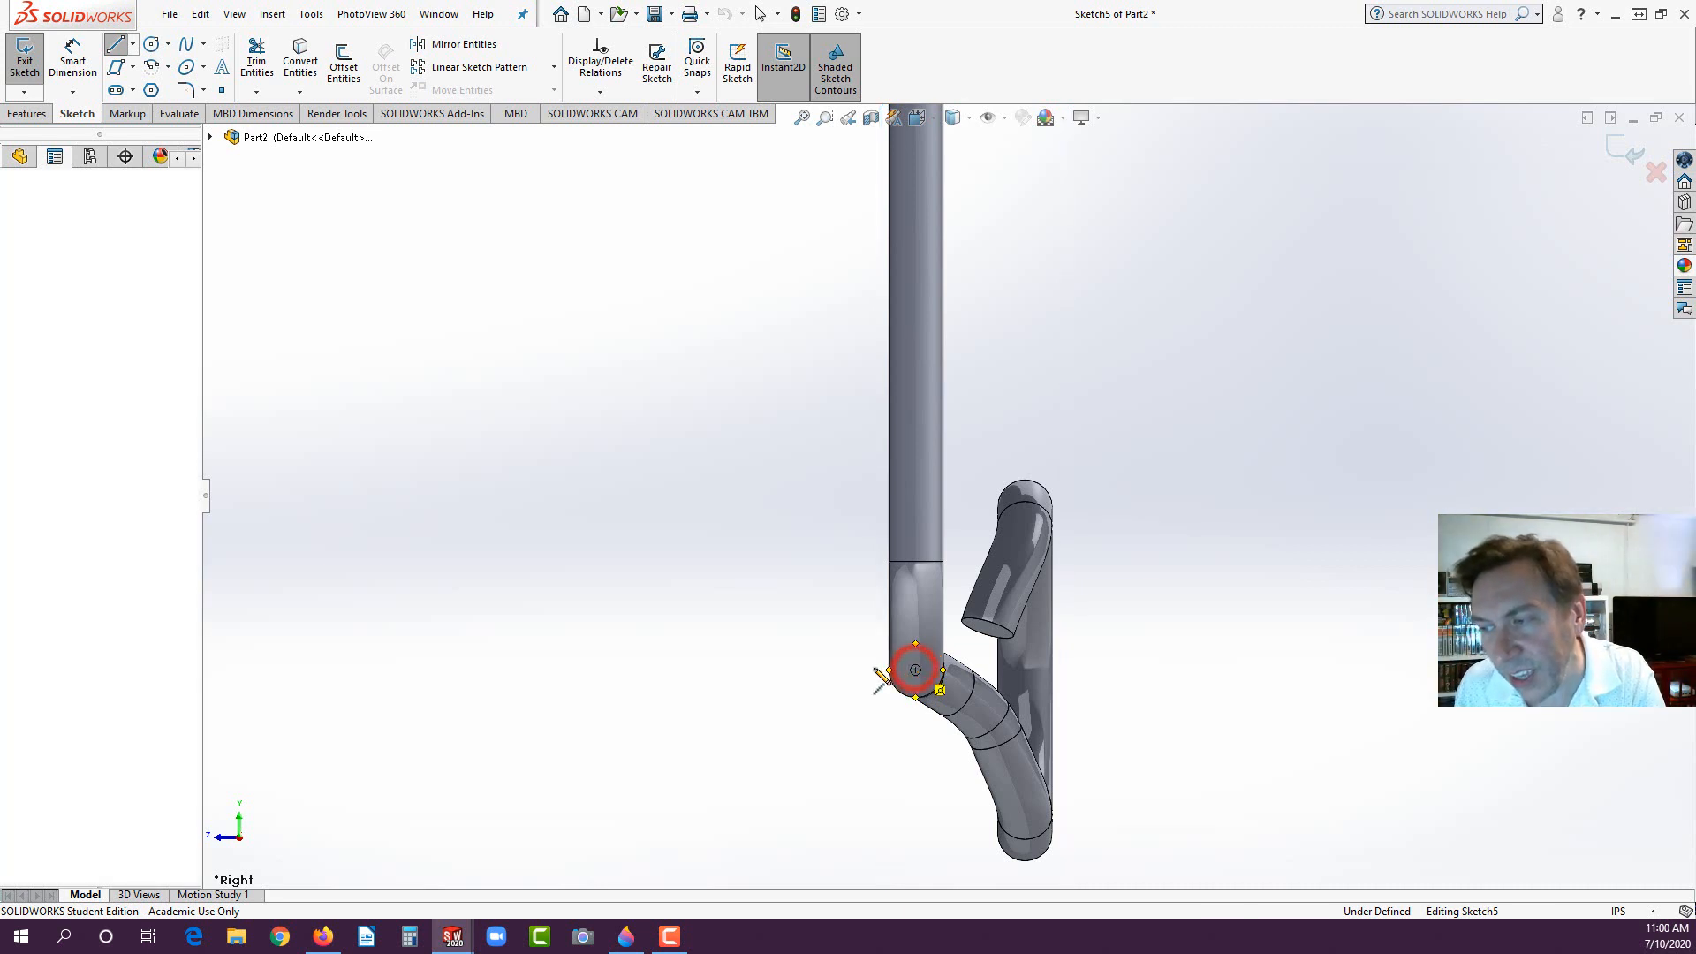
click(739, 670)
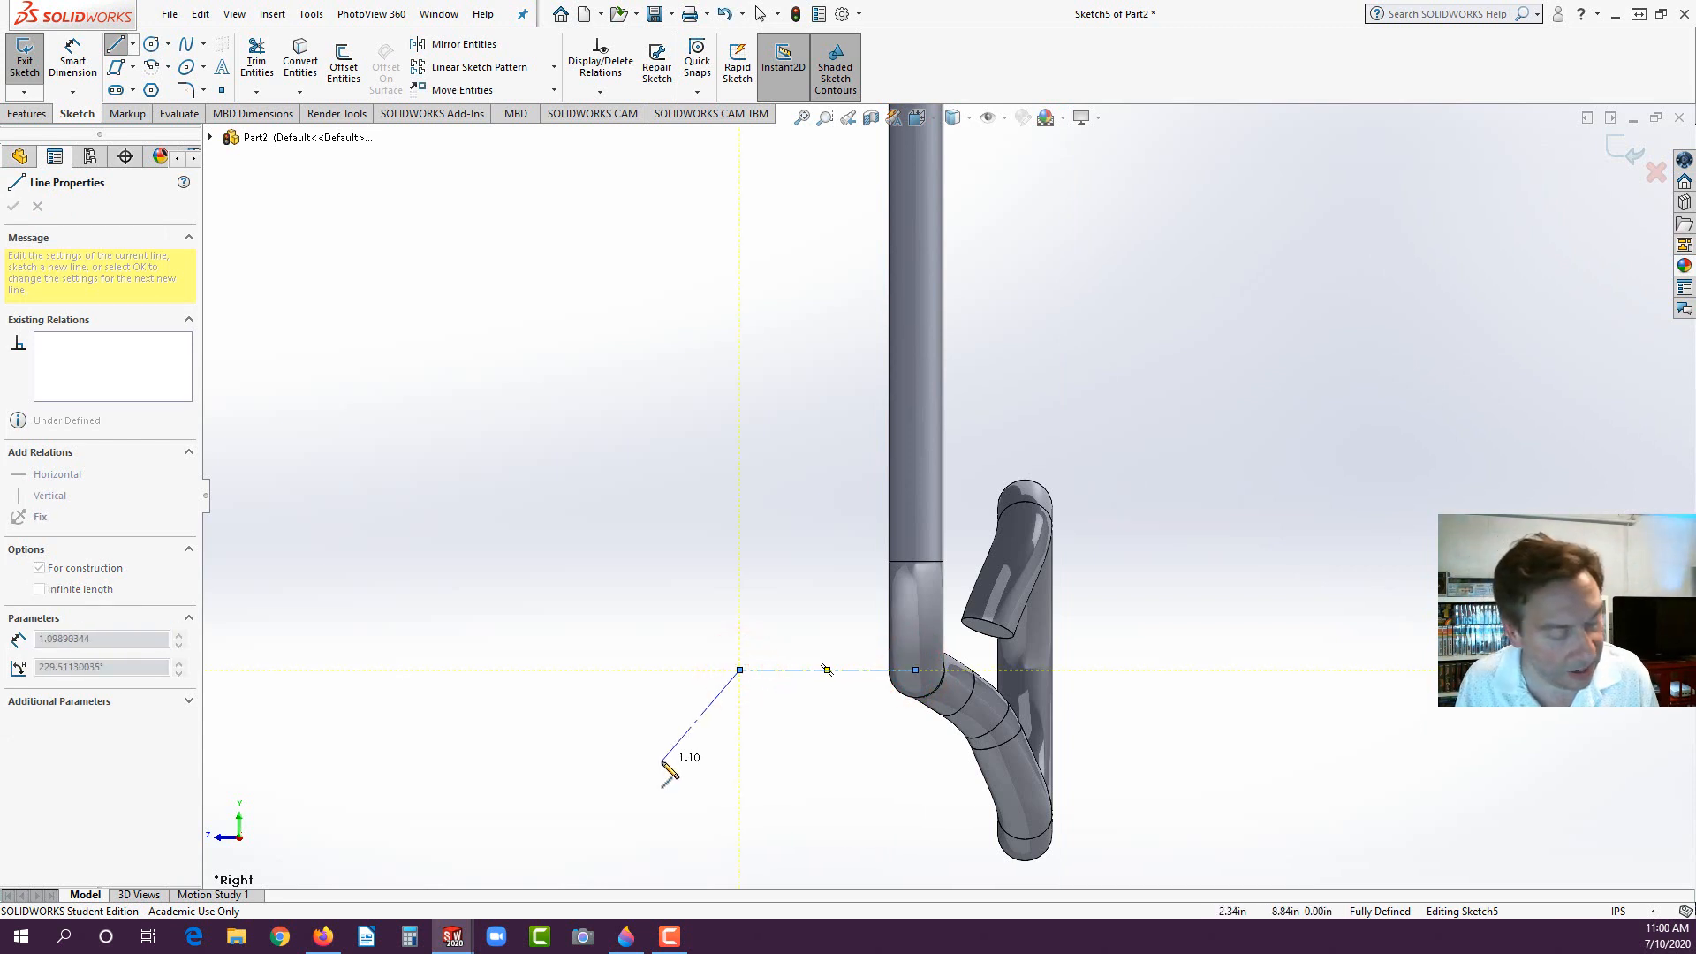
key(Escape)
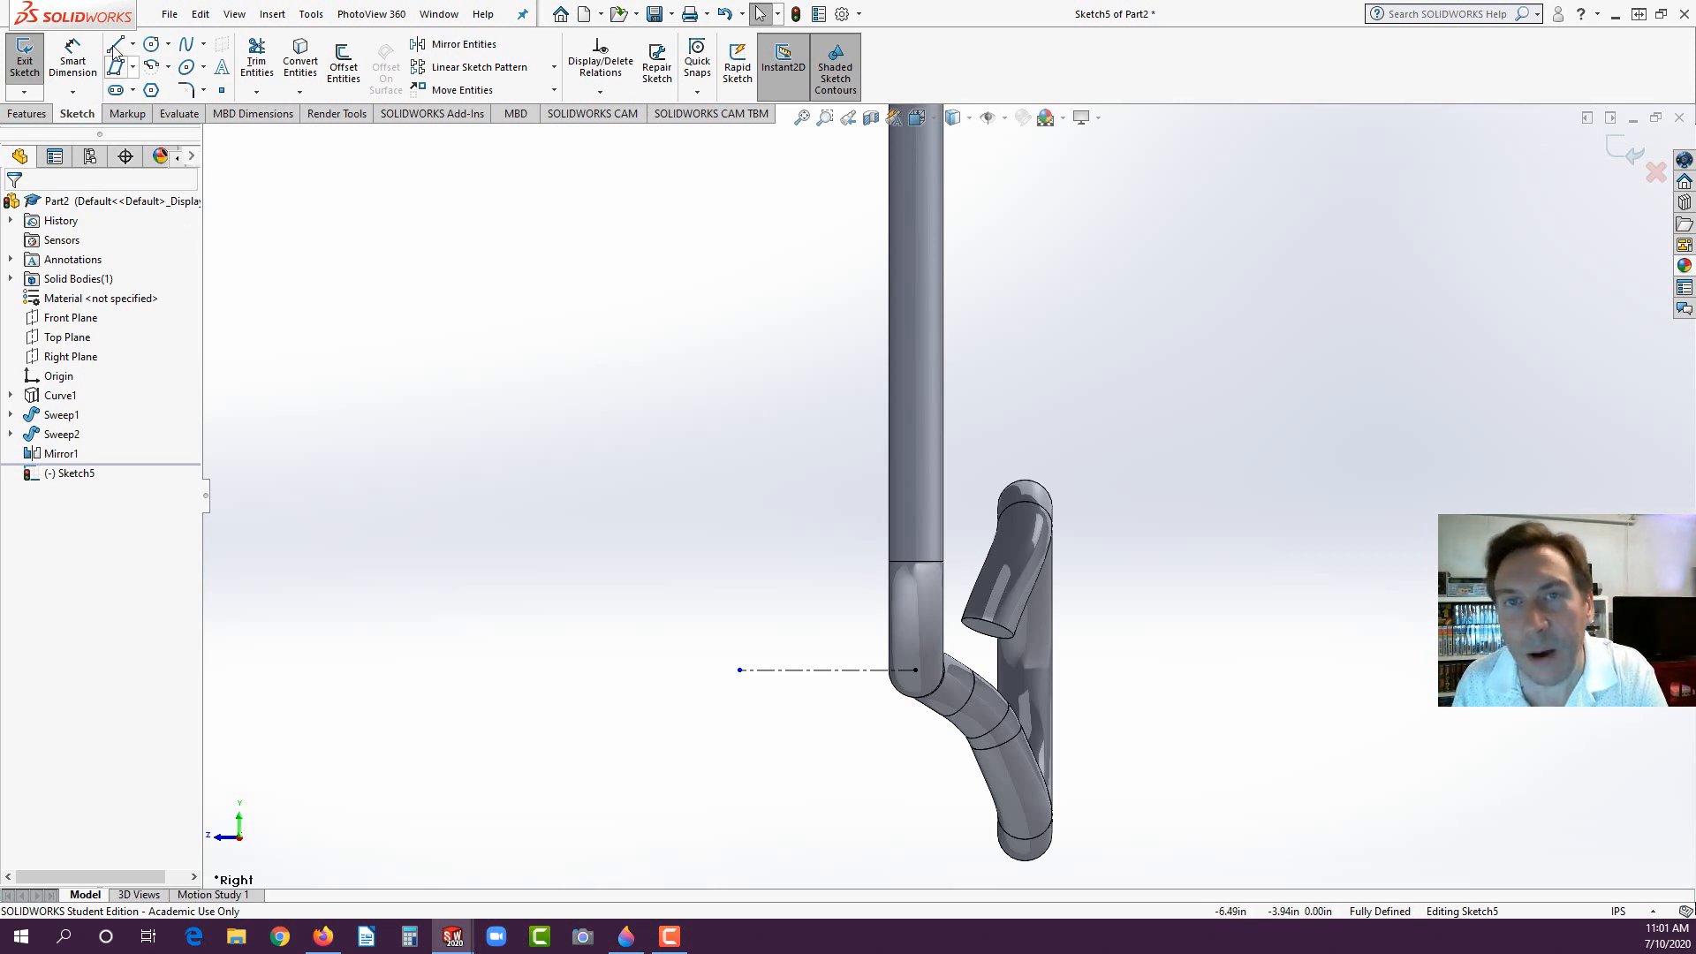
Step: Sketch a circle of about 0.14 in radius in the gap between the straight wire and the hook end
click(151, 42)
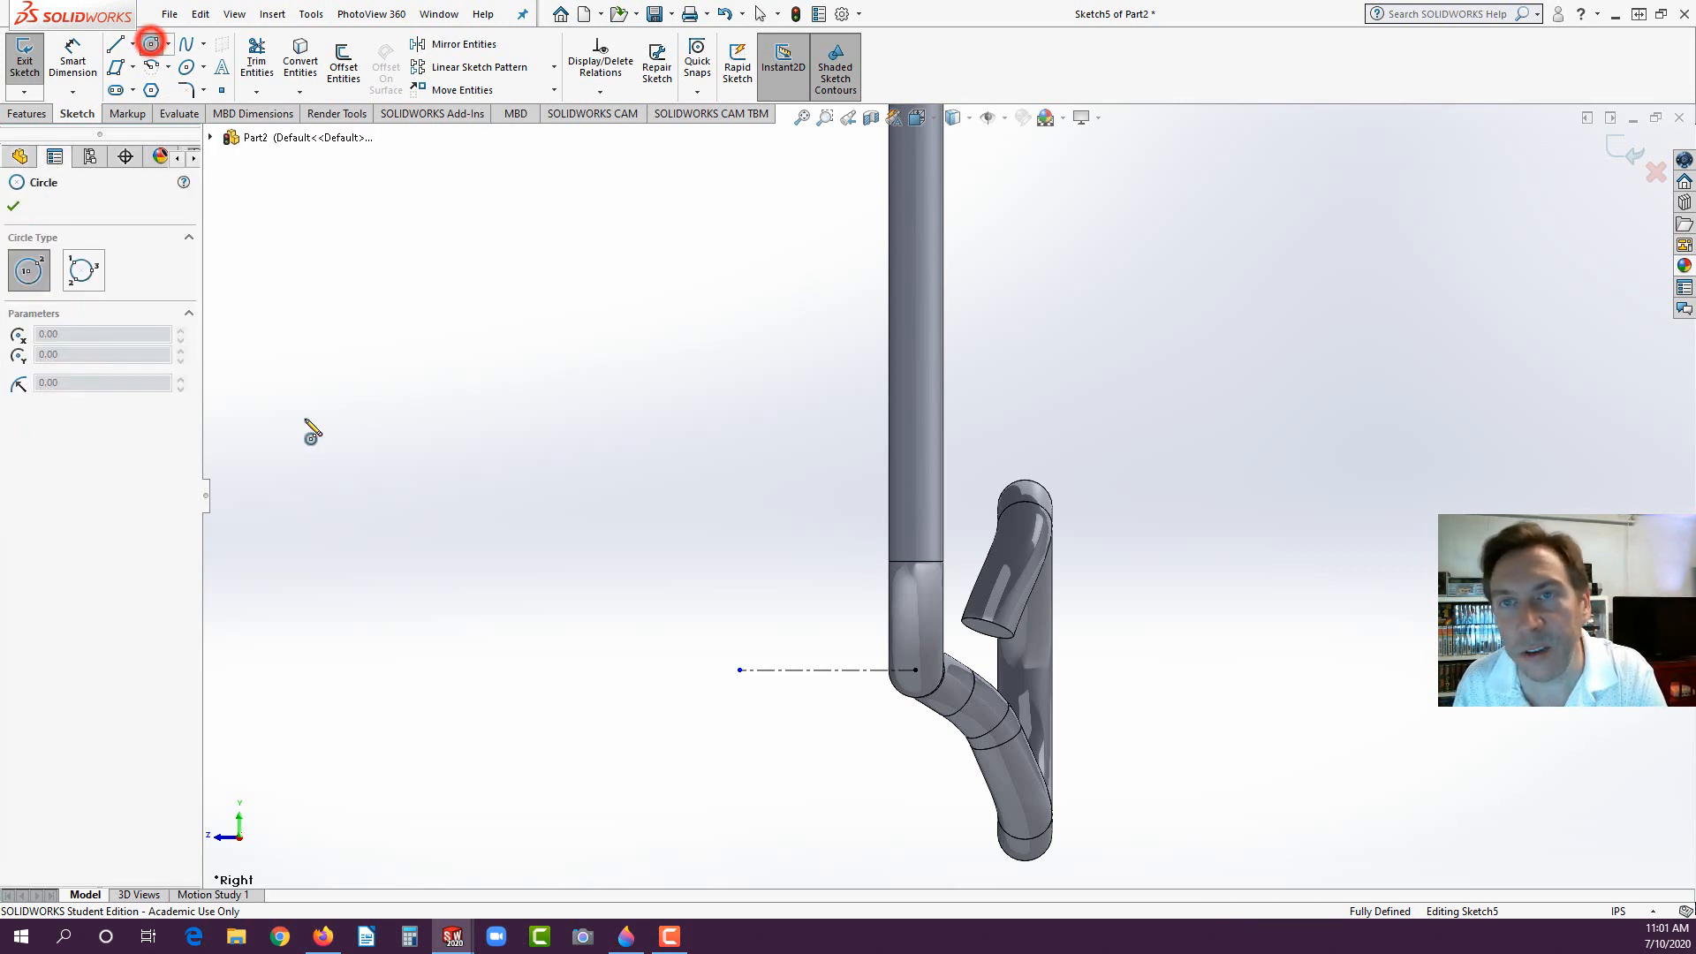
click(969, 510)
click(981, 522)
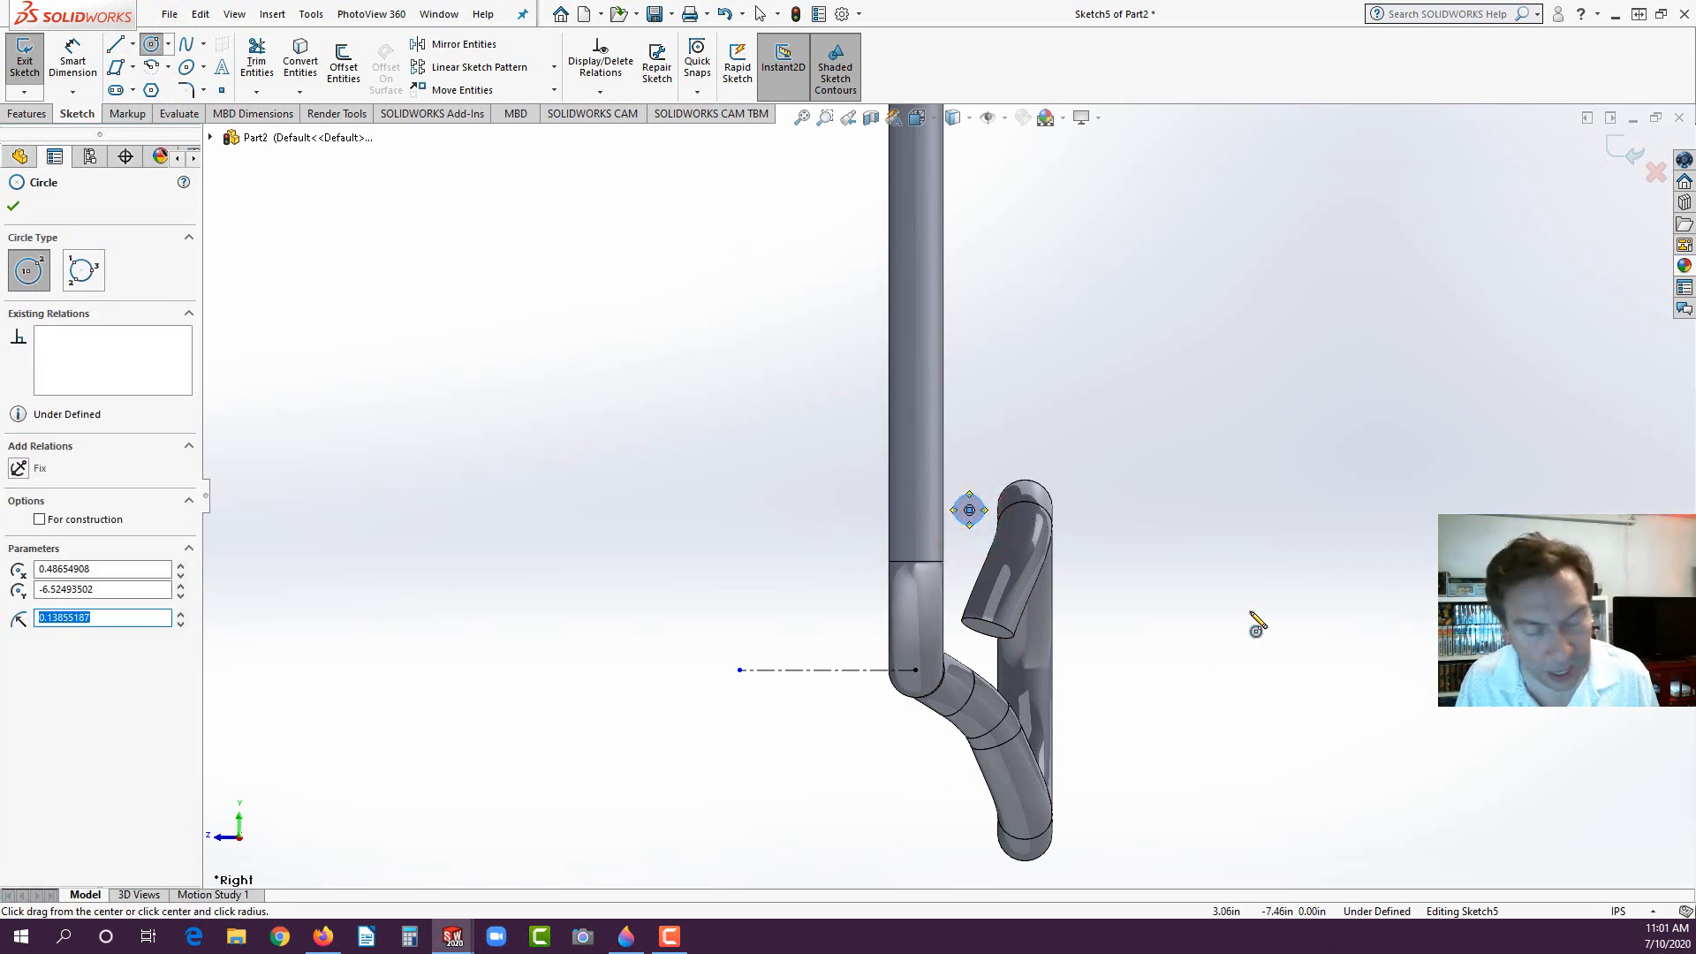
key(Escape)
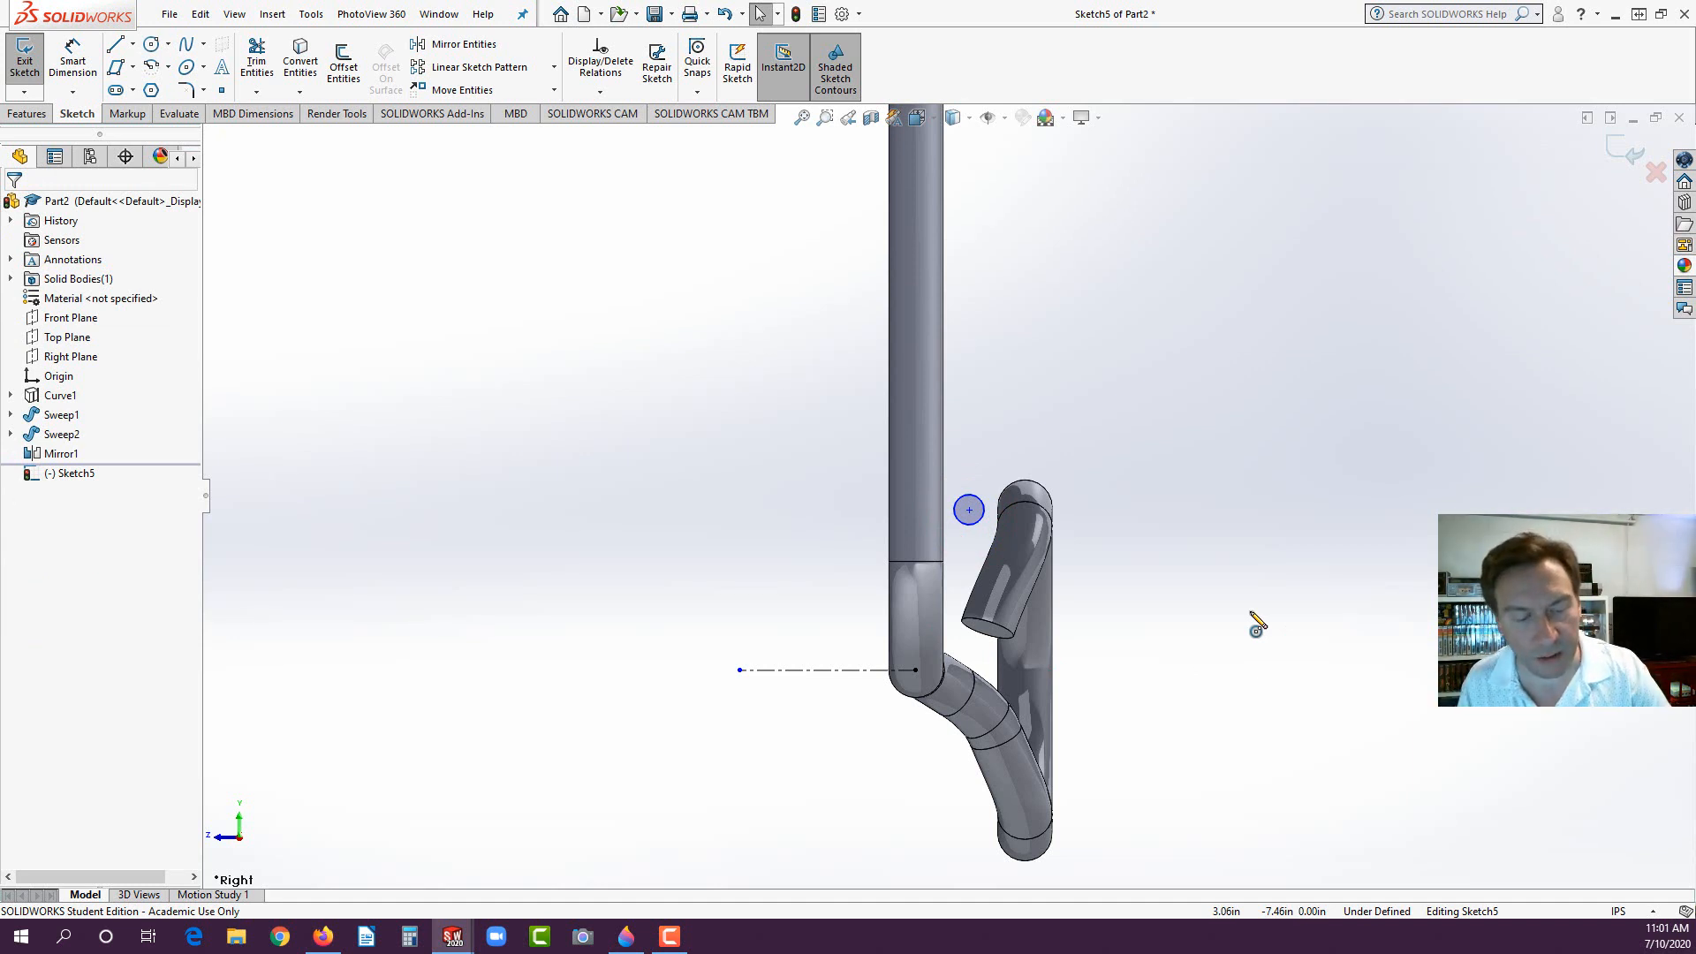
Step: Add an equal relation between the new circle and the wire's circular edge at the corner bend
click(883, 708)
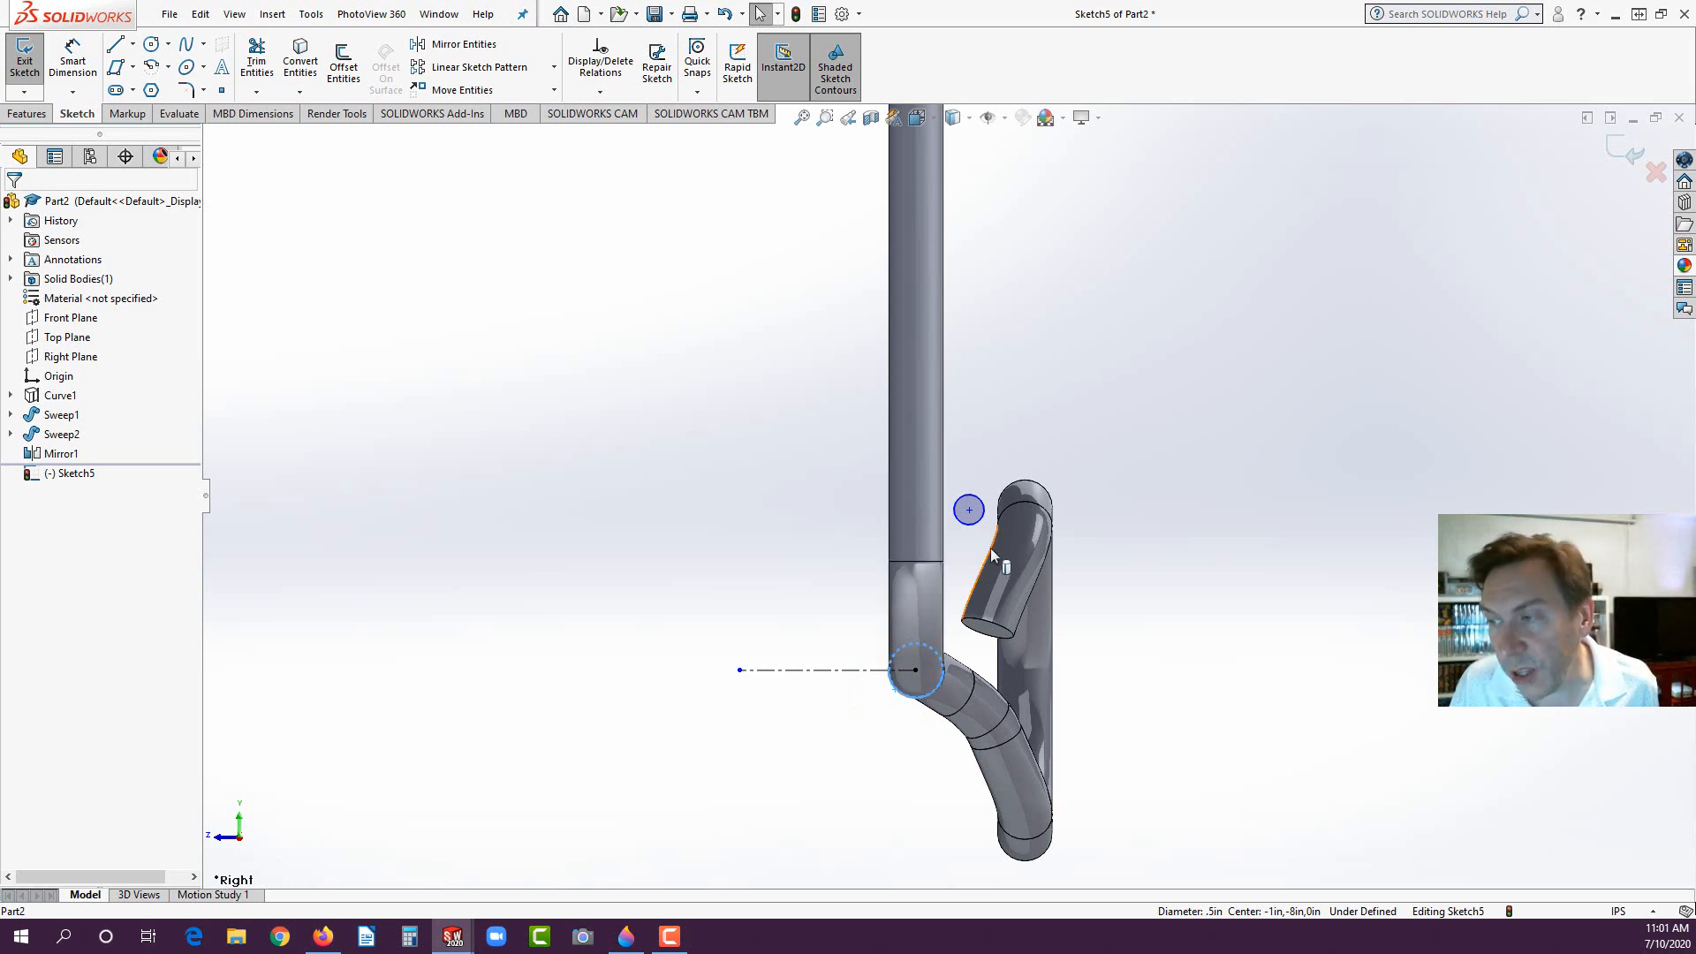
ctrl+click(968, 526)
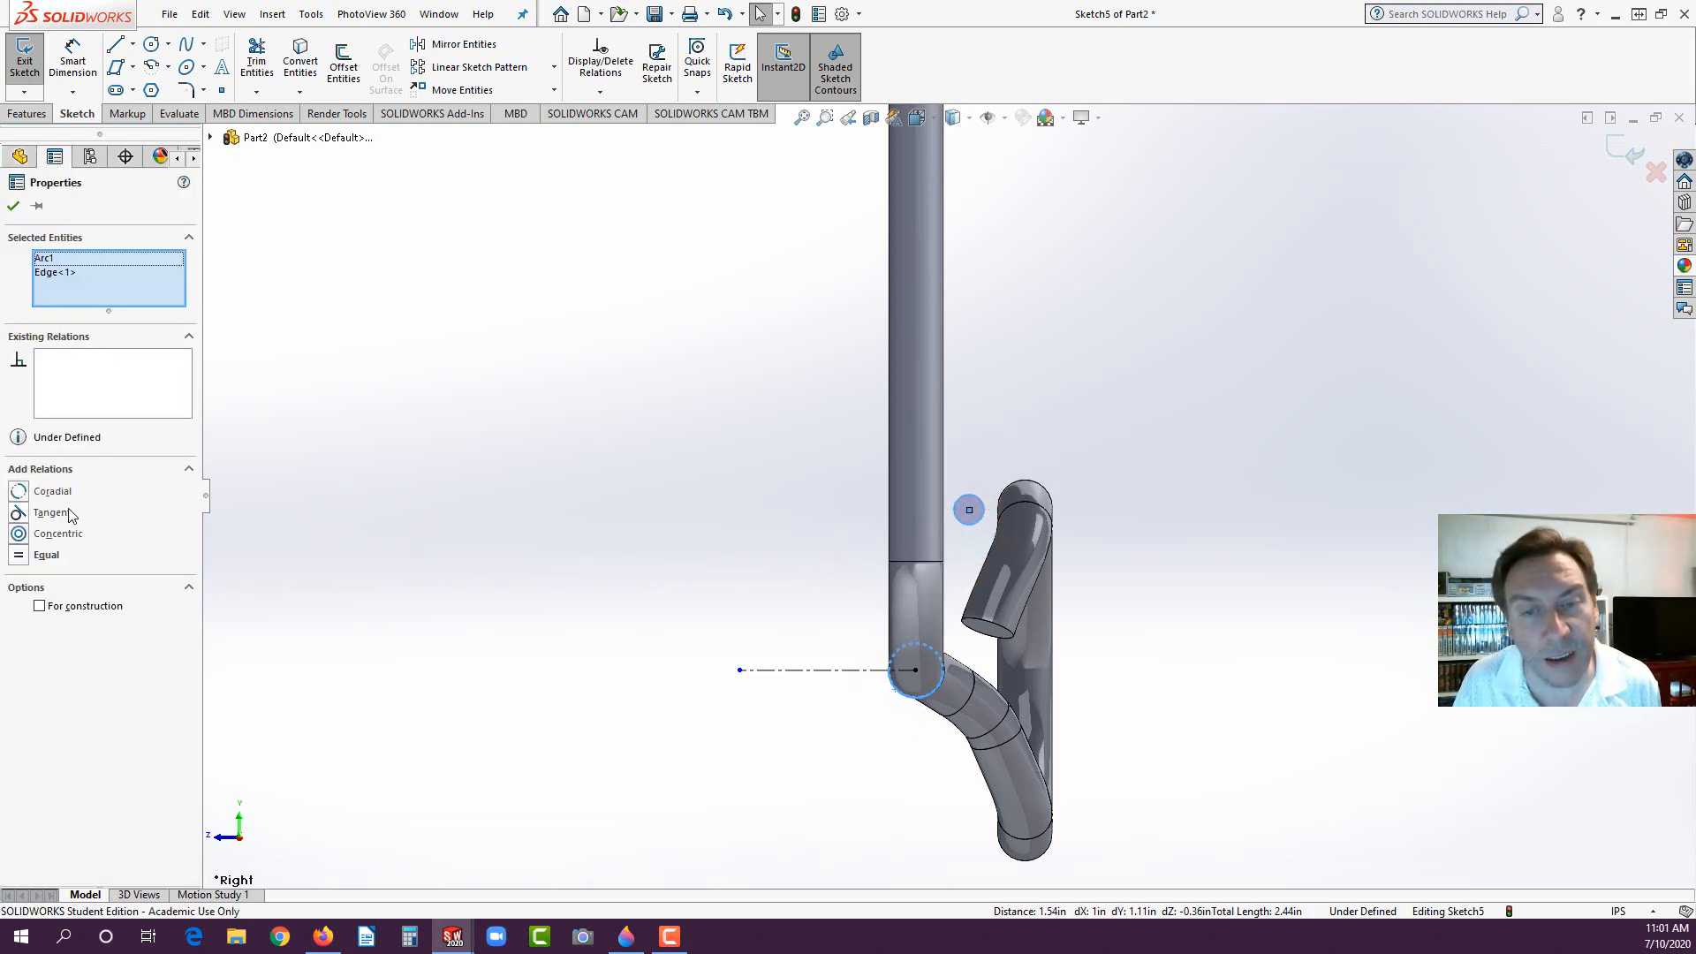
click(22, 558)
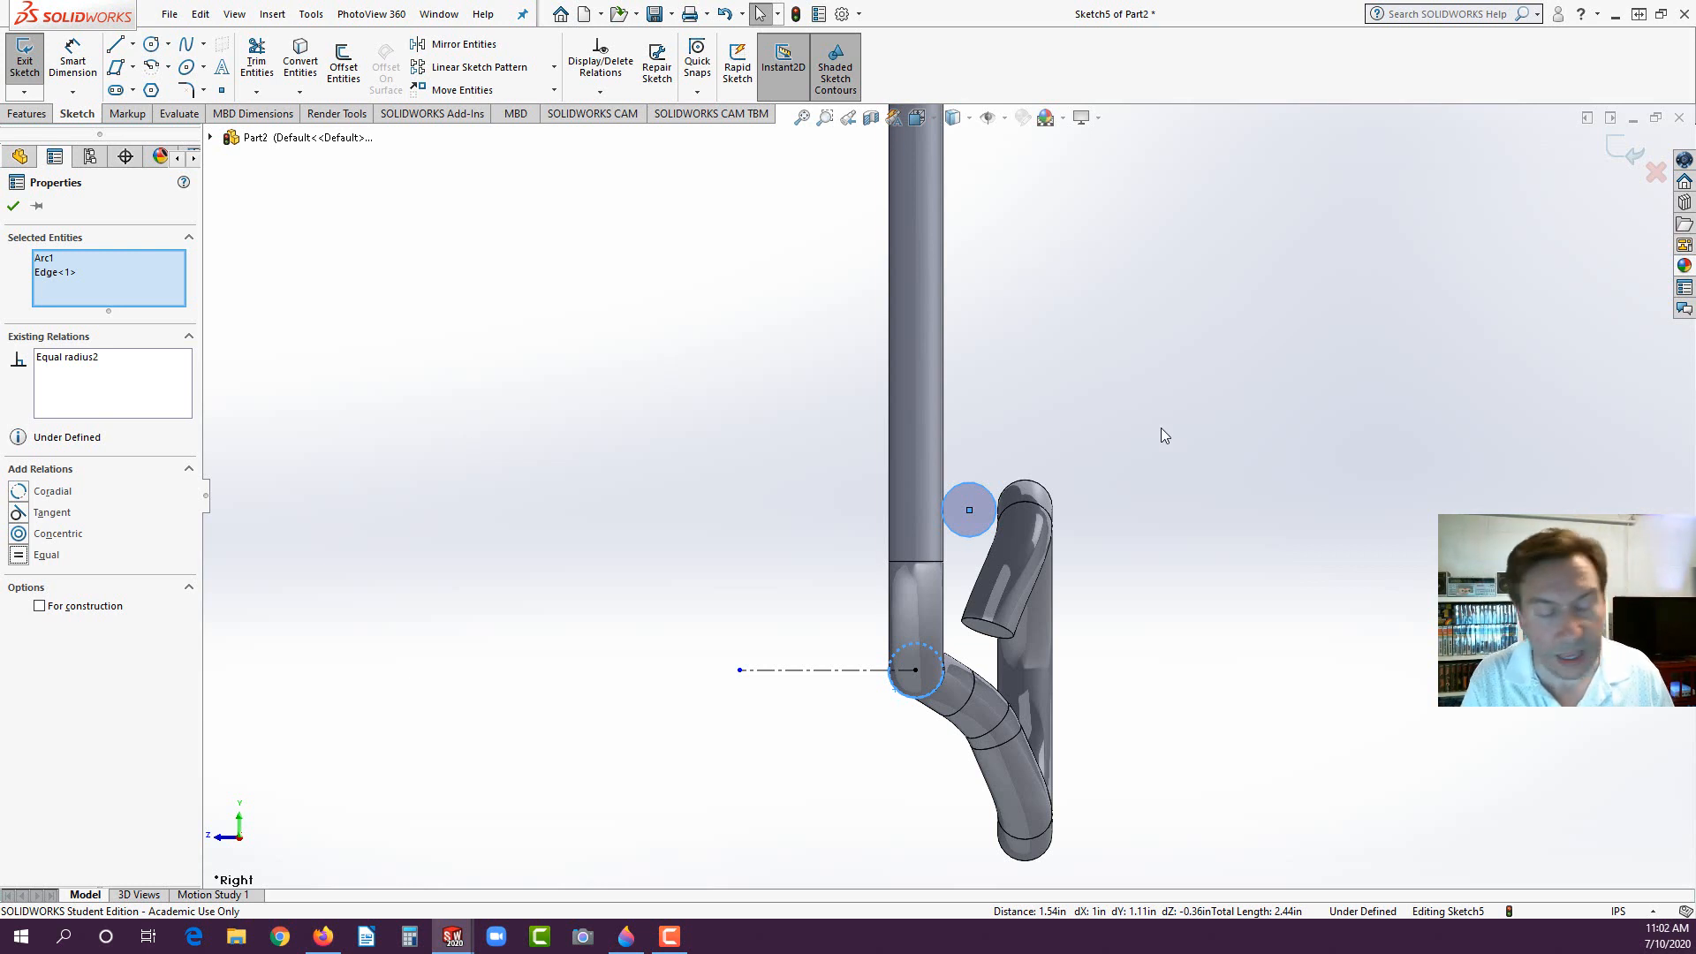
Step: Dimension the horizontal distance from the straight wire's side edge to the circle's center as 0.245 in
click(73, 55)
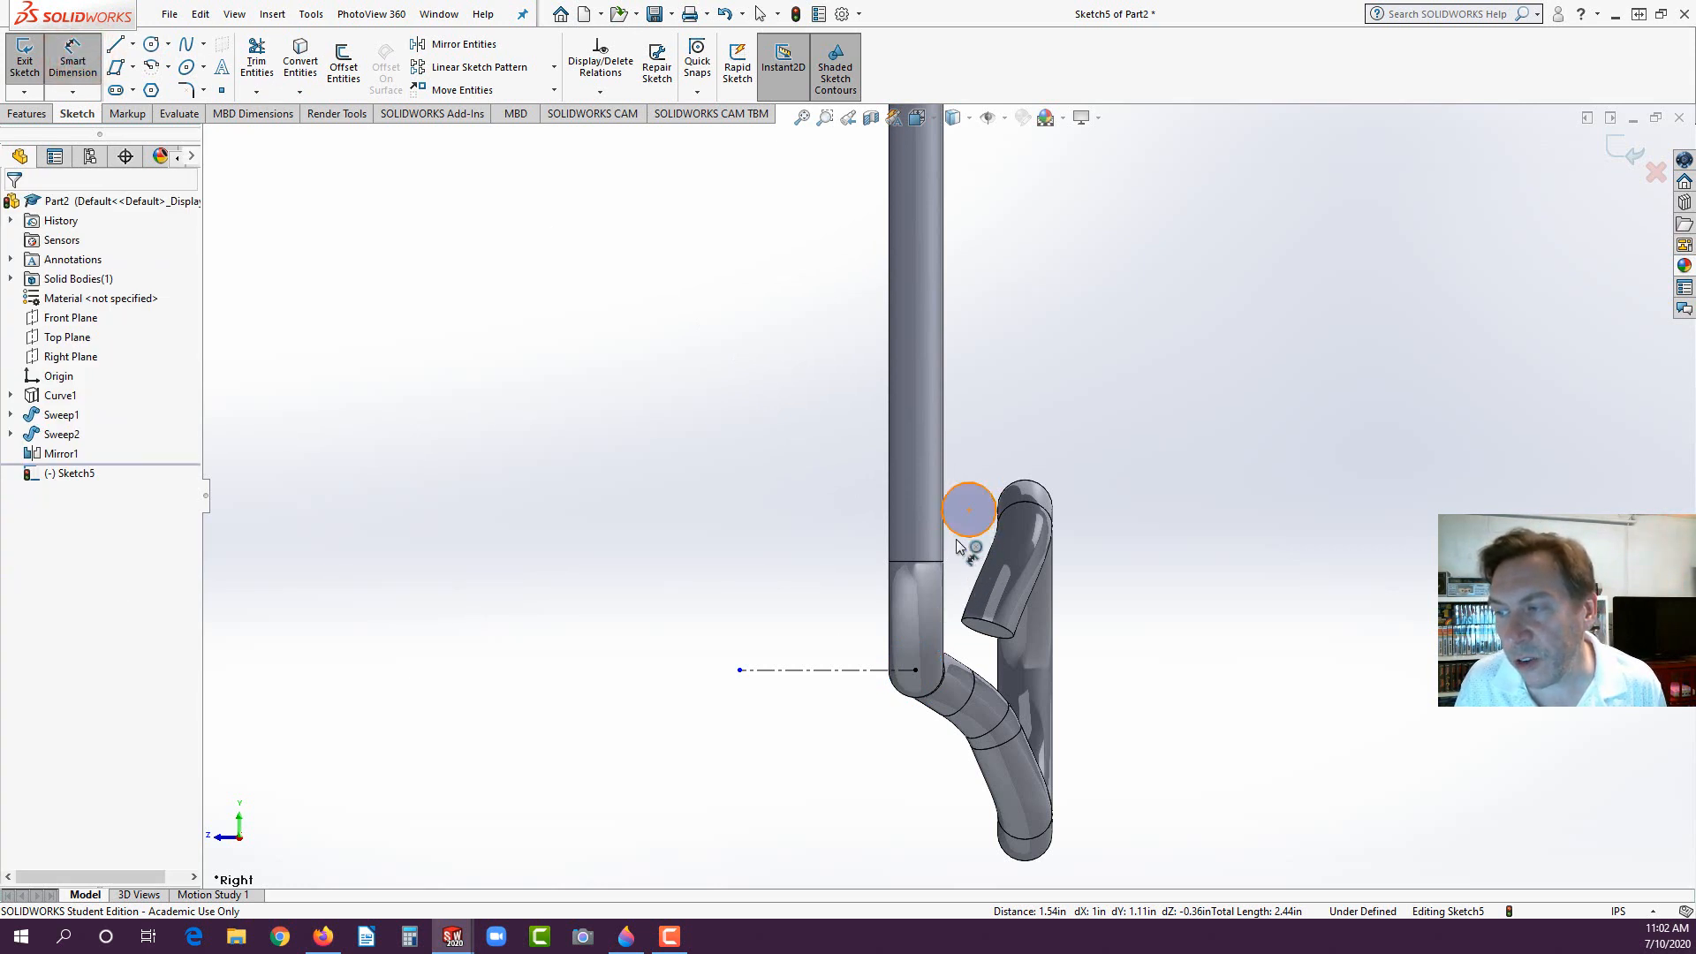
click(957, 537)
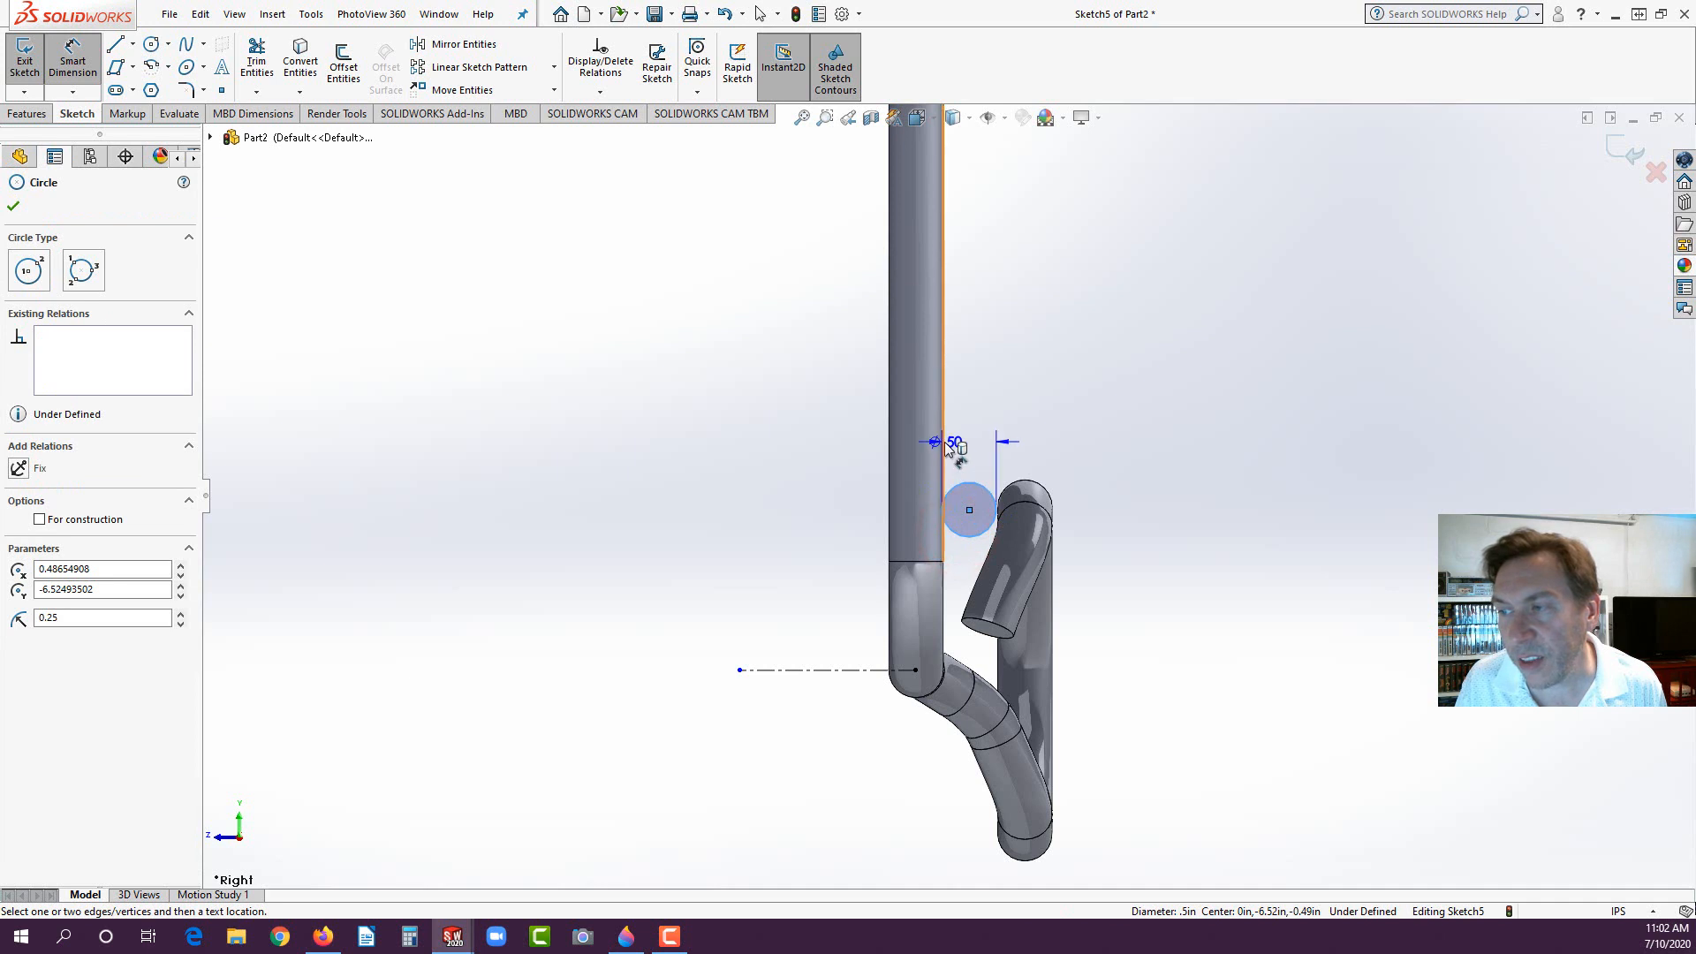
click(943, 440)
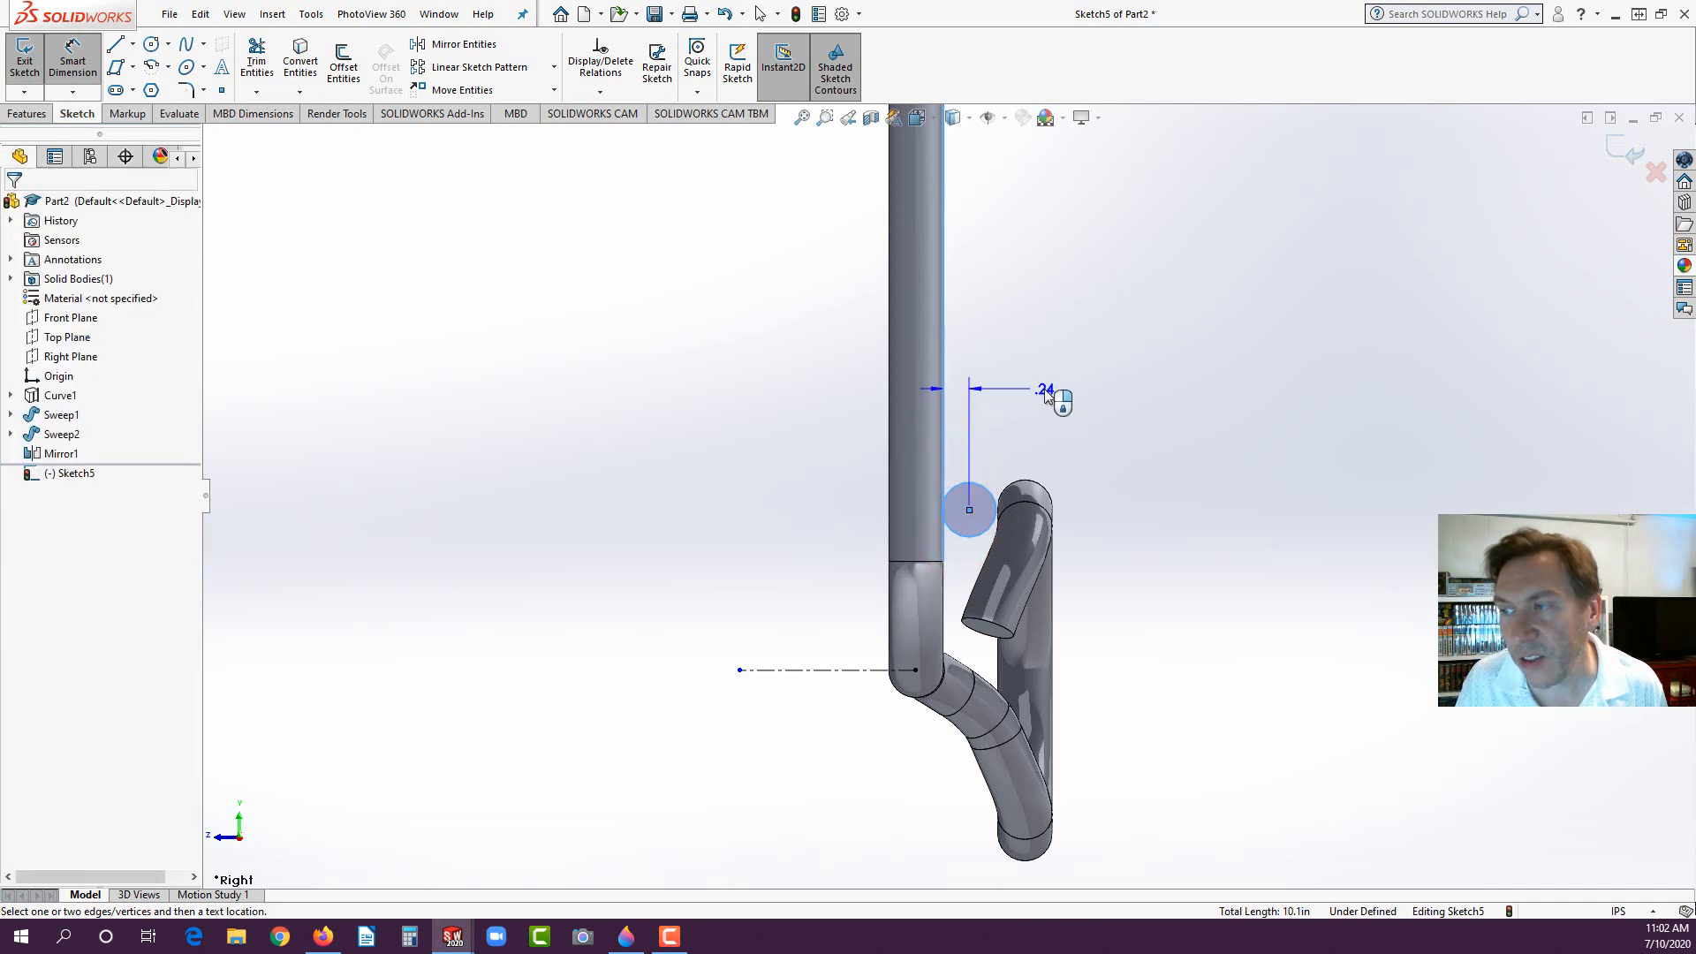
click(1043, 389)
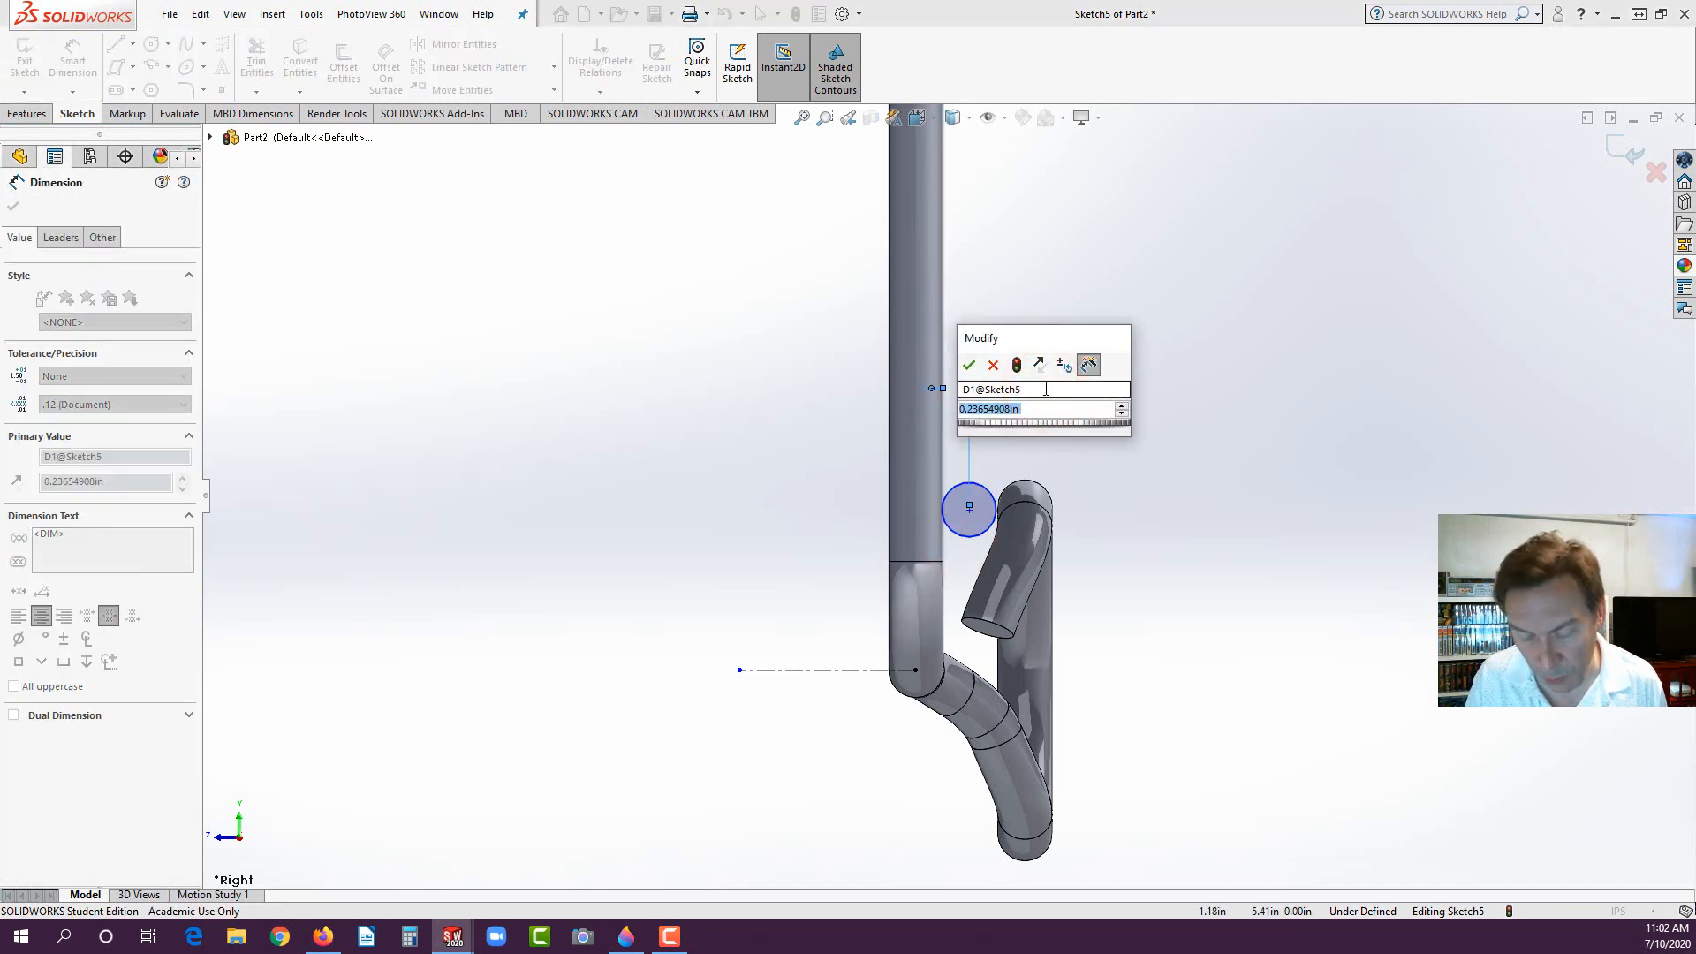
text(.)
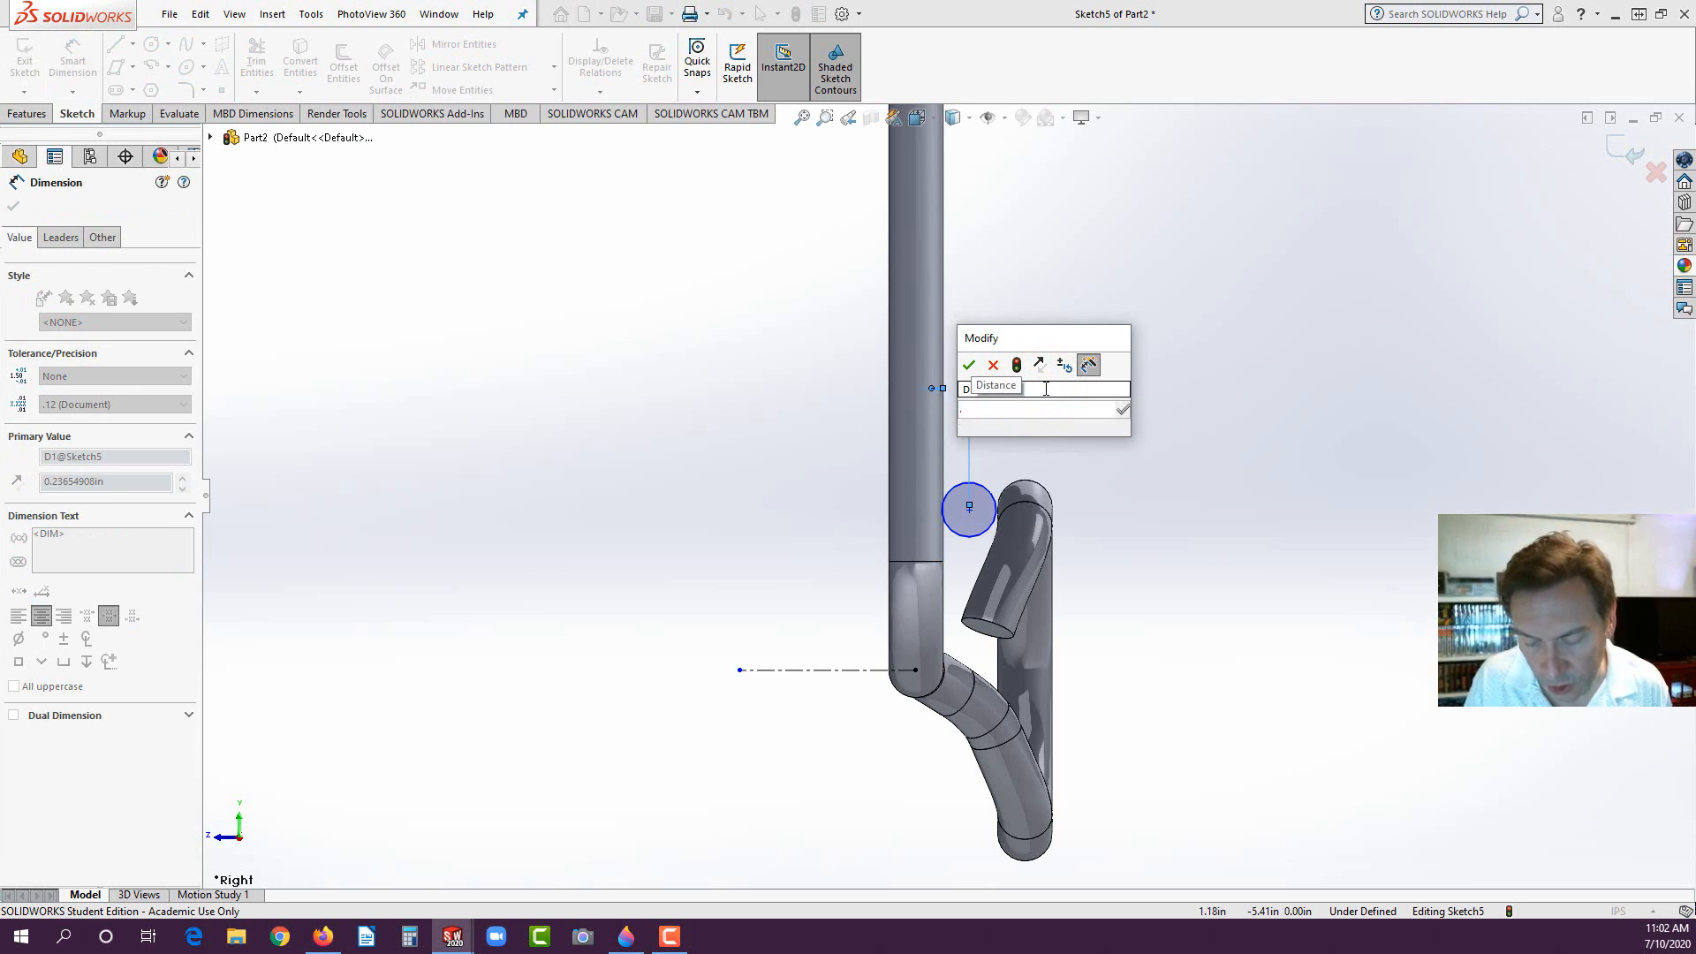
text(245)
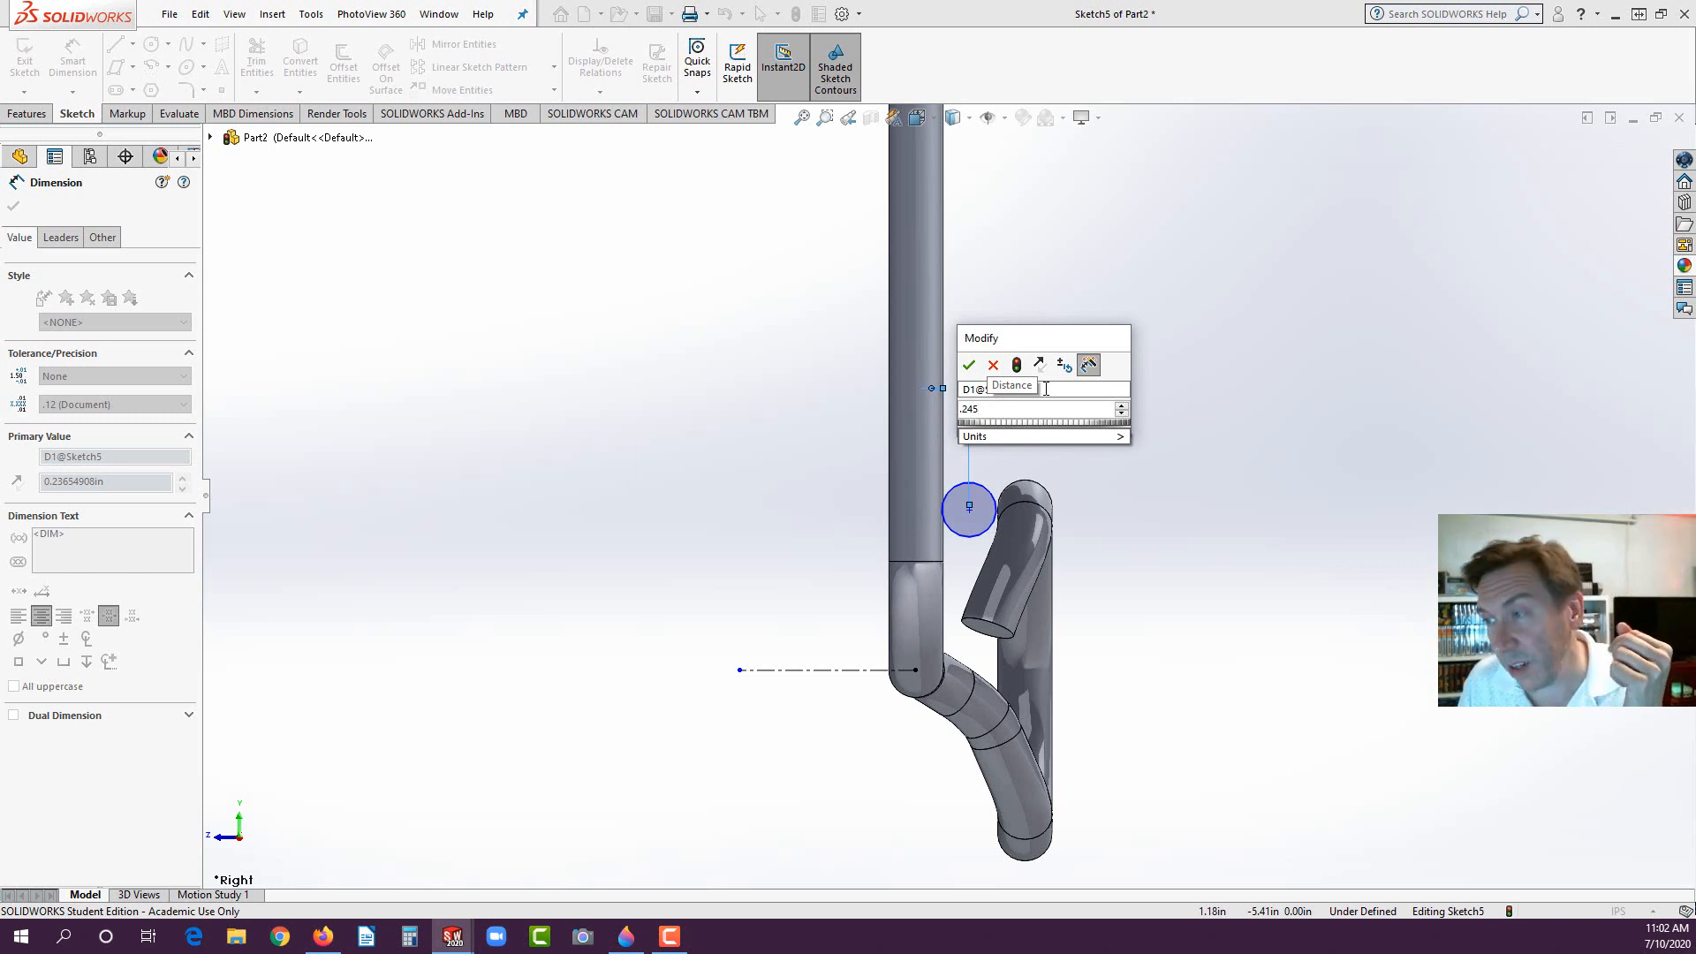
key(Return)
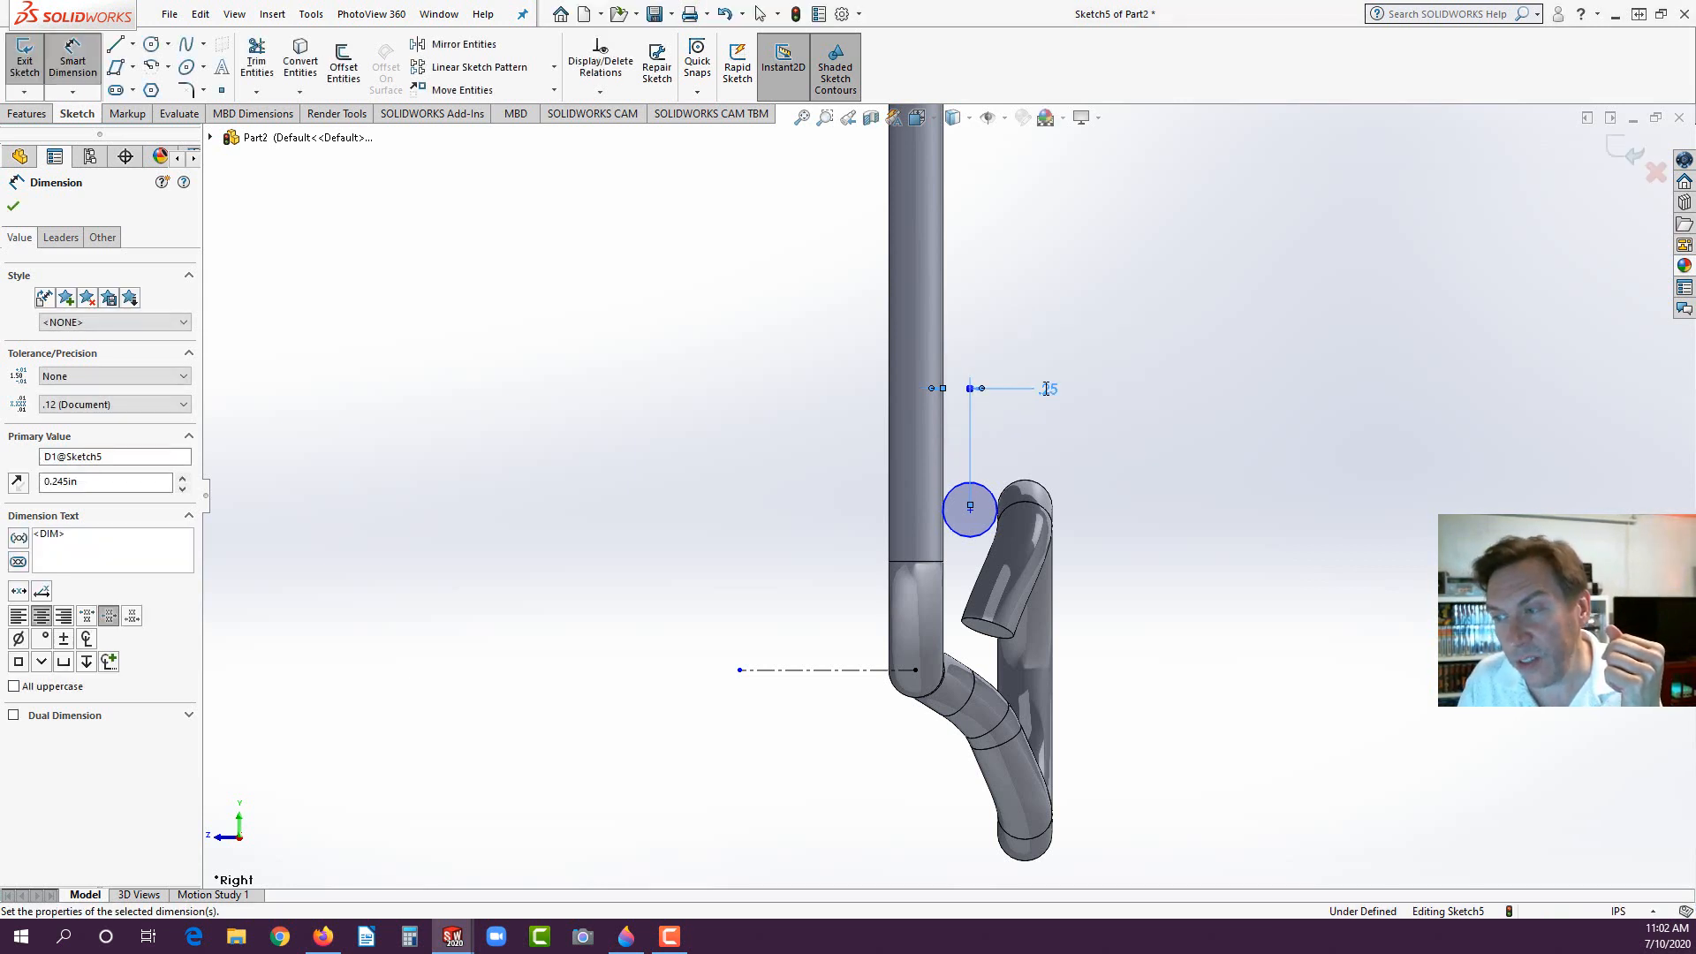
Step: Dimension the circle's center about the centerline as a doubled diameter distance of 2.5 in
scroll(1006, 493, down, 3)
scroll(1004, 502, down, 2)
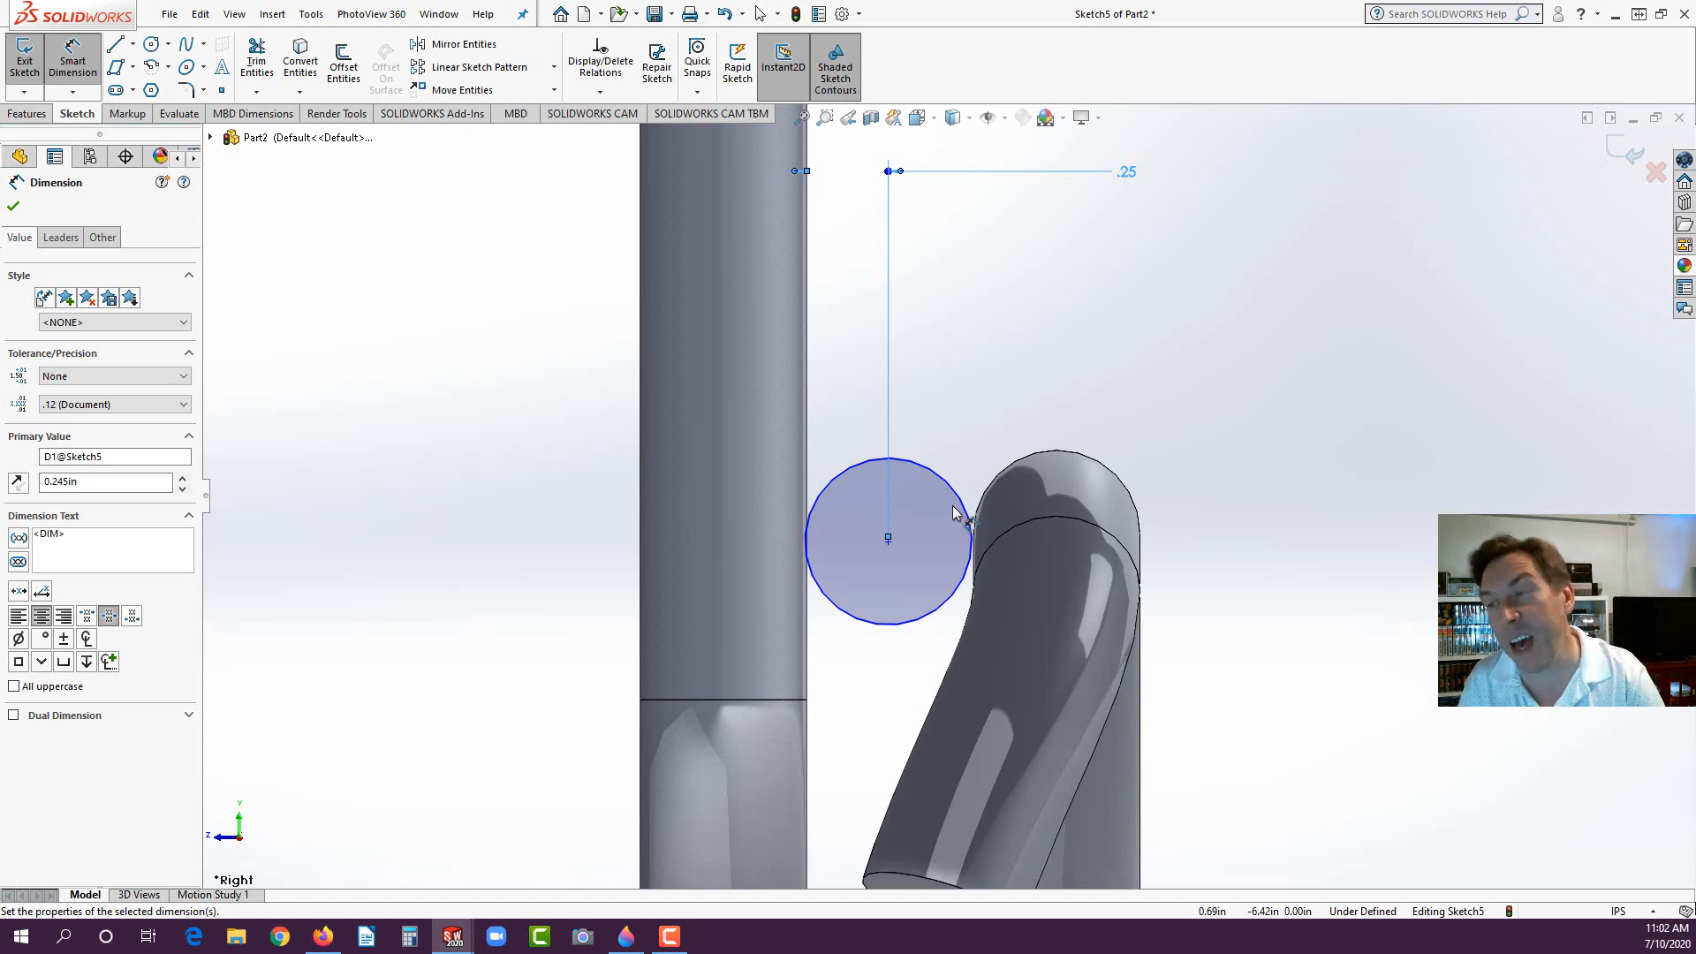
scroll(839, 575, down, 2)
scroll(828, 516, down, 4)
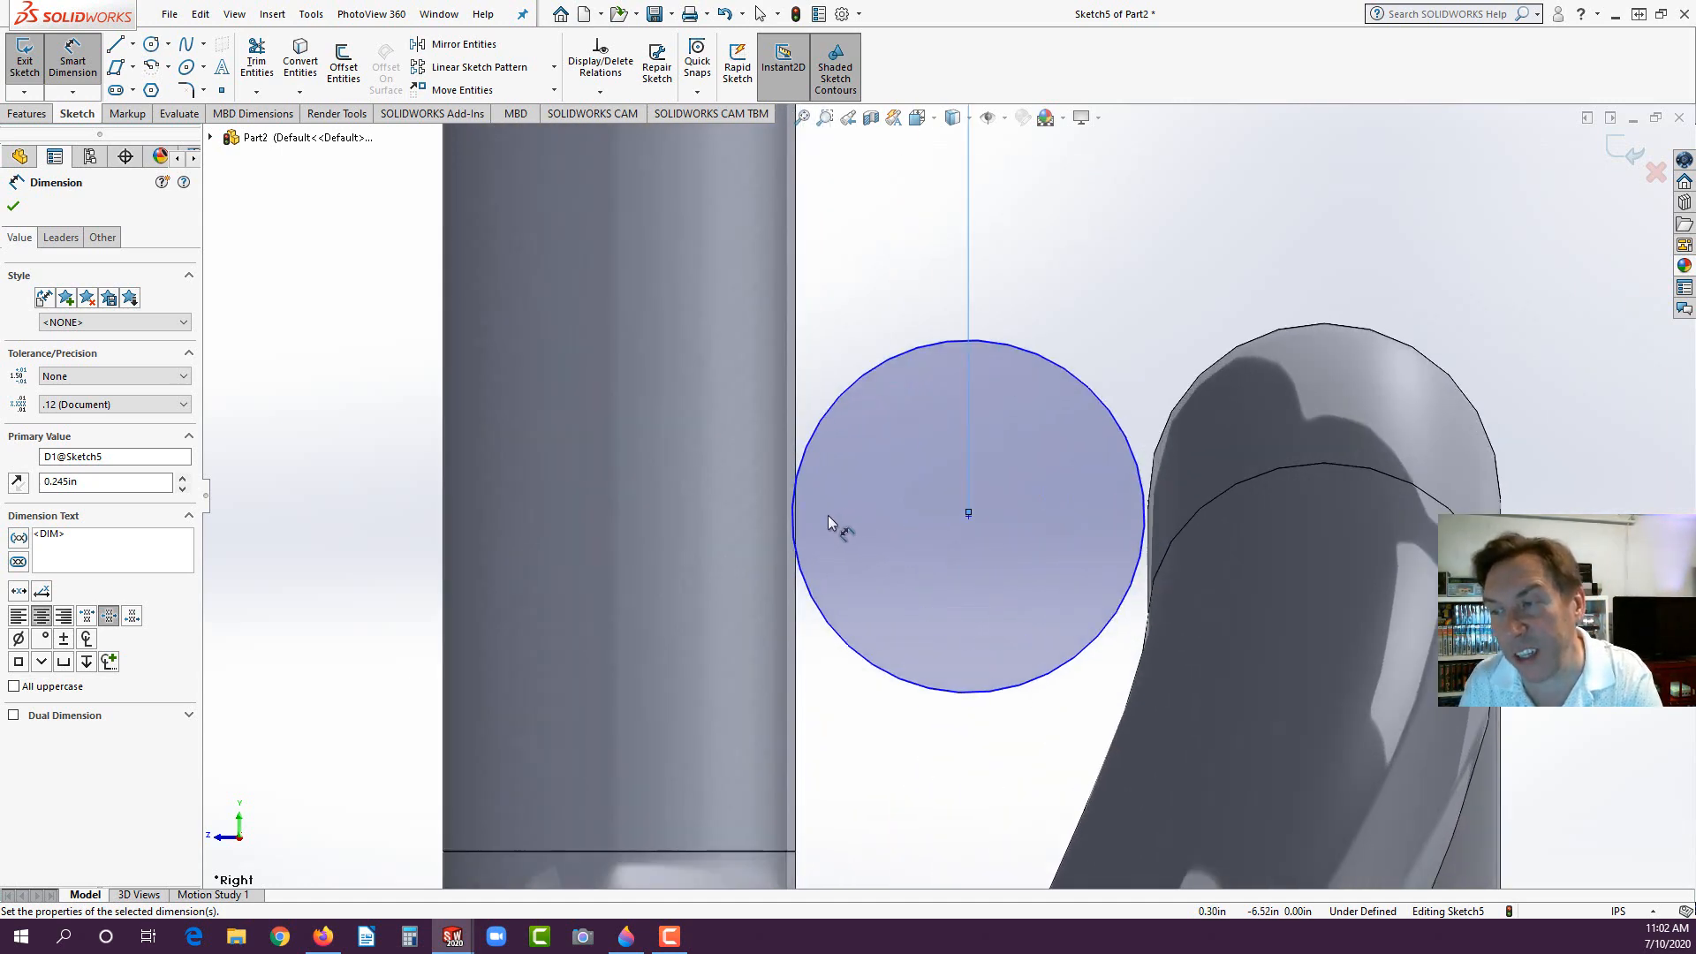
scroll(822, 597, up, 5)
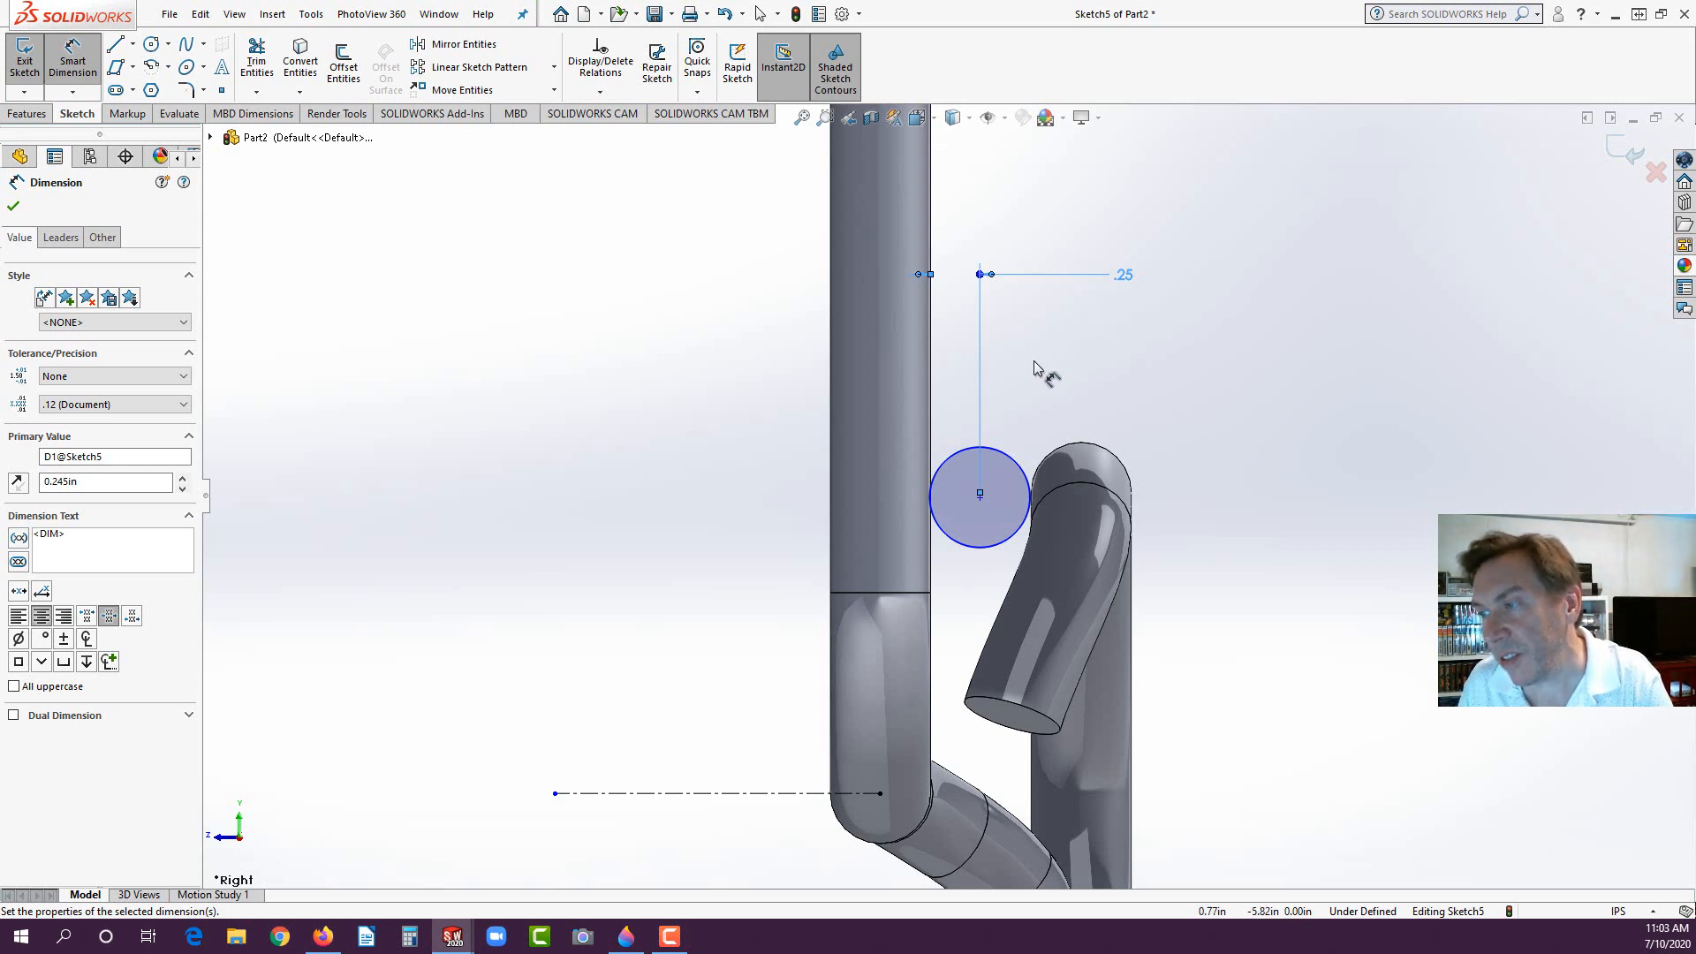
click(979, 497)
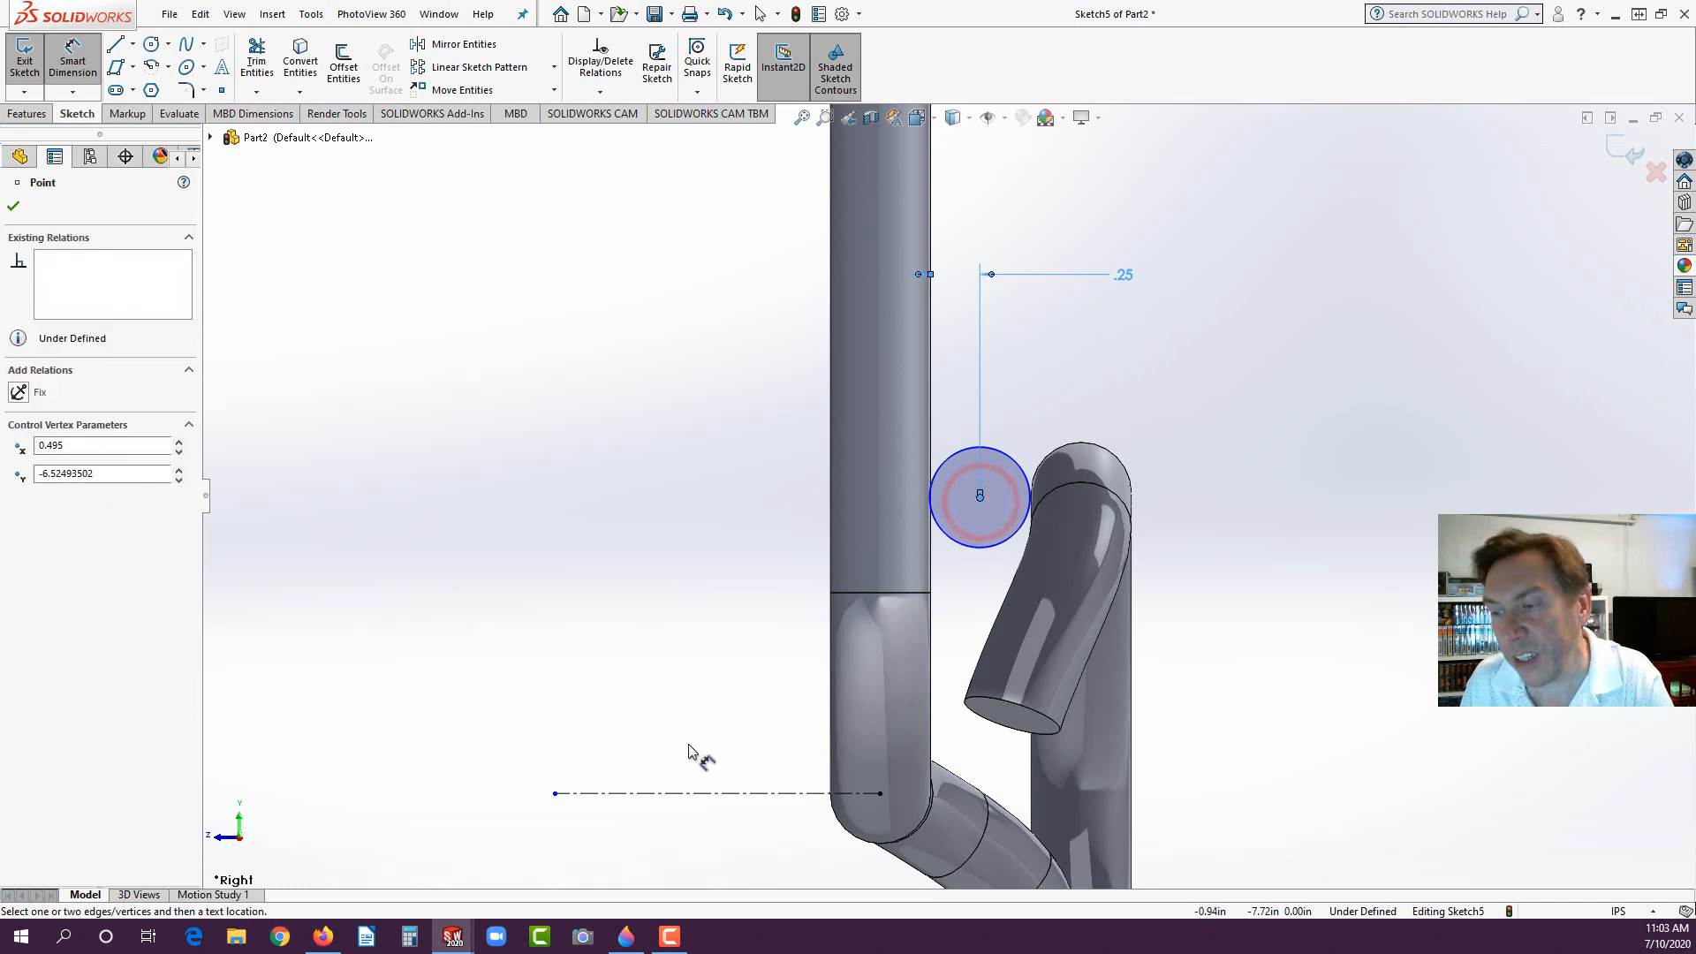
click(687, 793)
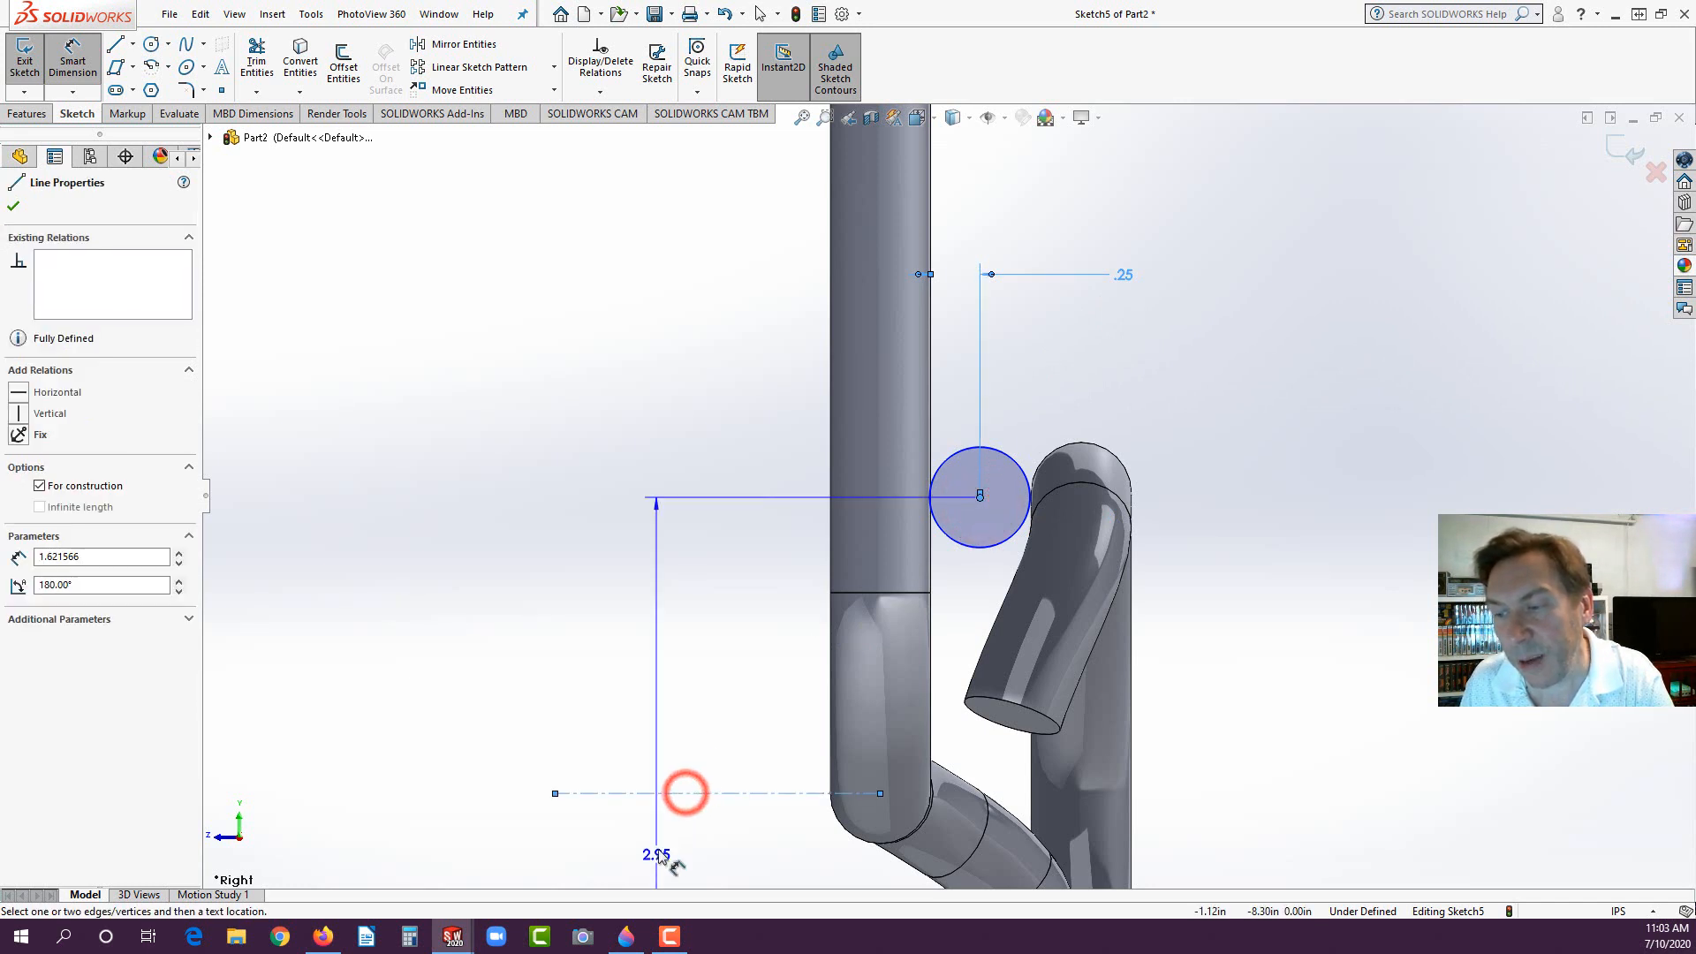
scroll(574, 826, down, 2)
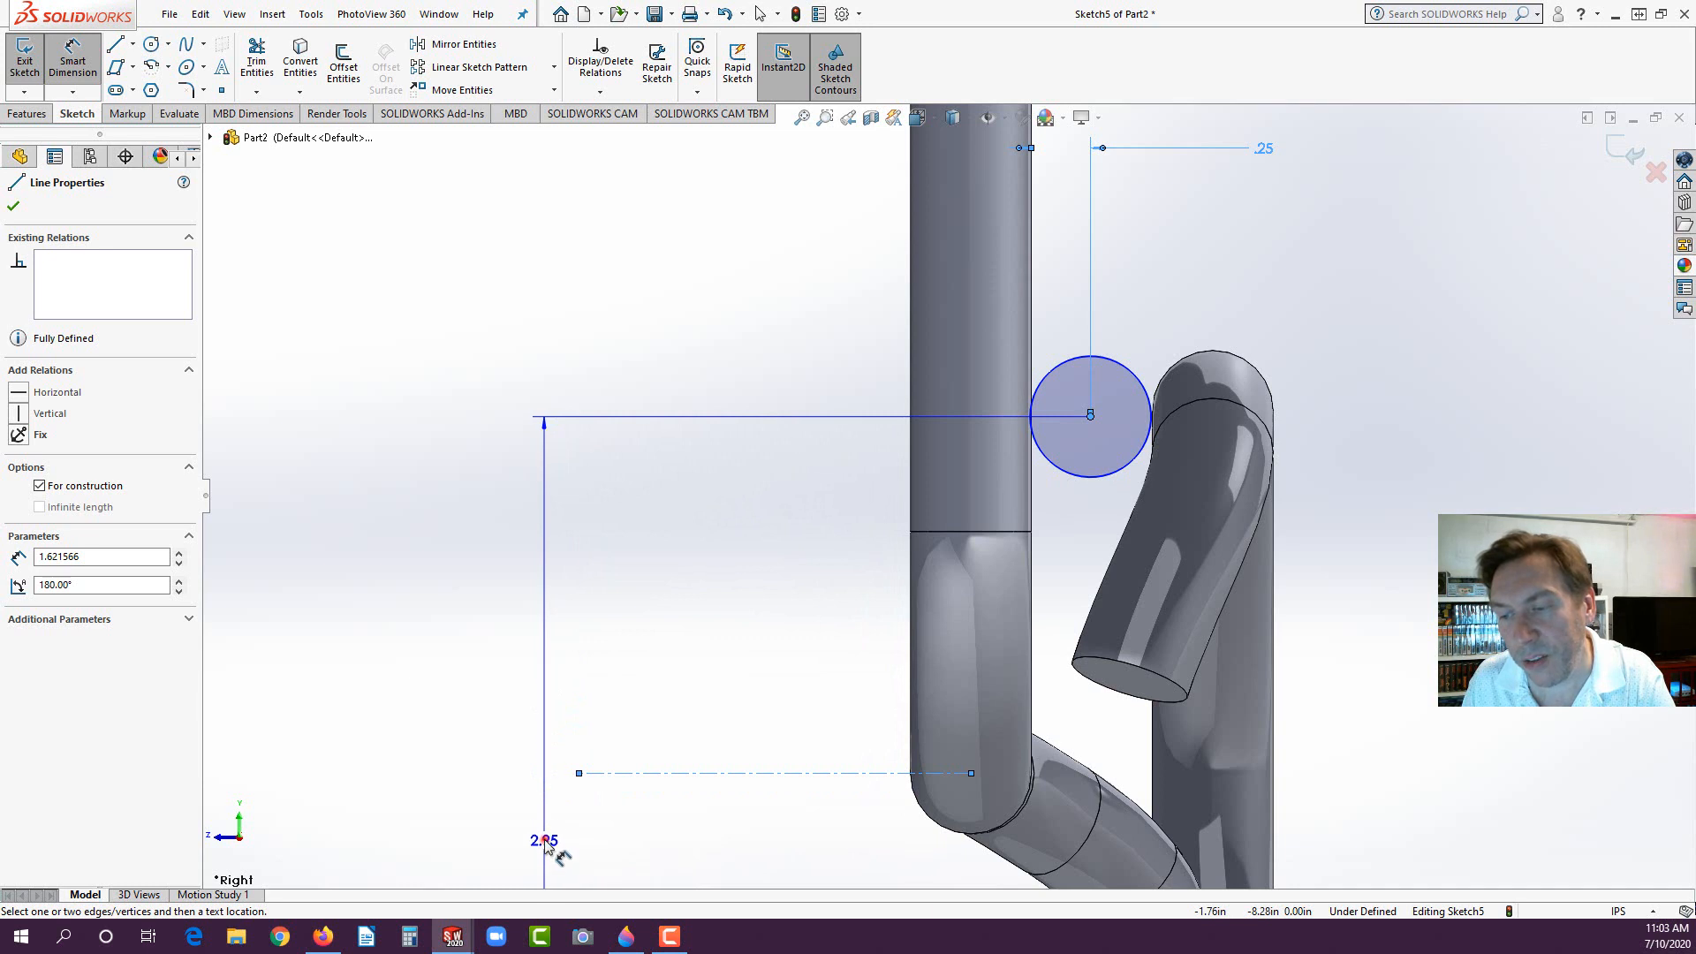
click(545, 845)
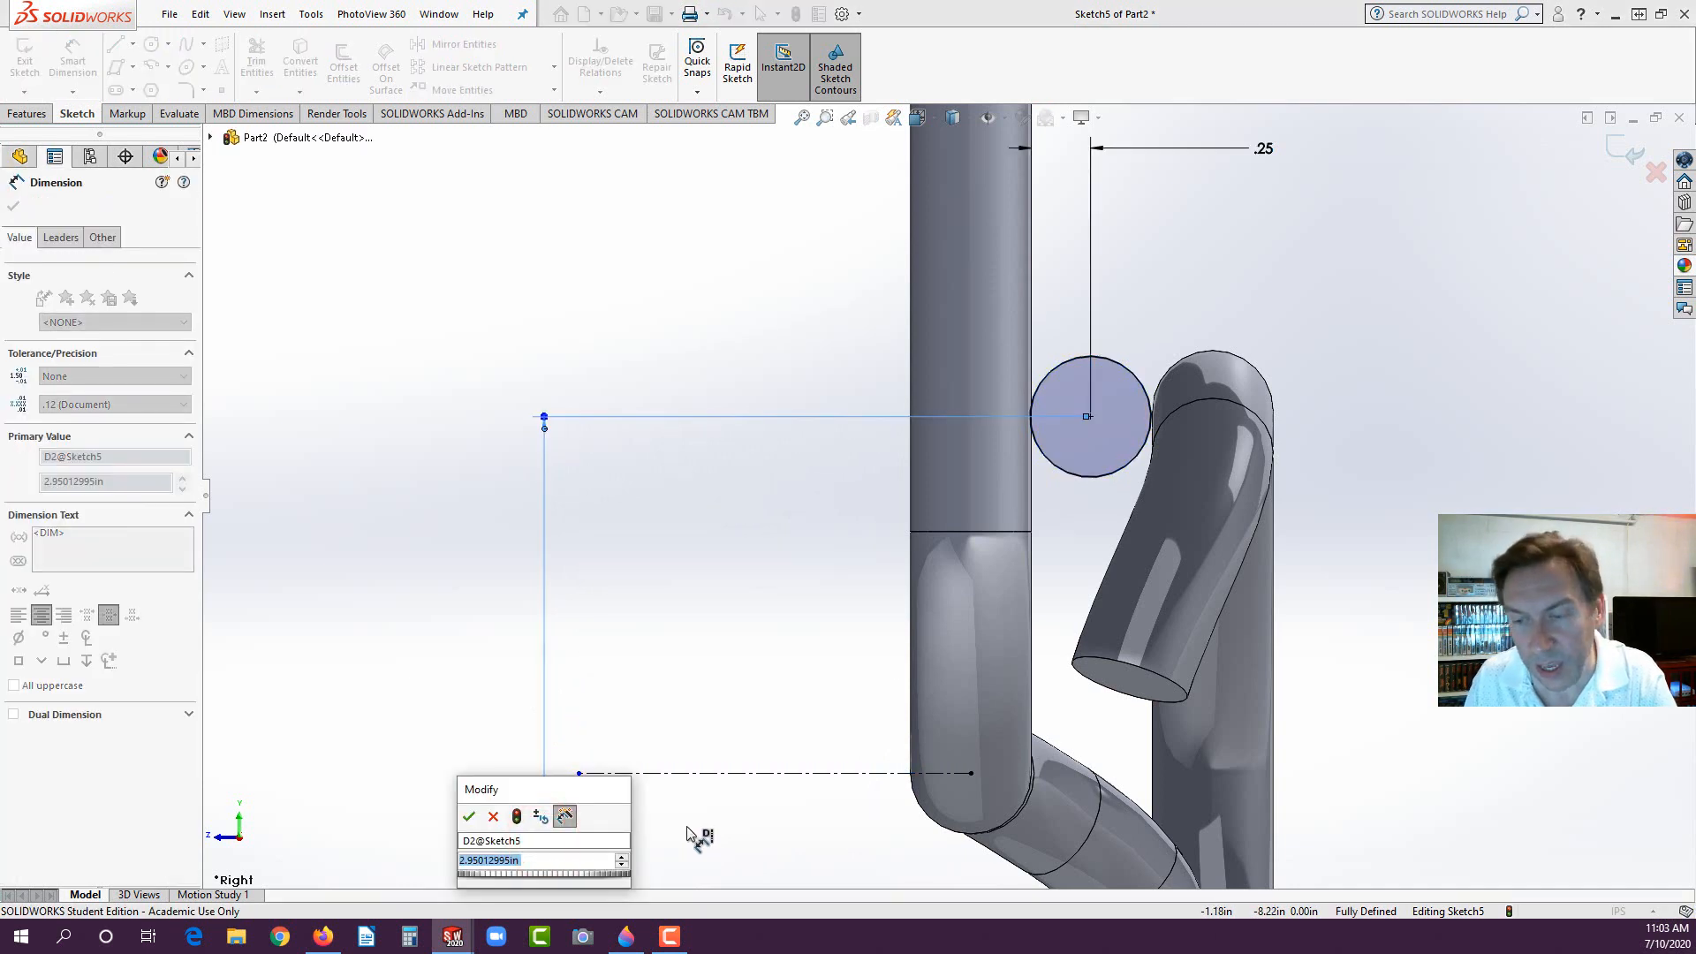
text(2.5)
key(Return)
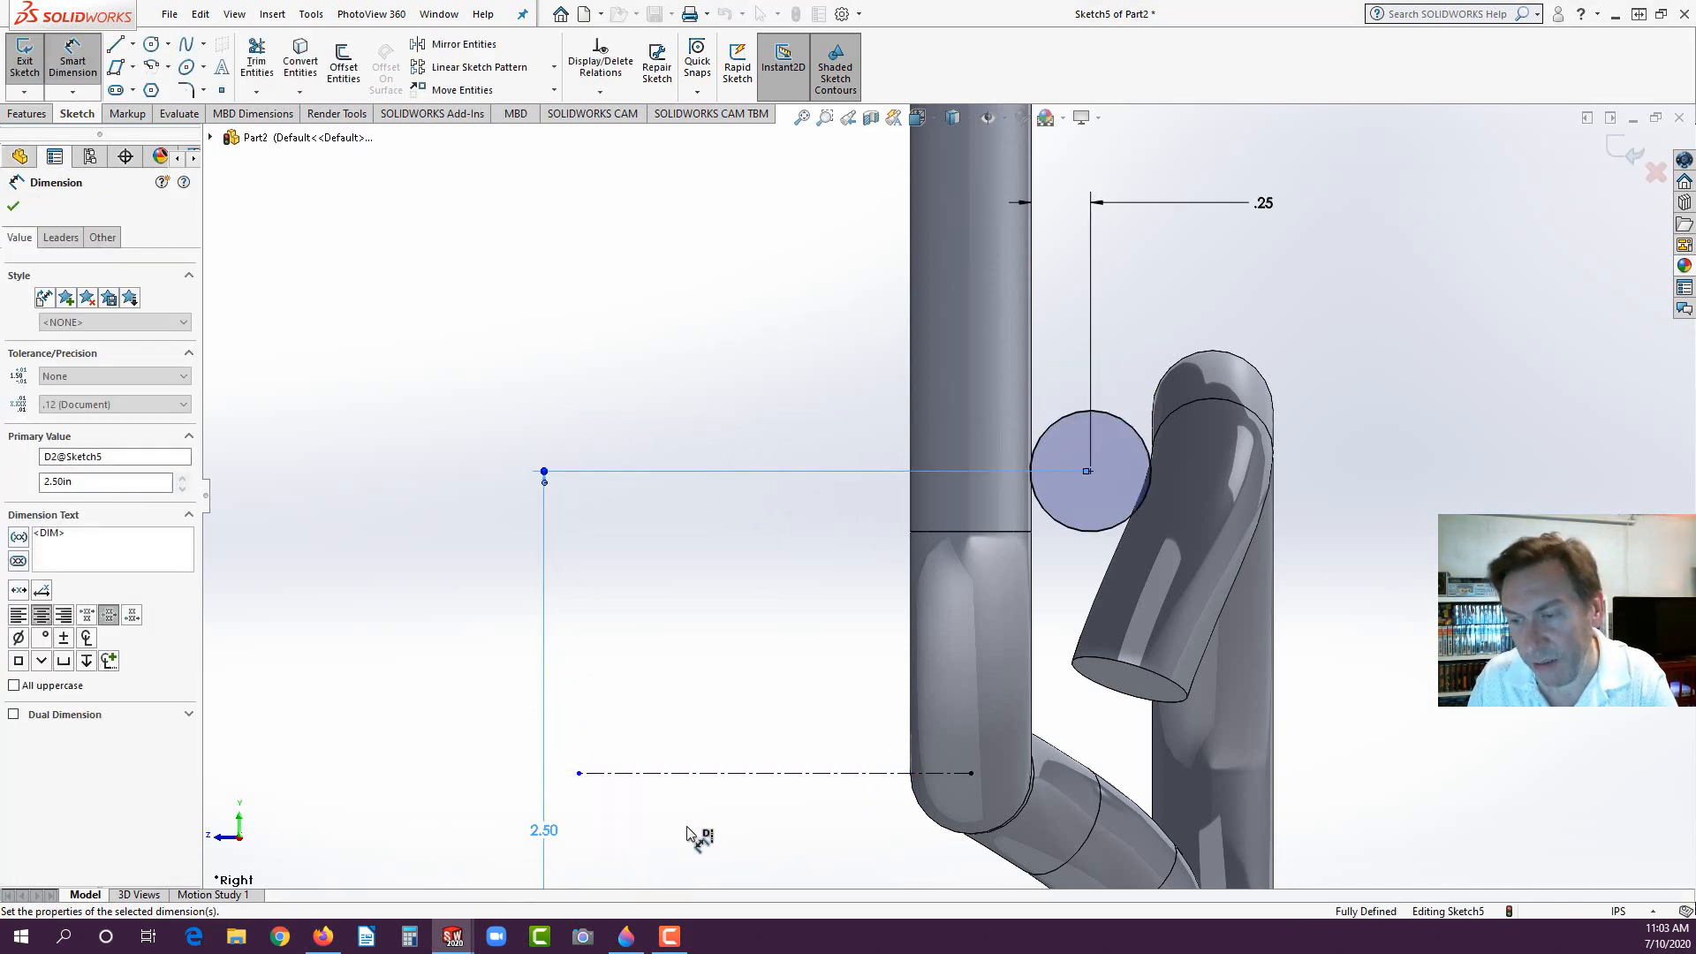
Step: Add a diameter symbol in front of the 2.50 dimension's text and finish dimensioning
scroll(515, 704, up, 5)
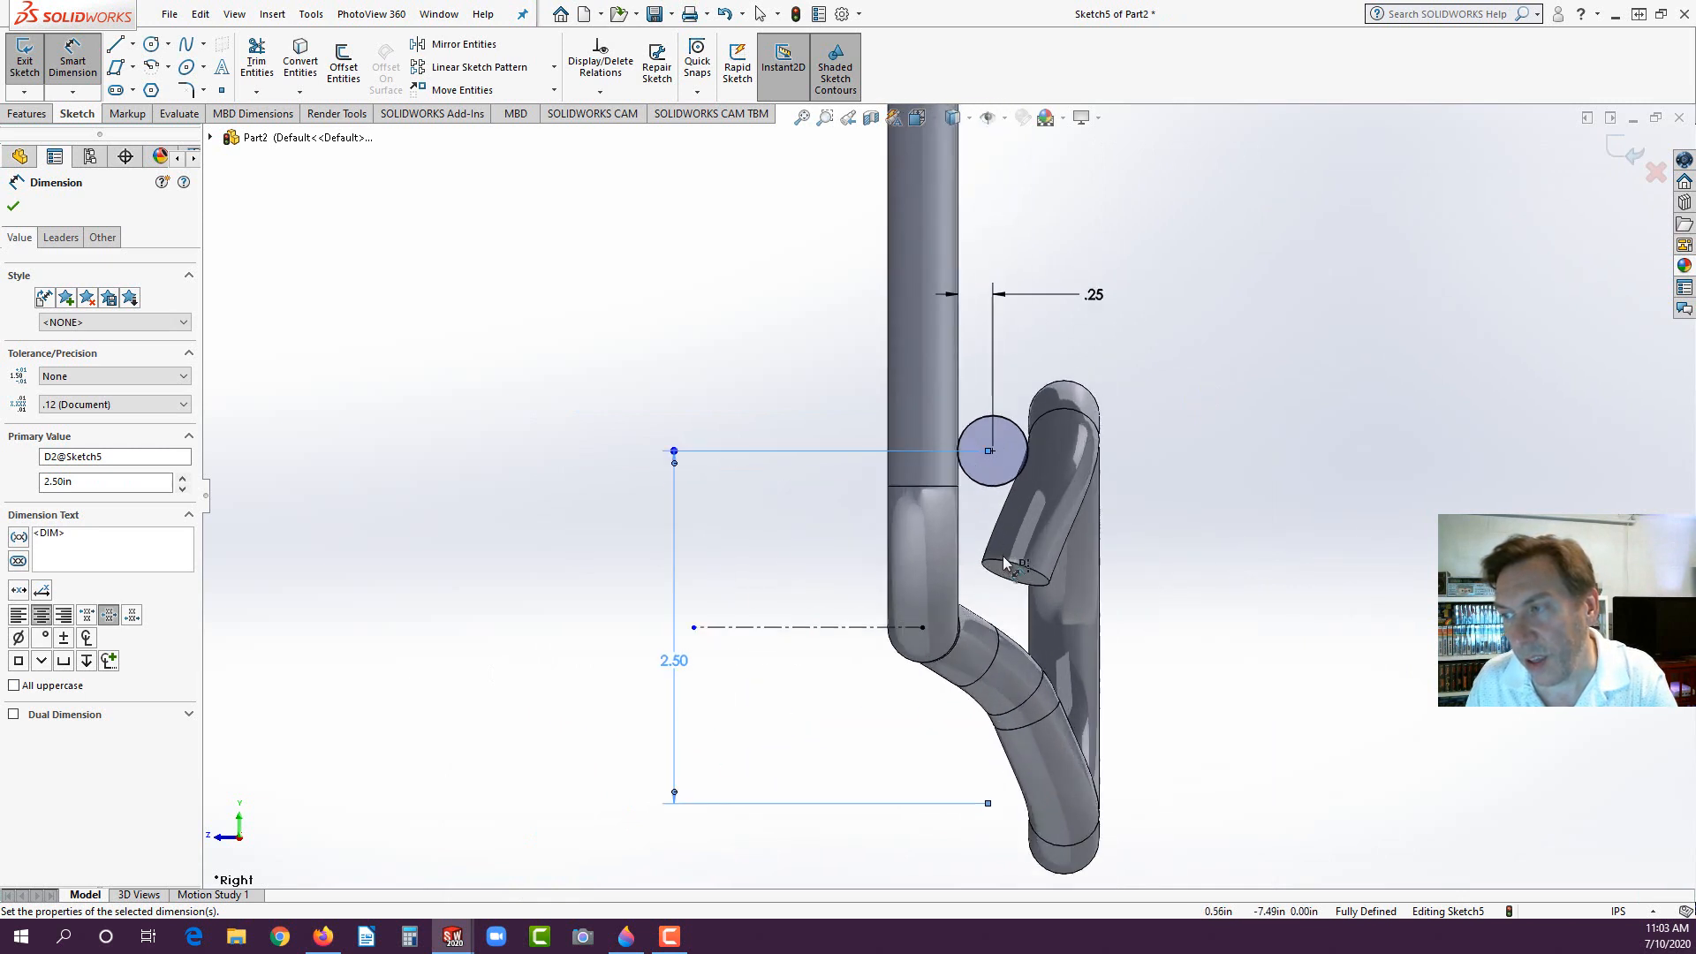
click(19, 638)
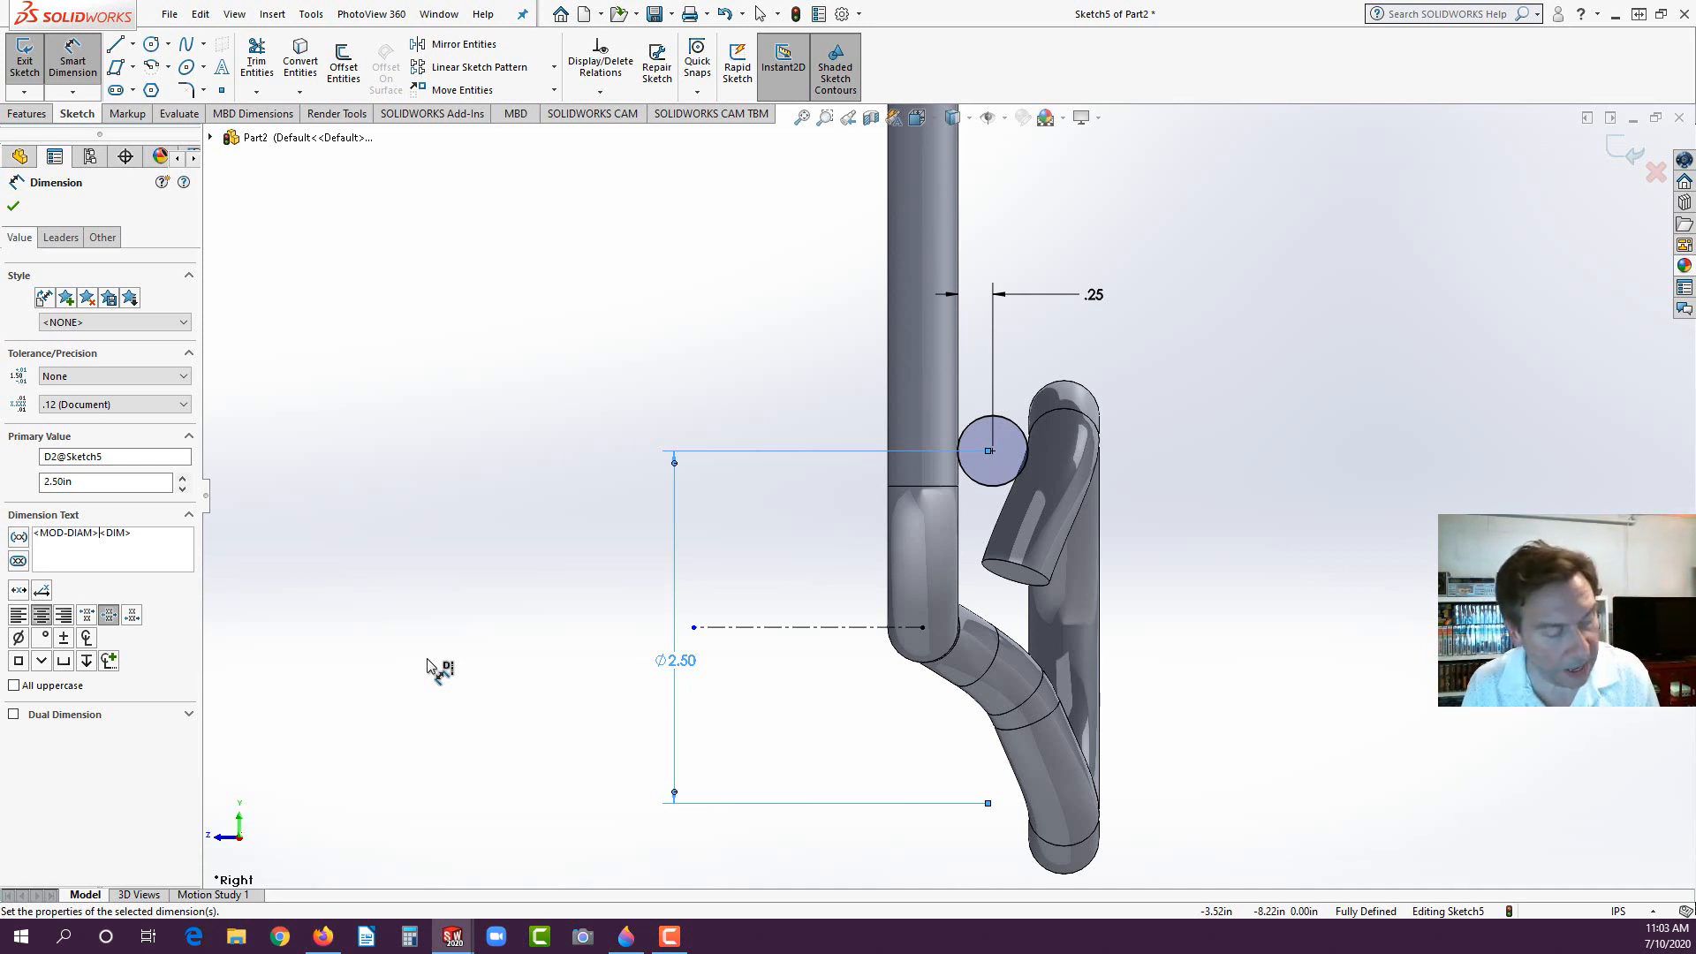
key(Escape)
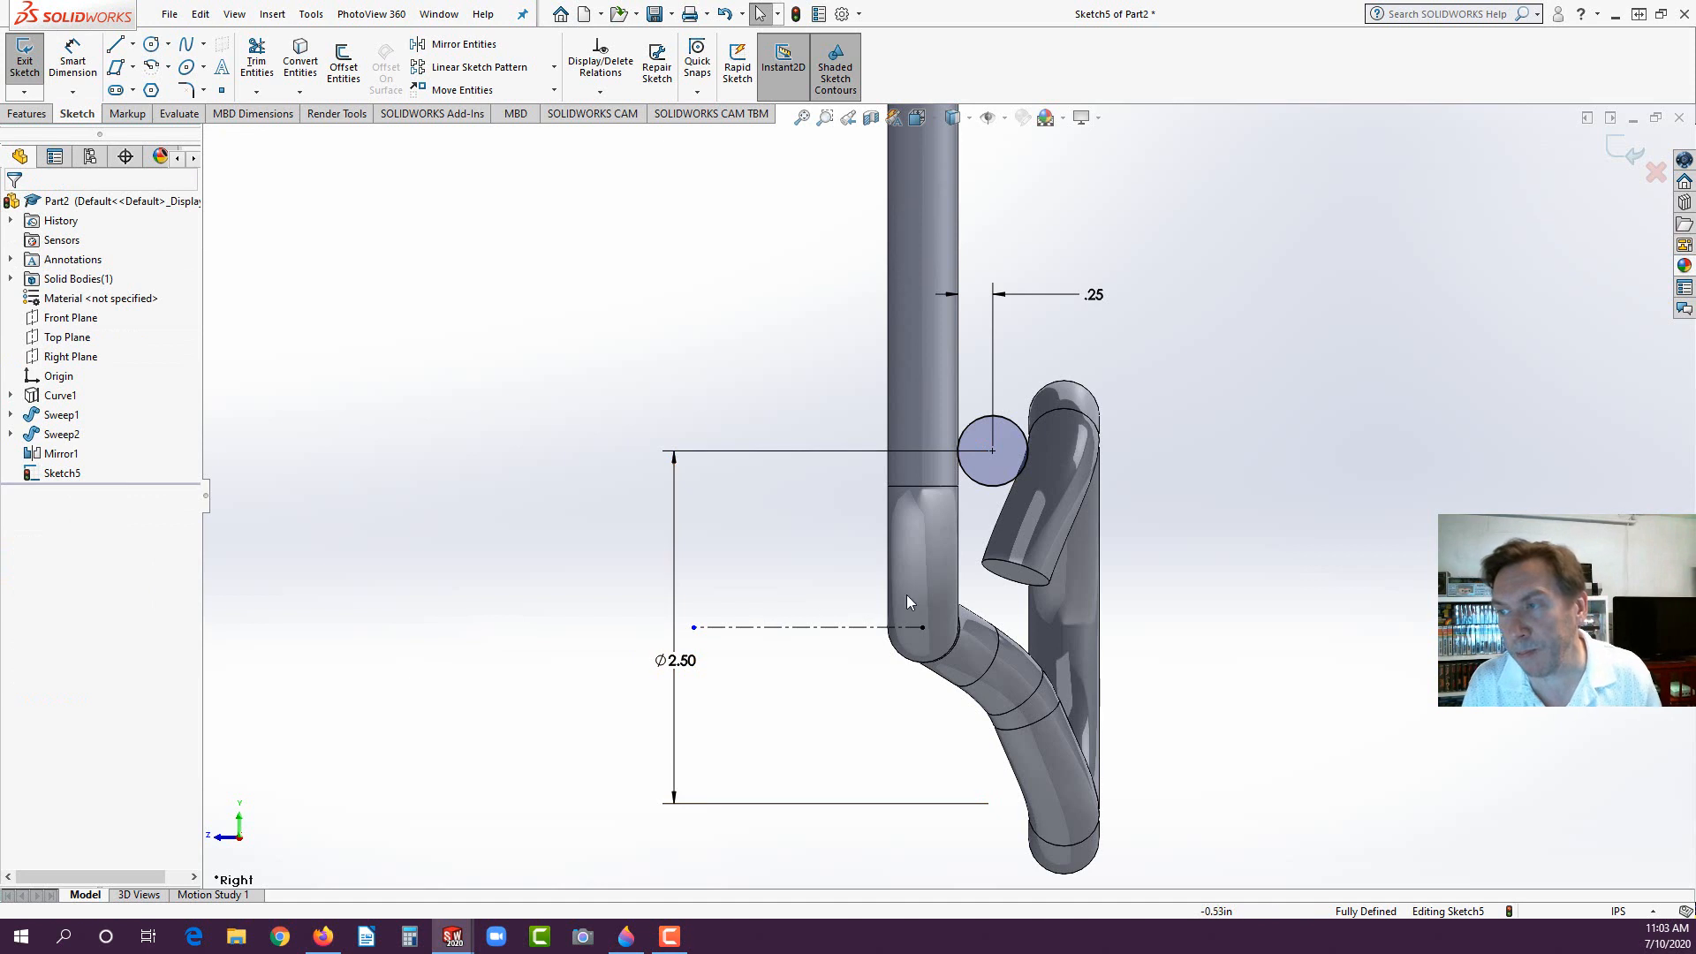
Step: Start a linear sketch pattern of the circle with 1 instance along the X-axis and 4 instances along the Y-axis
click(983, 491)
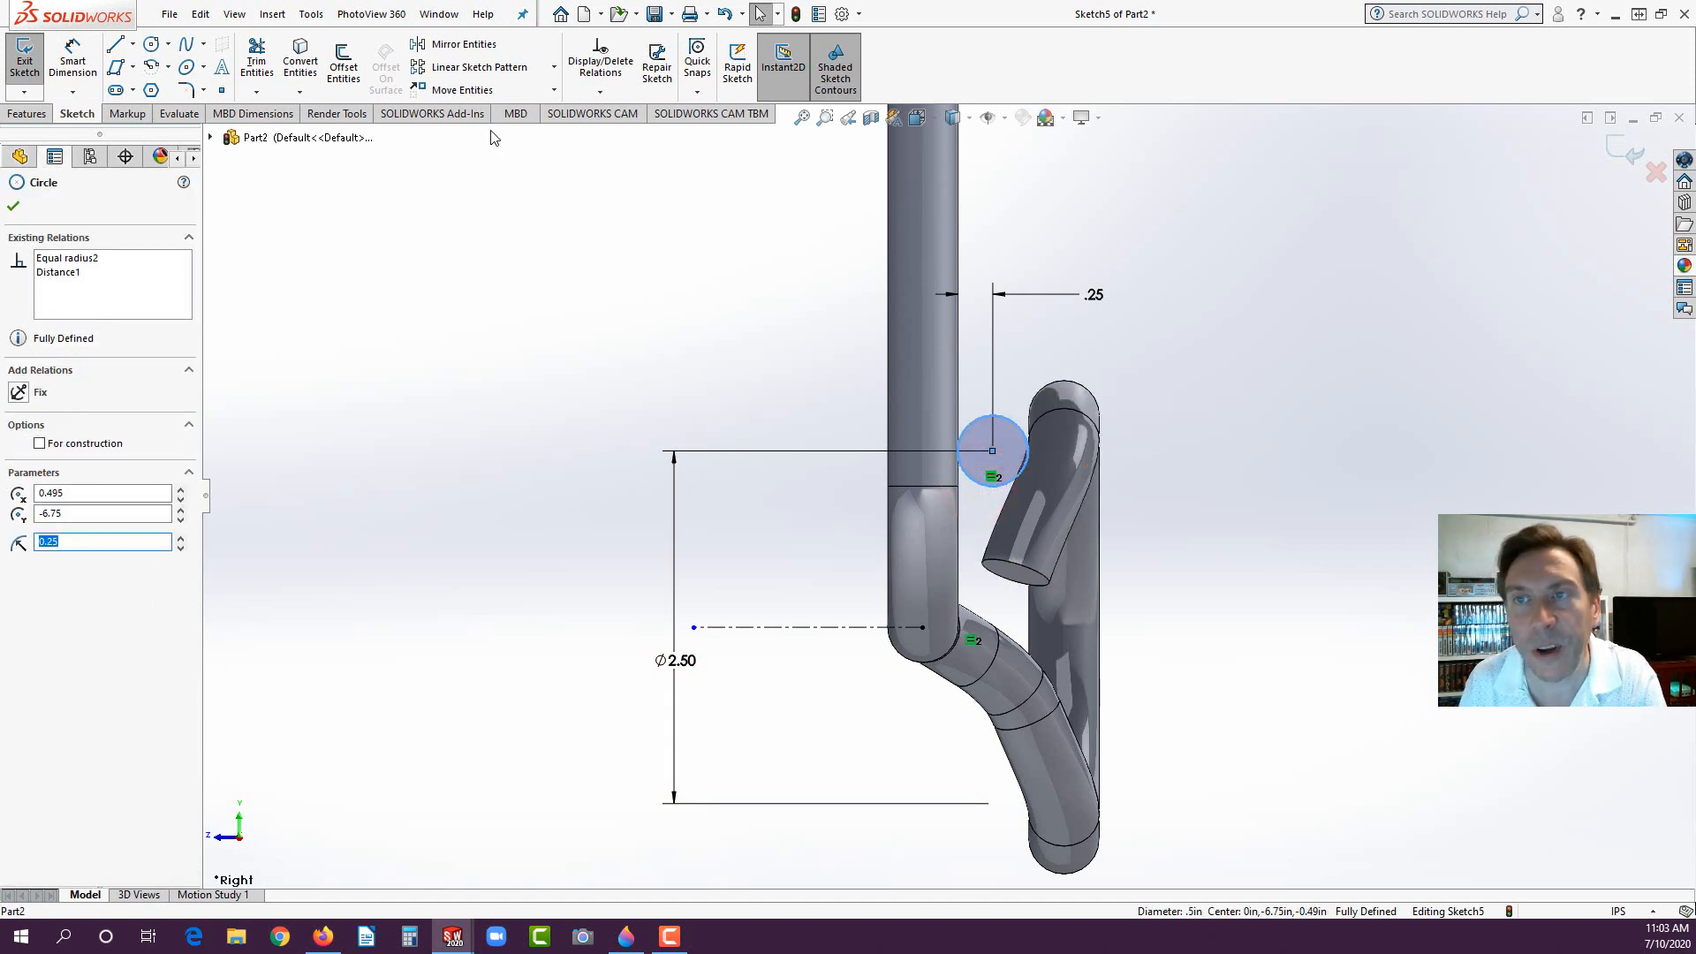
click(502, 67)
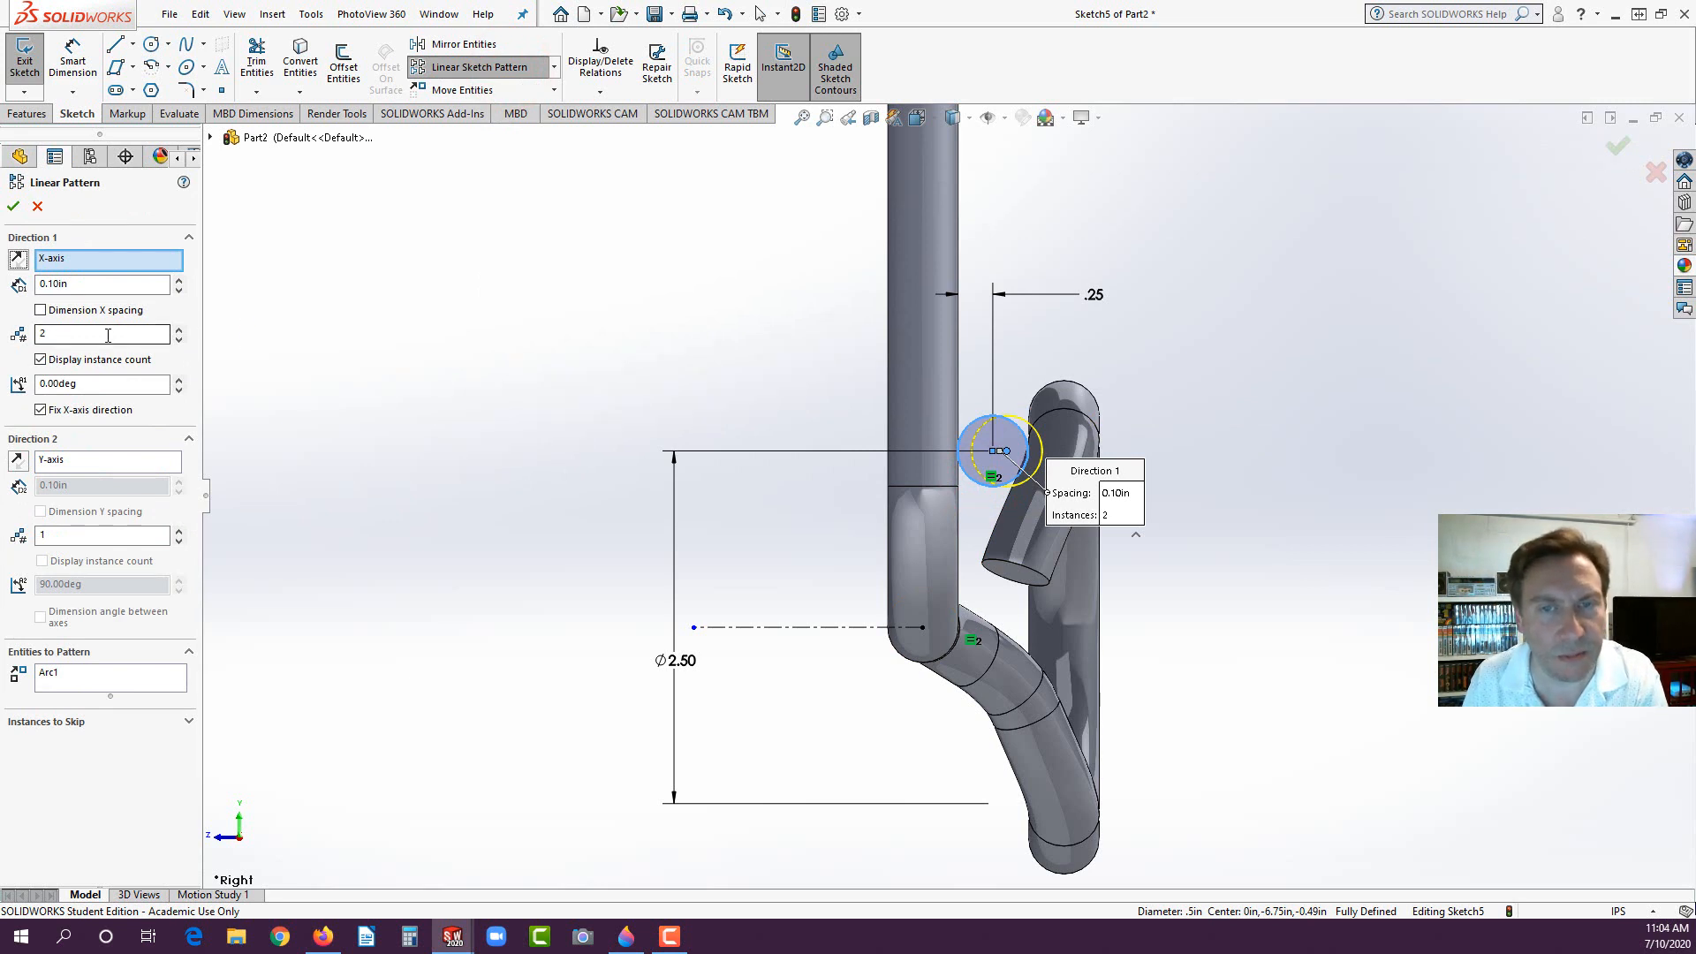
click(179, 341)
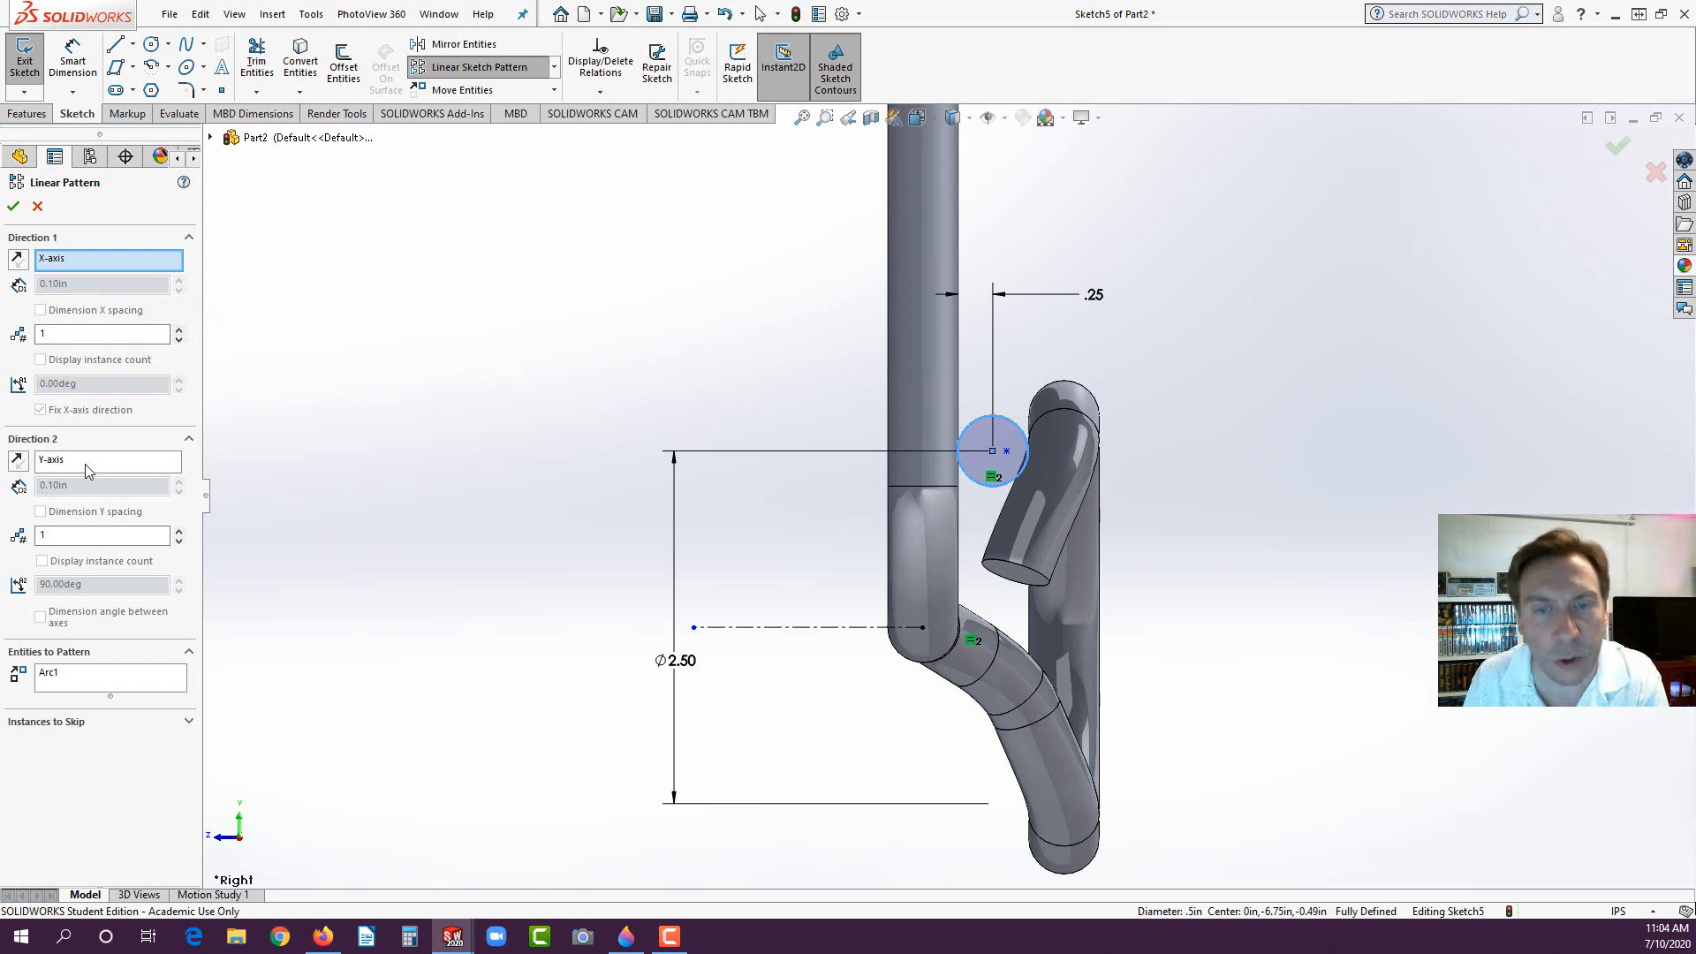
click(180, 530)
click(179, 530)
click(179, 530)
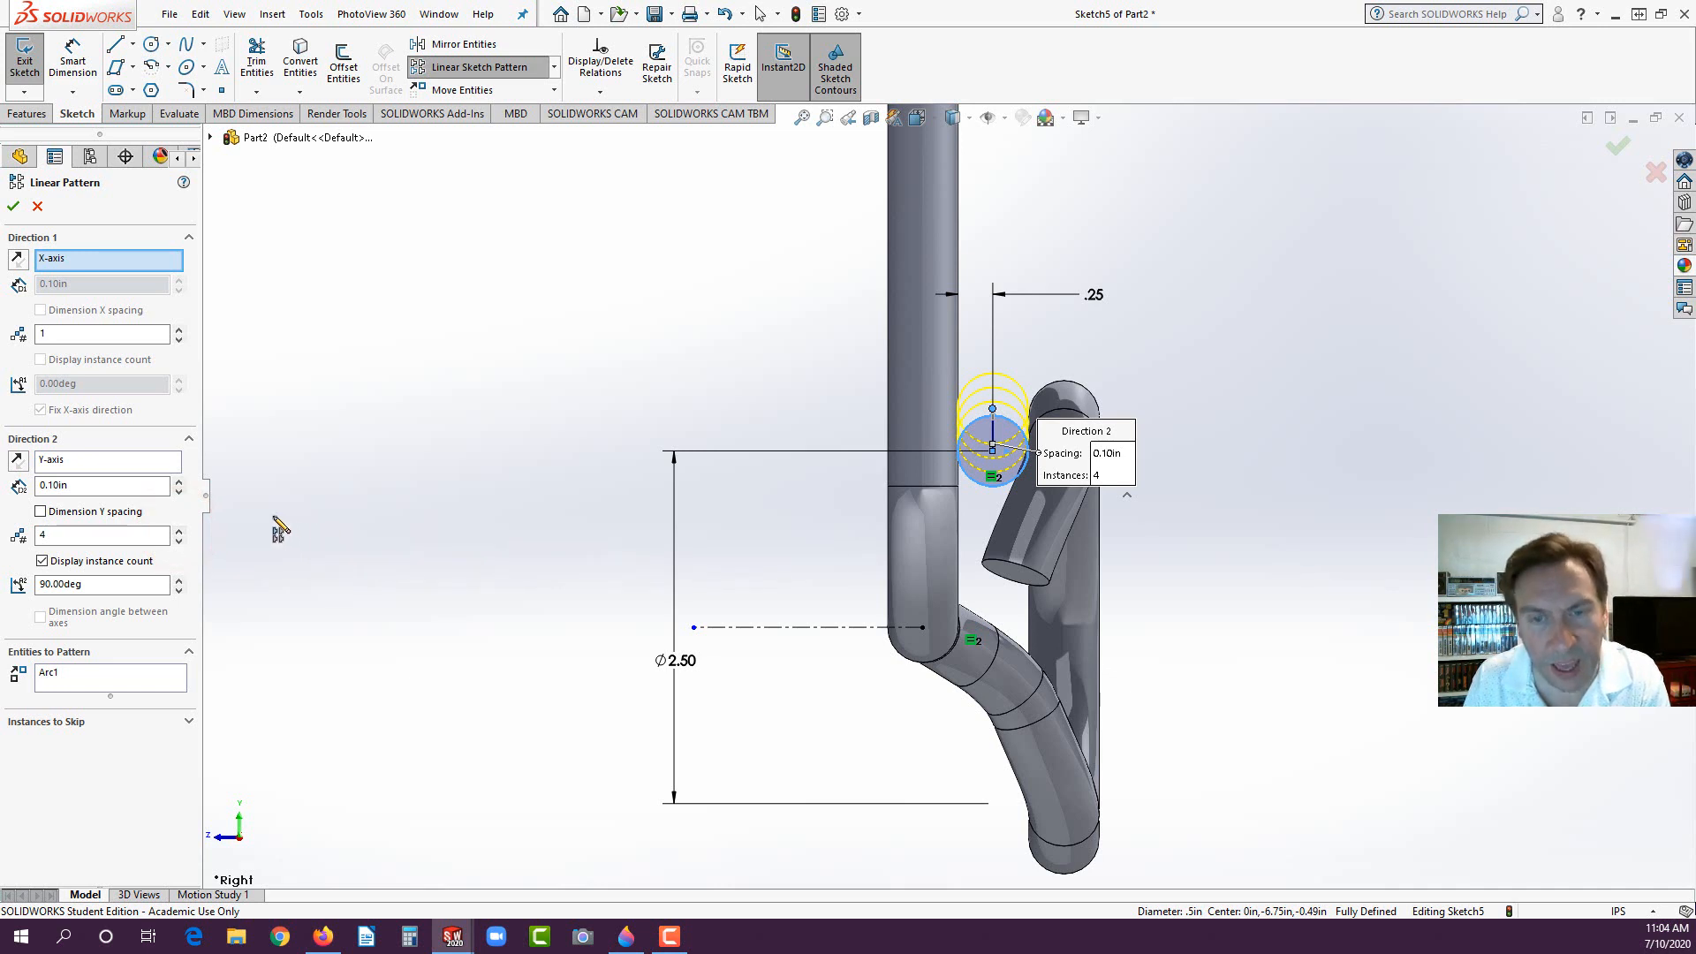
Step: Set the circle pattern's Y spacing to 2.5 in, add a dimension for that spacing, and accept the pattern
double_click(79, 485)
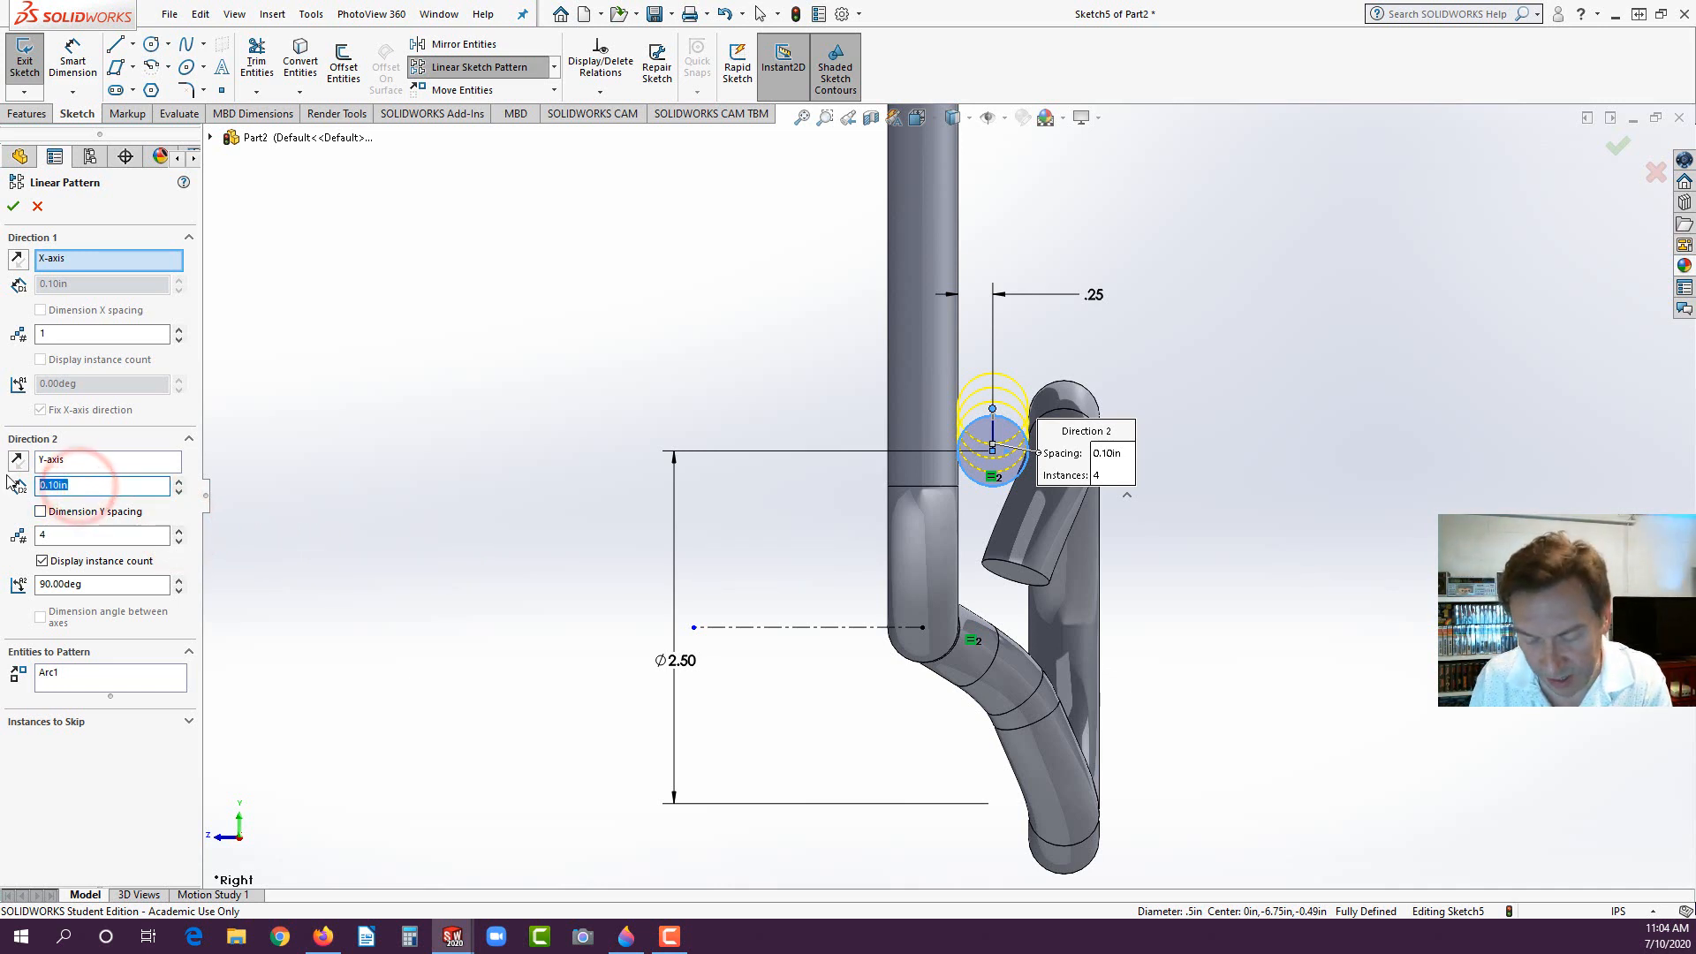
text(2.5)
key(Return)
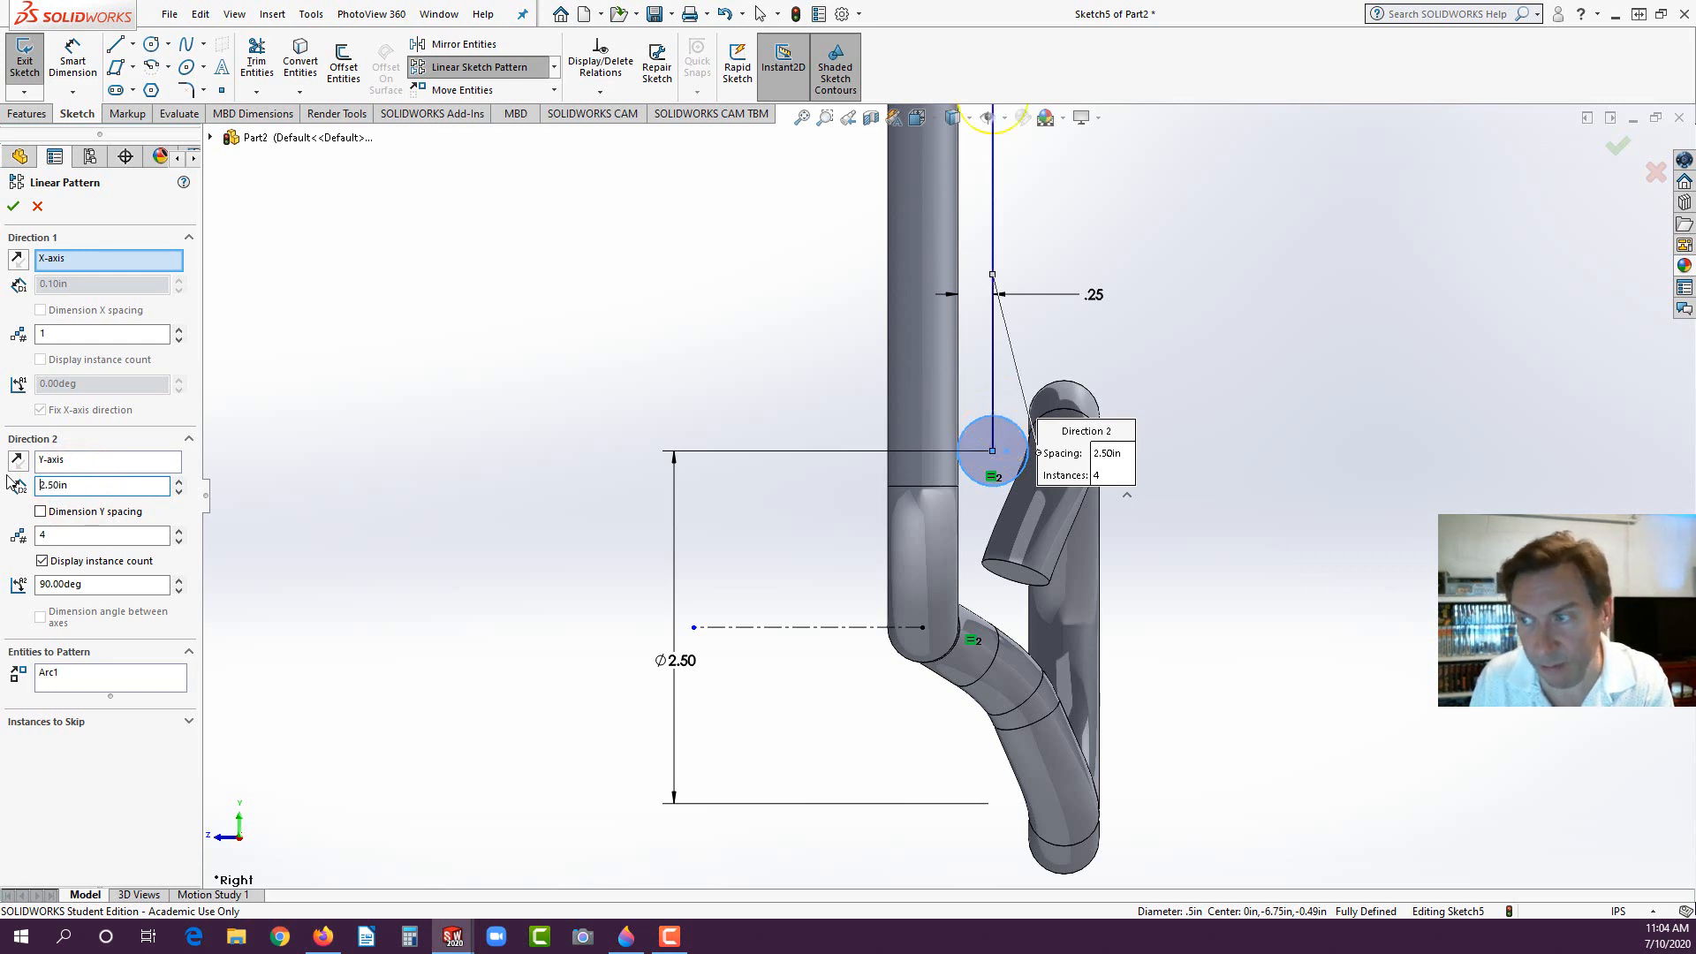
scroll(929, 519, up, 5)
scroll(924, 510, up, 3)
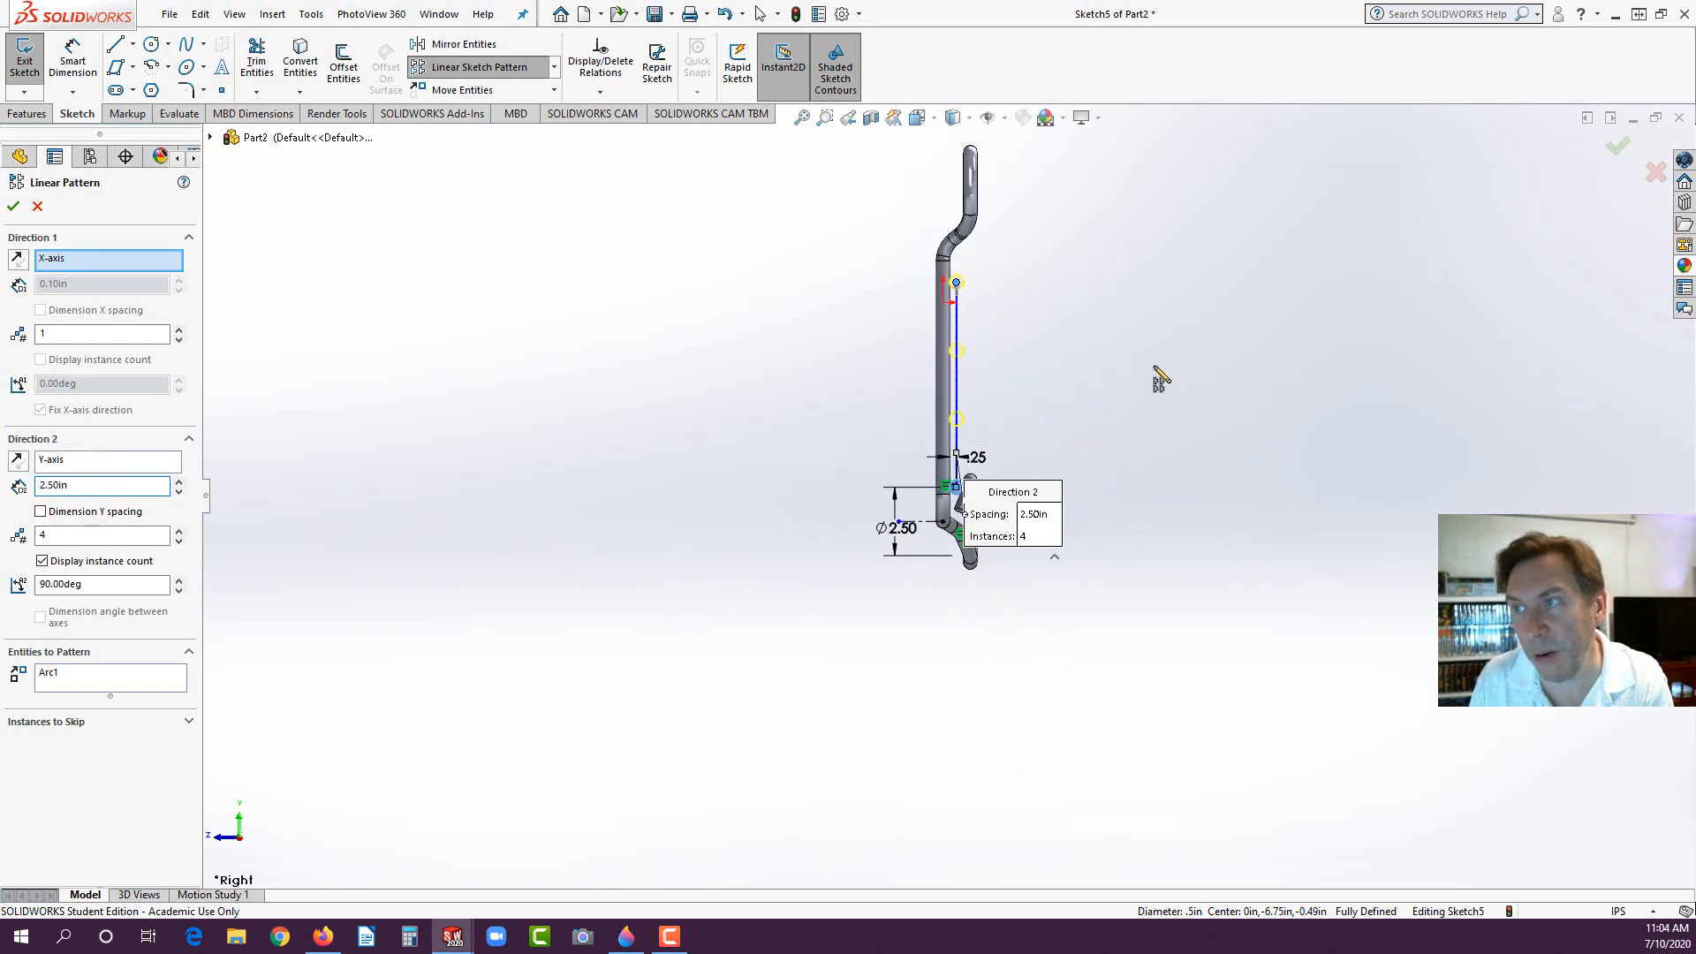
scroll(1127, 321, down, 2)
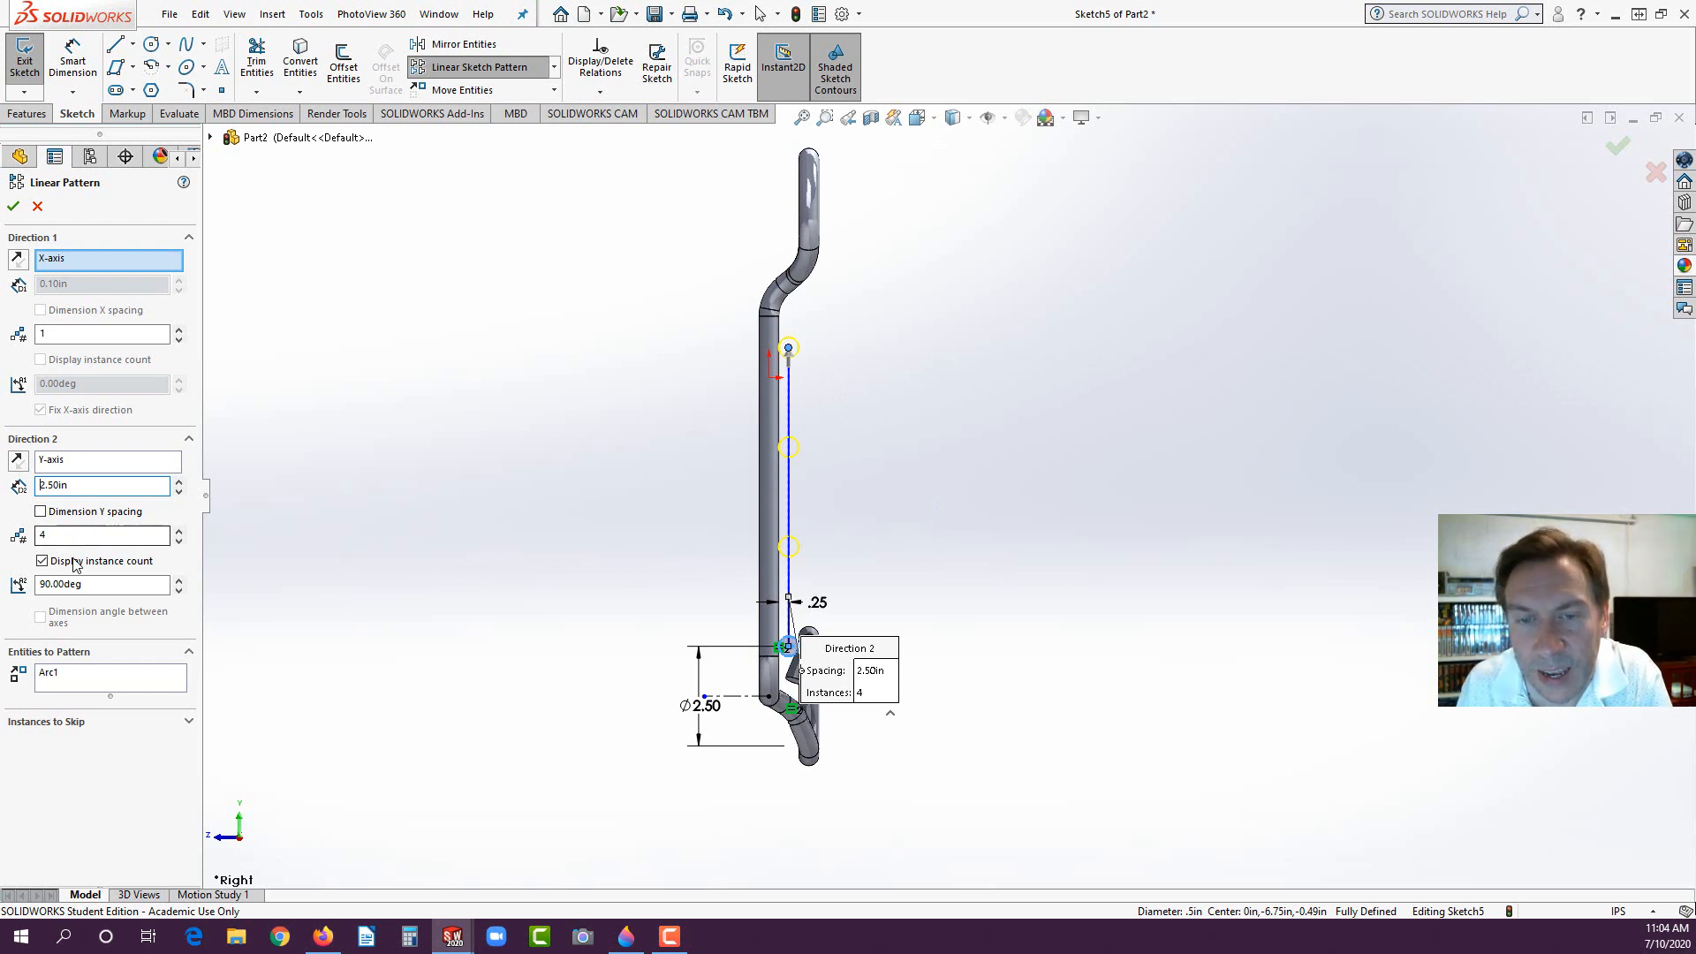
click(40, 512)
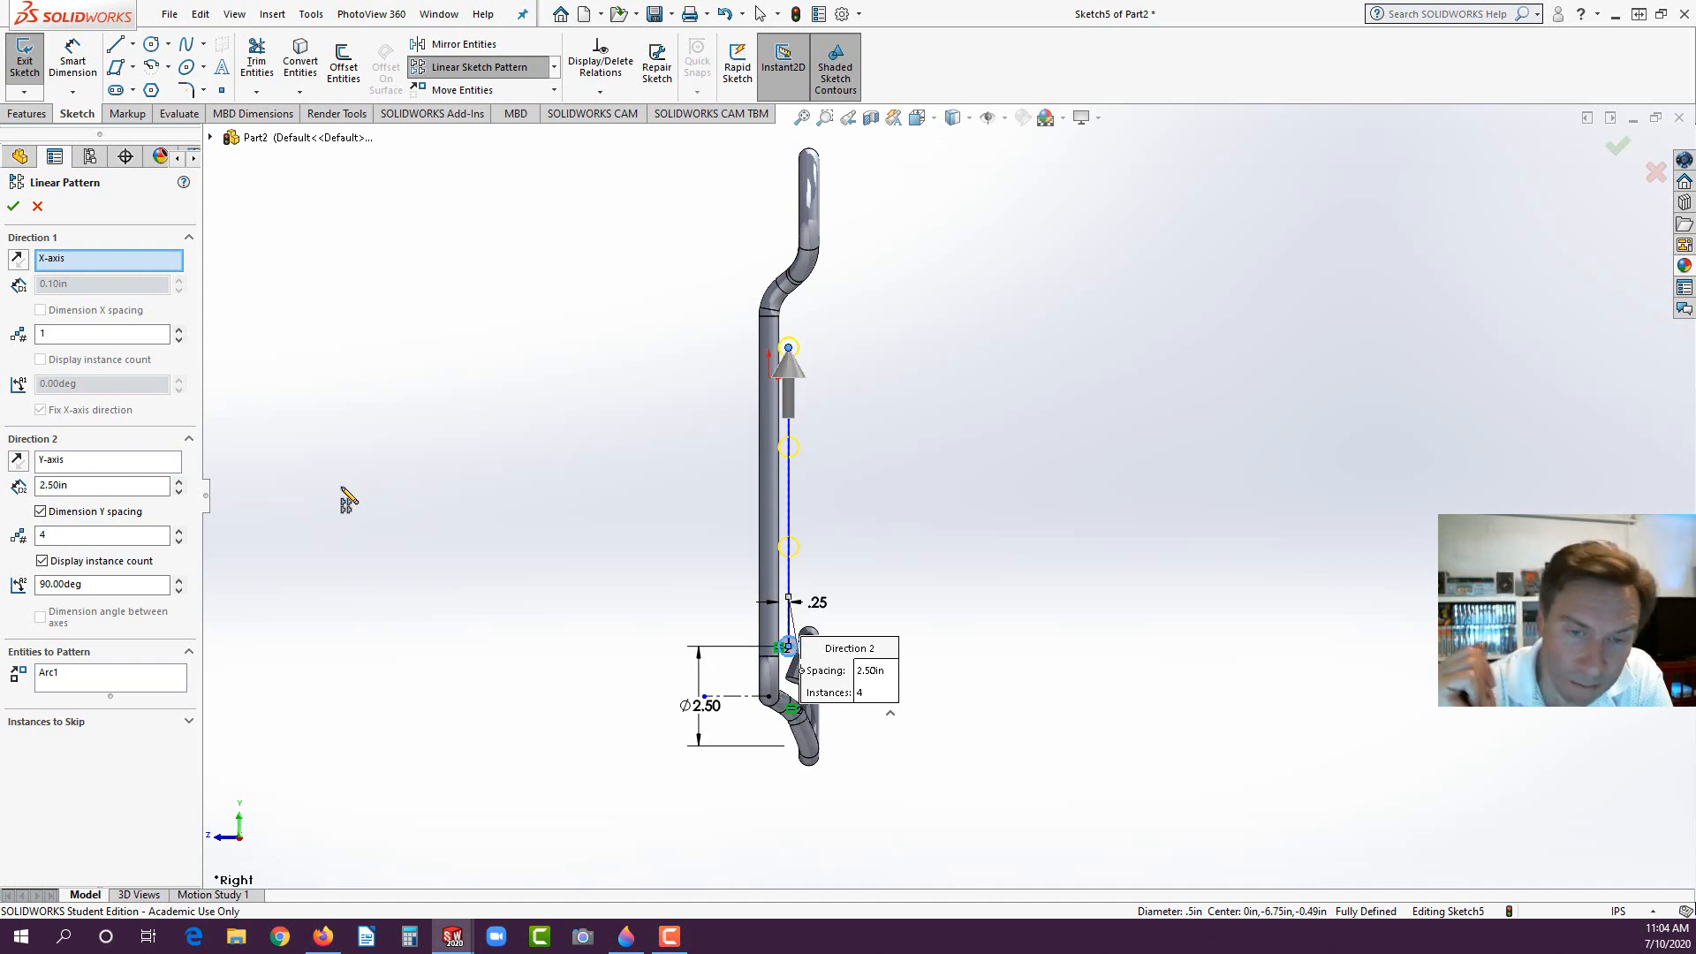
click(13, 207)
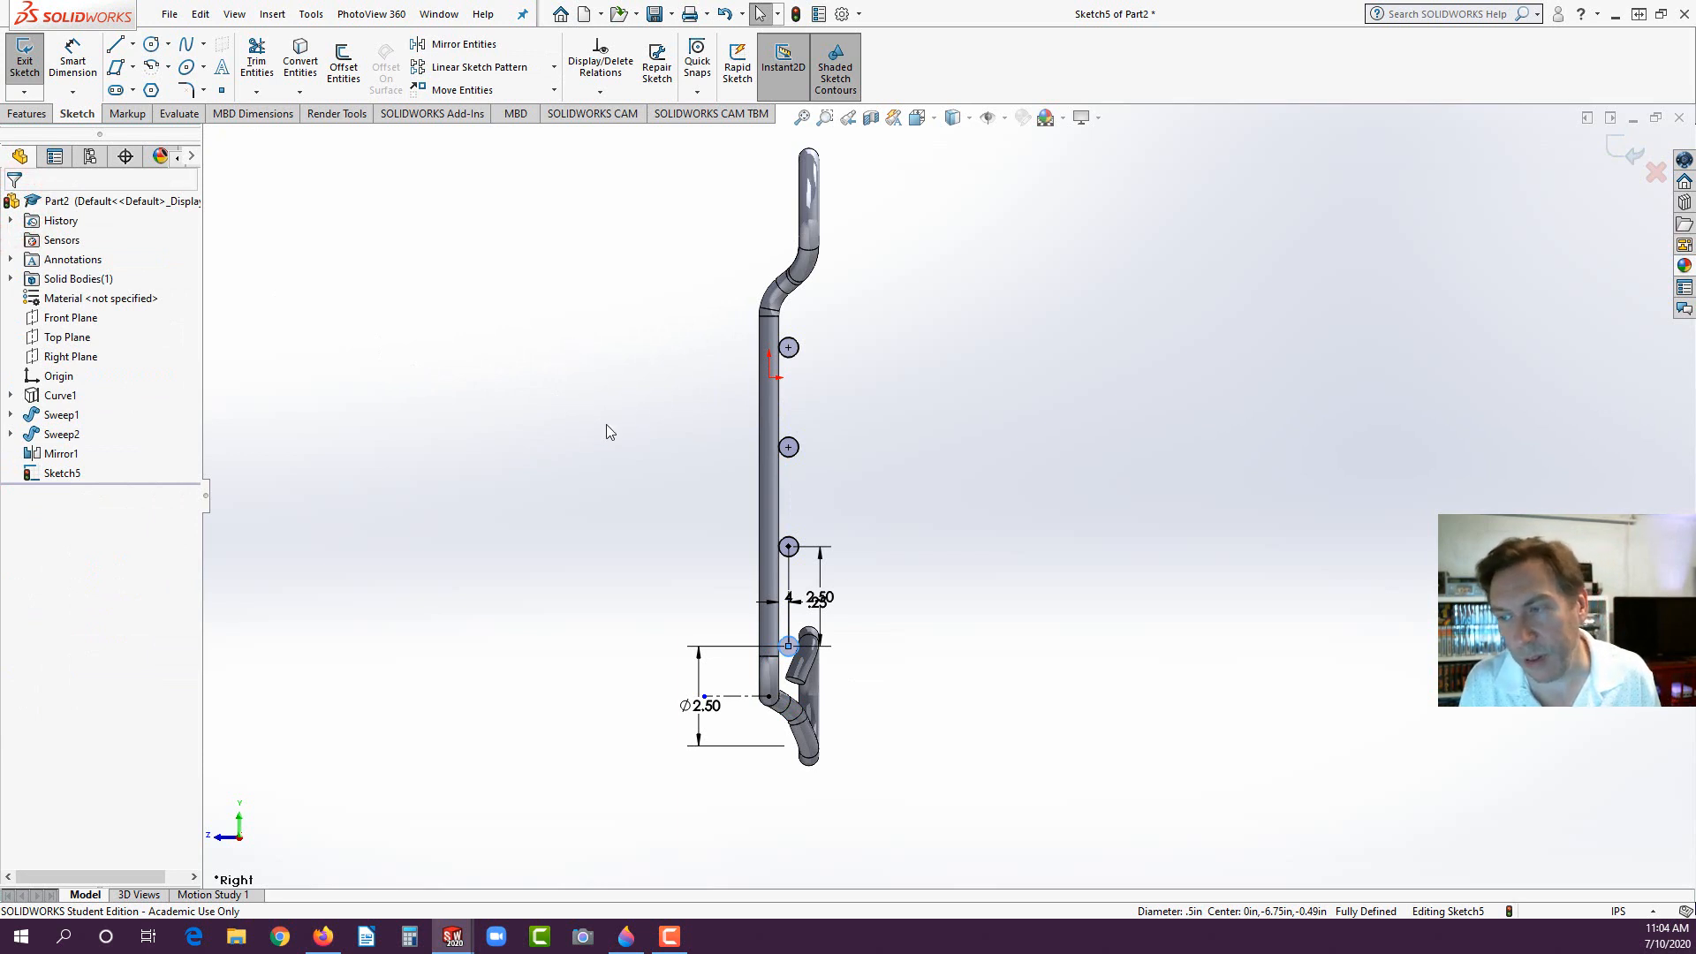
Step: Start a Revolved Boss/Base of the four circles about the horizontal centerline with a Direction 1 angle of 135 degrees
middle_drag(606, 432, 518, 480)
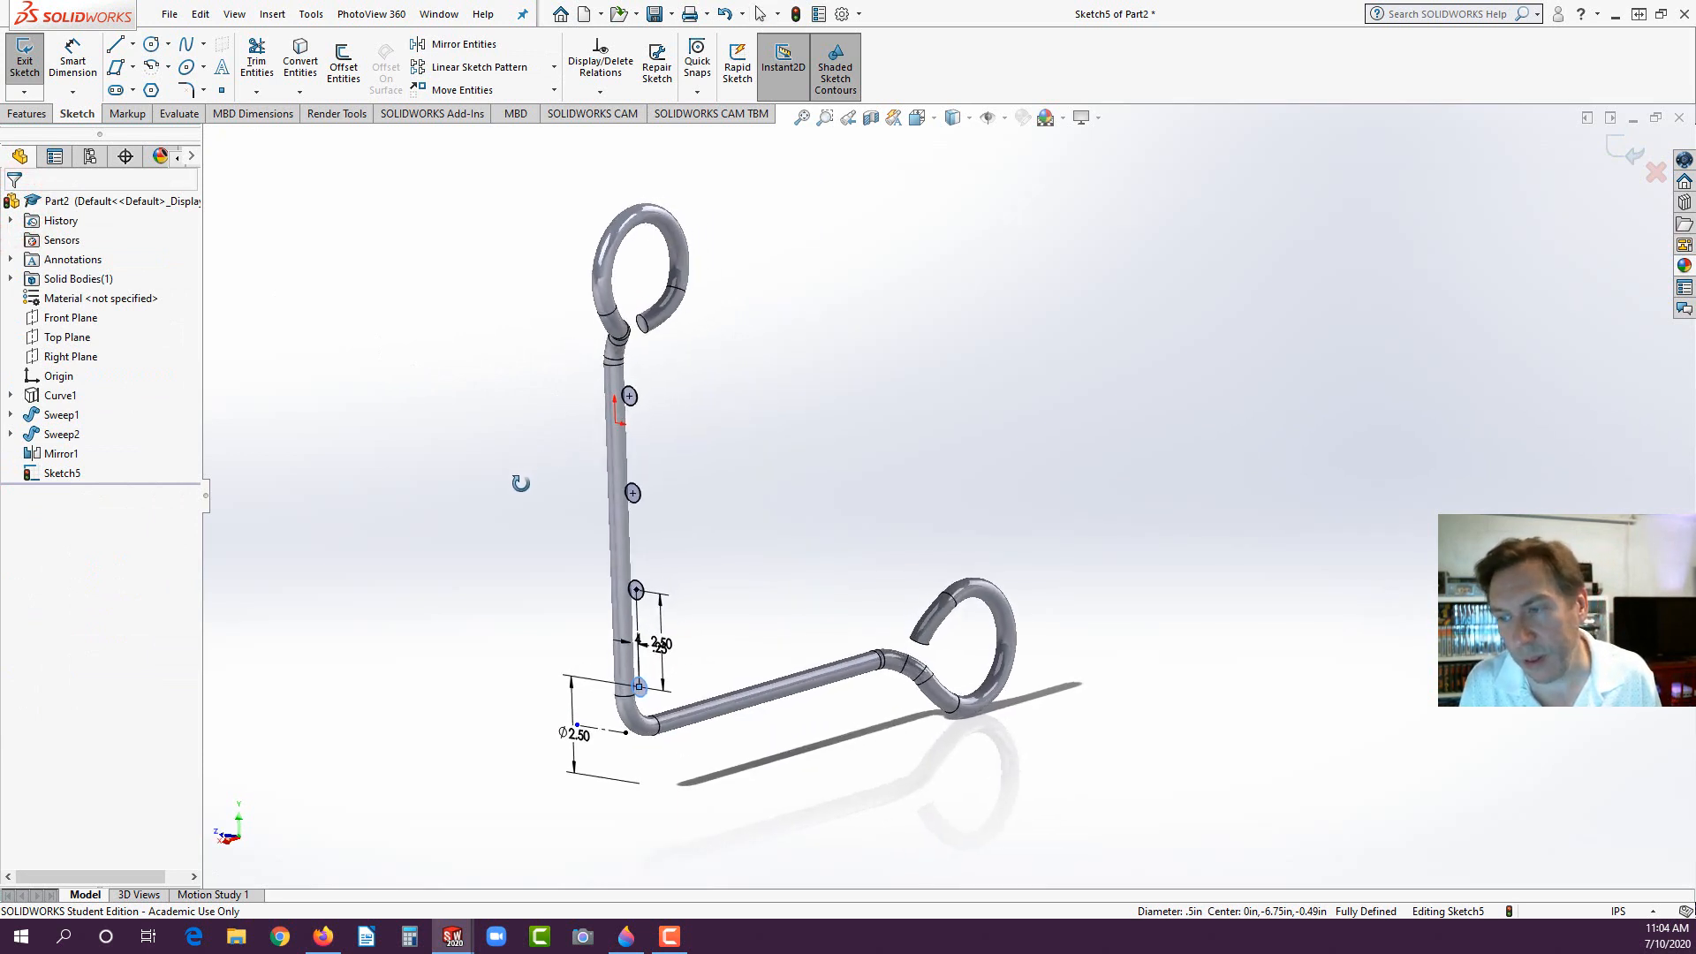
click(609, 733)
scroll(609, 735, down, 3)
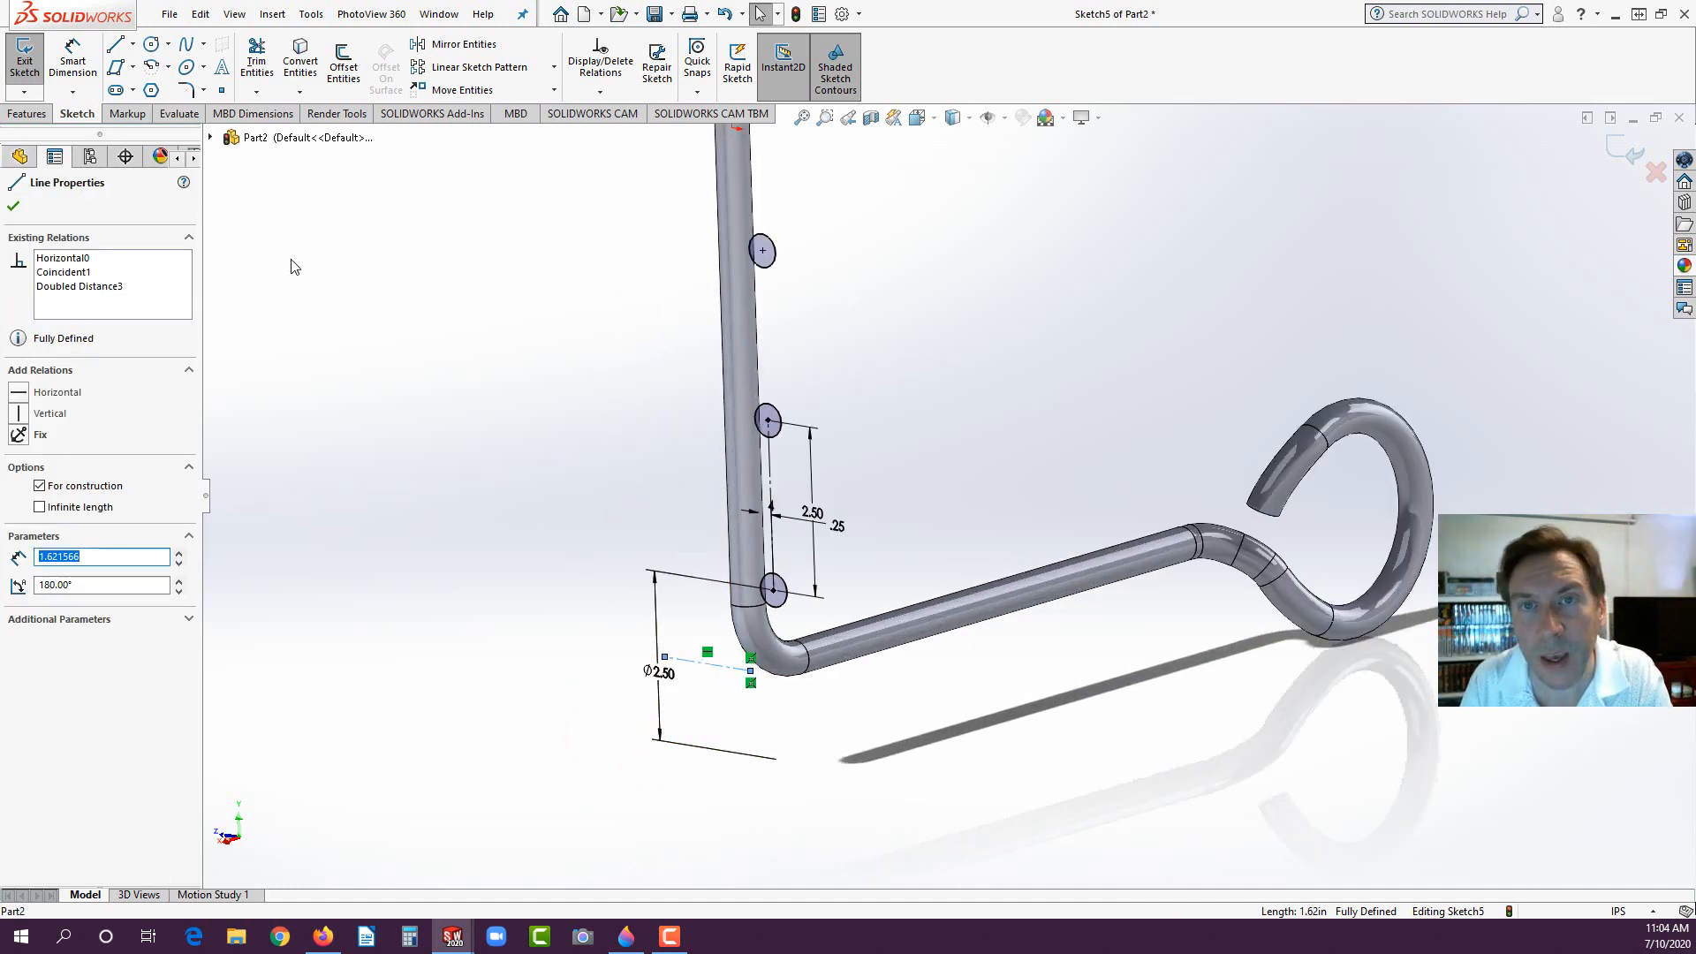
click(26, 113)
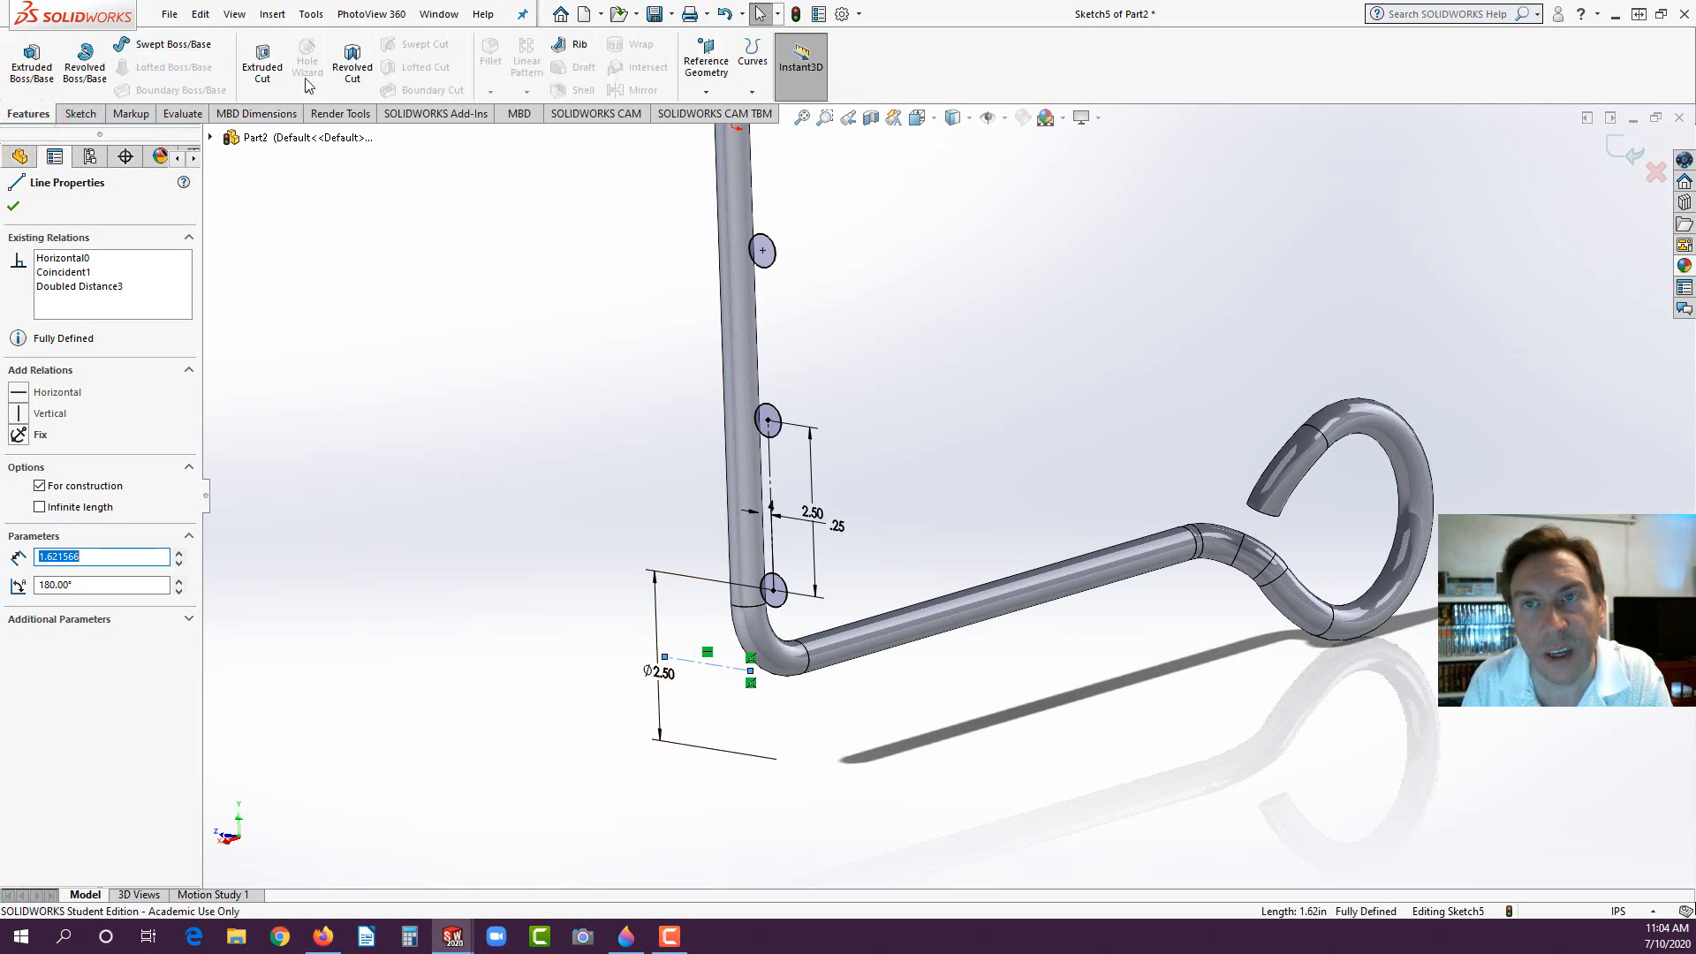
click(84, 60)
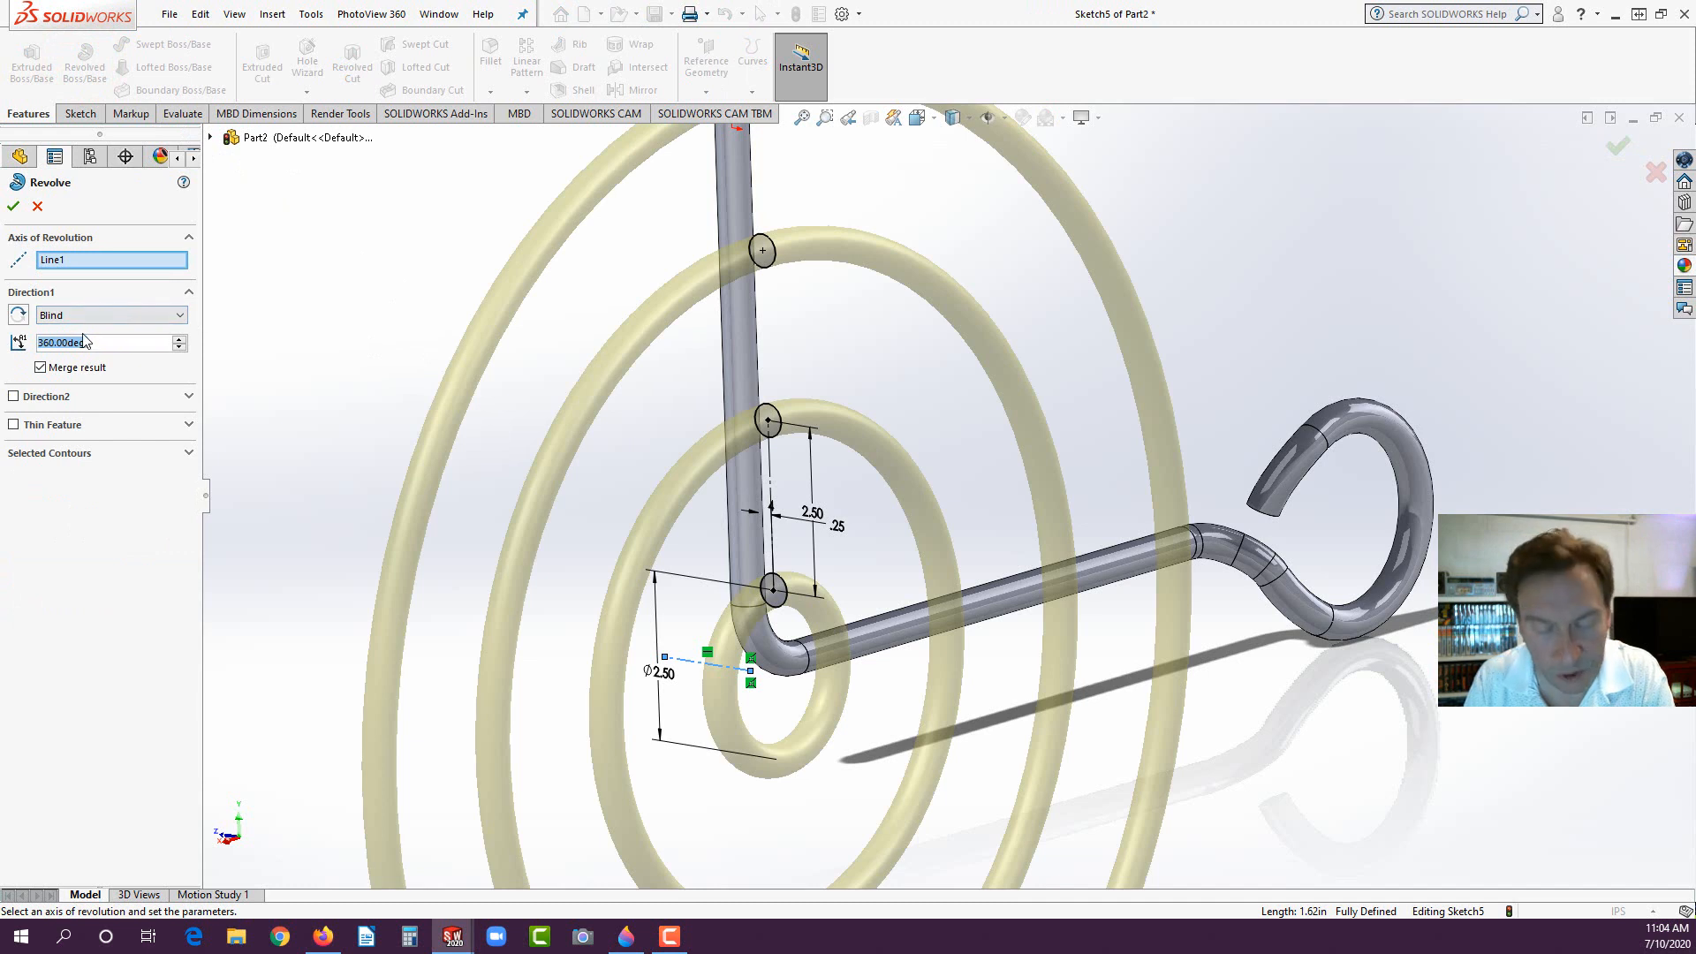
text(135)
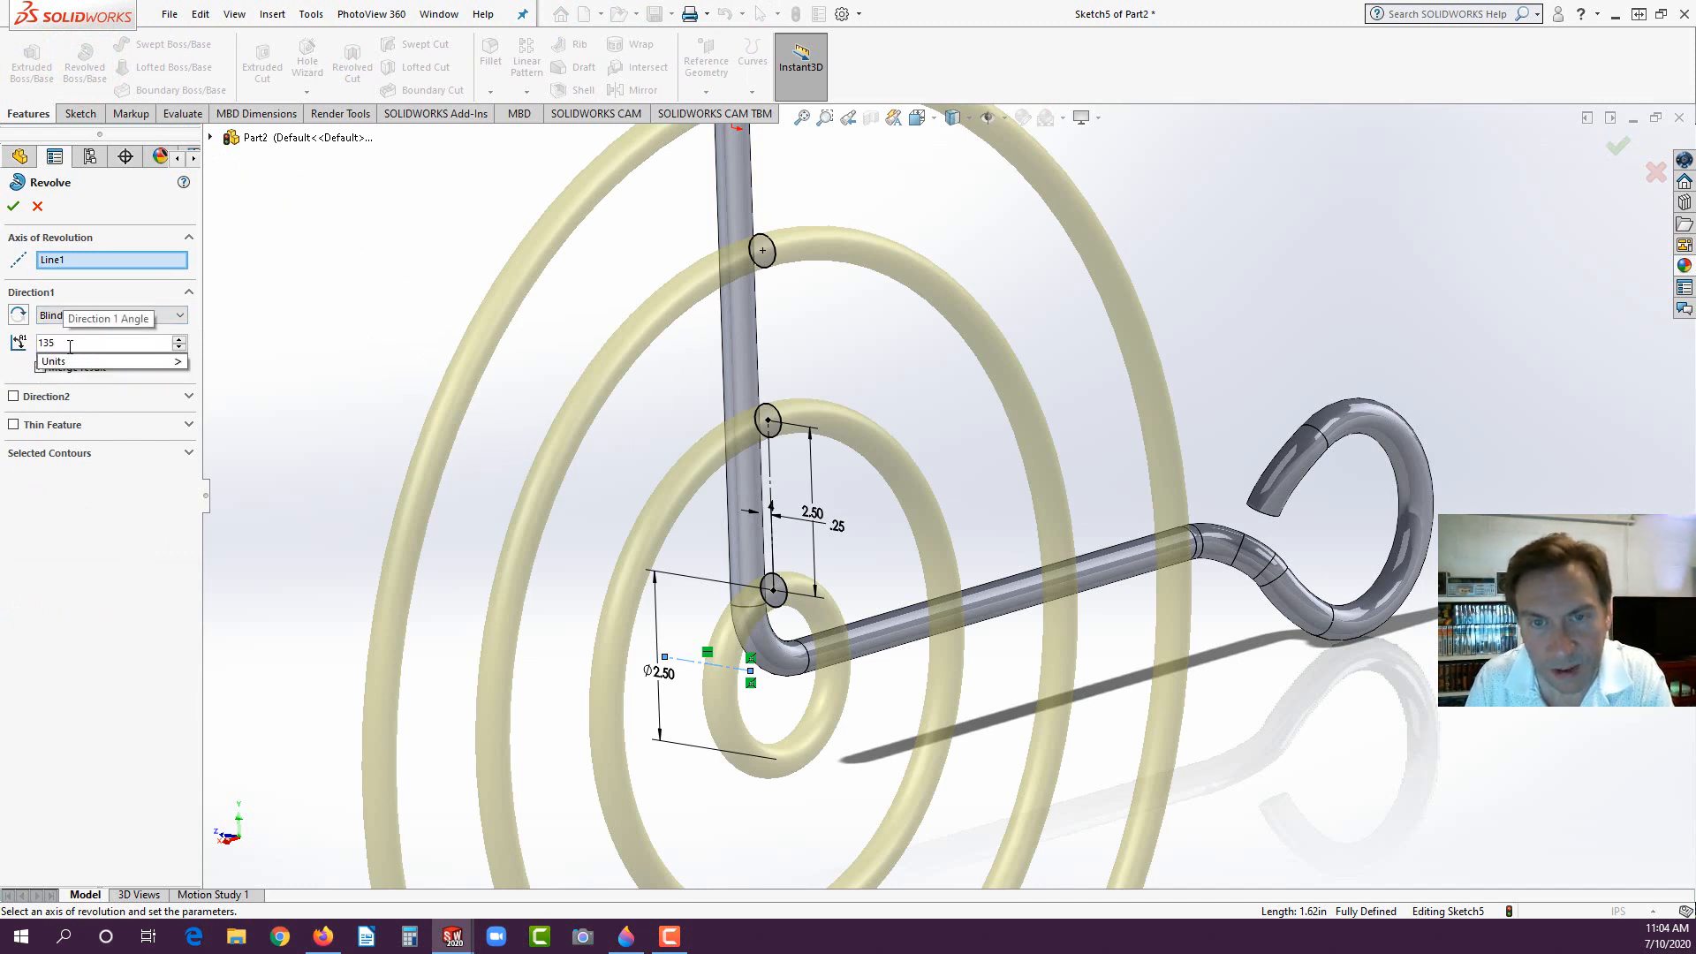
Step: Add a second revolve direction with a blind angle of 45 degrees and finish the ring revolve
click(14, 398)
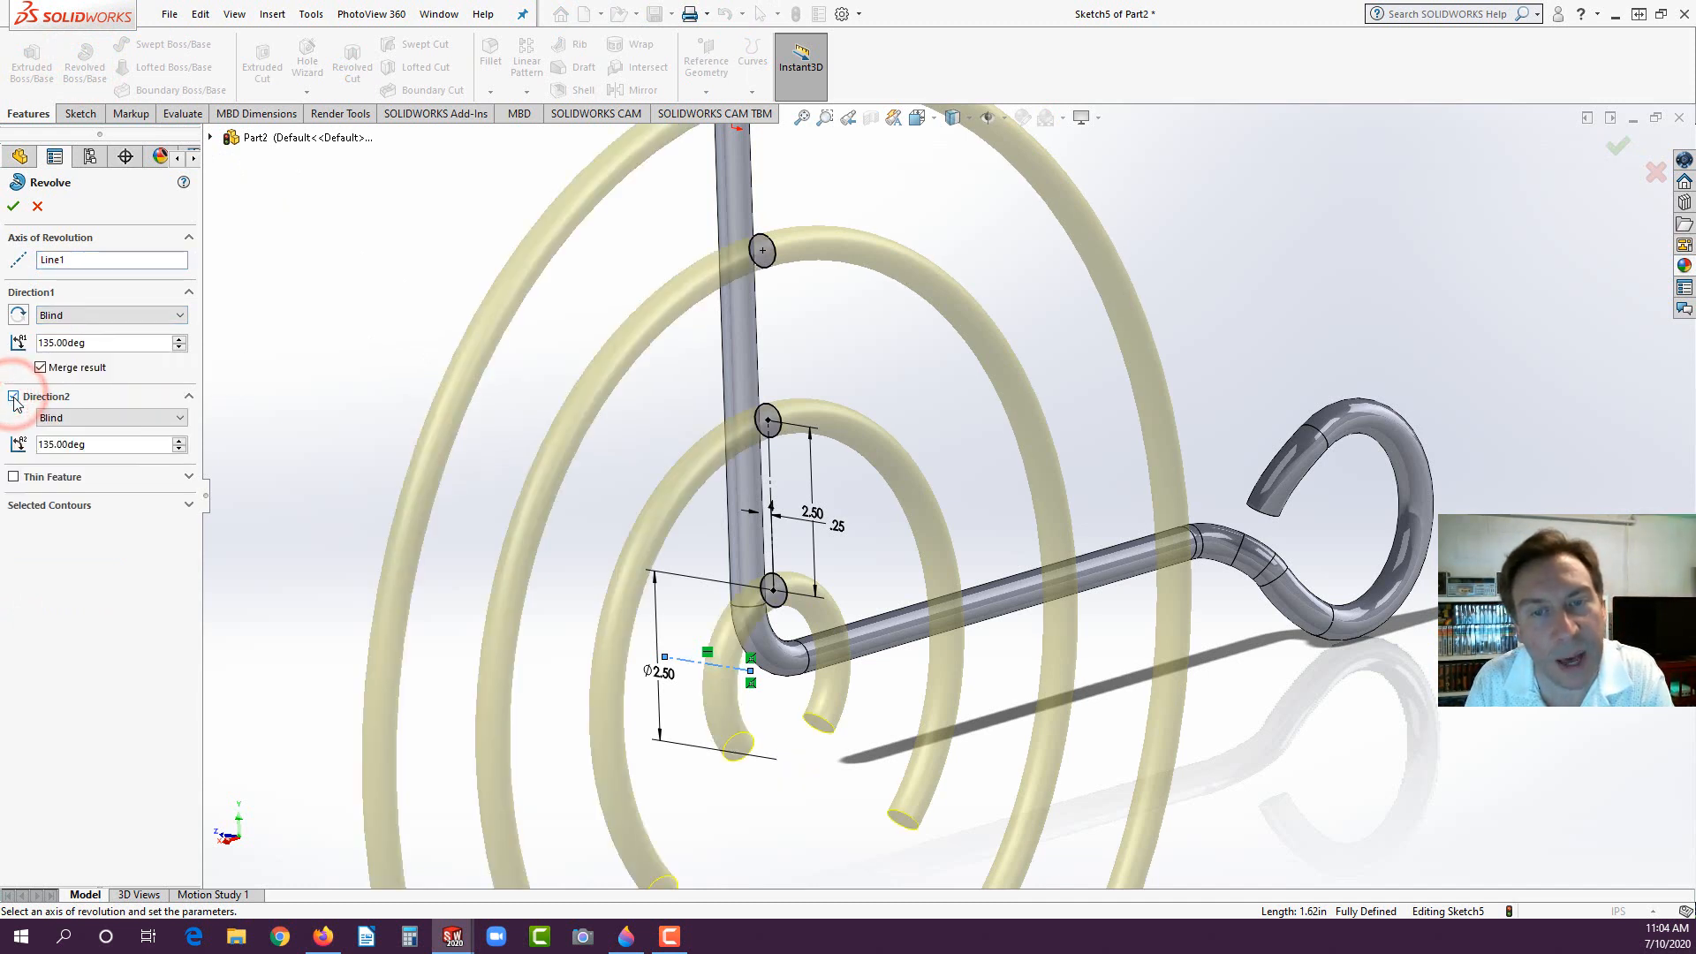
double_click(93, 444)
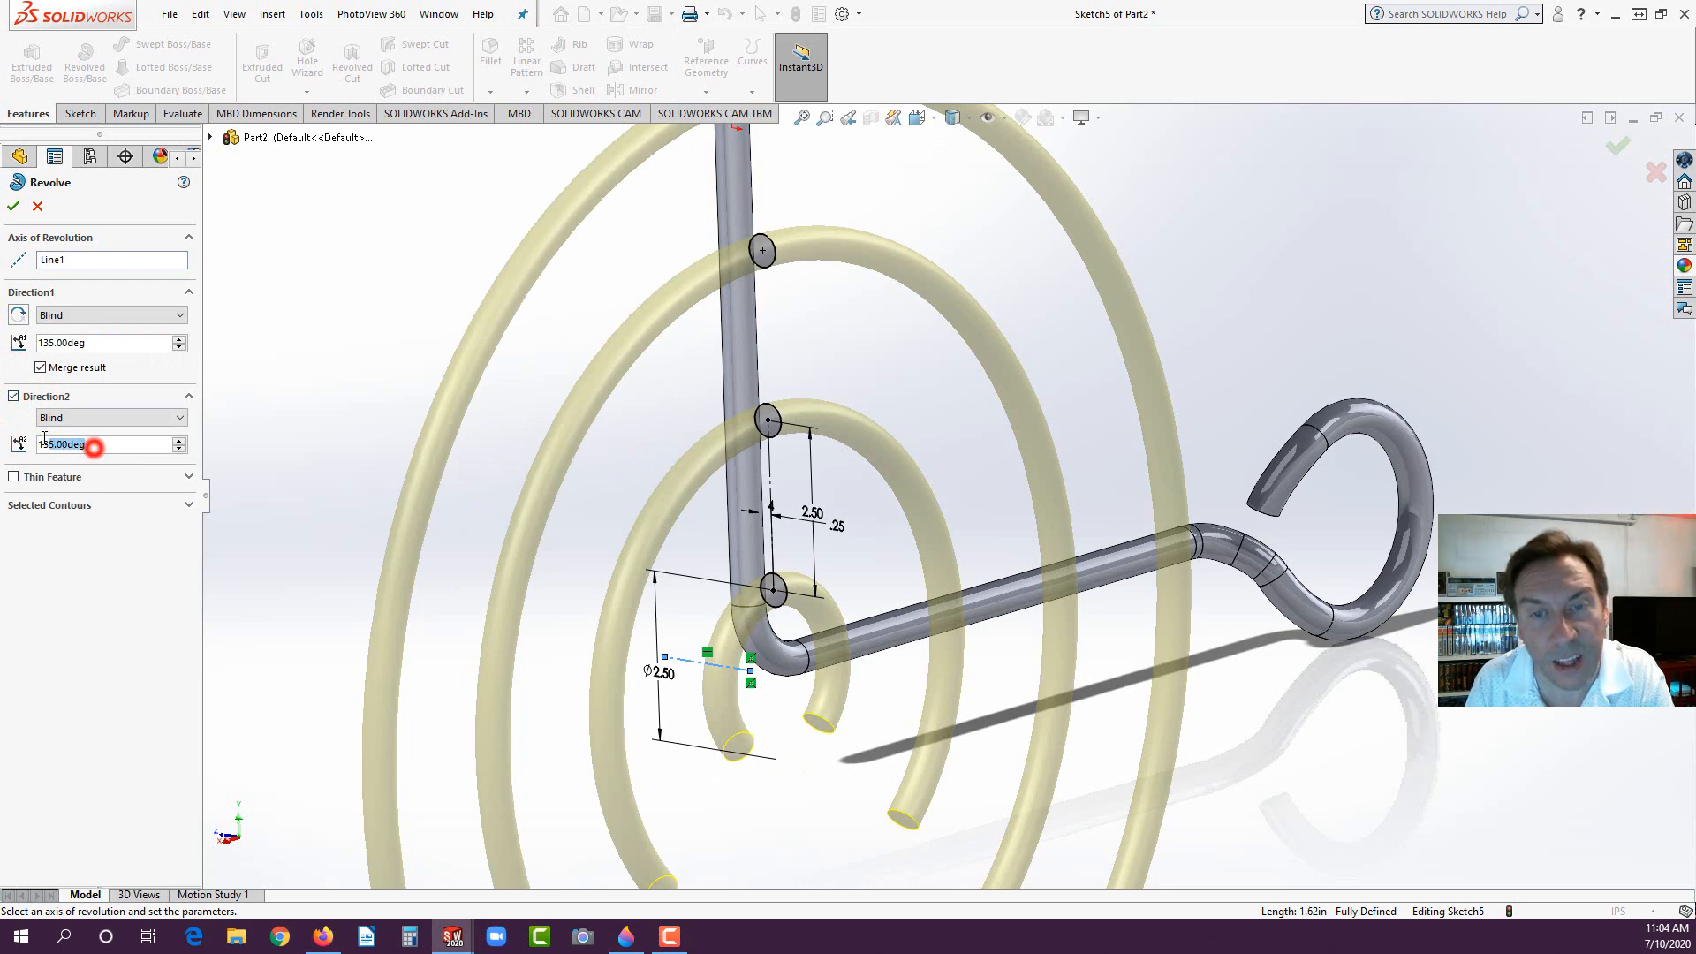
text(45)
key(Return)
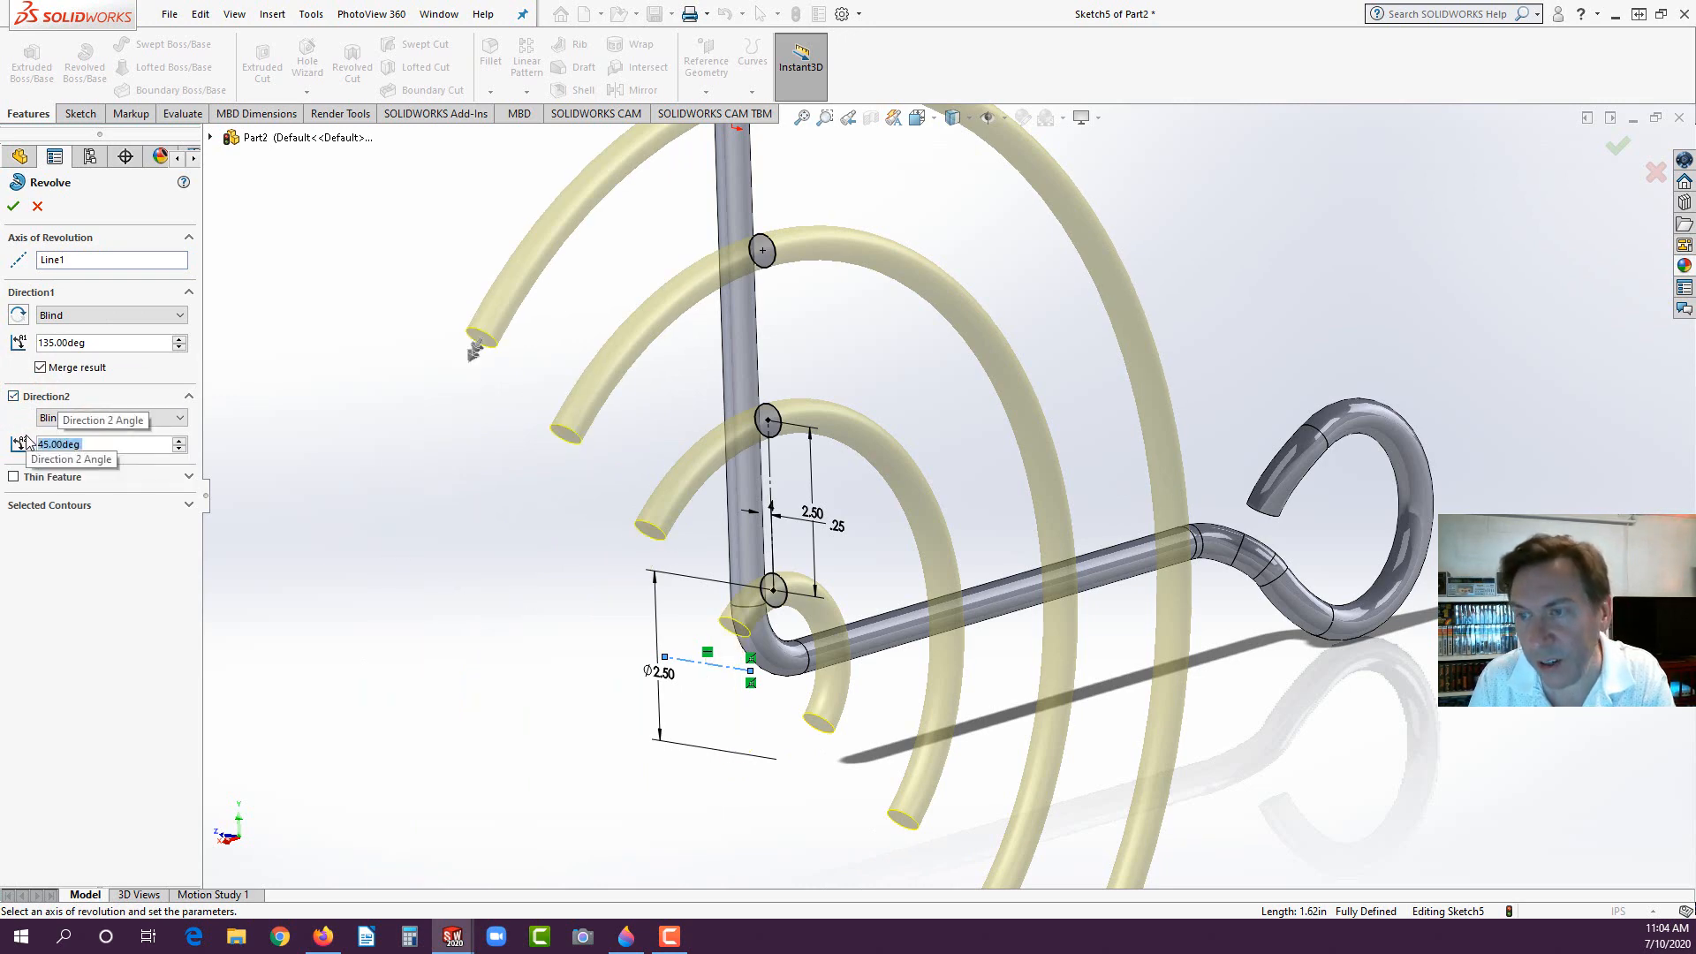
scroll(579, 493, up, 4)
middle_drag(579, 493, 998, 422)
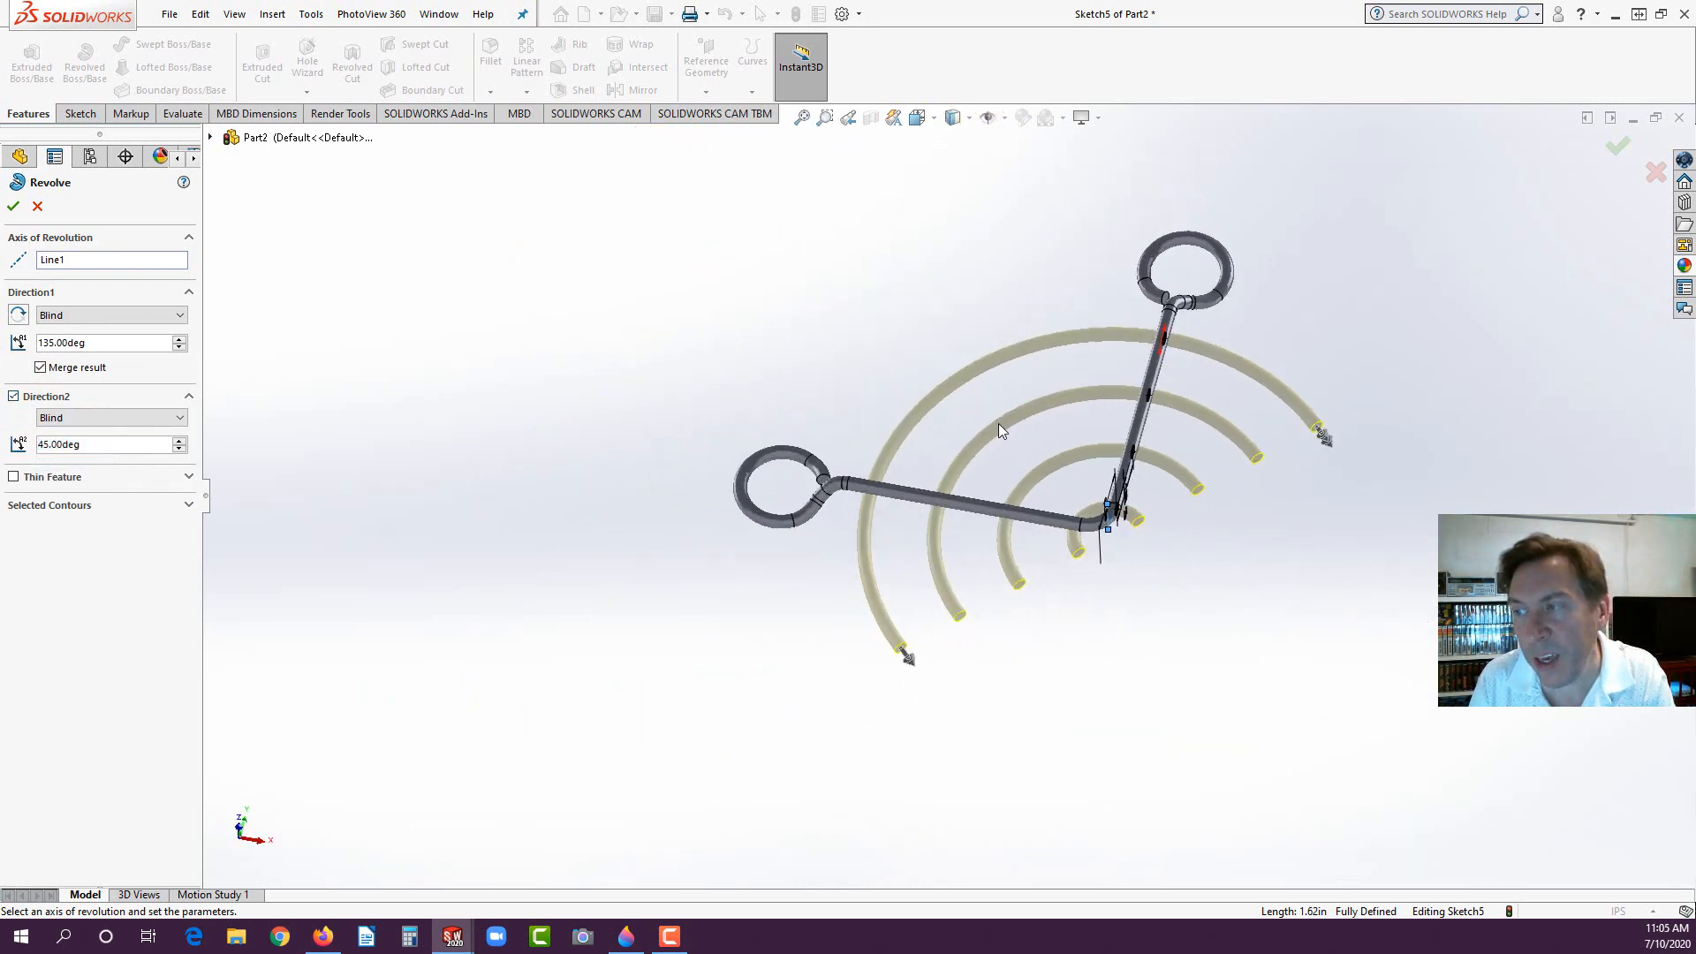
scroll(1203, 480, up, 4)
scroll(1203, 479, down, 5)
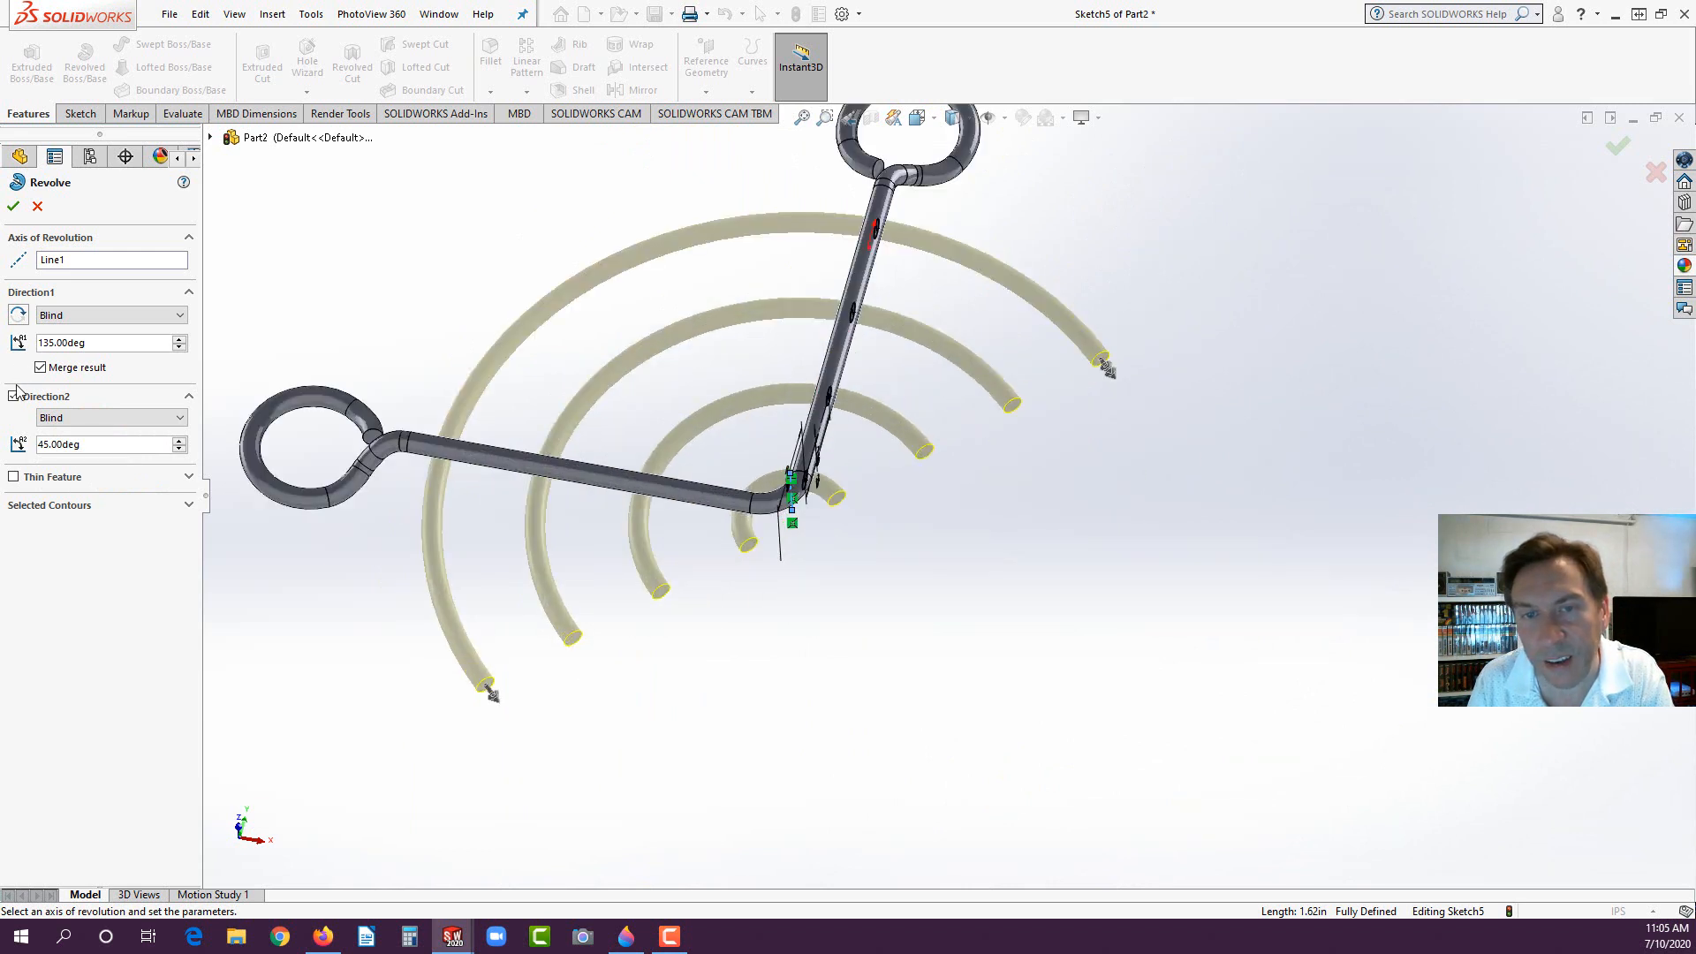
click(16, 317)
click(17, 317)
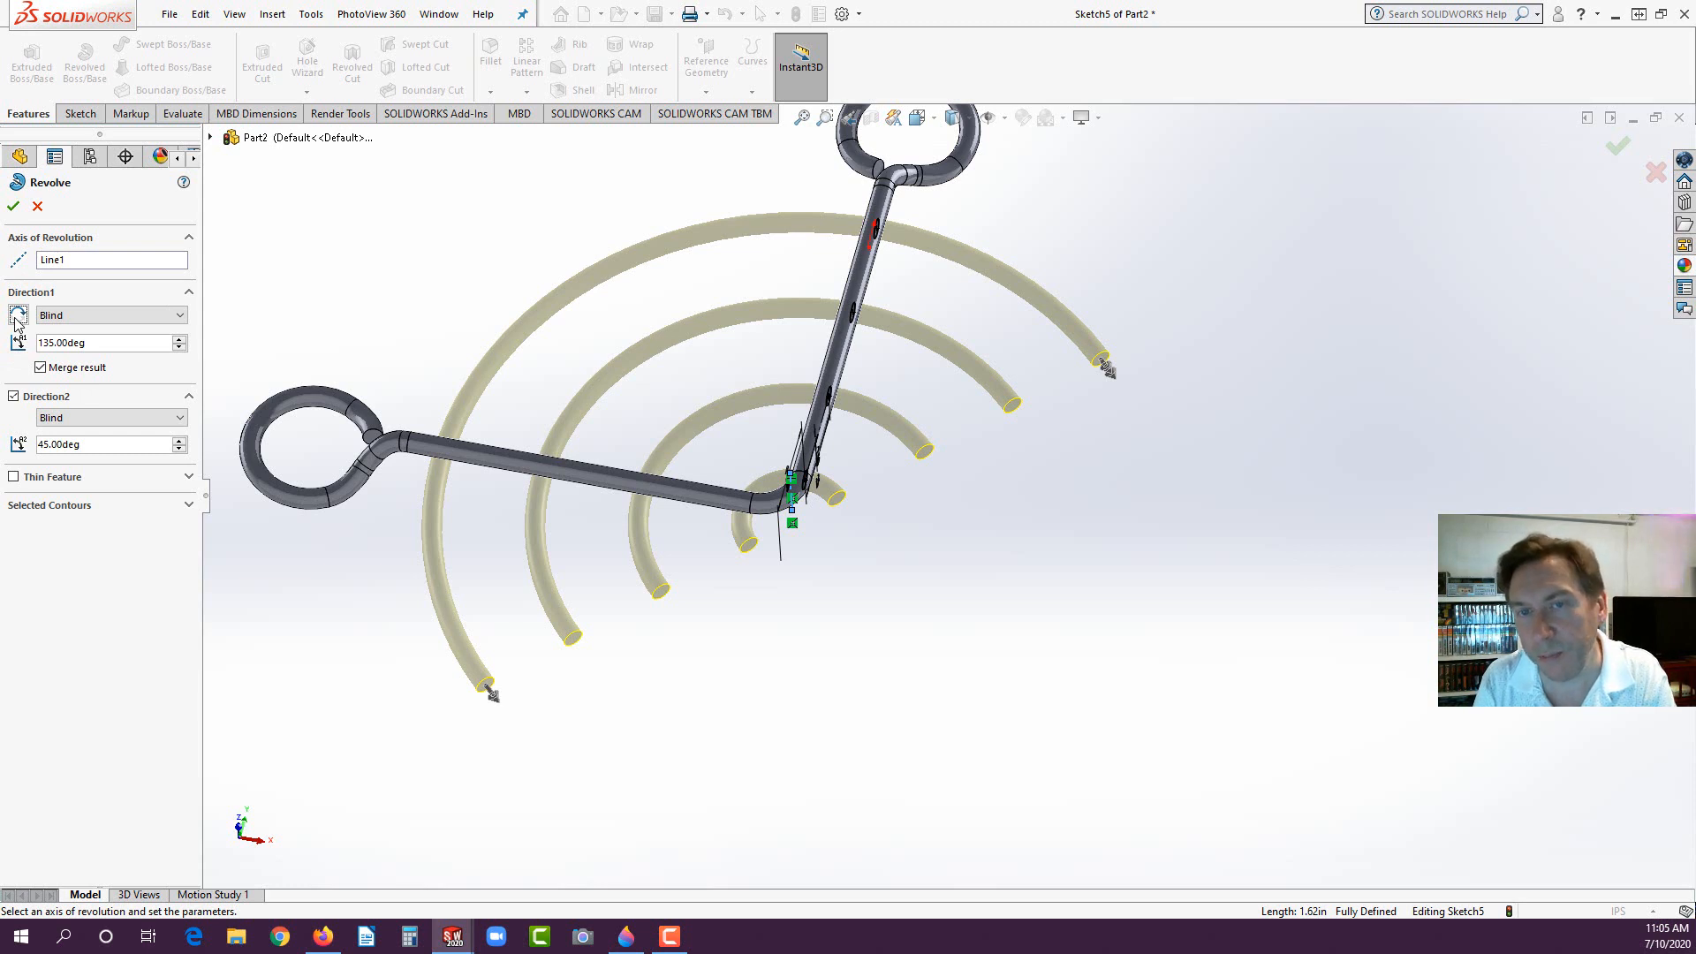
click(14, 208)
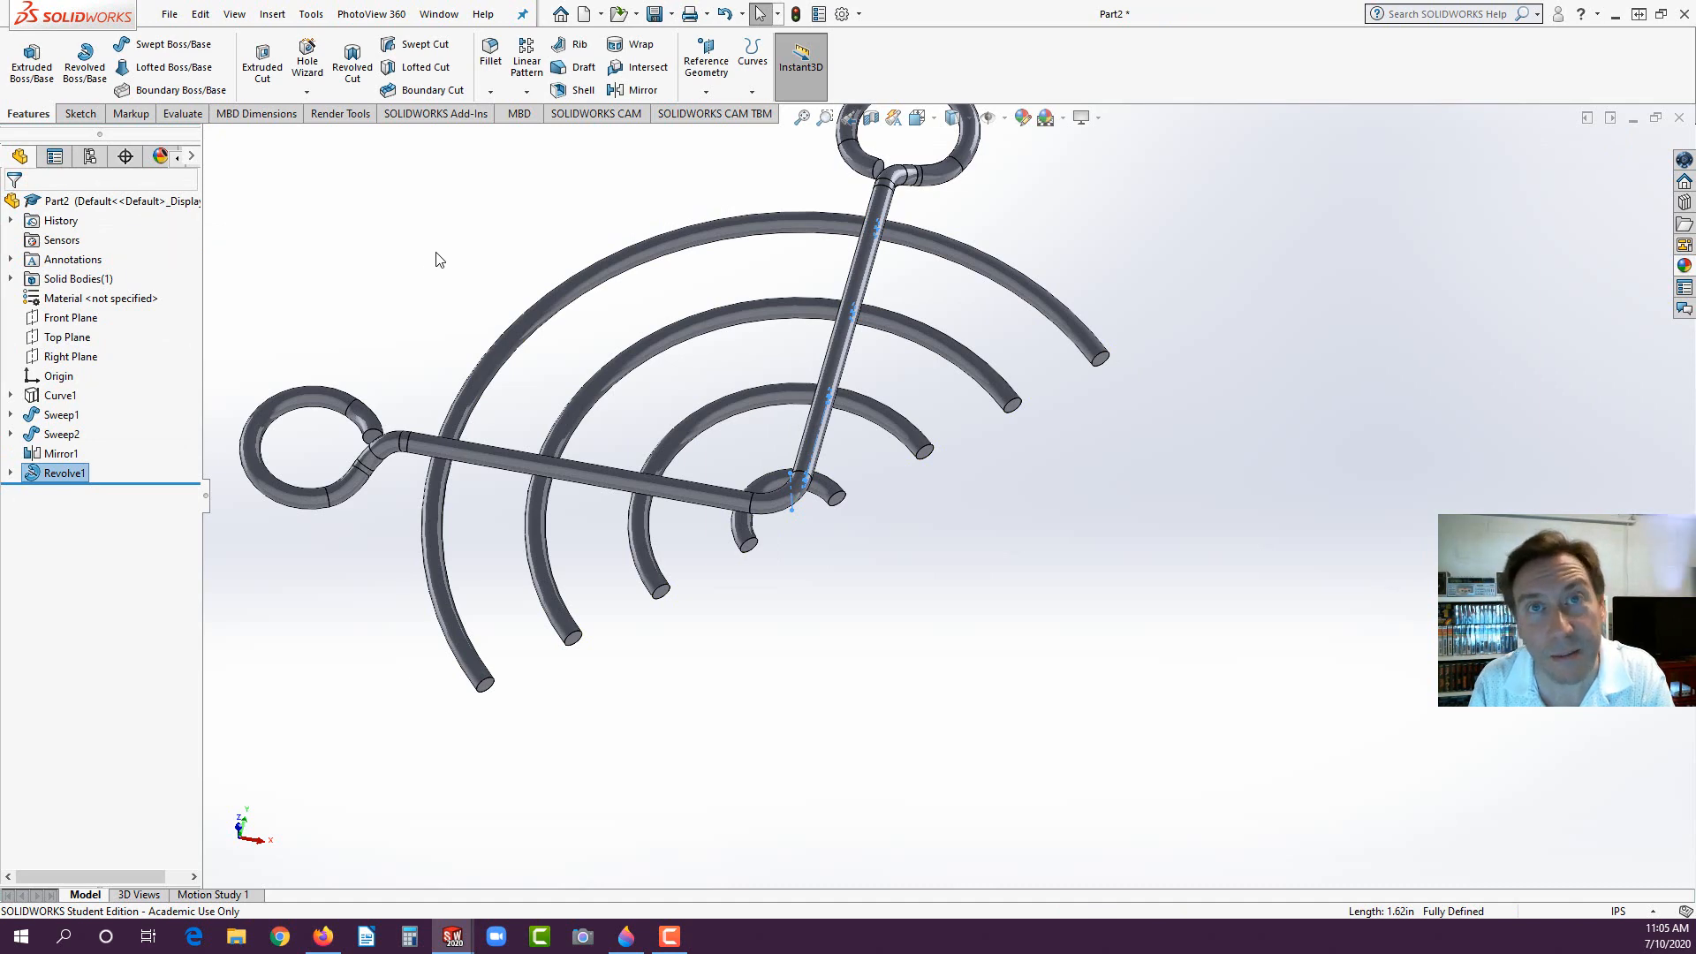
Step: Mirror the entire wire body together with the revolved rings about the flat end face of one ring
click(622, 91)
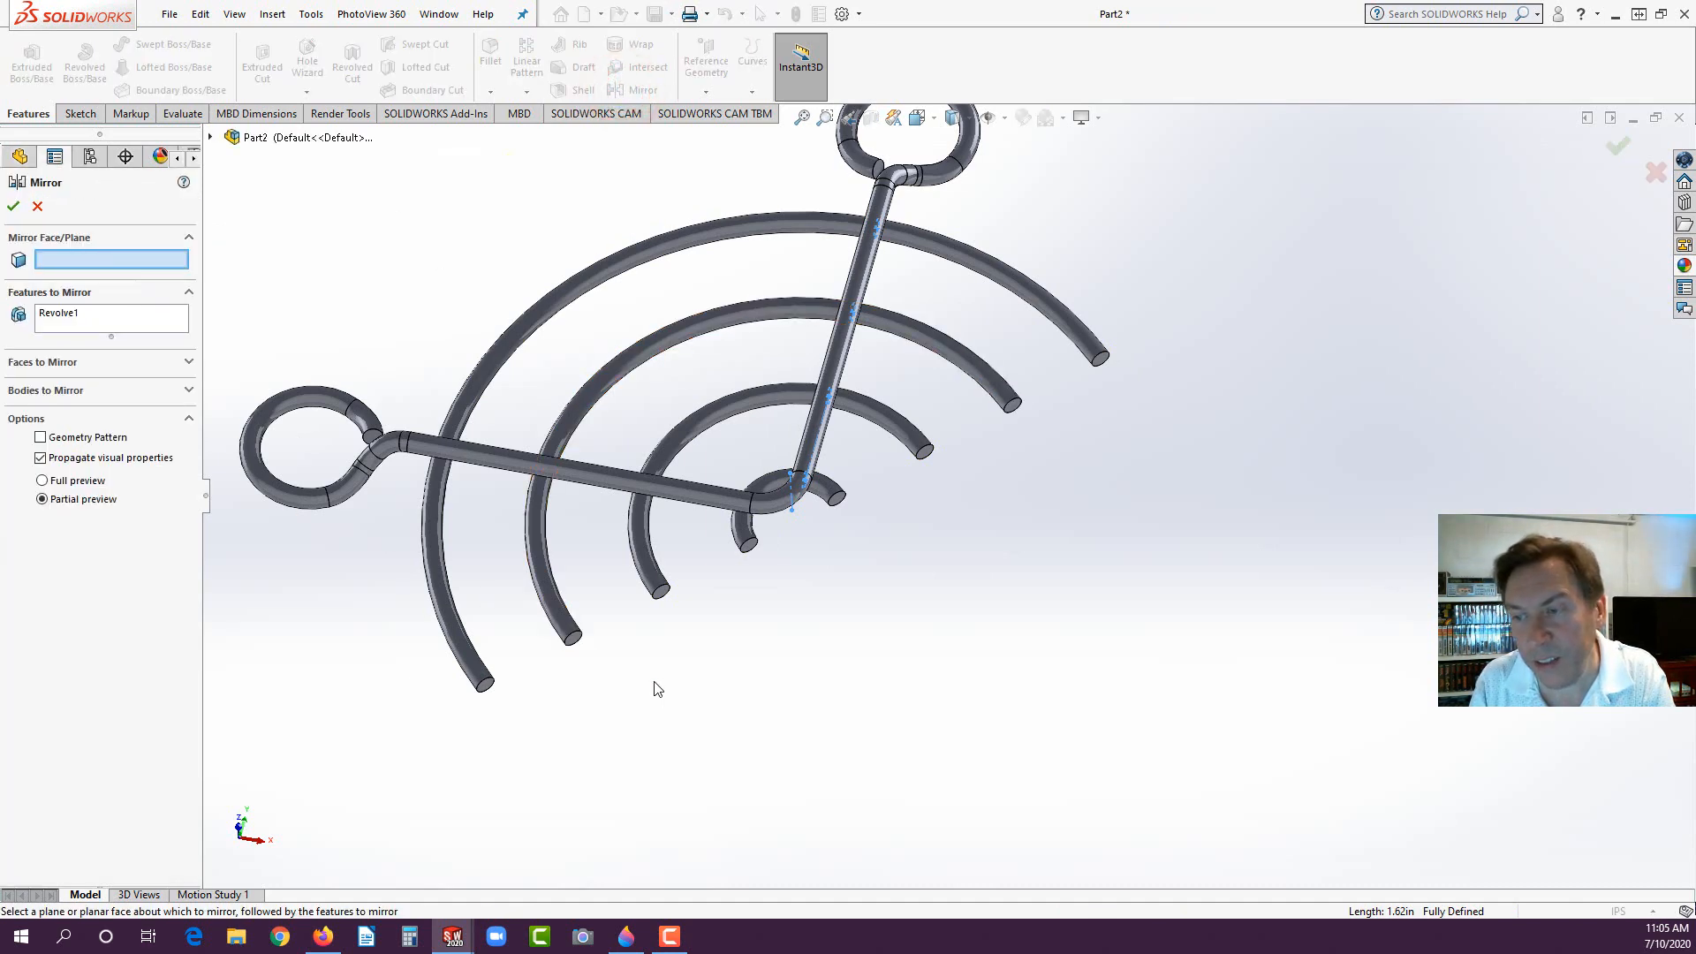
middle_drag(655, 685, 673, 598)
click(660, 590)
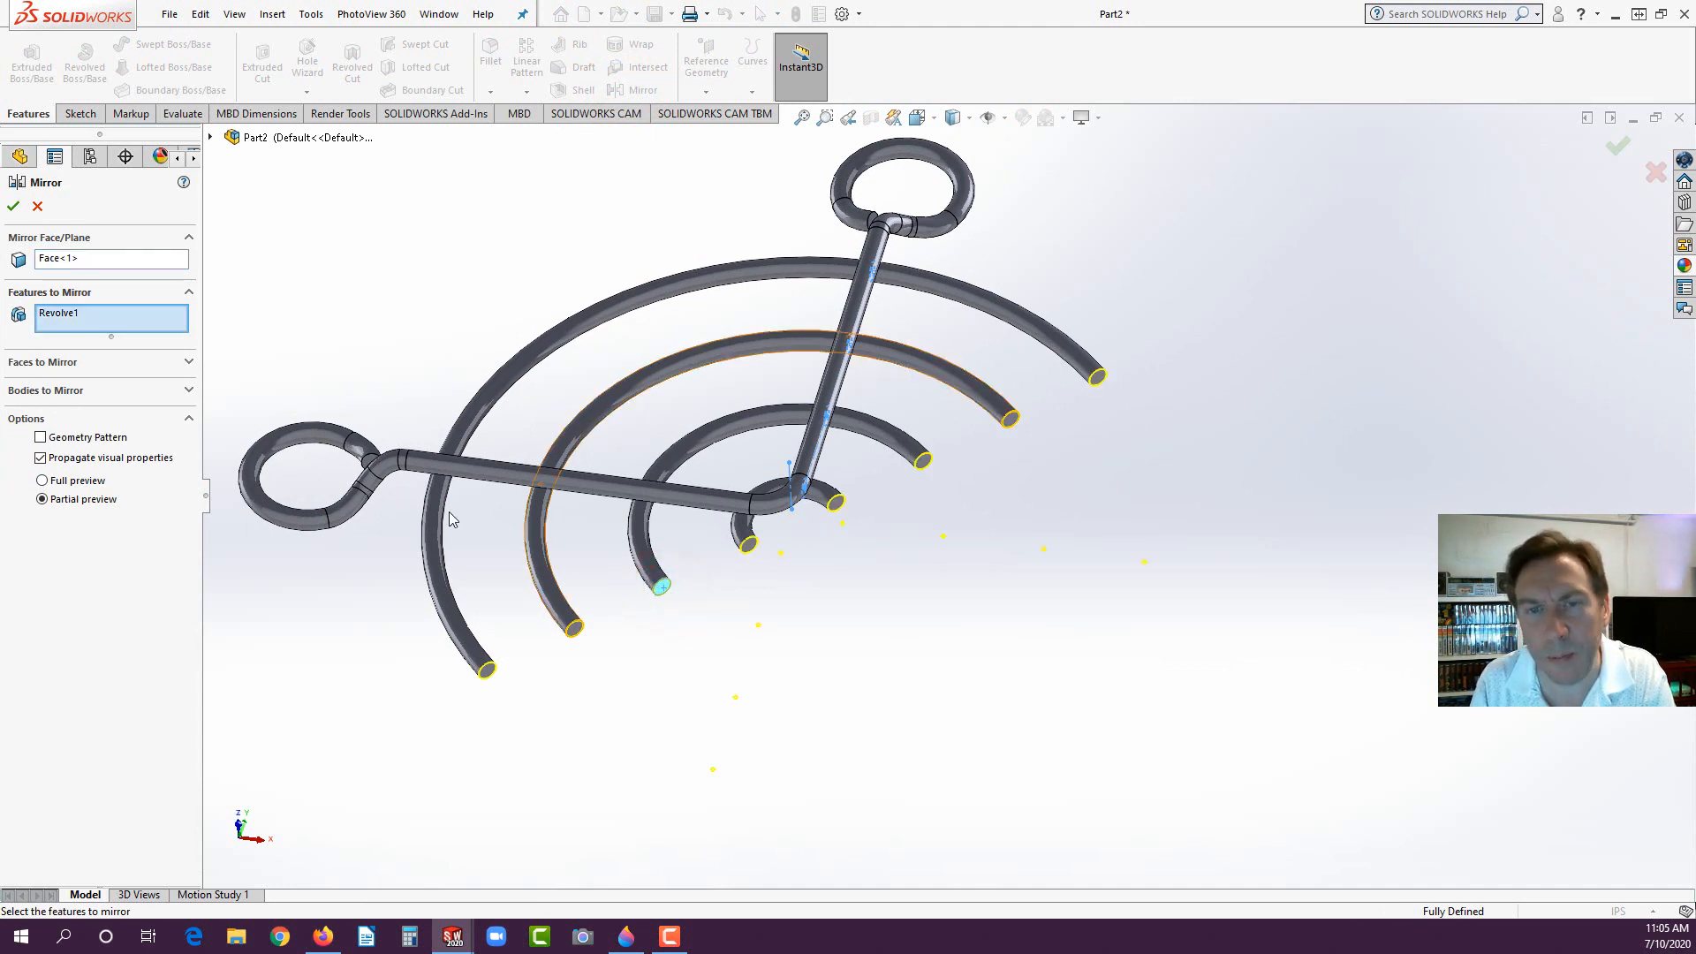
click(71, 390)
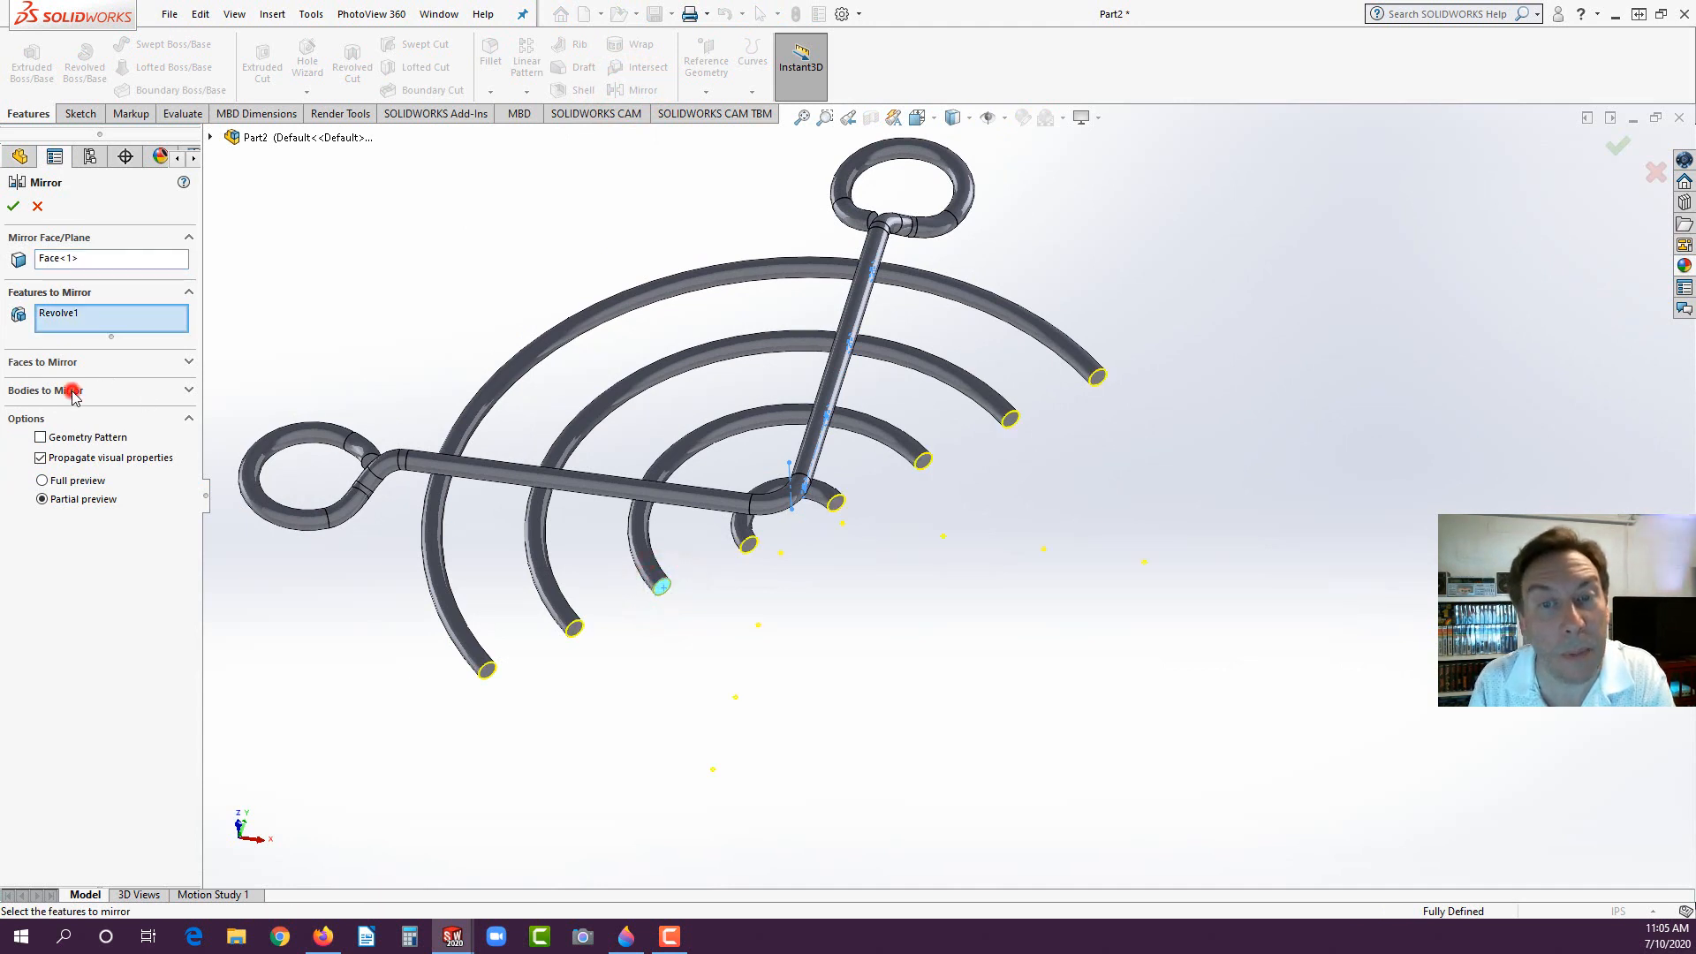
click(551, 481)
right_click(551, 482)
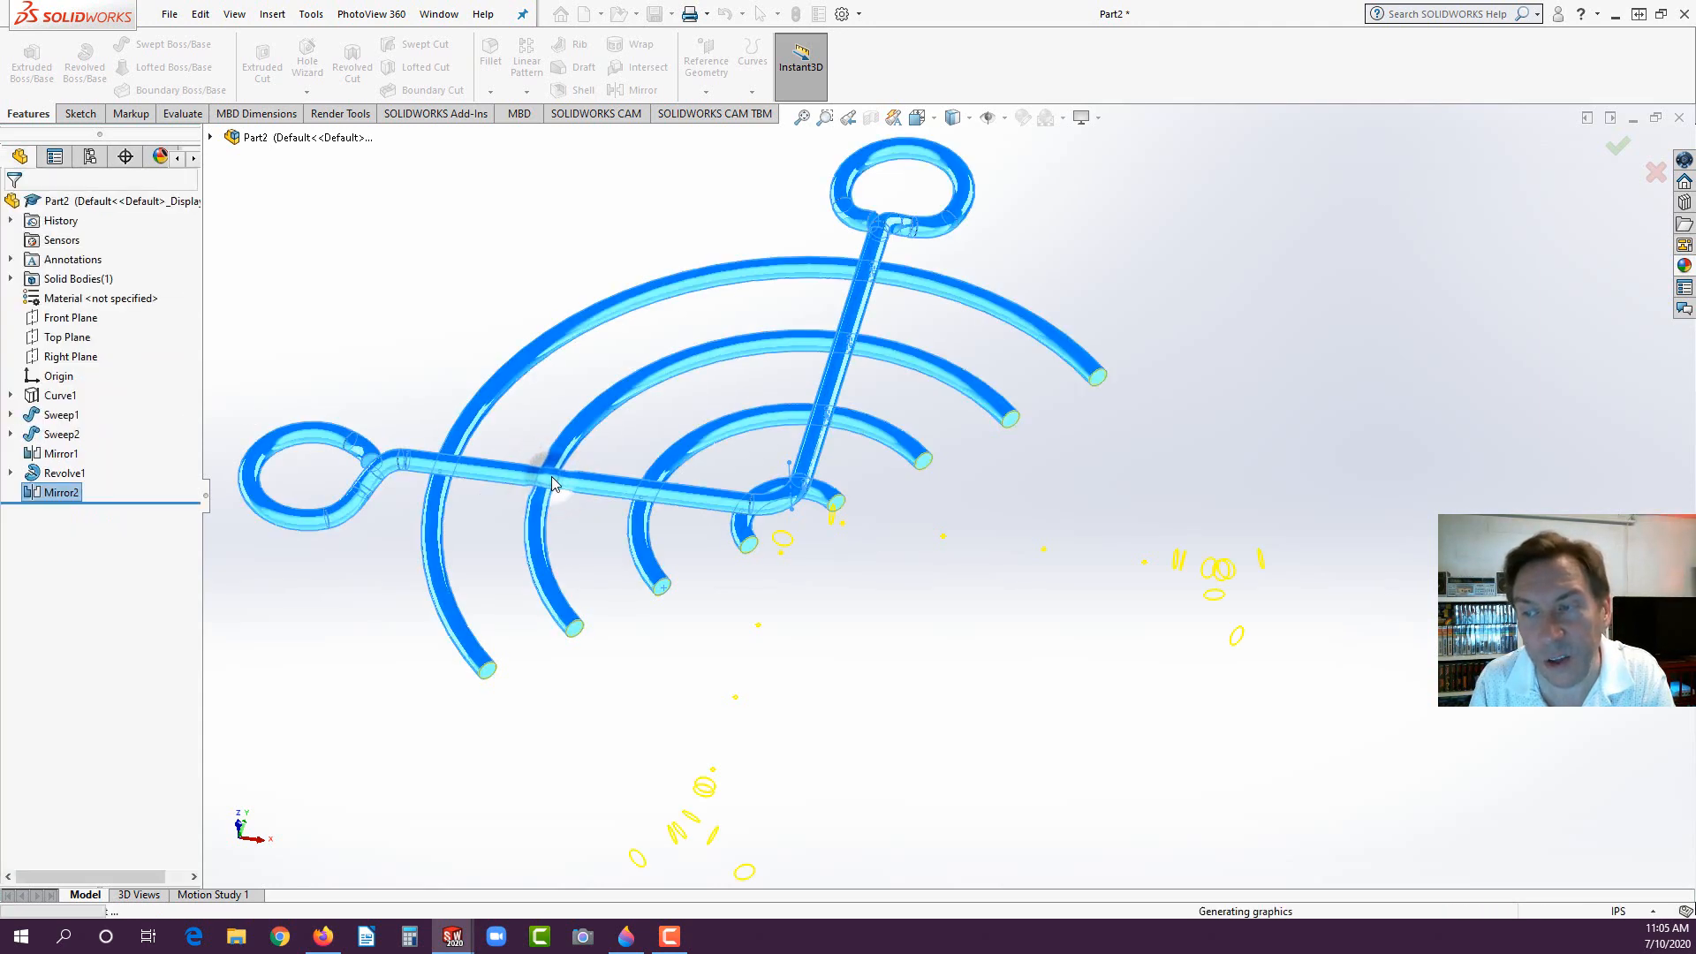
scroll(586, 541, up, 3)
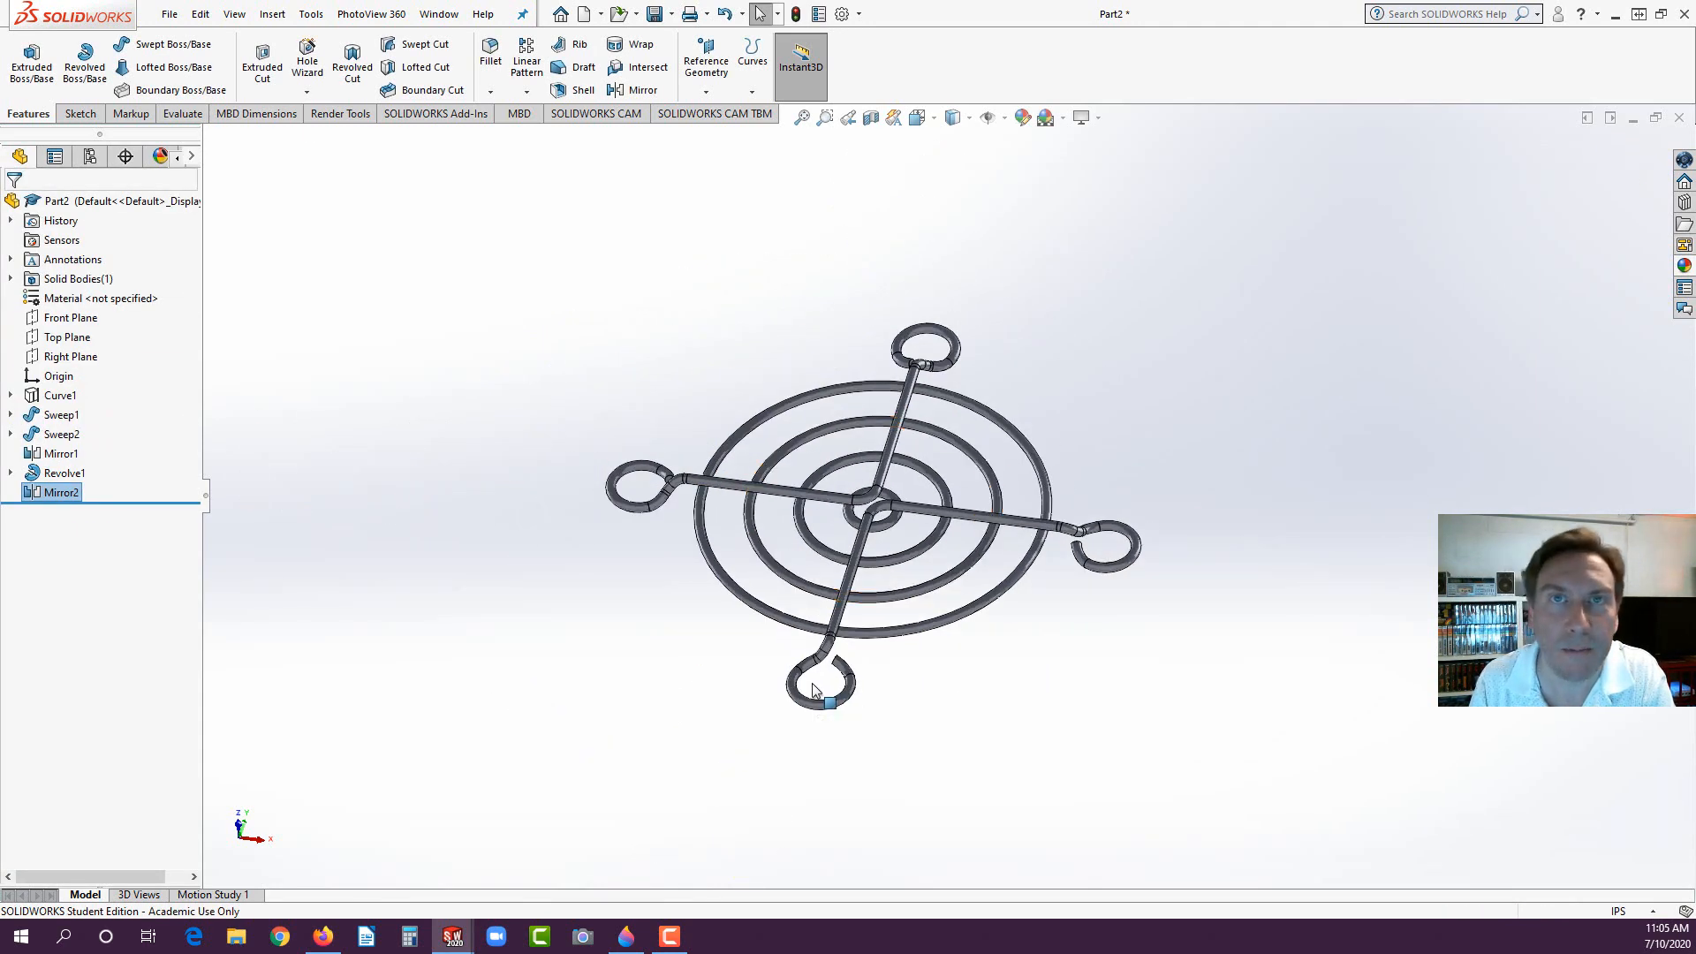
scroll(980, 589, down, 3)
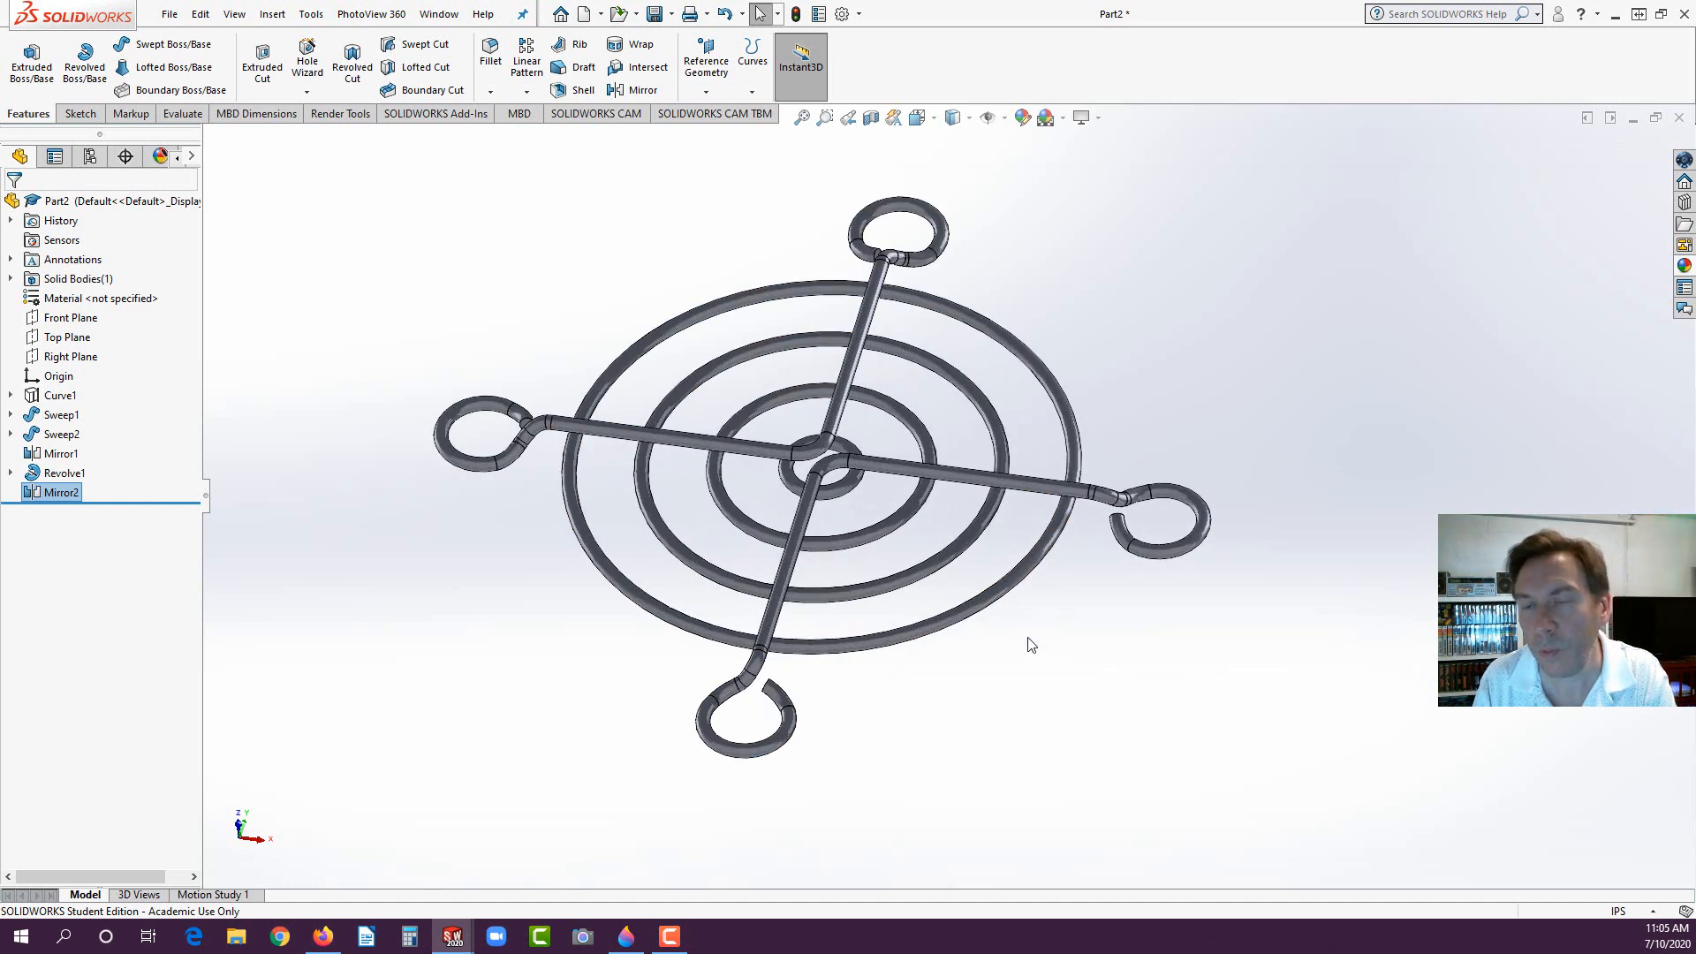
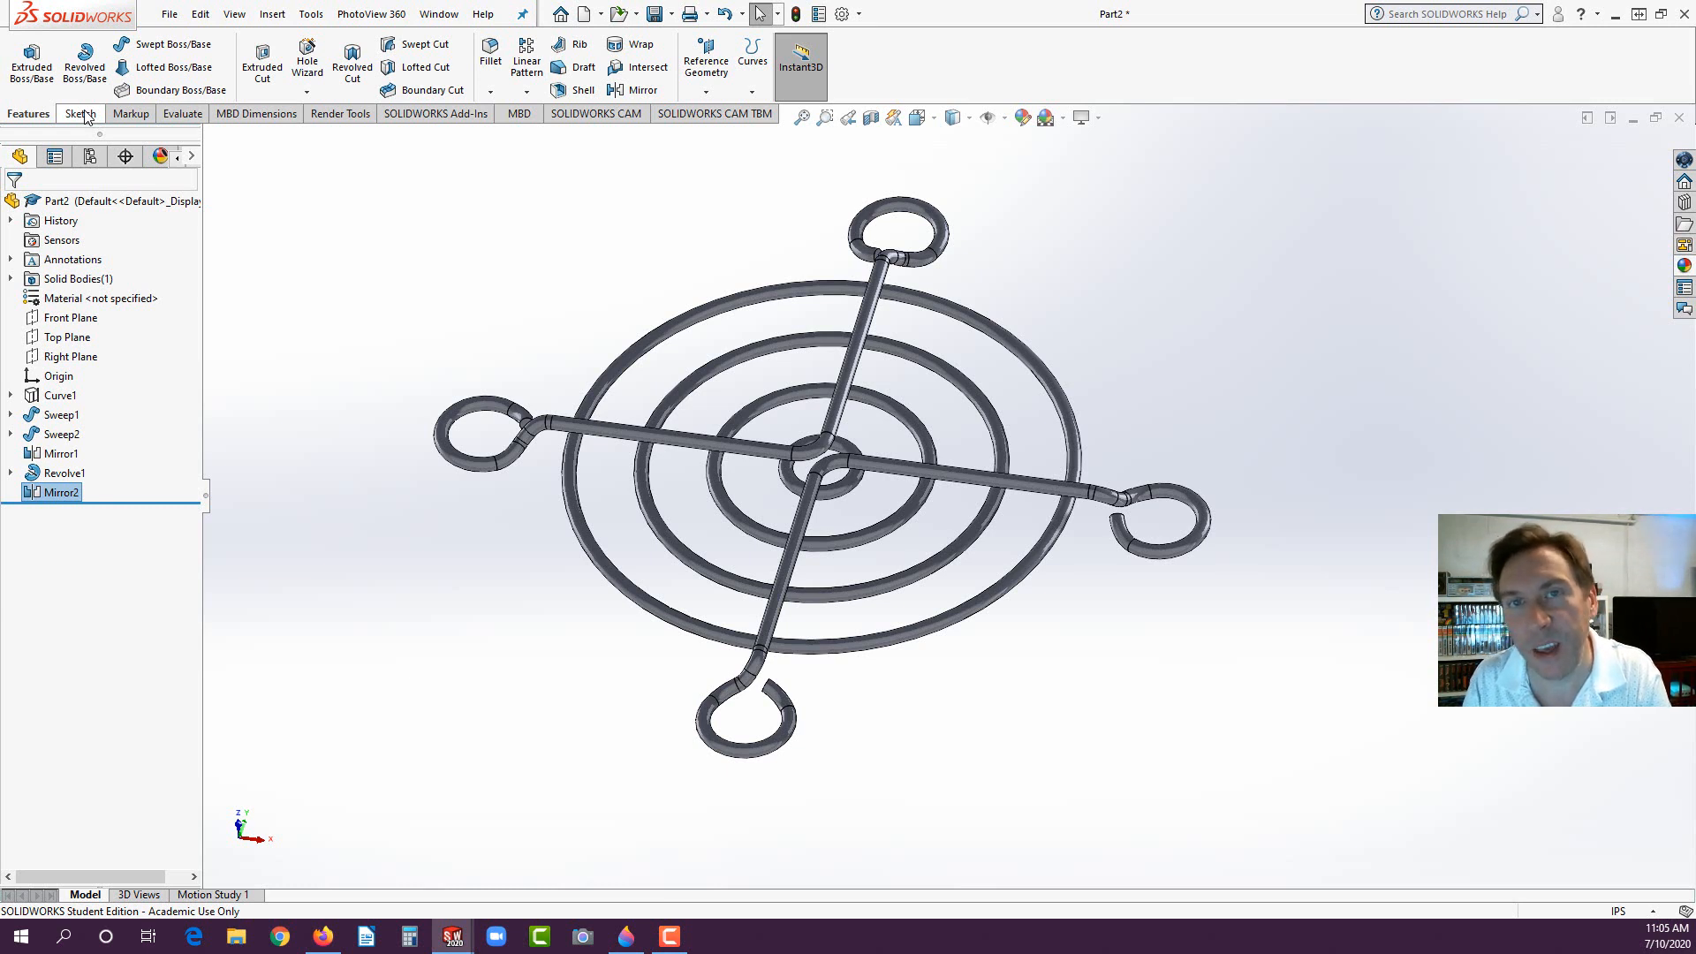
Step: Create a new part document and bring up the sketch tools
click(169, 14)
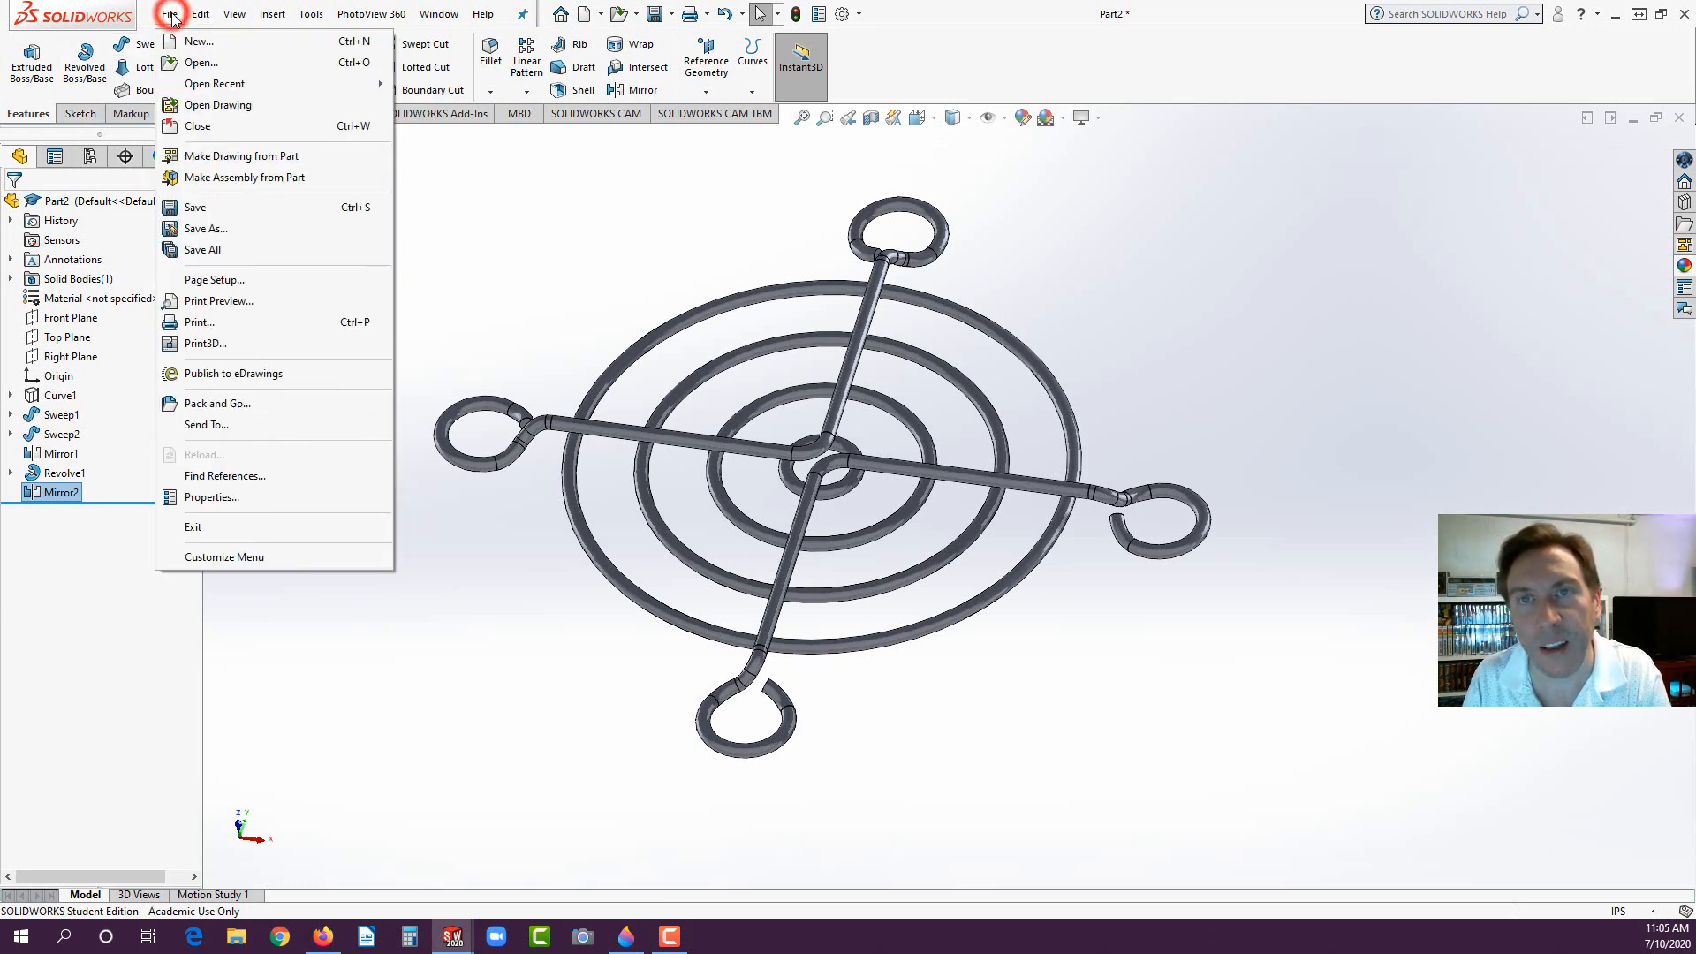
click(651, 222)
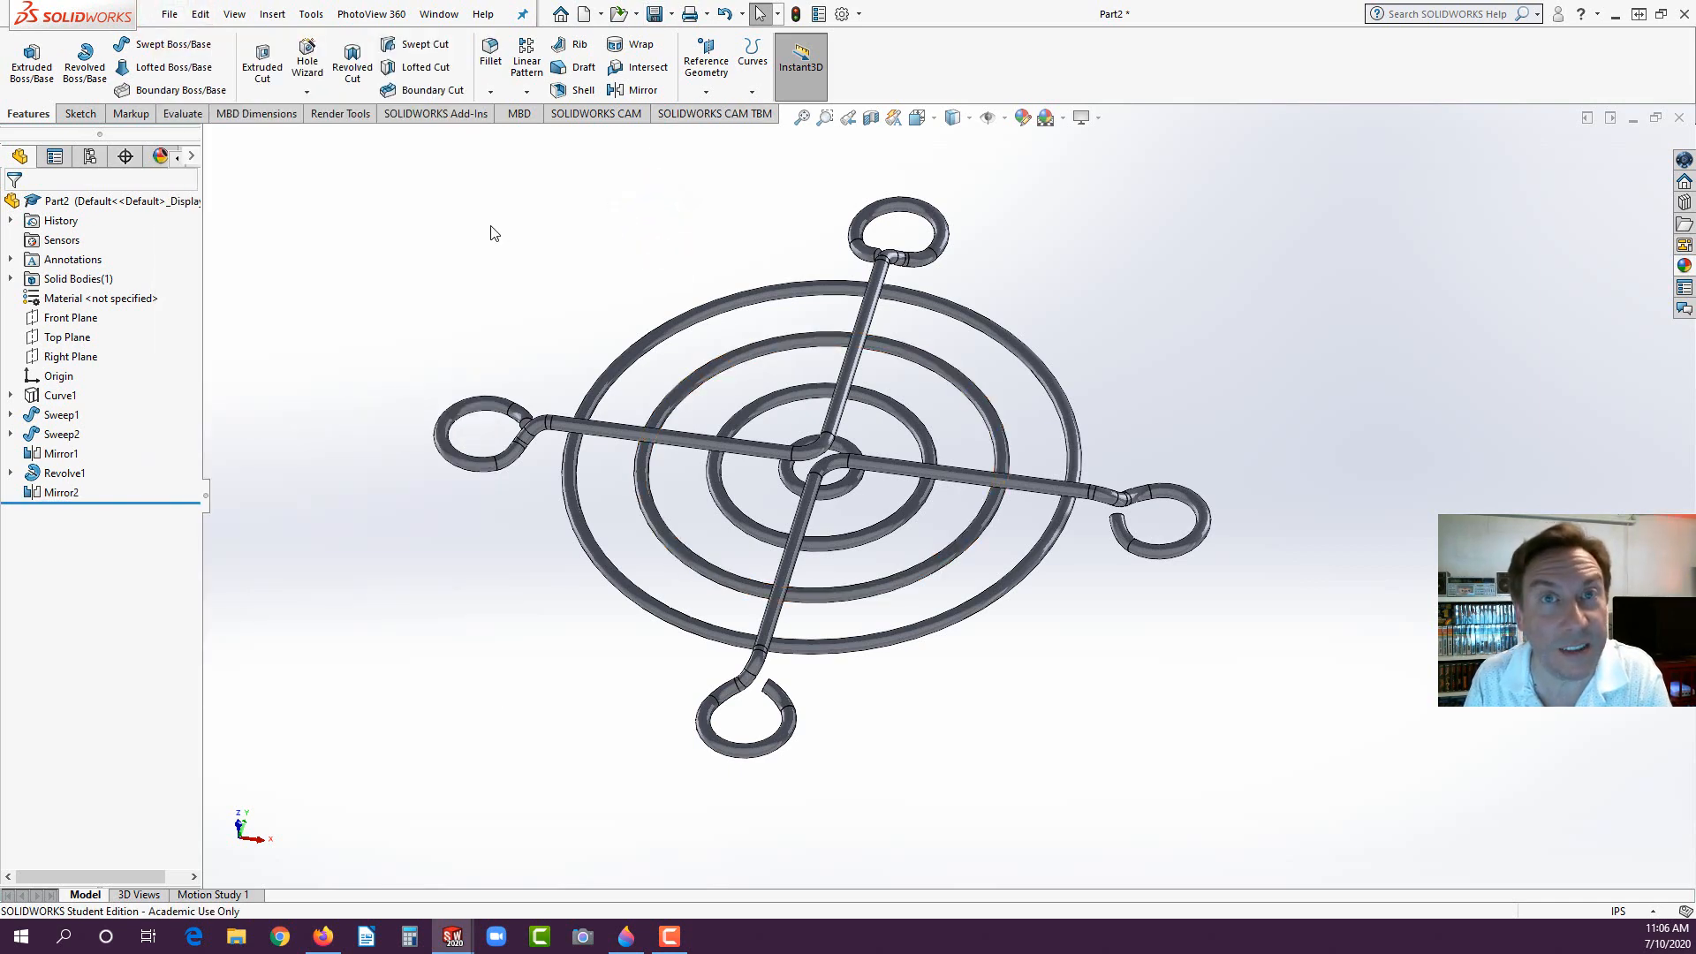
click(170, 14)
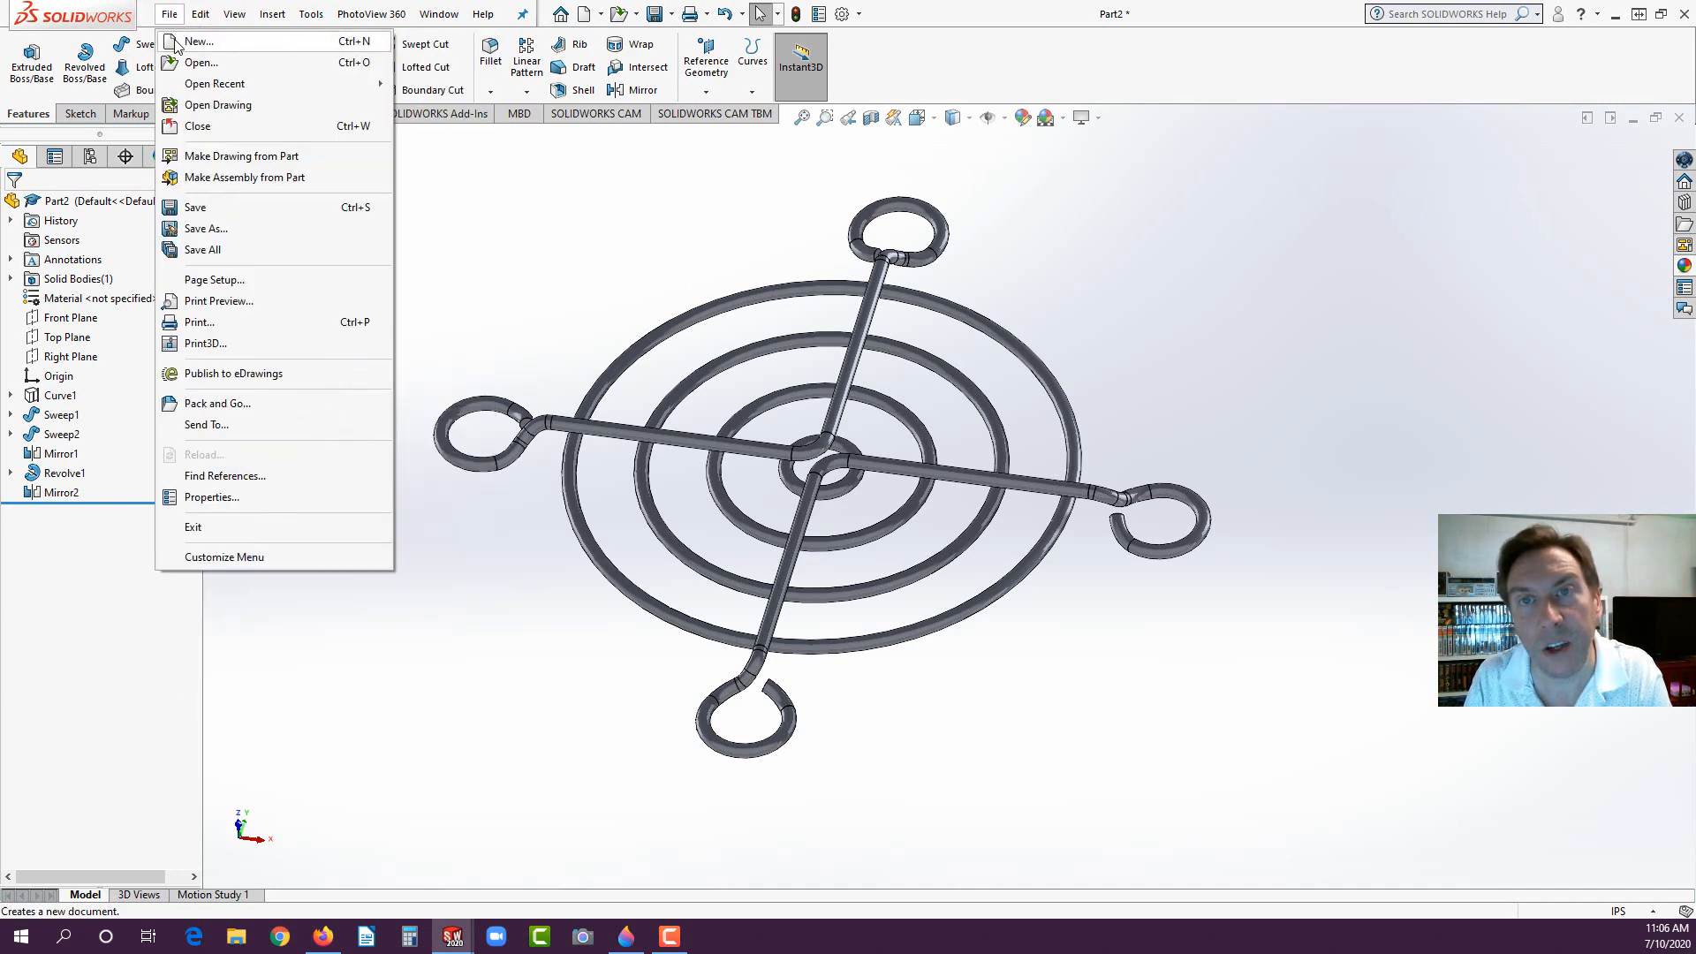
click(176, 40)
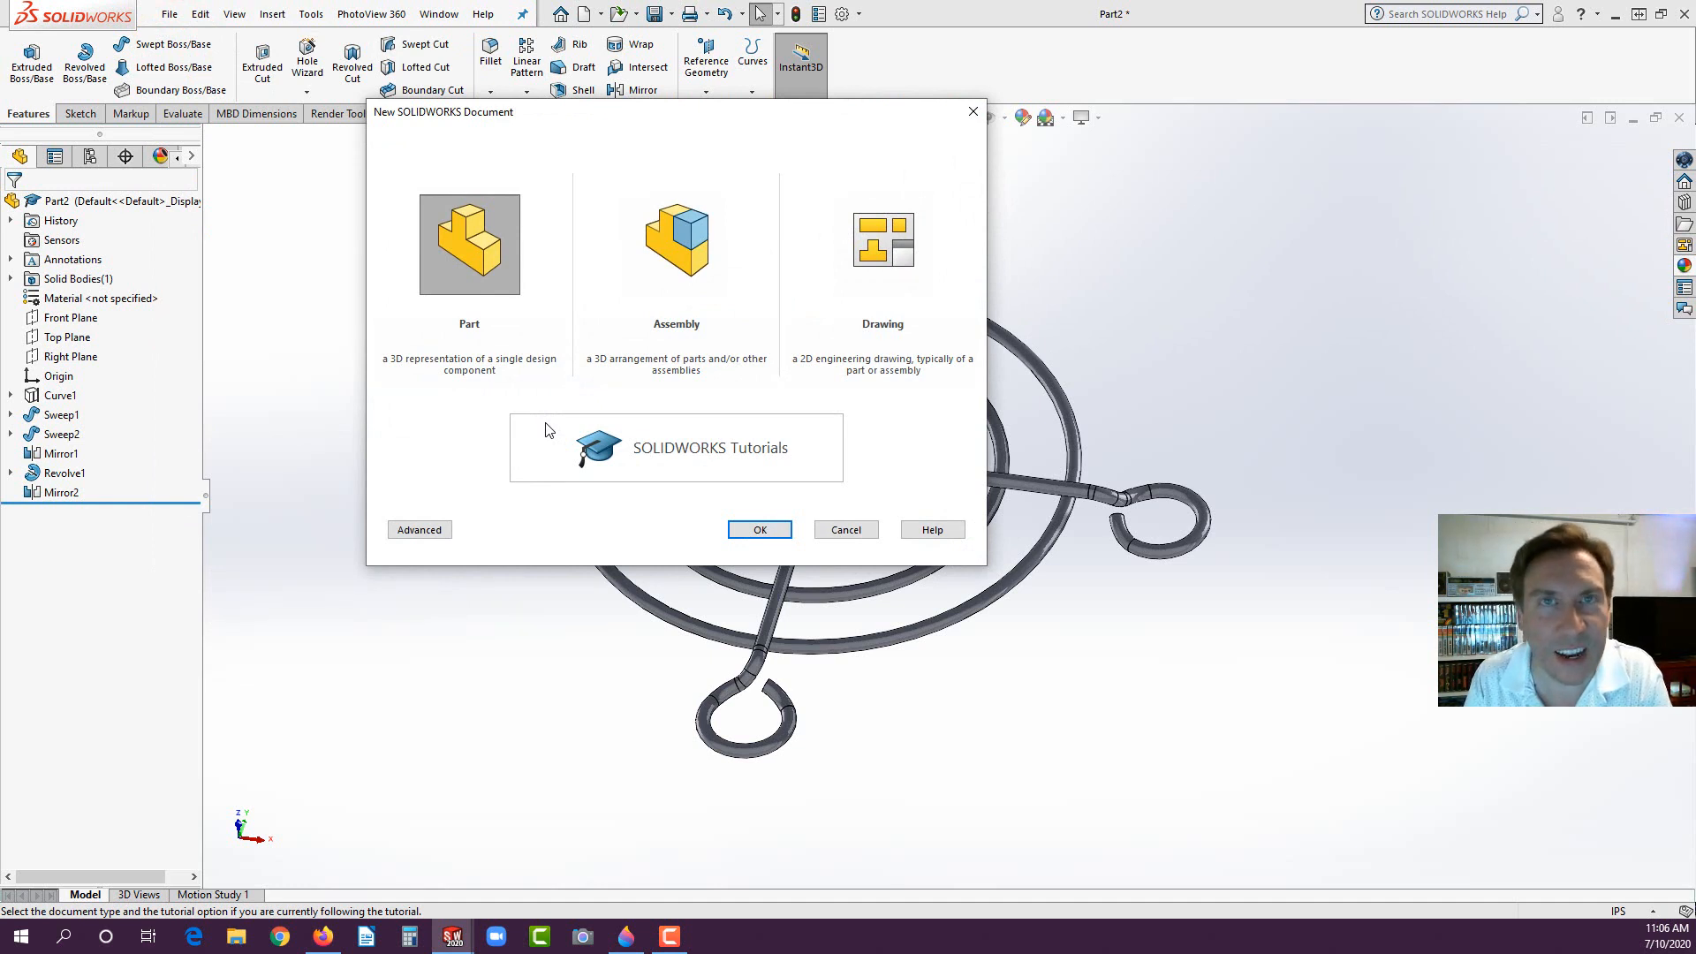
click(477, 278)
click(760, 532)
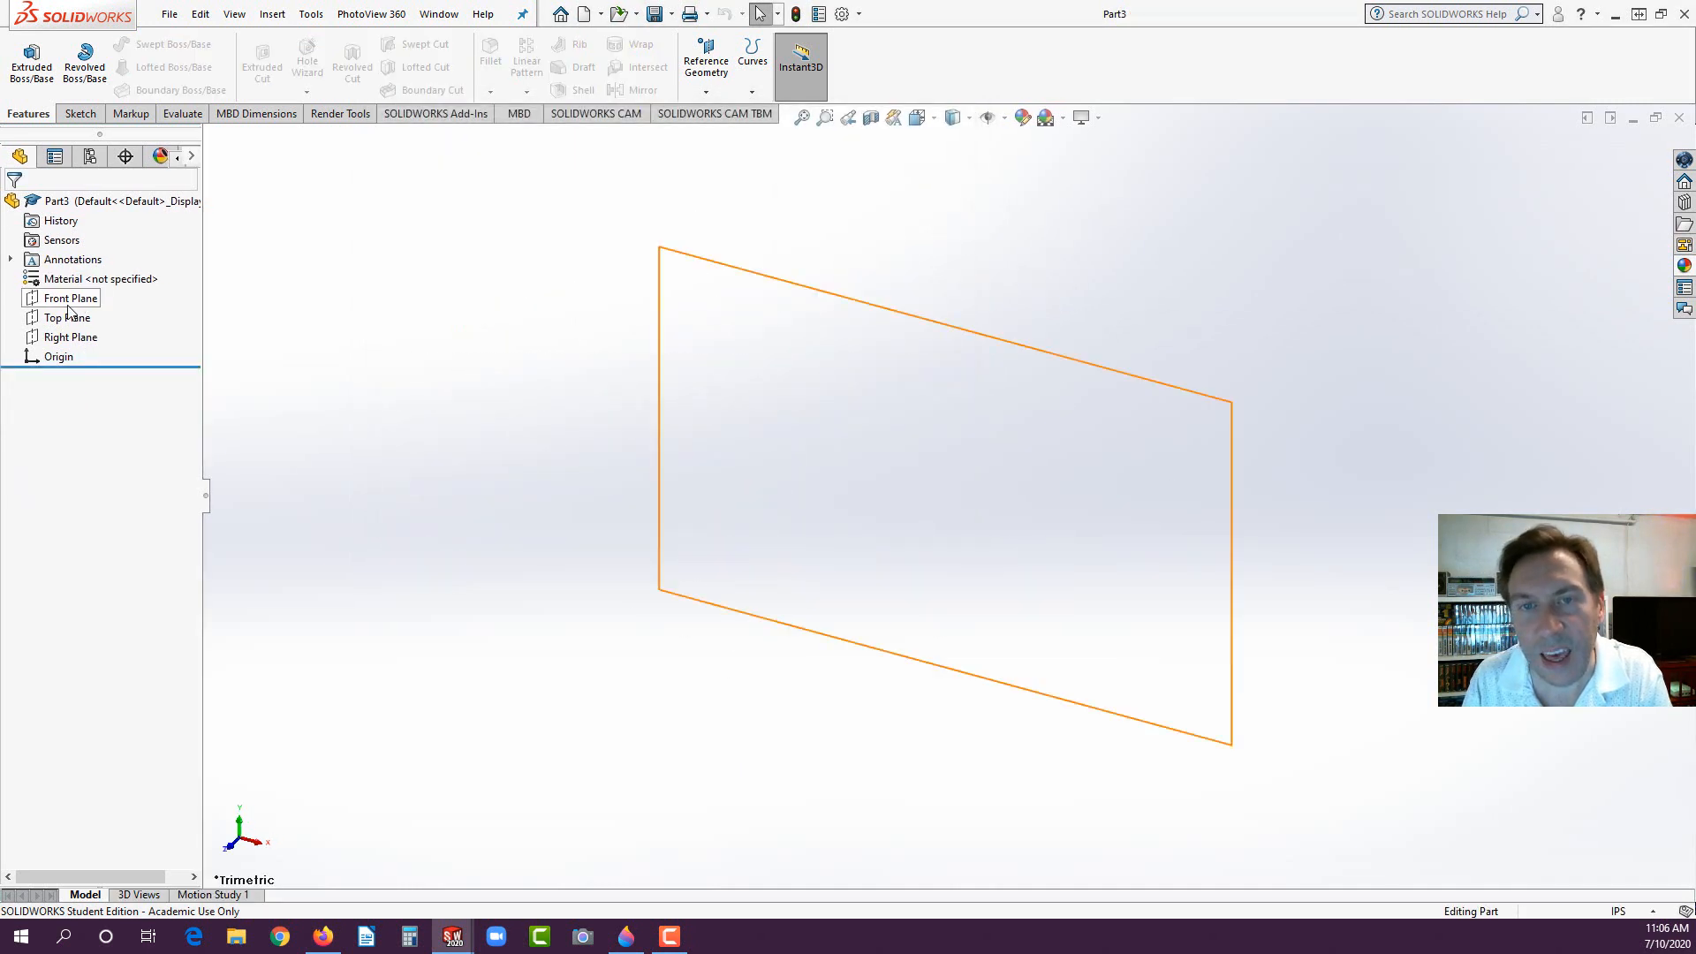
click(79, 115)
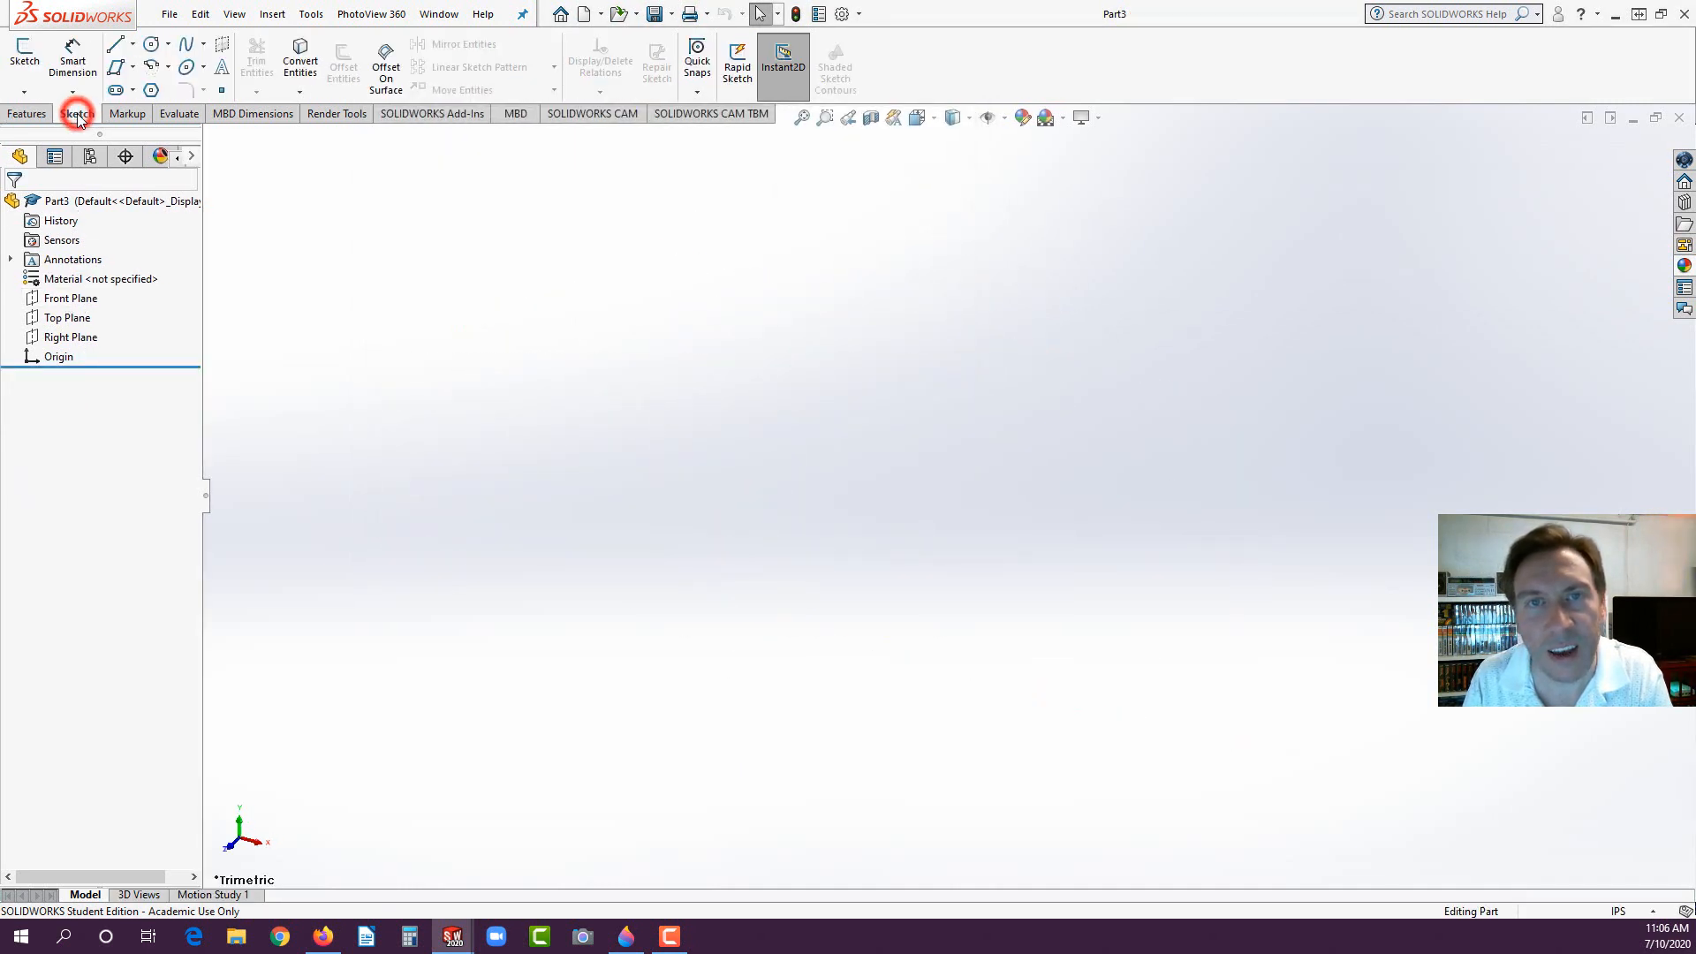
Step: Start a 3D sketch and draw a line from the origin straight down along the Y axis
click(24, 92)
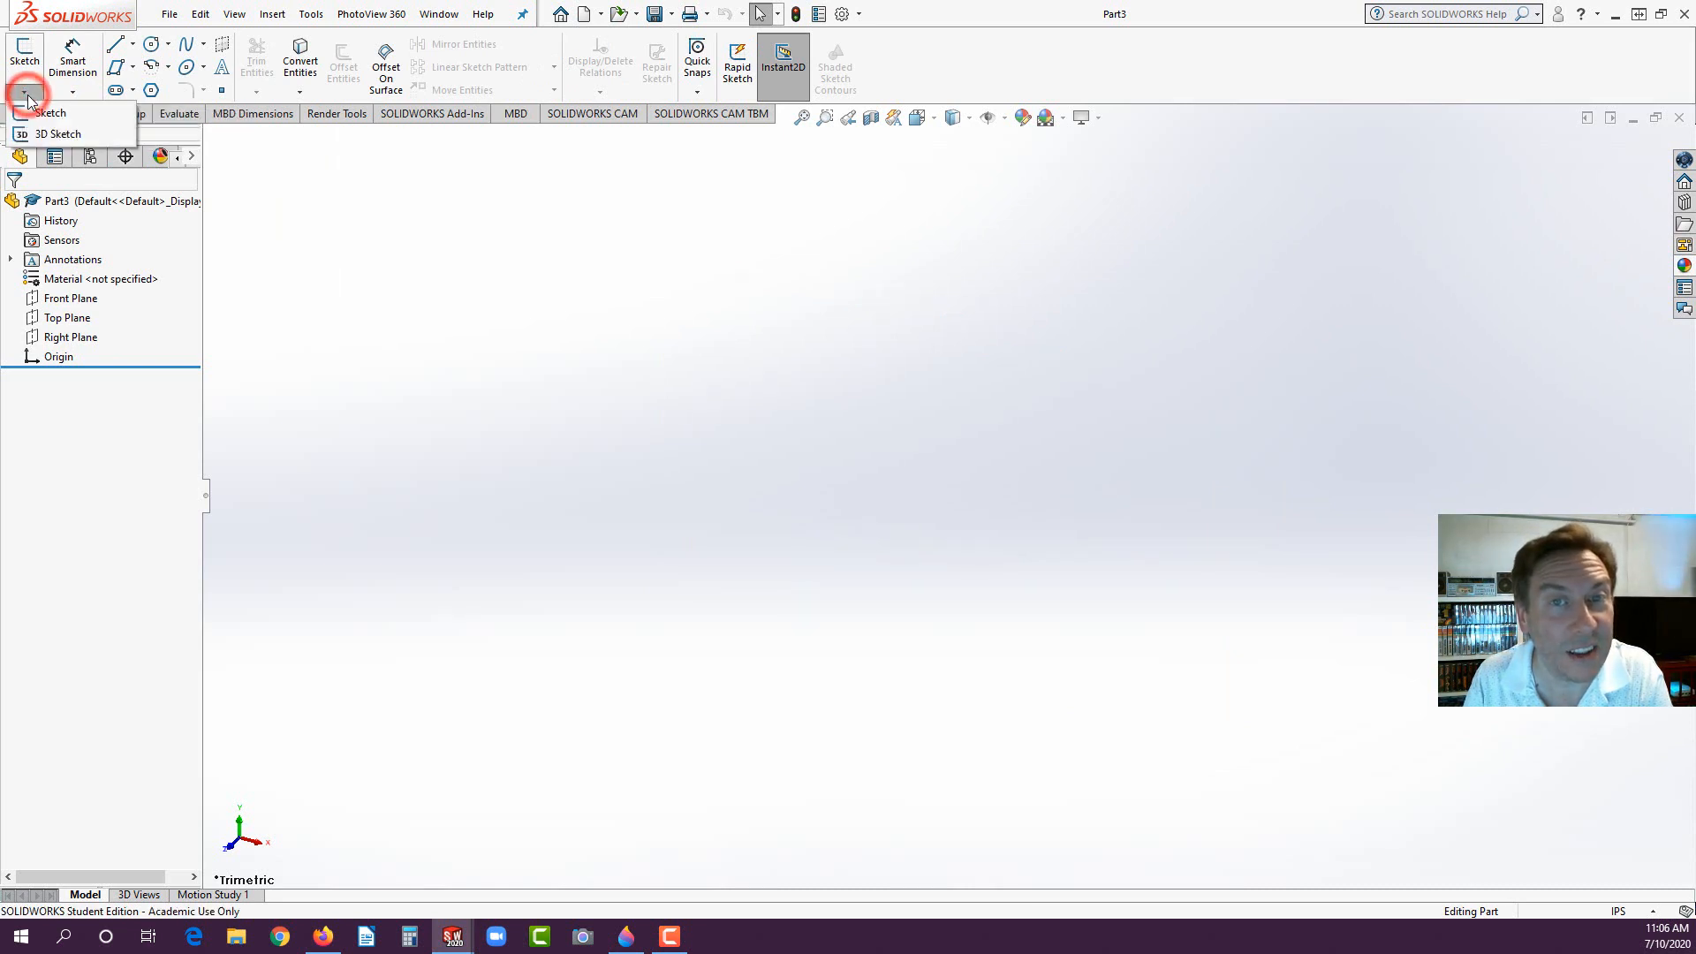
click(35, 139)
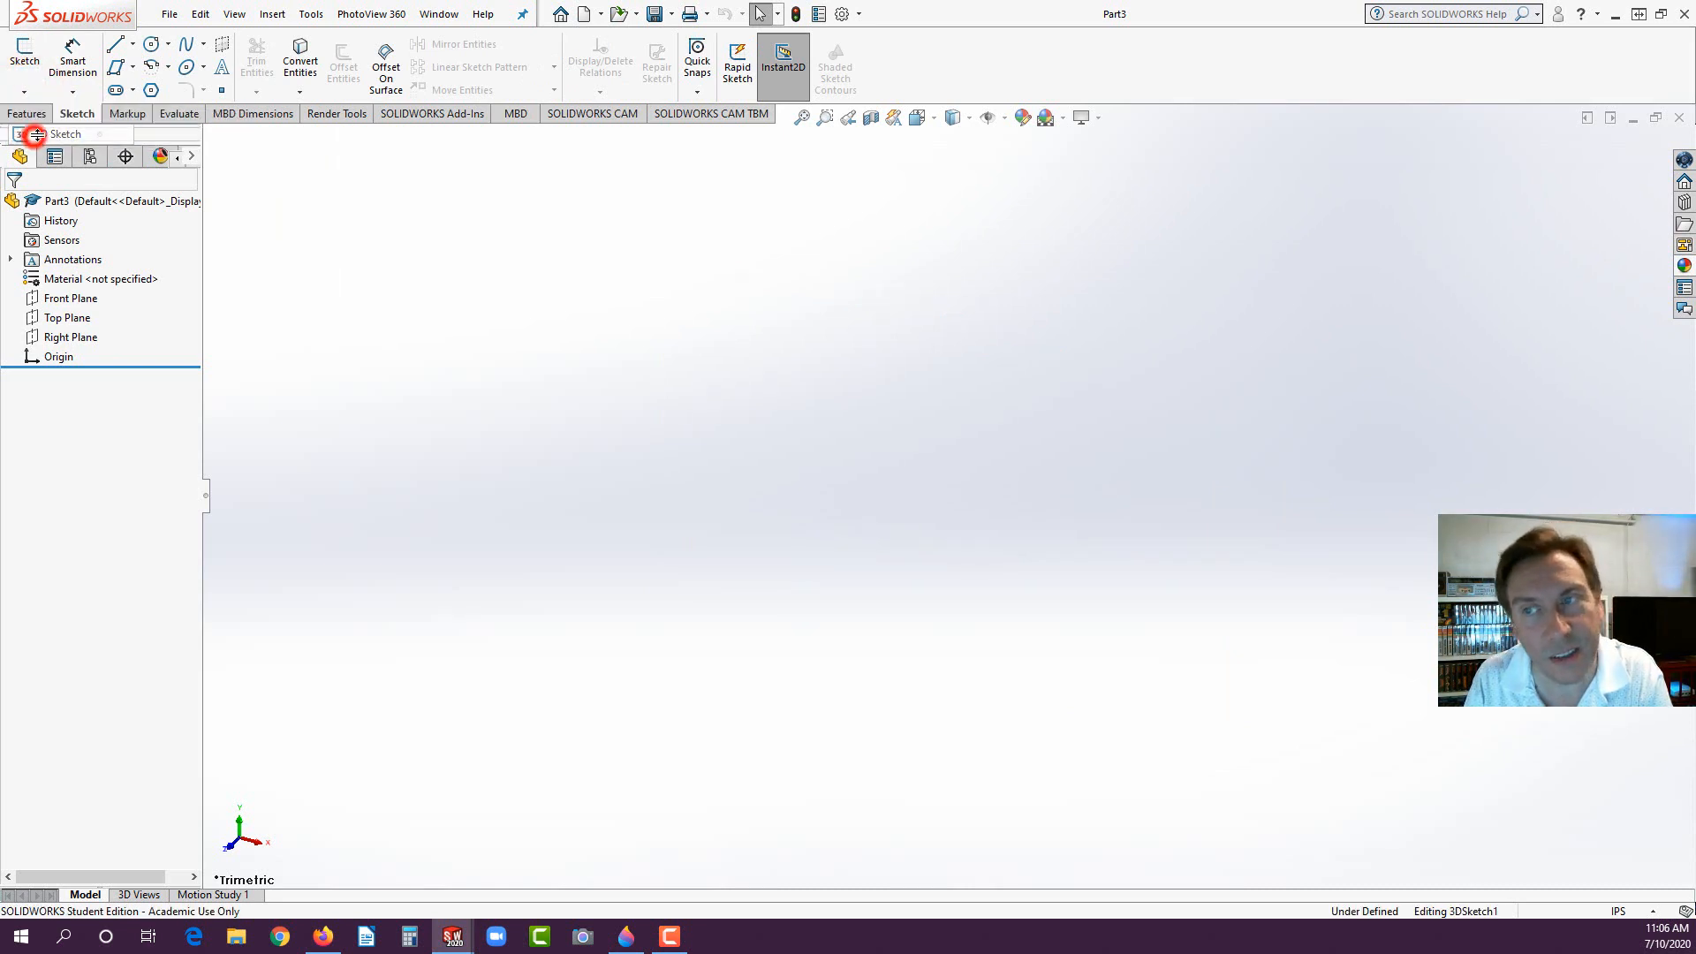
click(115, 44)
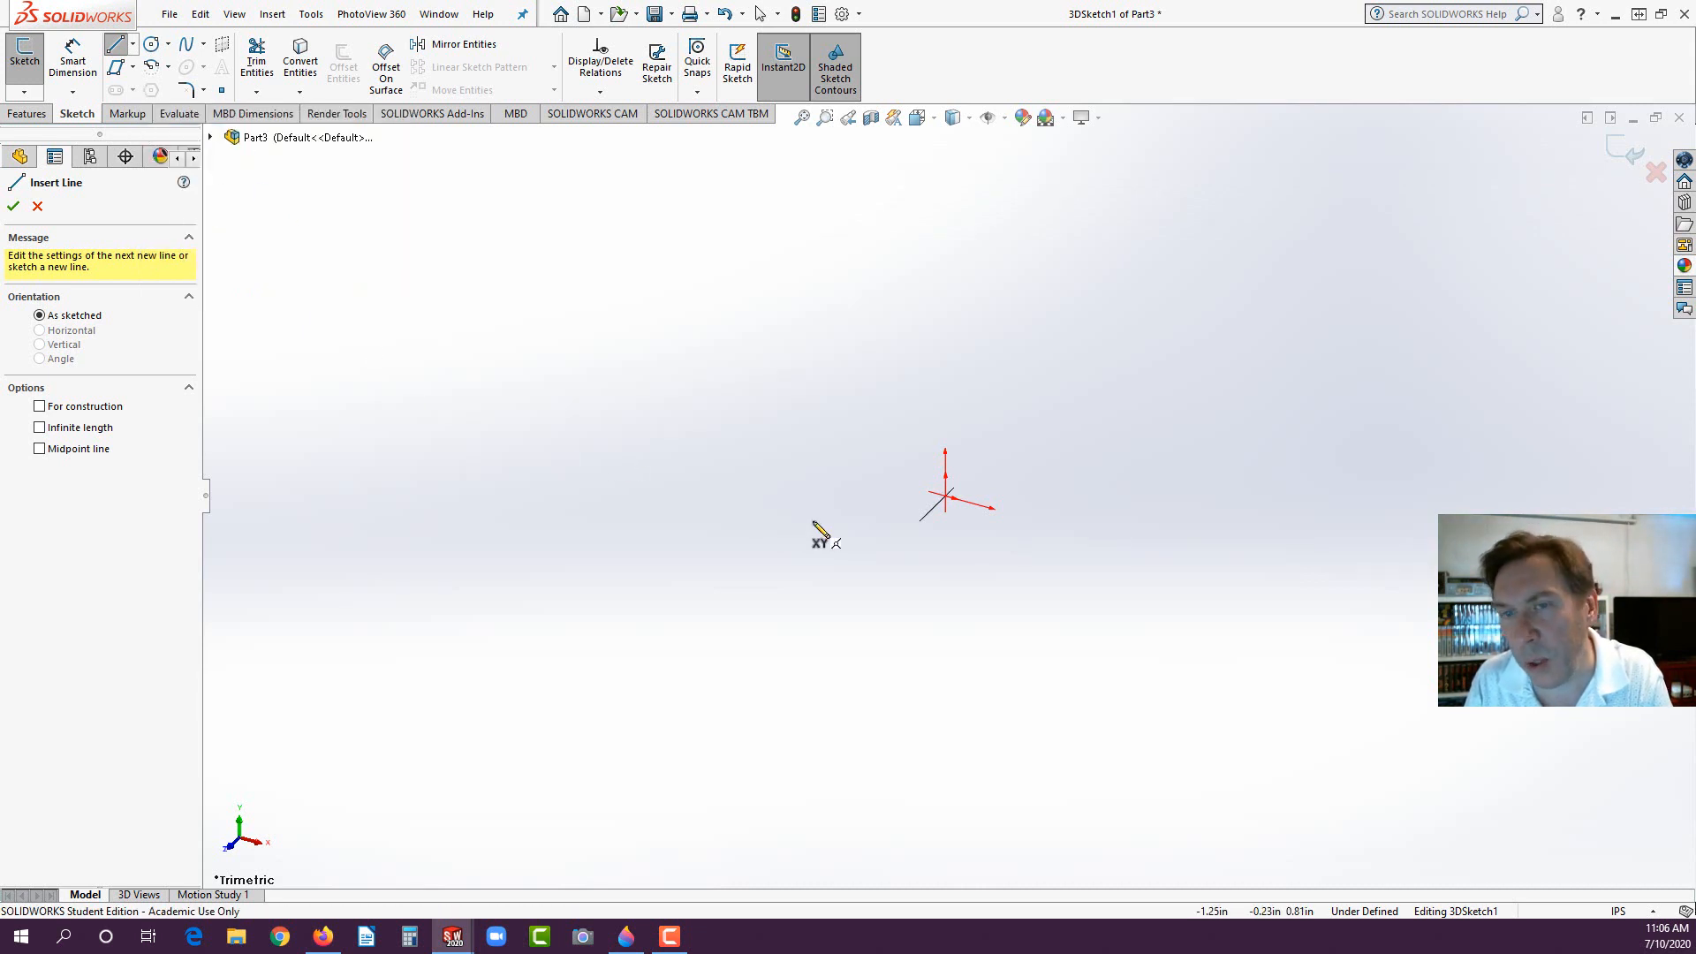
click(946, 496)
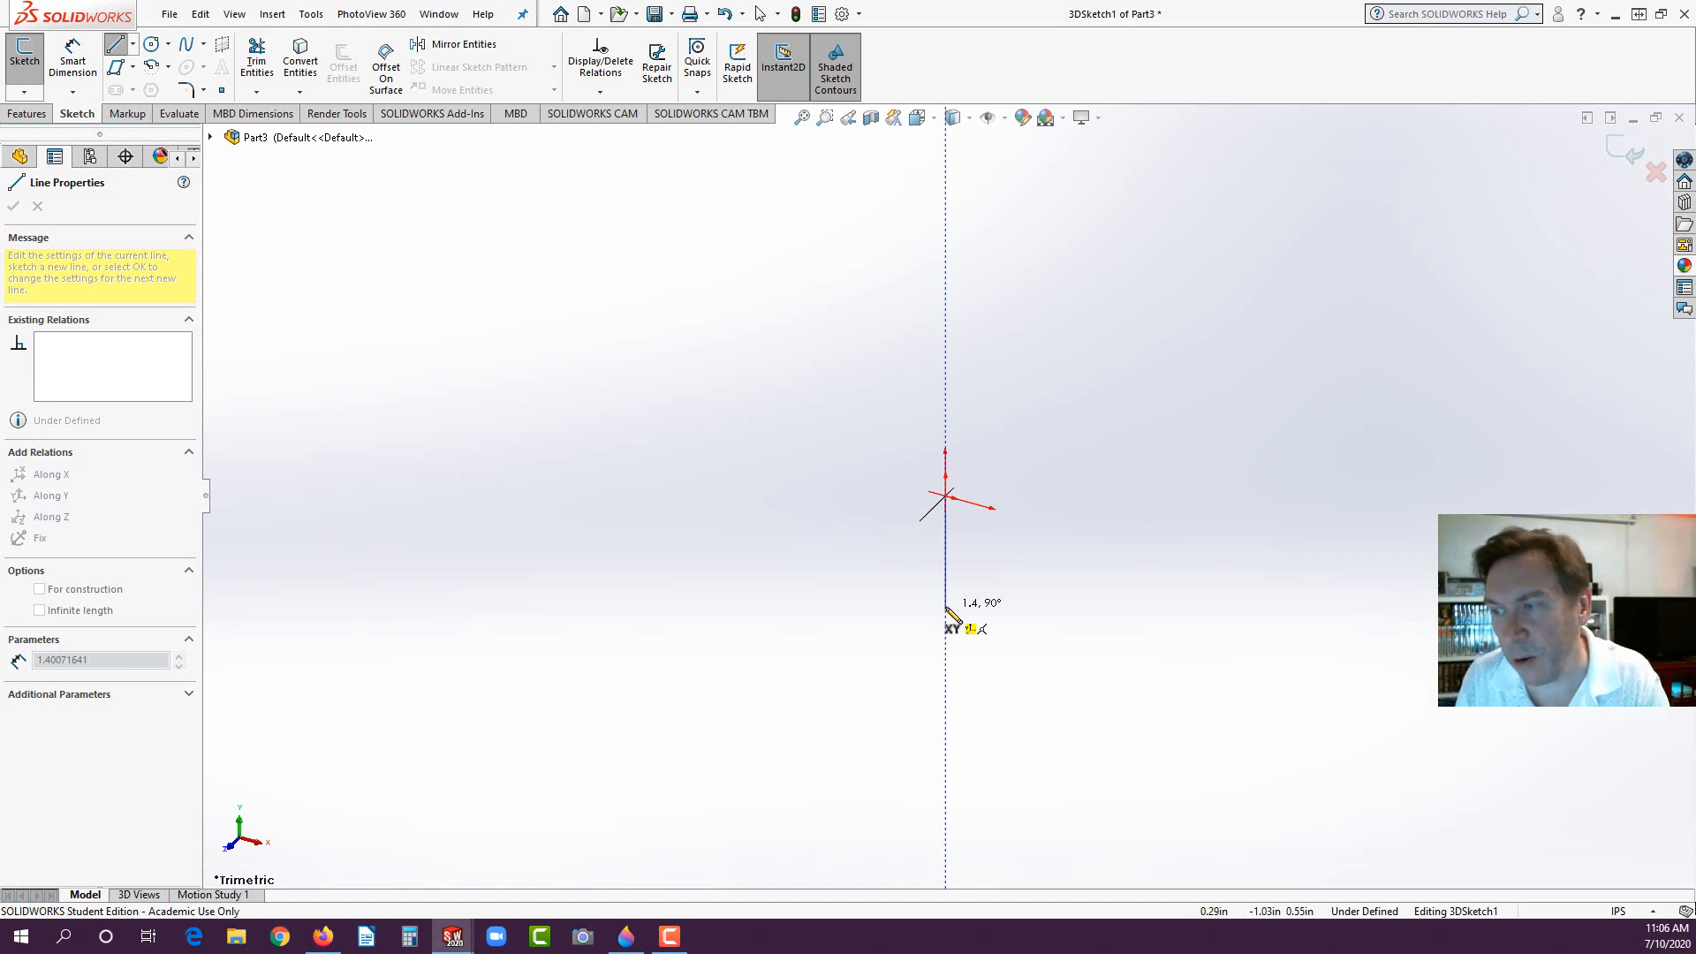
click(945, 656)
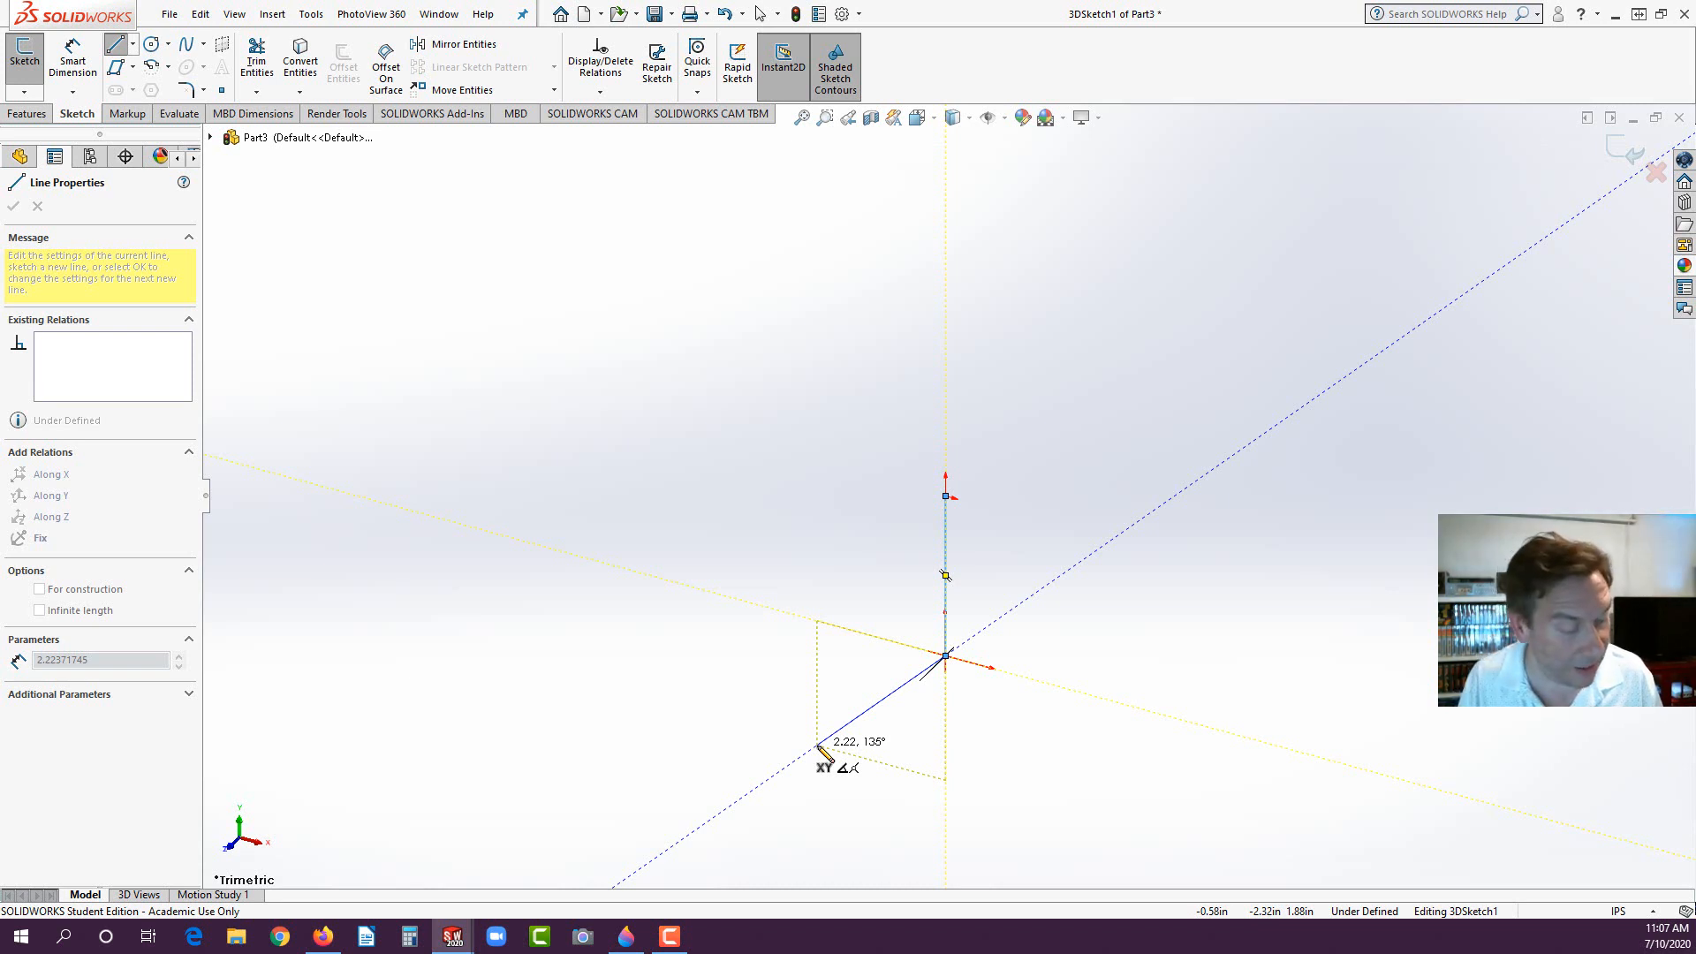
Step: Continue the line chain in the YZ plane with a segment about 2.07 in forward along Z and a segment straight down
key(Tab)
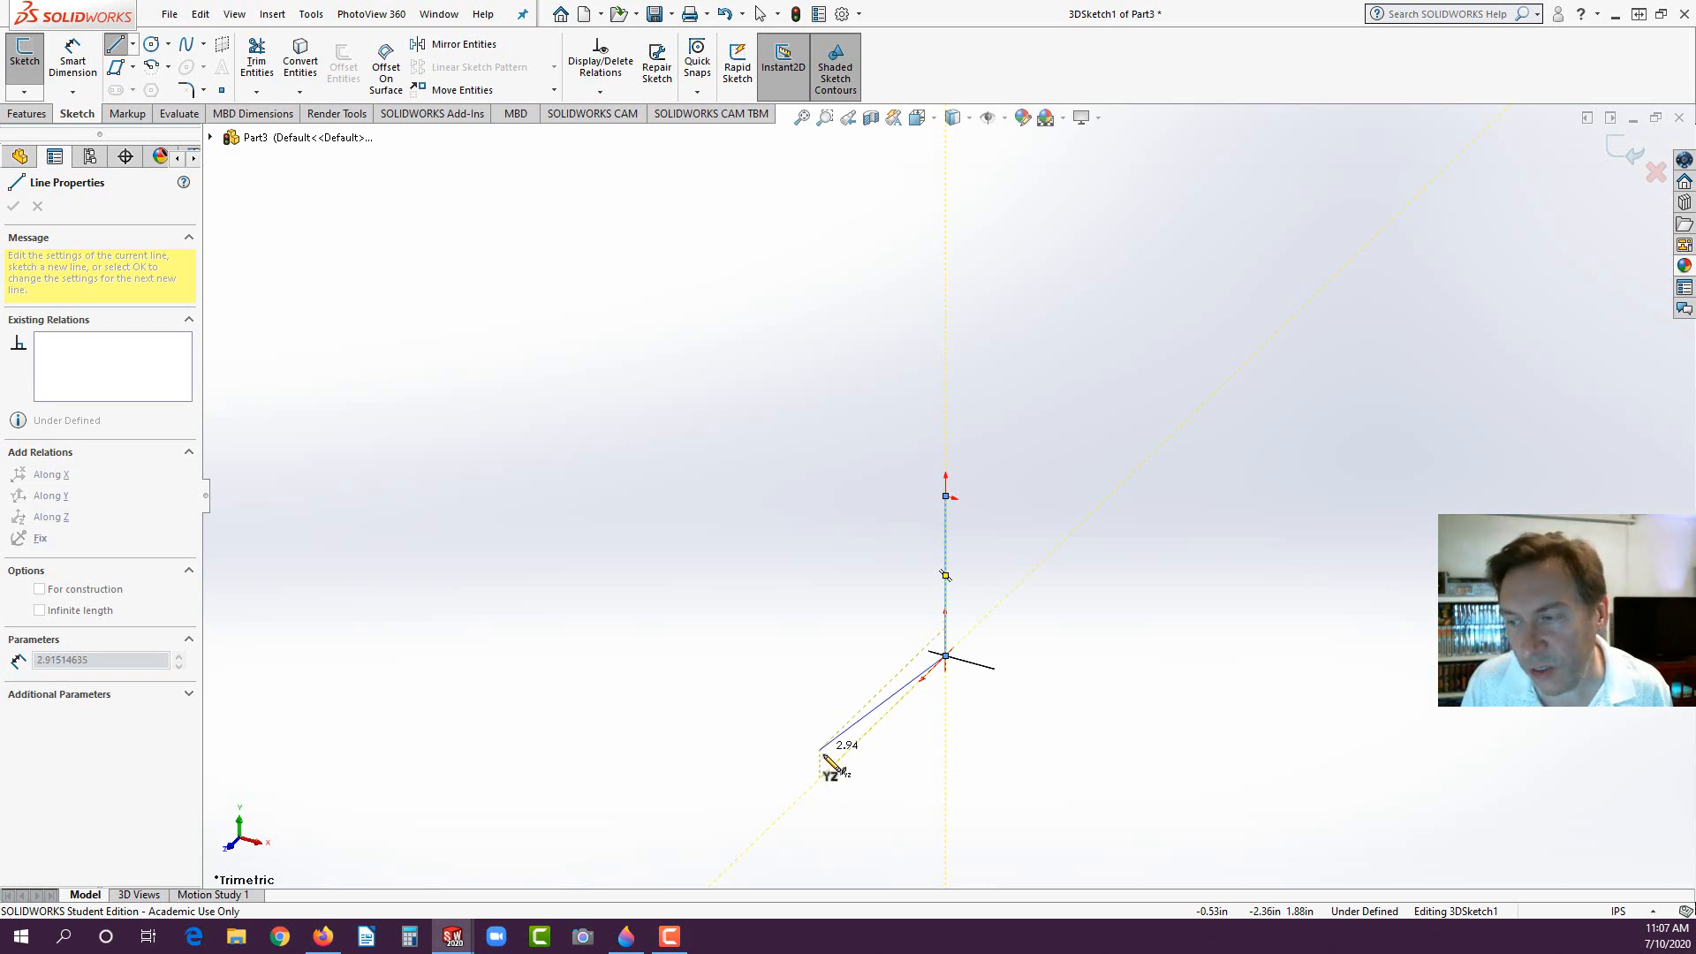
key(Tab)
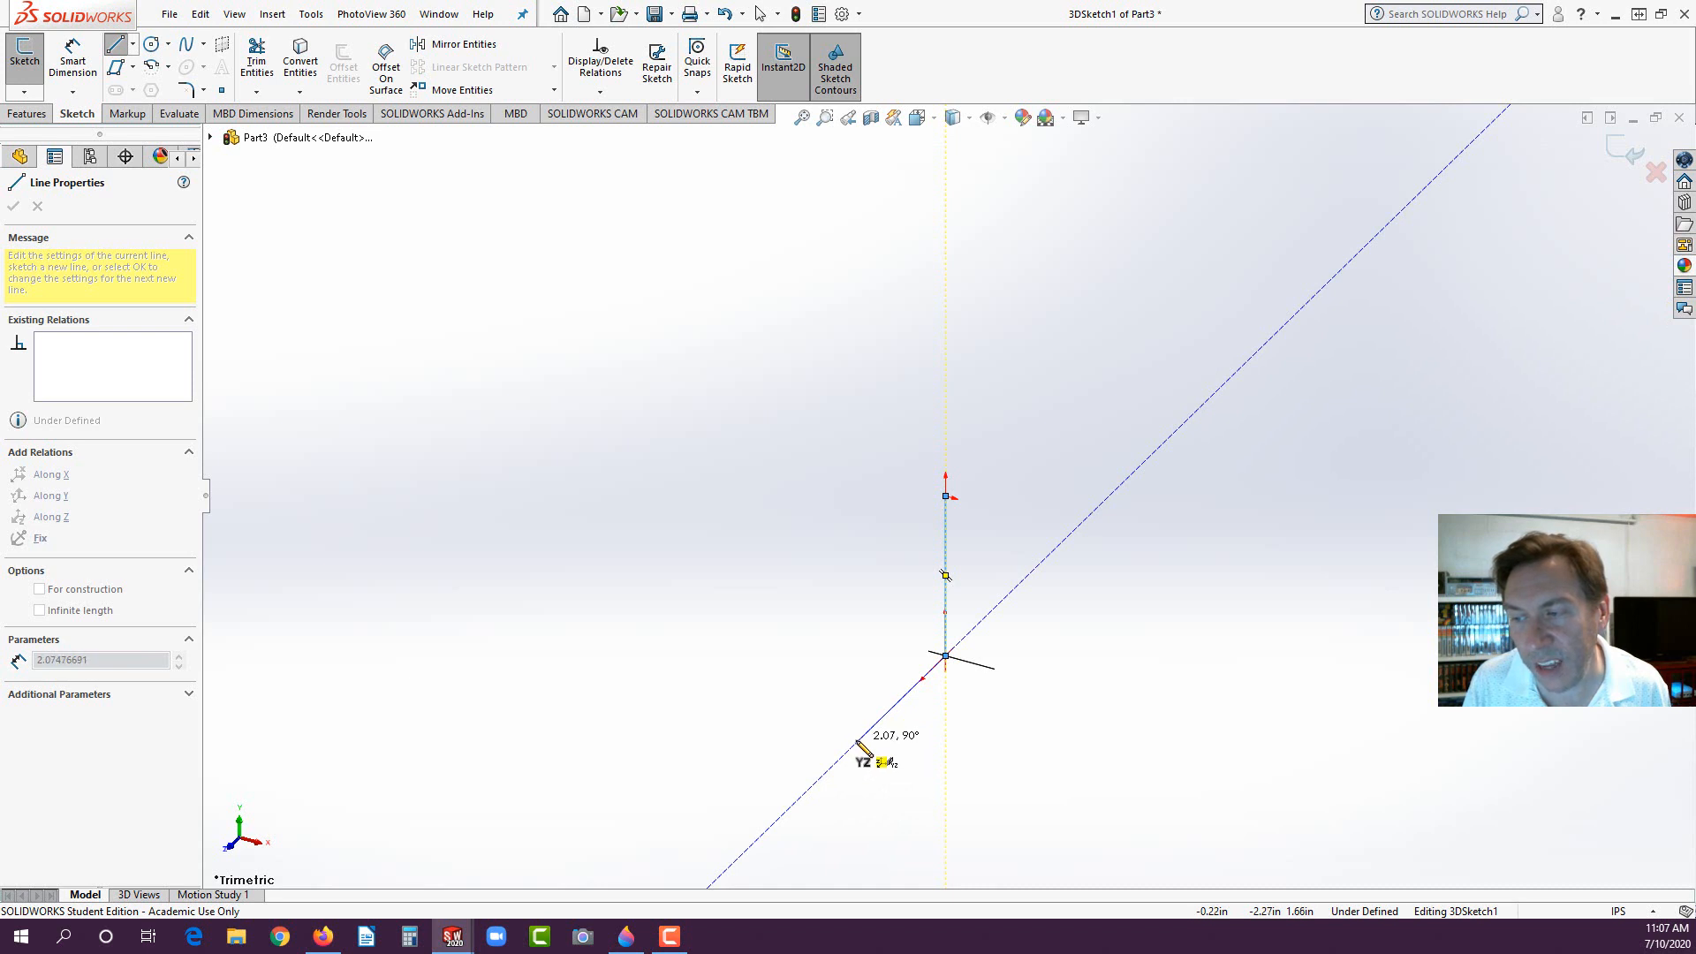
click(856, 742)
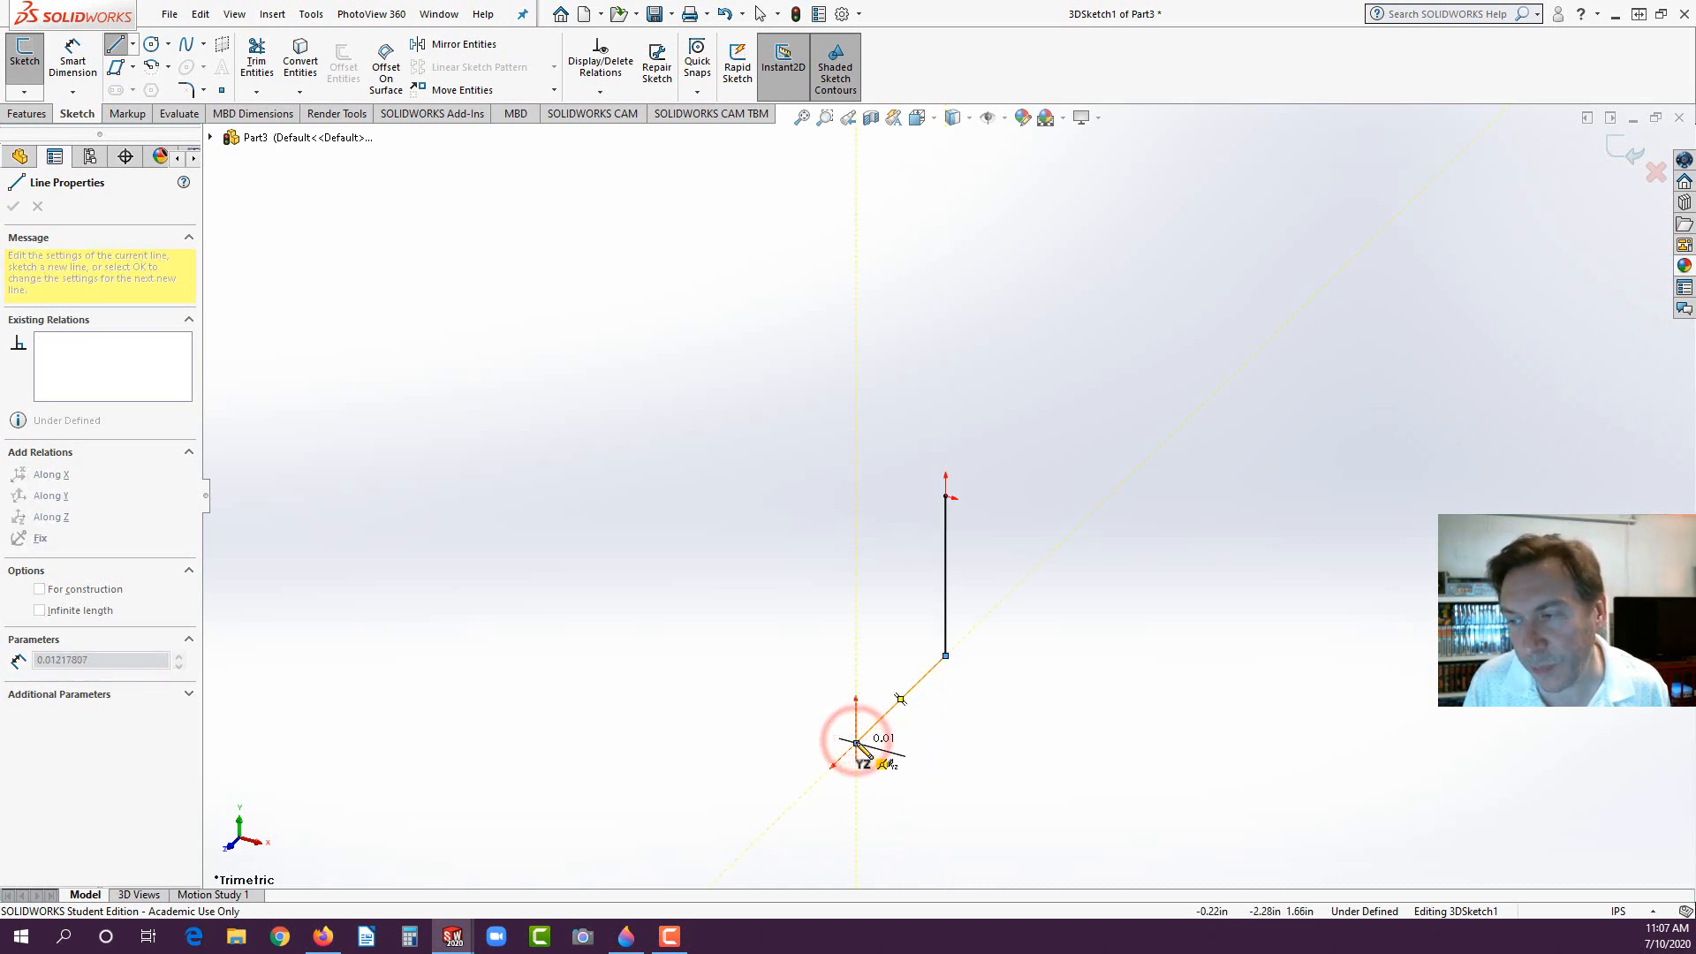
scroll(967, 738, down, 1)
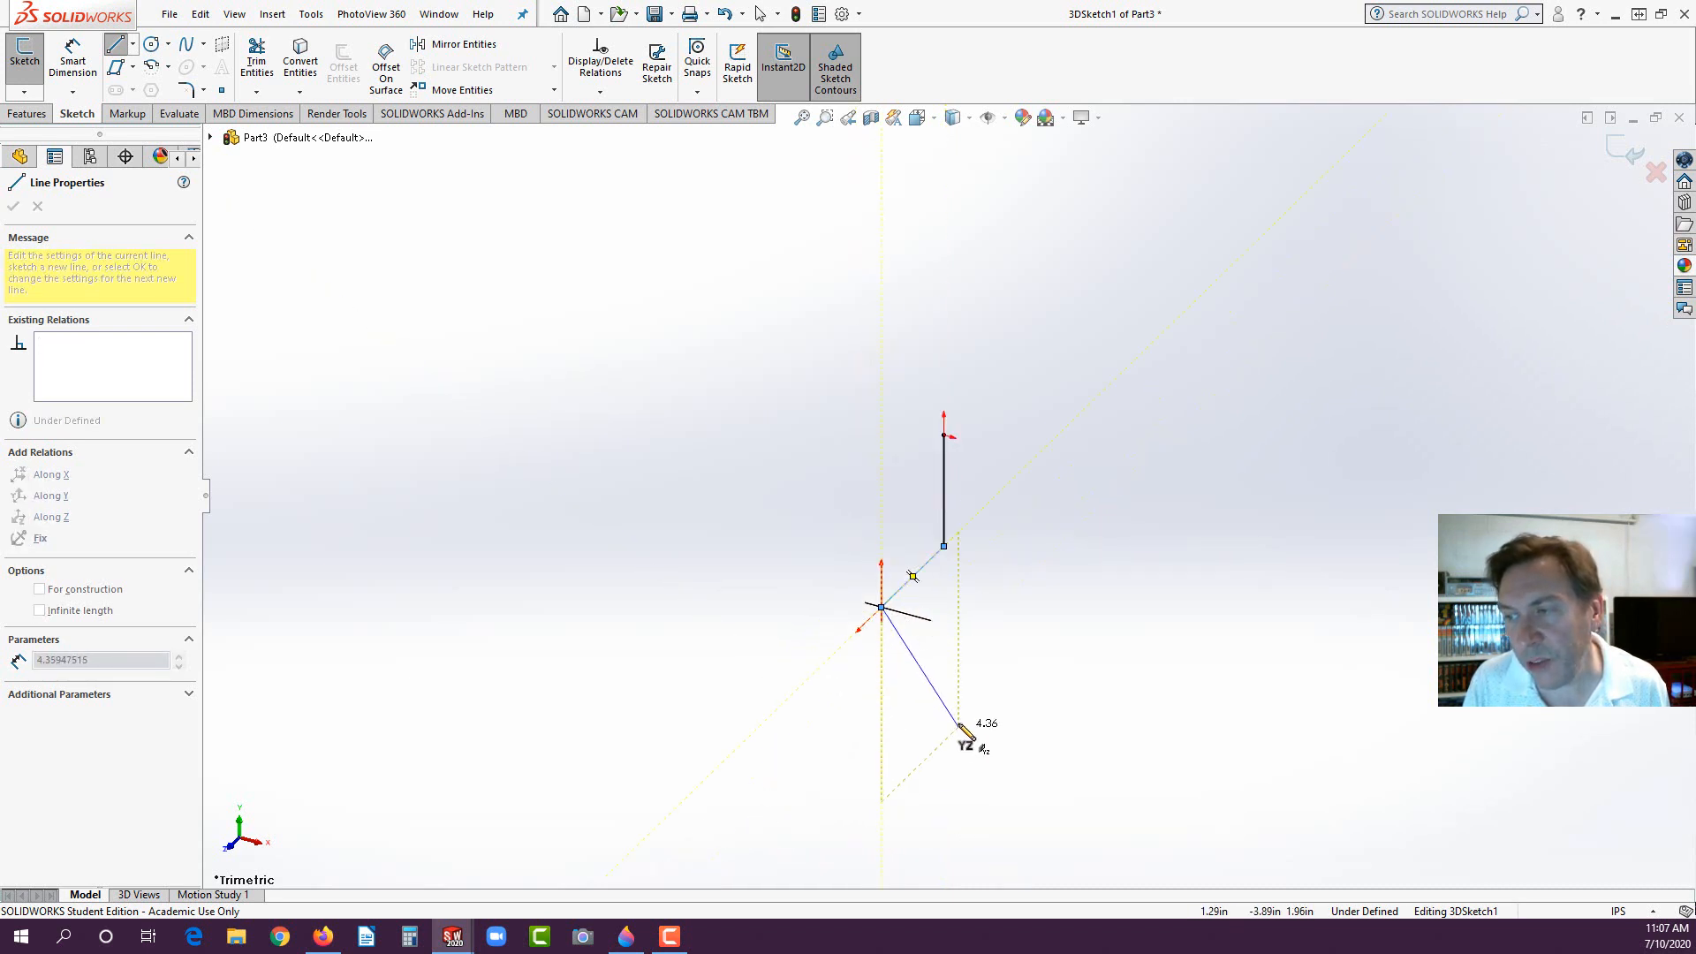
click(881, 720)
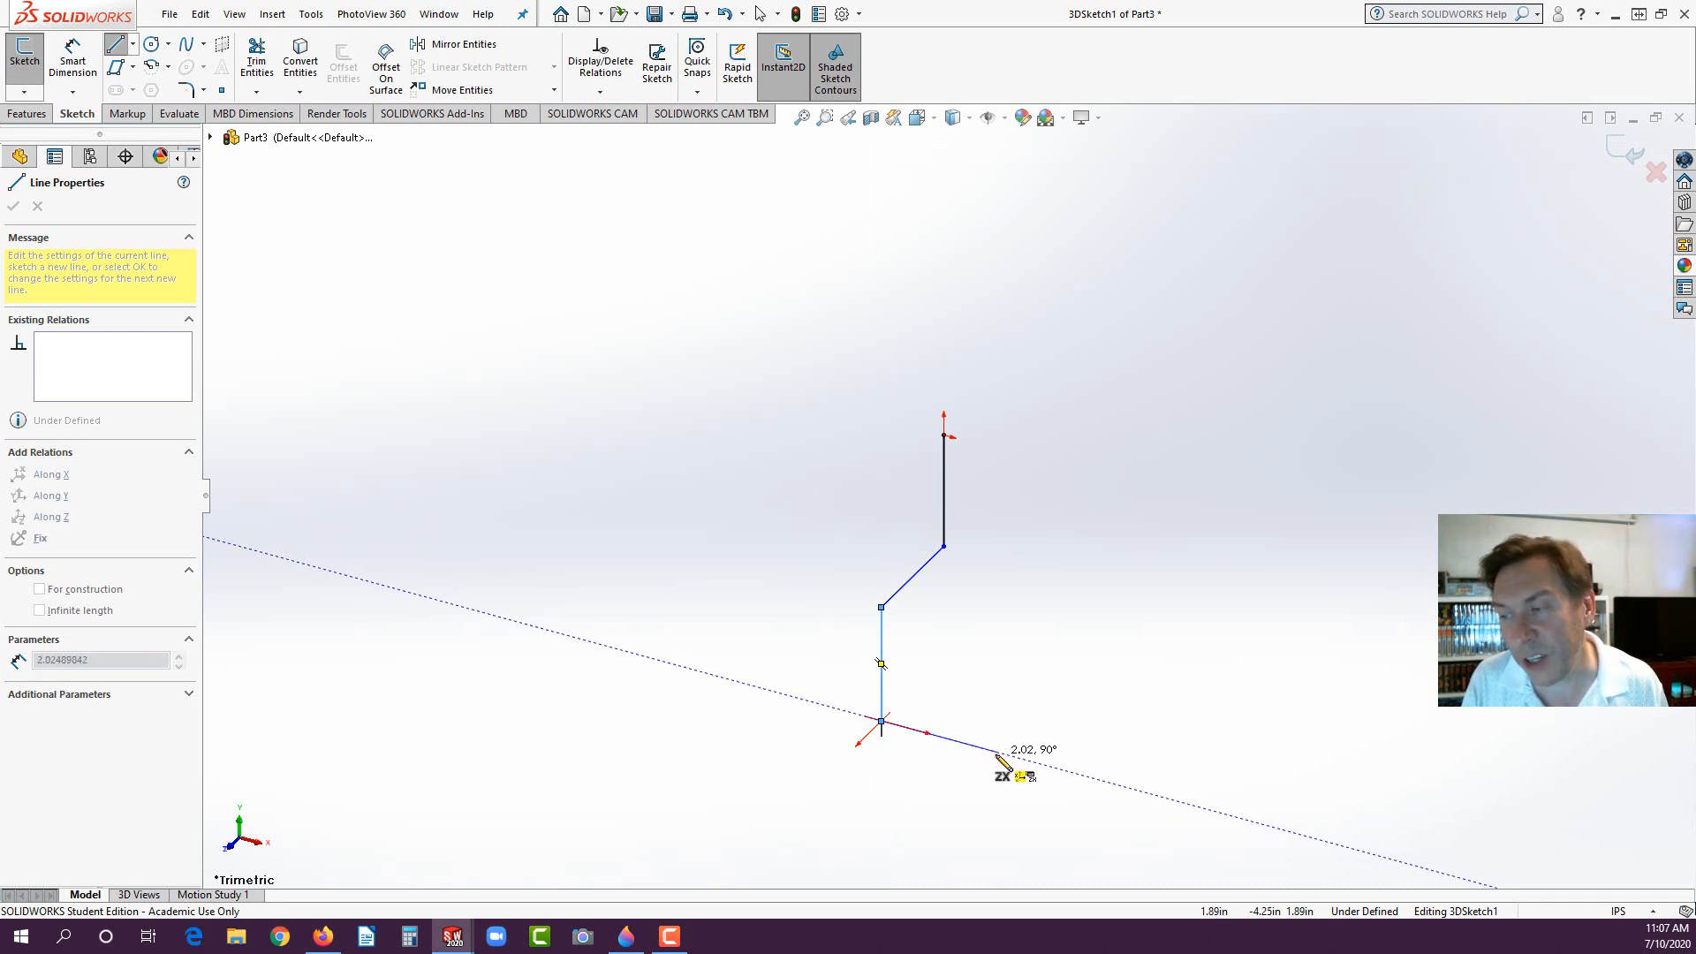
Step: Add a segment about 2.02 in along X in the ZX plane and one about 2.05 in straight up in the XY plane
click(996, 753)
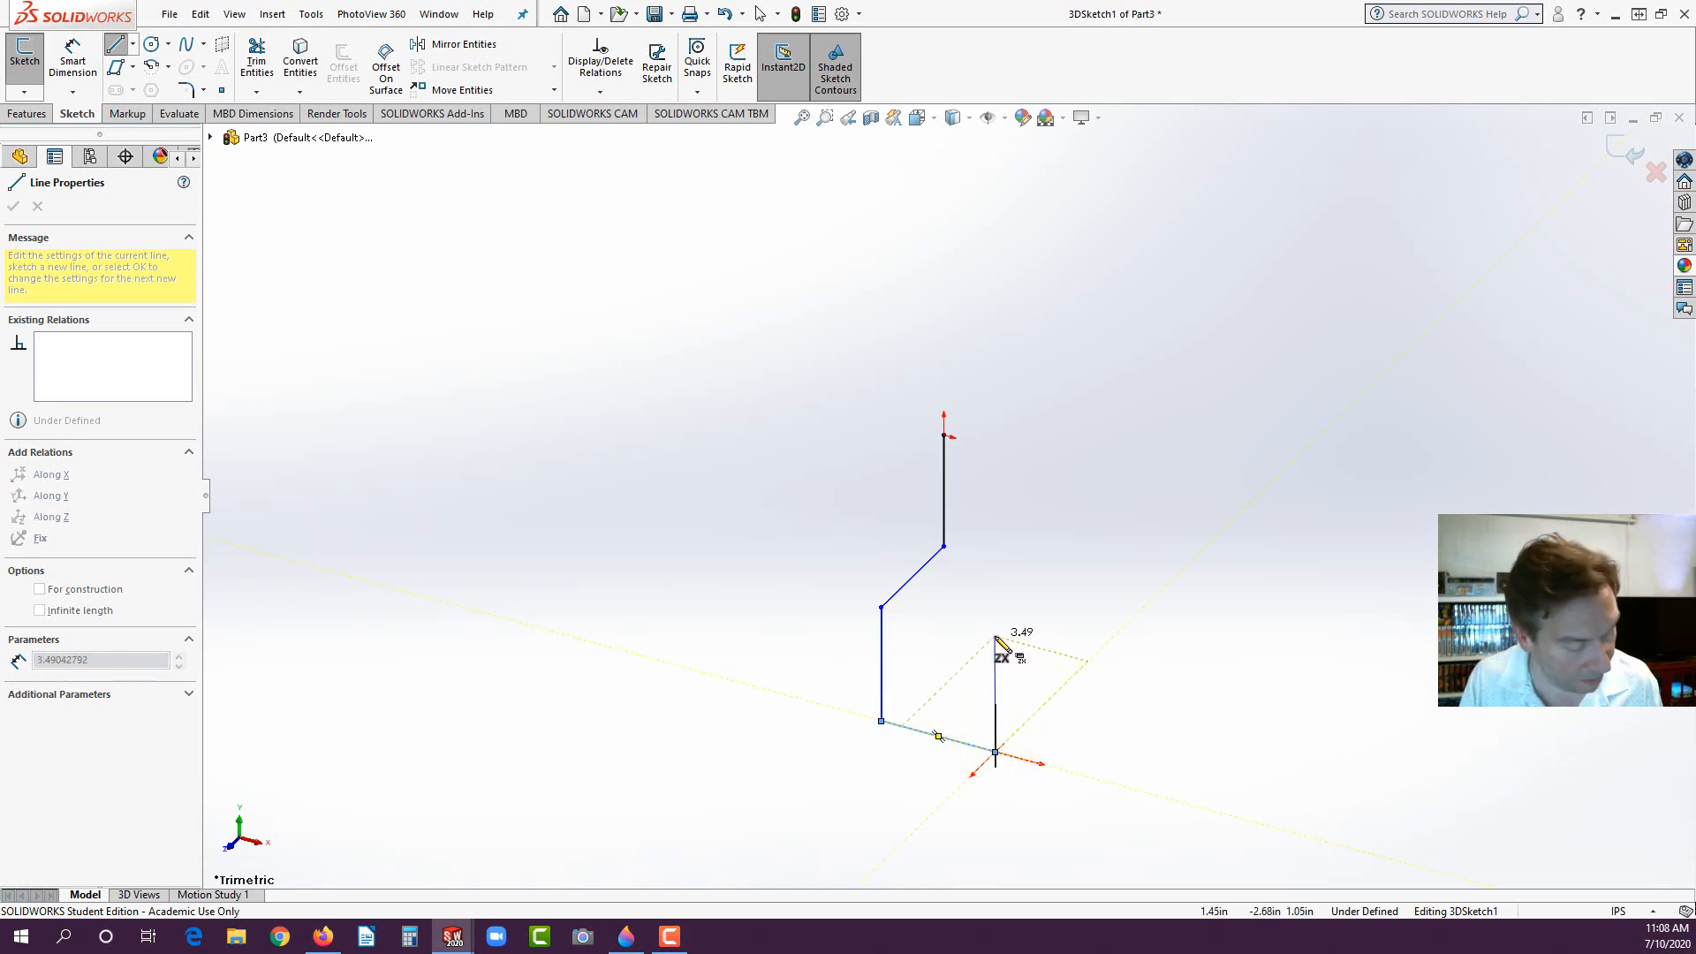
key(Tab)
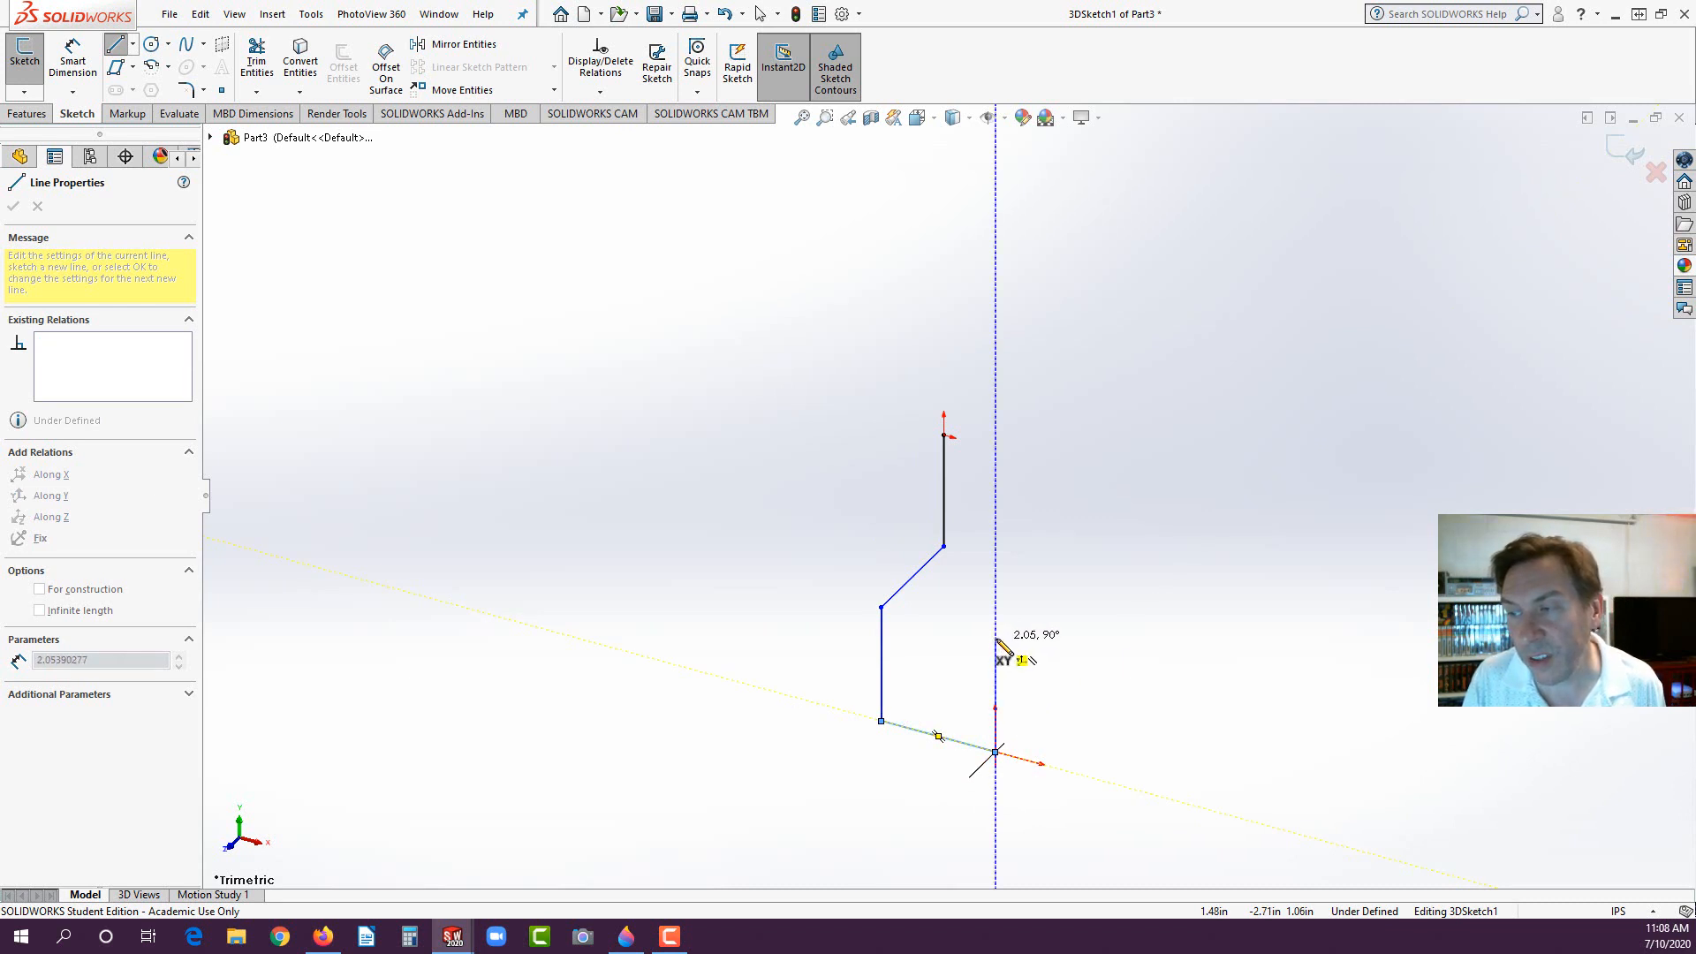
click(996, 638)
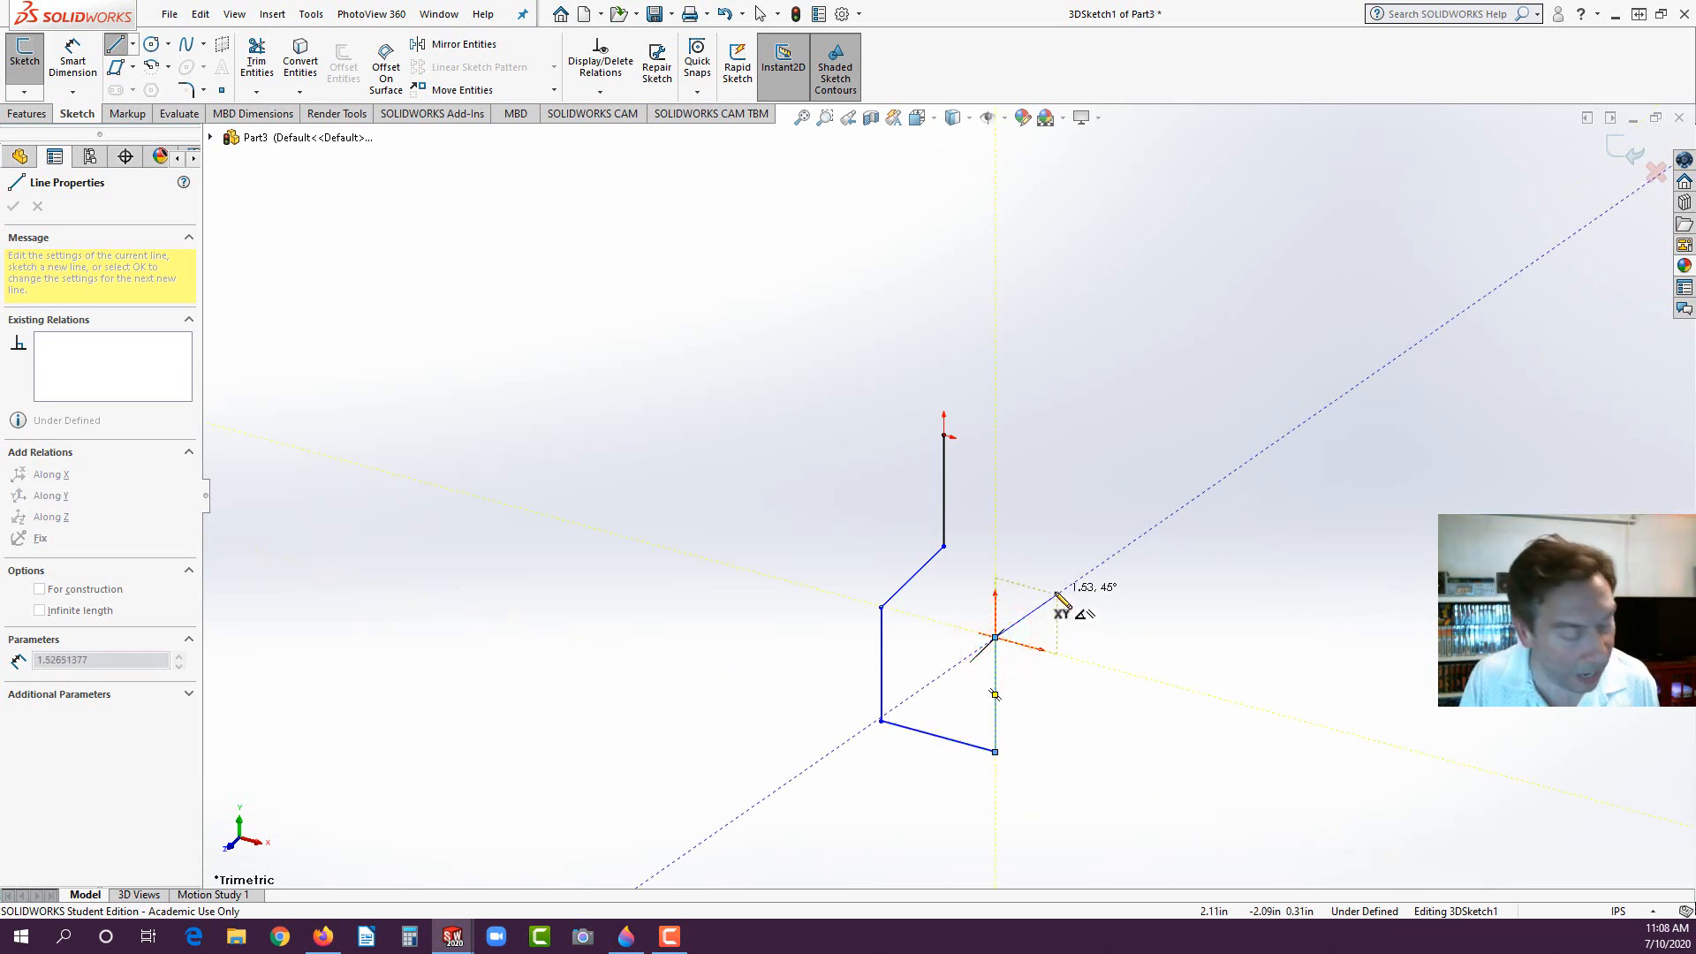
Step: Close the loop at the origin through YZ-plane segments about 2.03 in back along Z and about 2.02 in straight up
key(Tab)
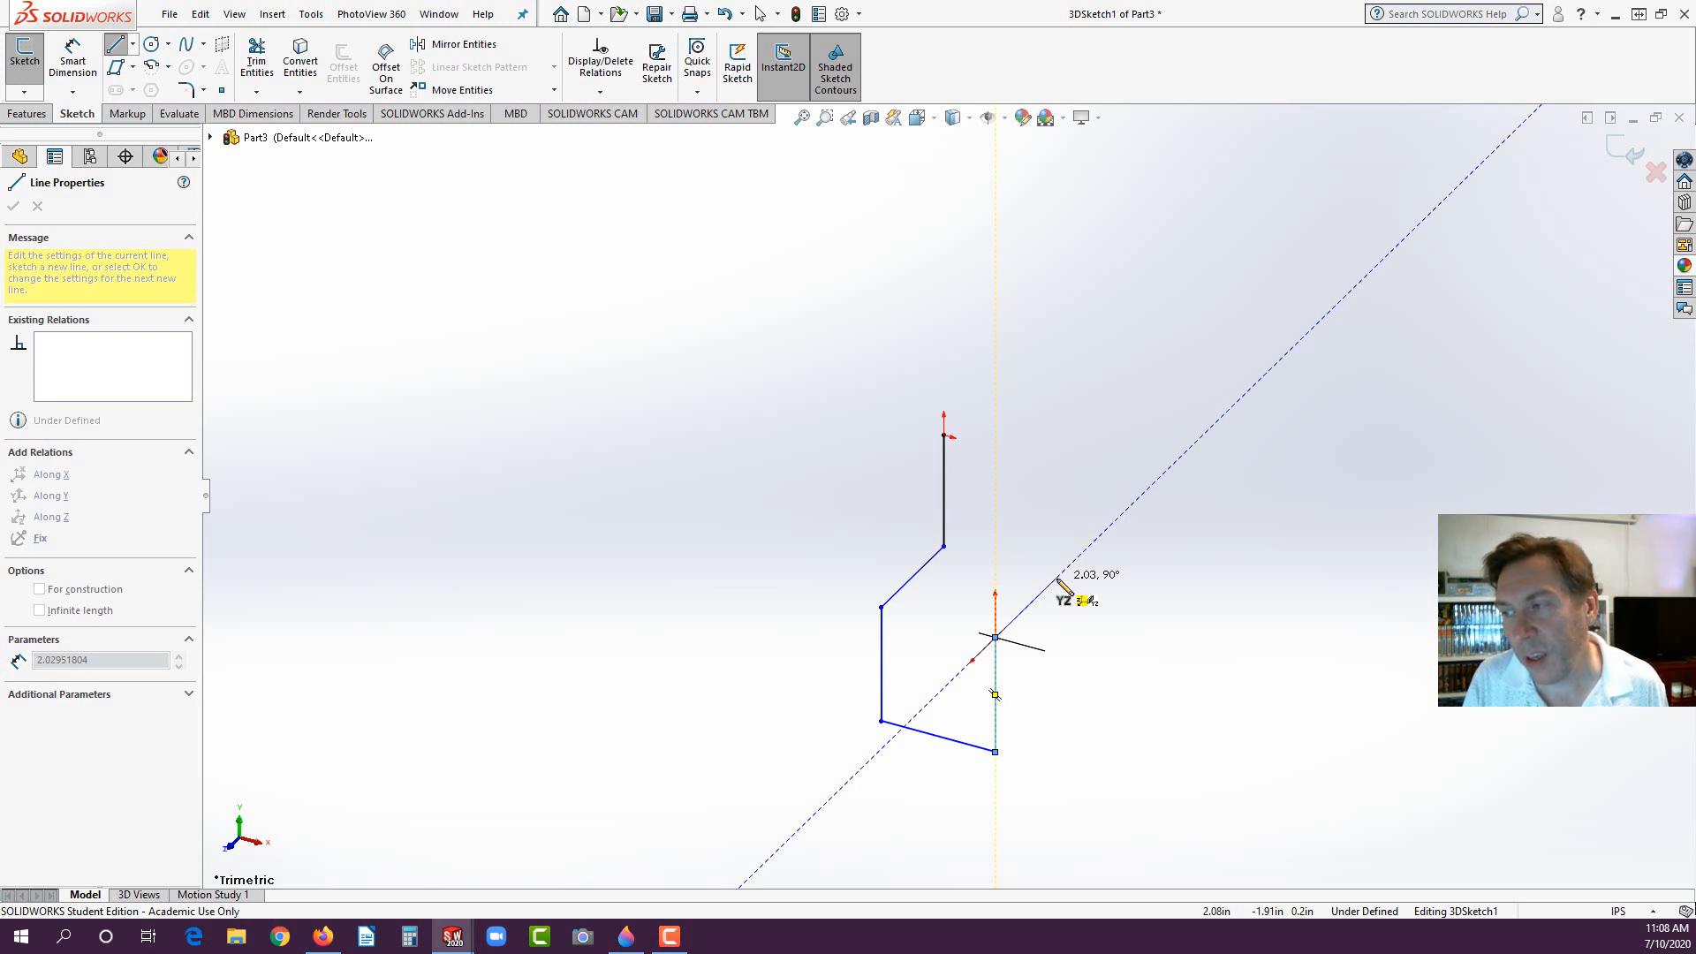
click(1057, 582)
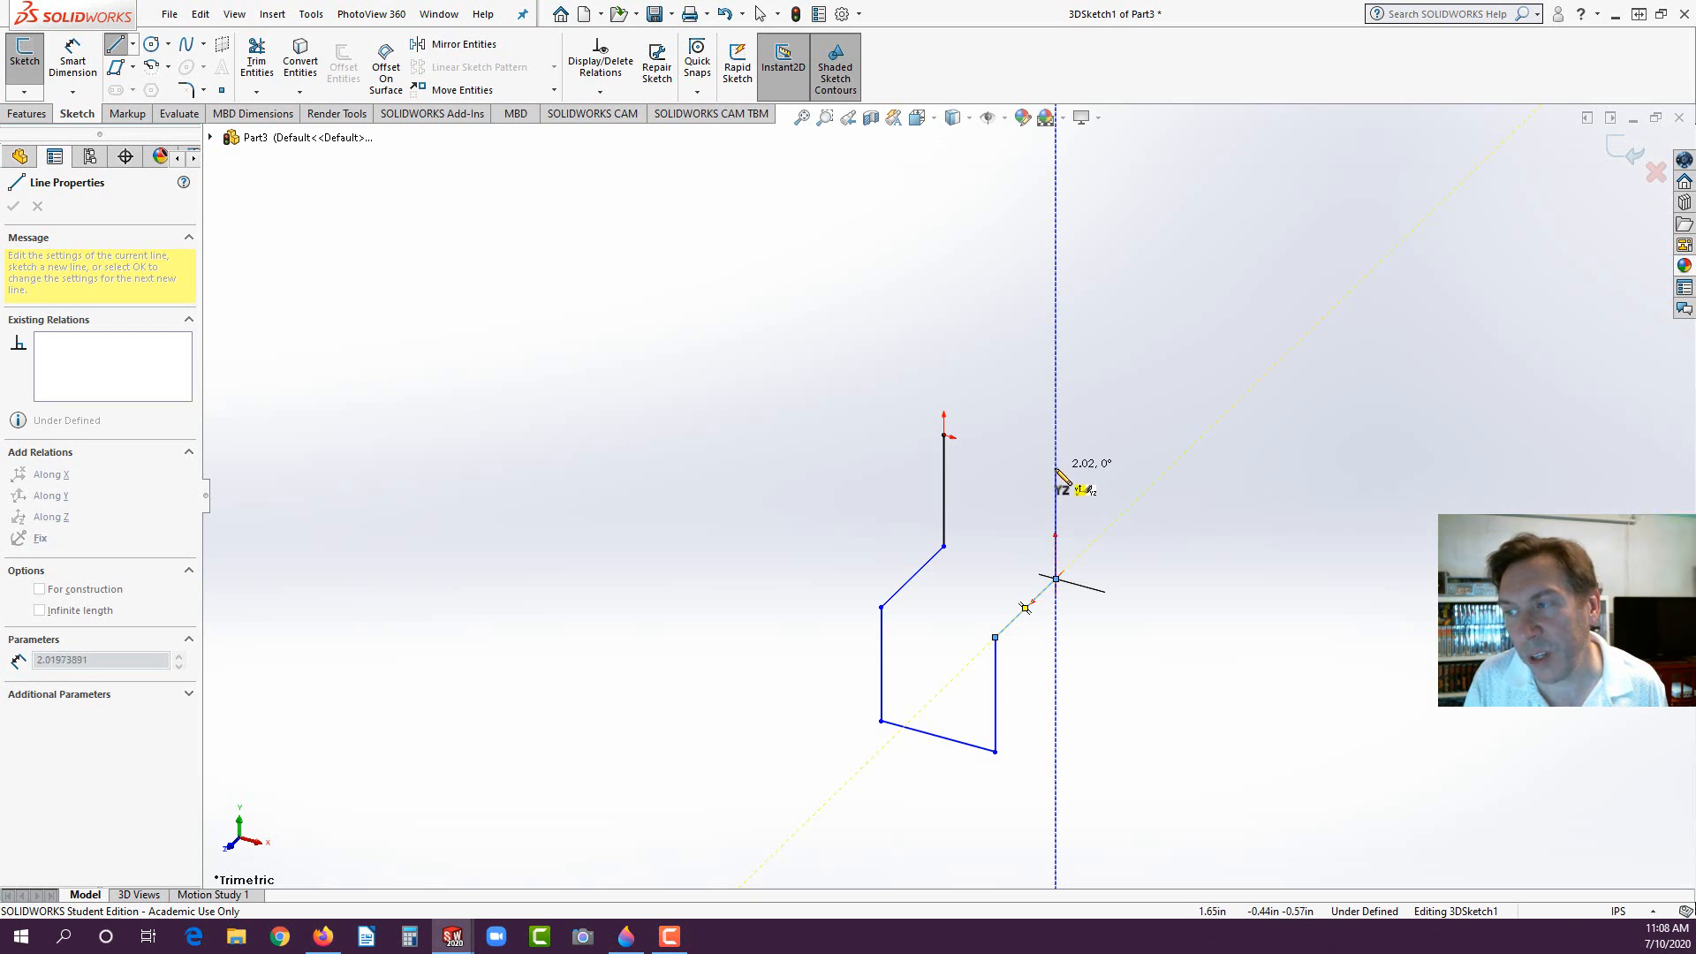
click(1058, 474)
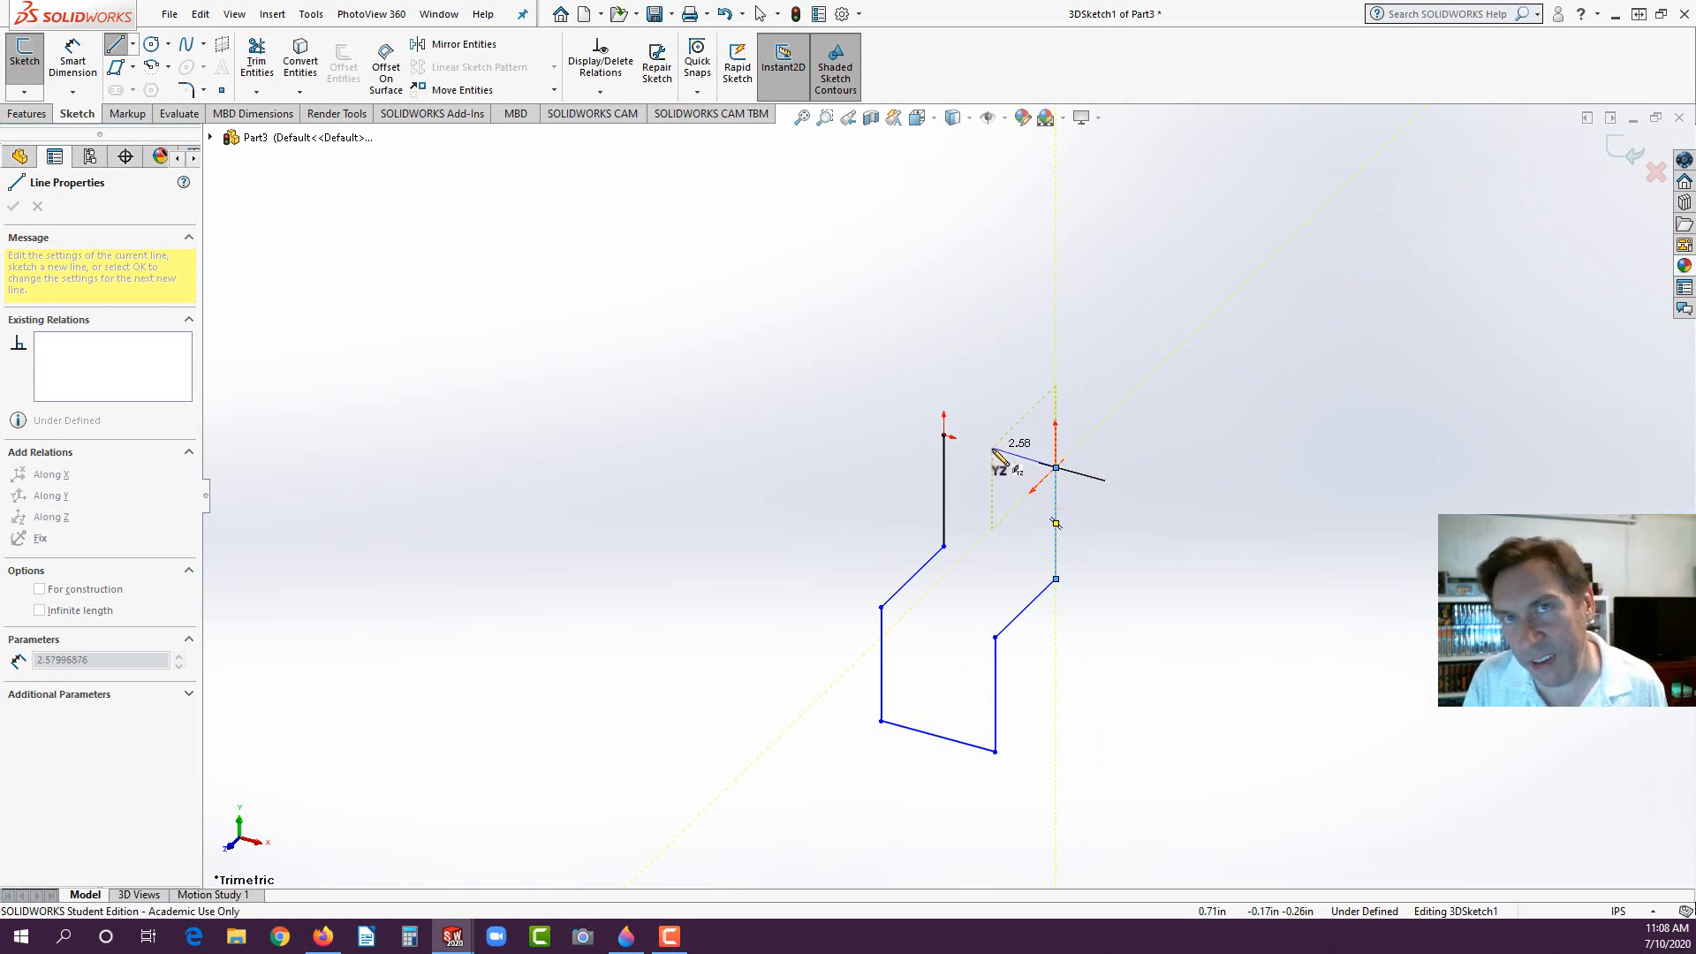
double_click(944, 435)
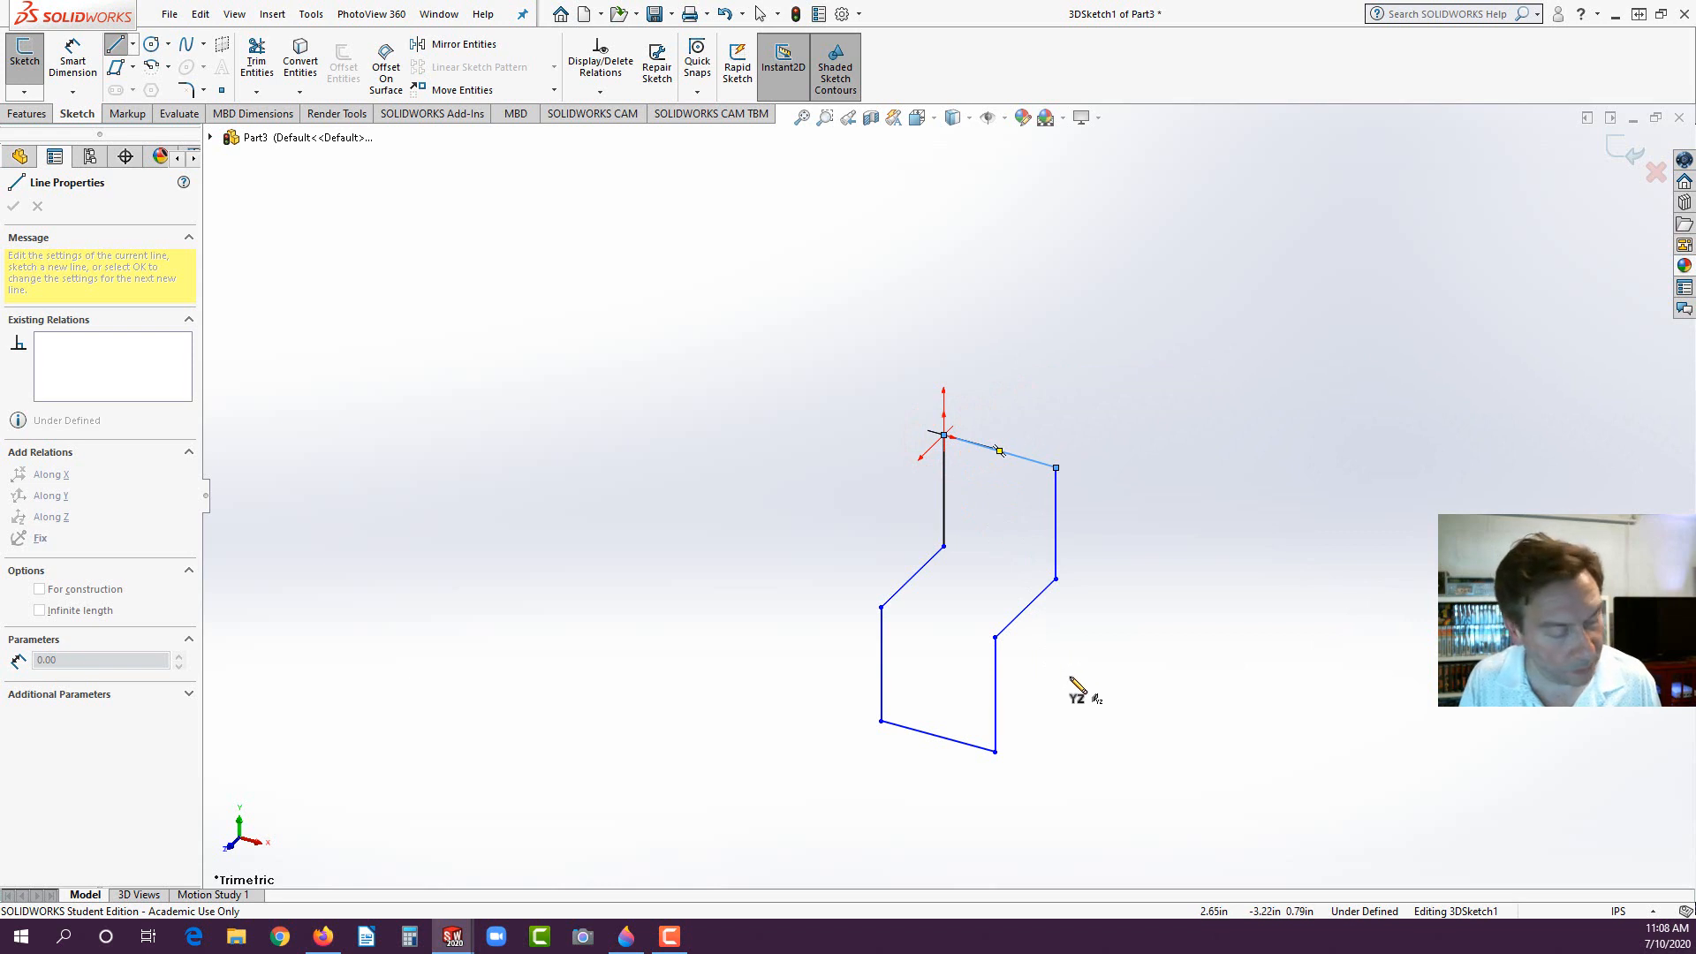
key(Escape)
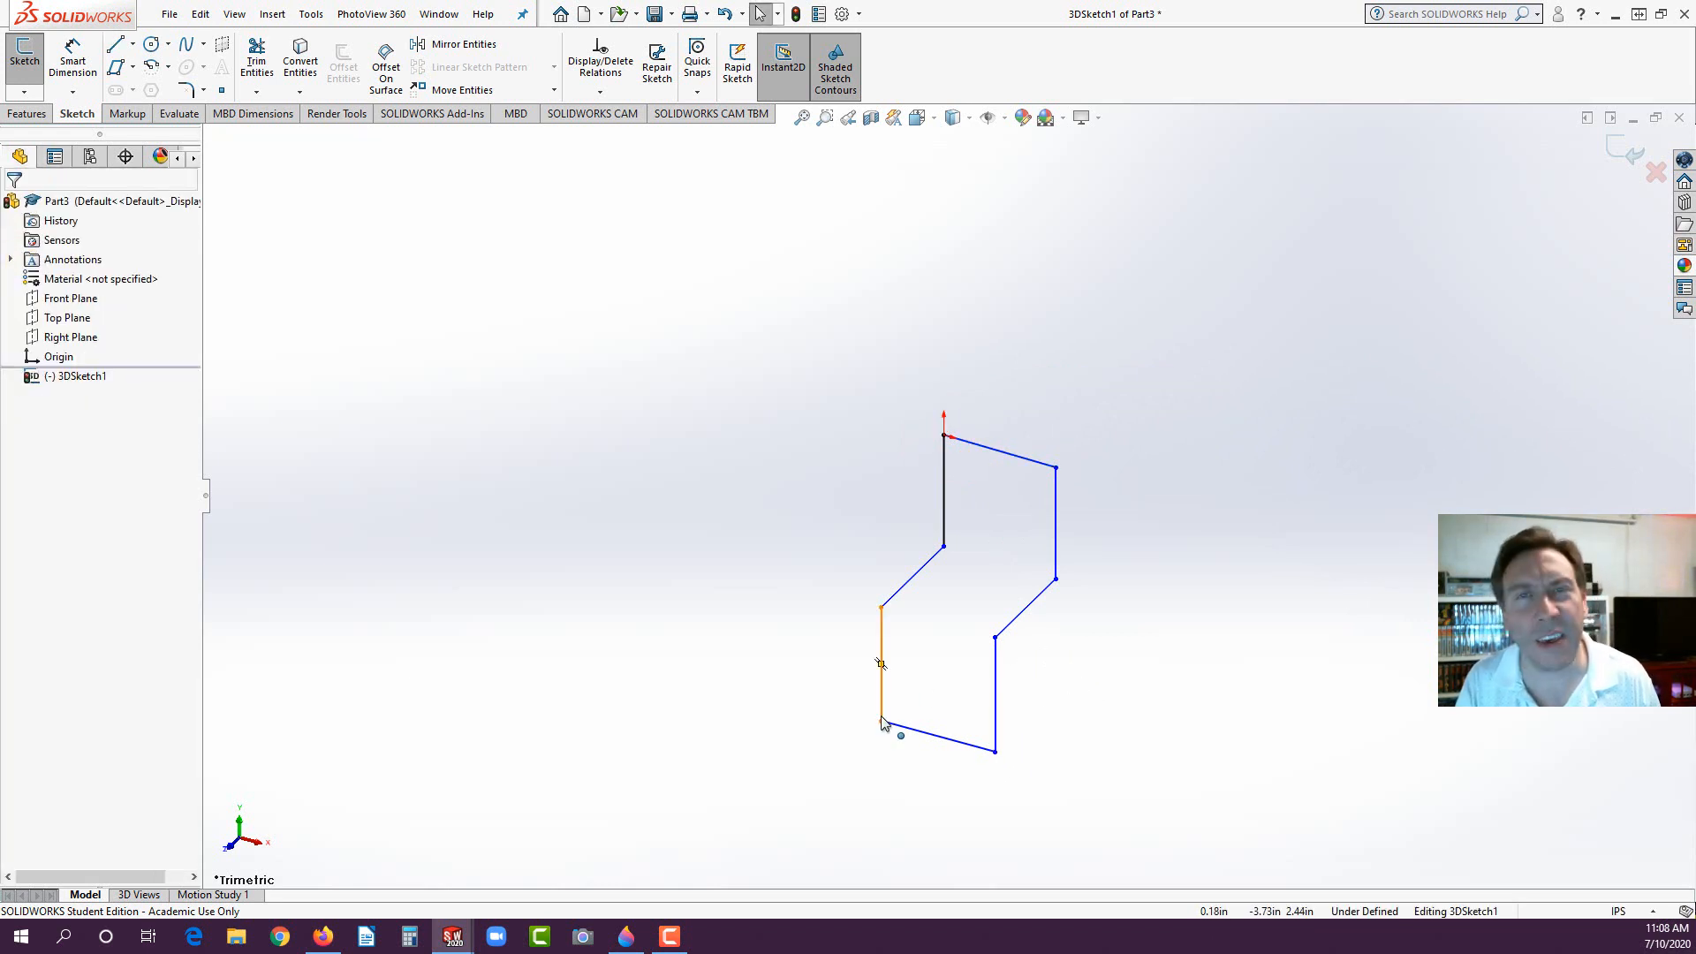
Step: Apply 0.25 in sketch fillets to the loop's corners, starting at the origin and continuing down the first two segments
mouse_move(810, 538)
middle_down()
mouse_move(1060, 644)
mouse_move(994, 712)
mouse_move(1033, 688)
mouse_move(1015, 654)
mouse_move(1026, 666)
mouse_move(803, 374)
middle_up()
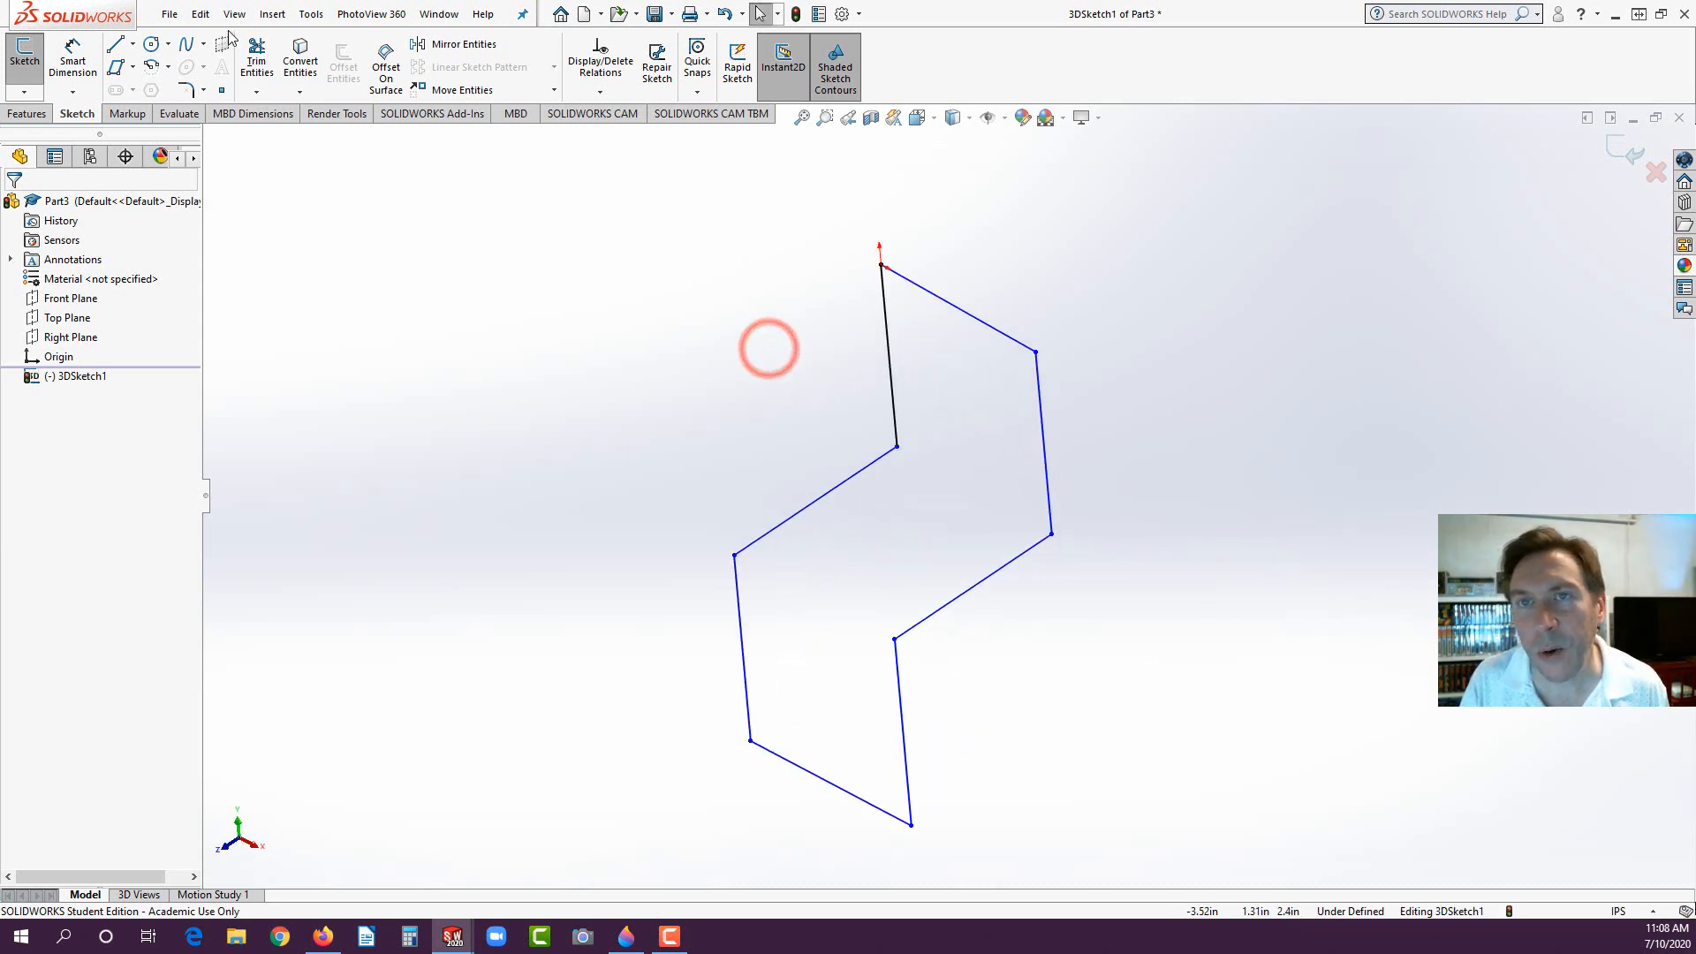
click(186, 91)
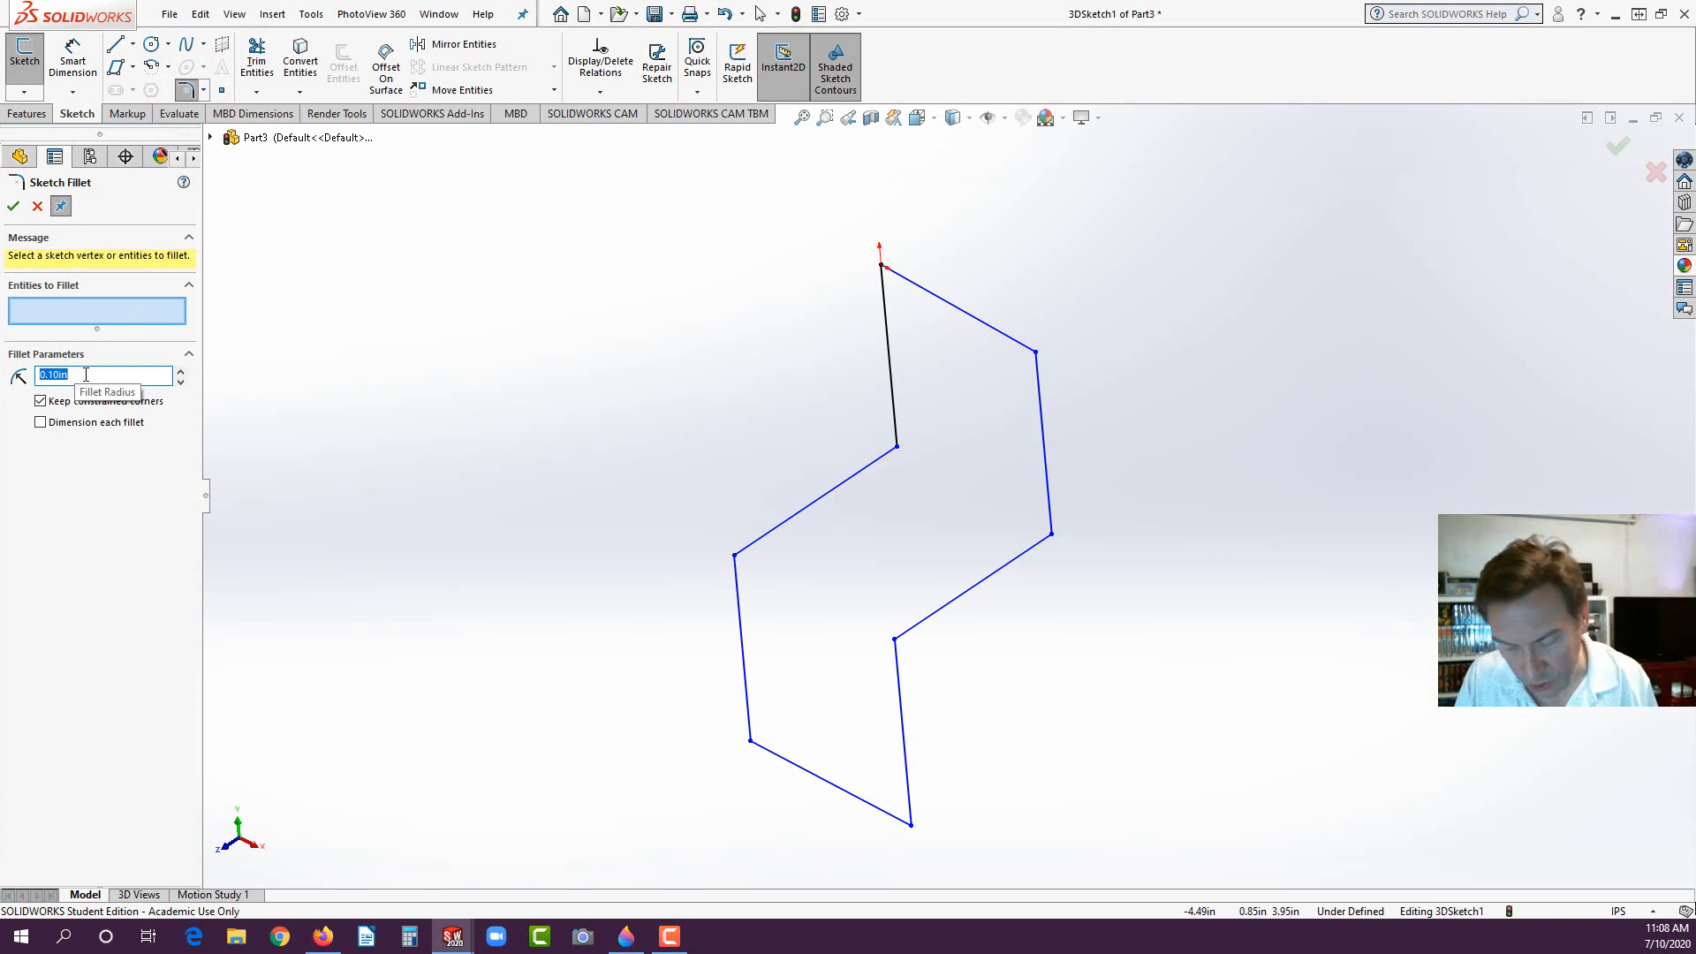
key(Return)
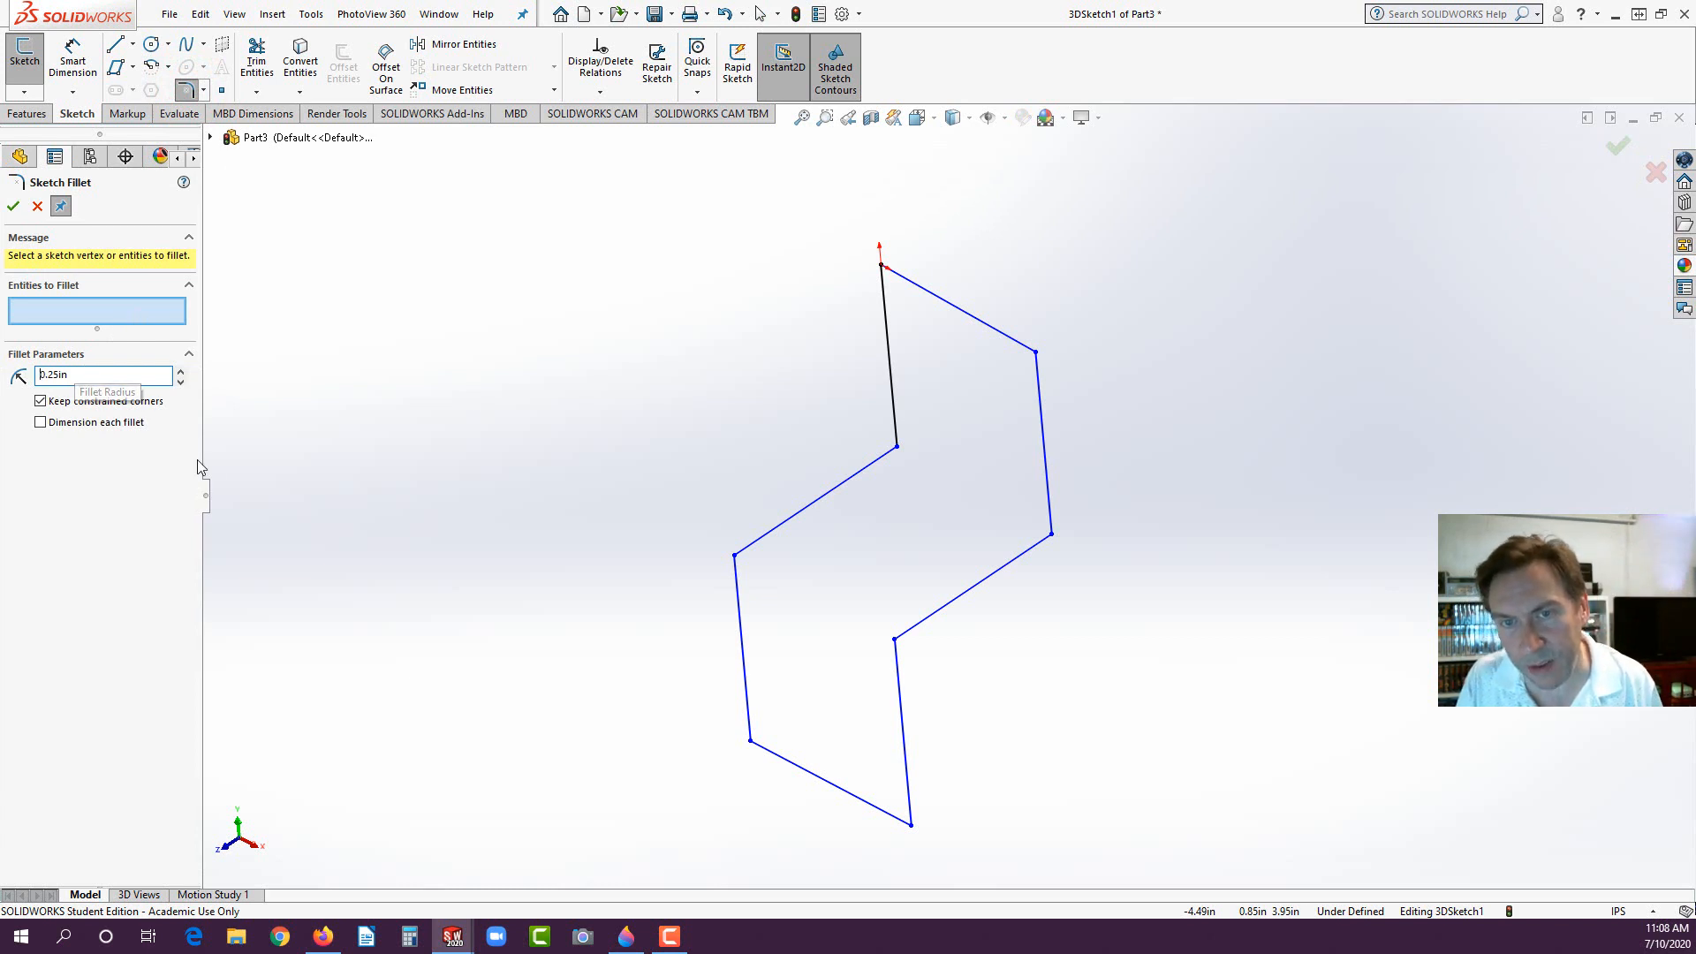
click(881, 266)
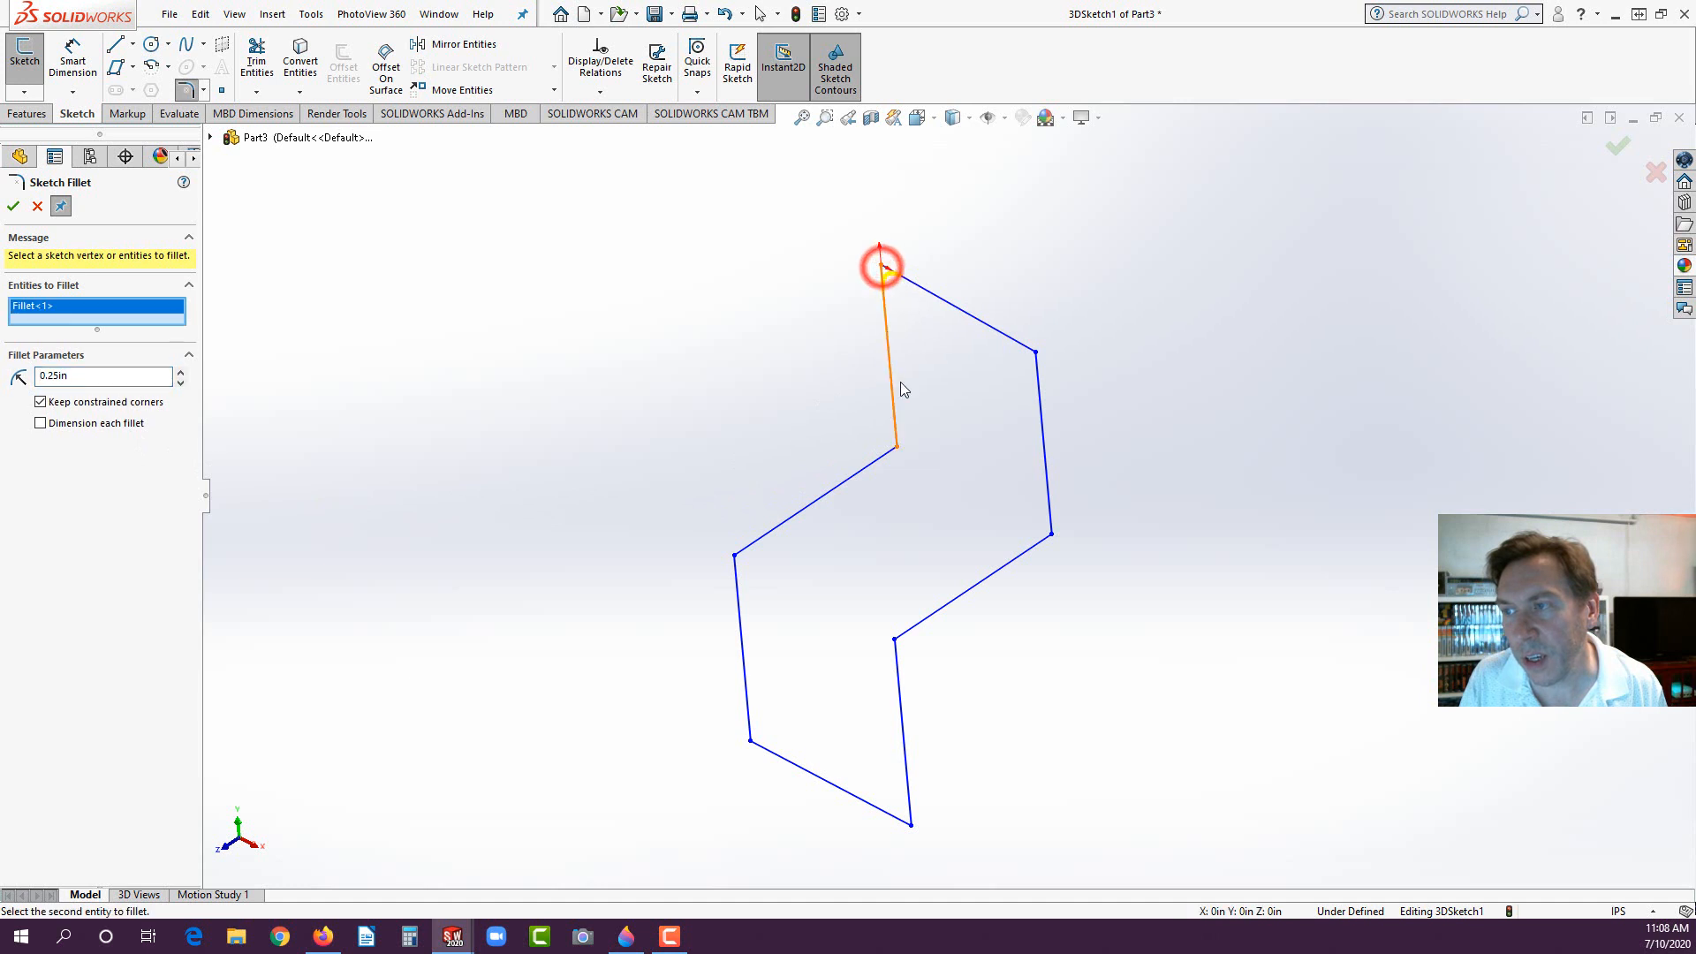
click(895, 447)
click(734, 556)
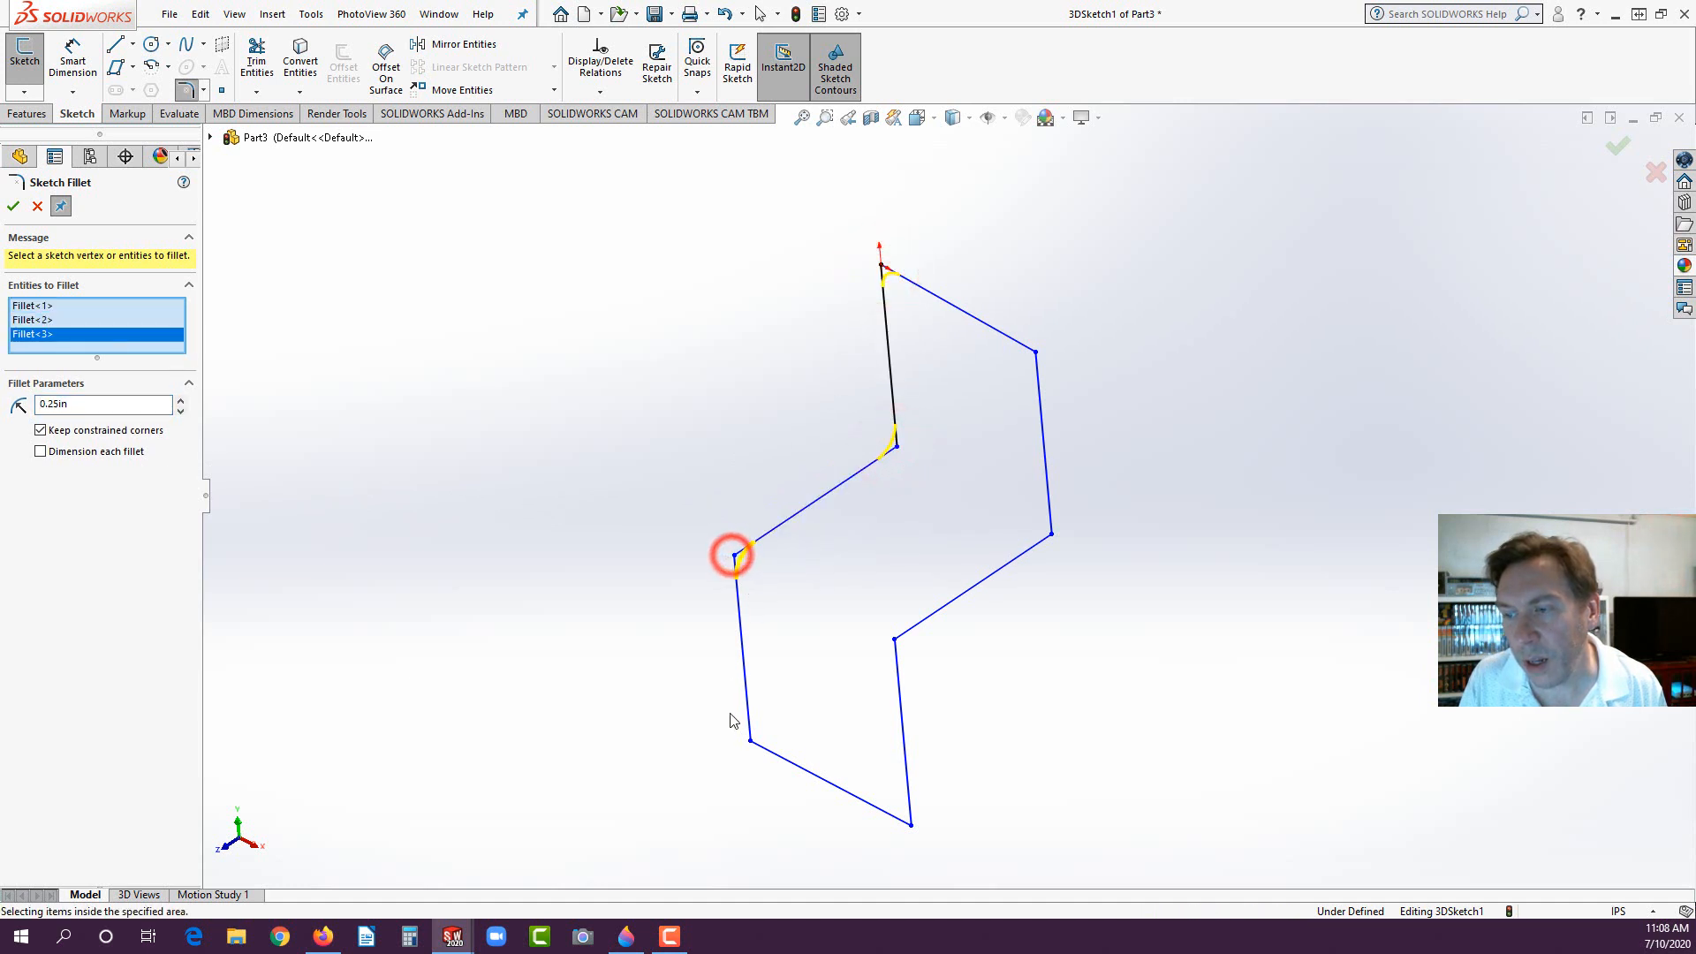
Step: Add the five remaining corners of the 3D sketch loop to the selection and fillet all corners at 0.25 in
click(750, 741)
click(910, 825)
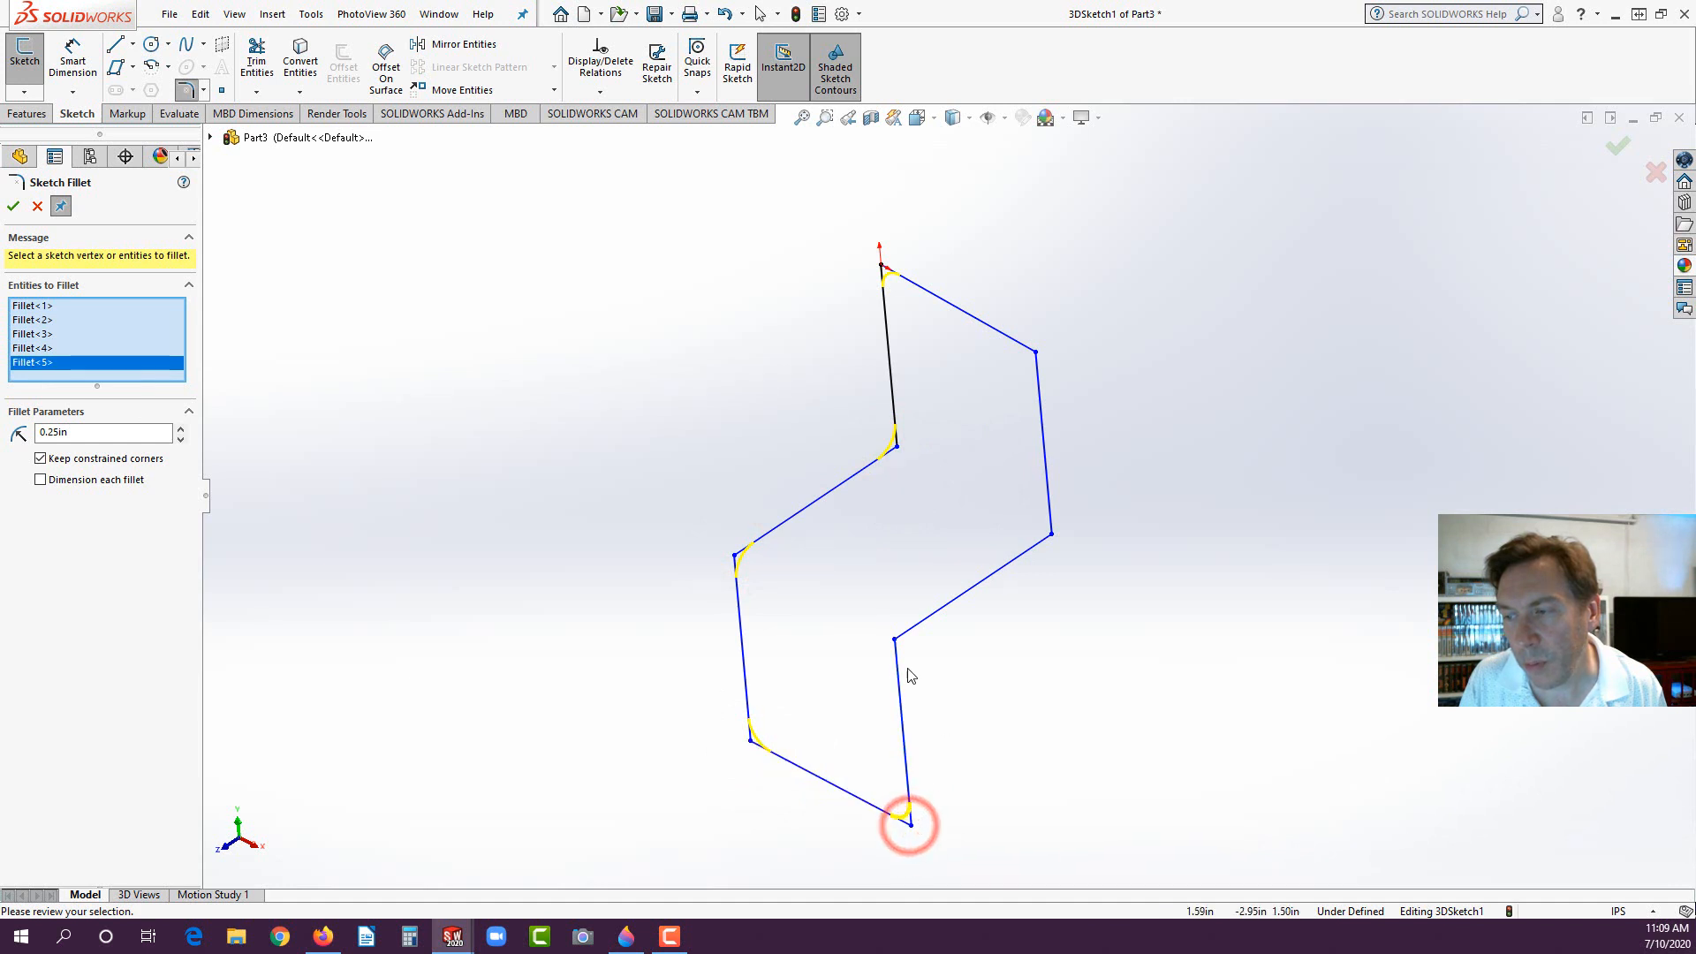
click(896, 638)
click(1051, 534)
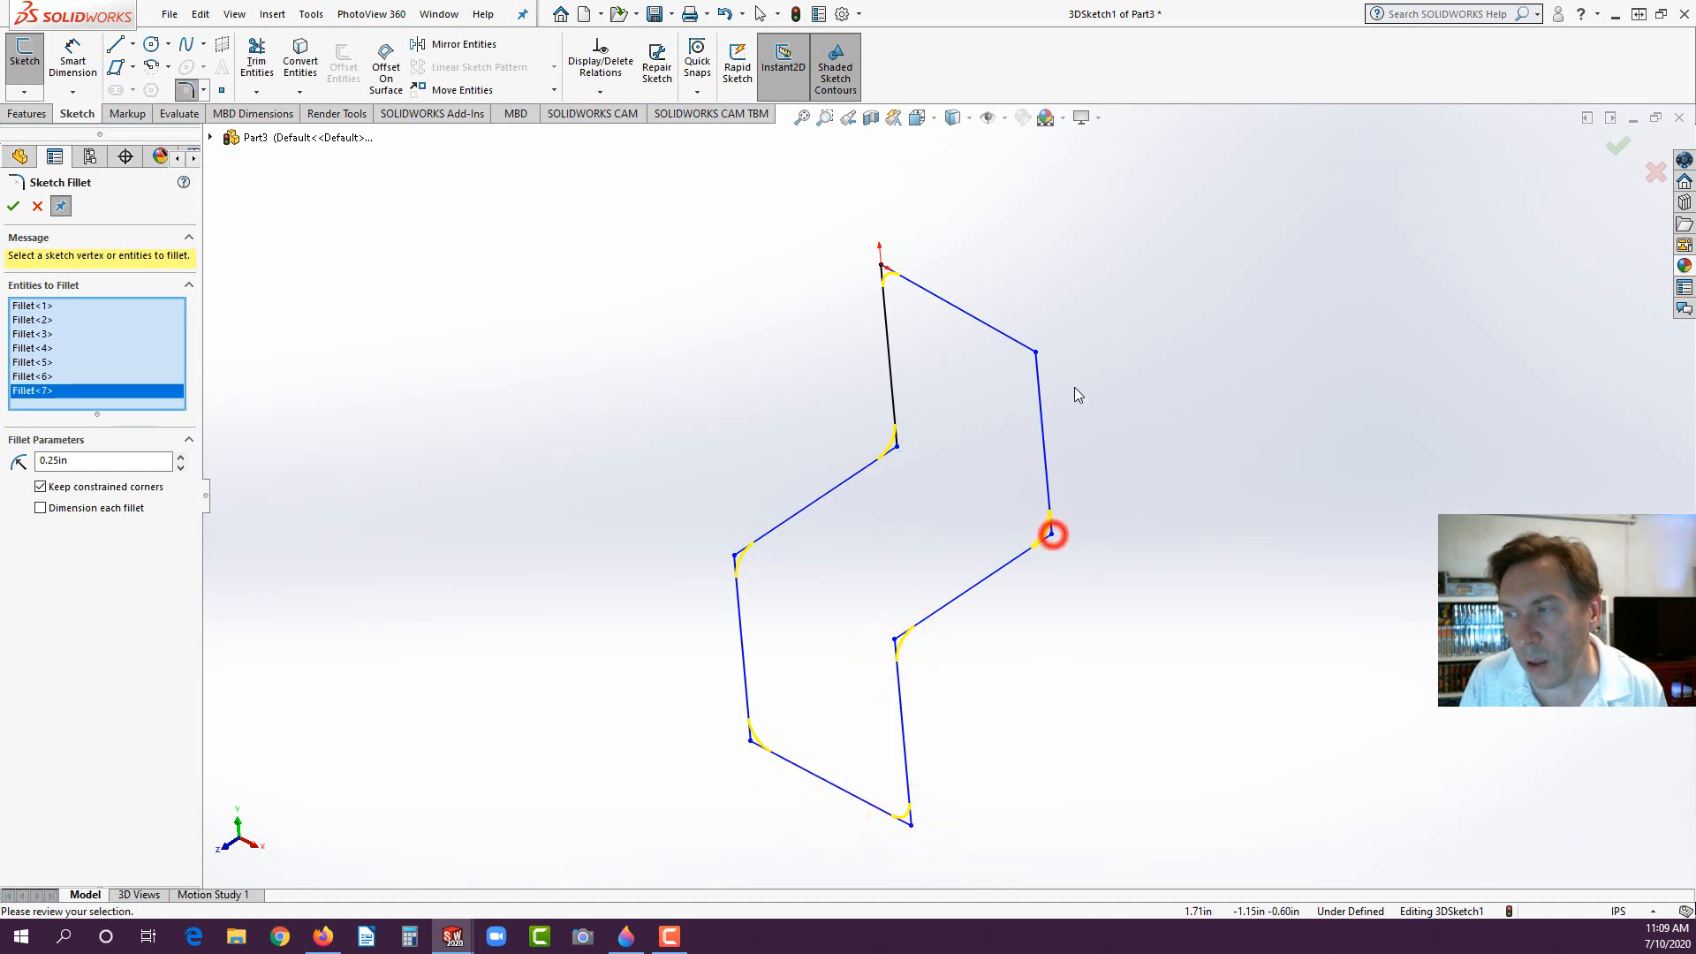
click(1036, 353)
key(Return)
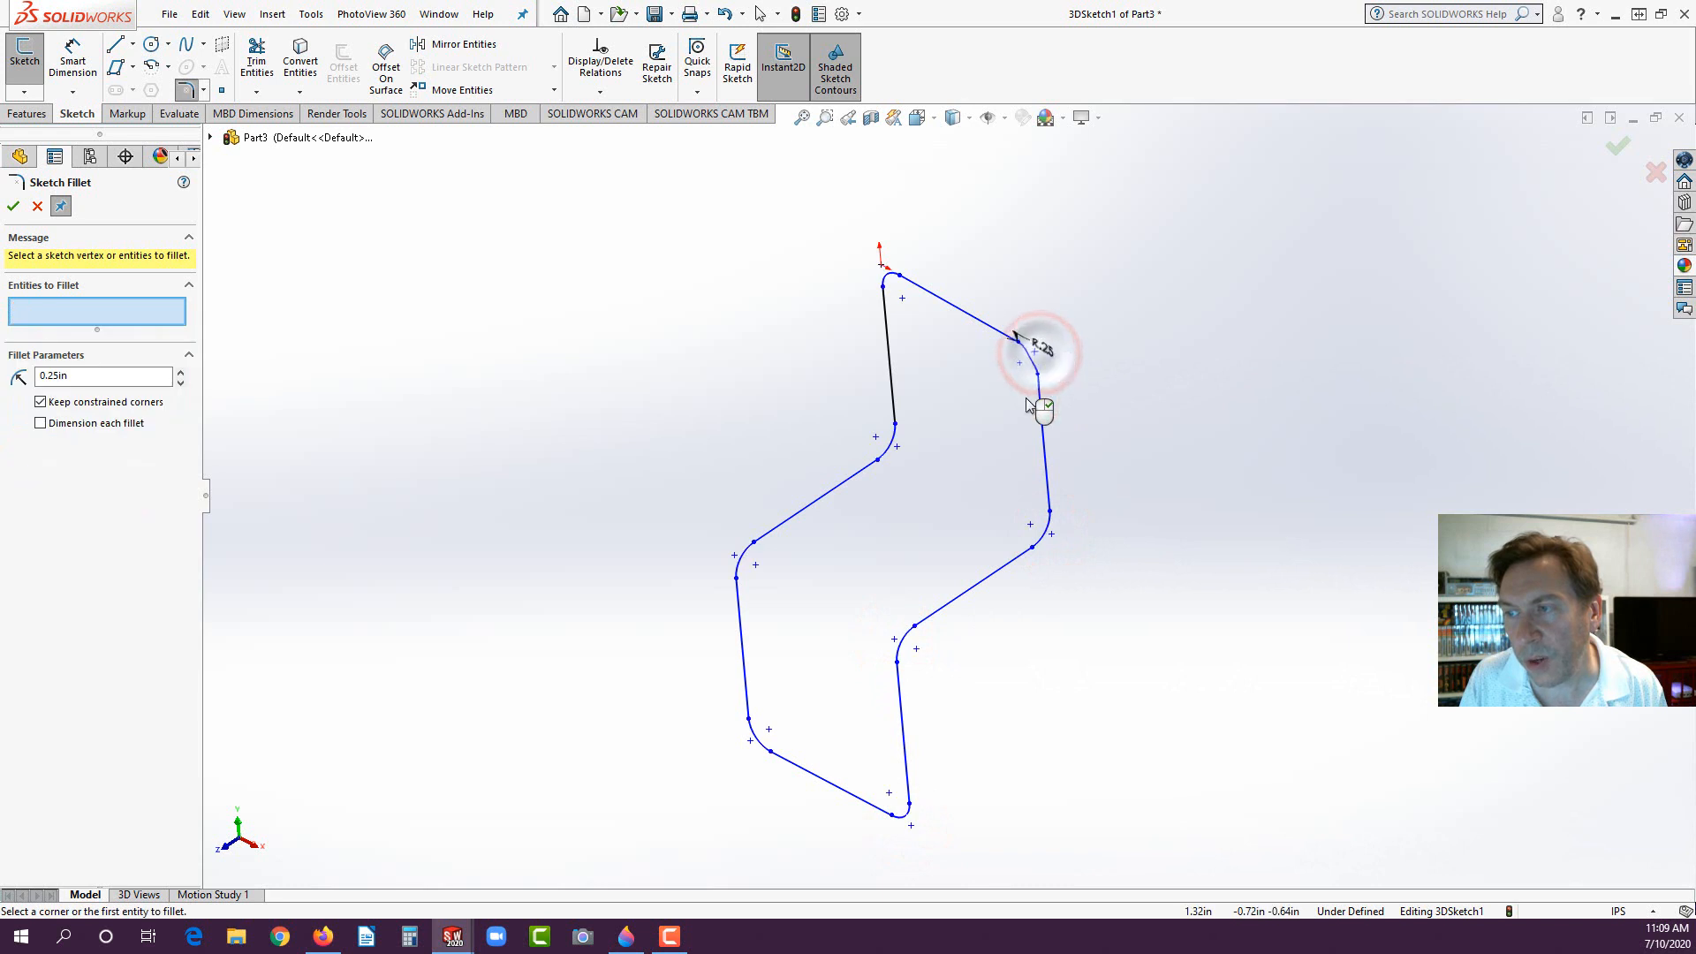
Step: Dimension the distance between the two upper vertical lines of the 3D sketch, accepting the measured value
mouse_move(787, 481)
middle_down()
mouse_move(670, 379)
mouse_move(899, 545)
mouse_move(806, 477)
middle_up()
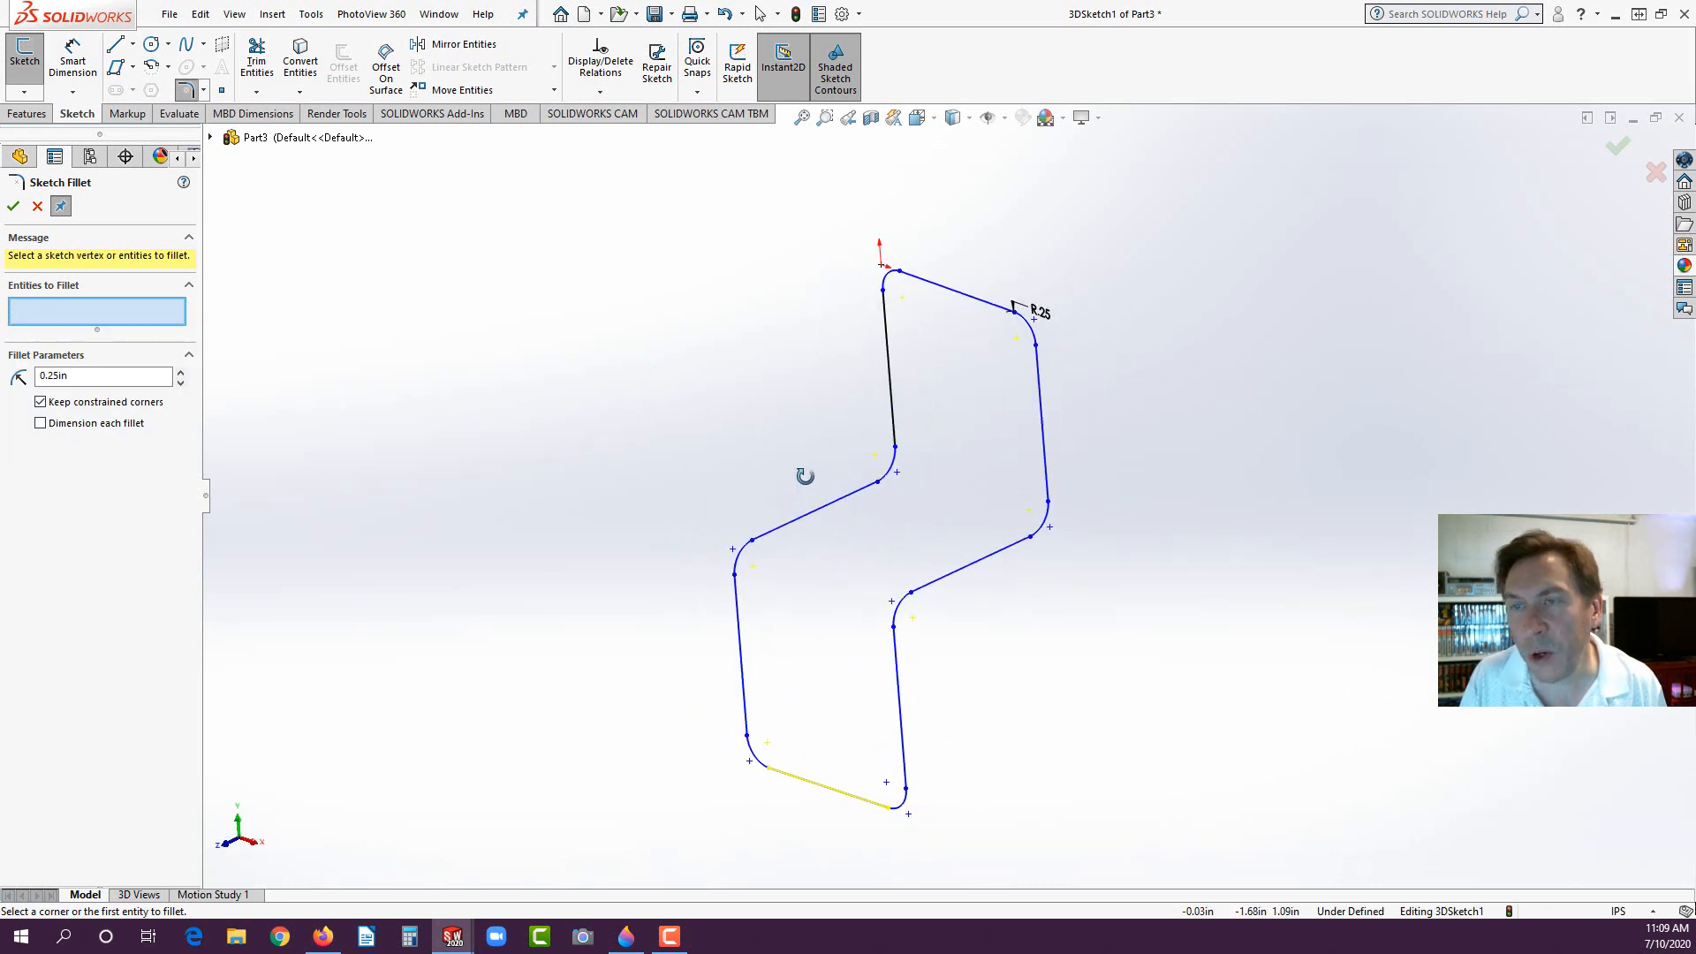
click(70, 58)
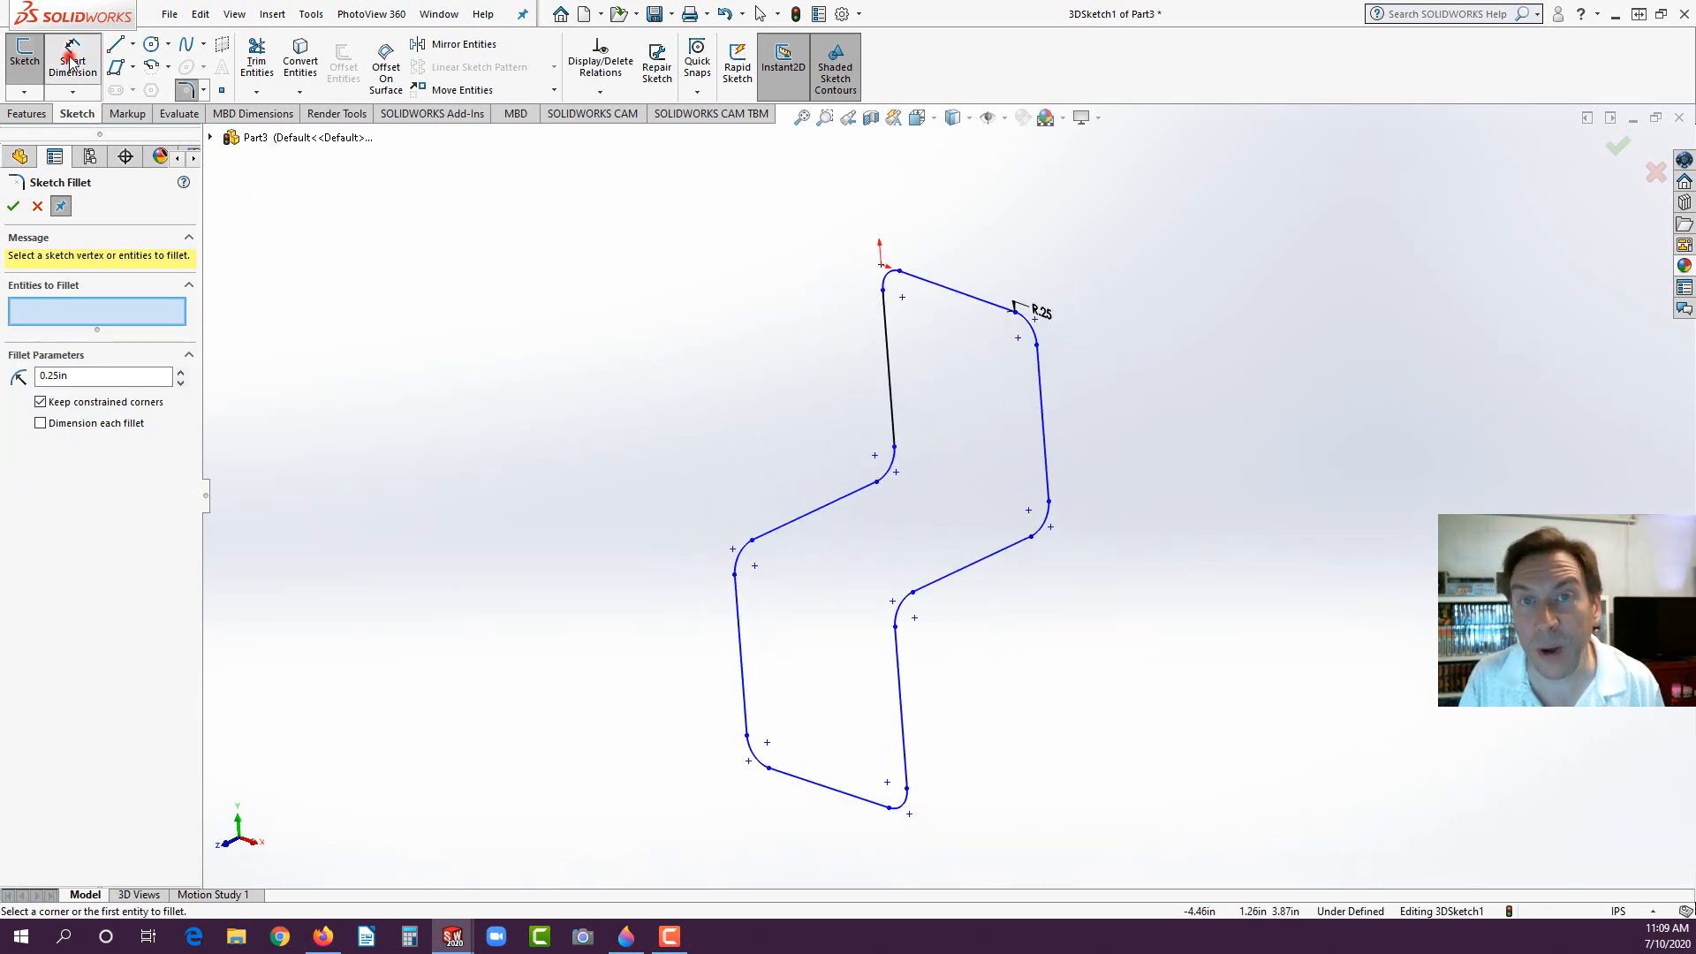
click(887, 344)
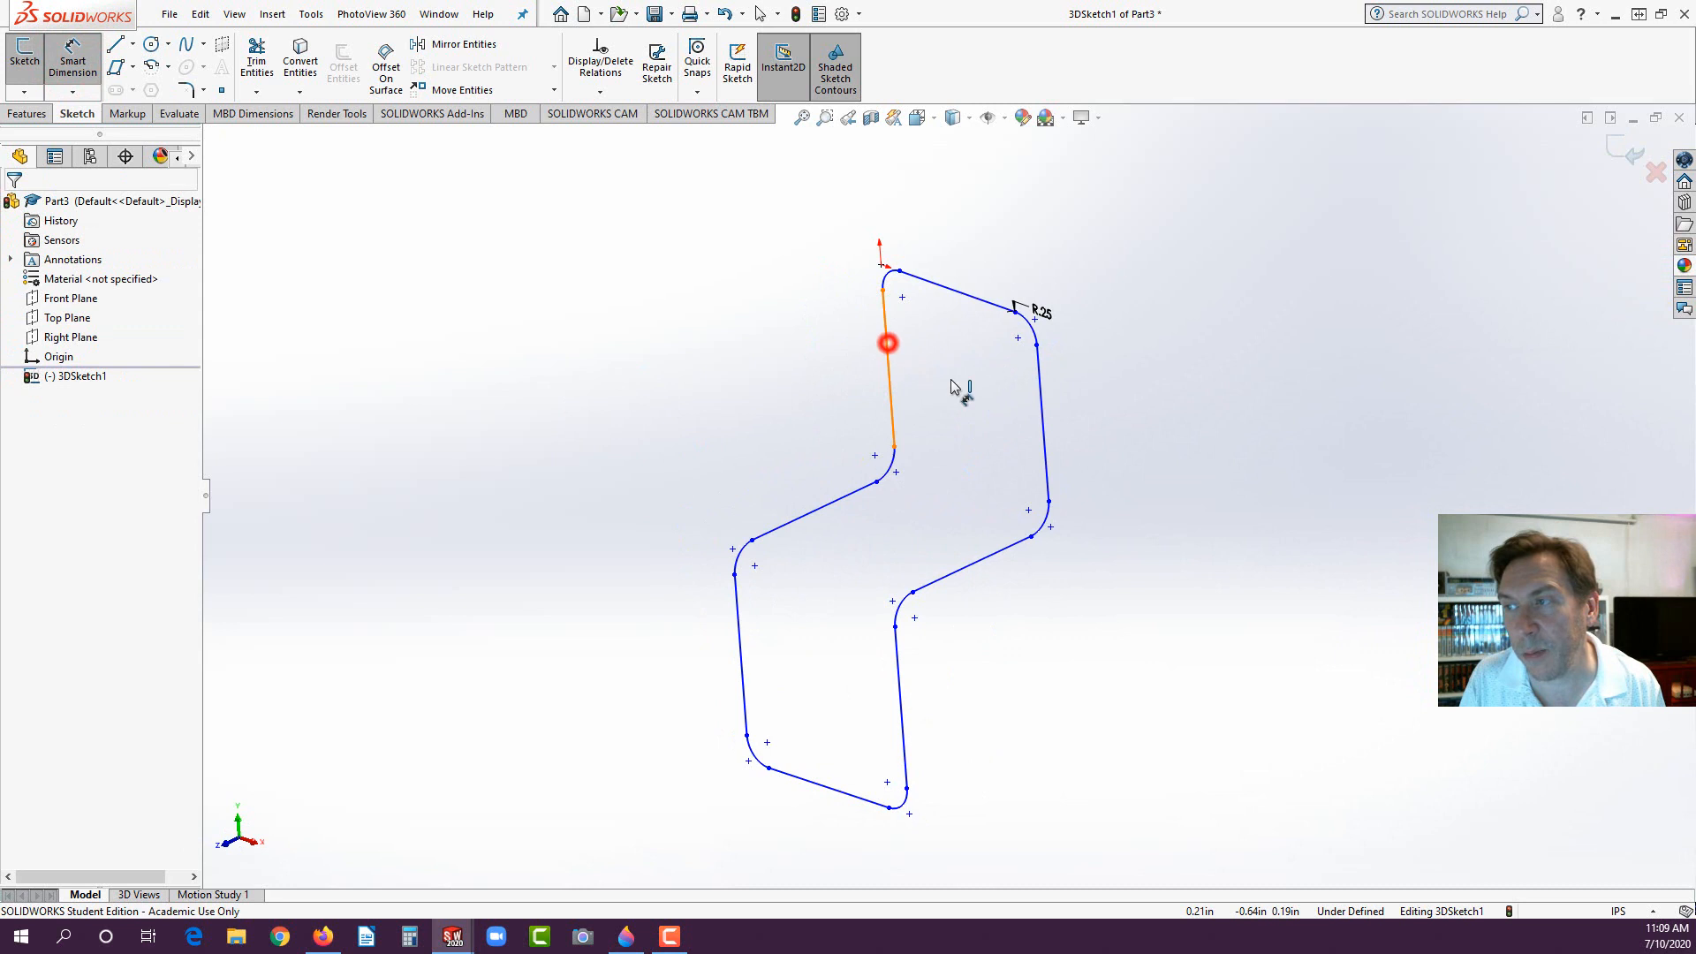
click(1043, 406)
click(956, 202)
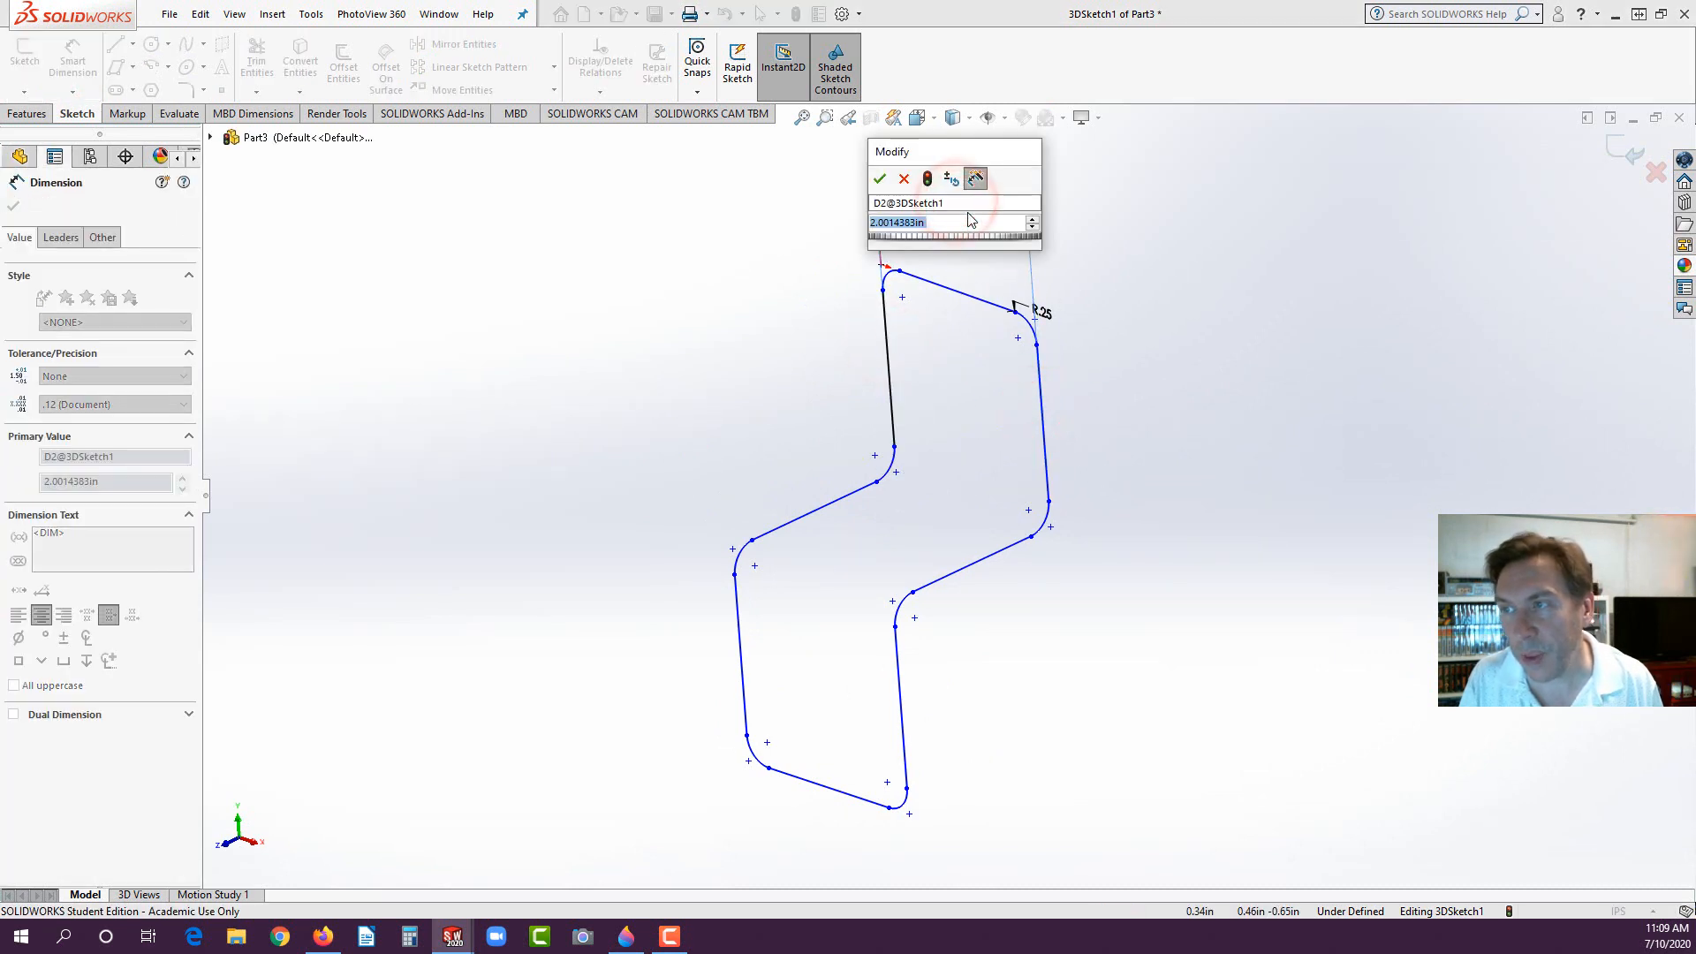
key(Return)
click(1142, 408)
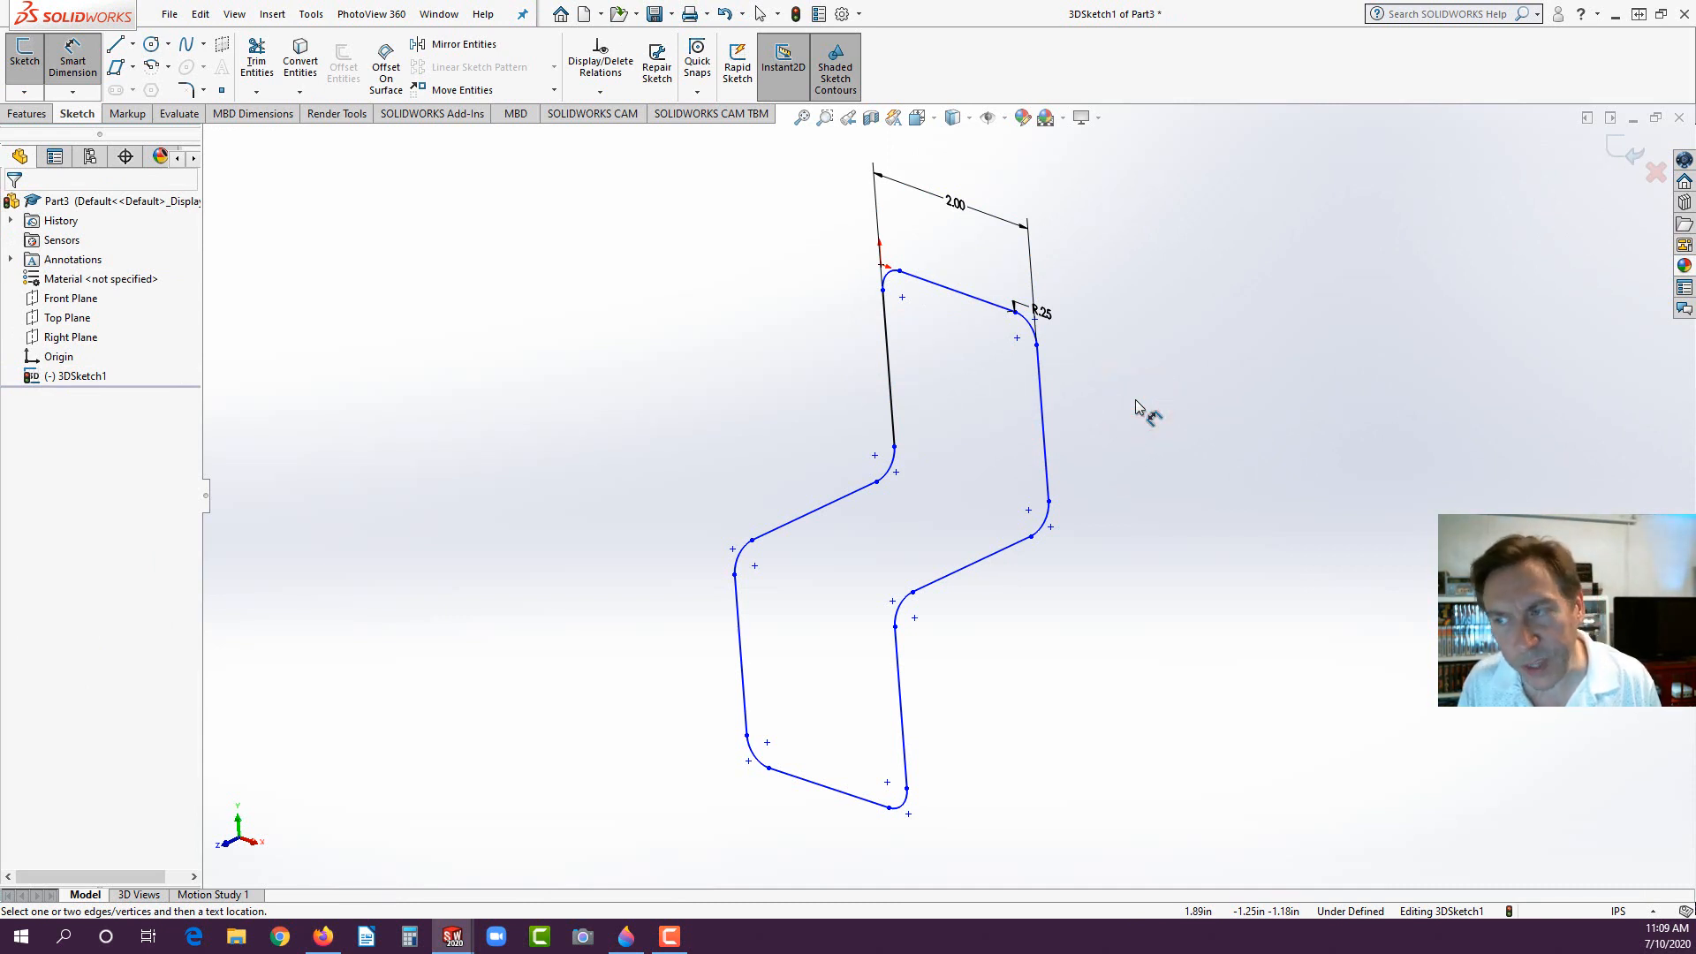
key(Escape)
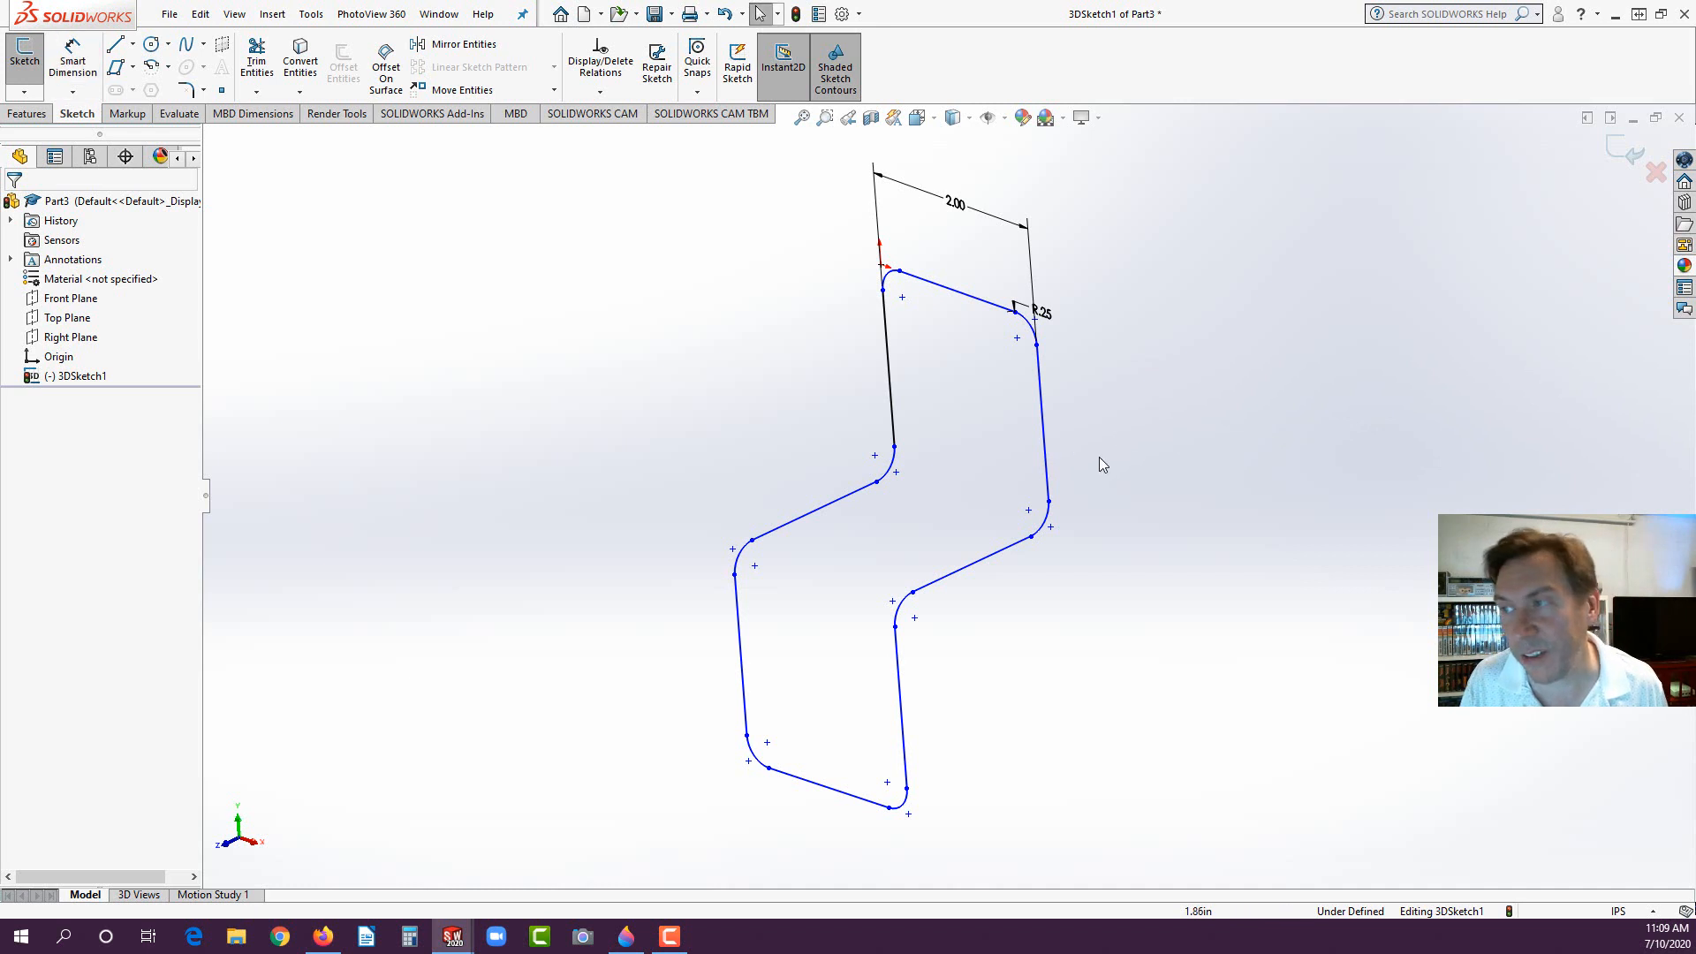
Step: Move the R.25 fillet dimension text outside the profile, clear of the corner and extension line
middle_drag(1070, 462, 1139, 323)
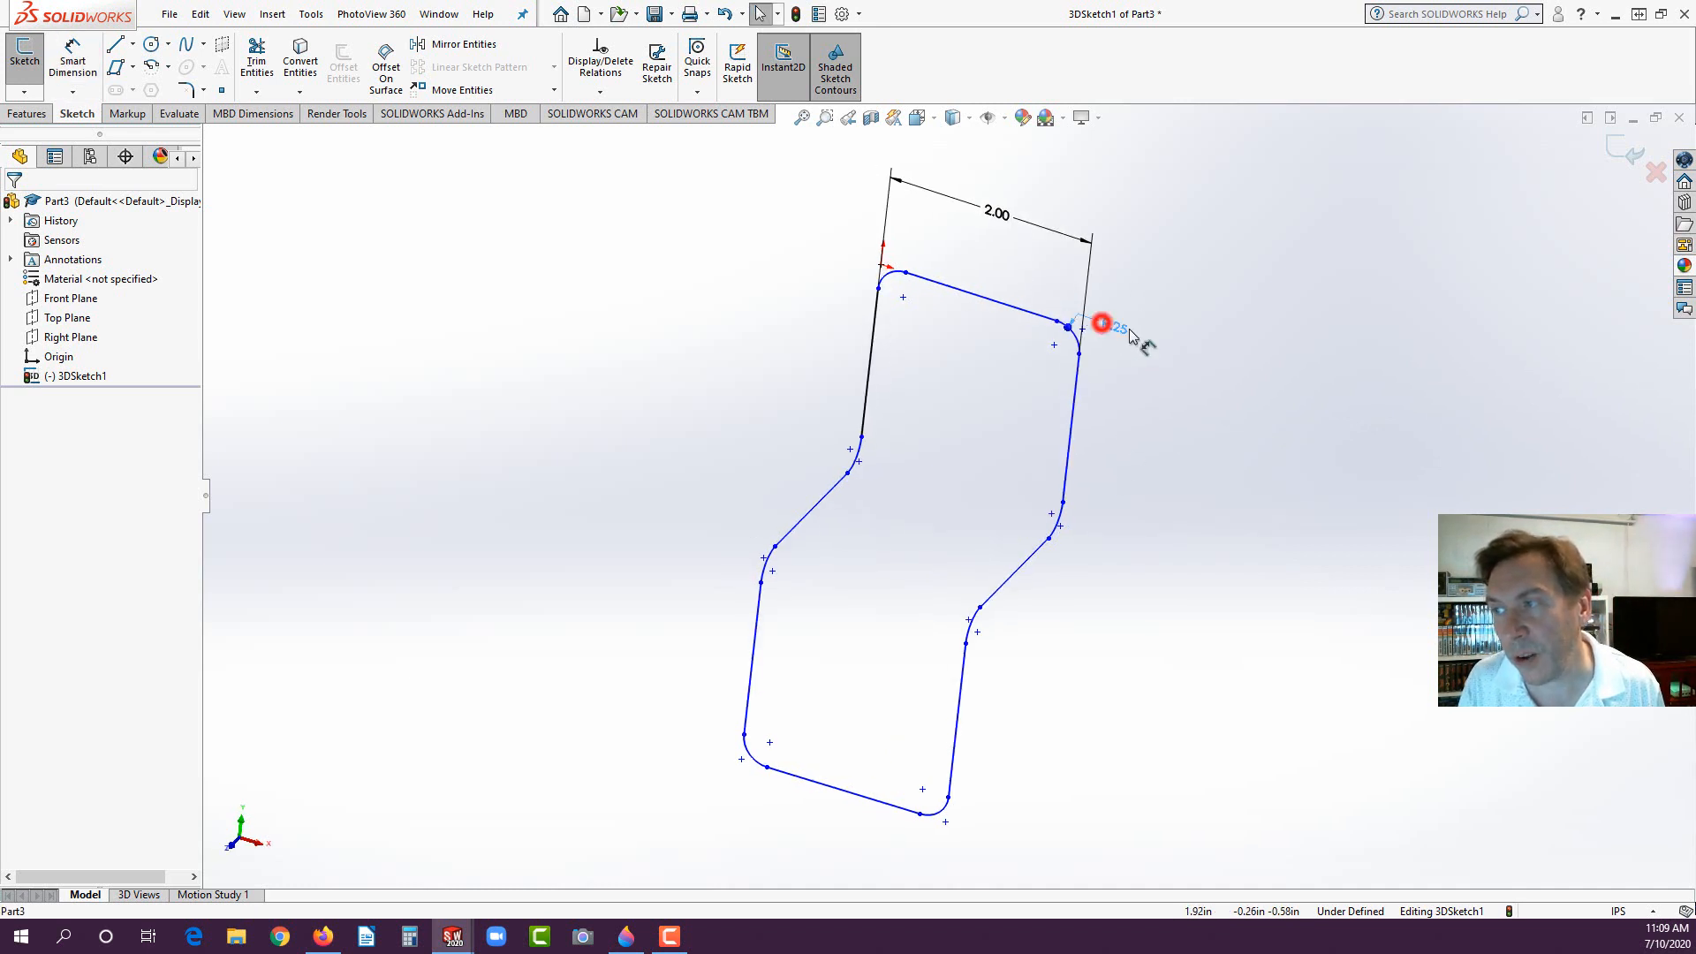
click(1155, 302)
click(1143, 471)
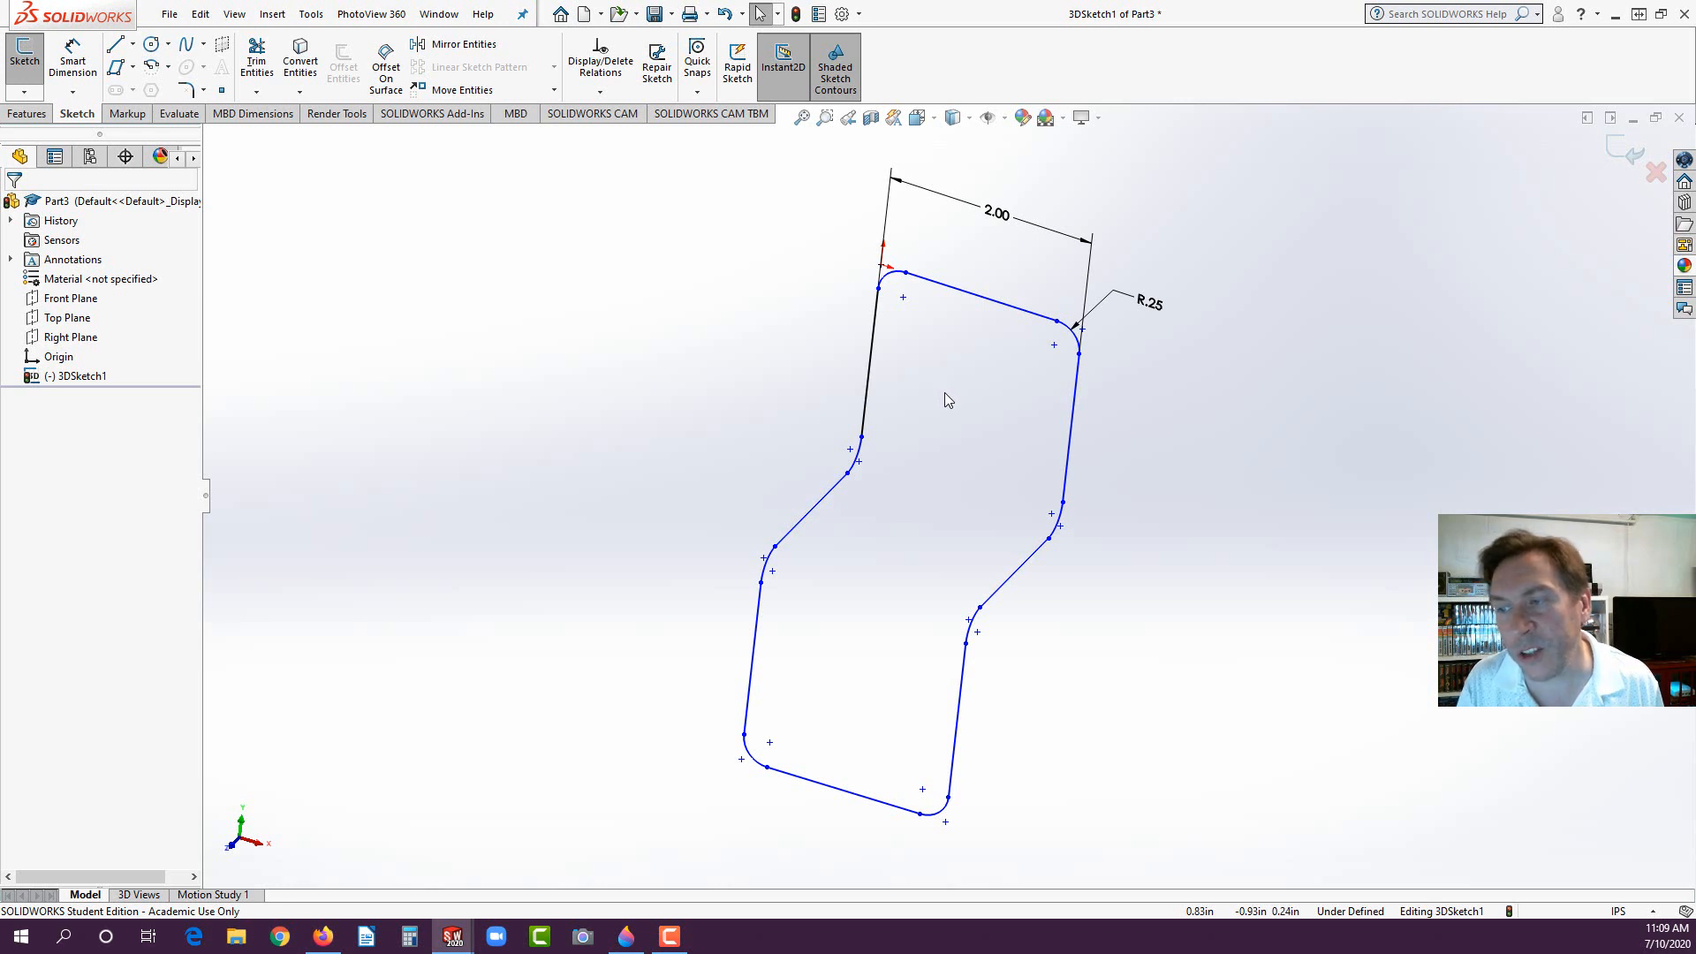
scroll(919, 265, down, 10)
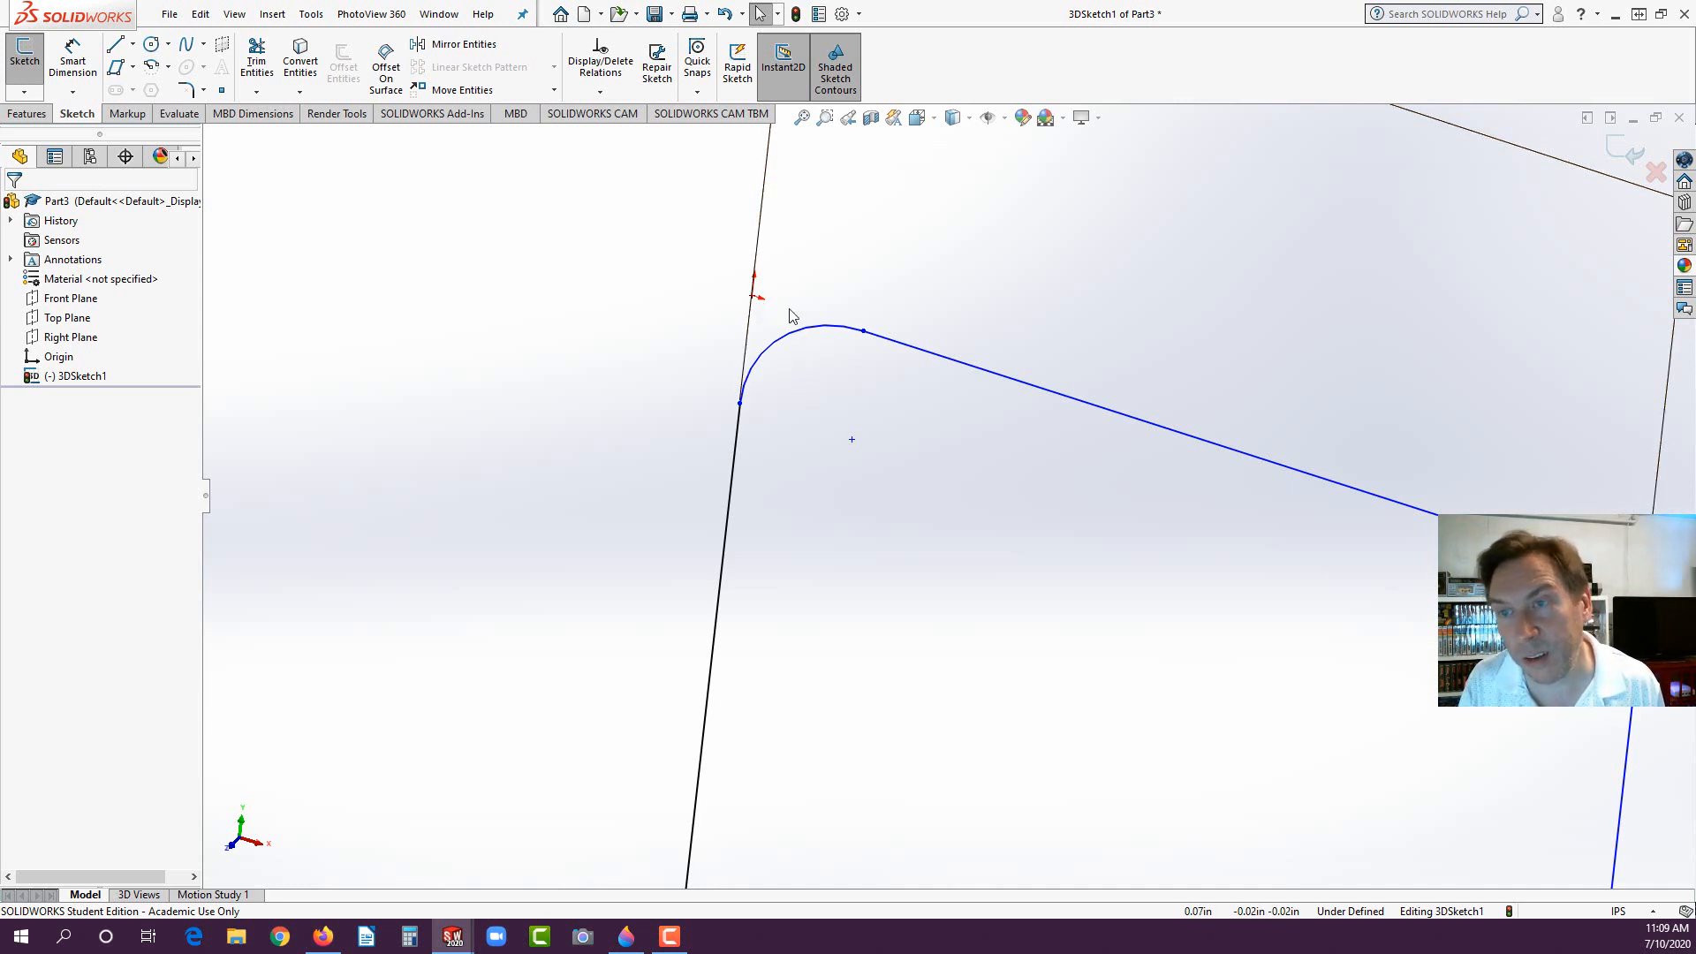
scroll(857, 393, up, 3)
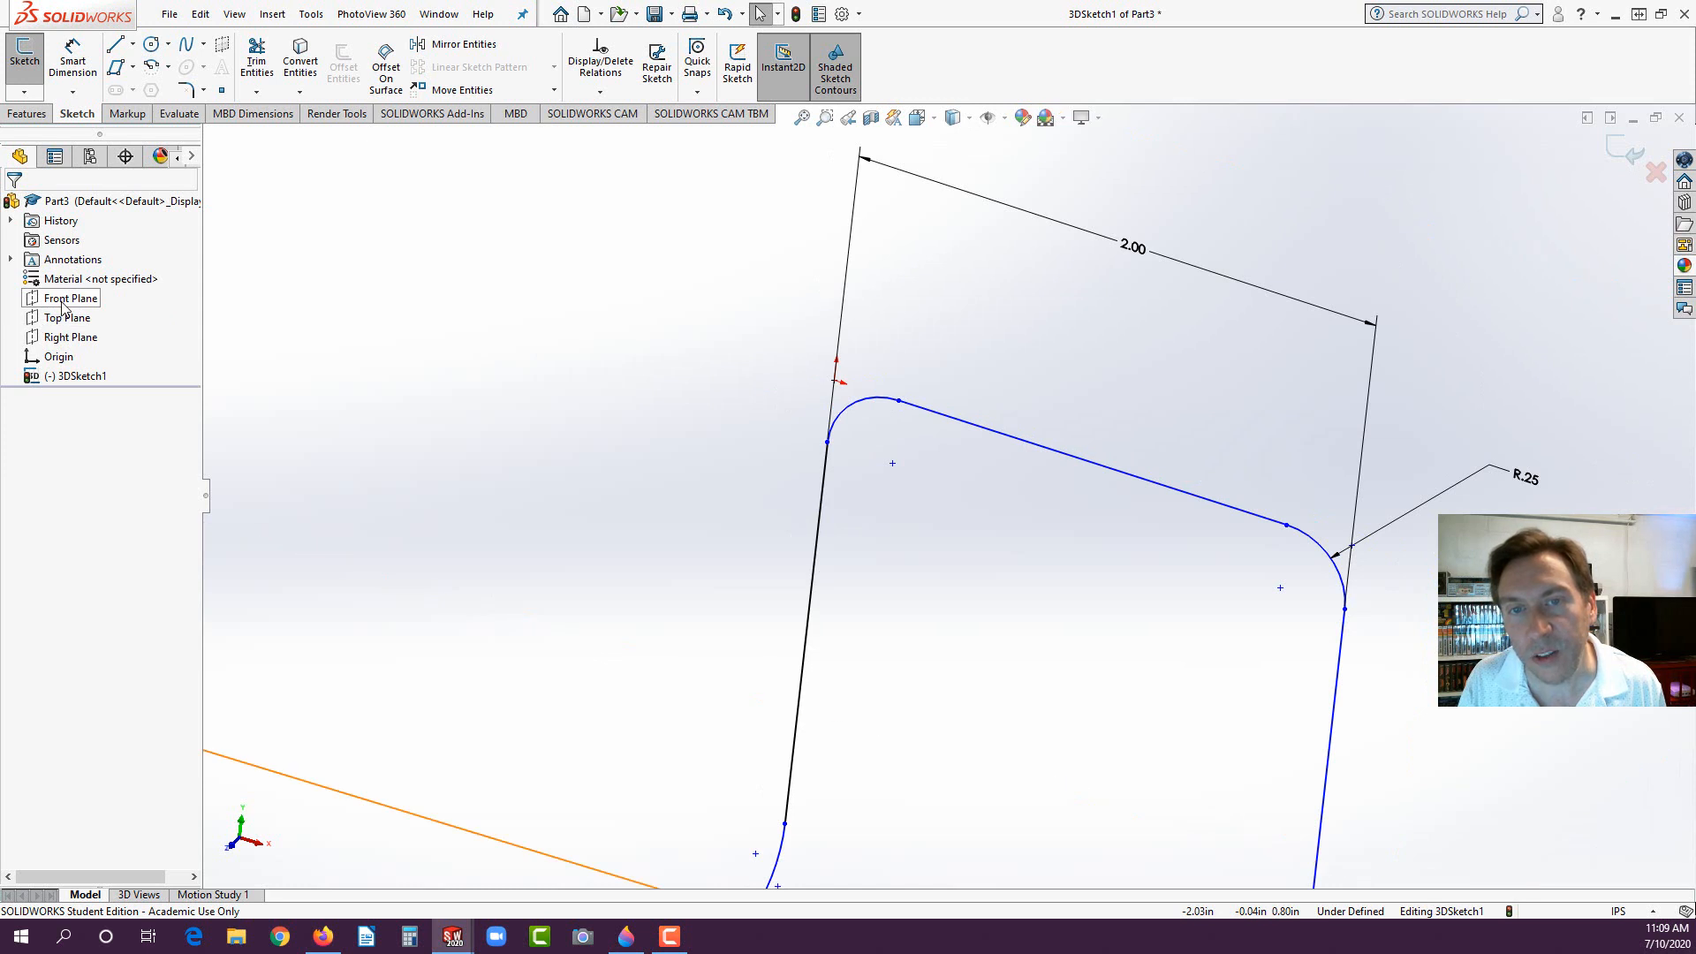
click(71, 337)
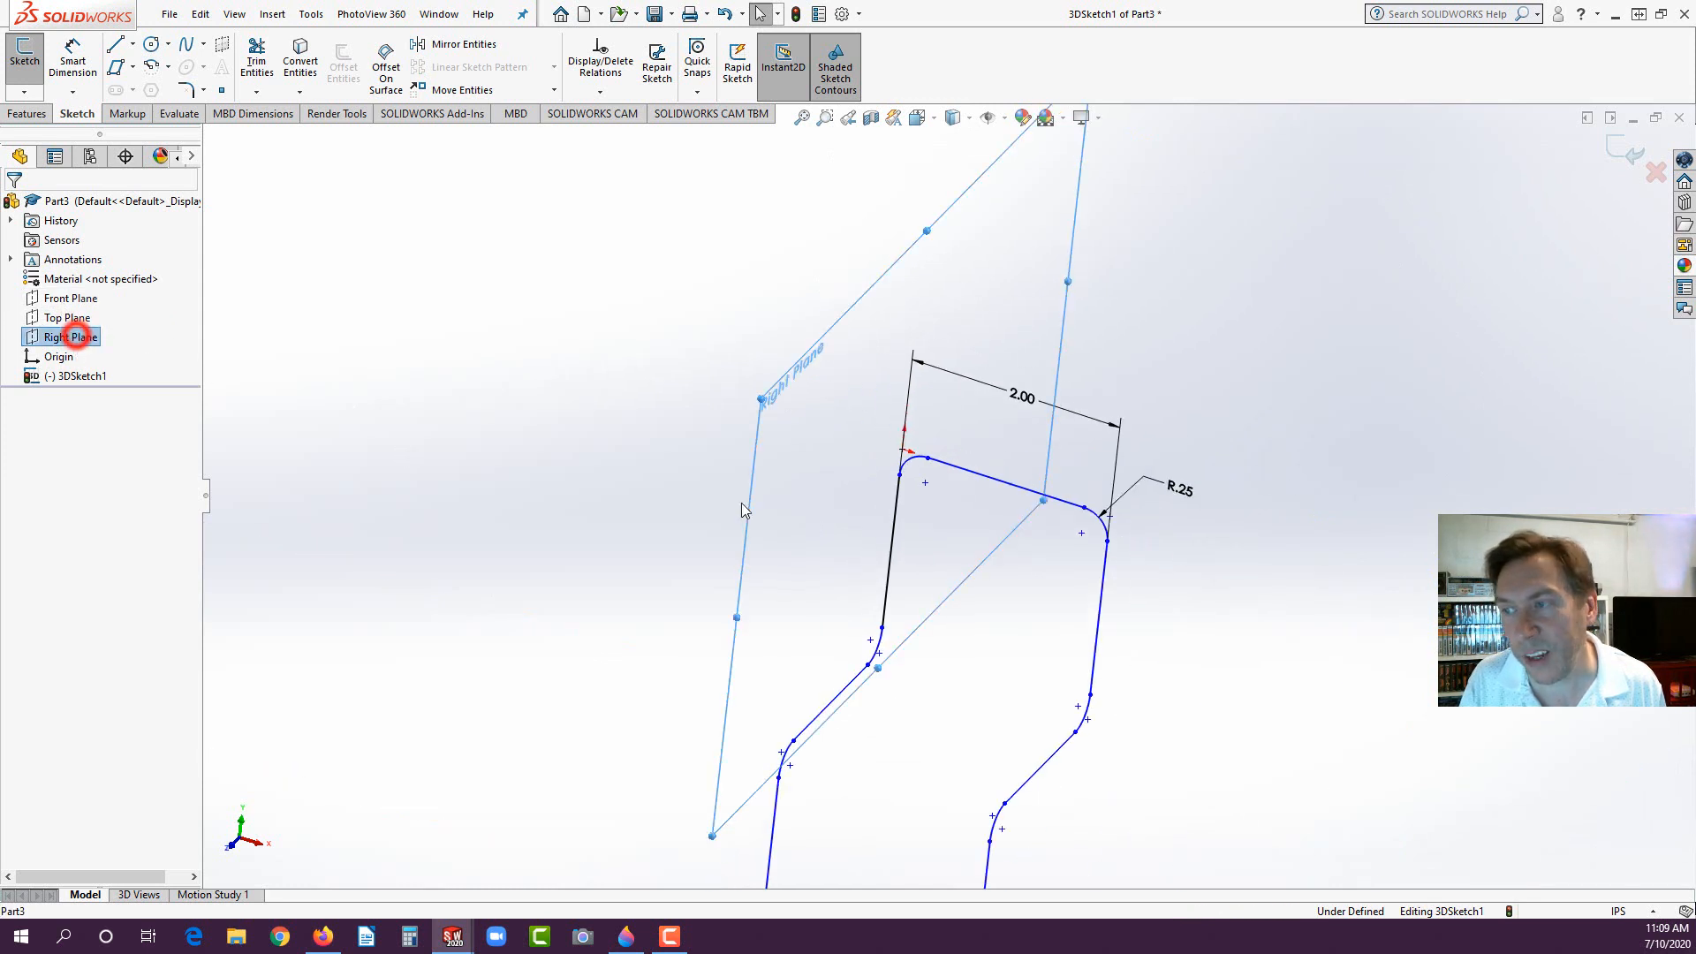
mouse_move(1185, 463)
middle_down()
mouse_move(1200, 401)
mouse_move(1166, 407)
middle_up()
scroll(1149, 415, down, 3)
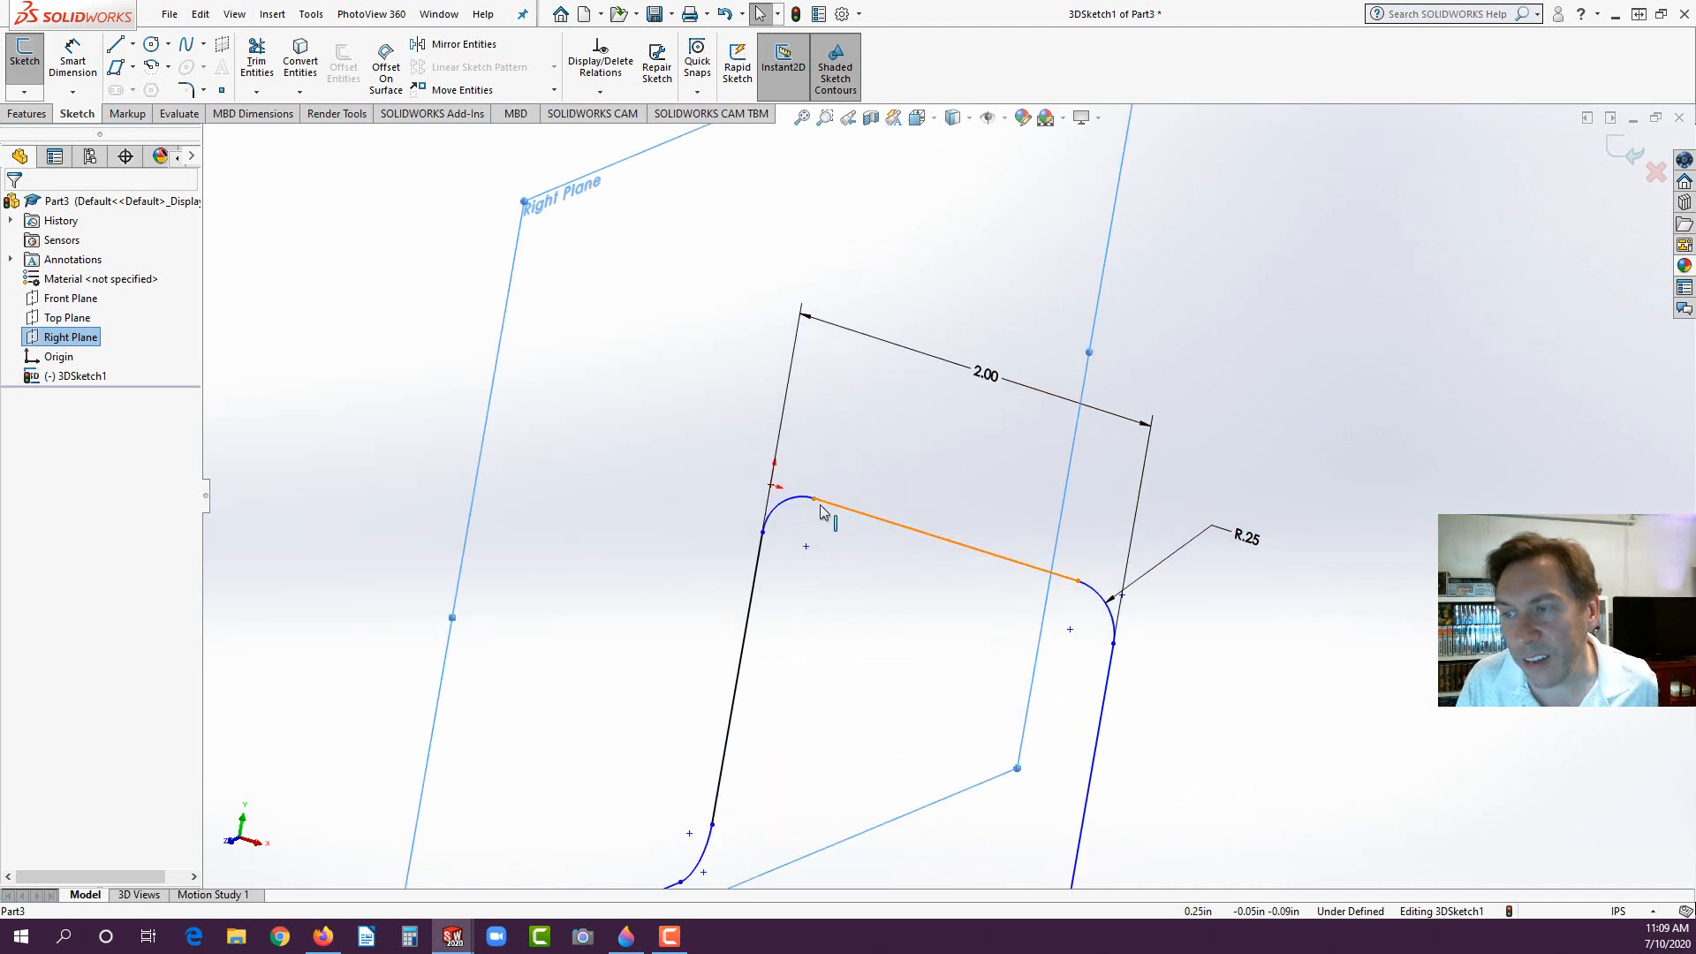
ctrl+click(813, 500)
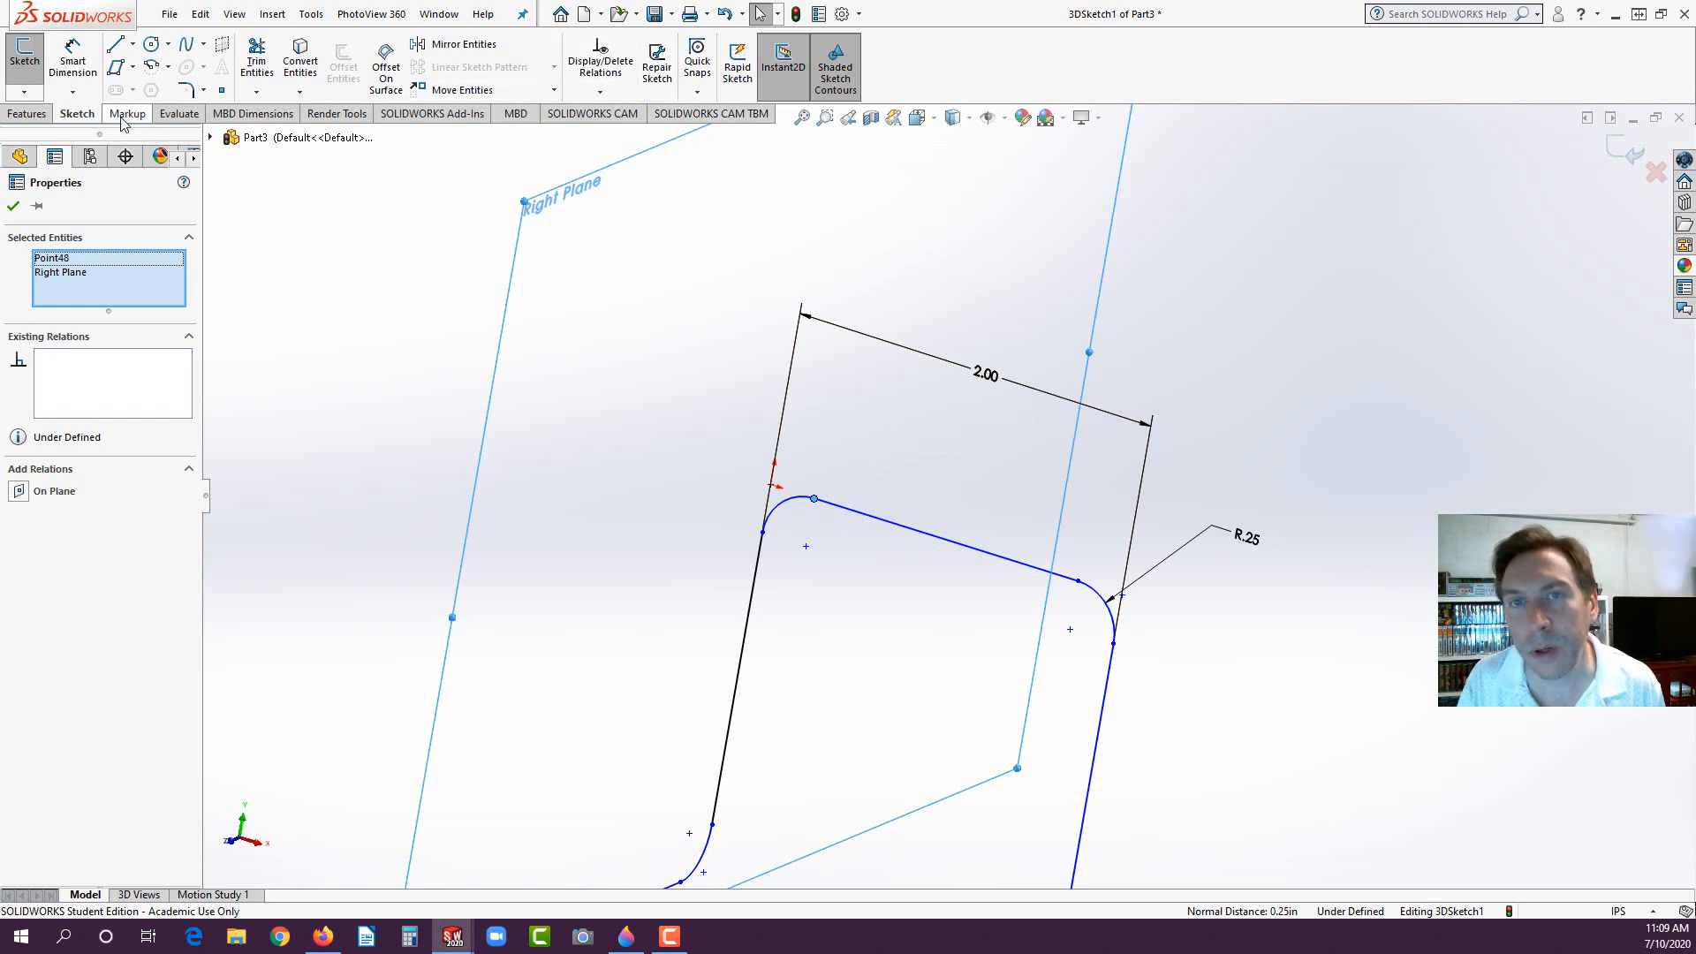
click(26, 113)
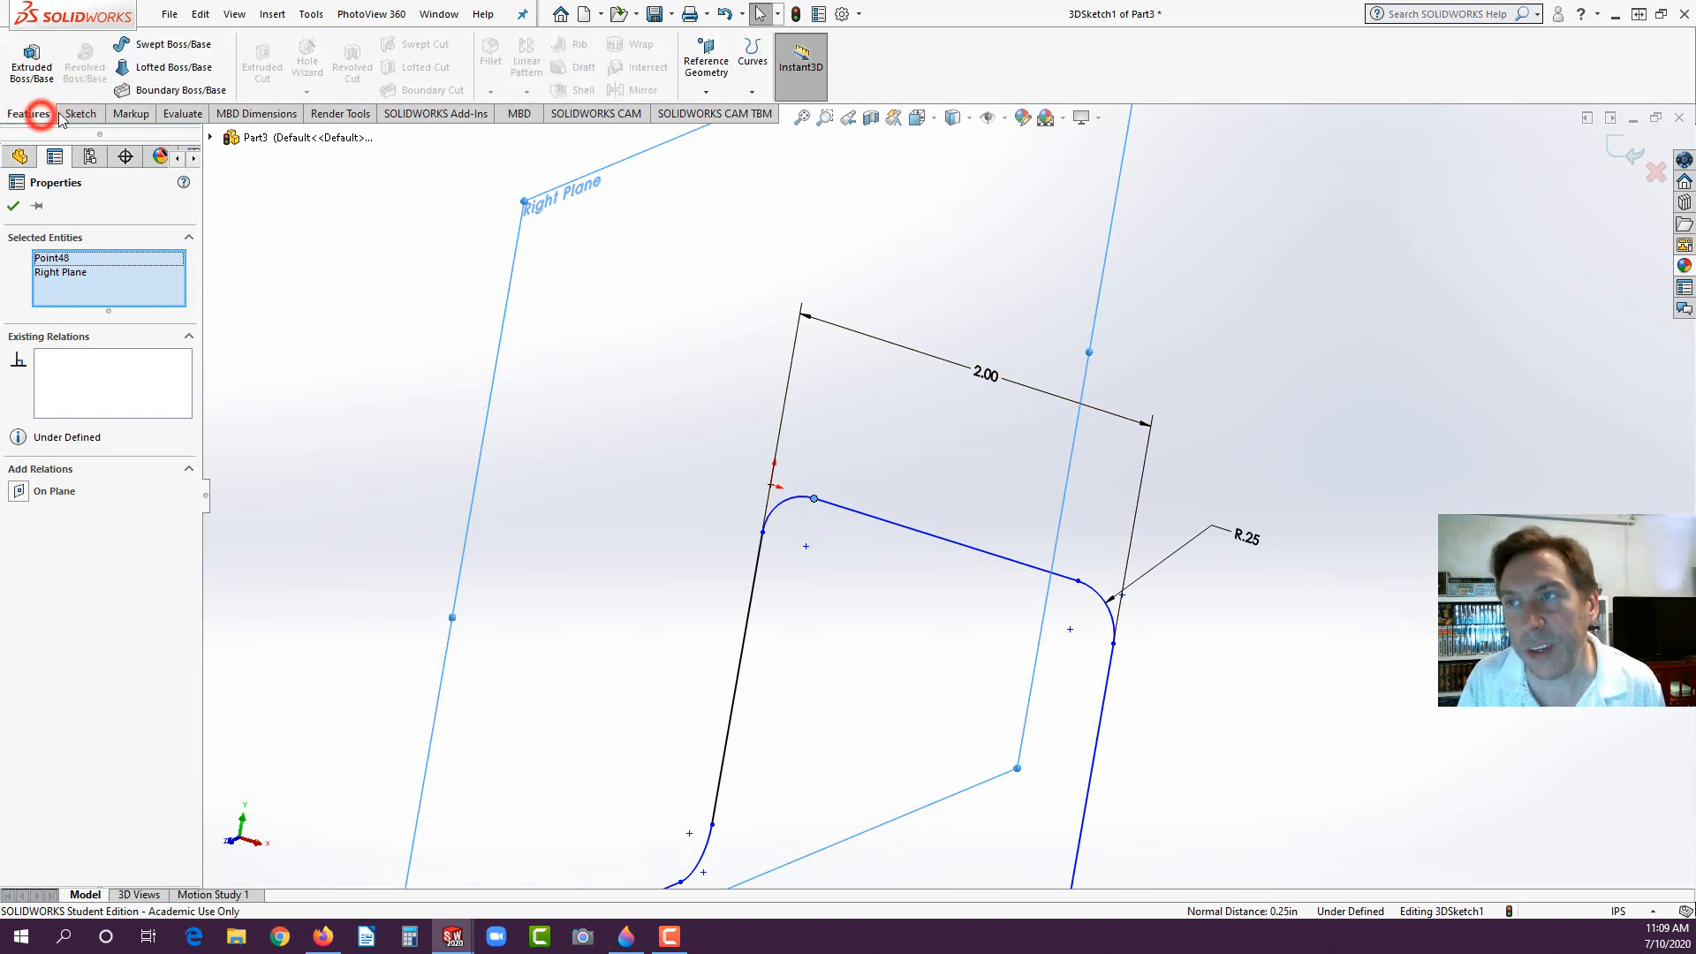
click(712, 85)
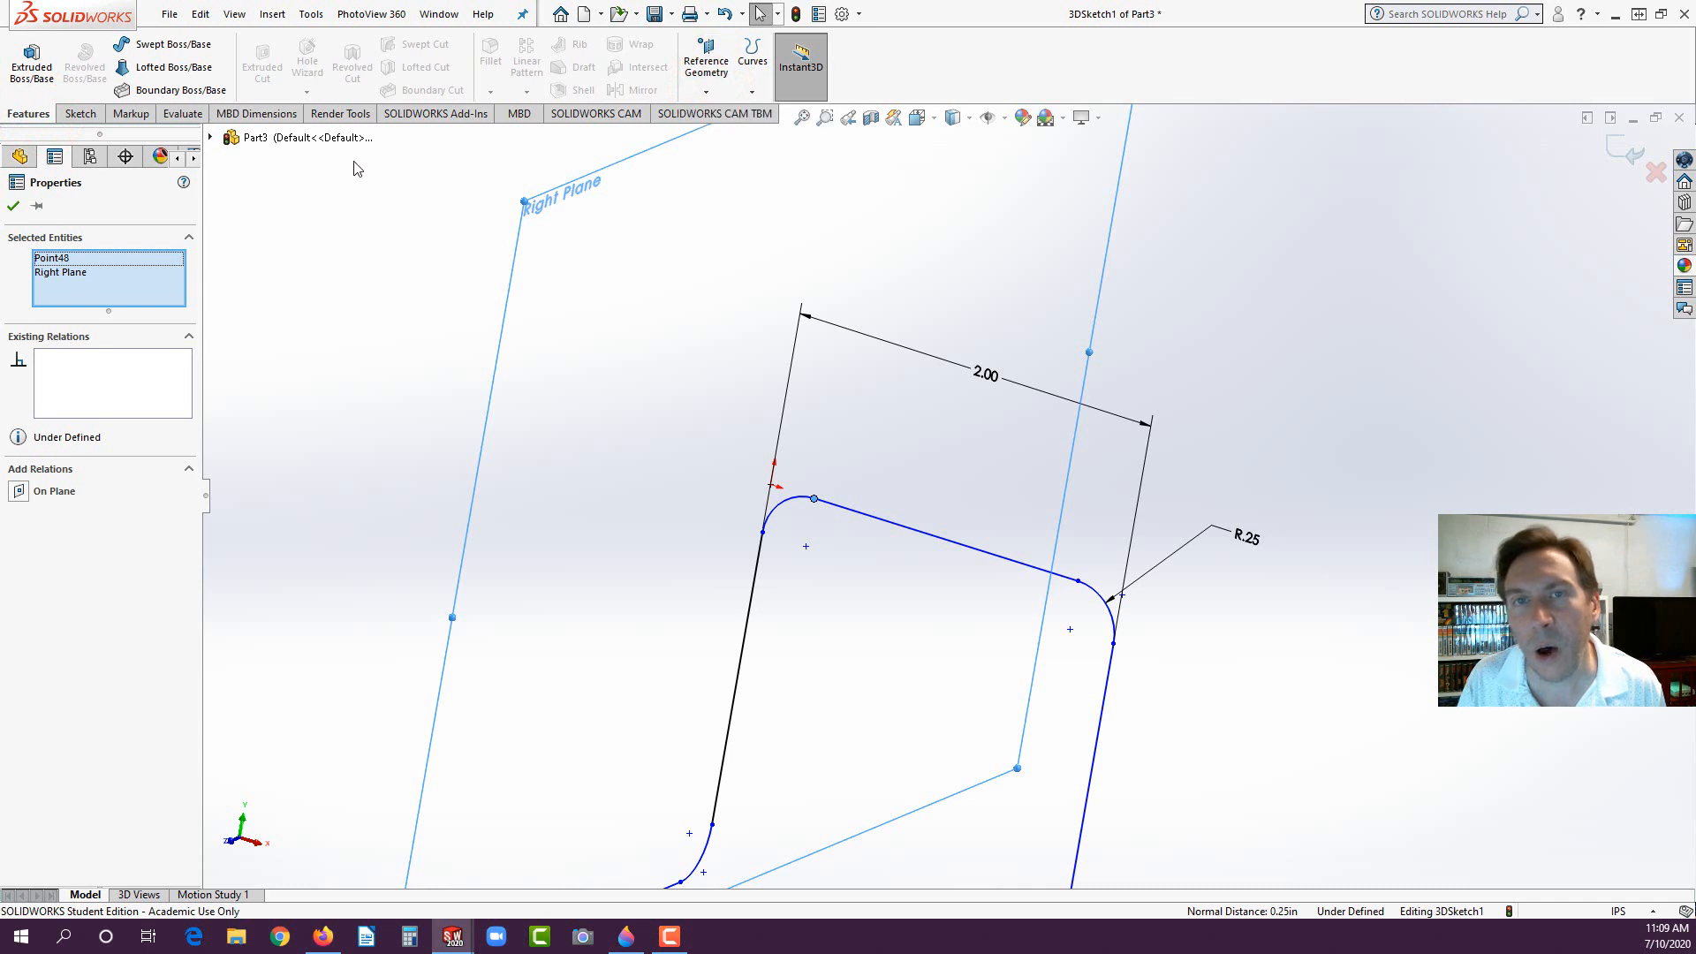
click(14, 205)
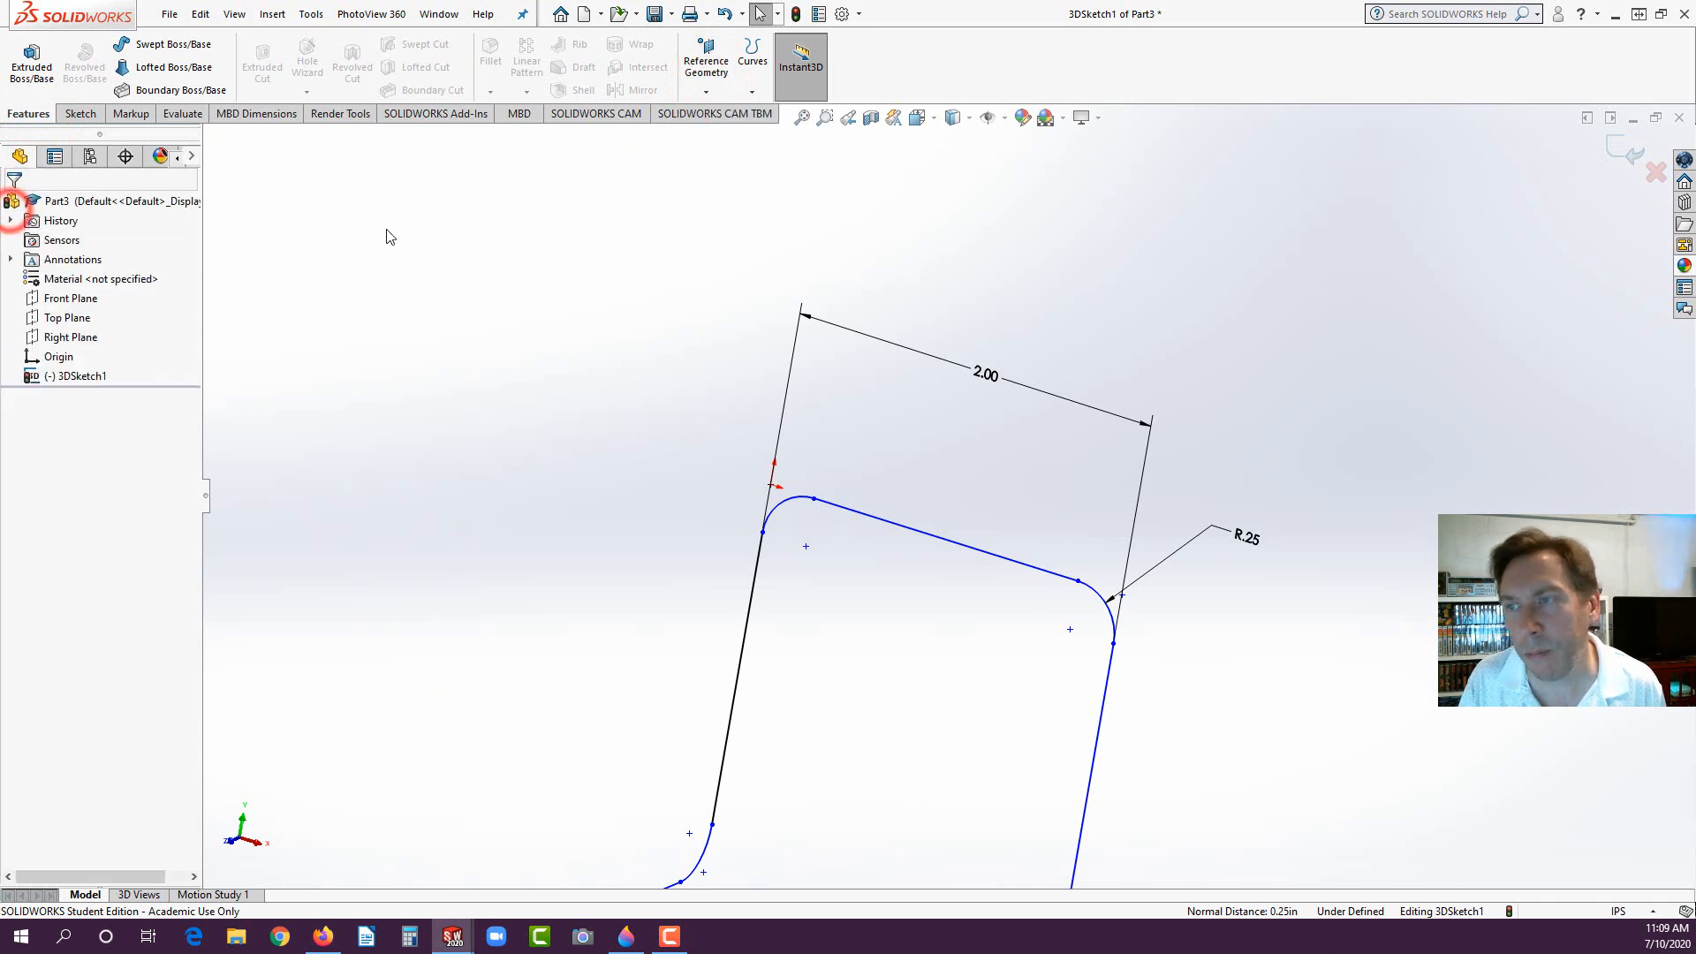
click(392, 229)
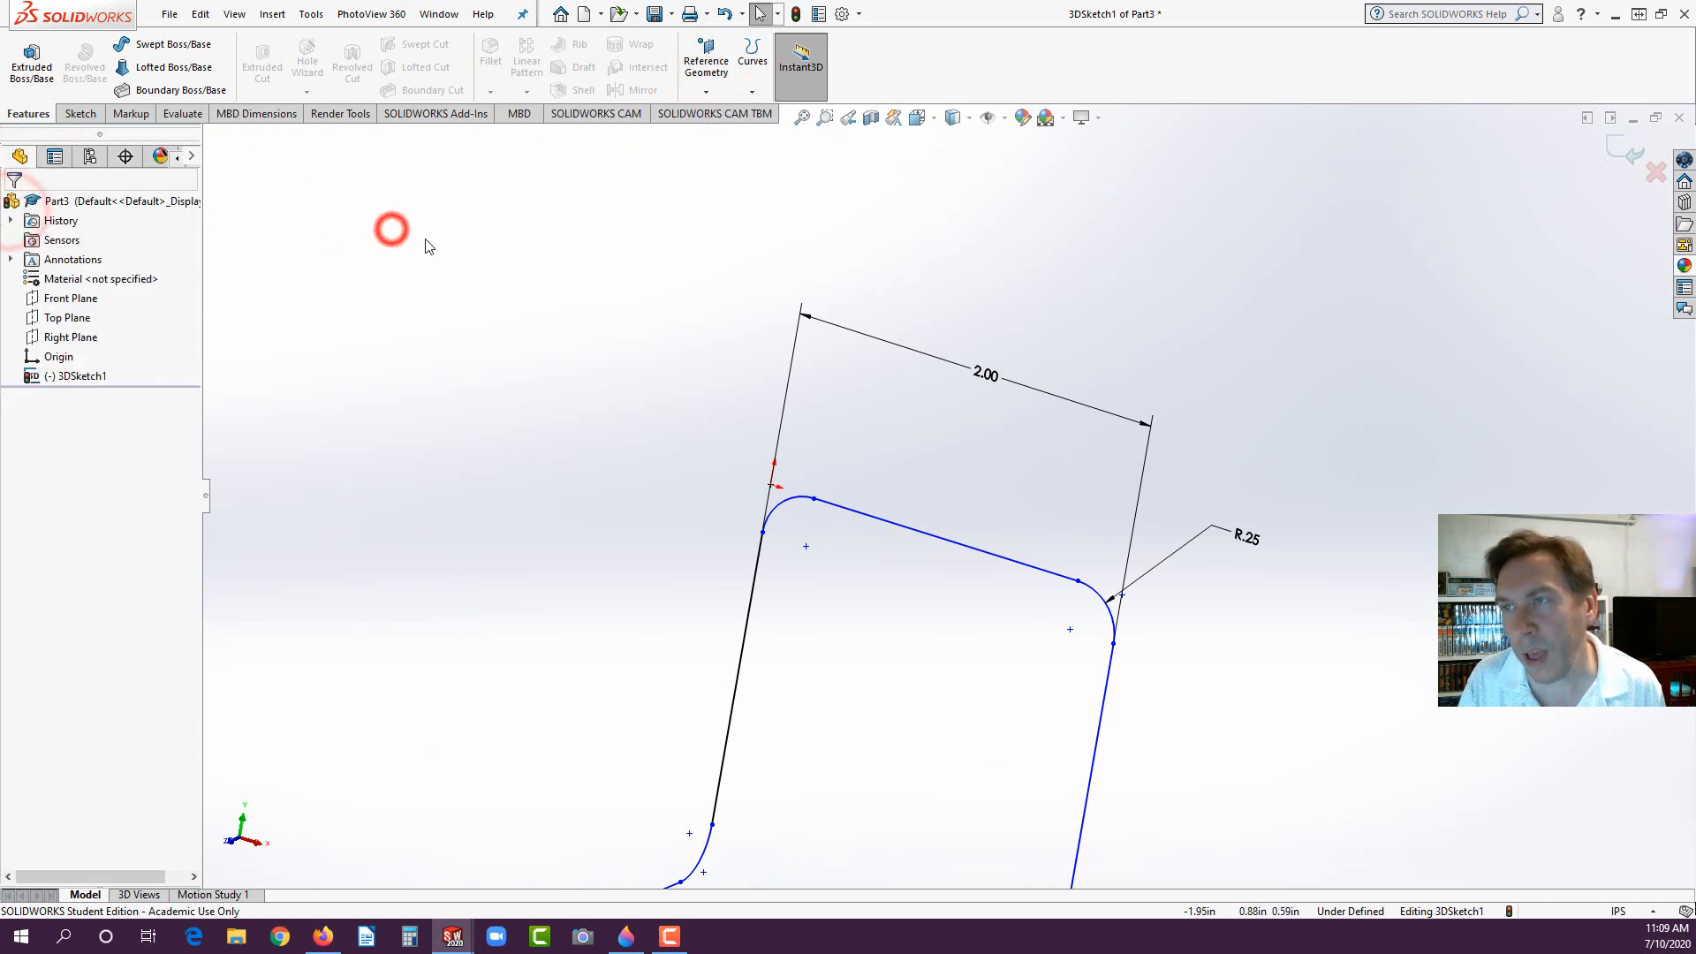
Step: Exit the 3D sketch and create a reference plane parallel to the Right Plane through the top line's endpoint at the fillet near the origin
click(795, 13)
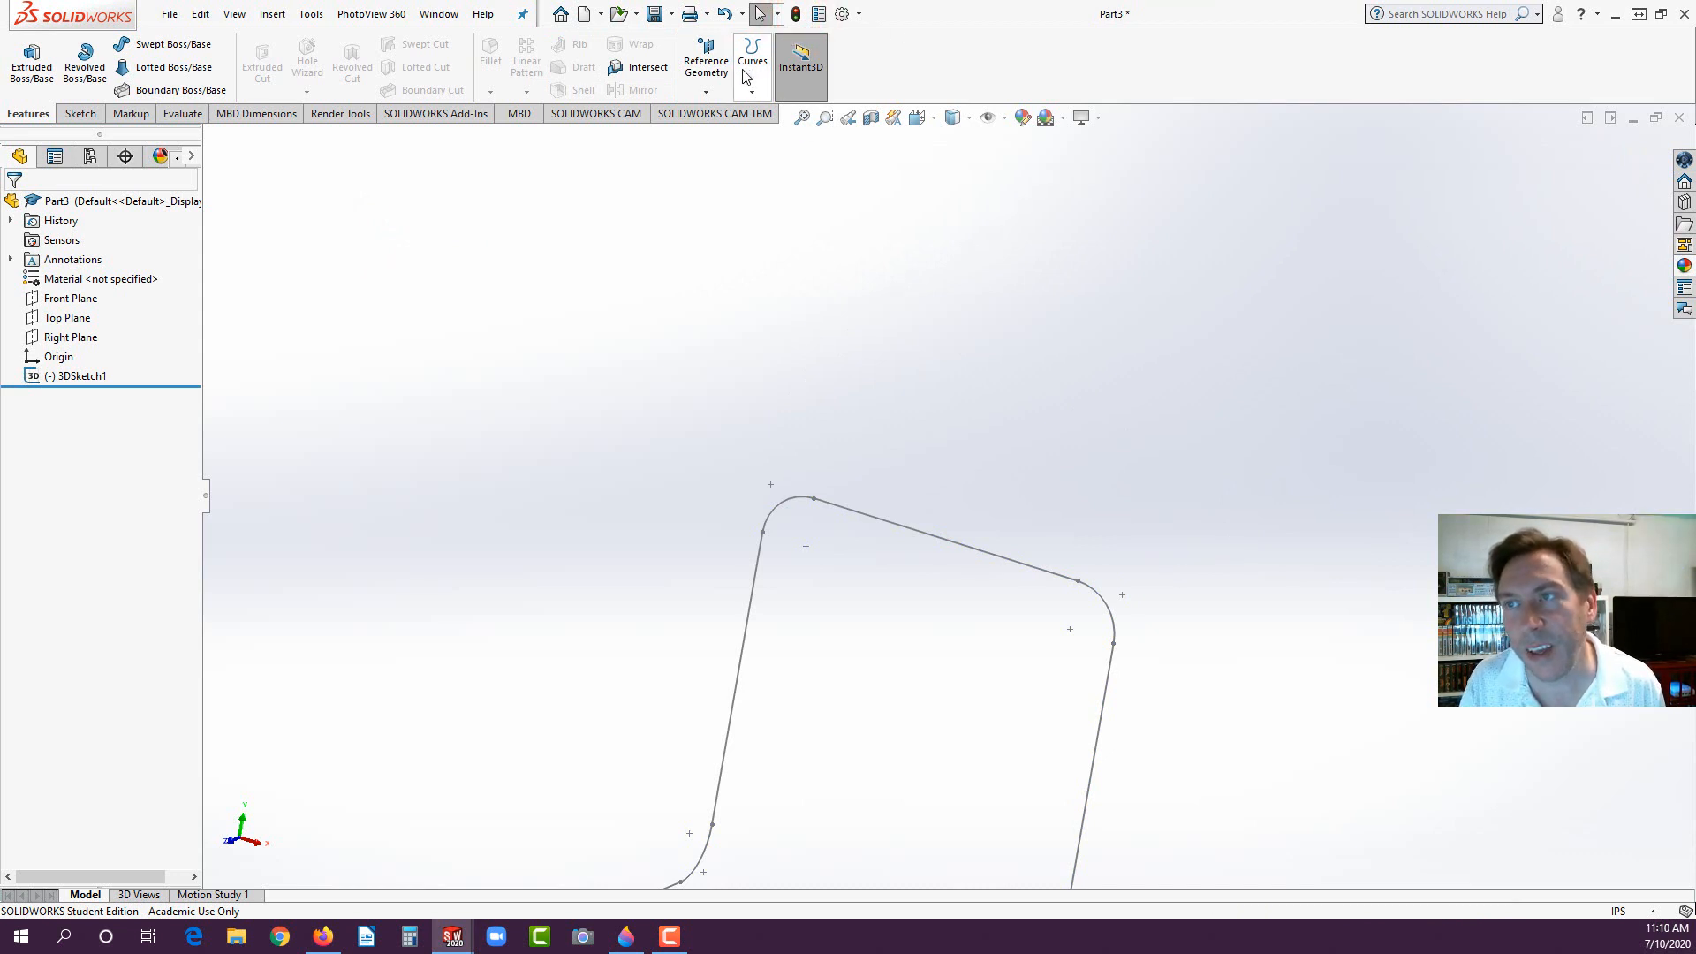
click(704, 94)
click(702, 111)
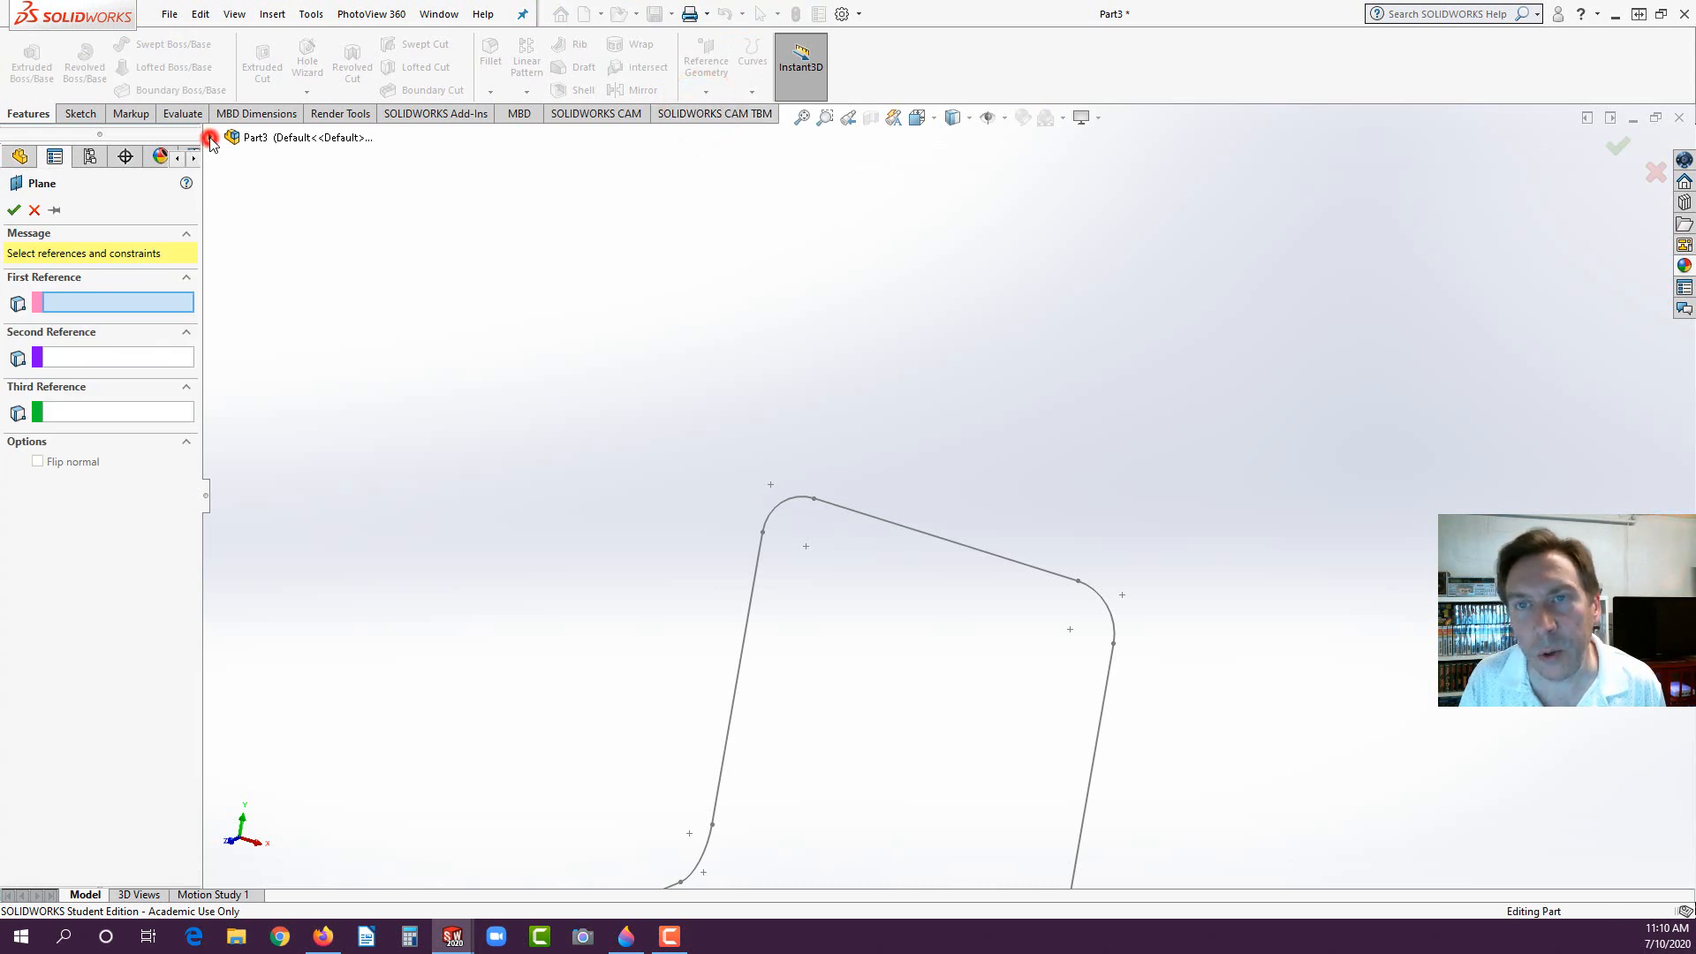
click(211, 139)
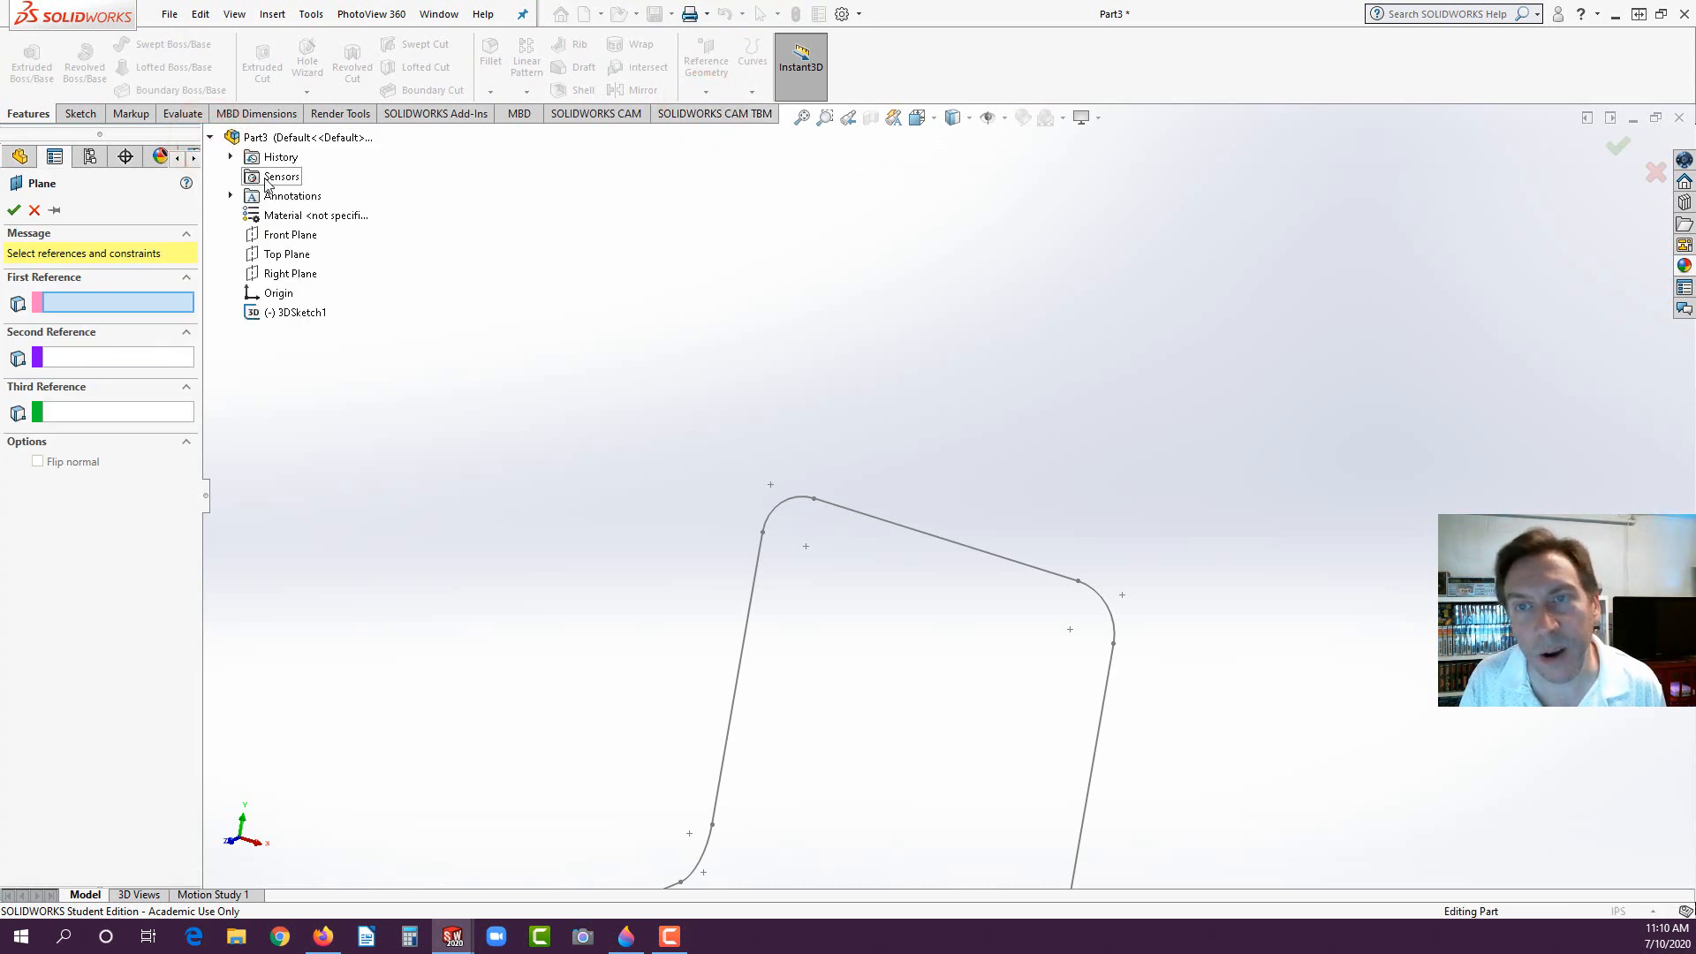
click(270, 275)
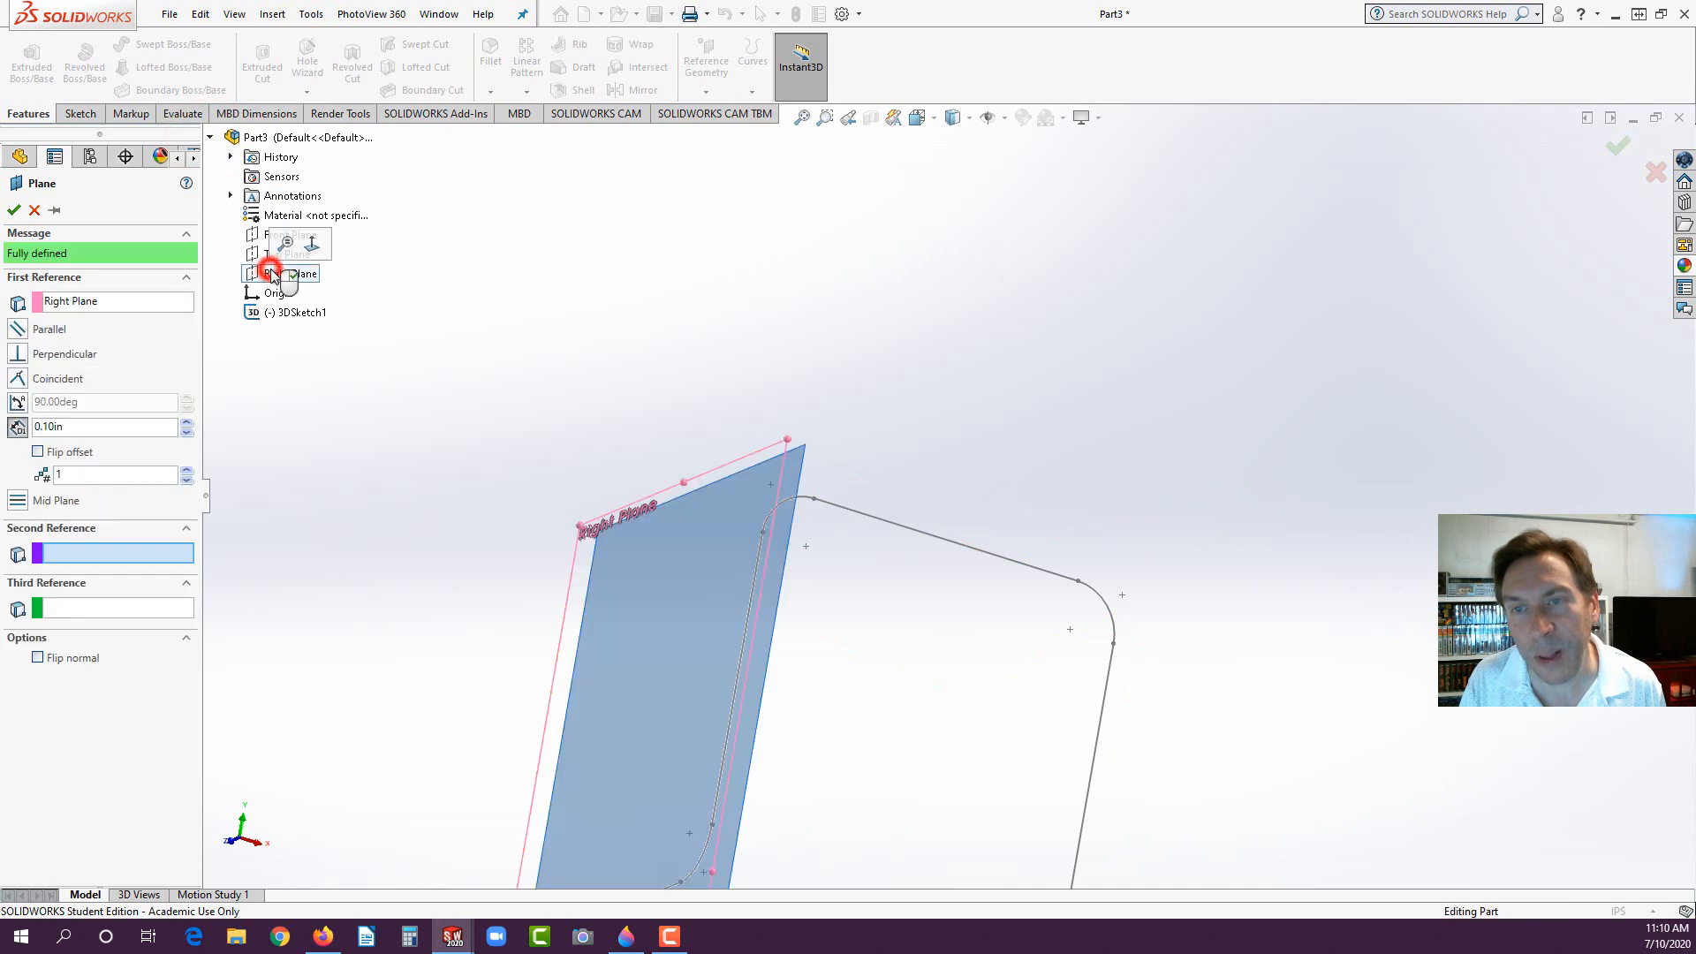
click(816, 501)
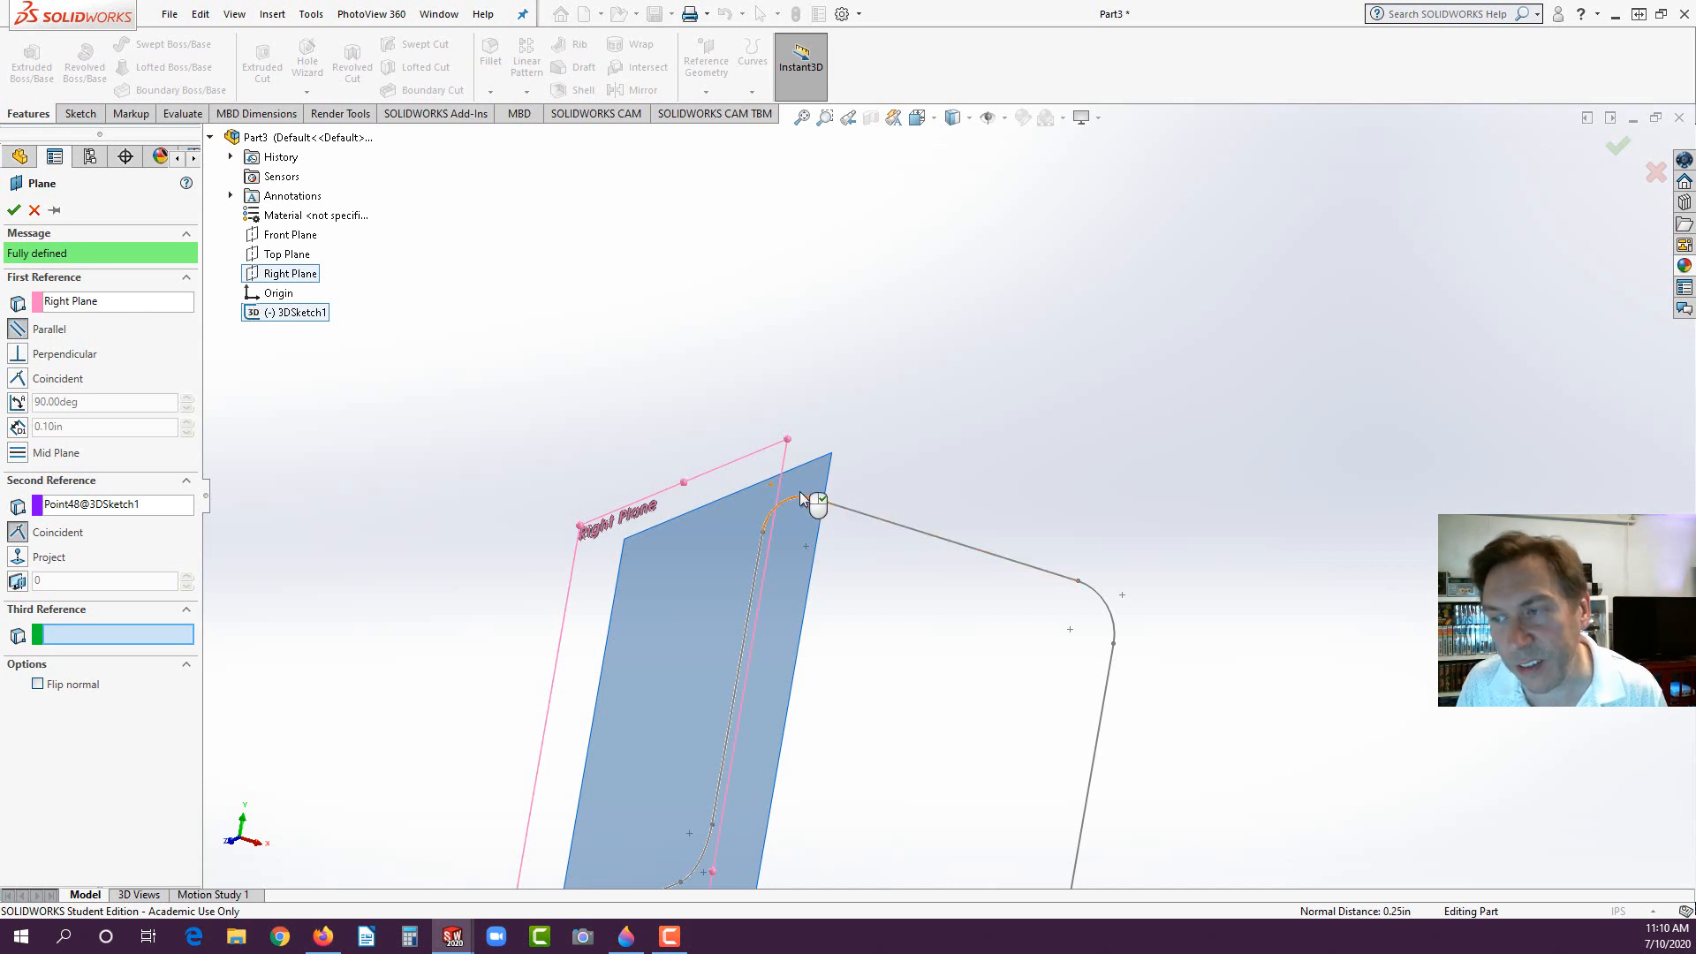
click(14, 211)
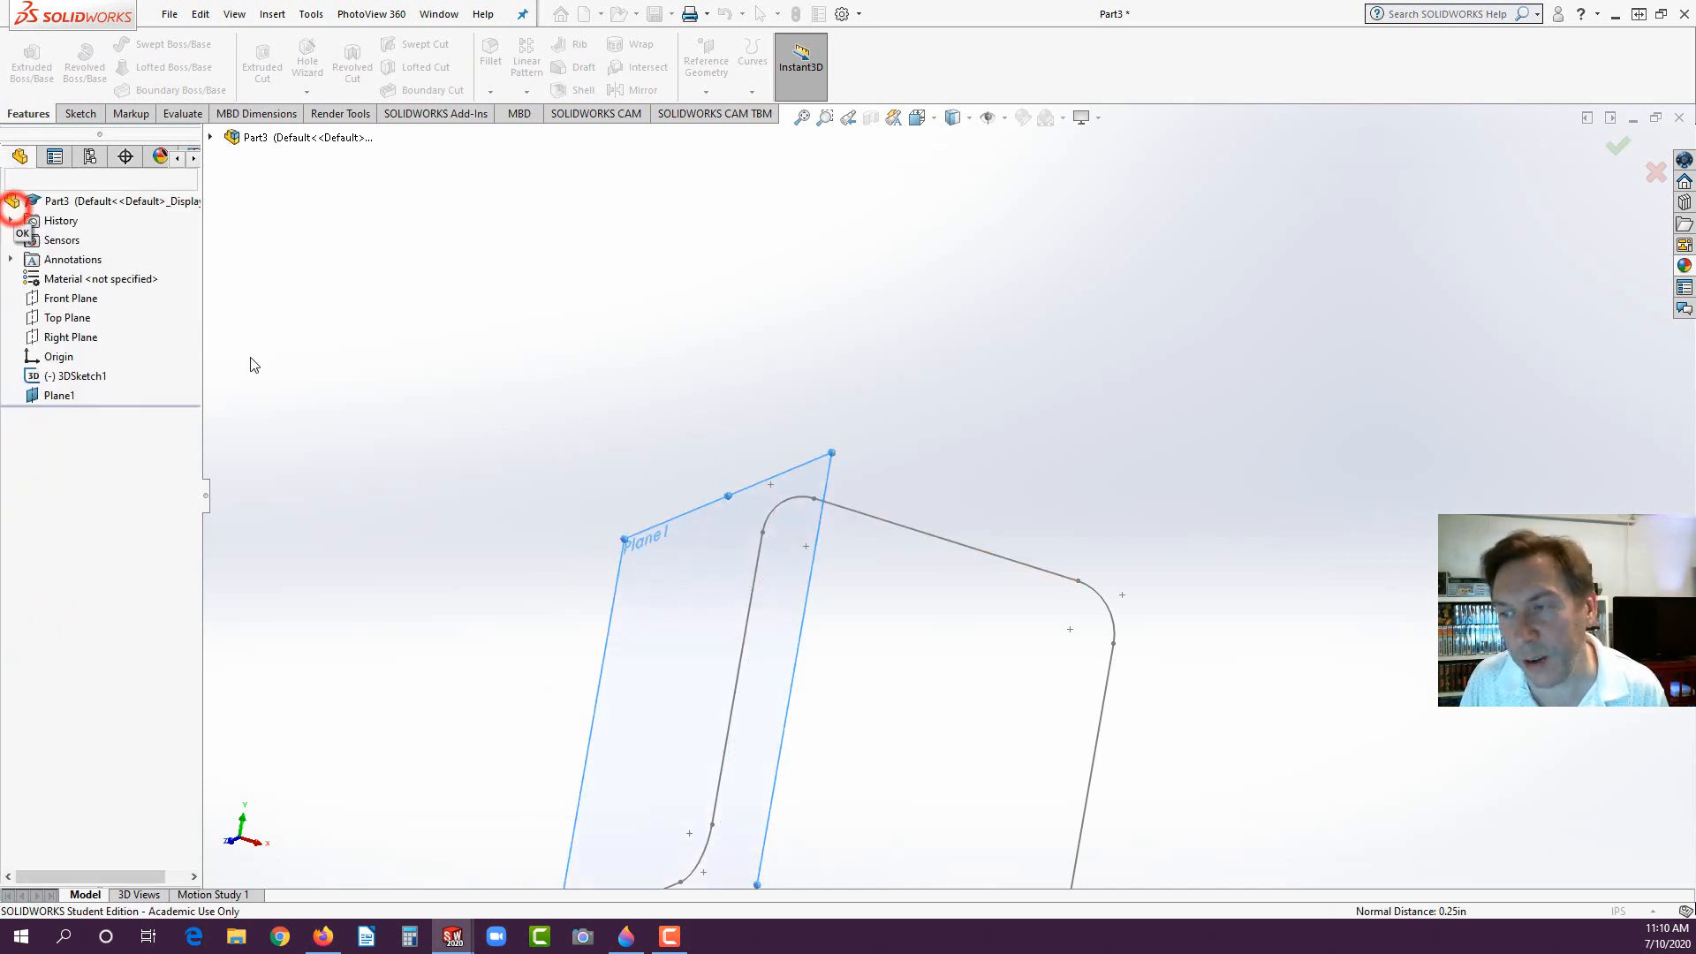
Step: Sketch a circle about 0.15 in in diameter on the new plane, centred on the path point where the fillet meets the top line
scroll(858, 505, down, 3)
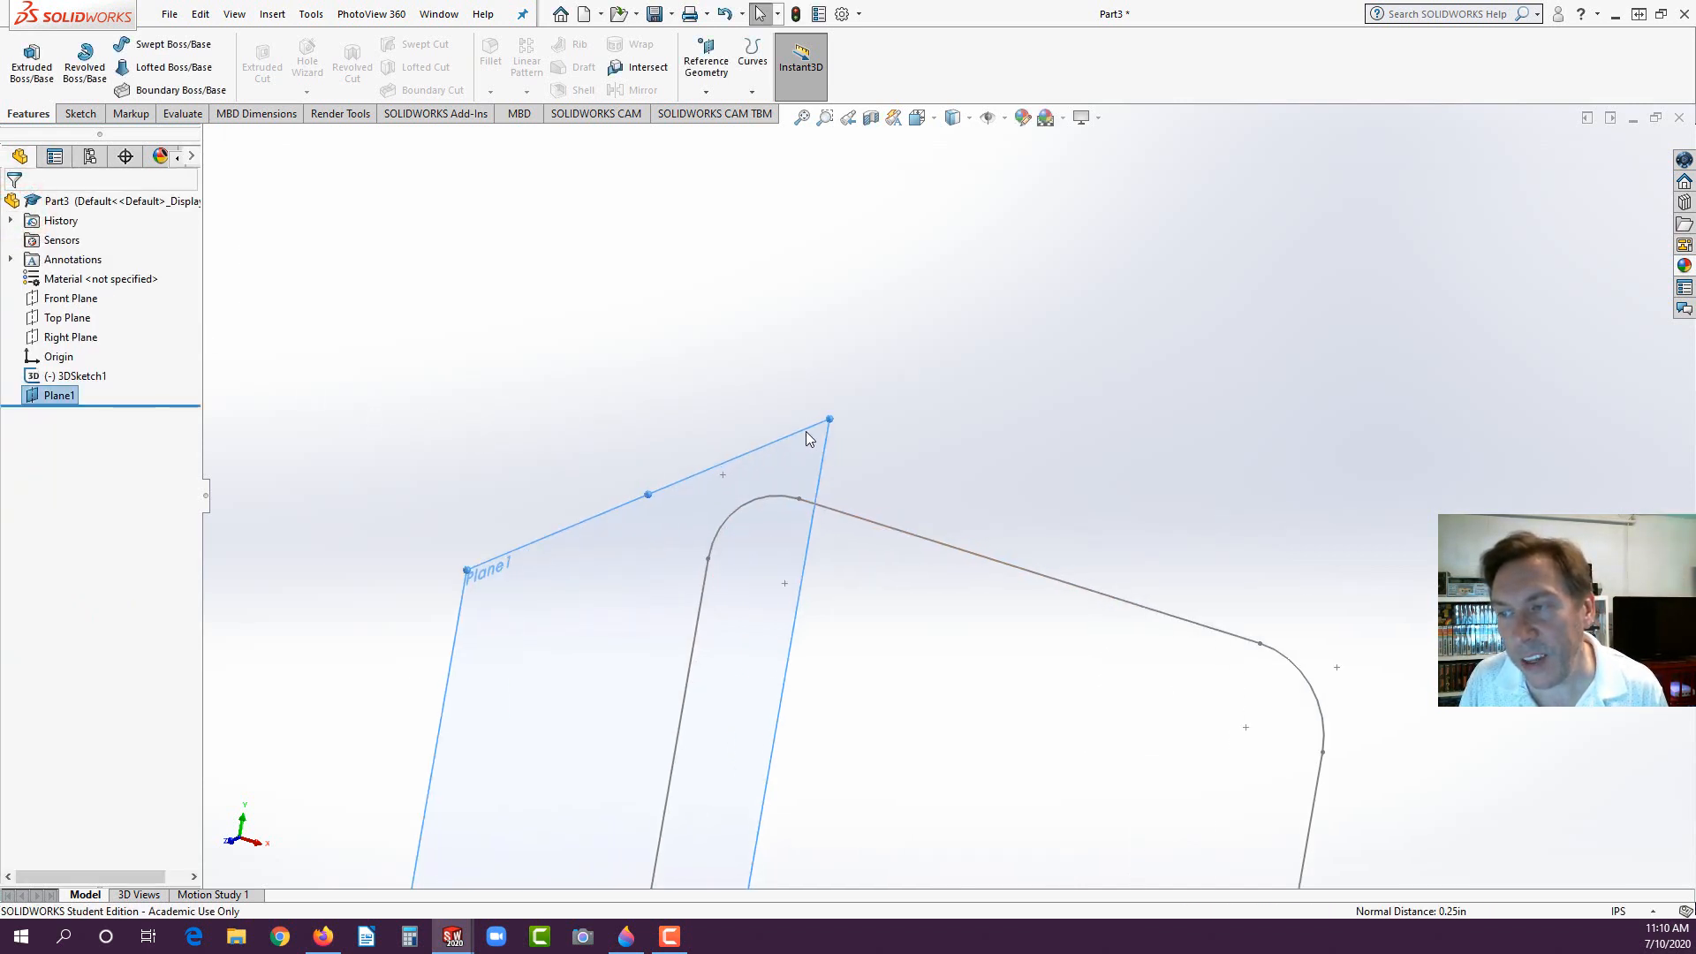
click(803, 428)
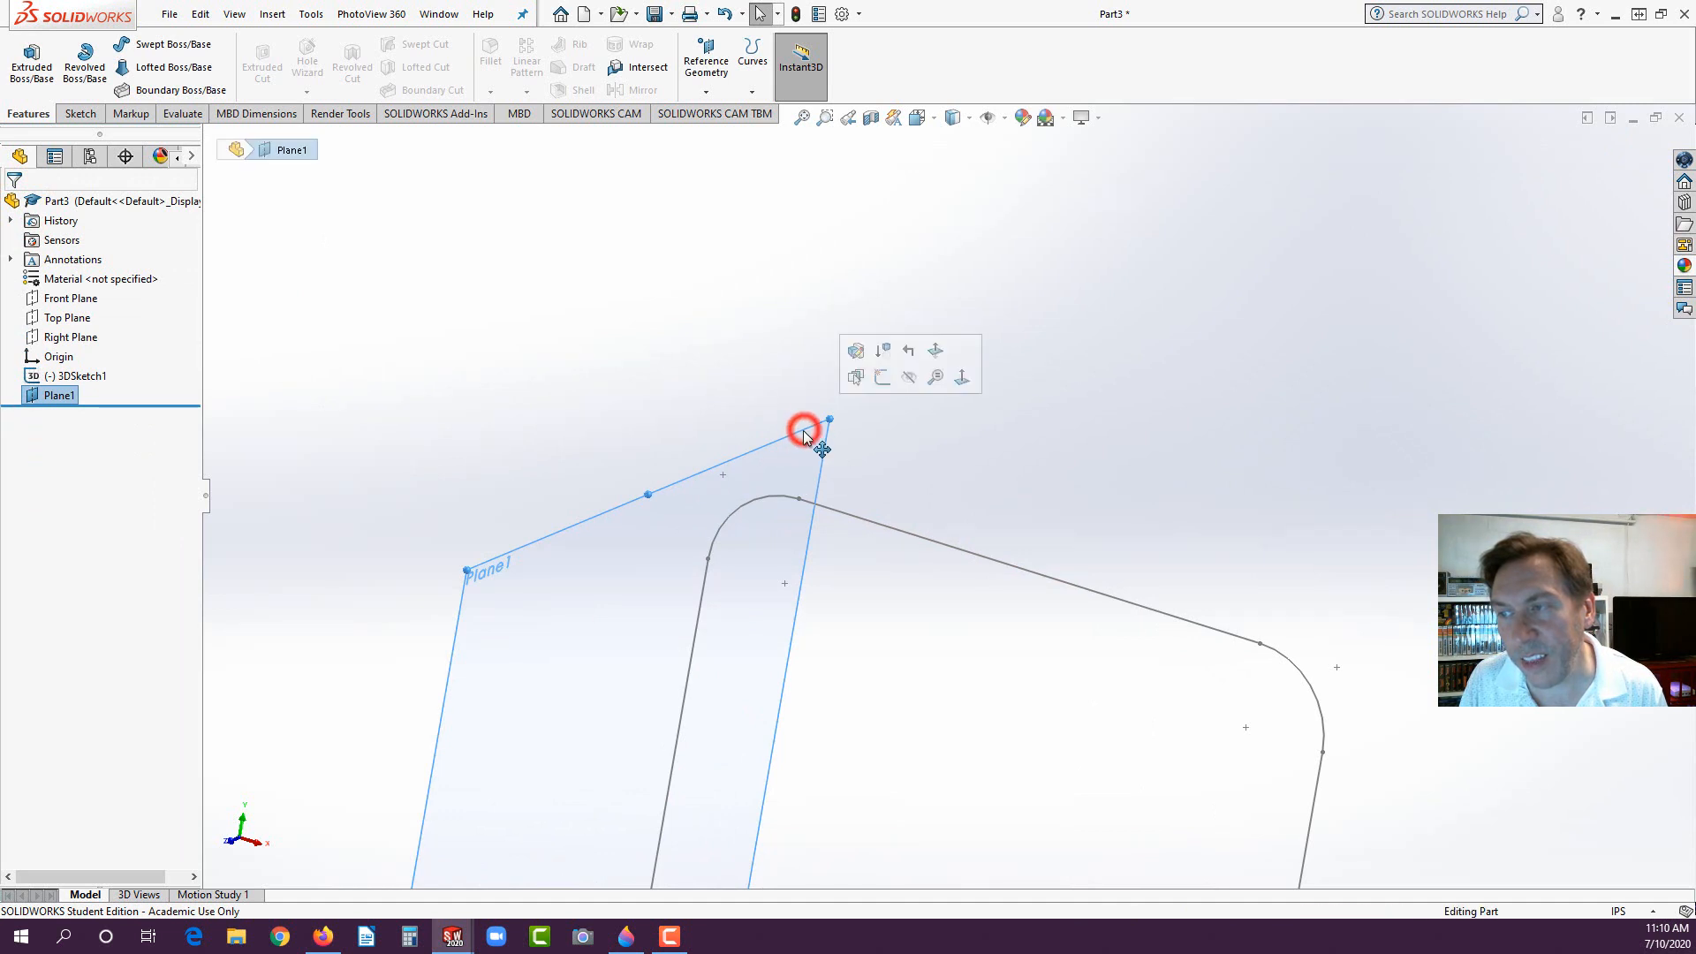
click(883, 378)
click(150, 45)
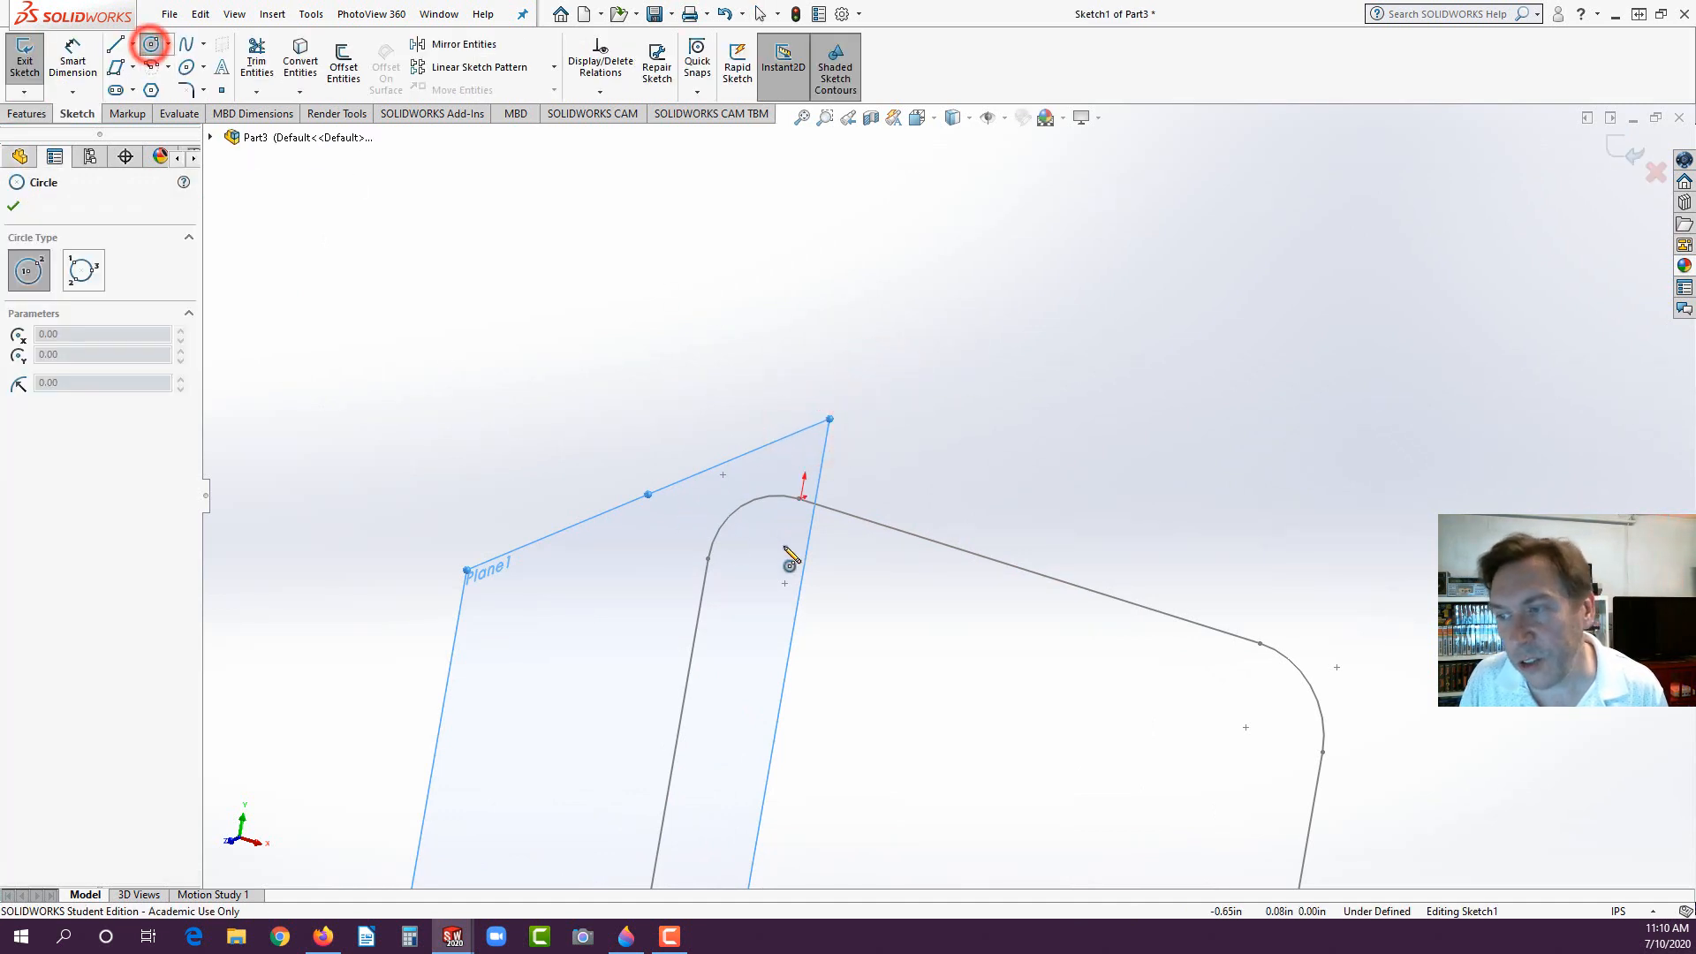
click(800, 497)
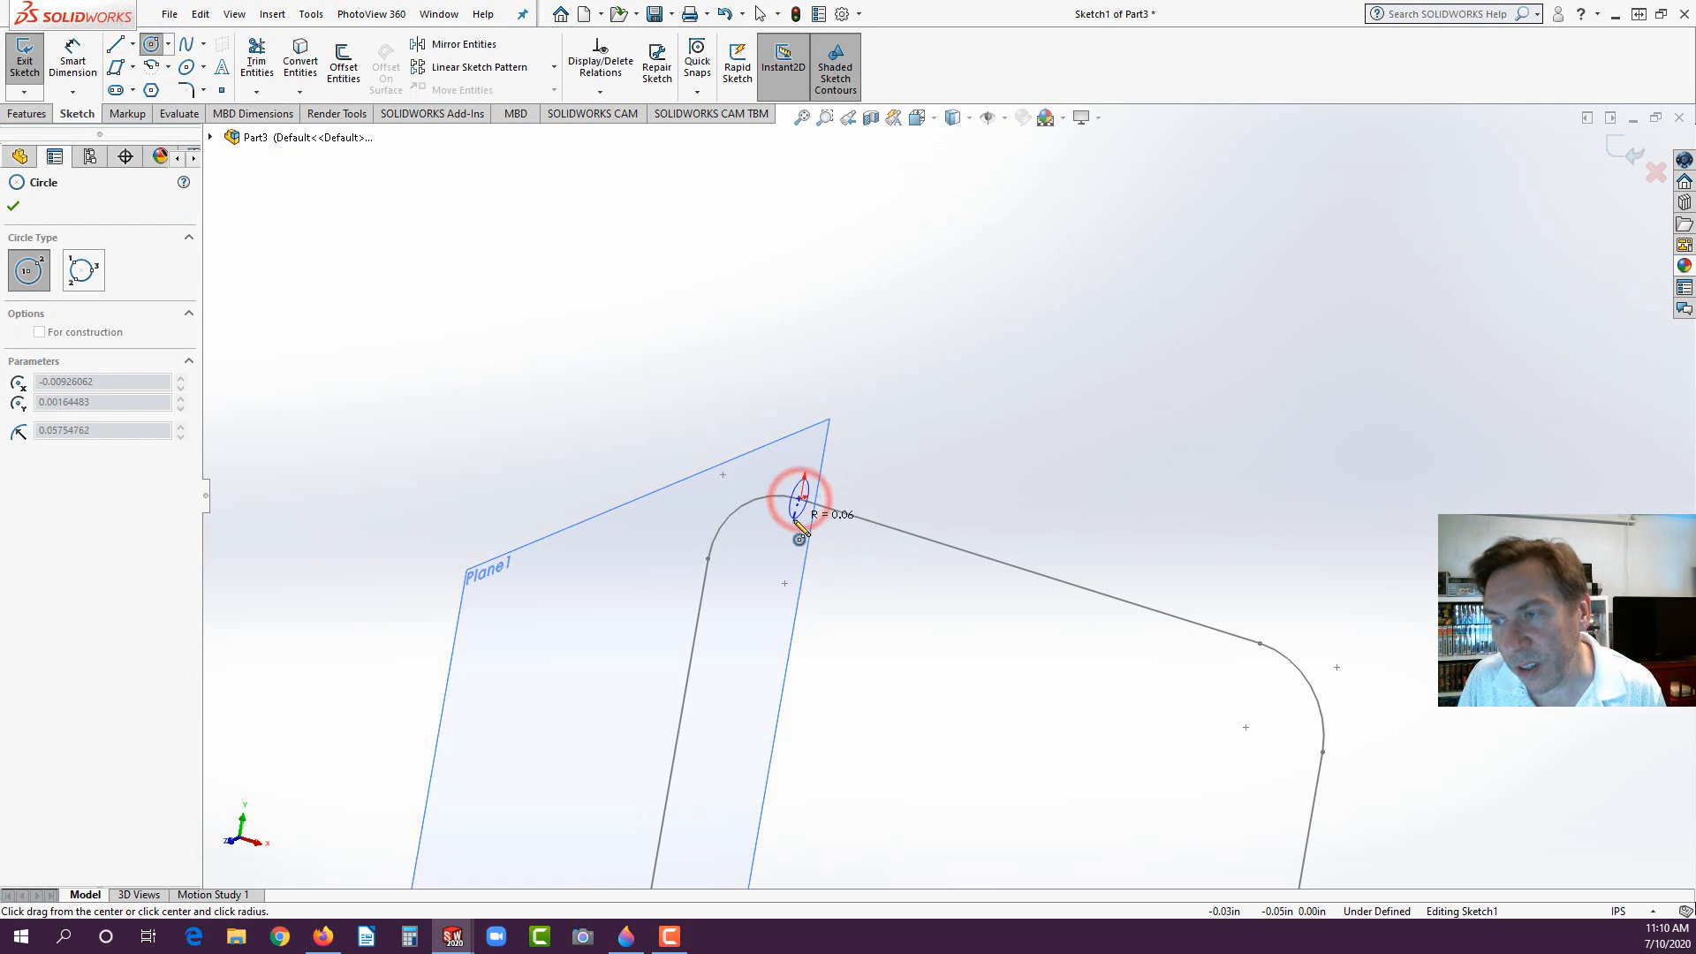
click(804, 535)
key(Escape)
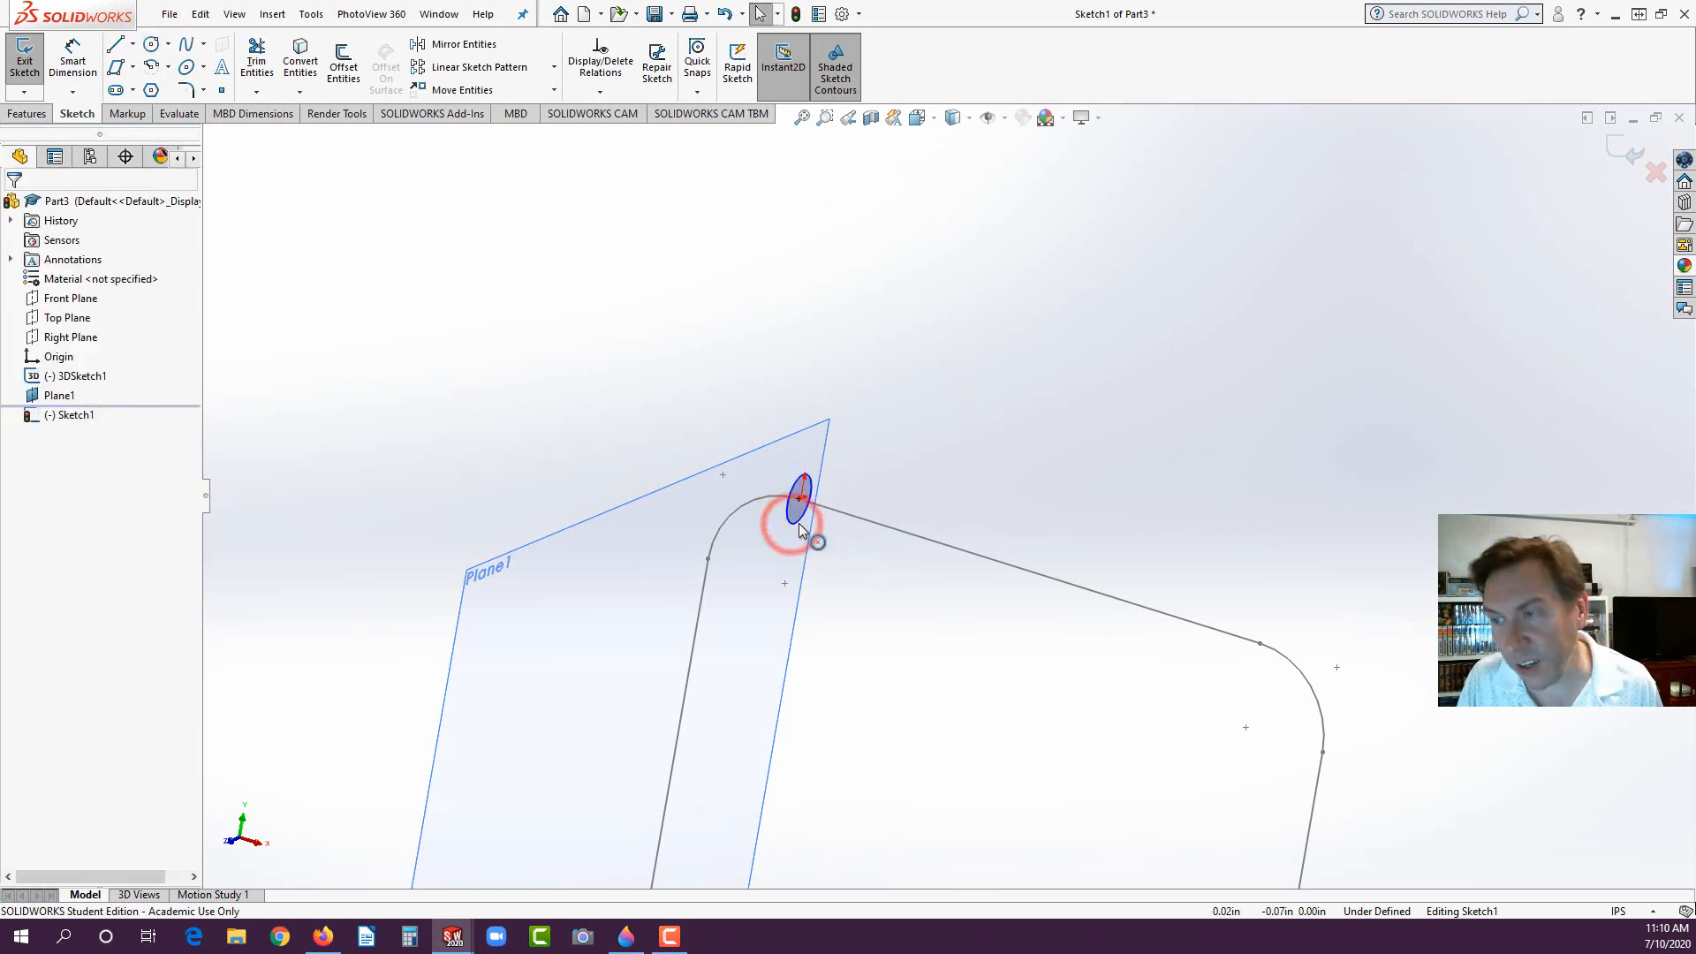
Step: Dimension the profile circle's diameter on the new plane as 0.125 in
scroll(817, 521, down, 2)
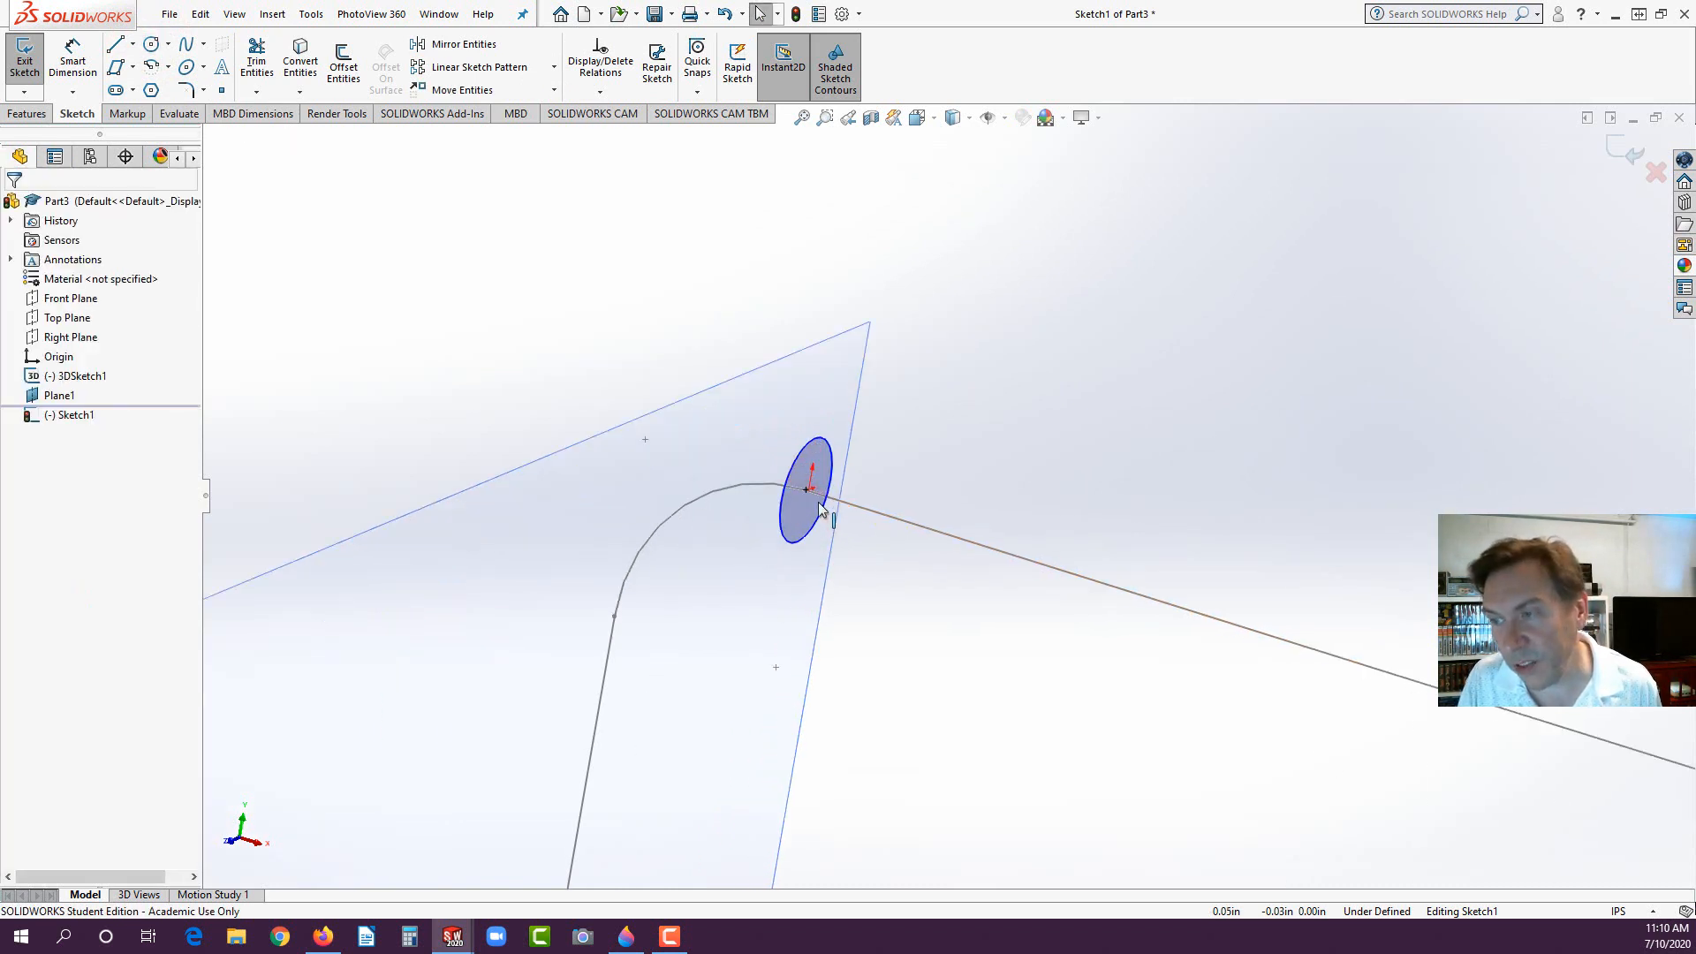
click(716, 442)
click(72, 55)
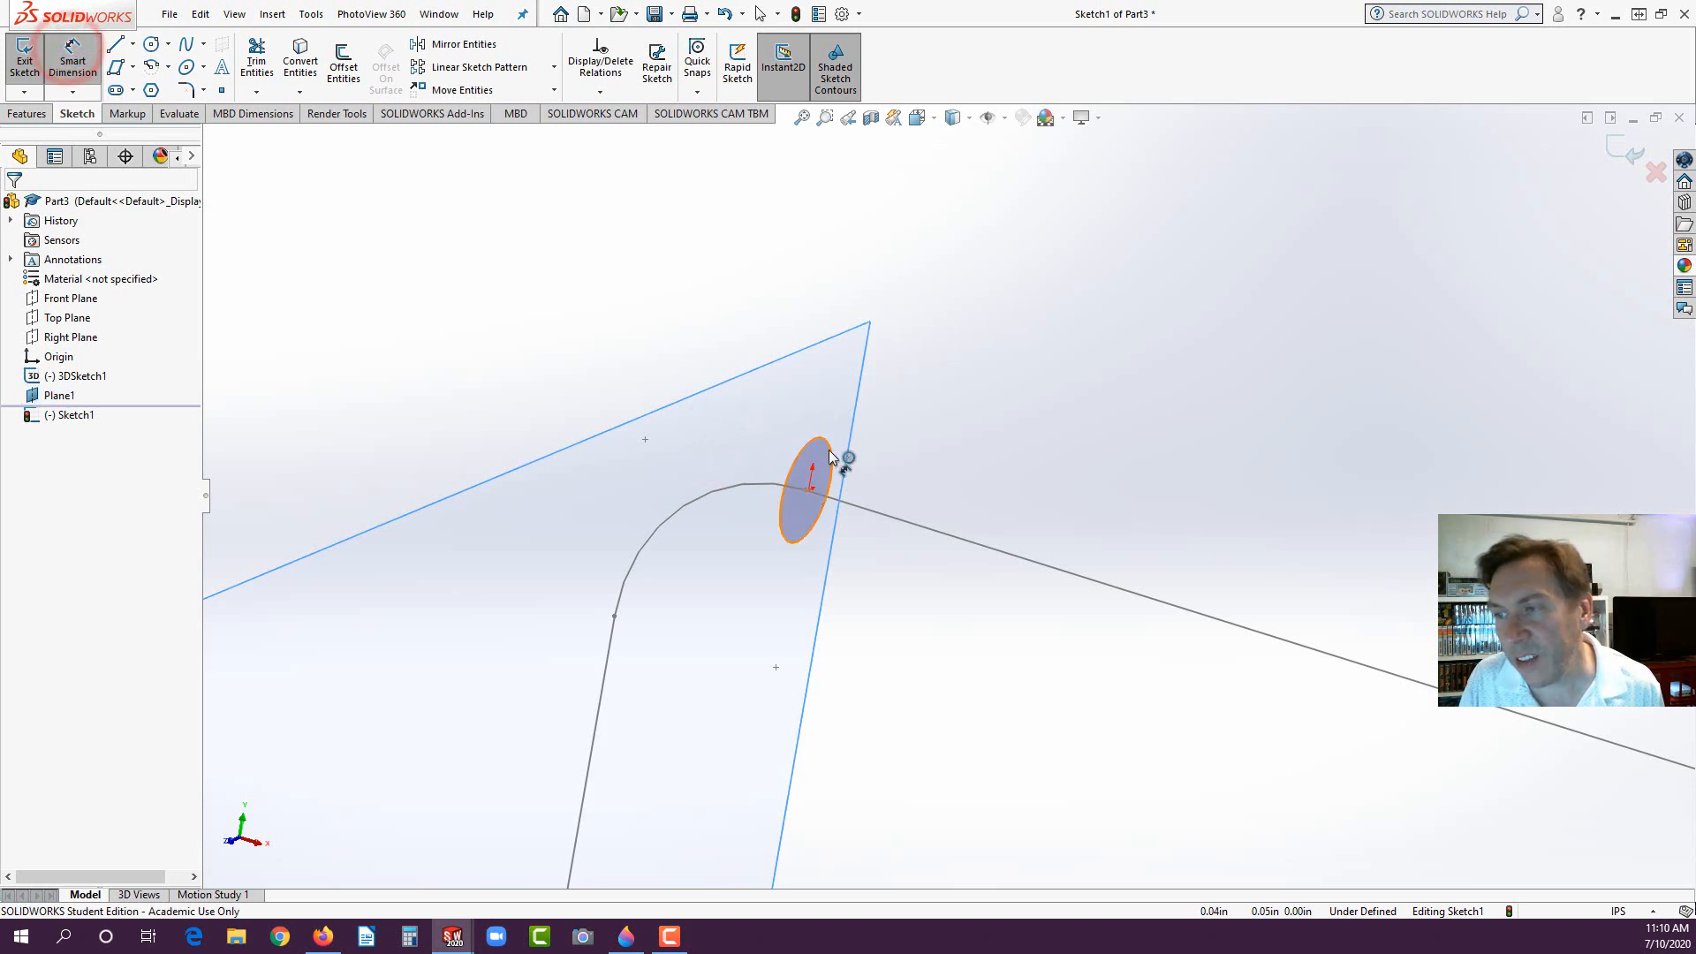
click(829, 449)
click(990, 333)
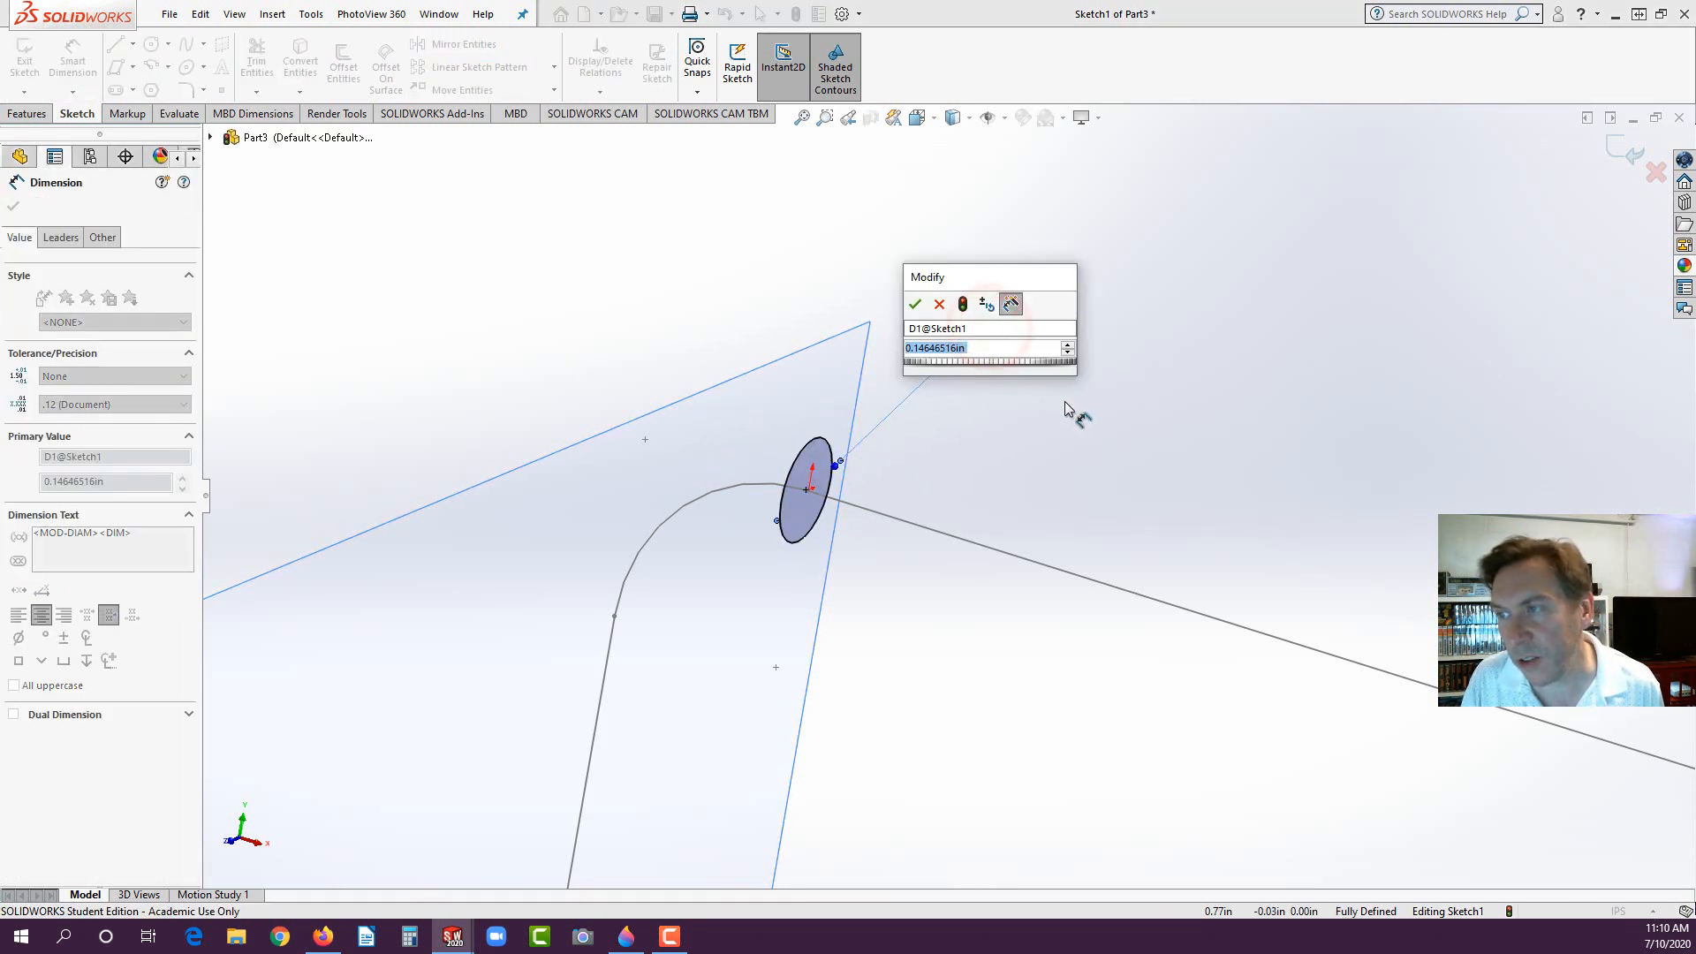
text(.125)
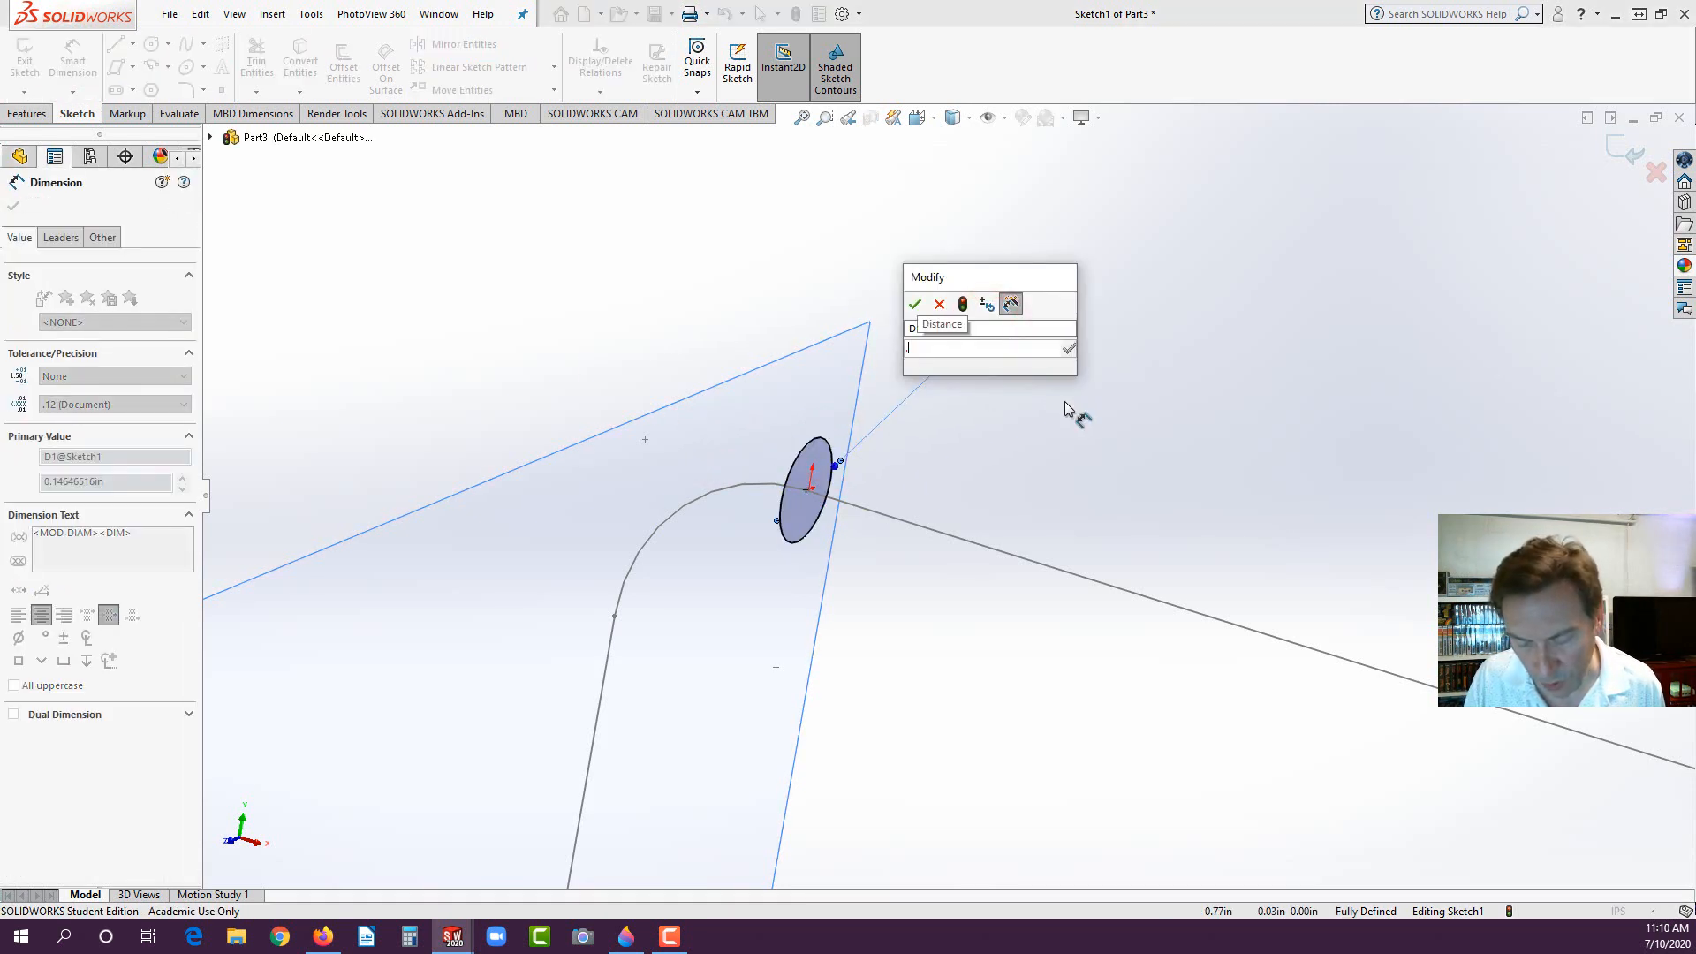
key(Return)
scroll(1053, 437, up, 10)
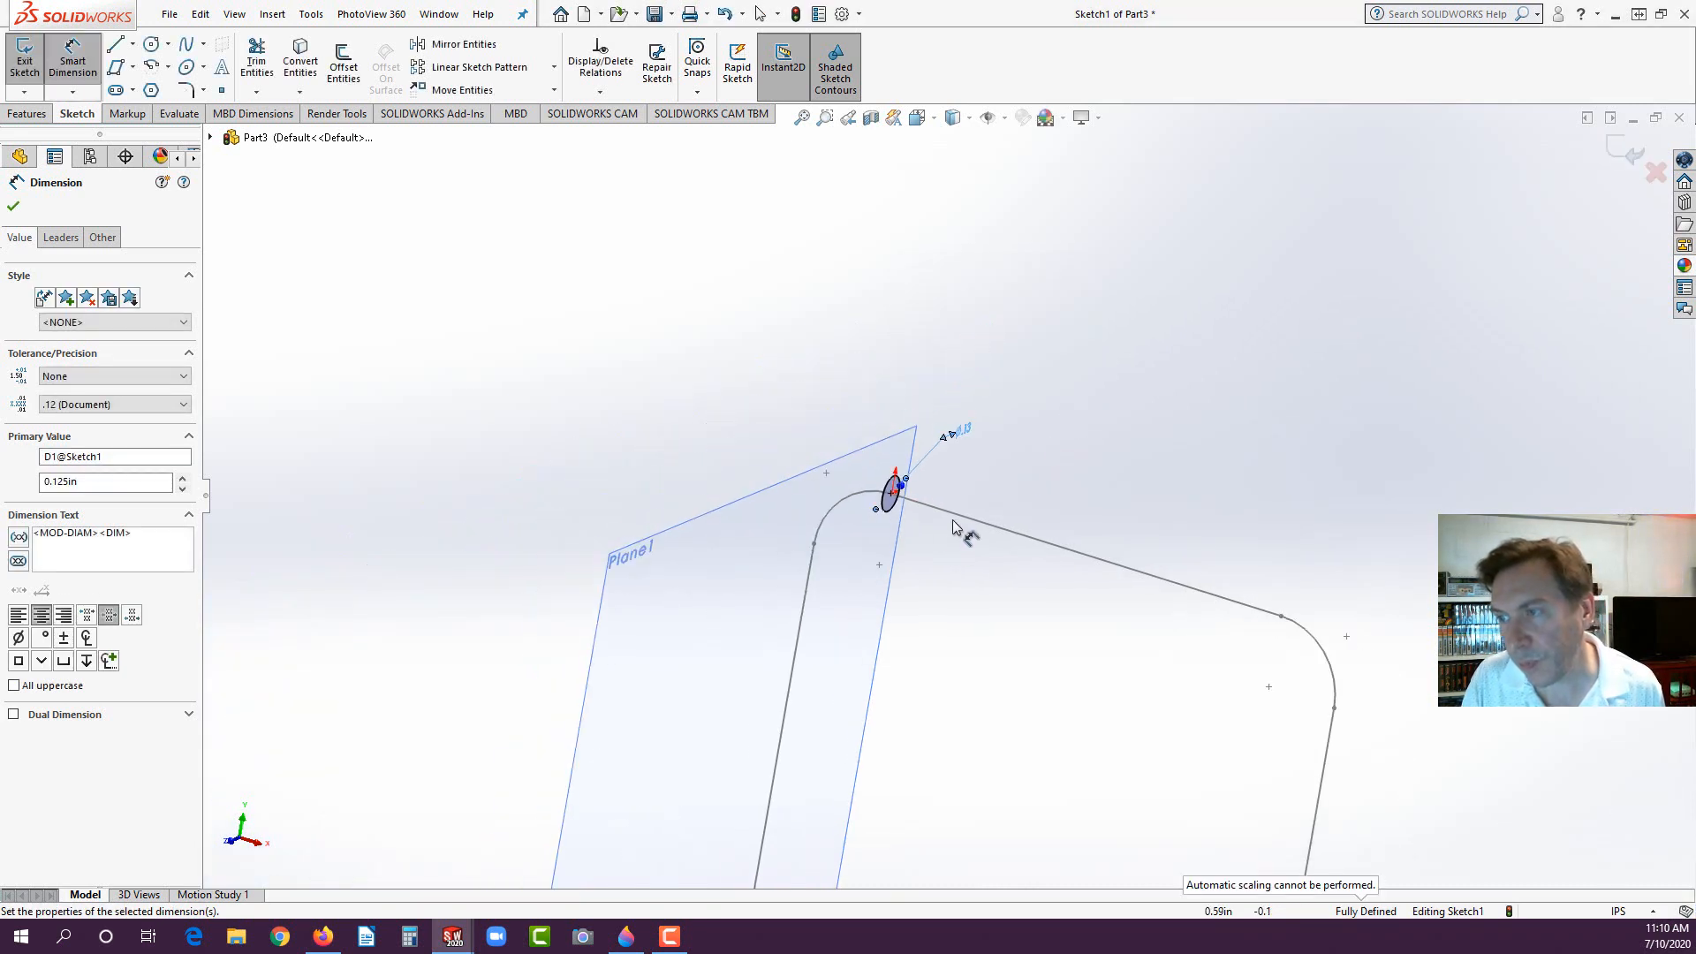
scroll(1010, 627, down, 3)
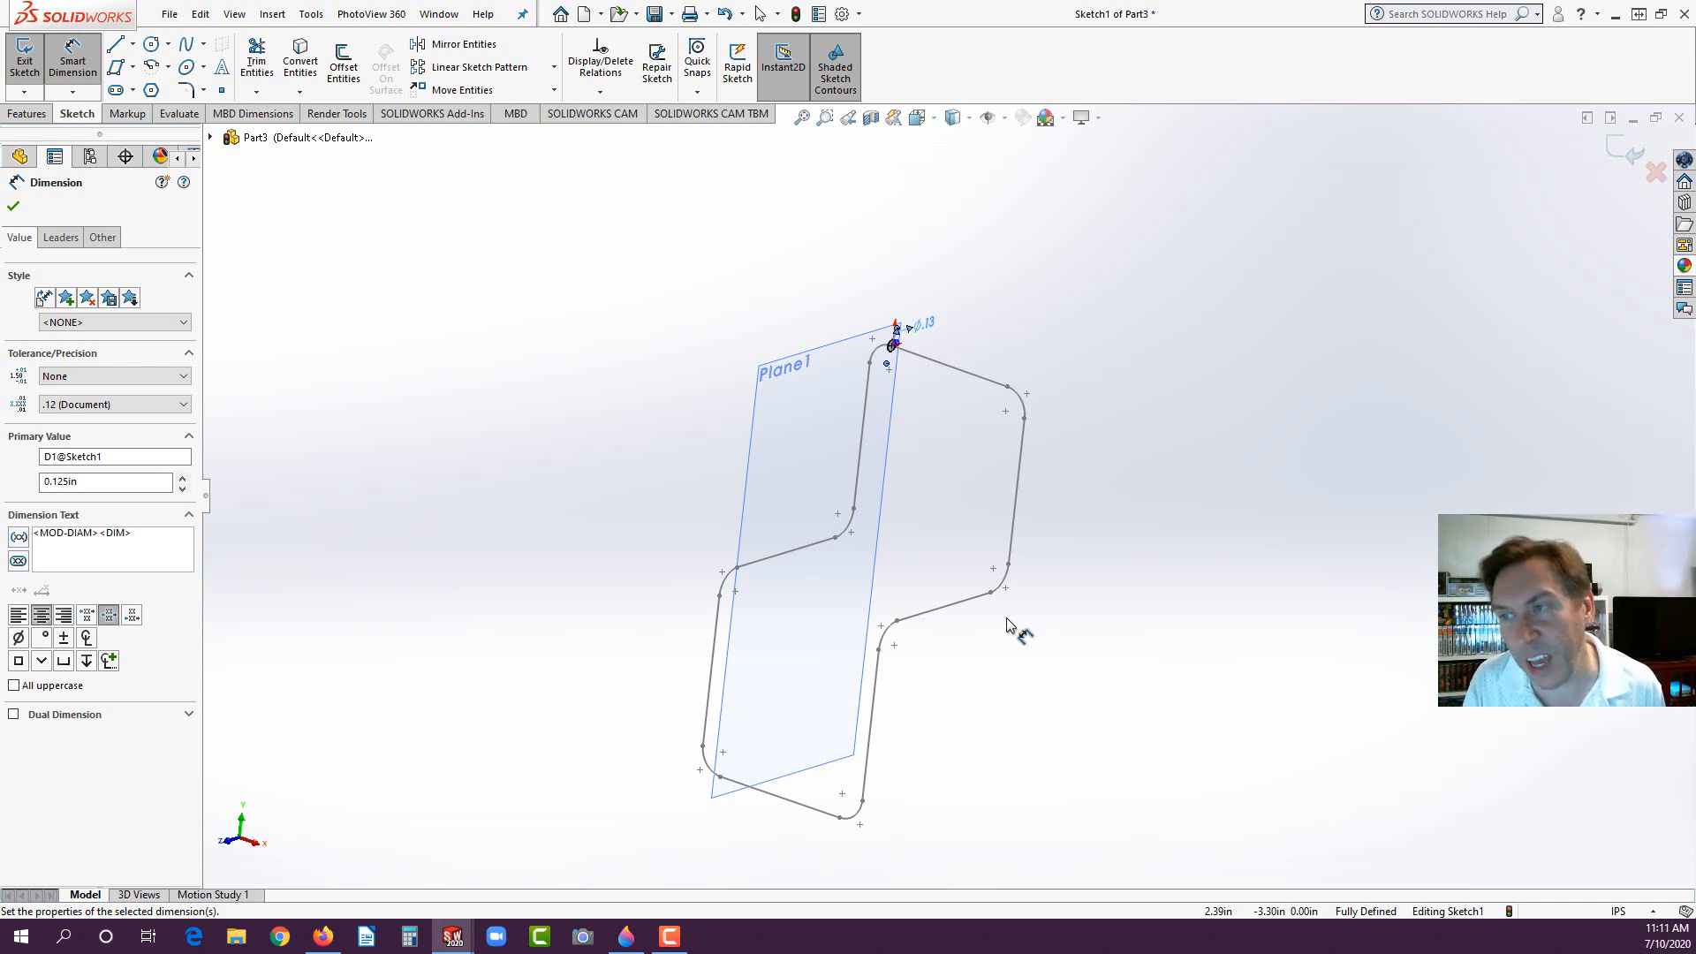
Step: Create a swept boss using the 0.125 in circle sketch as the profile and the closed 3D sketch as the path
click(26, 113)
click(159, 44)
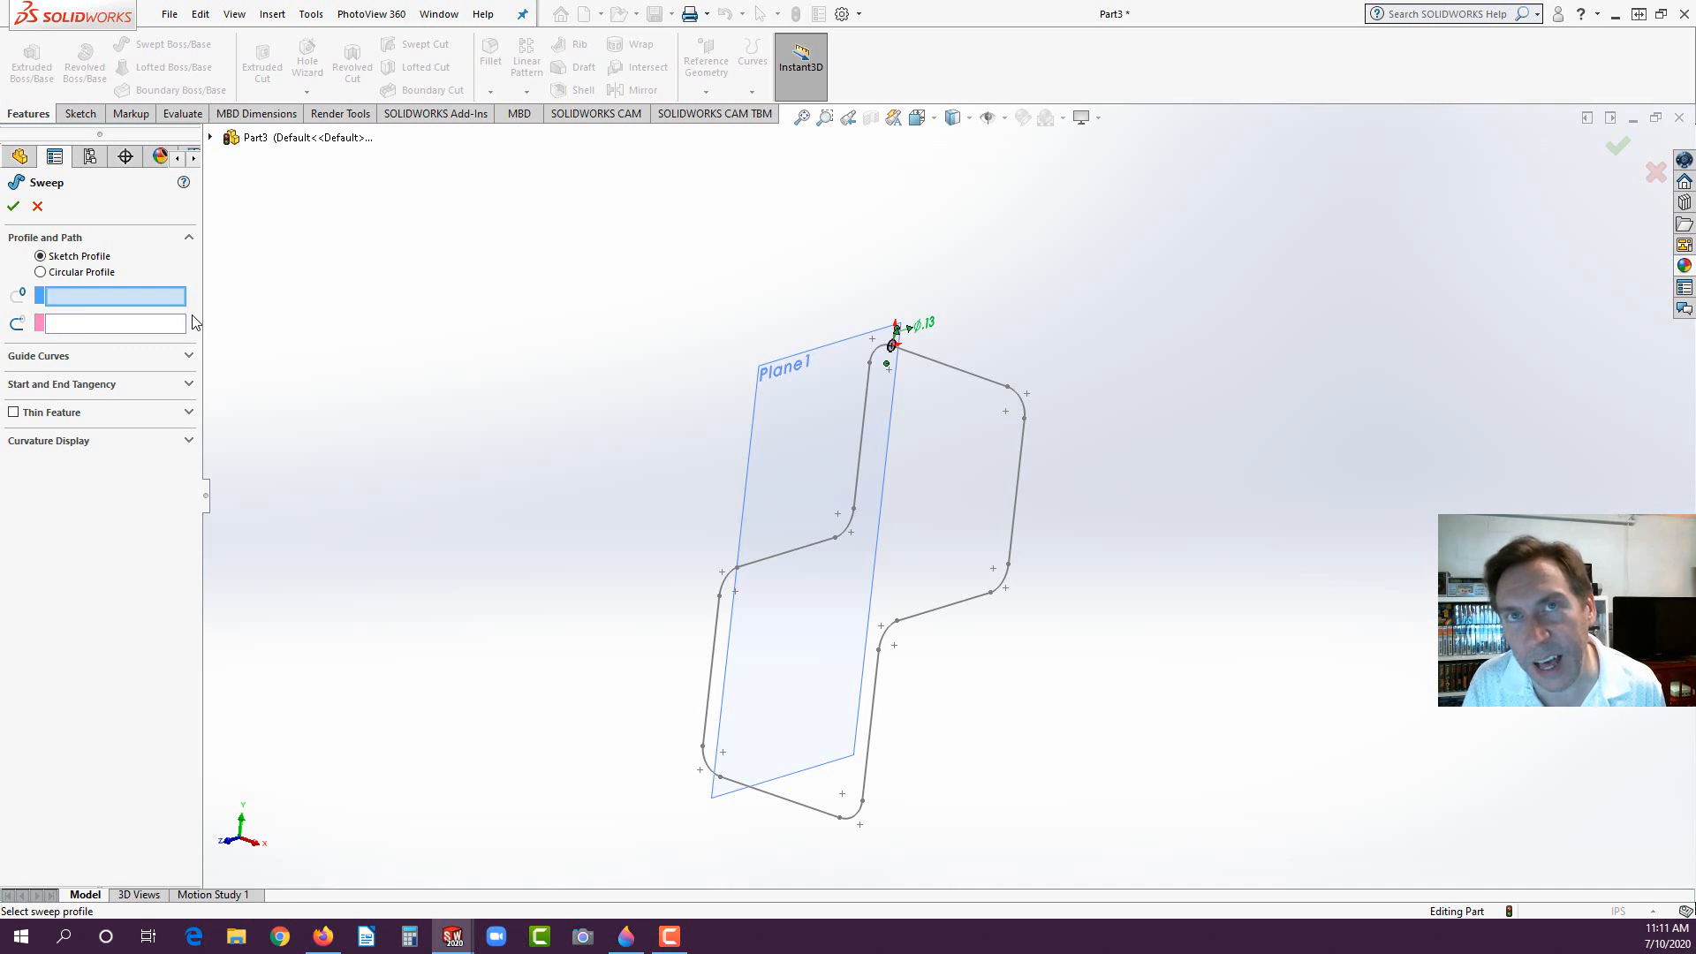
scroll(866, 376, down, 3)
click(867, 357)
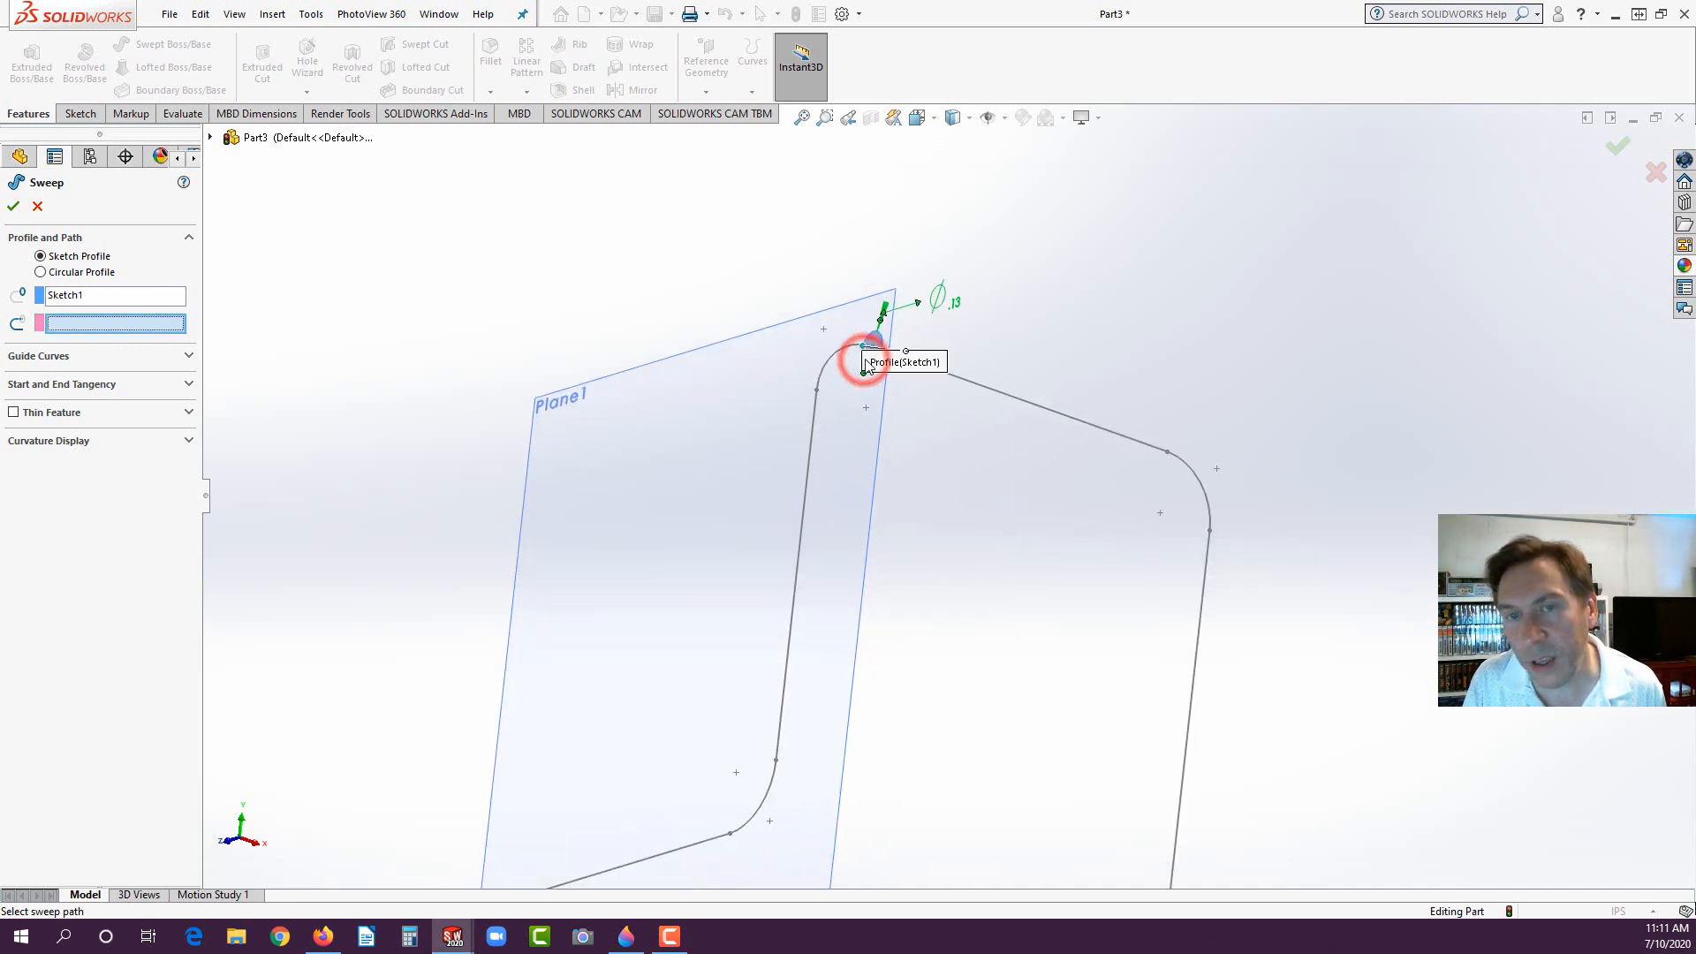
click(990, 395)
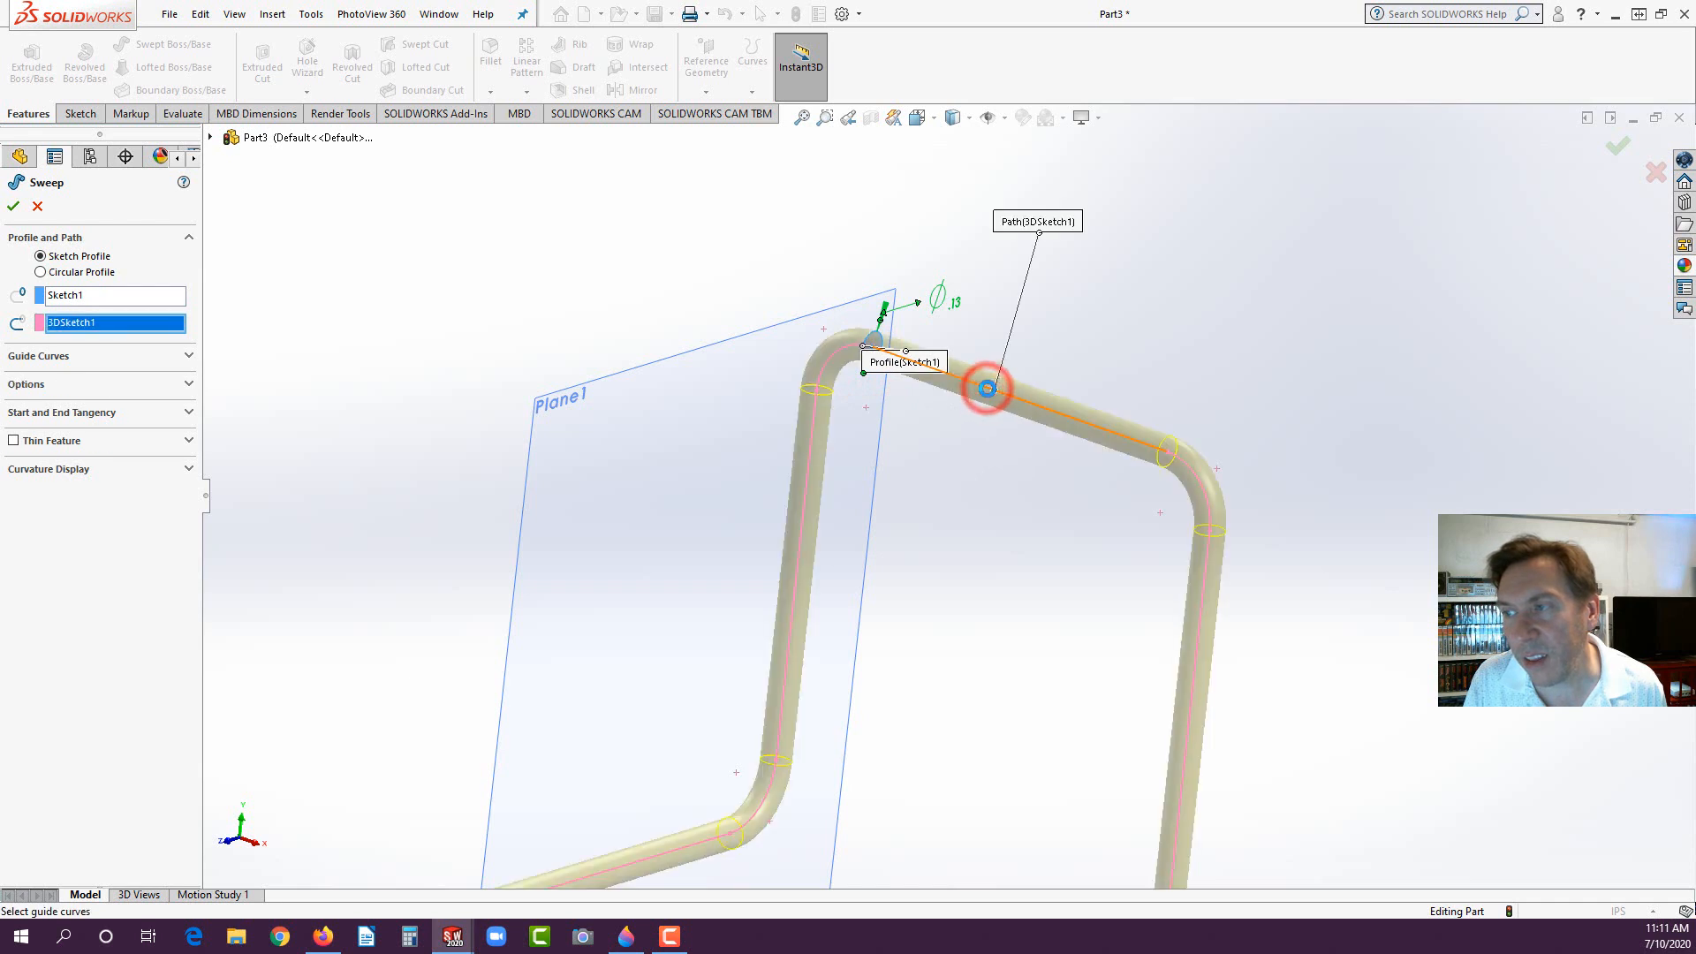
scroll(973, 480, up, 5)
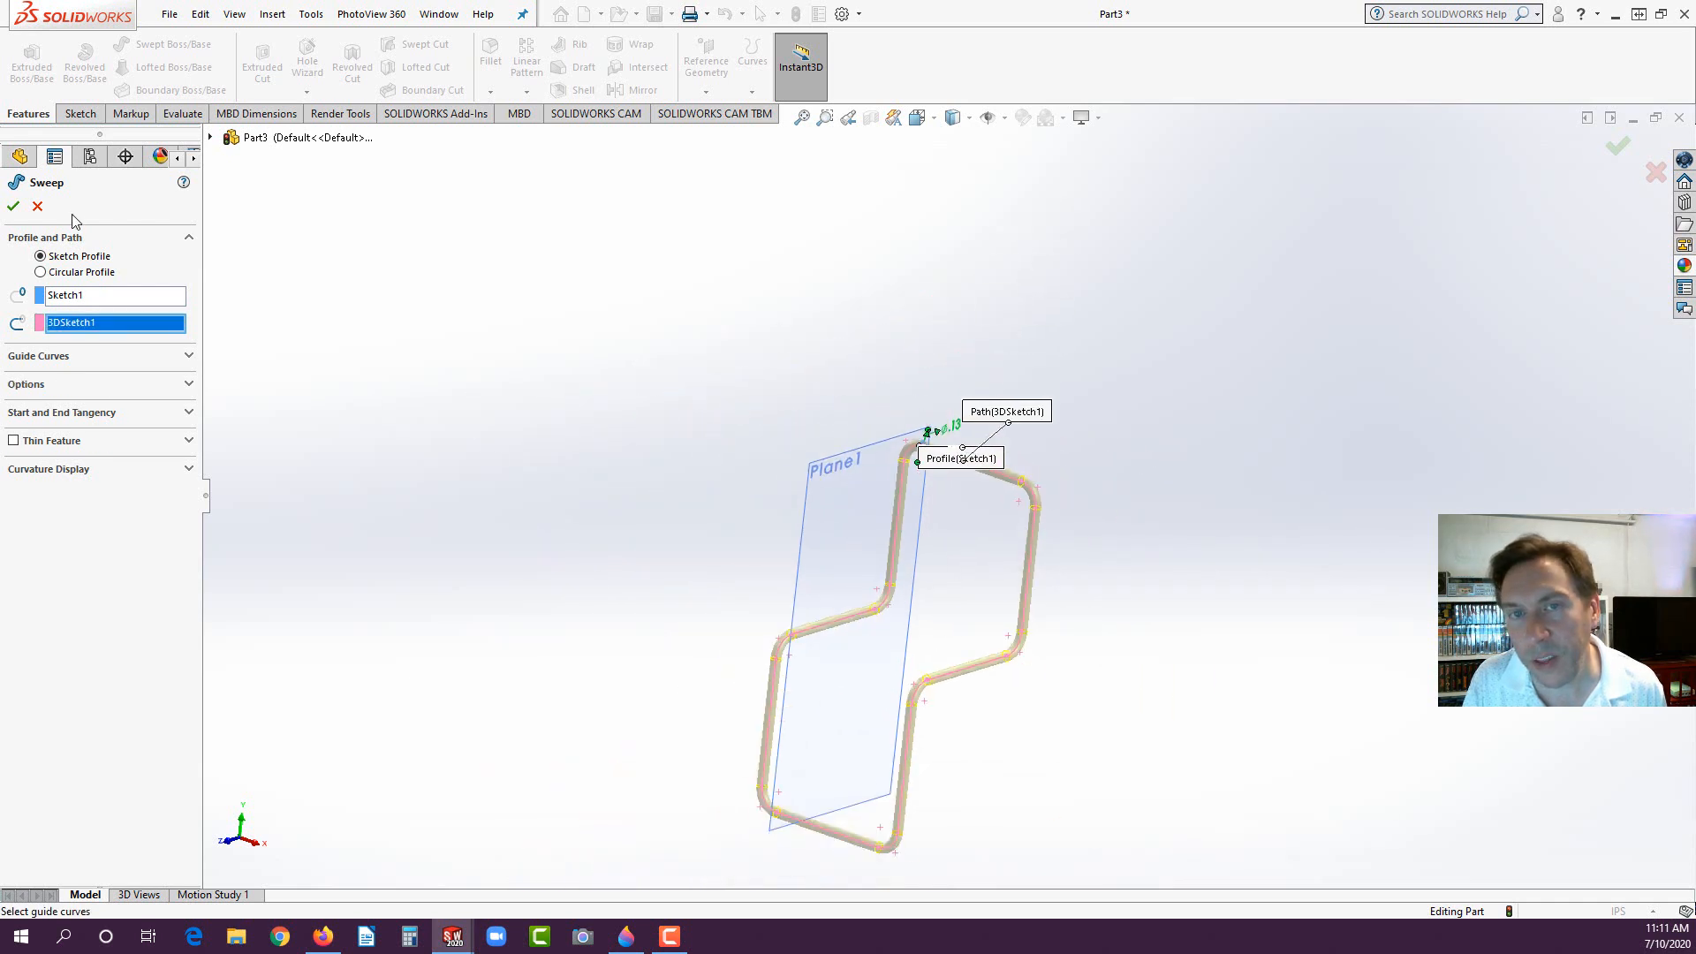
click(13, 206)
click(353, 378)
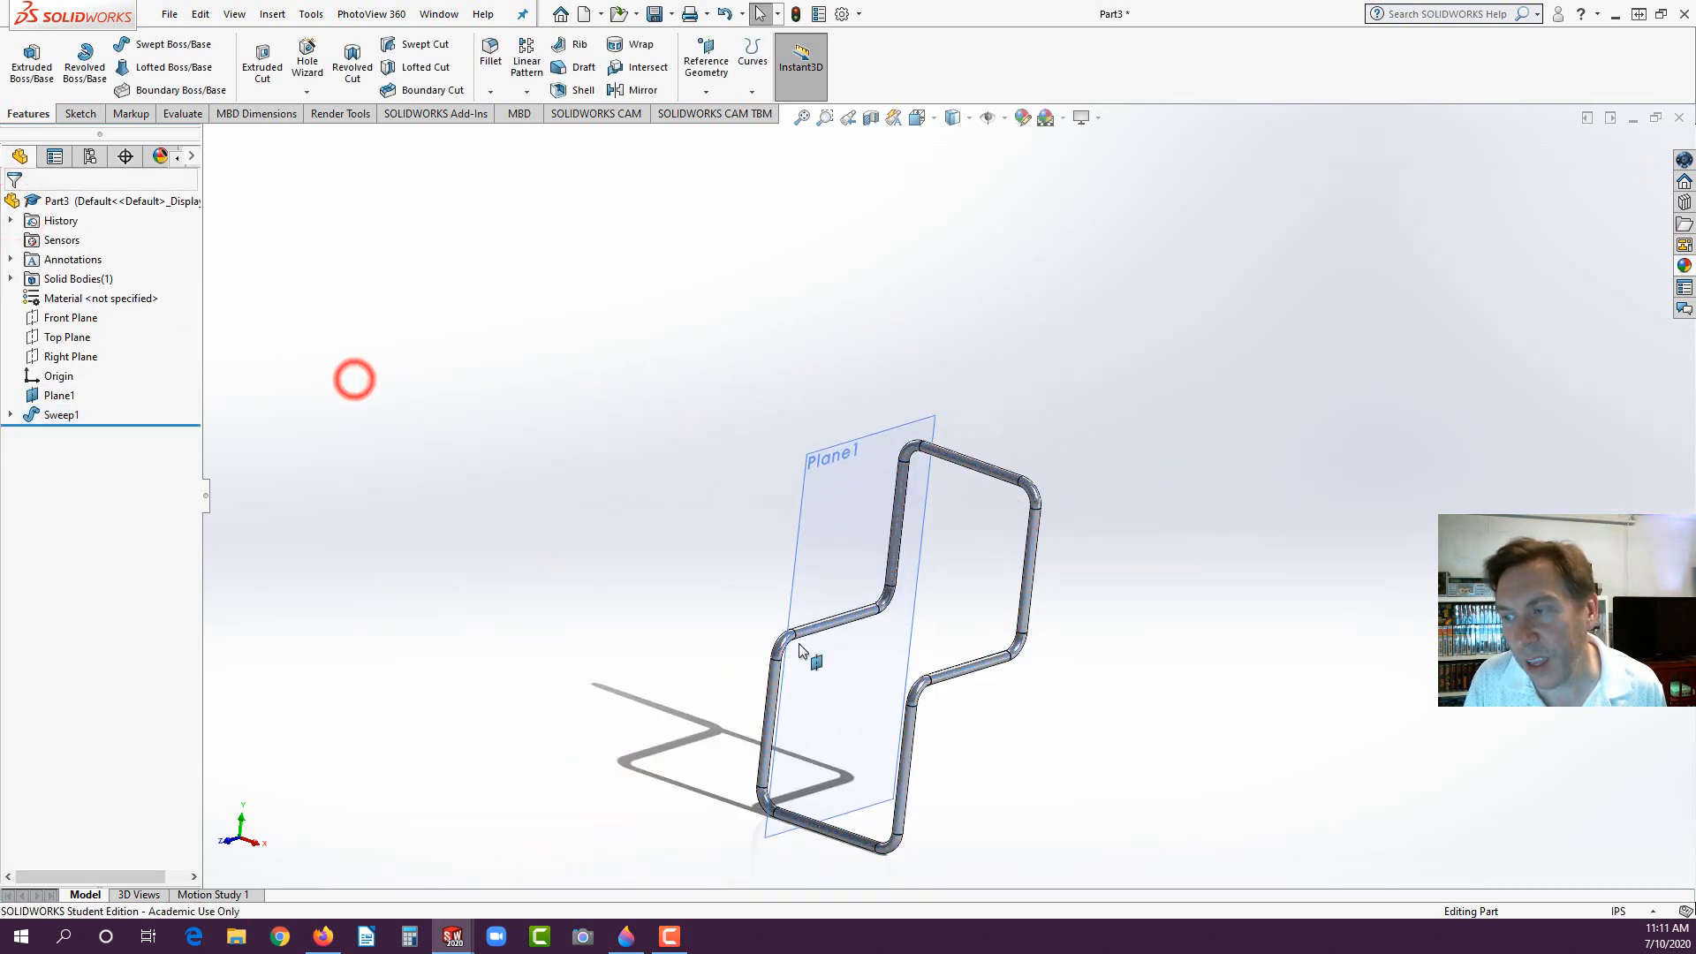
Step: Hide the reference plane used for the sweep profile and inspect the finished wire frame
scroll(949, 565, down, 3)
click(825, 318)
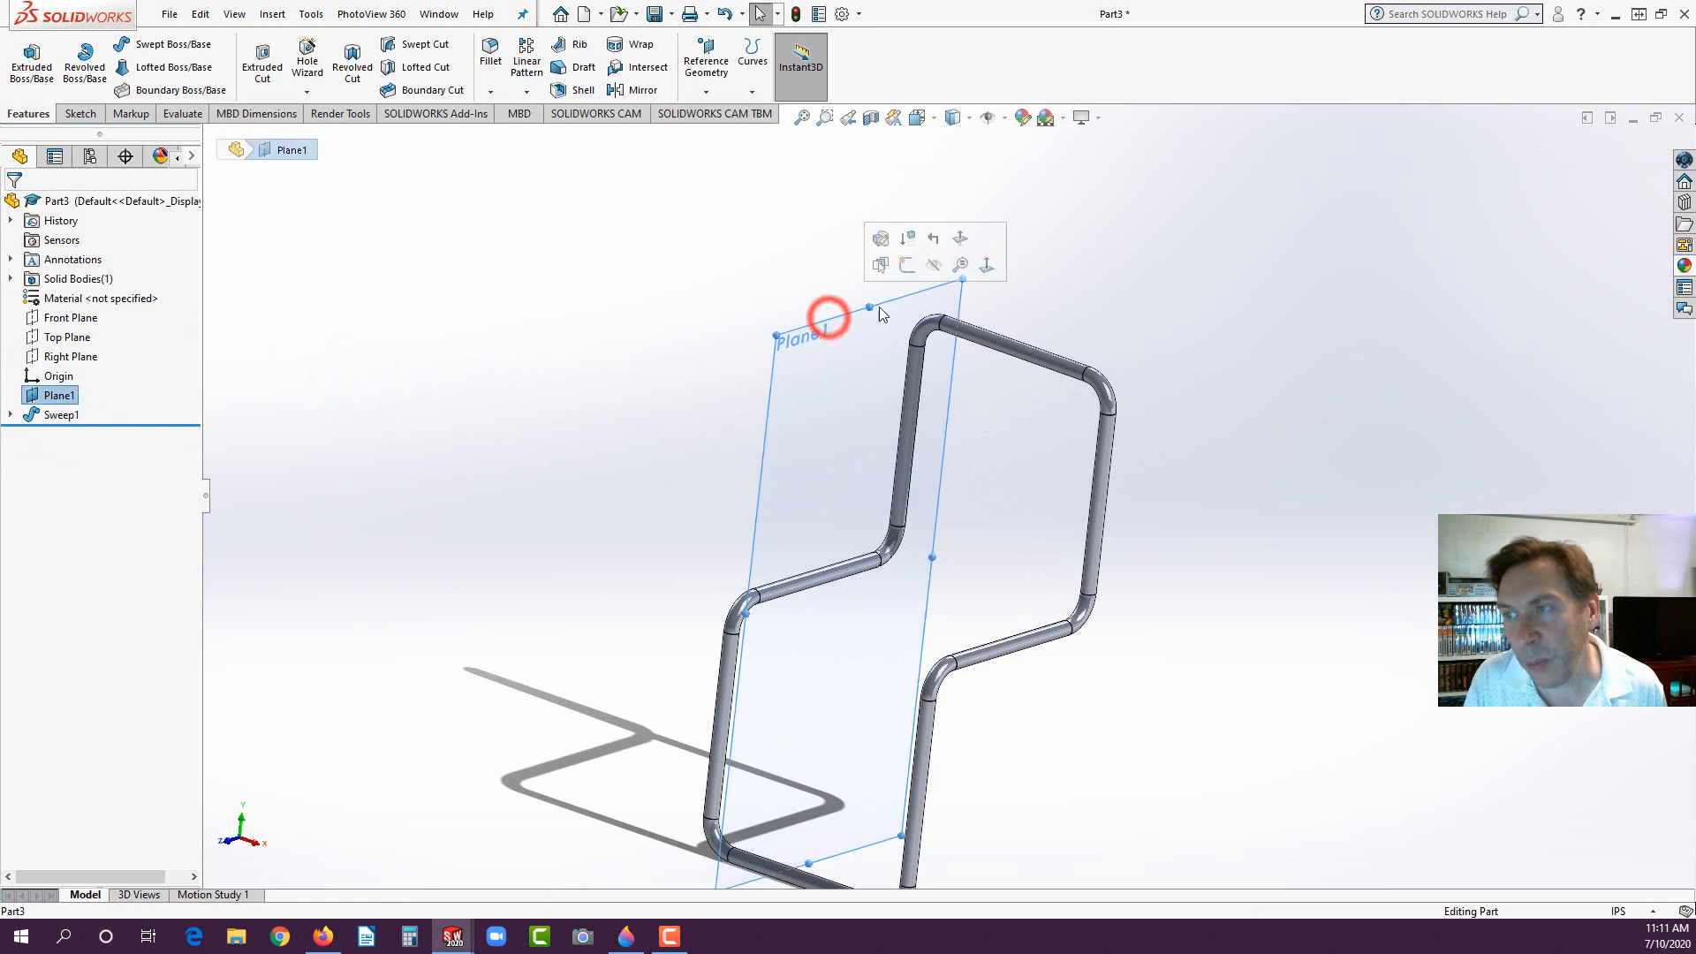
click(933, 262)
click(697, 424)
scroll(760, 540, up, 5)
scroll(882, 690, down, 4)
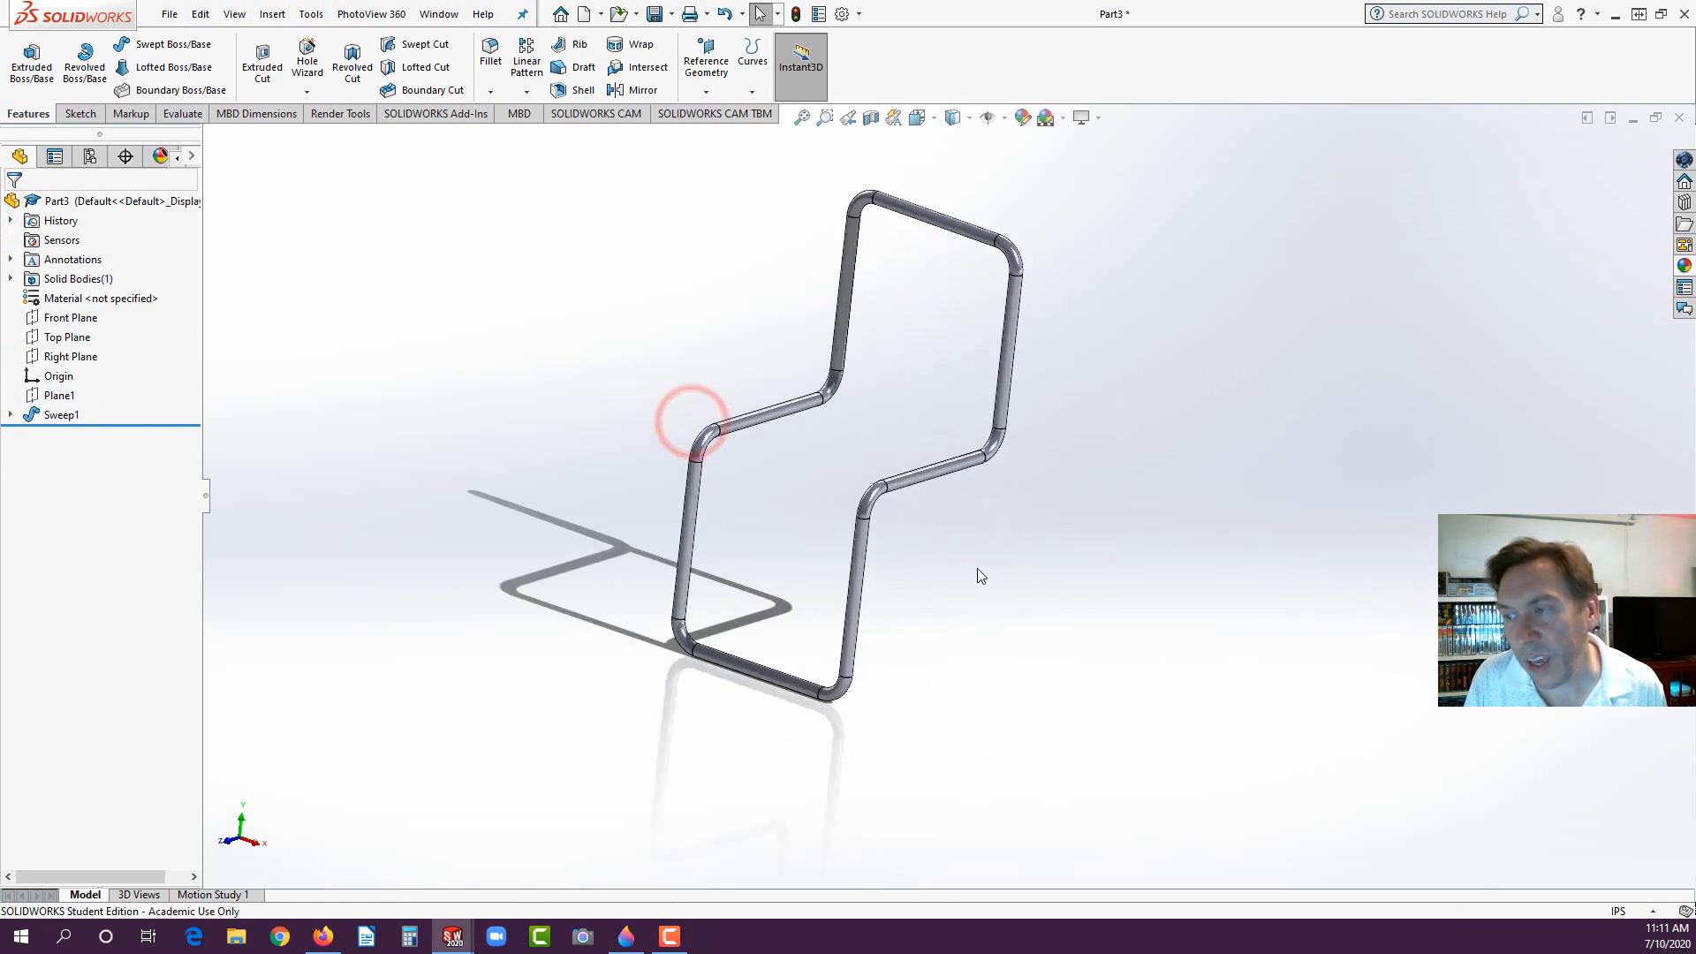
middle_drag(923, 521, 844, 462)
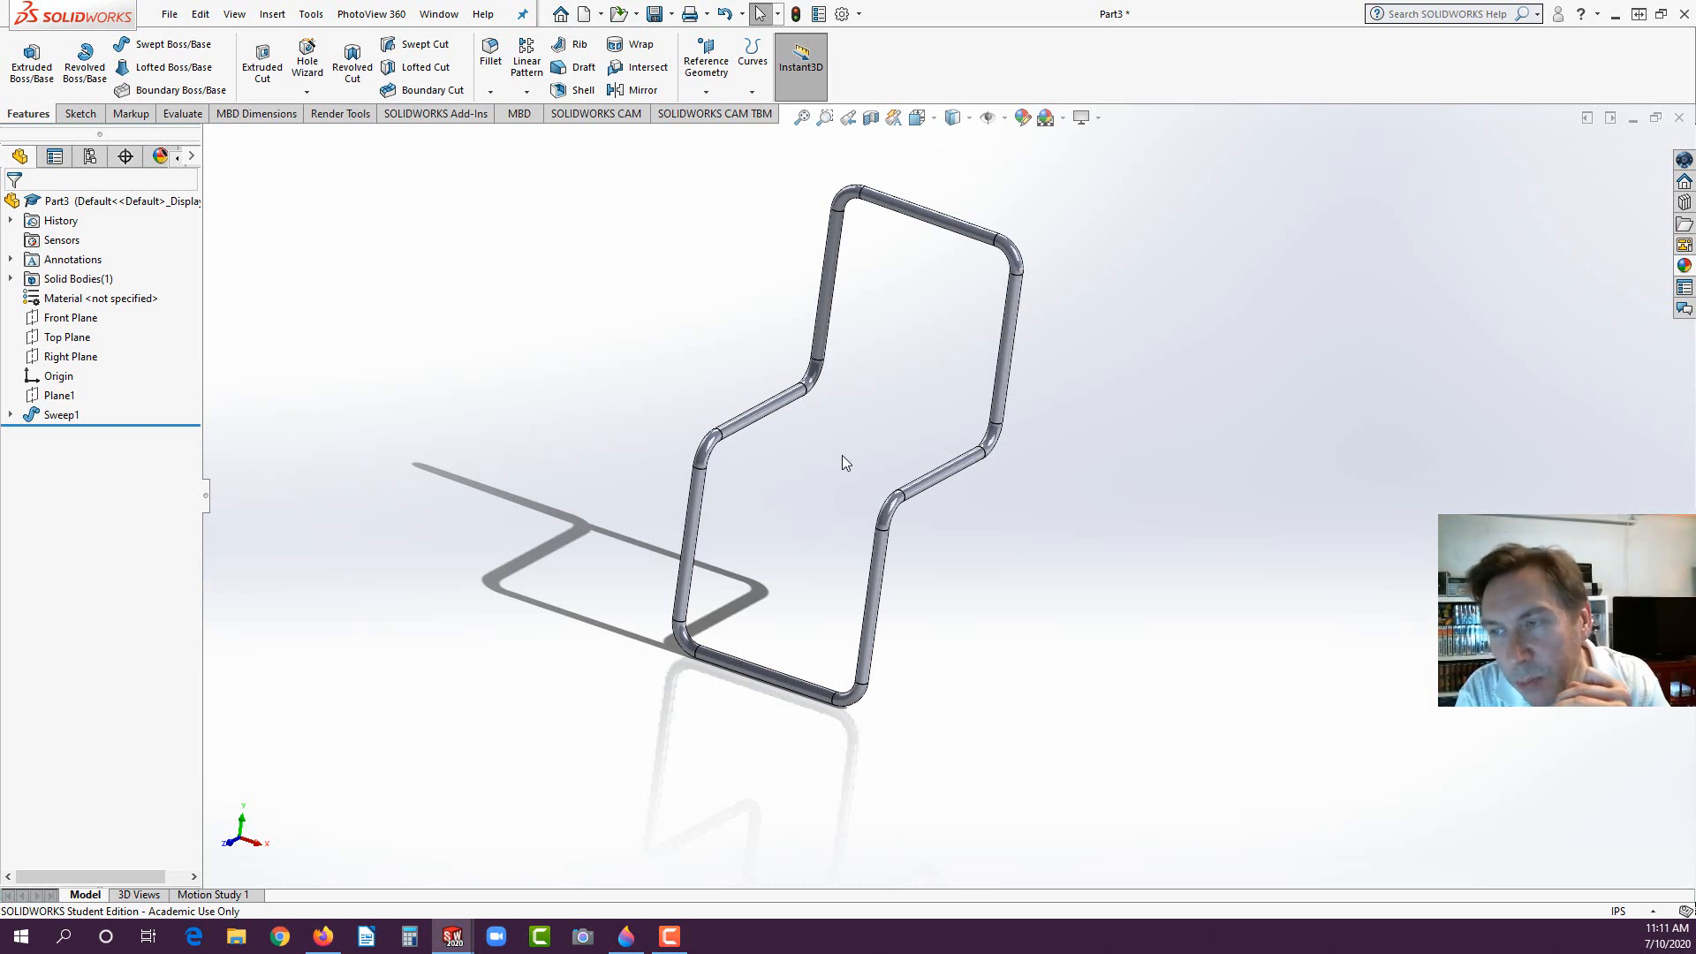
middle_drag(841, 454, 675, 331)
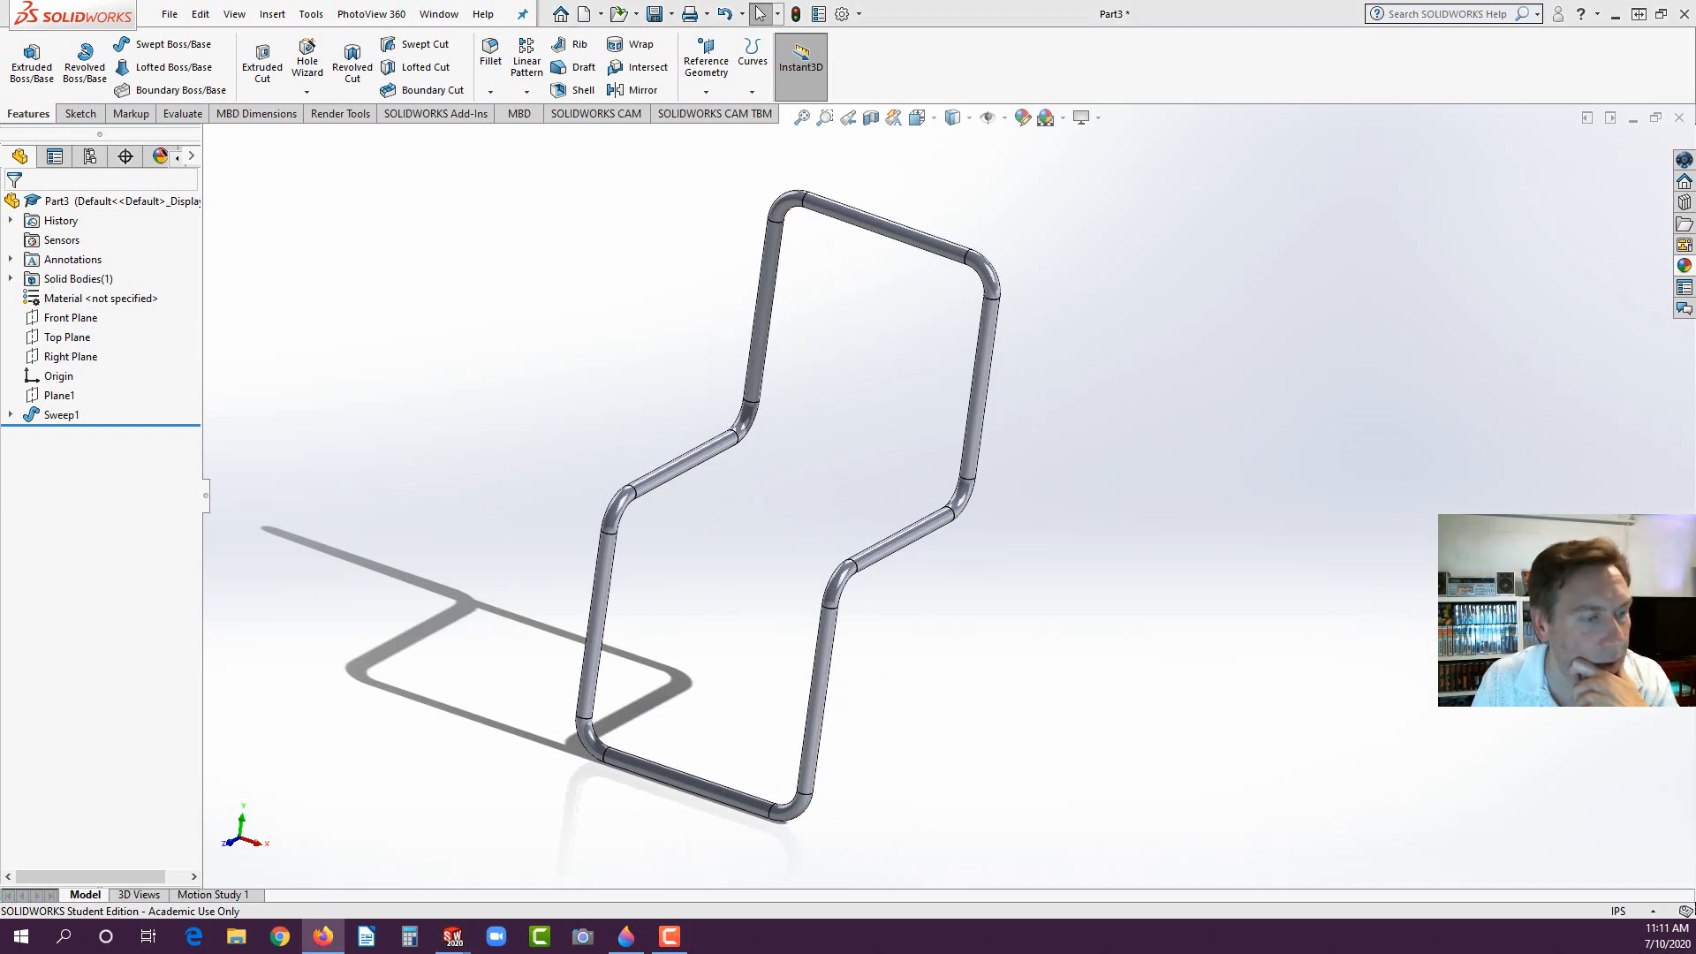
Step: Switch to the SolidWorks Basics PDF in Firefox and find the L7 Smoke Detector Front Bezel drawing on page 82
scroll(852, 380, down, 5)
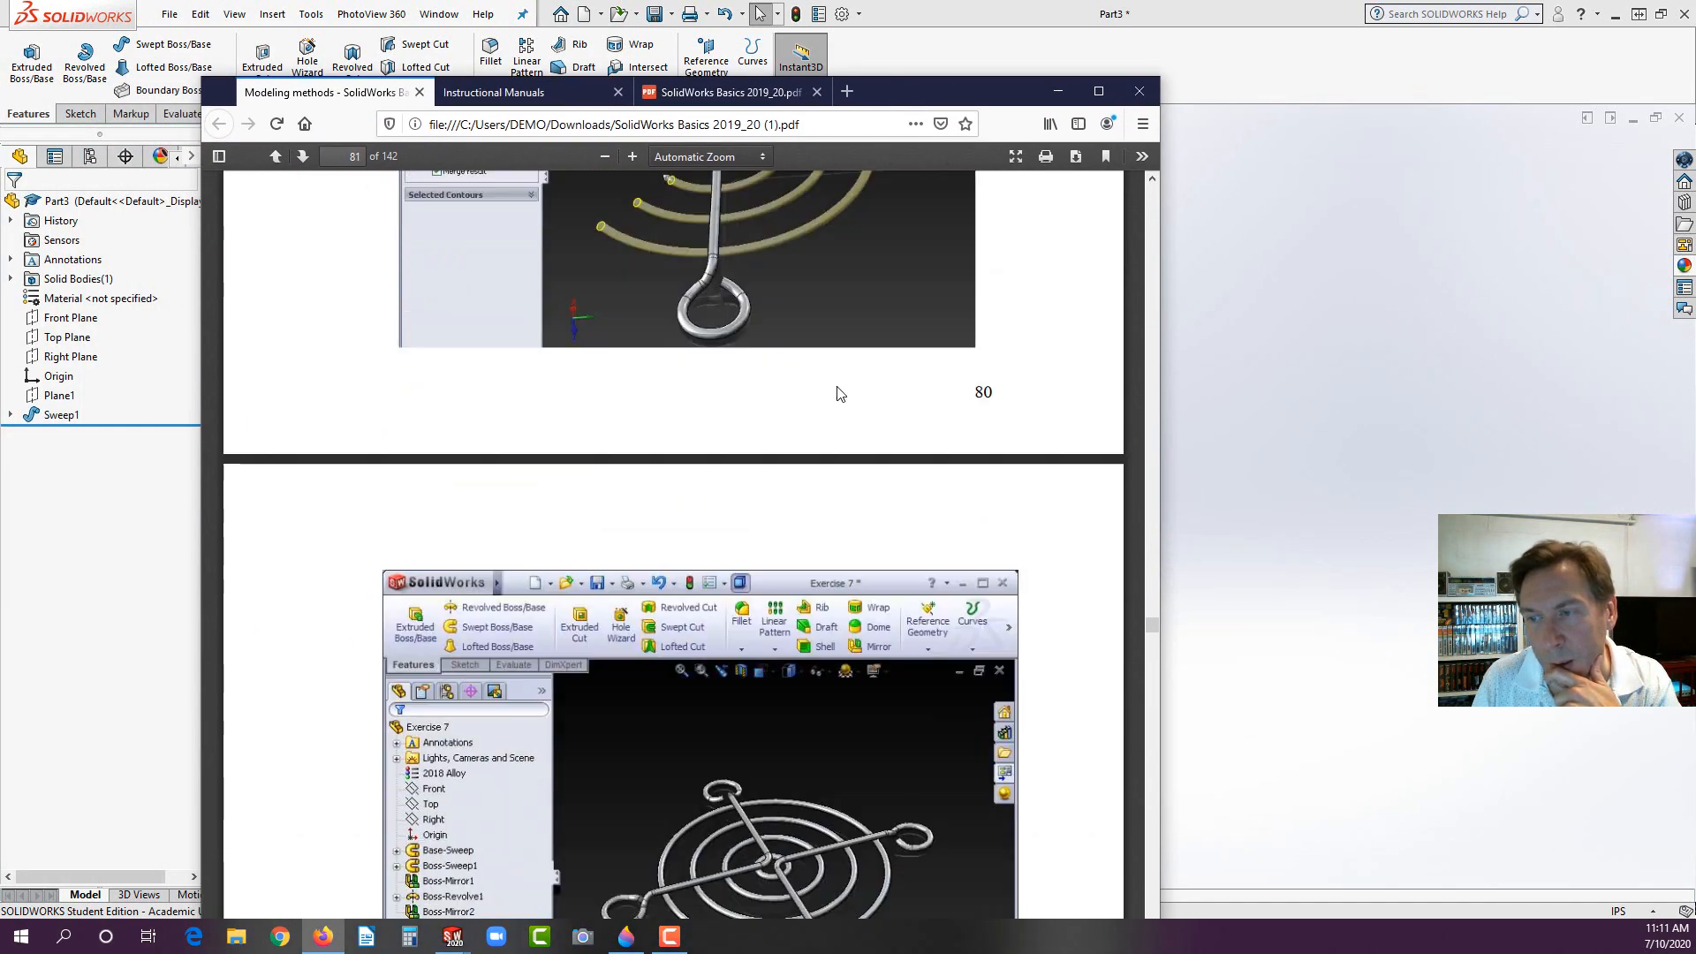
scroll(839, 394, down, 12)
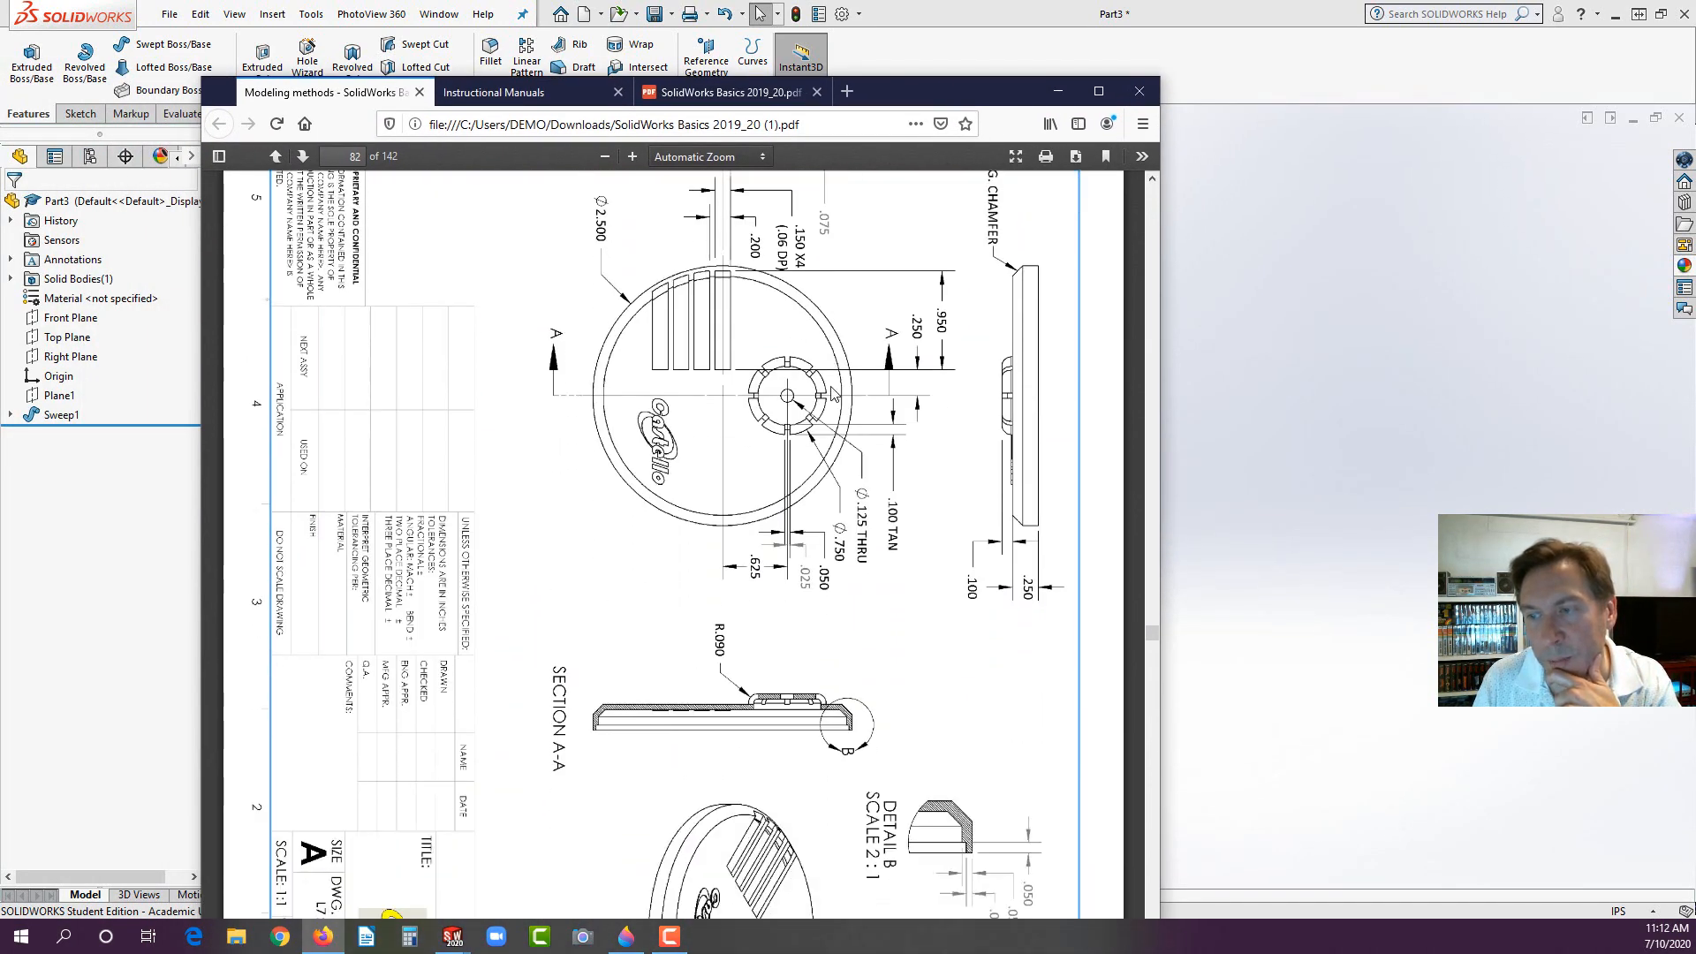
scroll(834, 394, down, 8)
scroll(836, 394, up, 6)
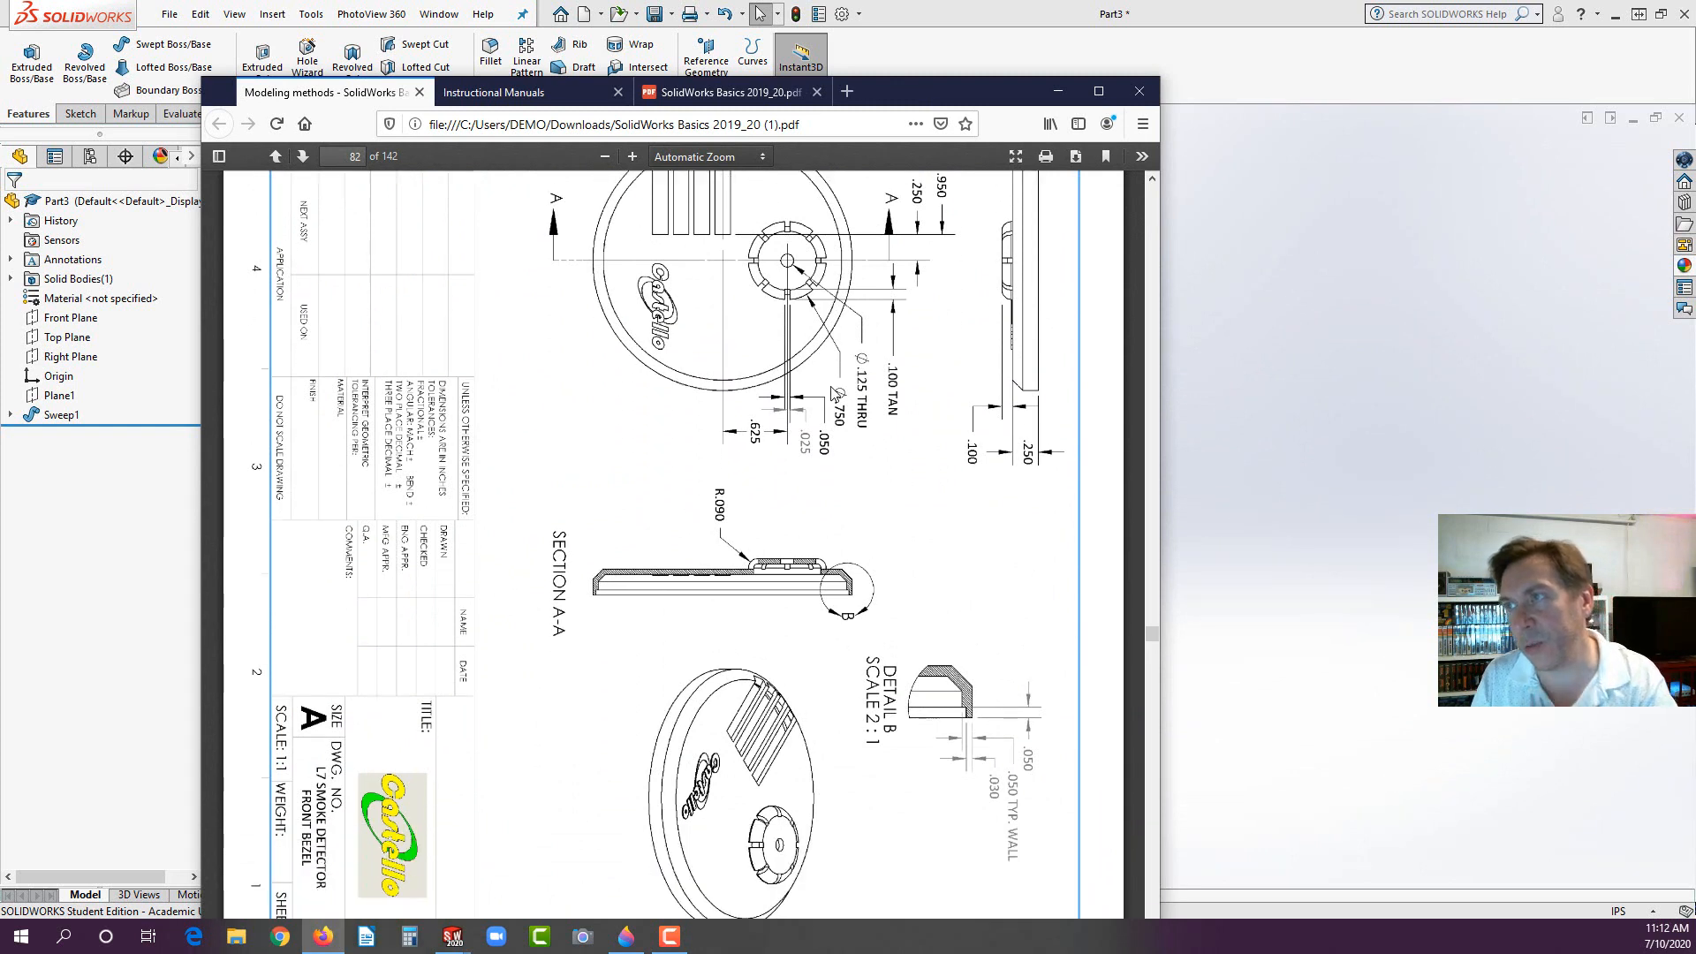
scroll(982, 283, up, 2)
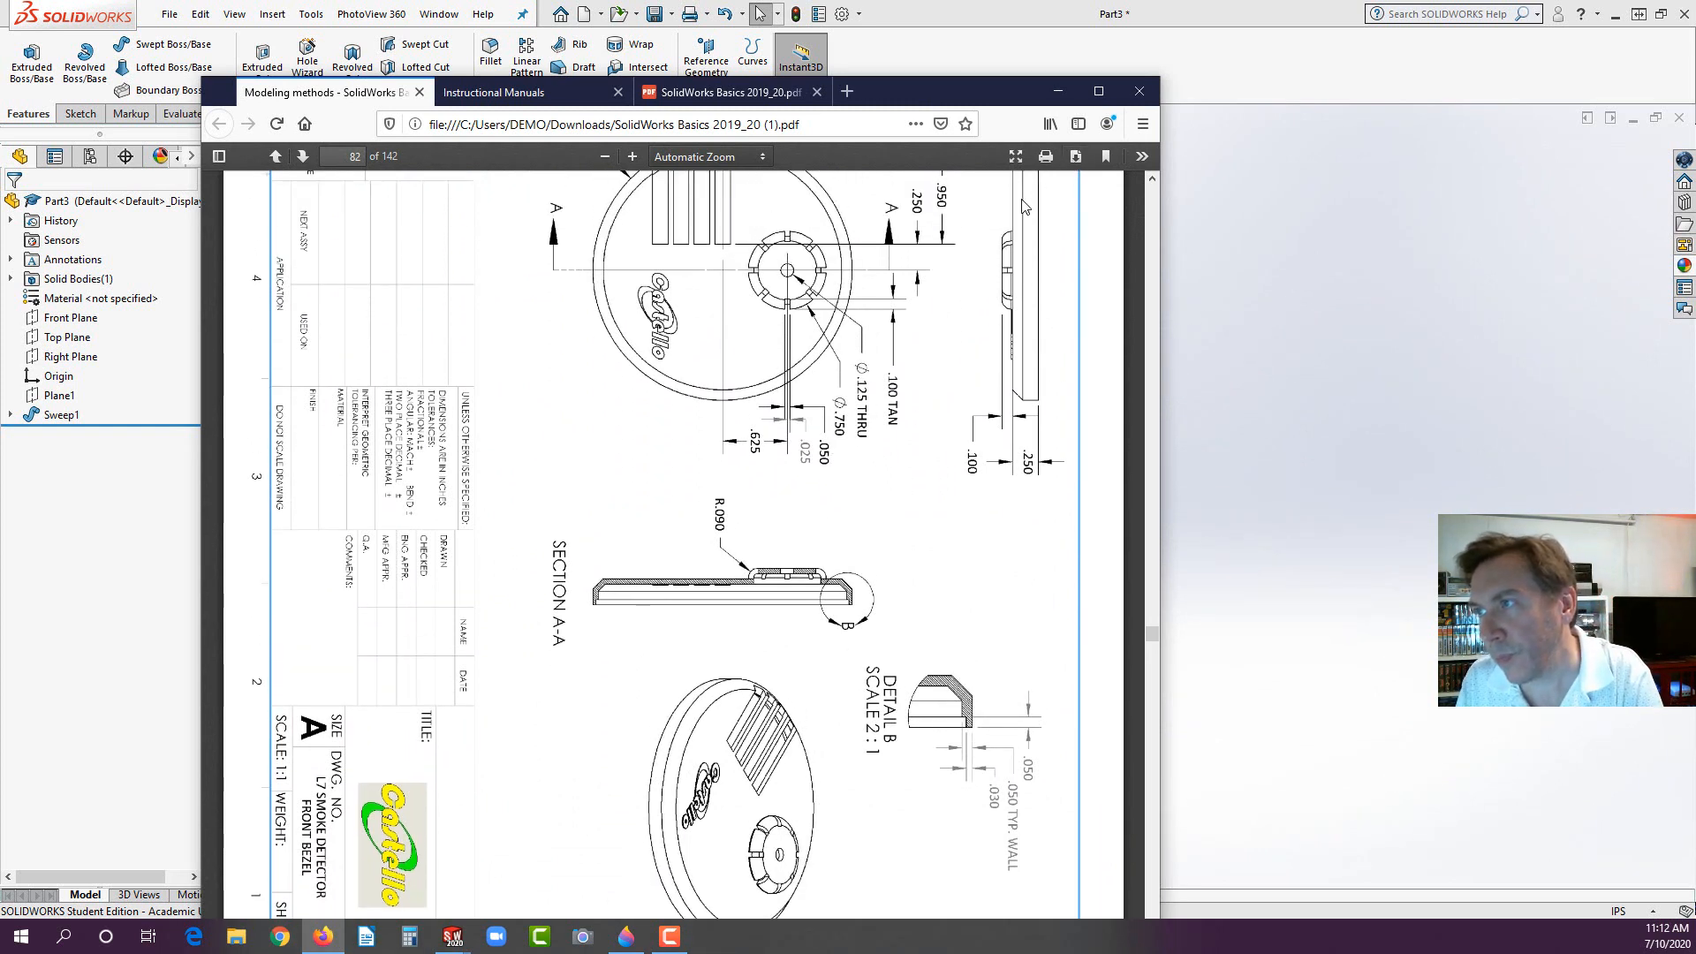
Step: Rotate the PDF pages counterclockwise so the front bezel drawing reads upright, and review its dimensions
right_click(948, 262)
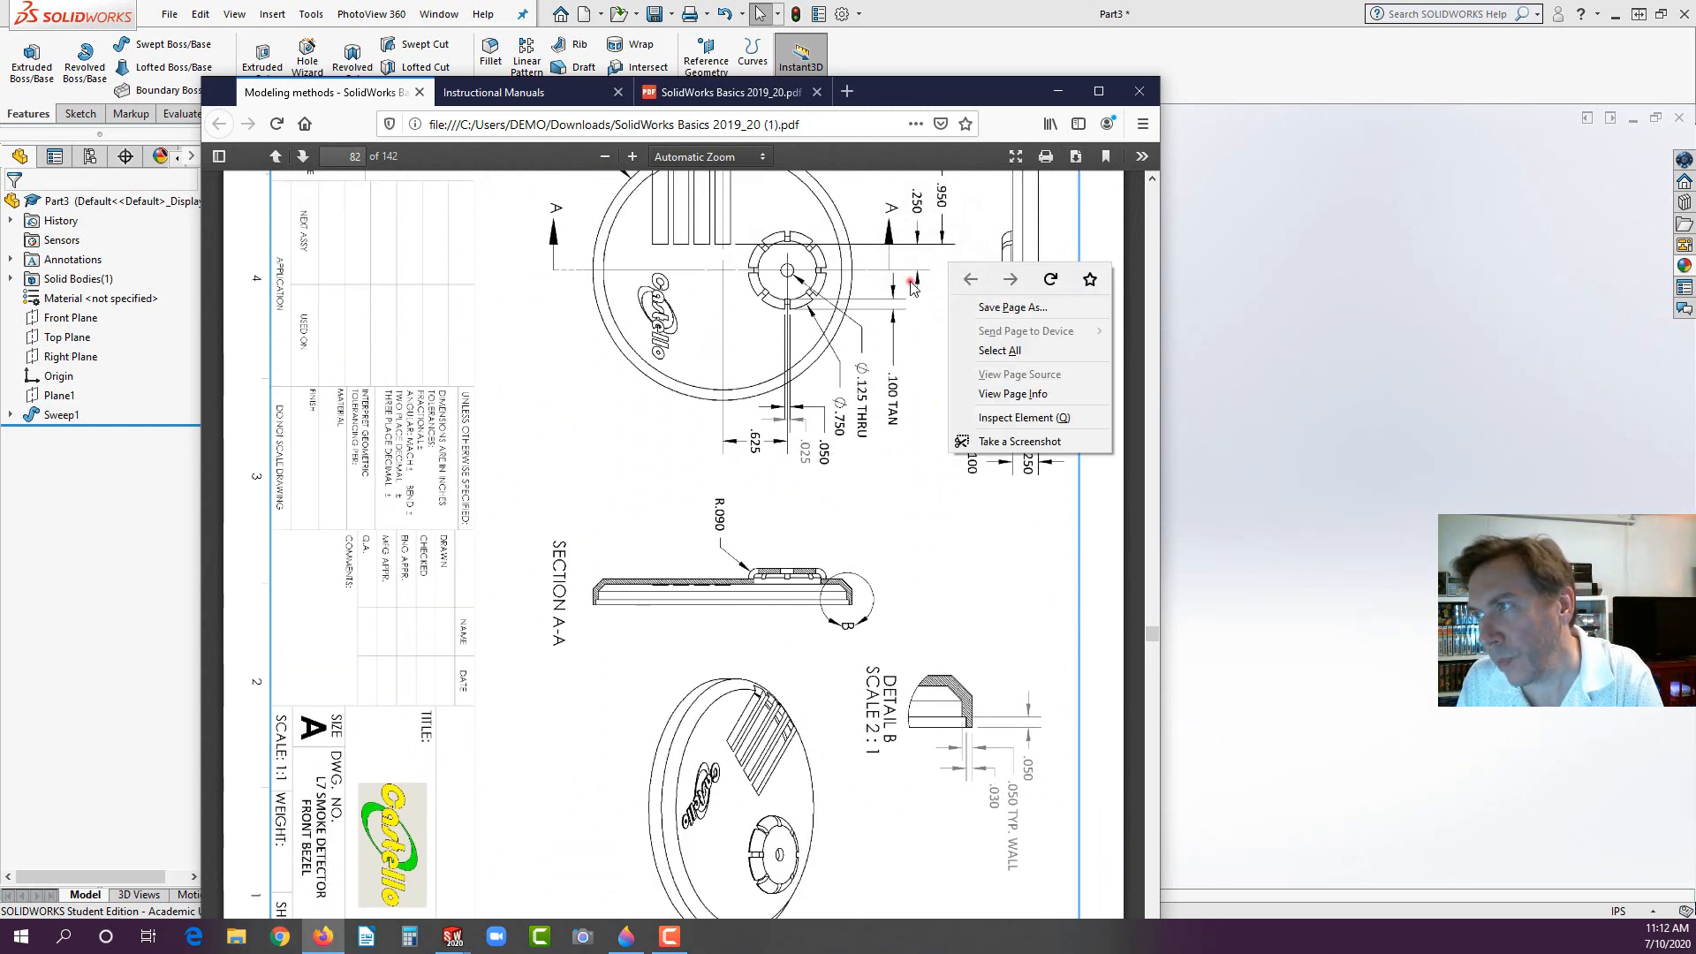
click(910, 281)
click(1142, 157)
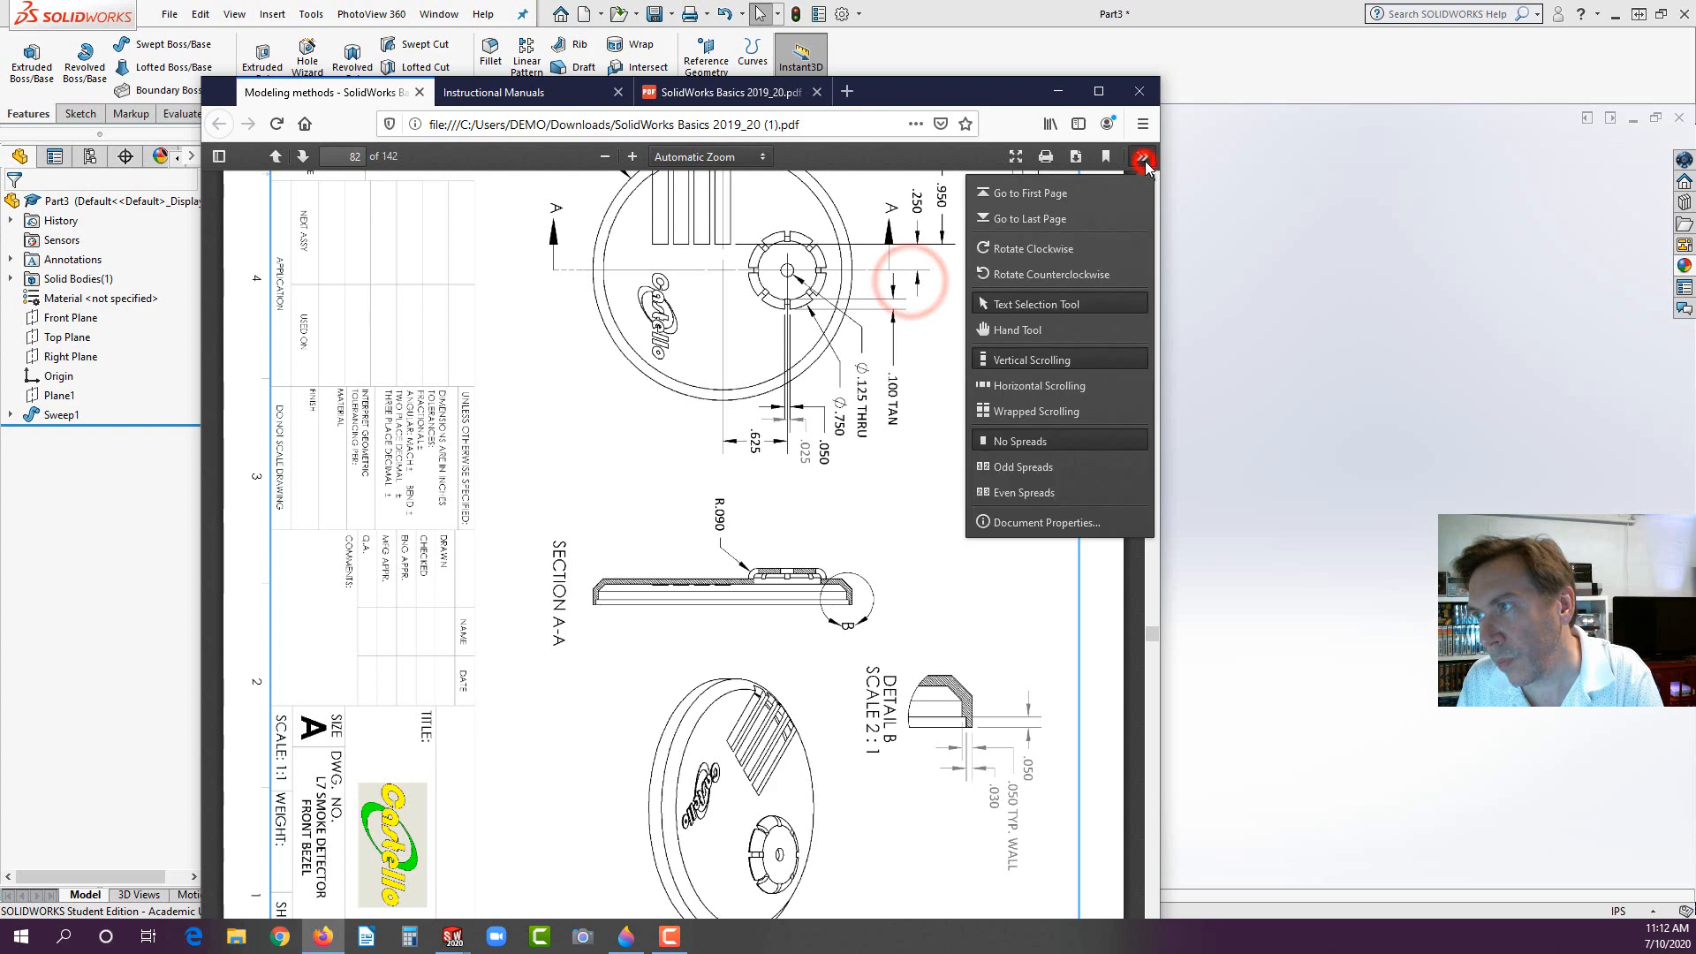
click(1023, 274)
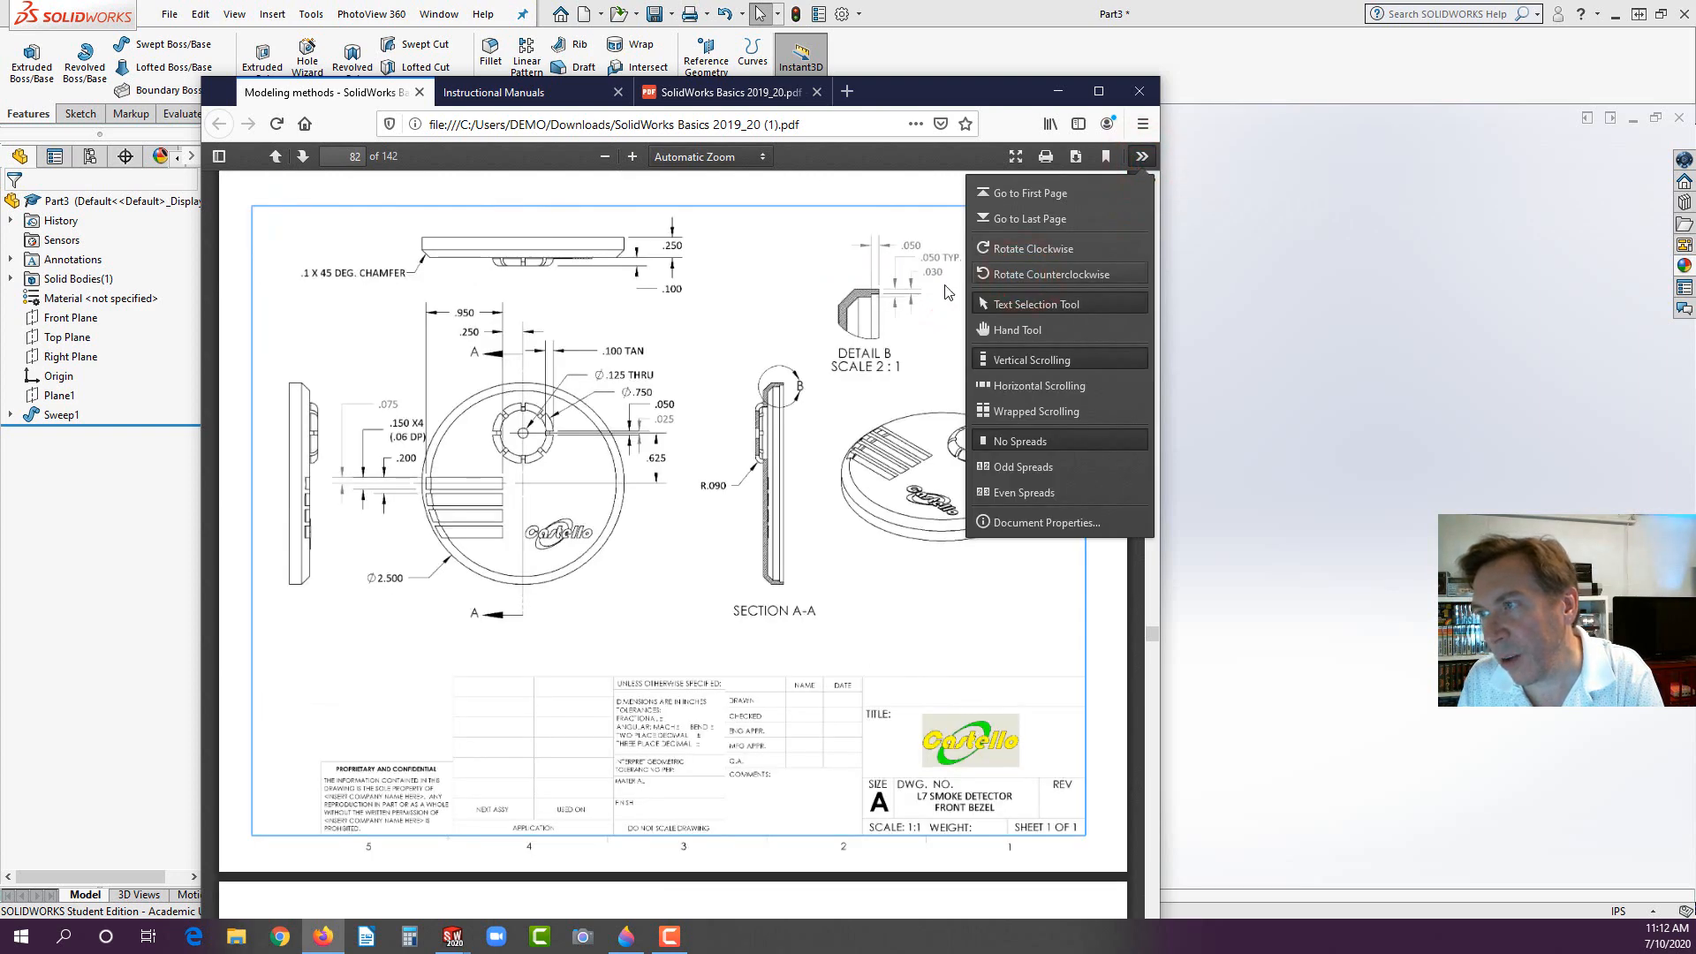
click(776, 297)
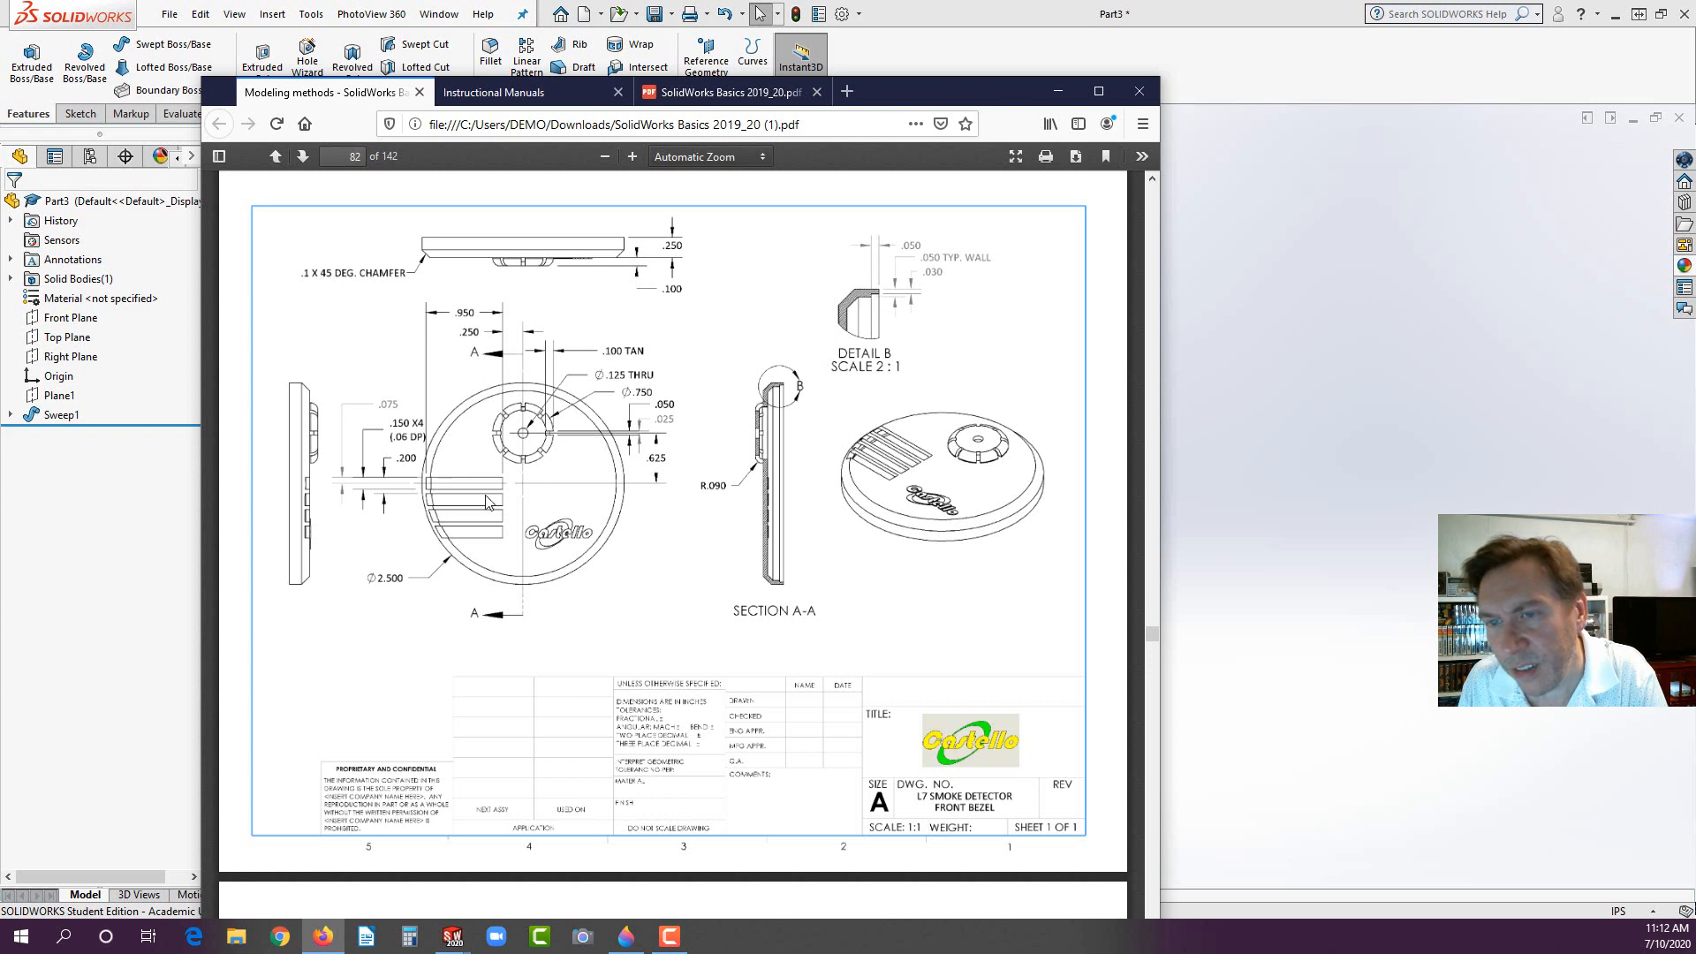
Step: Switch back to SOLIDWORKS and create a new part document
click(127, 595)
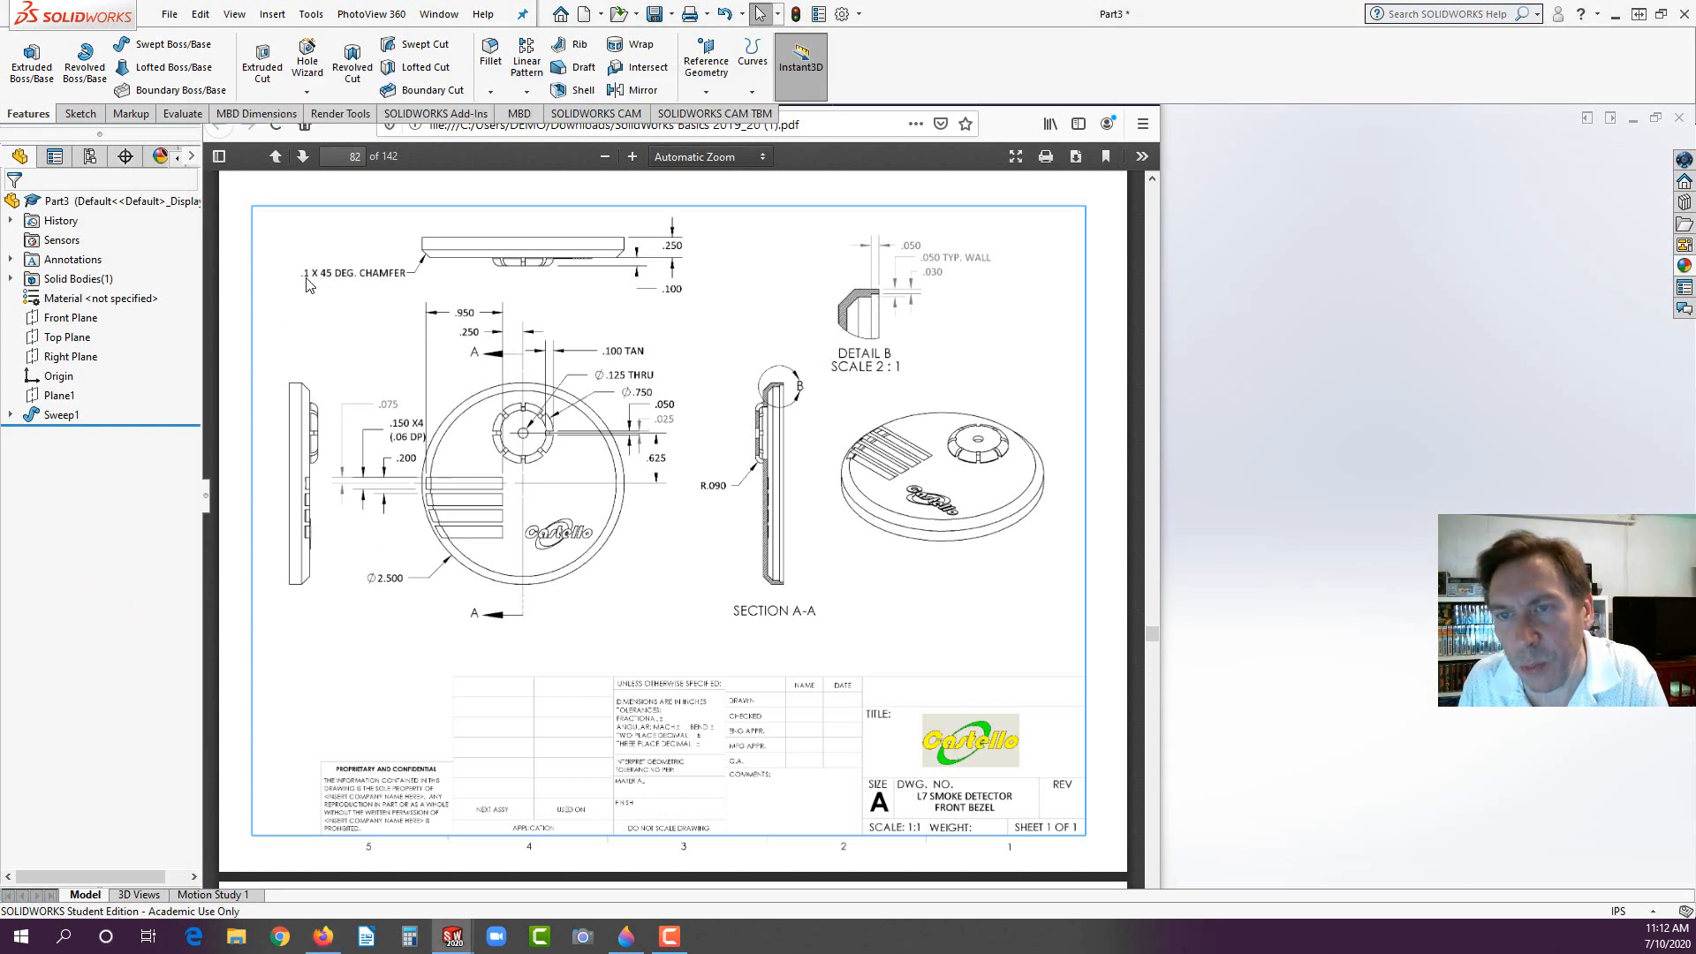
click(156, 484)
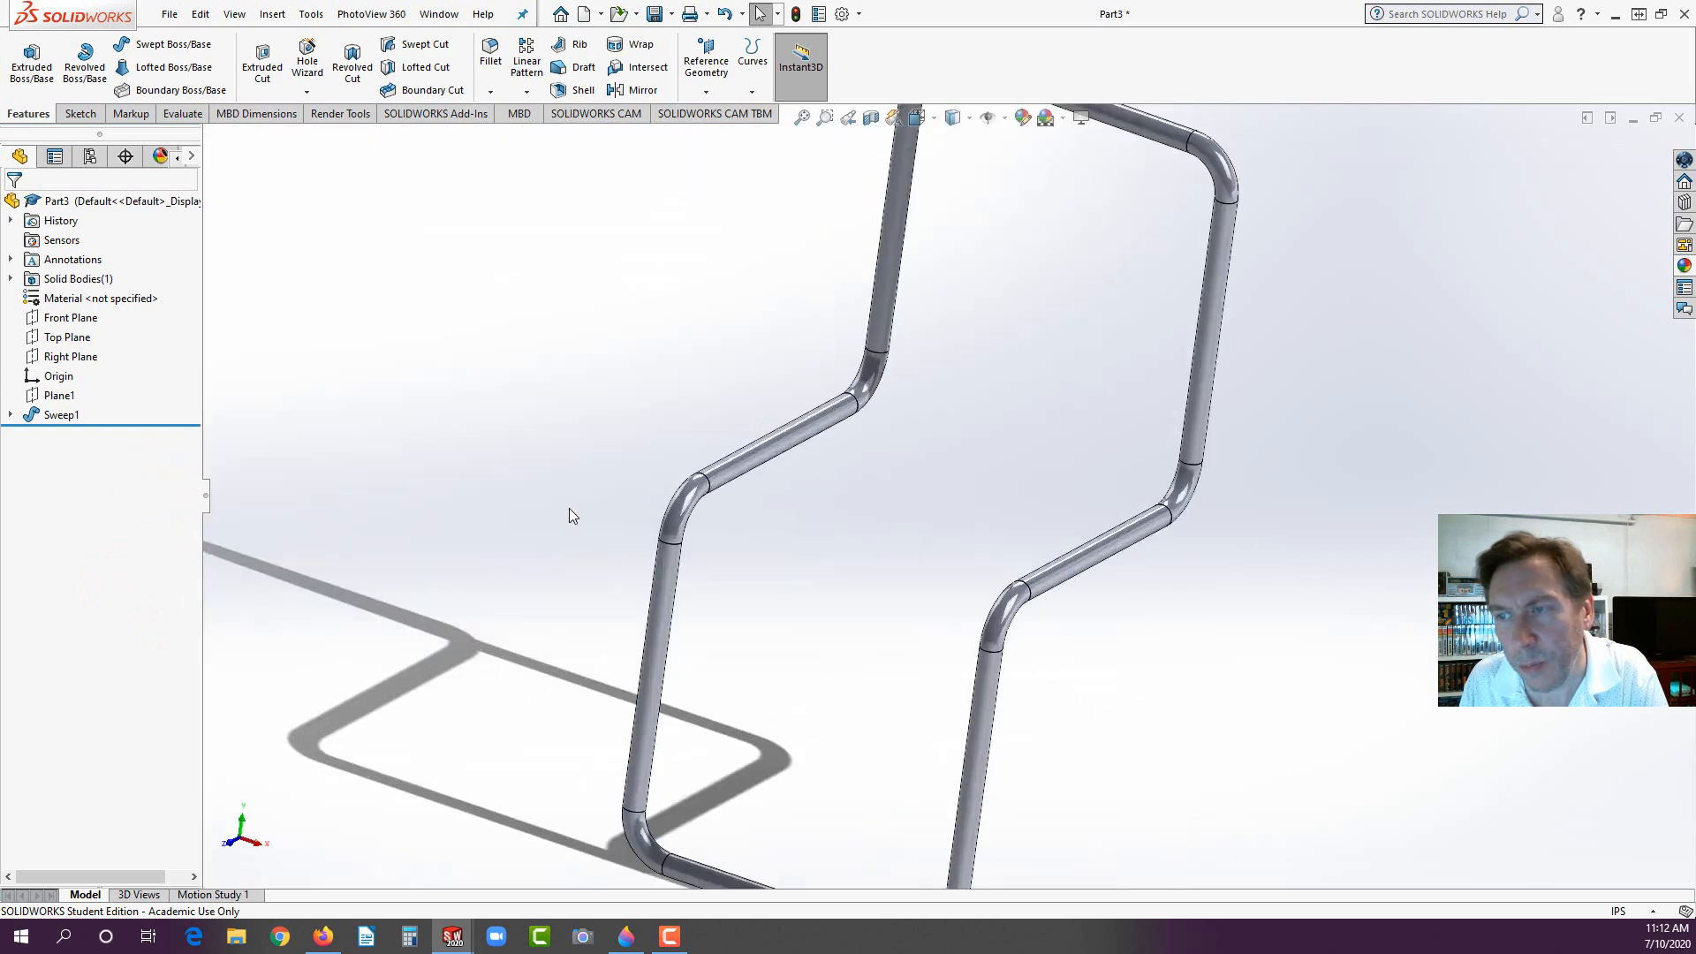
click(584, 13)
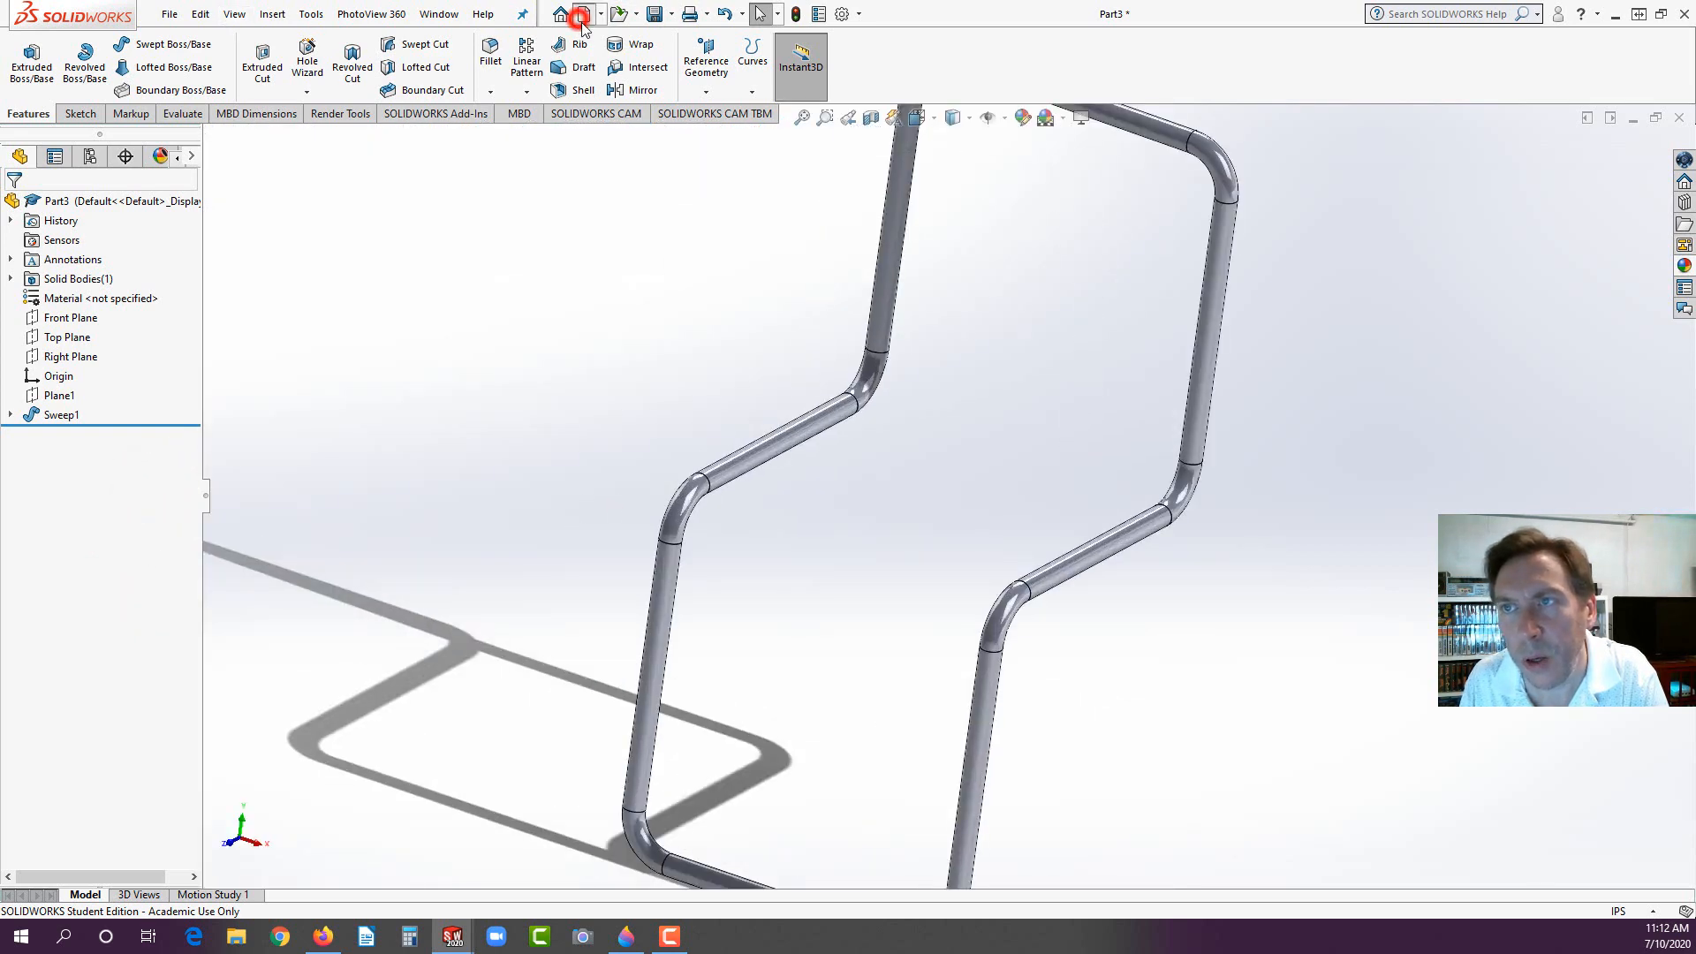
click(469, 266)
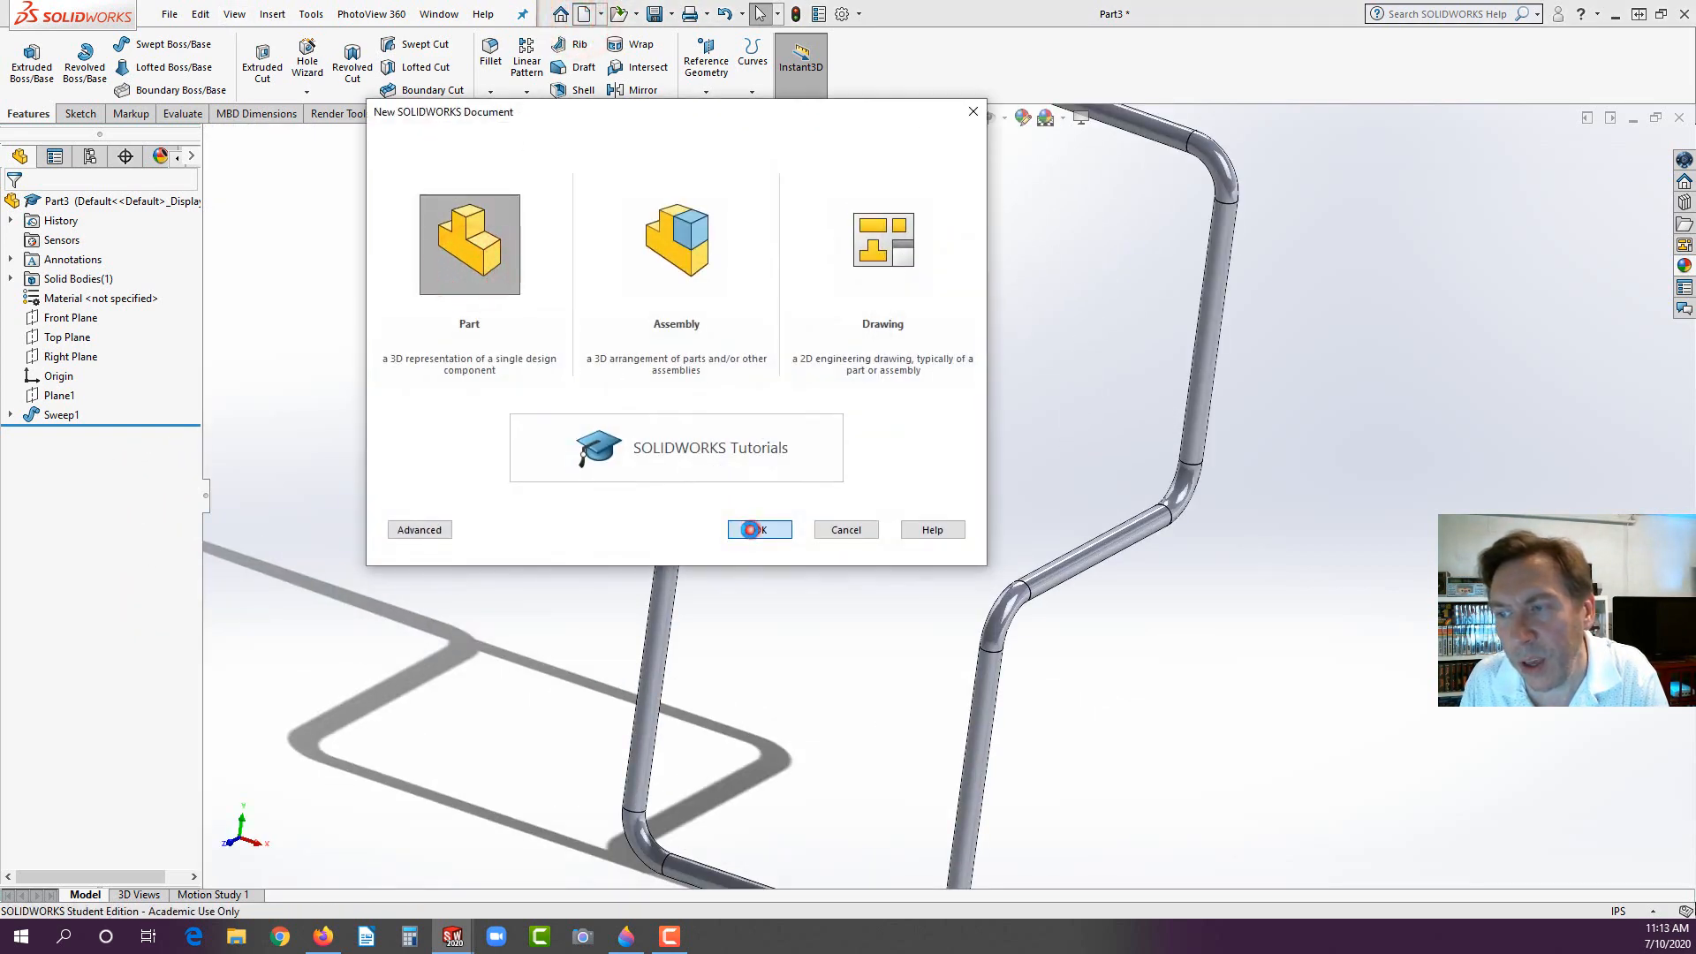
click(747, 530)
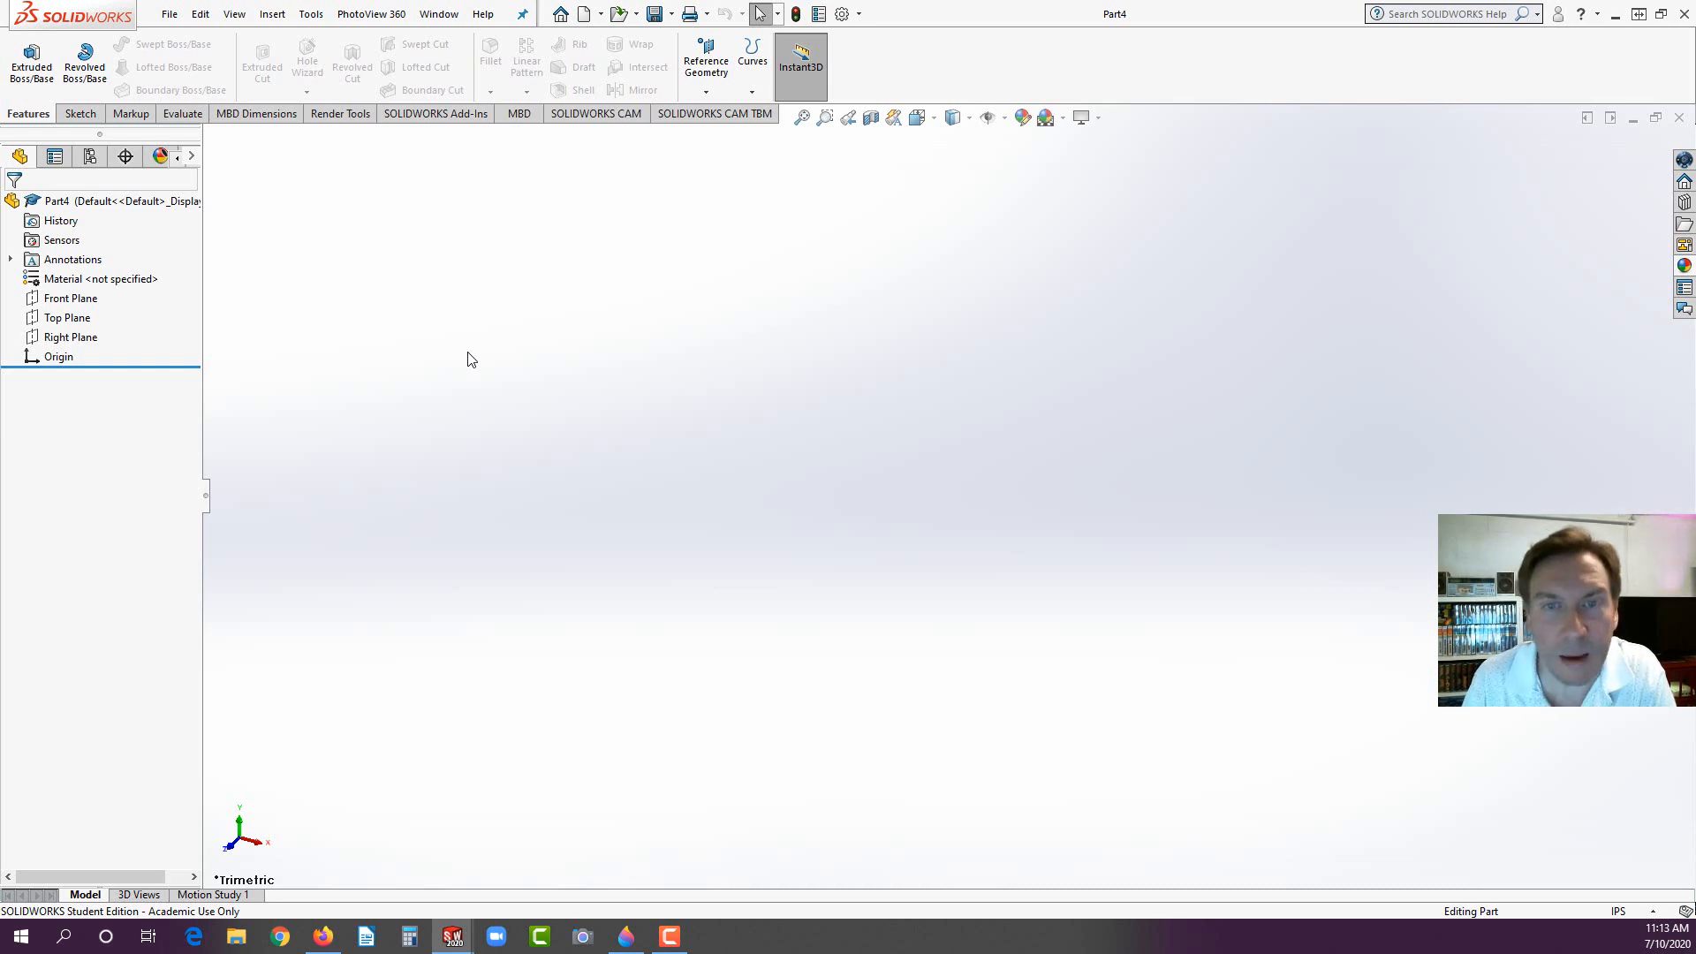
Step: Start a sketch on the Top Plane and draw a circle about 5.8 in in diameter centred on the origin
click(69, 320)
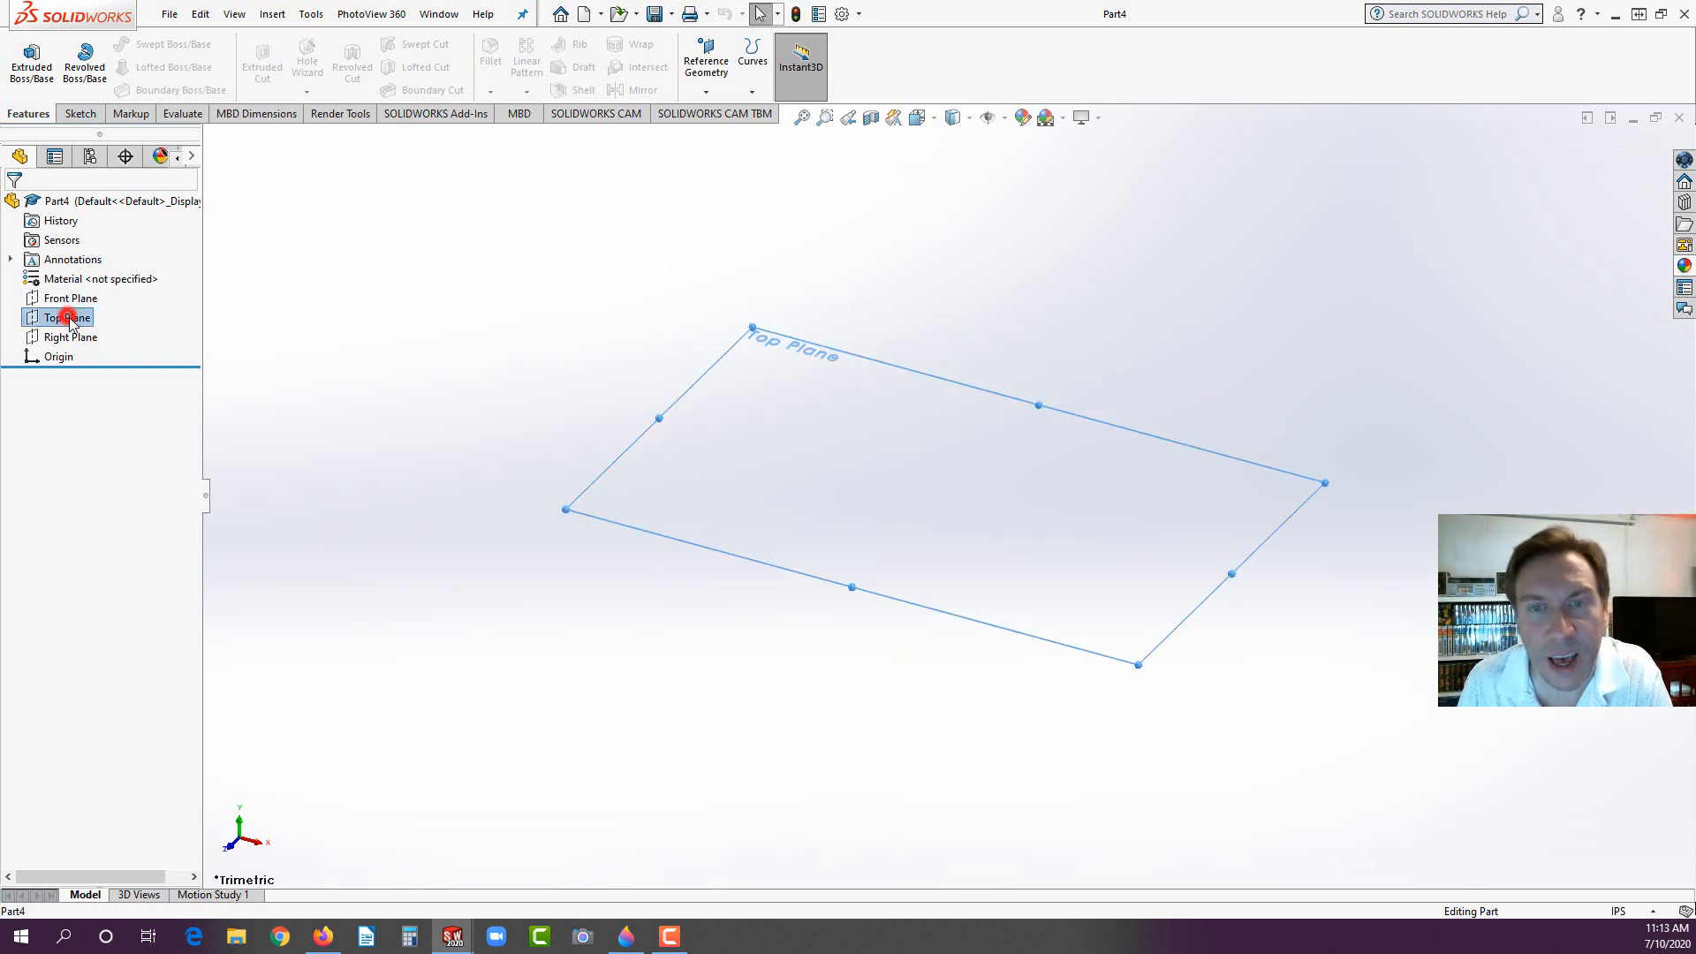
click(84, 288)
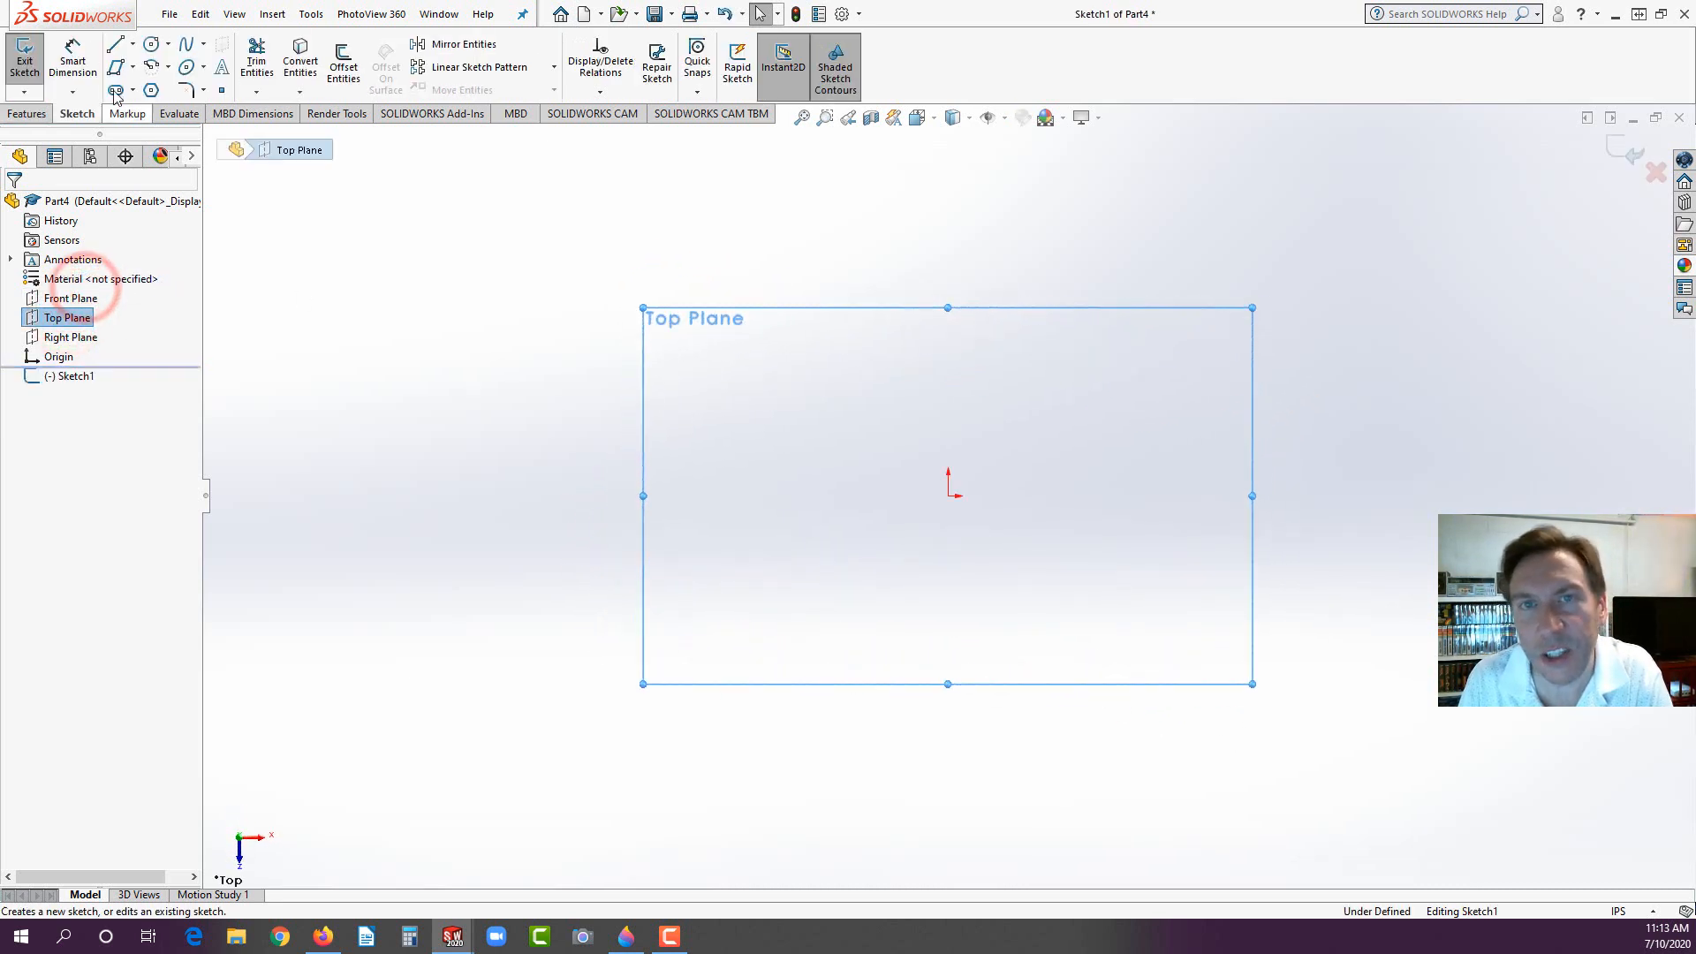
click(151, 43)
click(950, 496)
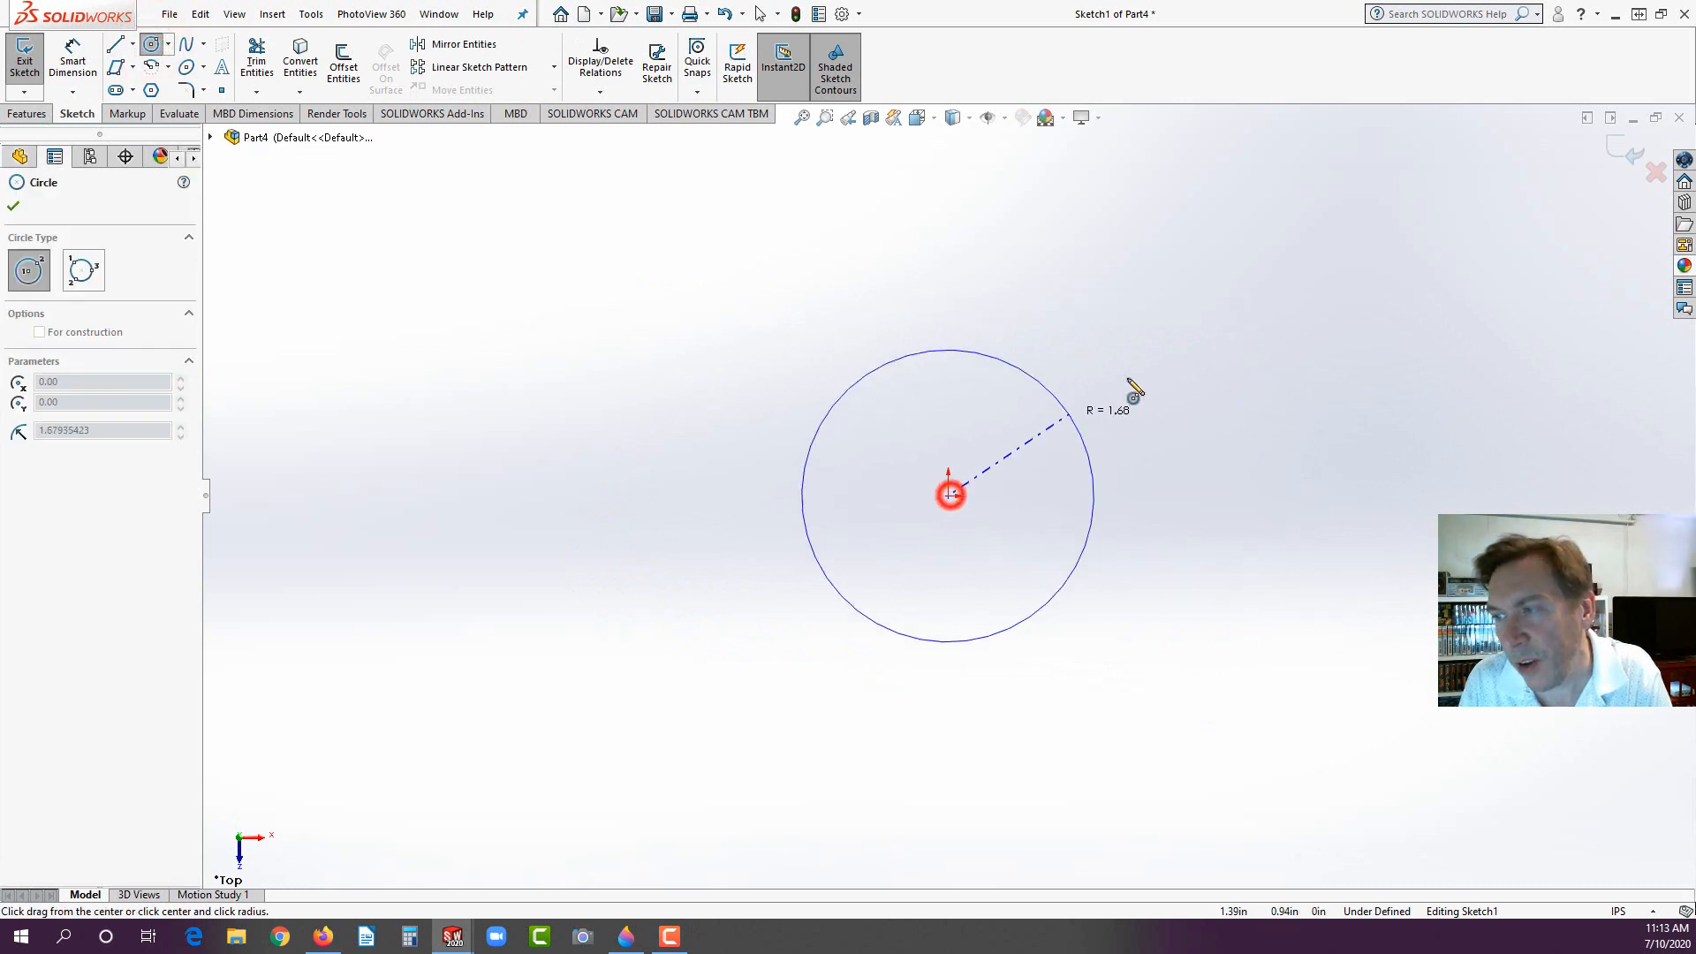
click(1158, 360)
Step: Dimension the origin-centred circle's diameter as 2.5 in
key(d)
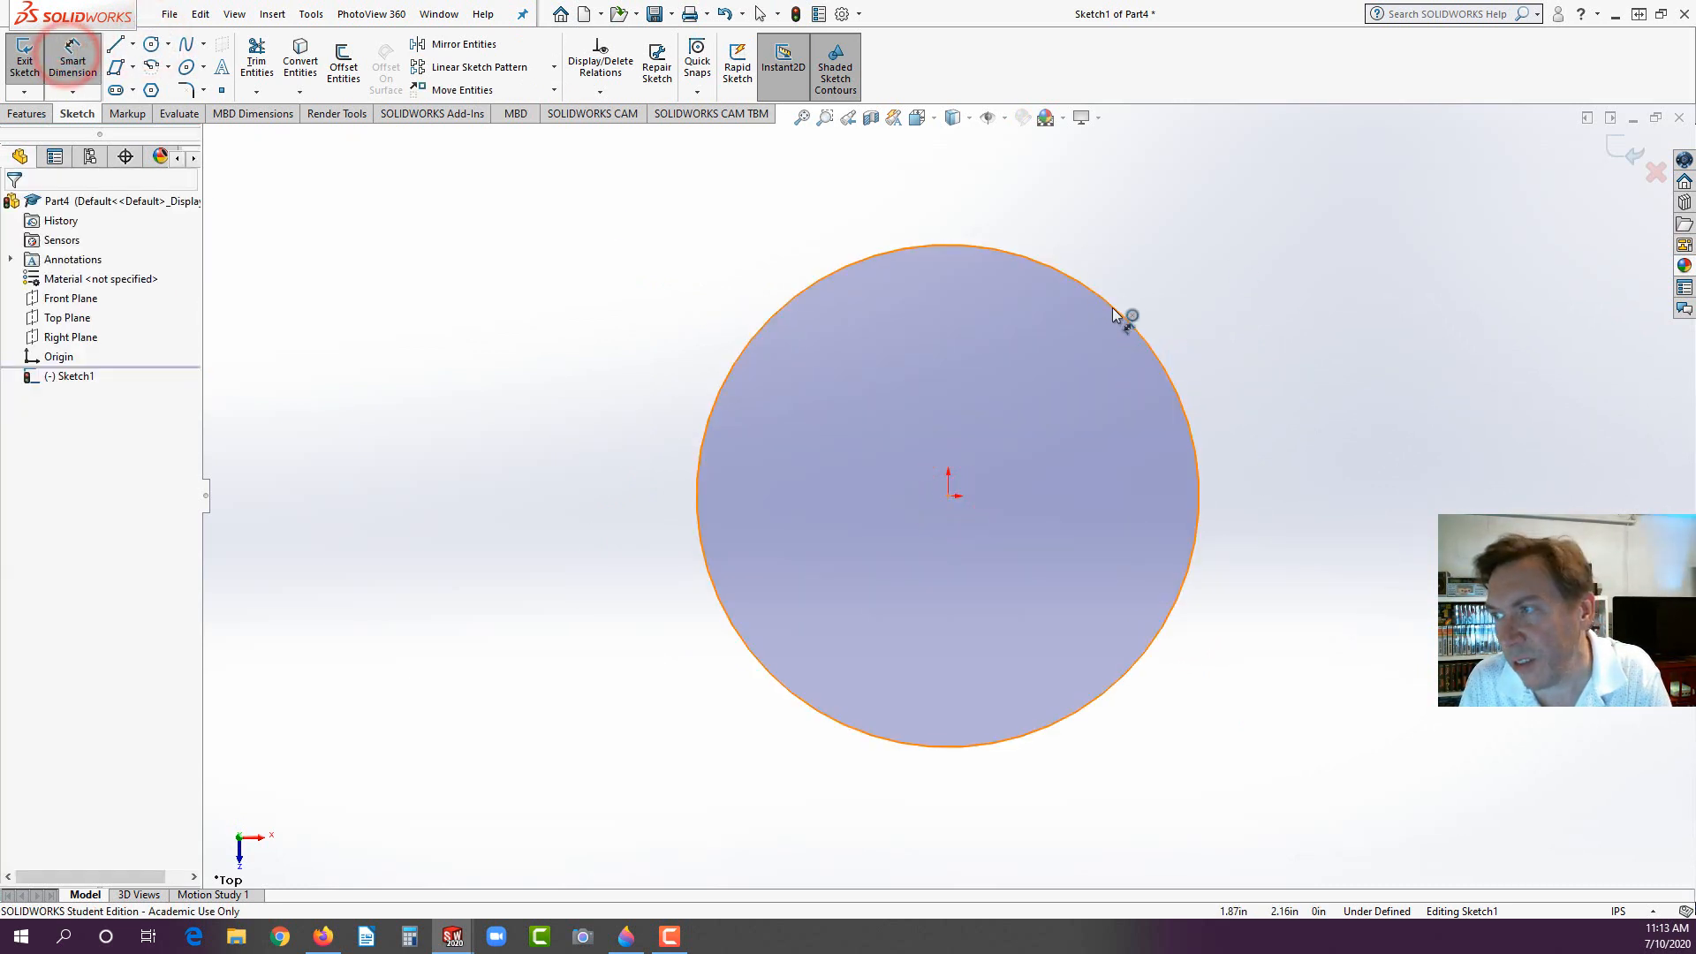
click(1116, 304)
click(1241, 231)
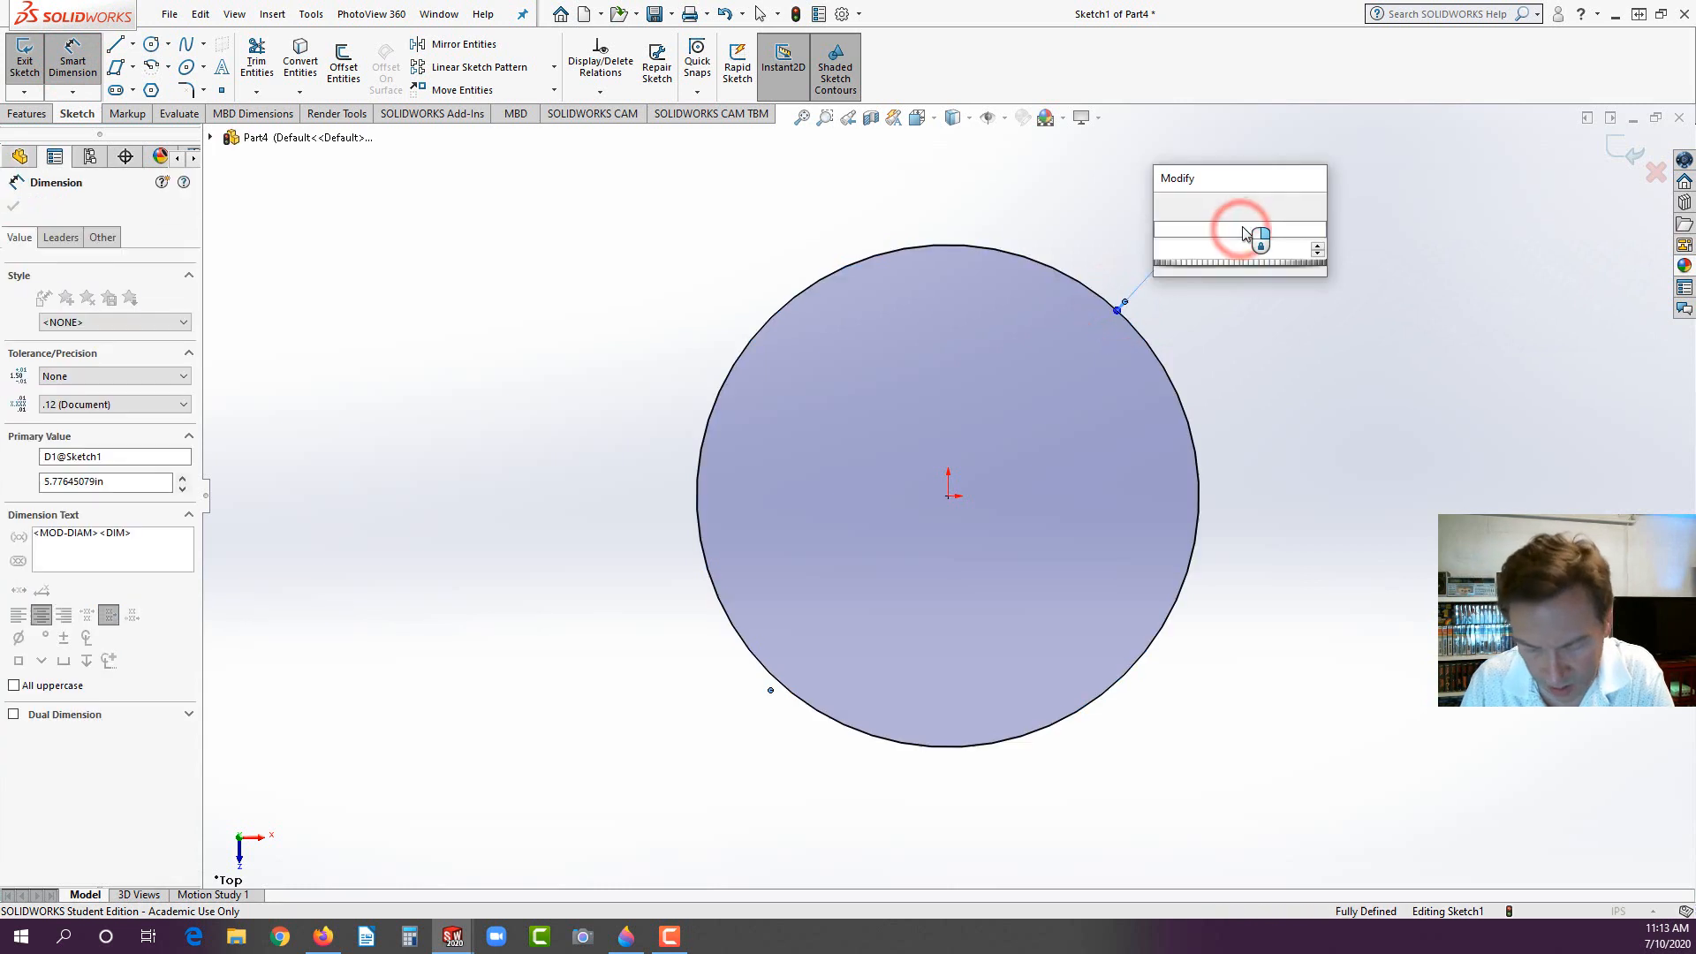
text(2.5)
key(Return)
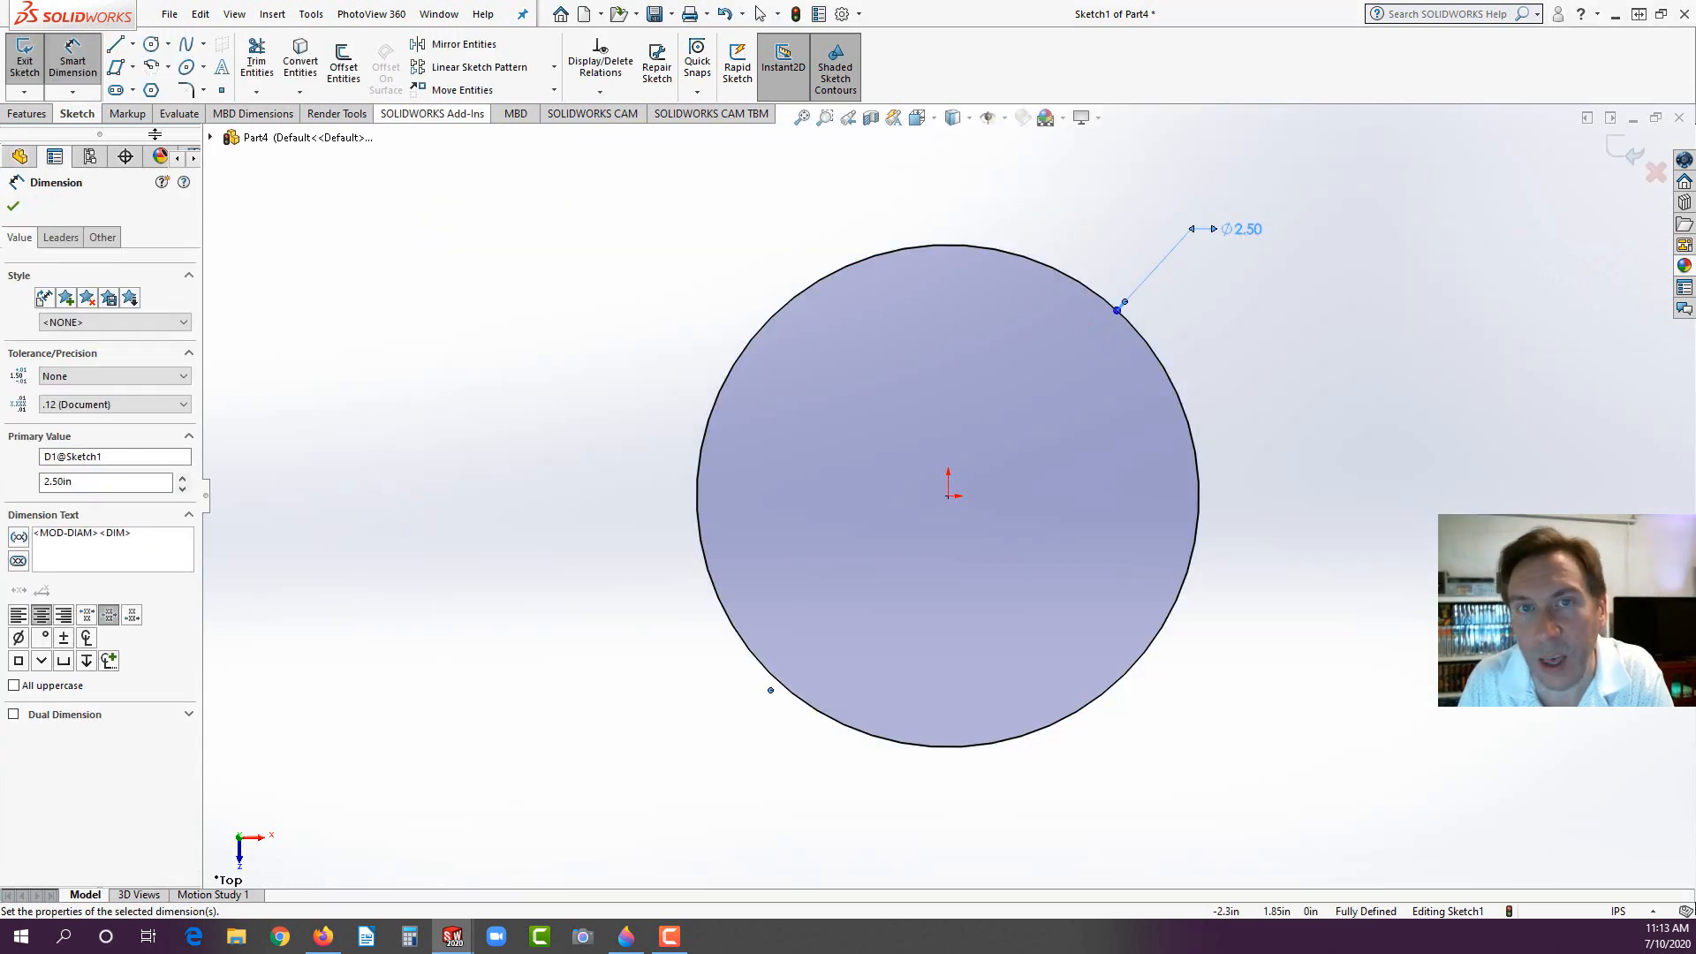
Step: Extrude the 2.5 in circle 0.25 in to form the bezel's base disc
click(24, 113)
click(33, 56)
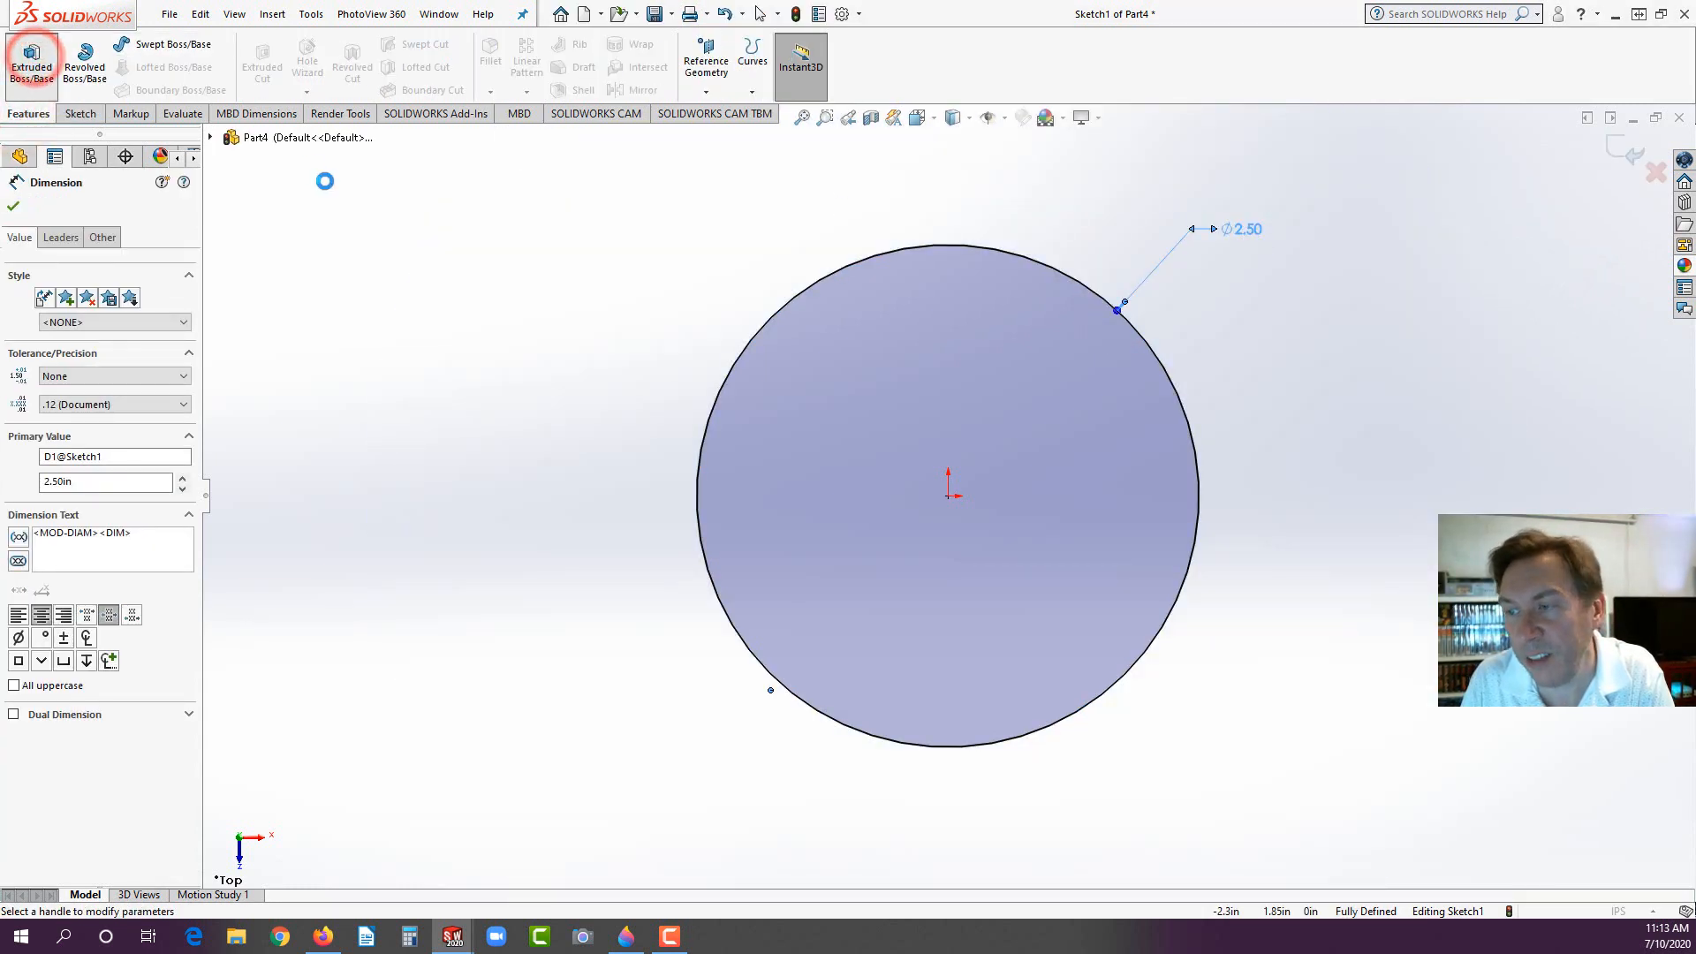
text(.25in)
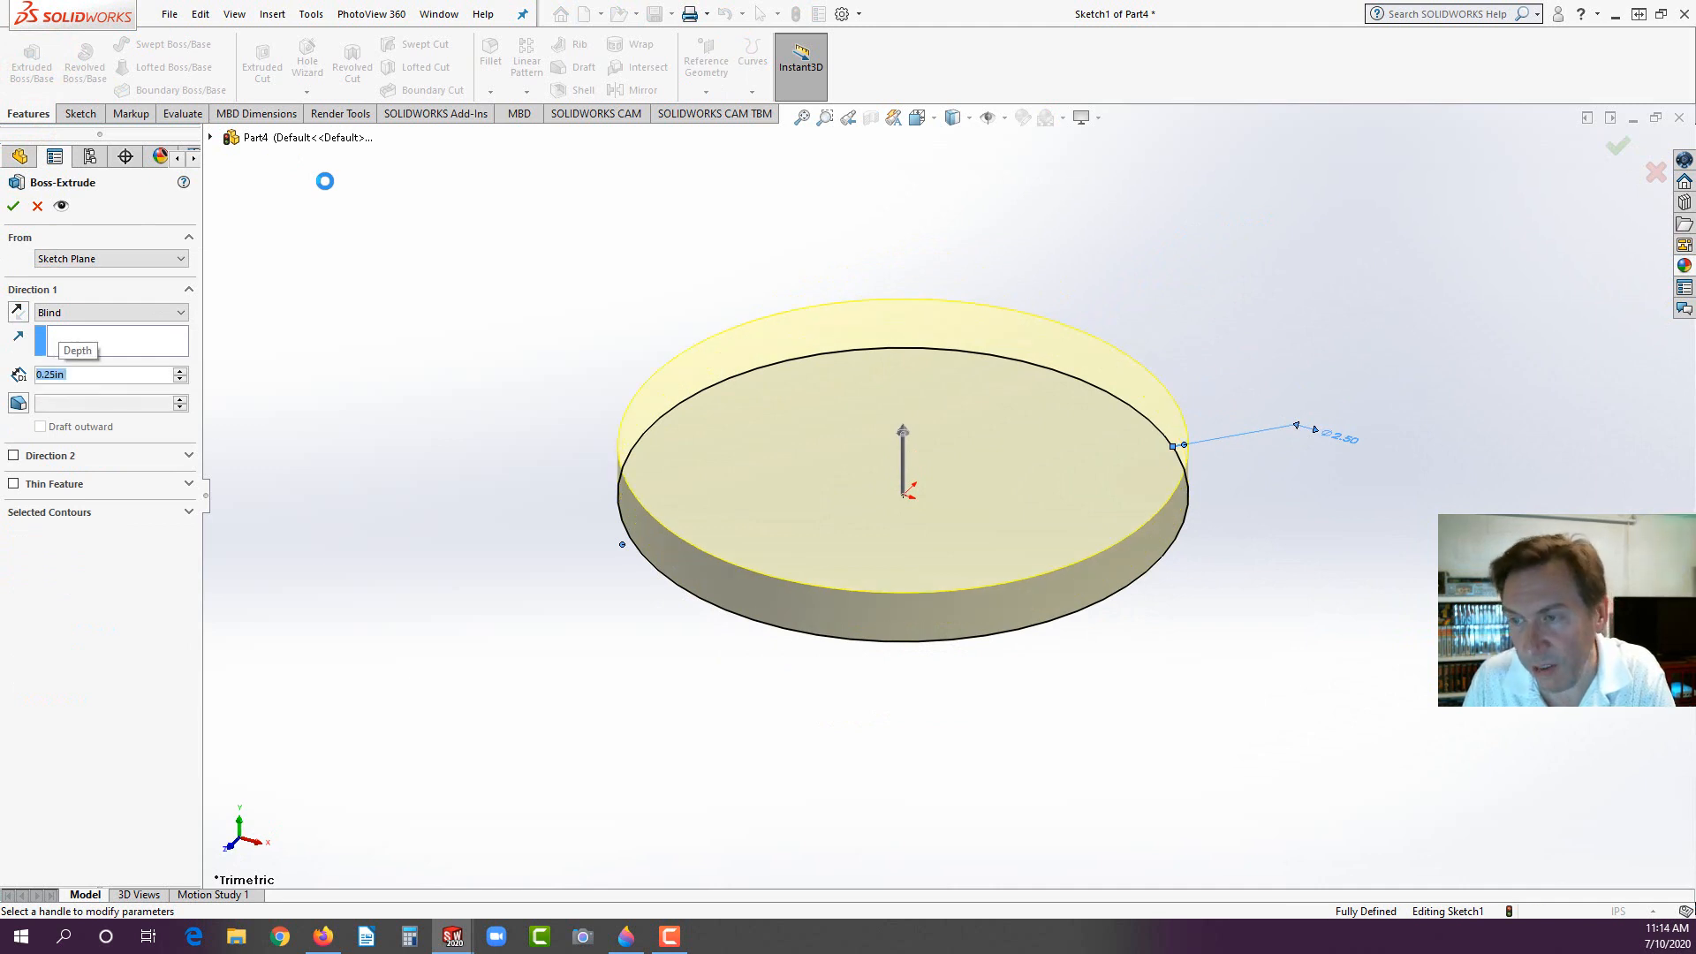
click(14, 206)
click(395, 232)
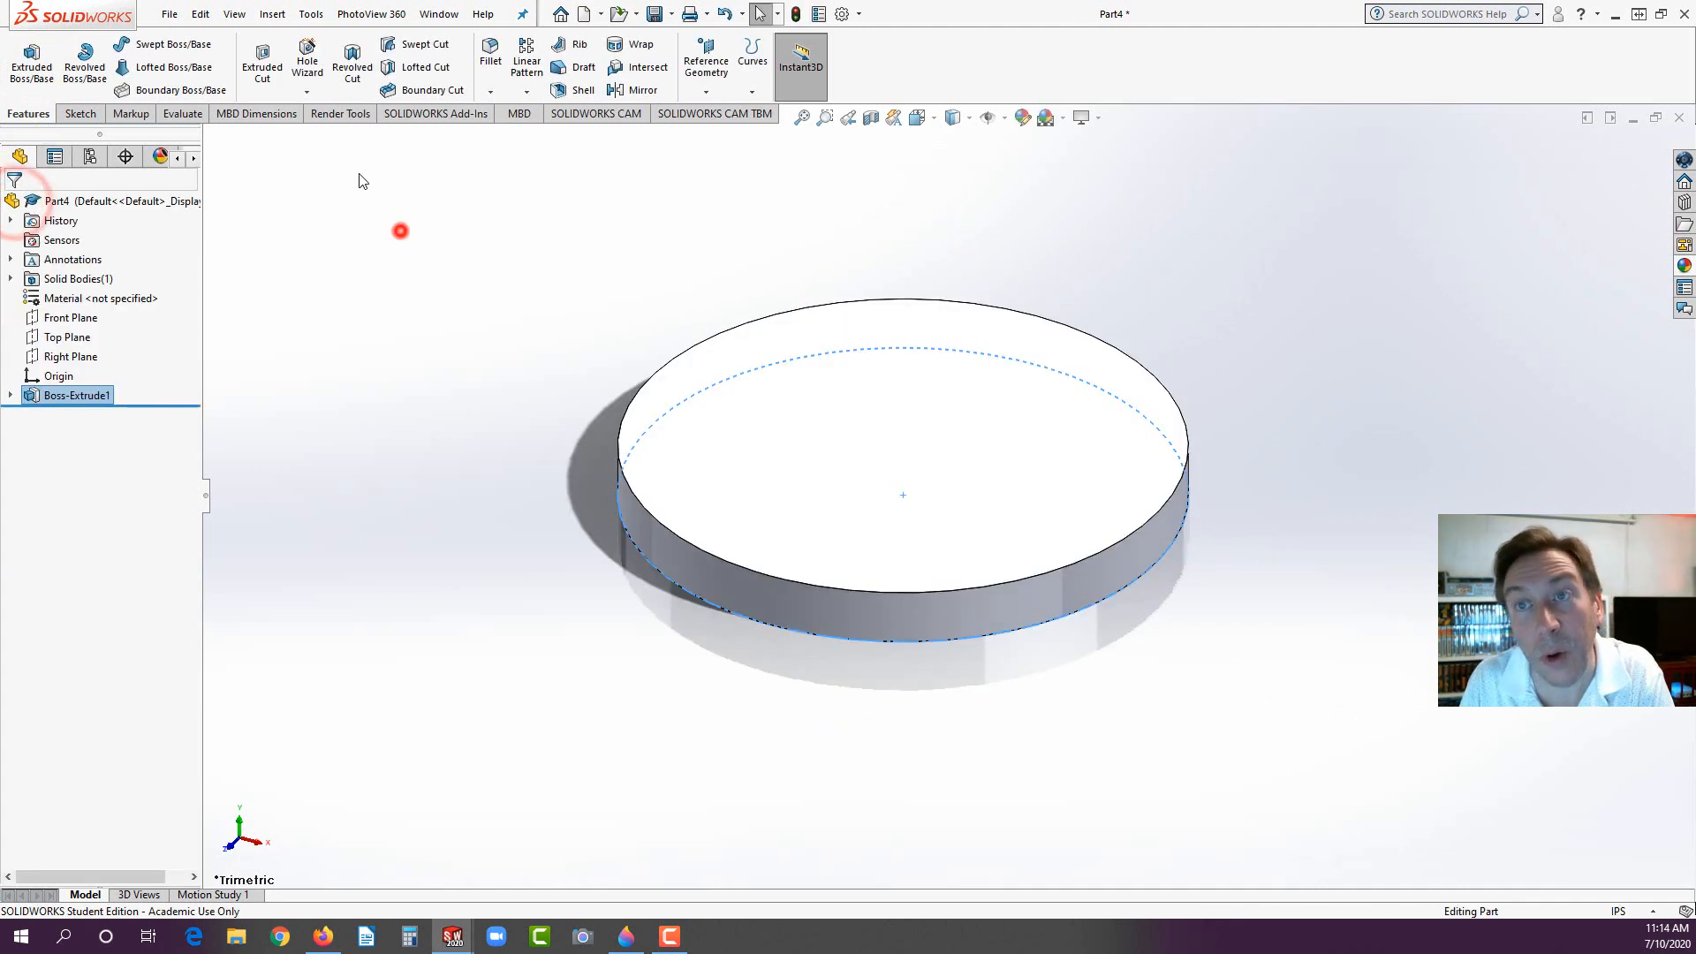
Step: Chamfer the top outer edge of the disc with a 0.1 in distance at 45 degrees
click(490, 91)
click(492, 133)
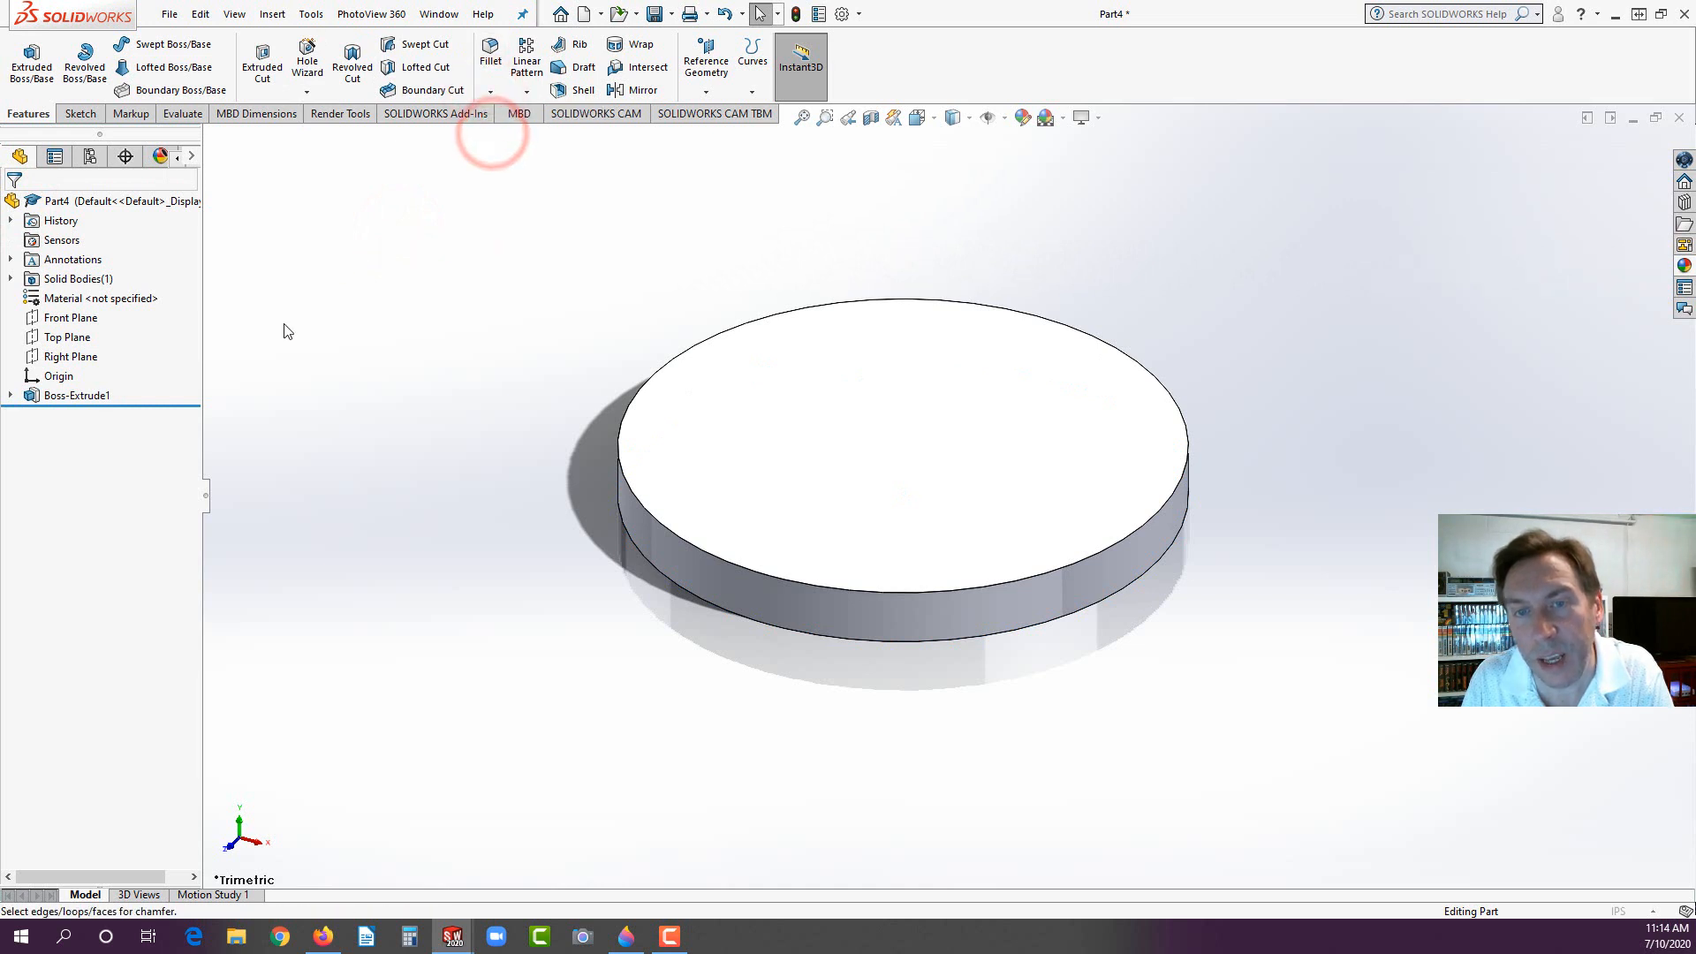
text(.1)
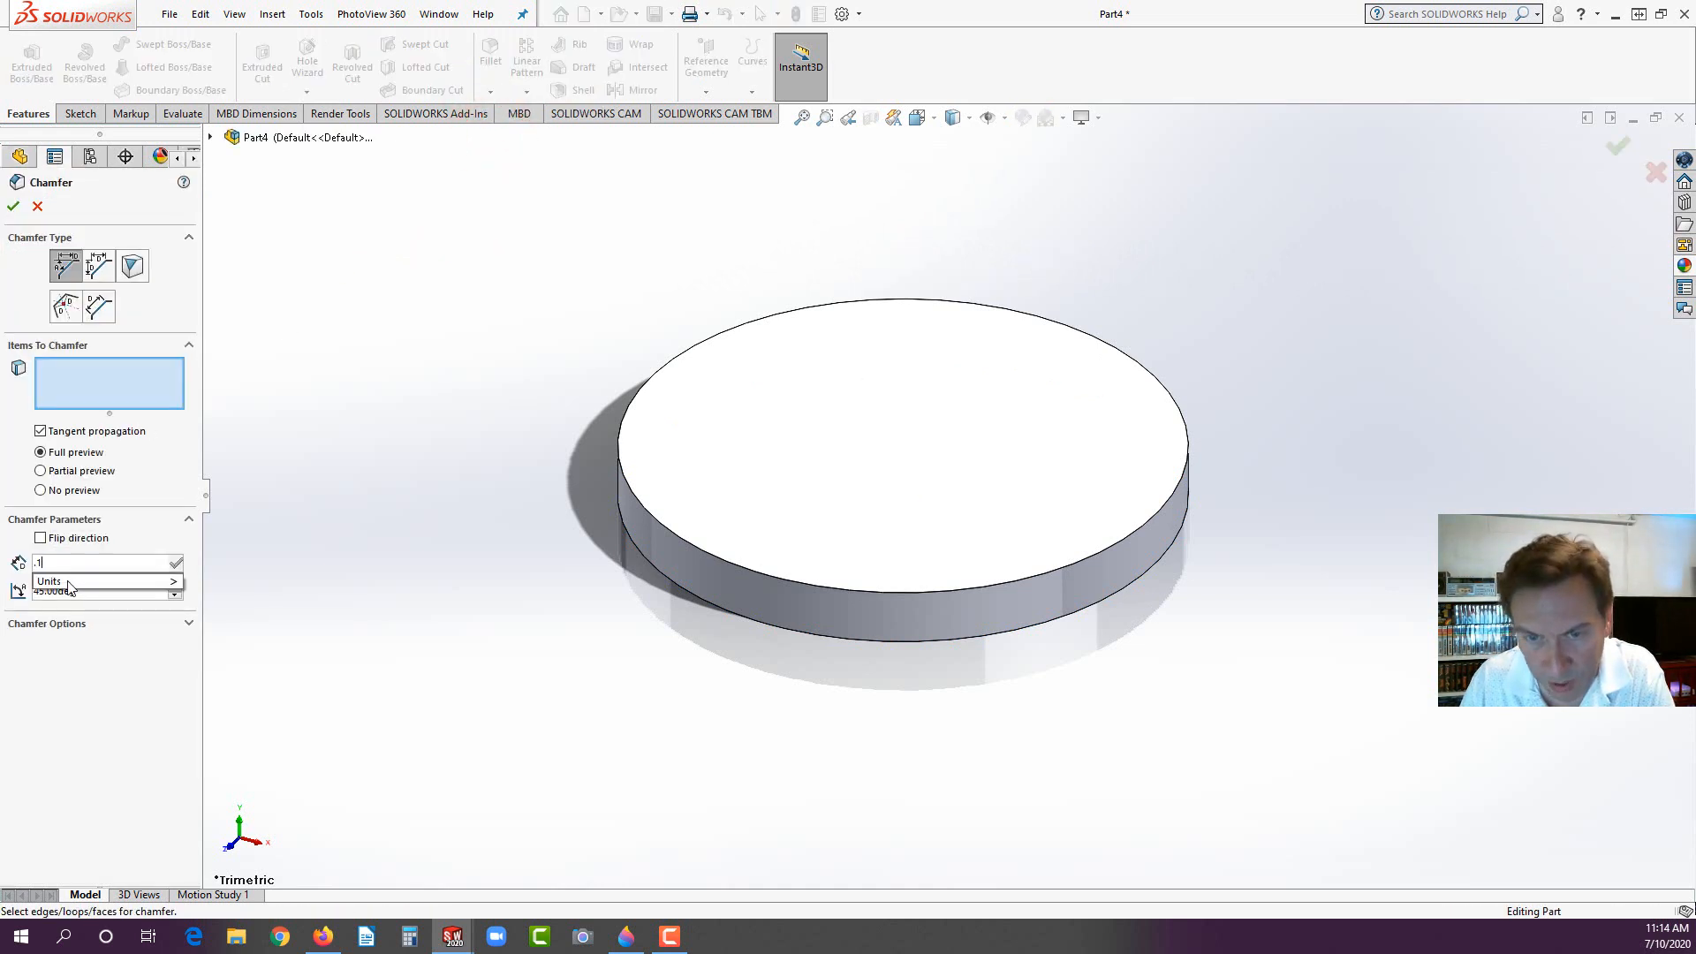
click(668, 530)
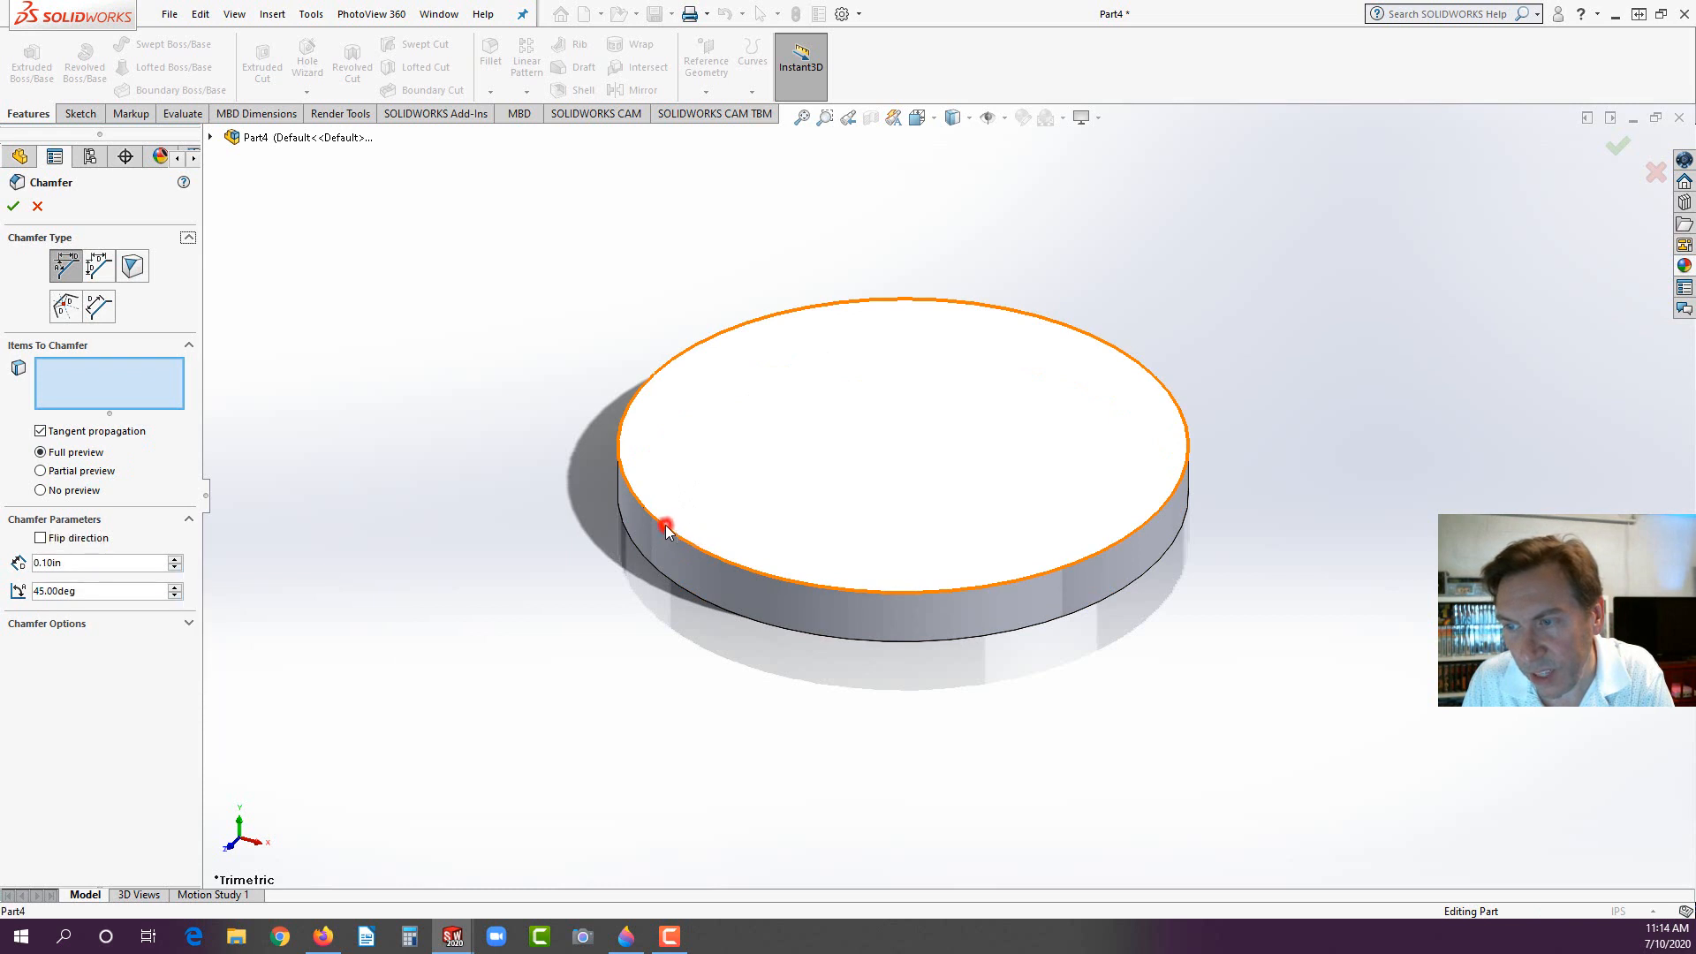
click(14, 208)
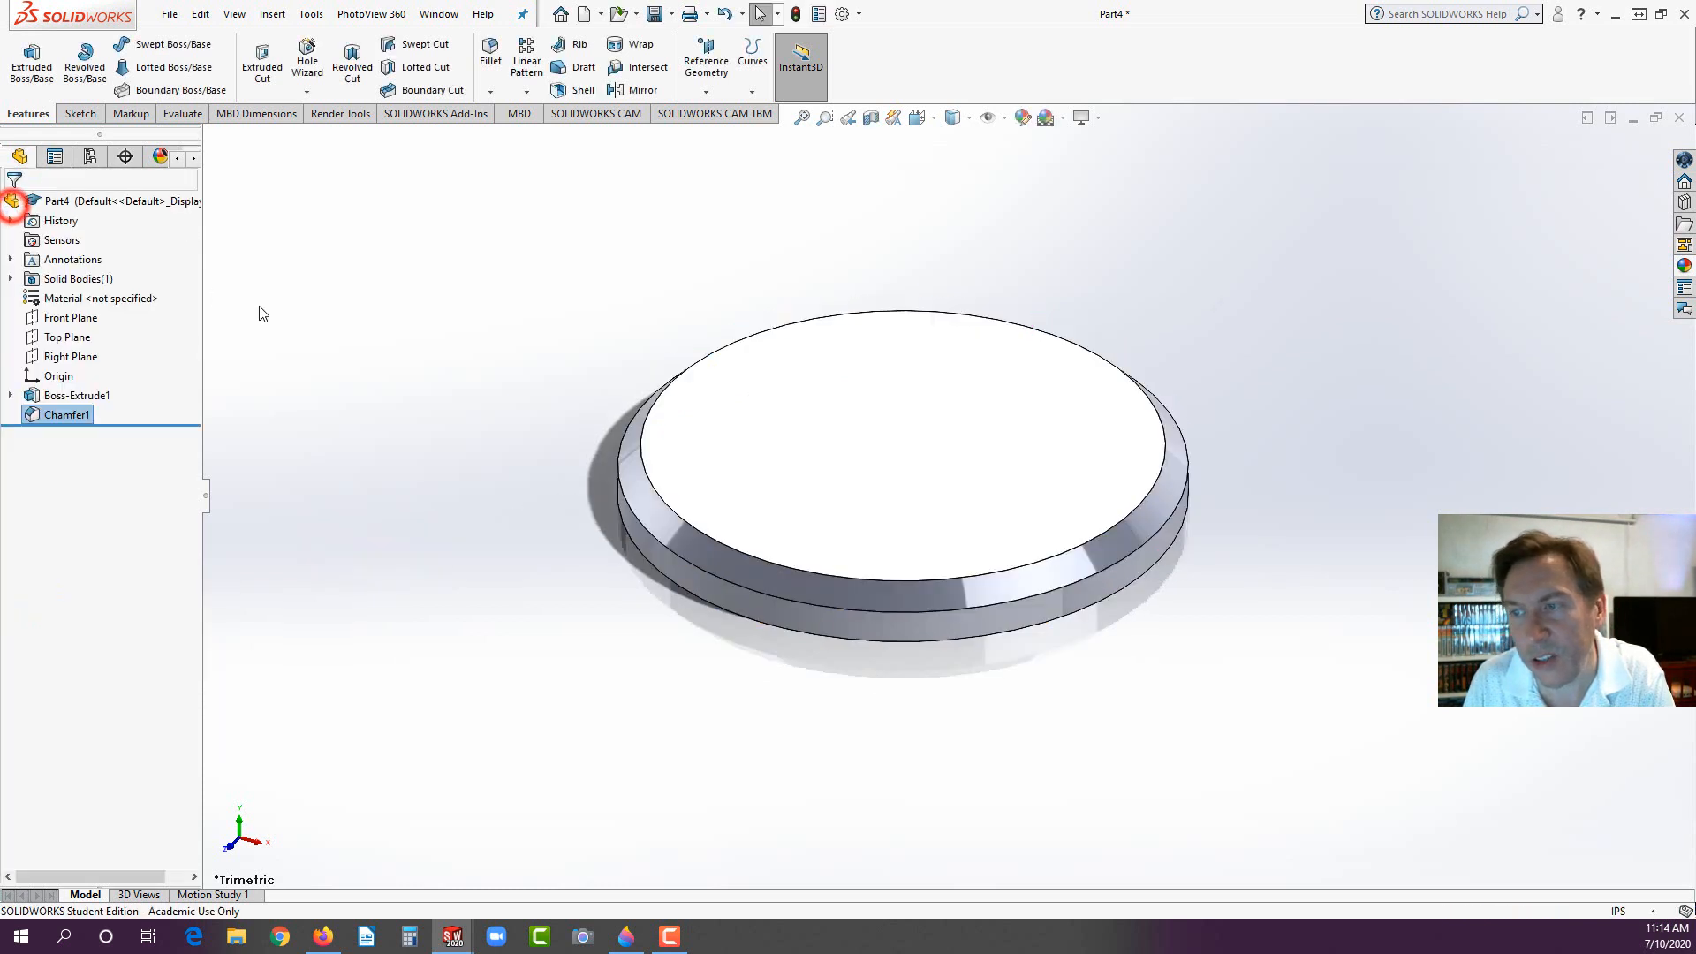
click(257, 310)
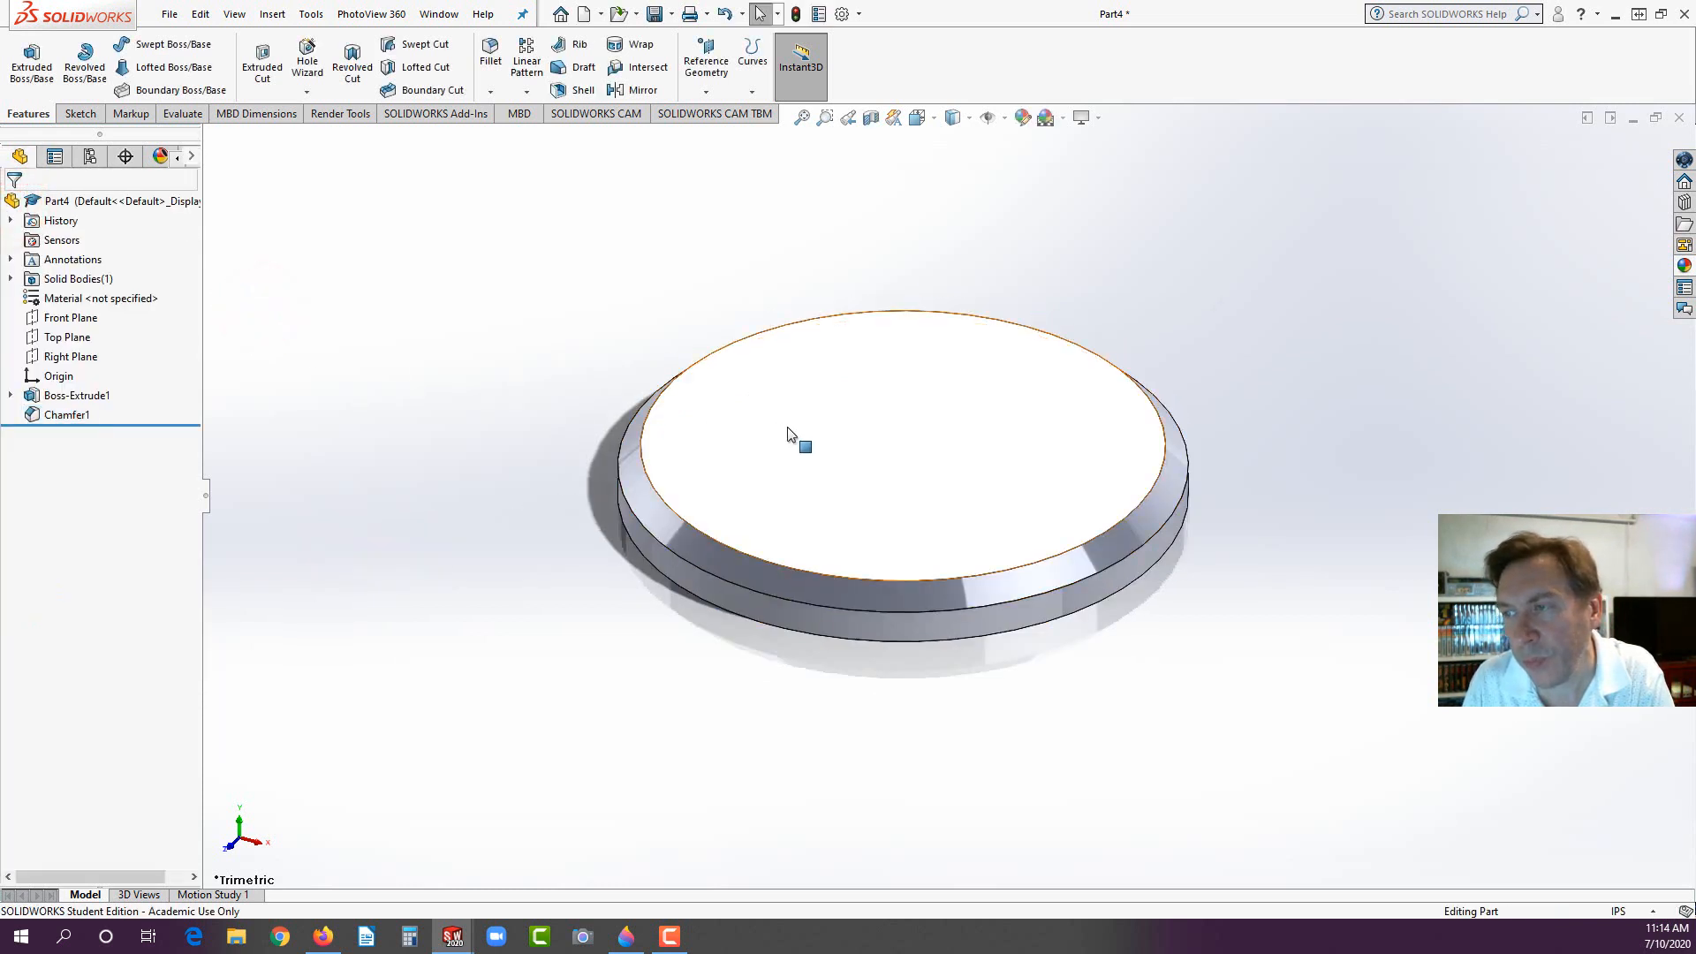
Step: Start a sketch on the disc's top face and draw a circle about 0.71 in in diameter directly above the origin
click(912, 402)
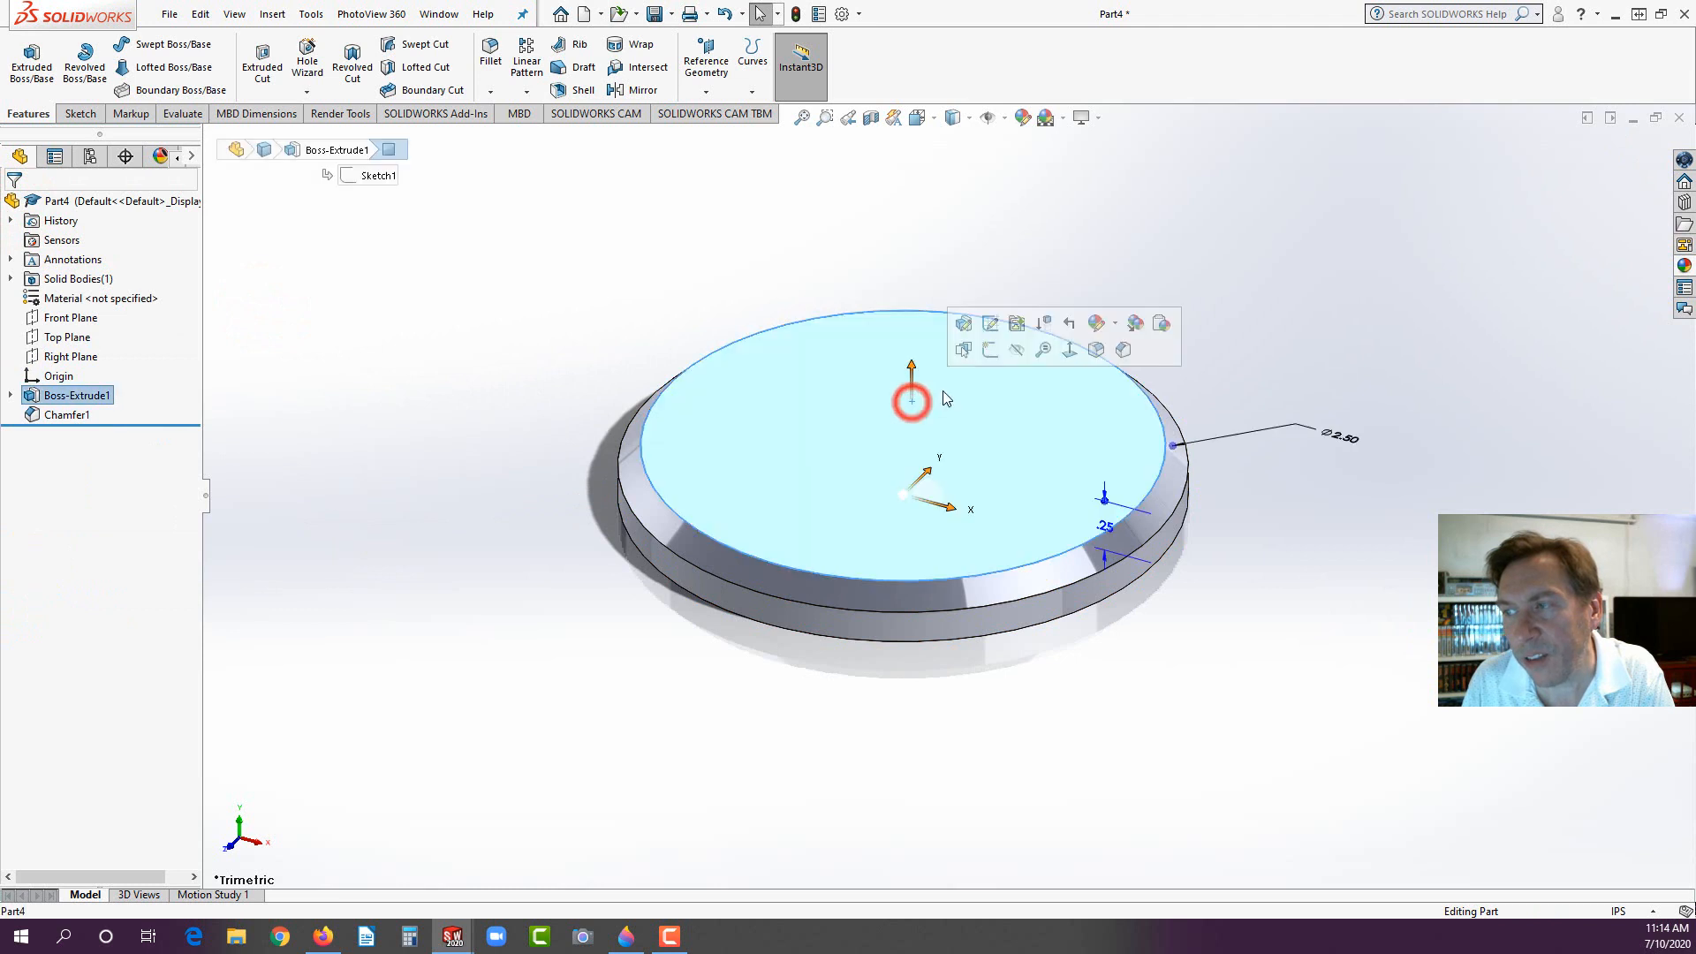
click(990, 349)
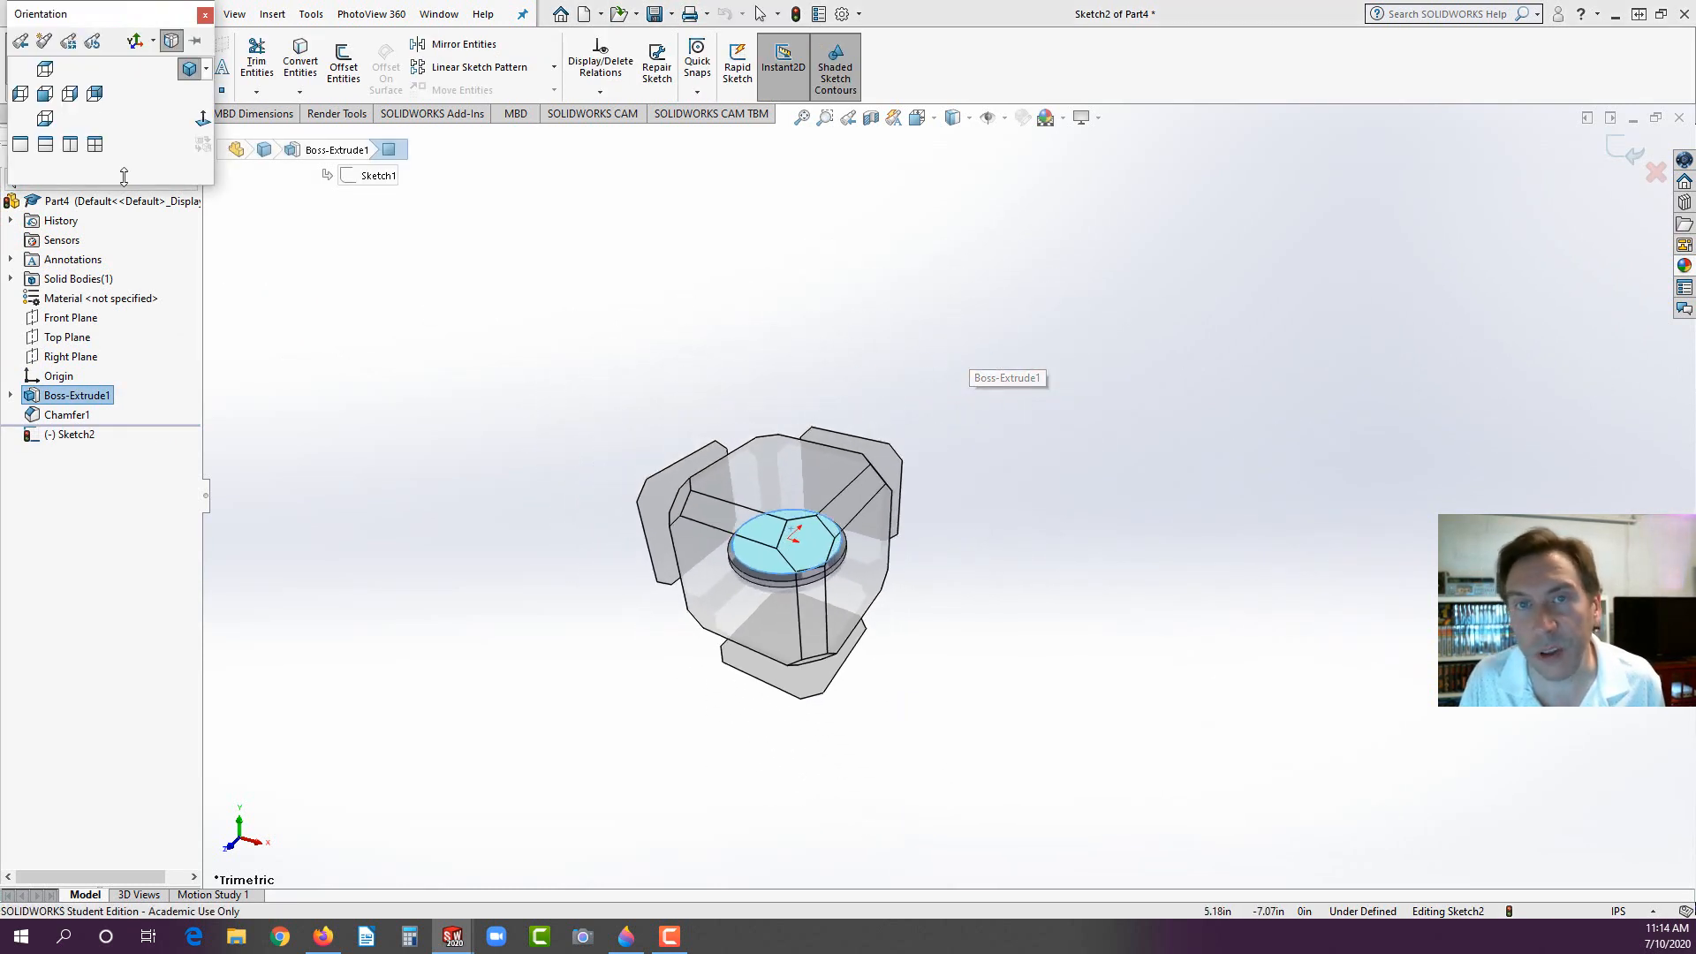
click(45, 69)
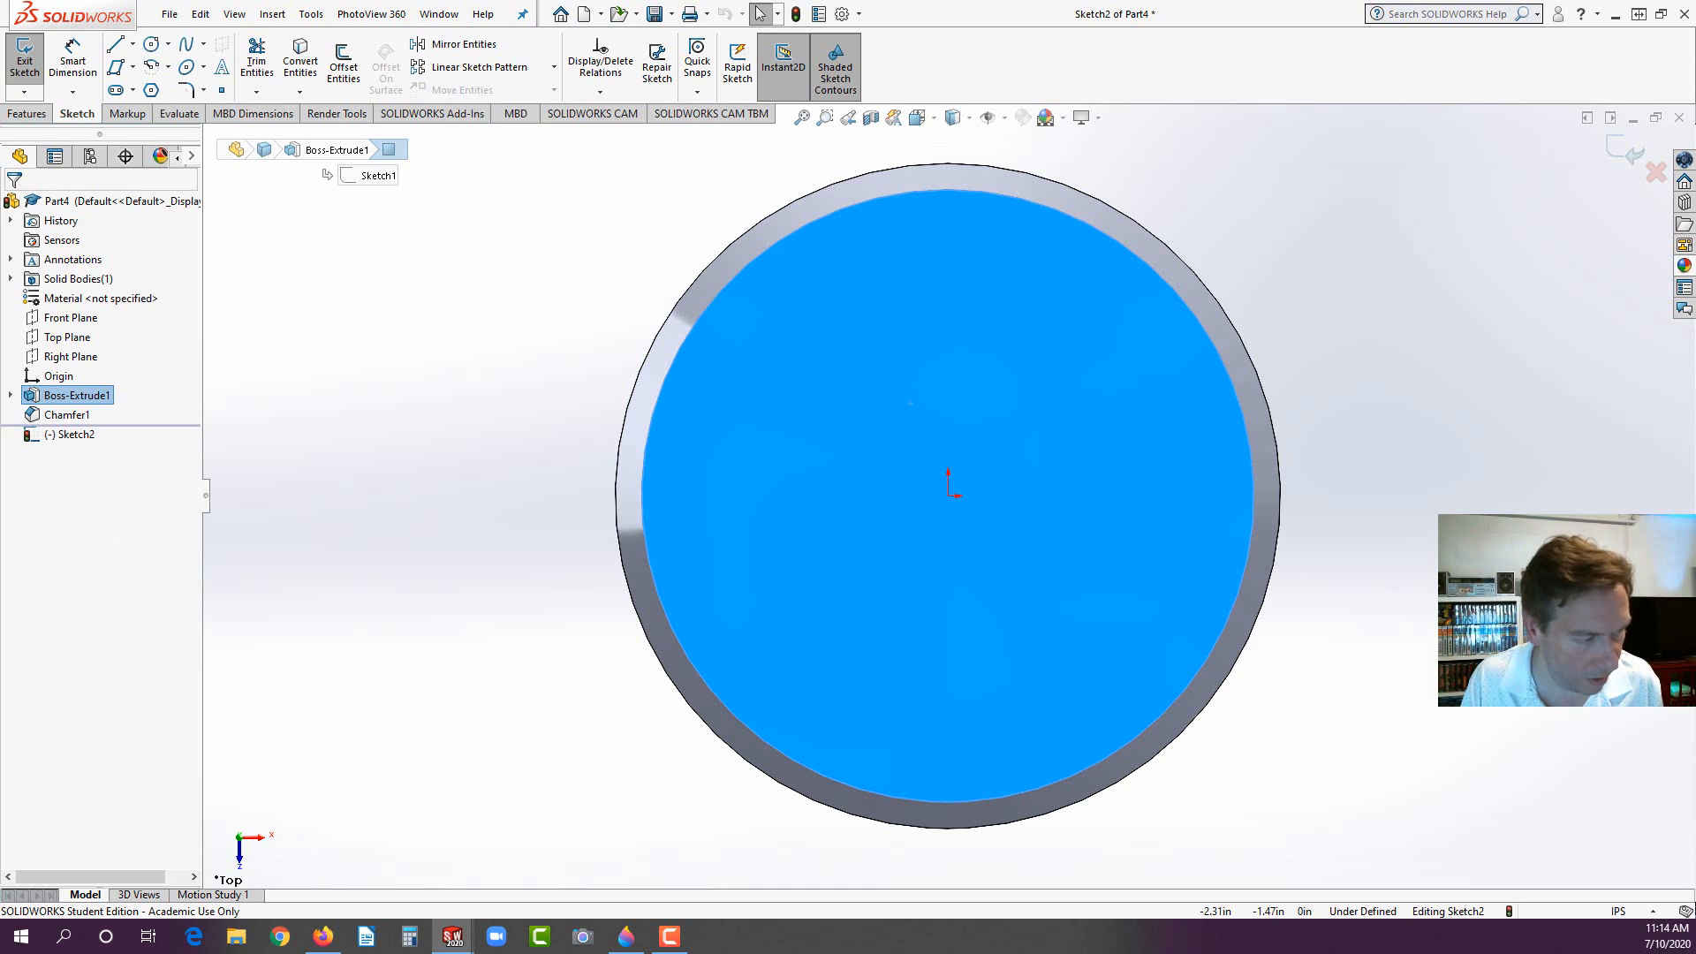
click(324, 937)
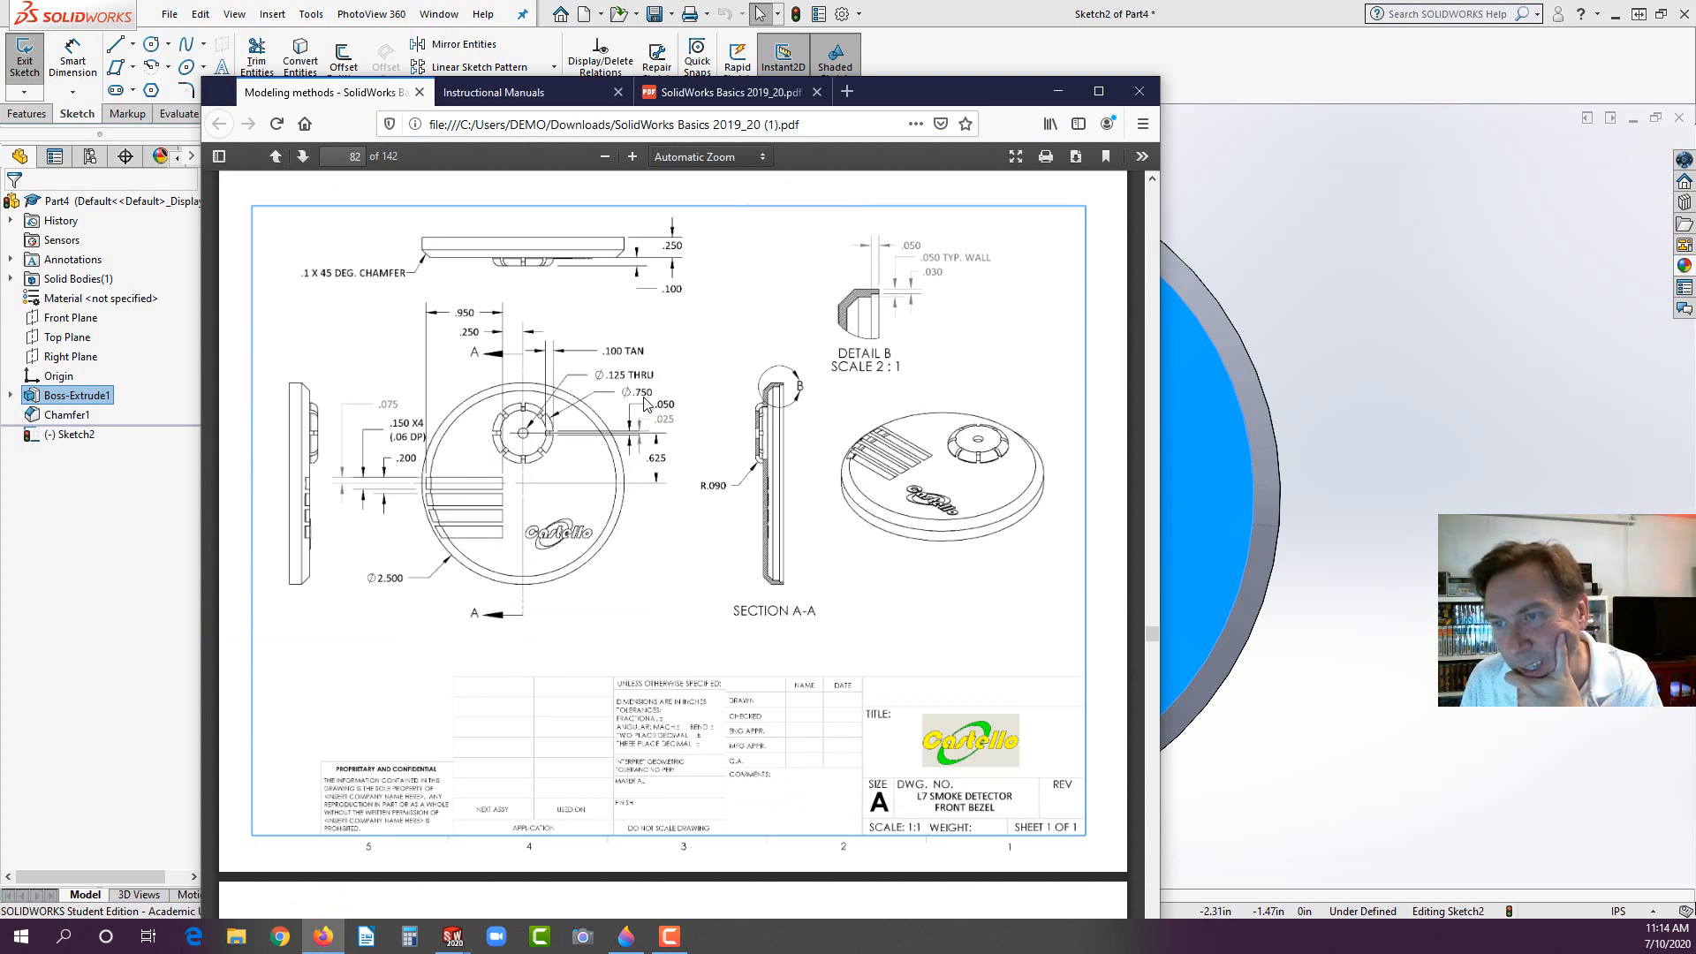
click(108, 556)
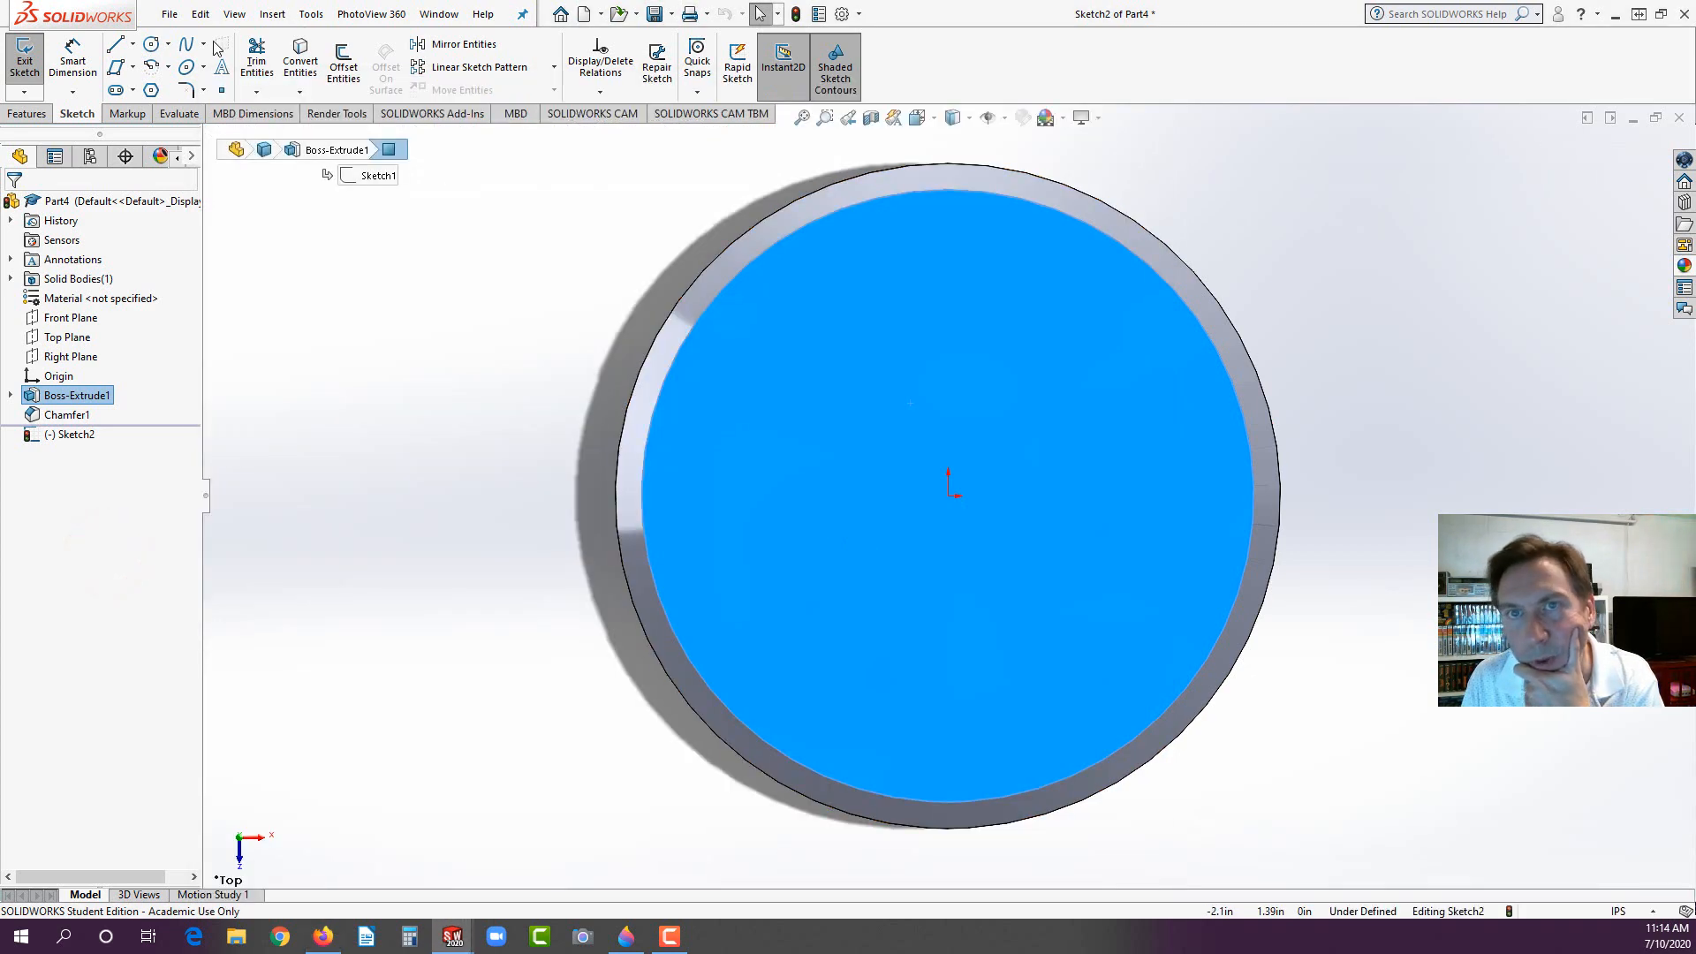
click(152, 43)
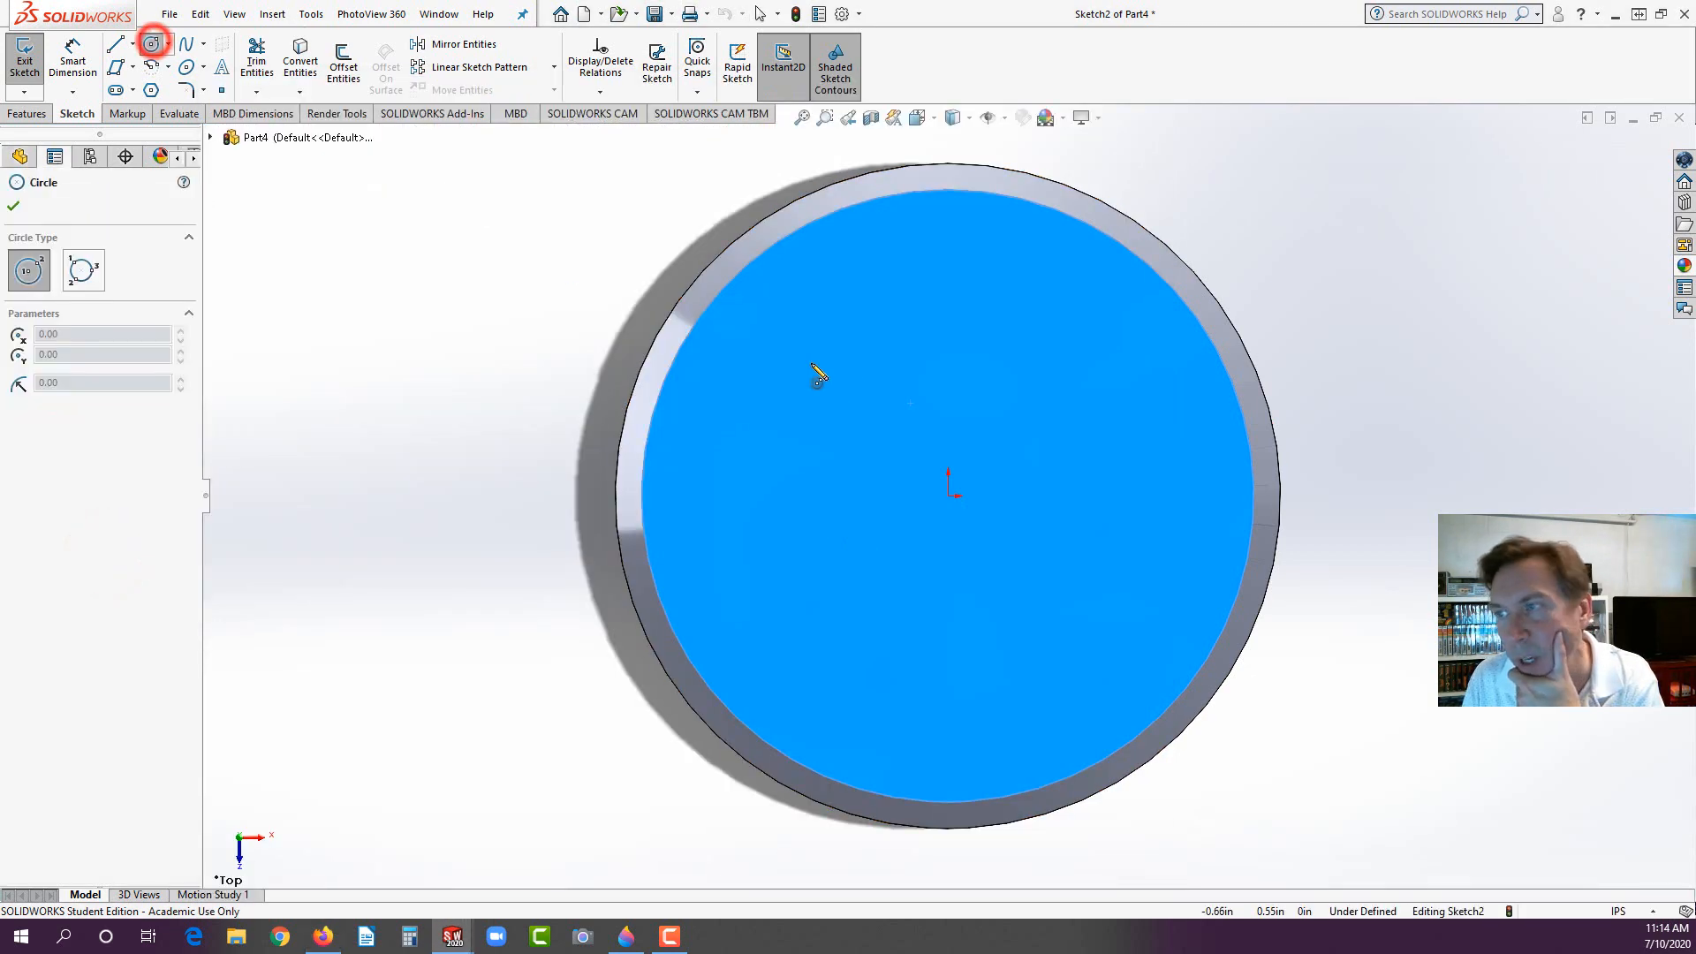
click(948, 318)
click(1029, 371)
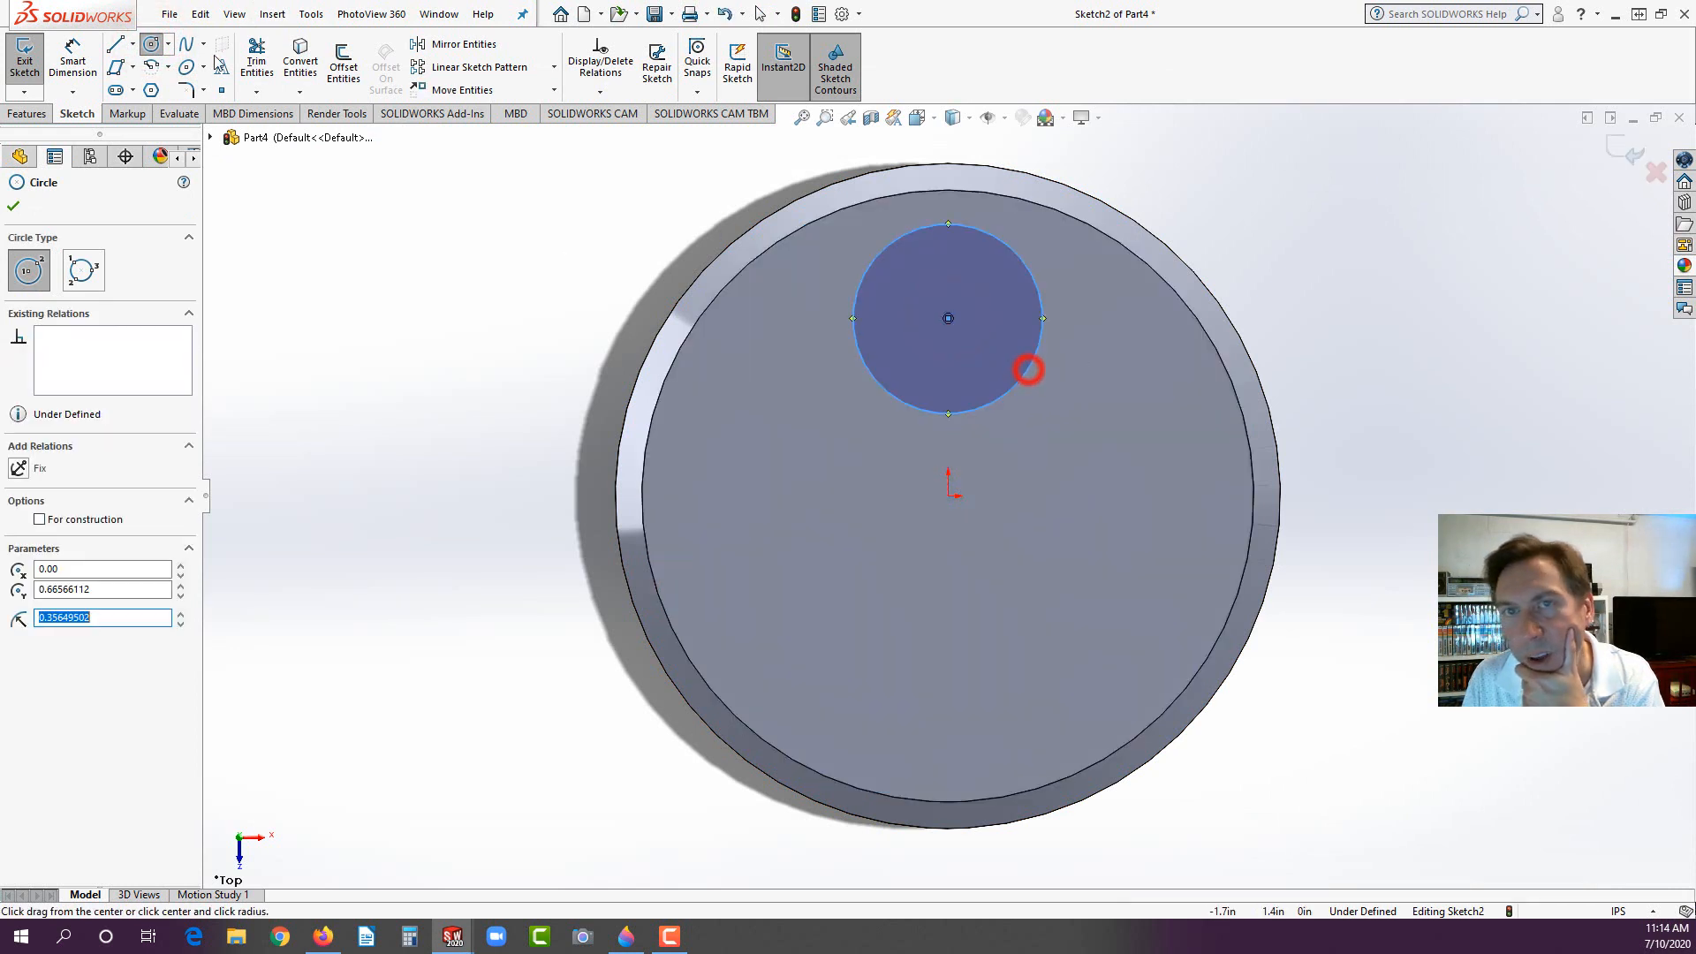
Step: Dimension the small circle's diameter as 0.75 in
key(Escape)
click(1037, 292)
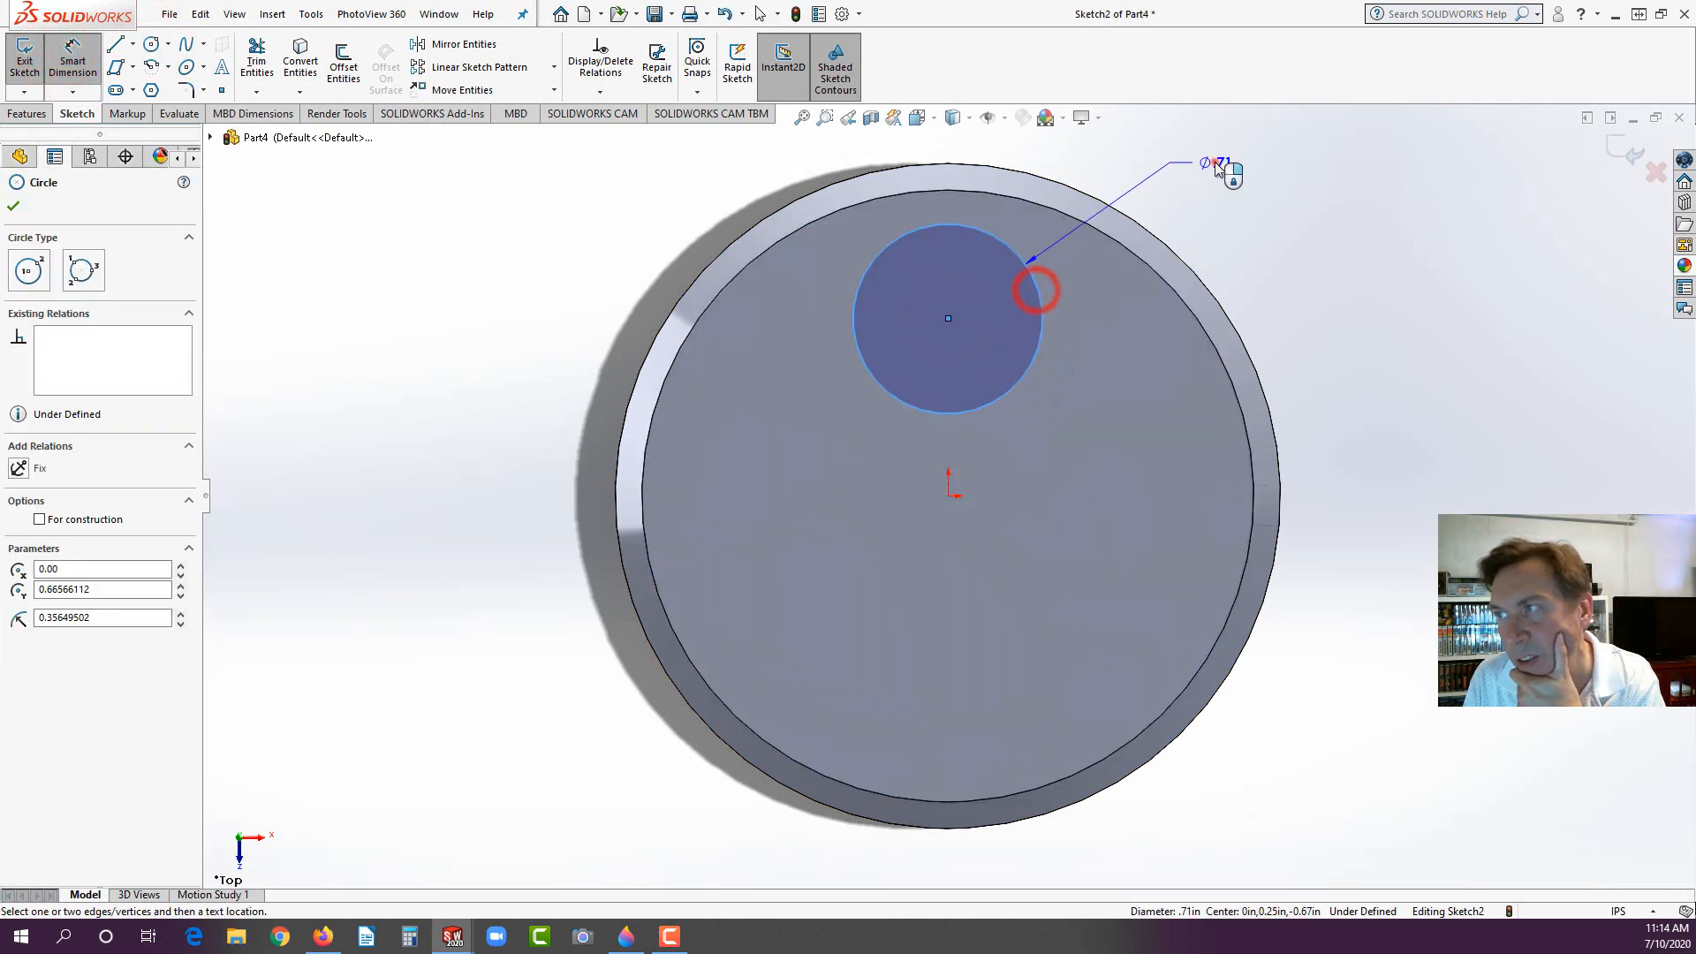
click(1219, 168)
text(.75)
key(Return)
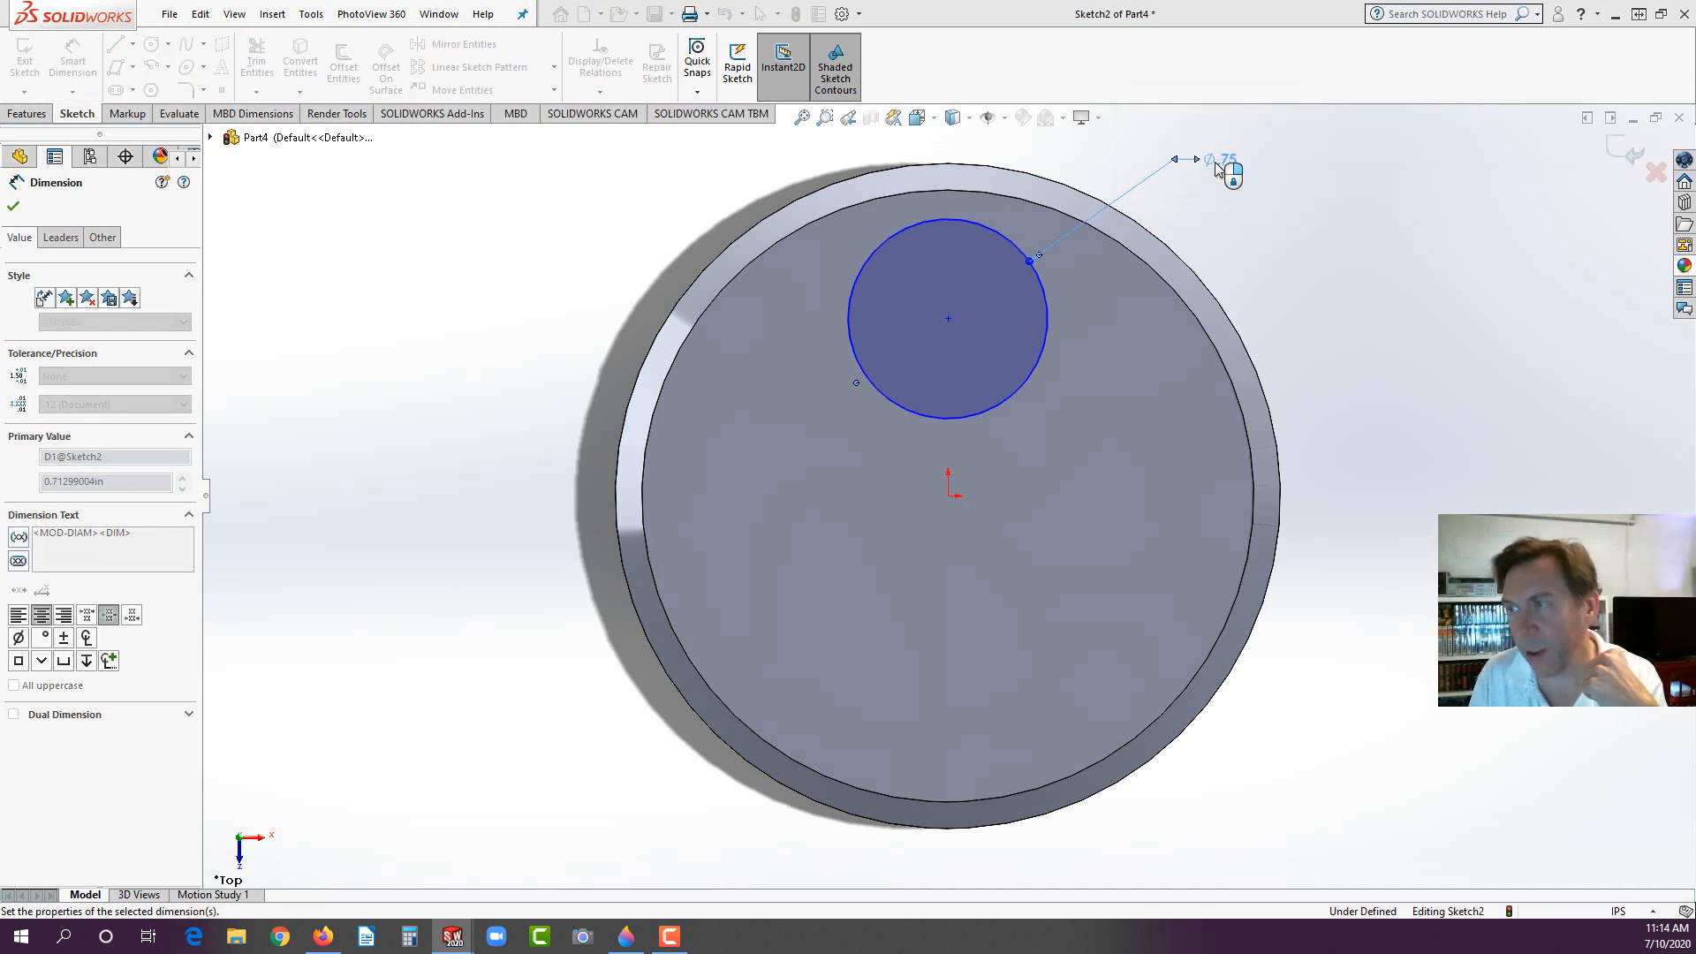
key(Escape)
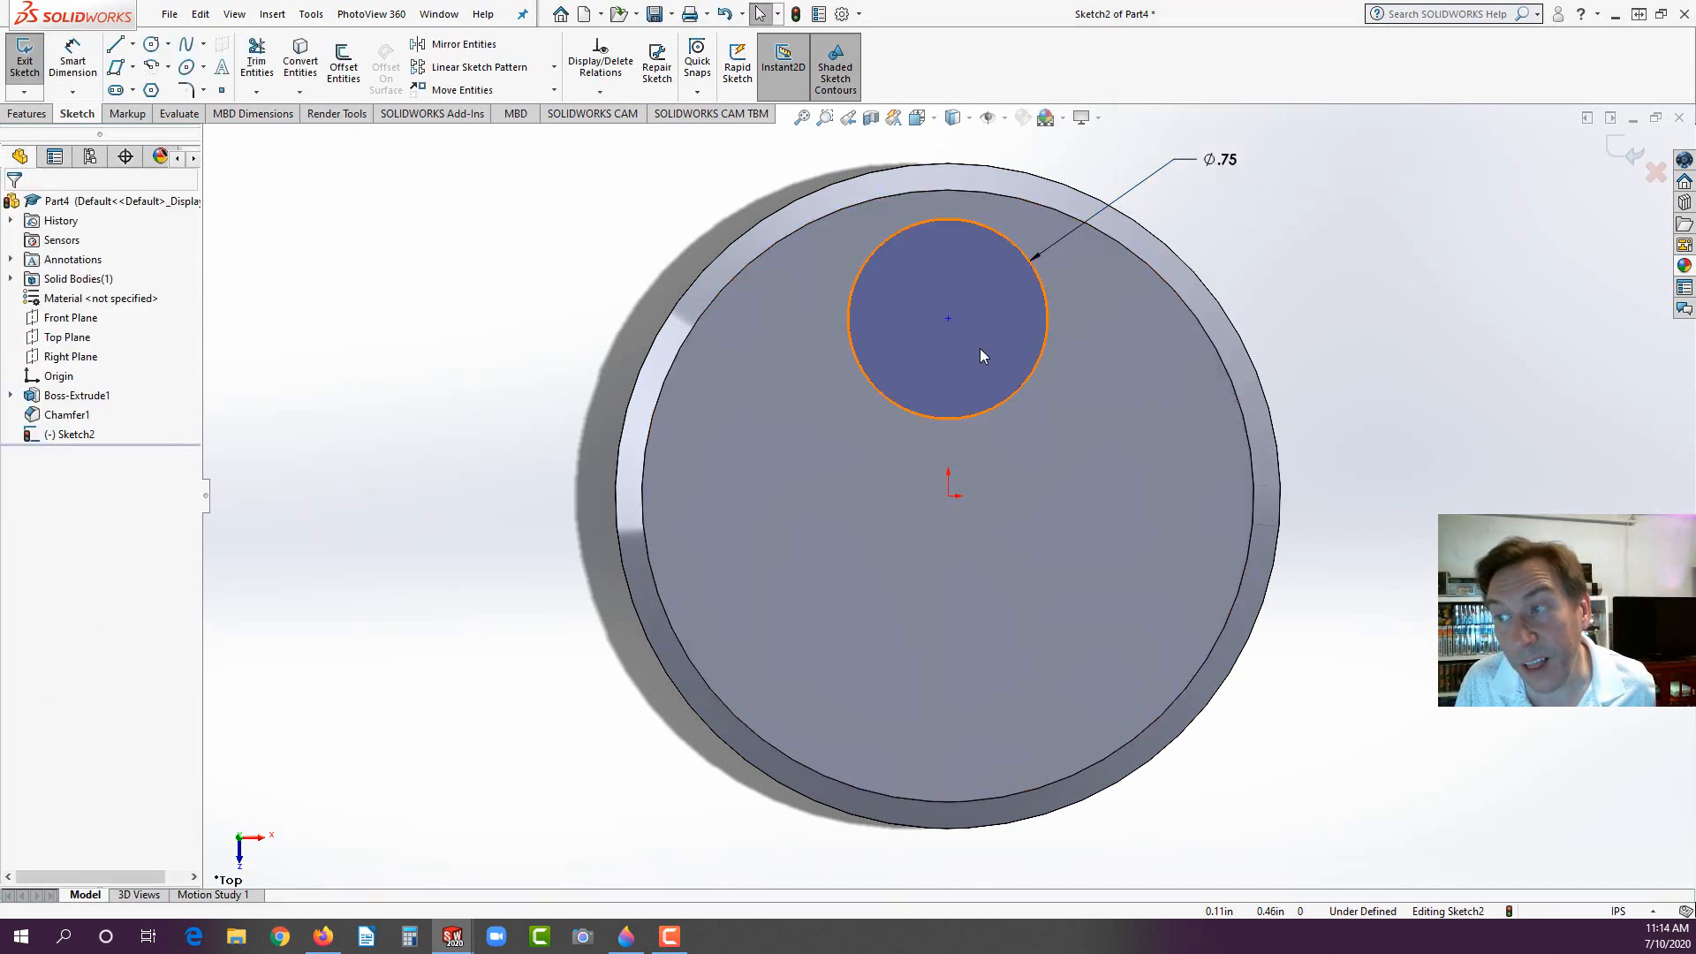
Step: Add a vertical relation between the small circle's centre and the origin
click(947, 318)
ctrl+click(949, 495)
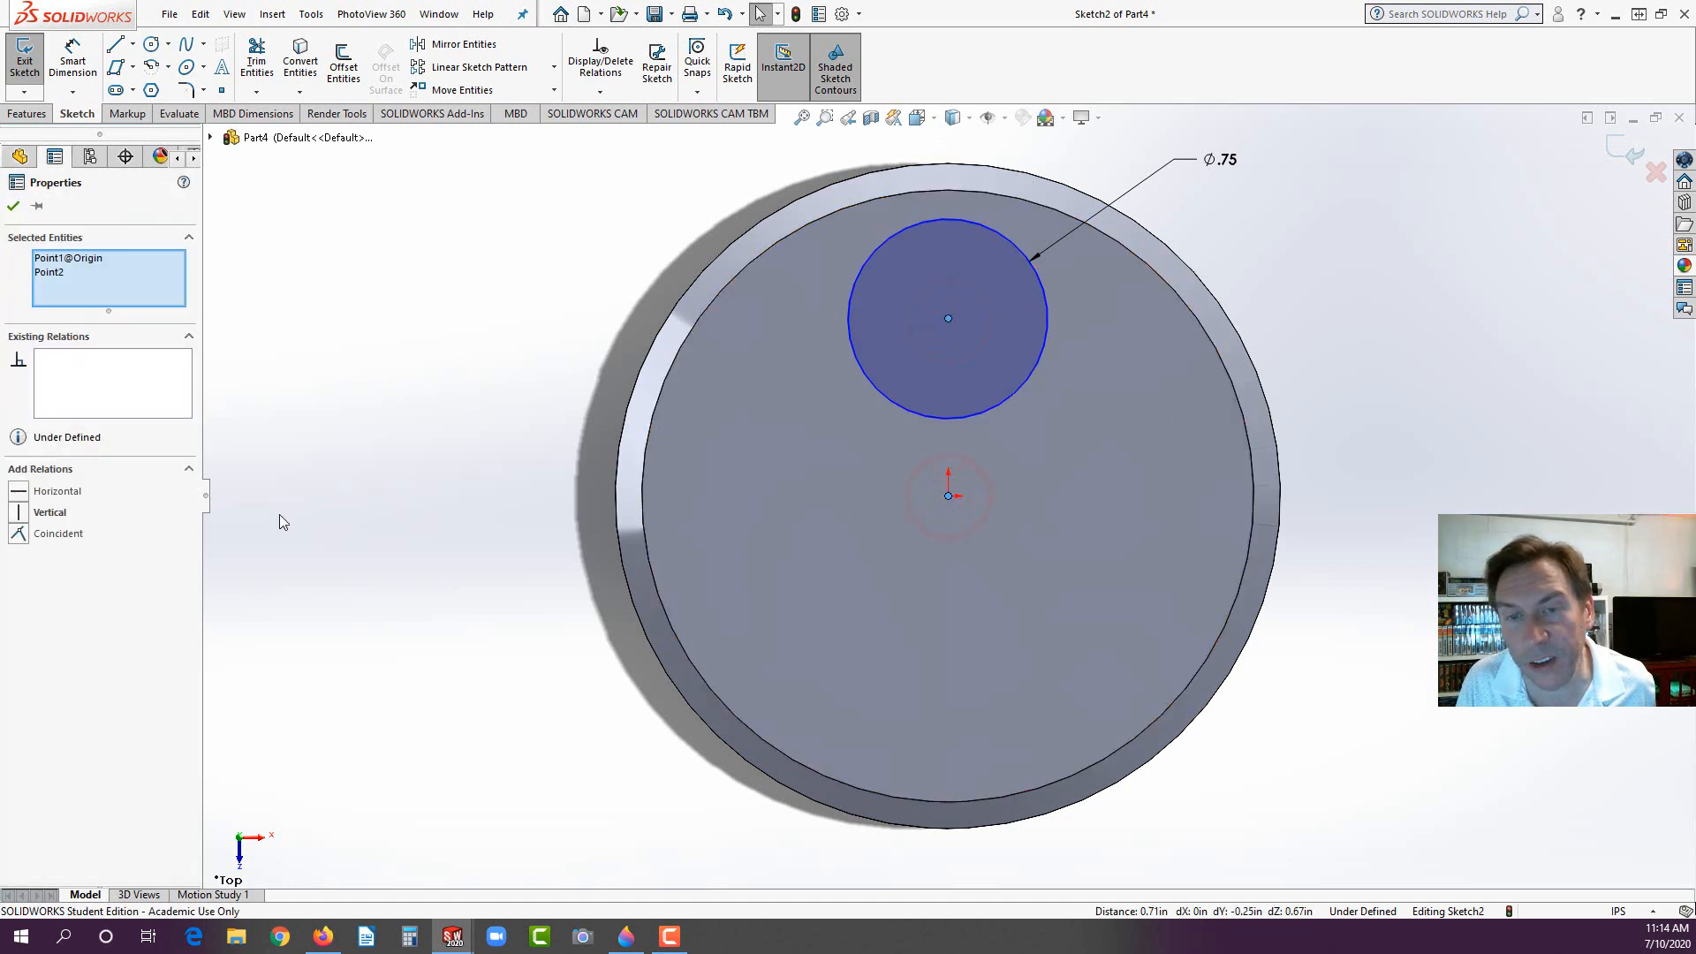
click(19, 512)
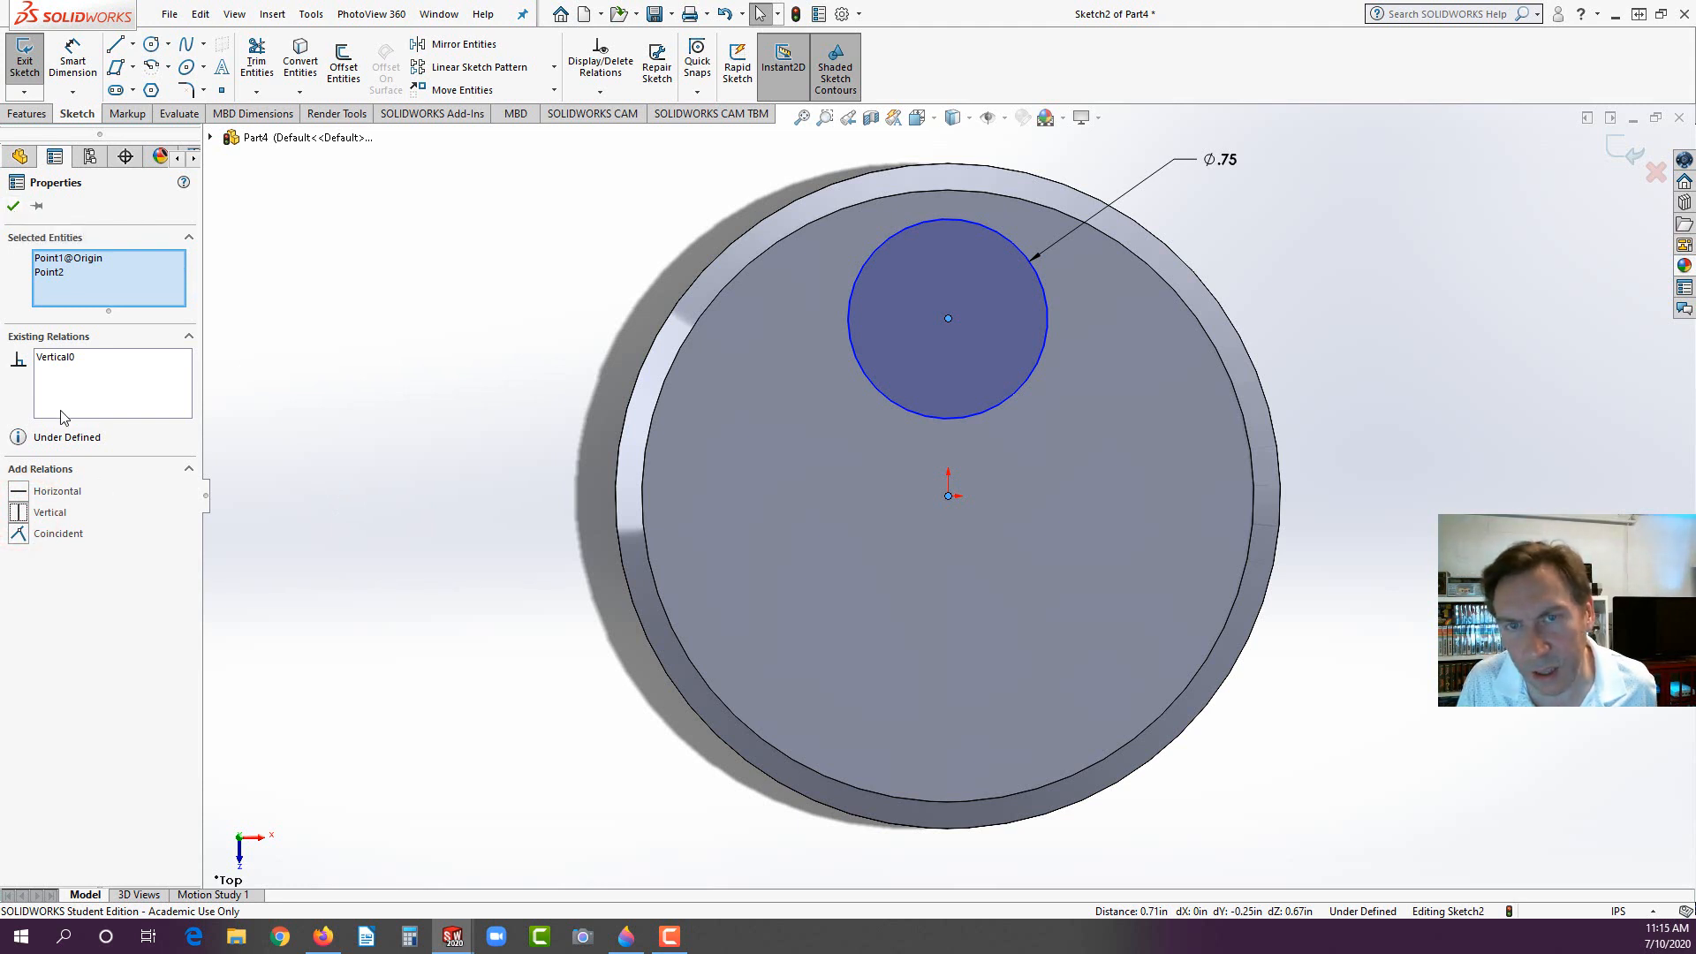
click(19, 512)
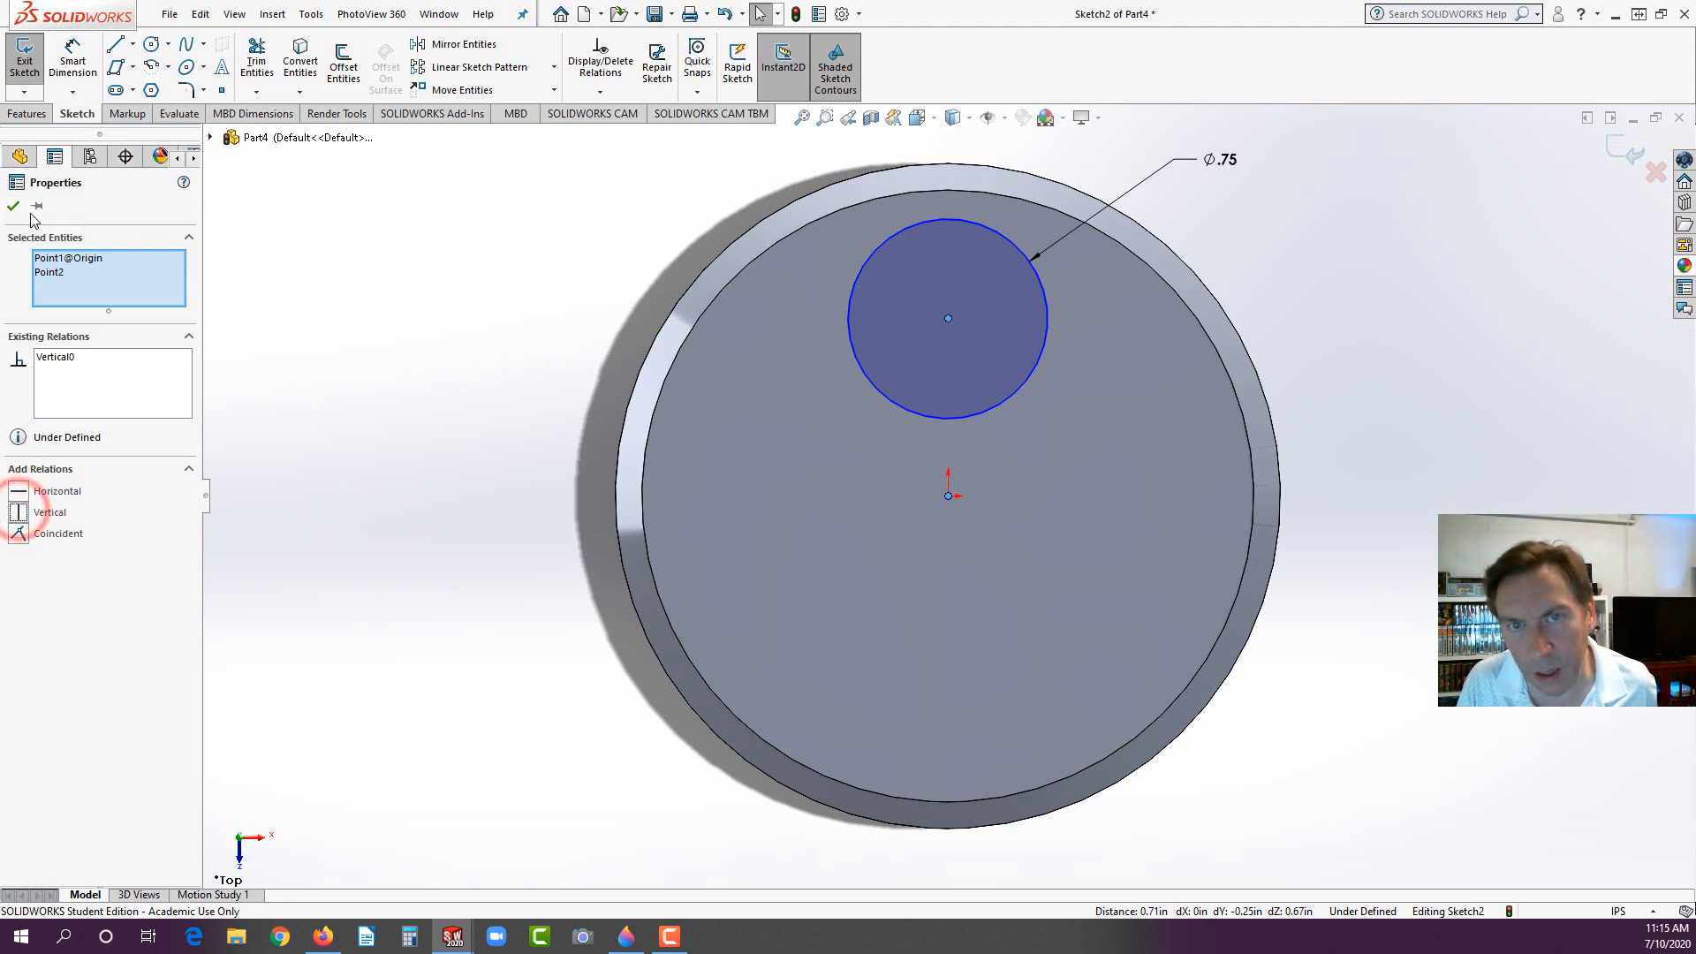
click(362, 331)
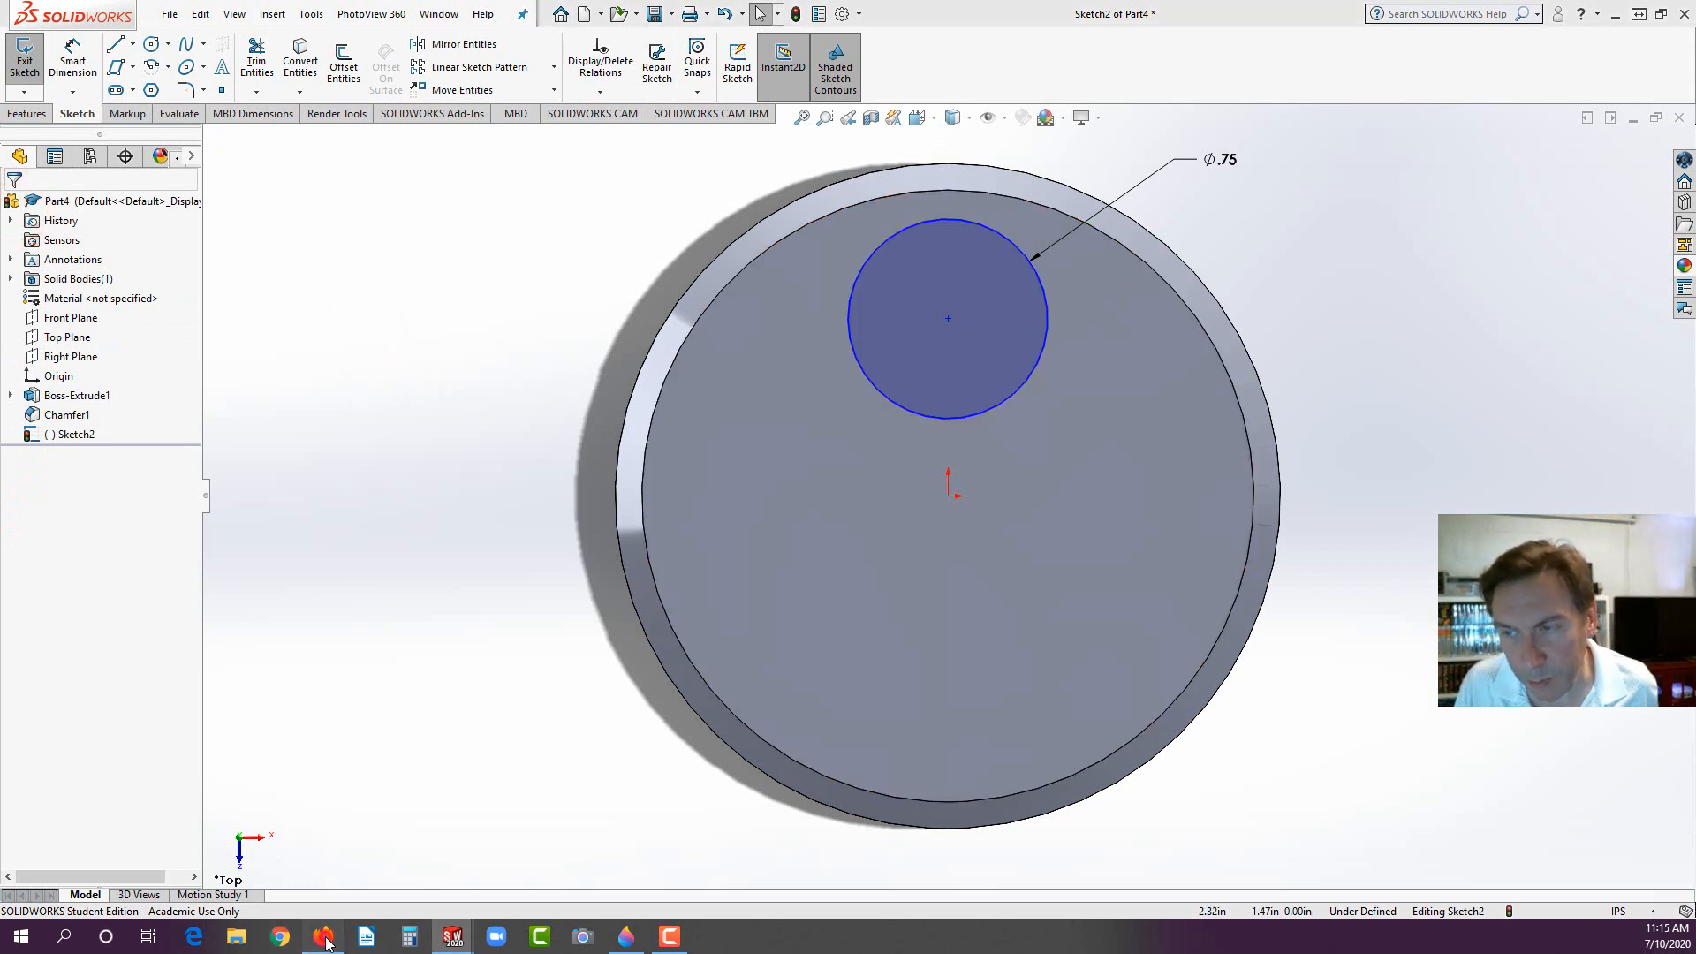
Step: Check the circle's offset in the PDF drawing and dimension its centre 0.625 in from the origin
click(325, 940)
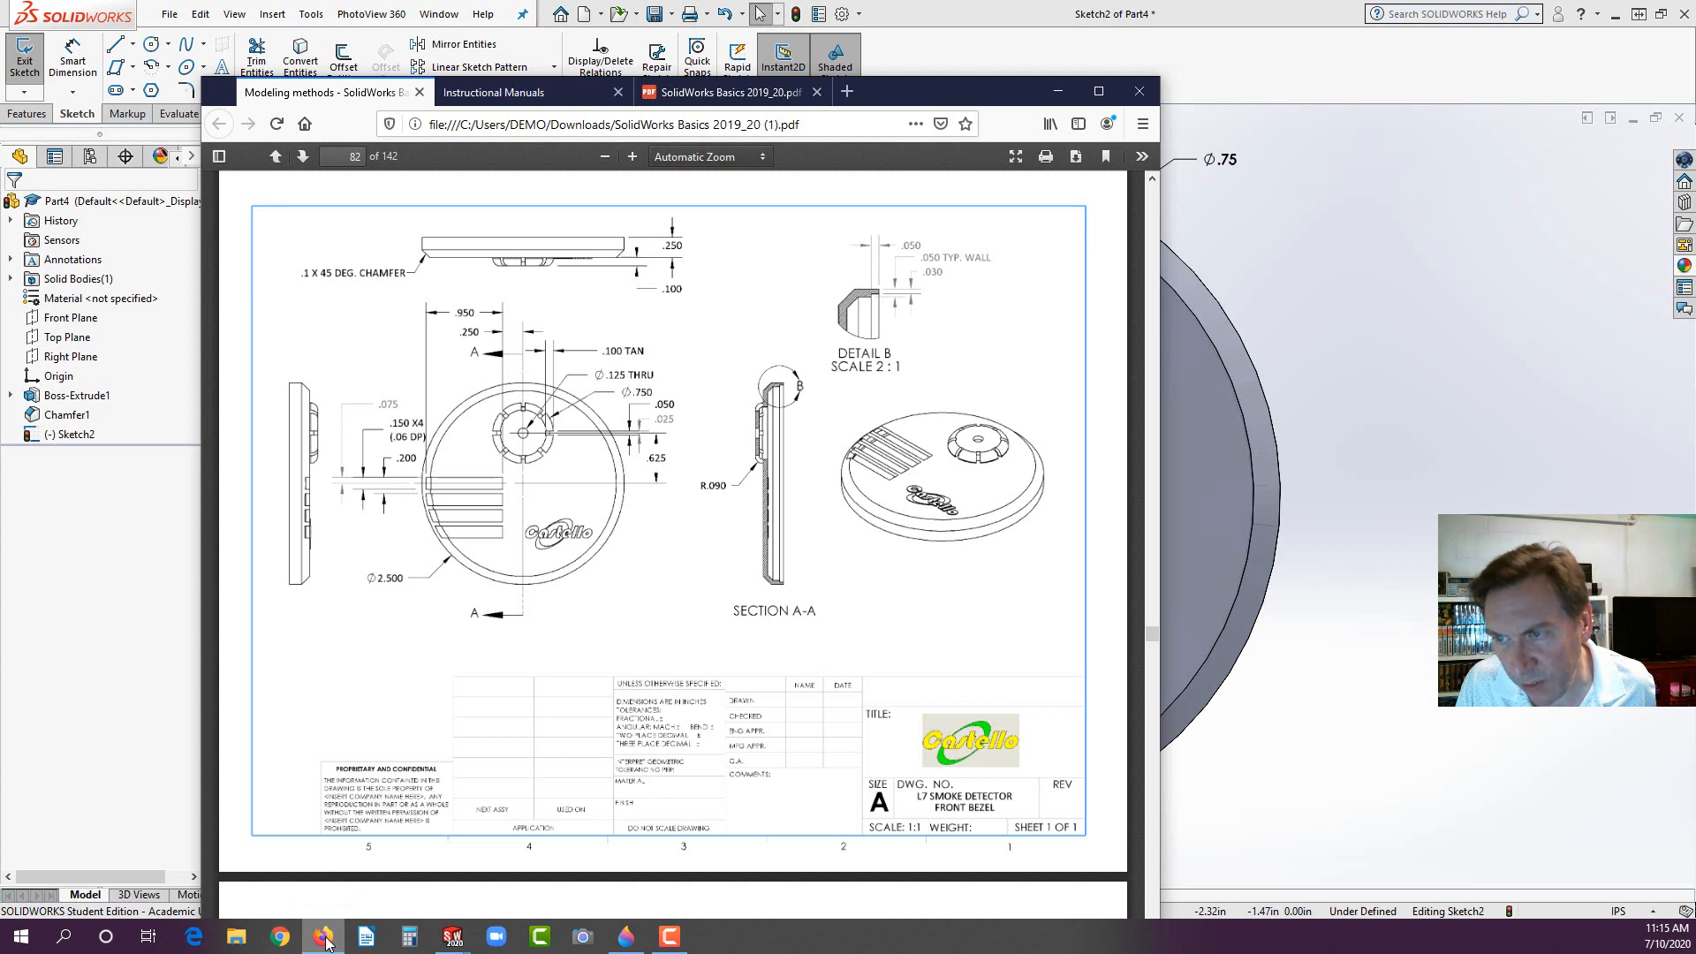
click(124, 590)
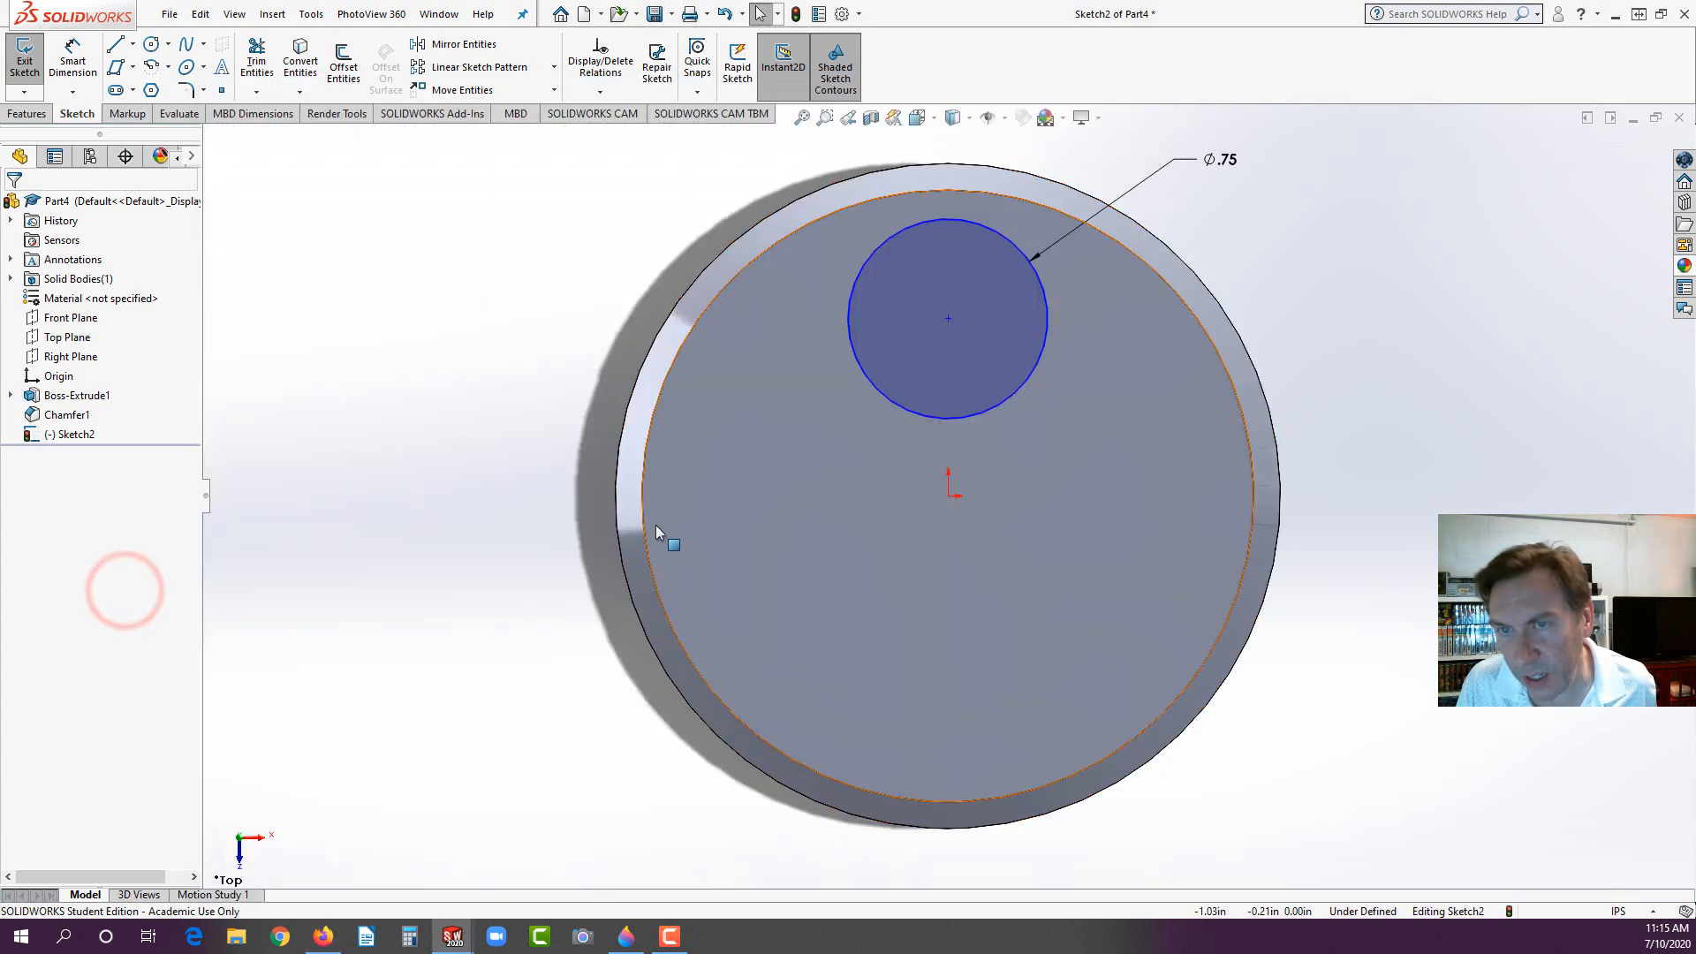
click(73, 62)
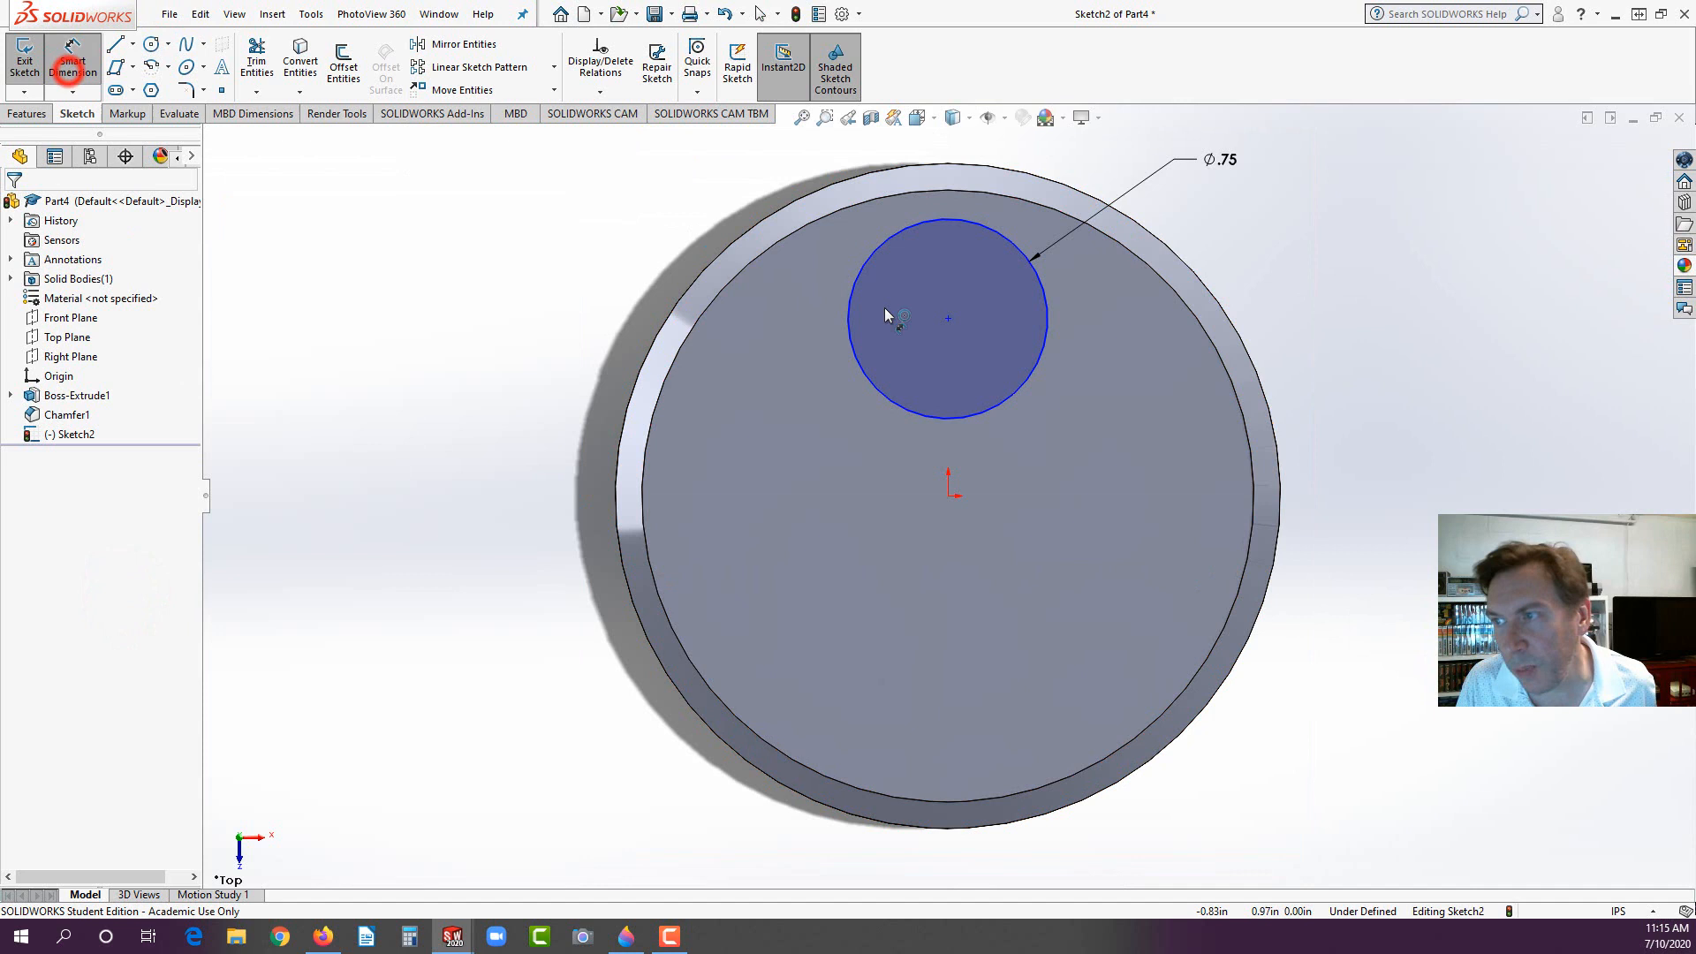
click(947, 318)
click(947, 494)
click(1432, 394)
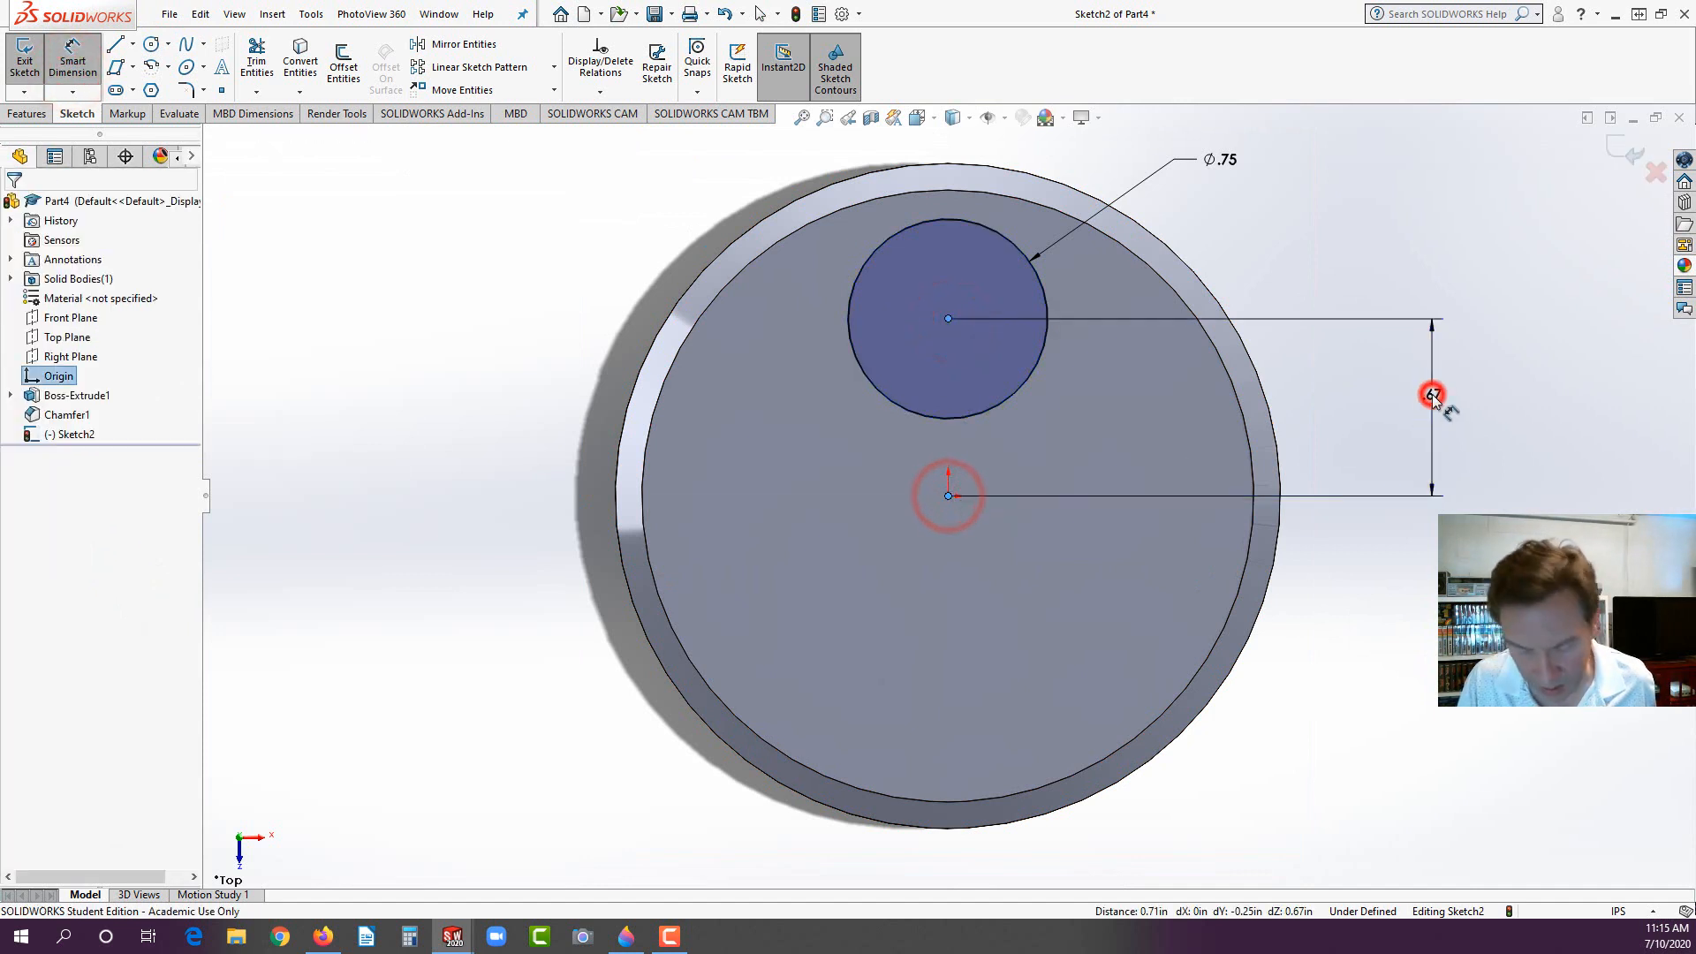
text(.625)
key(Return)
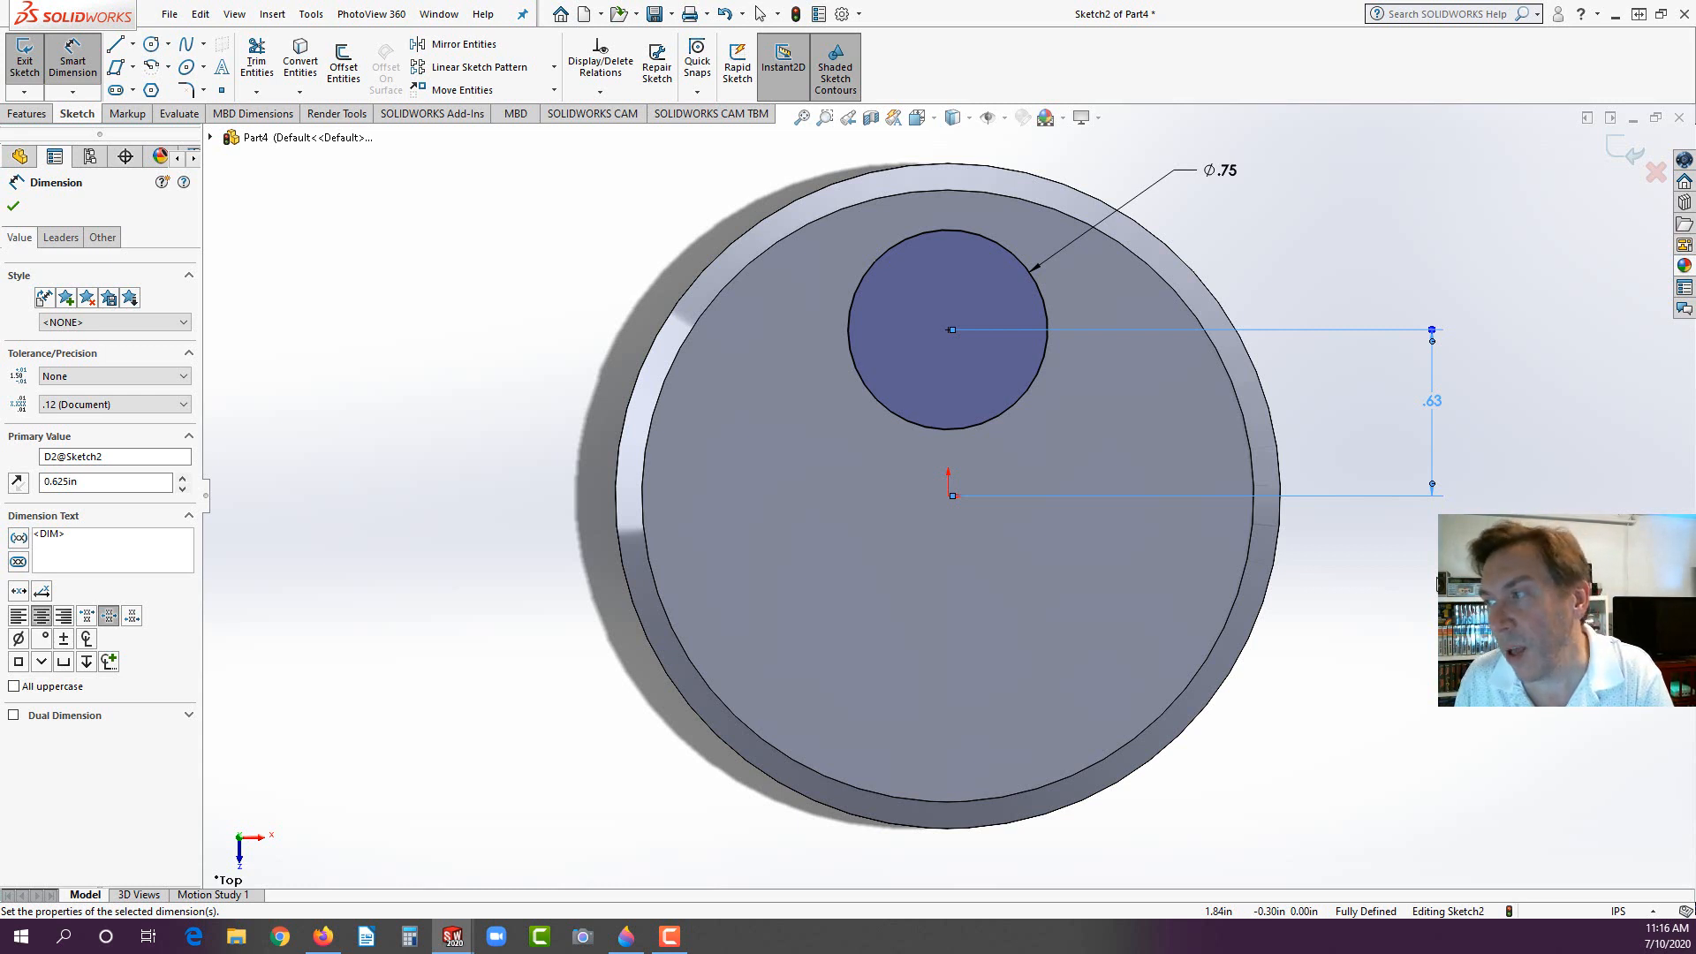
click(475, 451)
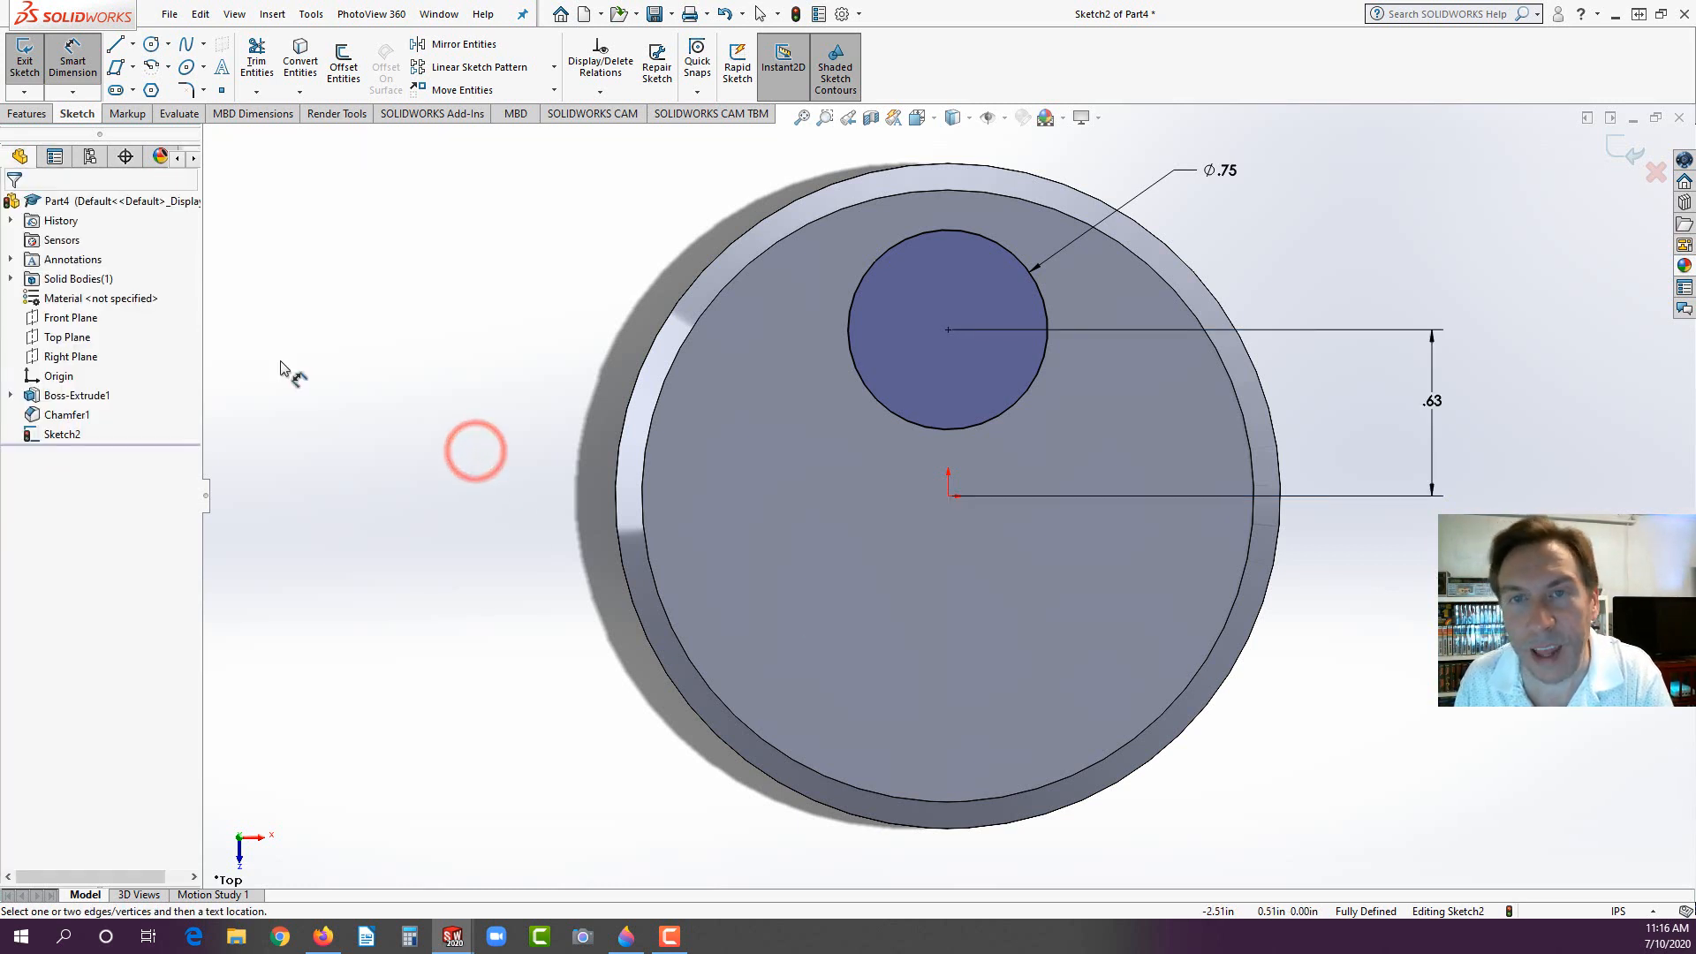
Step: Extrude the 0.75 in circle 0.1 in from the disc's top face as a merged boss, checking the height against the PDF drawing
click(27, 114)
click(32, 63)
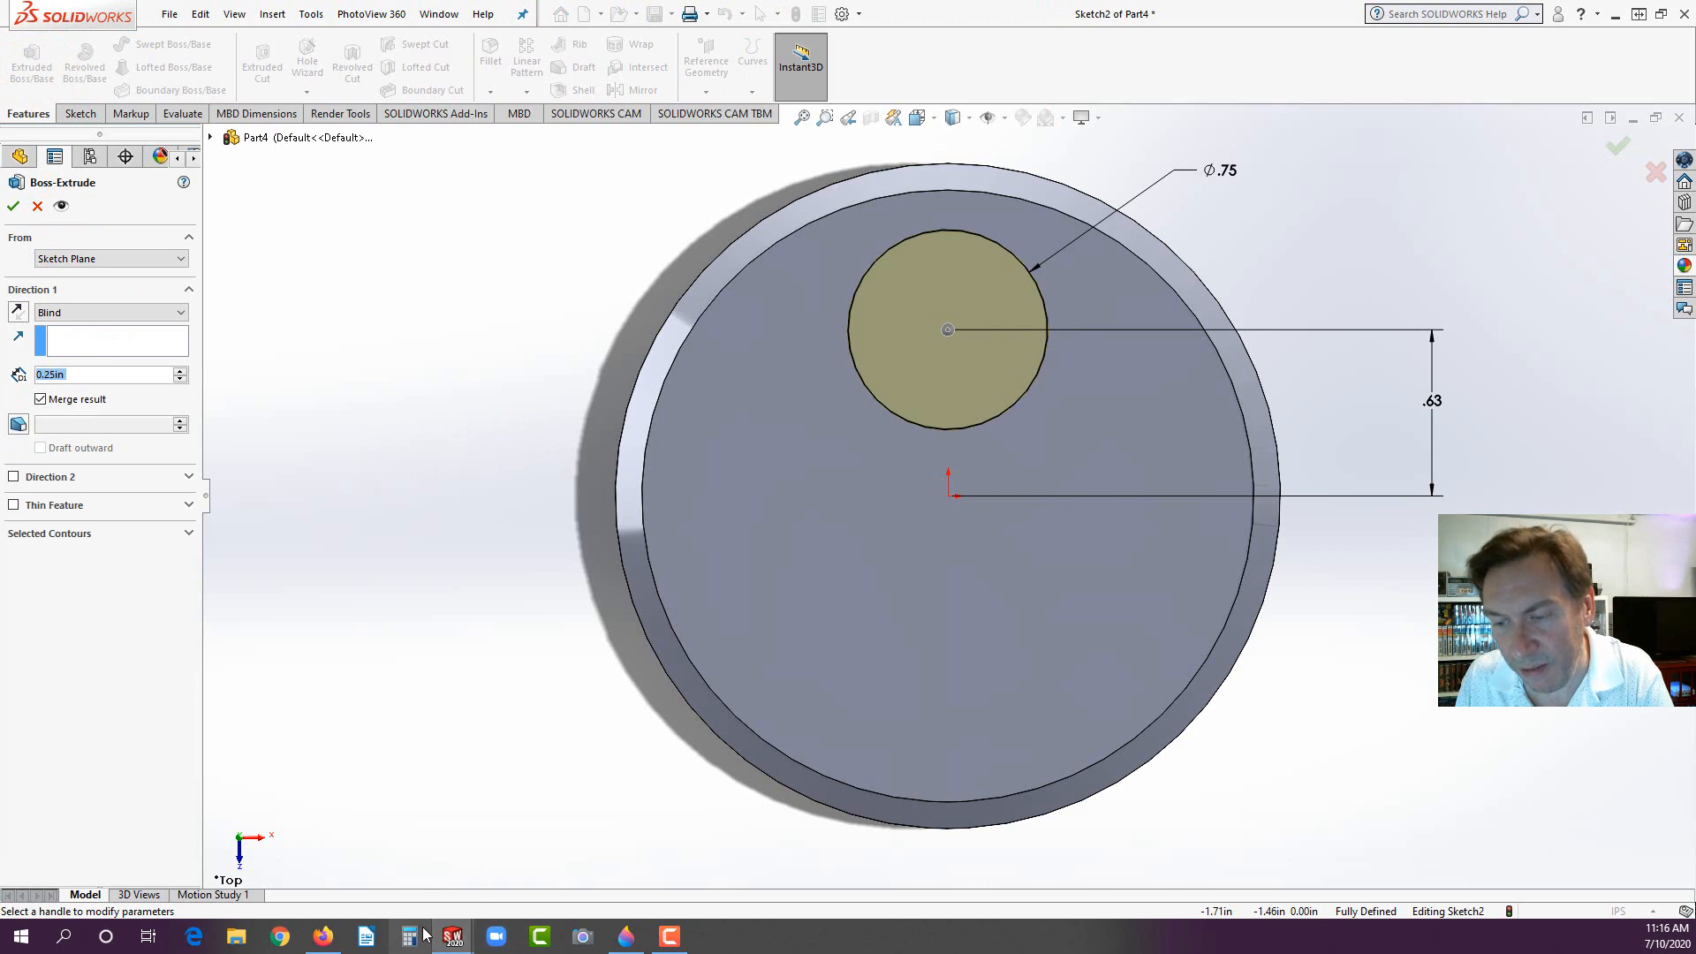
click(322, 937)
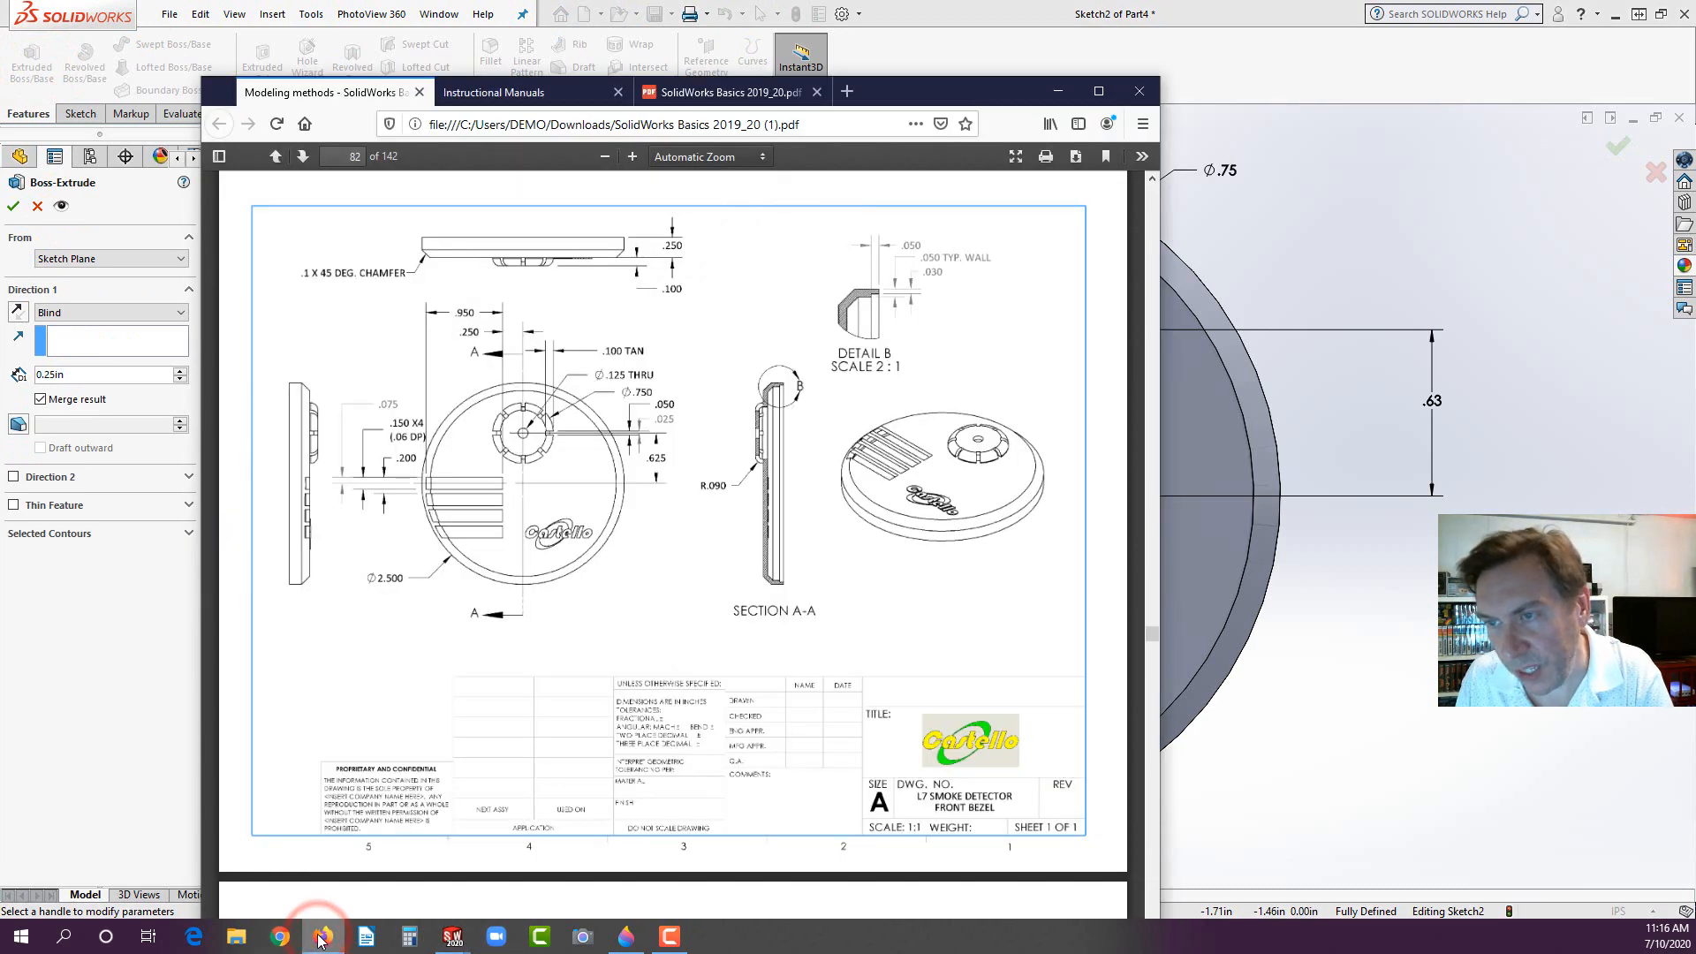
click(322, 937)
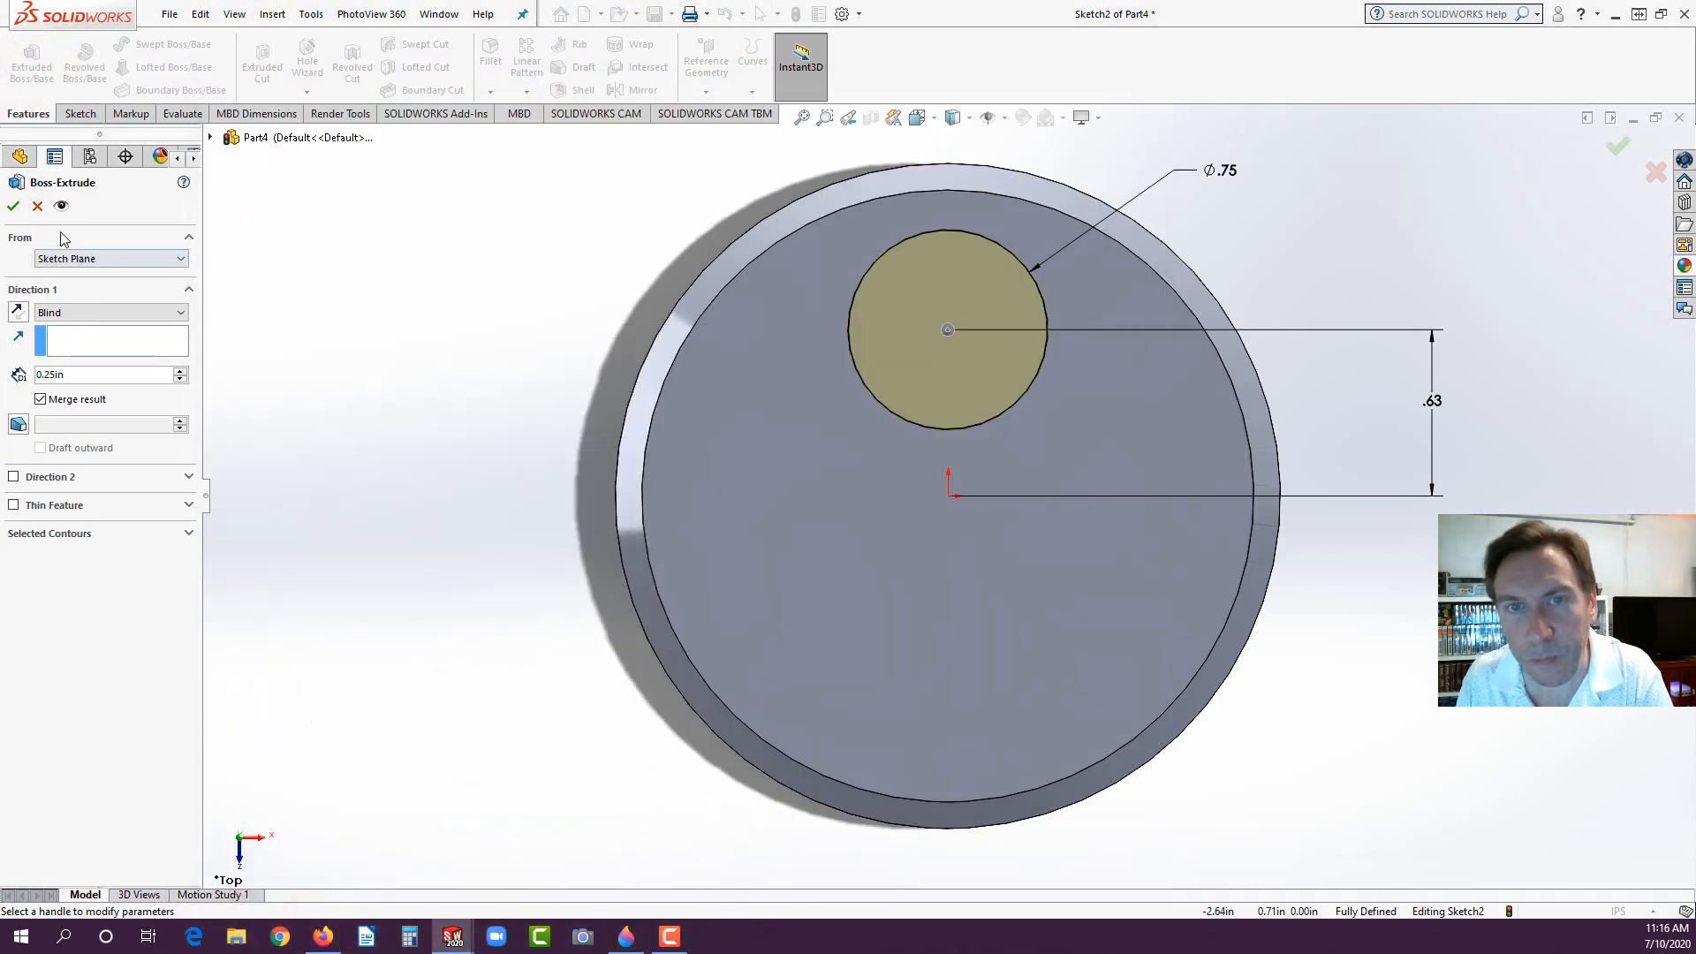
click(78, 376)
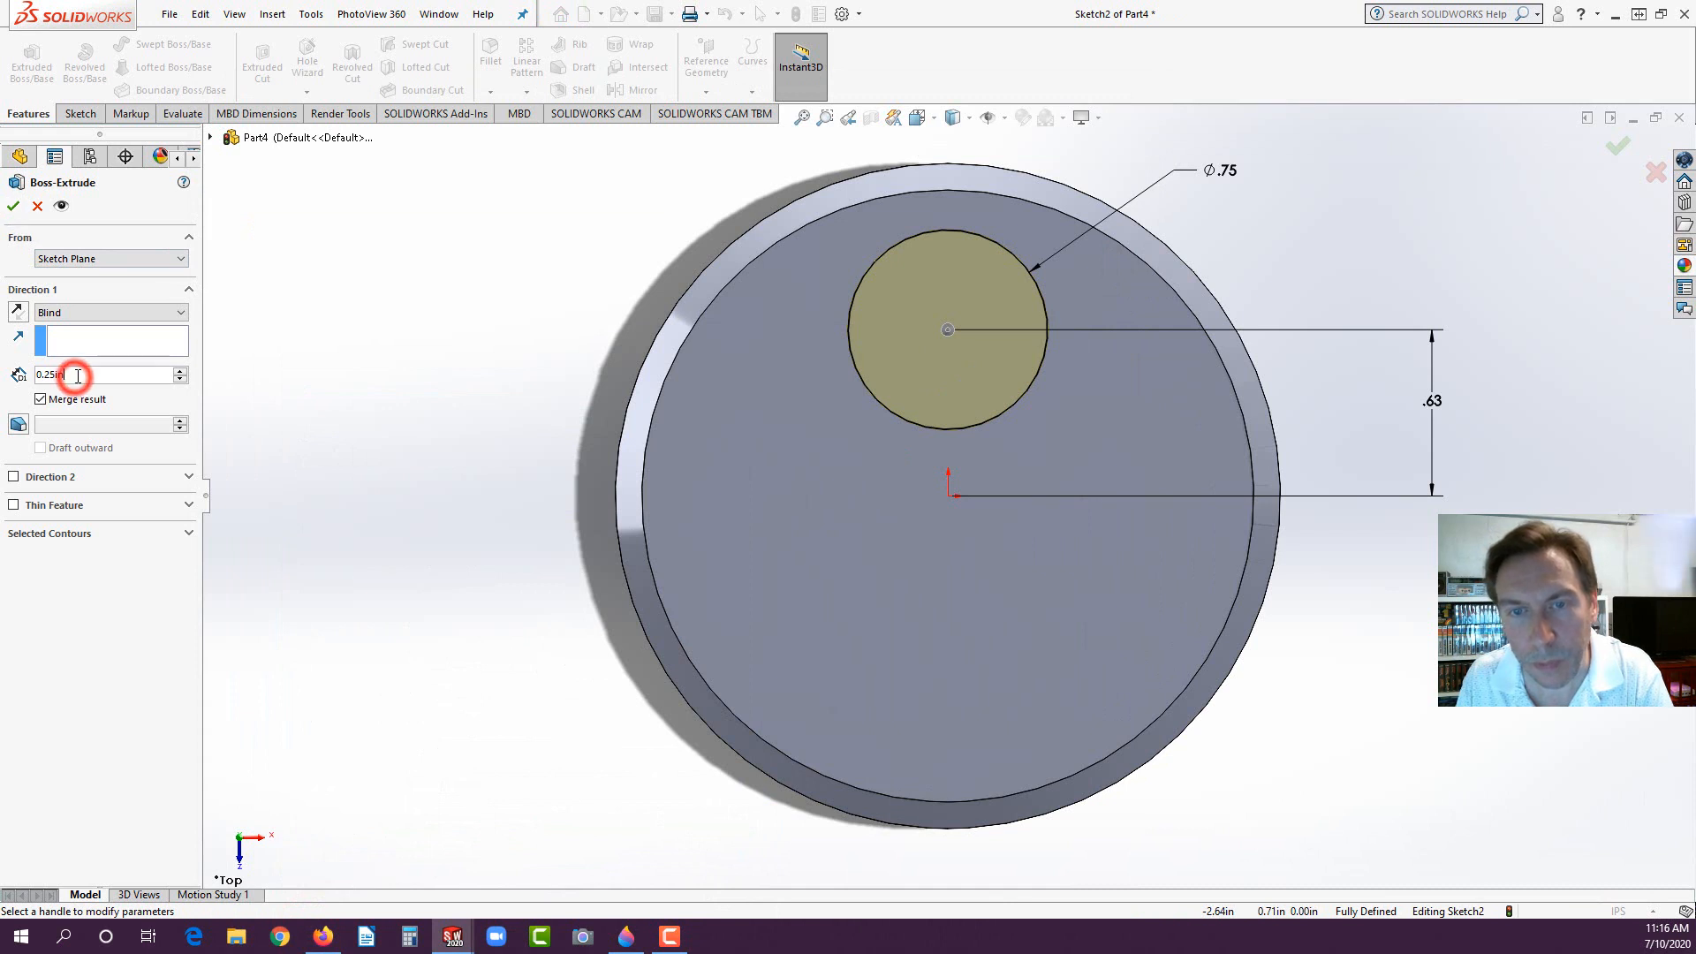
drag(78, 375, 28, 375)
text(.1)
key(Return)
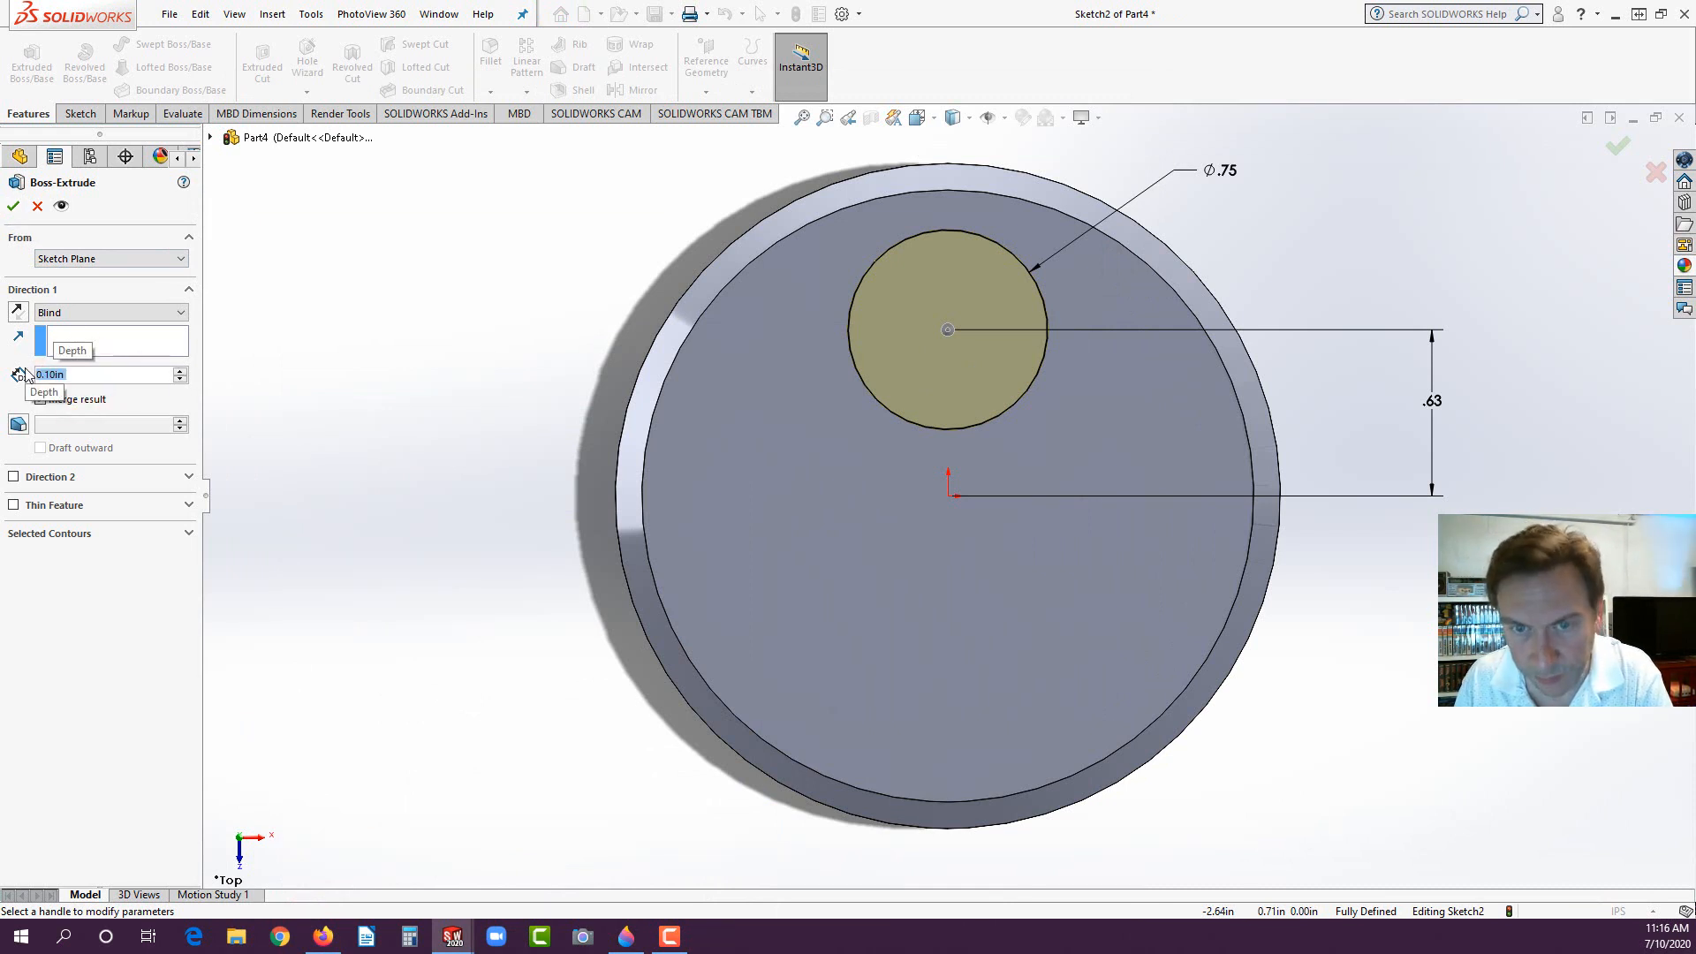
click(13, 205)
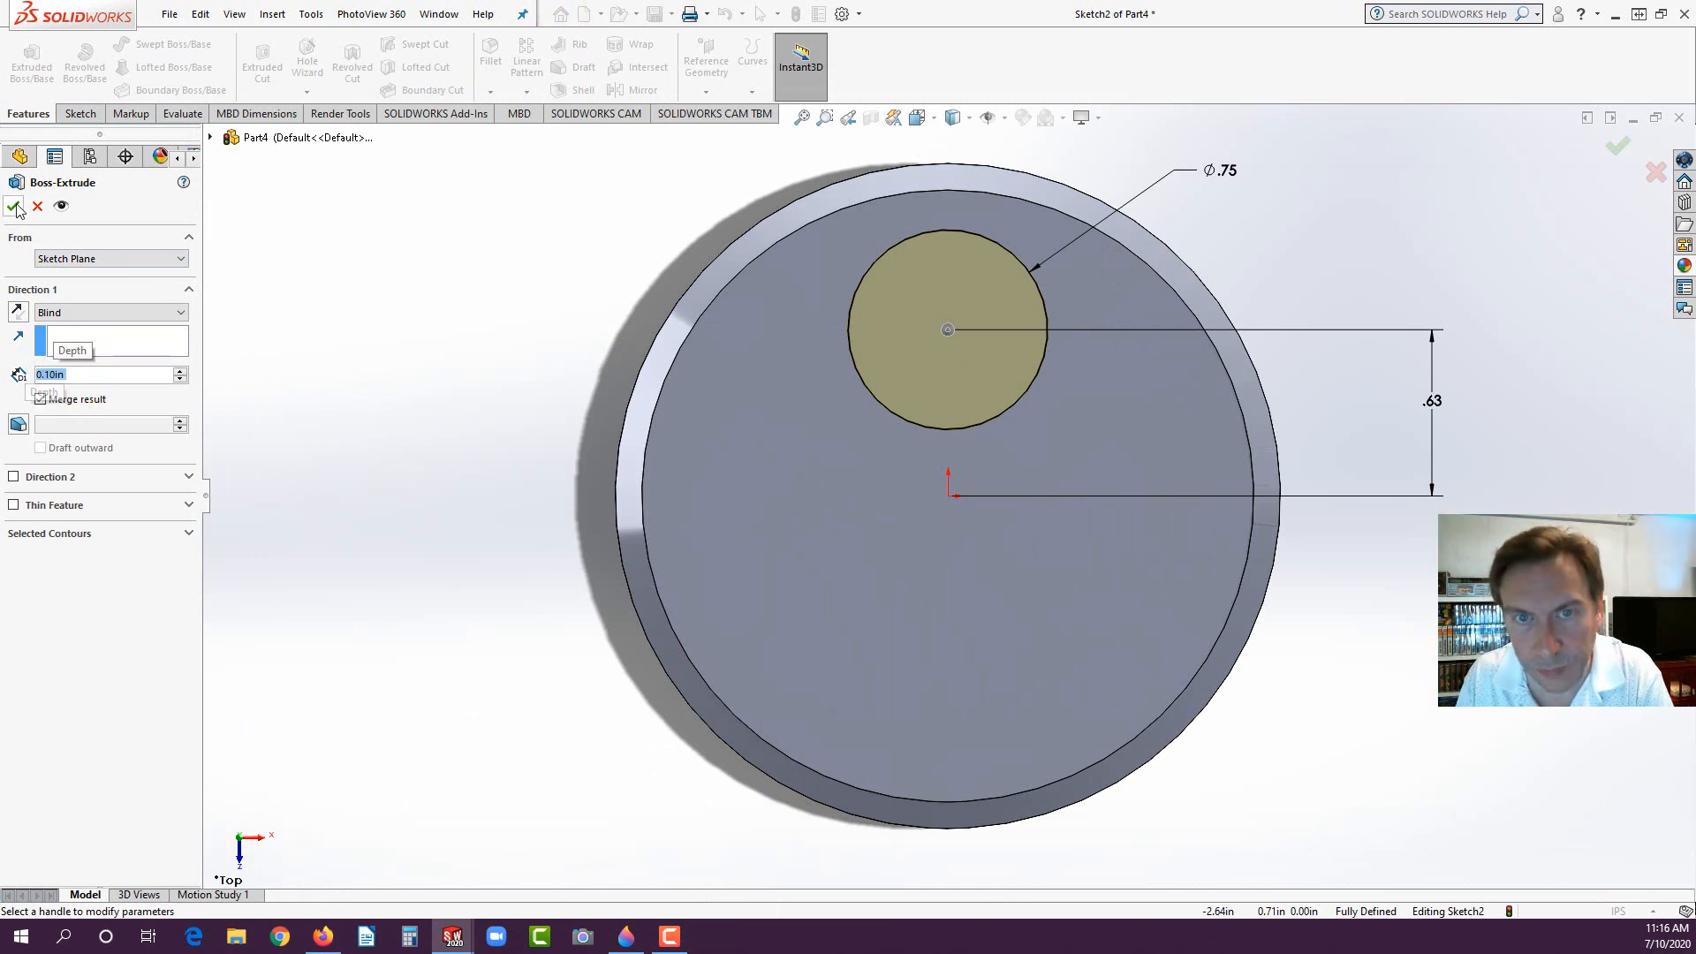
click(310, 369)
middle_drag(872, 610, 981, 357)
scroll(1214, 380, down, 3)
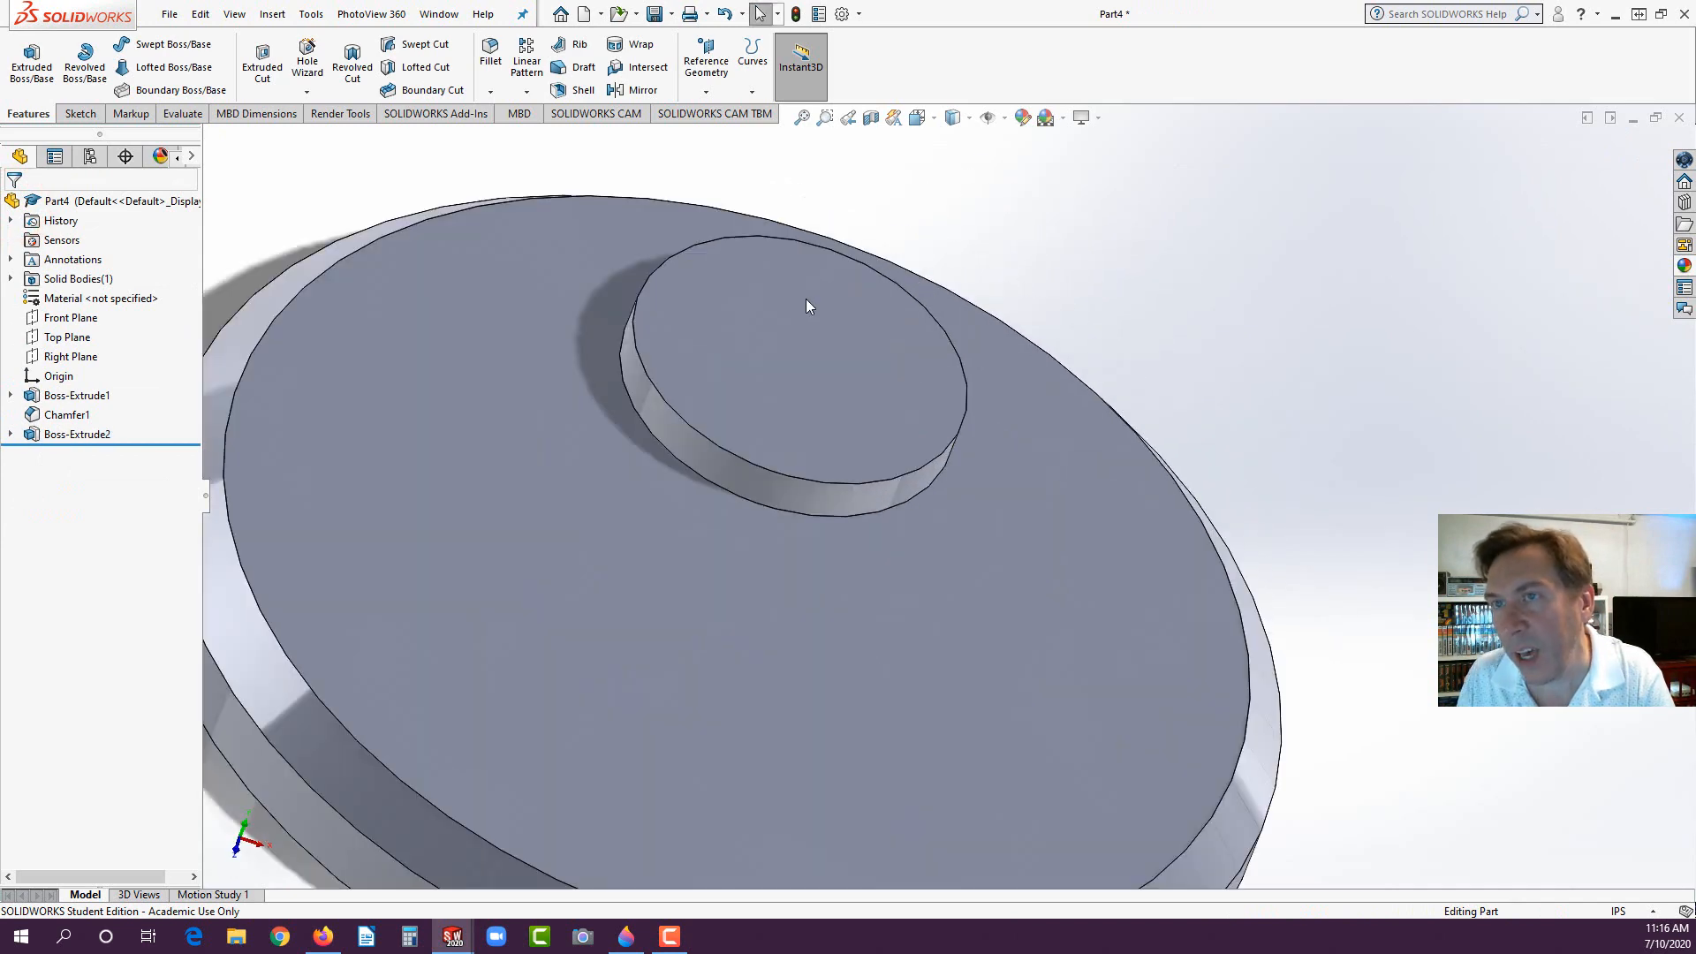
Step: Check the edge radius in the PDF drawing and fillet the round boss's top edge with a 0.09 in radius
click(323, 937)
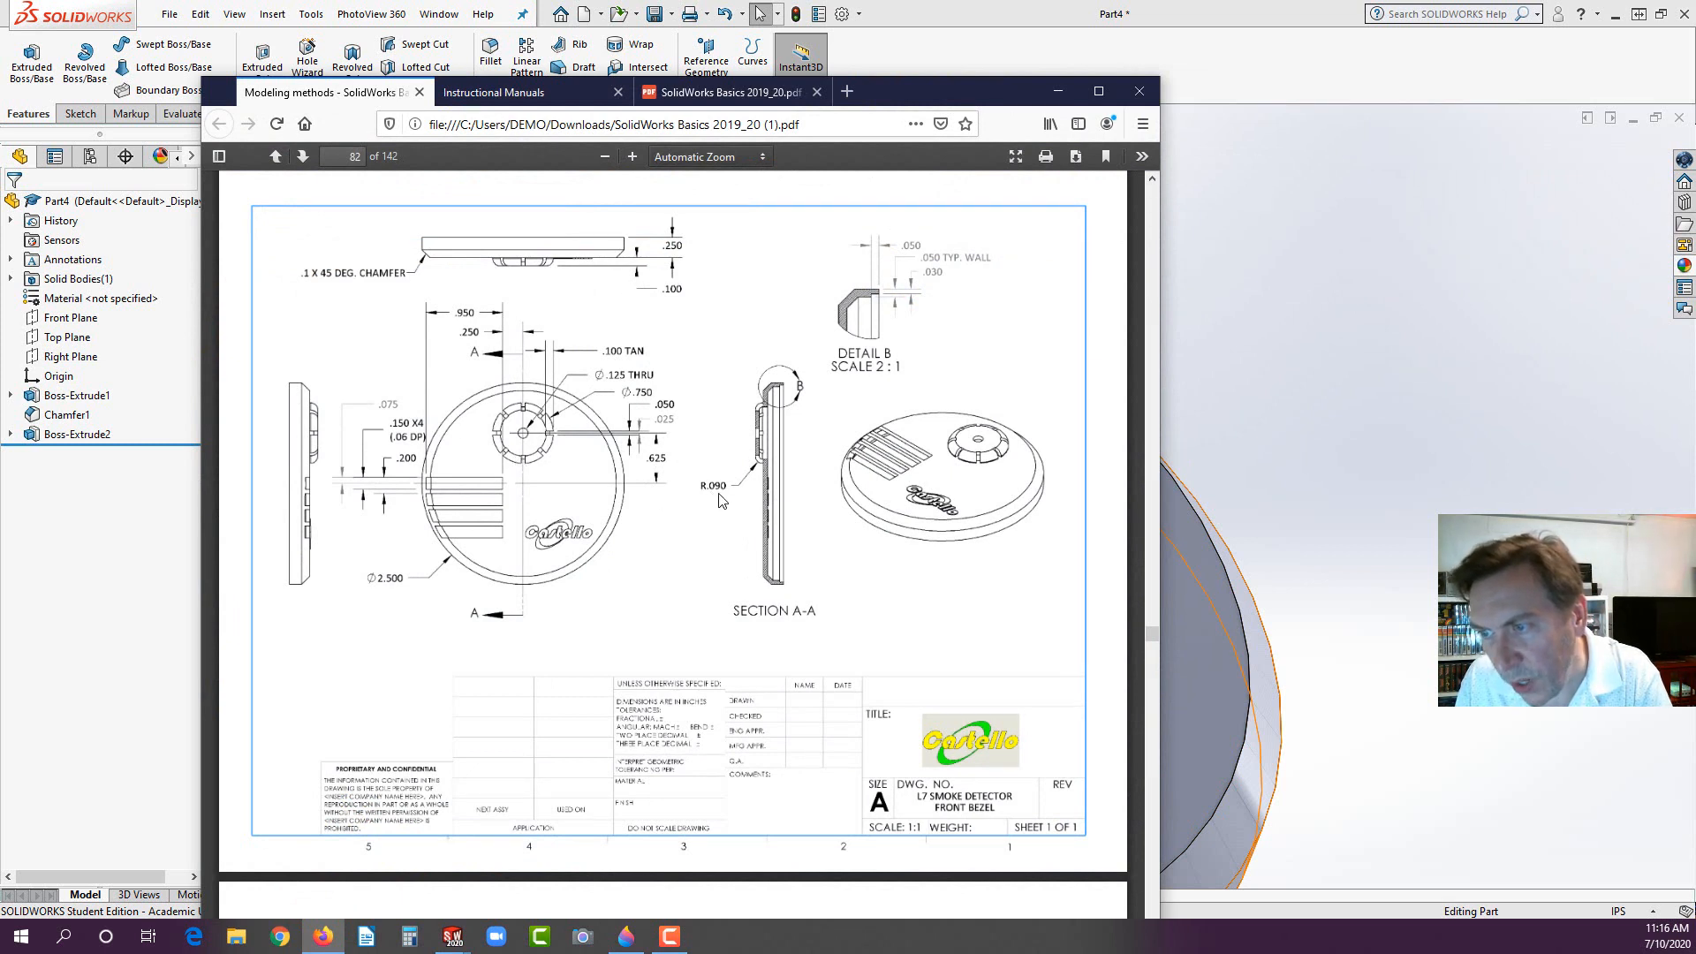
click(122, 592)
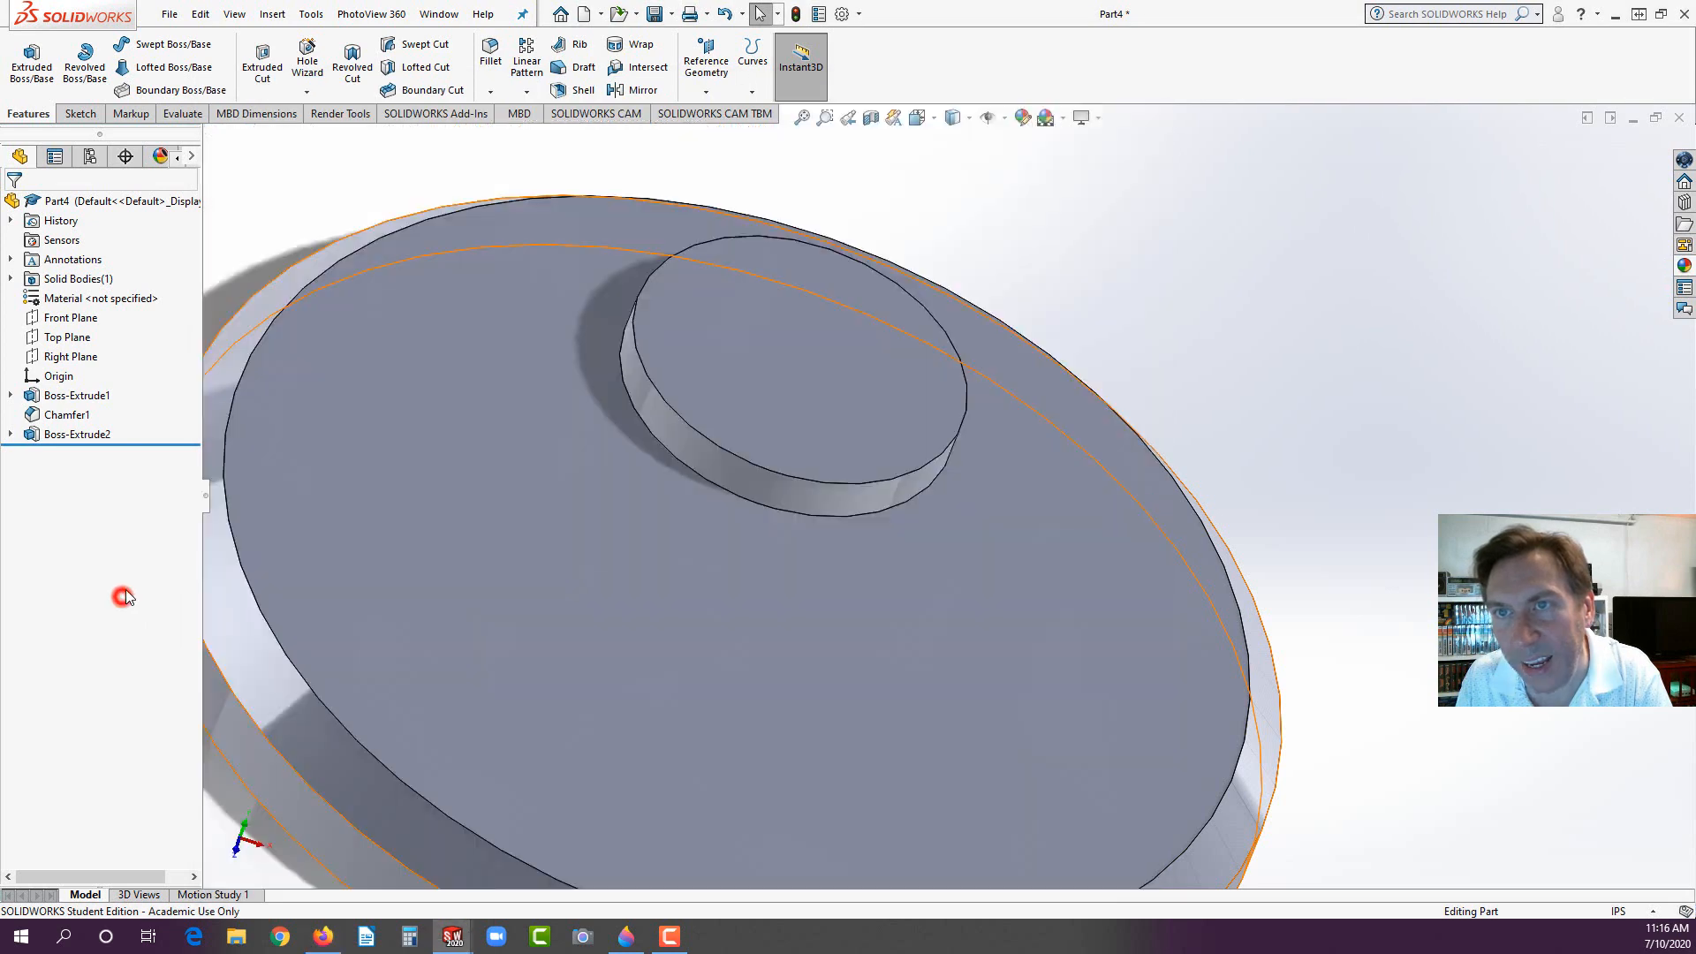
click(490, 51)
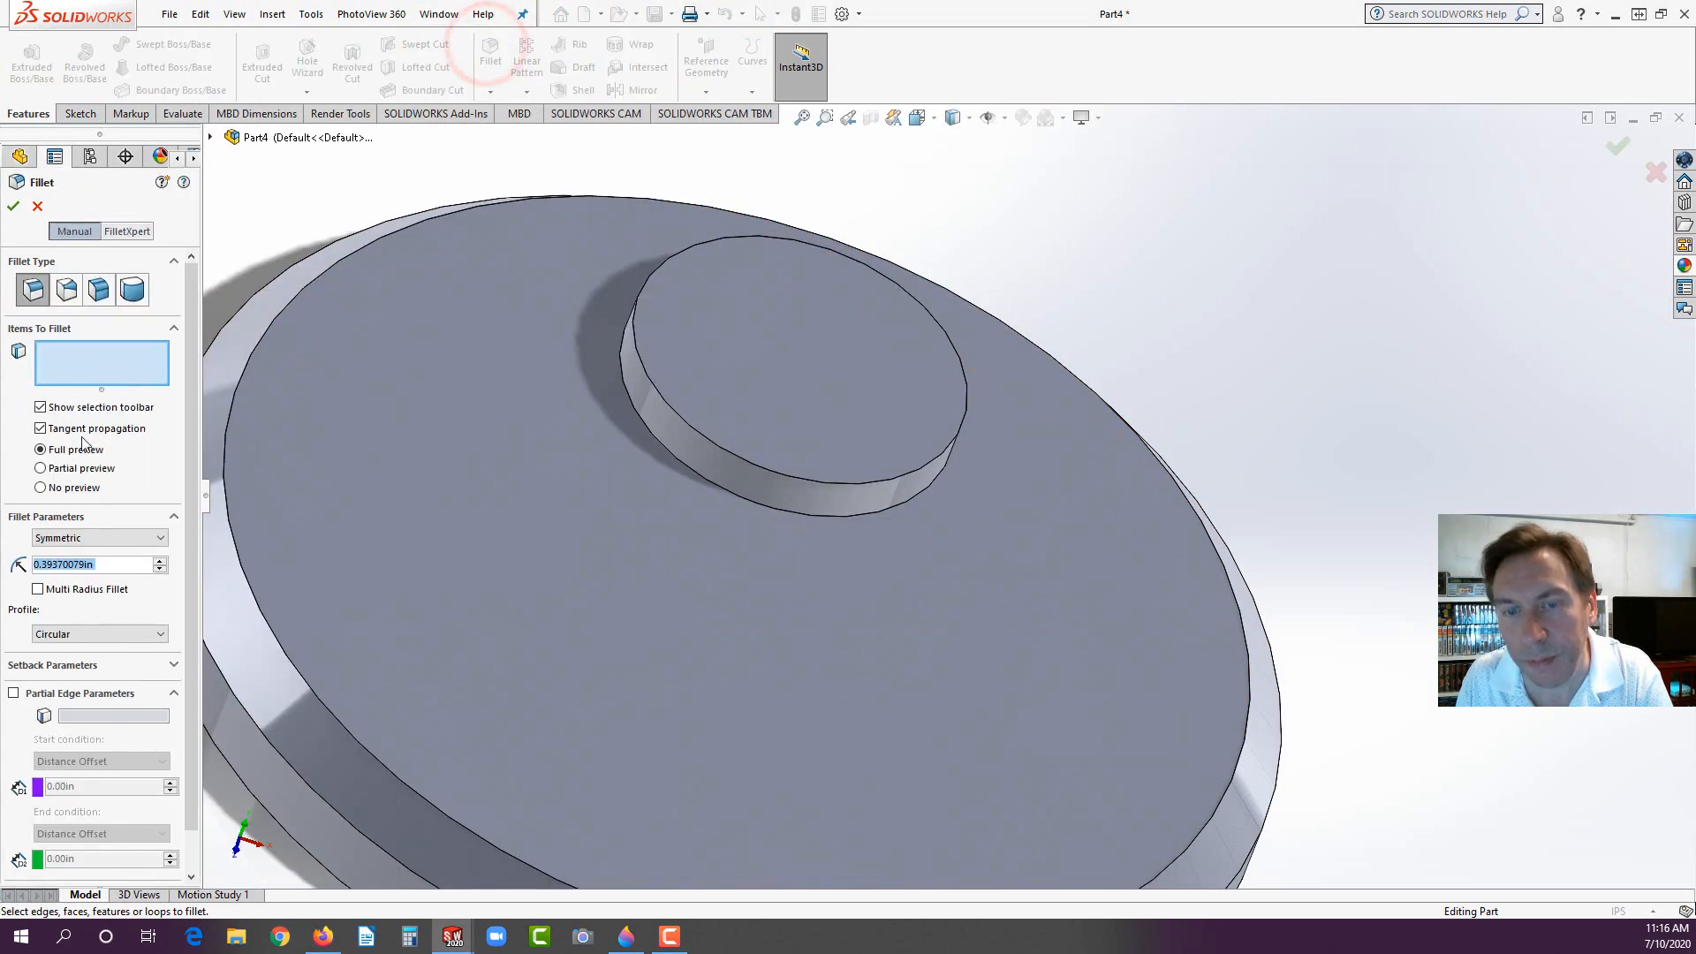
text(0.09)
key(Return)
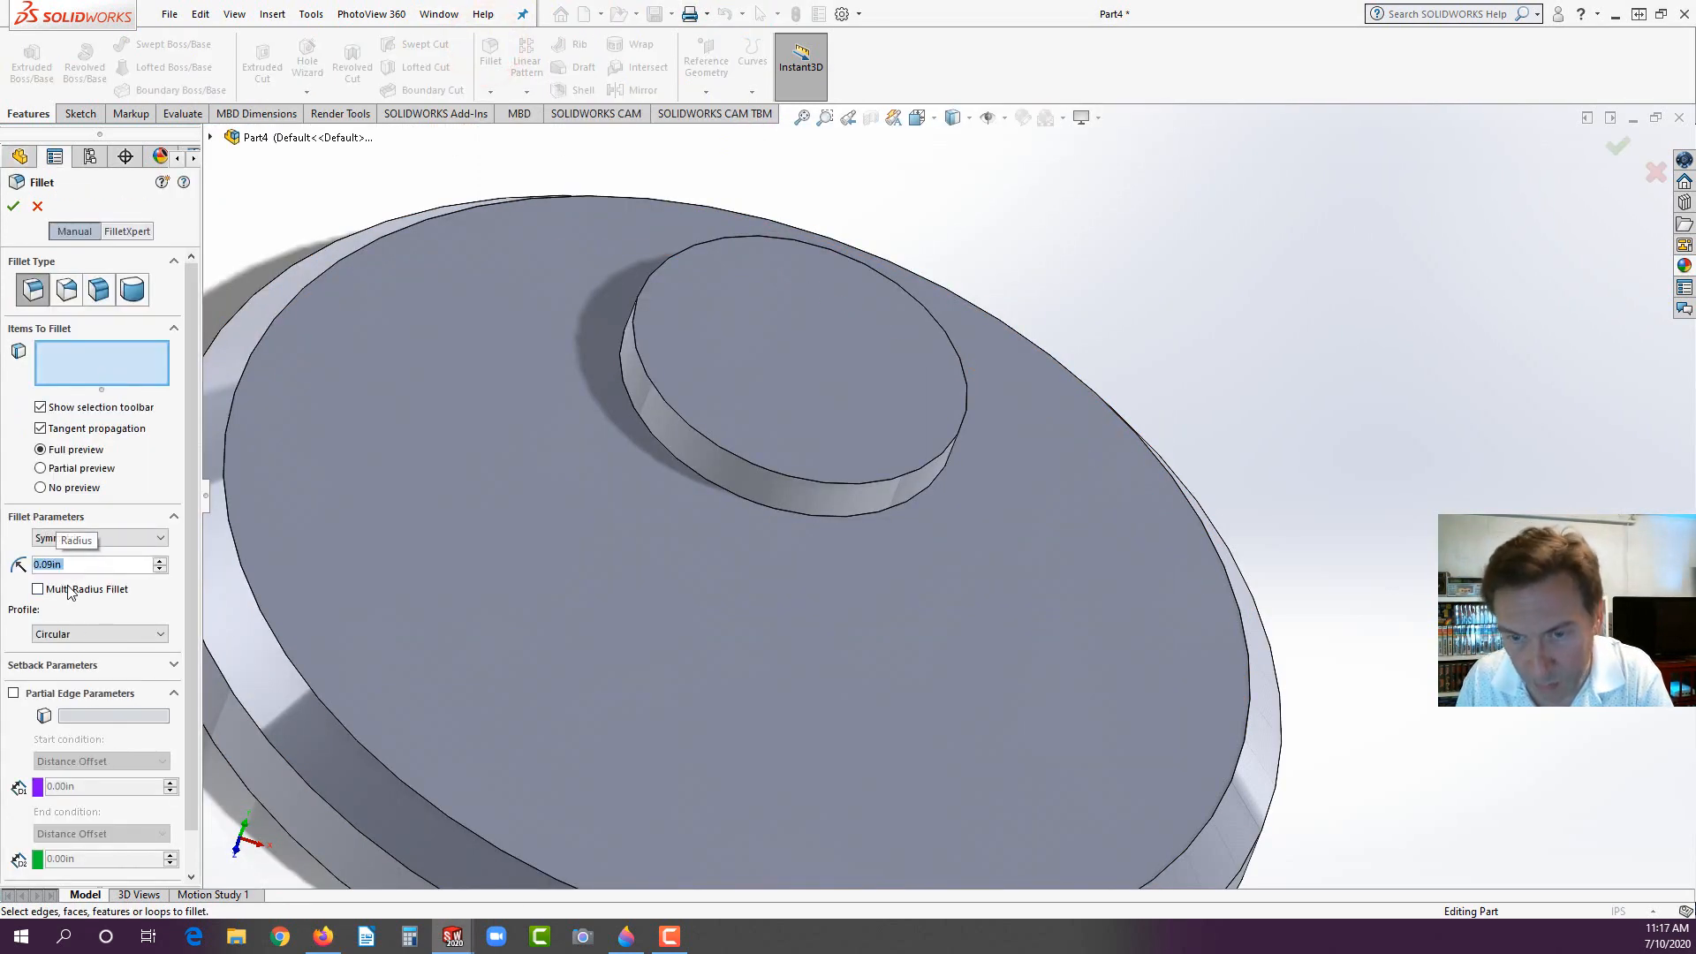
click(772, 471)
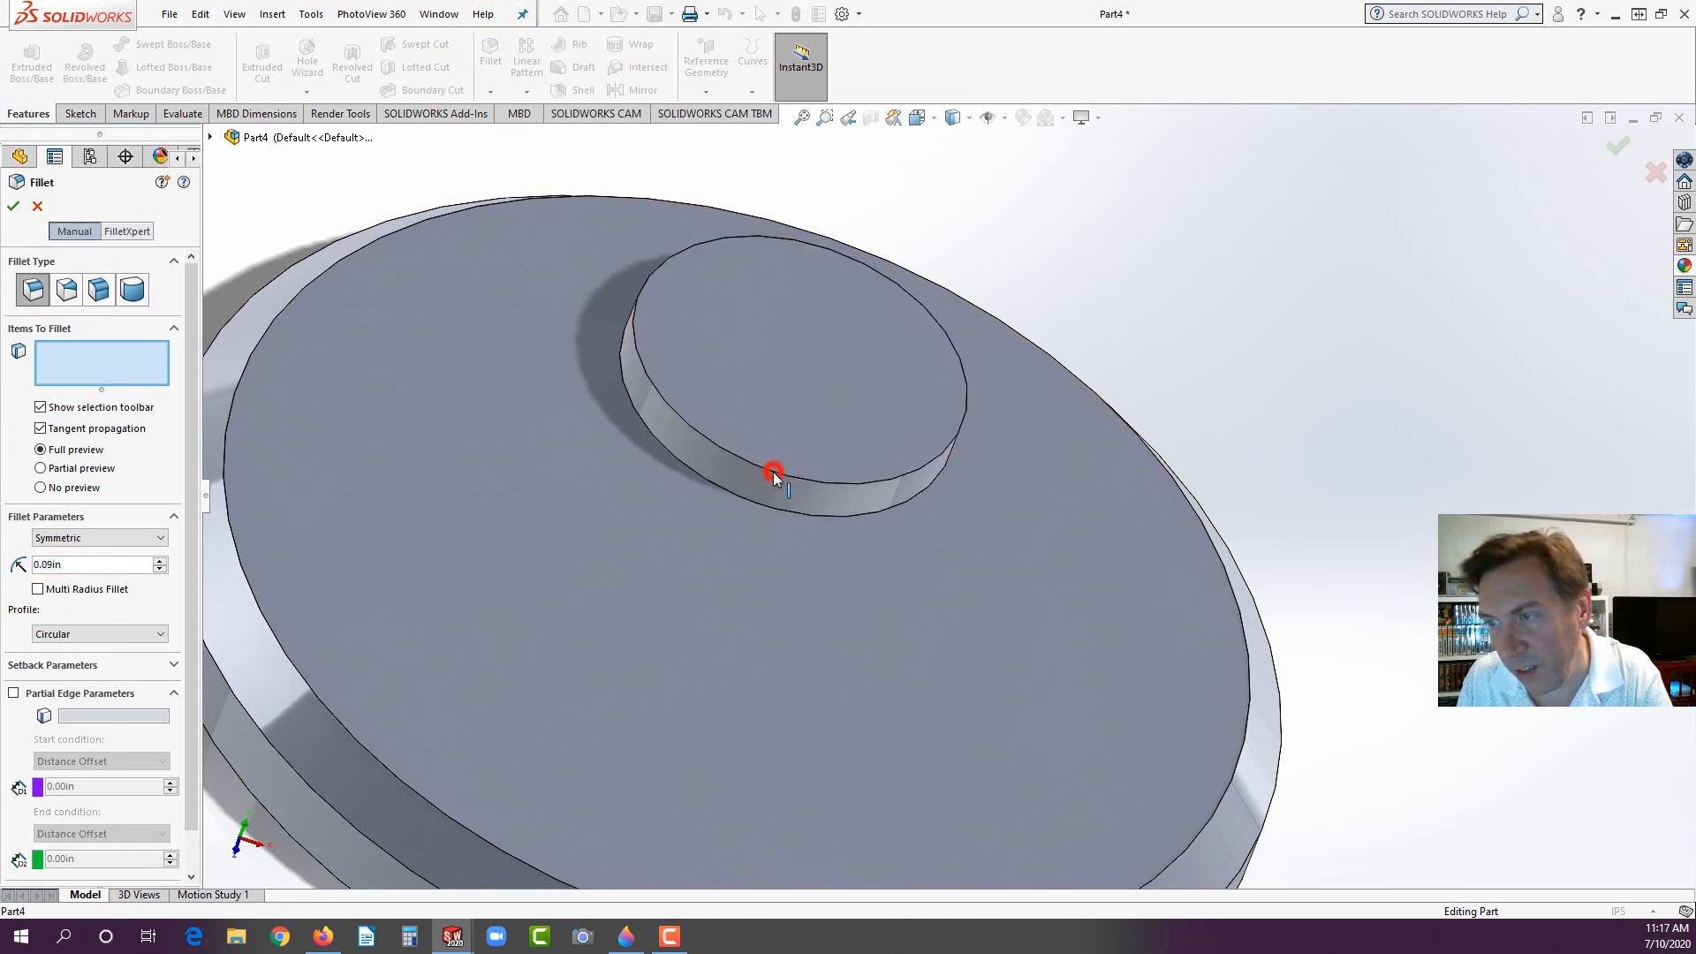
click(14, 206)
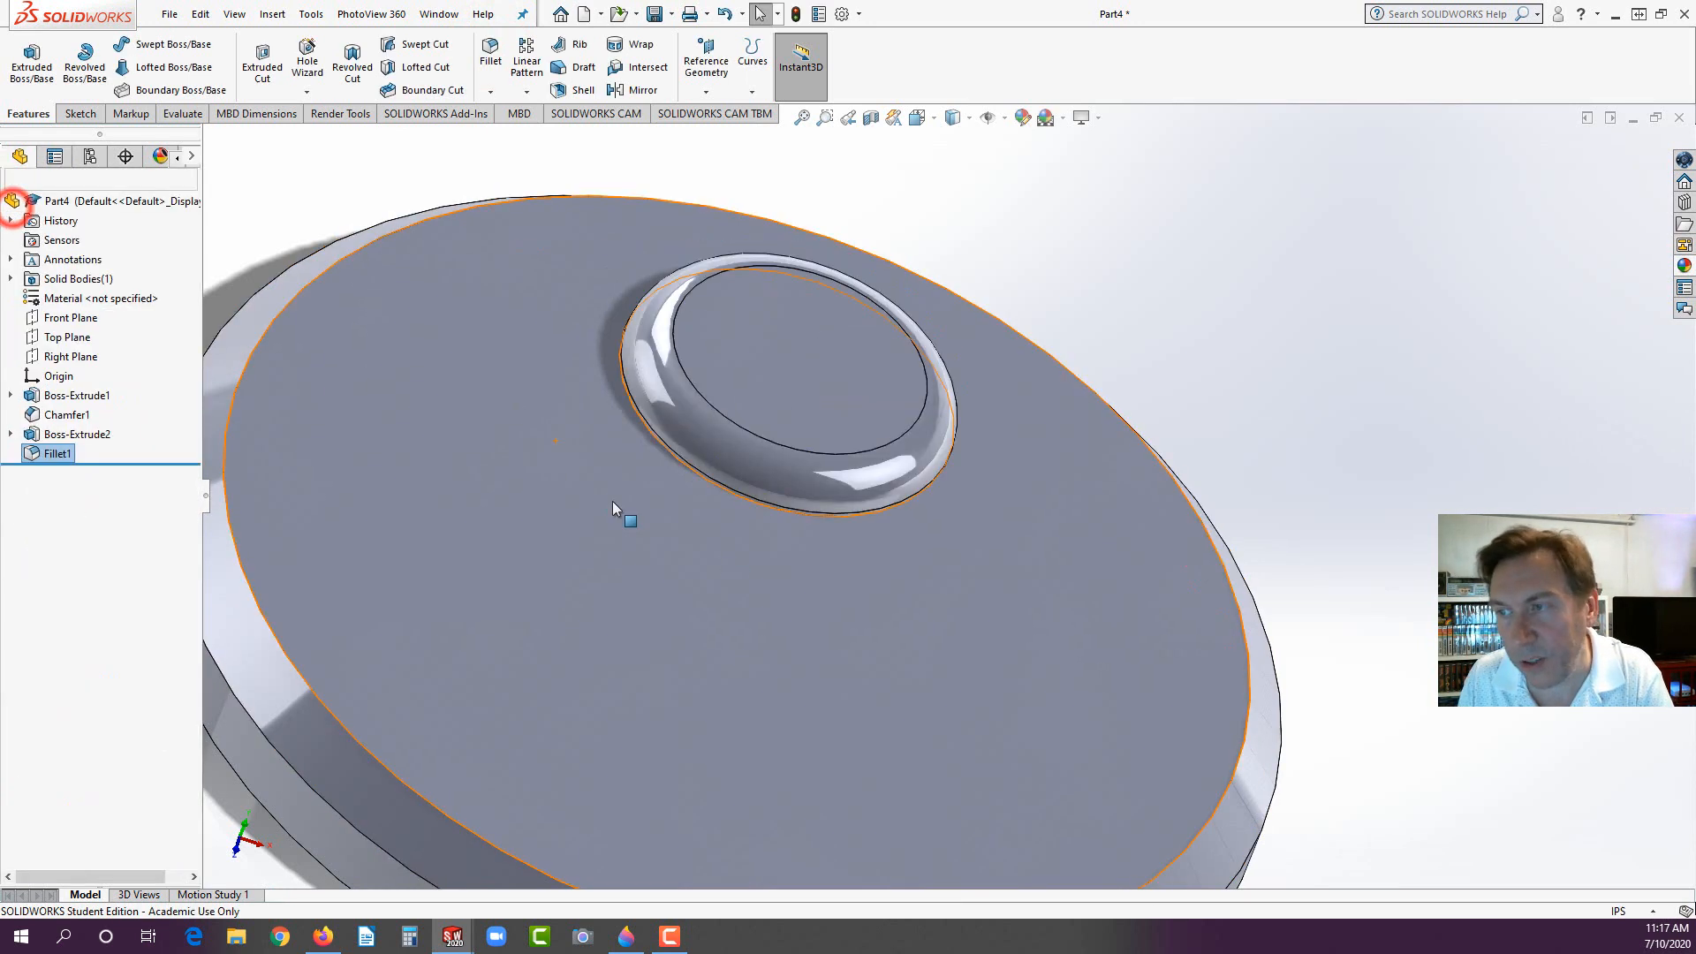
Step: Check the wall thickness in the PDF drawing and shell the part to 0.05 in, removing the disc's flat back face
click(325, 938)
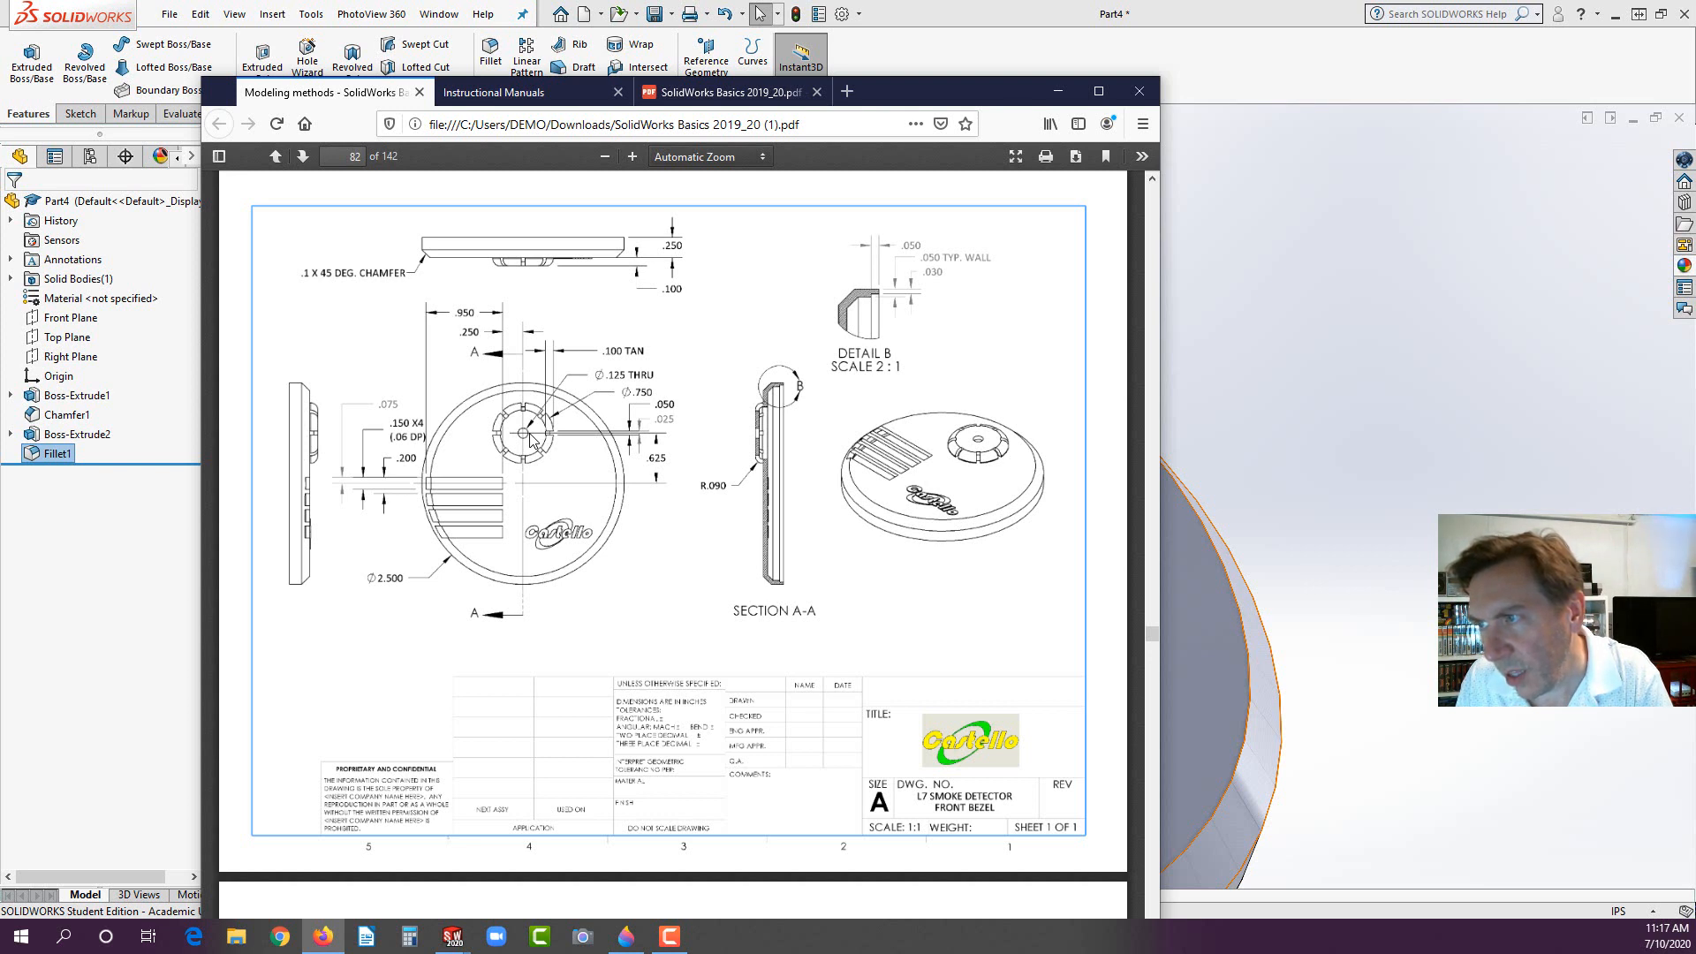
click(124, 556)
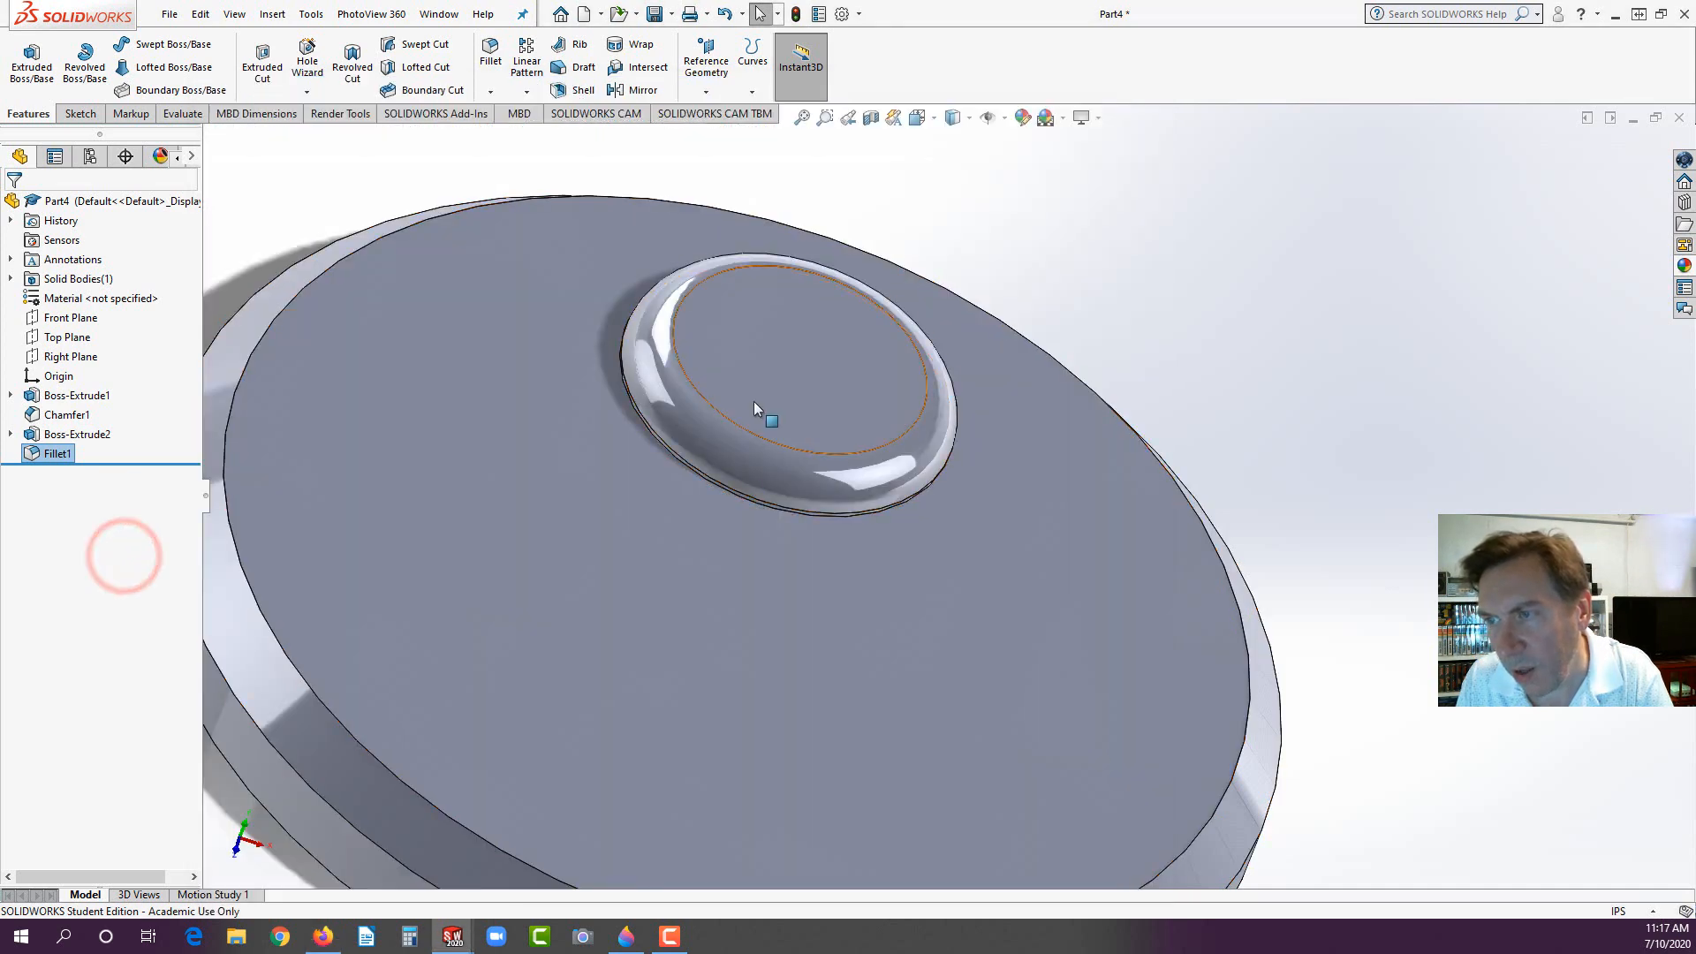
middle_drag(633, 546, 796, 448)
scroll(793, 477, down, 5)
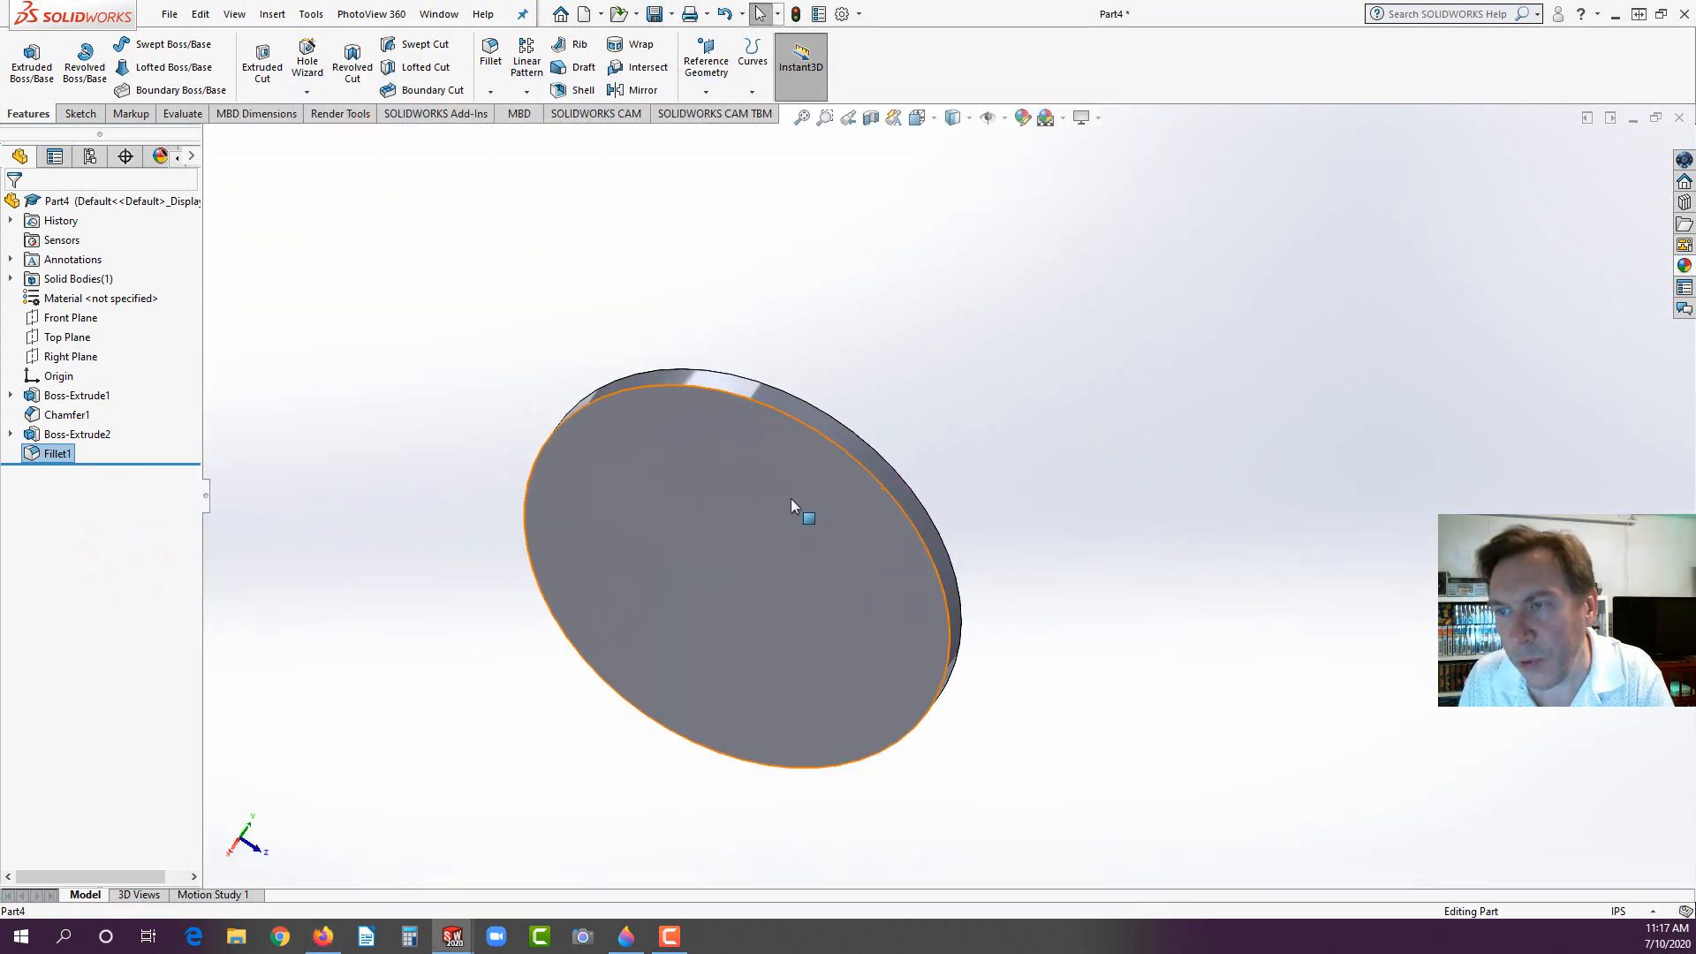
click(740, 529)
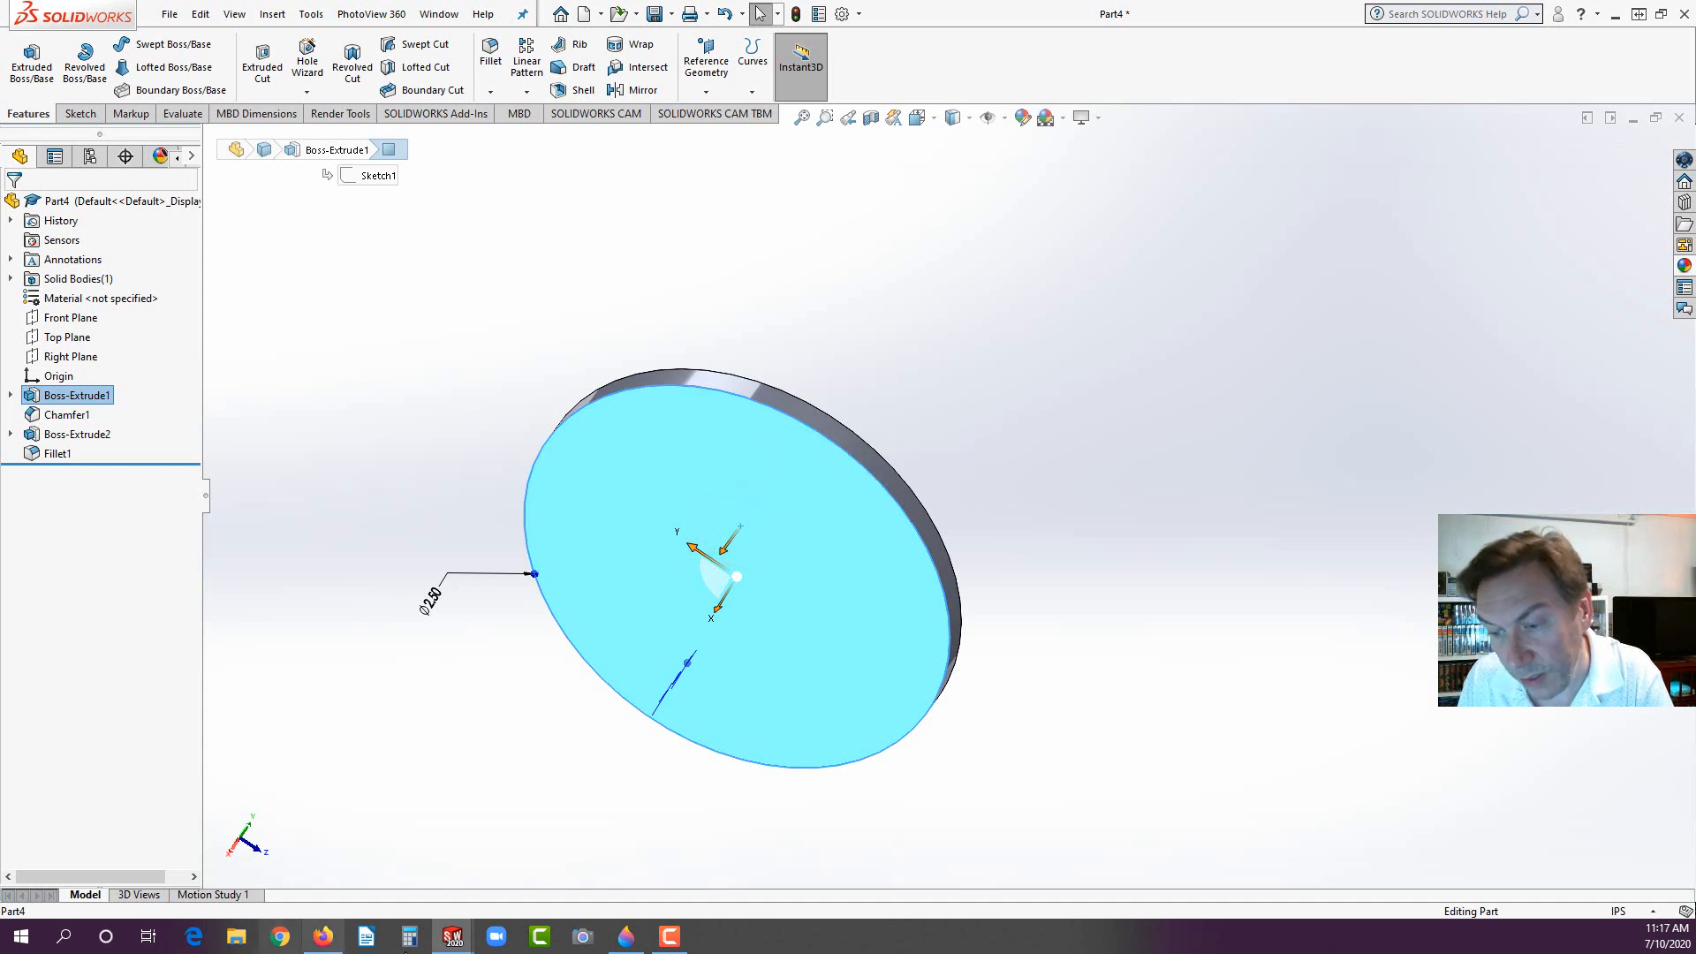
click(323, 935)
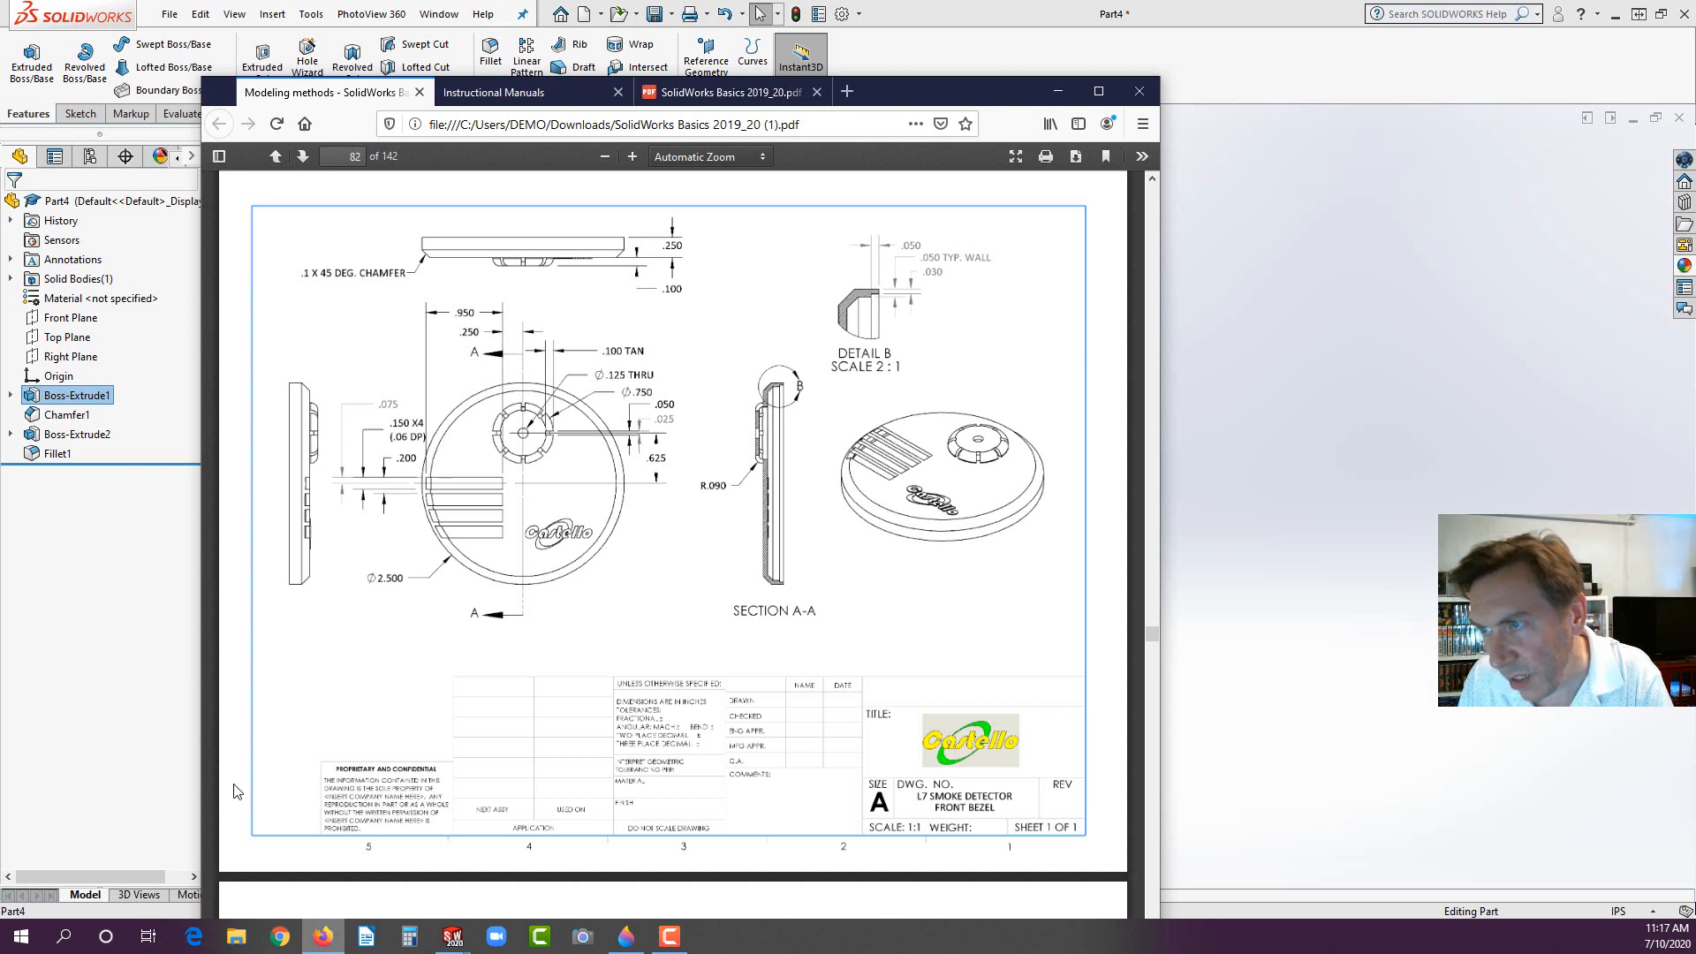
click(152, 700)
scroll(814, 596, down, 3)
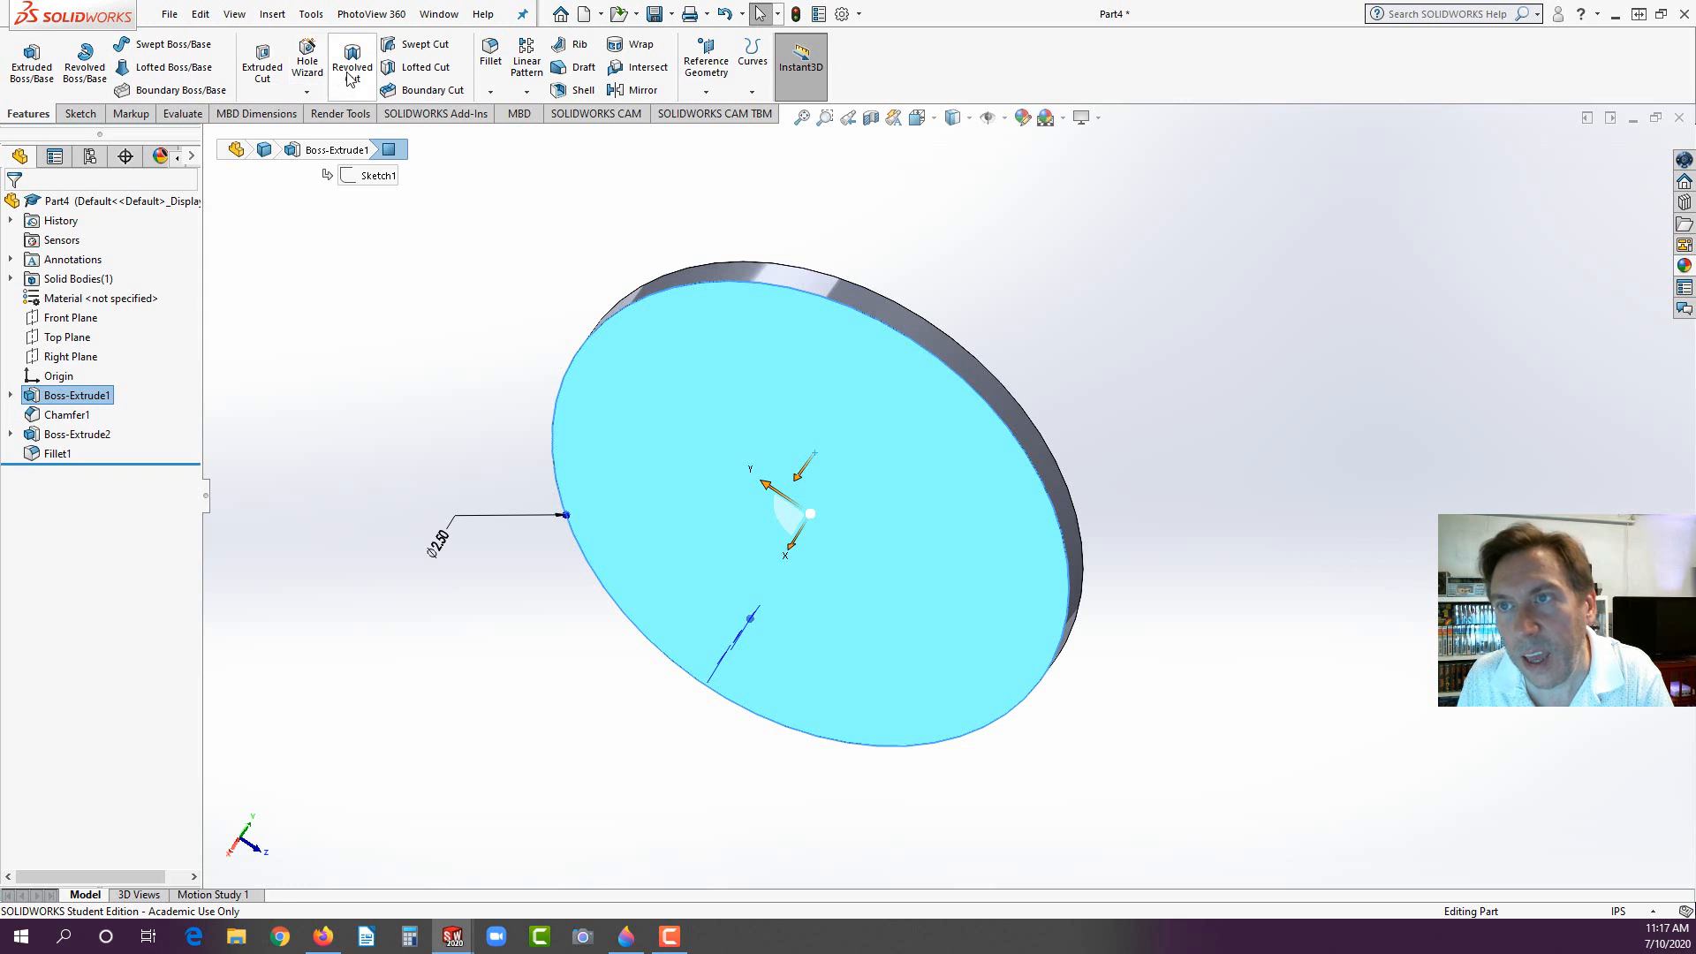
click(565, 89)
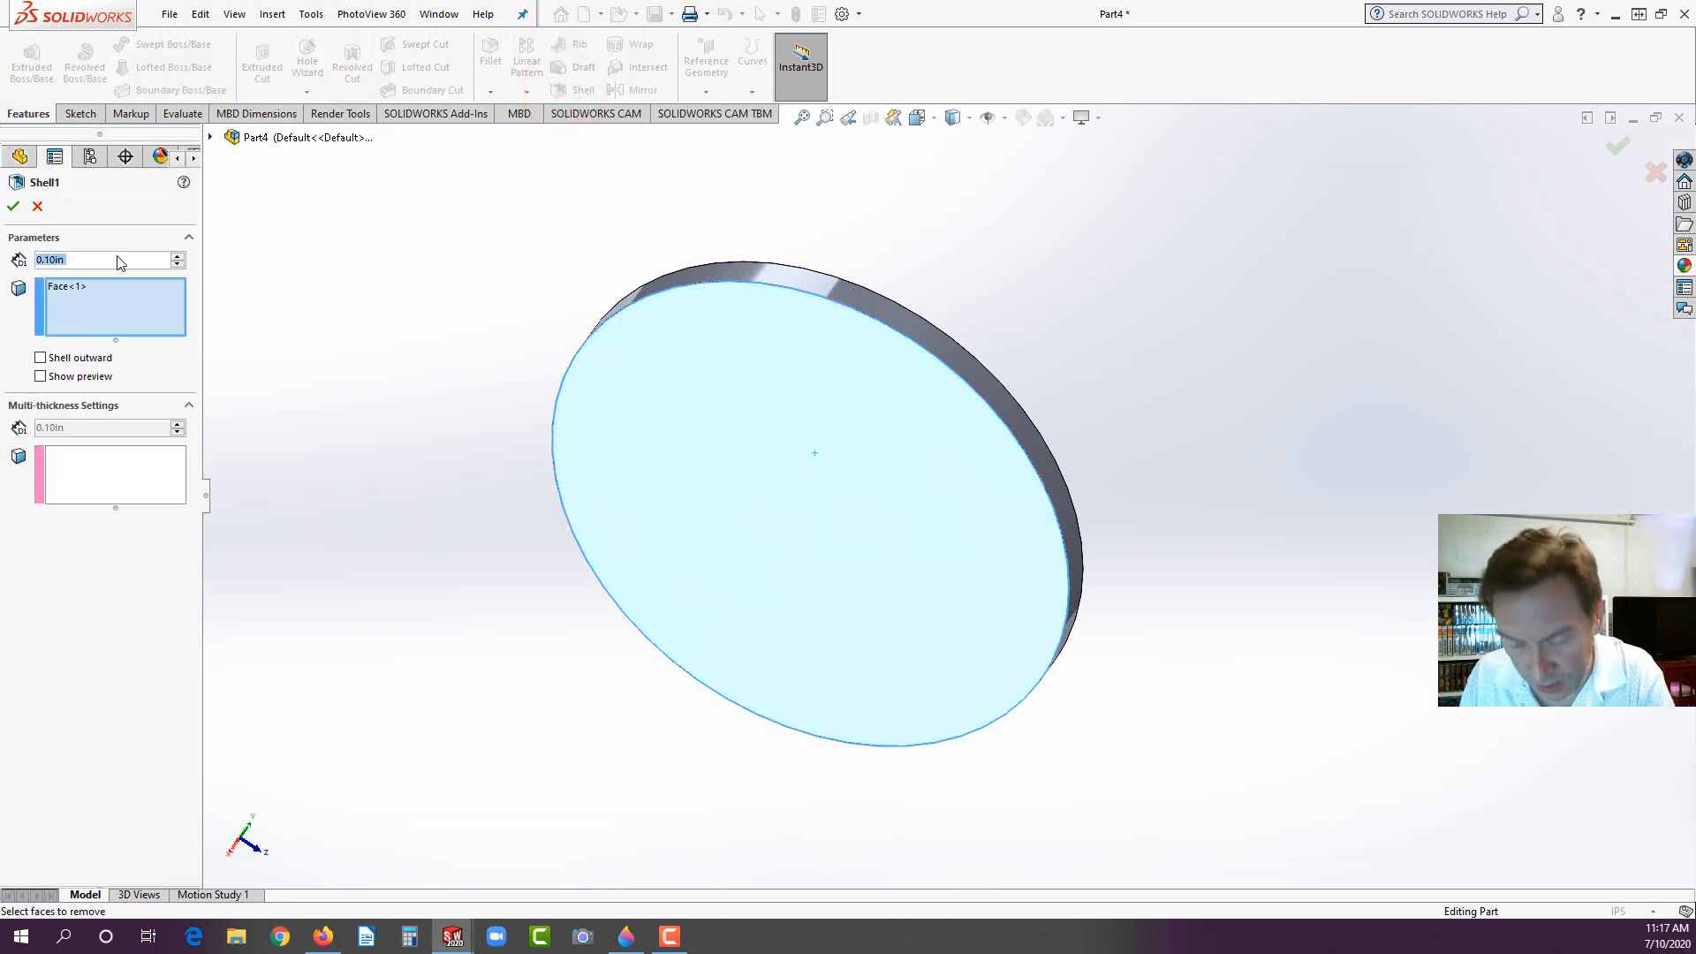
text(0.05)
key(Return)
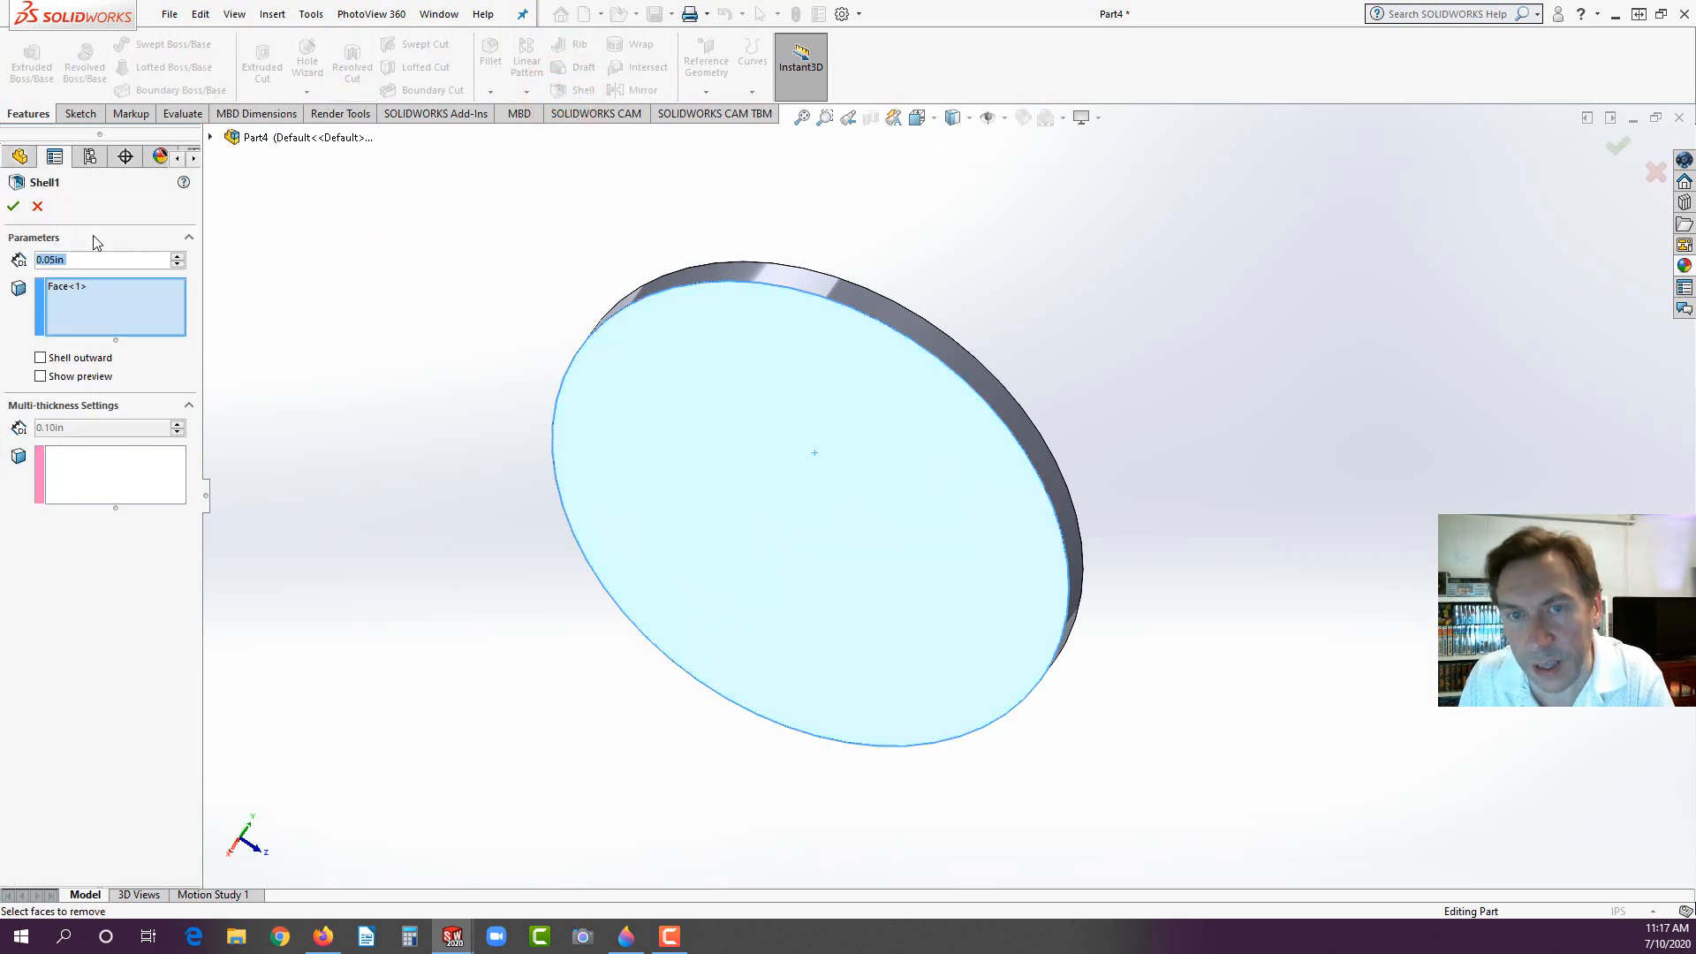
click(18, 207)
click(447, 355)
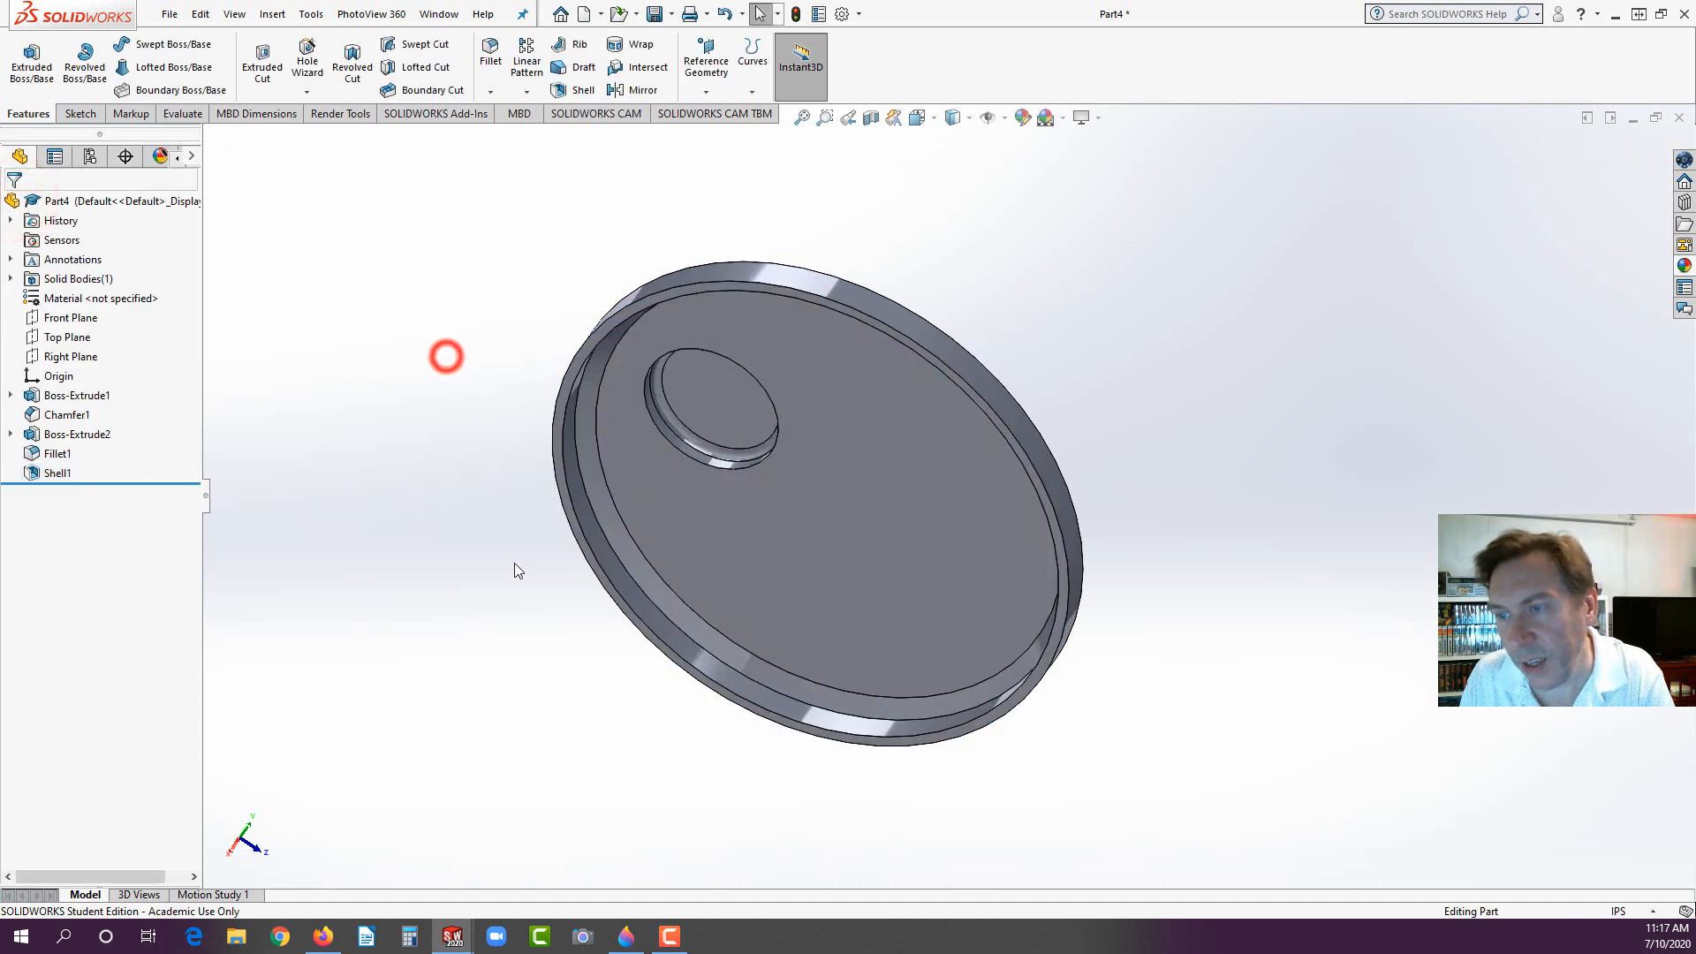
Step: Start a sketch on the shelled part's rim face and offset its outer edge inward by 0.02 in
scroll(632, 294, down, 5)
click(592, 314)
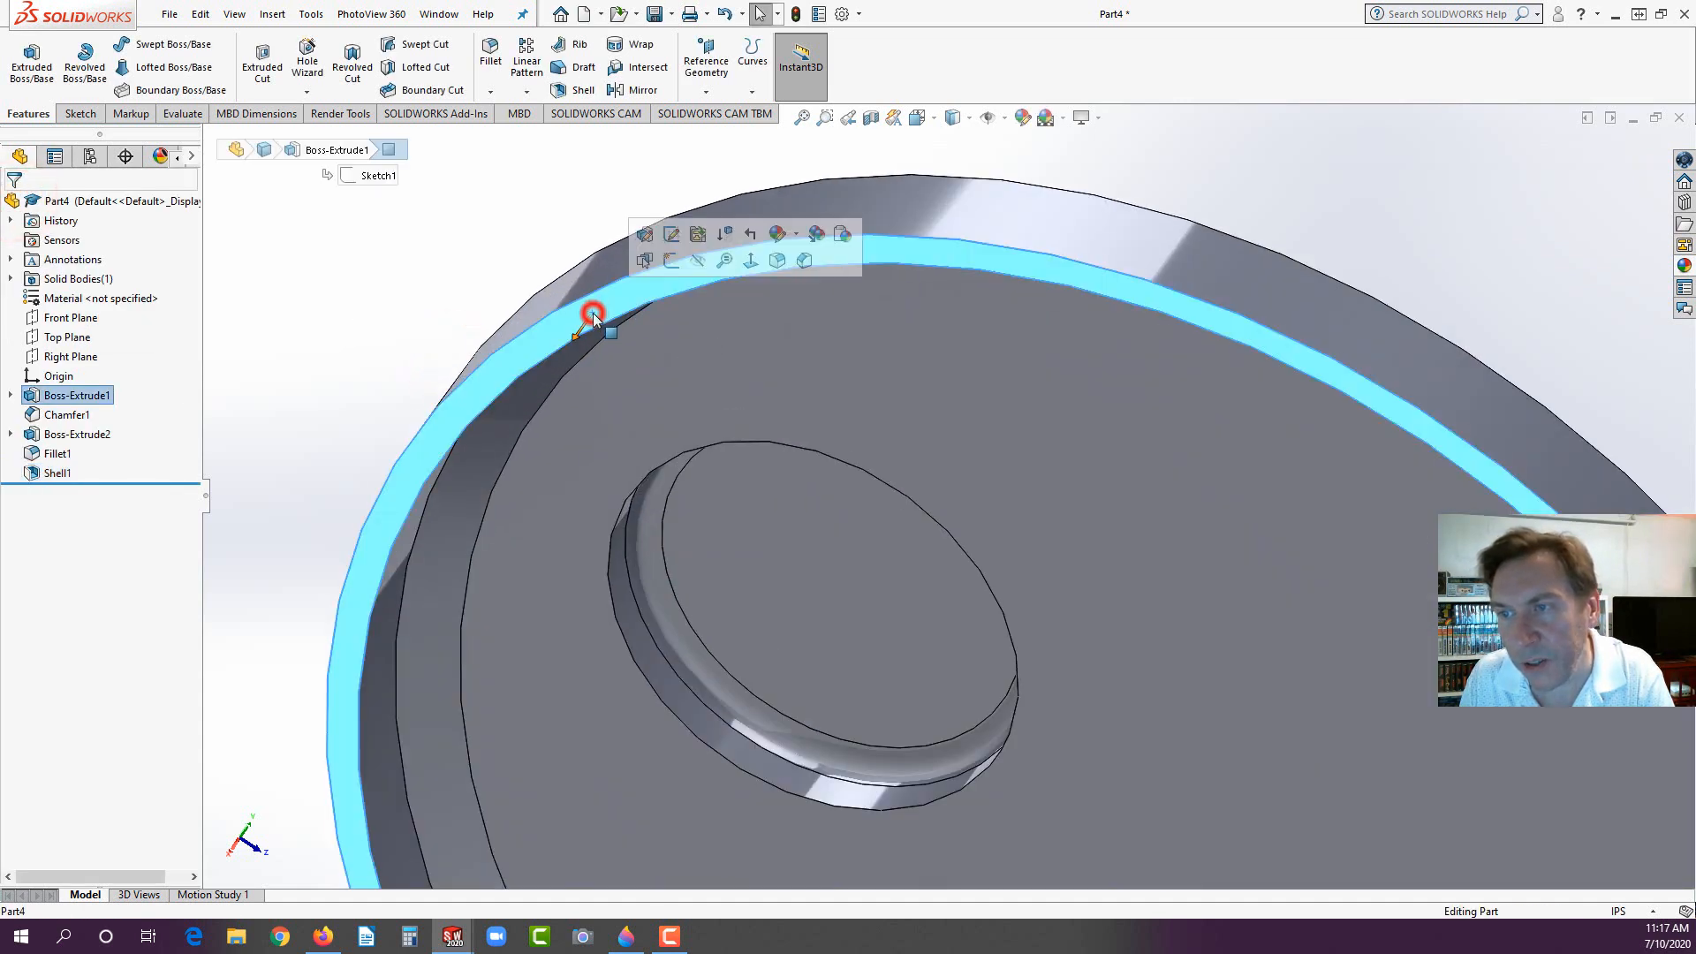
click(670, 262)
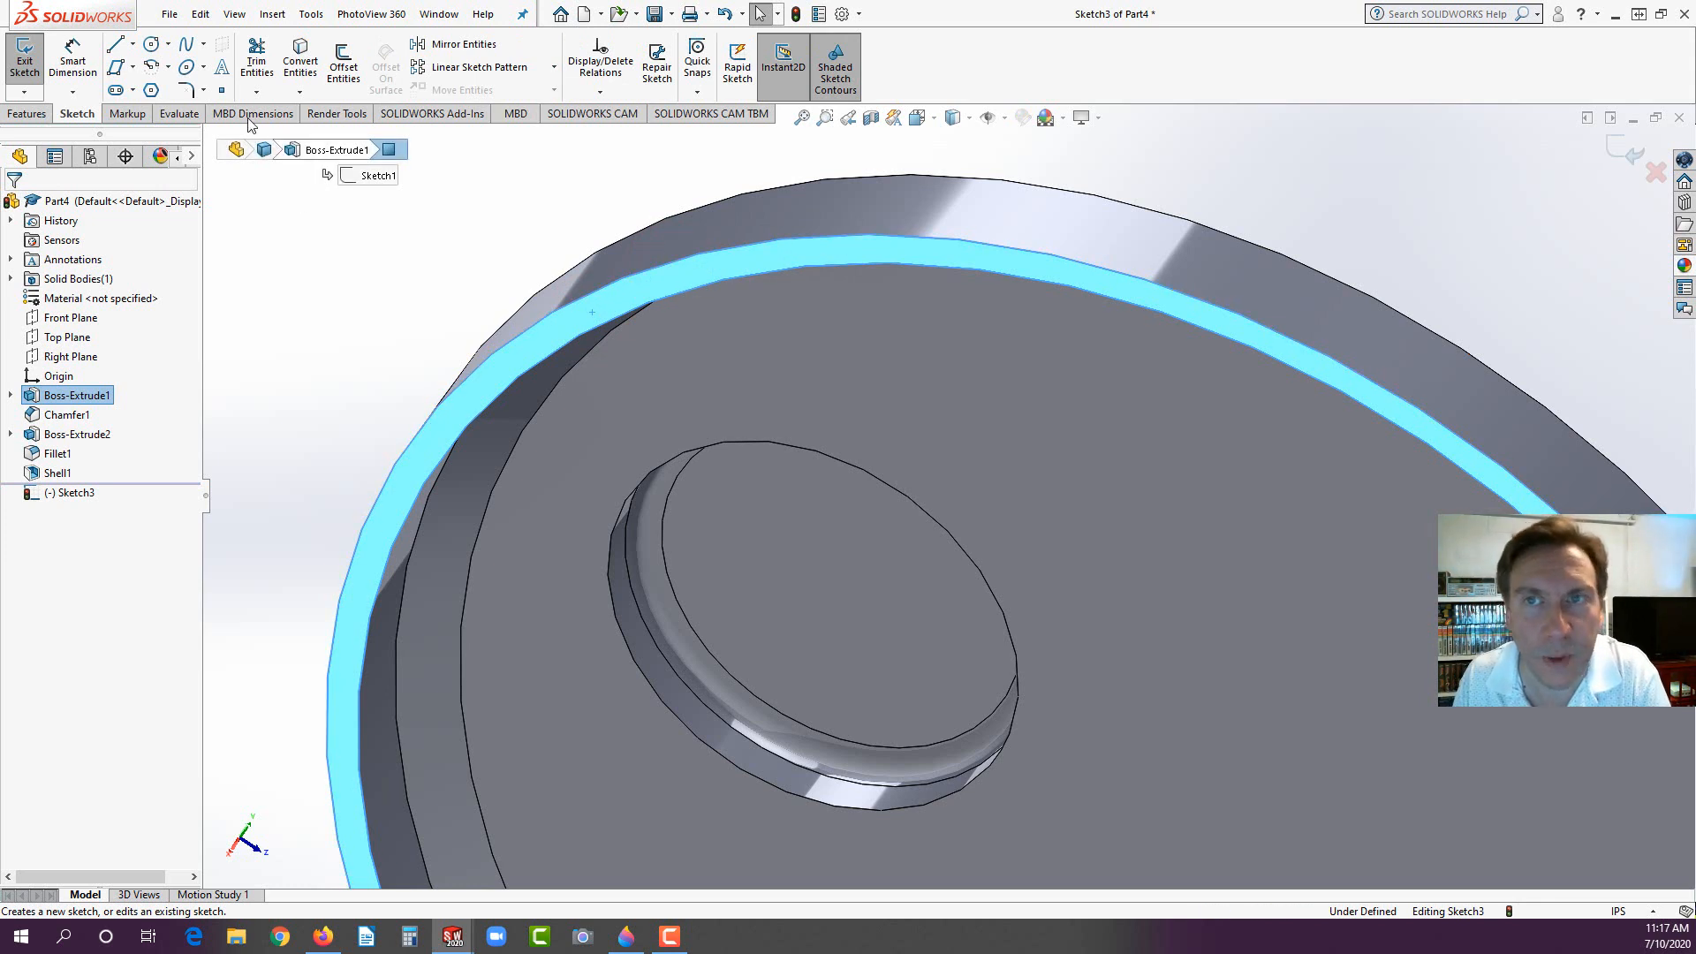
click(344, 79)
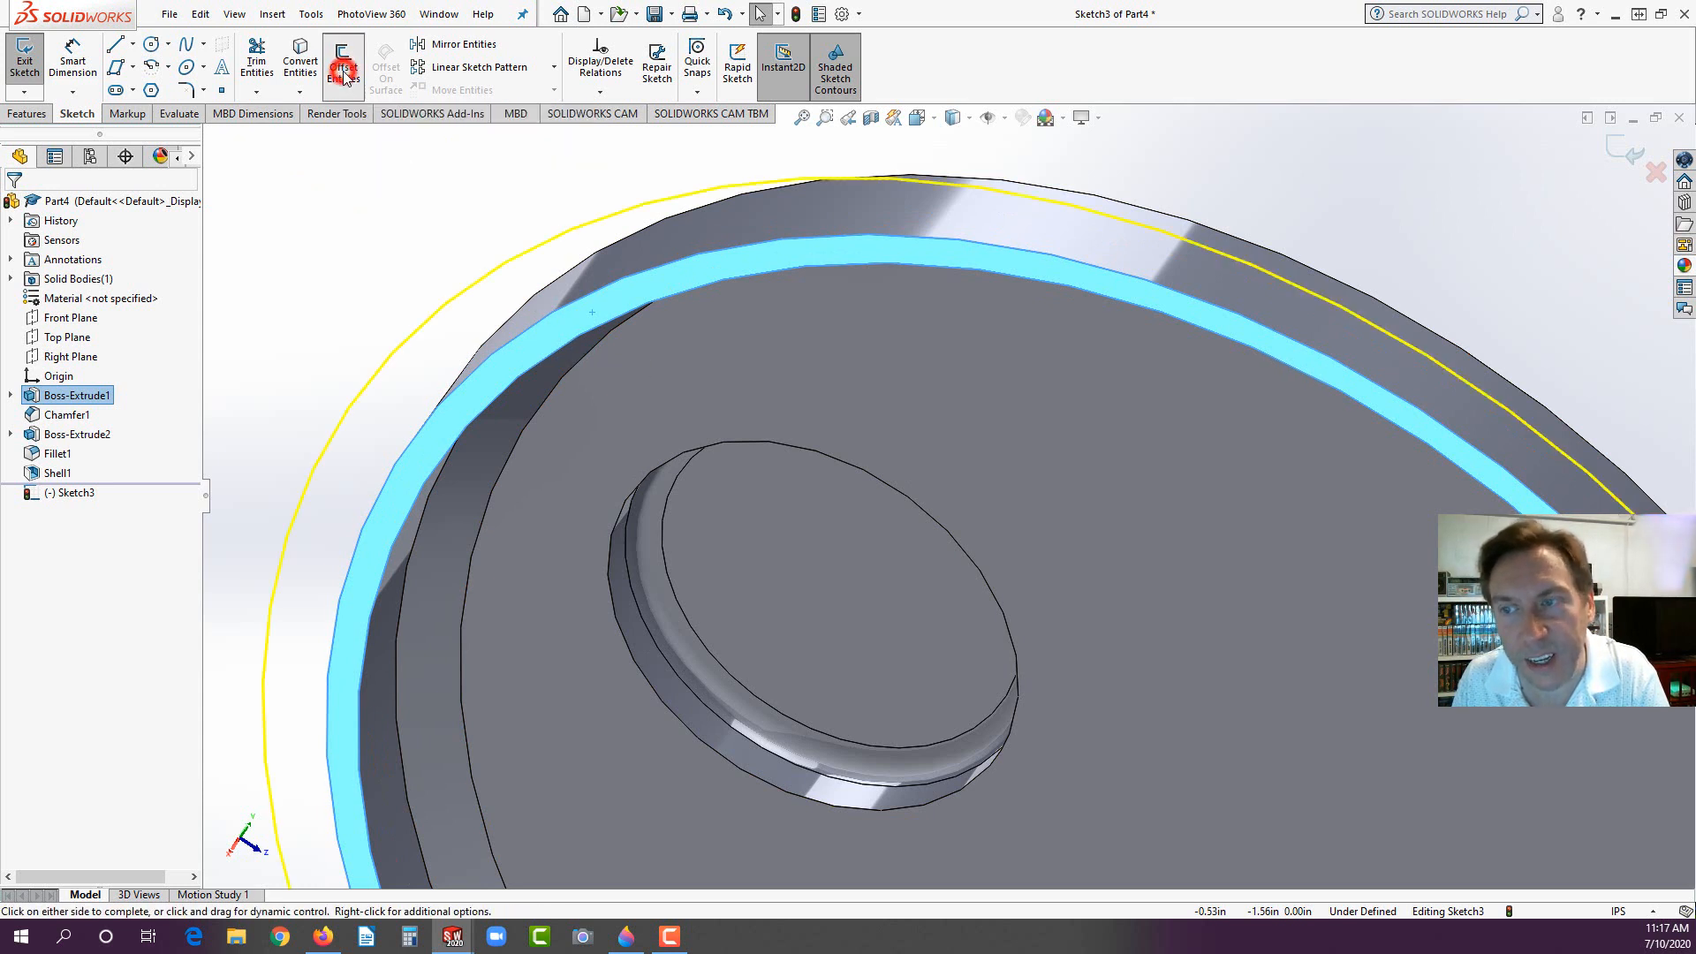
text(.02)
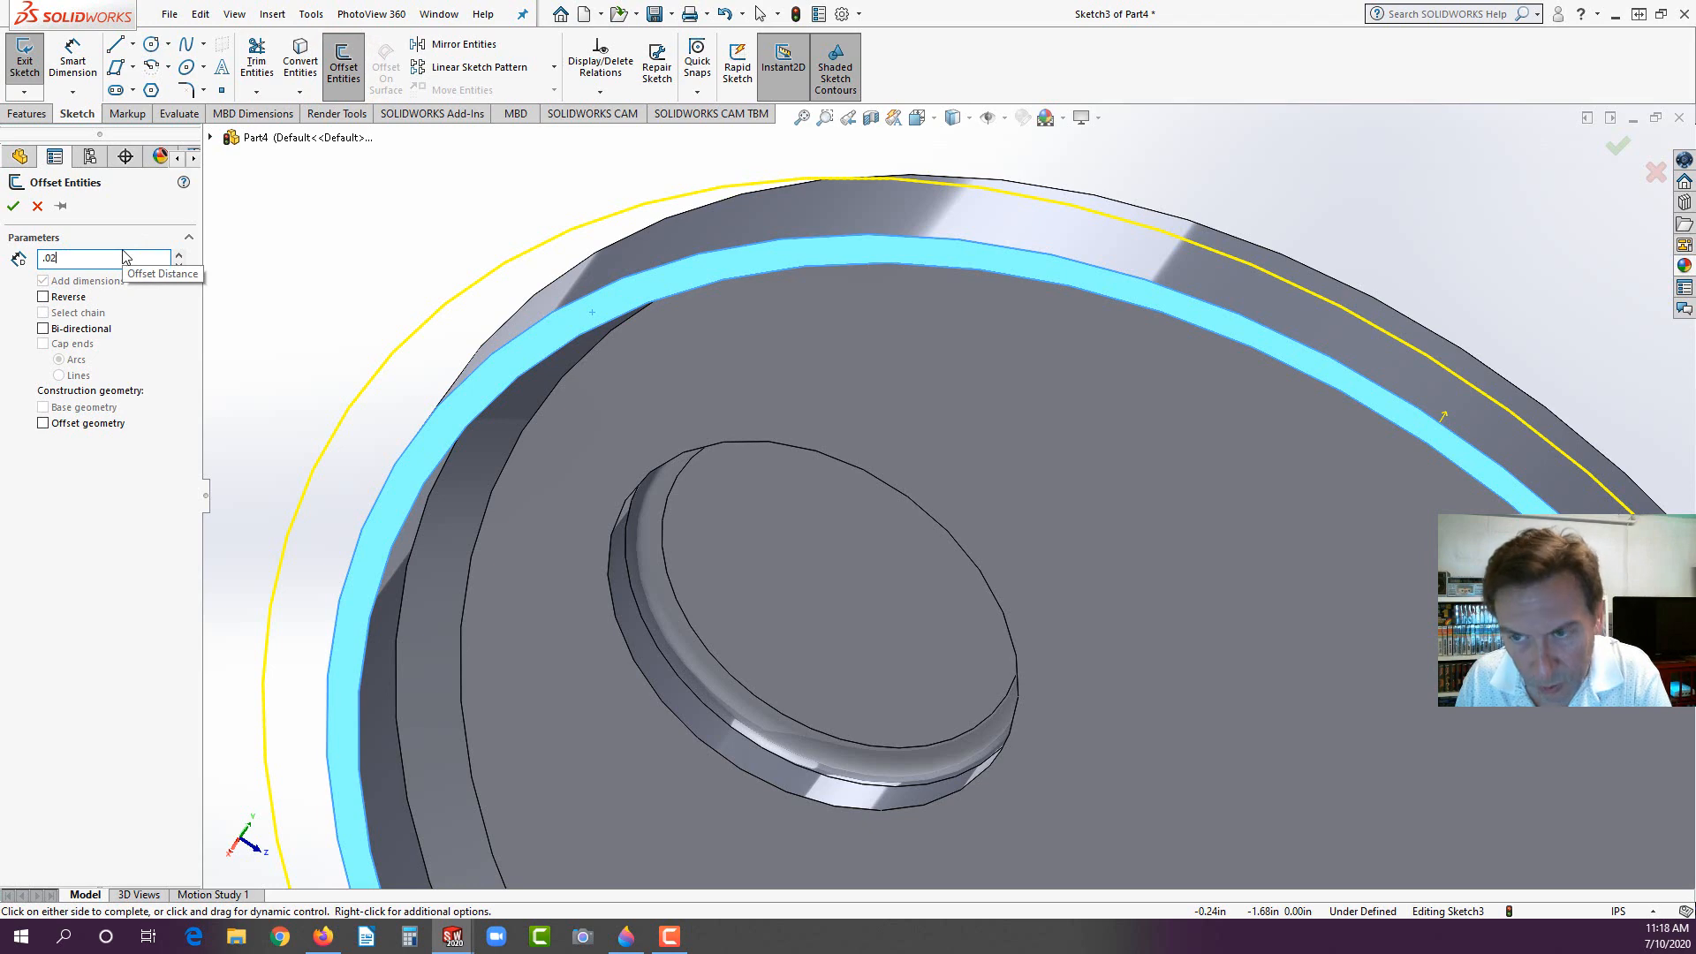
key(Return)
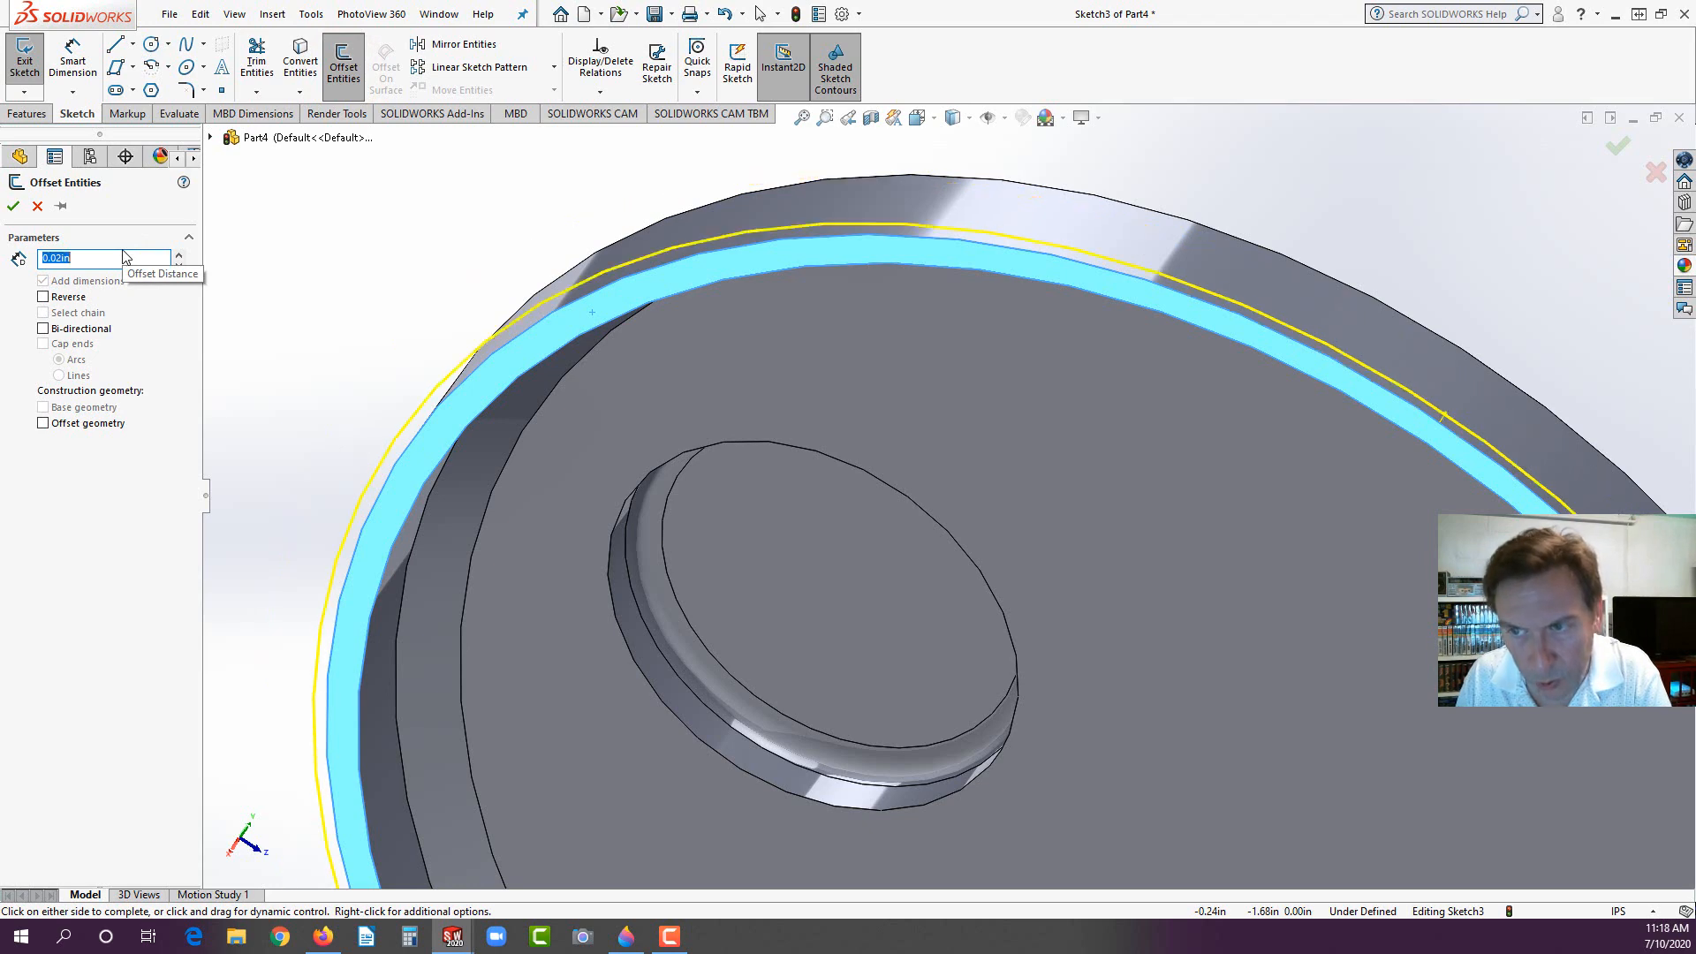
click(43, 297)
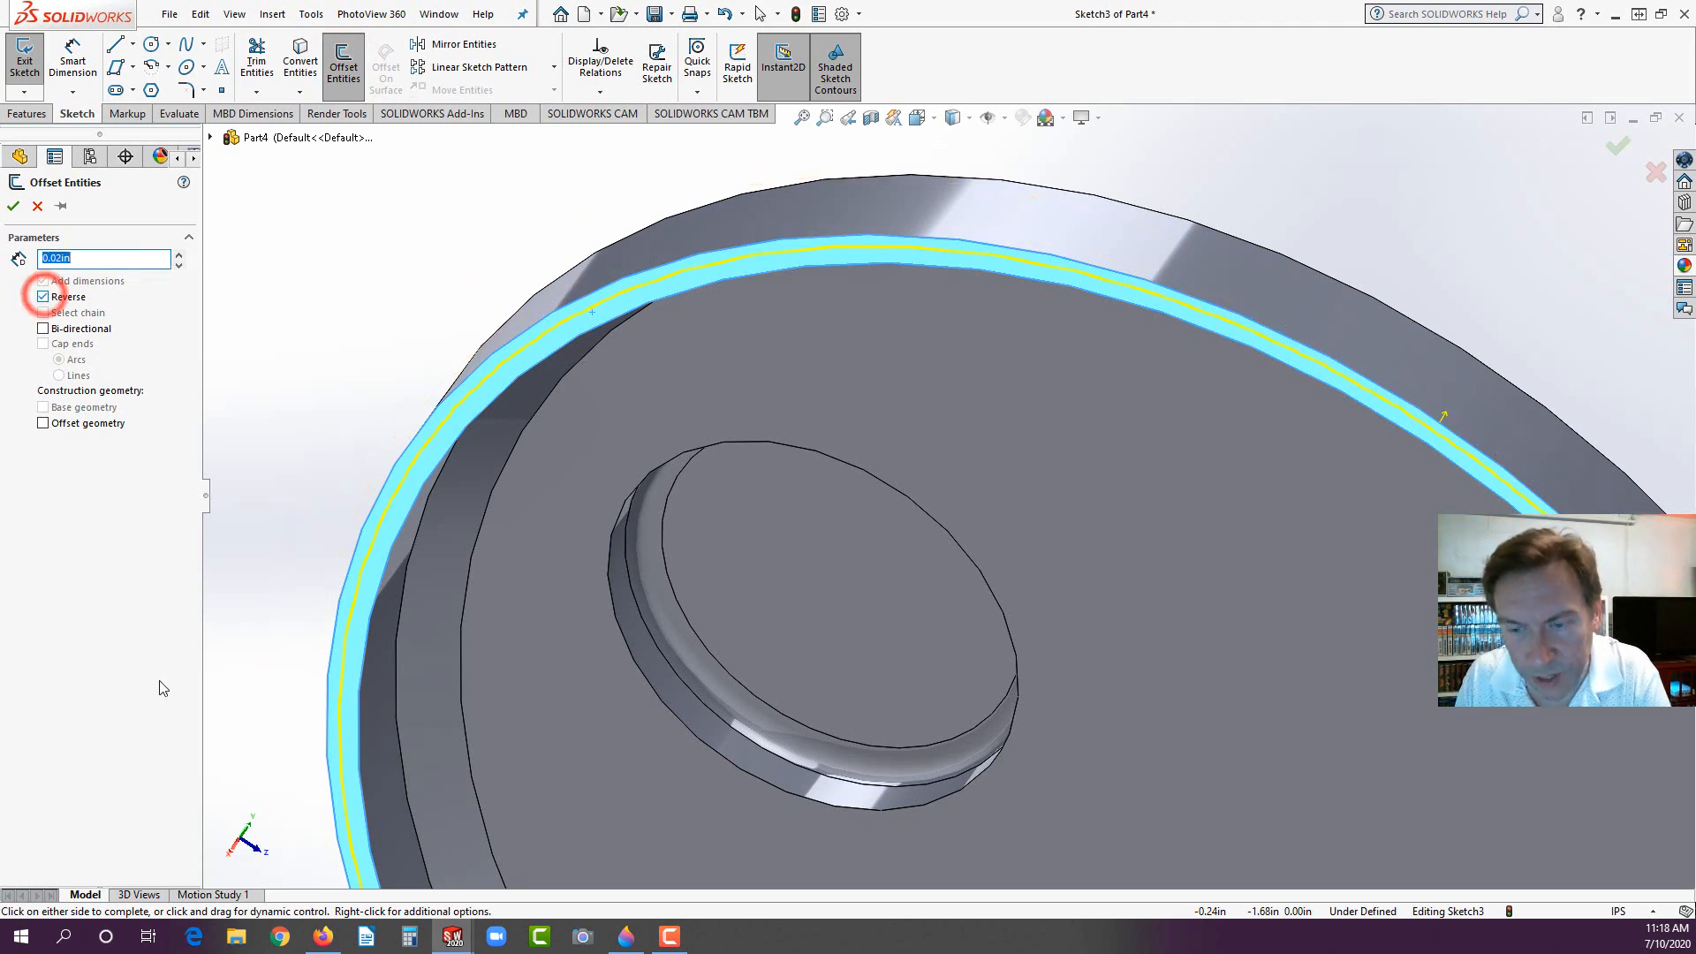
Step: Check the rim detail in the PDF drawing and complete the inward offset at 0.03 in
click(322, 936)
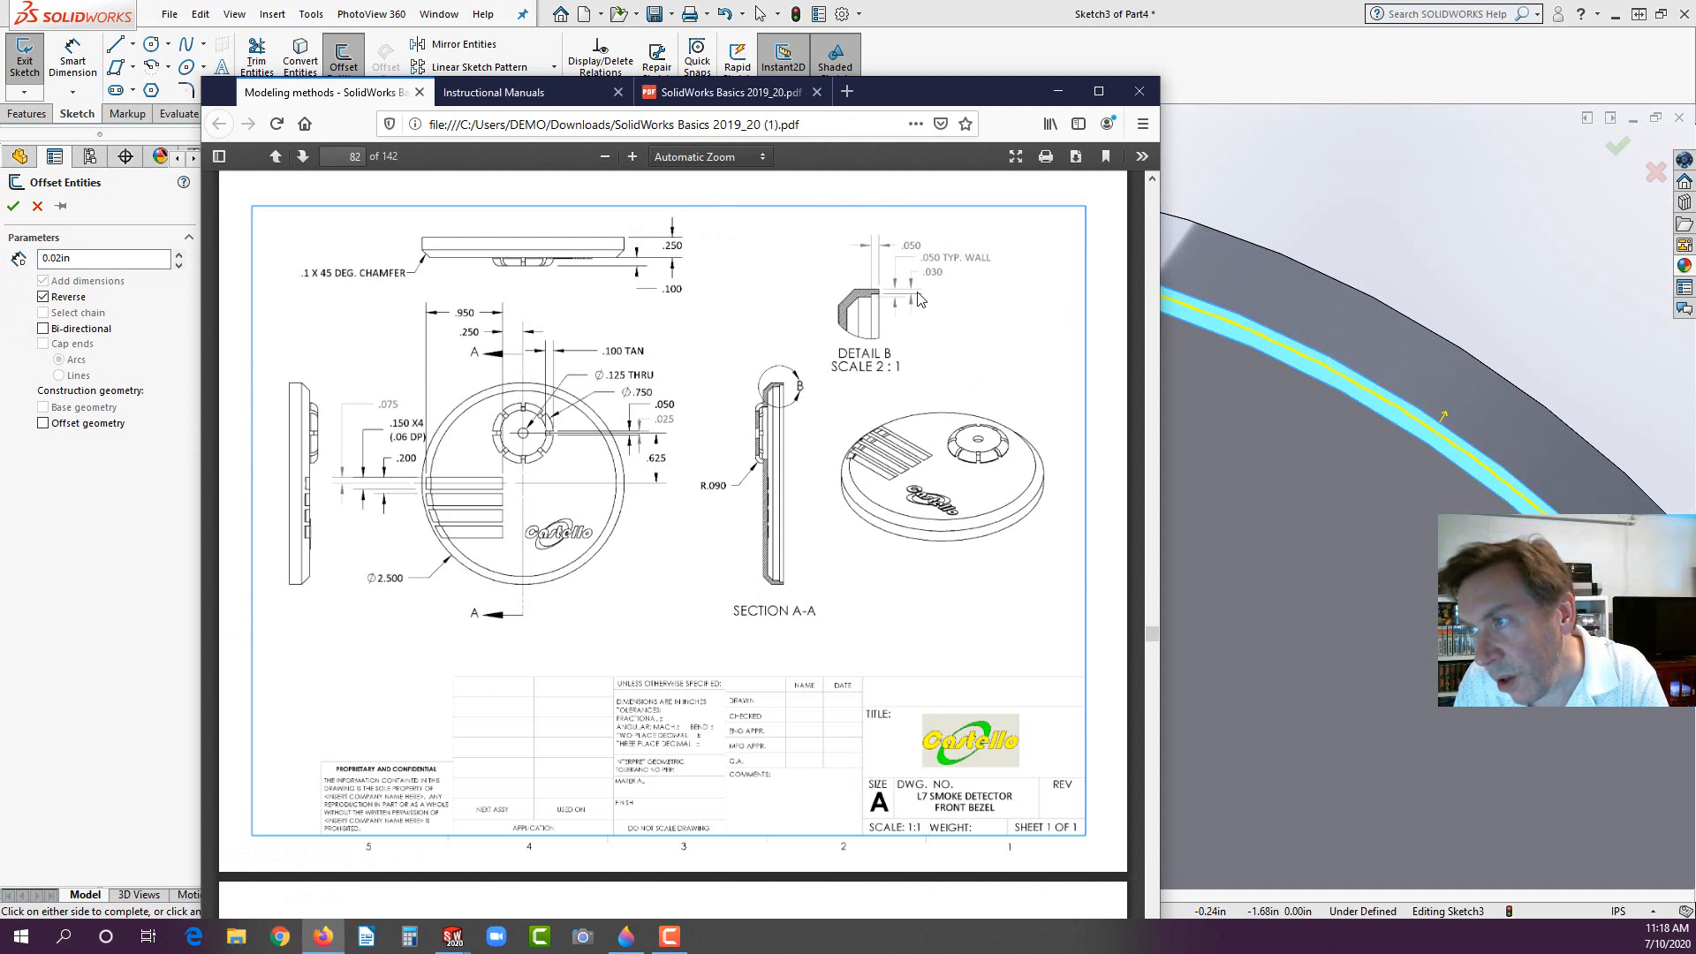
click(59, 575)
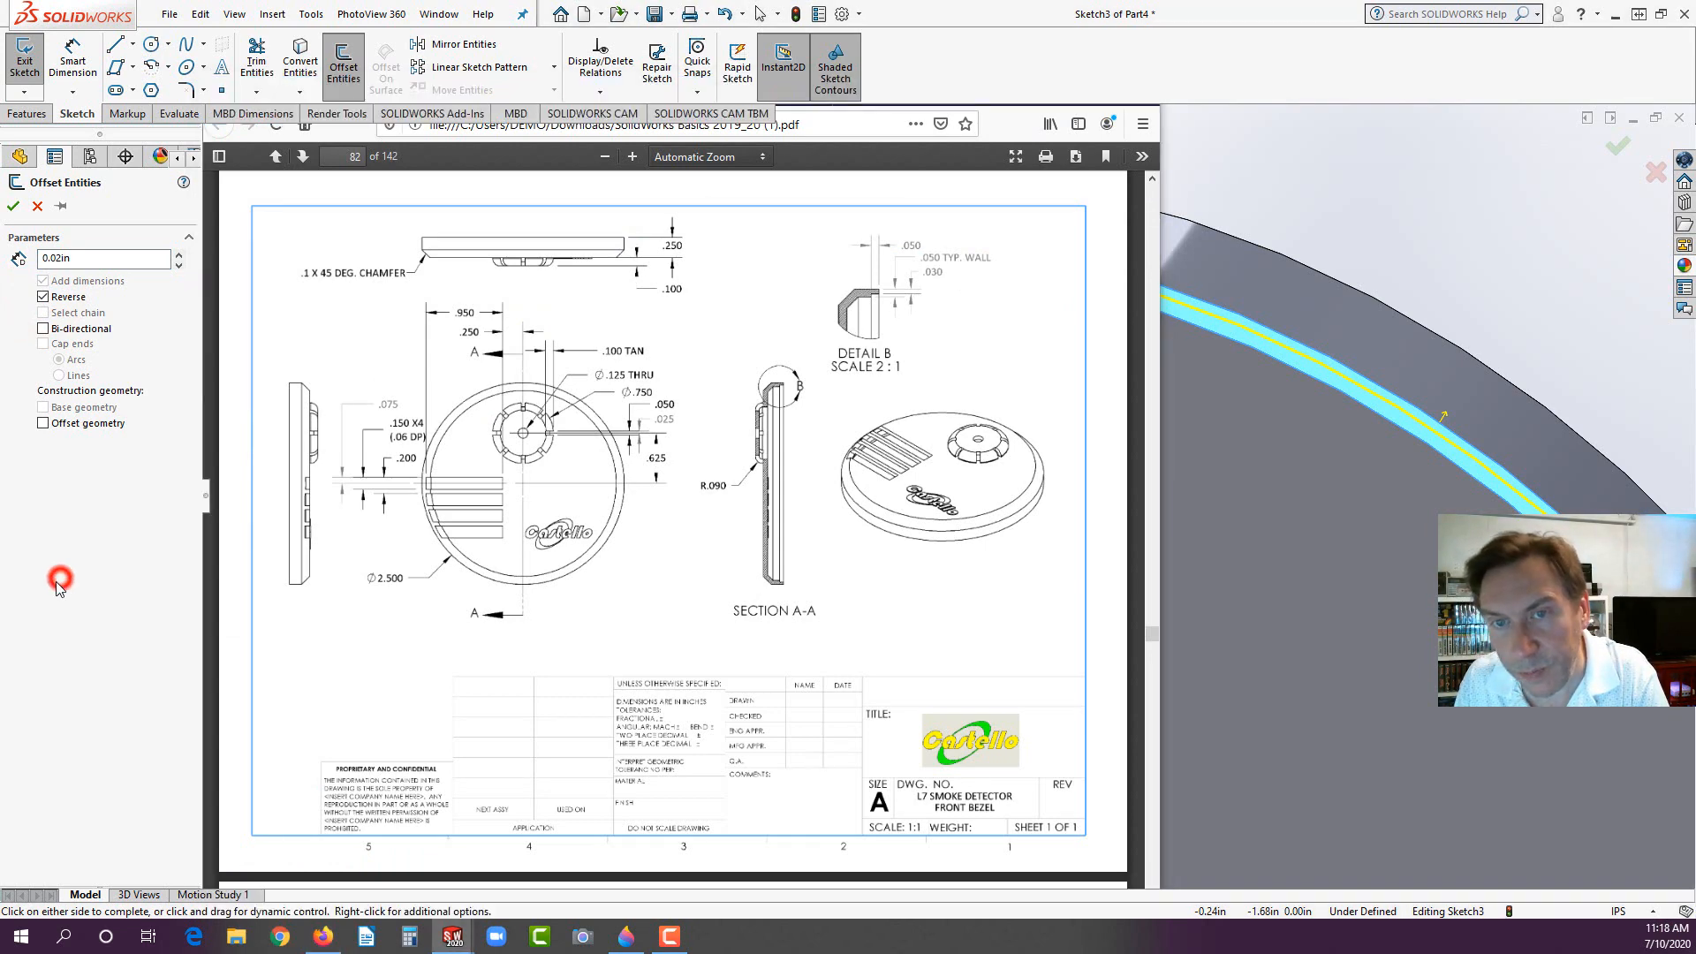
double_click(75, 259)
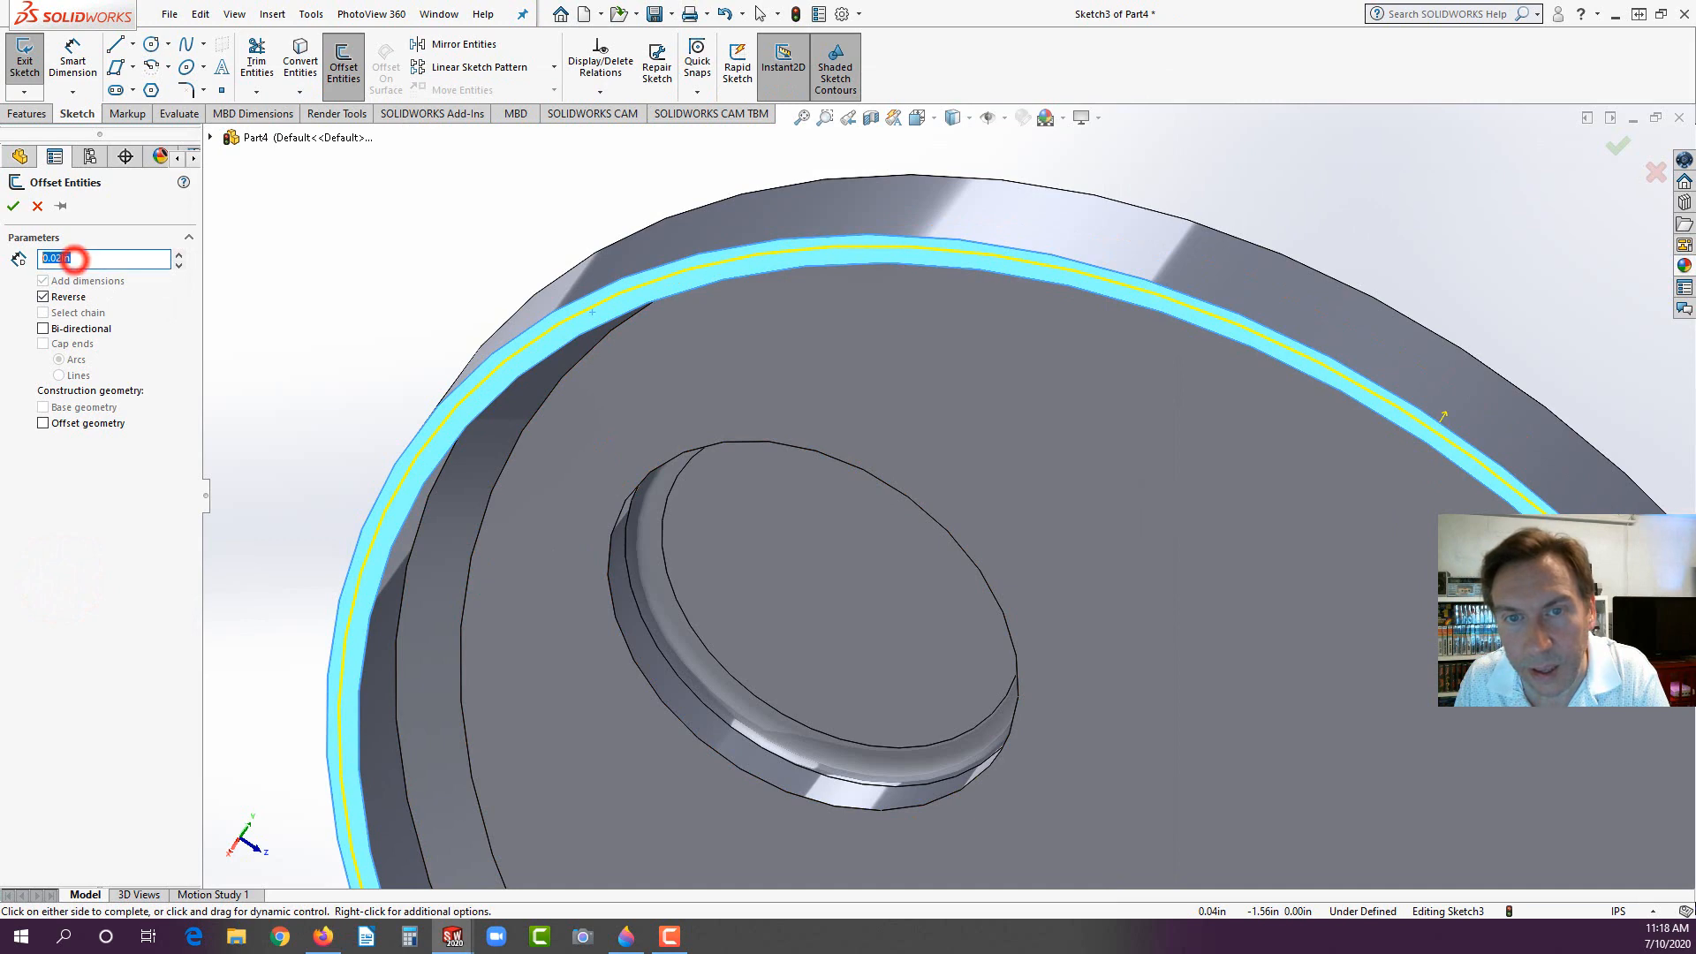
text(.0)
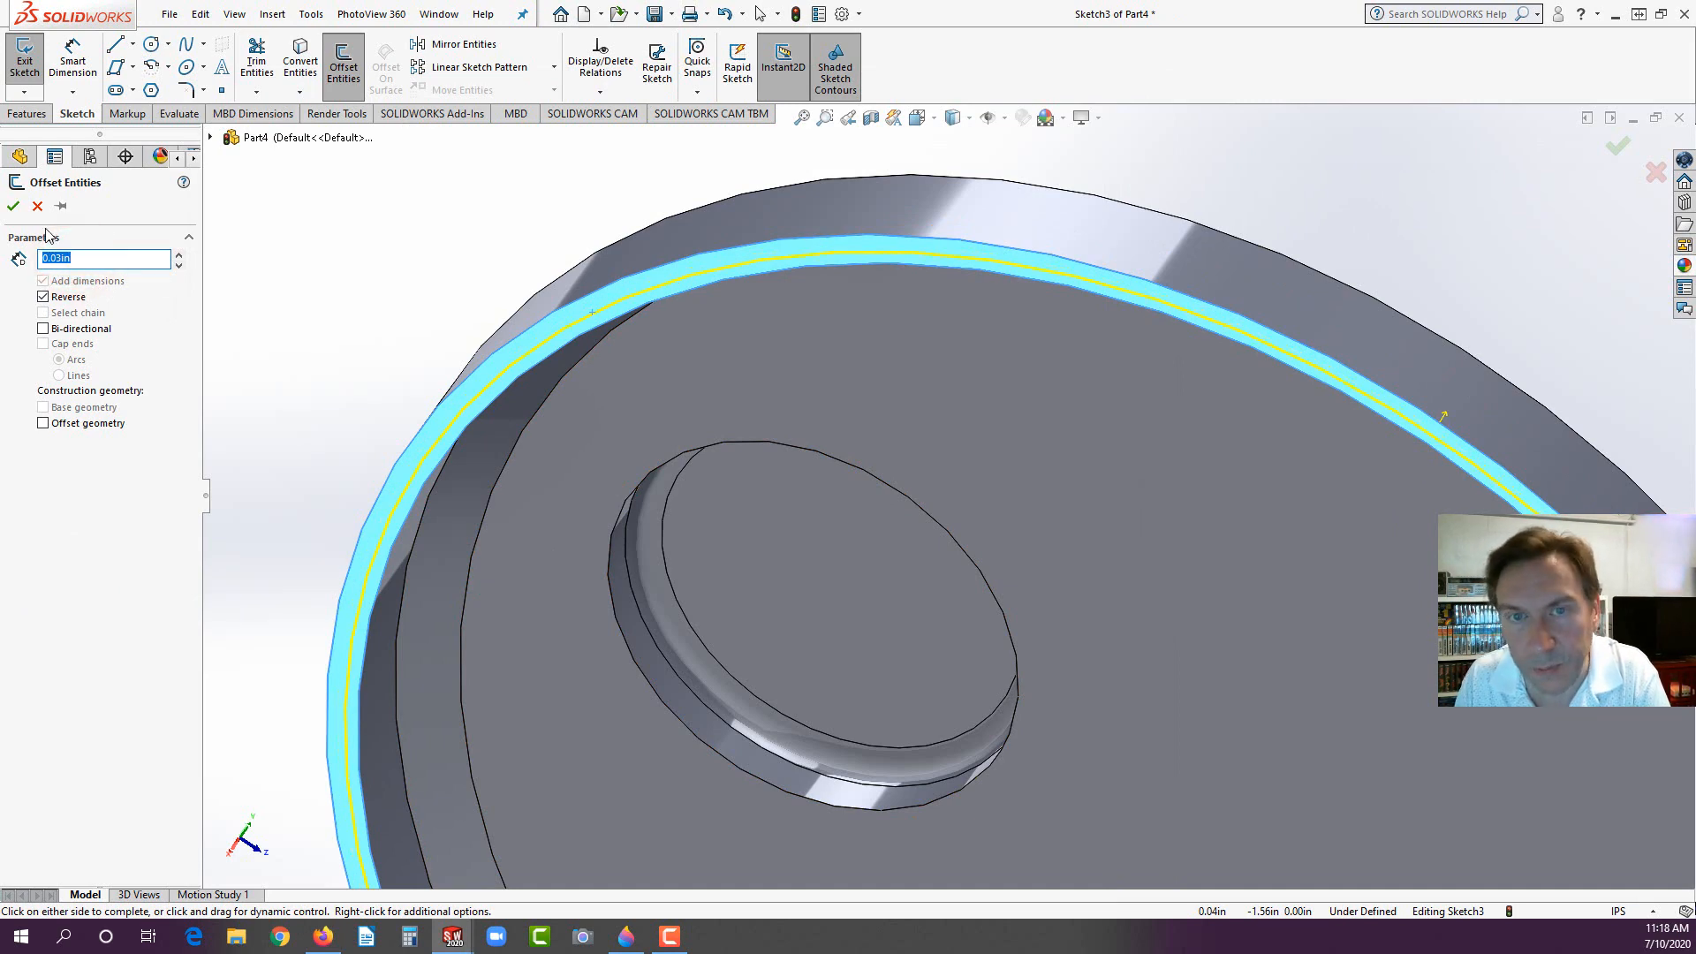
click(15, 208)
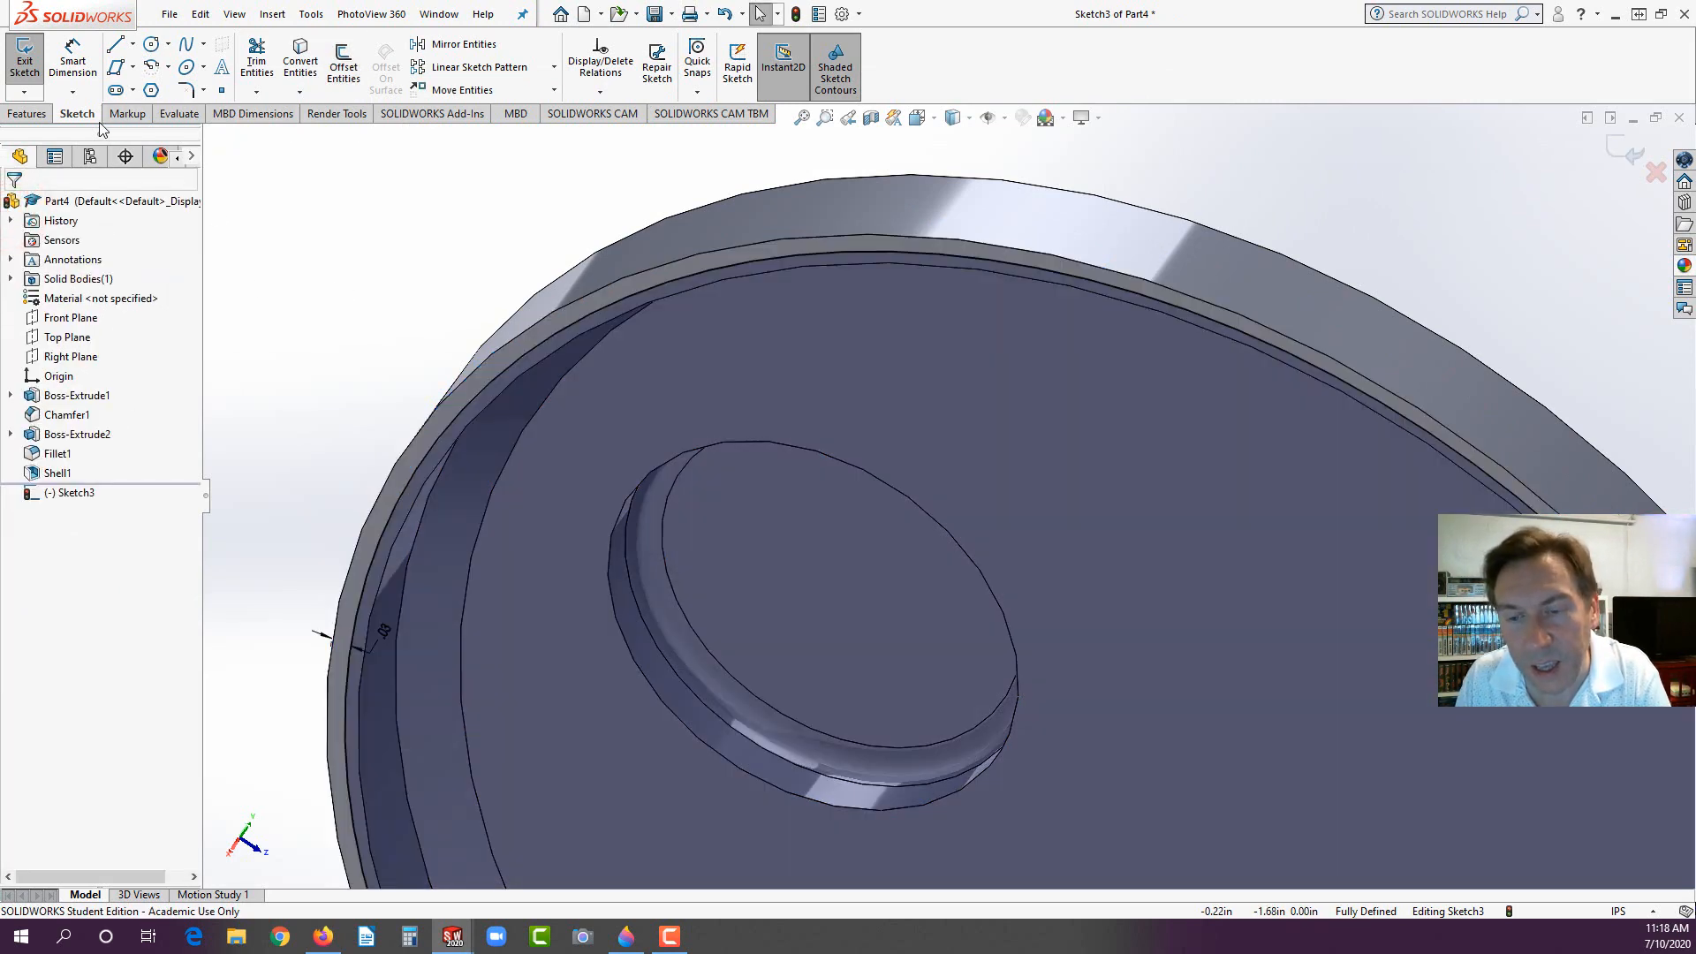
Step: Check the lip depth in the PDF drawing and cut the offset circle 0.05 in deep into the rim
click(324, 936)
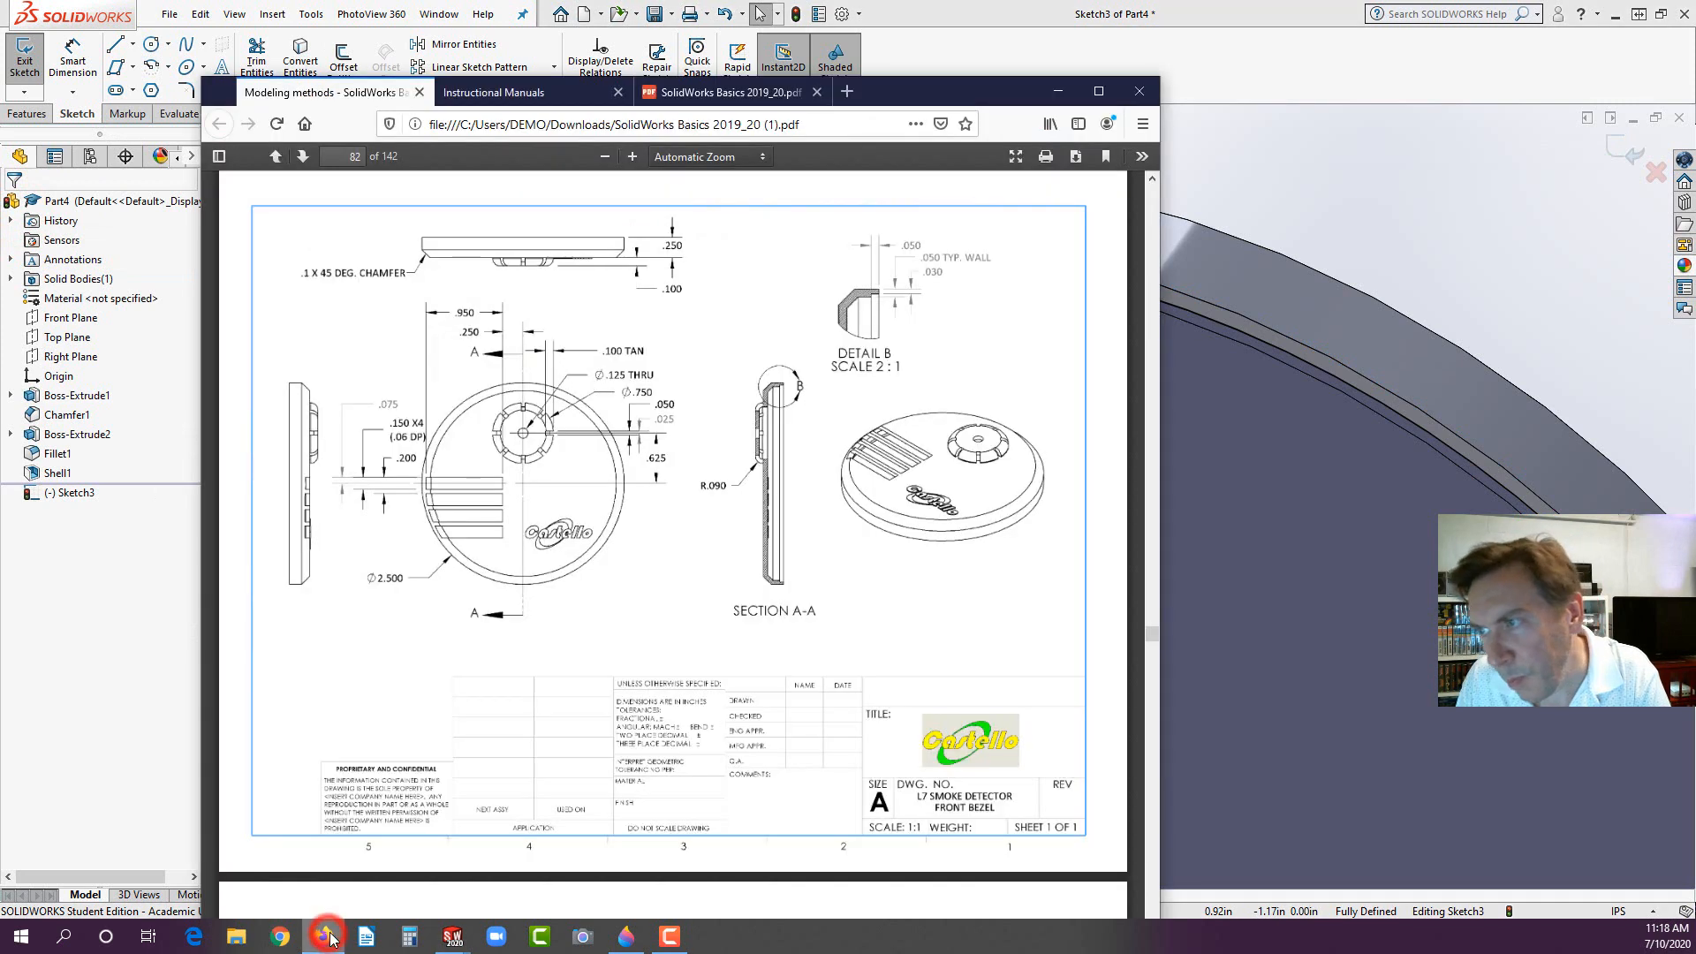
click(879, 305)
click(138, 644)
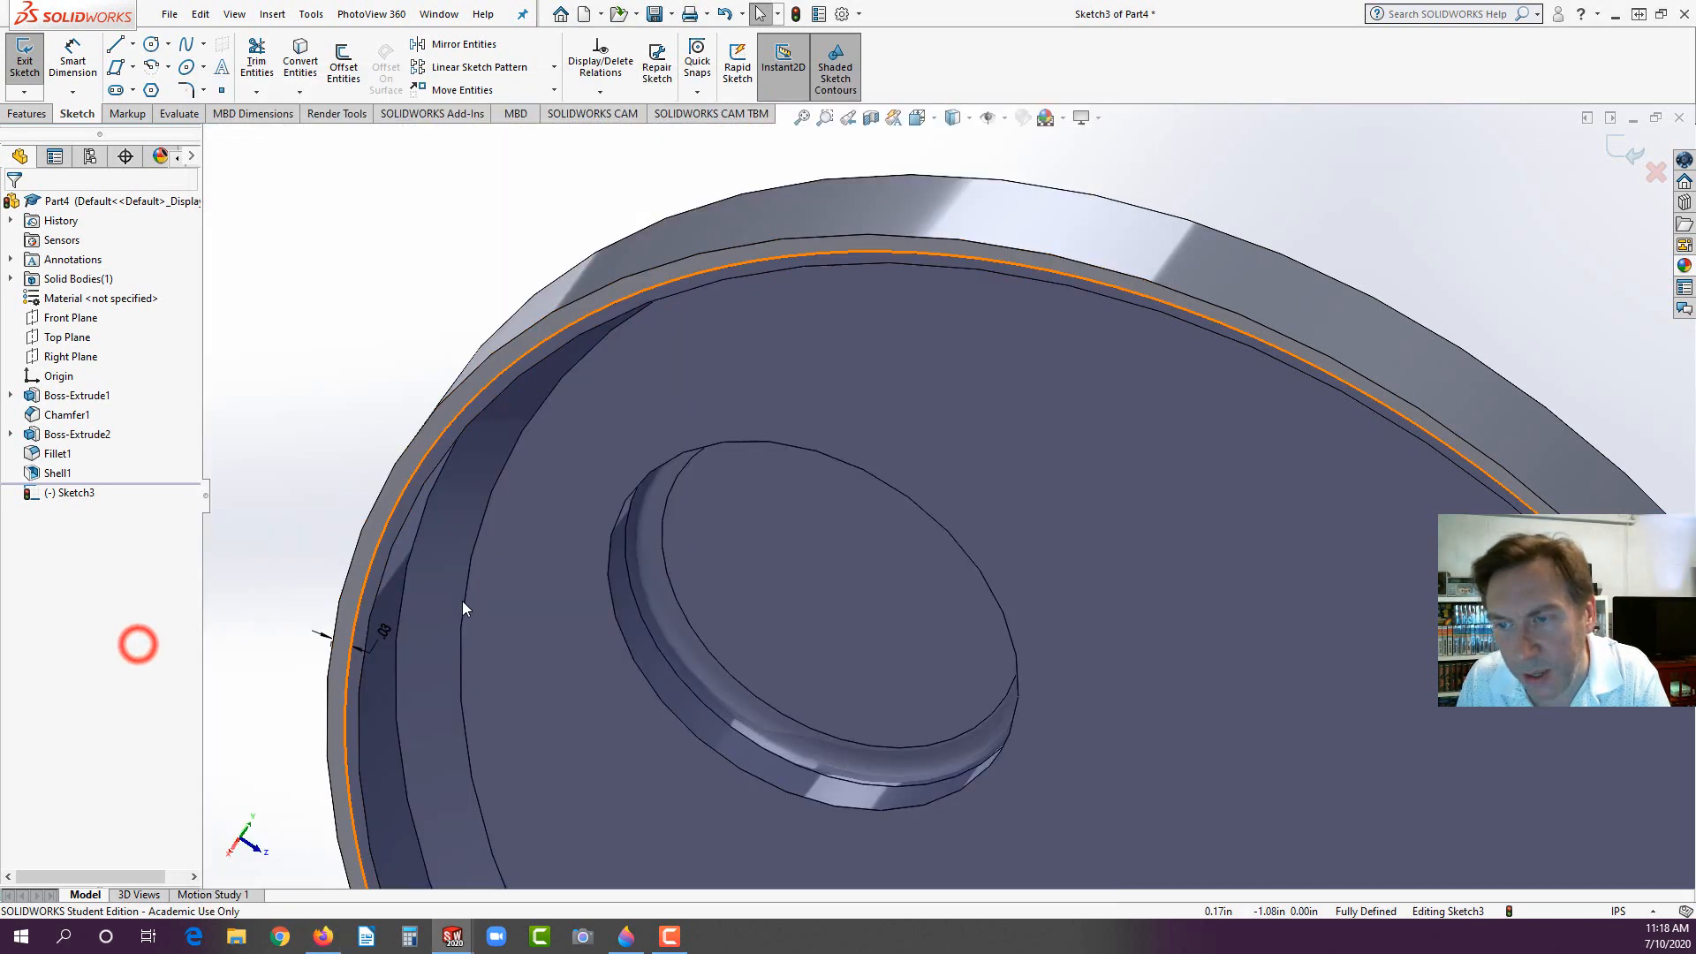
click(29, 113)
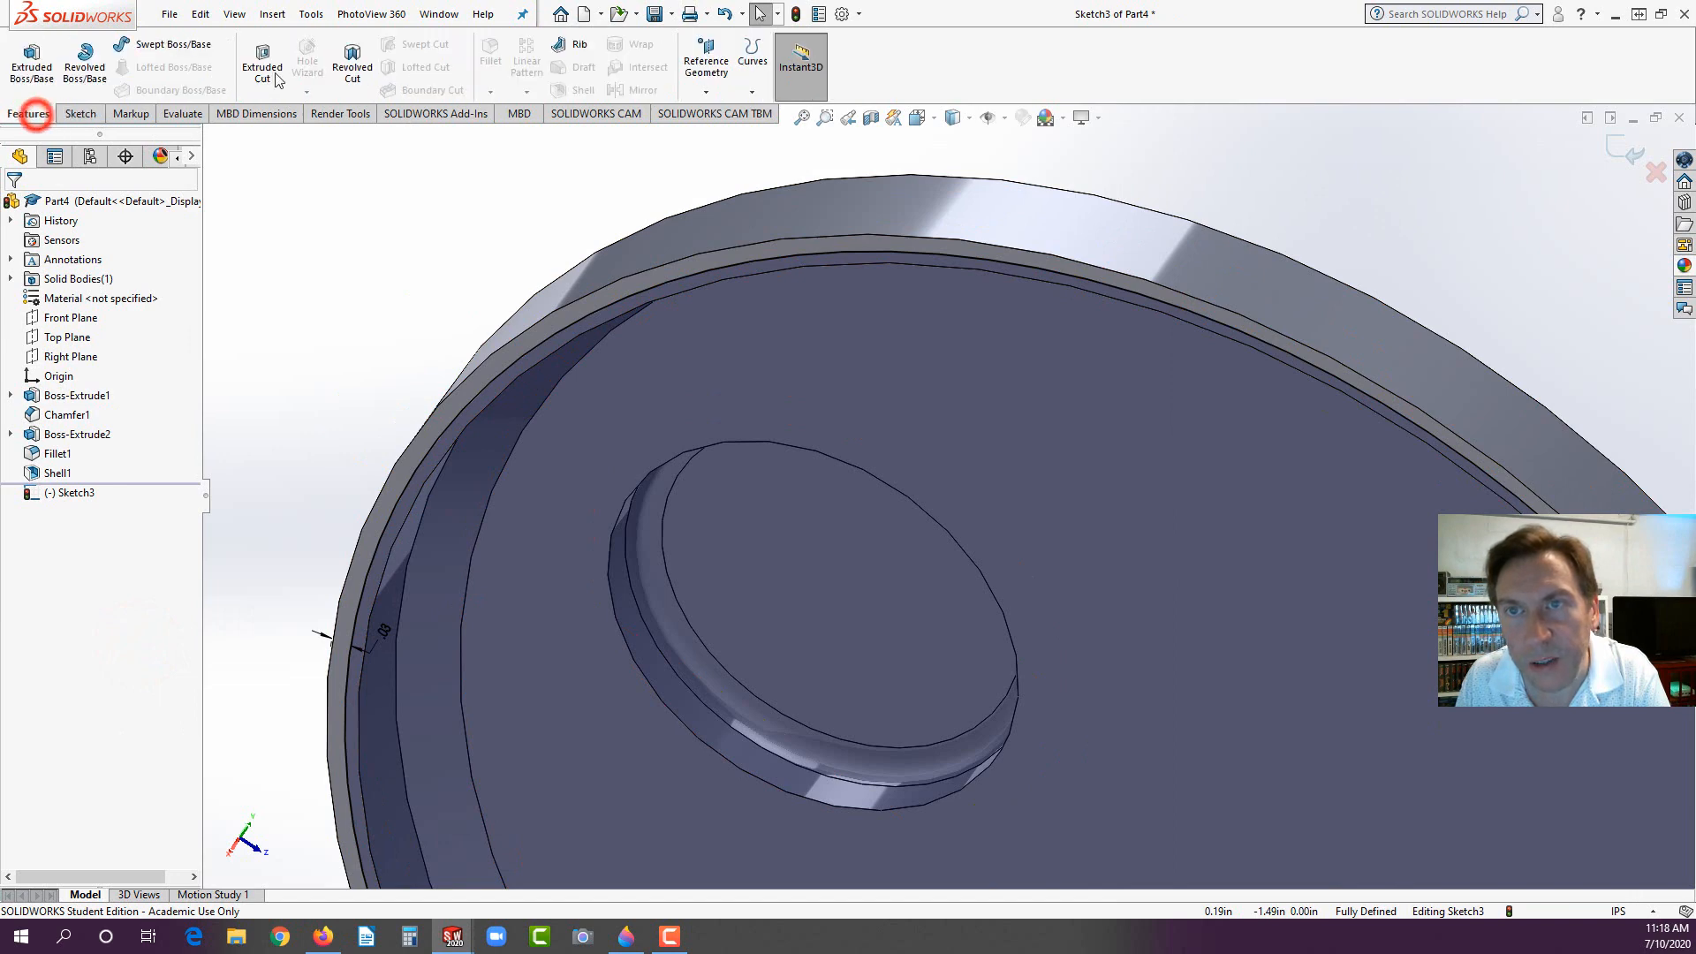
click(263, 69)
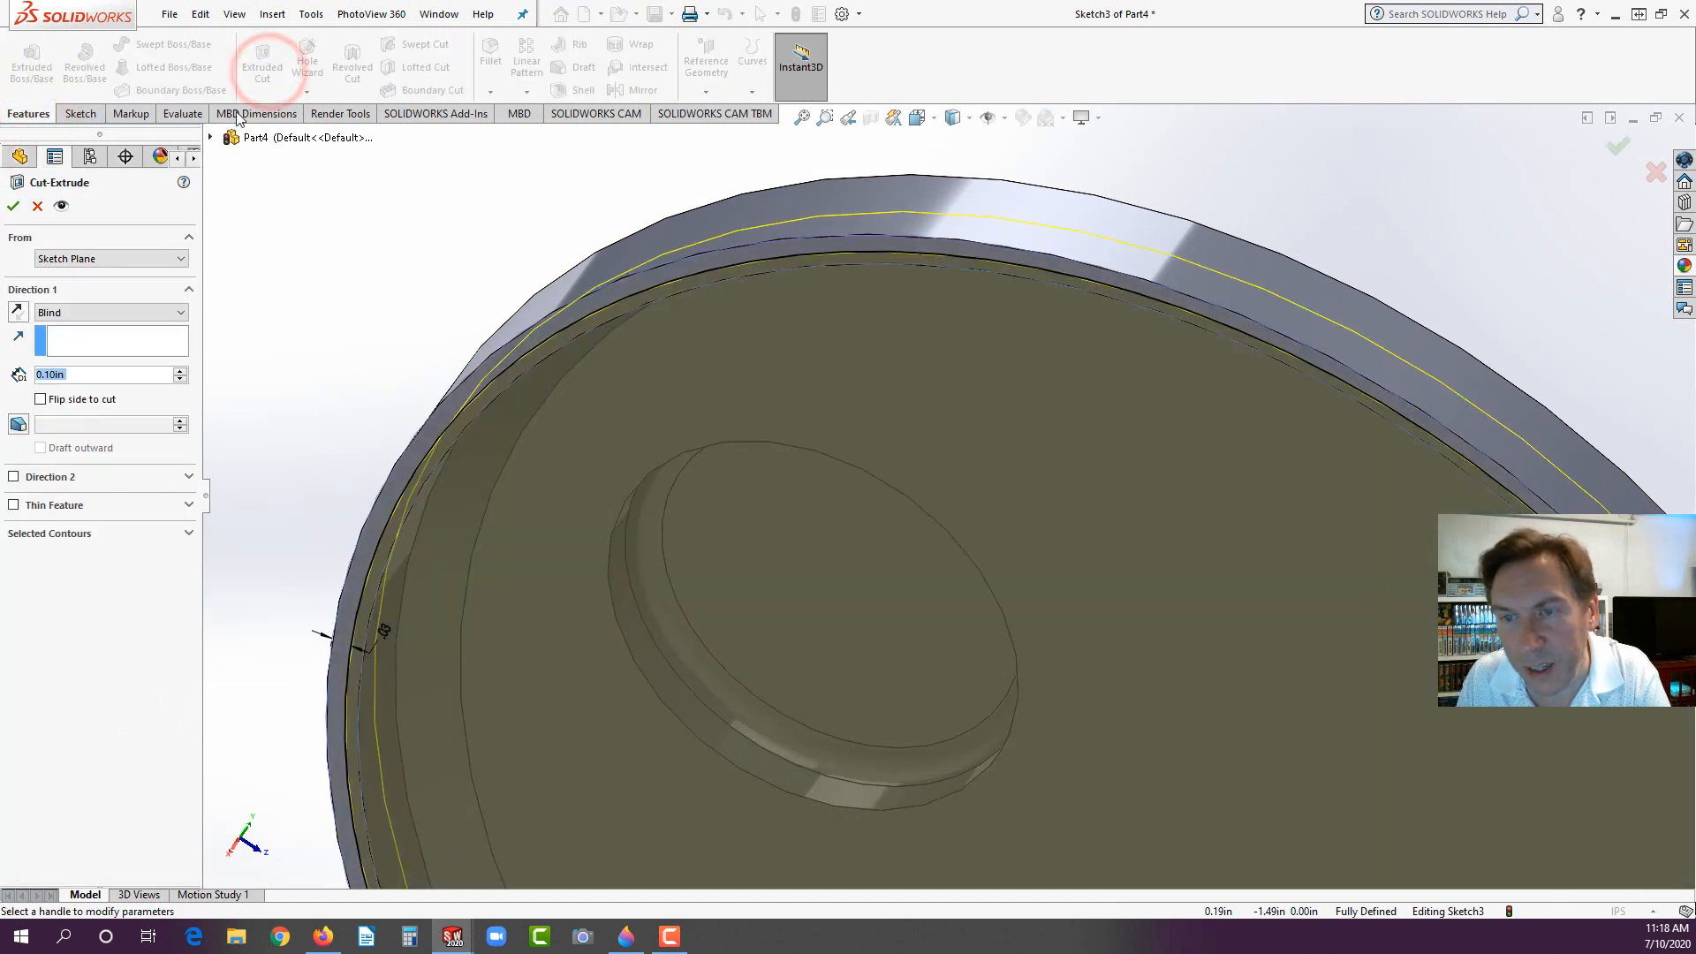
text(.05)
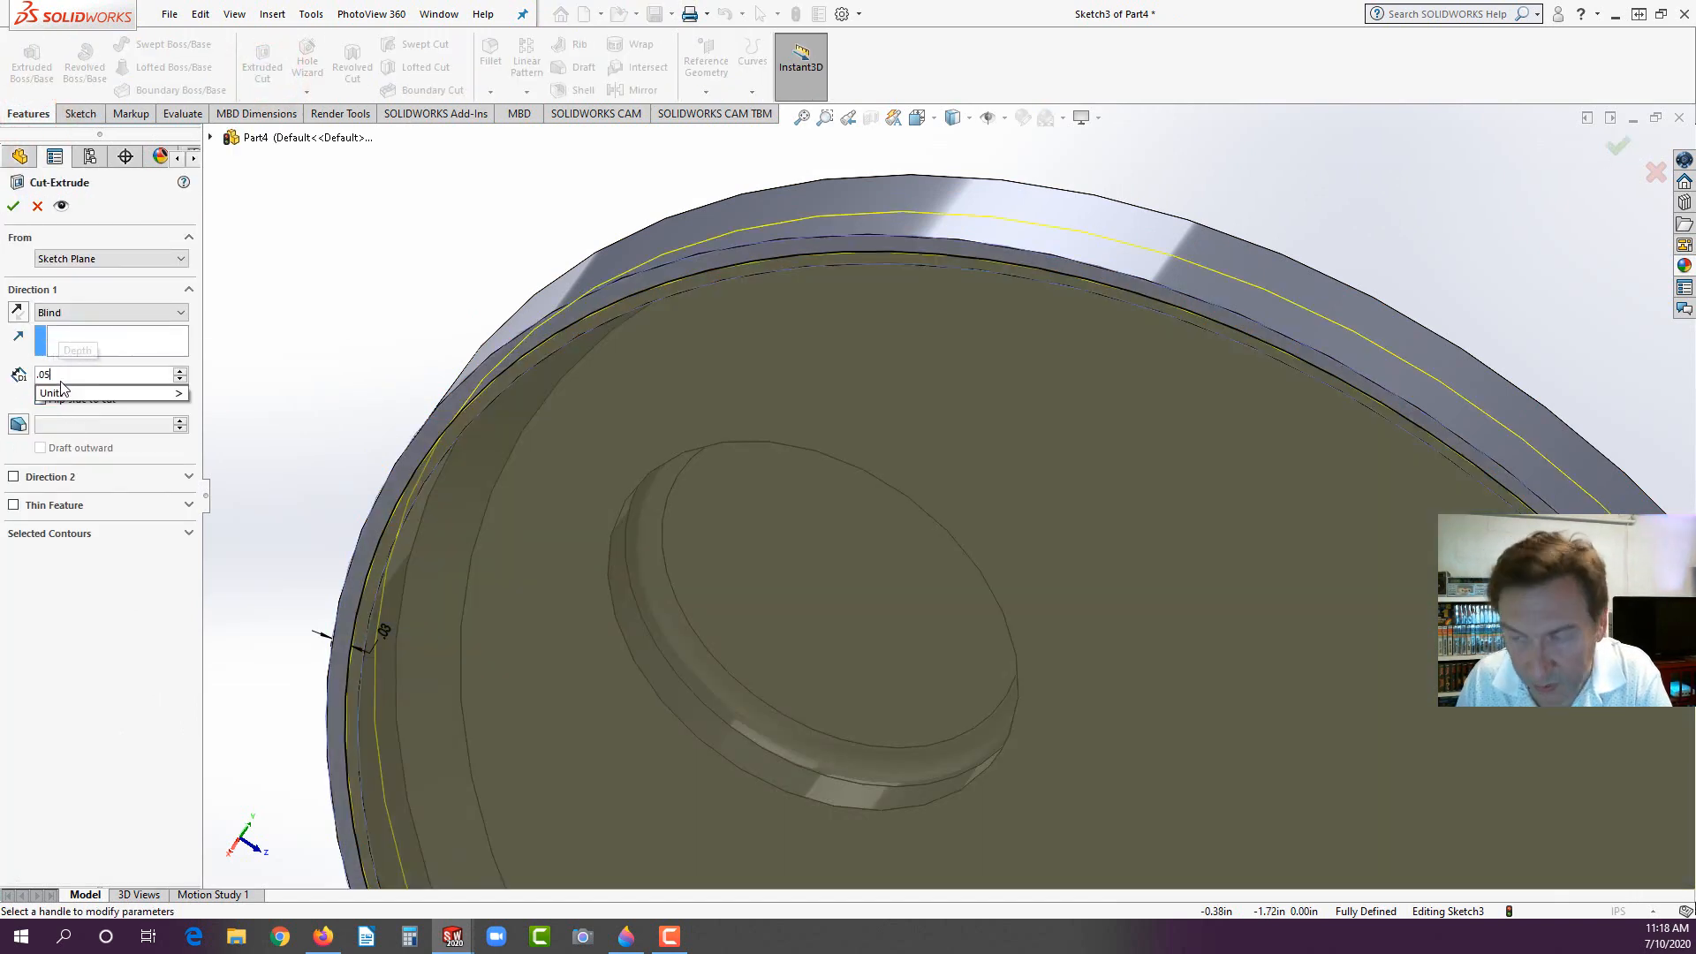
key(Return)
click(13, 206)
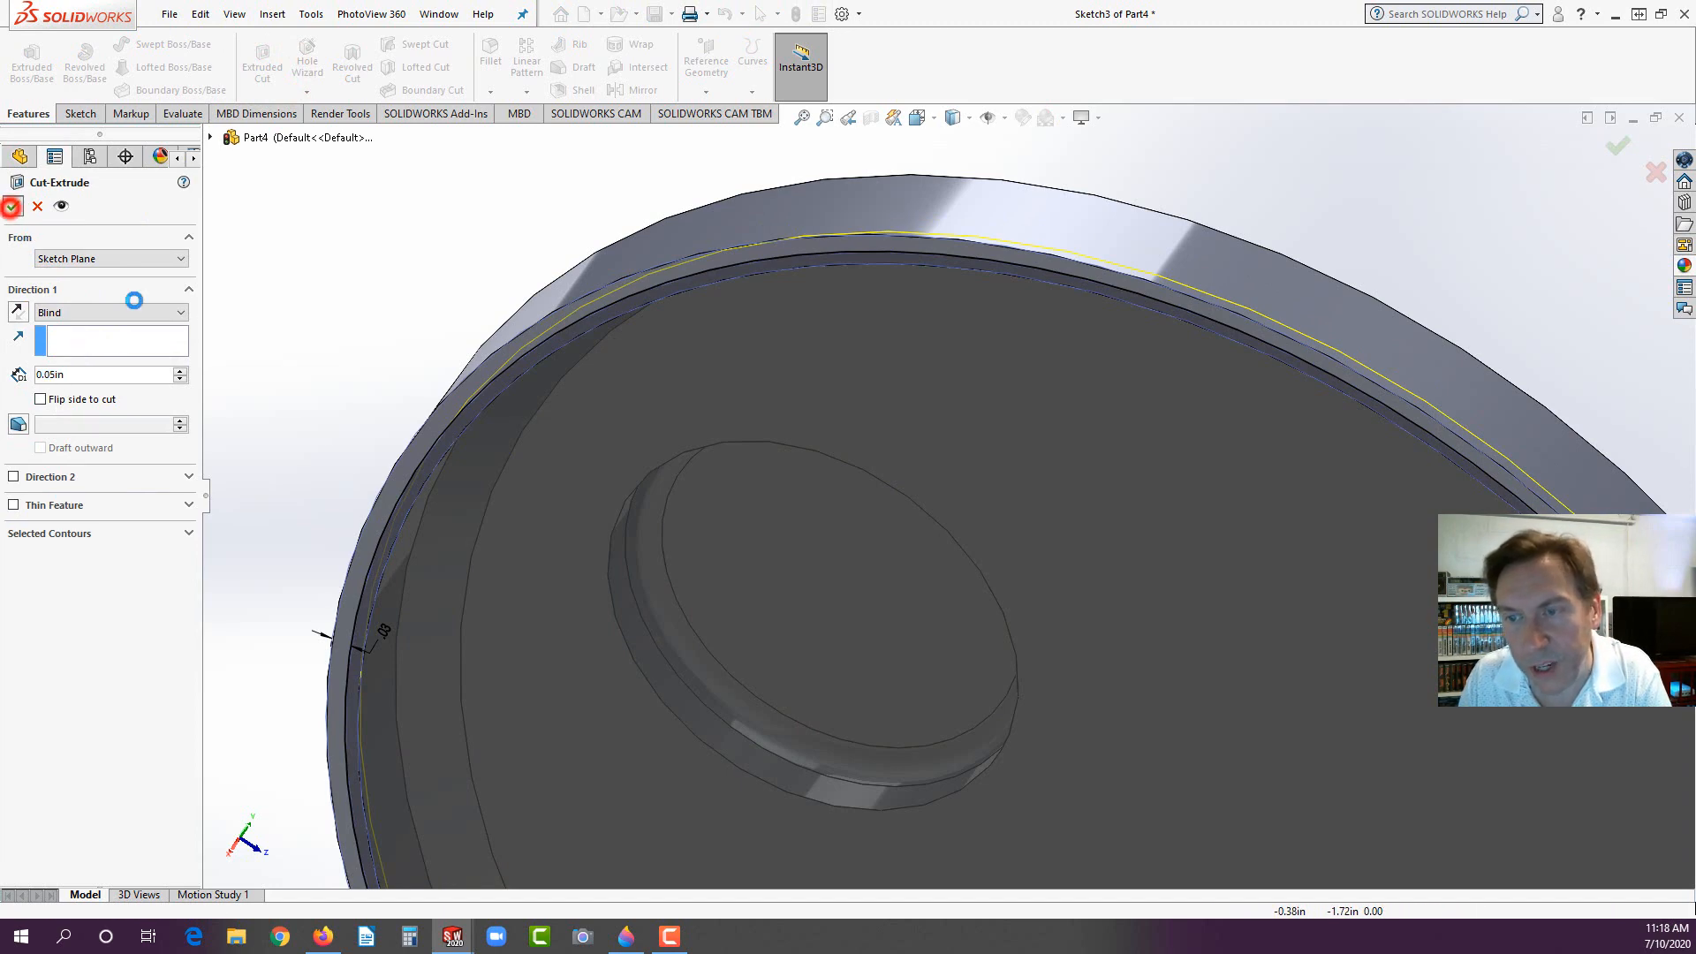
click(266, 333)
Step: Start a sketch on the round boss's flat front face and draw a circle about 0.09 in in diameter at its centre
scroll(381, 588, up, 3)
middle_drag(580, 511, 749, 535)
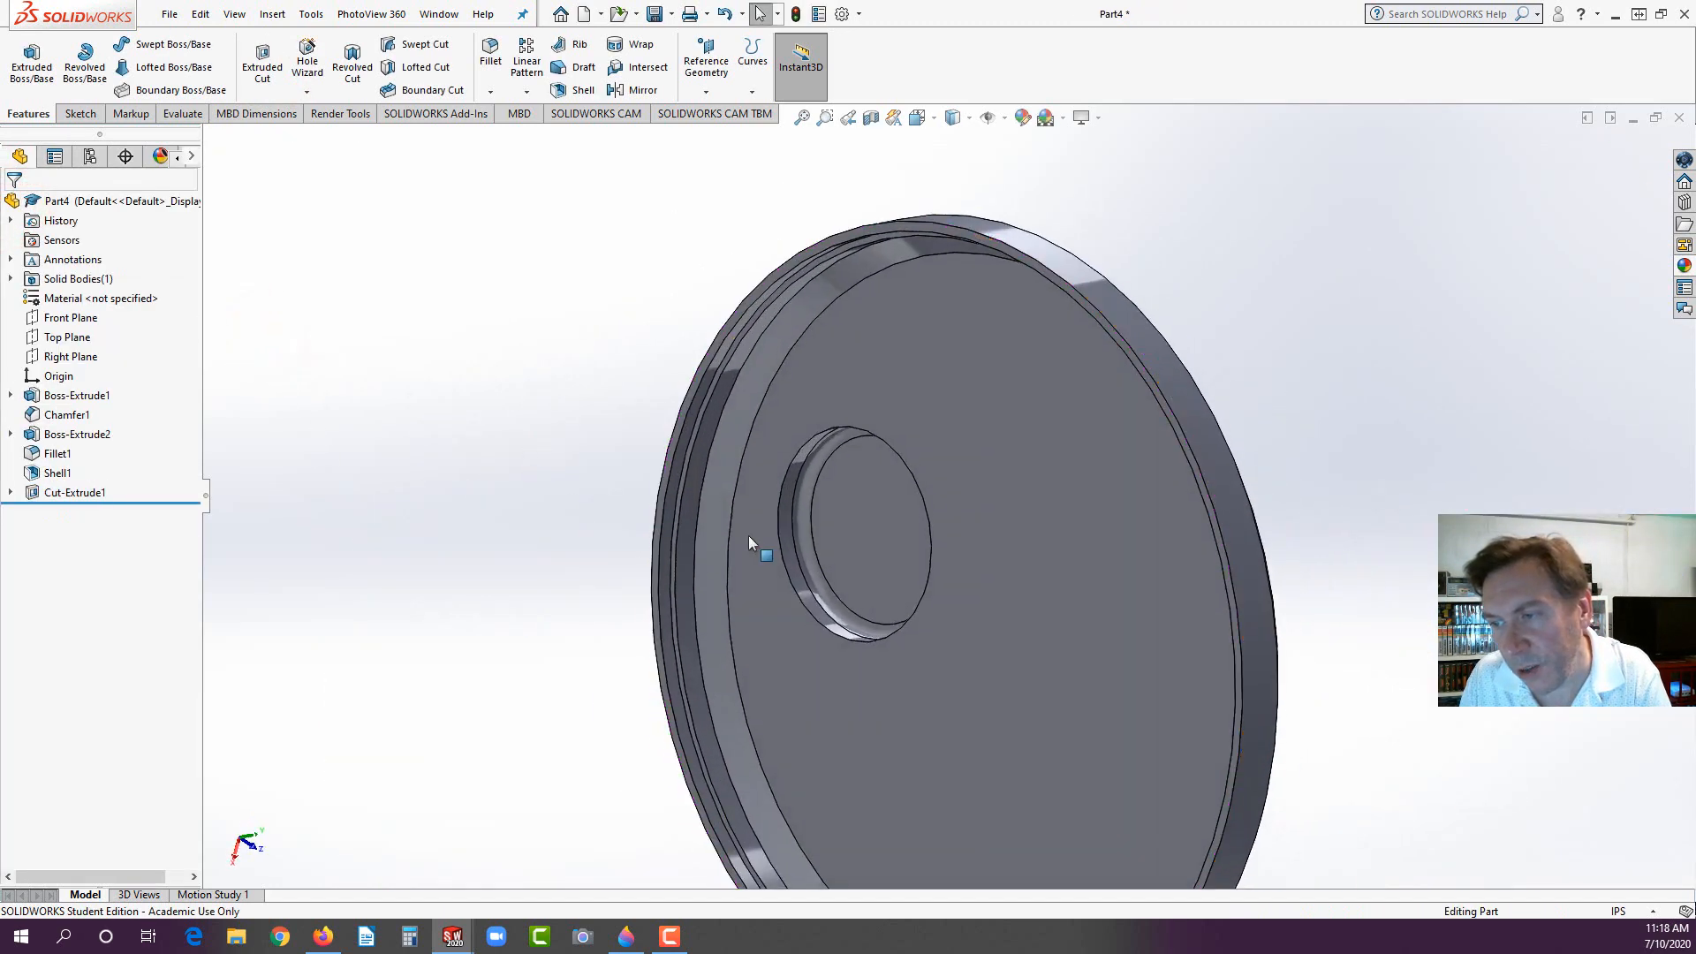
scroll(680, 482, down, 3)
scroll(1109, 462, up, 5)
middle_drag(1109, 462, 1136, 568)
scroll(1109, 472, down, 2)
scroll(989, 515, down, 2)
click(984, 517)
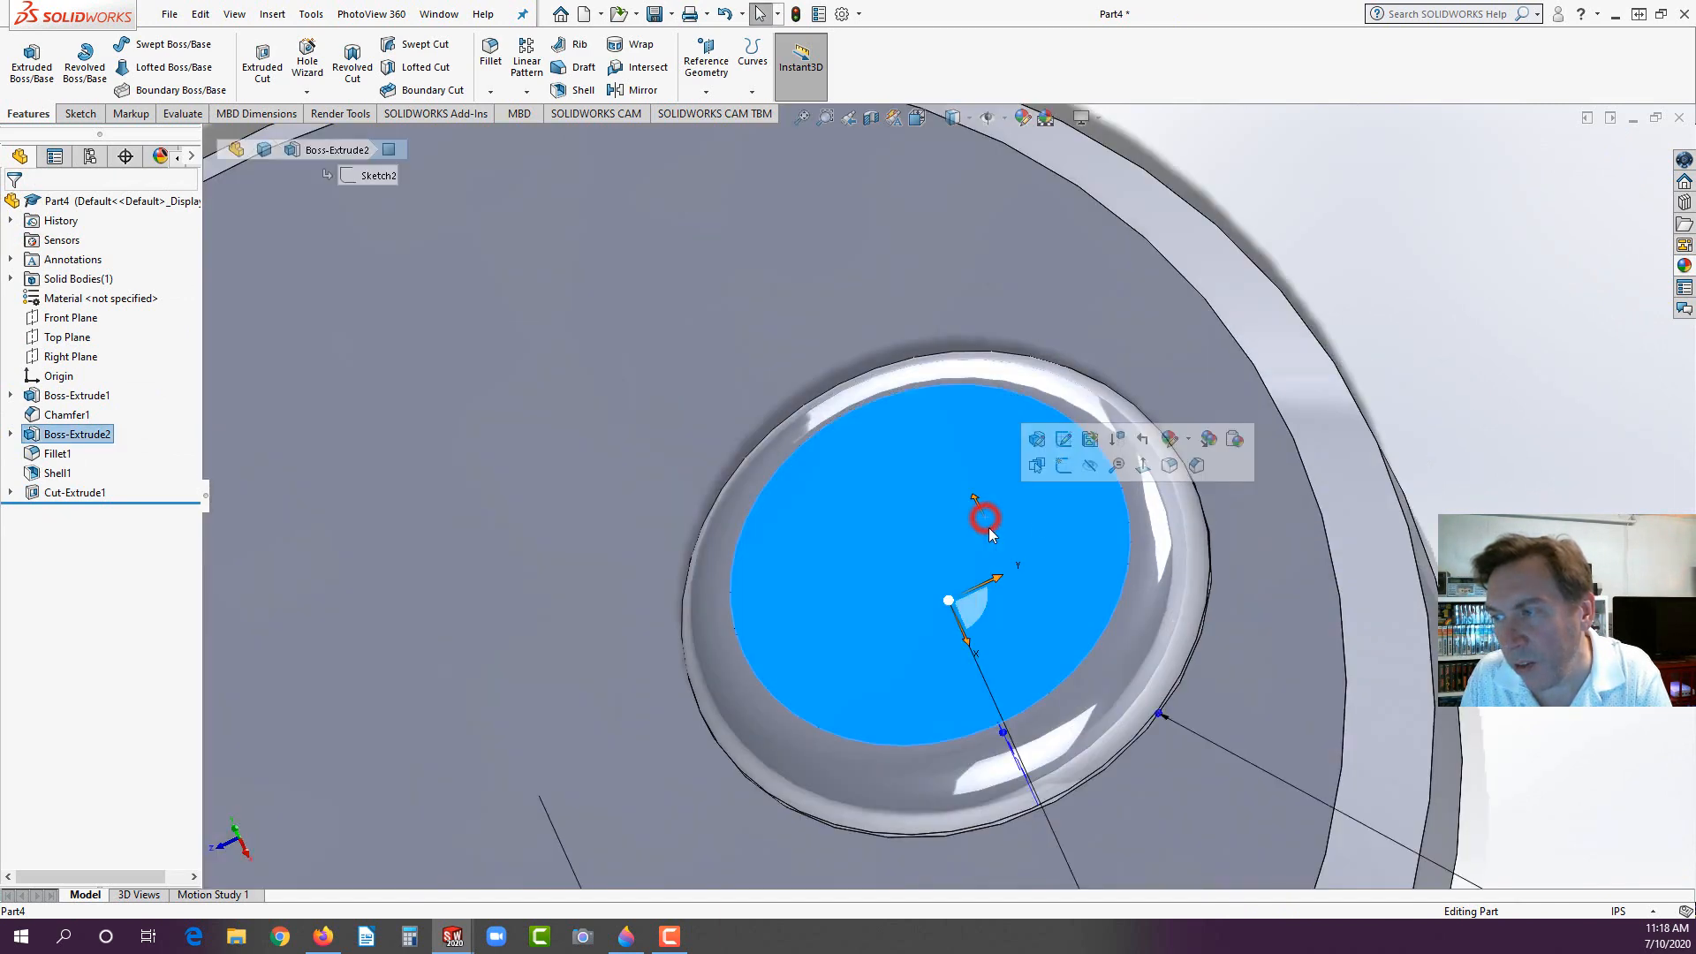
click(1065, 474)
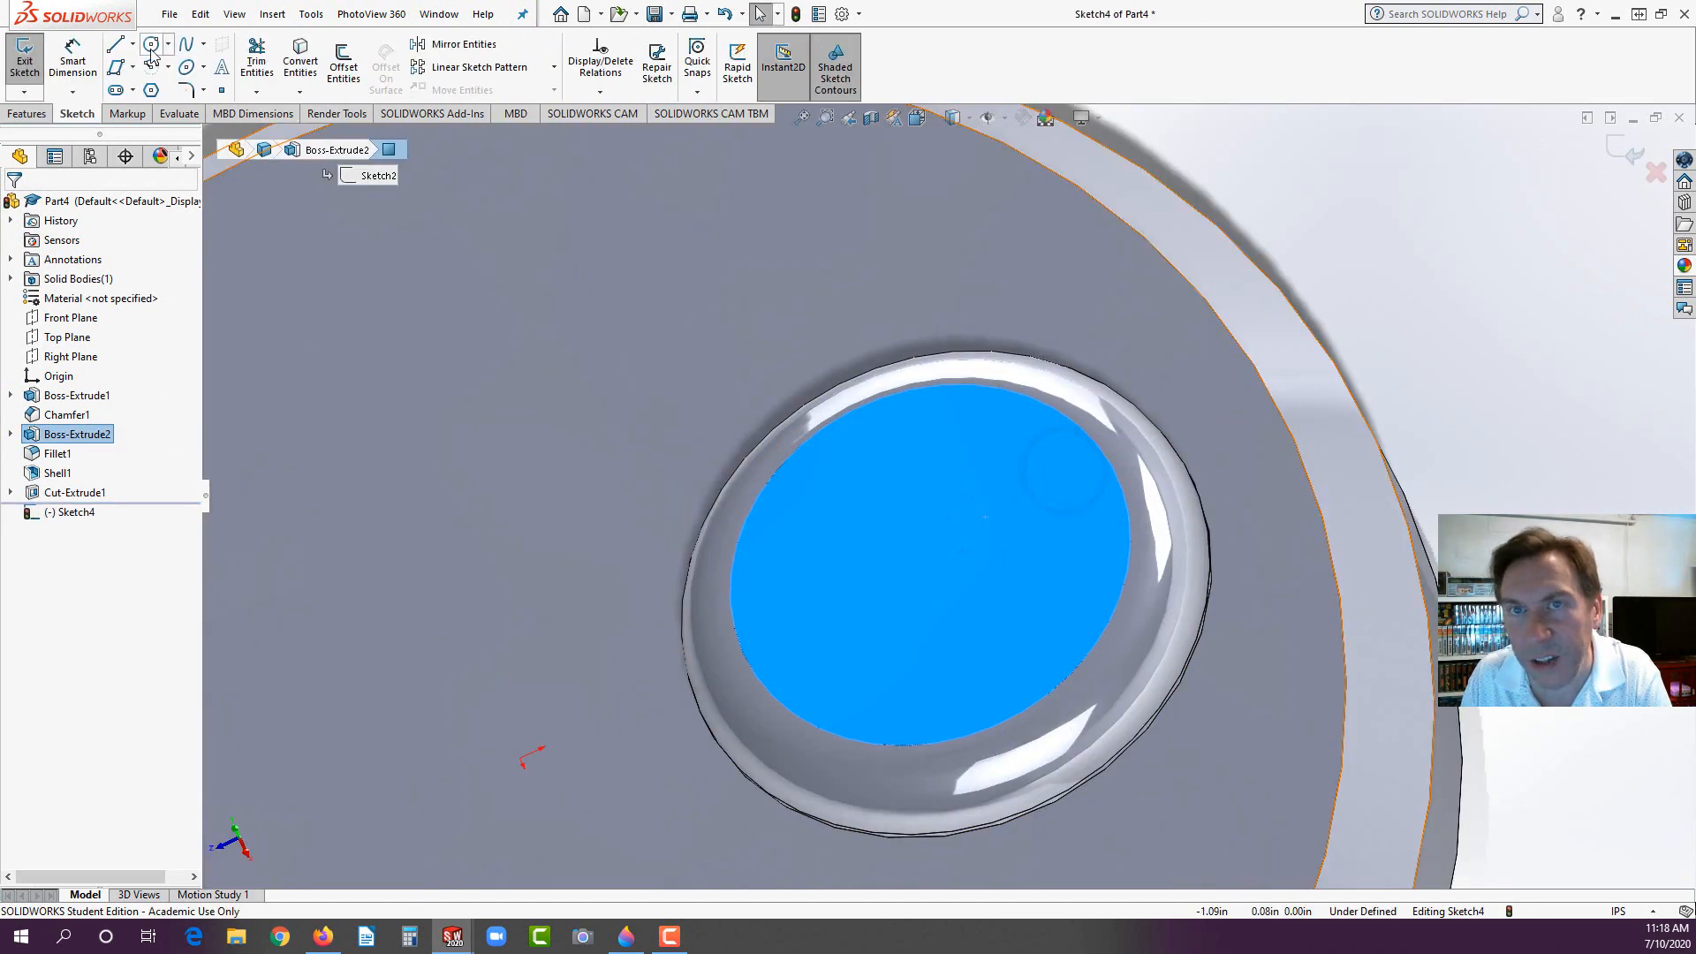
click(151, 48)
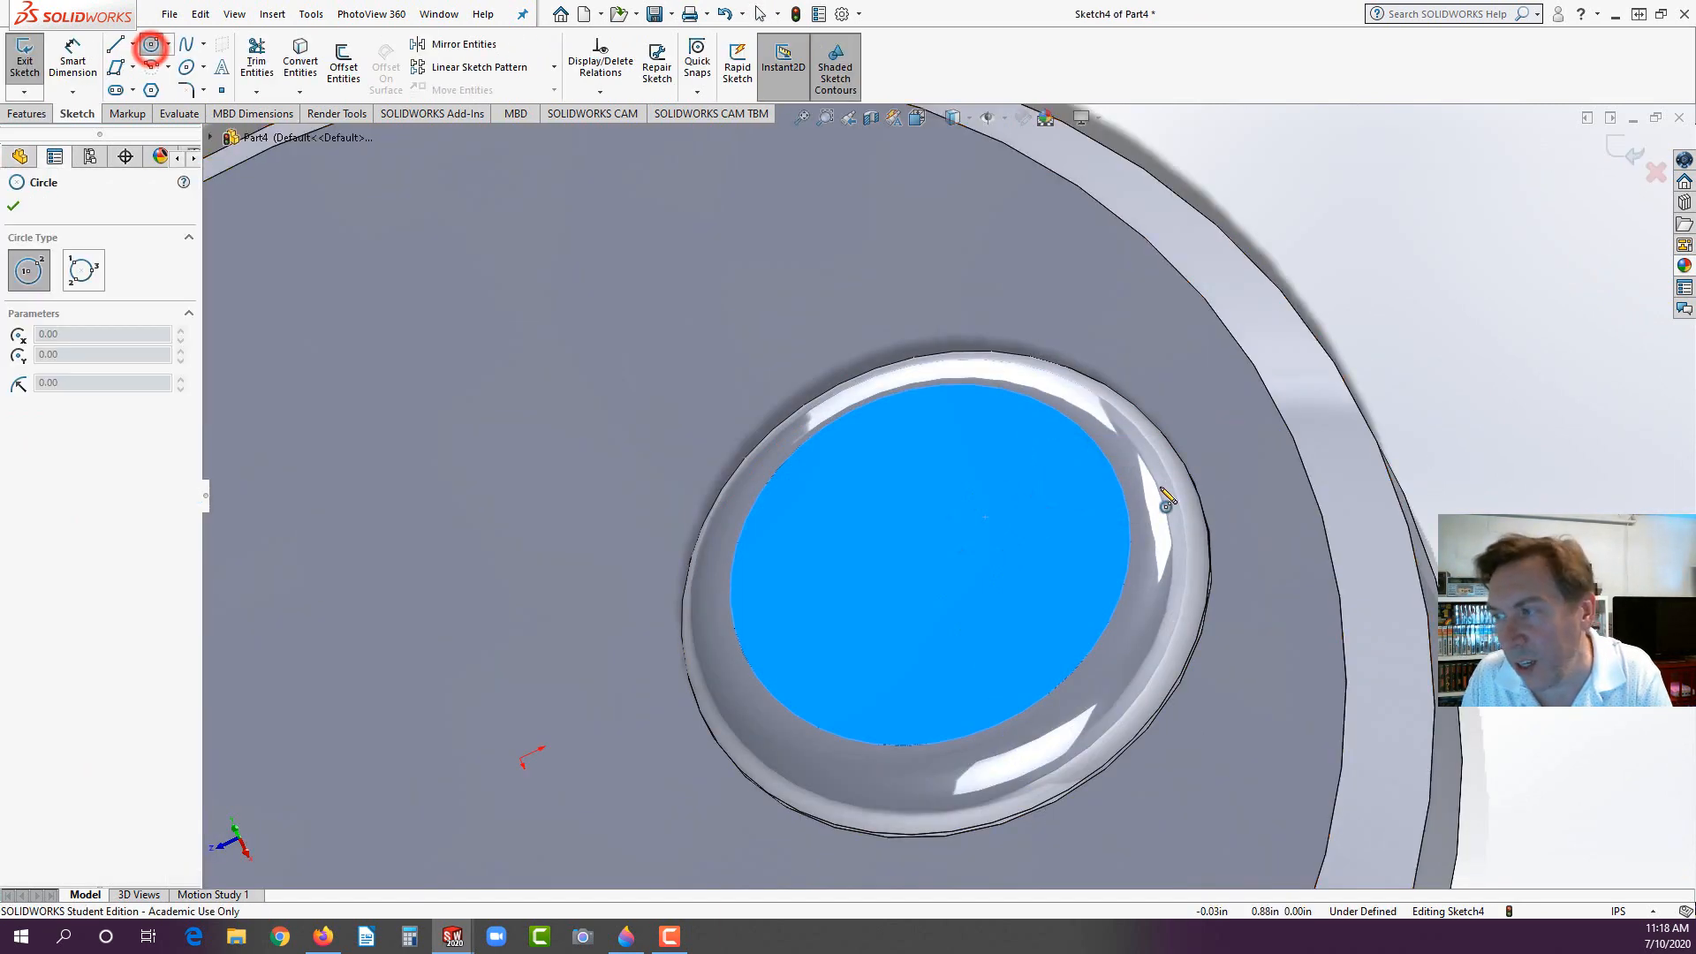
click(931, 565)
click(961, 549)
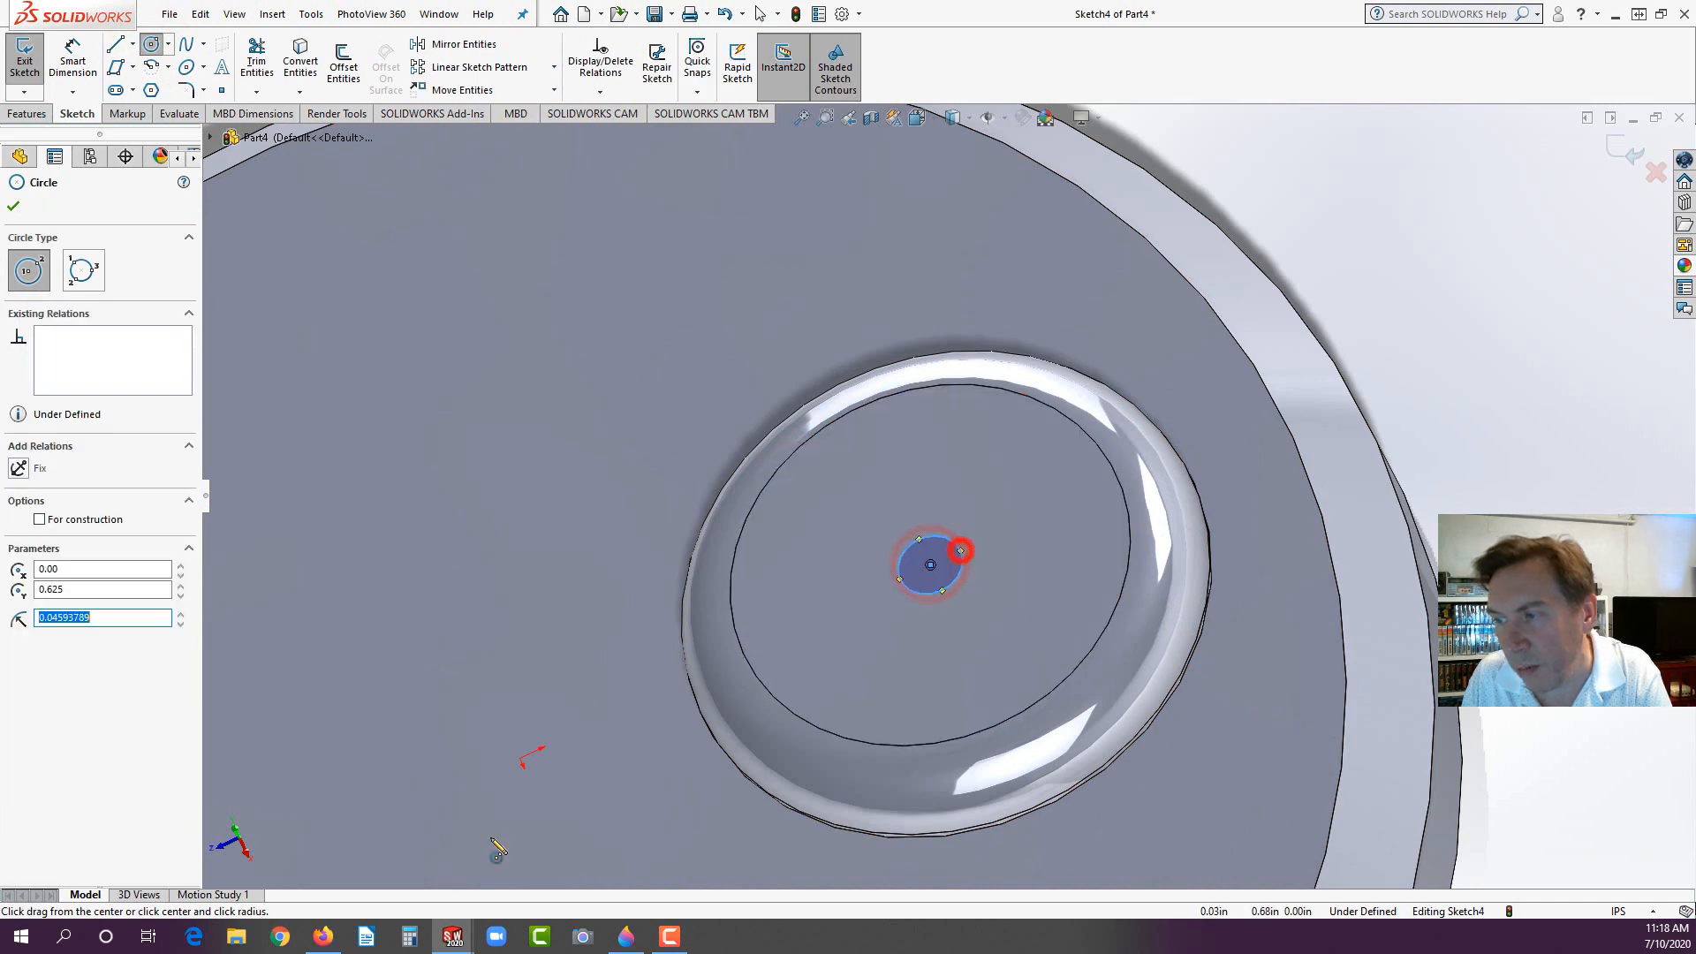
Step: Check the hole diameter in the PDF drawing and dimension the circle to 0.125 in
click(321, 943)
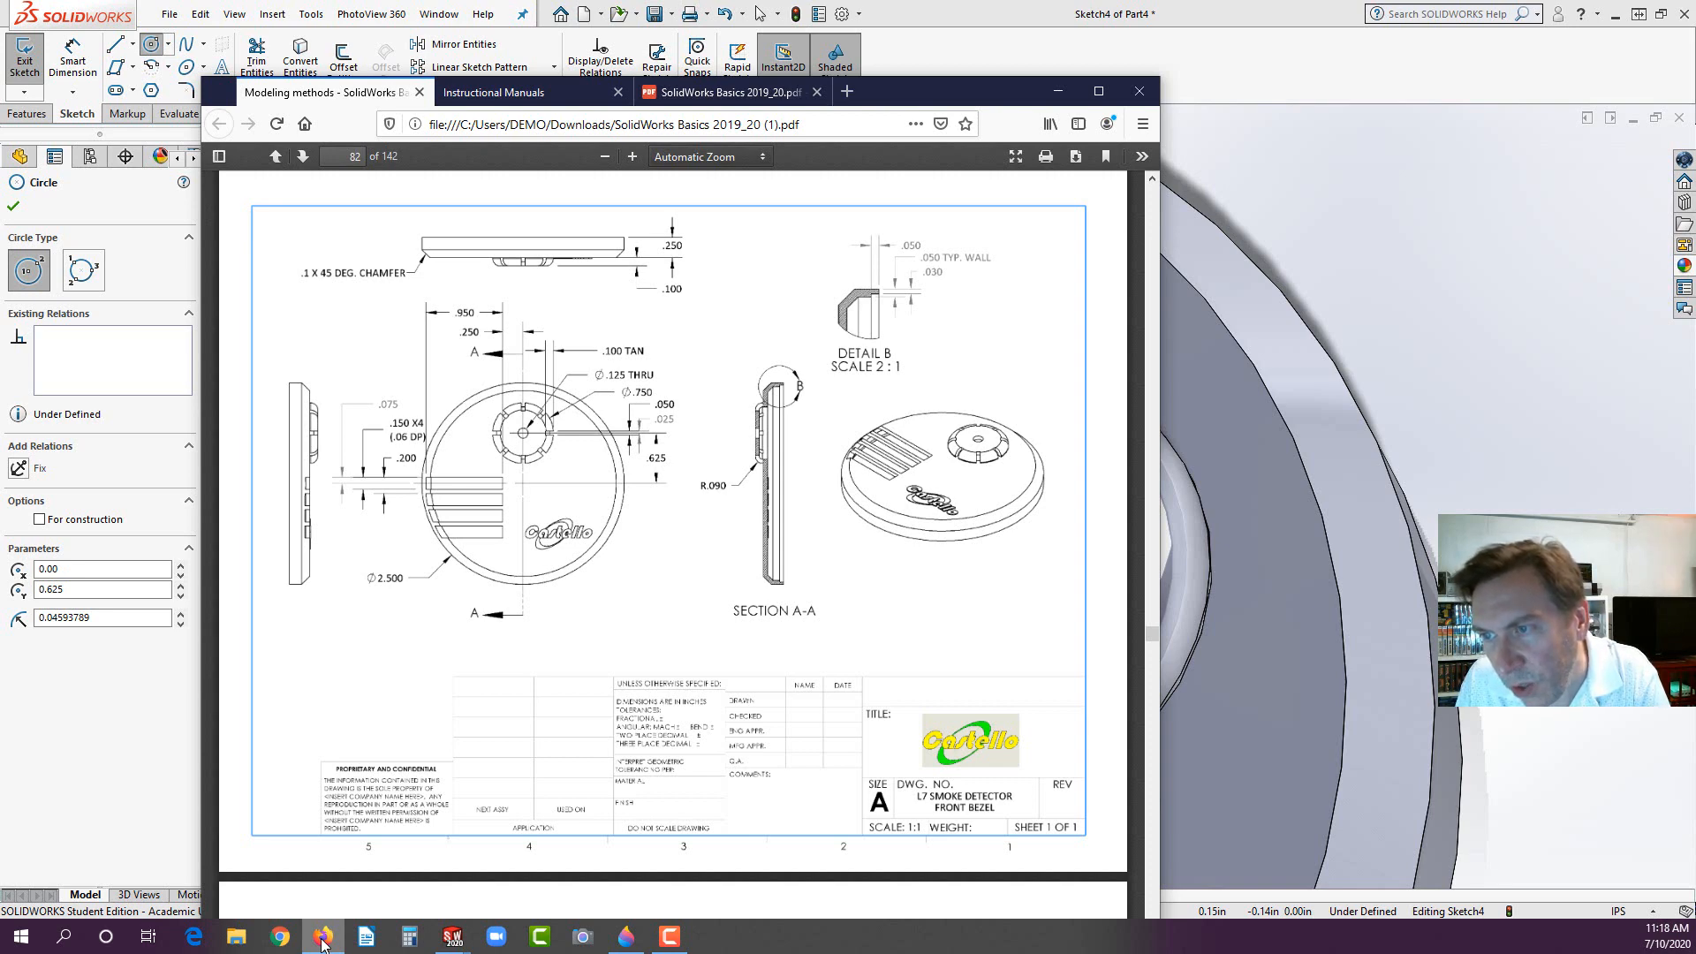
click(322, 938)
click(66, 52)
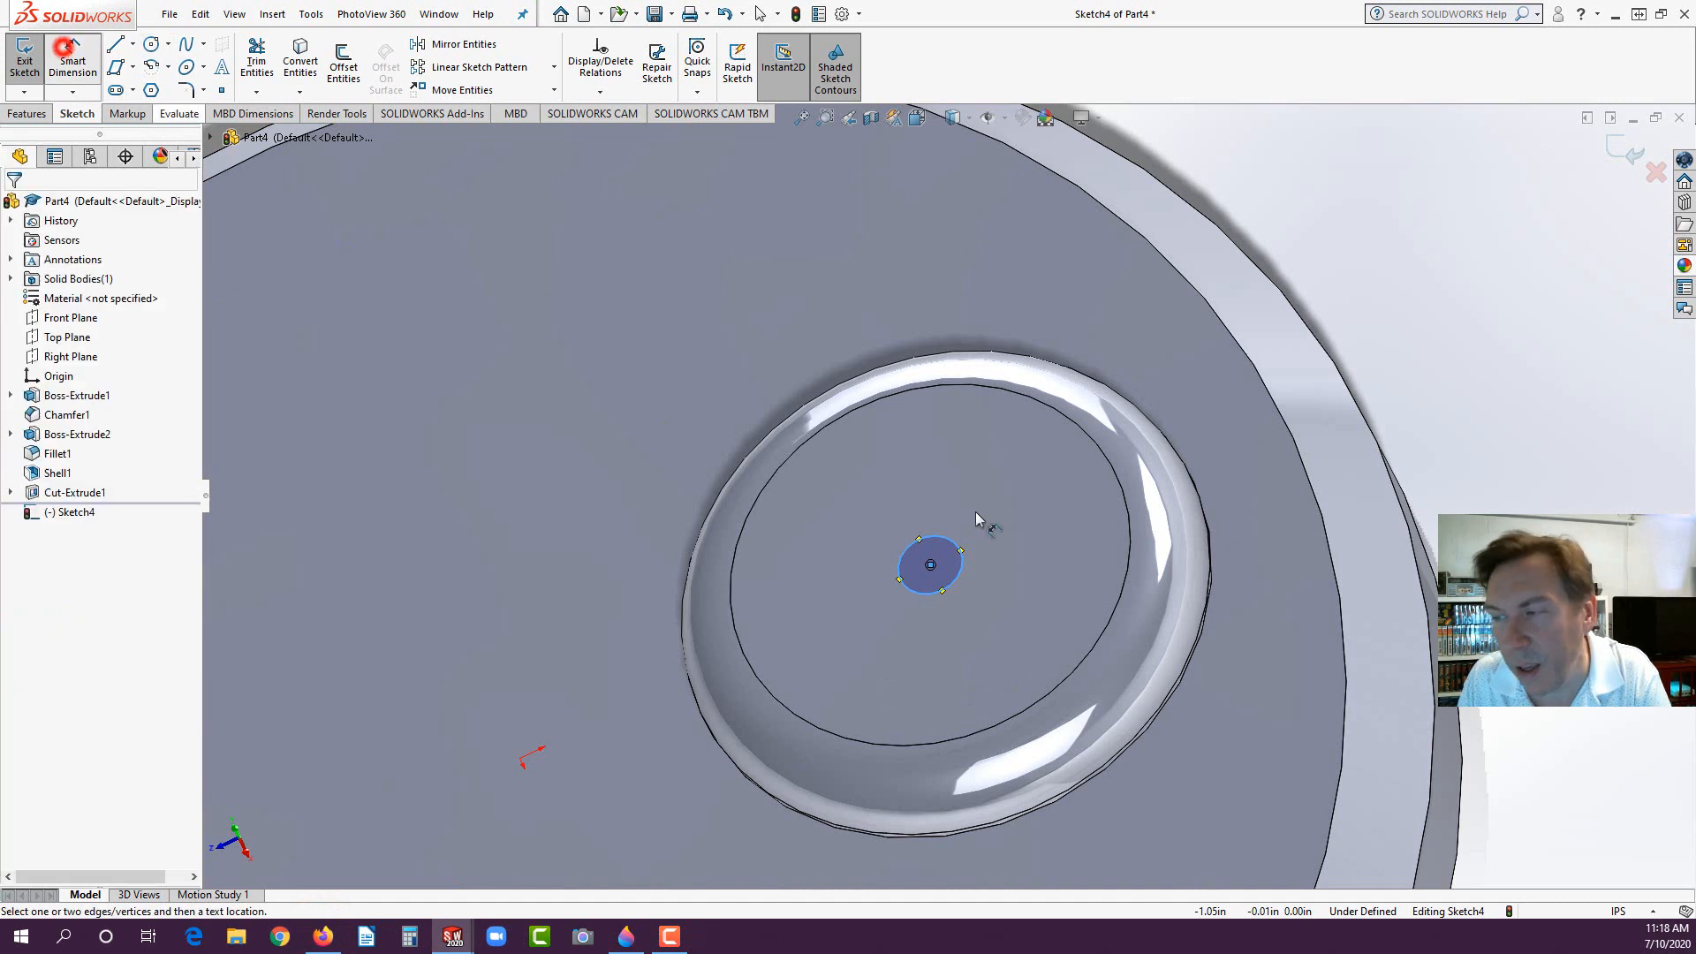
click(963, 568)
click(1399, 234)
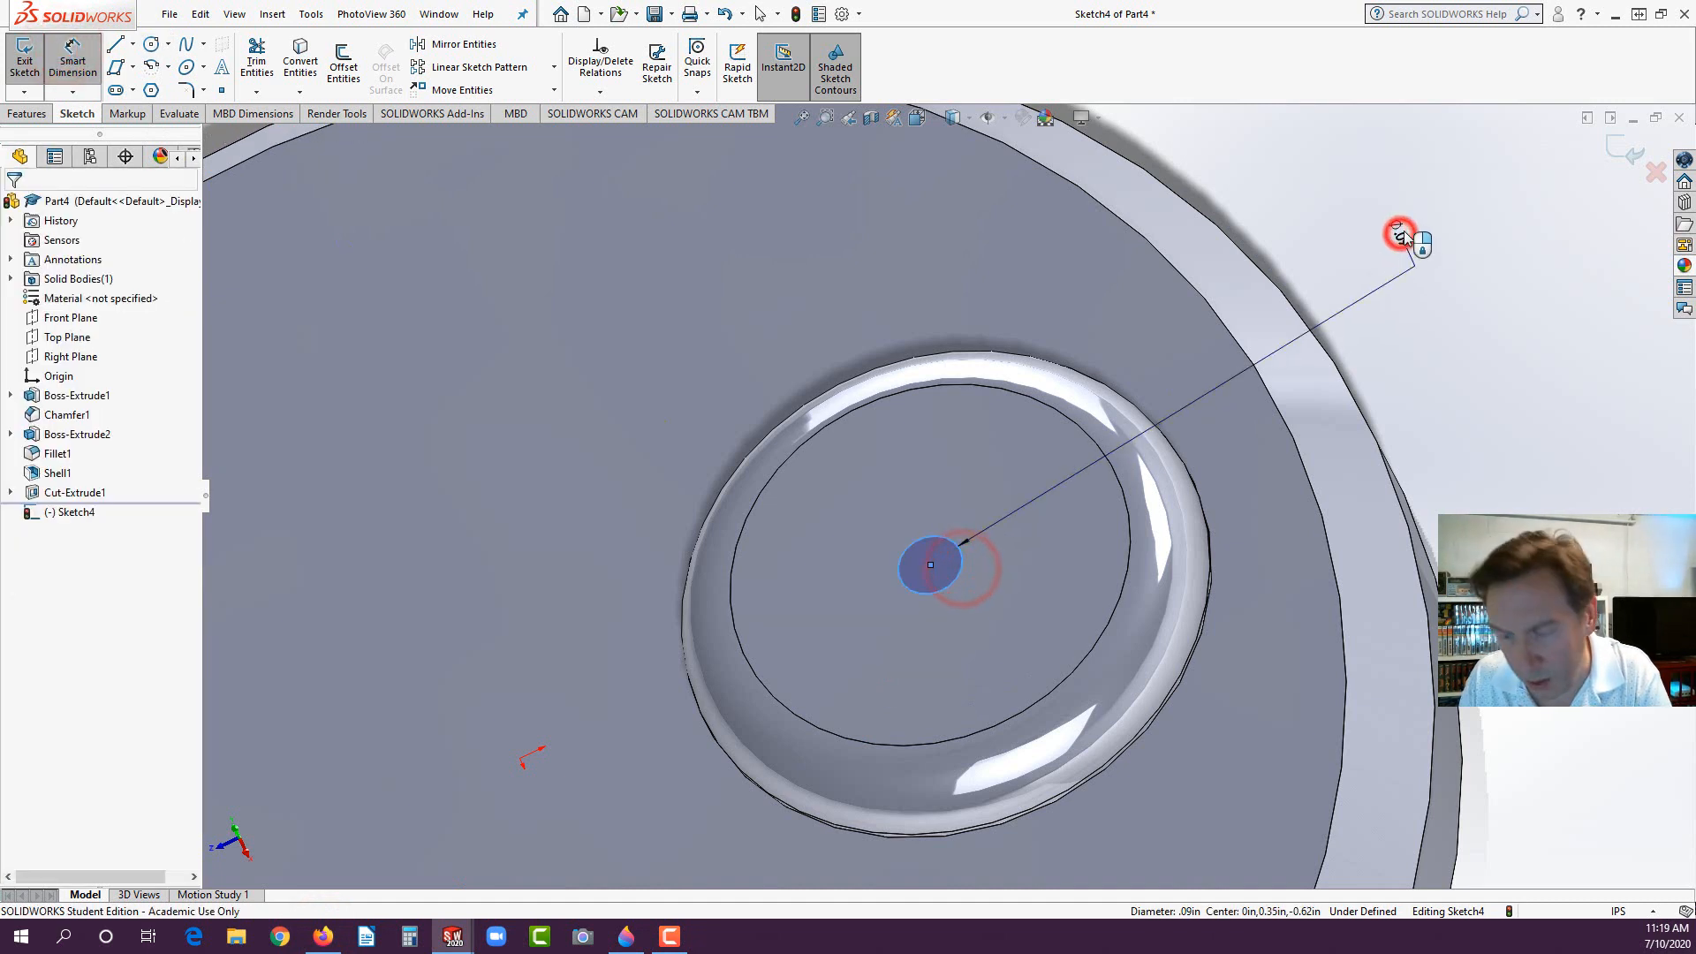
text(.125)
key(Return)
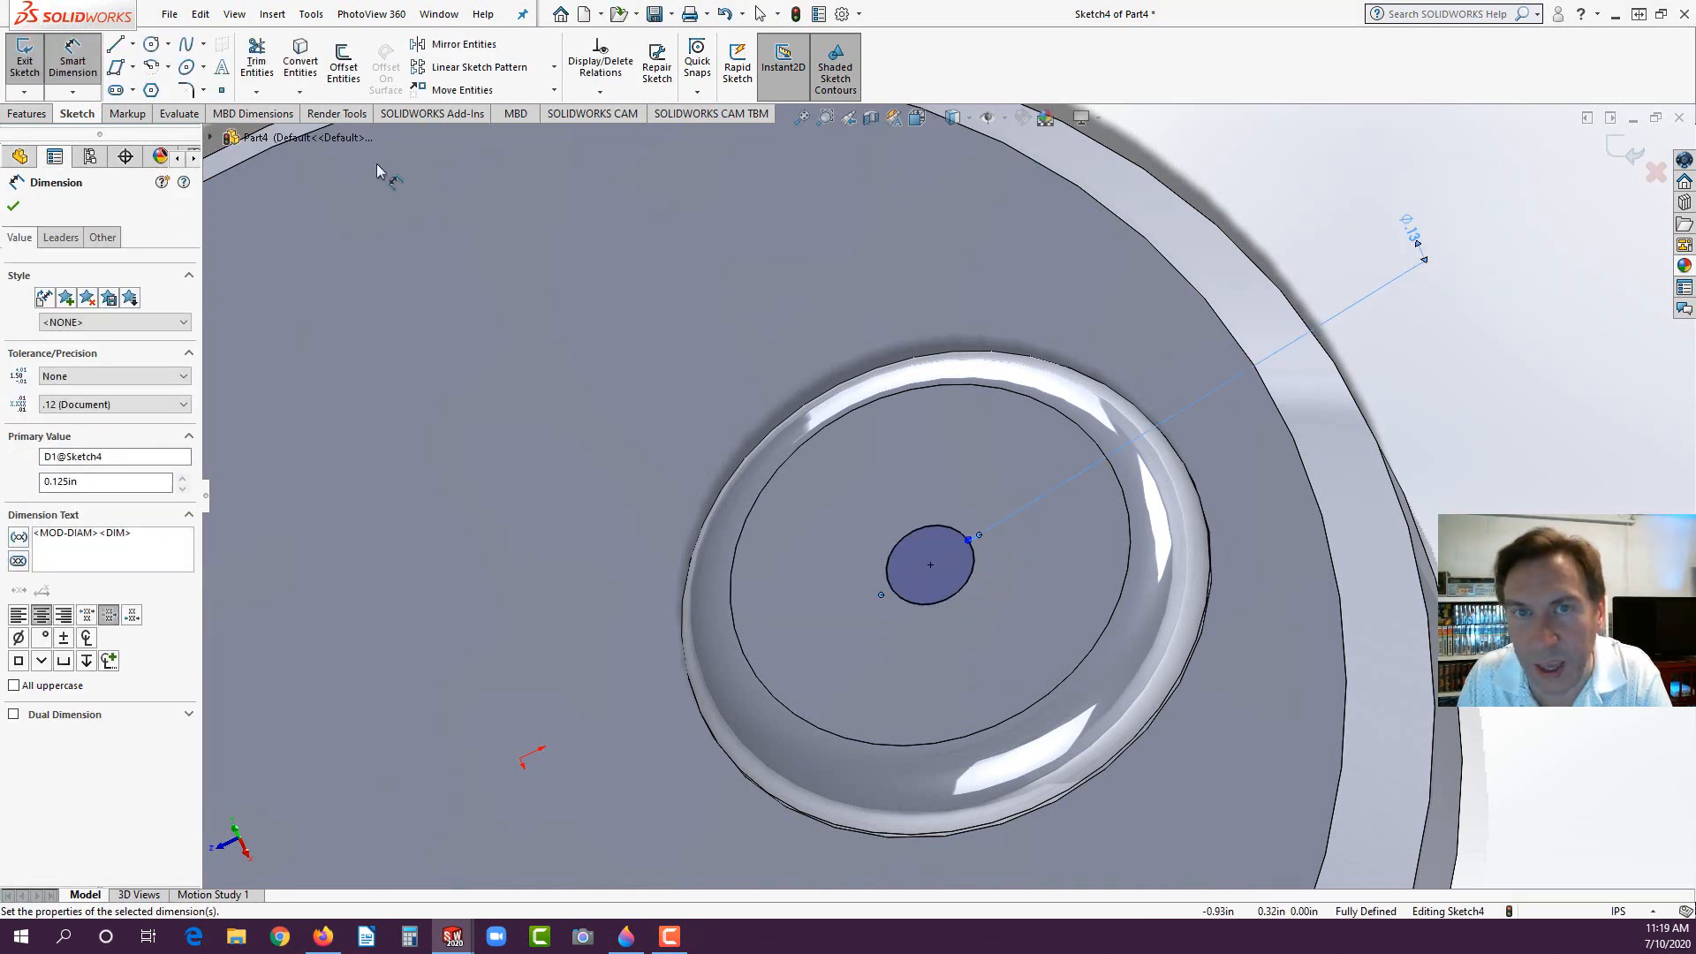
Step: Cut the 0.125 in circle through all of the part with Extruded Cut
click(26, 113)
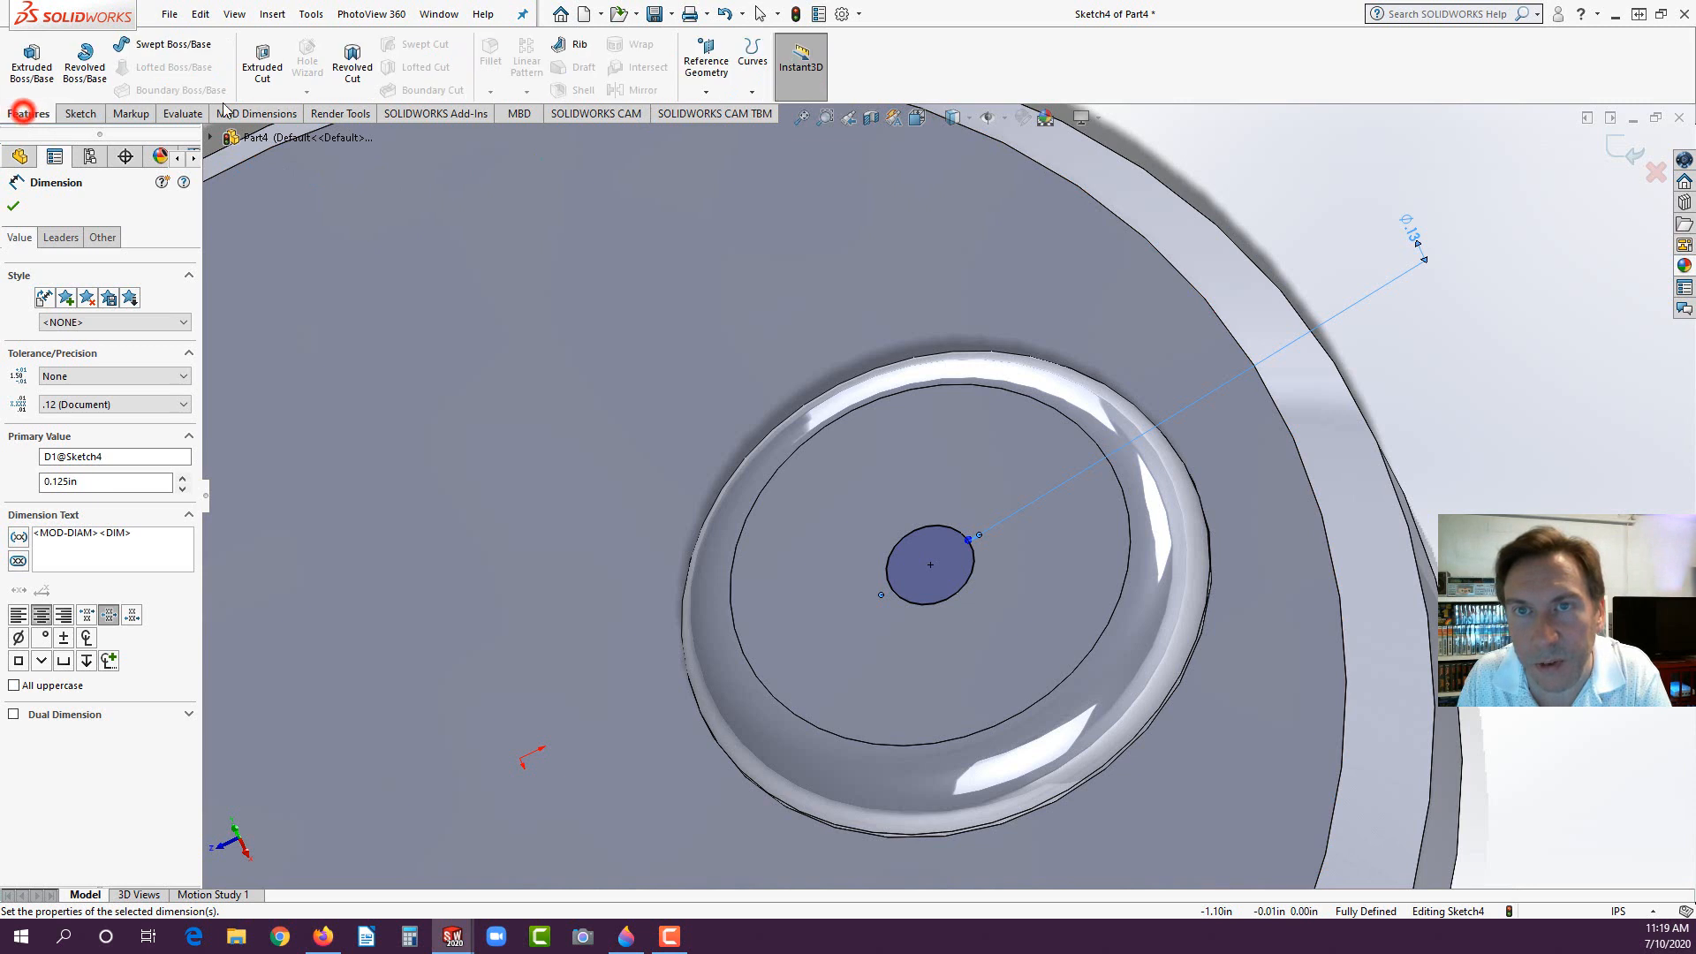
click(268, 67)
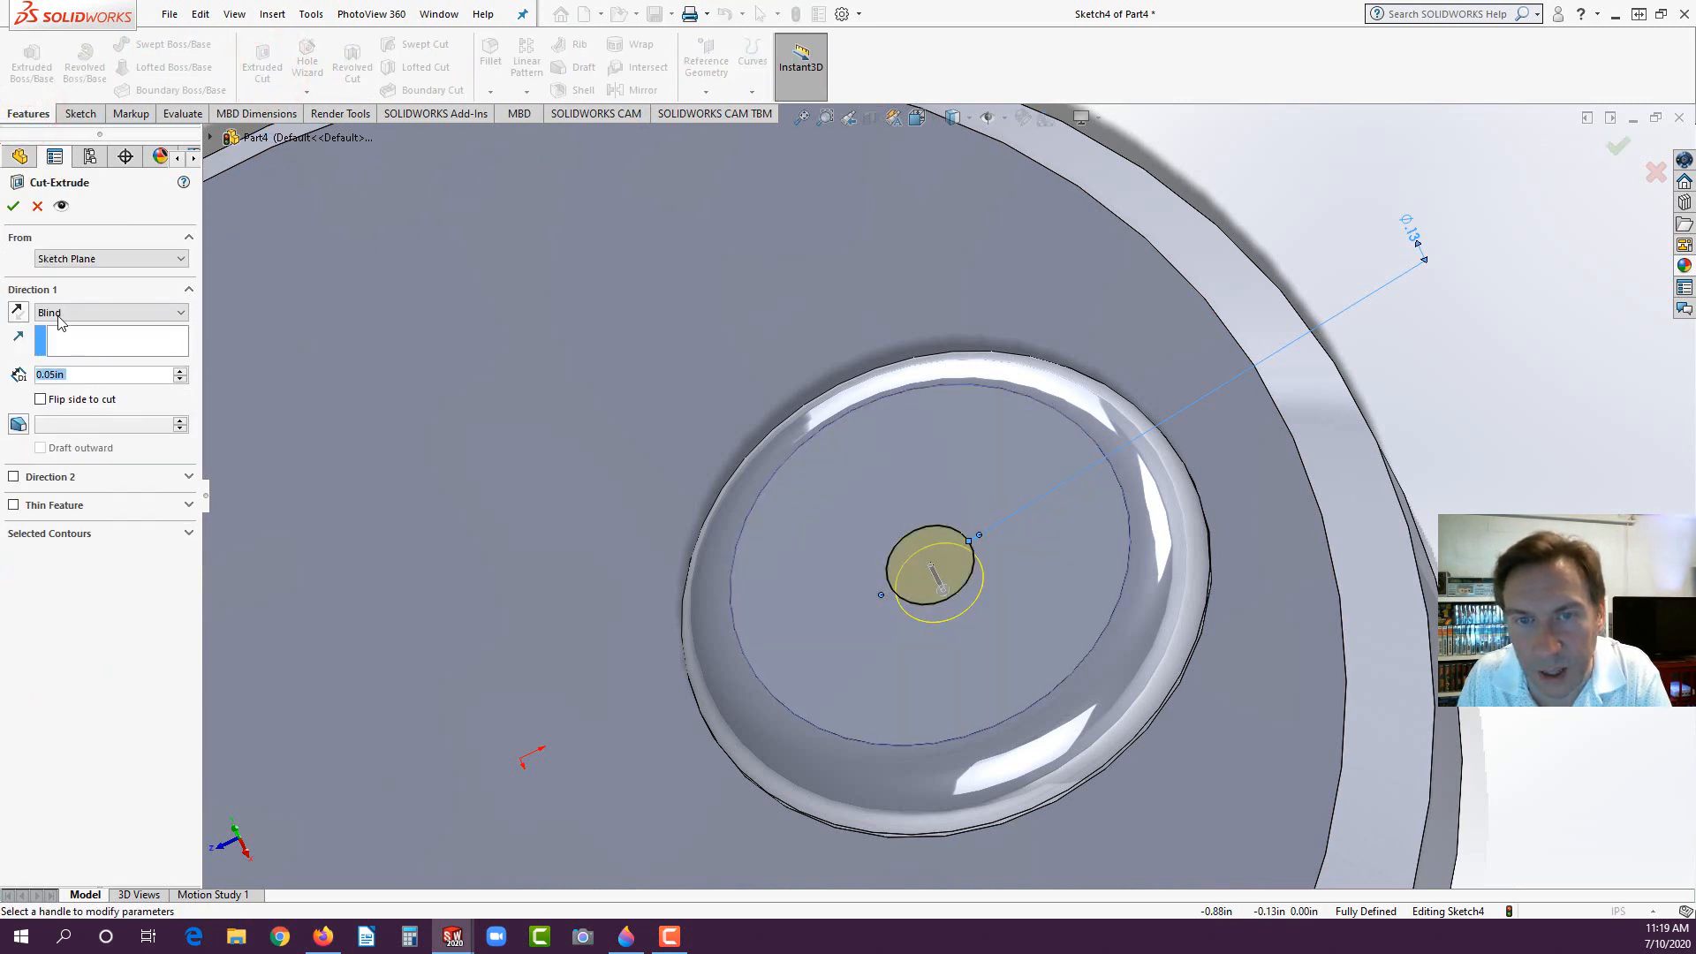
click(59, 314)
click(65, 340)
click(13, 207)
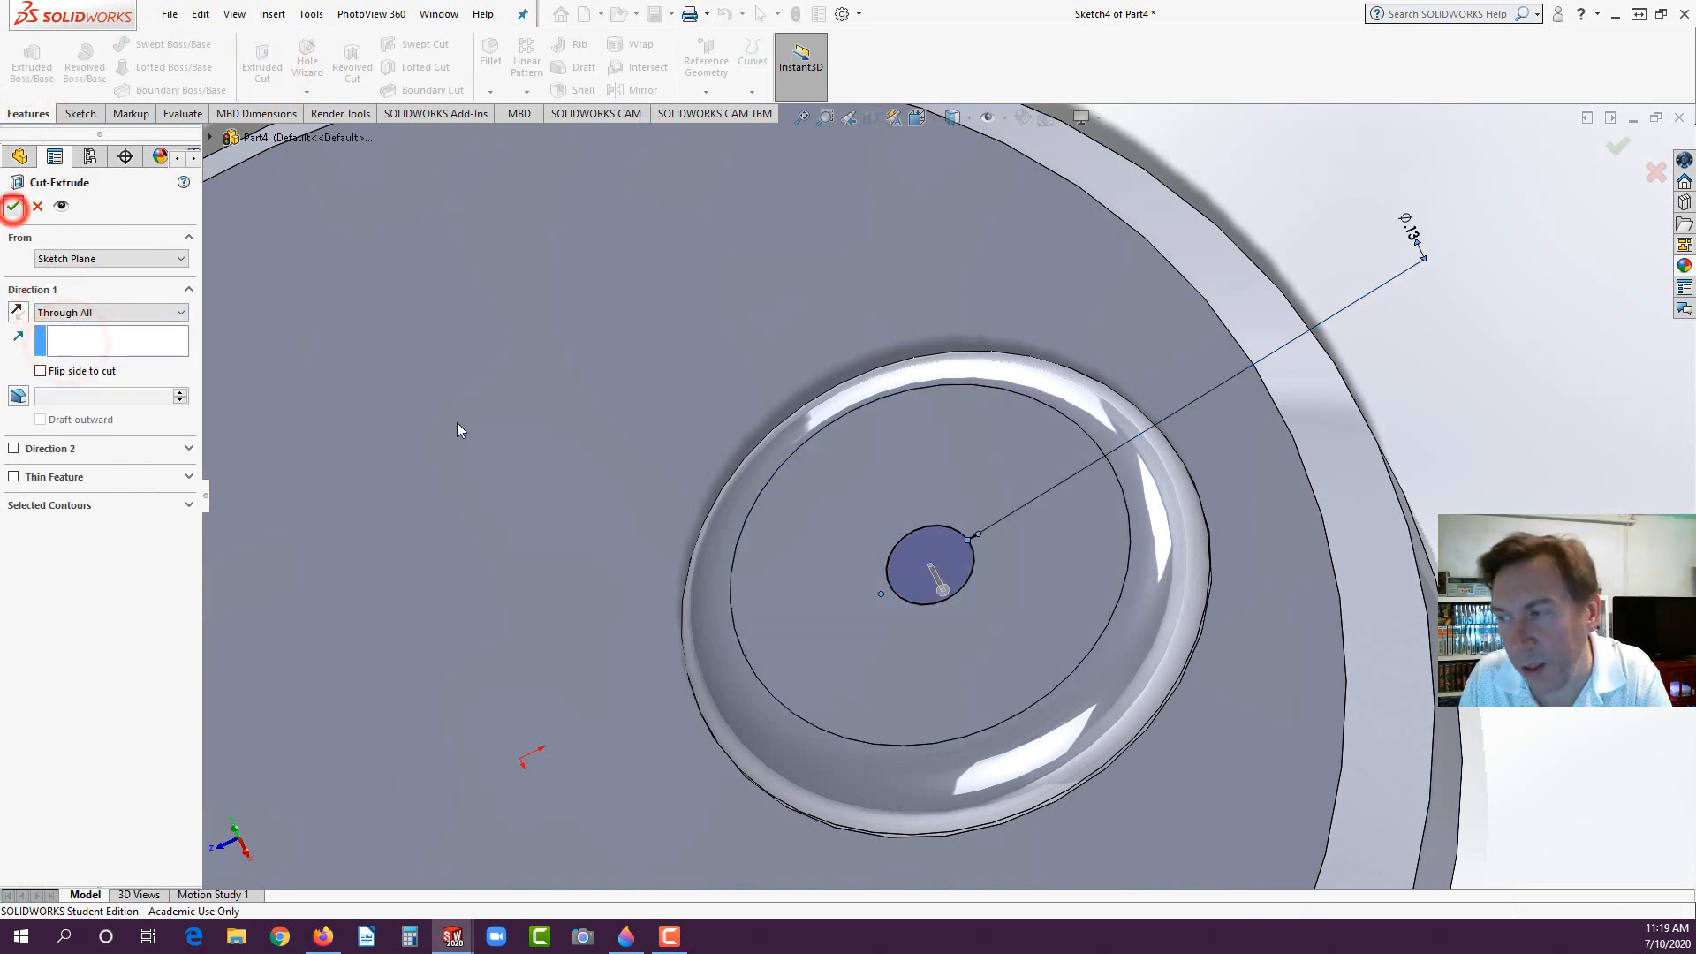
Step: Start a new sketch on the boss's flat front face and look straight at it
scroll(745, 583, up, 5)
middle_drag(745, 583, 787, 528)
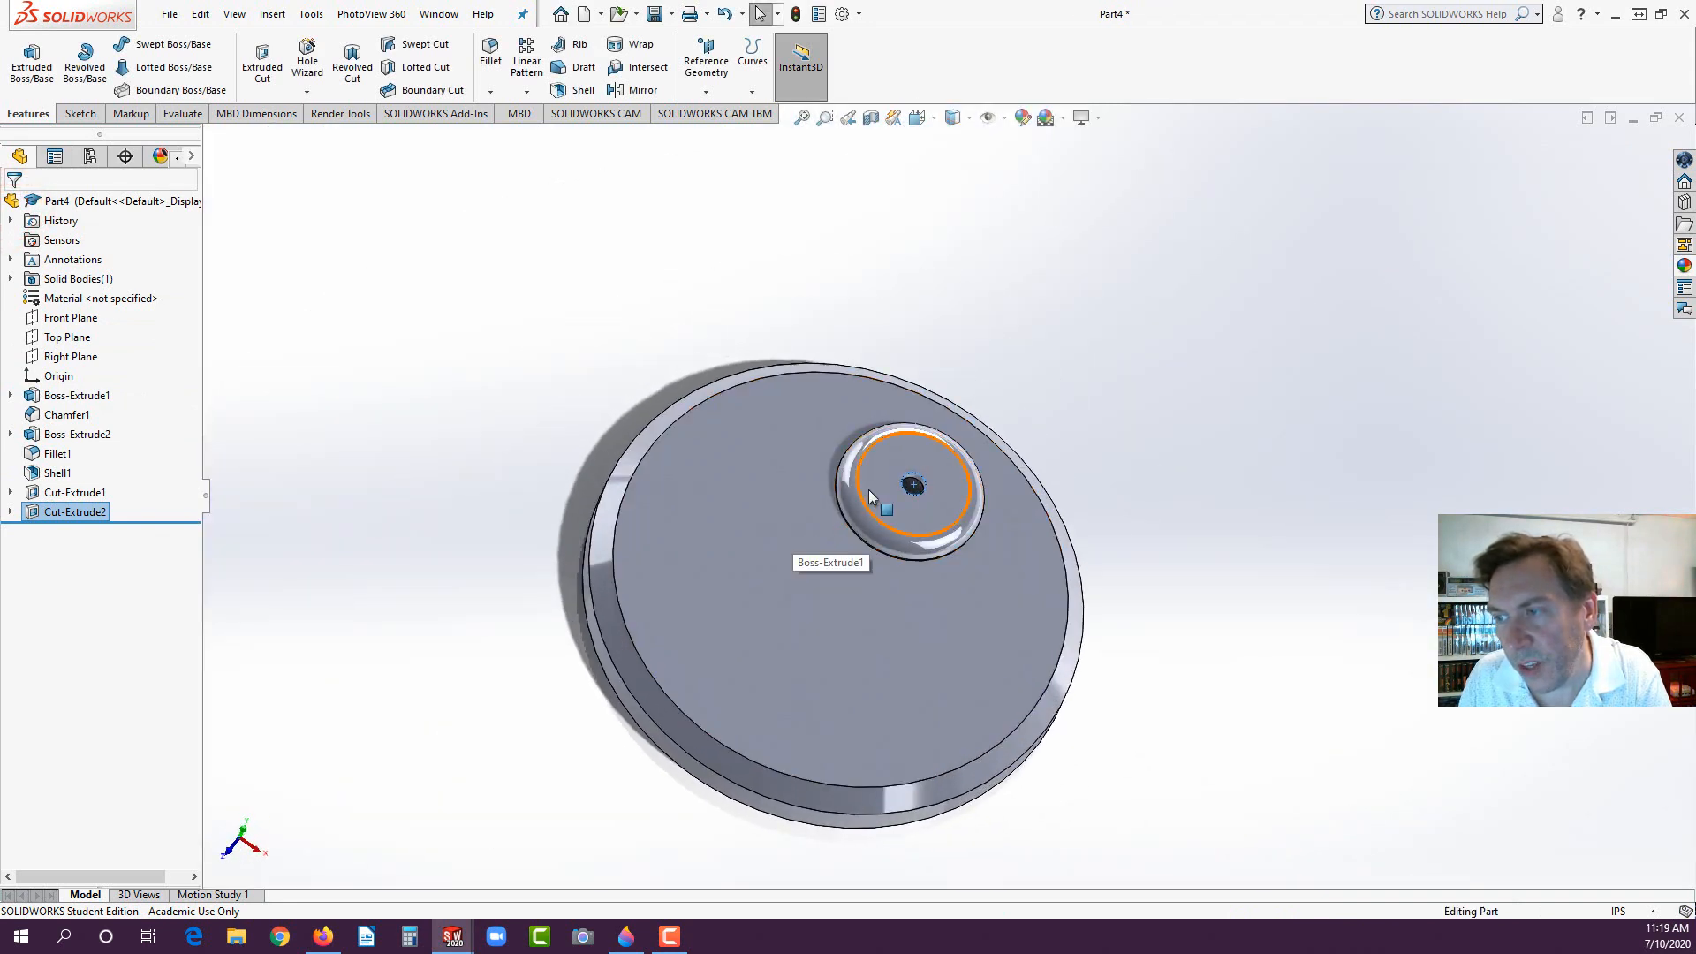
click(888, 467)
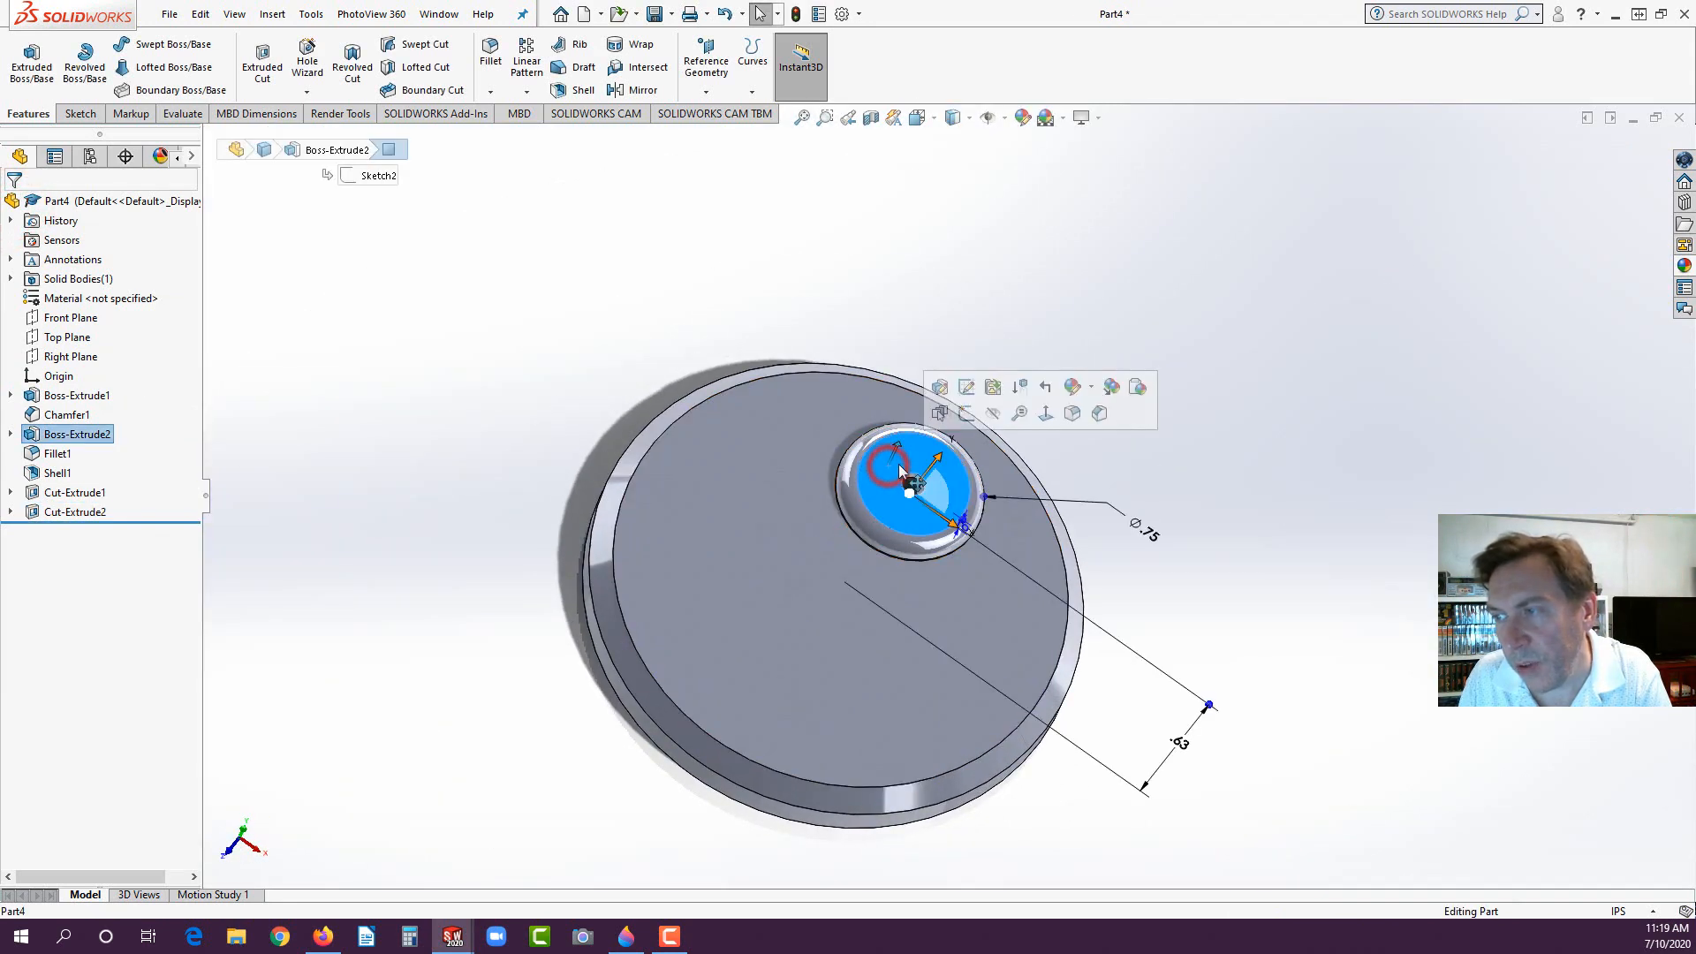
click(967, 414)
key(space)
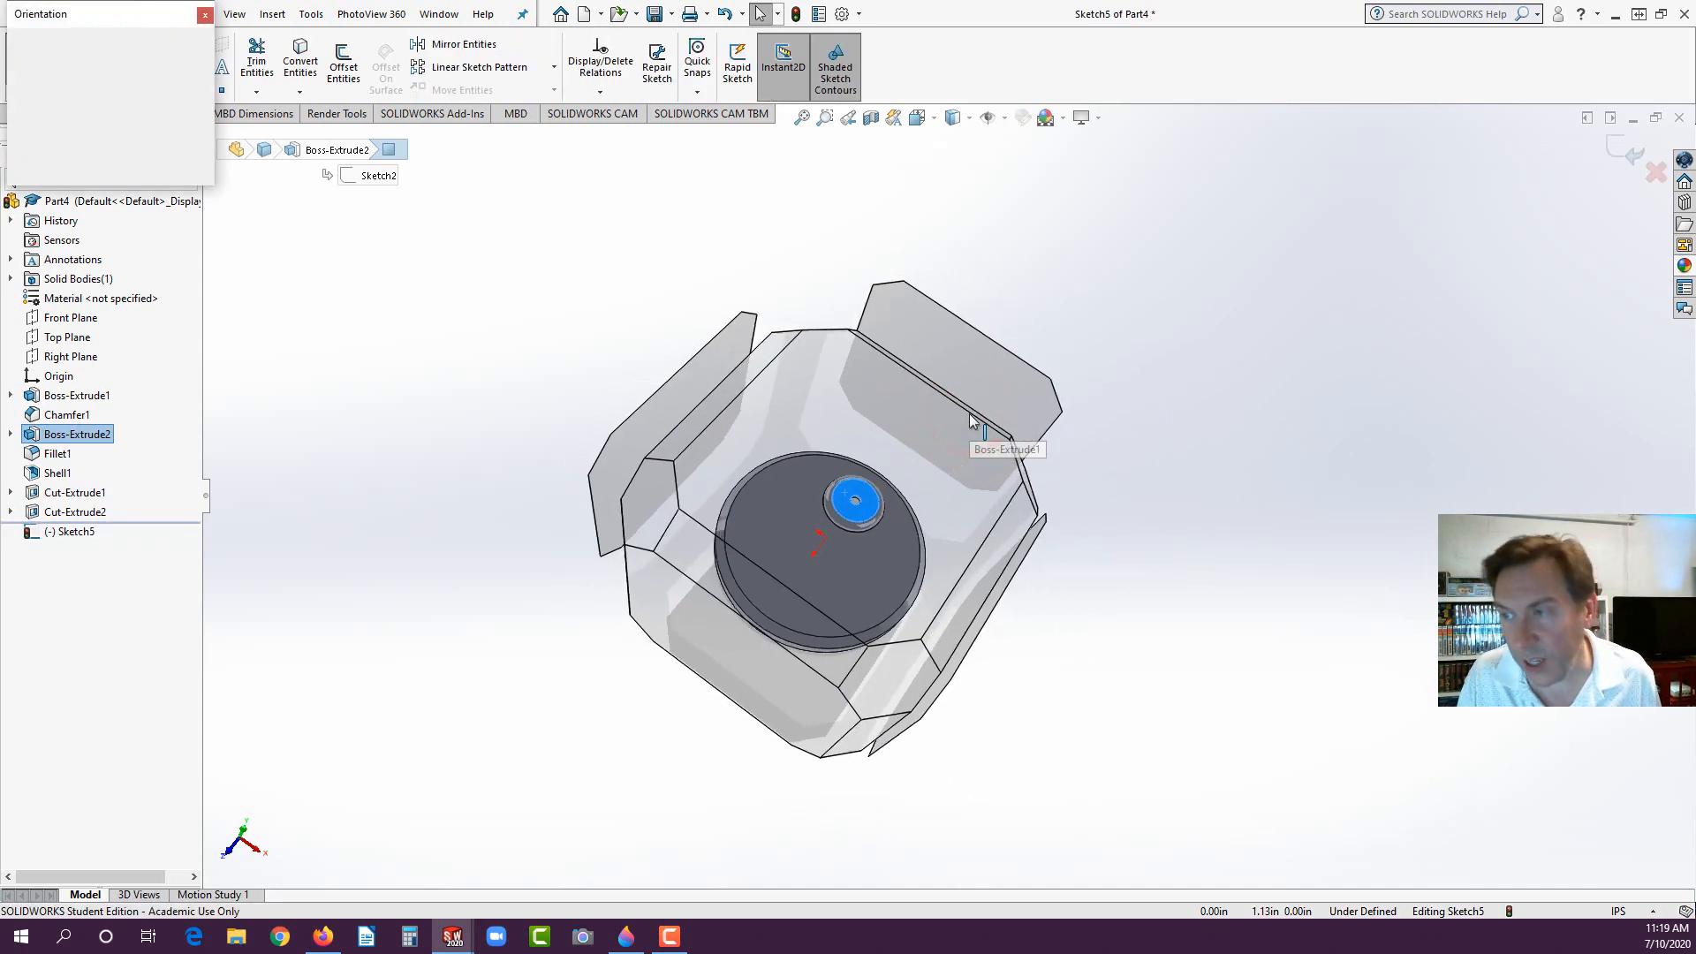
click(45, 69)
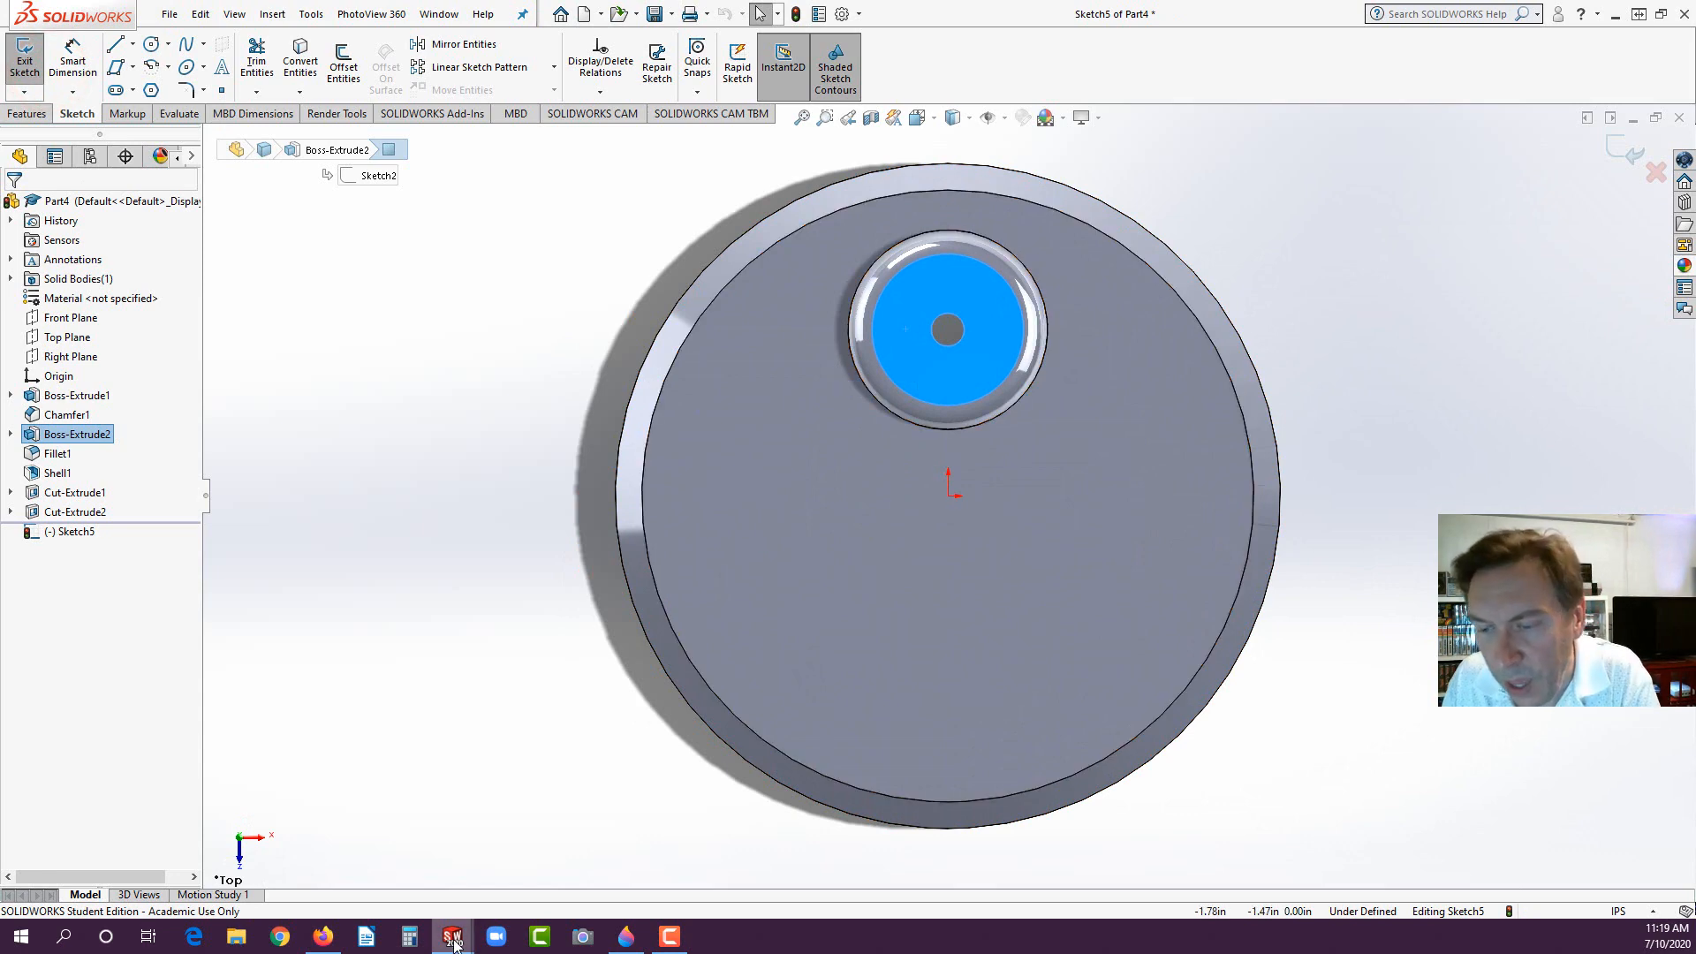
Step: Check the notch dimensions in the PDF drawing and draw a horizontal centerline from the hole's centre to the boss's outer edge
click(325, 938)
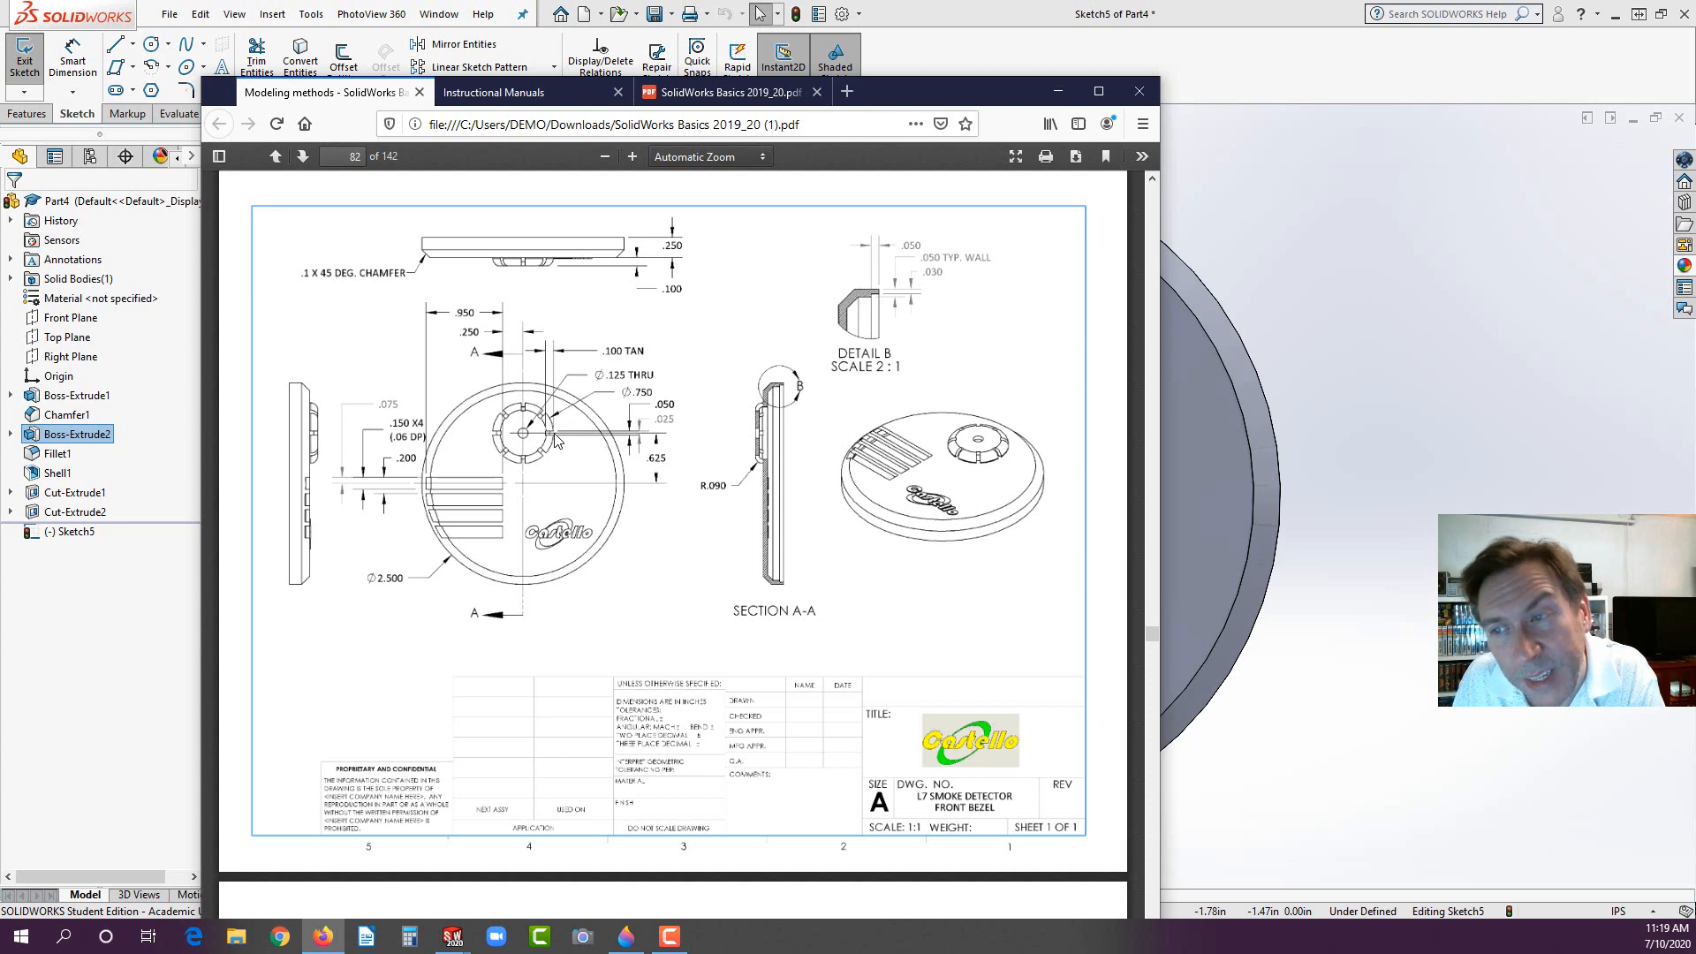
click(102, 677)
scroll(1063, 353, down, 3)
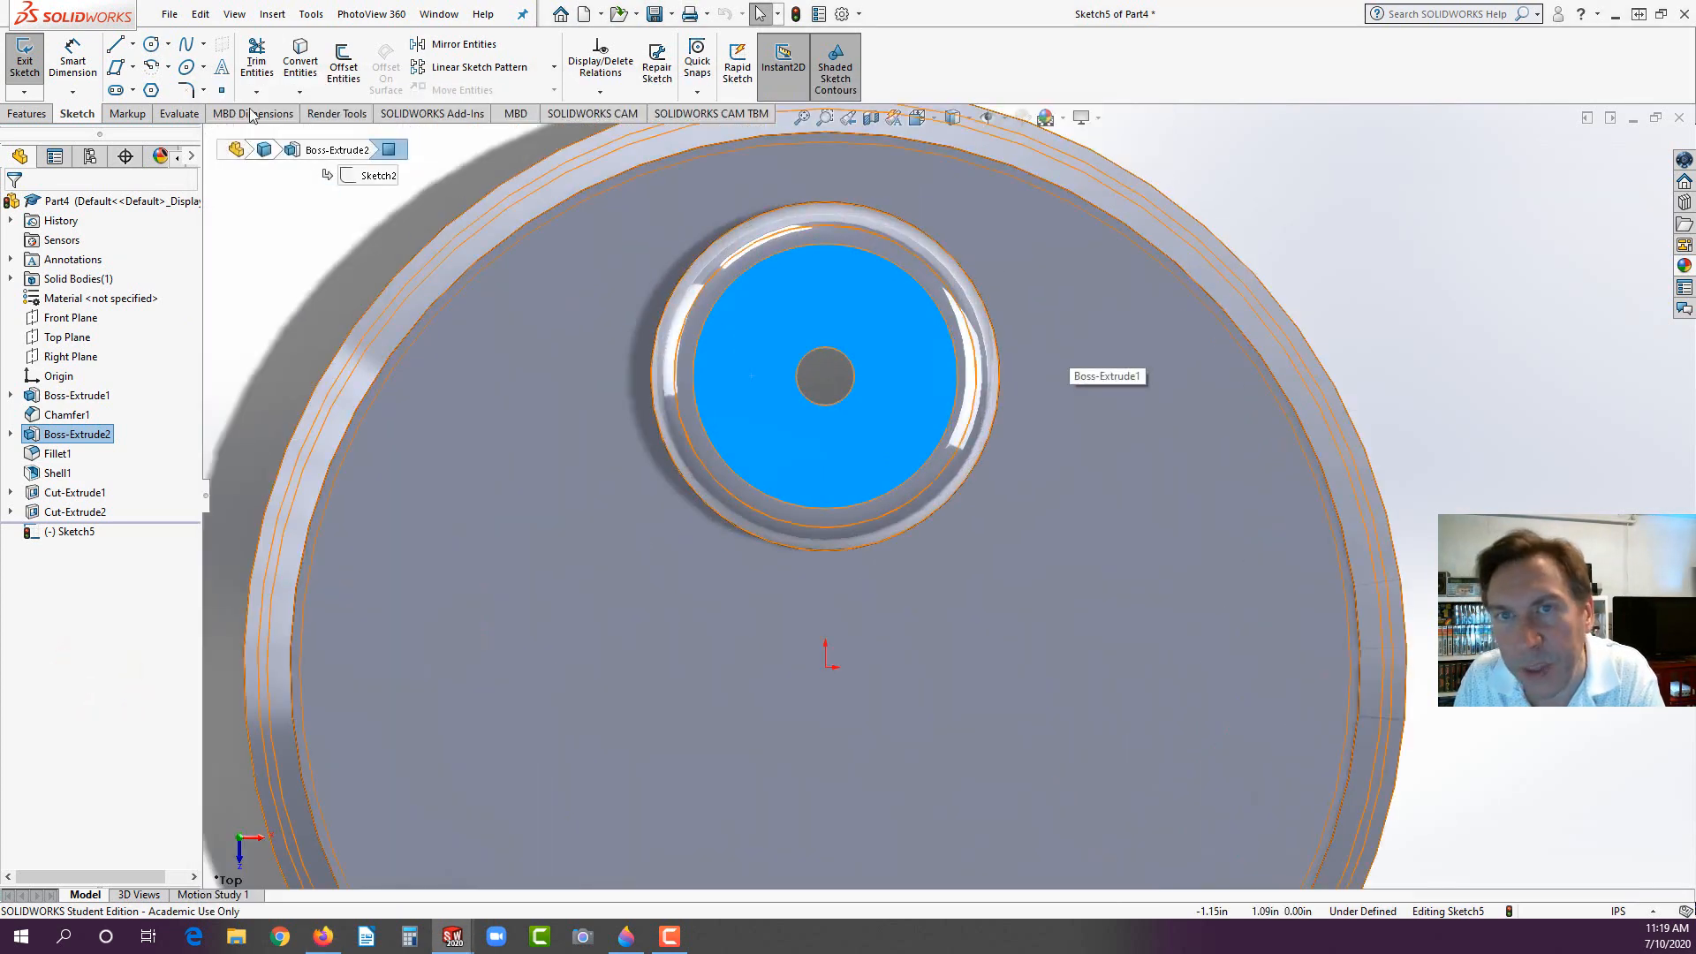
click(131, 44)
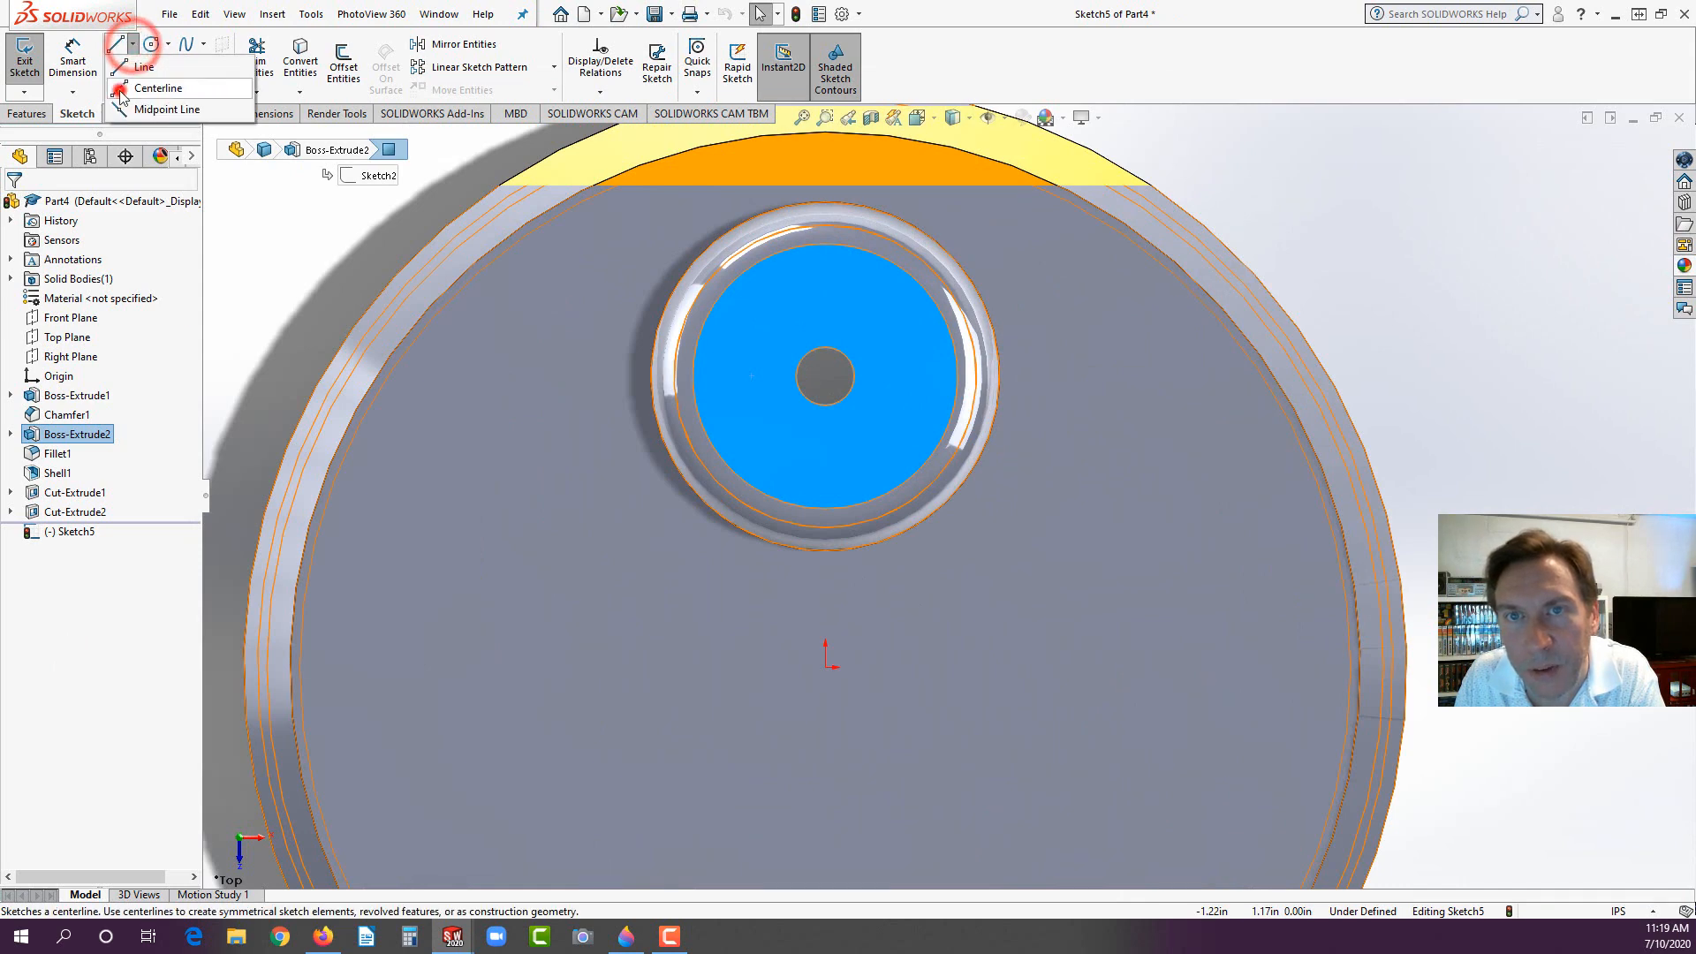
click(121, 89)
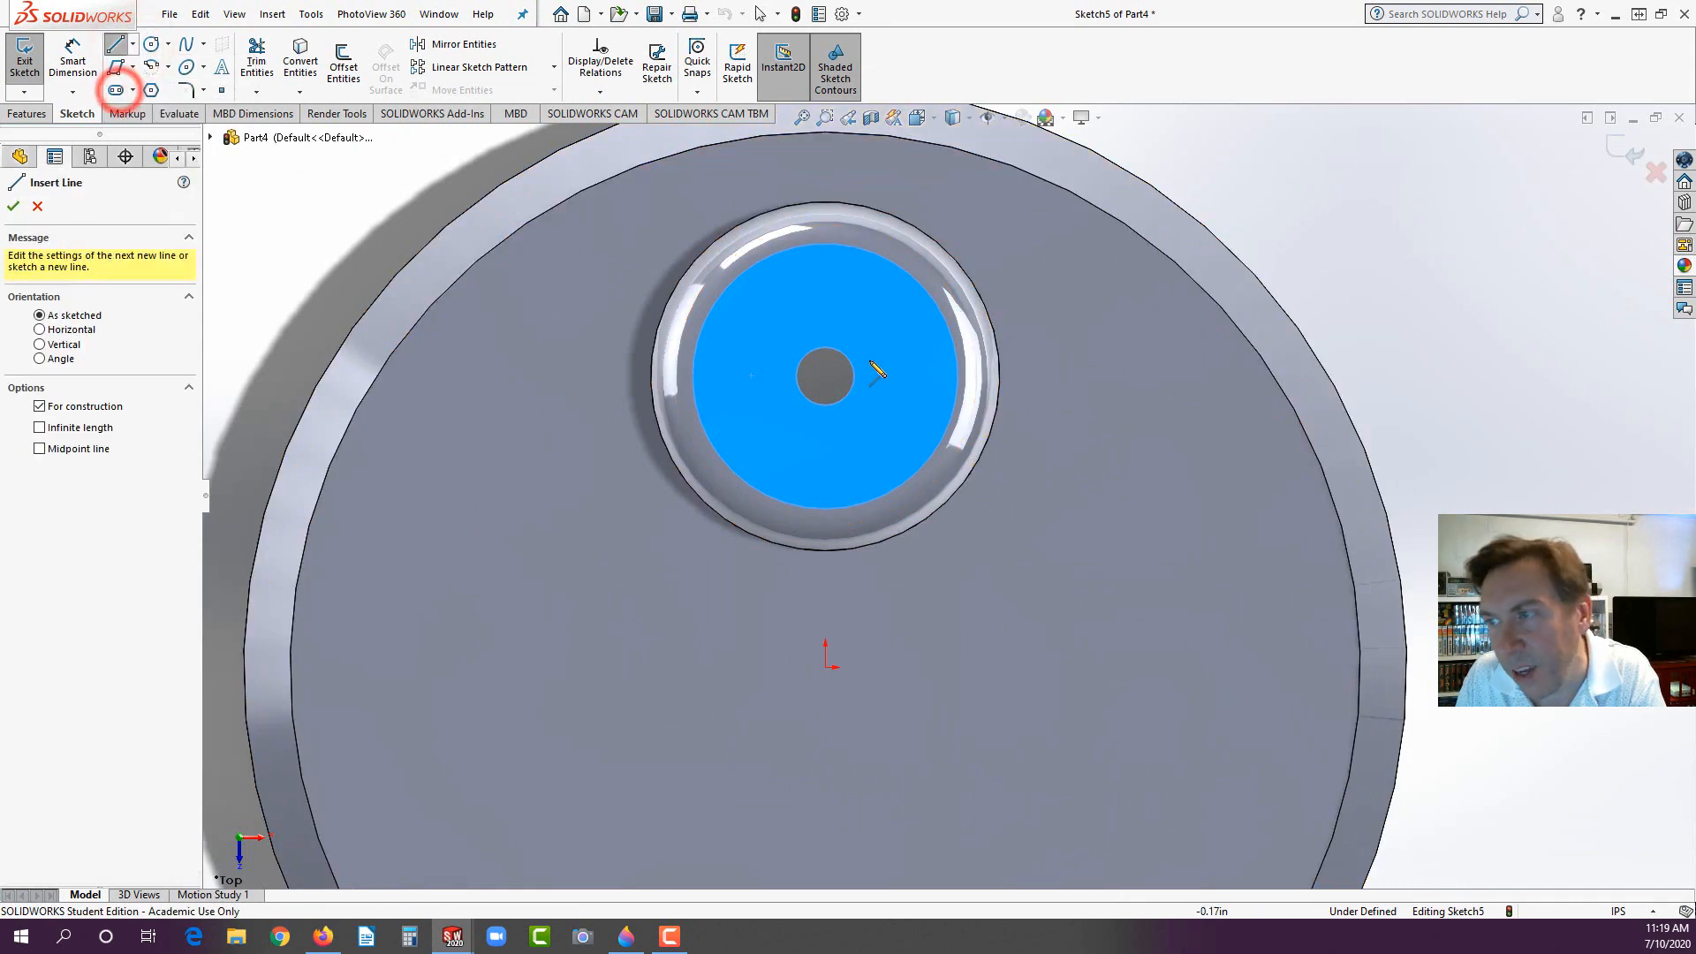
click(825, 375)
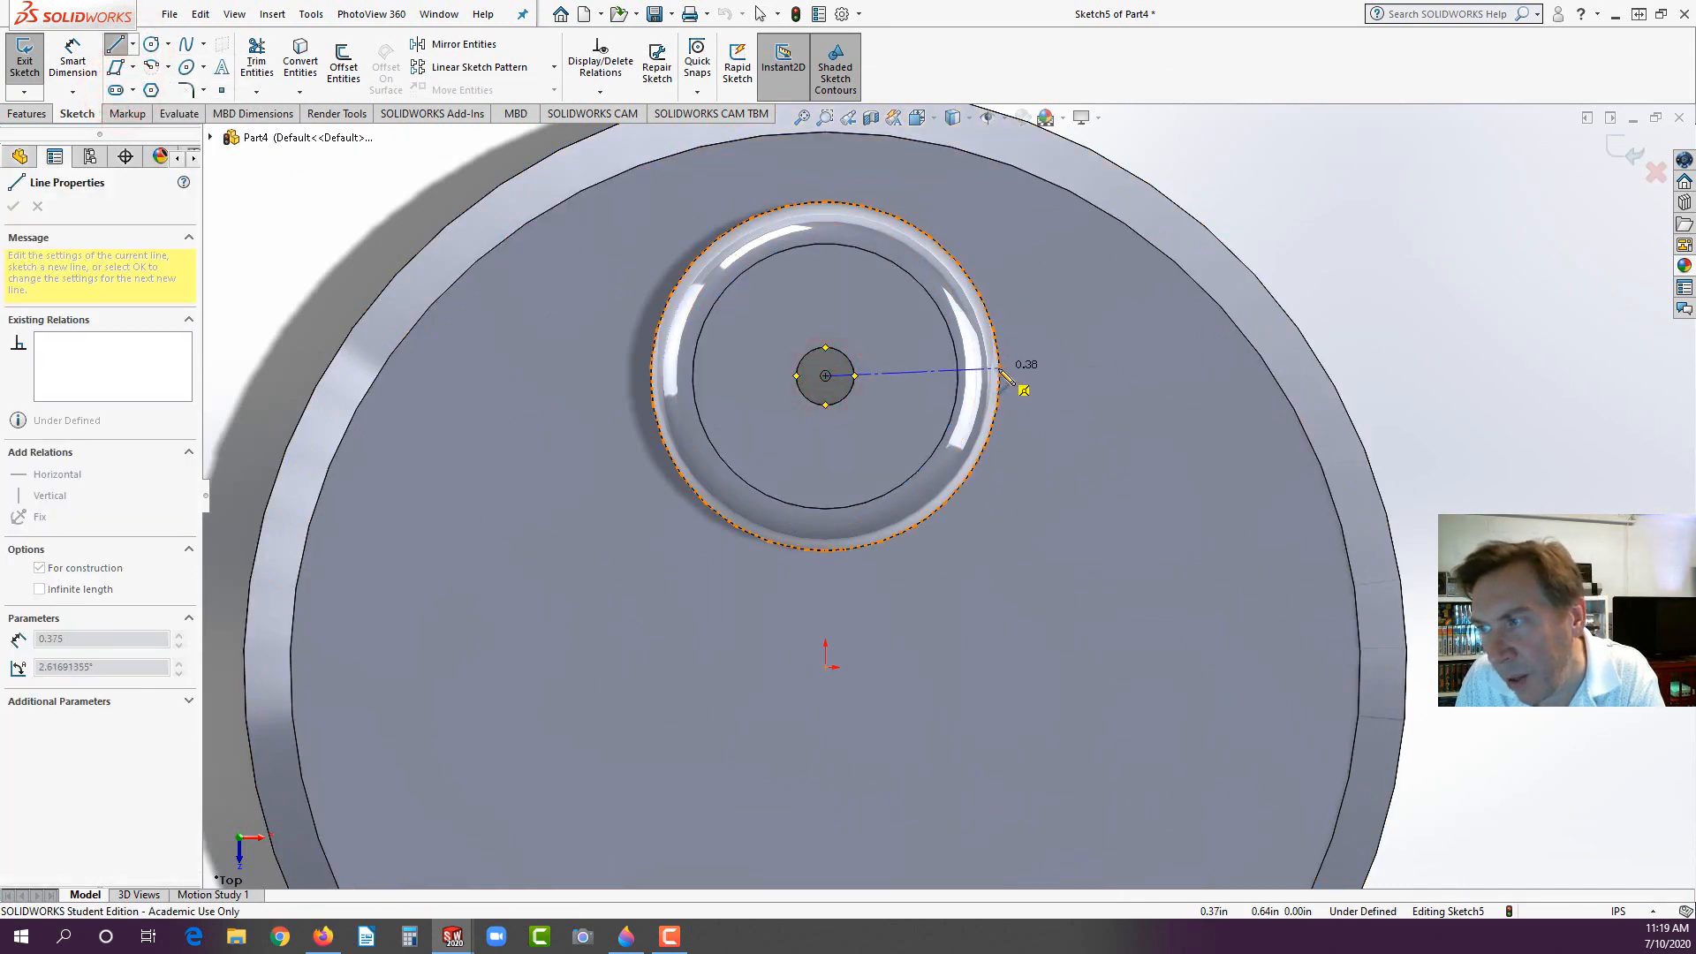
click(999, 375)
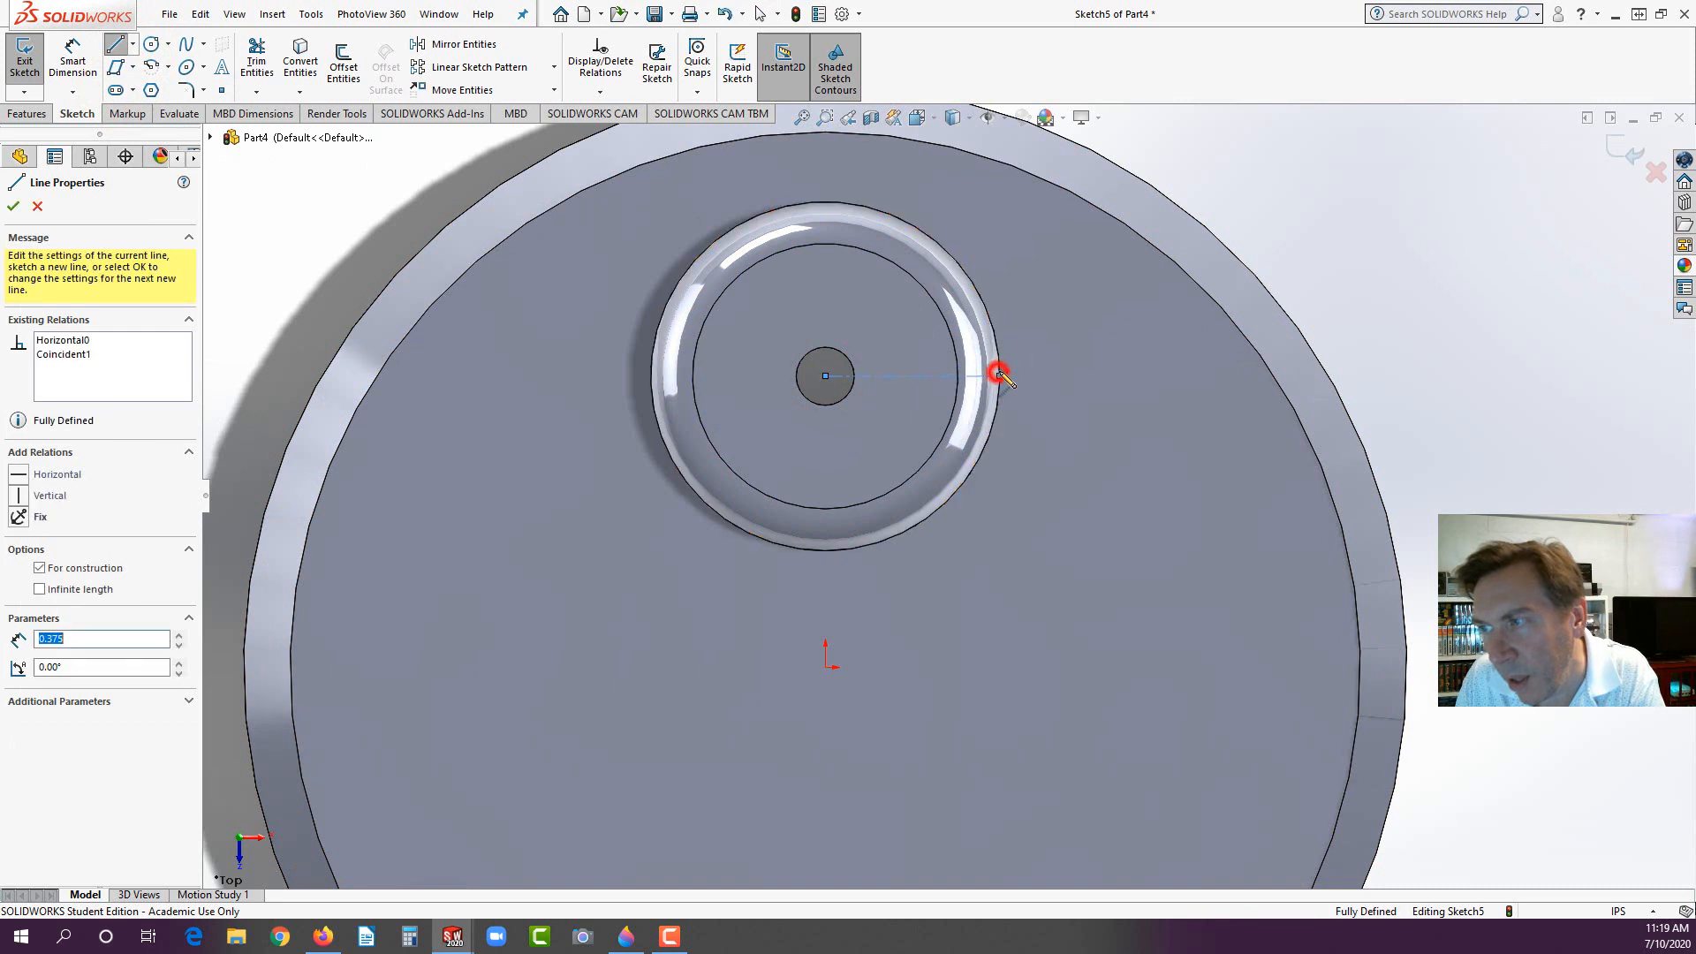
double_click(1034, 410)
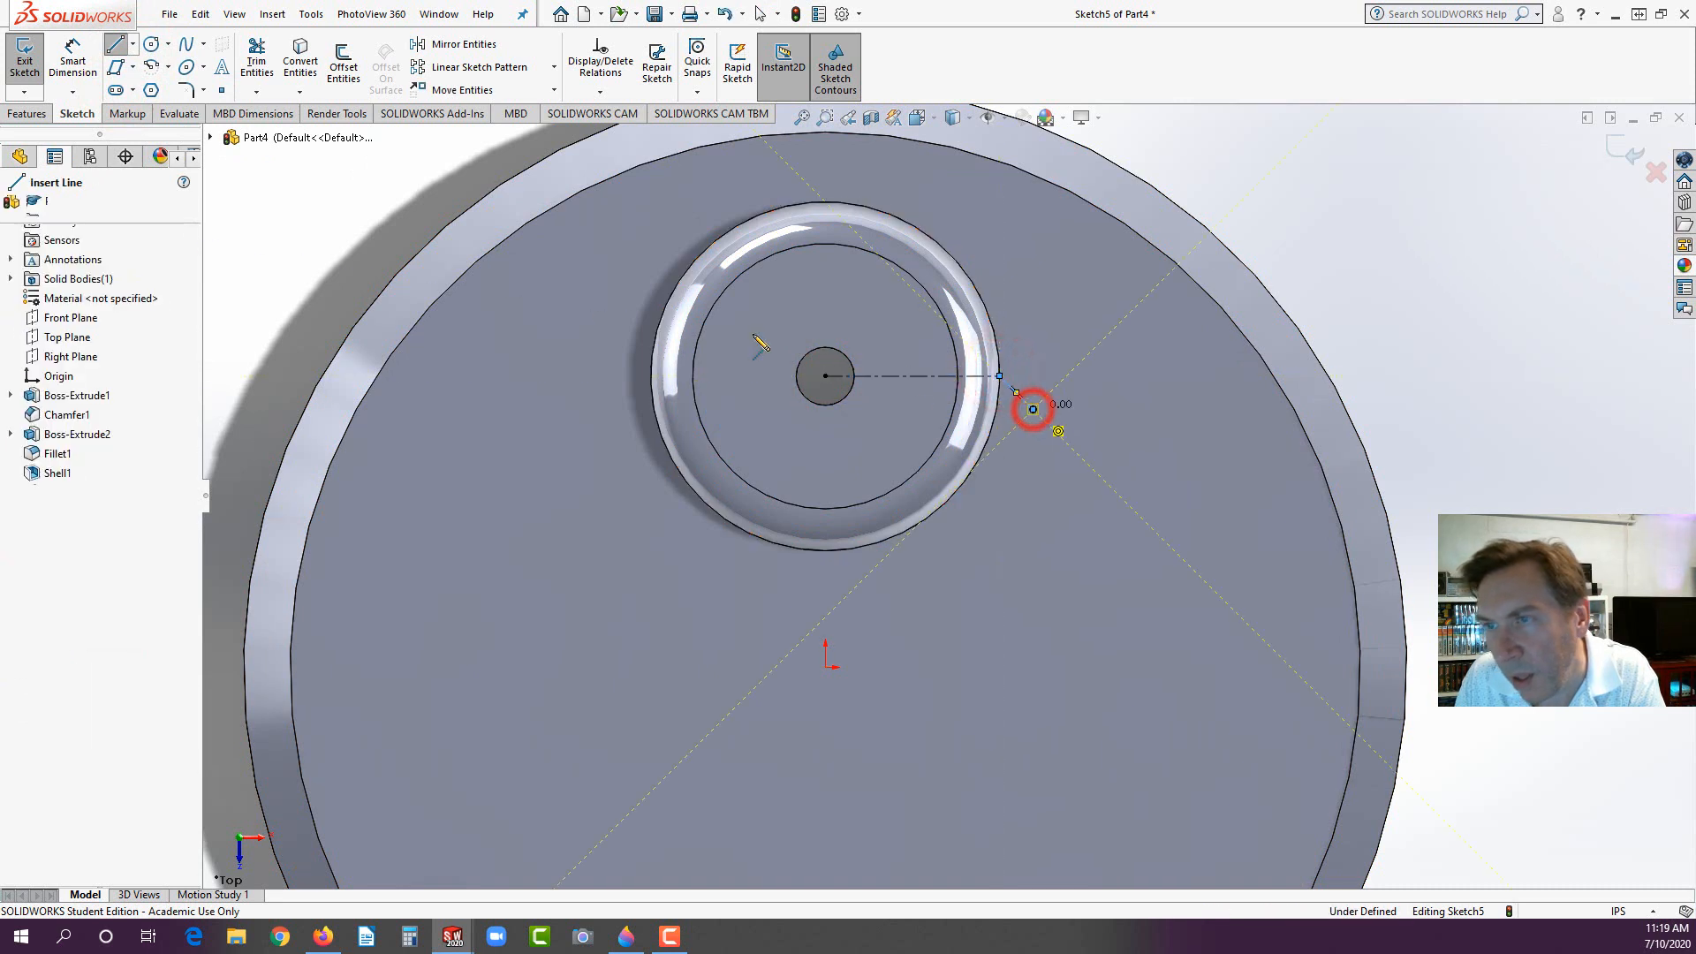
Step: Draw a center rectangle about 0.17 in by 0.08 in, centred on the centerline near the boss's outer edge
click(133, 67)
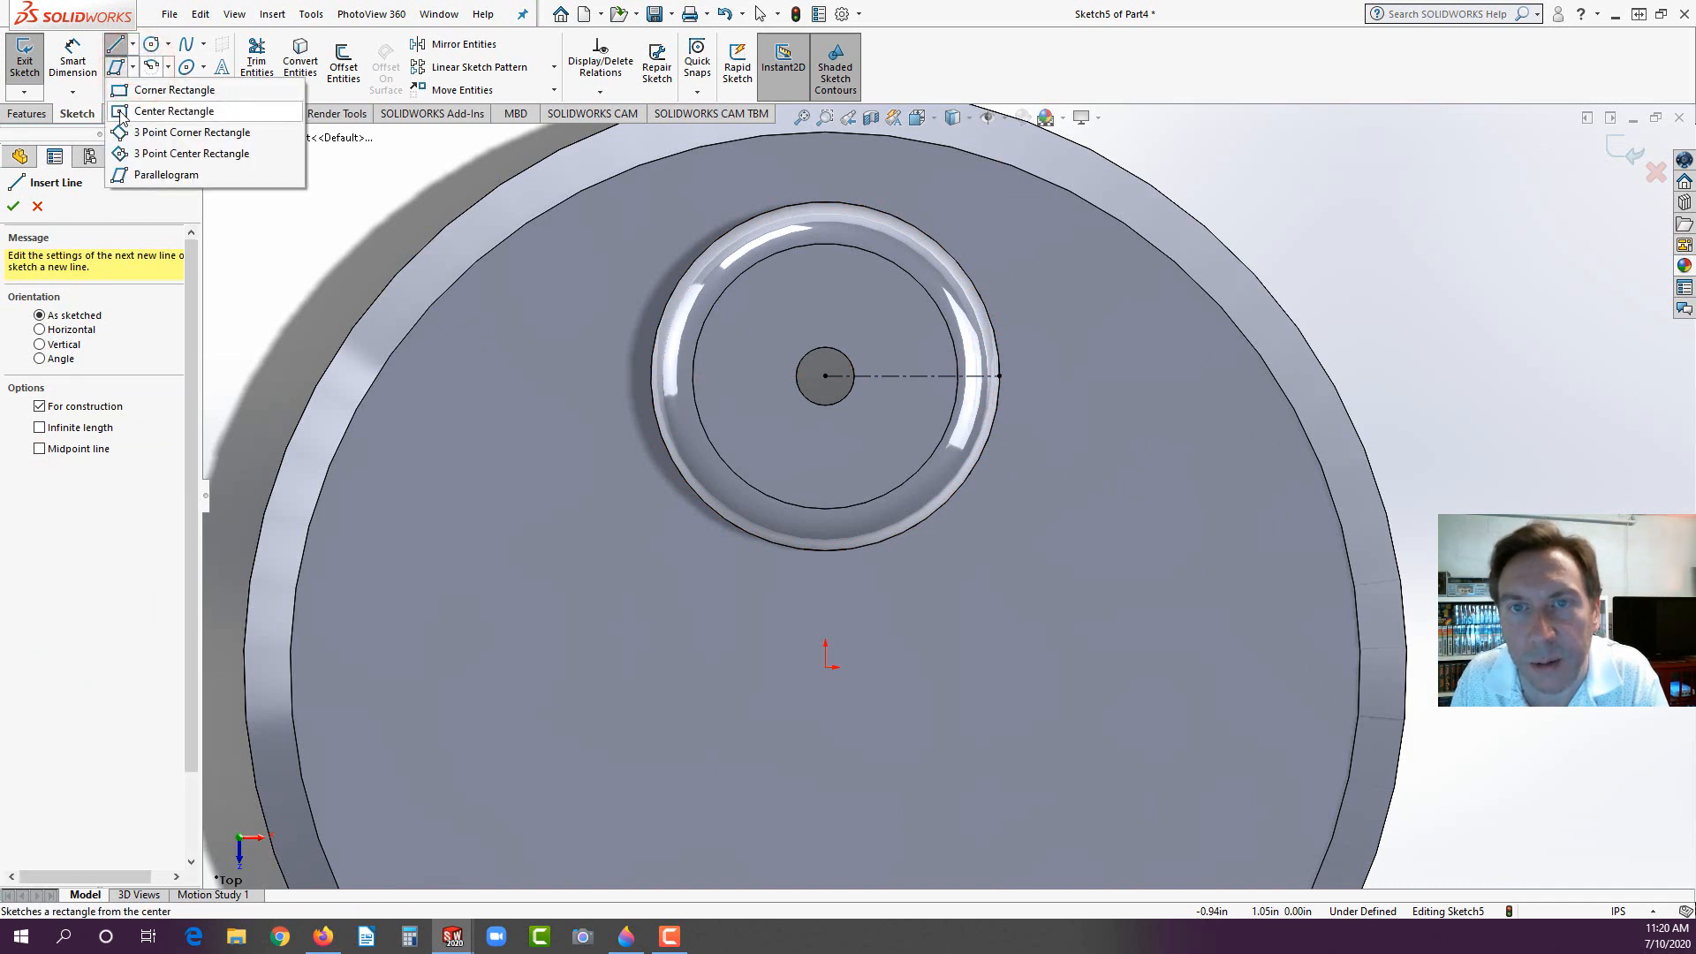
click(121, 112)
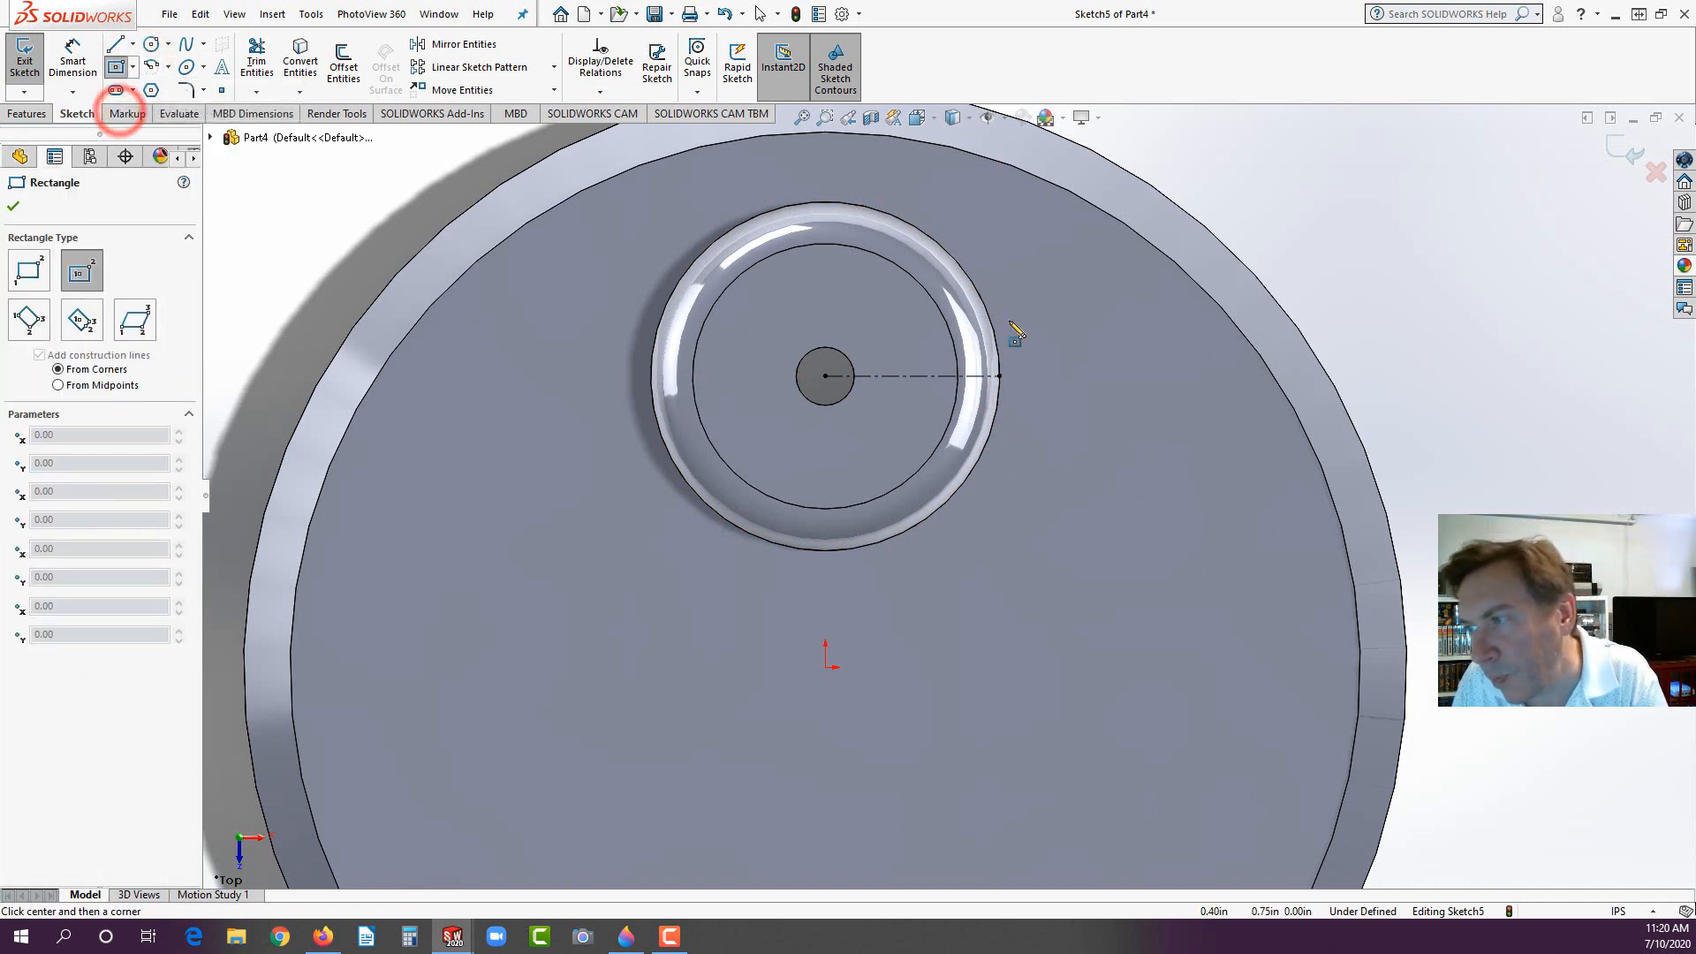
click(977, 376)
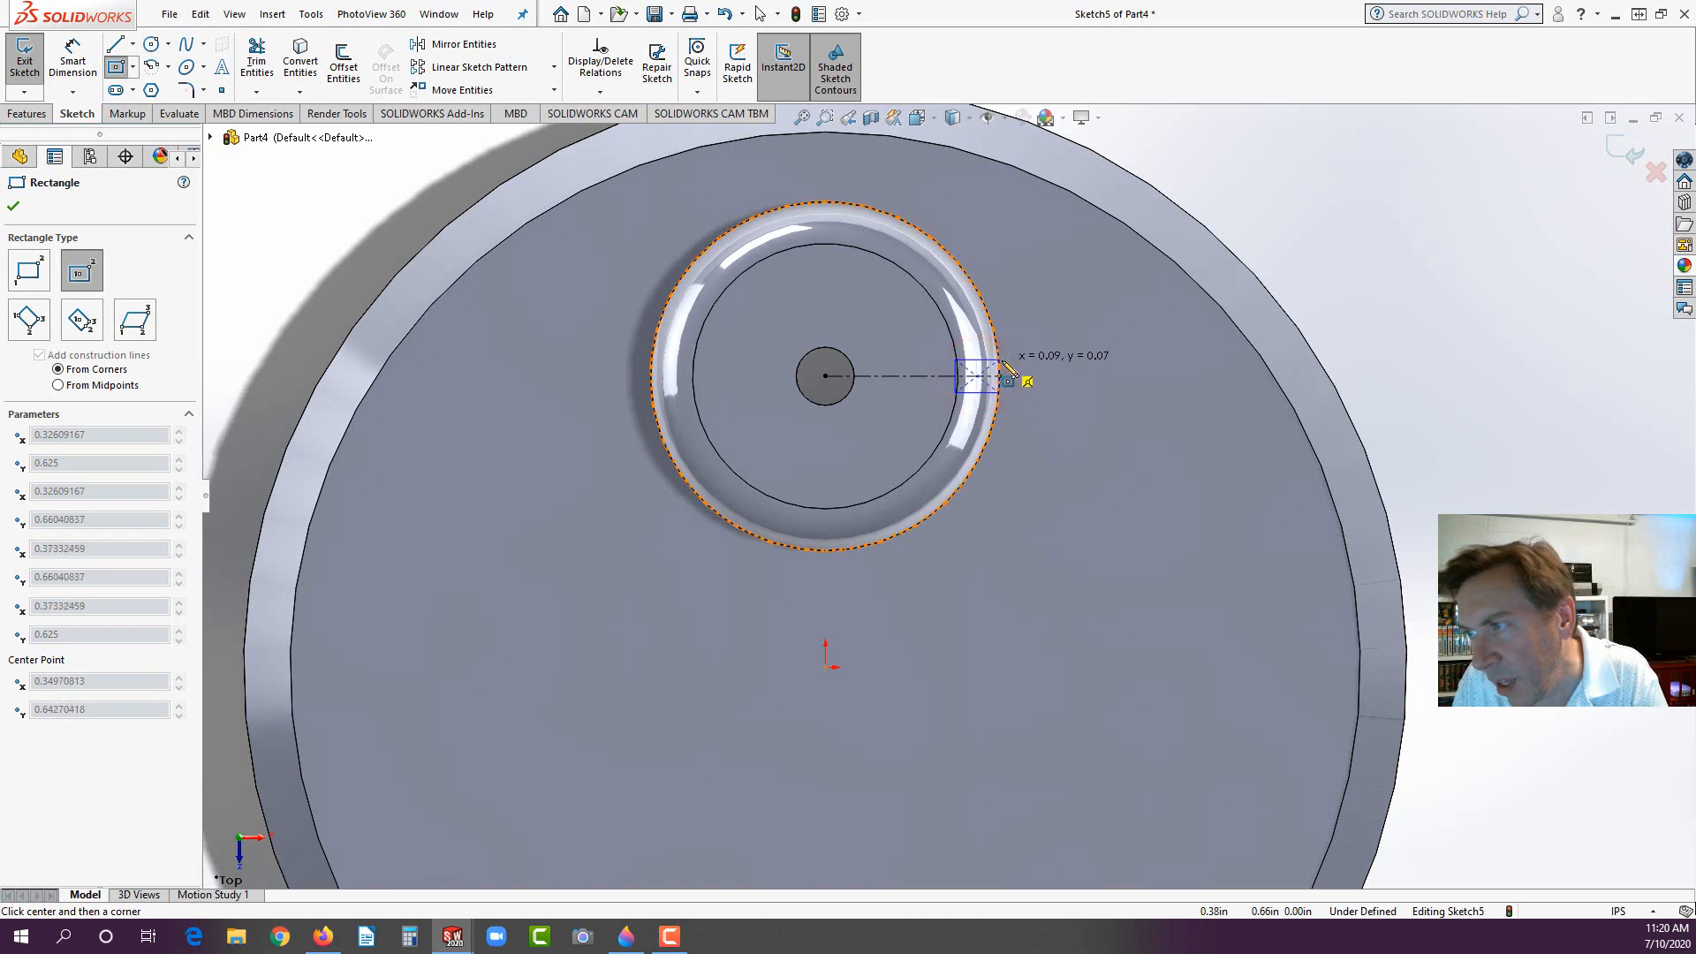
click(1016, 358)
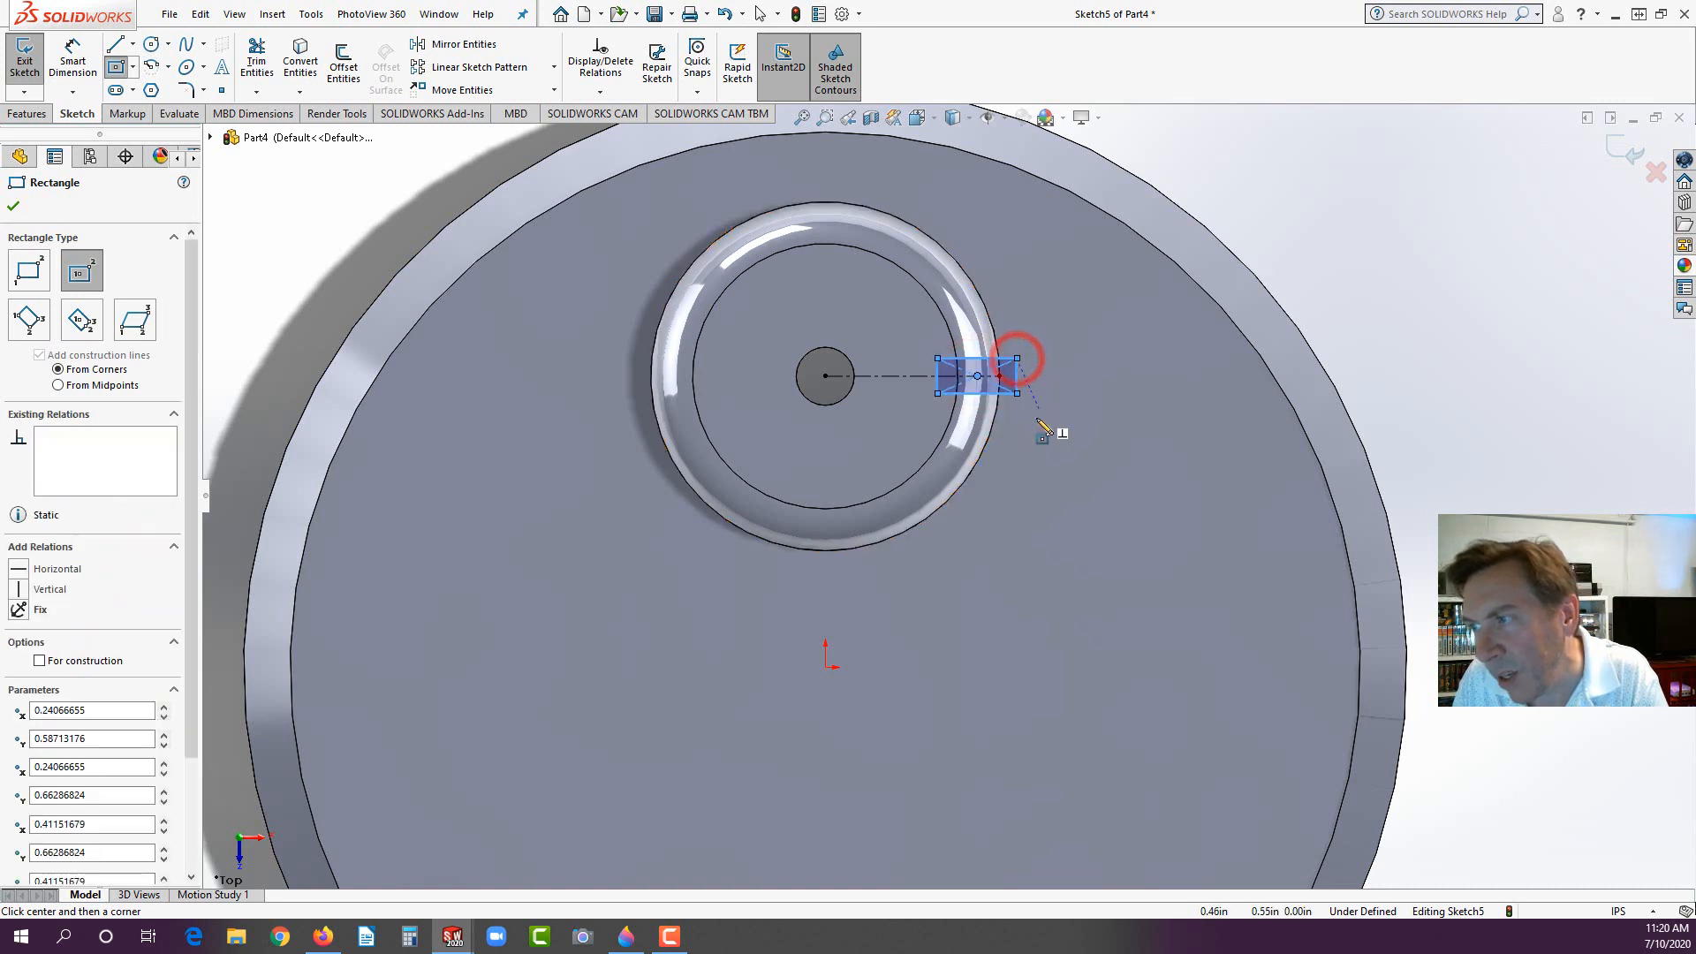
Step: Dimension the rectangle to 0.1 in long and 0.05 in high
click(72, 62)
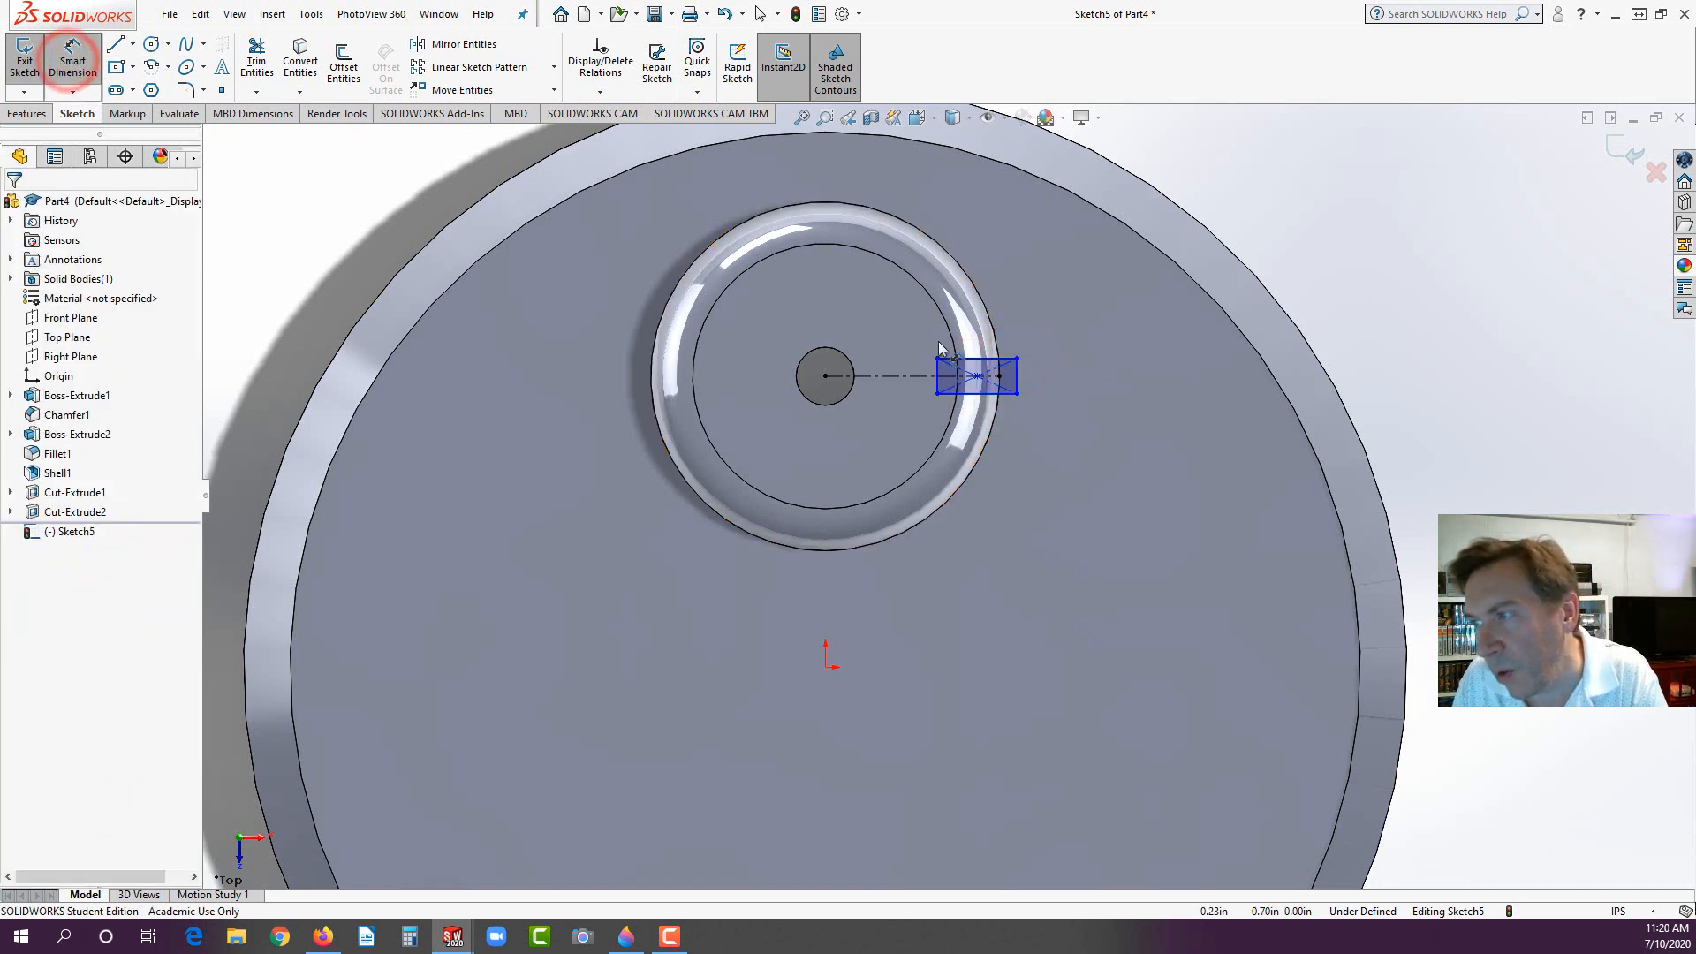
click(967, 358)
click(977, 194)
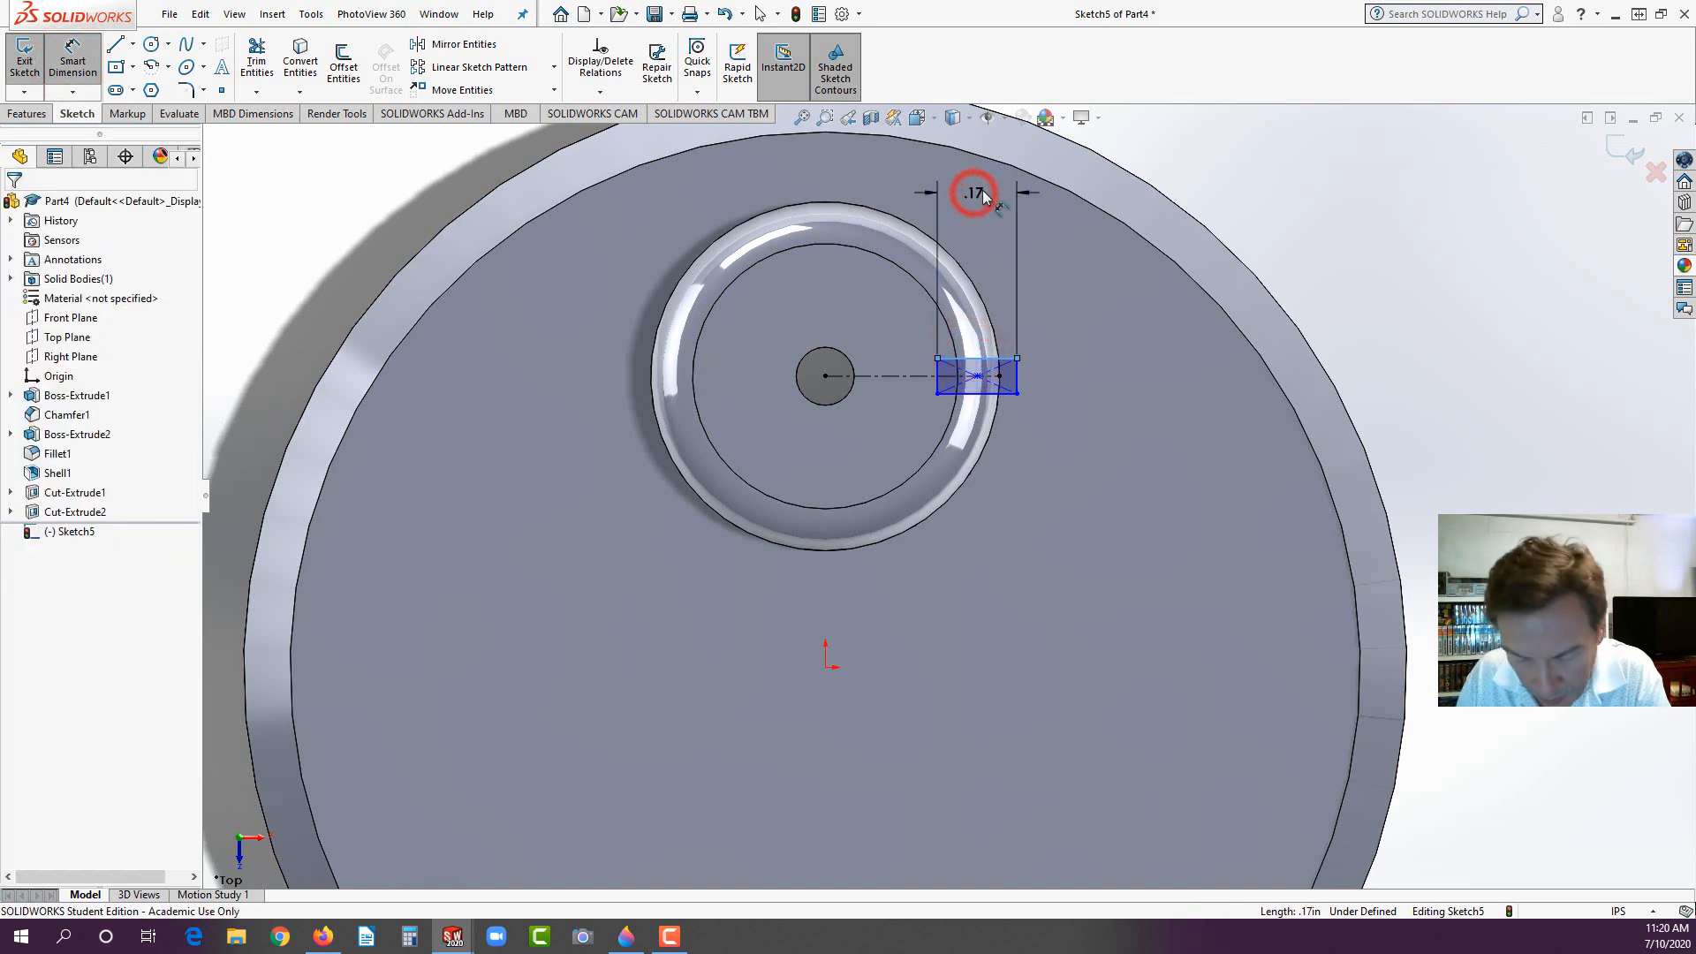
text(.1)
key(Return)
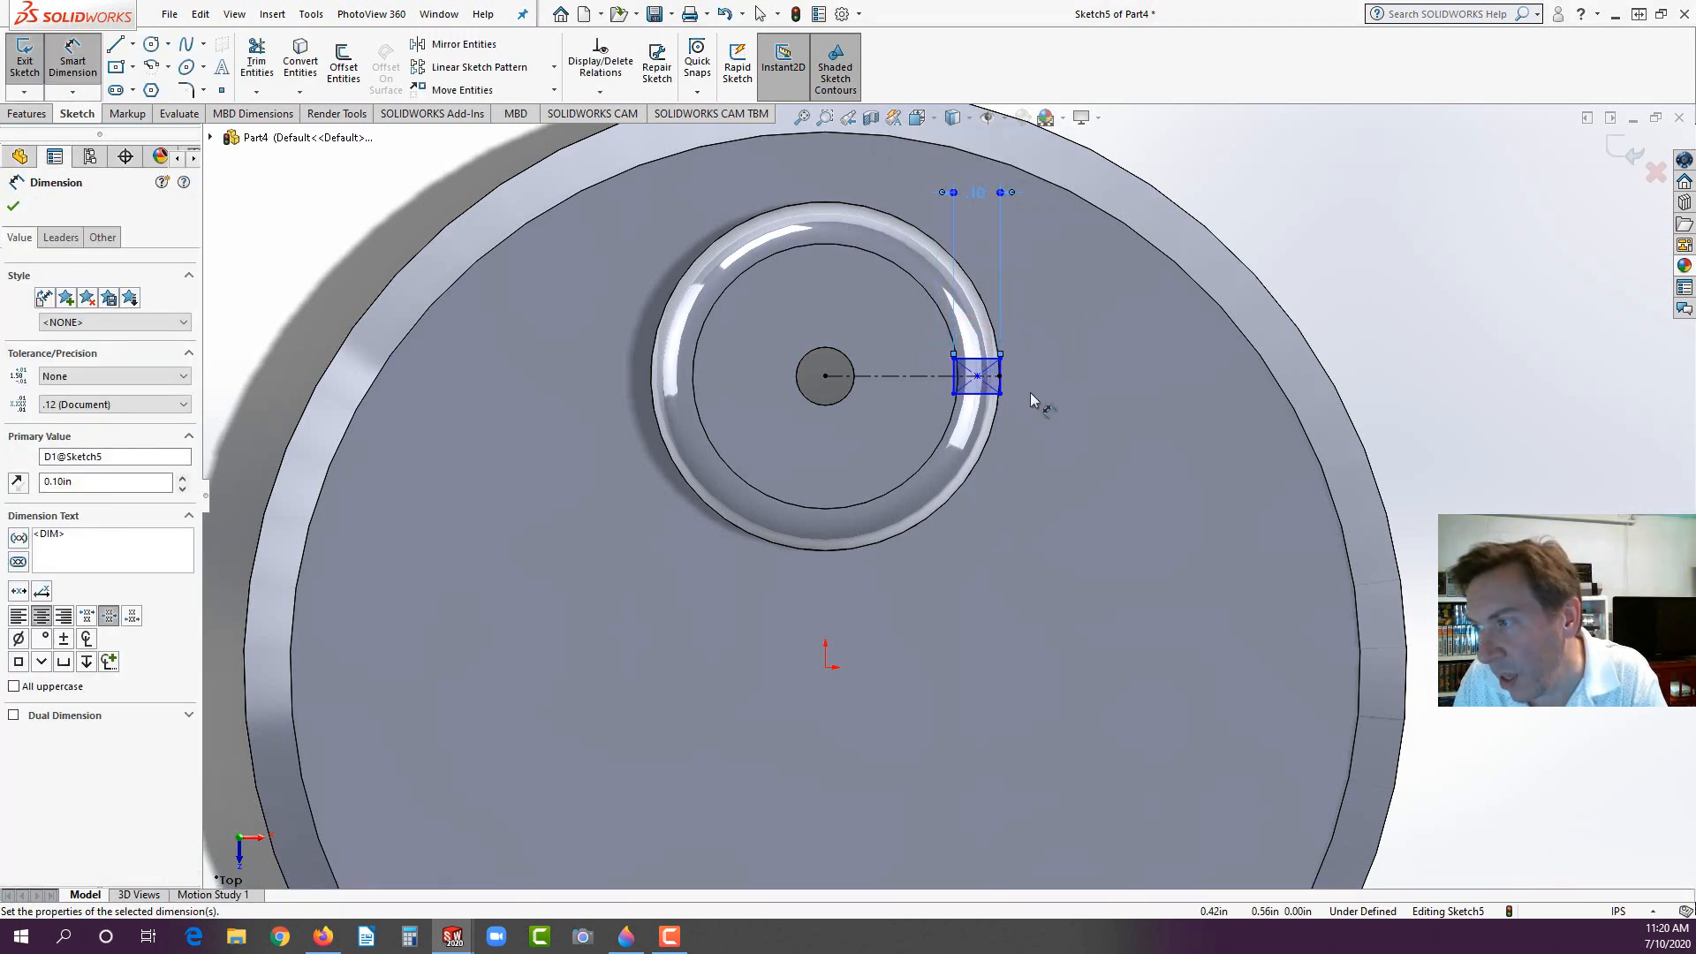
click(1001, 384)
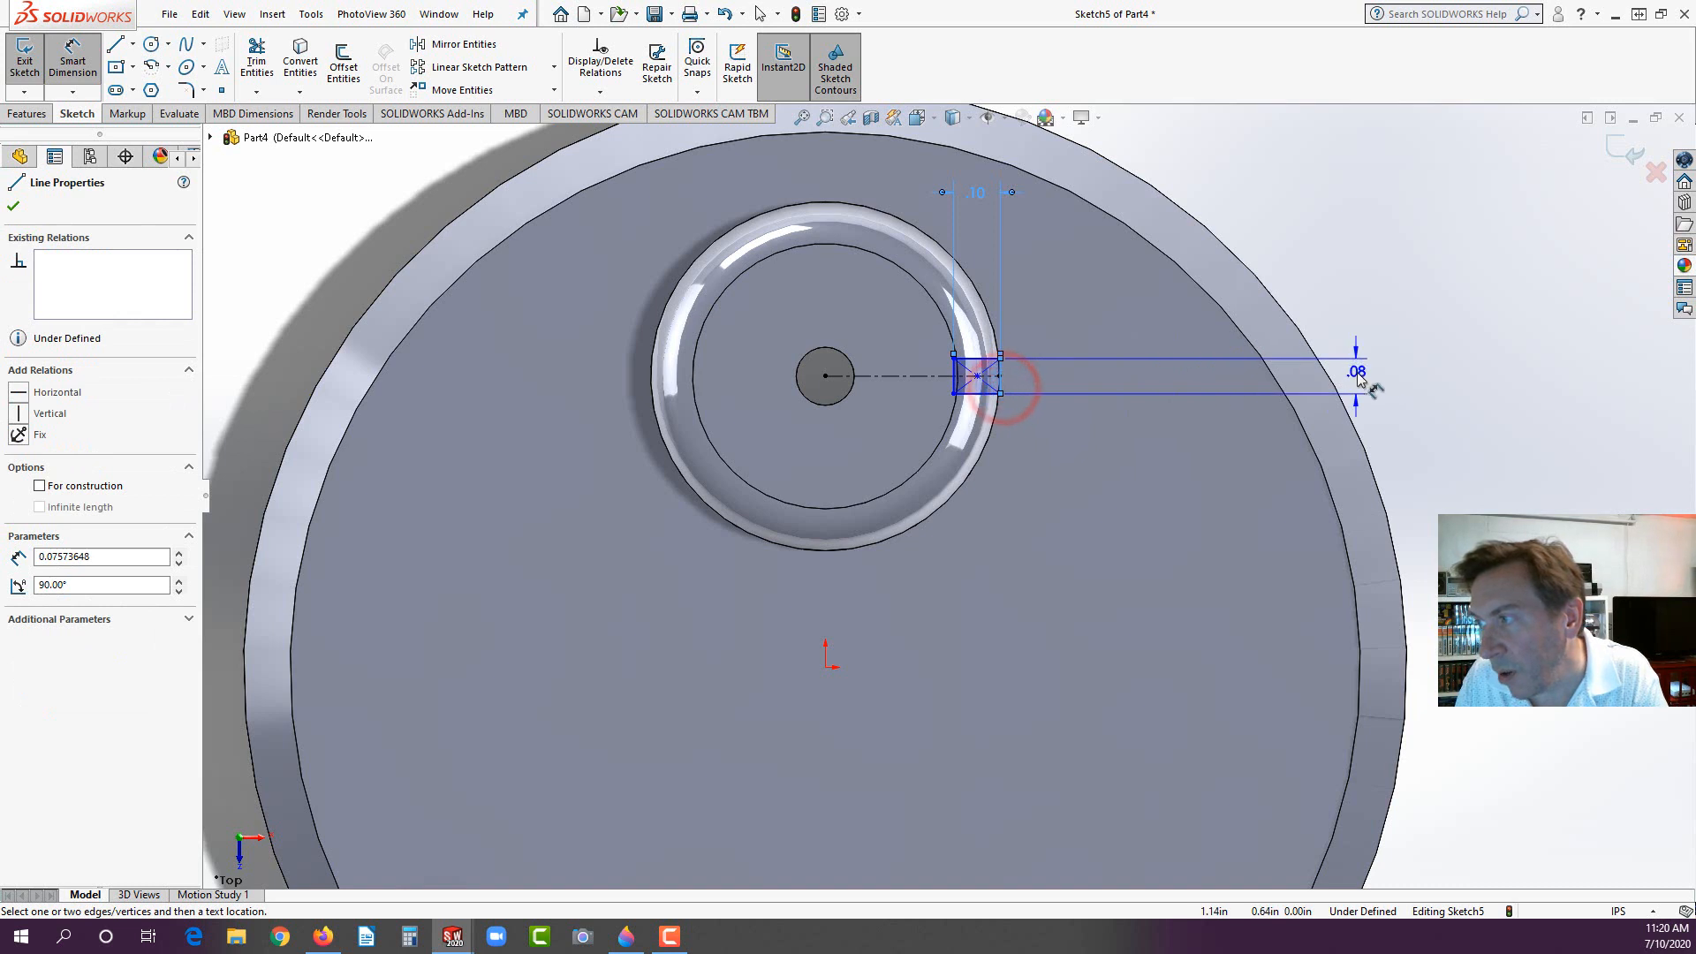
click(1388, 368)
text(.05)
key(Return)
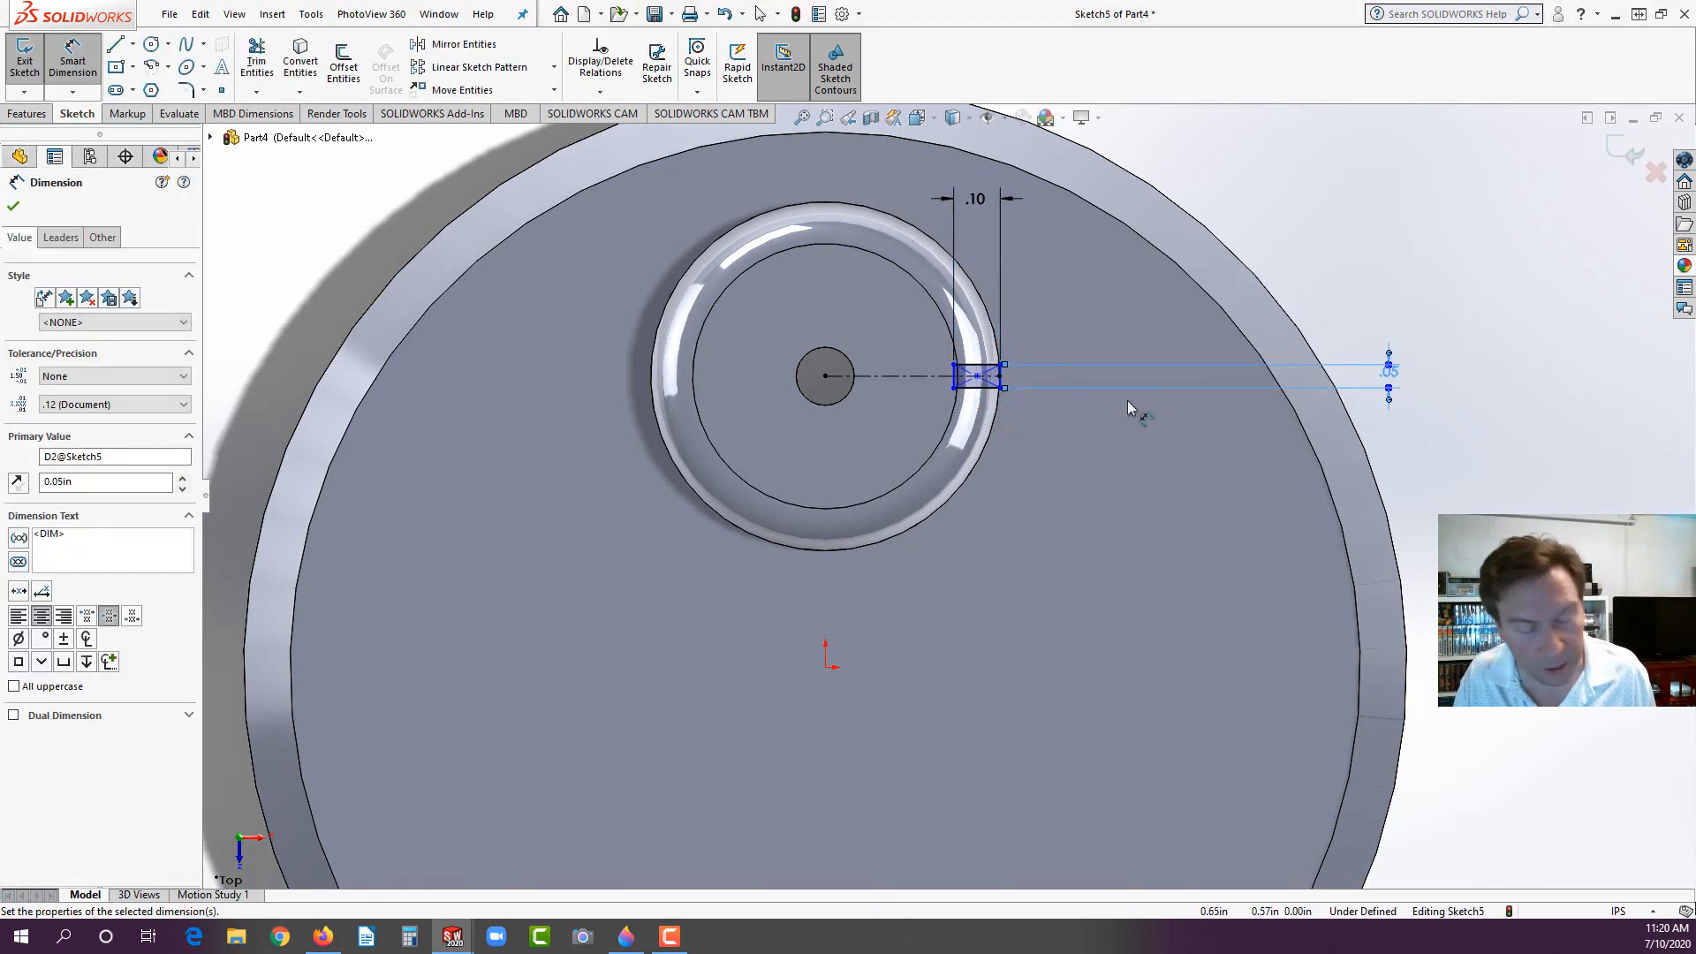
key(Escape)
Step: Make the rectangle's outer short side tangent to the boss's outer circular edge
scroll(1094, 422, down, 8)
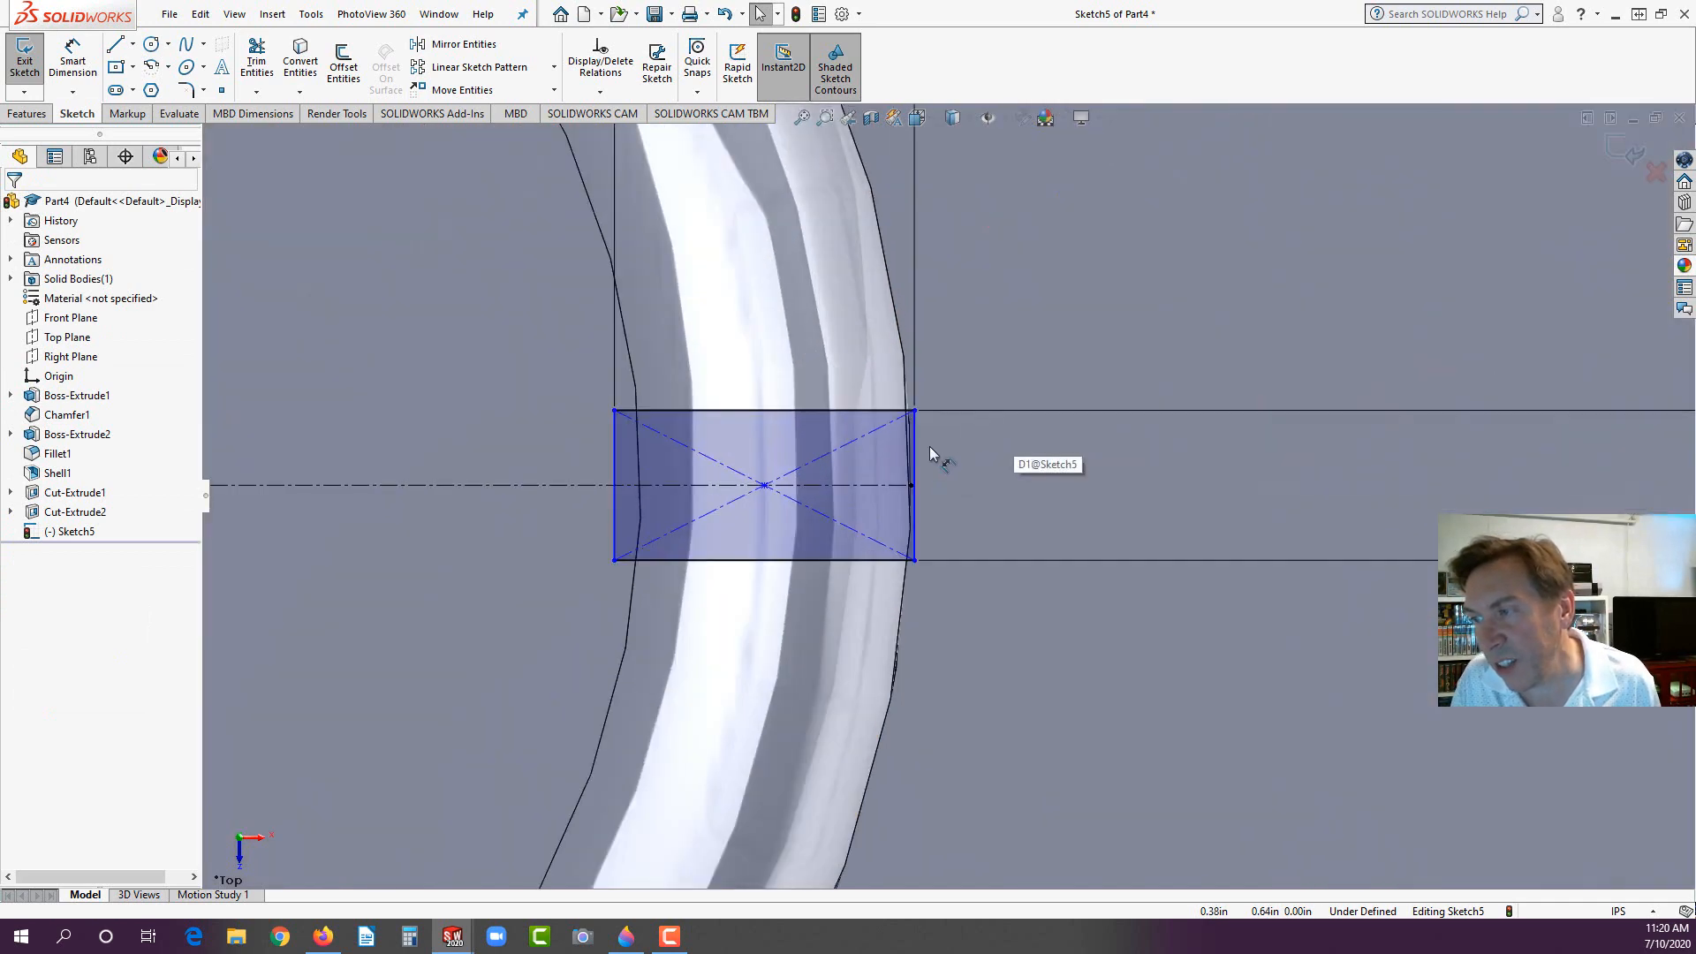
click(916, 454)
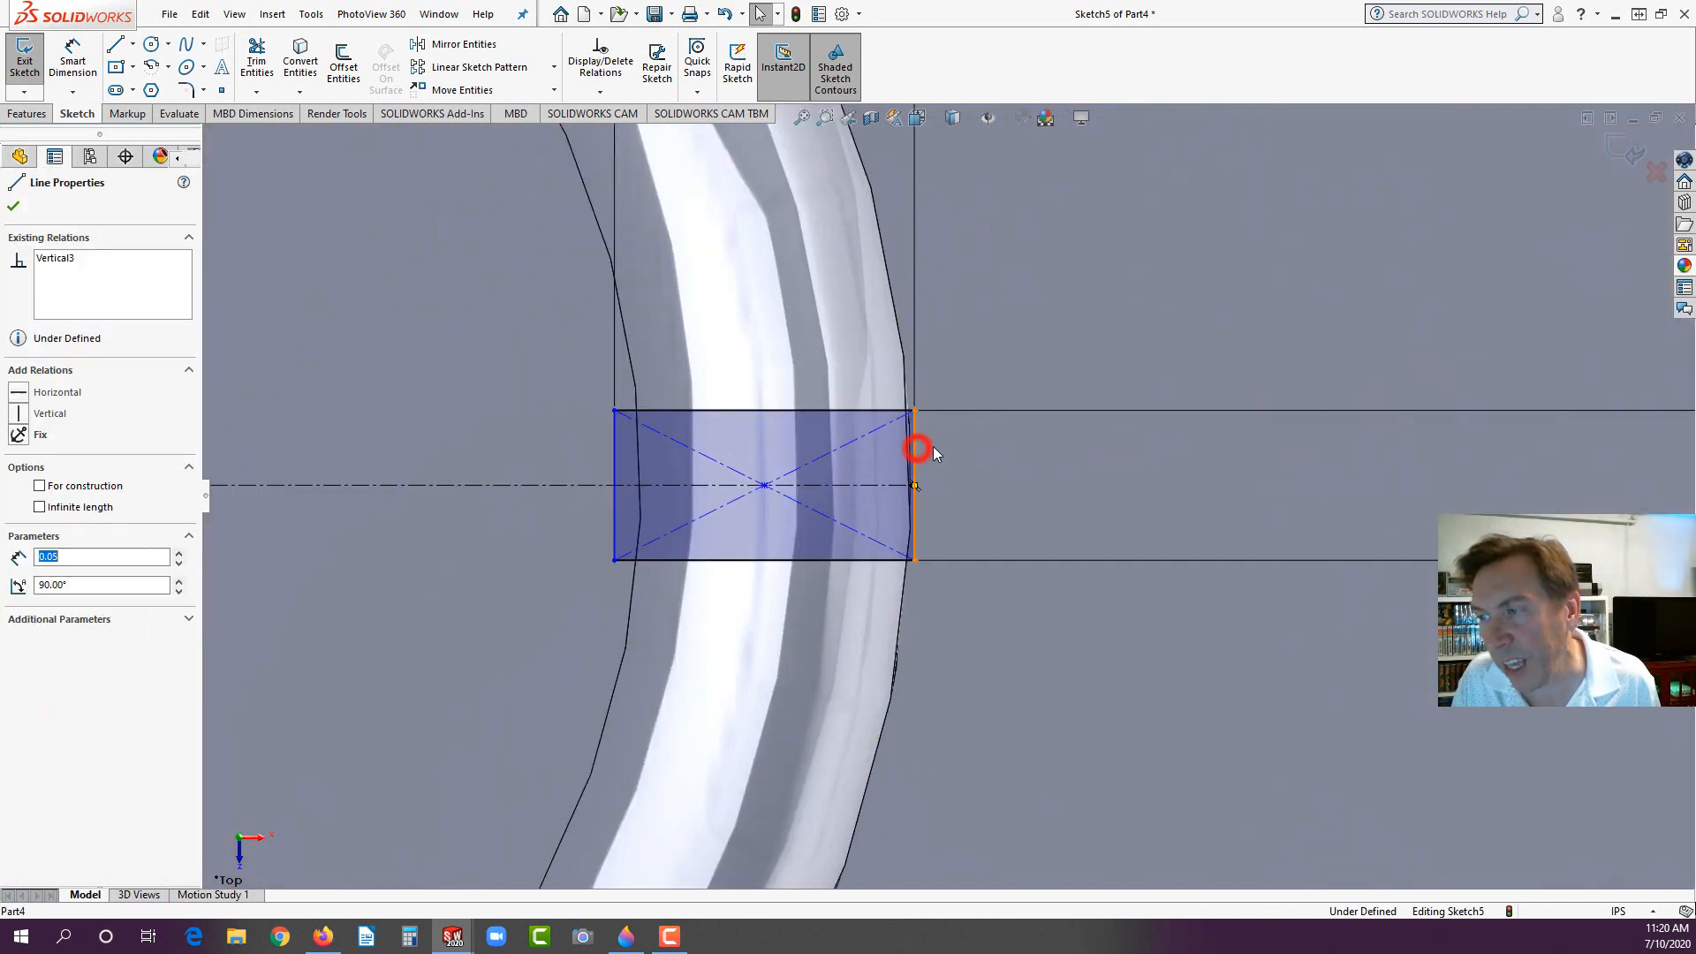
ctrl+click(897, 333)
ctrl+click(900, 336)
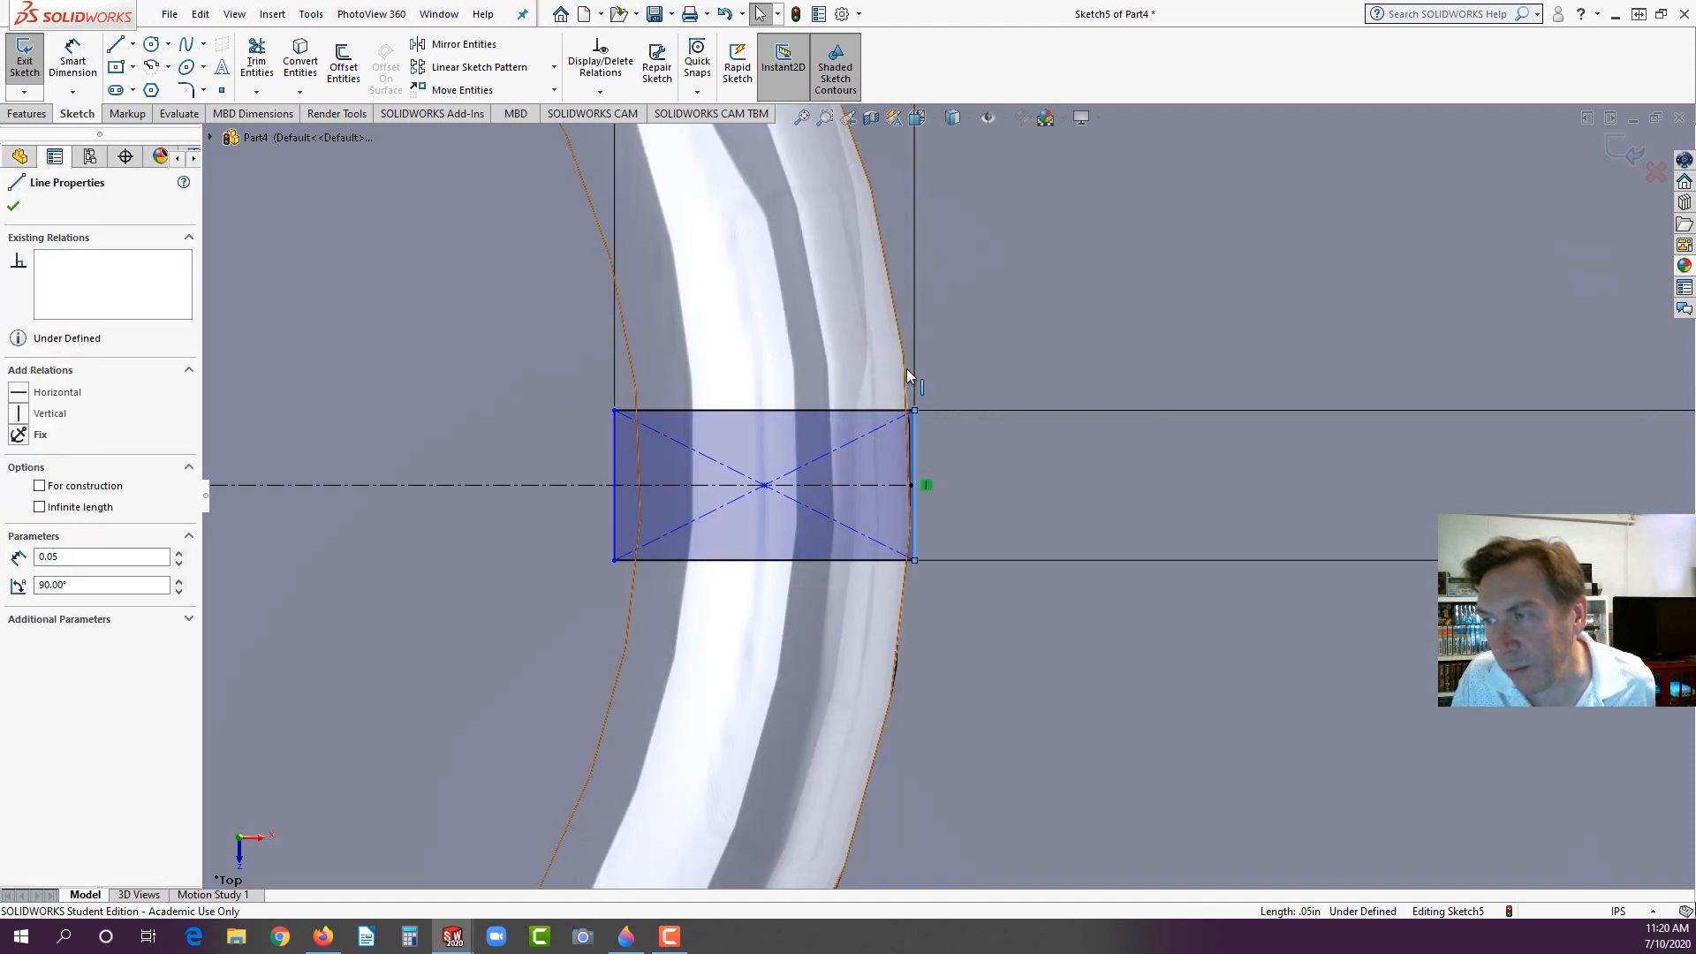
ctrl+click(908, 374)
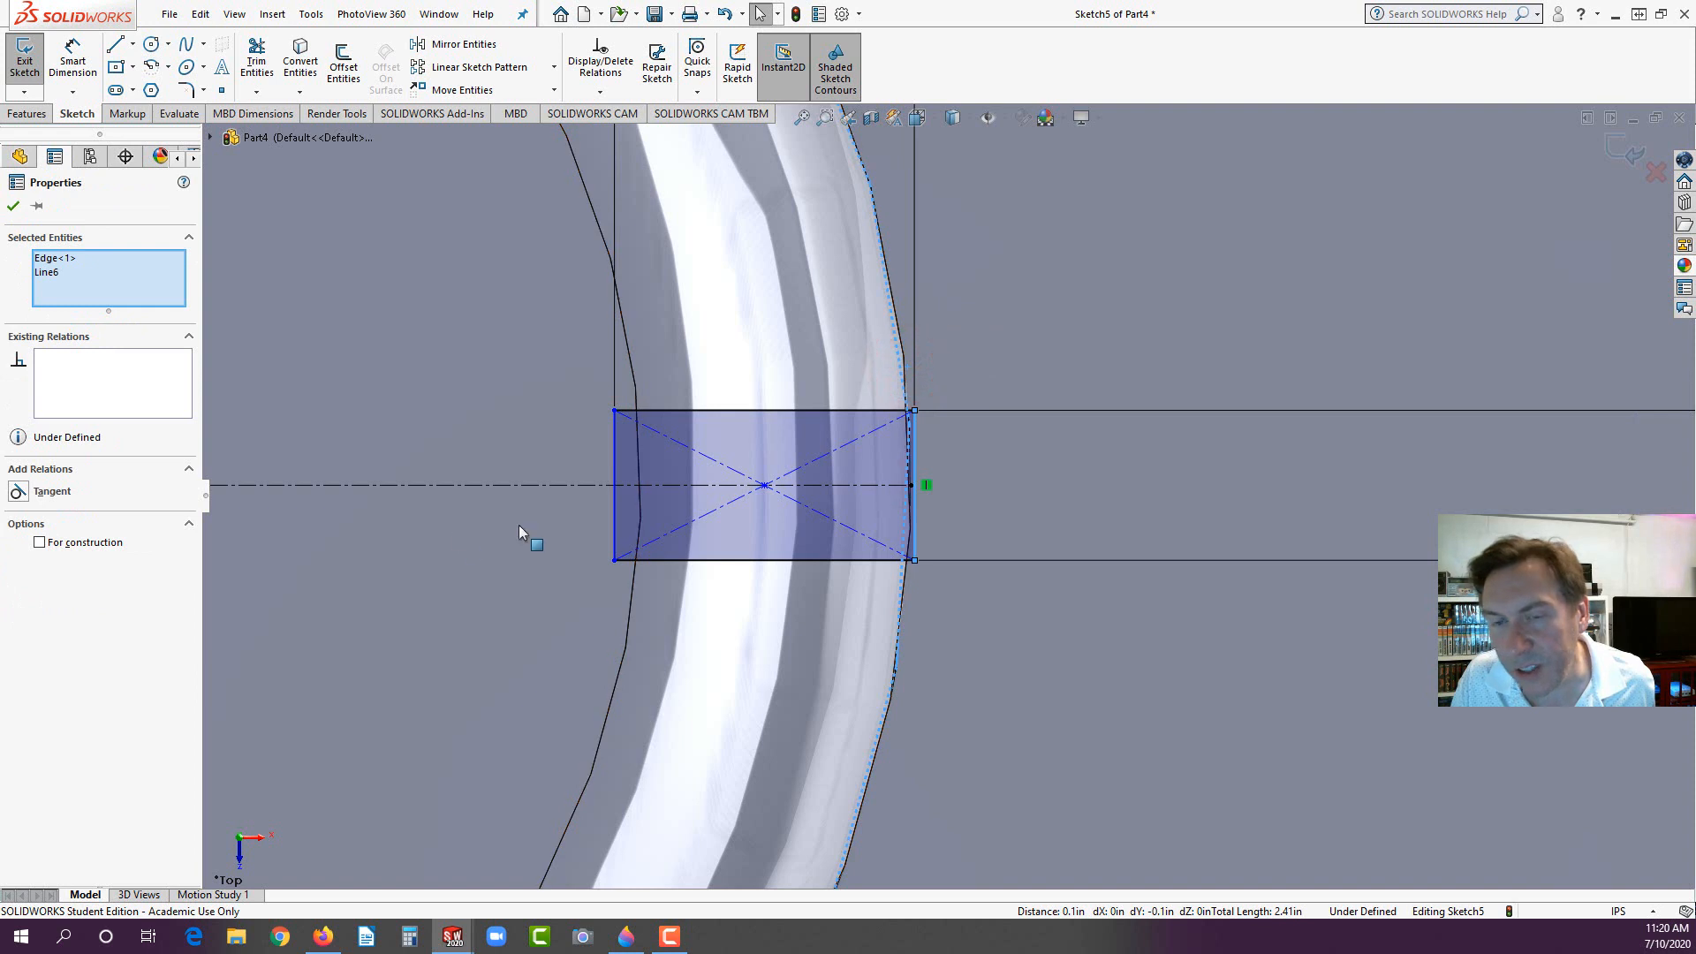
click(19, 493)
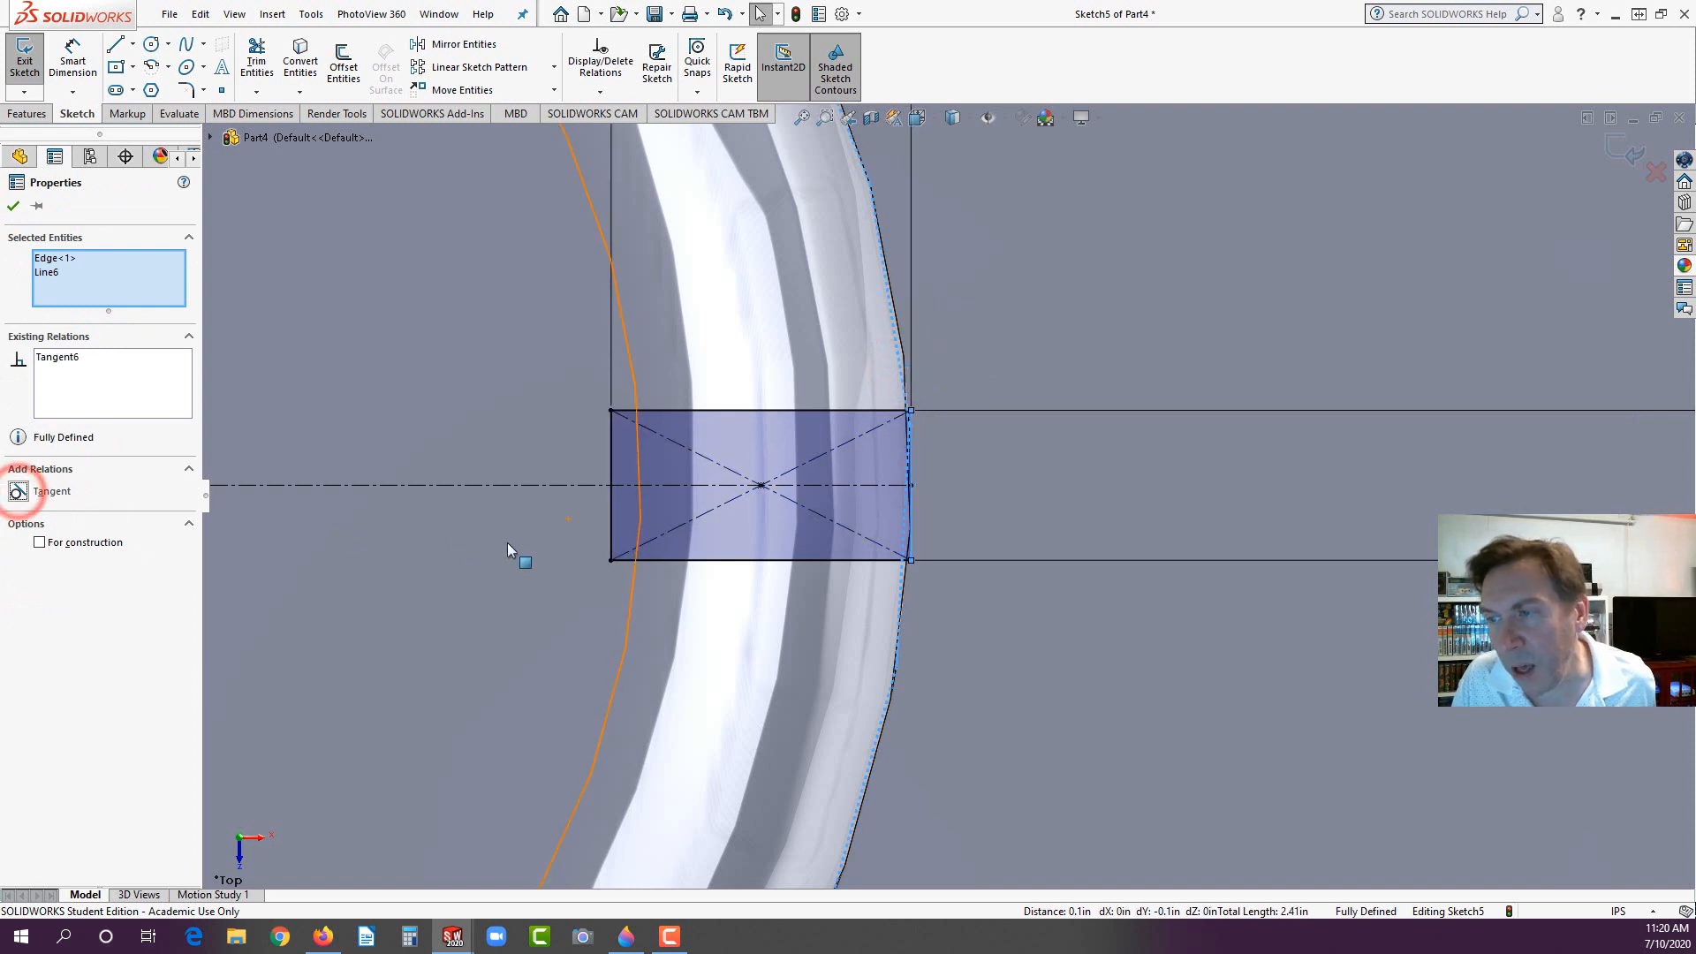
click(12, 207)
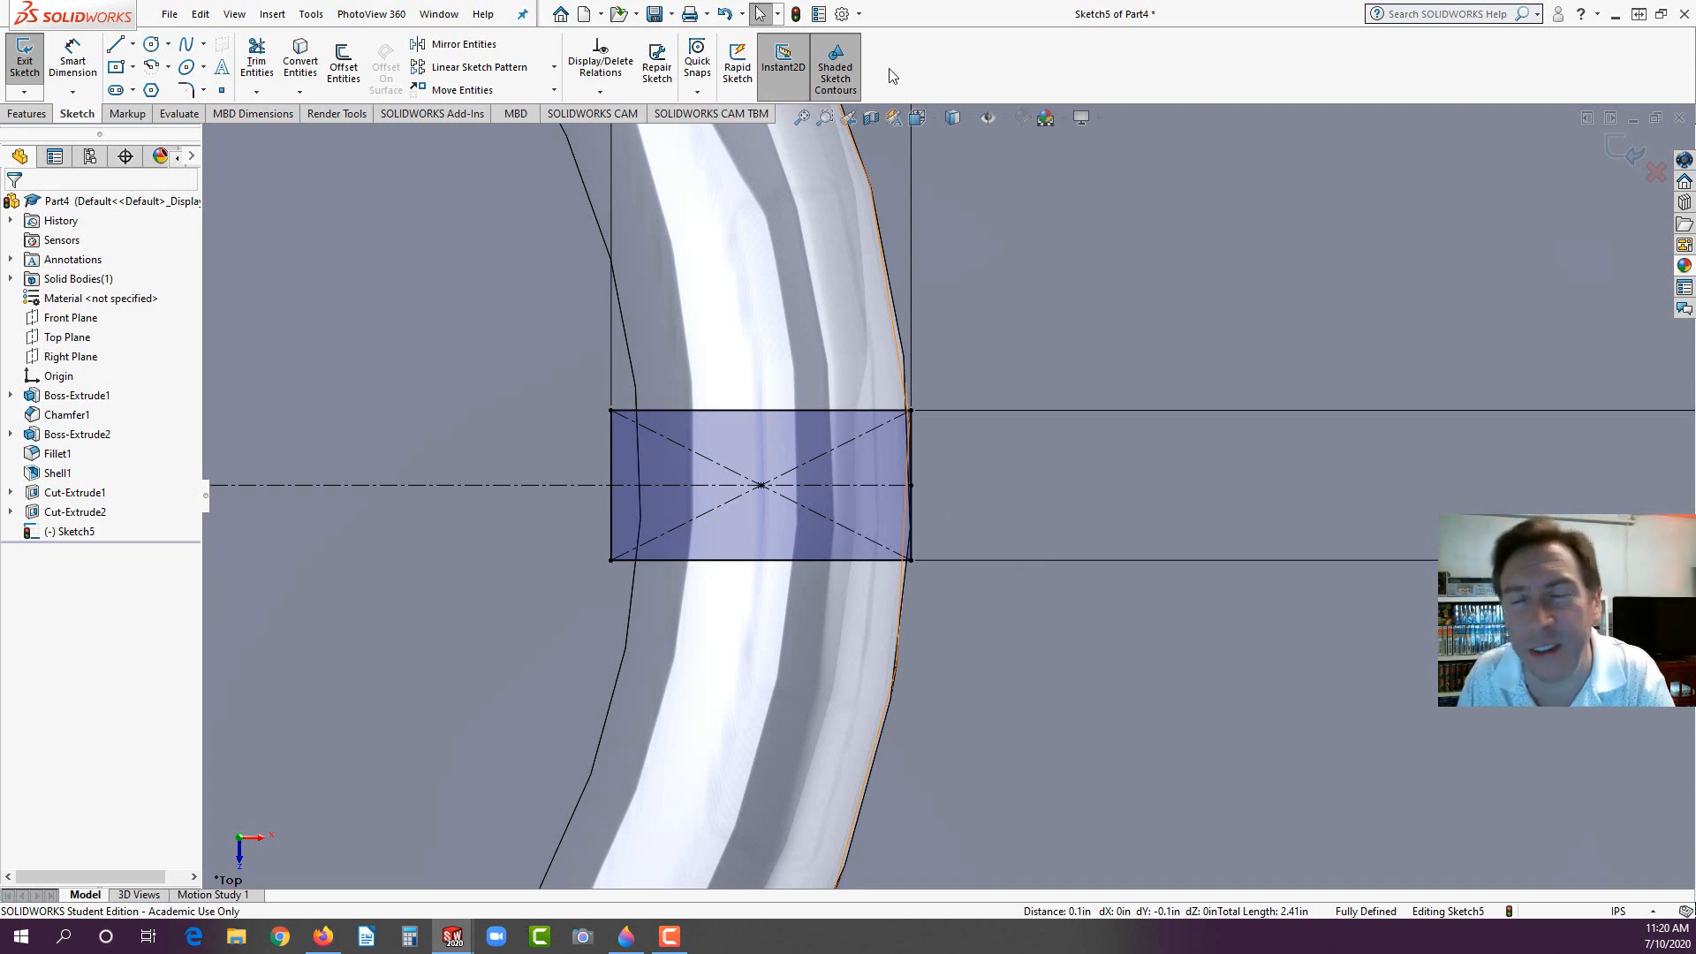
Step: Raise the document's shaded and draft image quality to near the high end, with a deviation of 0.00110336 in
click(842, 15)
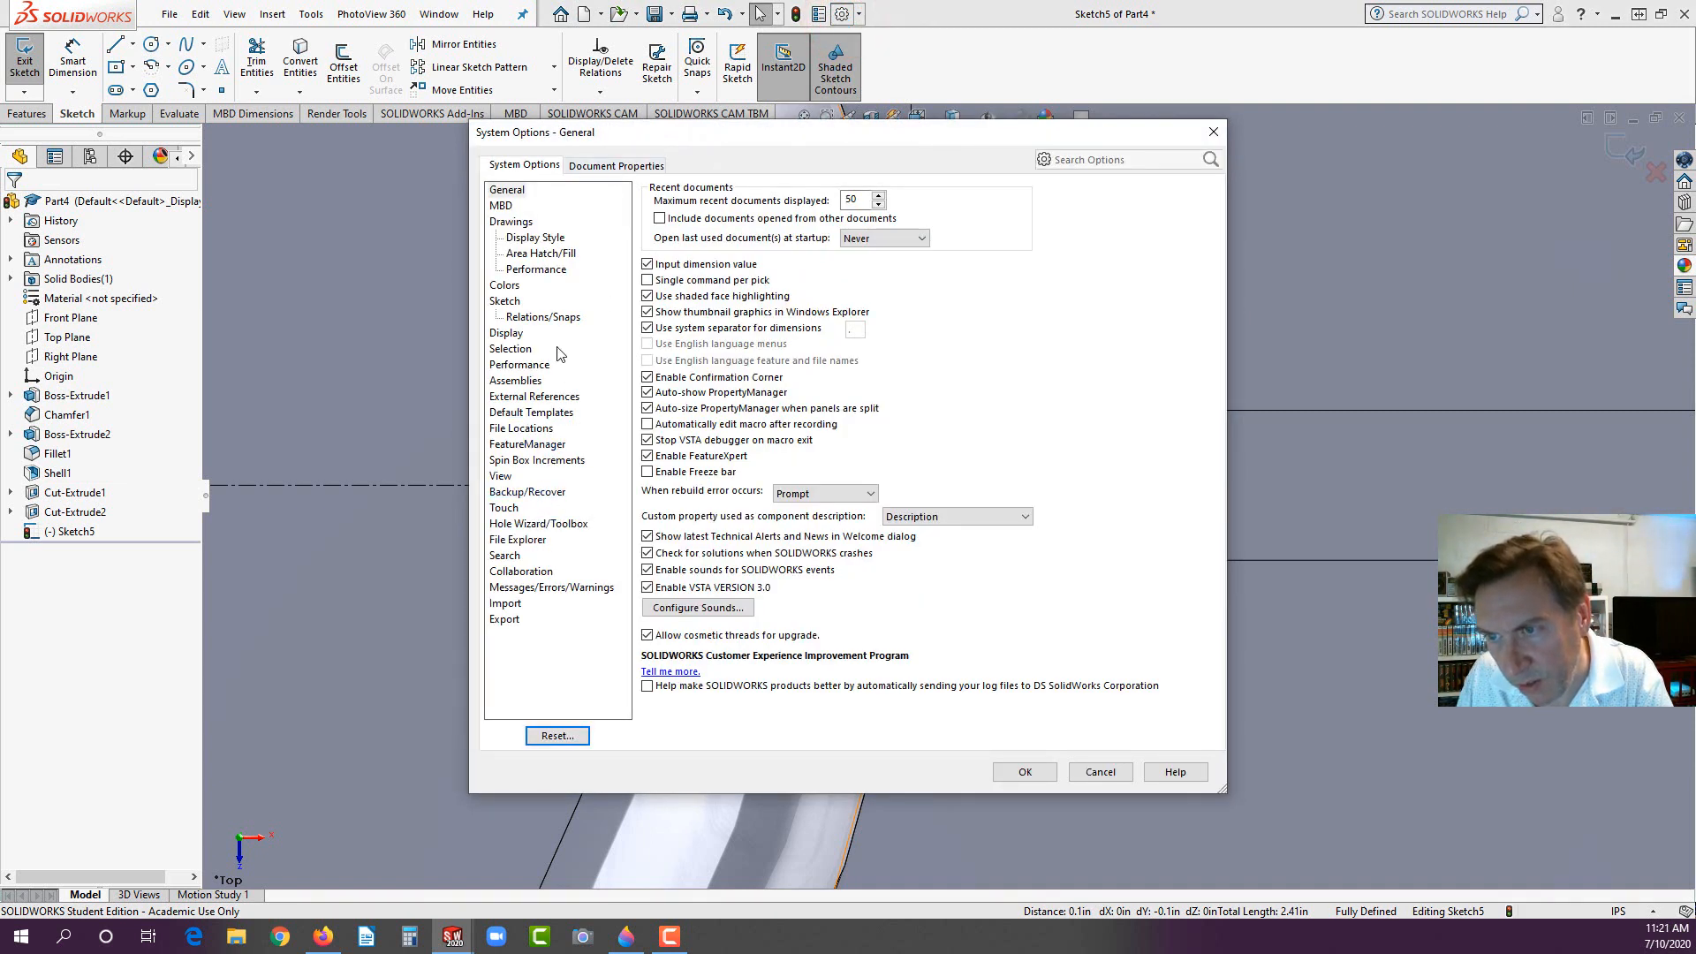
click(539, 364)
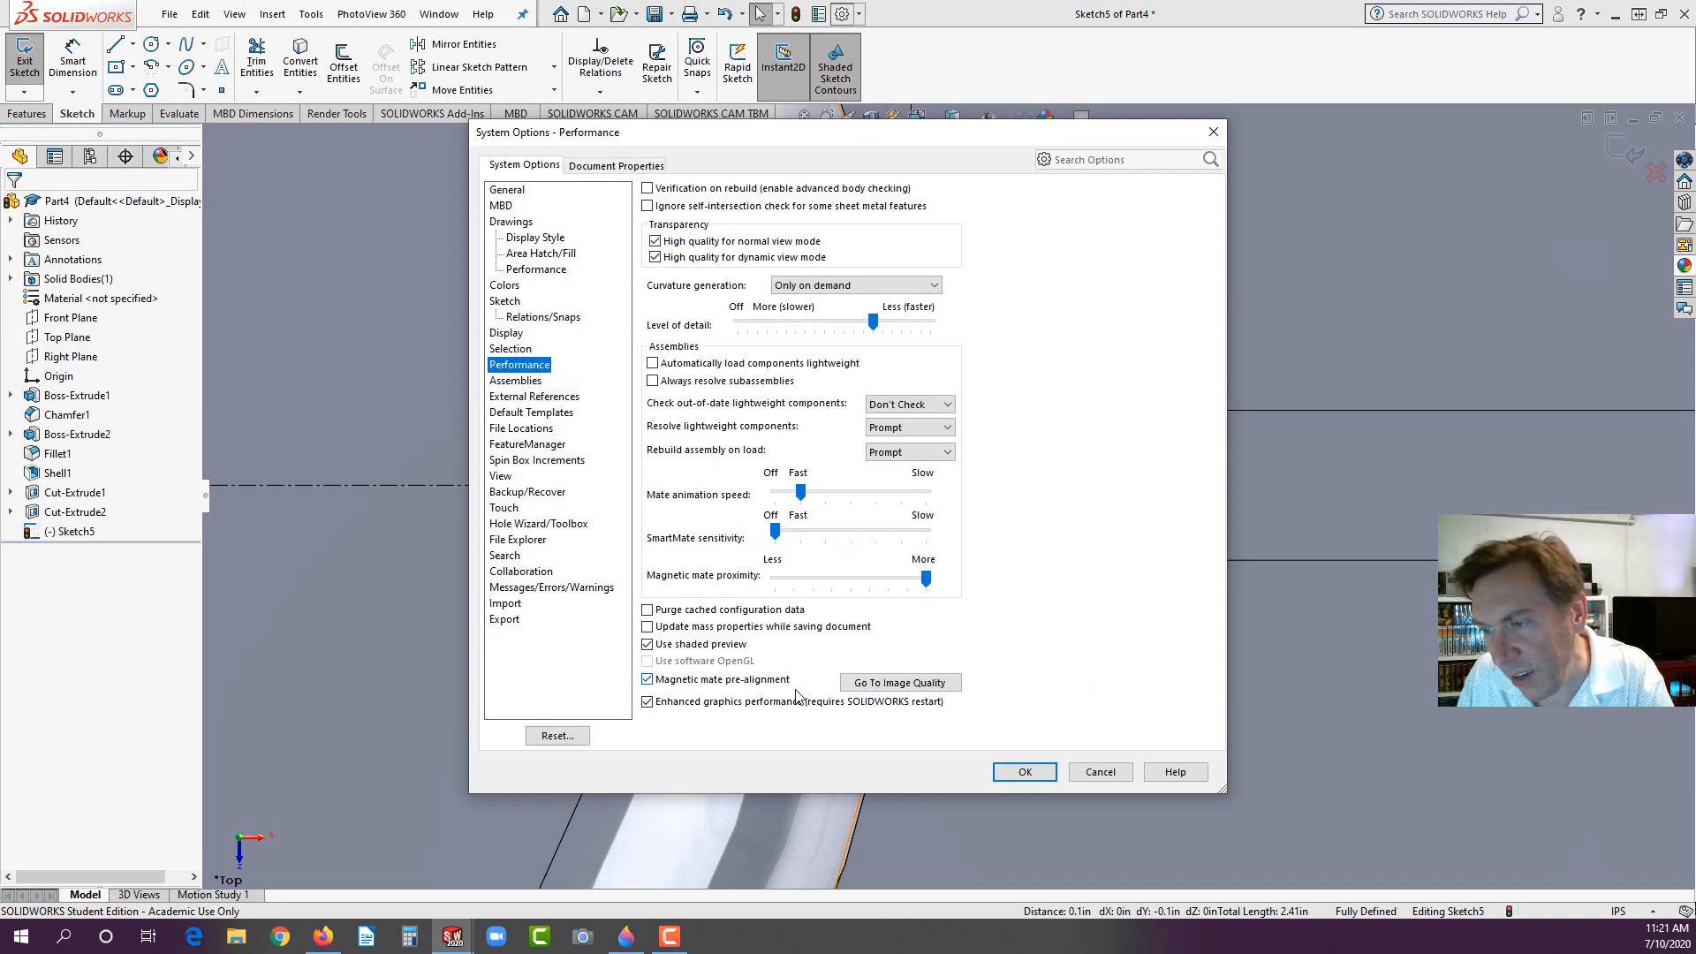
click(894, 682)
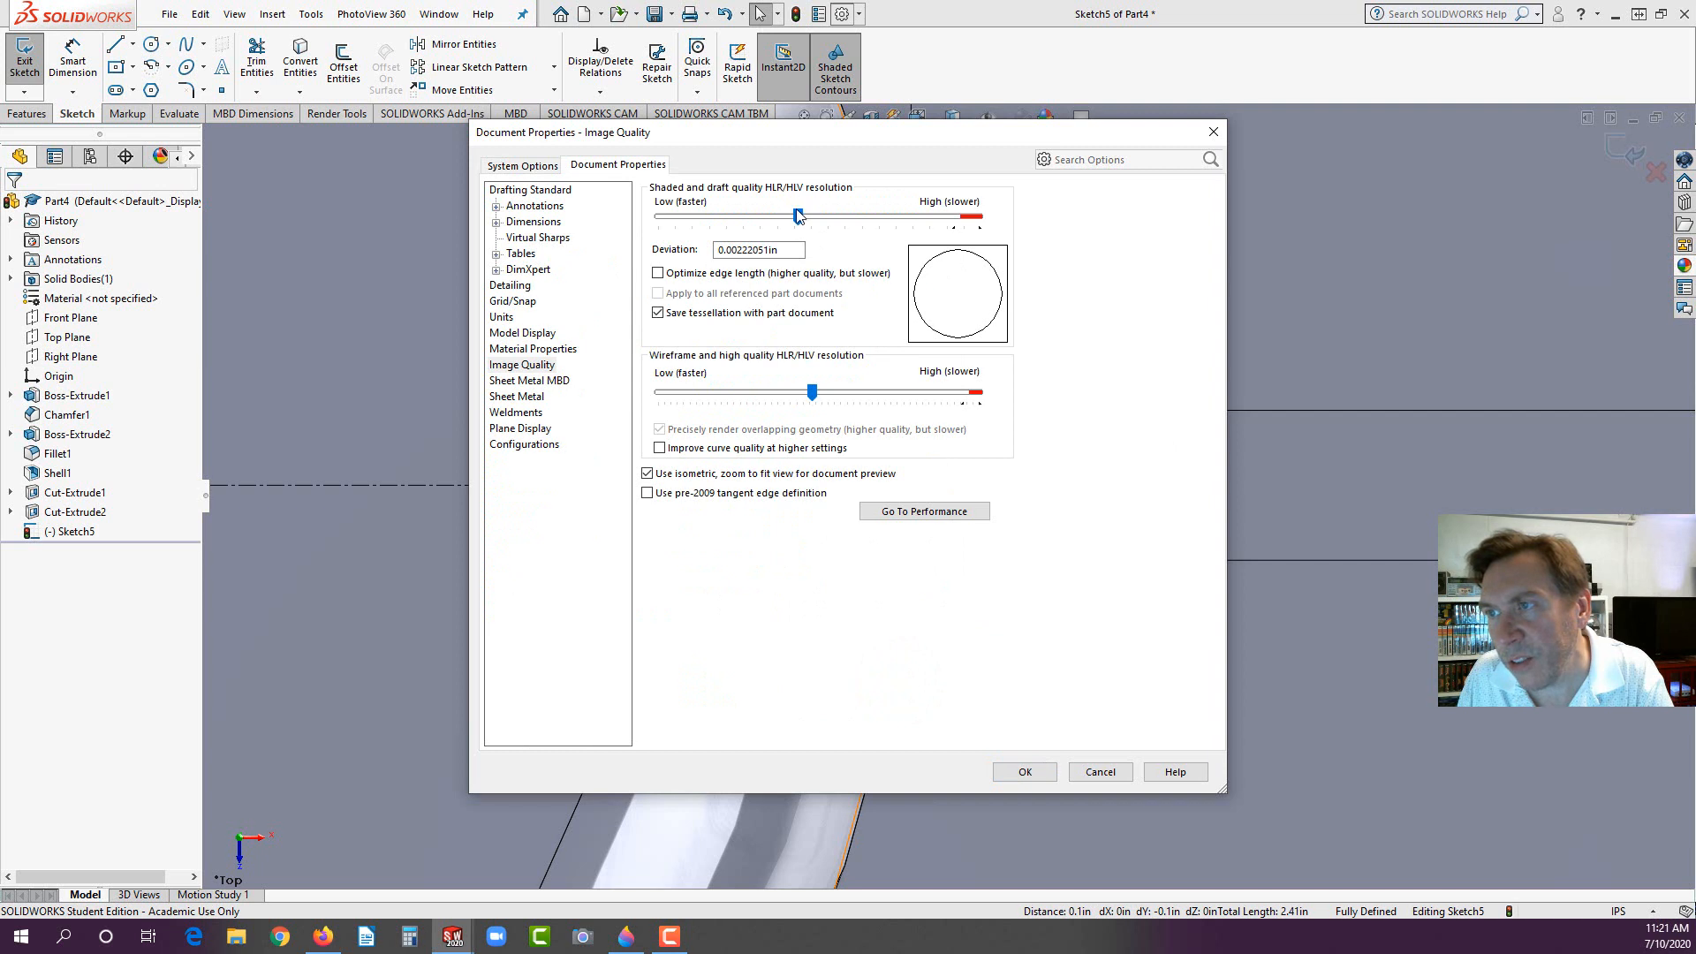
mouse_move(798, 216)
mouse_down()
mouse_move(941, 217)
mouse_move(672, 216)
mouse_up()
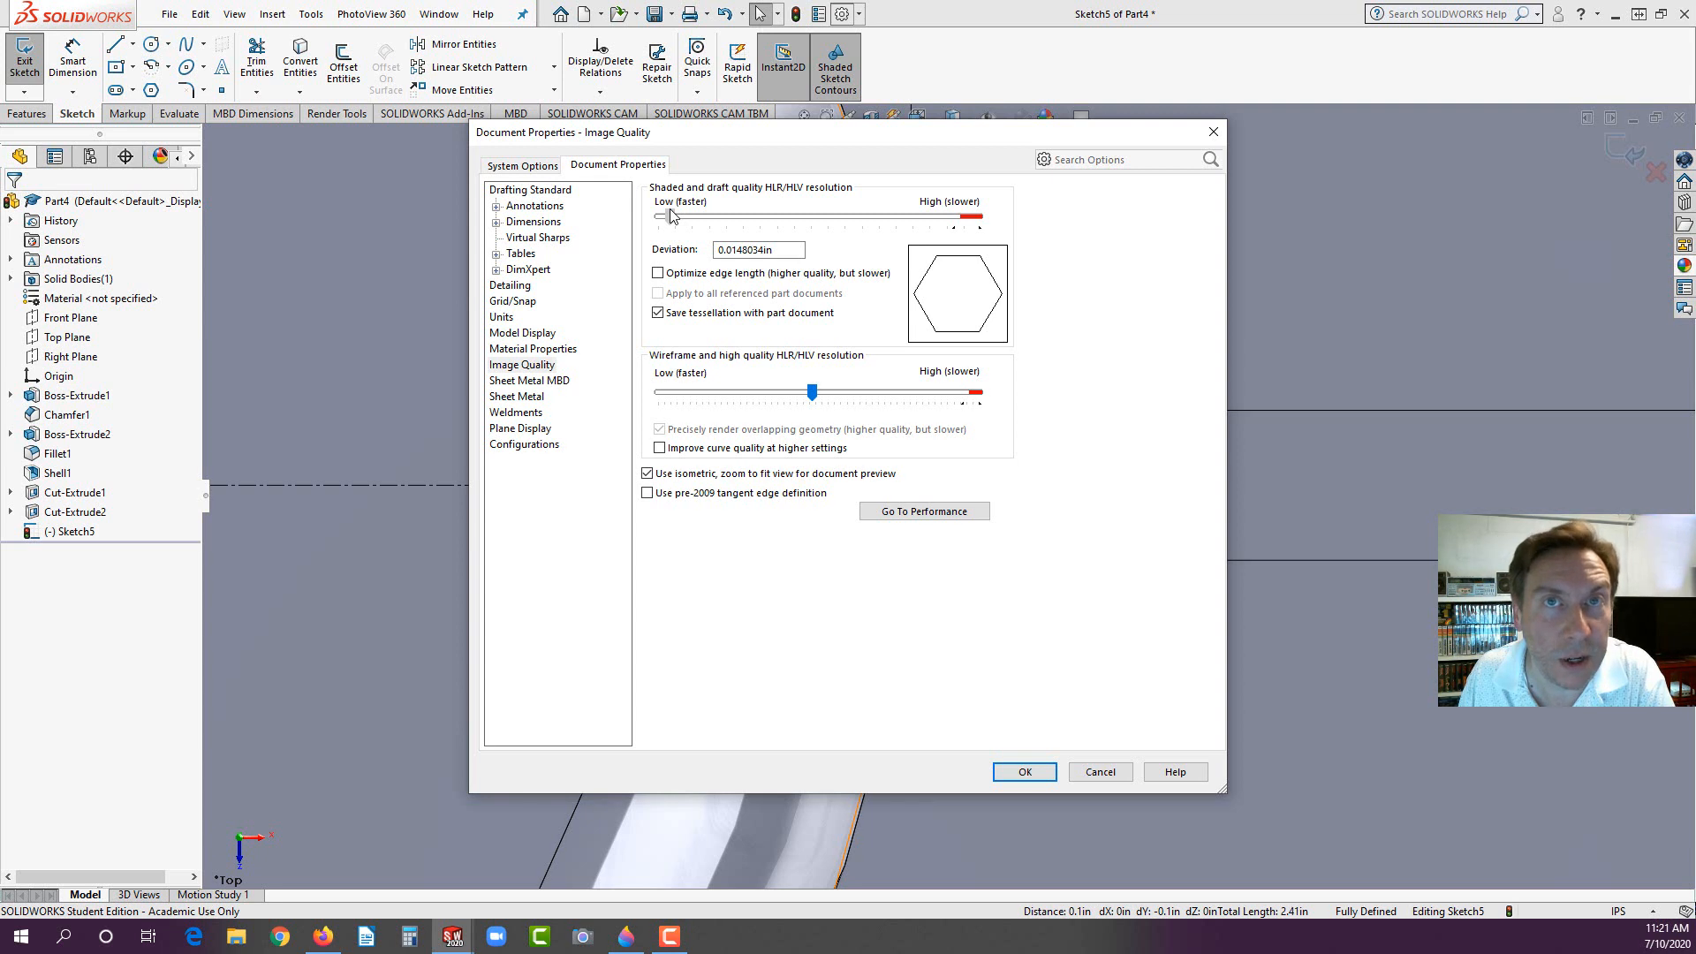
drag(671, 215, 674, 215)
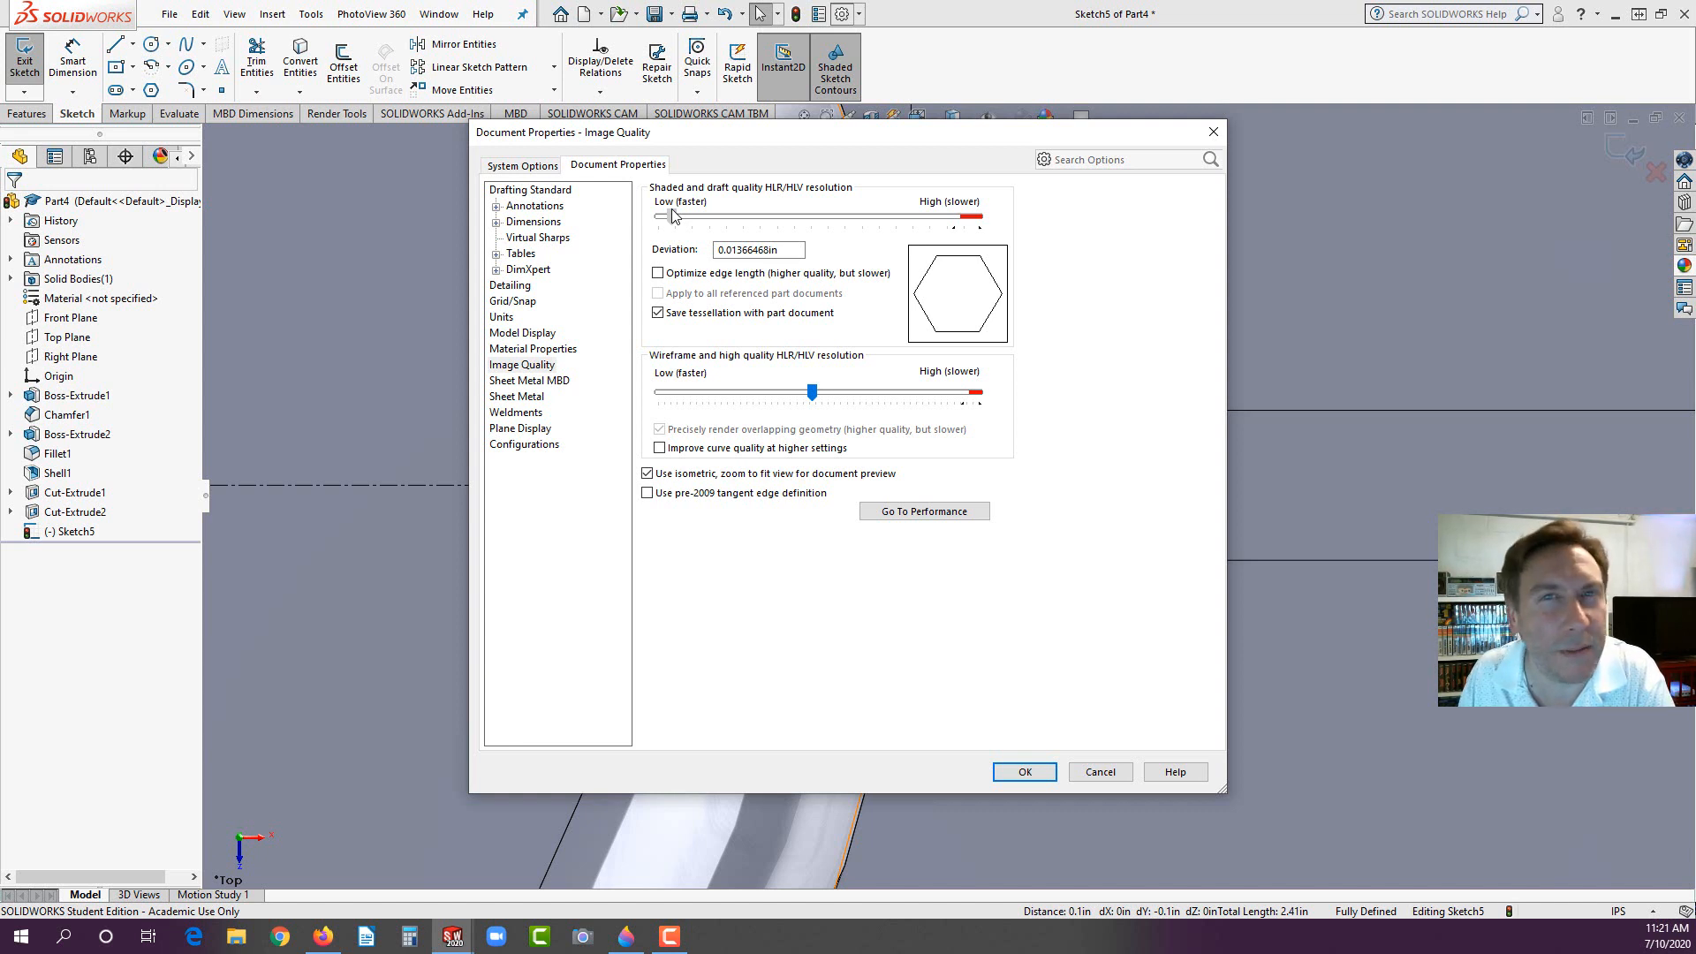
drag(673, 216, 952, 219)
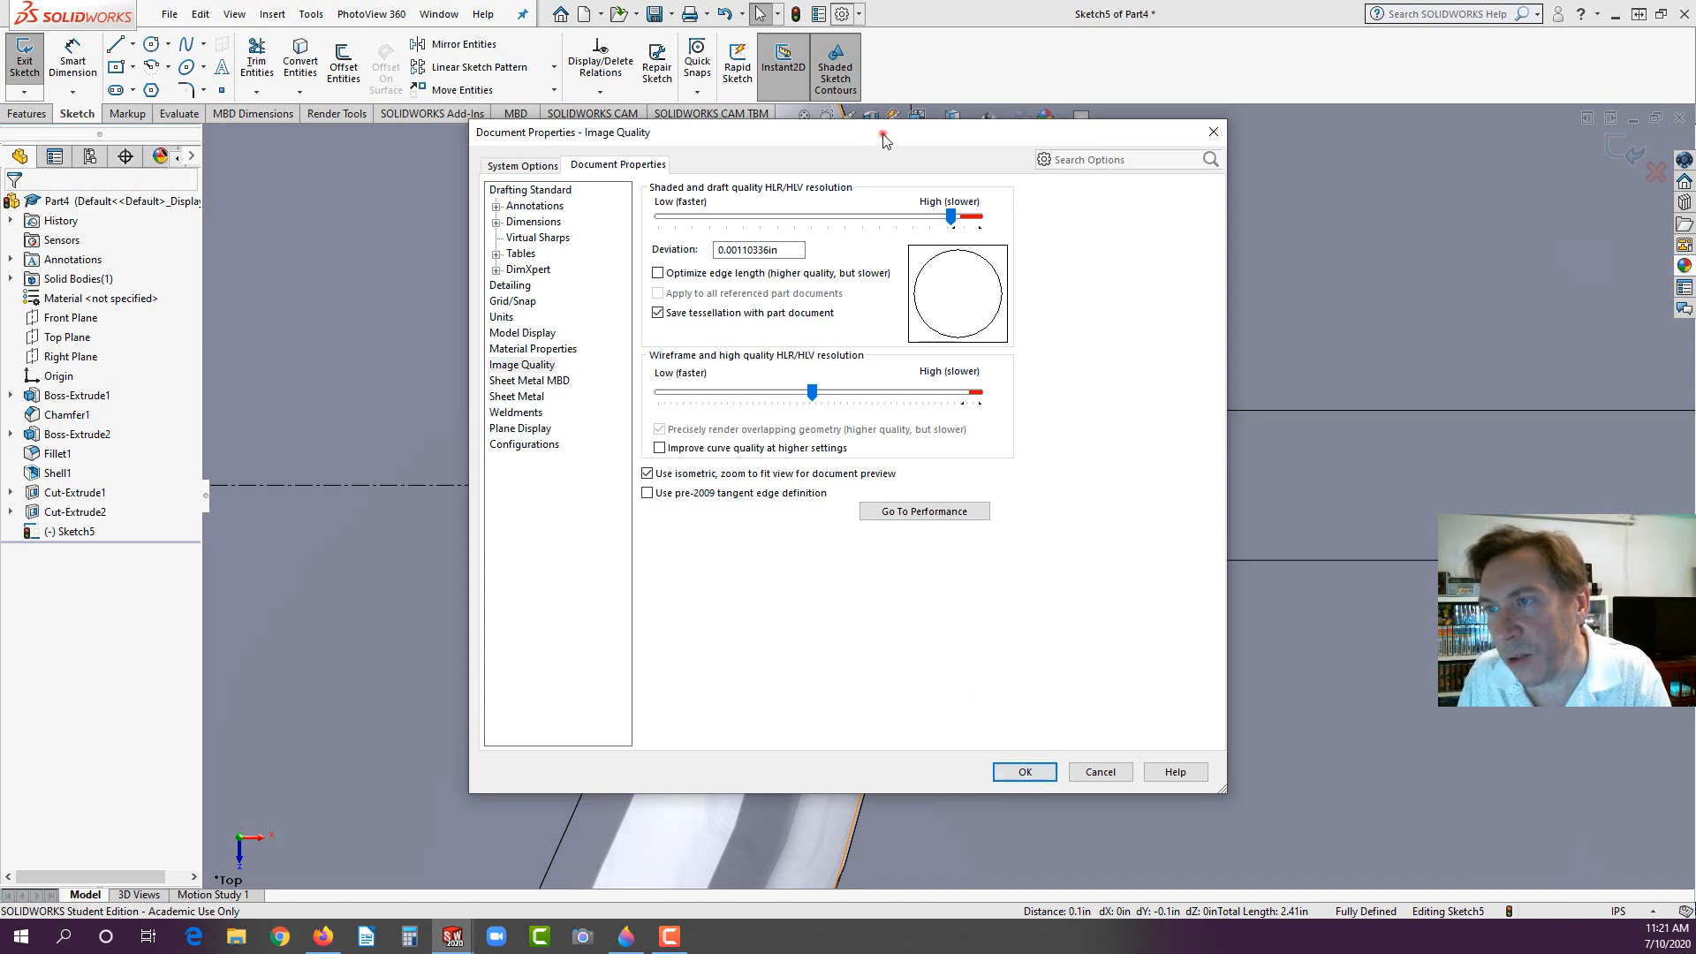
drag(873, 145, 390, 120)
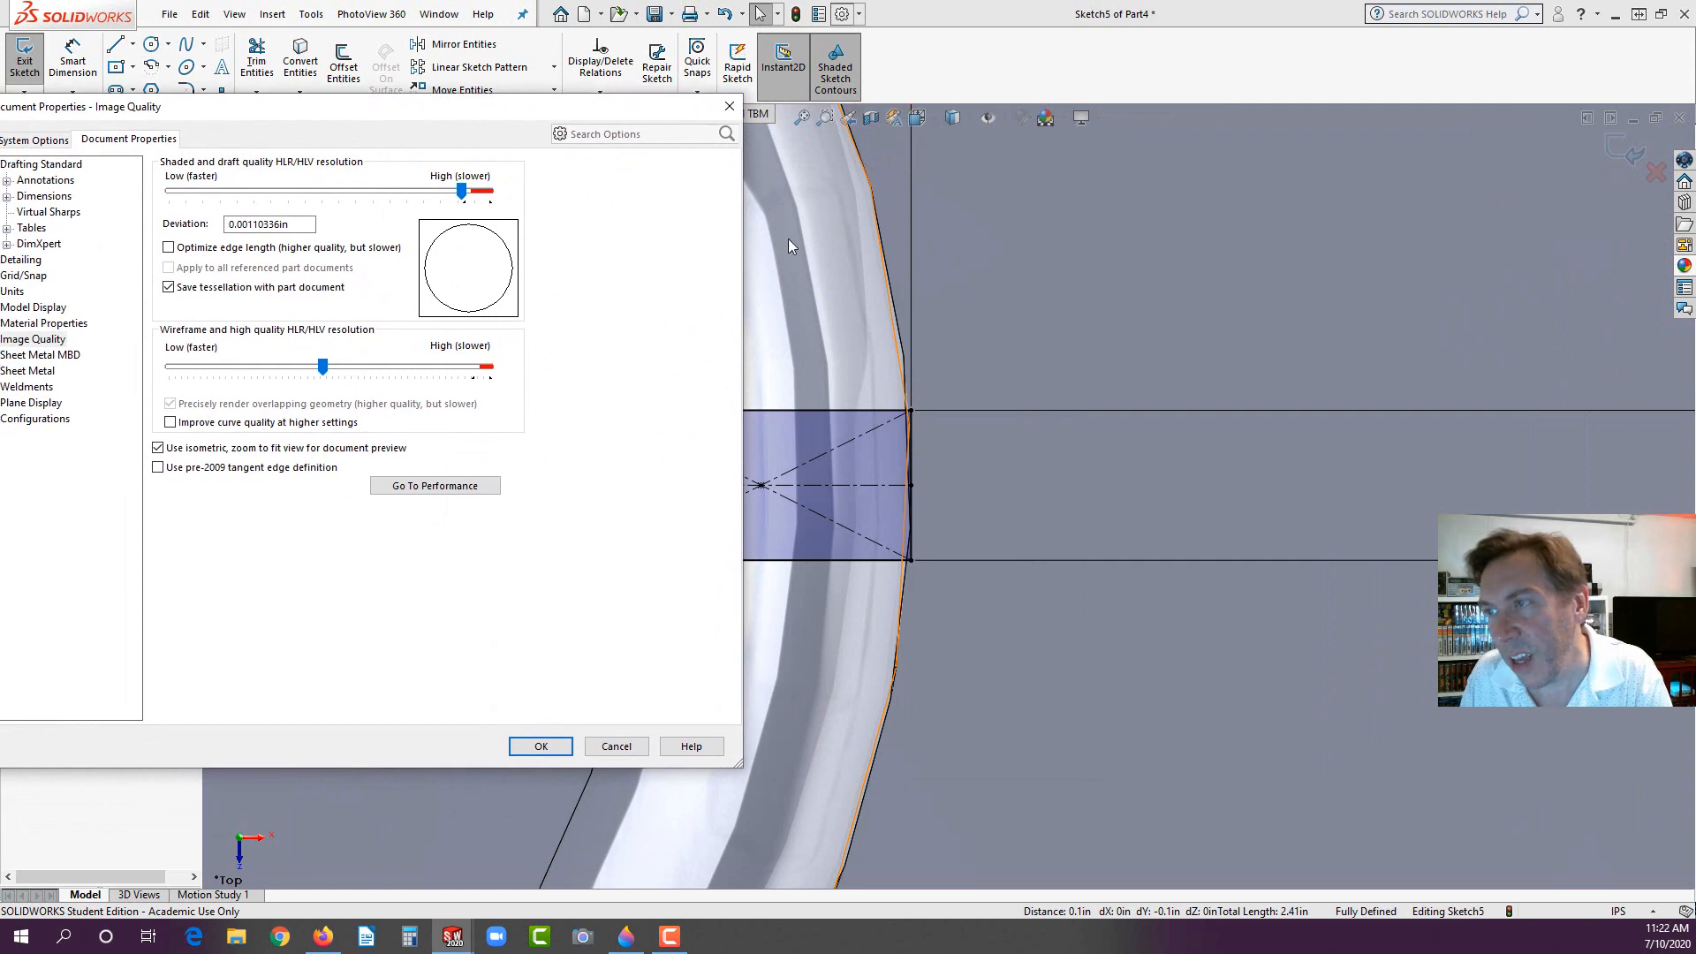
click(531, 747)
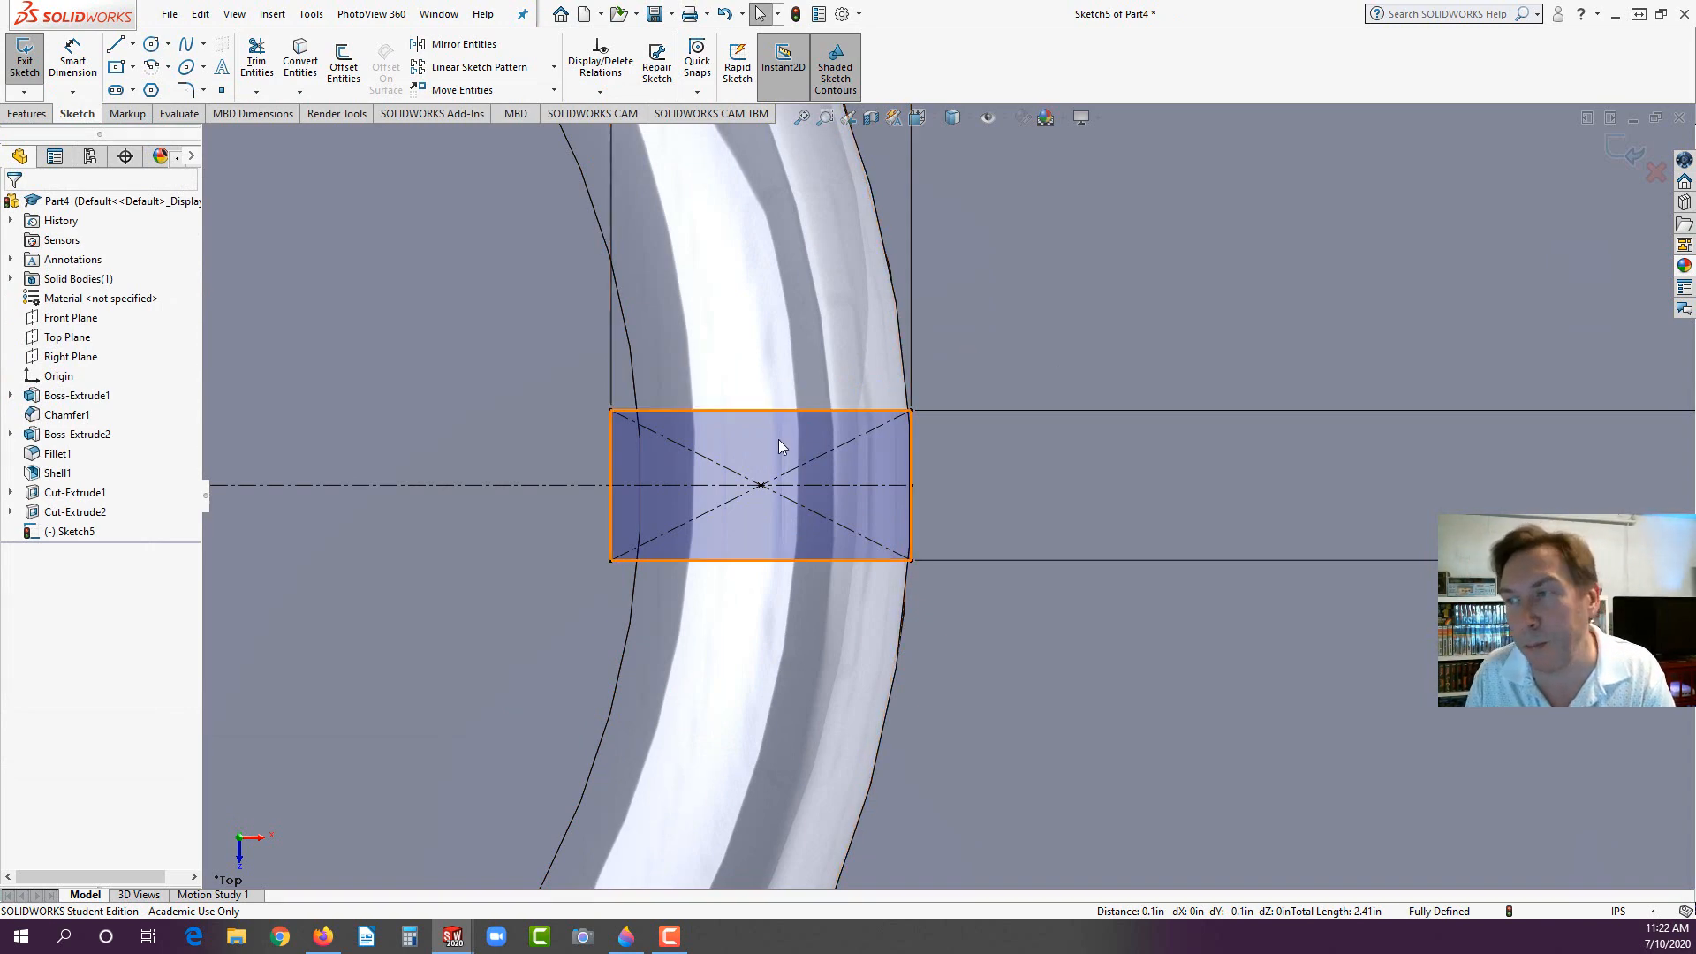
Step: Cut-extrude the notch rectangle with the Up To Surface end condition, ending at the bezel's large flat front face
scroll(940, 468, up, 10)
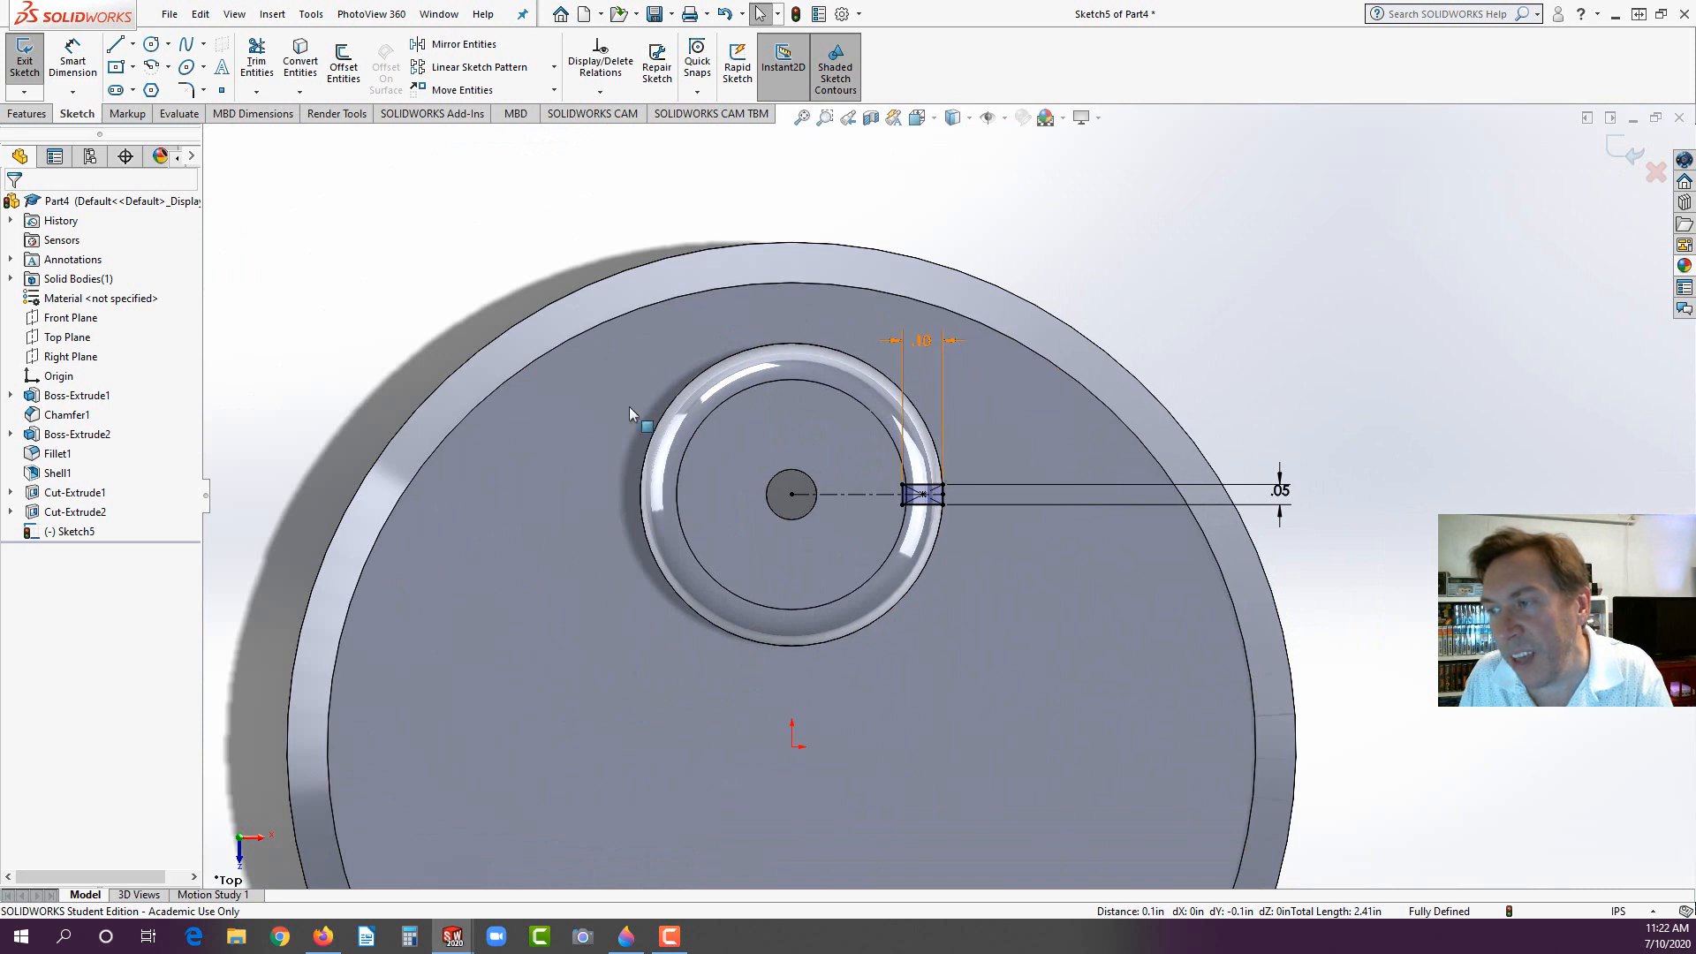
click(27, 115)
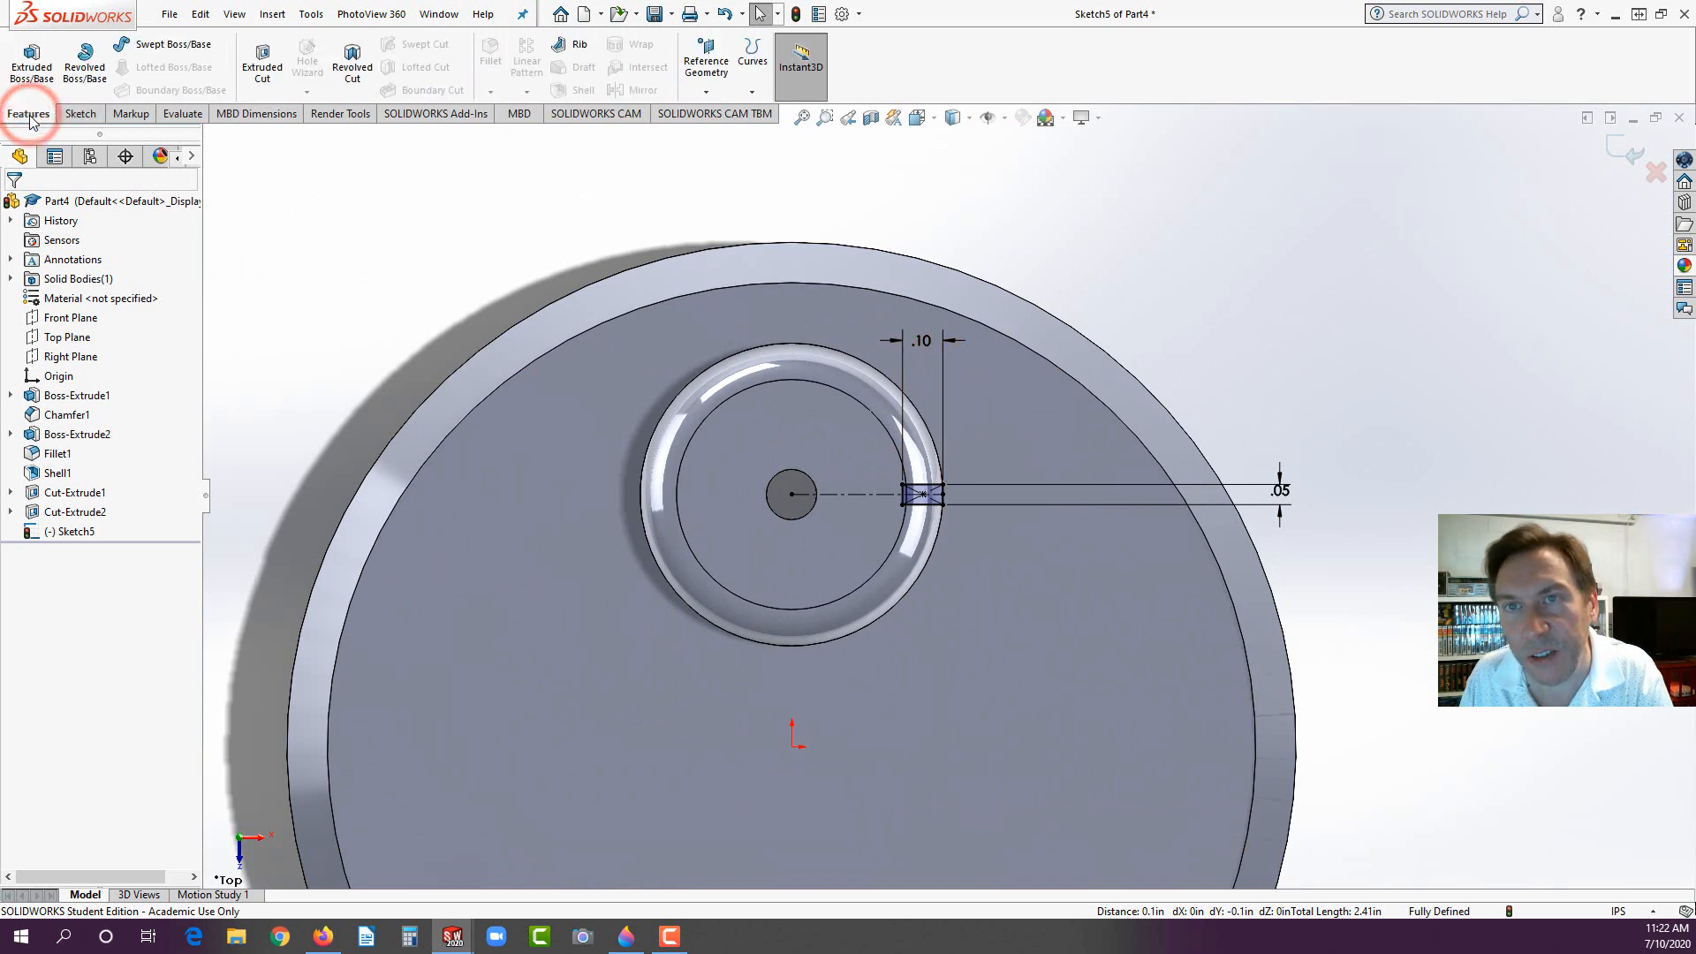
click(260, 66)
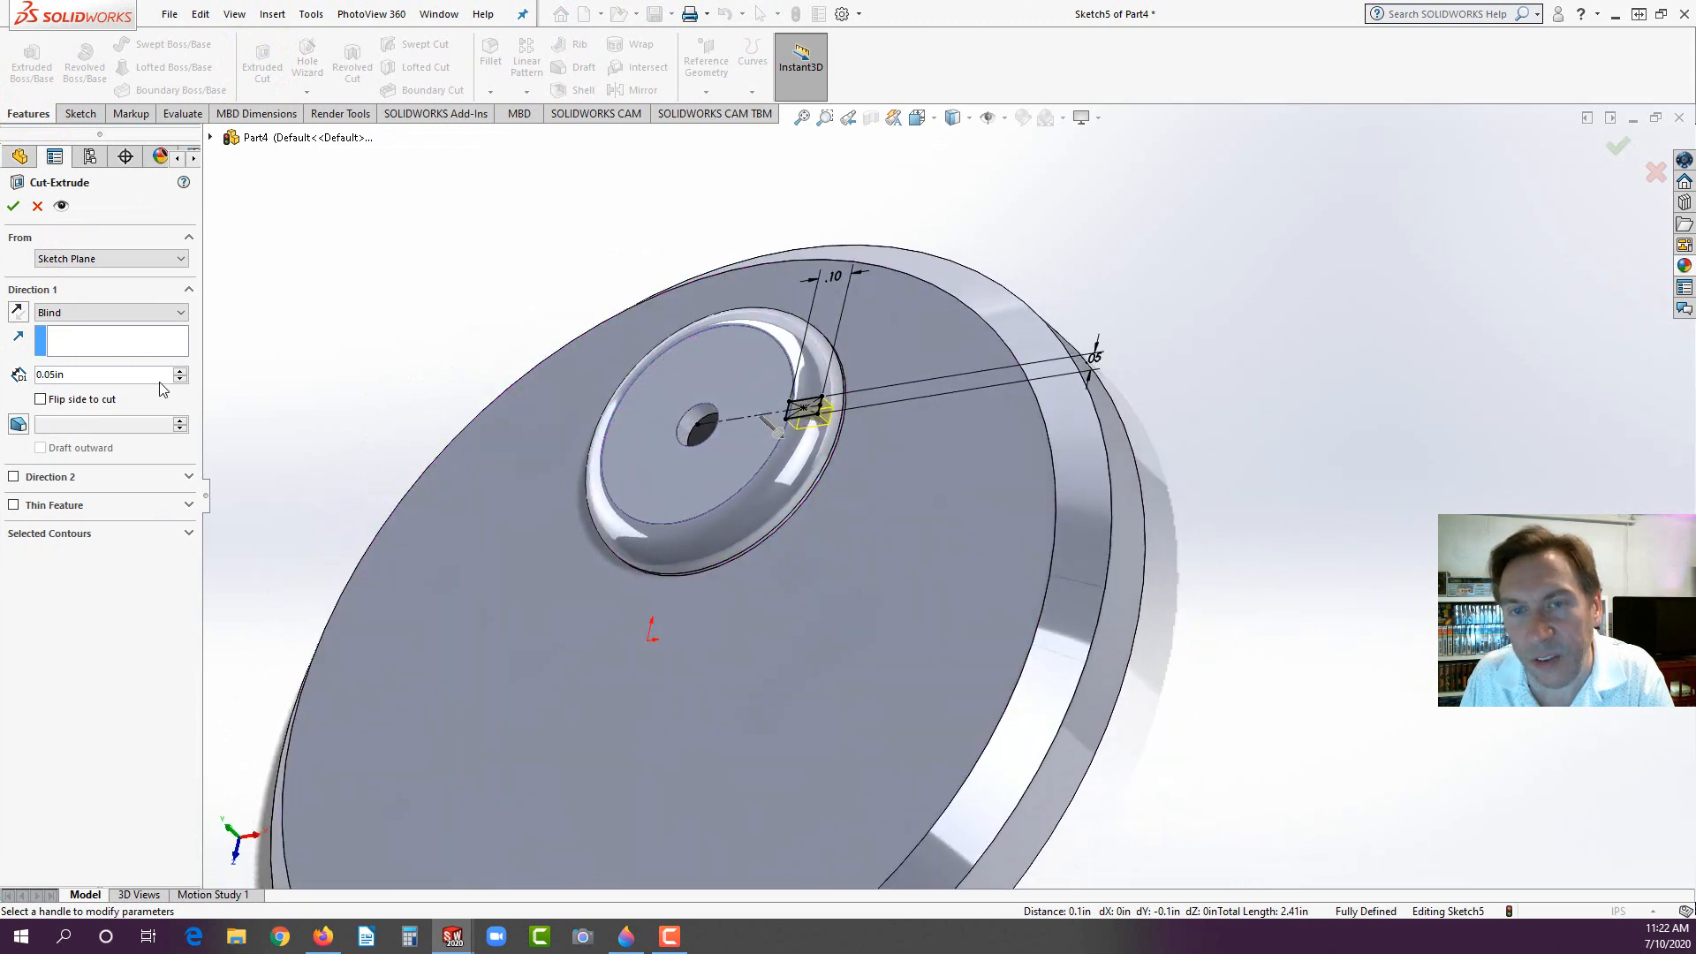
click(106, 314)
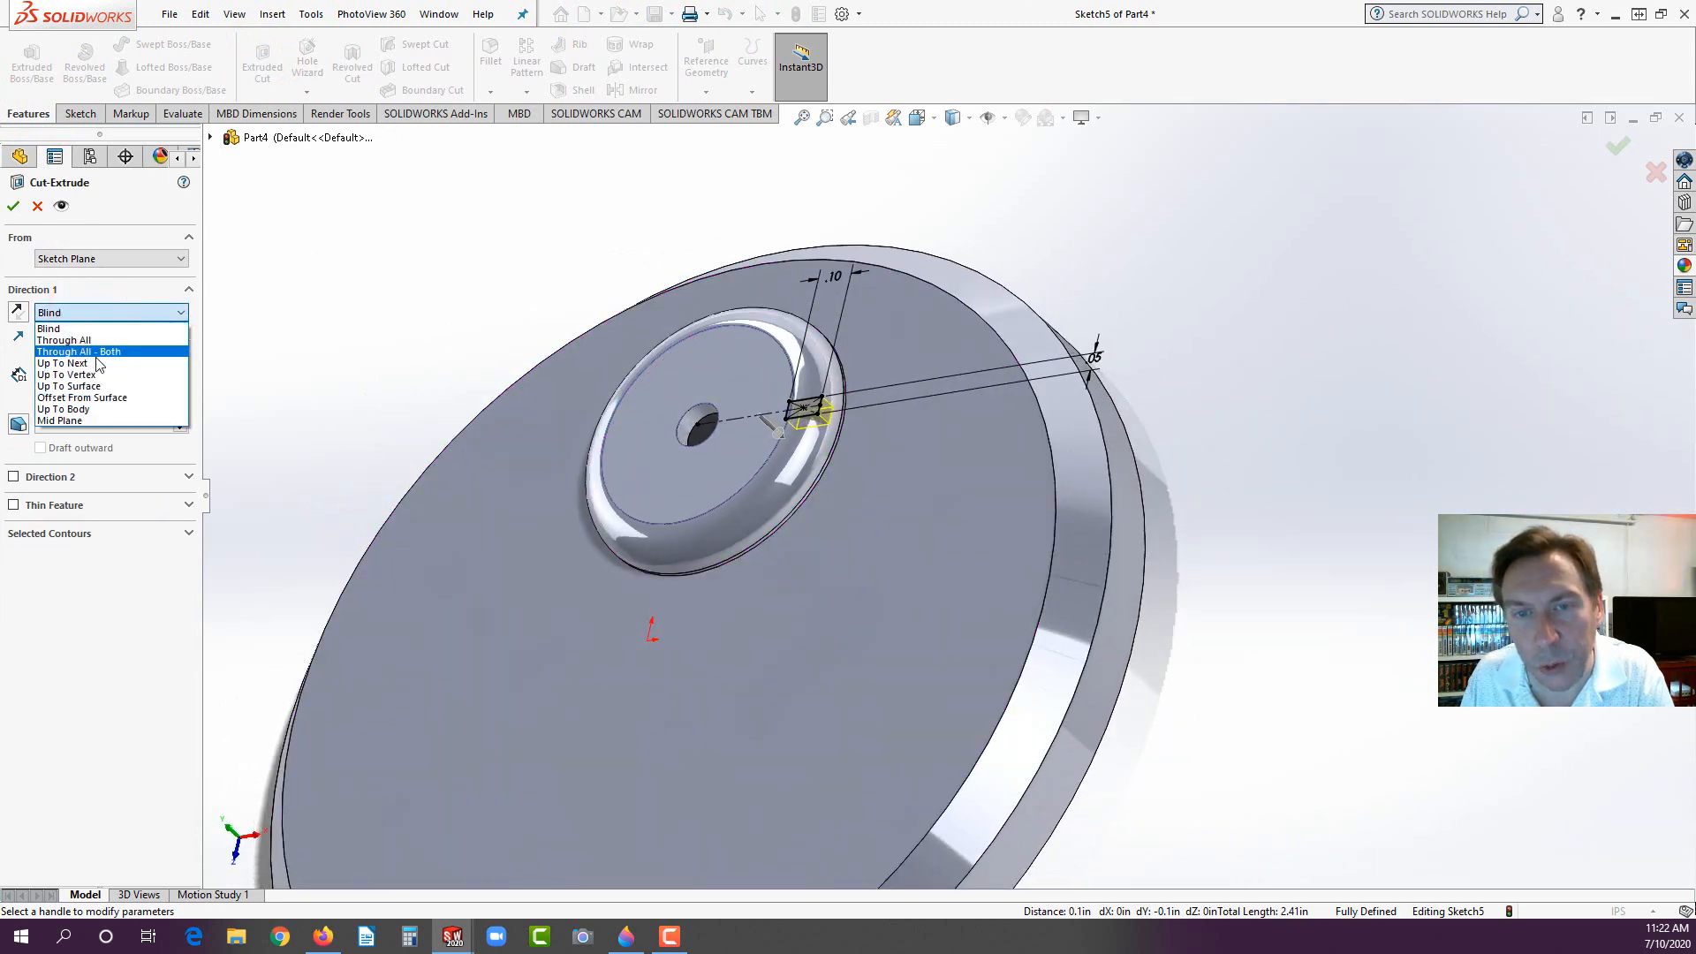
click(96, 386)
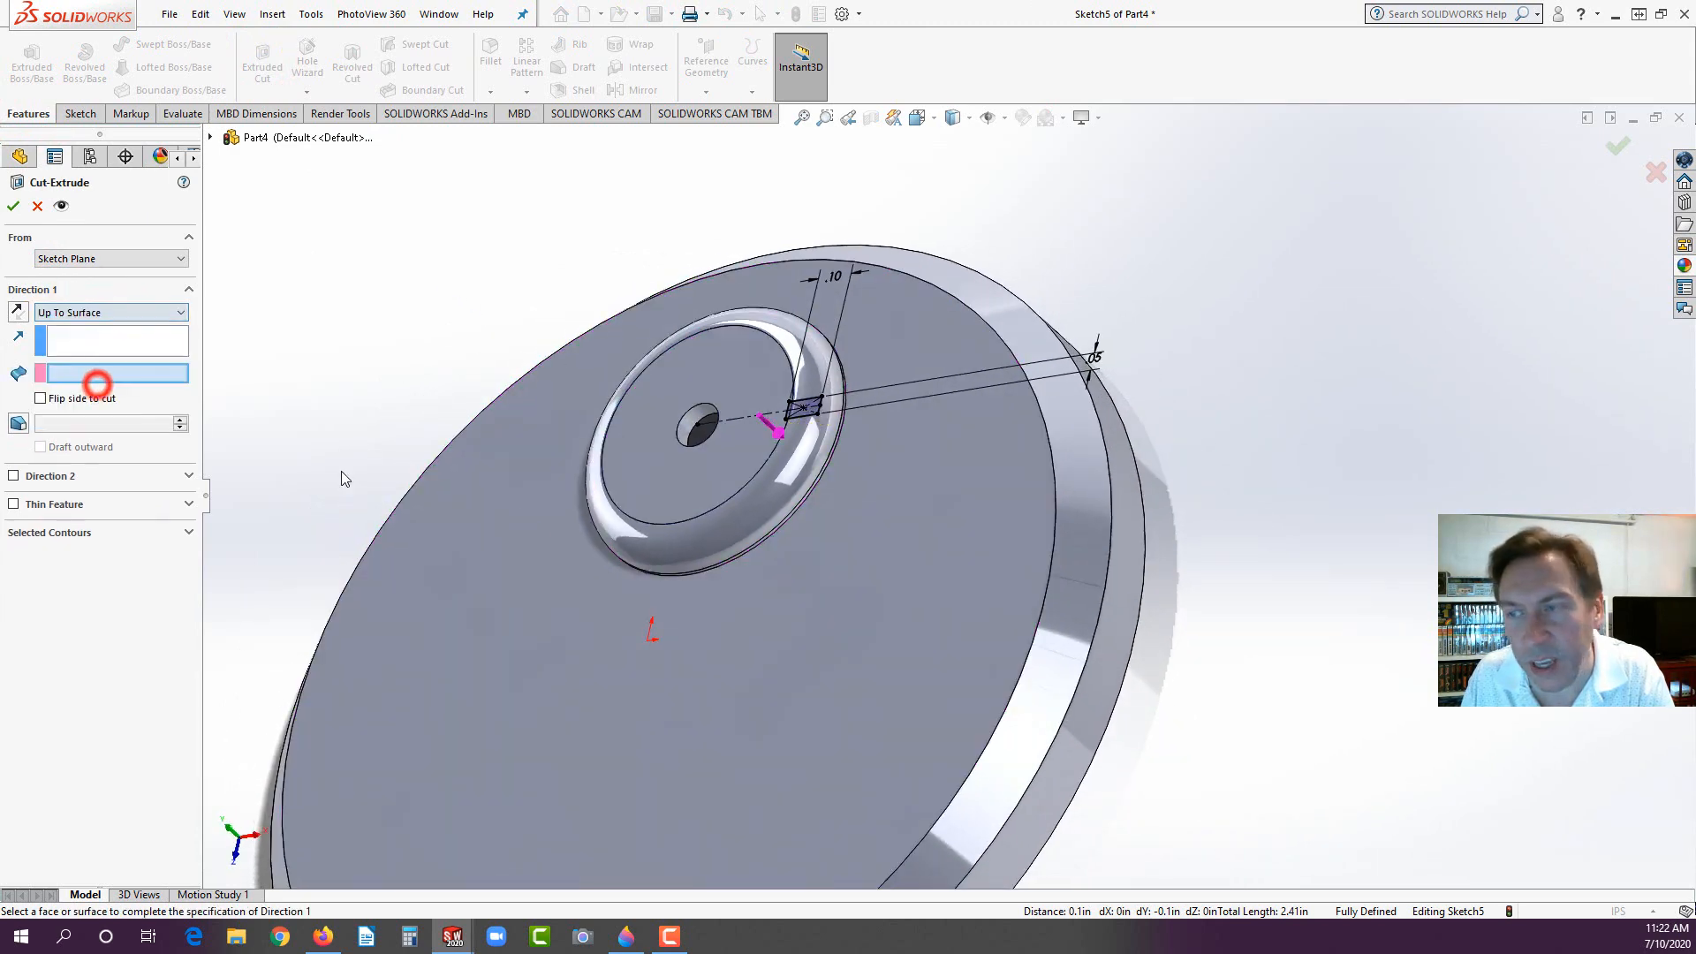
click(861, 453)
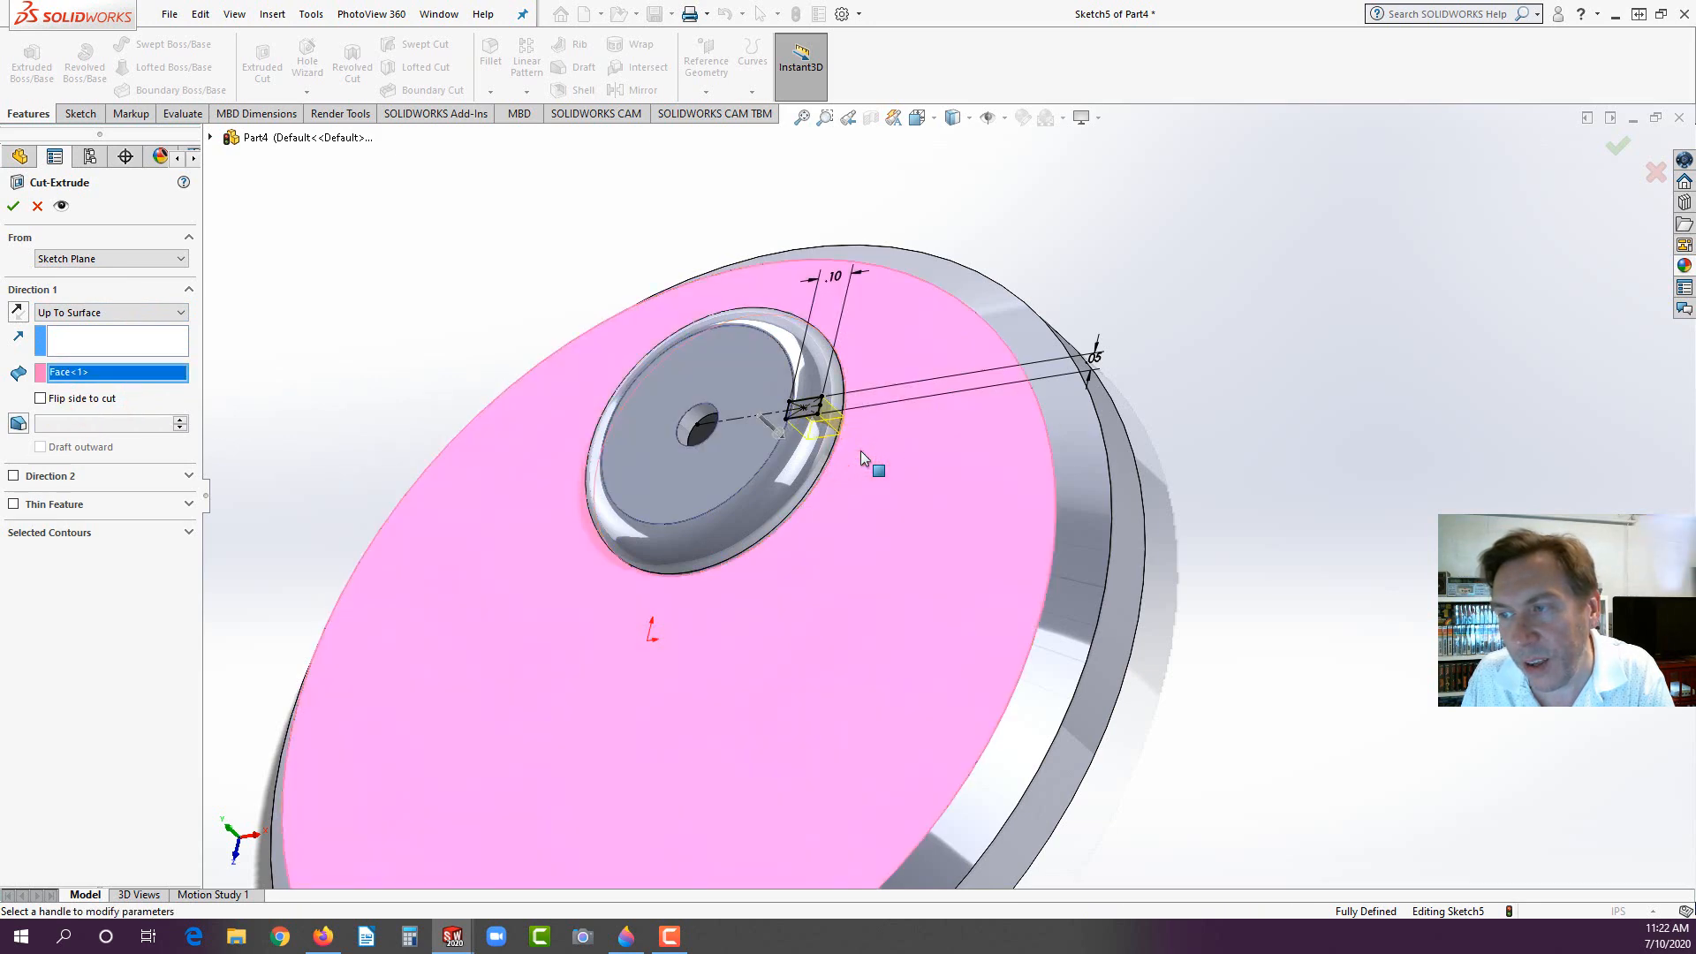
key(Return)
Step: Set up an equally spaced 360° circular pattern of the notch cut around the centre hole's cylindrical face
scroll(820, 406, down, 3)
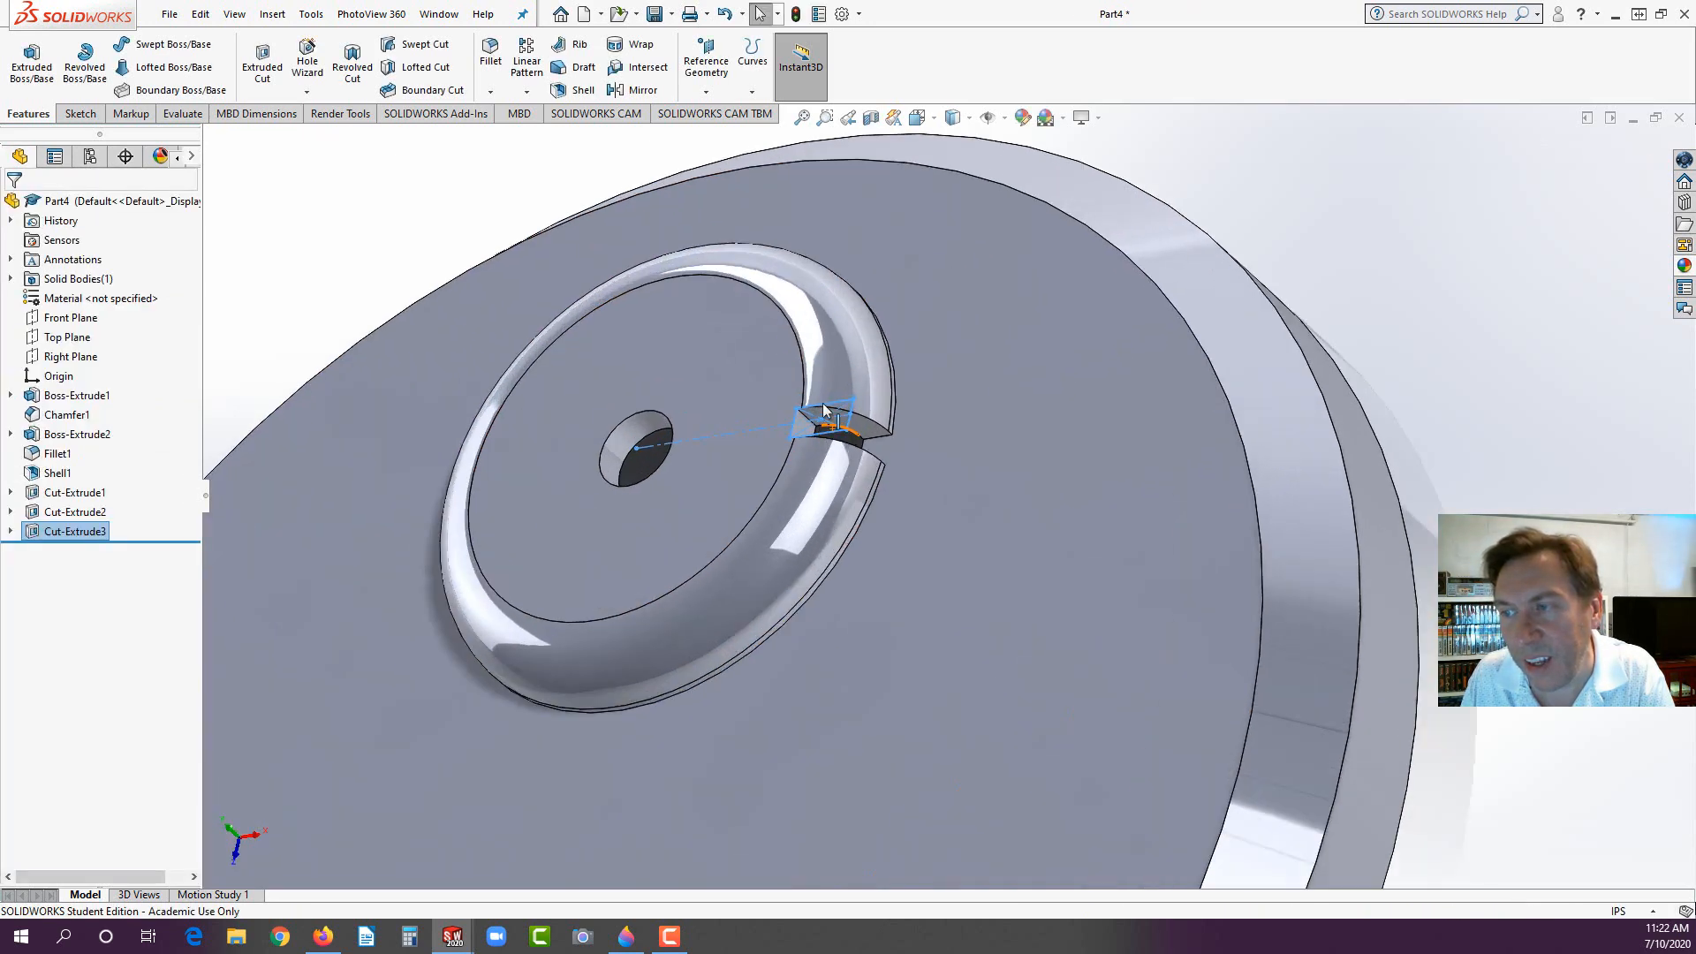
scroll(823, 408, down, 2)
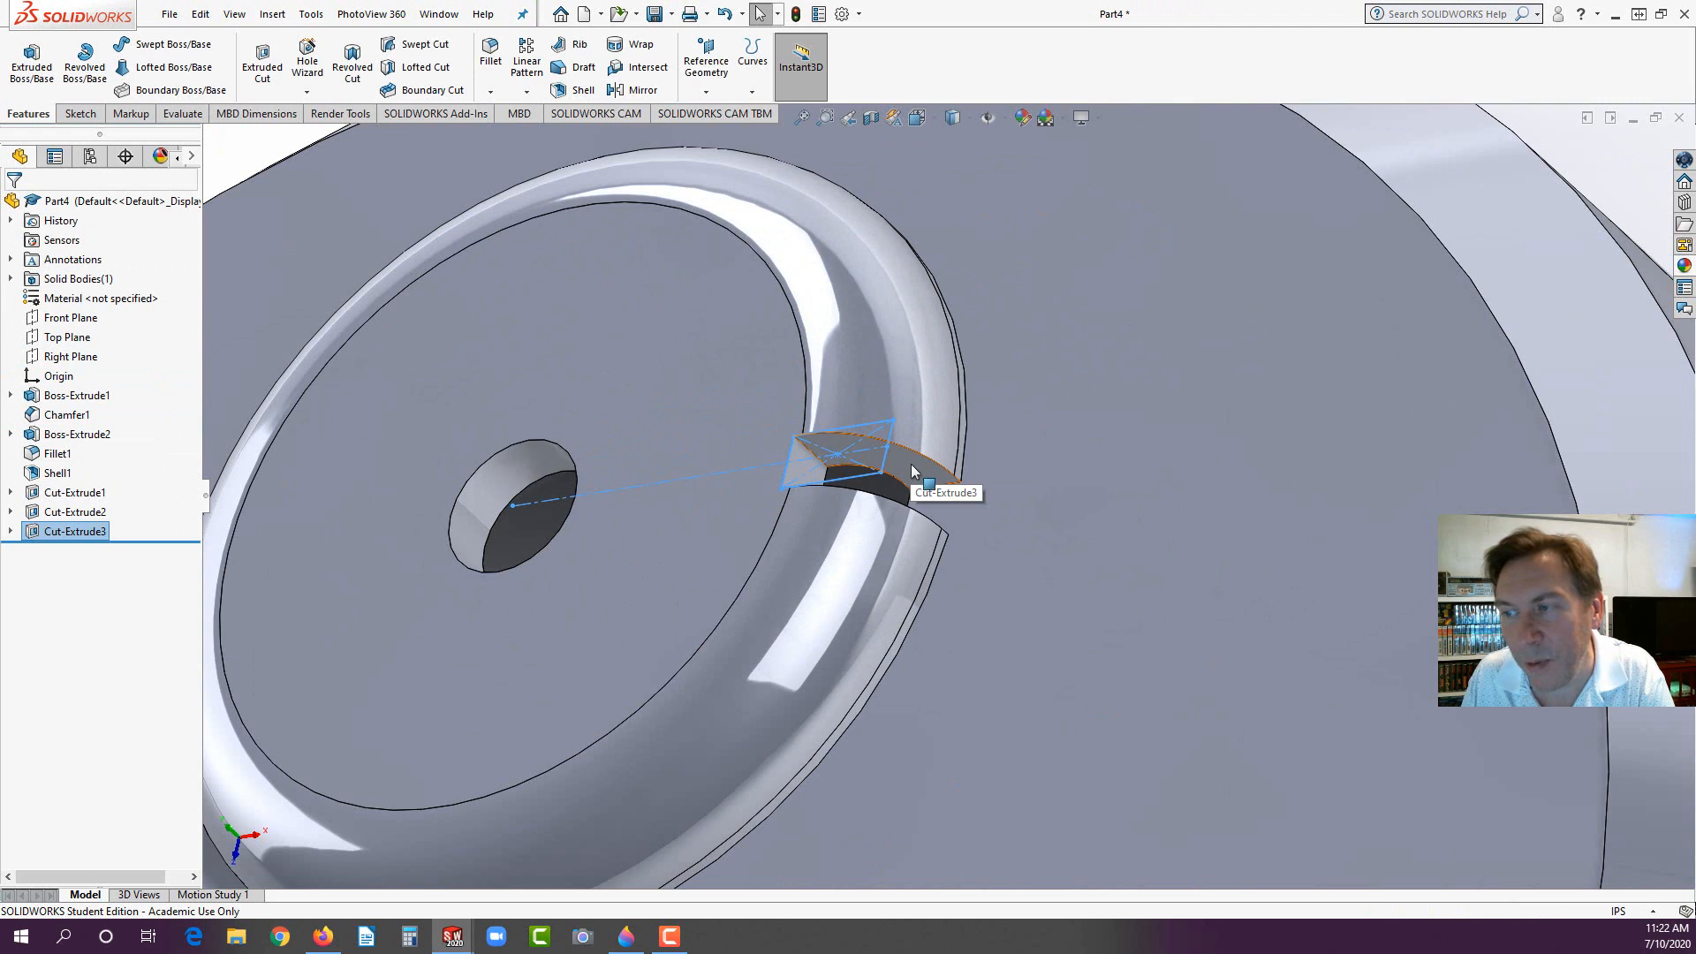
click(915, 472)
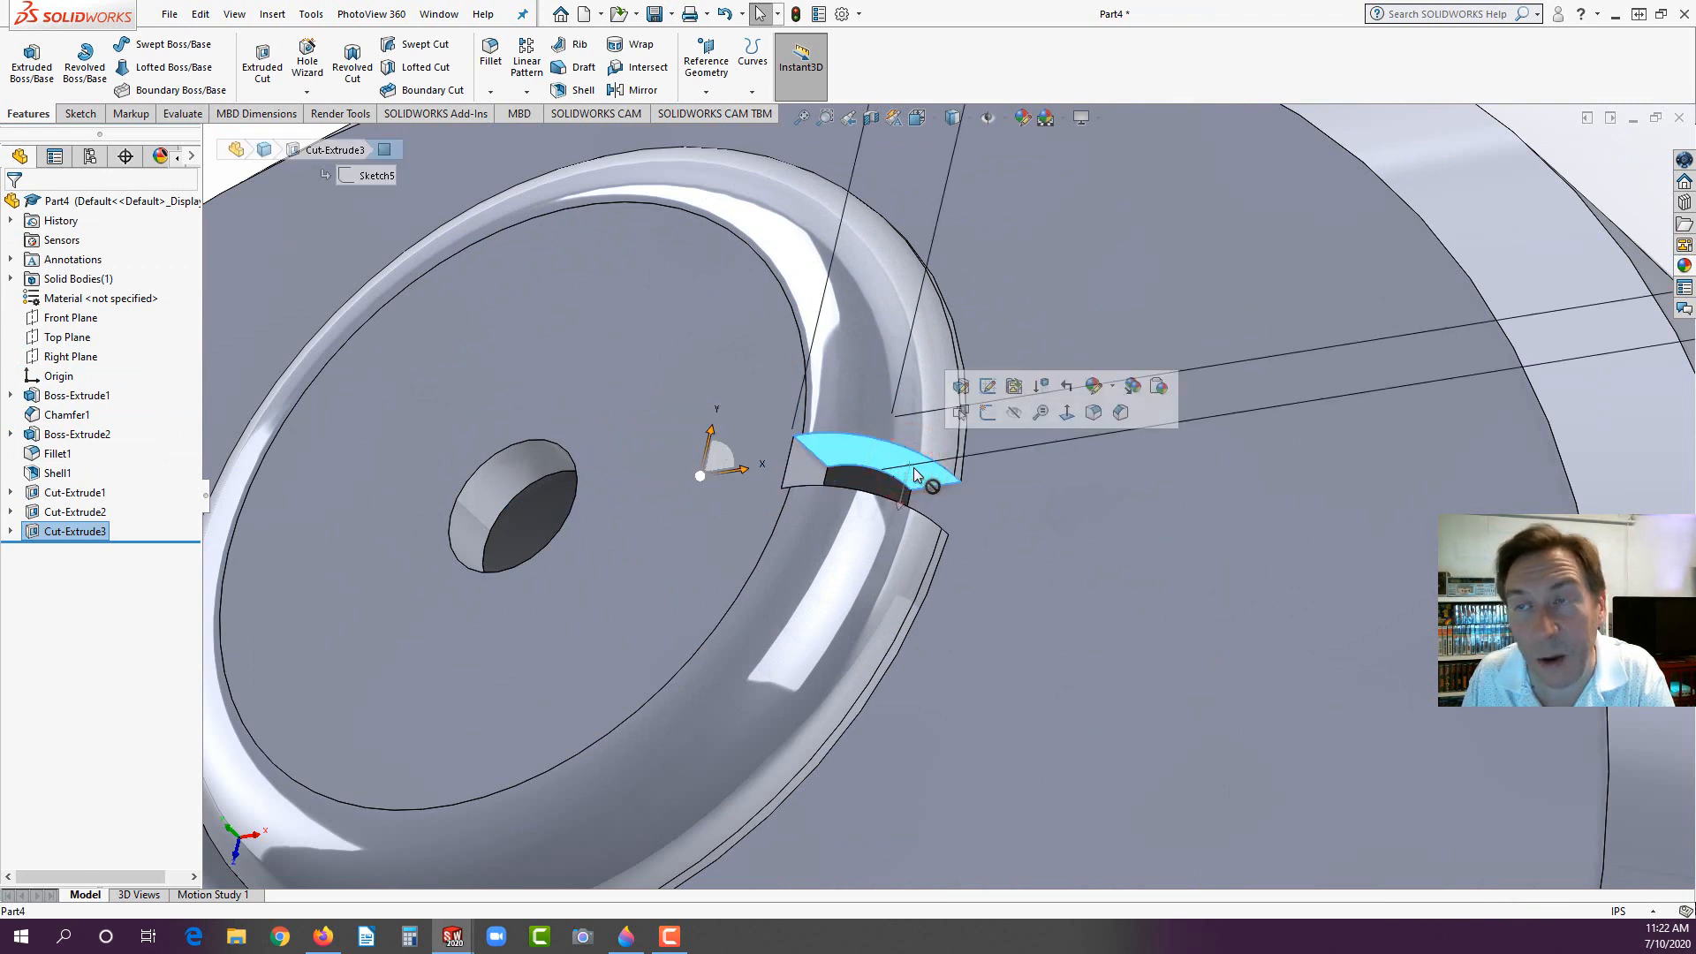
click(527, 91)
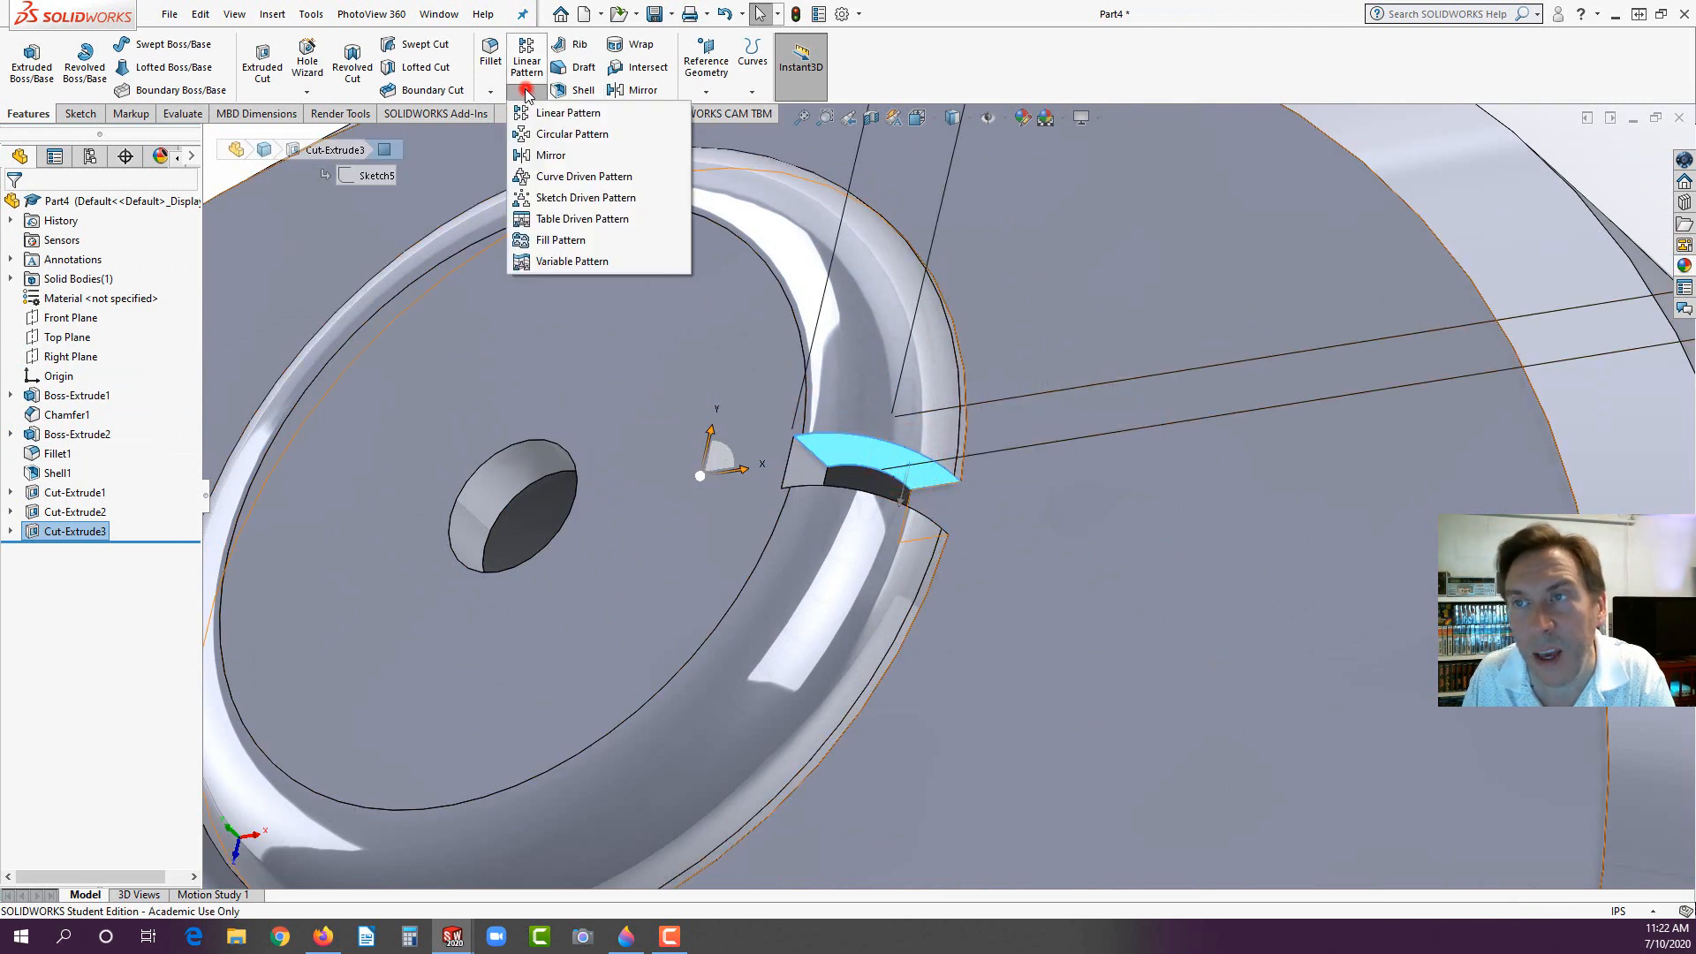
click(534, 134)
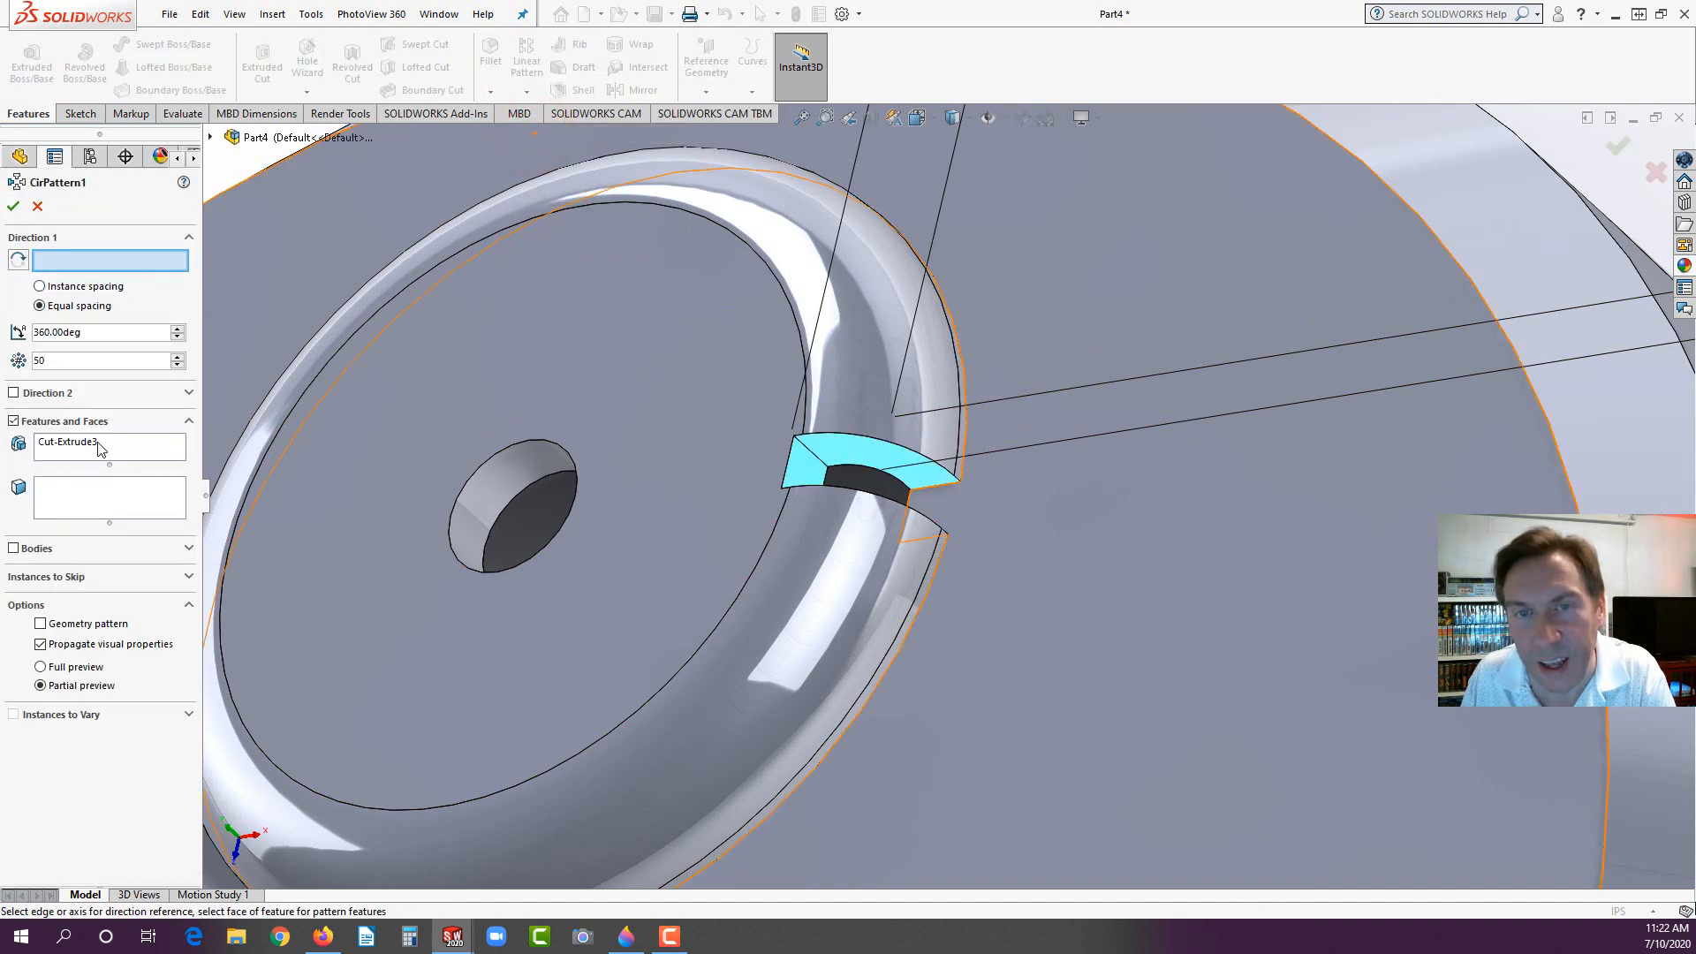
click(510, 473)
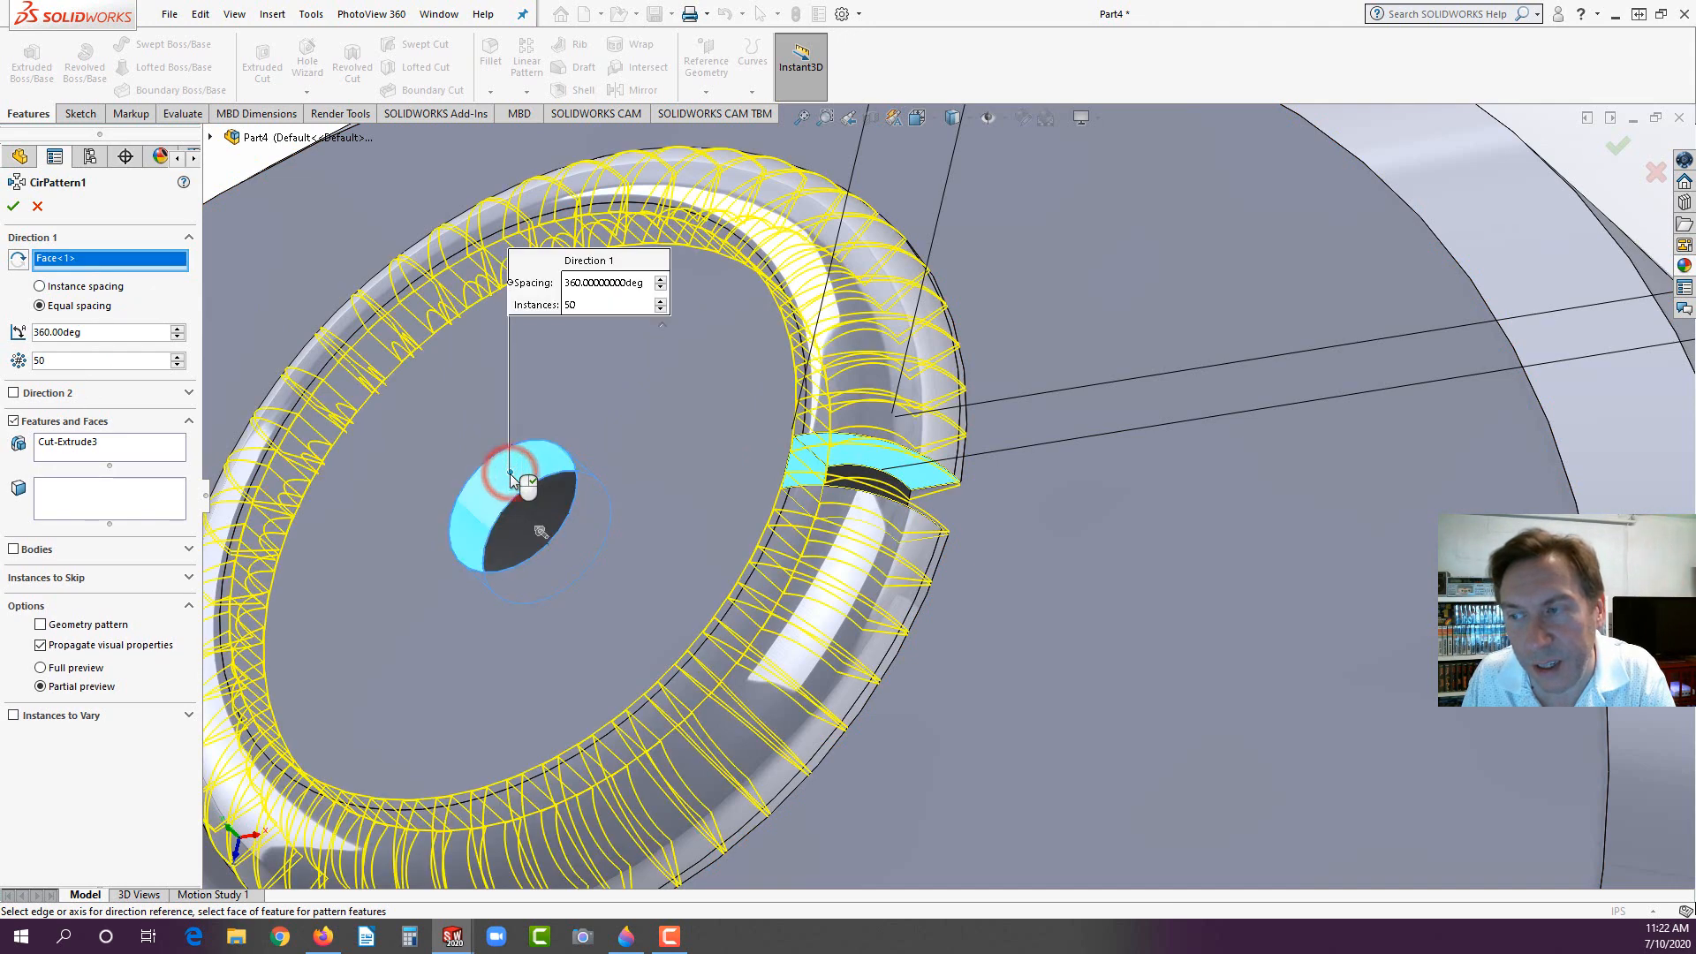
Step: Check the notch count in the PDF drawing and create the circular pattern with 8 instances
click(323, 936)
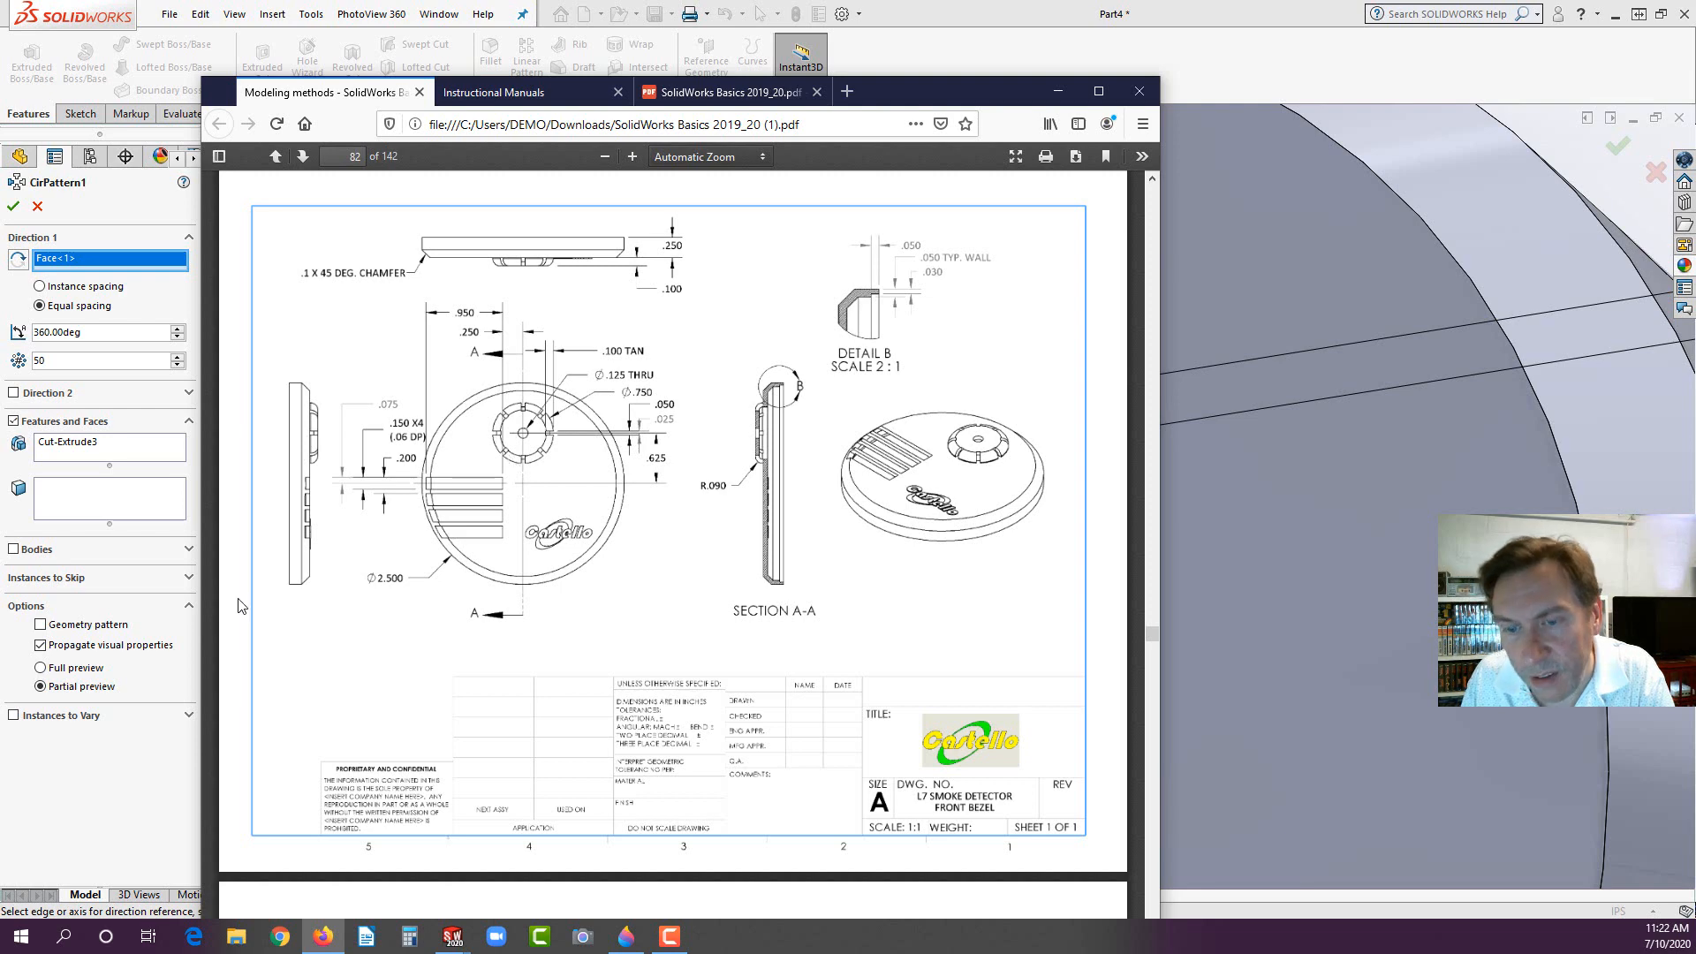
click(121, 782)
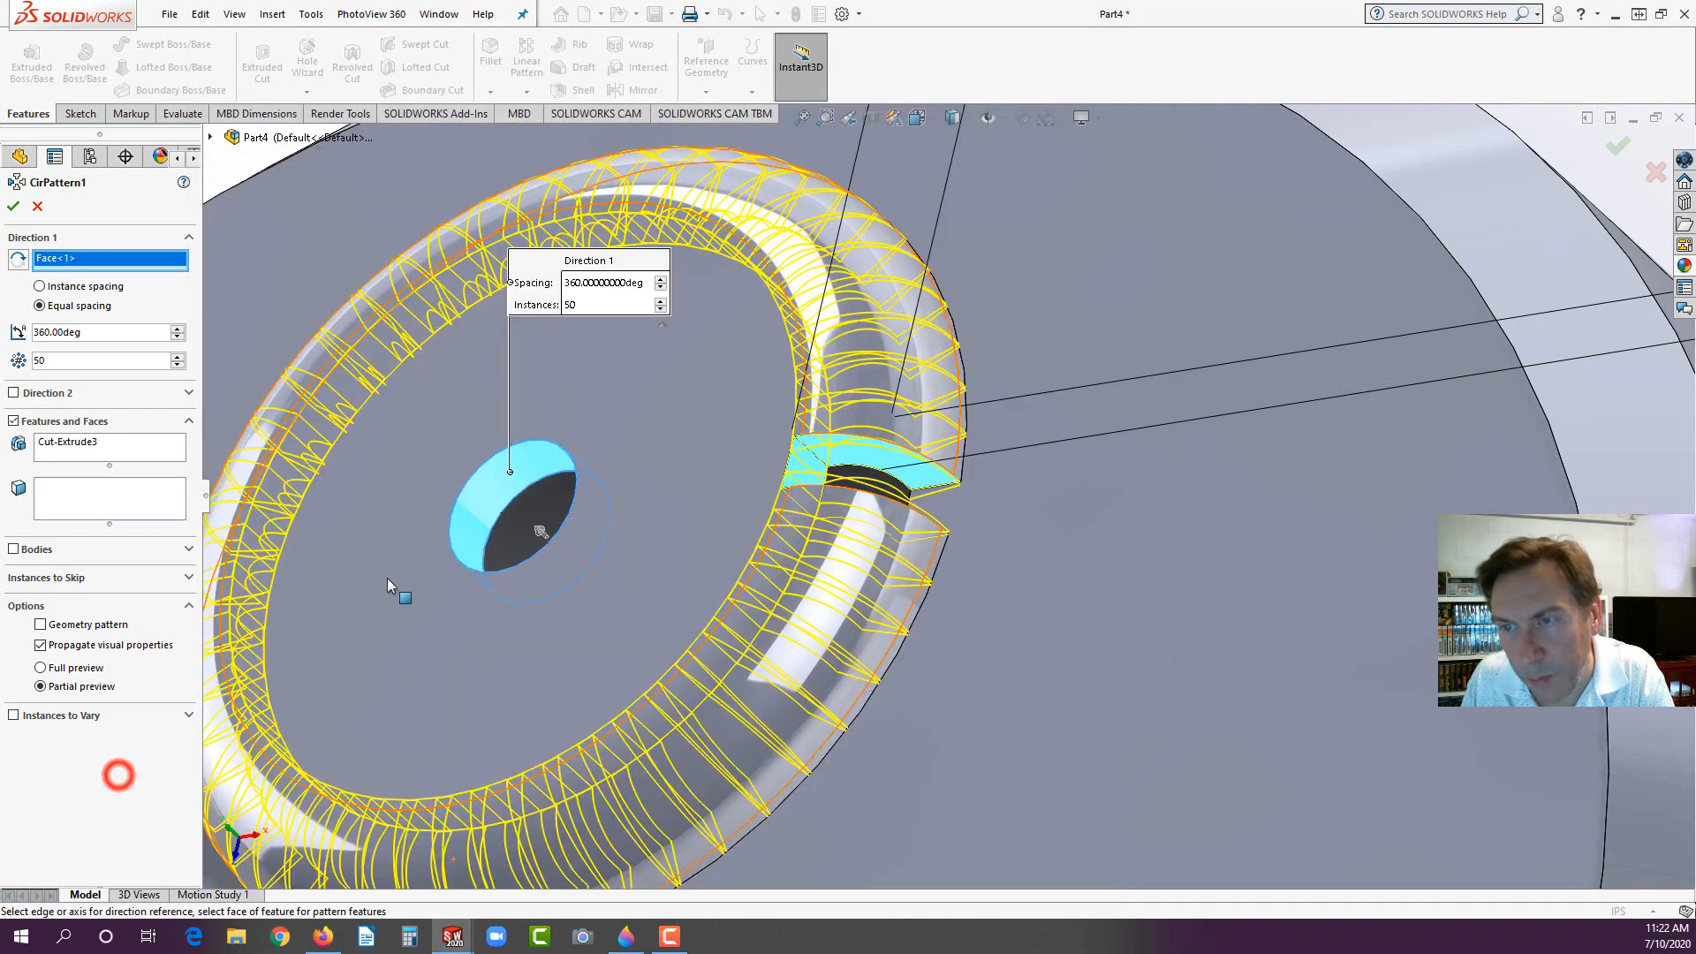
click(157, 358)
key(BackSpace)
key(BackSpace)
text(8)
key(Return)
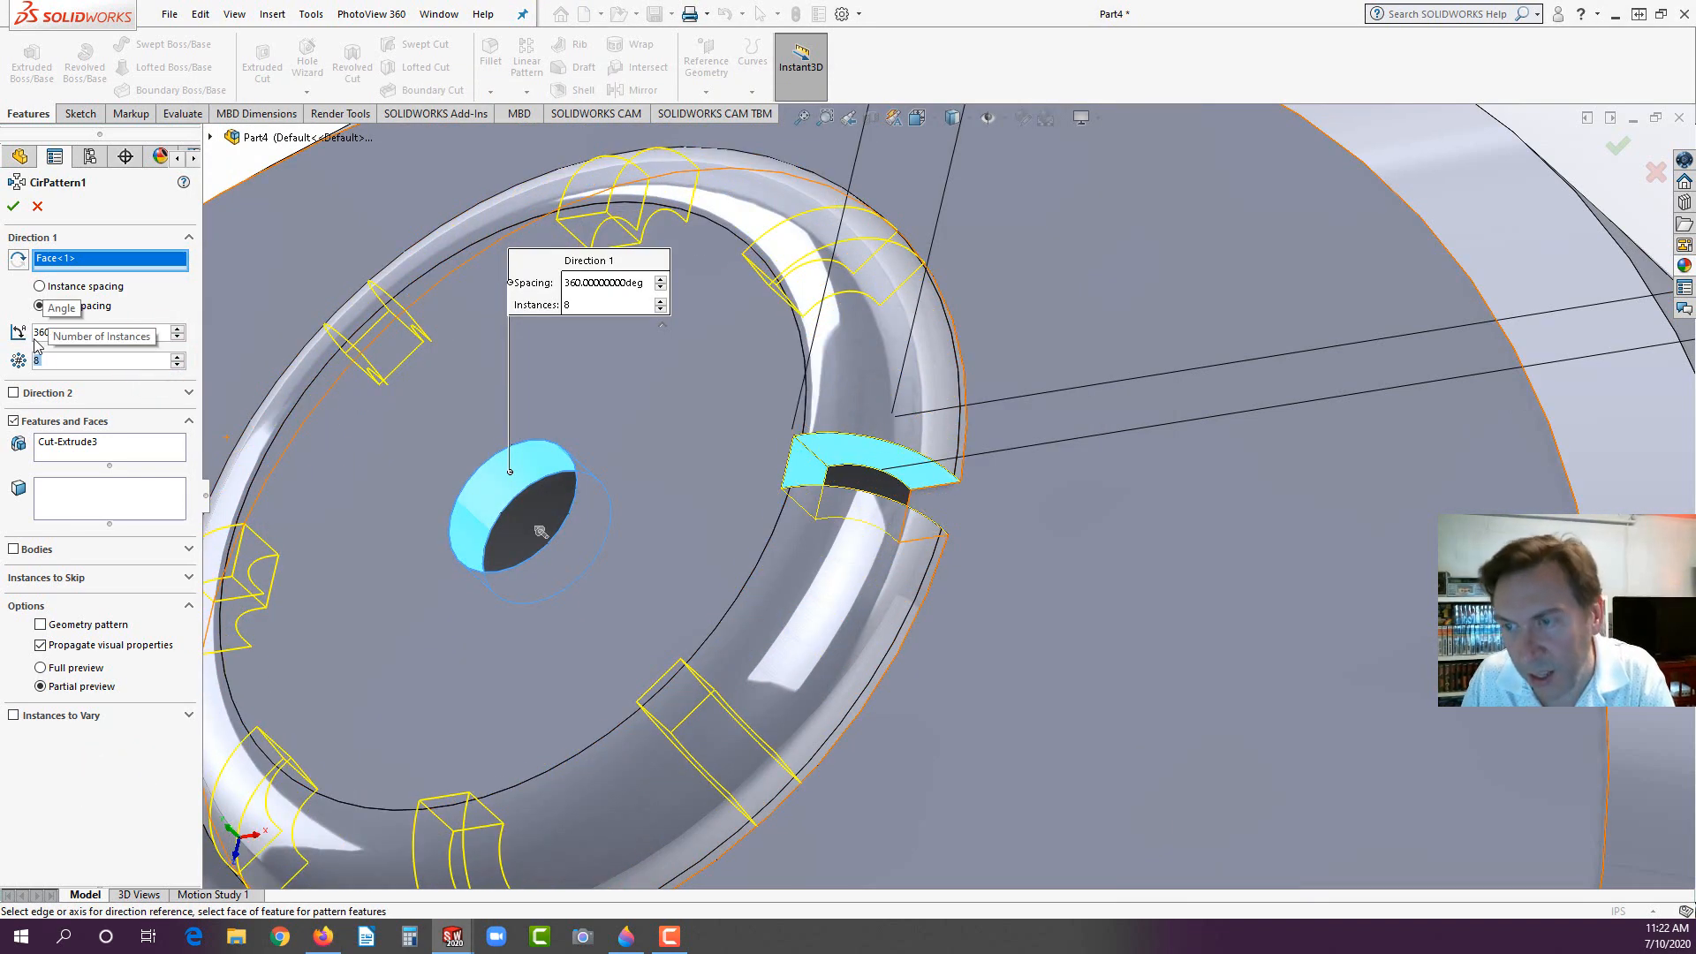
click(13, 206)
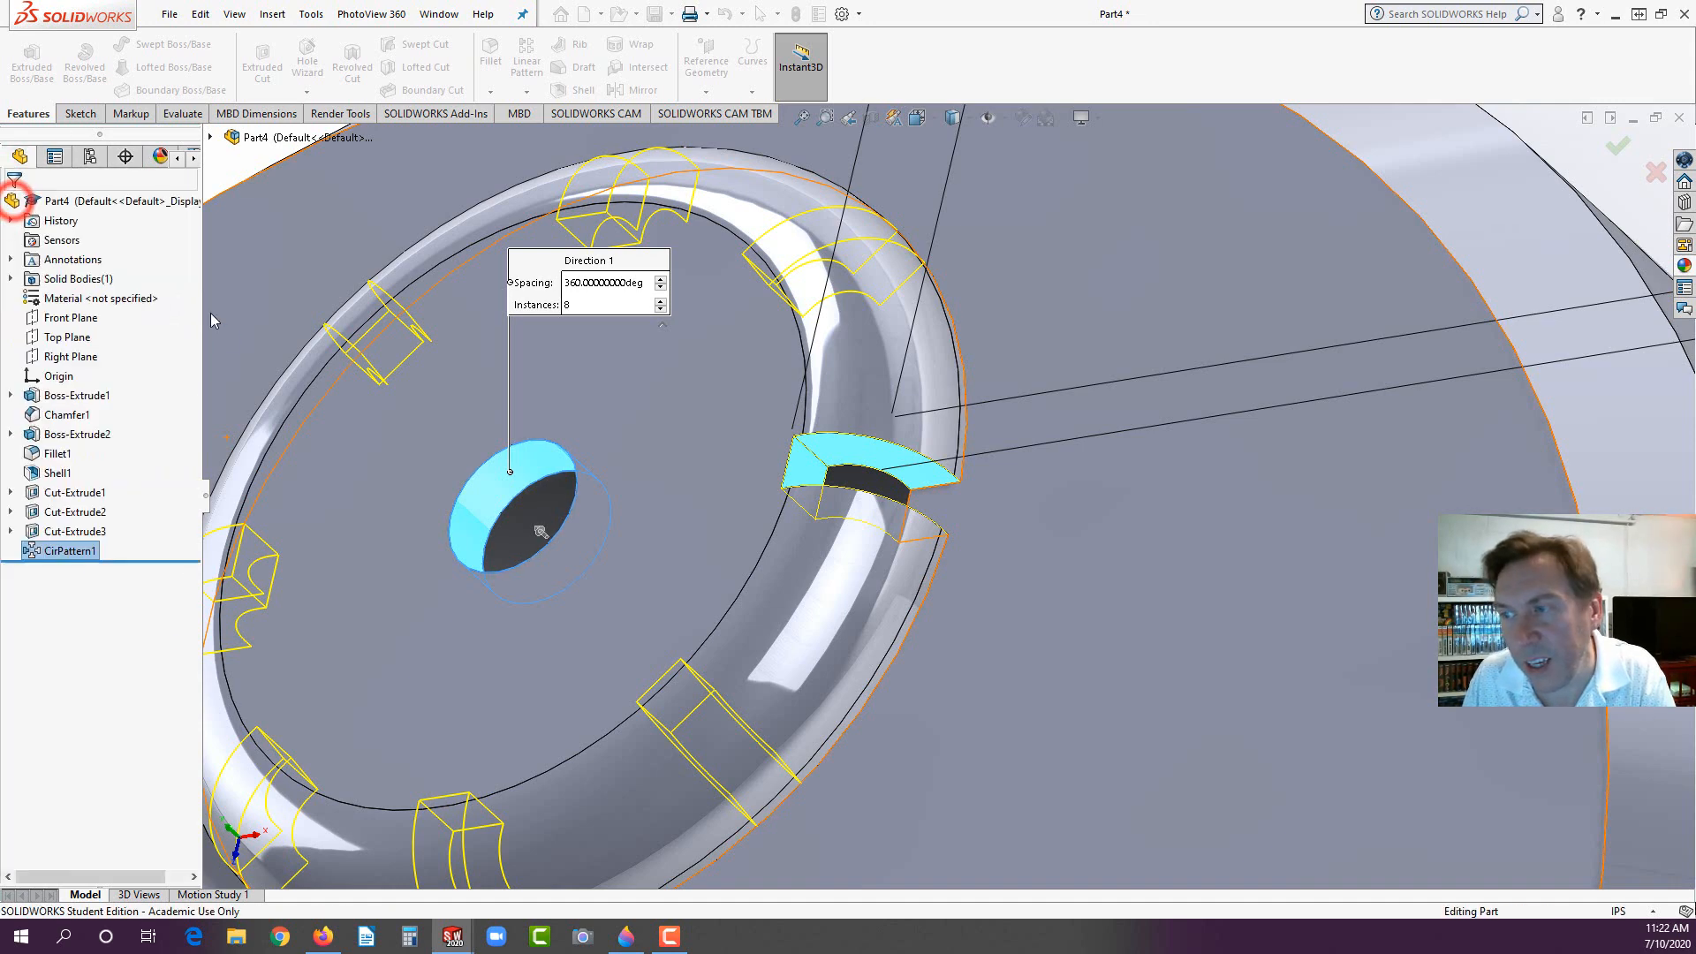
Step: Start a new sketch on the bezel's large flat front face and switch to the top view
scroll(503, 483, up, 5)
middle_drag(708, 358, 779, 381)
scroll(874, 629, up, 4)
scroll(906, 574, down, 5)
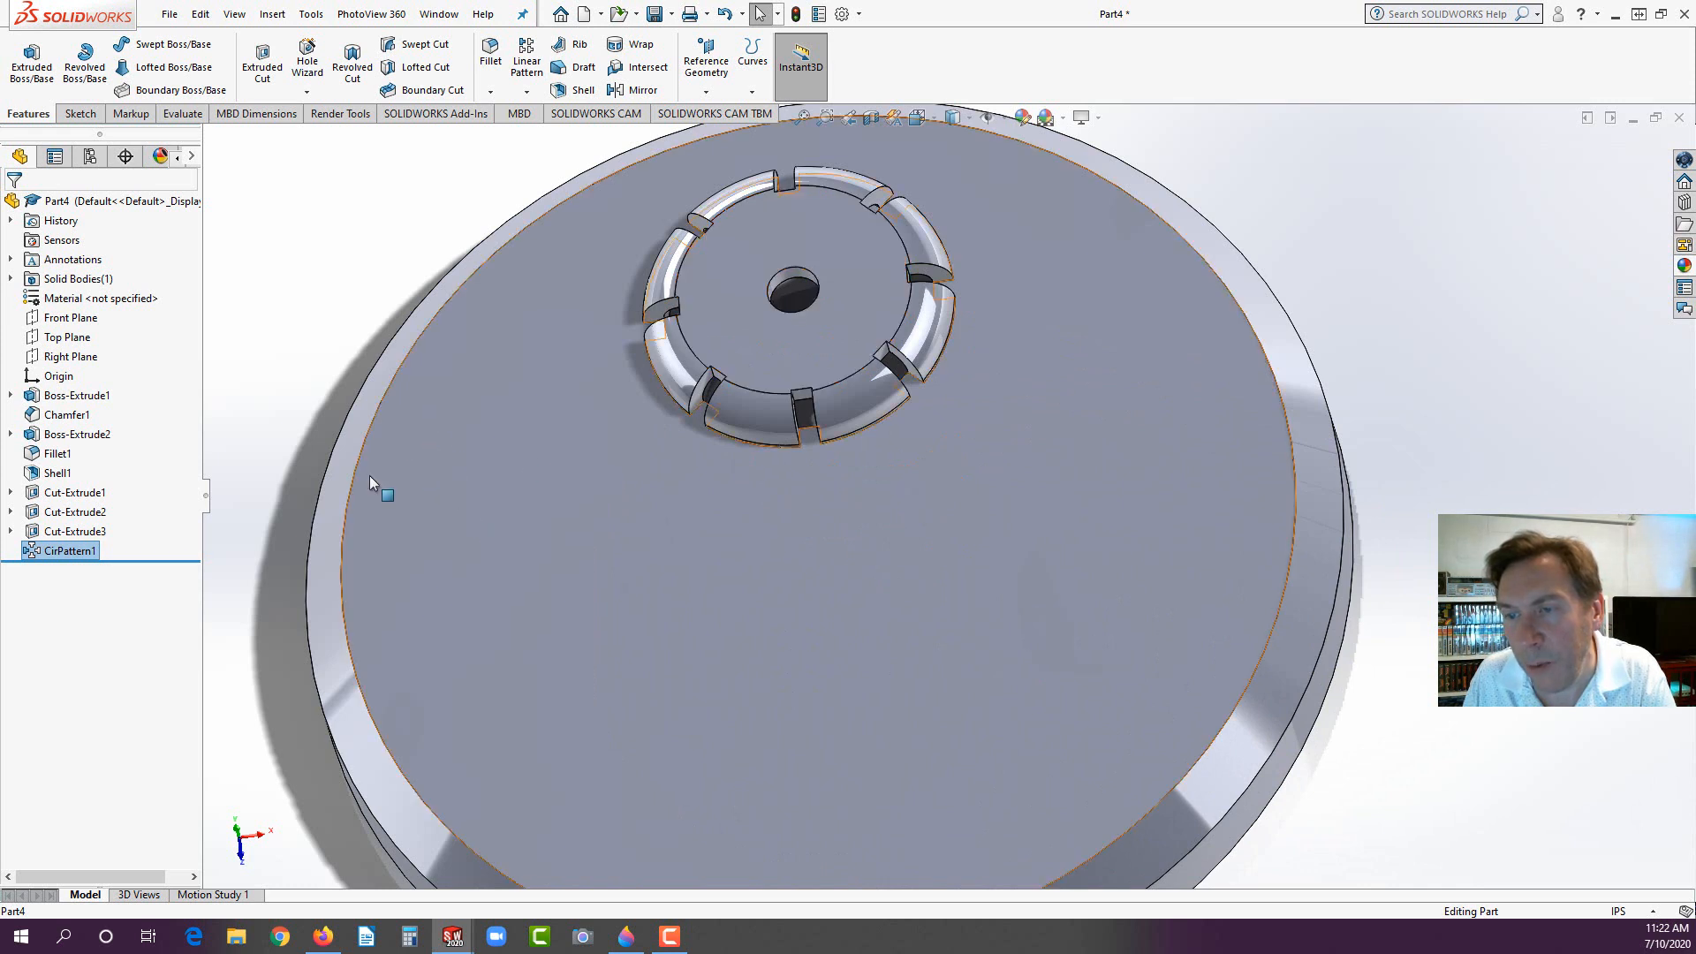
click(634, 552)
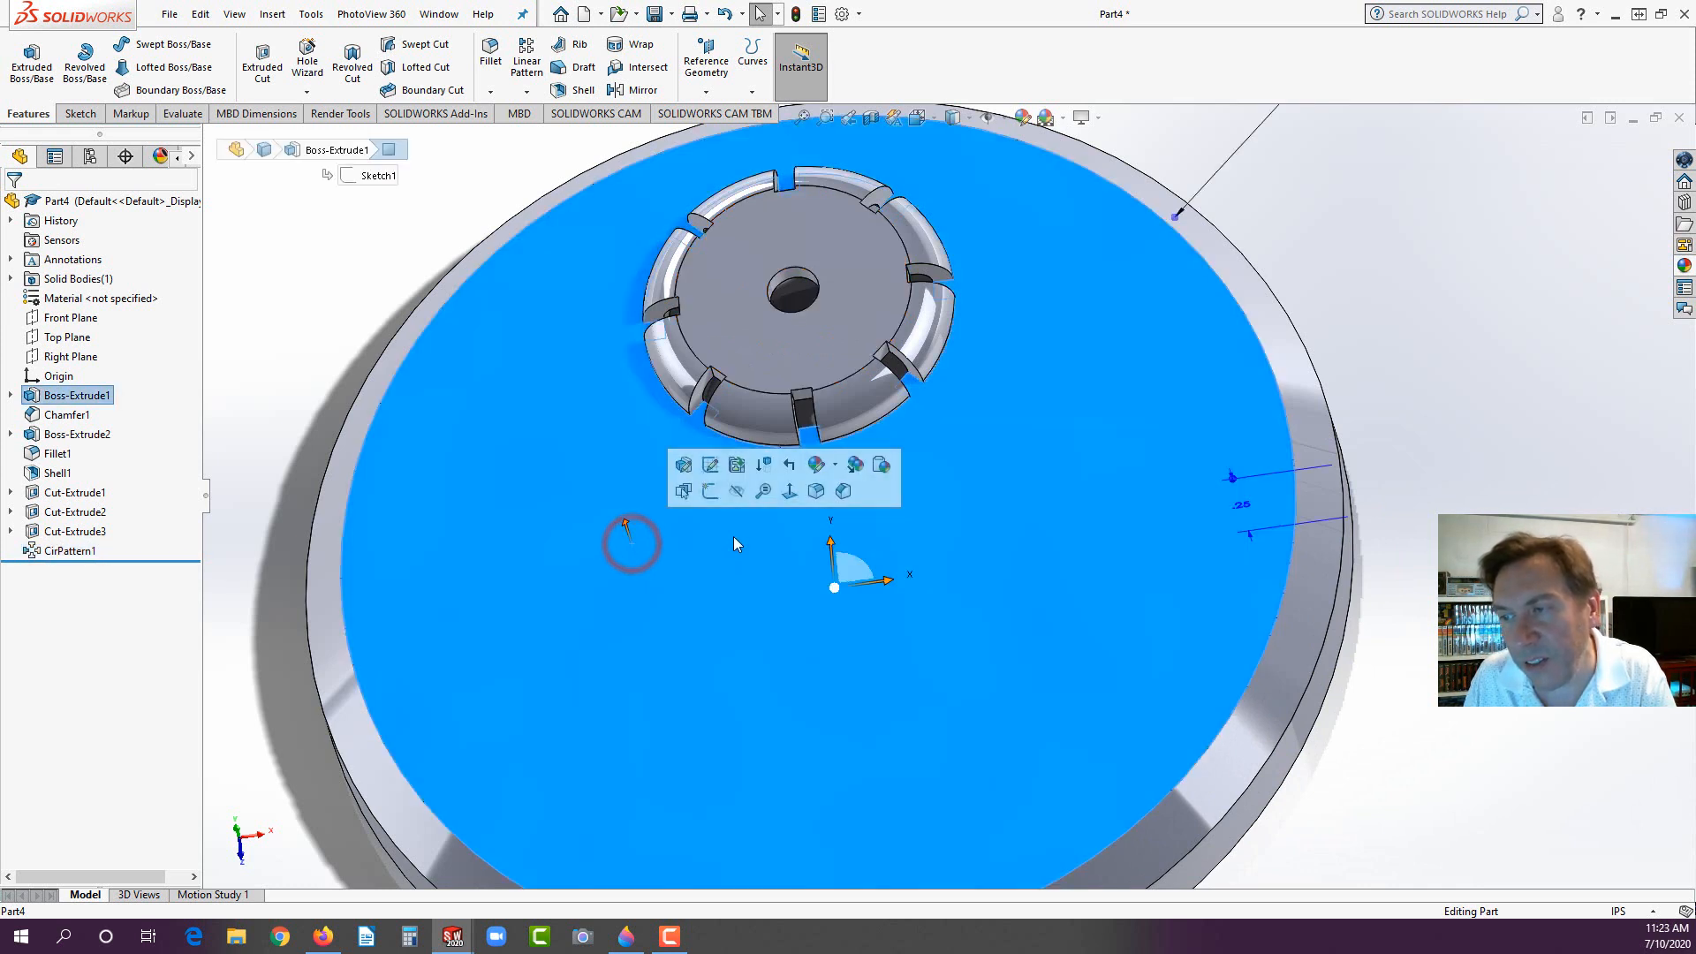
click(710, 491)
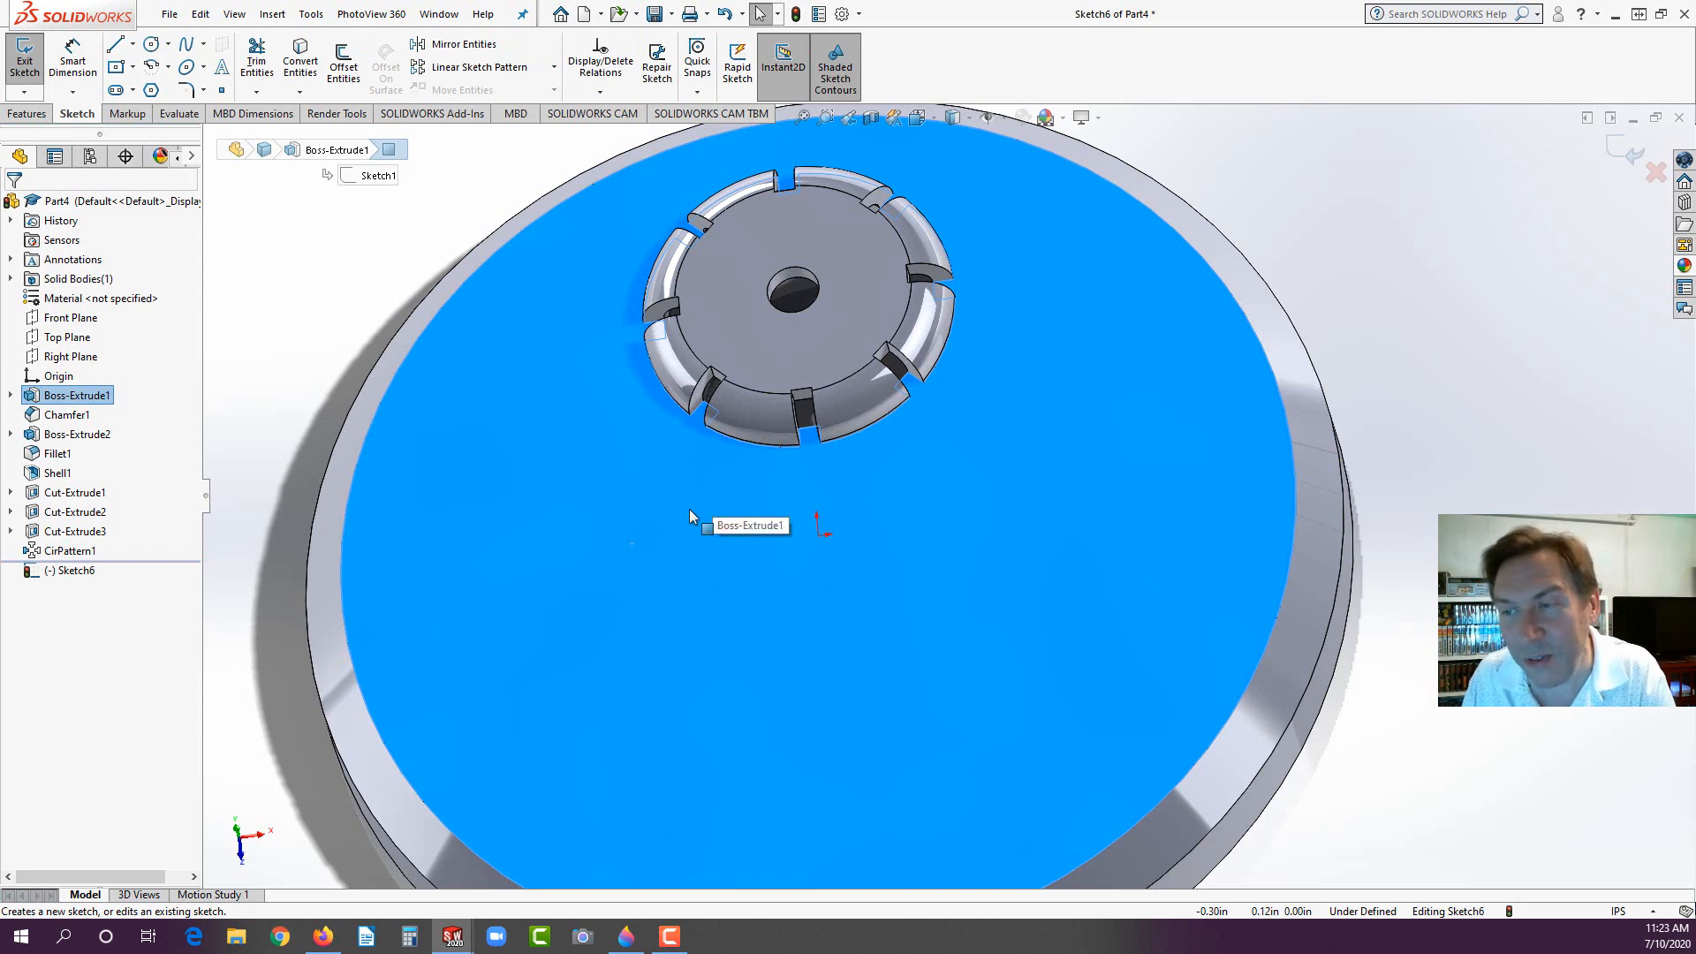
key(space)
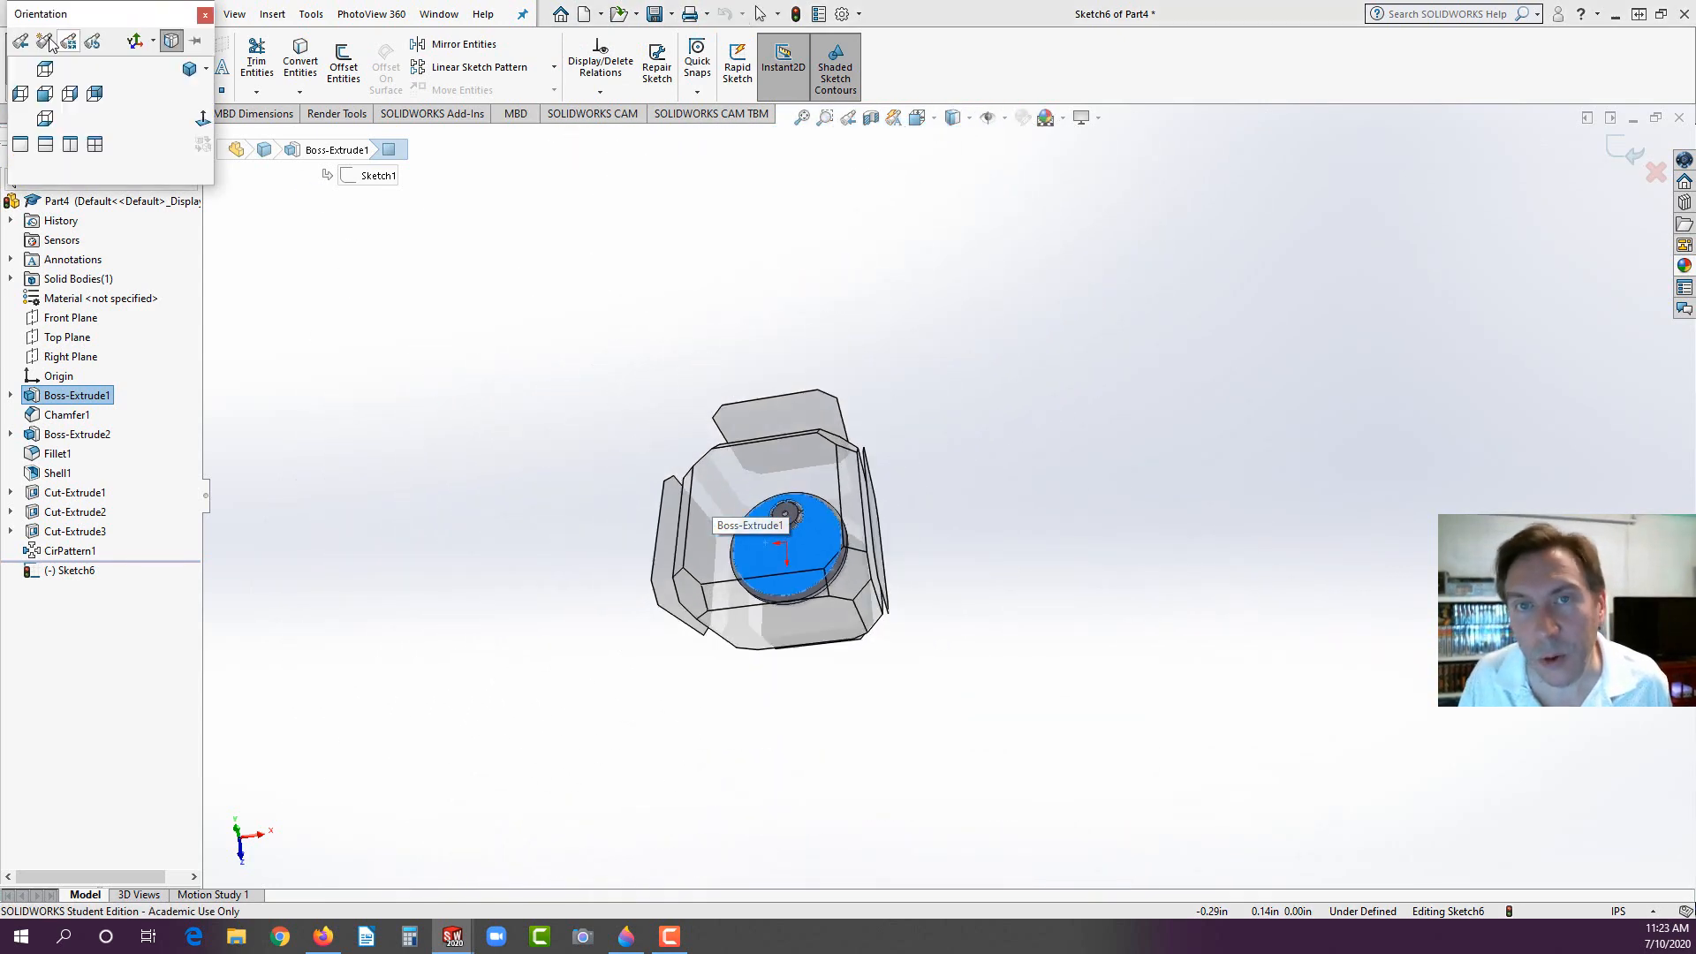
click(45, 69)
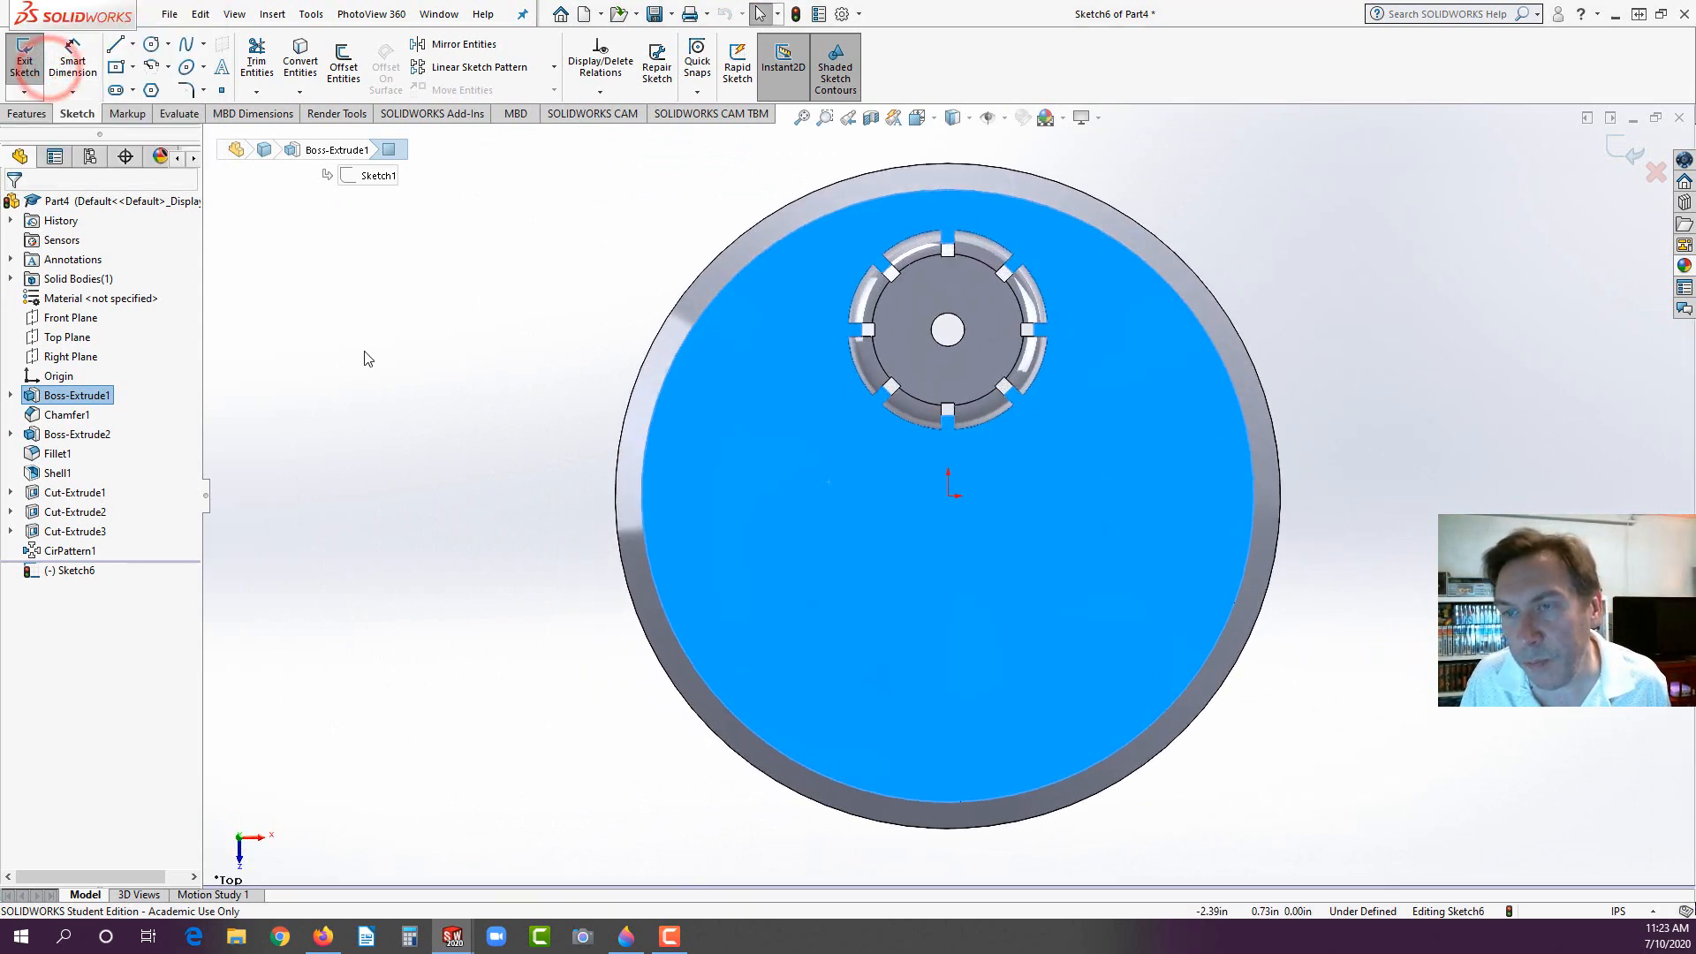
Step: Sketch a centre rectangle about 1.25 by 0.22 in across the bezel's left rim, with its centre level with the origin
click(116, 68)
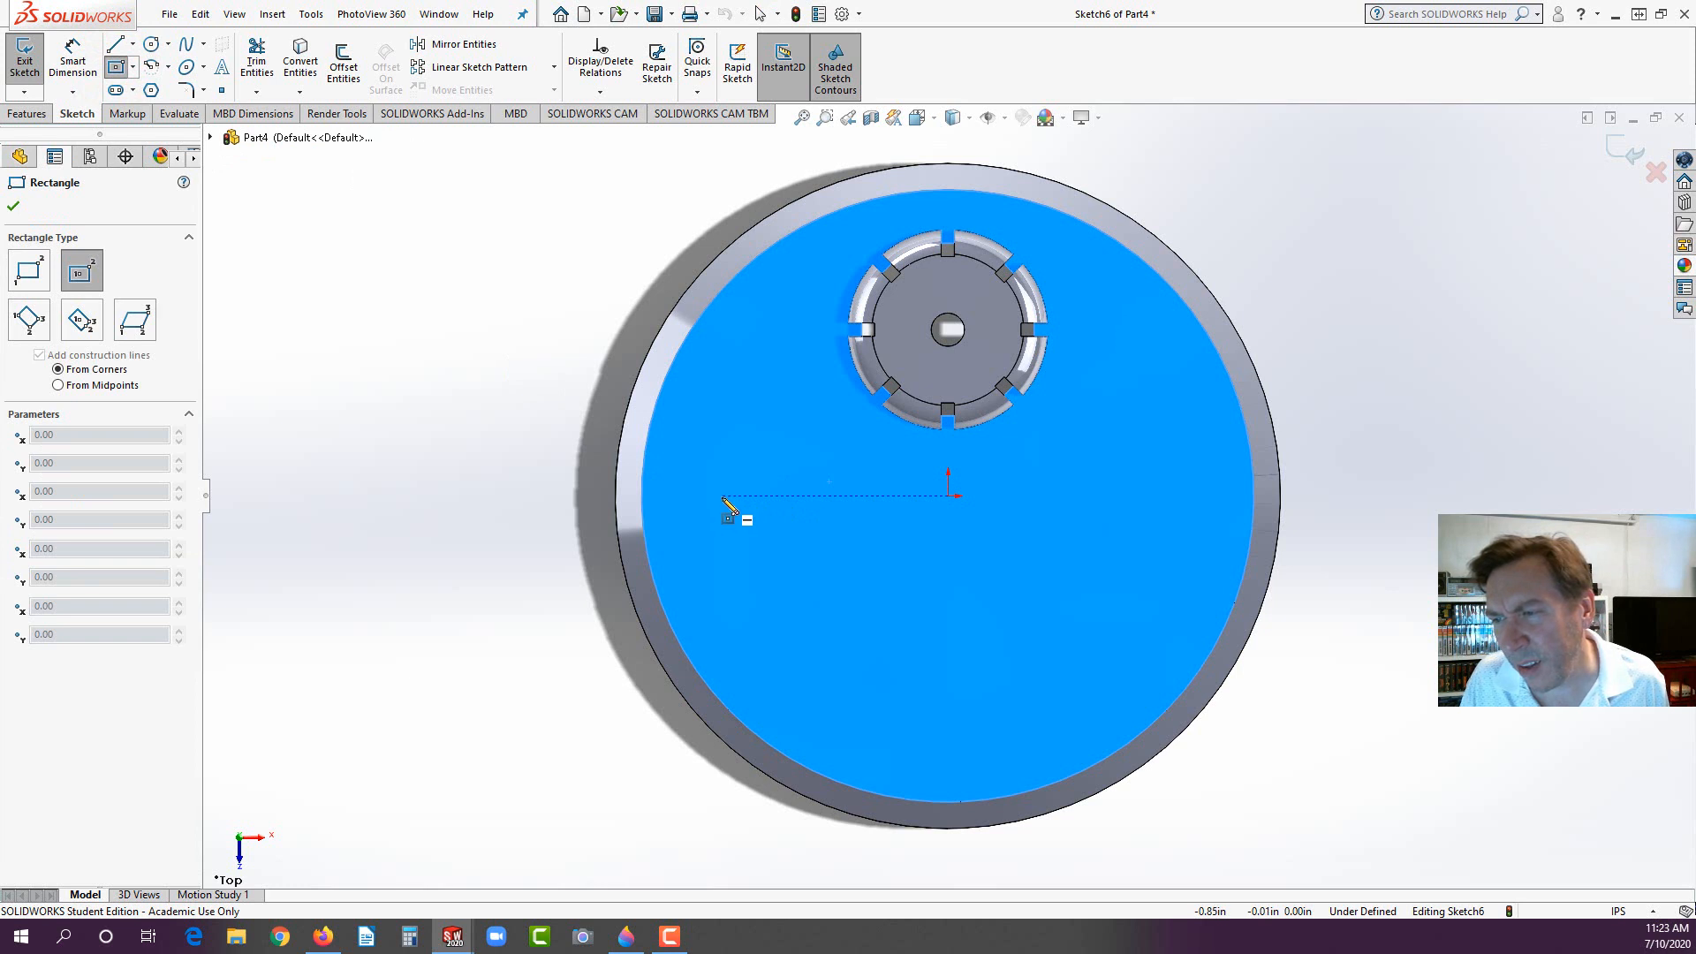
click(723, 496)
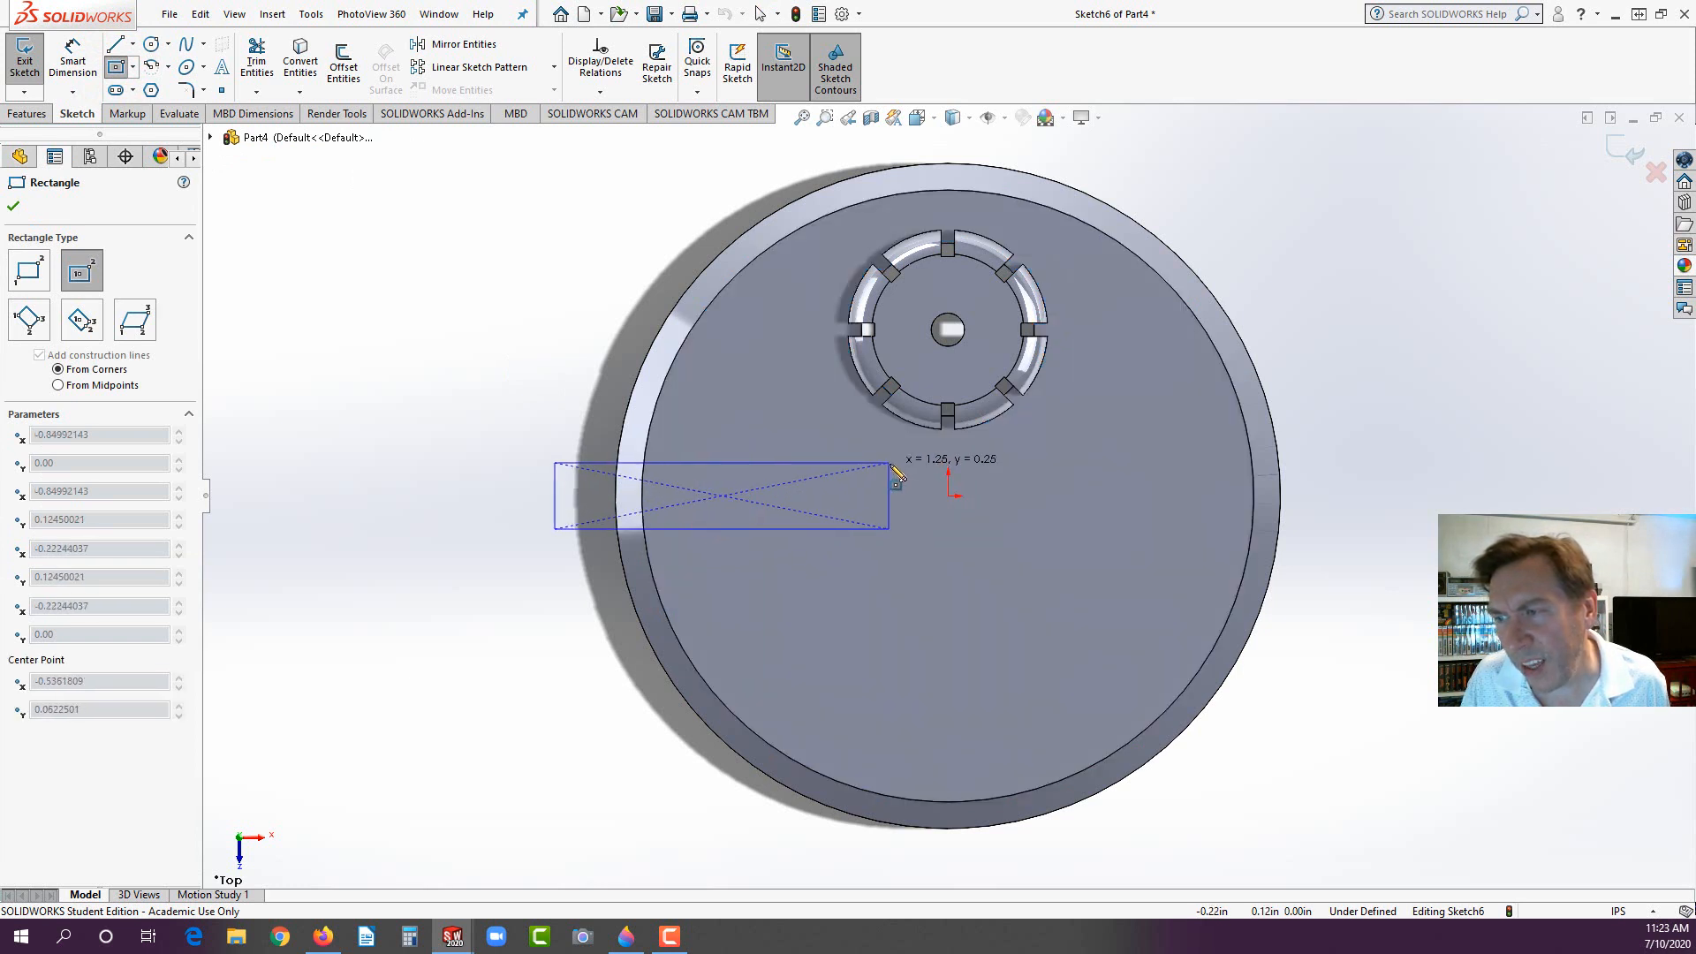
click(890, 466)
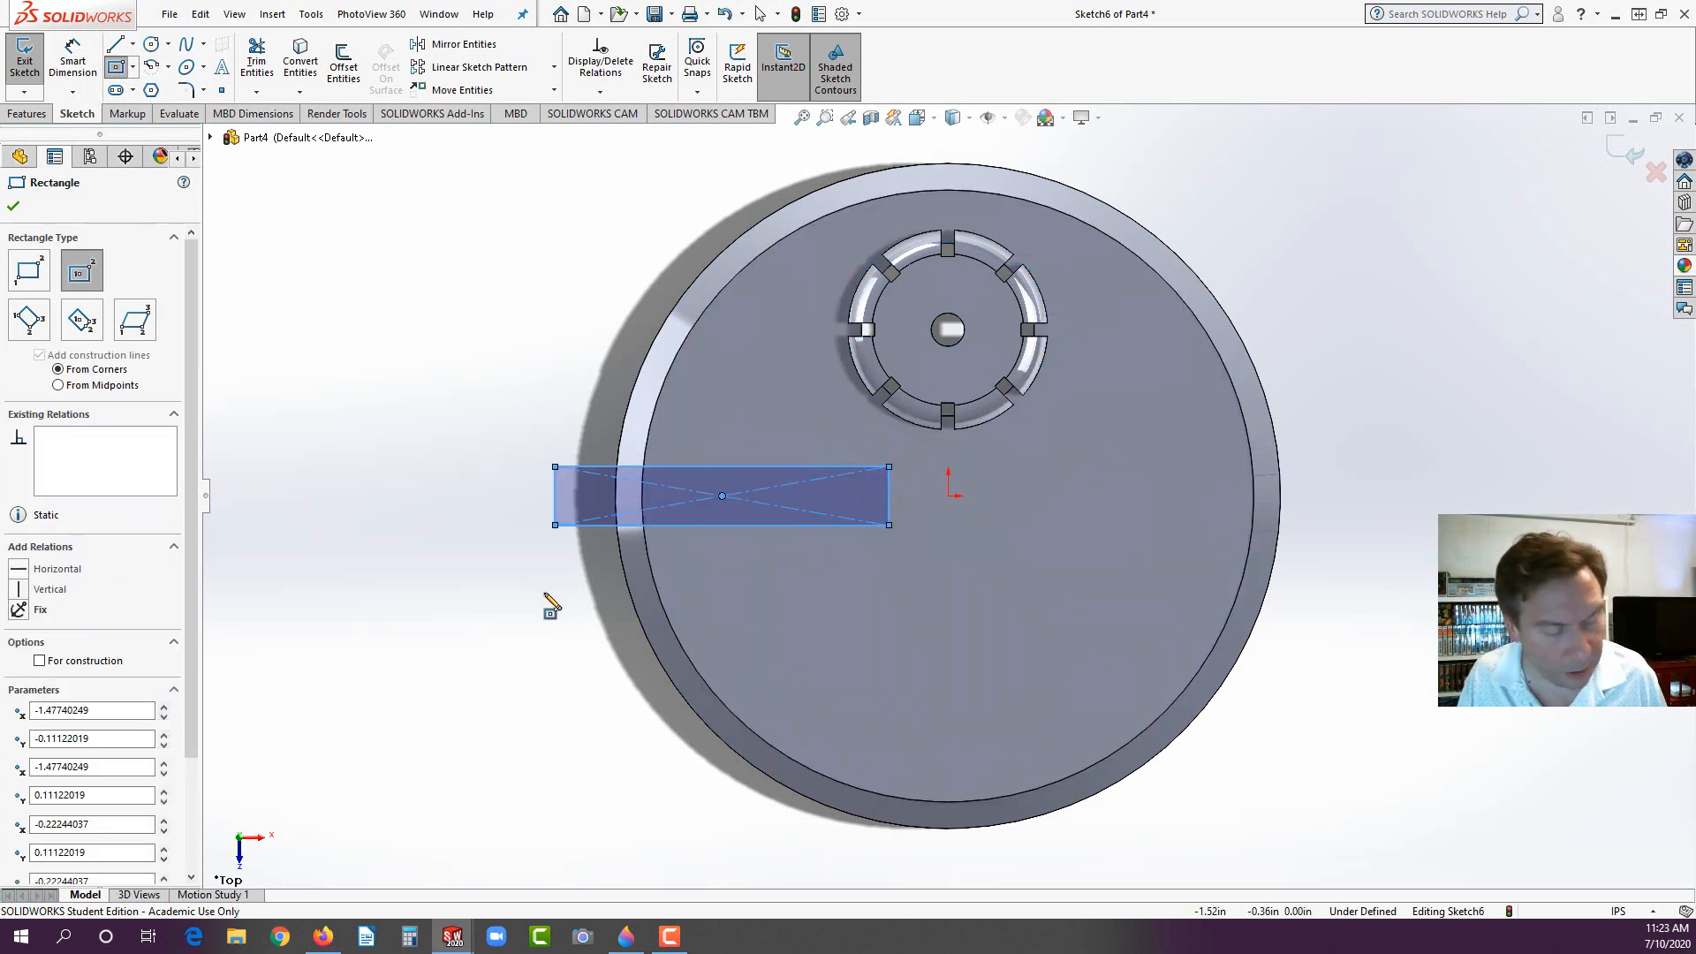
key(Escape)
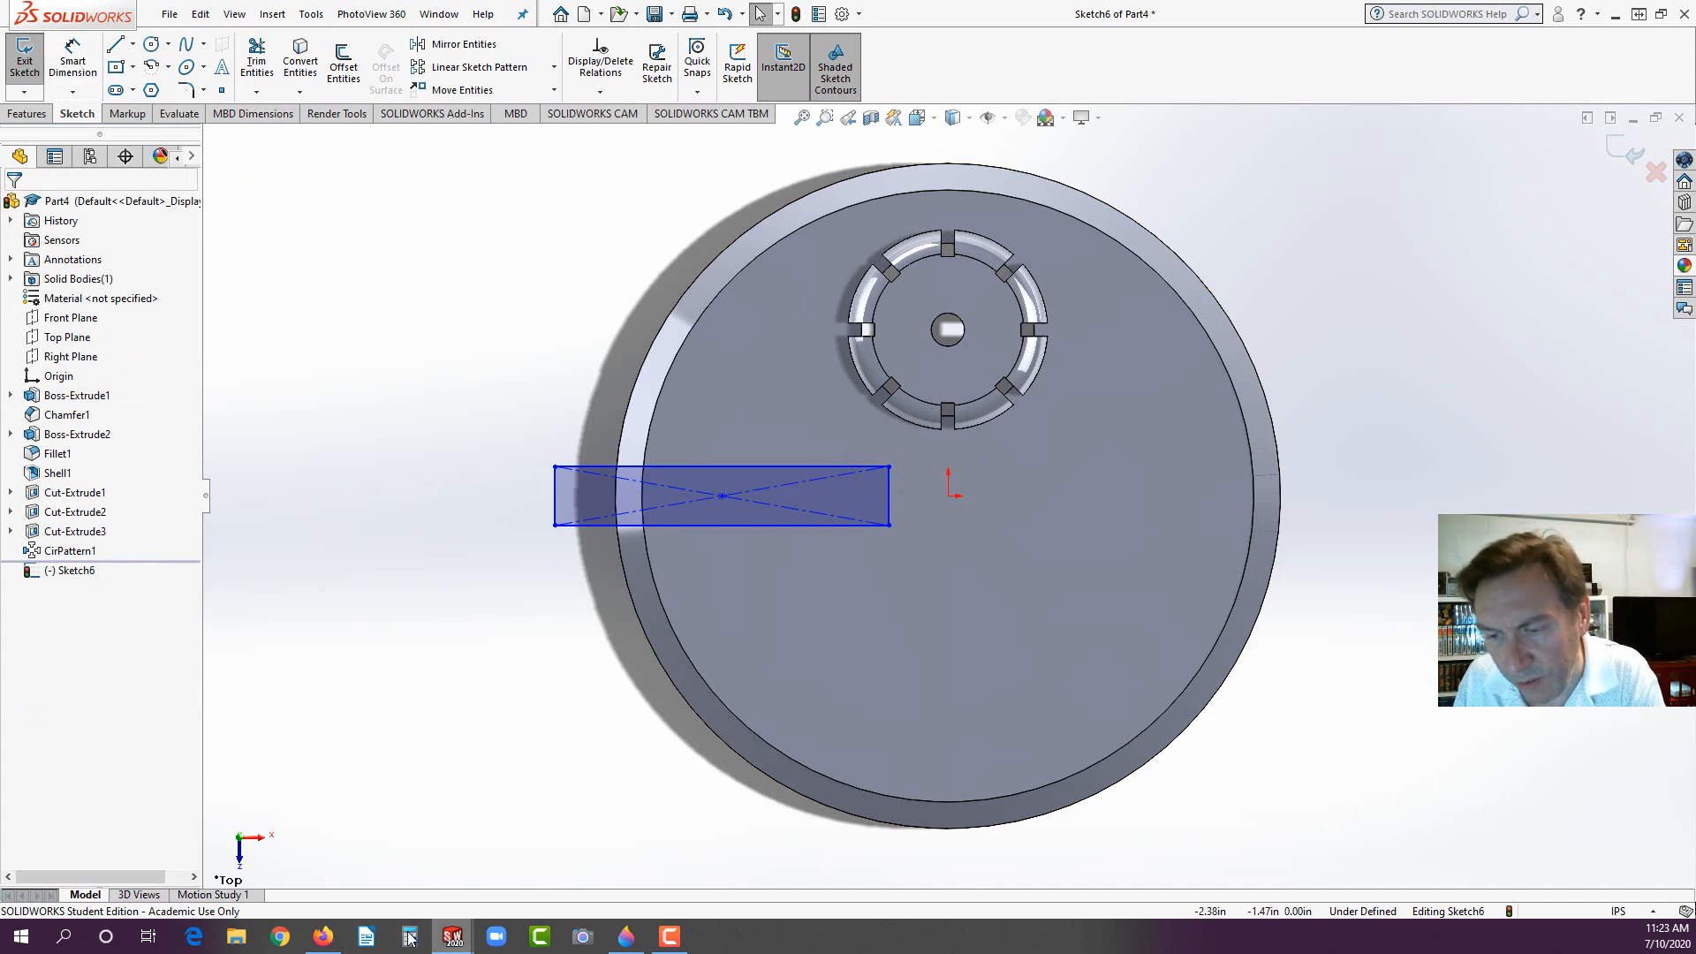
Step: Check the slot dimensions in the PDF drawing and dimension the rectangle's inner short edge 0.25 in from the origin
click(323, 936)
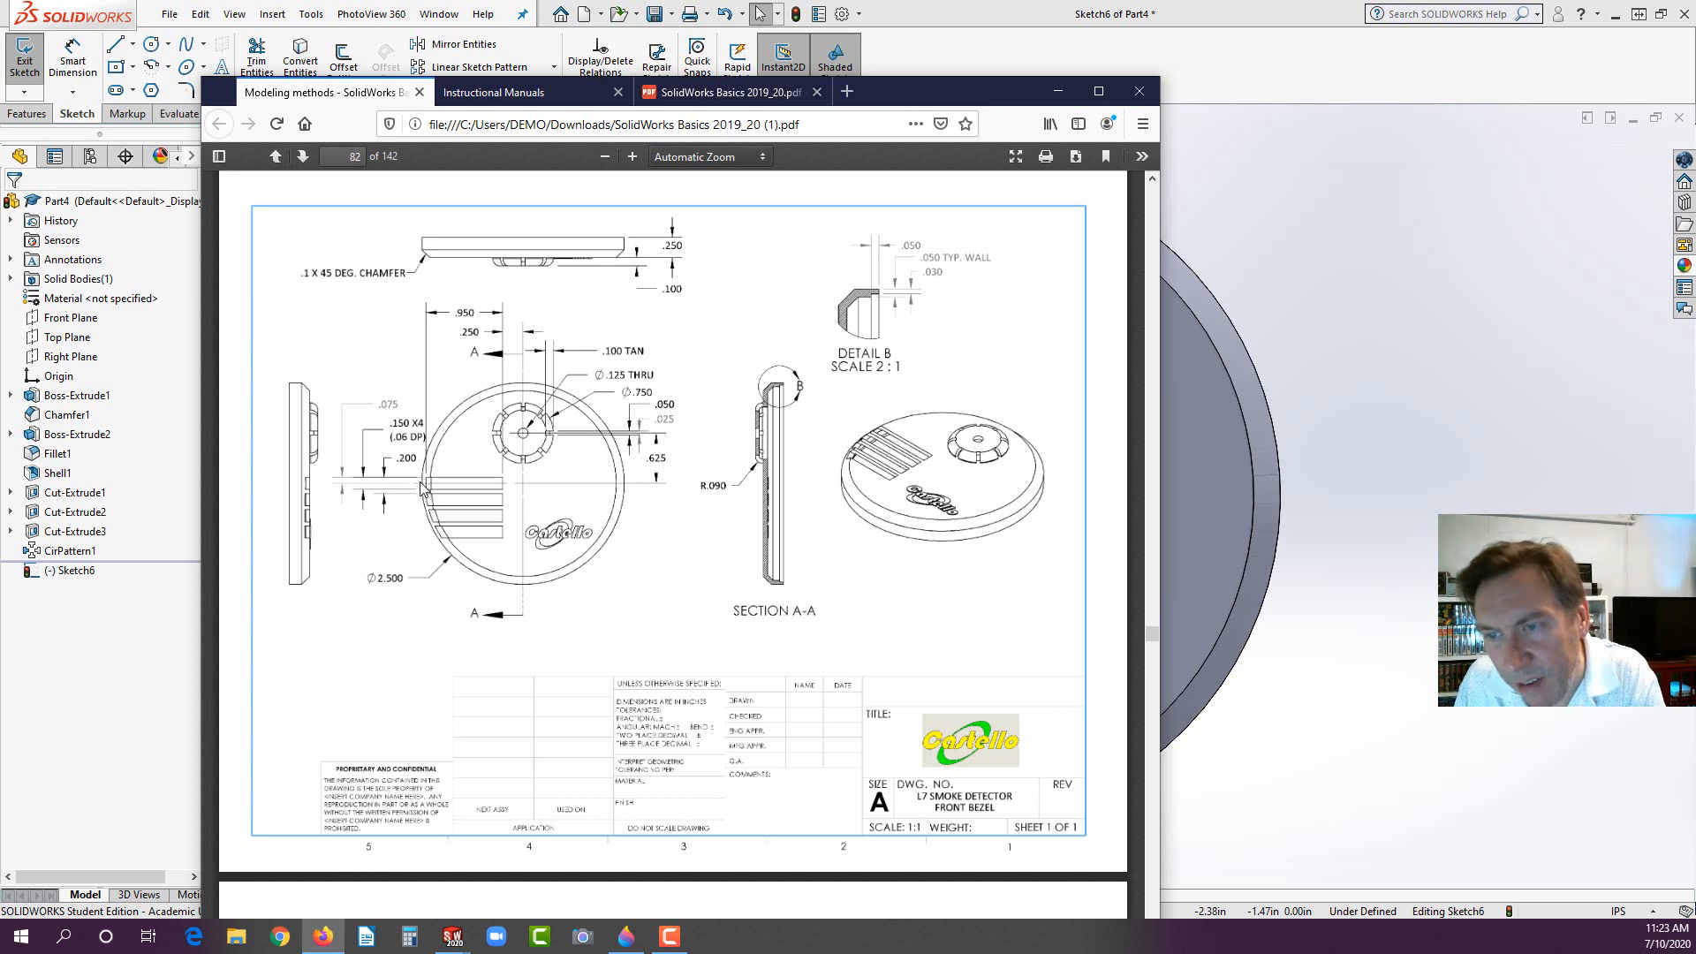
click(133, 652)
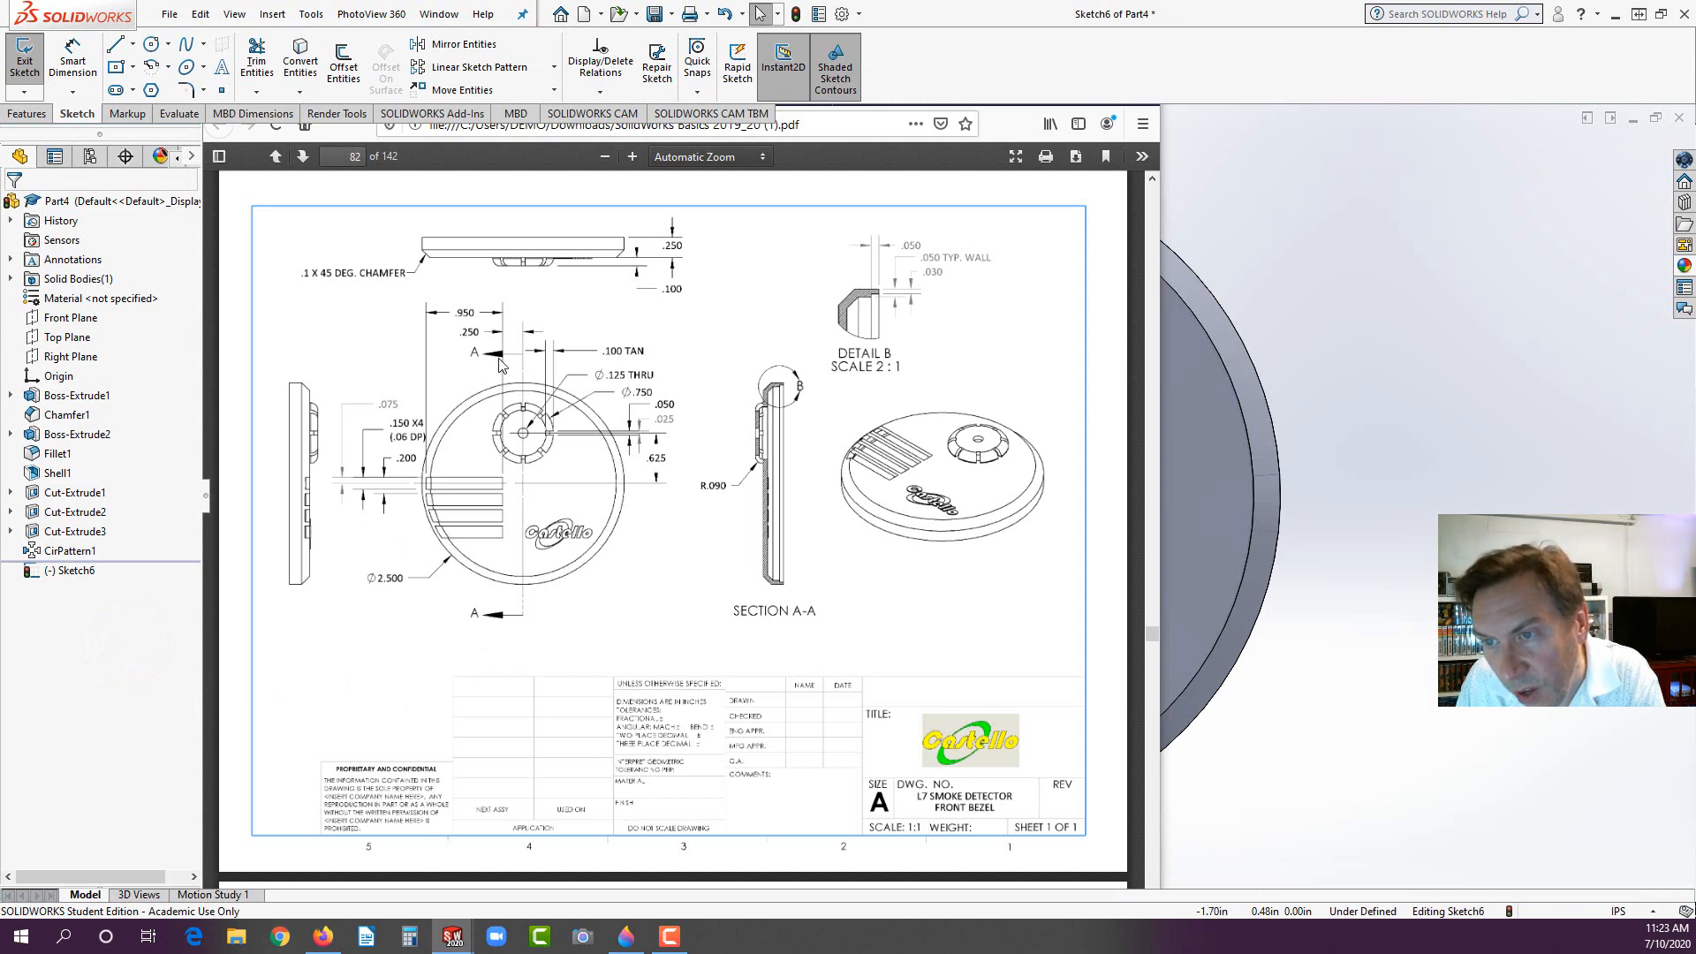
click(154, 664)
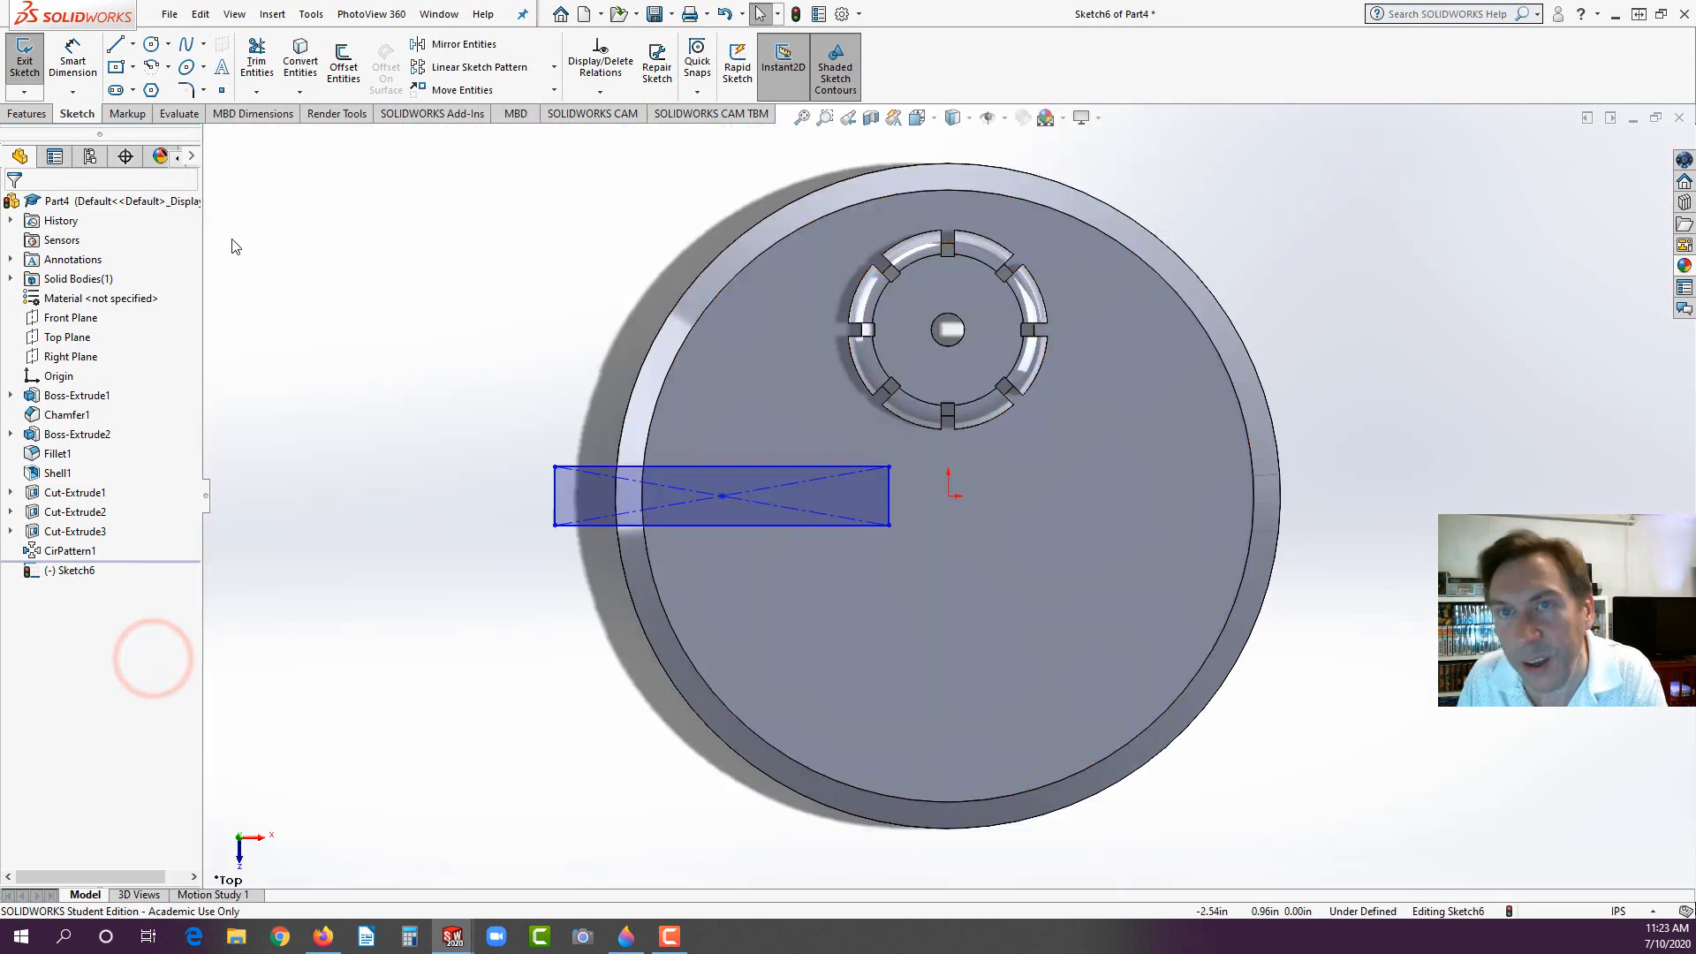
click(888, 495)
click(948, 497)
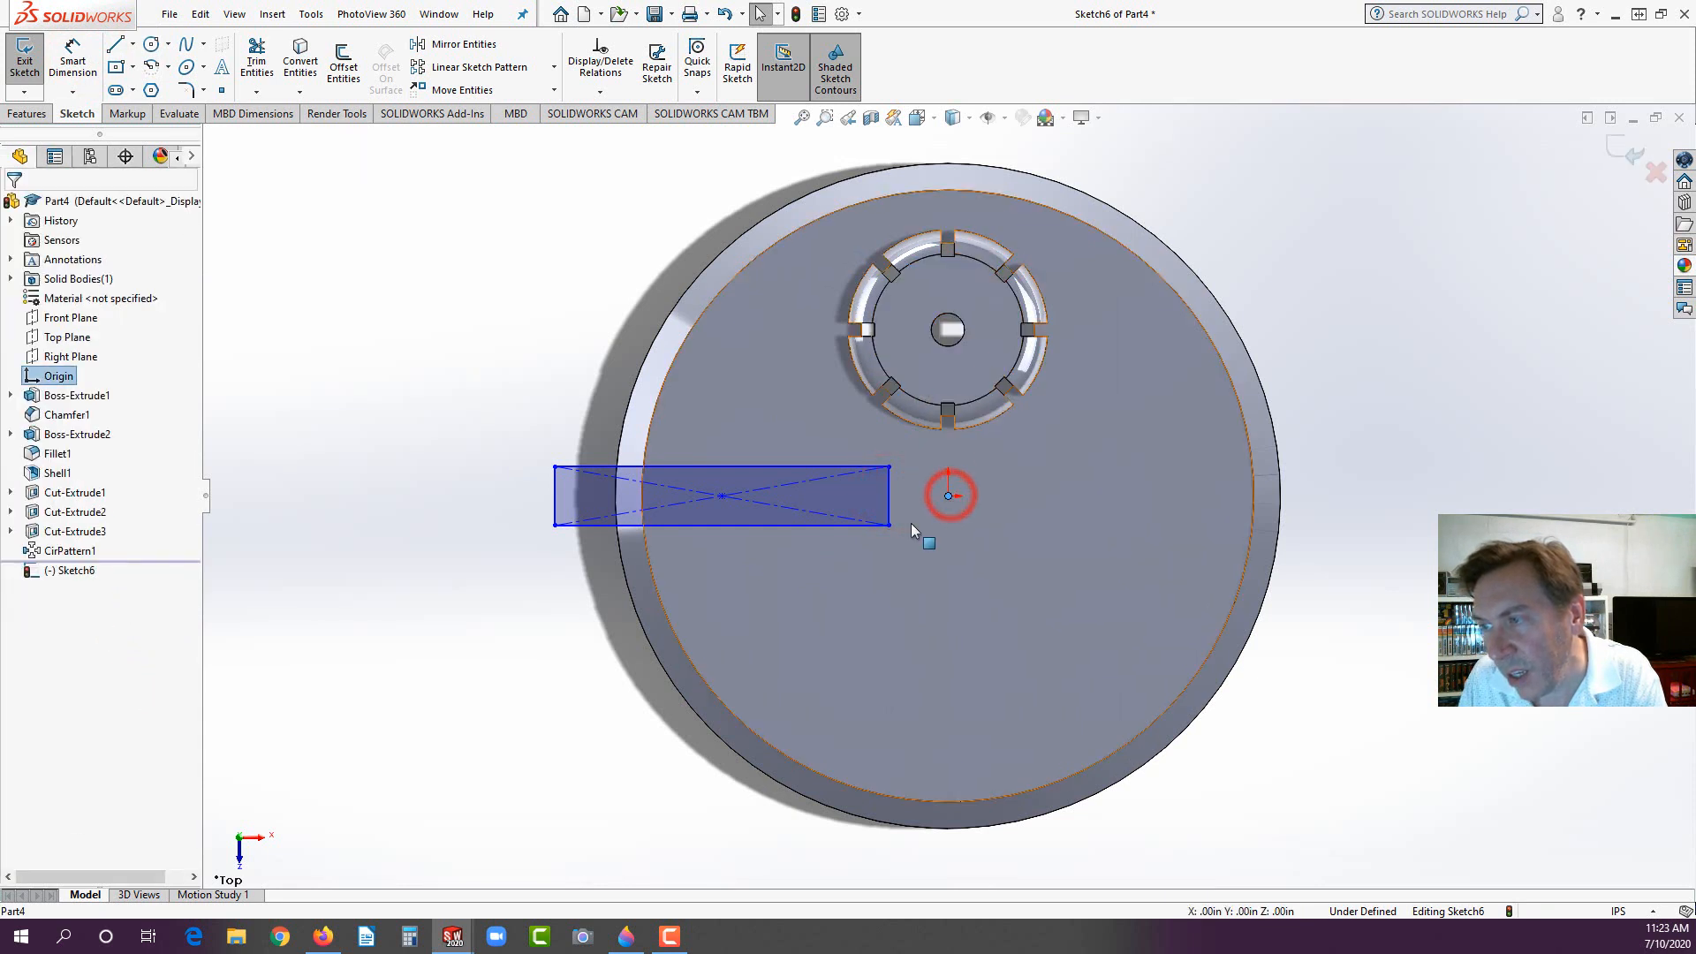
click(70, 60)
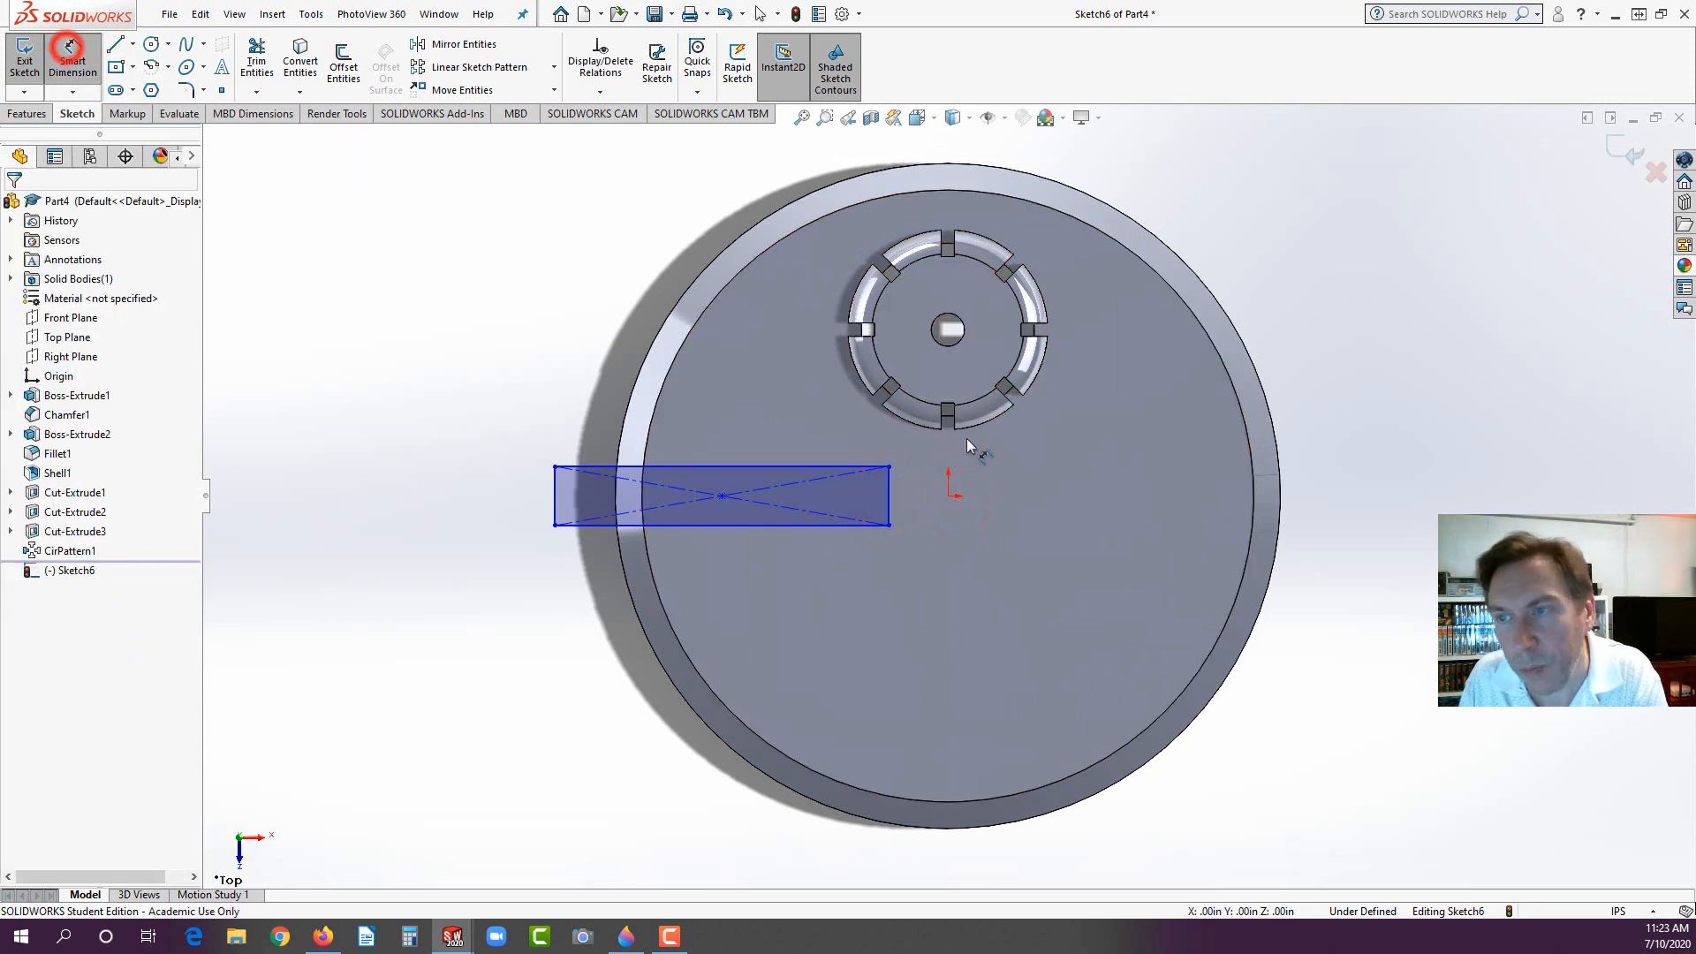
click(889, 492)
click(949, 497)
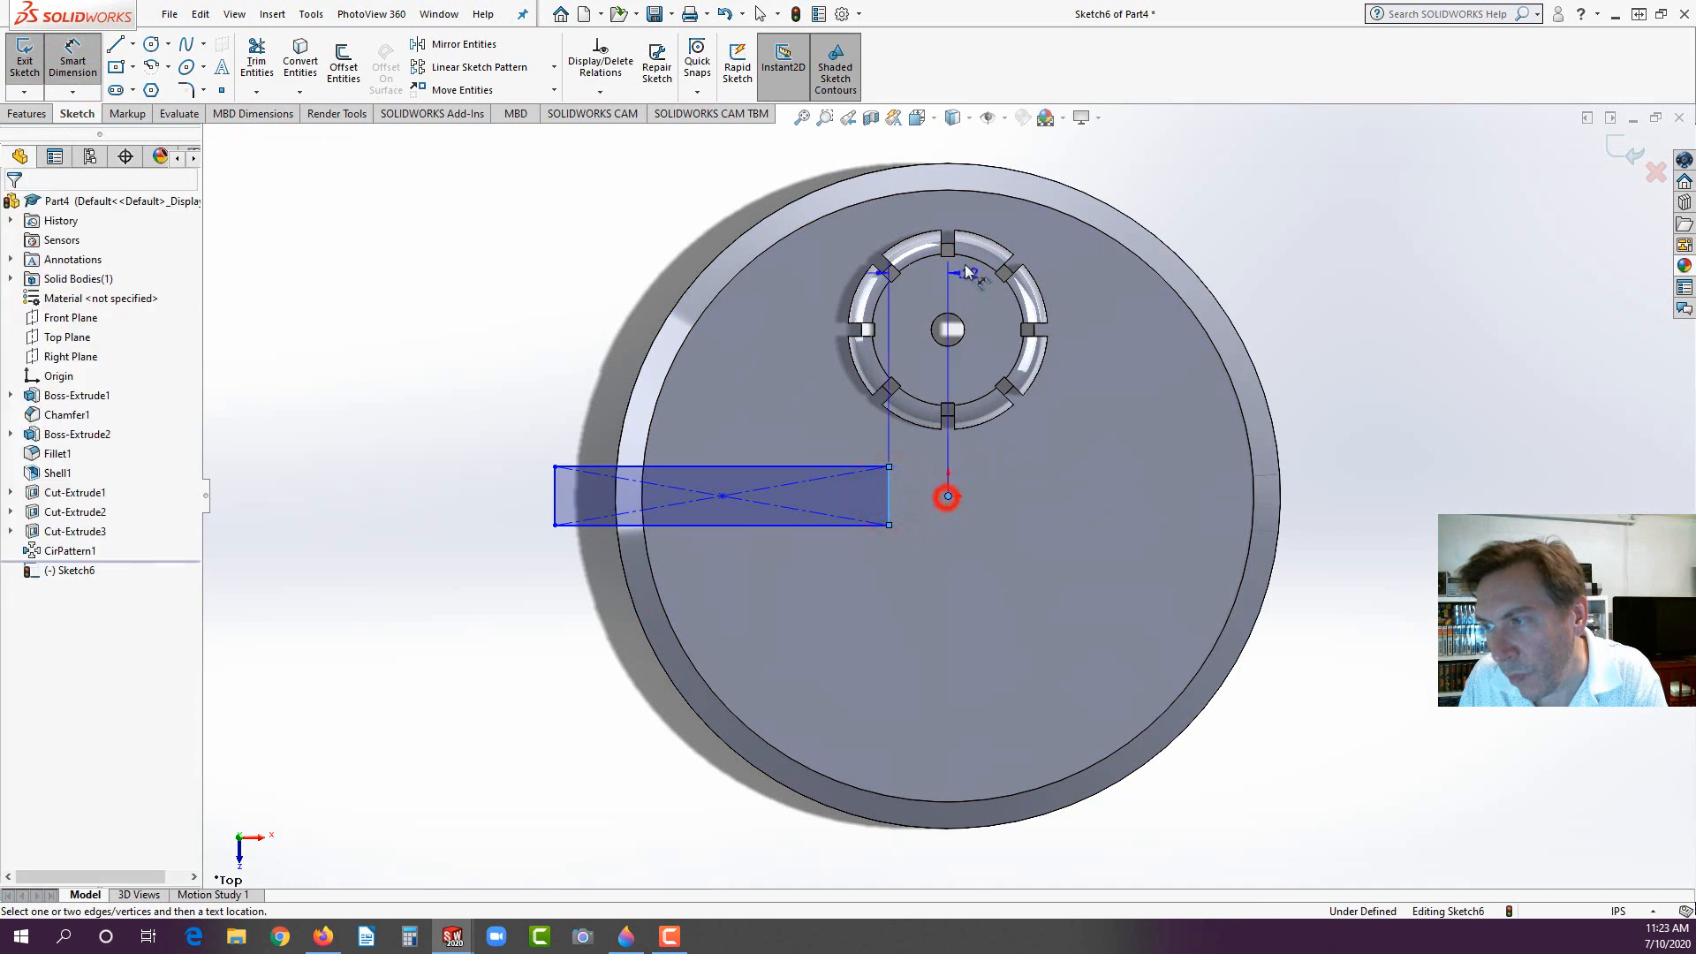
click(909, 152)
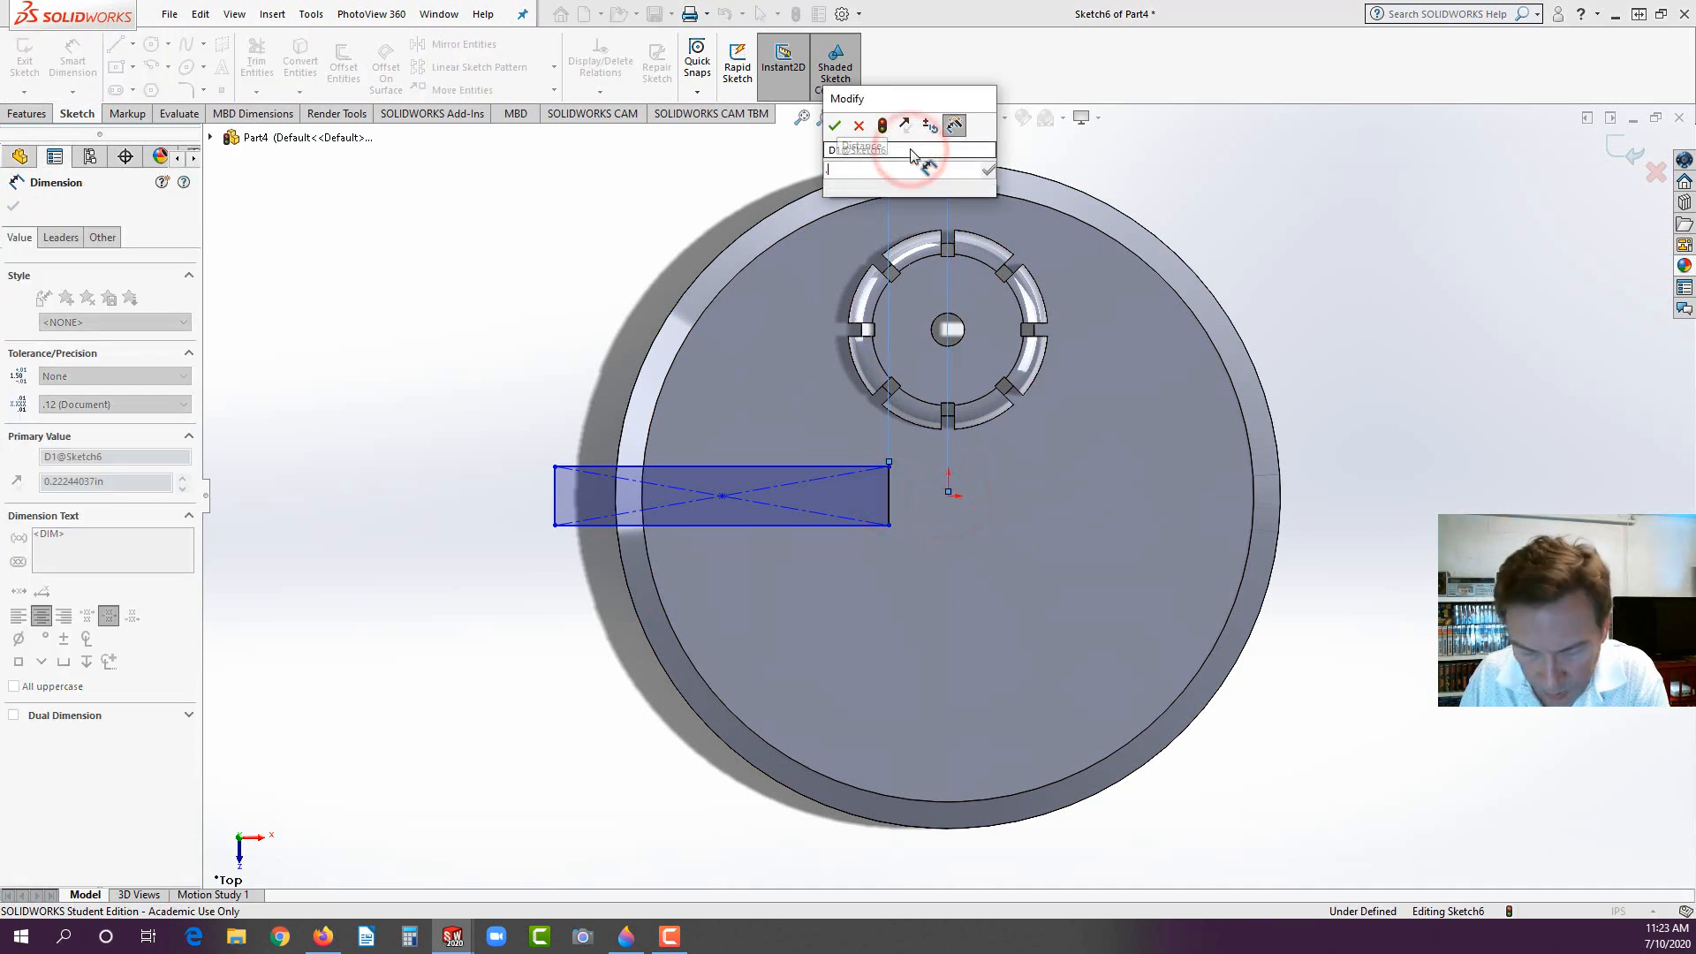
text(.25)
key(Return)
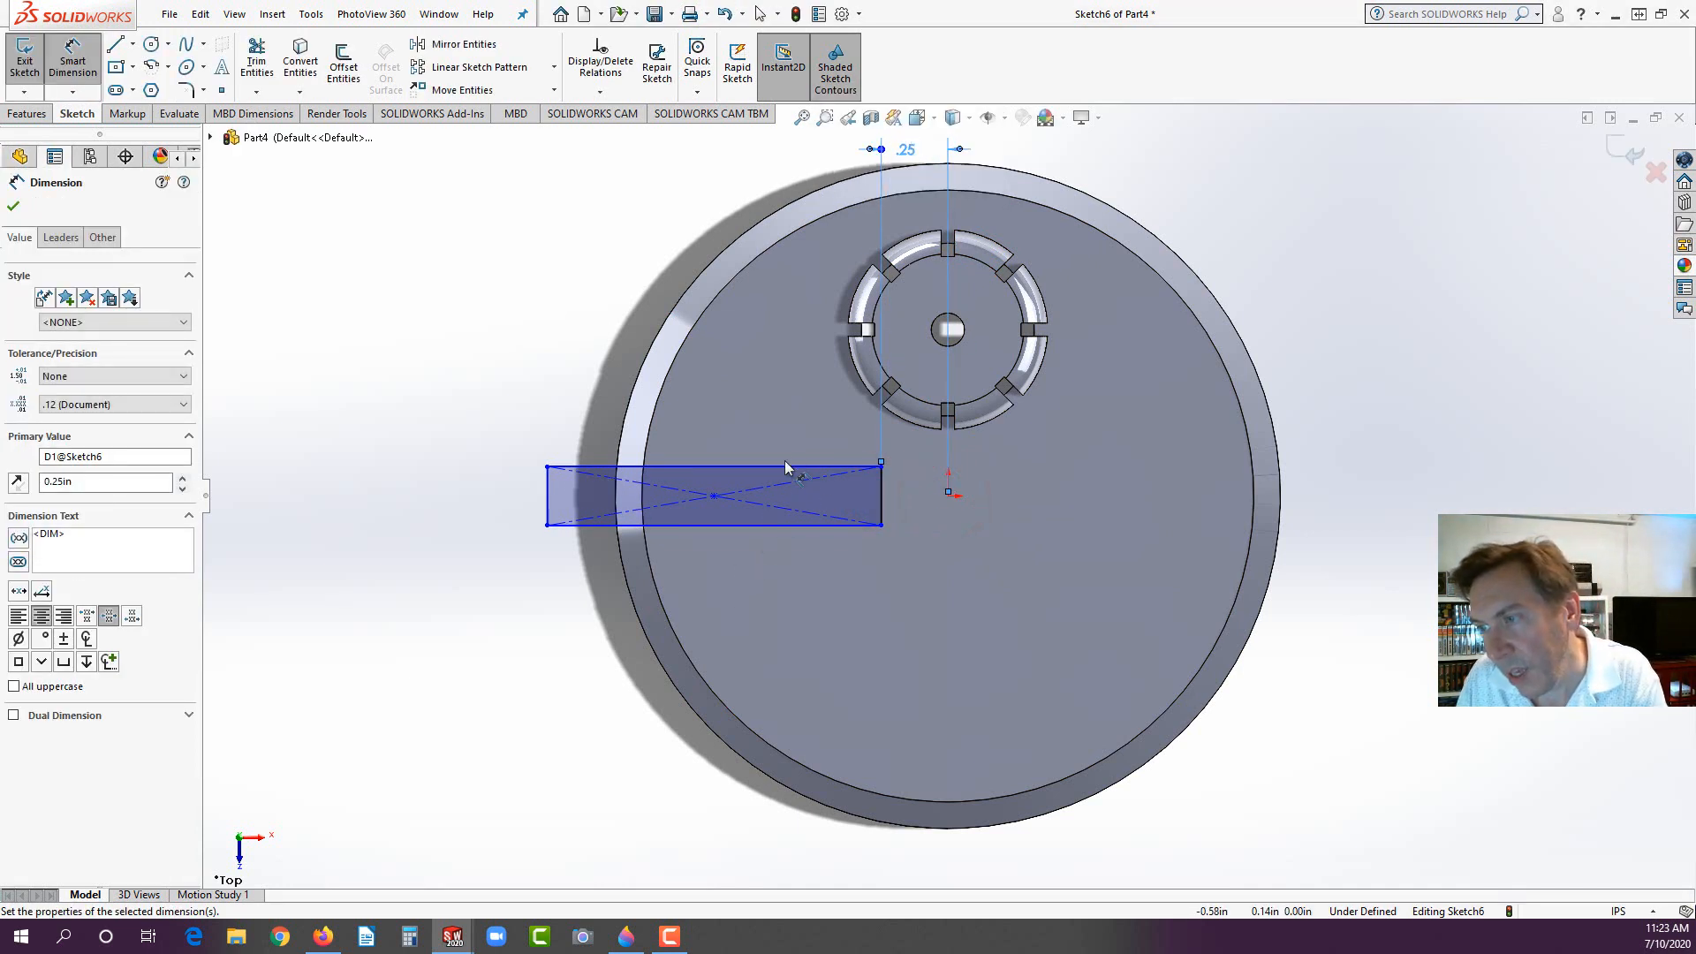
Step: Dimension the slot rectangle to a height of 0.2 in and a length of 1.00 in
click(547, 484)
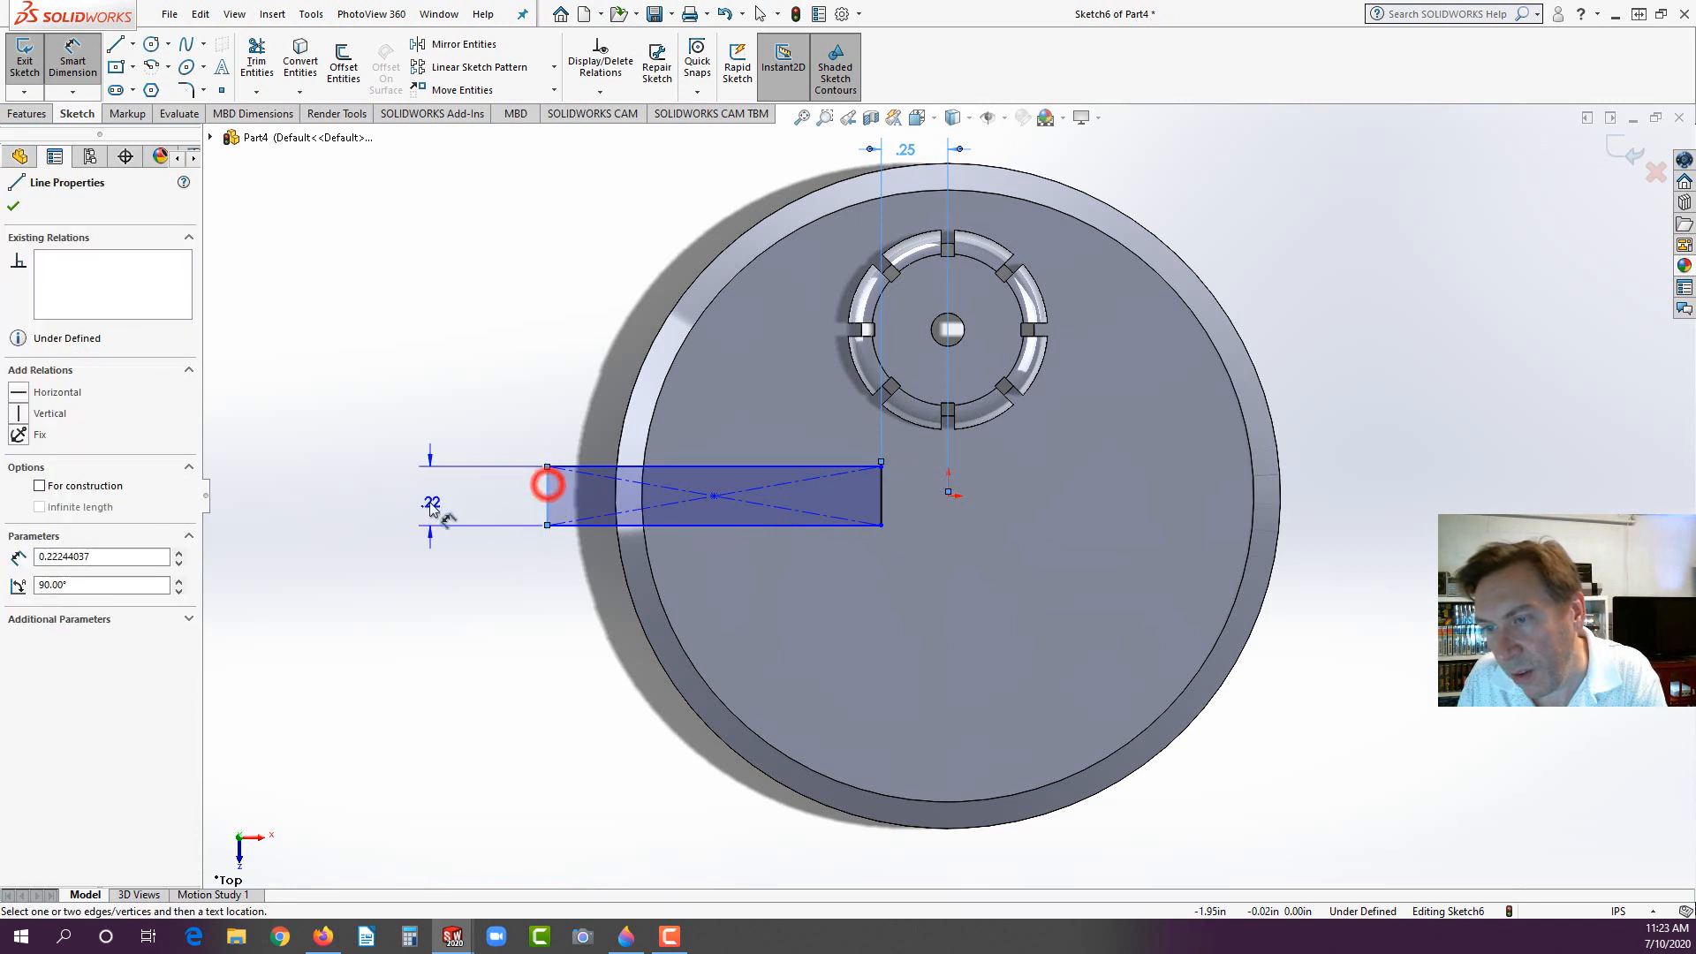
click(422, 502)
text(.2)
key(Return)
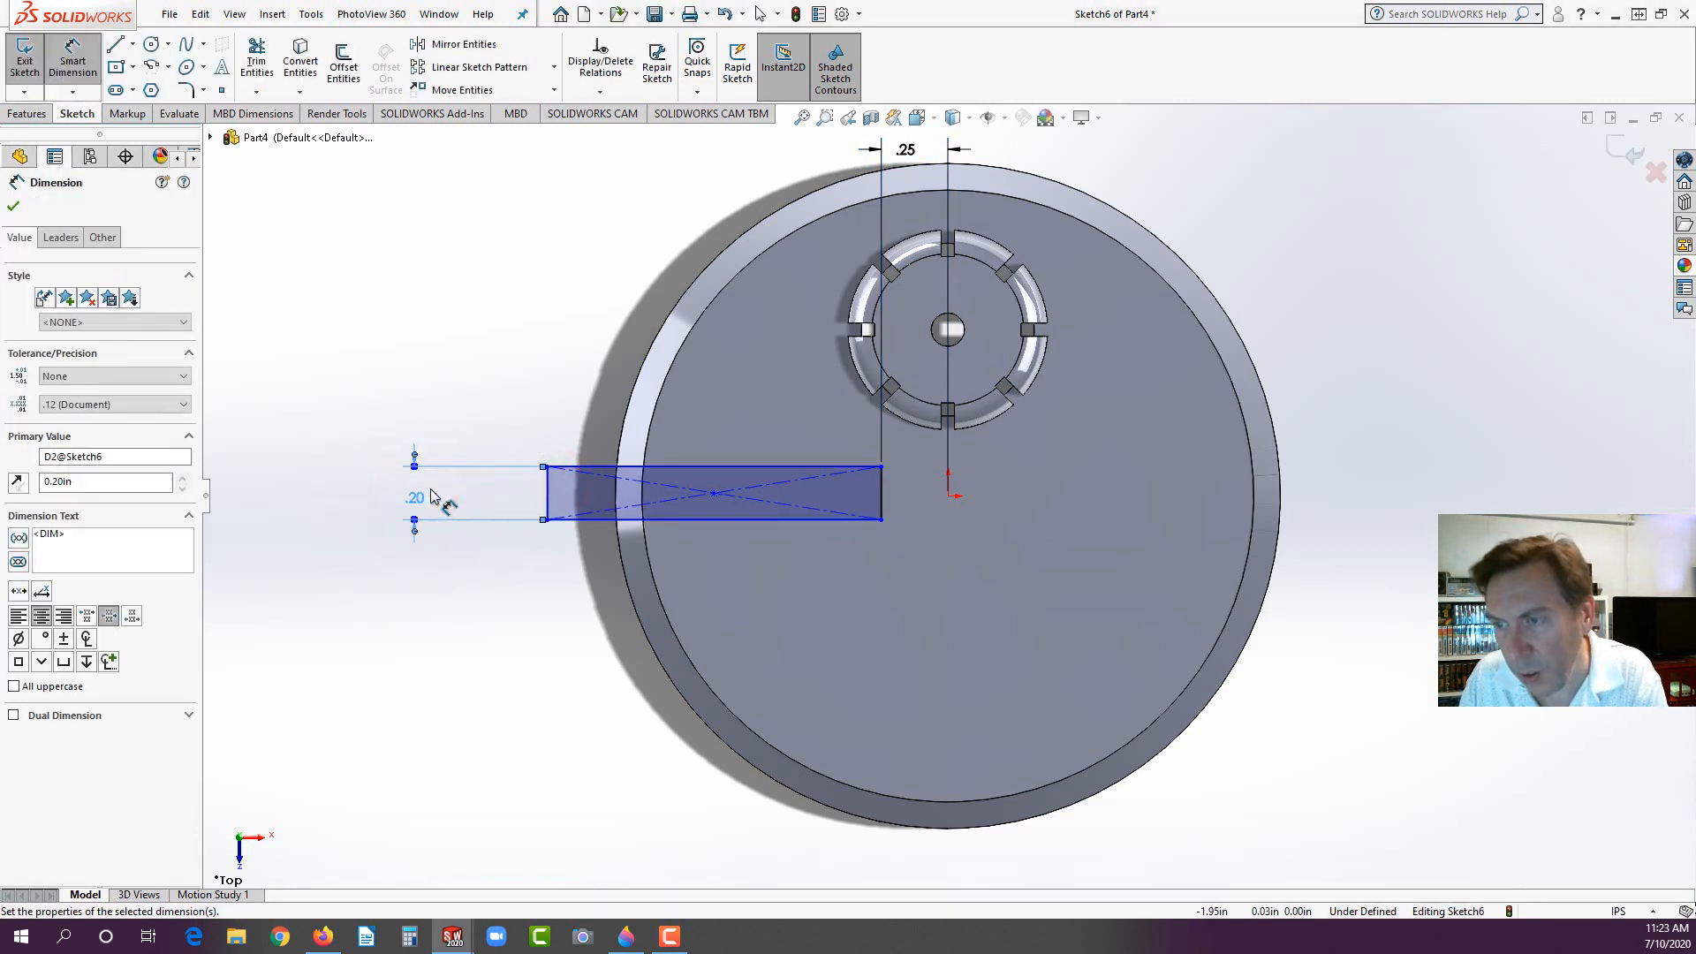
click(704, 466)
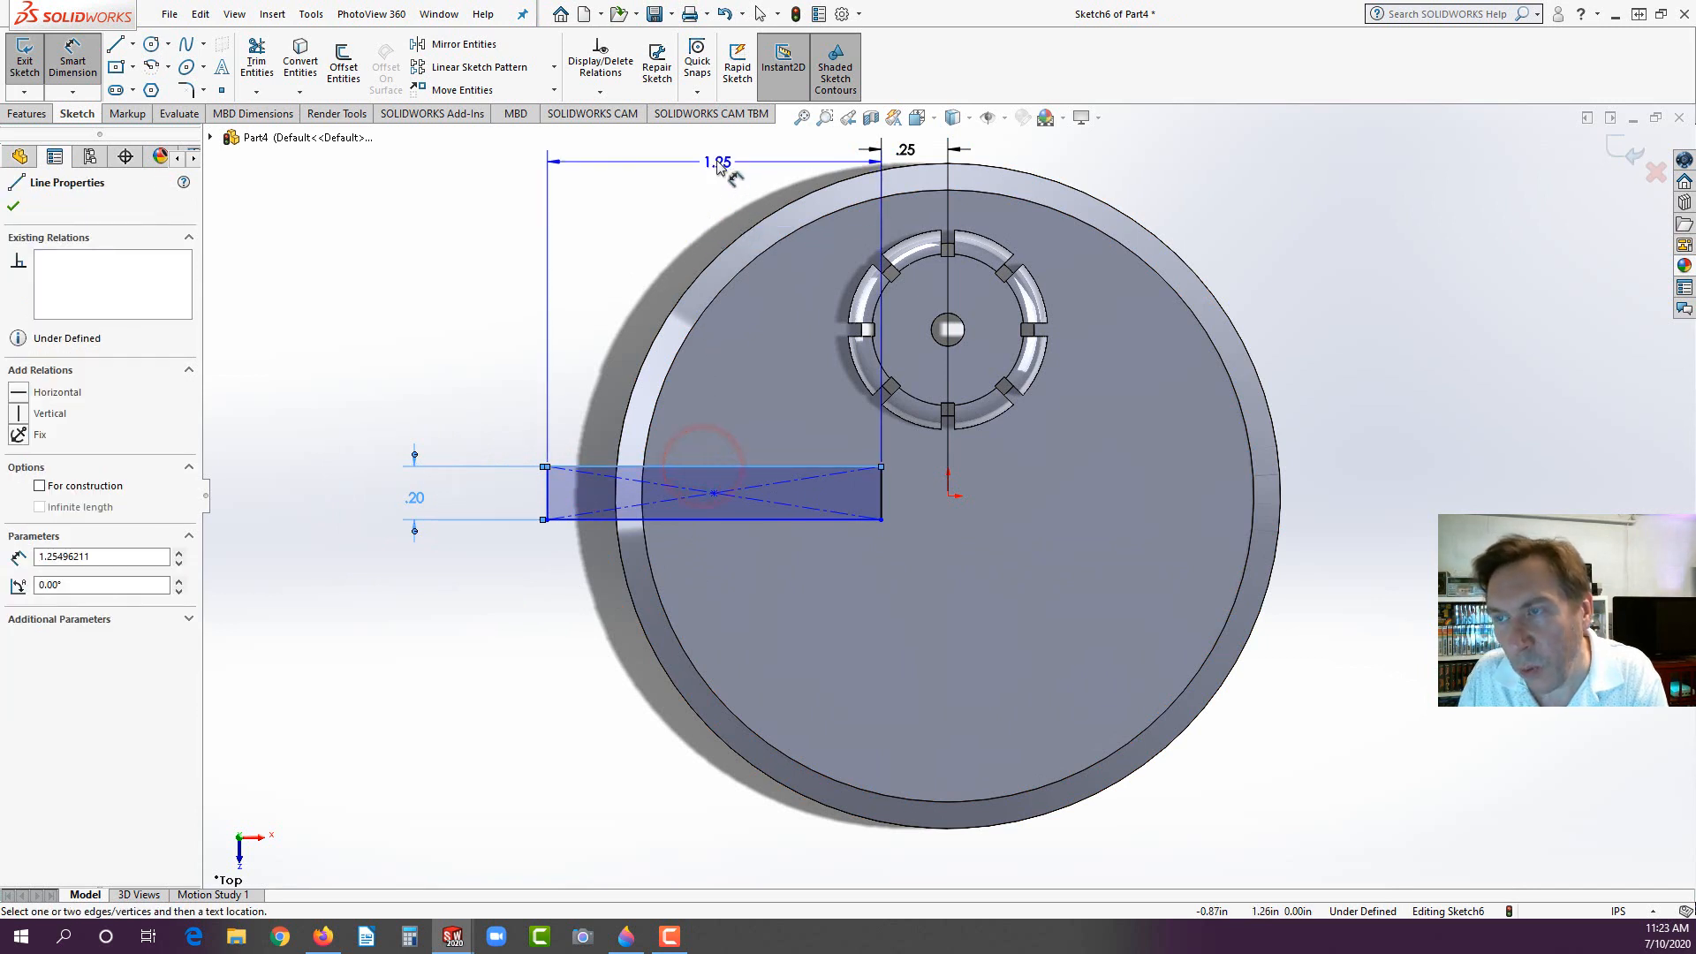
click(717, 166)
text(1.00in)
key(Return)
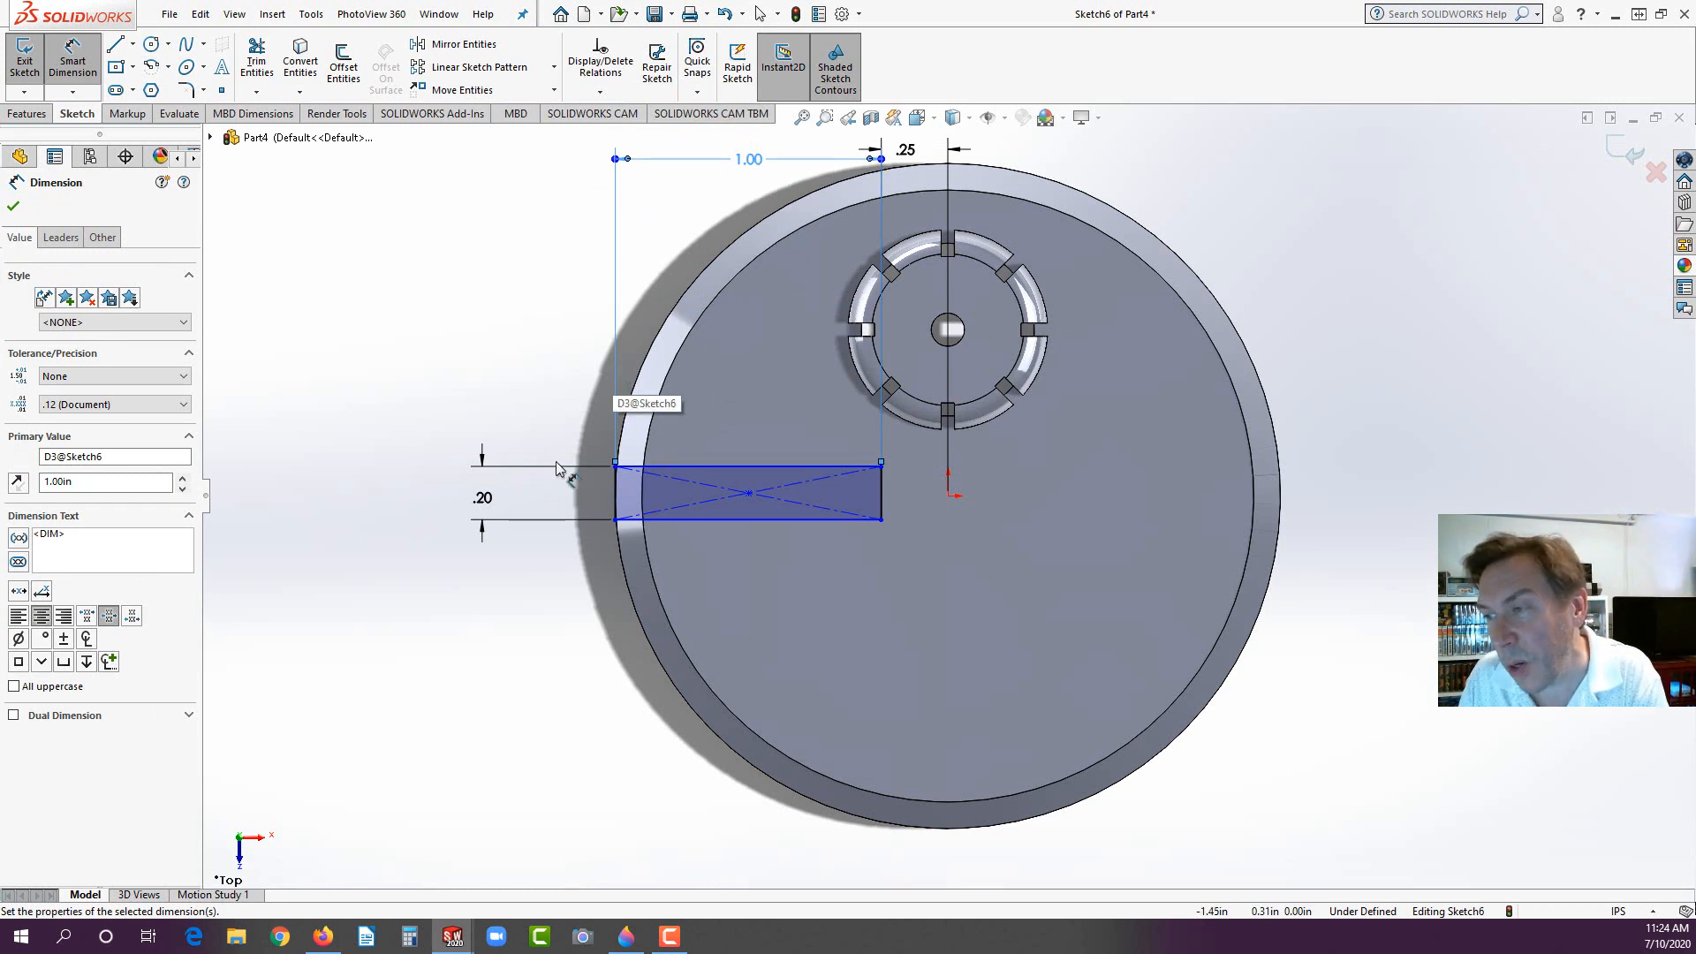
Step: Draw a centerline from the rectangle's centre to the origin and give it a Horizontal relation
click(133, 44)
click(124, 88)
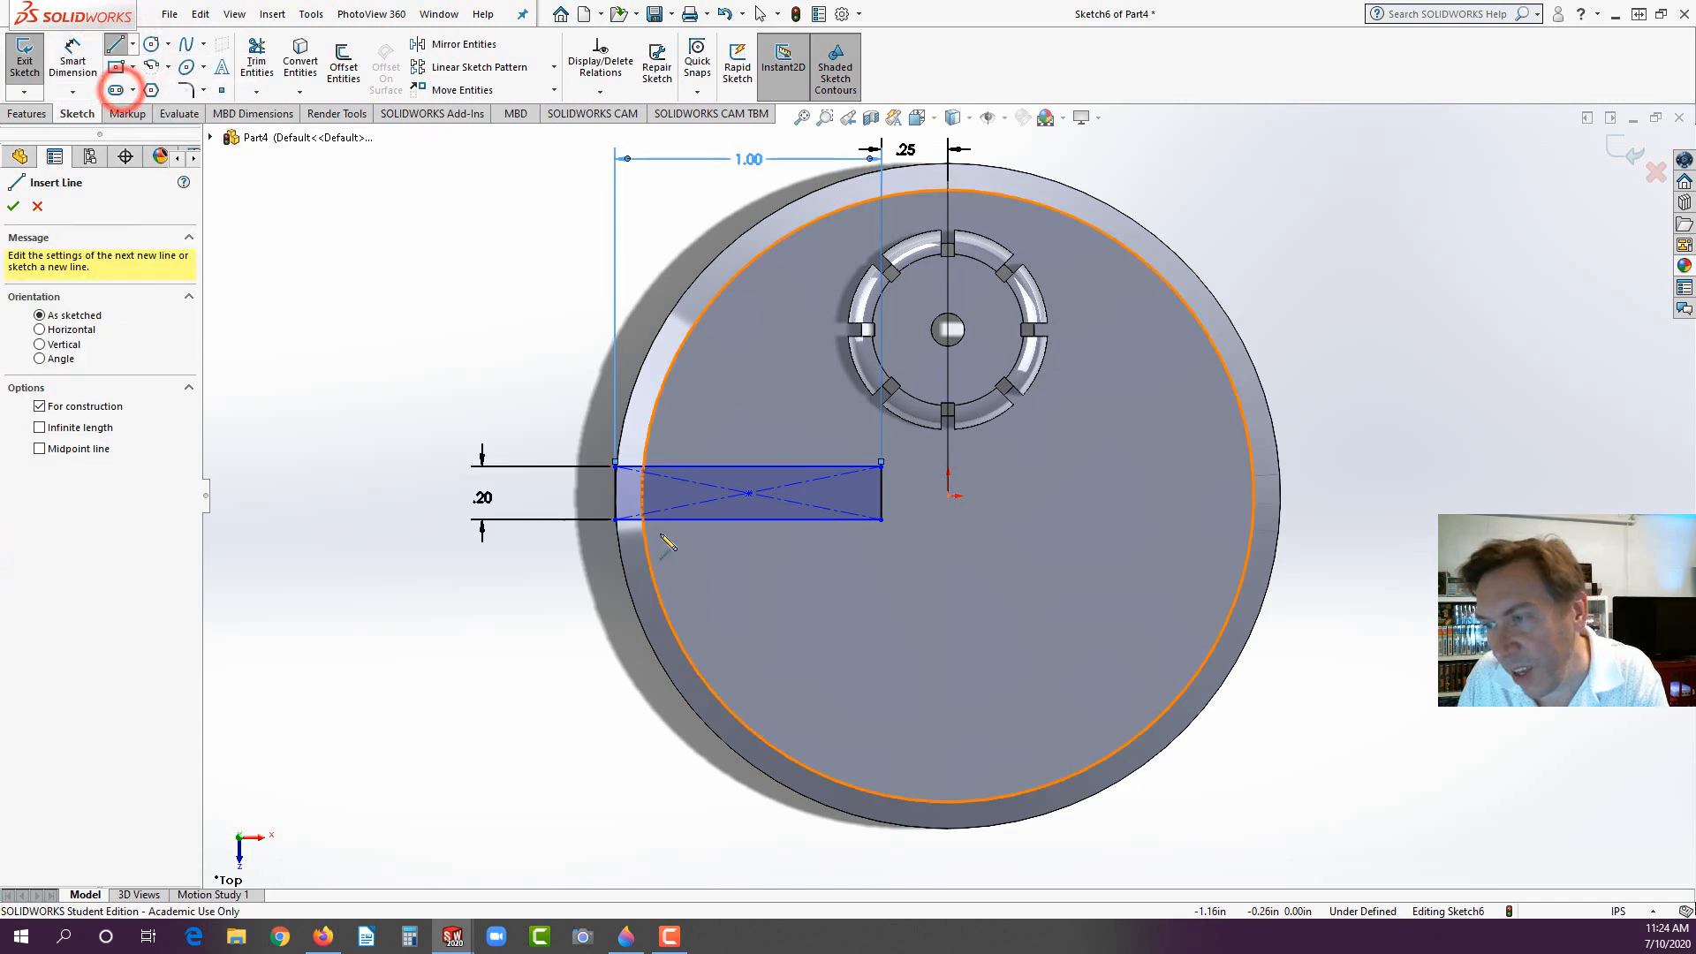
click(749, 493)
click(948, 495)
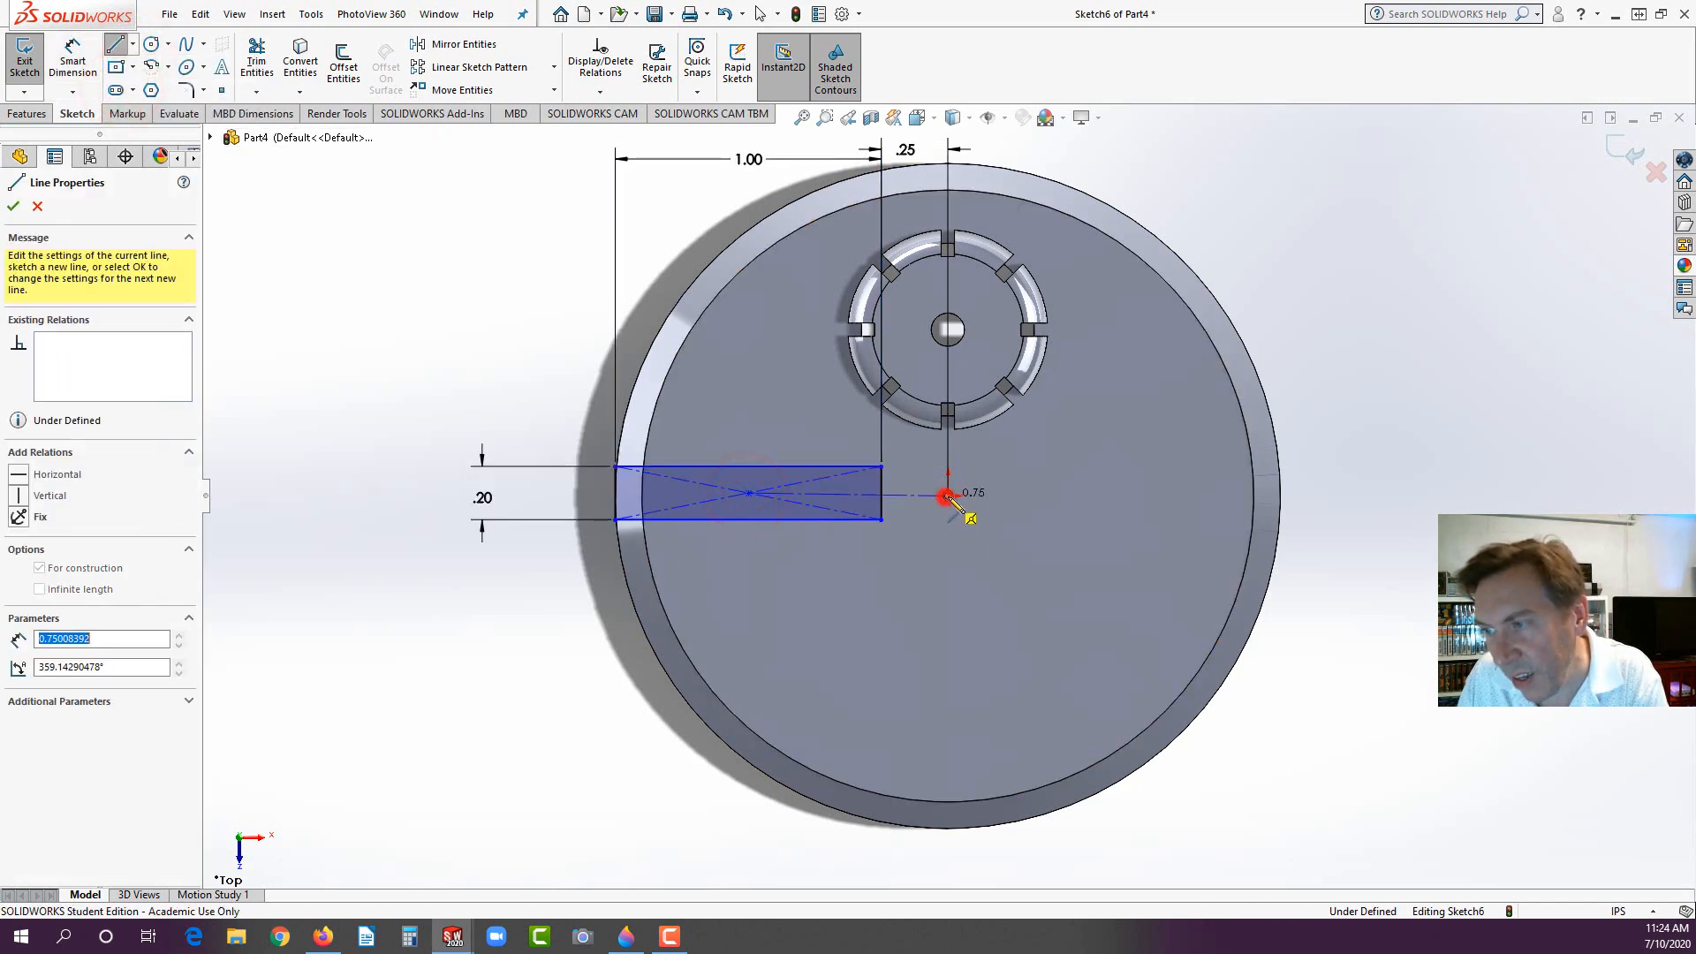
key(Escape)
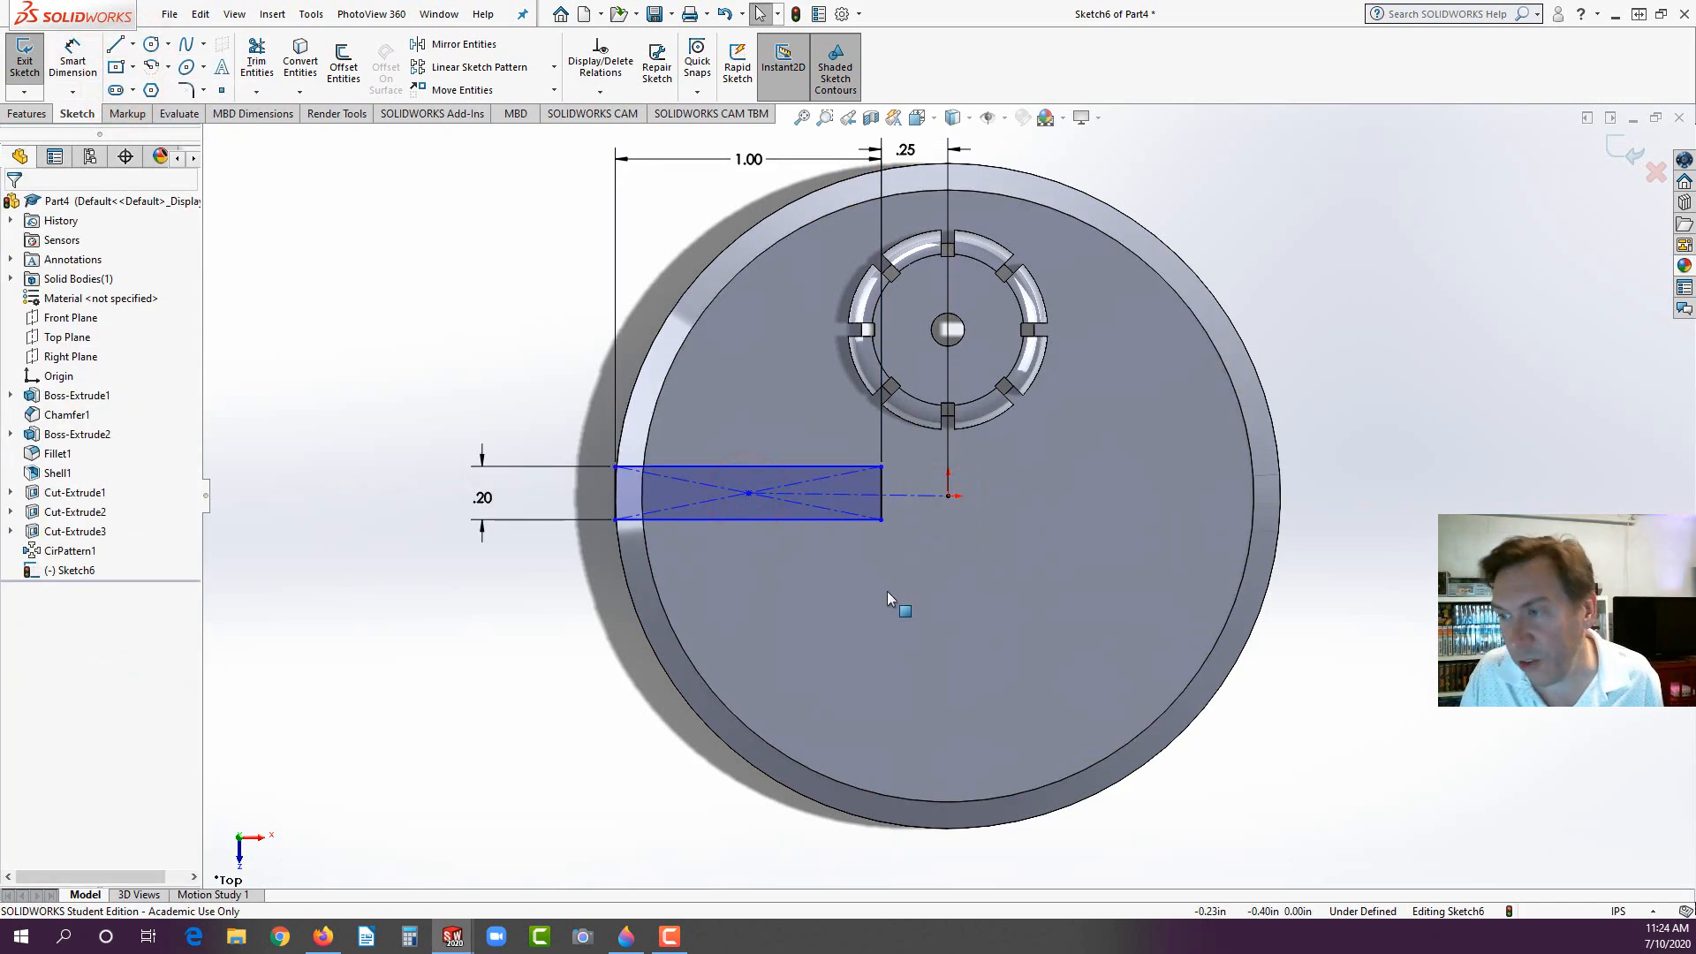
click(897, 494)
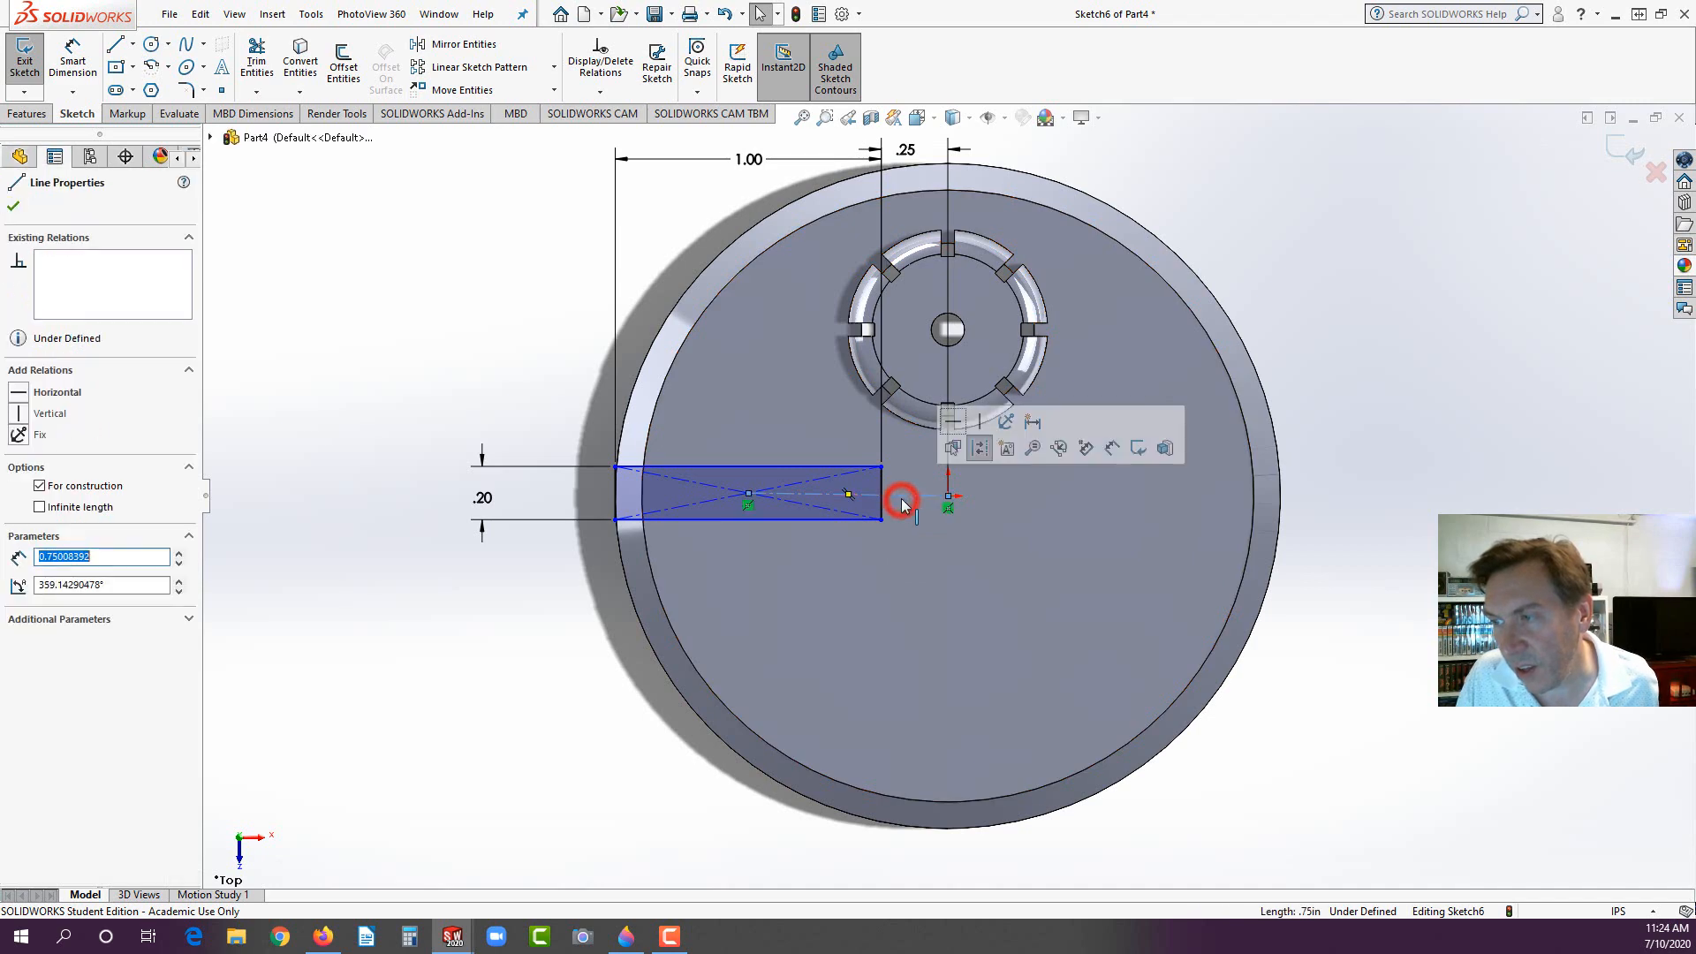
click(954, 424)
click(389, 717)
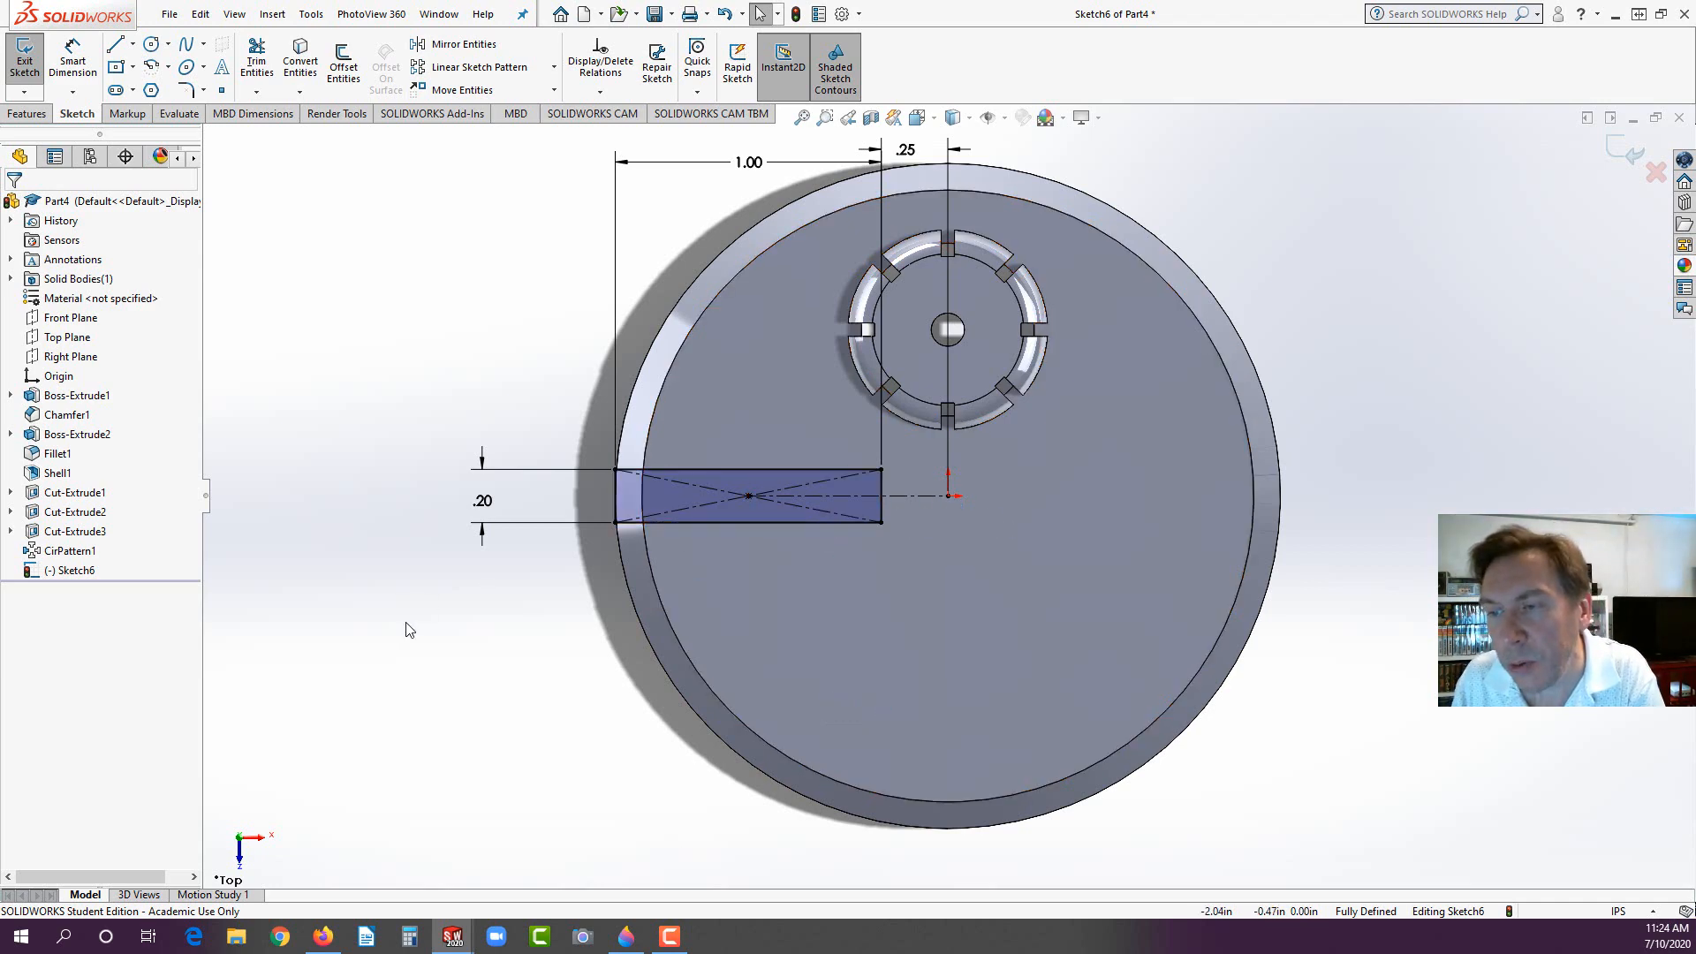
Step: Check the slot depth in the PDF drawing and cut-extrude the rectangle with a Blind depth of 0.06 in
click(32, 113)
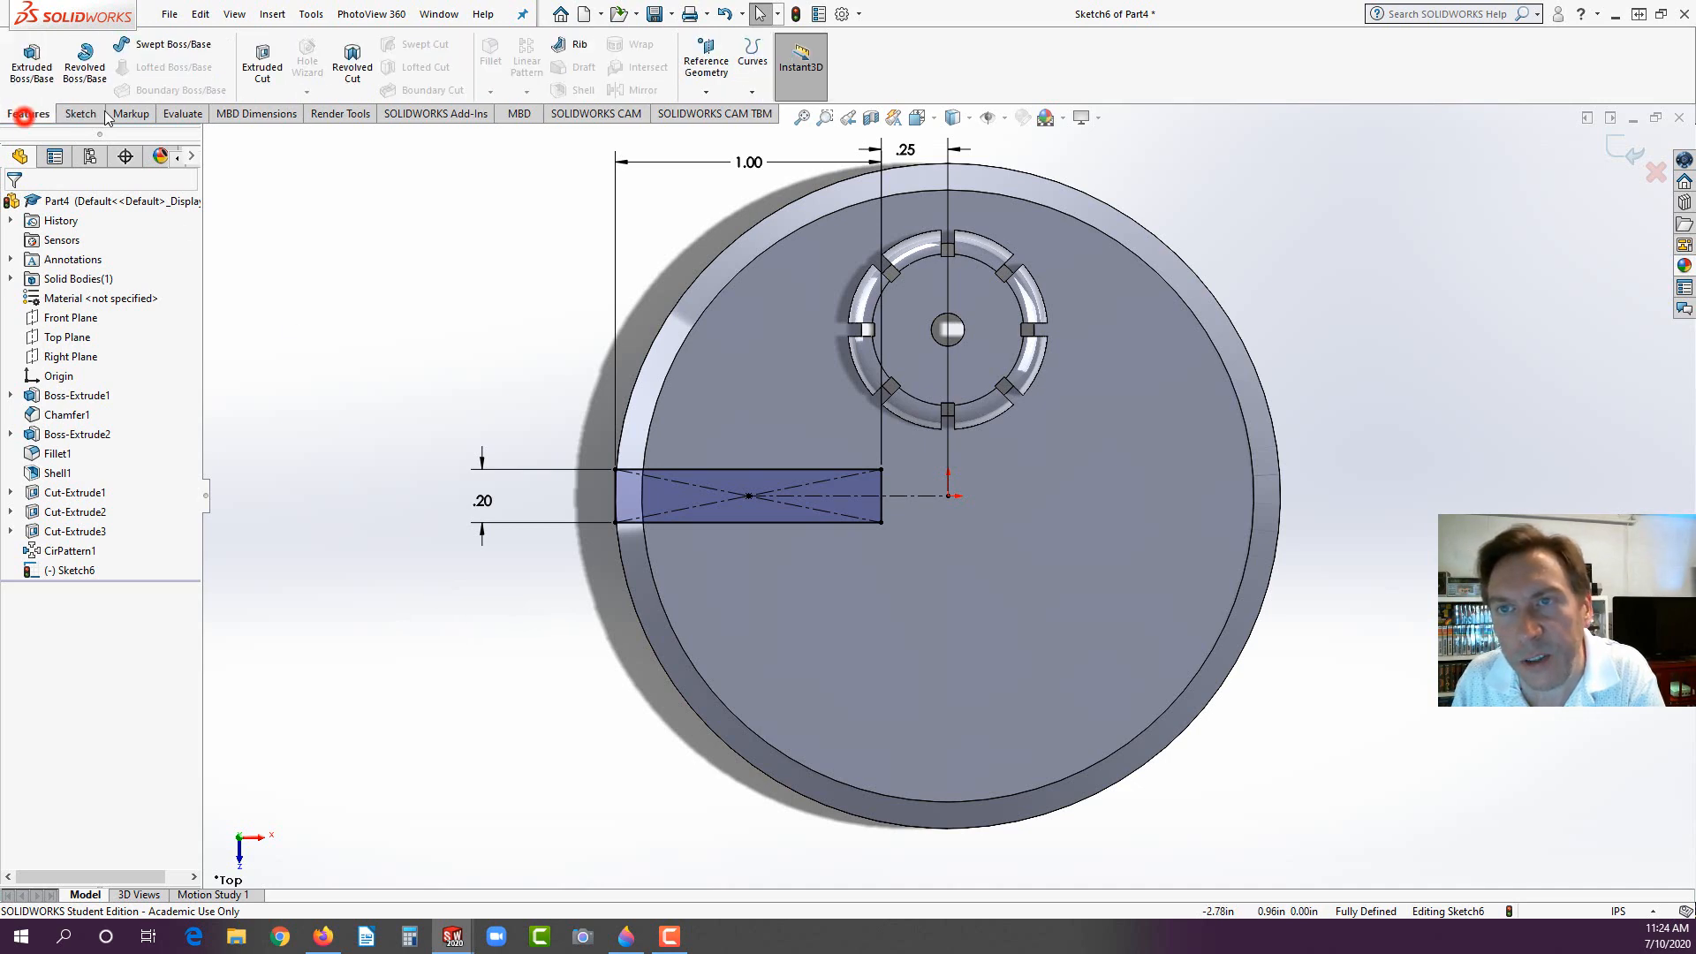
click(262, 67)
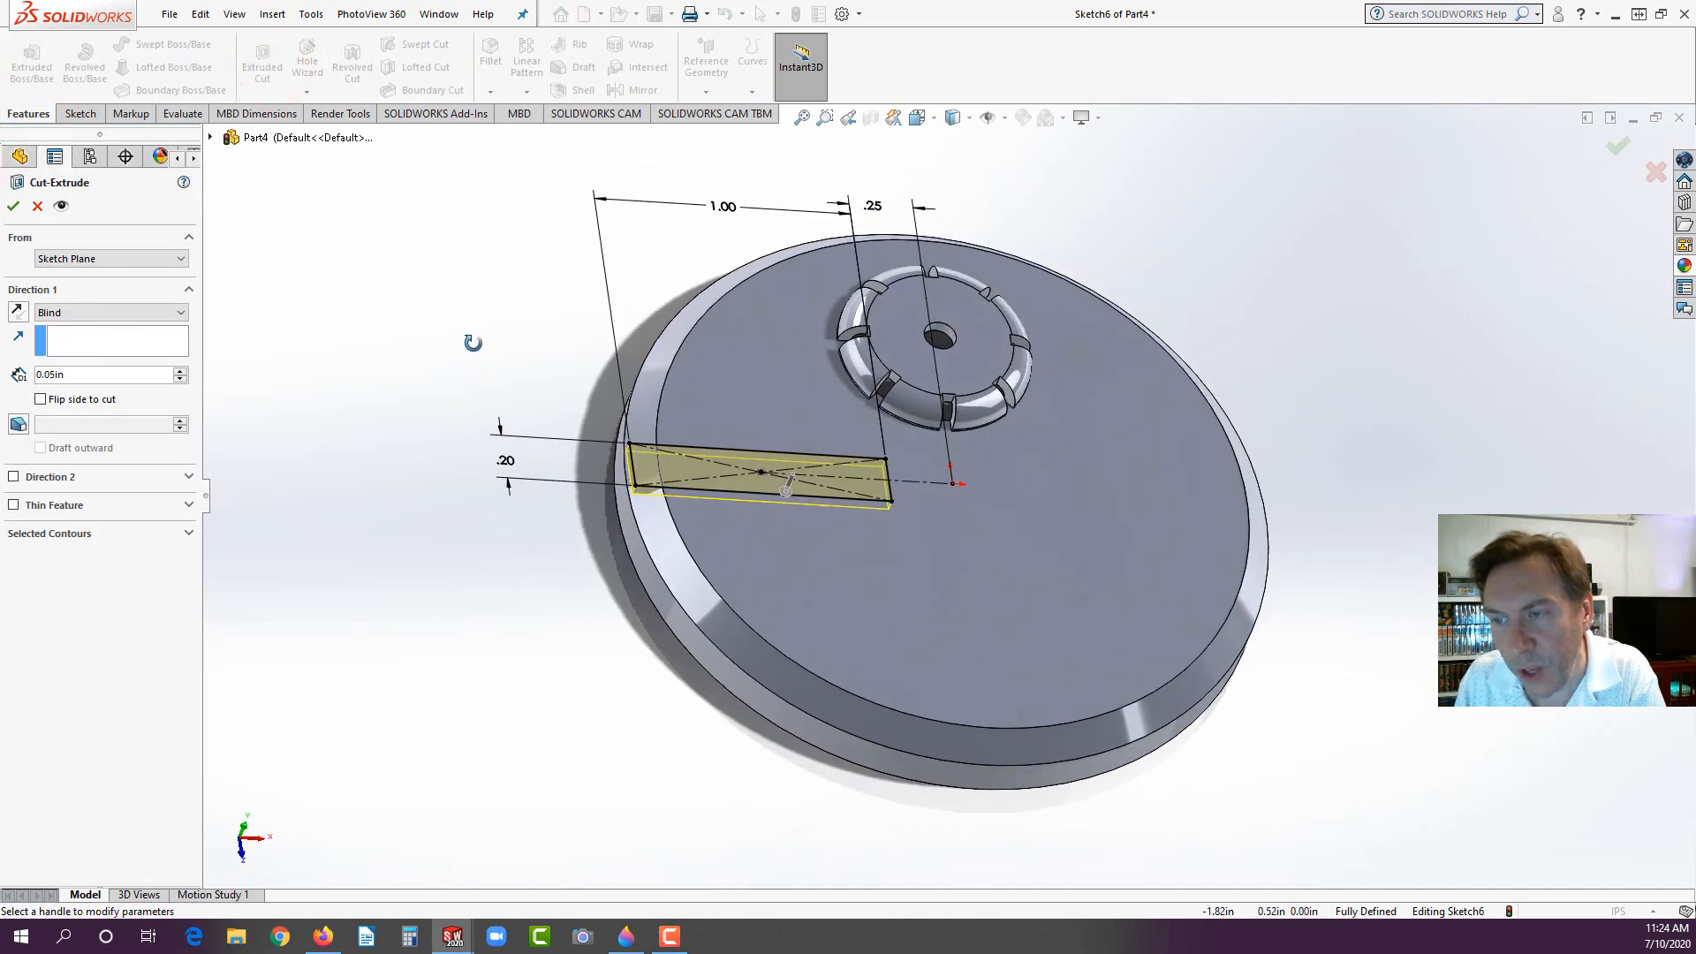
click(322, 936)
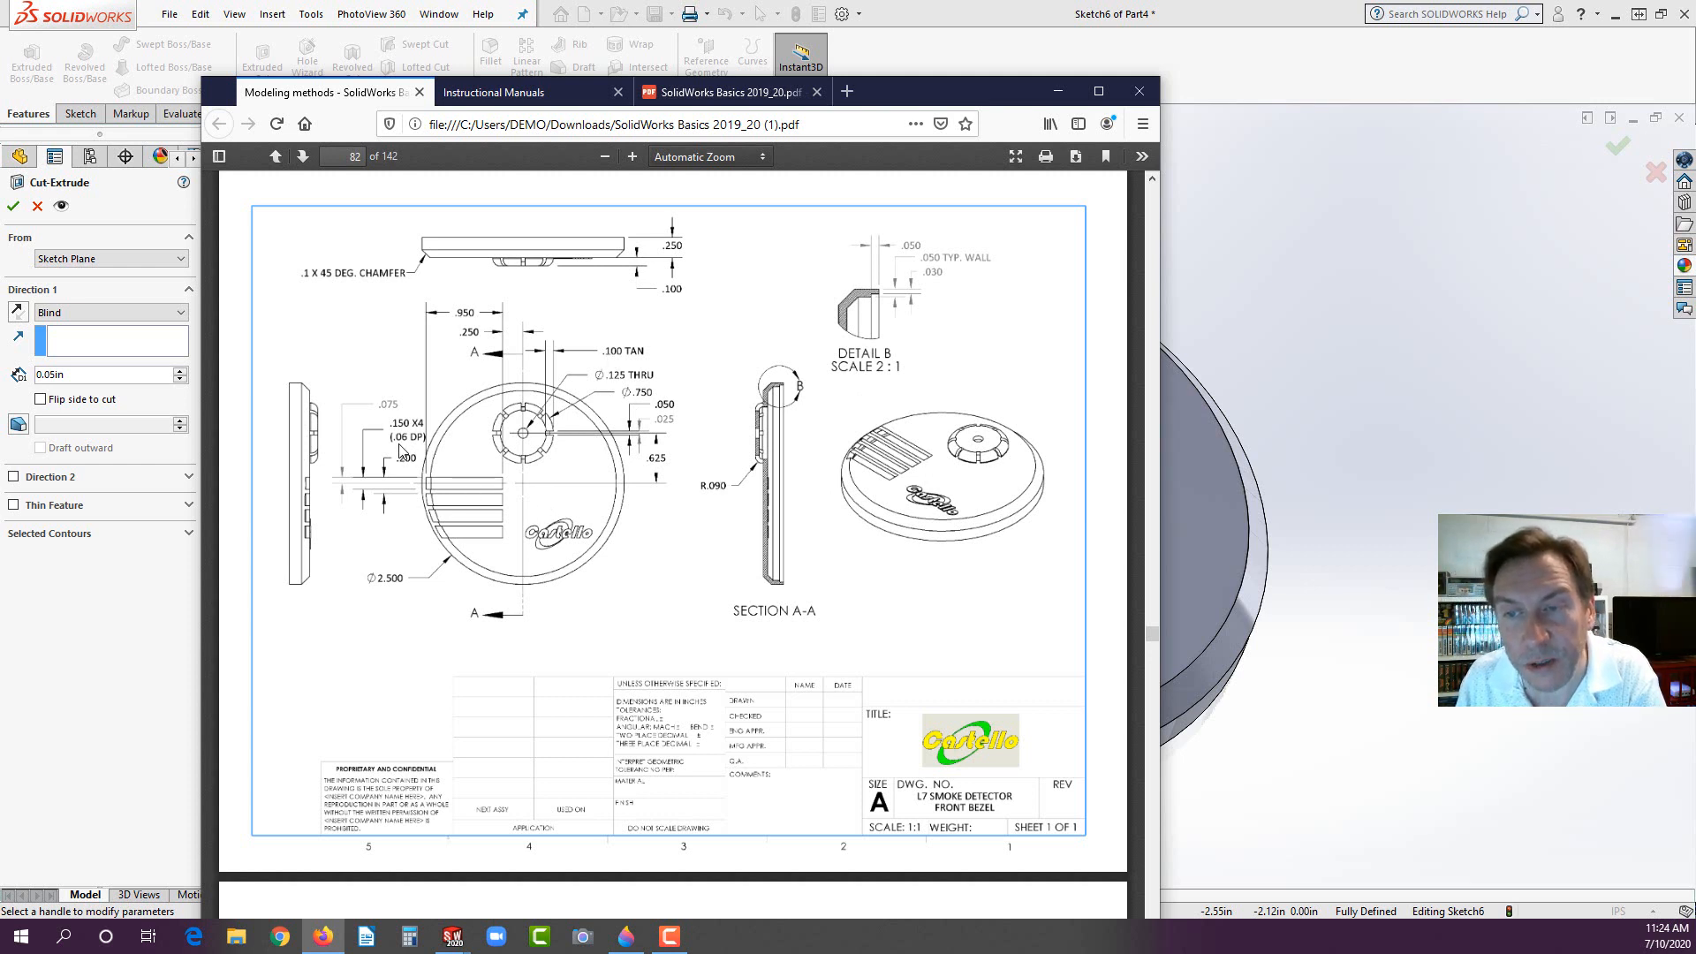
click(161, 611)
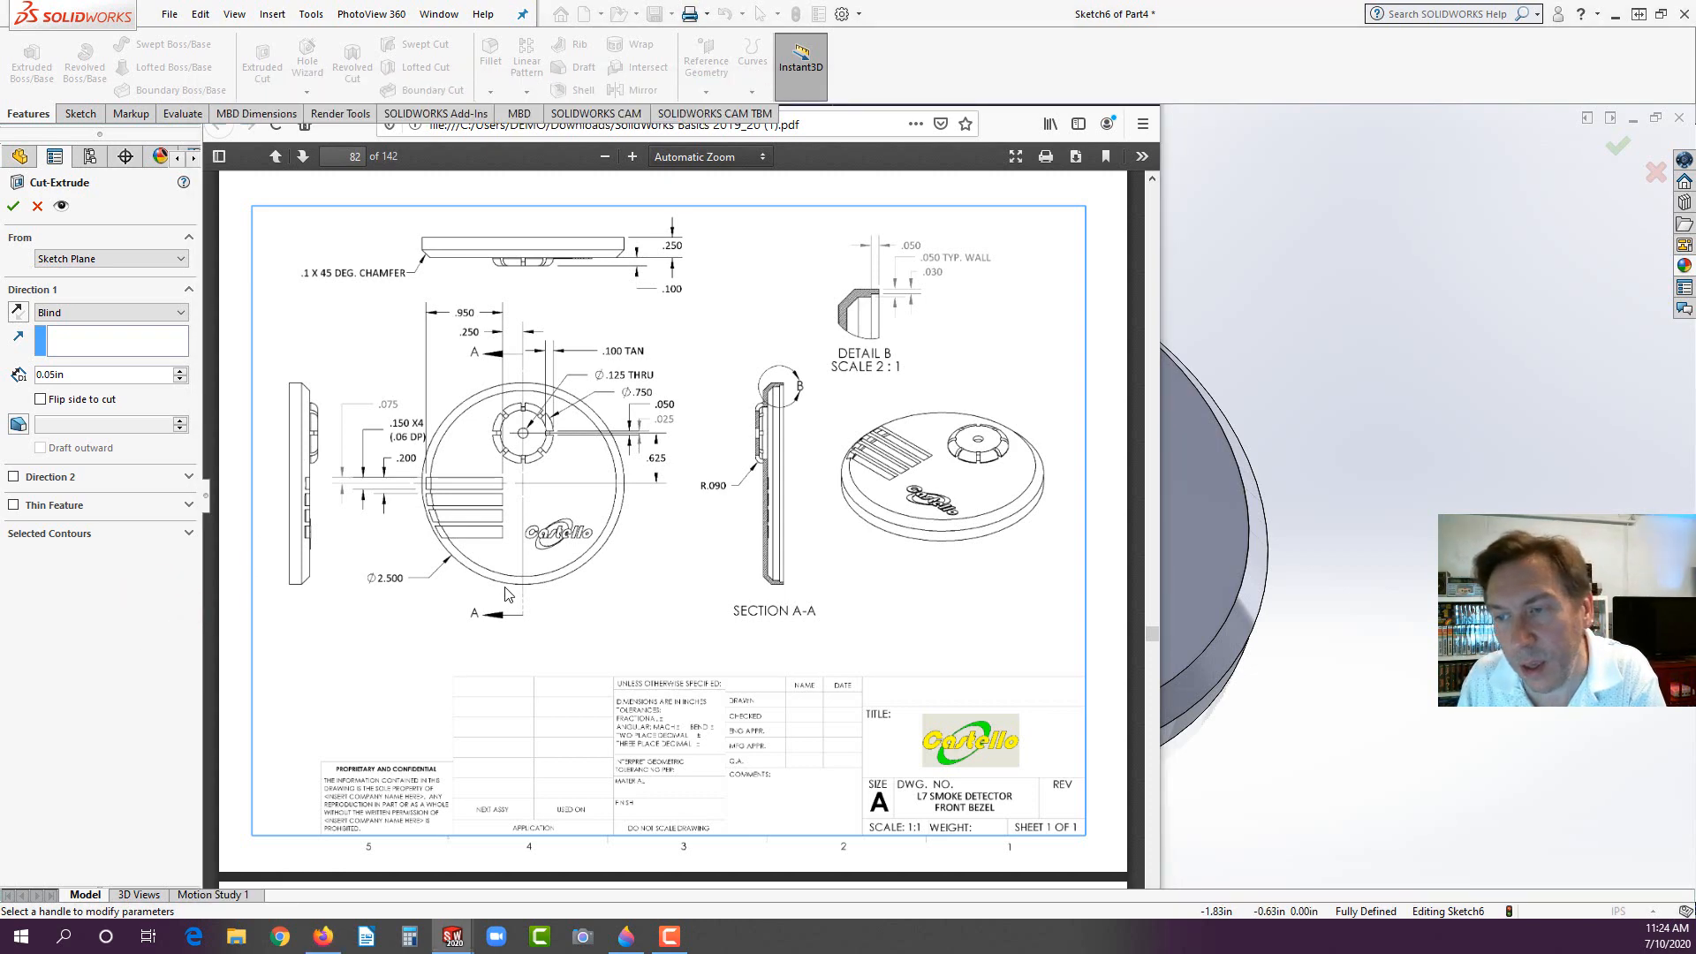
double_click(75, 378)
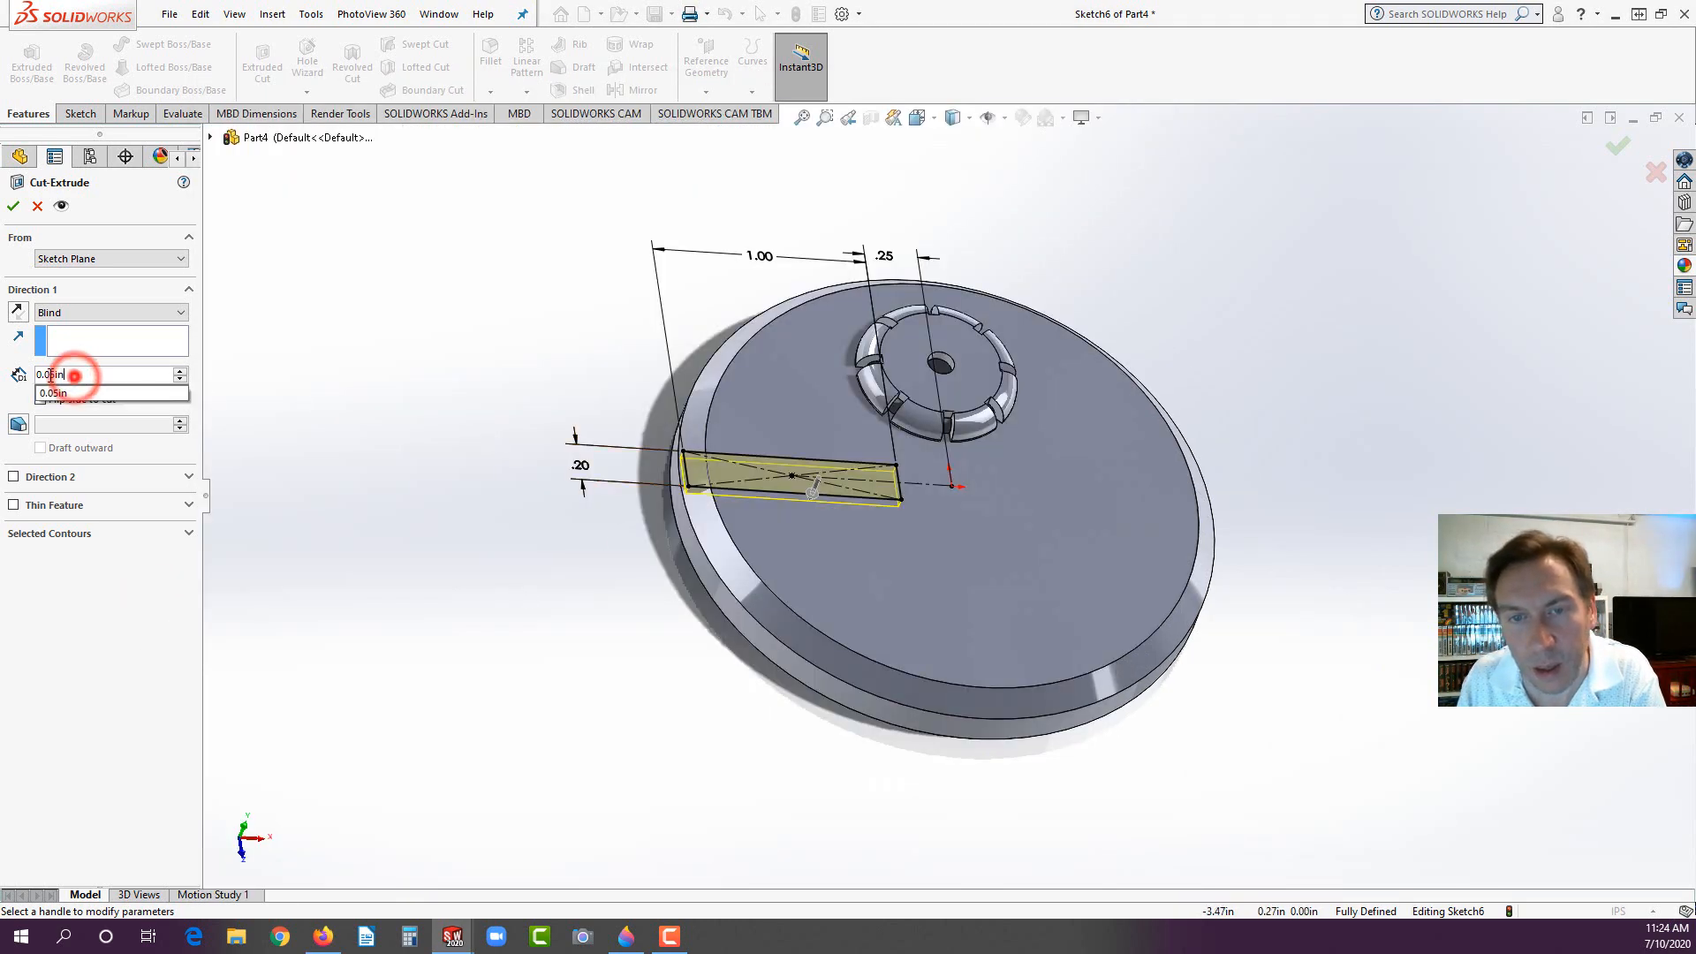
text(.06)
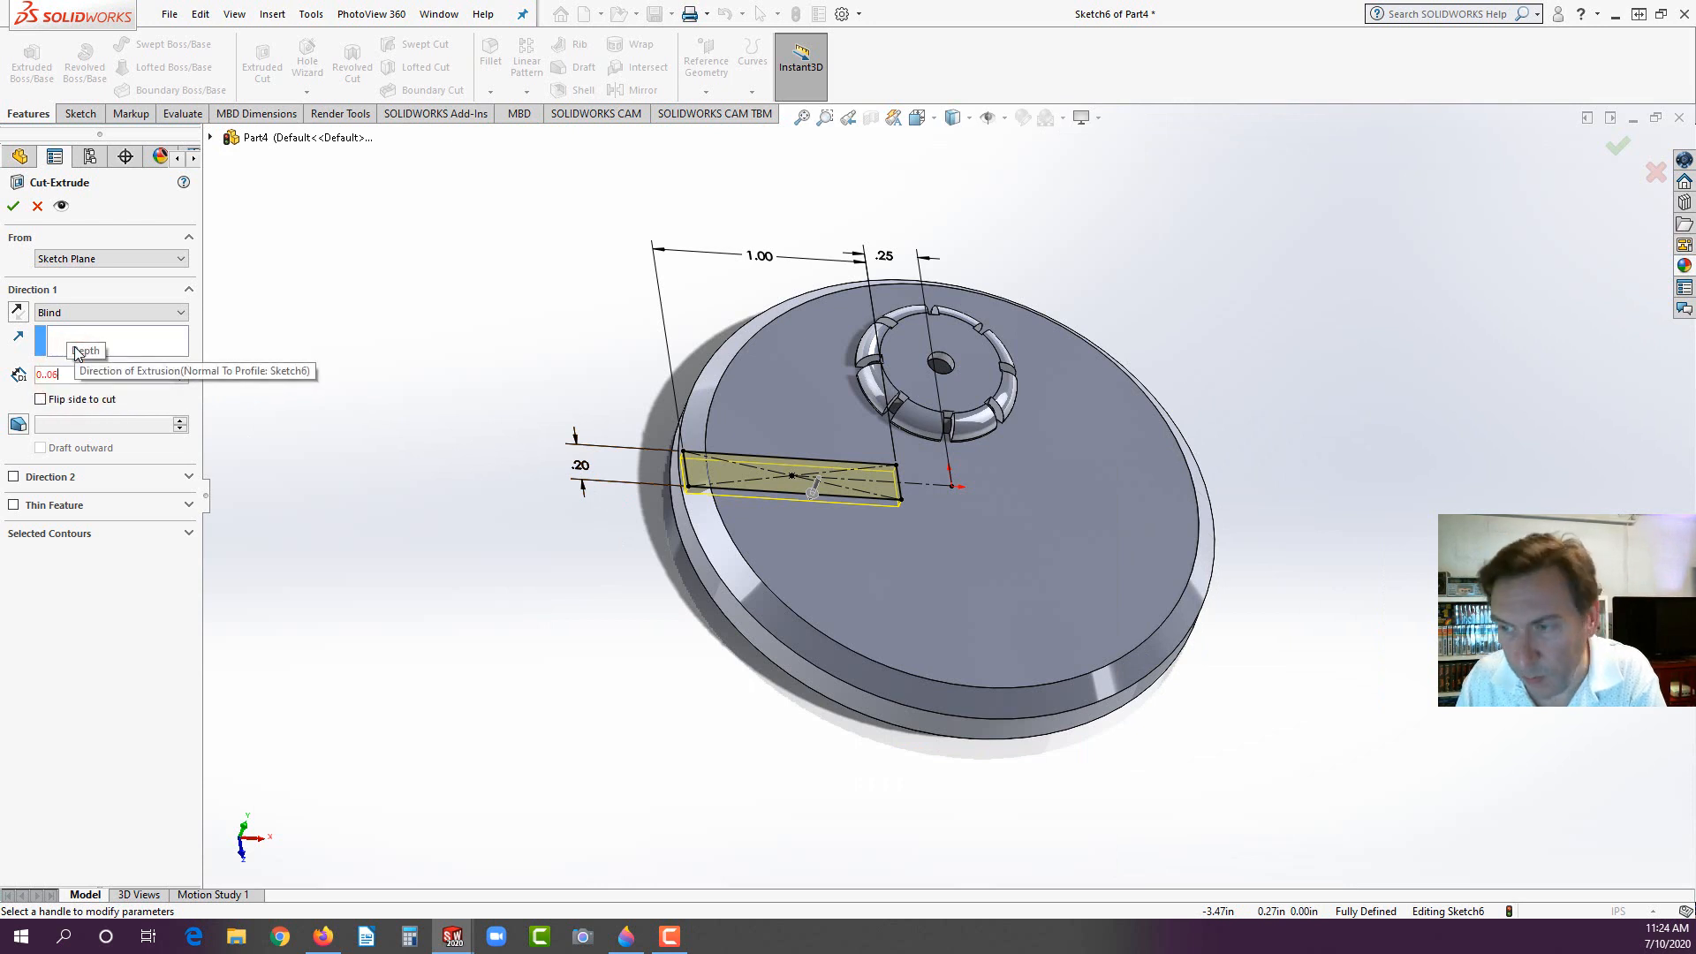
click(46, 377)
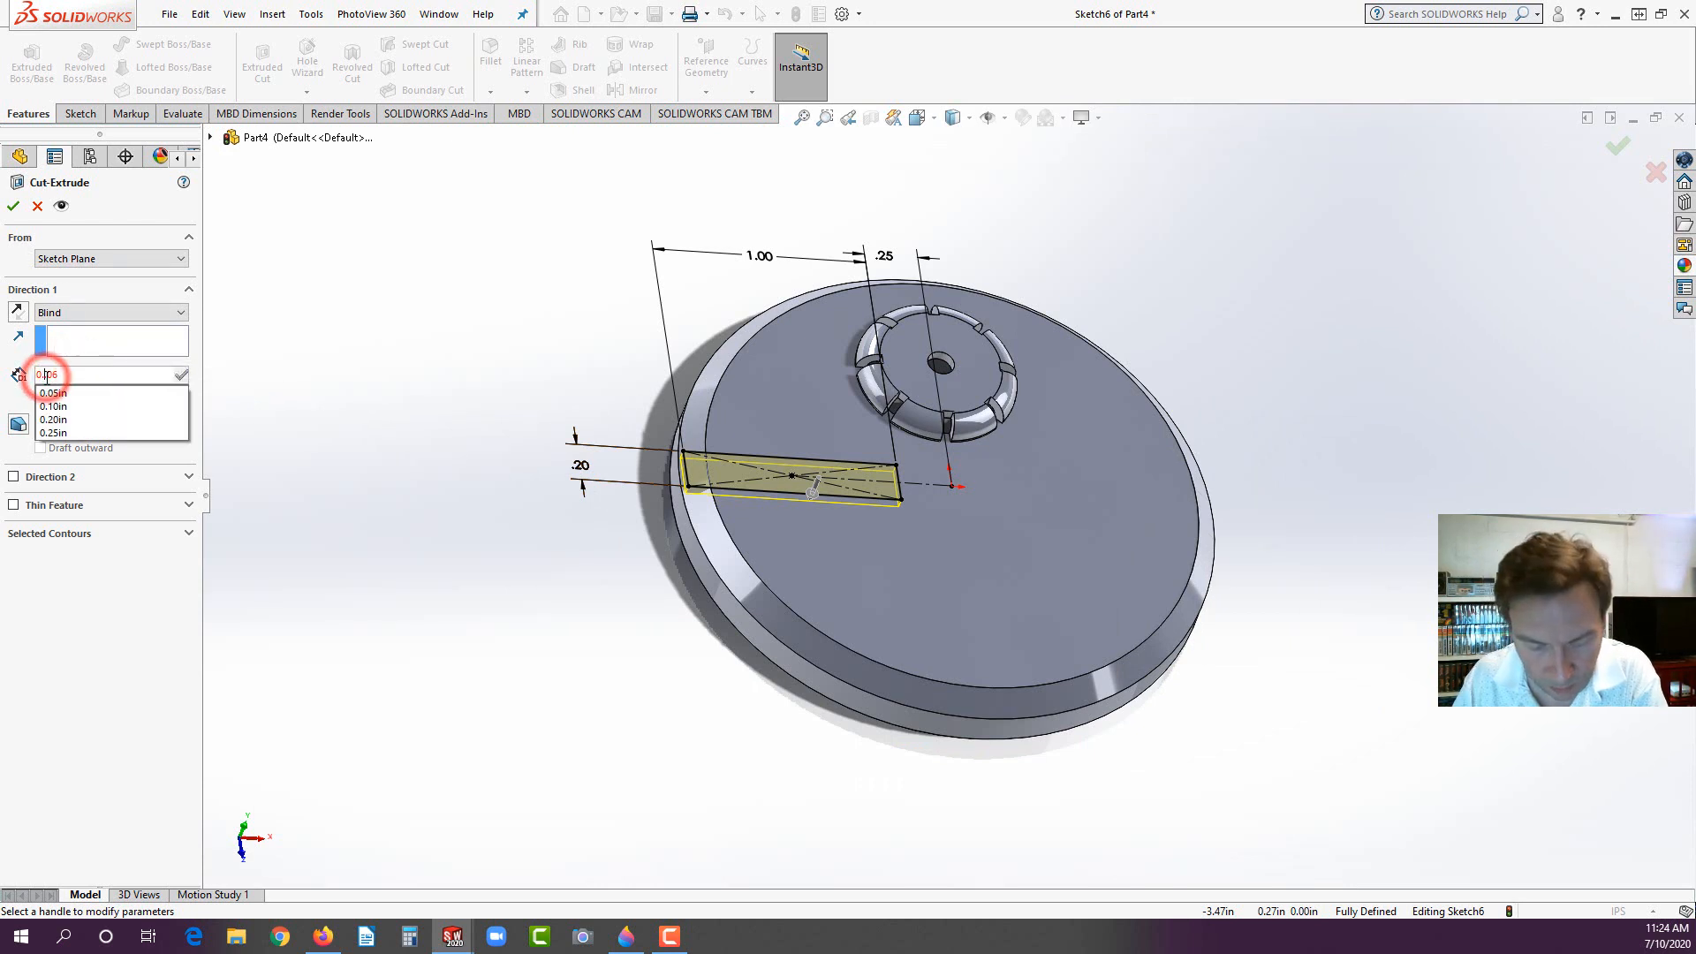
key(BackSpace)
key(Return)
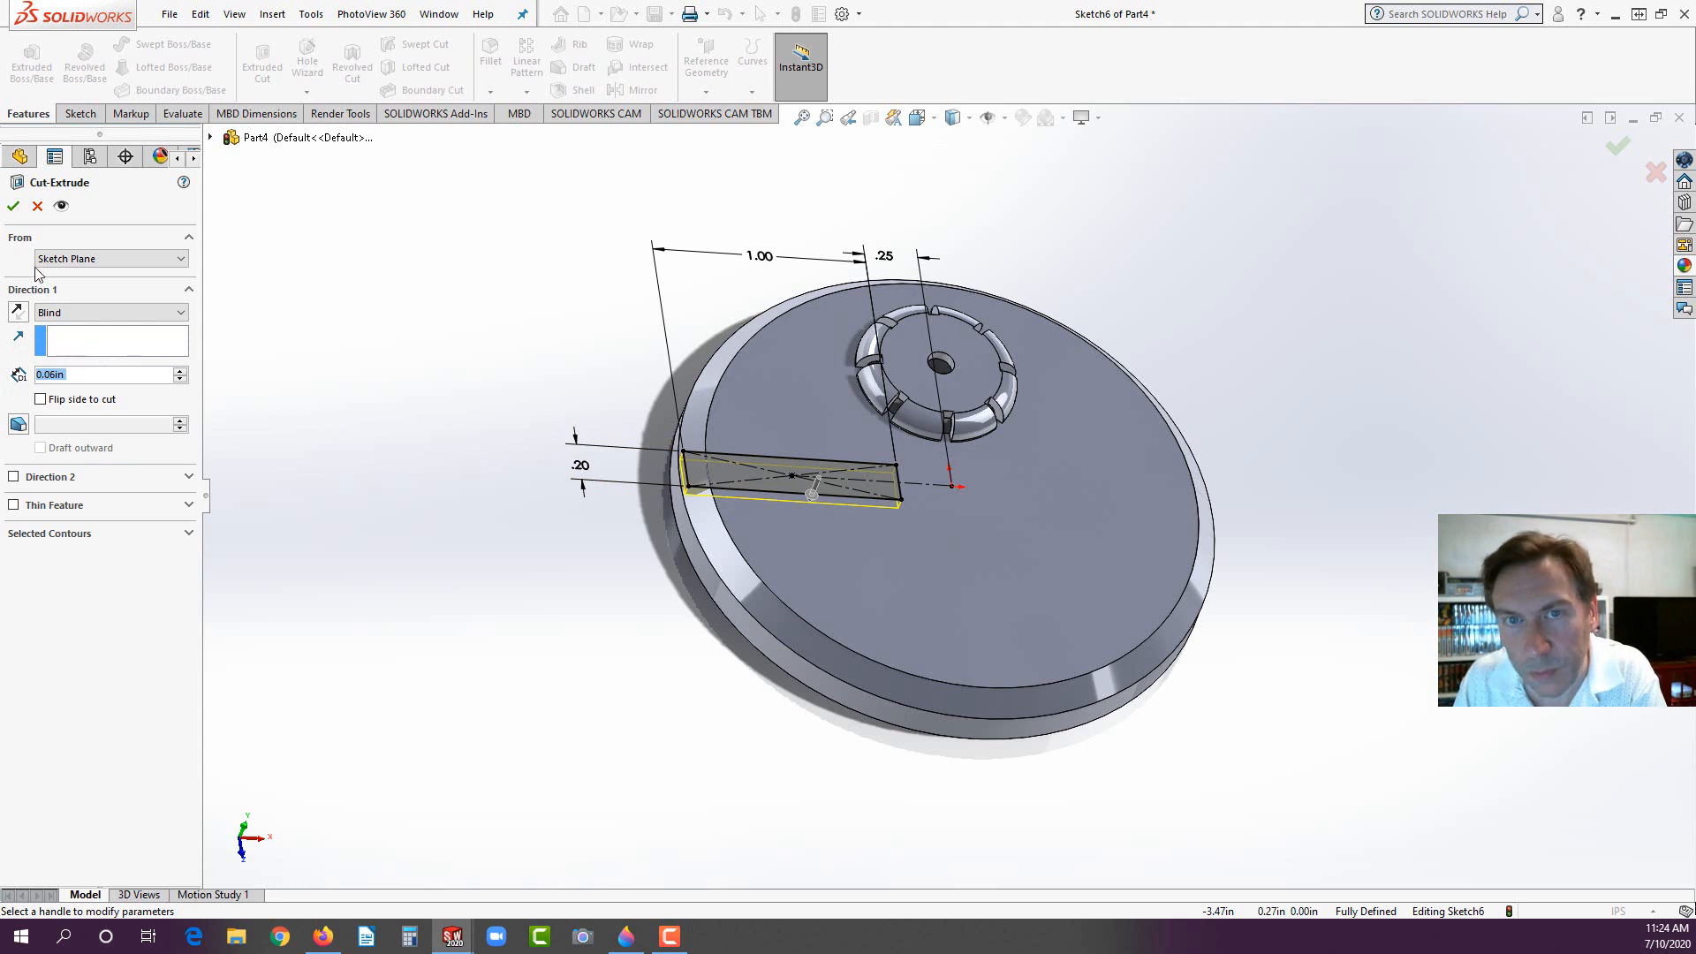
click(13, 206)
click(366, 447)
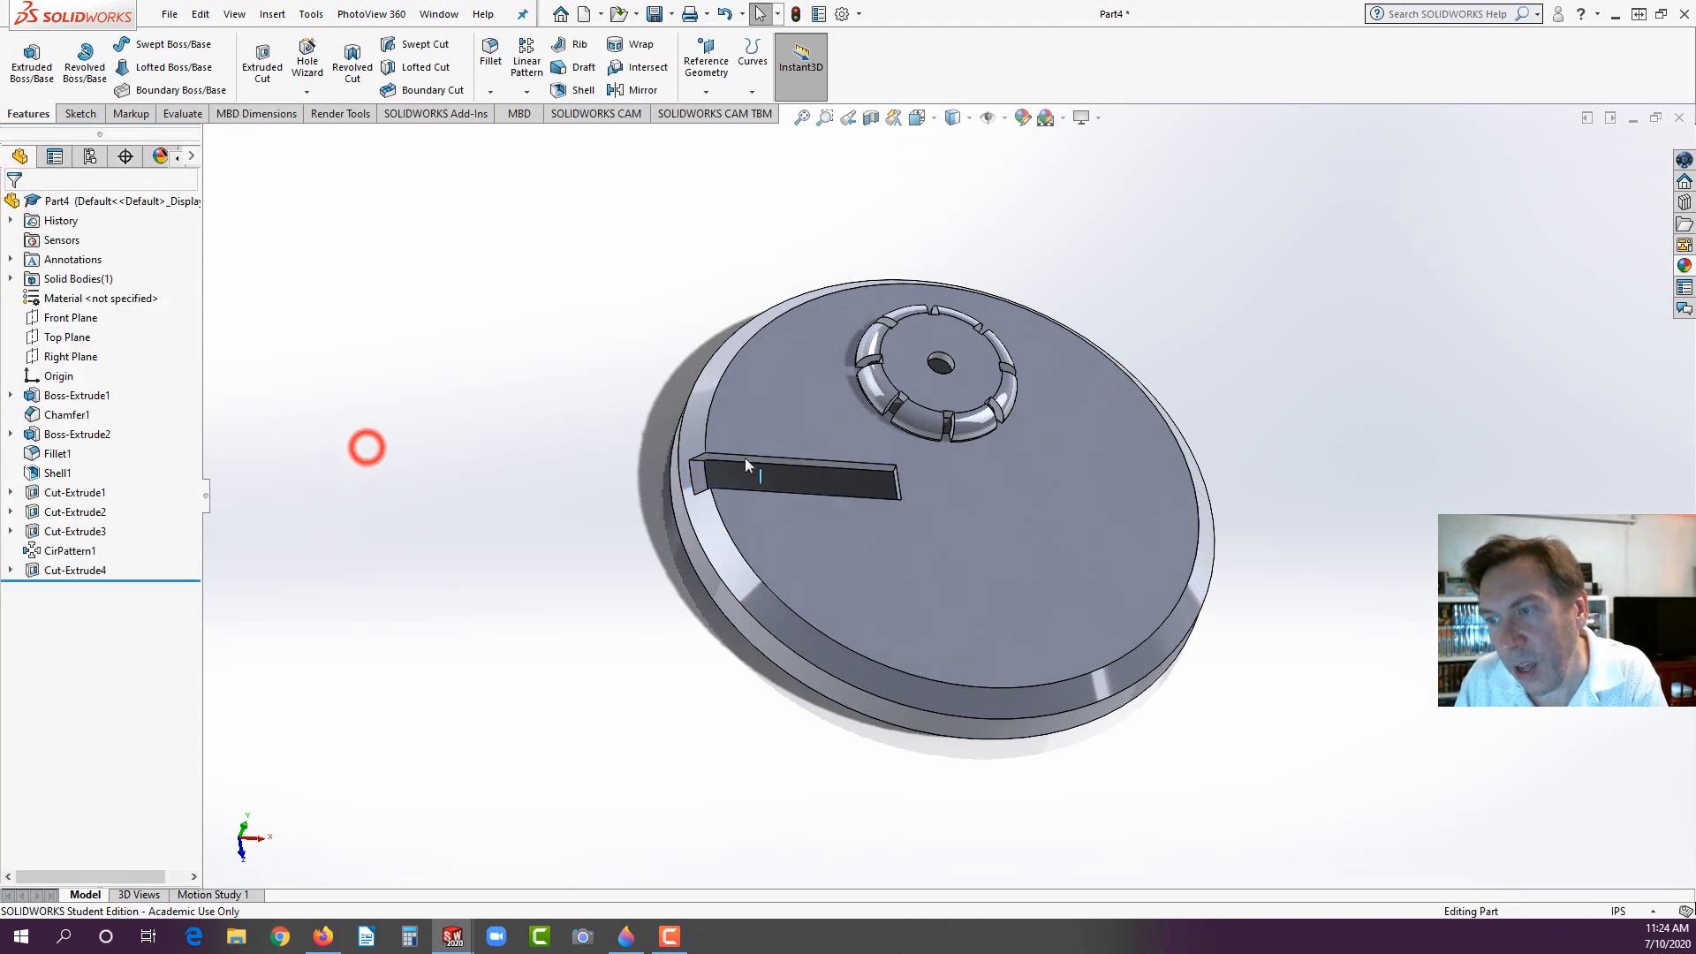
Step: Inspect the slot cut on the bezel and check the slot height, spacing and quantity in the PDF drawing
middle_drag(744, 457, 714, 575)
scroll(717, 503, down, 5)
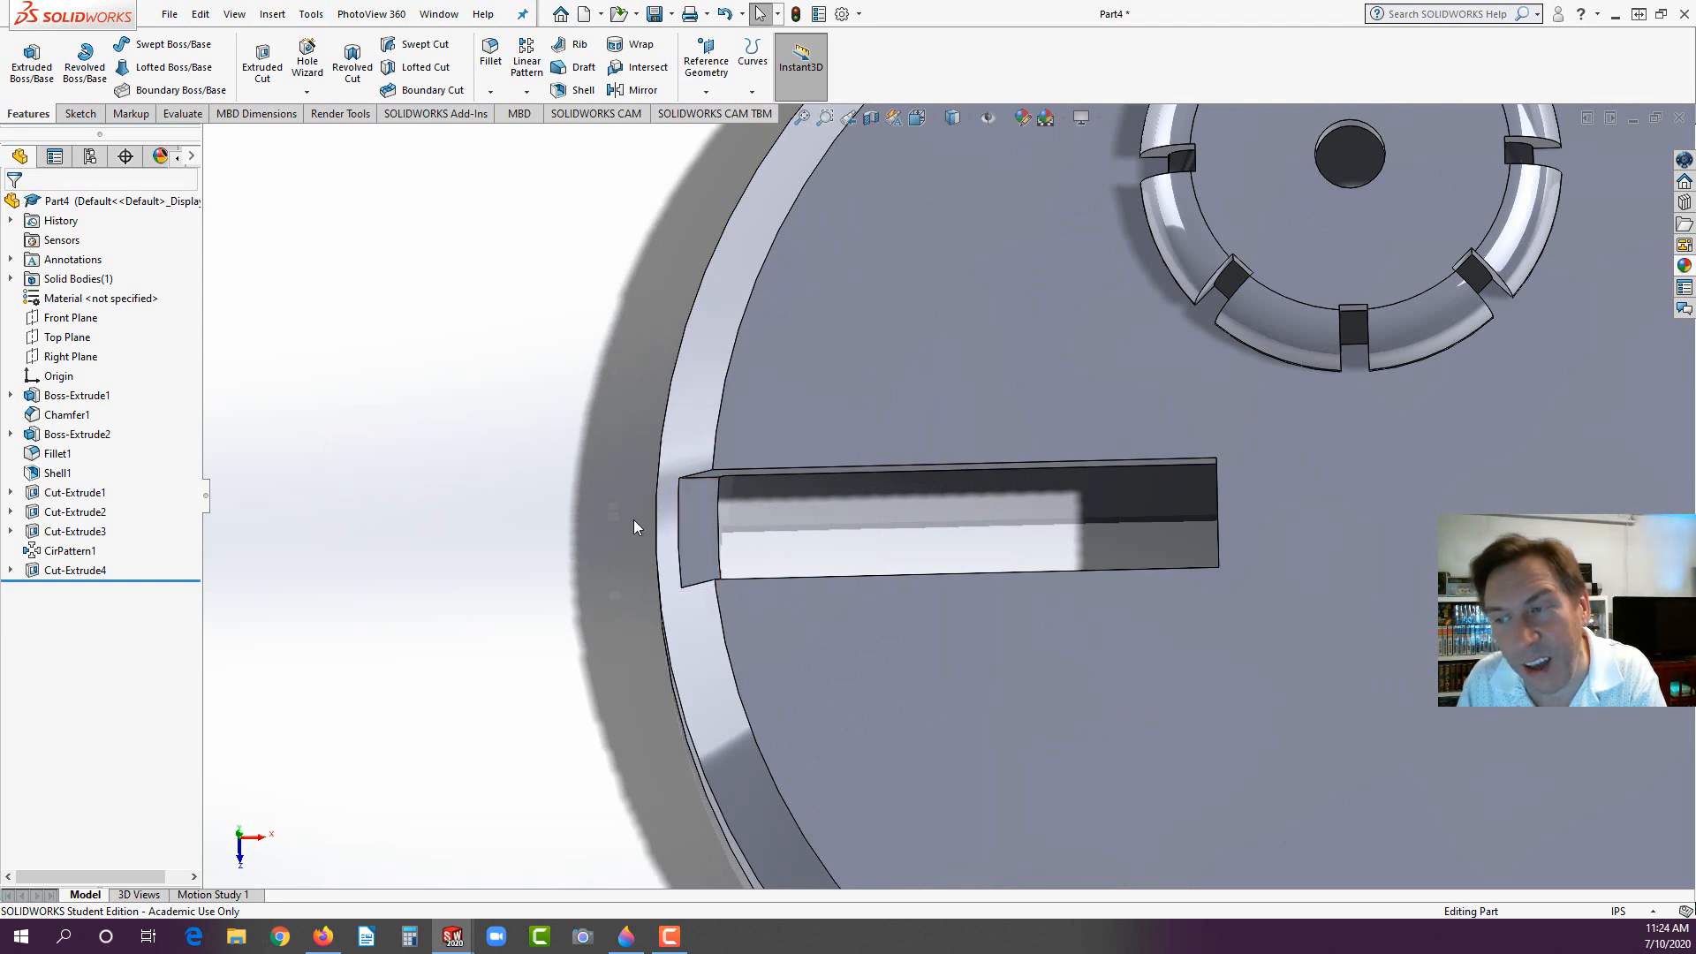
scroll(571, 613, up, 5)
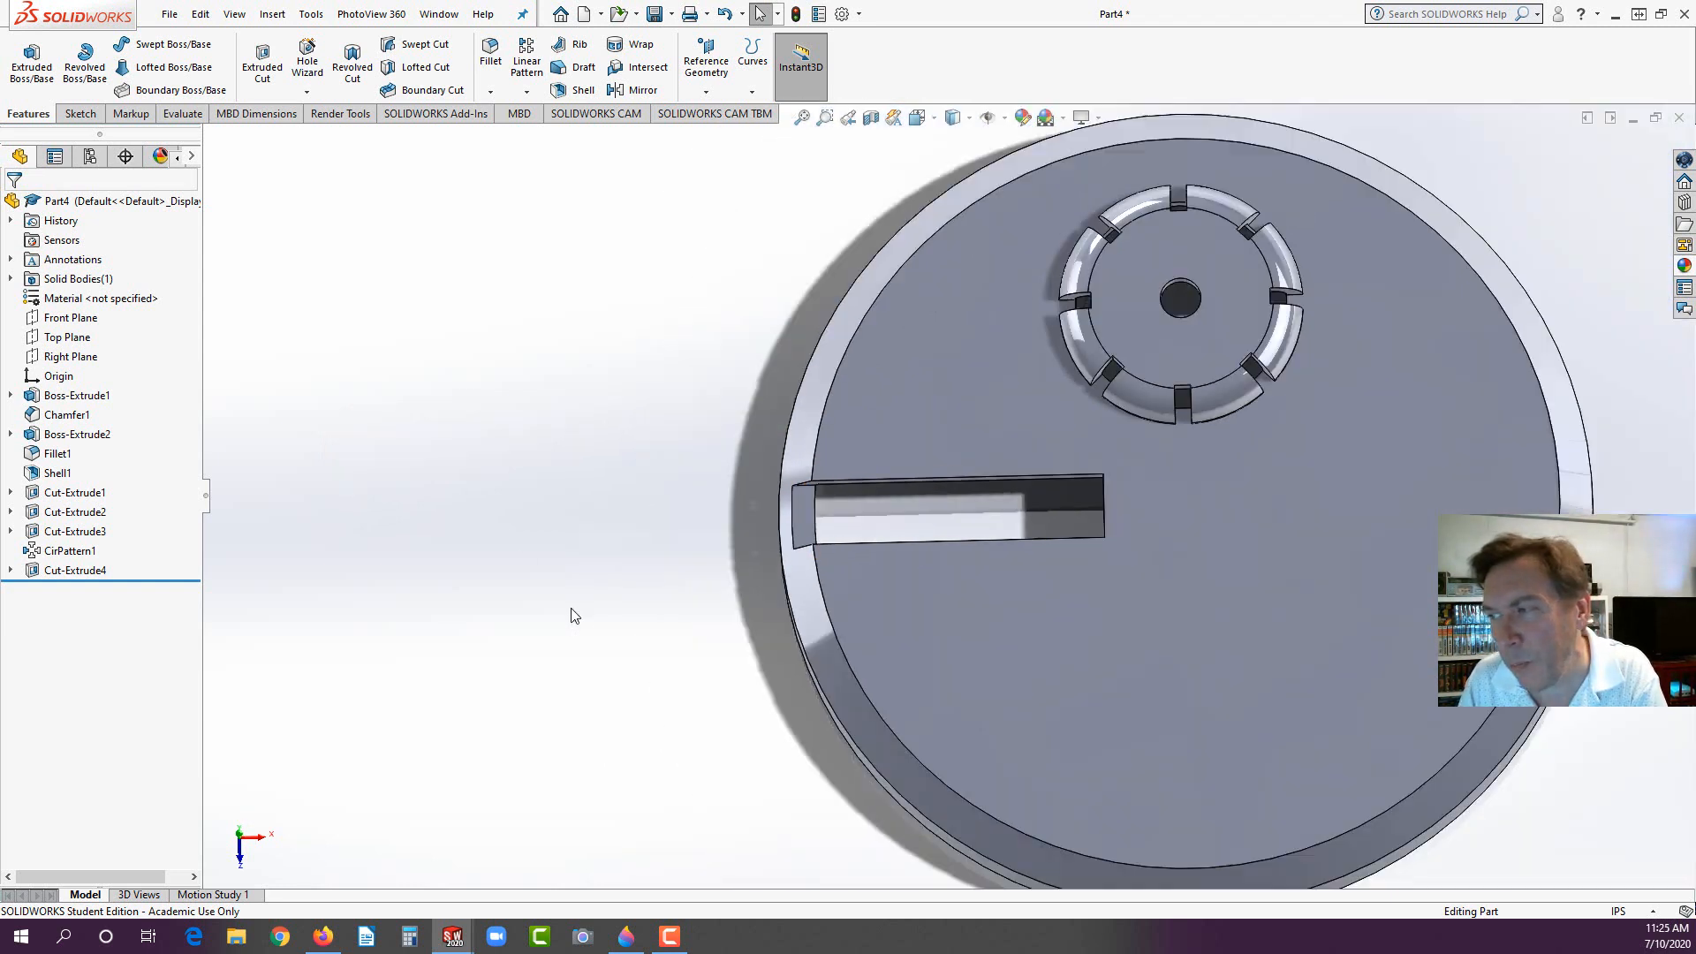
middle_drag(777, 569, 798, 478)
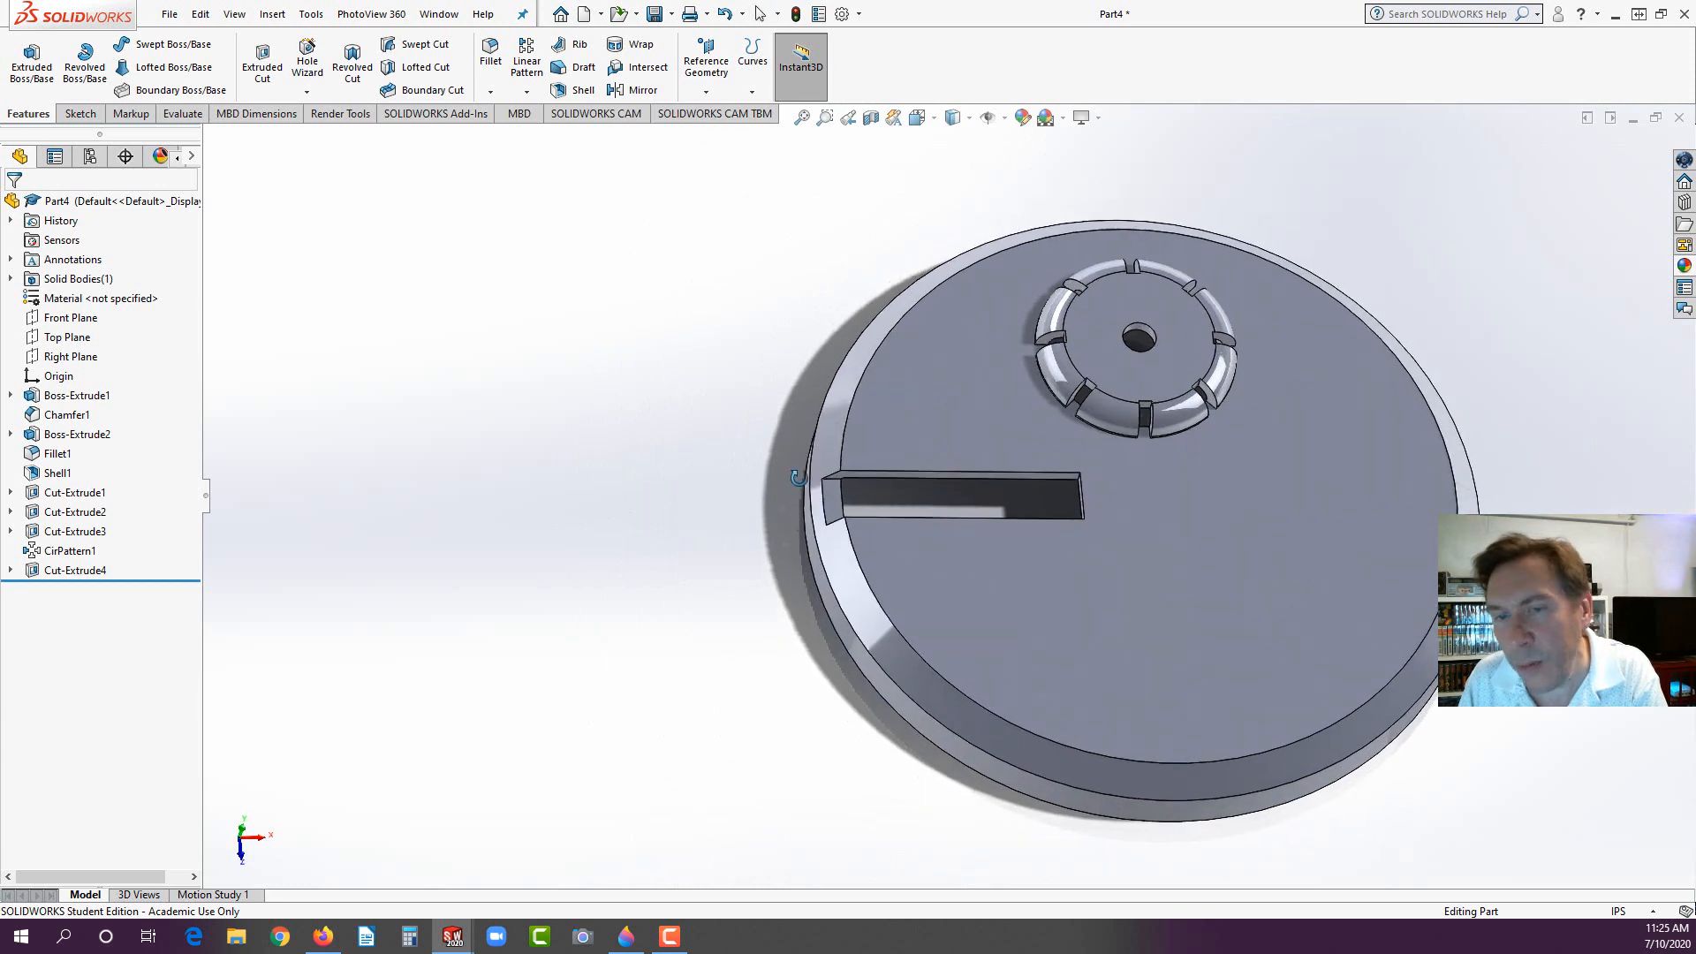
click(80, 570)
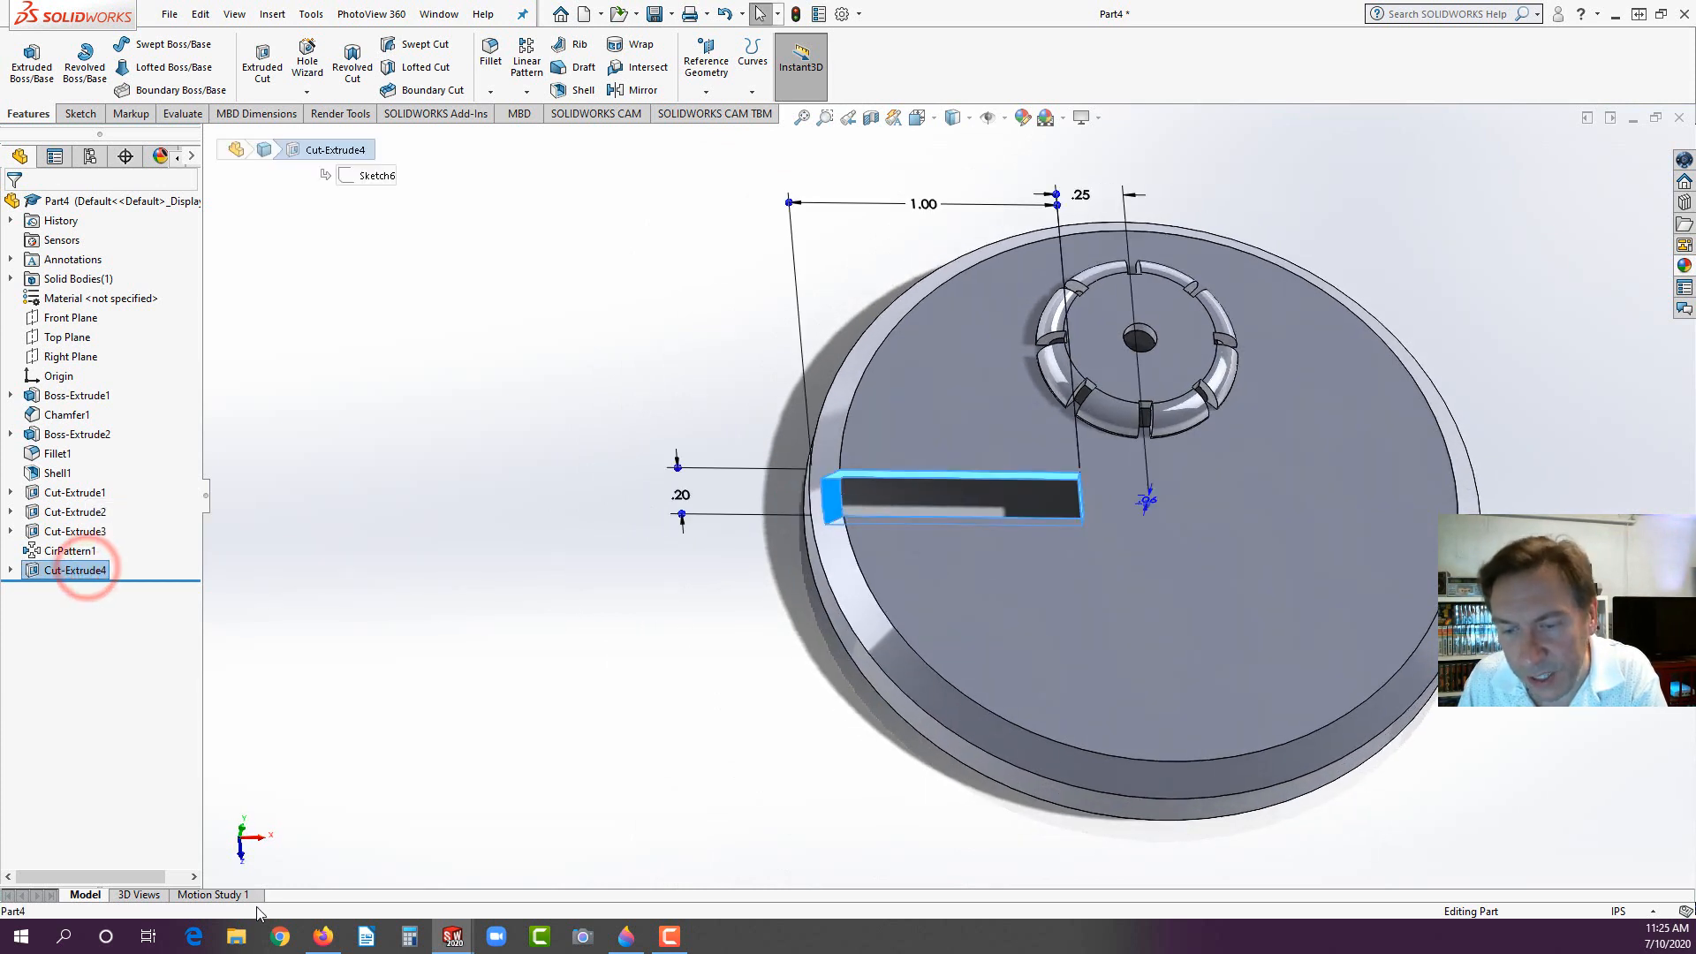
click(323, 936)
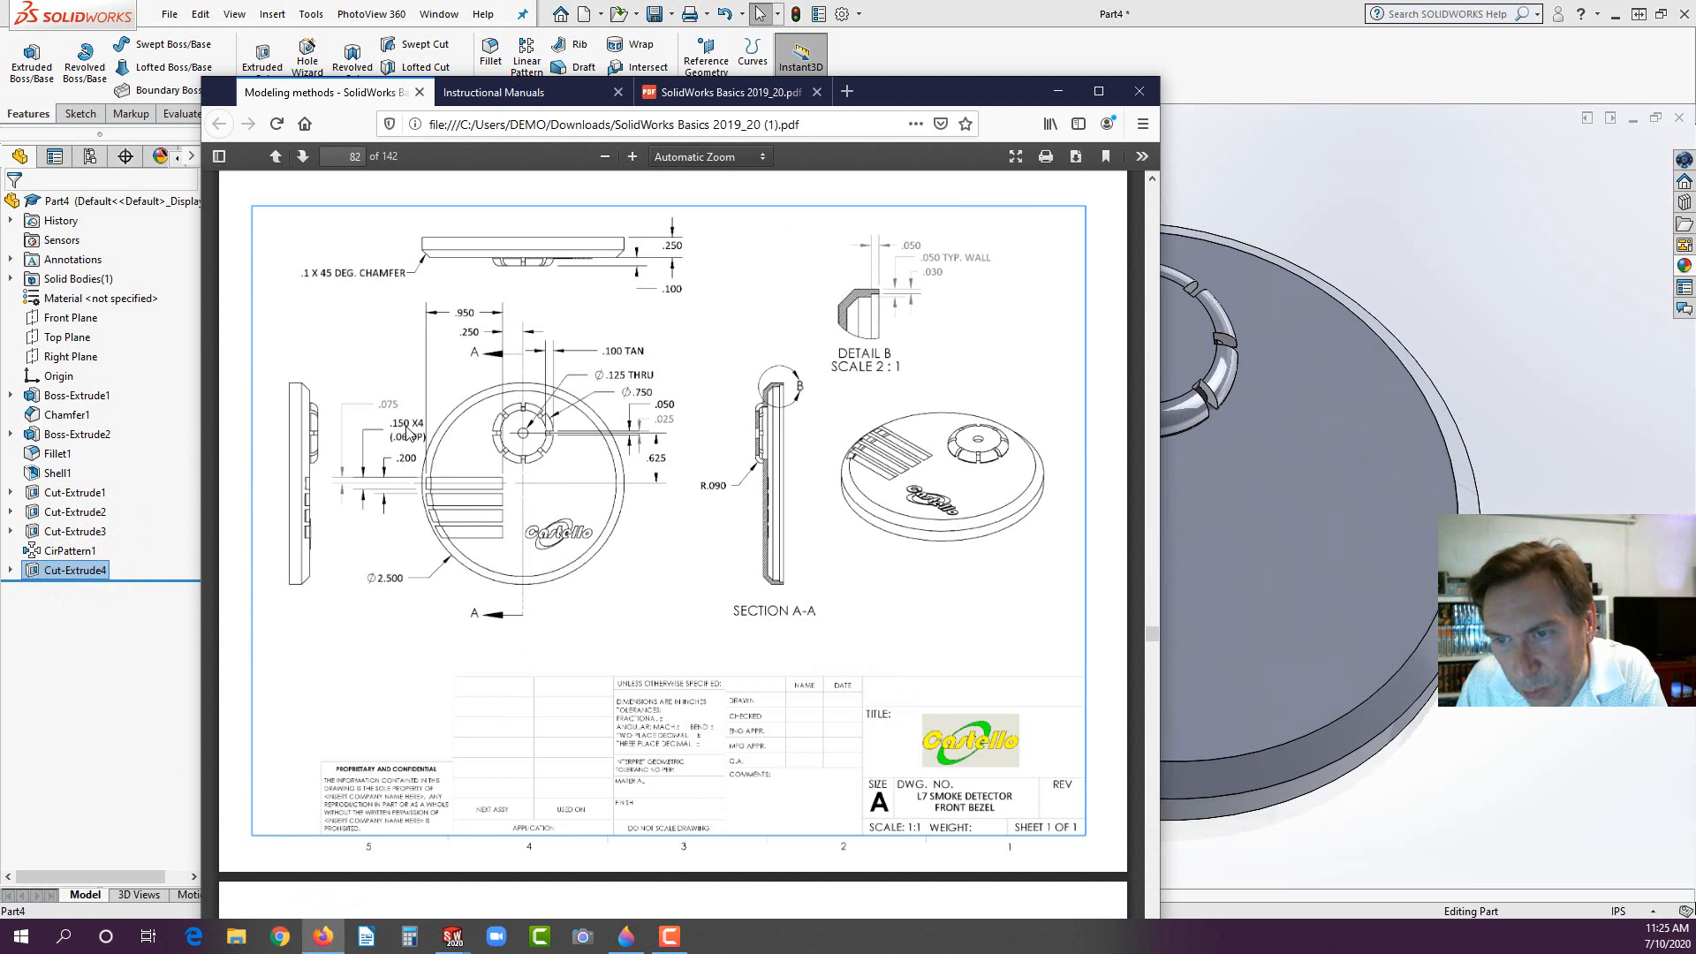
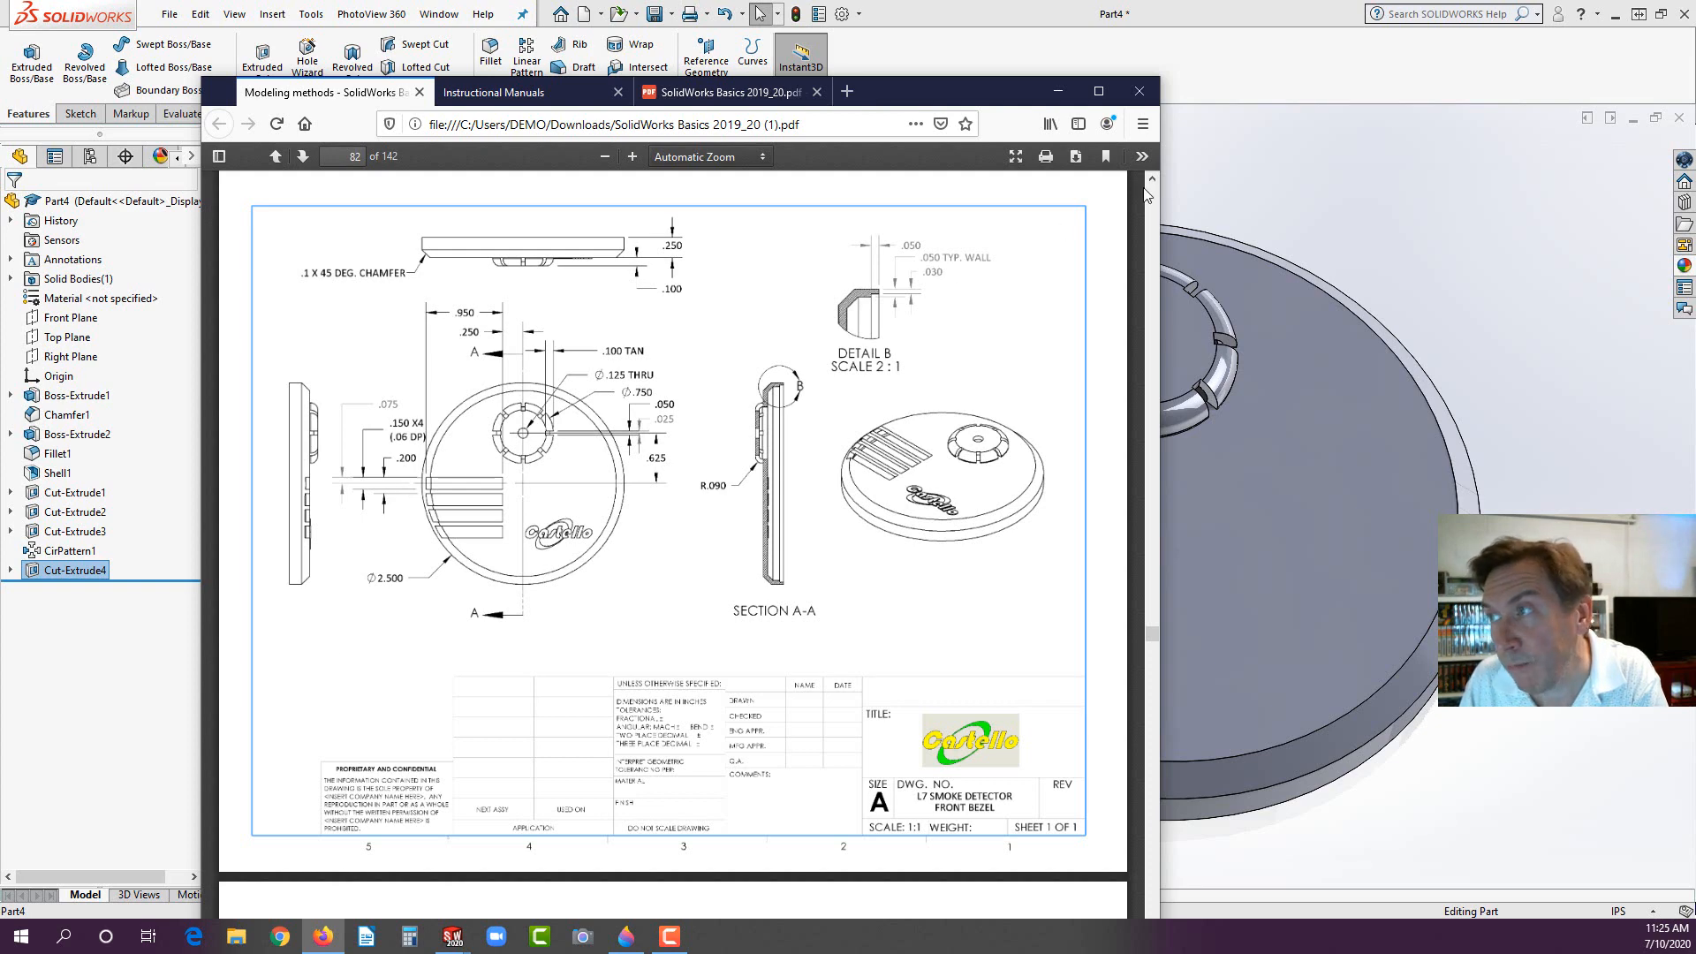
click(1259, 188)
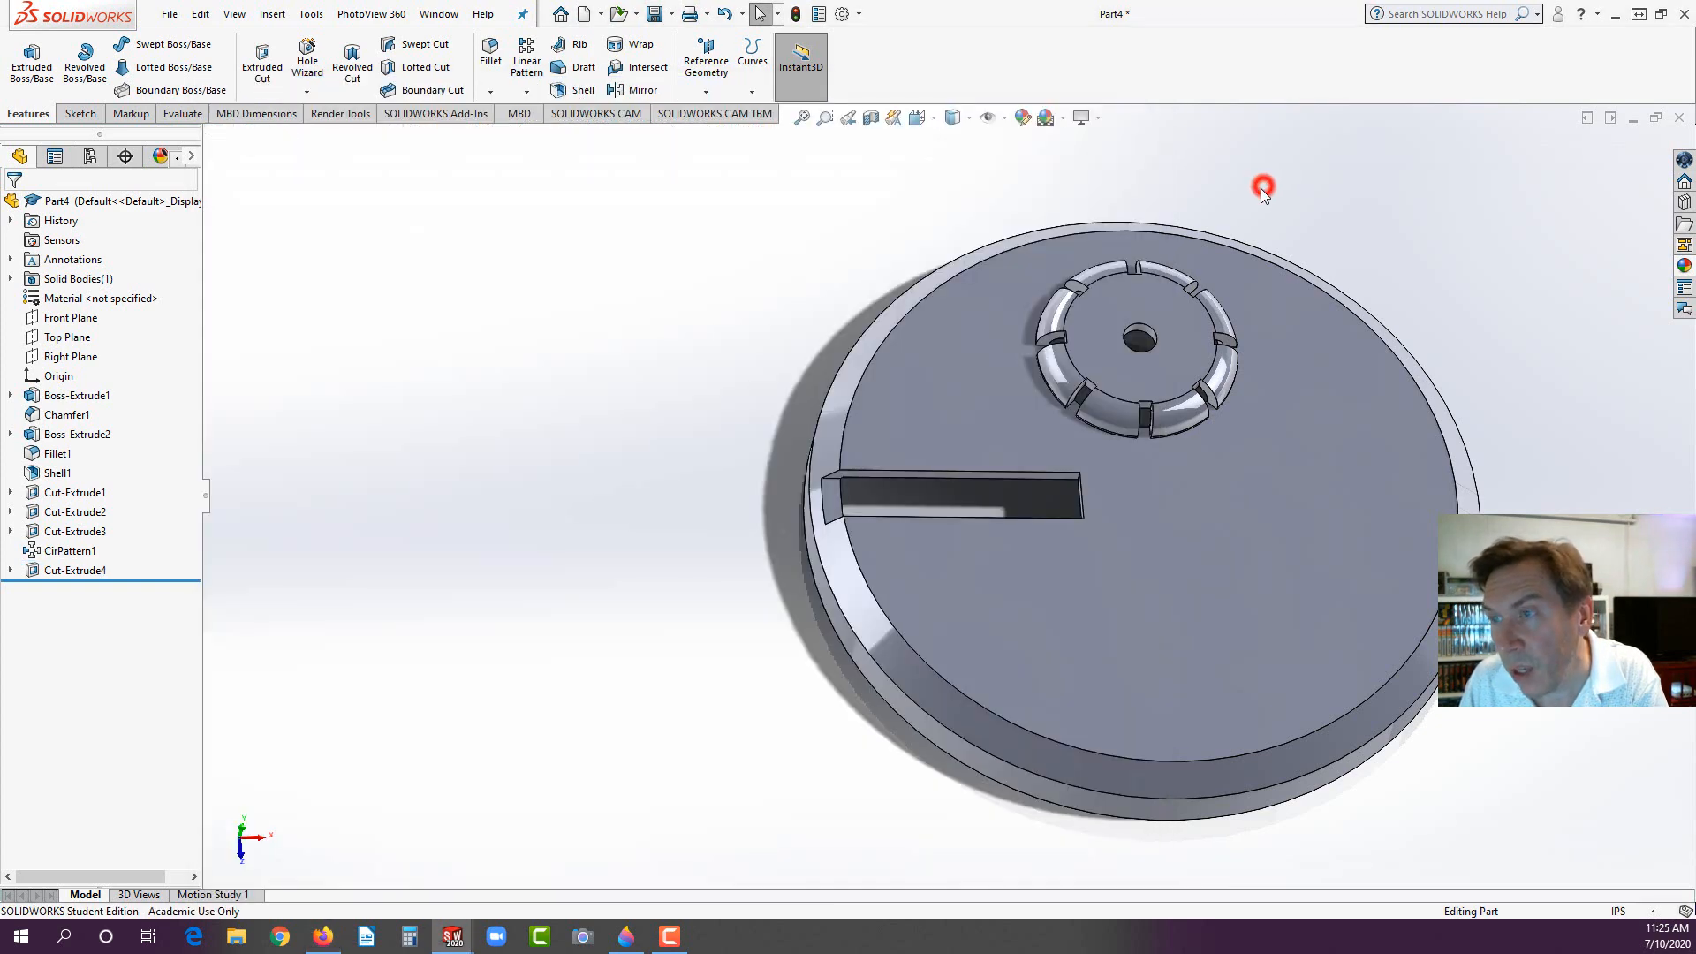
Step: Set the slot cut's height dimension to 0.15 in and rebuild the part
click(37, 572)
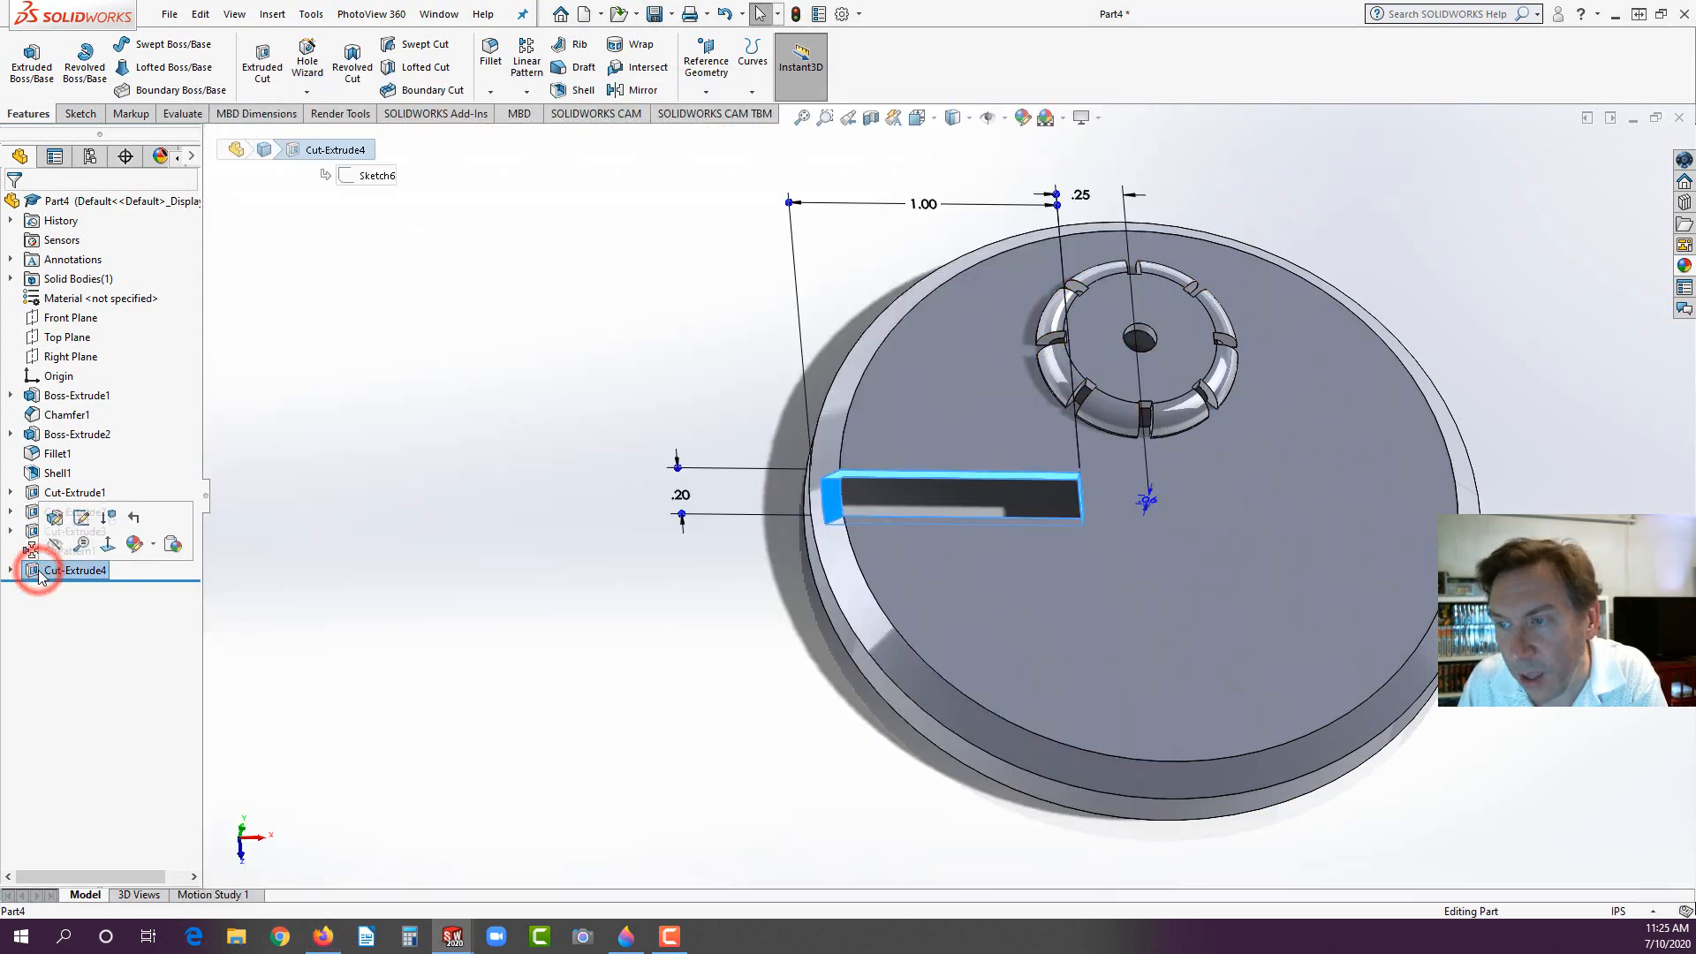
double_click(683, 504)
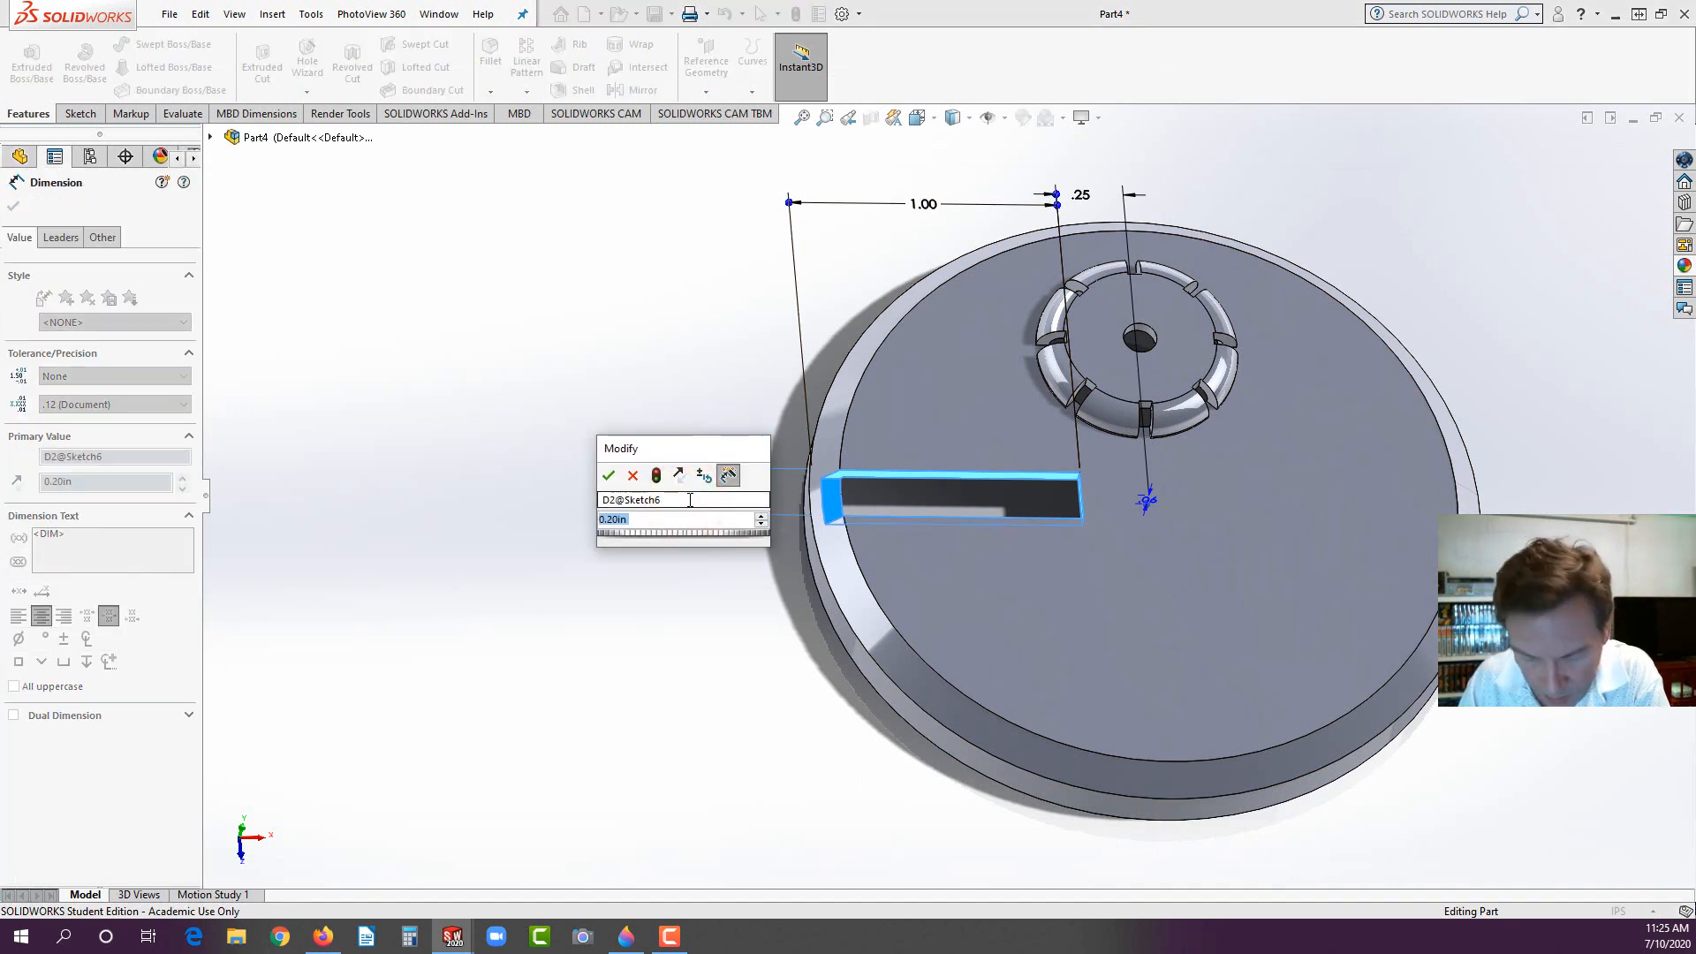
key(BackSpace)
text(.15)
key(Return)
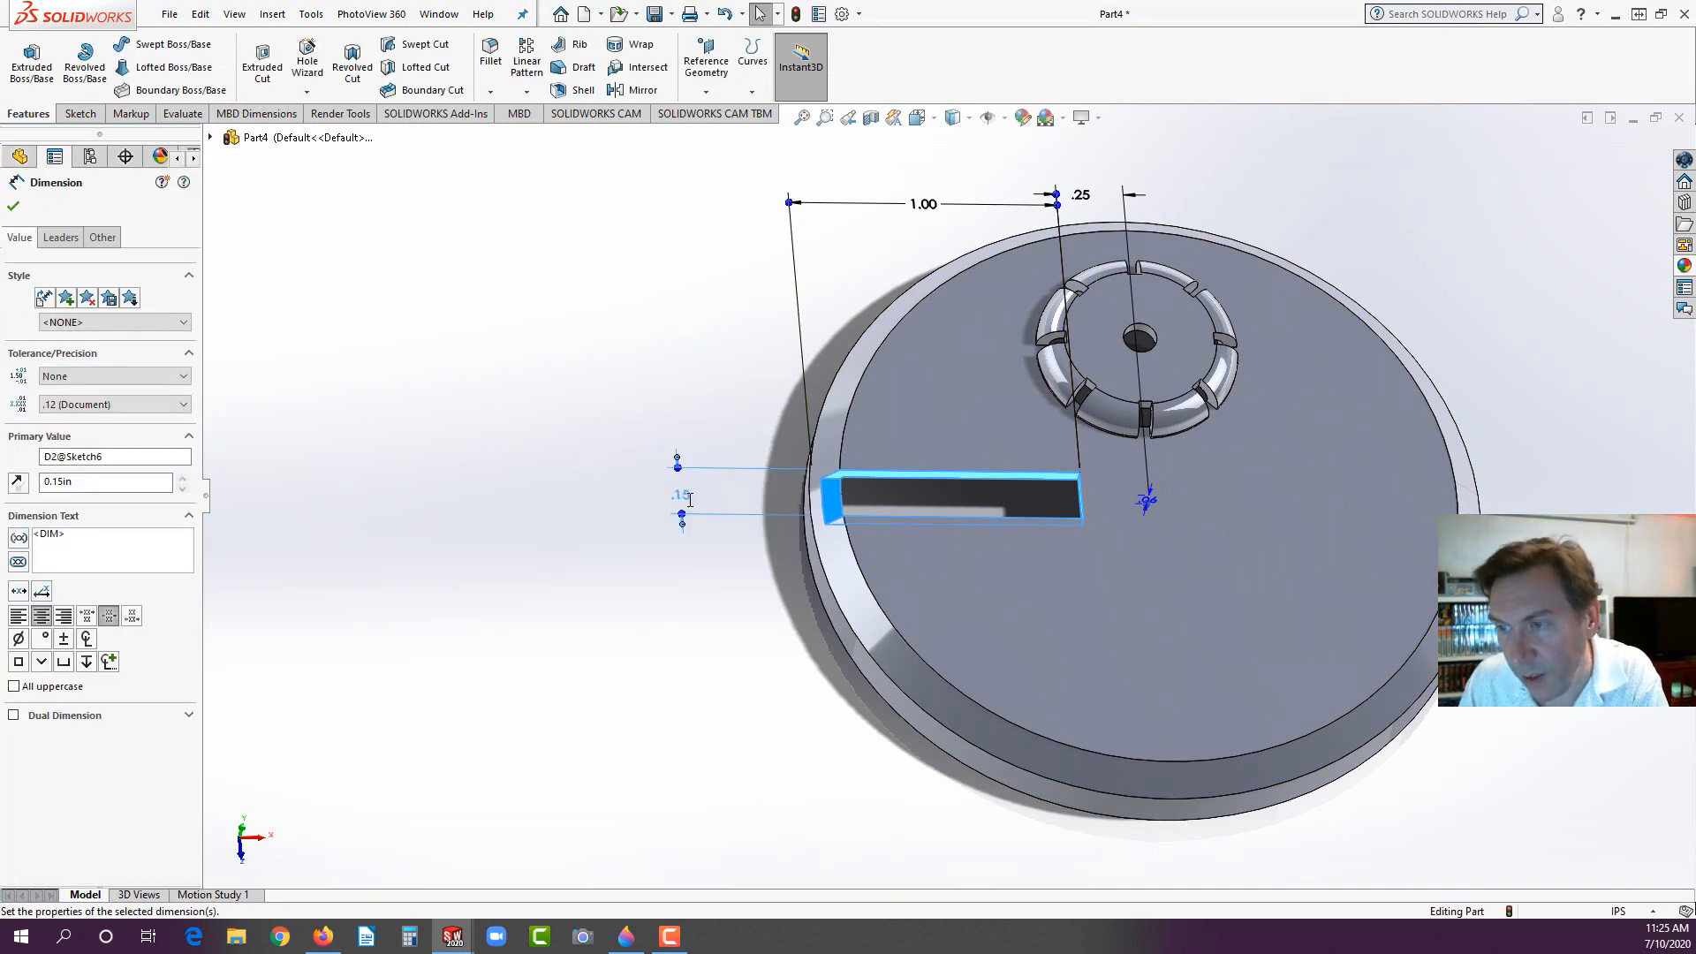
click(557, 470)
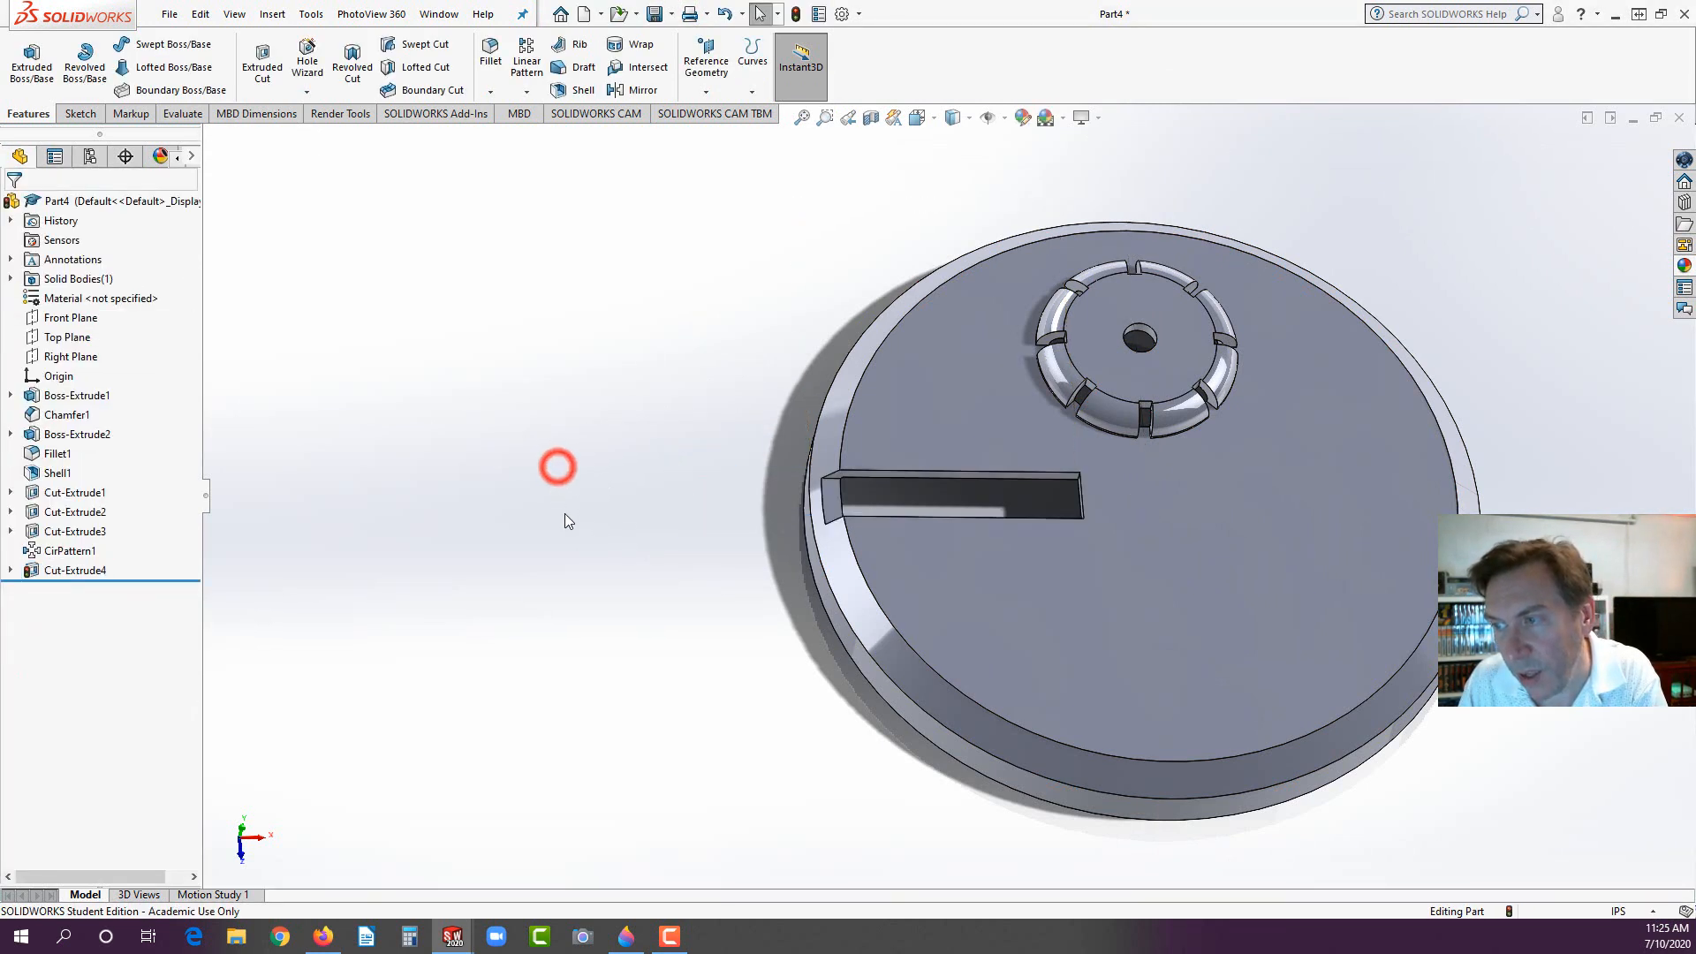
click(87, 571)
click(795, 14)
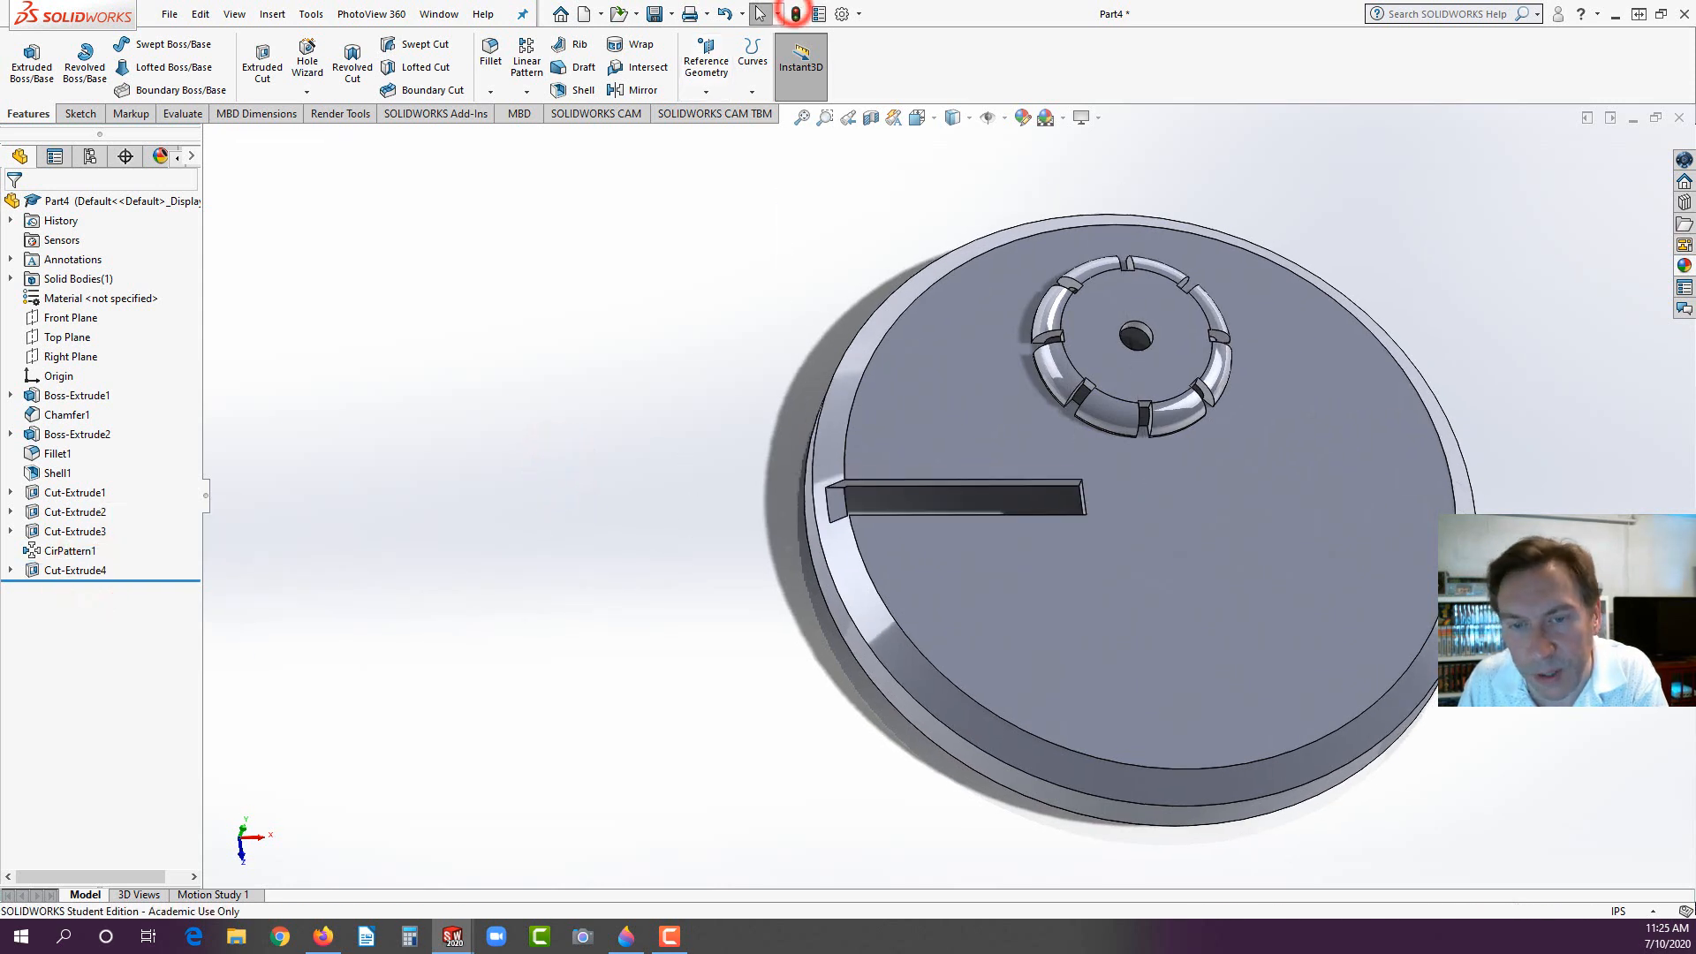
Step: Create a linear pattern of the slot cut along its short inner edge with 0.20 in spacing and 4 instances
click(87, 571)
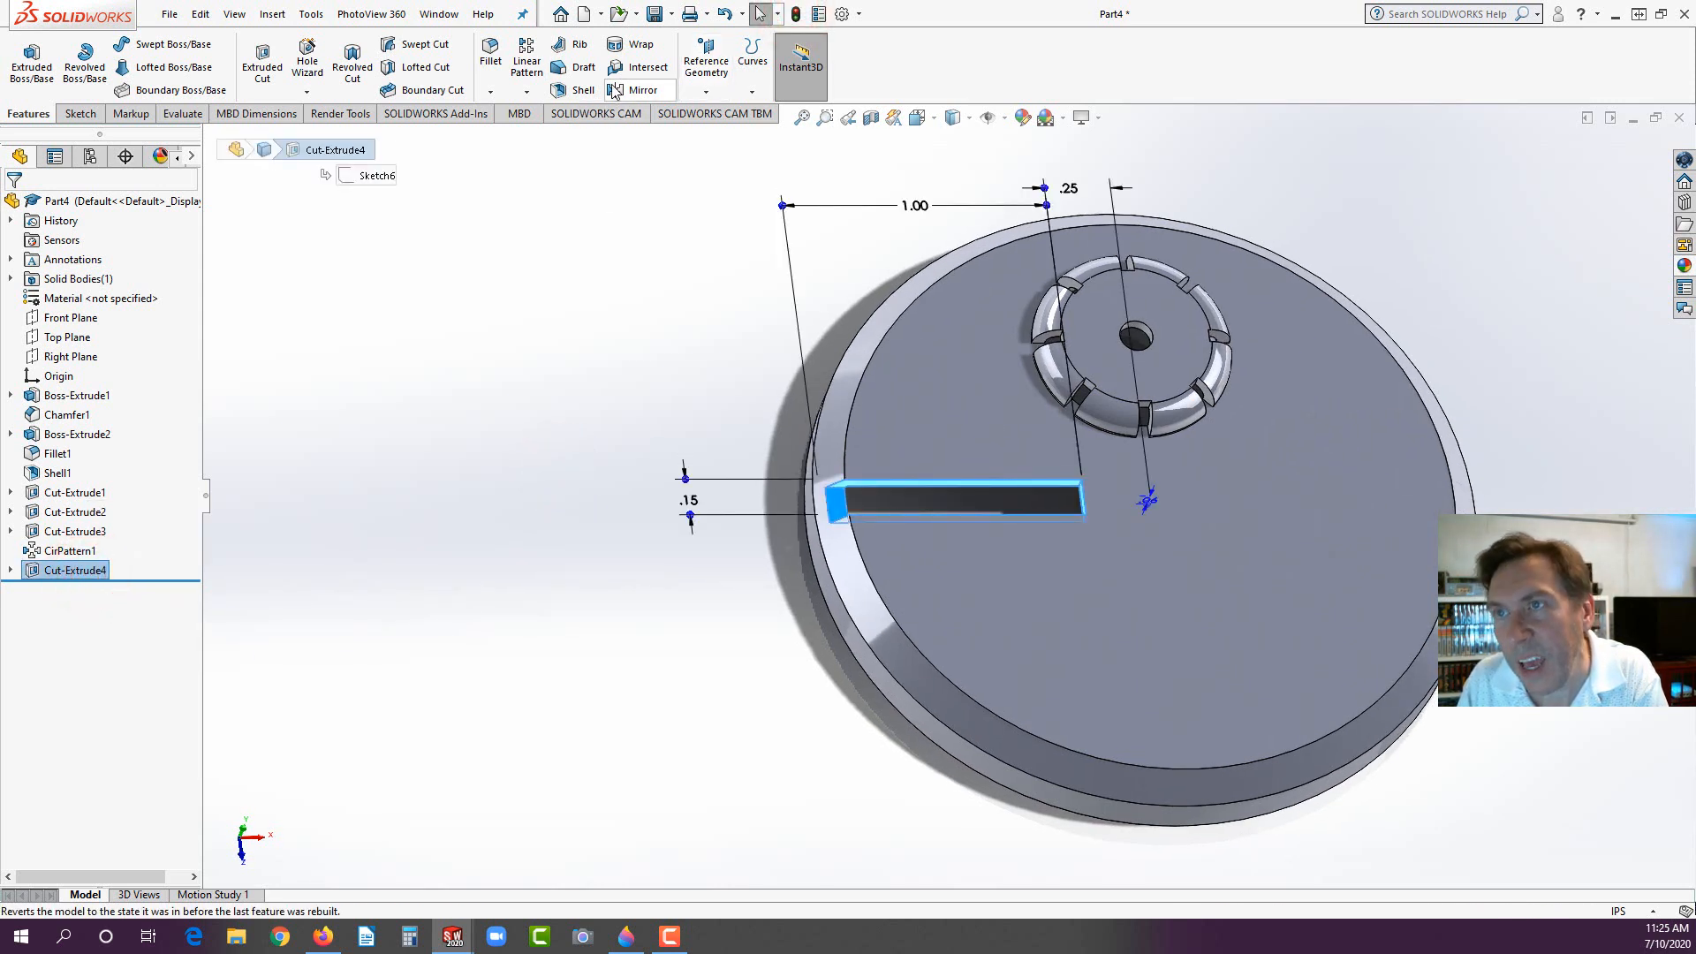
click(526, 58)
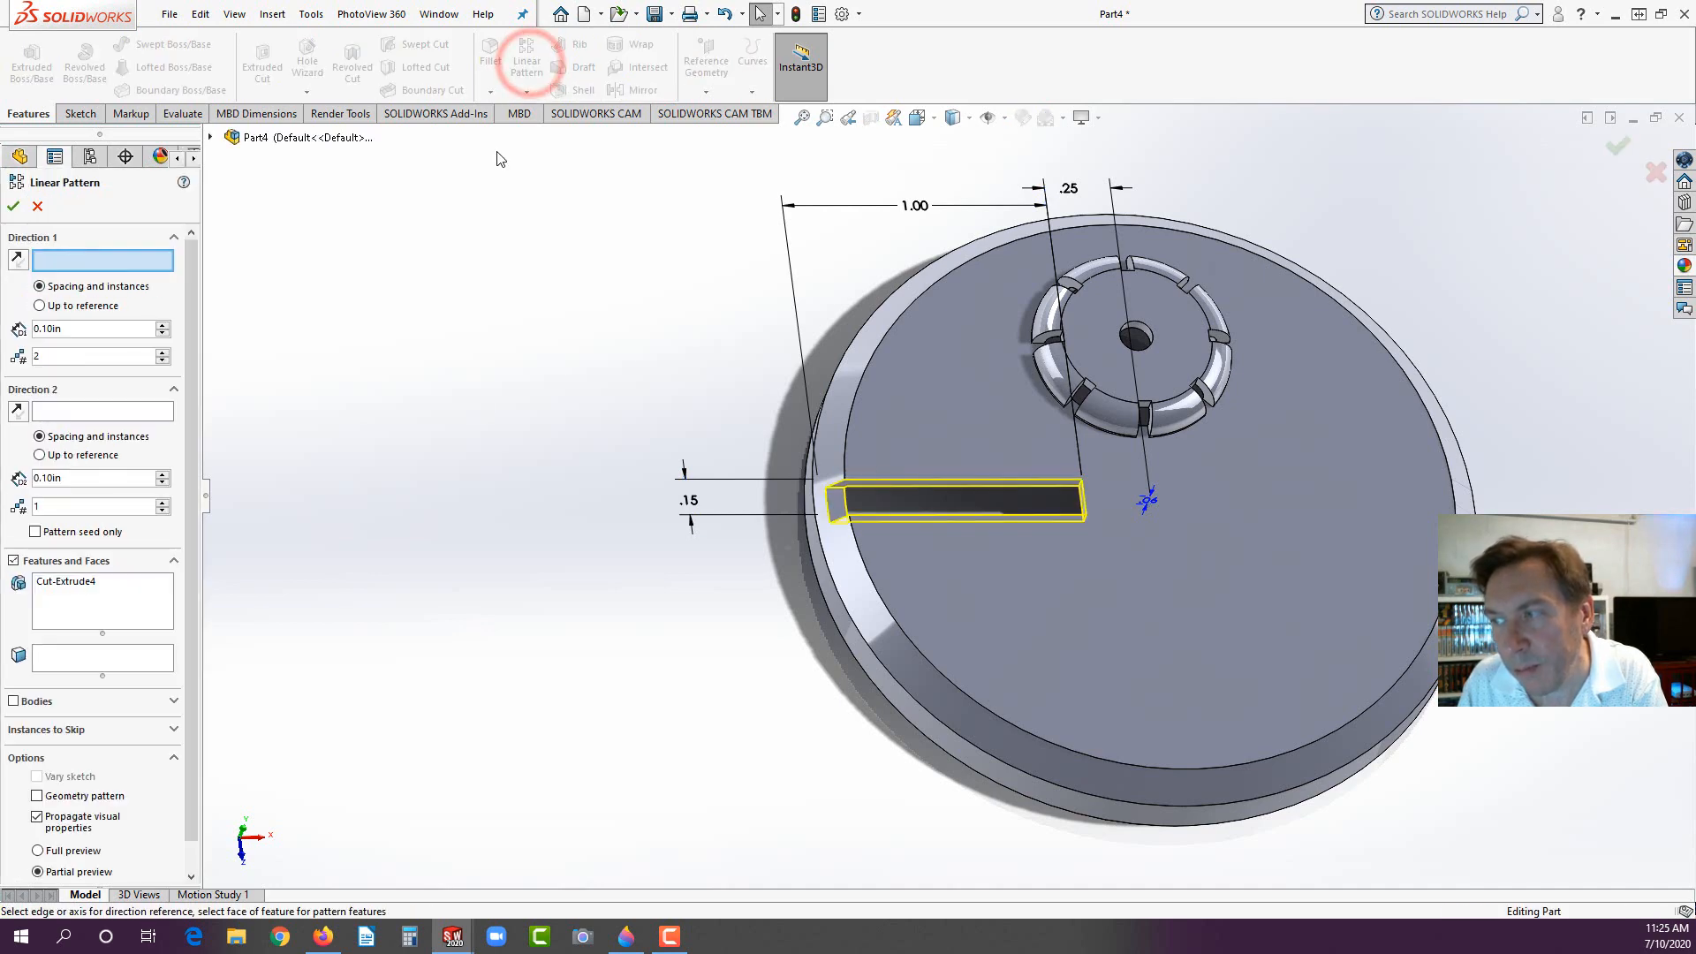
middle_drag(594, 542, 636, 543)
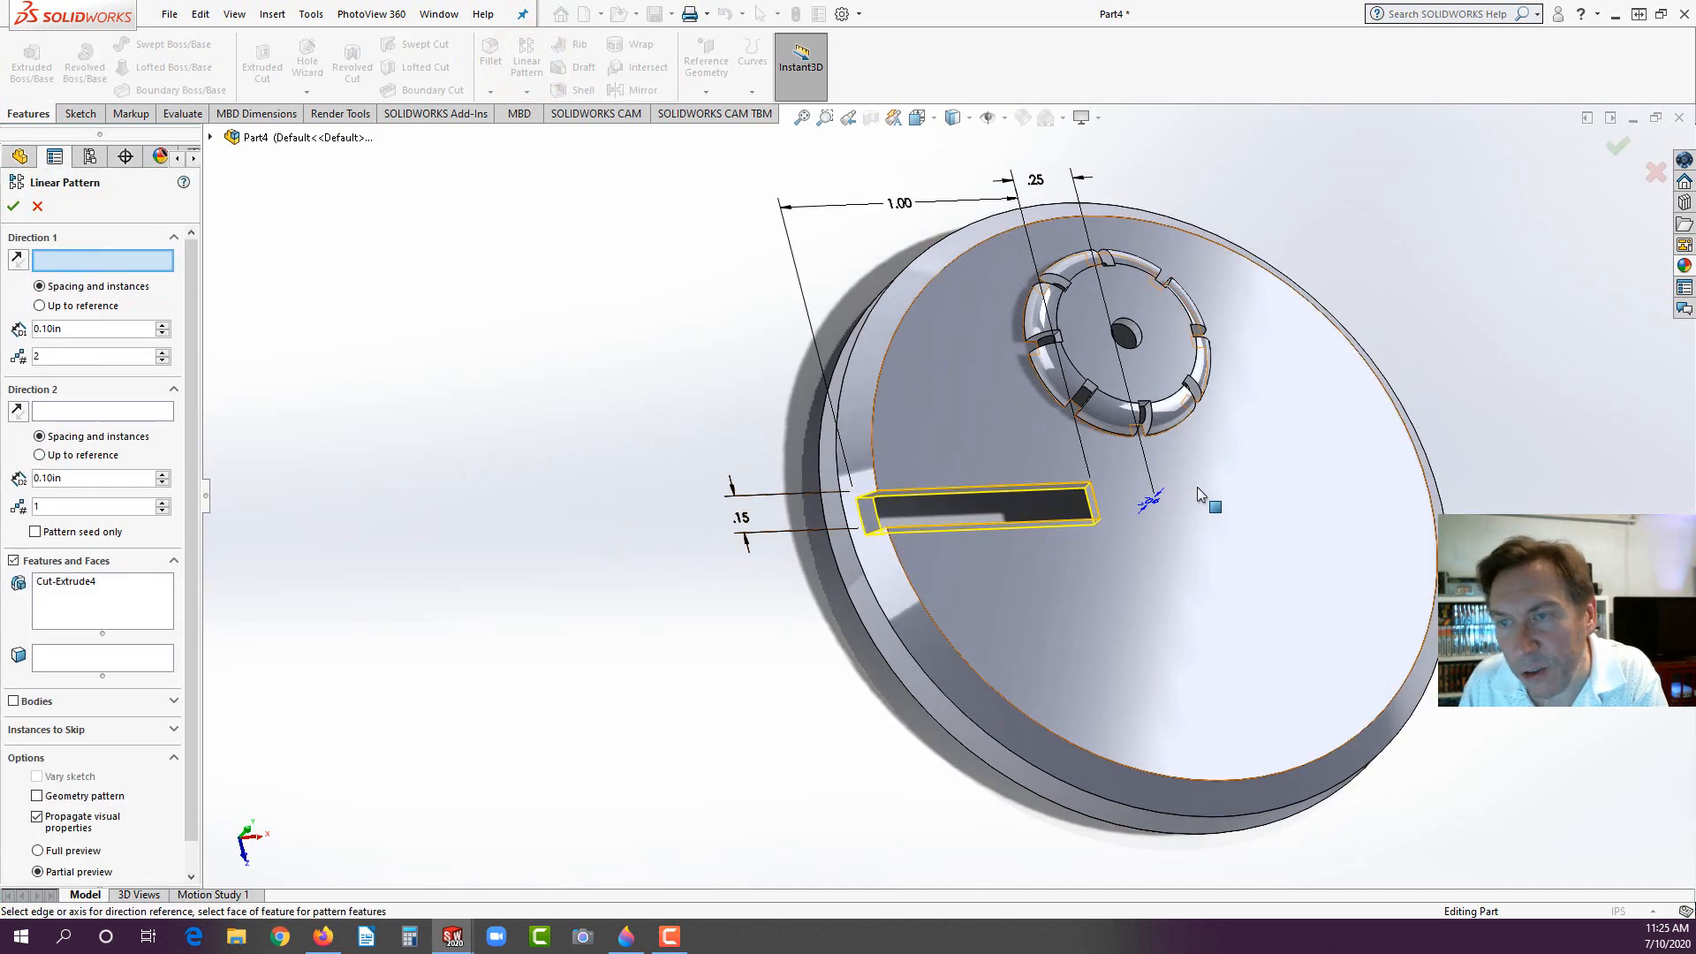
scroll(1196, 494, down, 3)
click(973, 507)
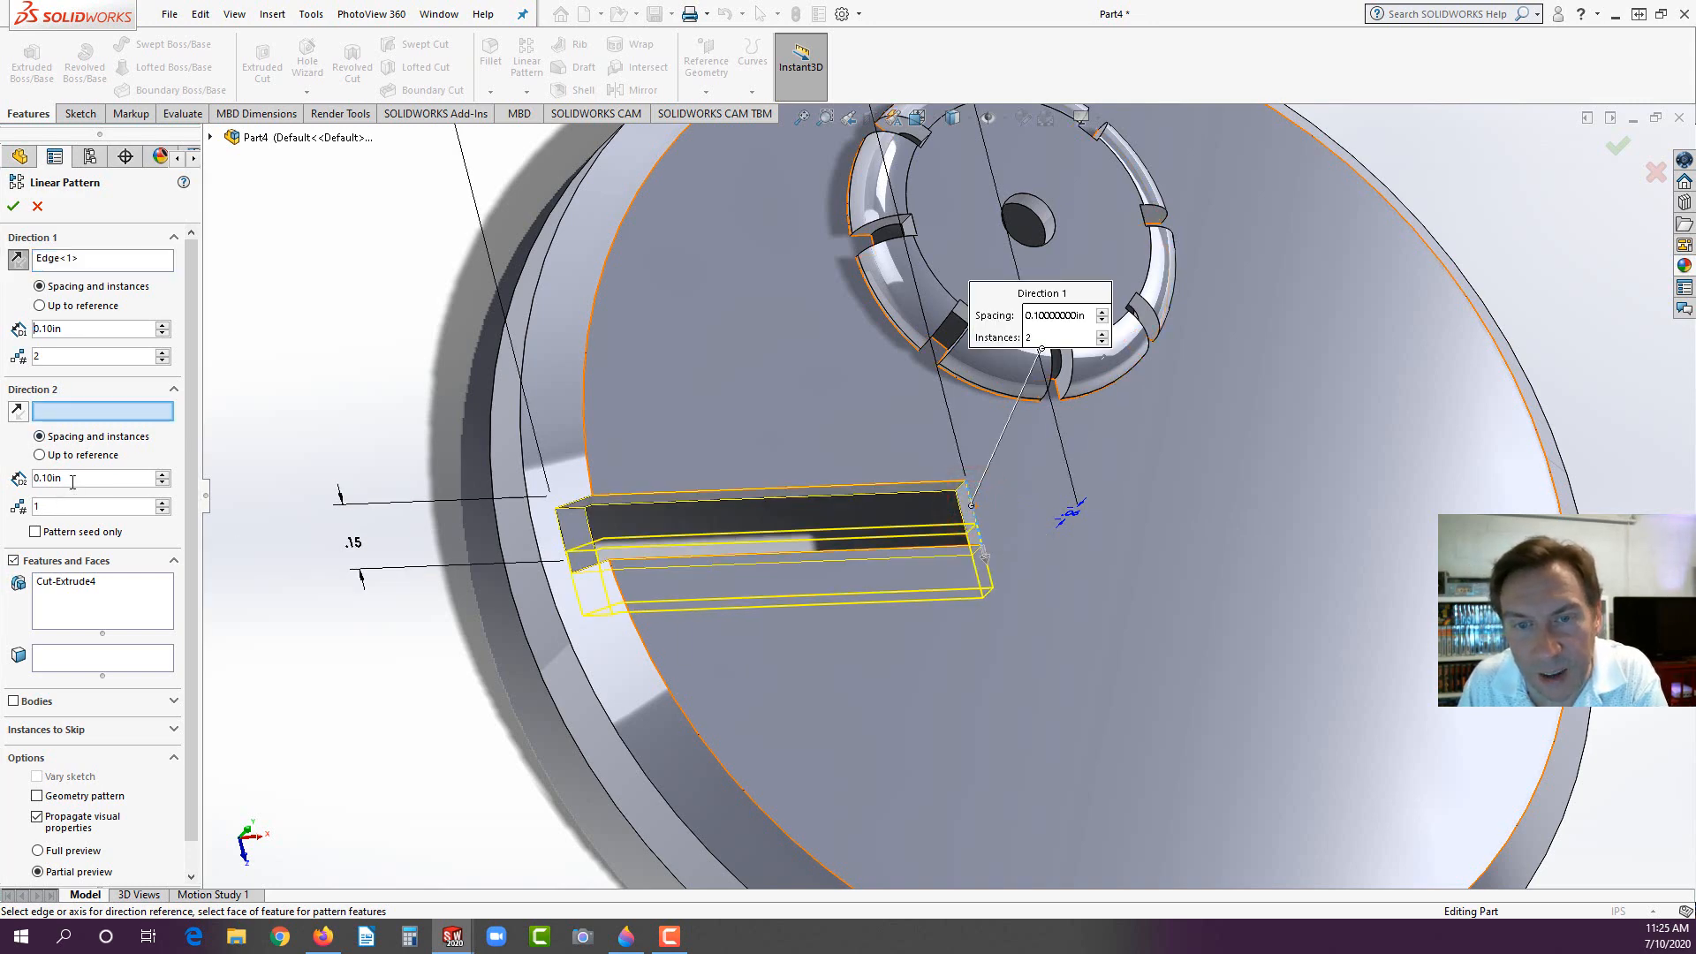
click(163, 324)
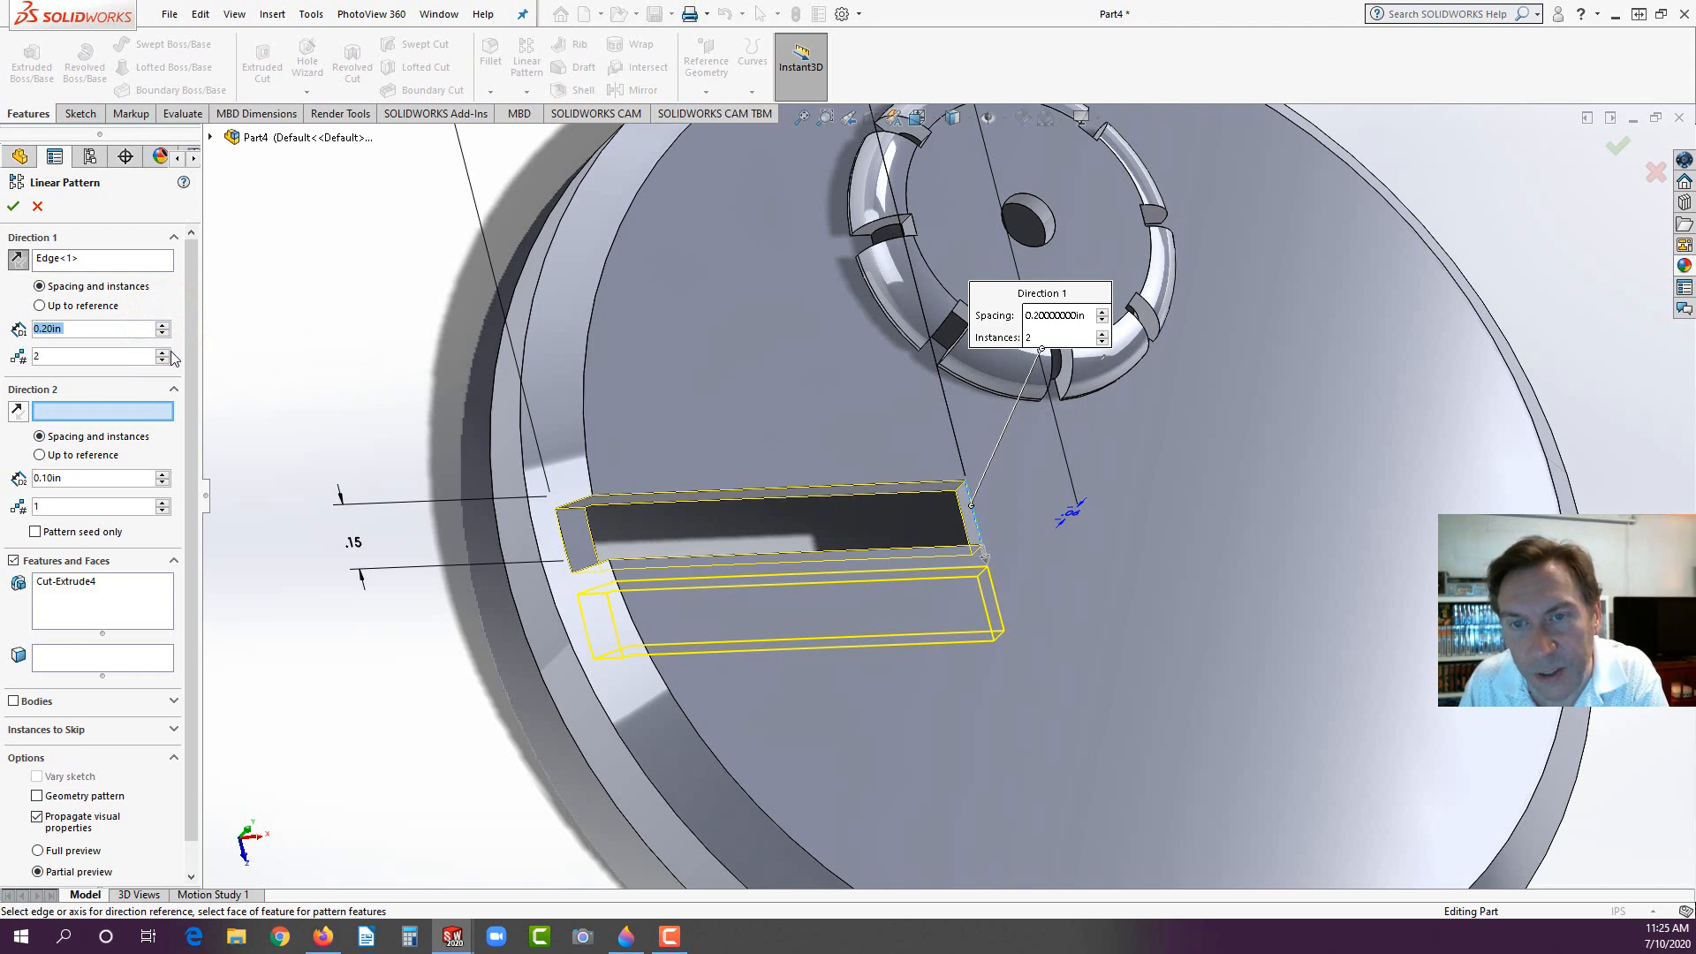
click(163, 352)
click(162, 352)
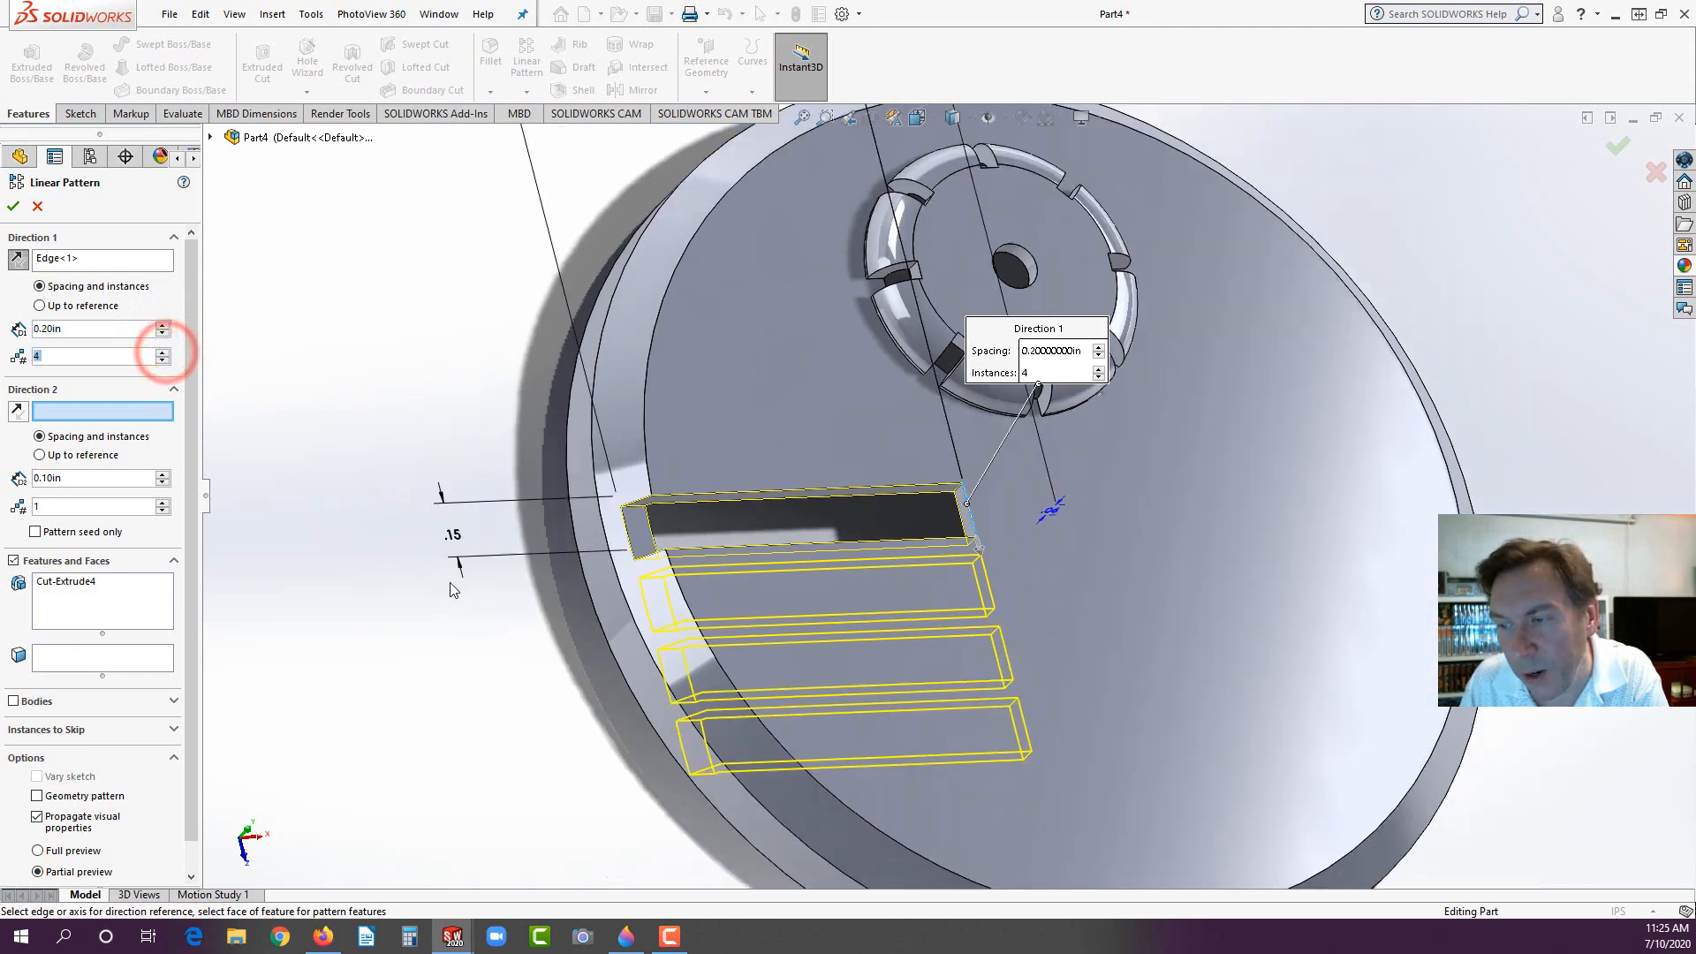
scroll(942, 571, down, 5)
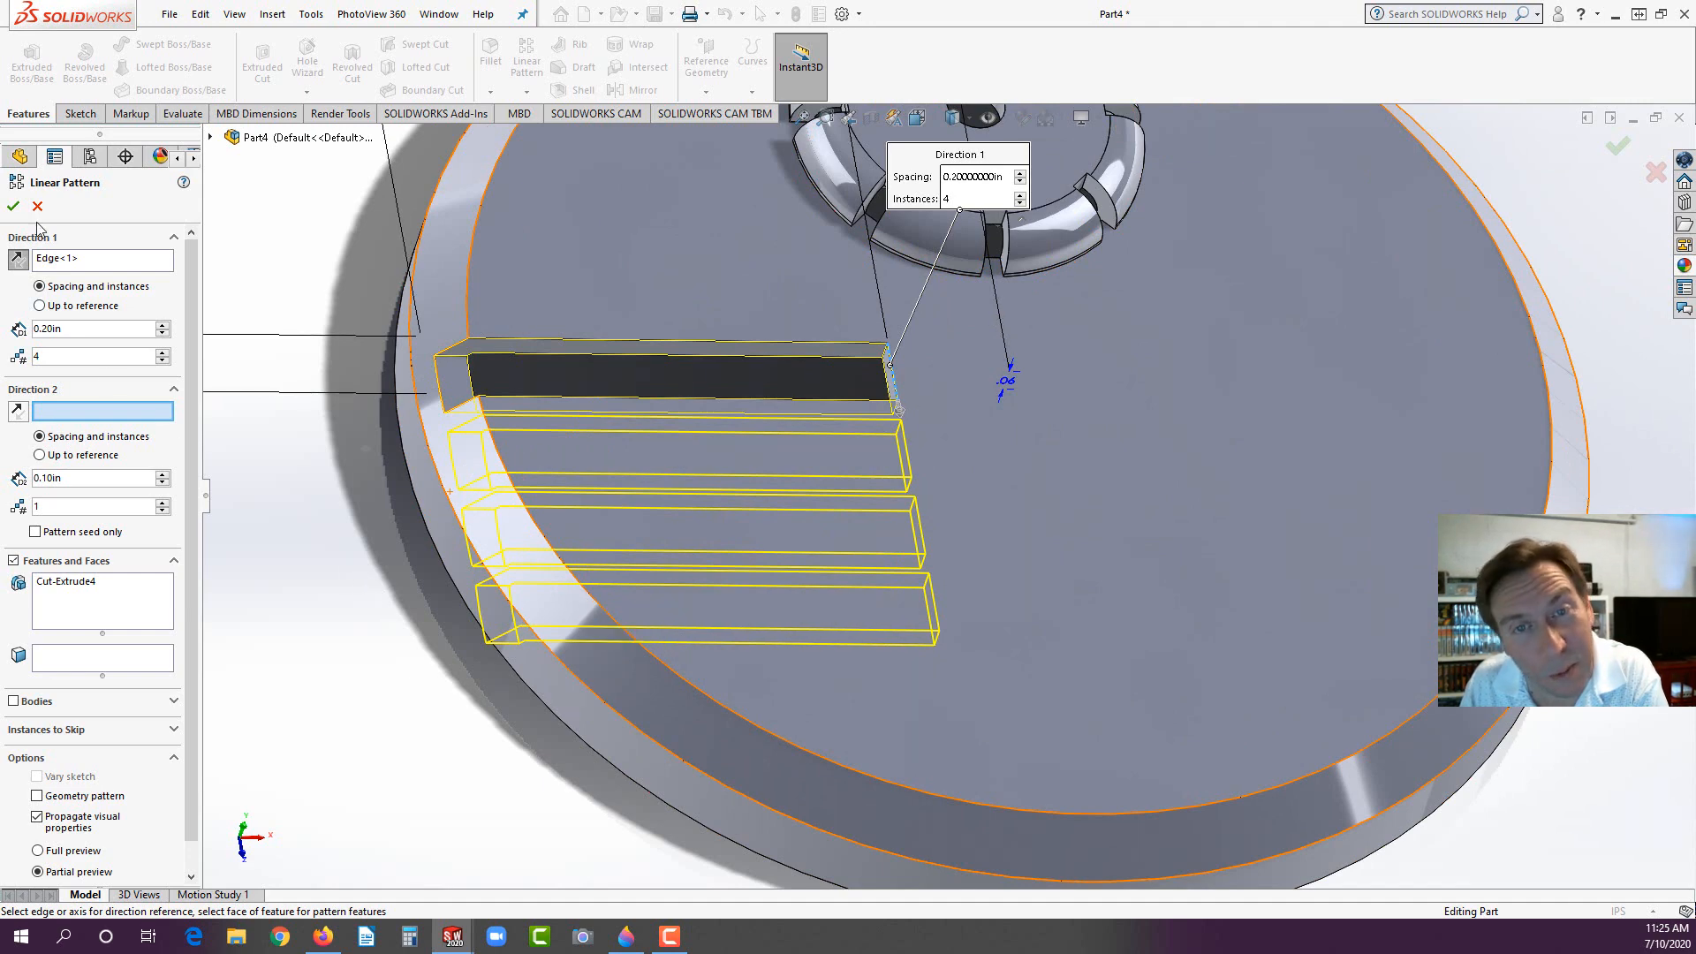
click(13, 206)
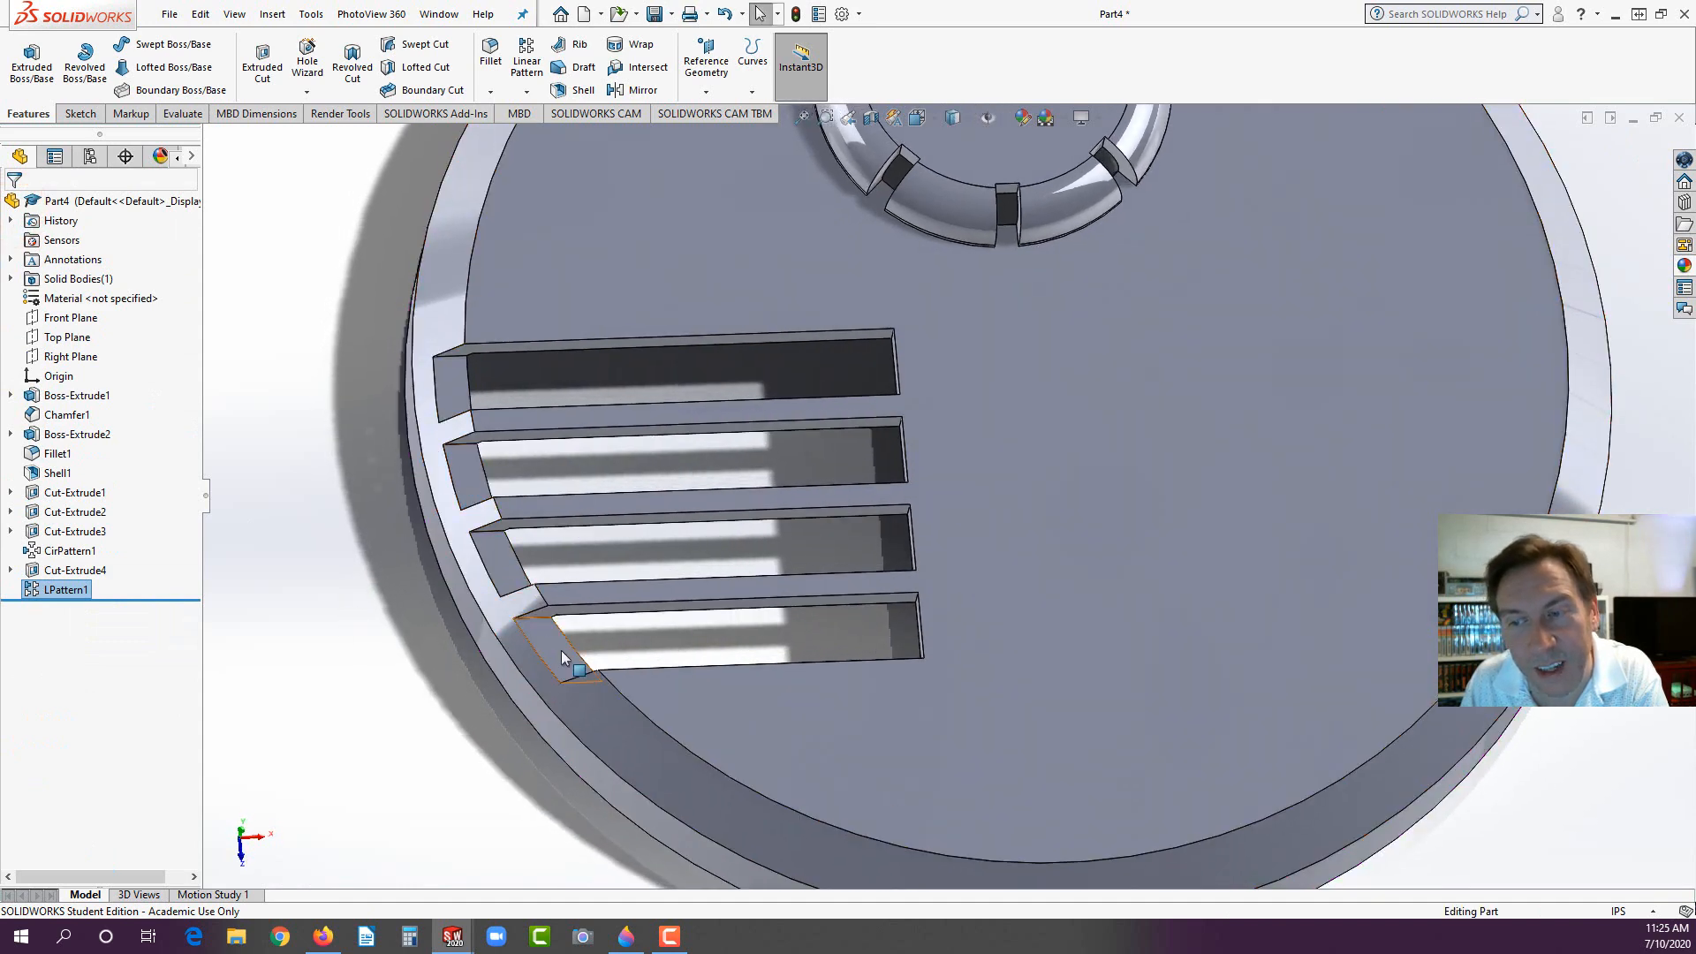
Step: Start a new sketch on the bezel's large flat face and set the view orientation to Top
middle_drag(431, 720, 433, 645)
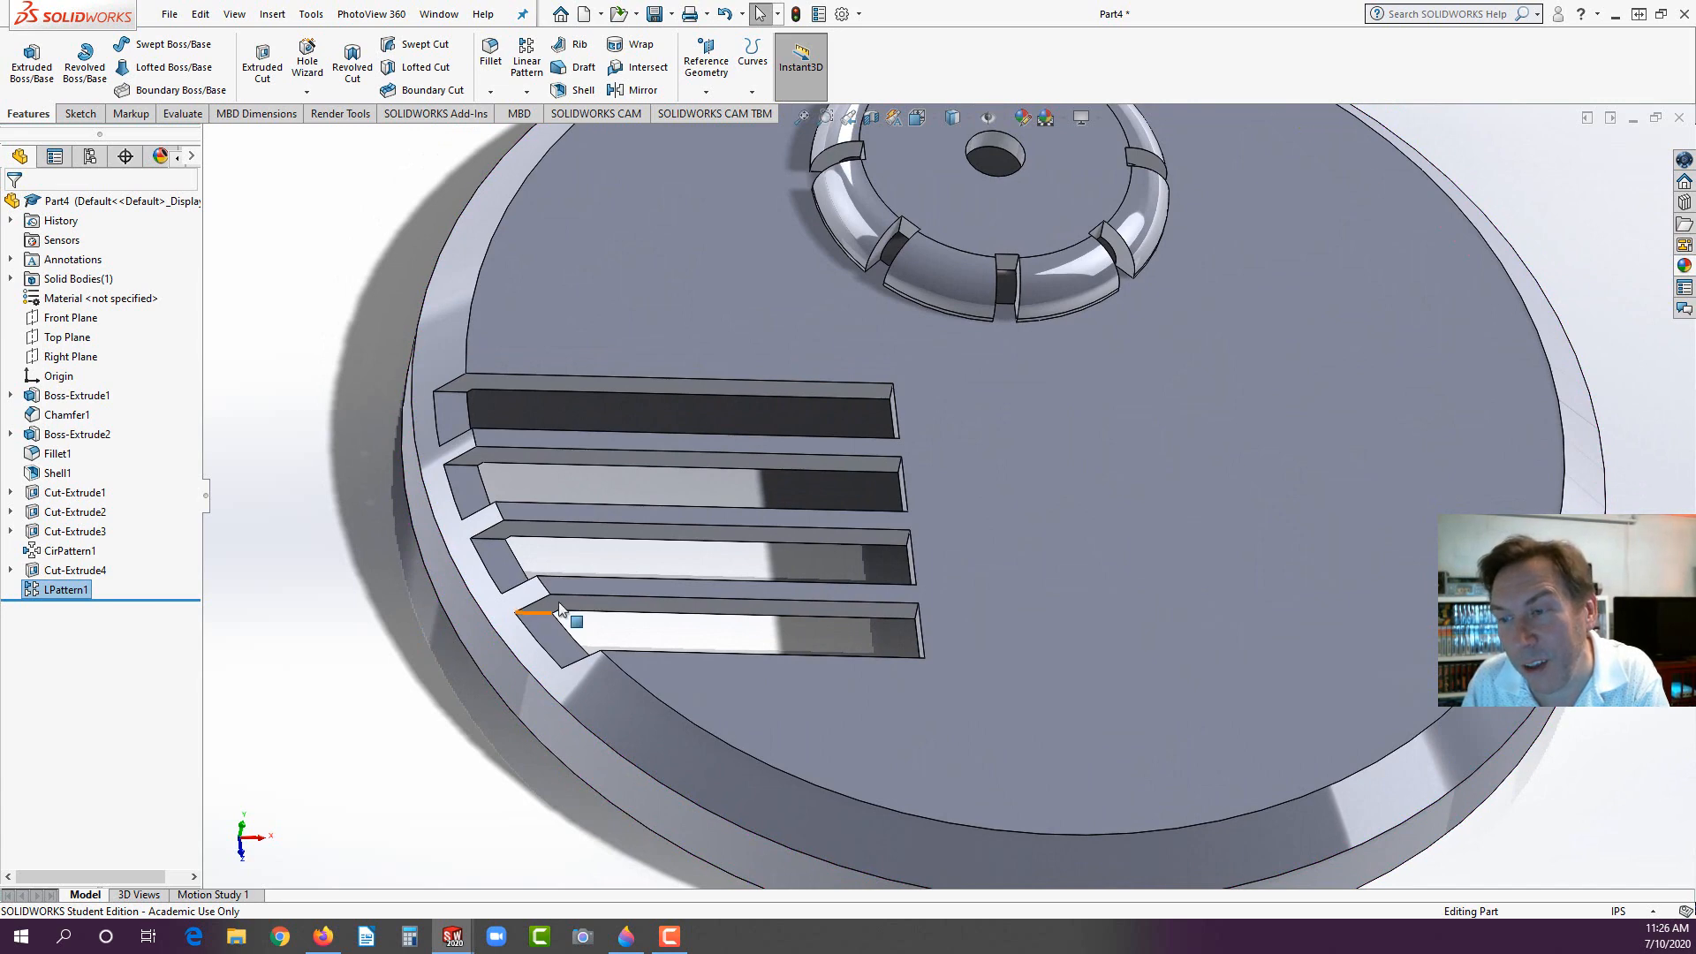
scroll(952, 495, up, 5)
scroll(1022, 394, down, 3)
middle_drag(1023, 394, 1026, 613)
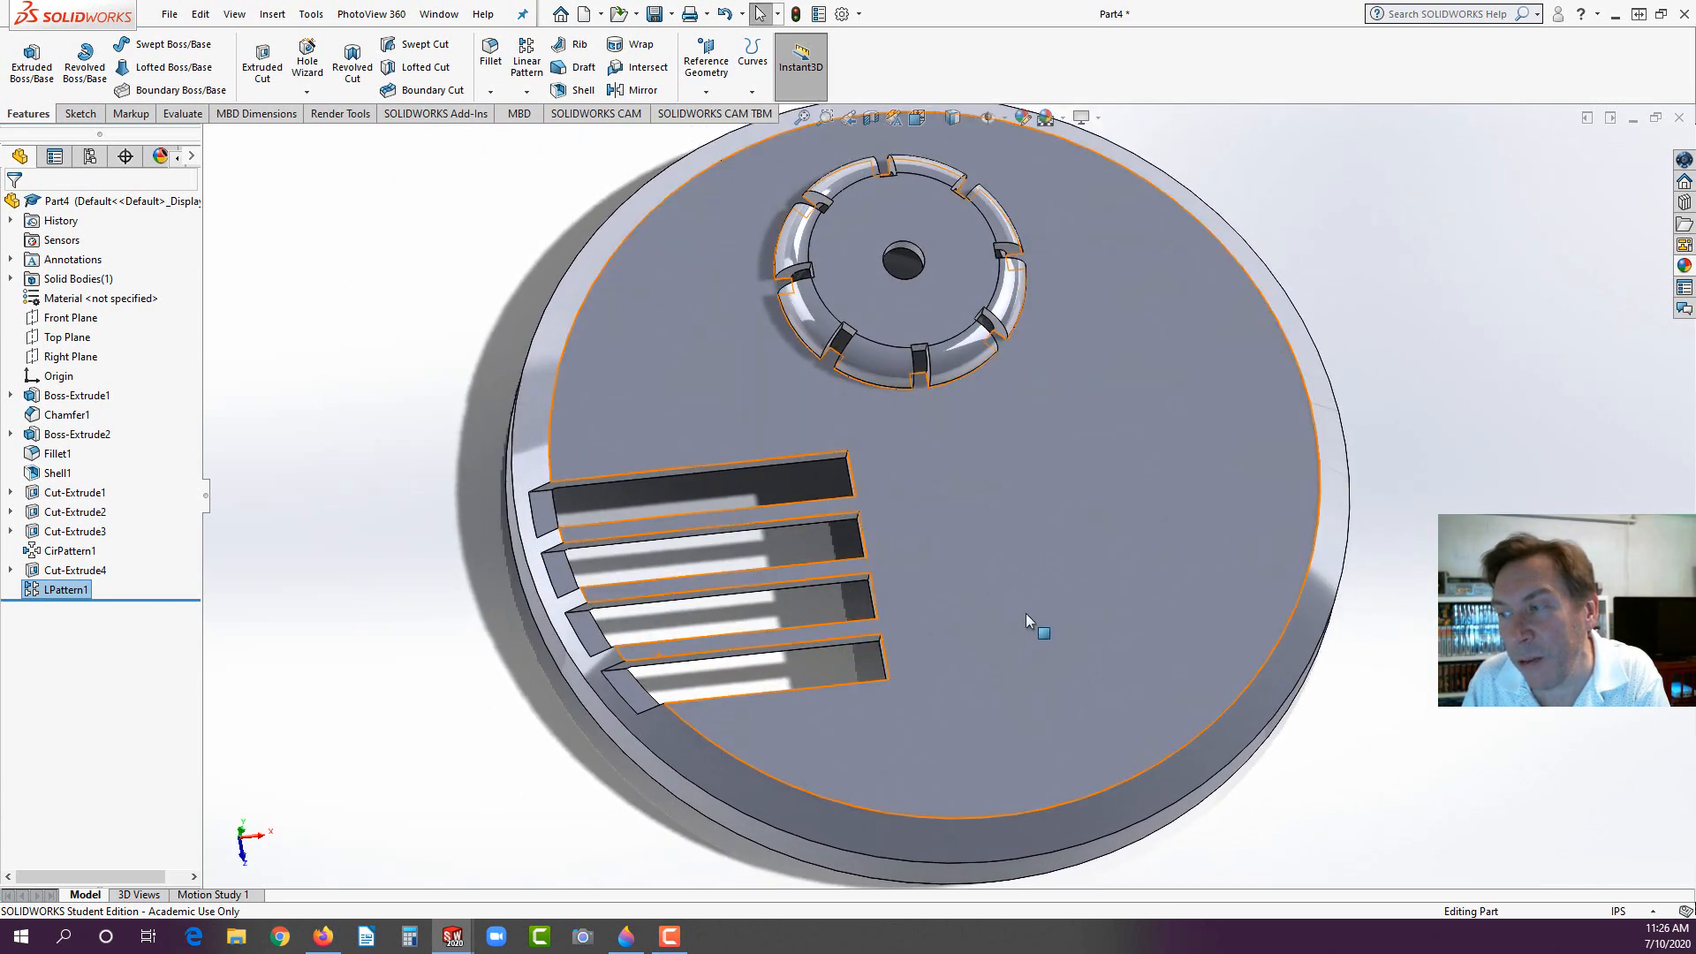
click(1013, 536)
click(1089, 475)
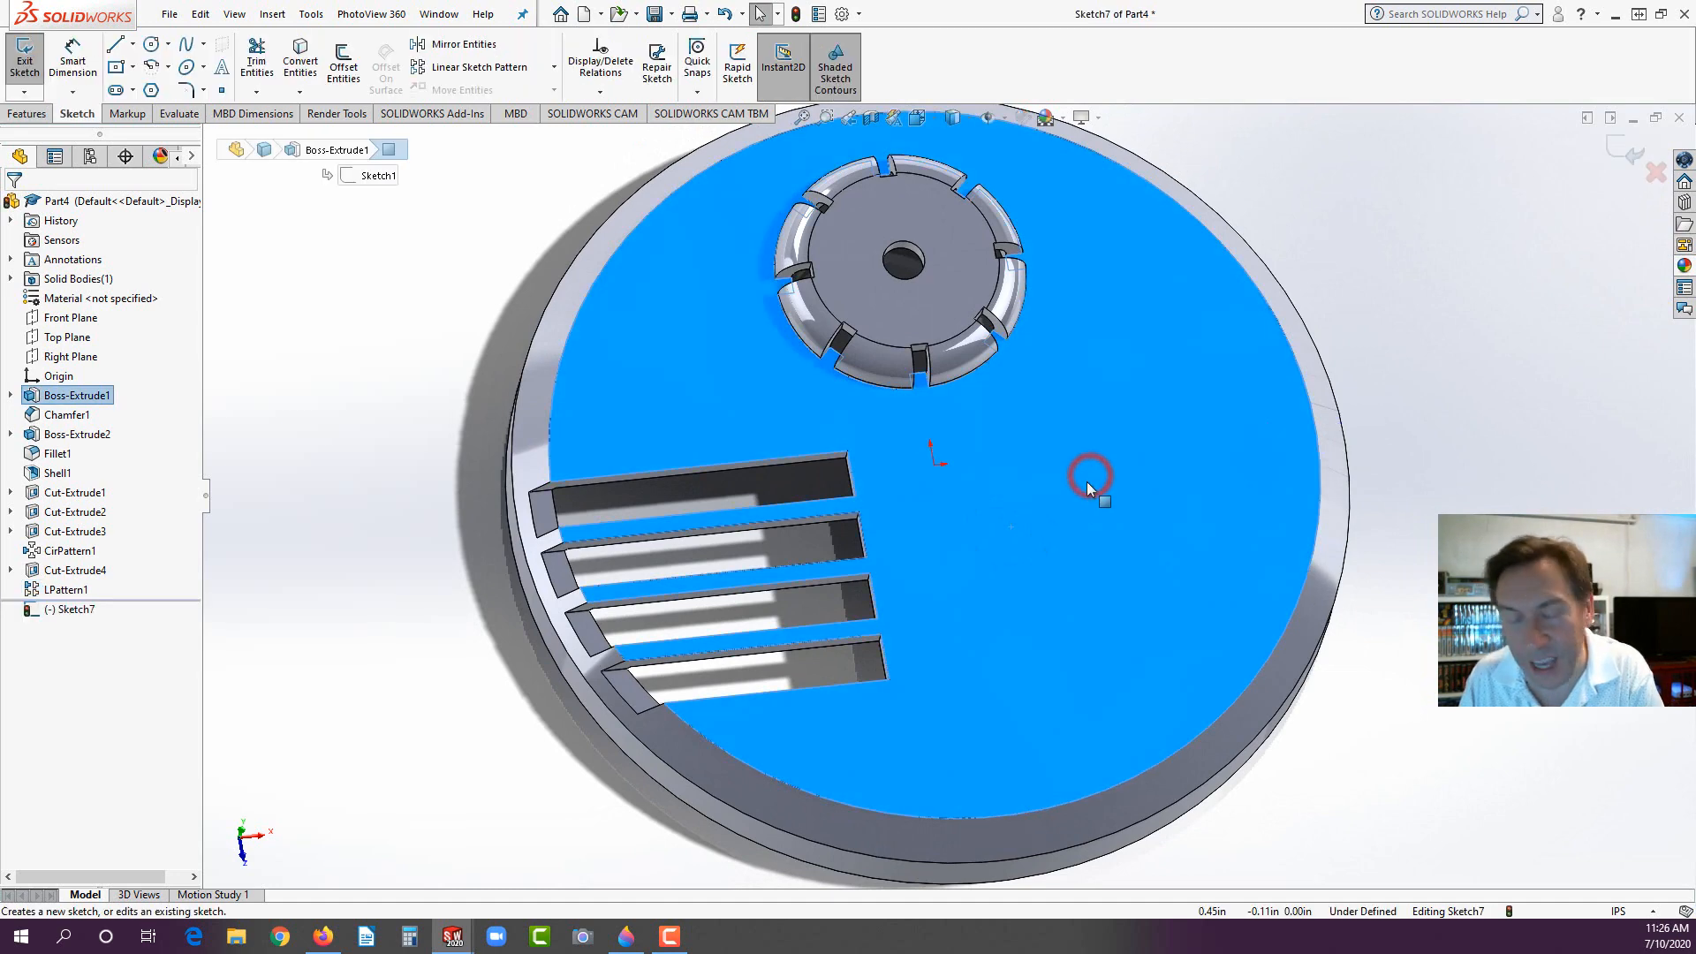
key(space)
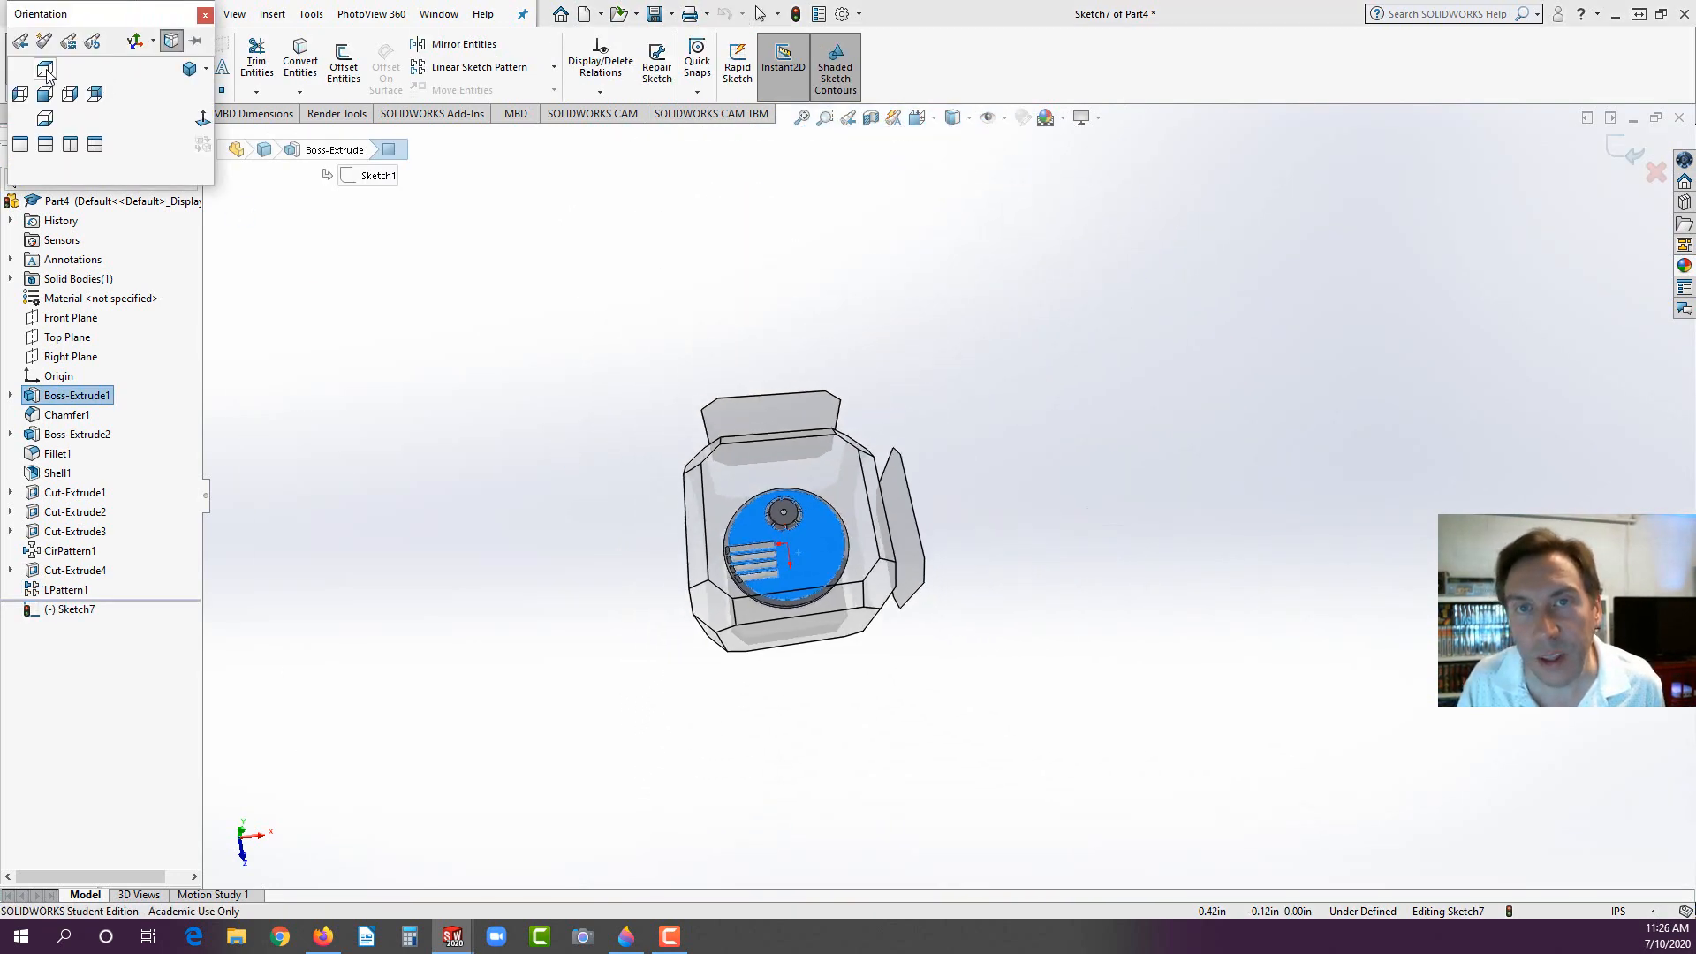
click(45, 69)
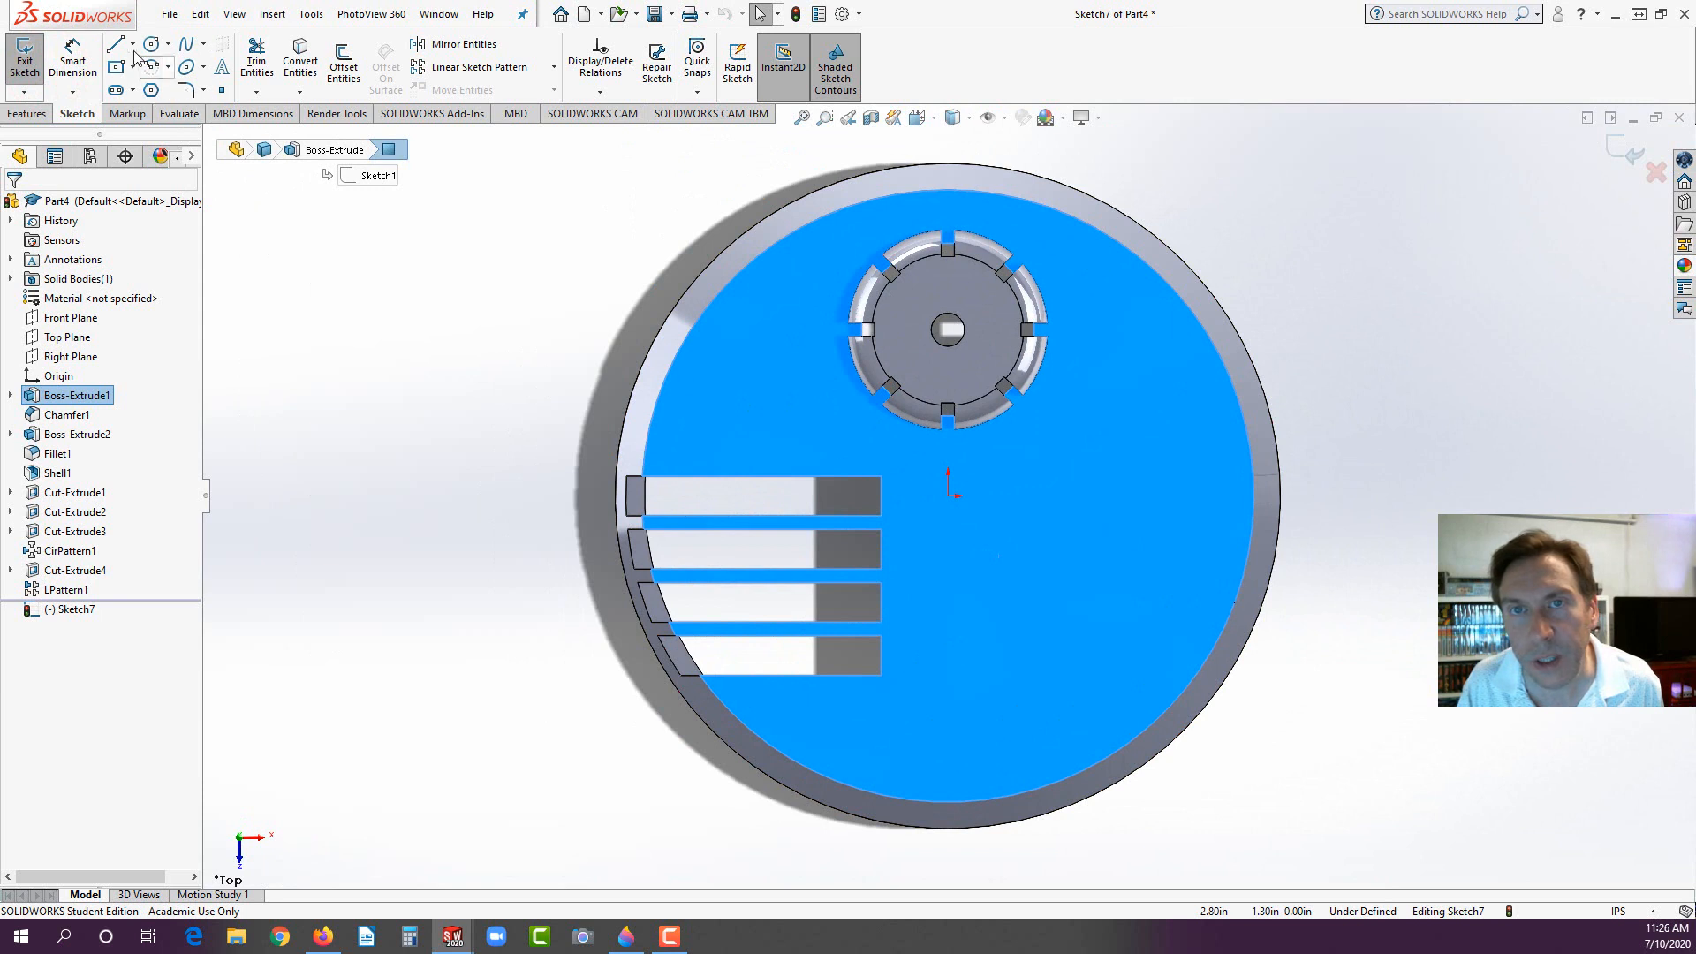
Step: Draw a horizontal centerline about 0.68 in long on the face, across from the lowest slot
click(133, 44)
click(141, 86)
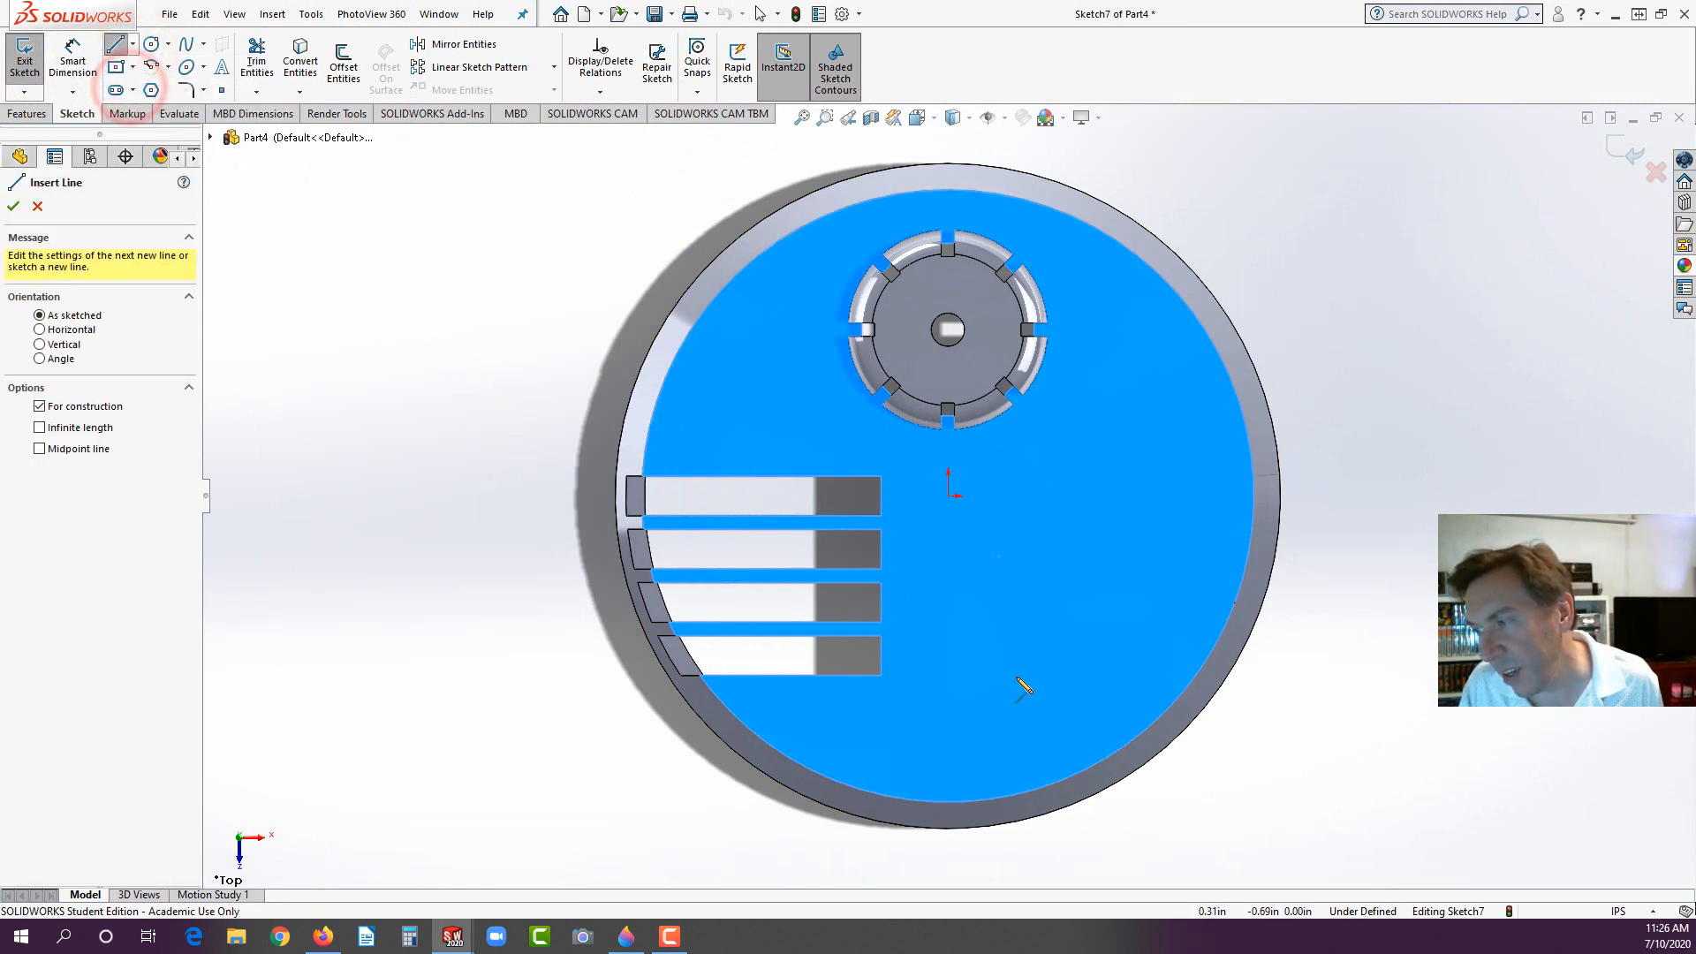
click(985, 653)
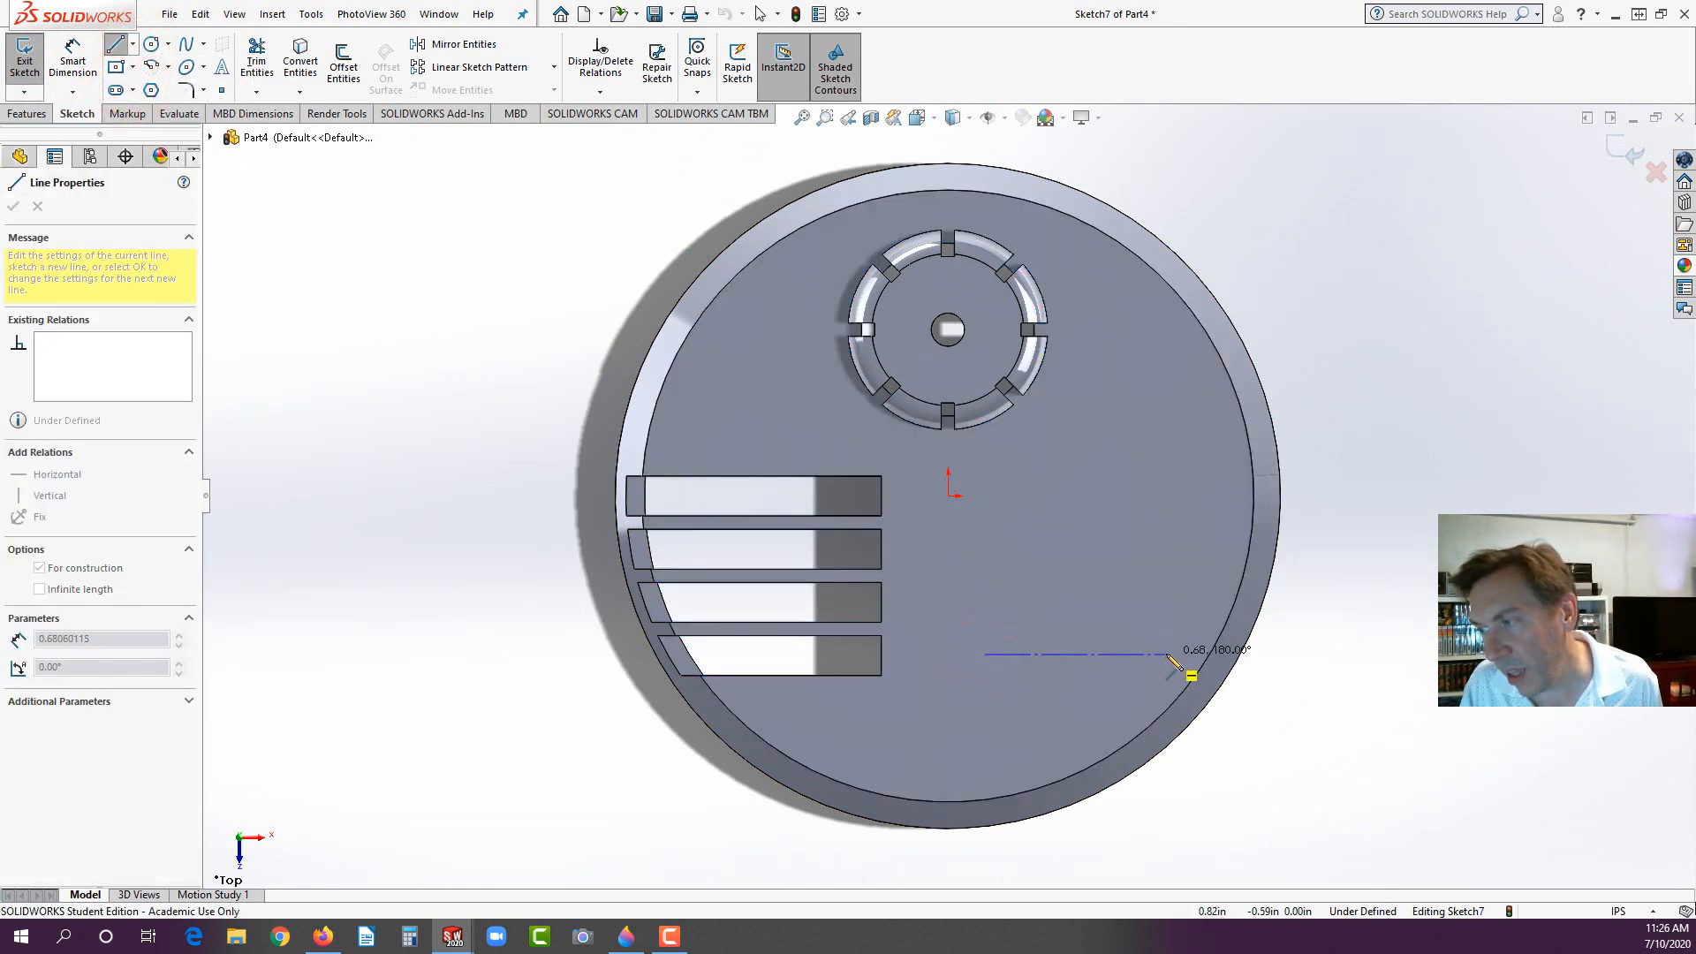
click(1167, 654)
double_click(1113, 691)
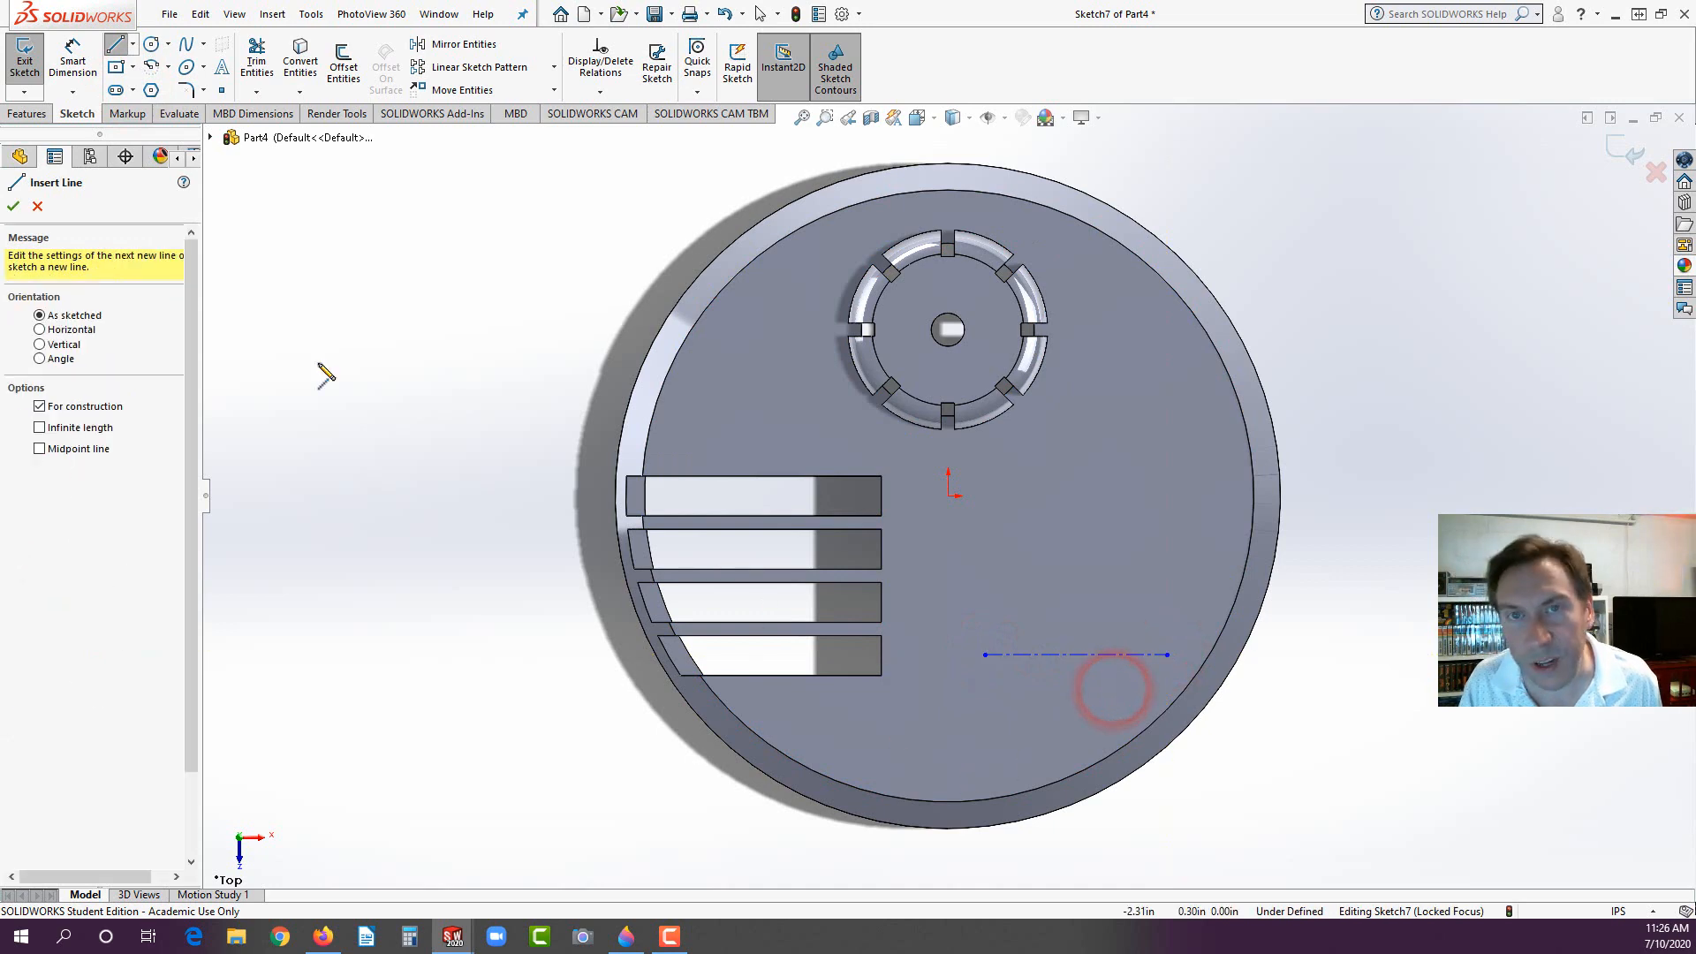
Step: Check the logo in the PDF drawing and add the sketch text "SolidWorks" along the centerline
click(323, 938)
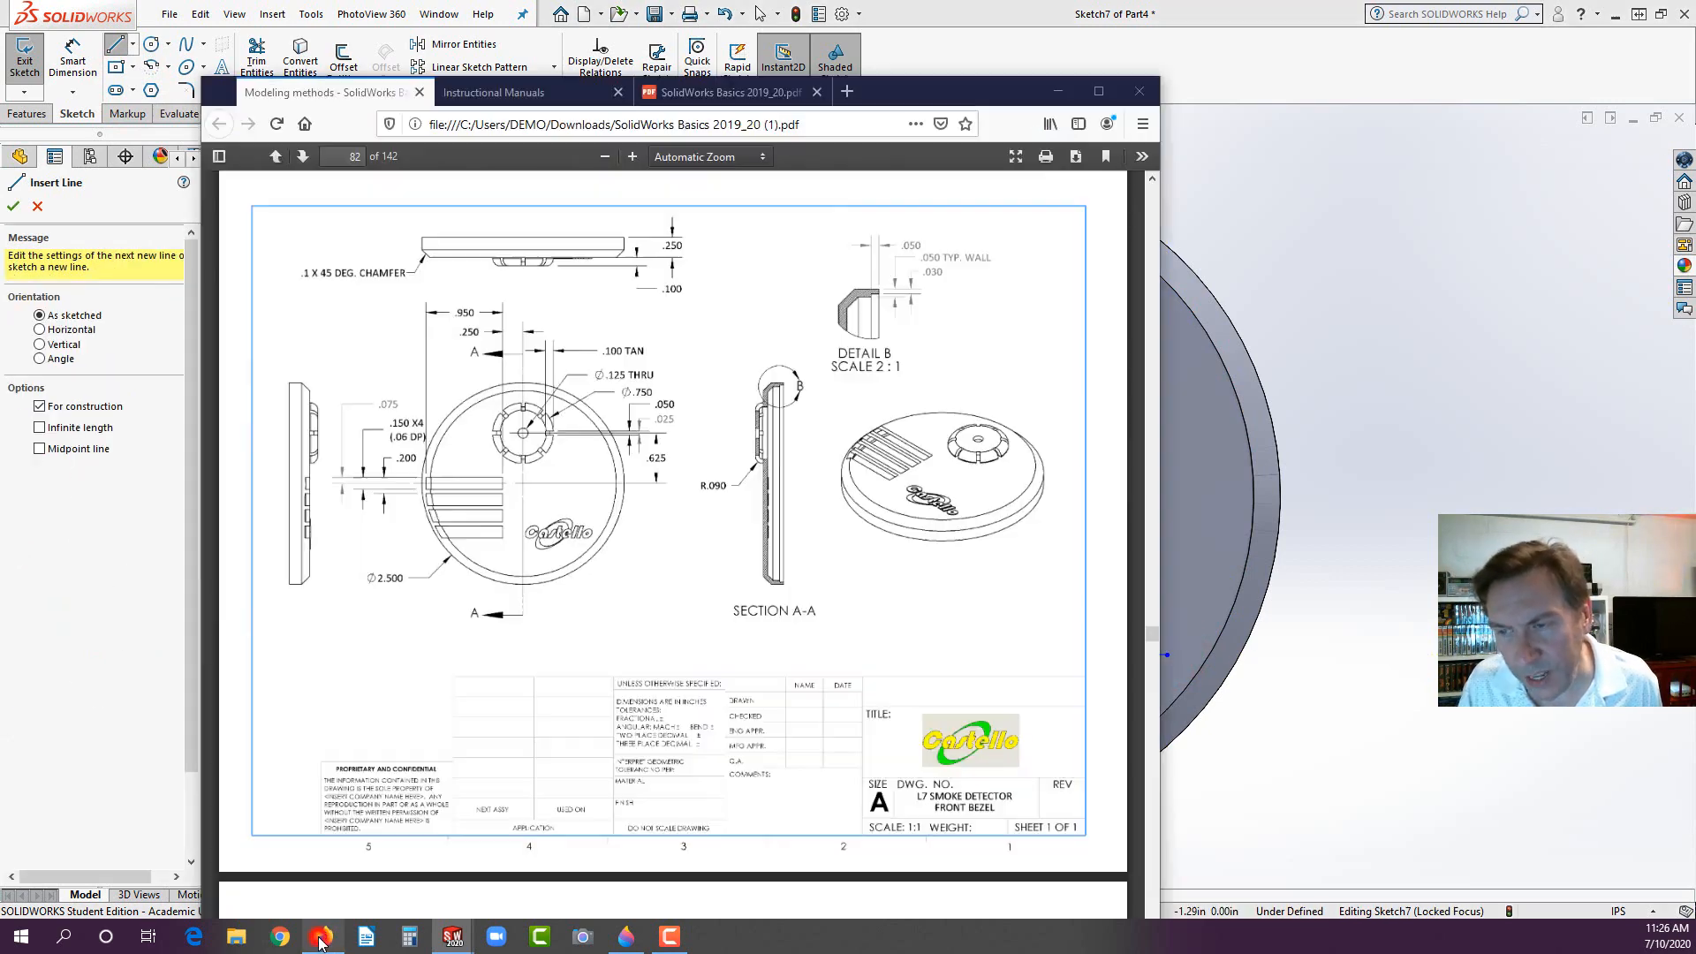
click(324, 938)
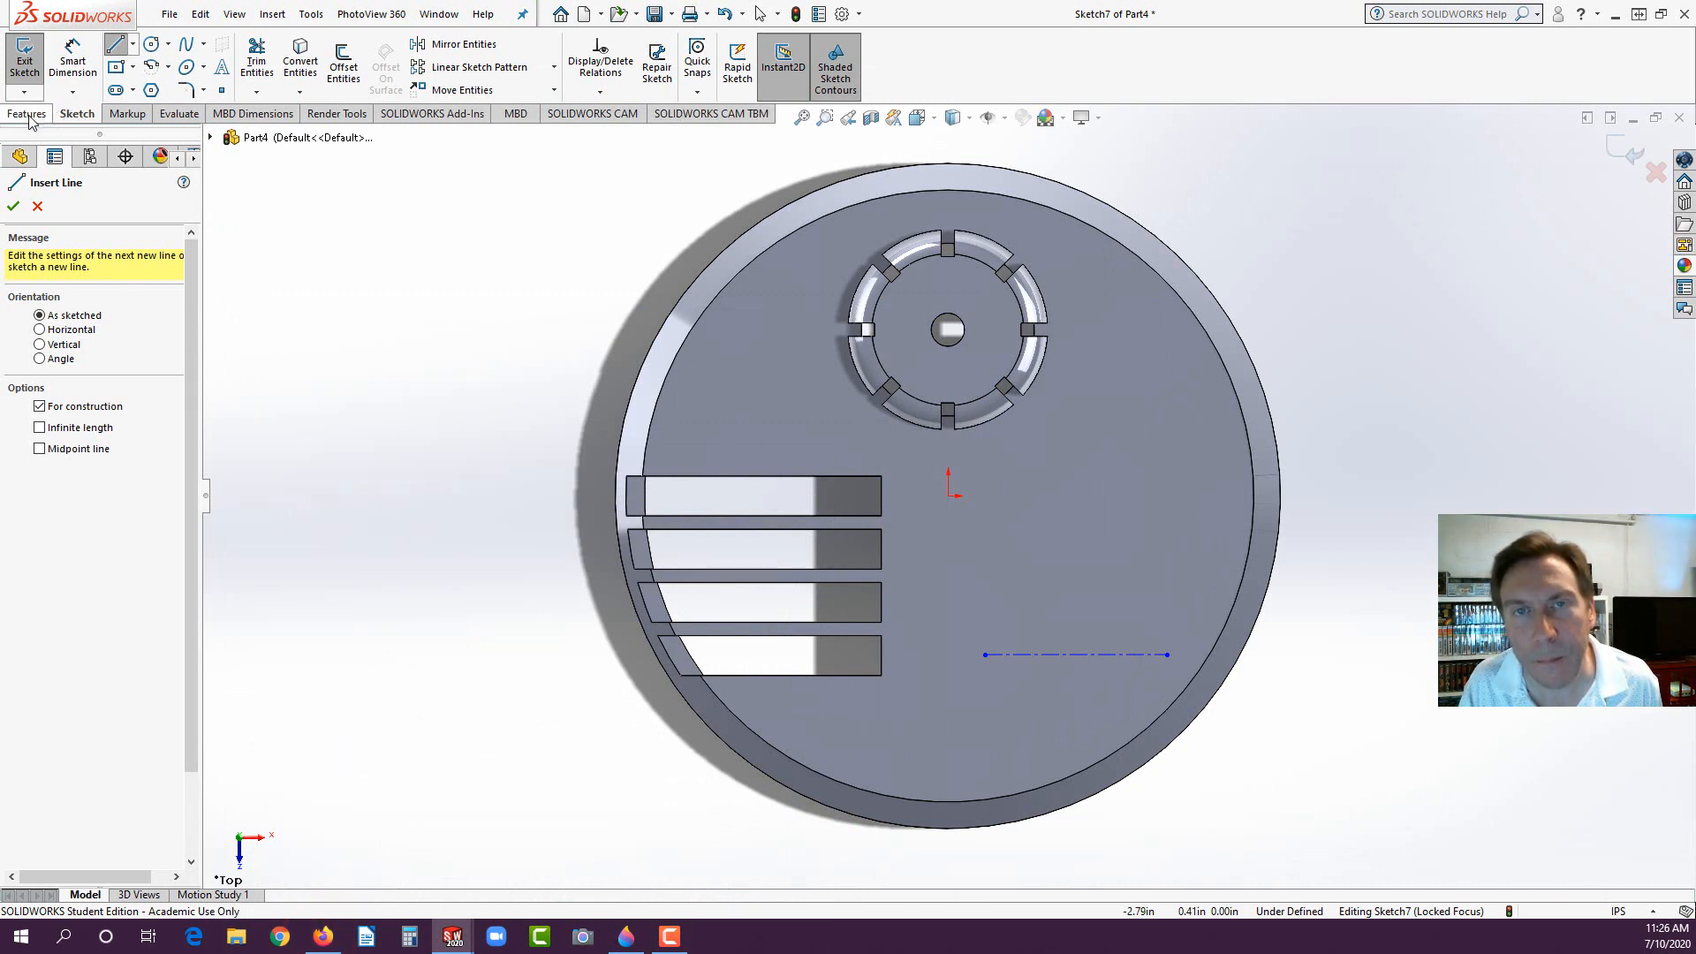
click(222, 65)
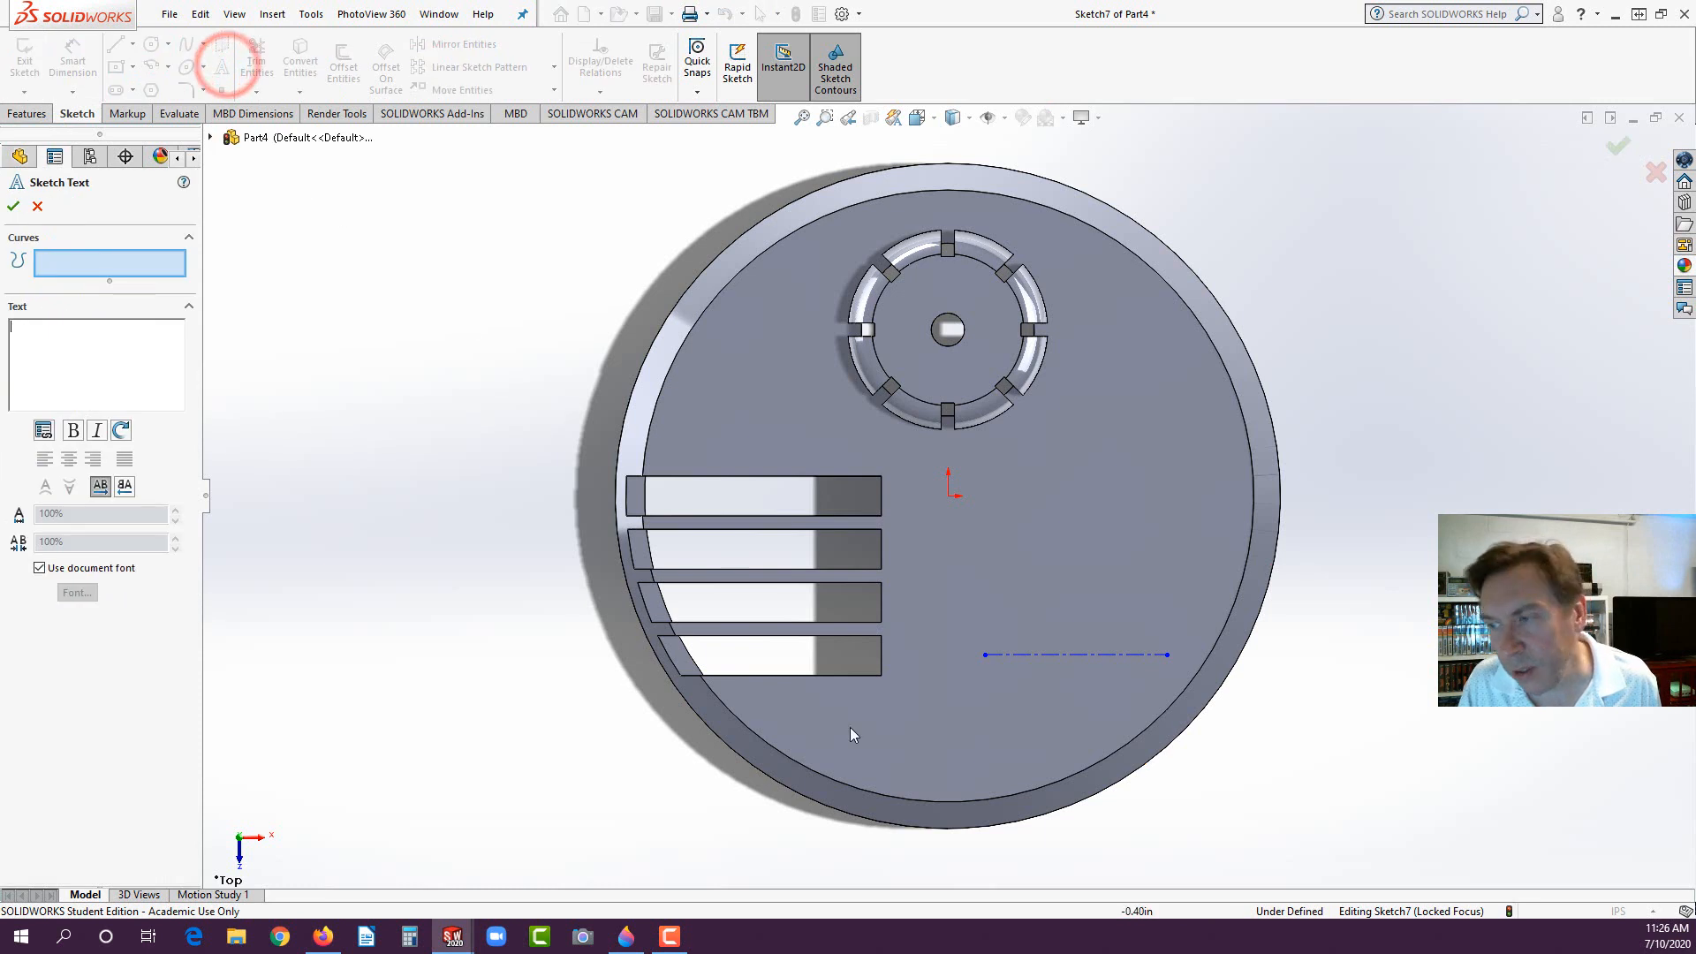
click(1022, 654)
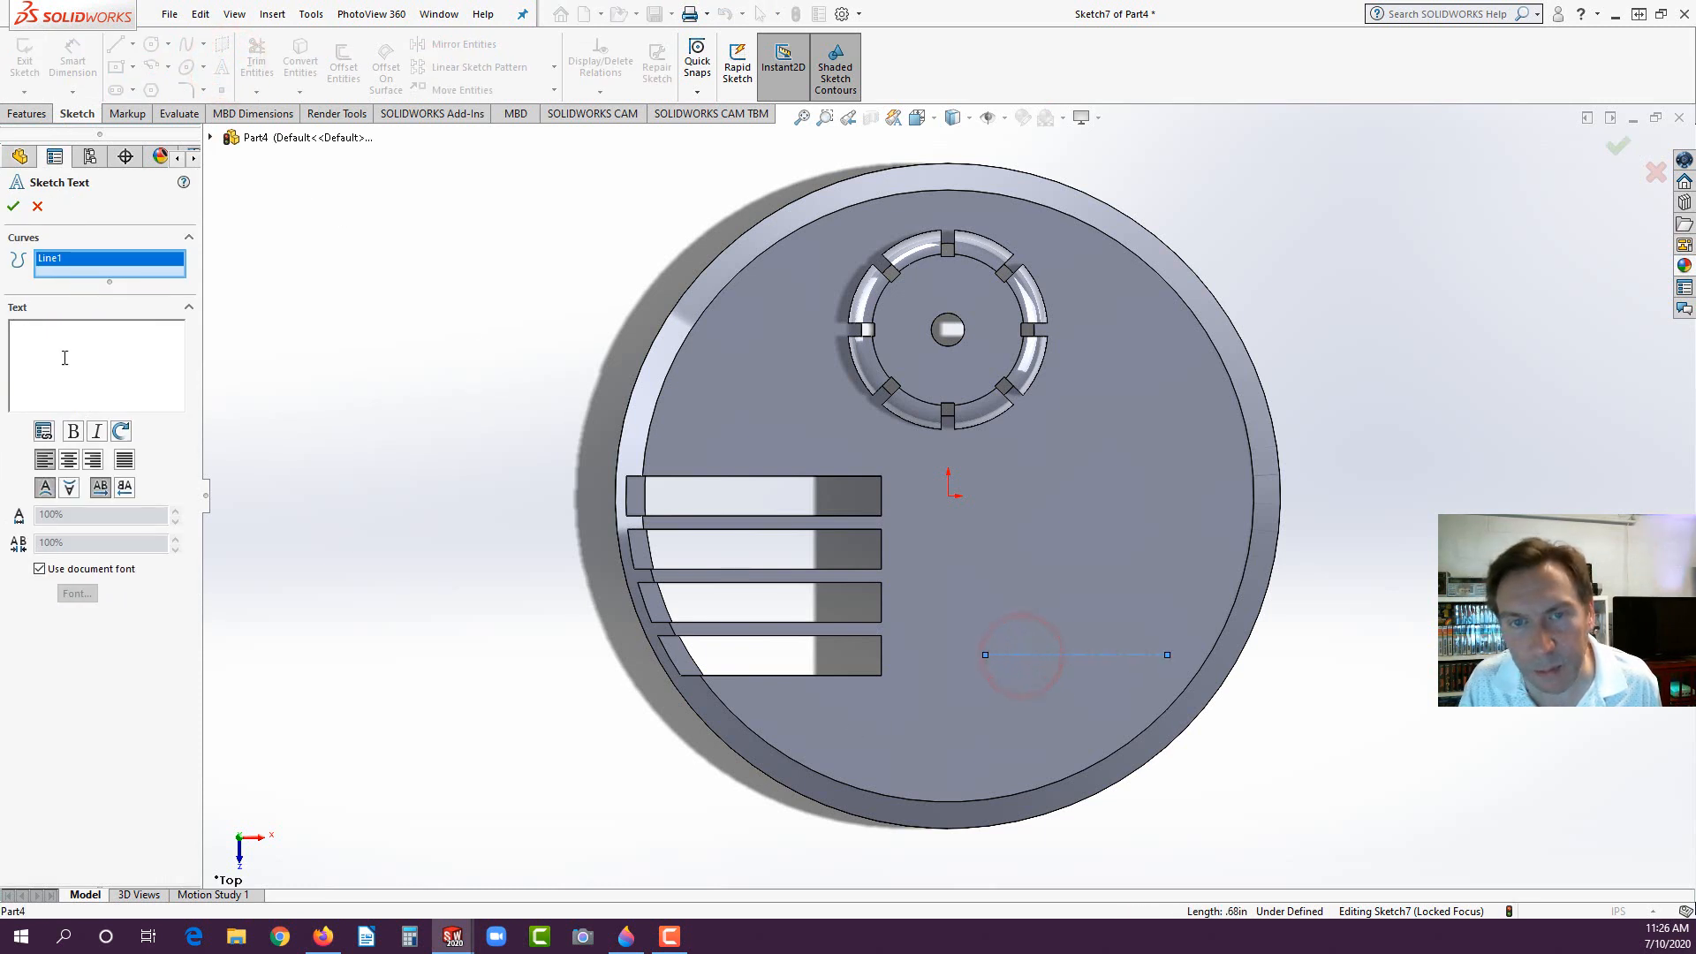
text(Soli)
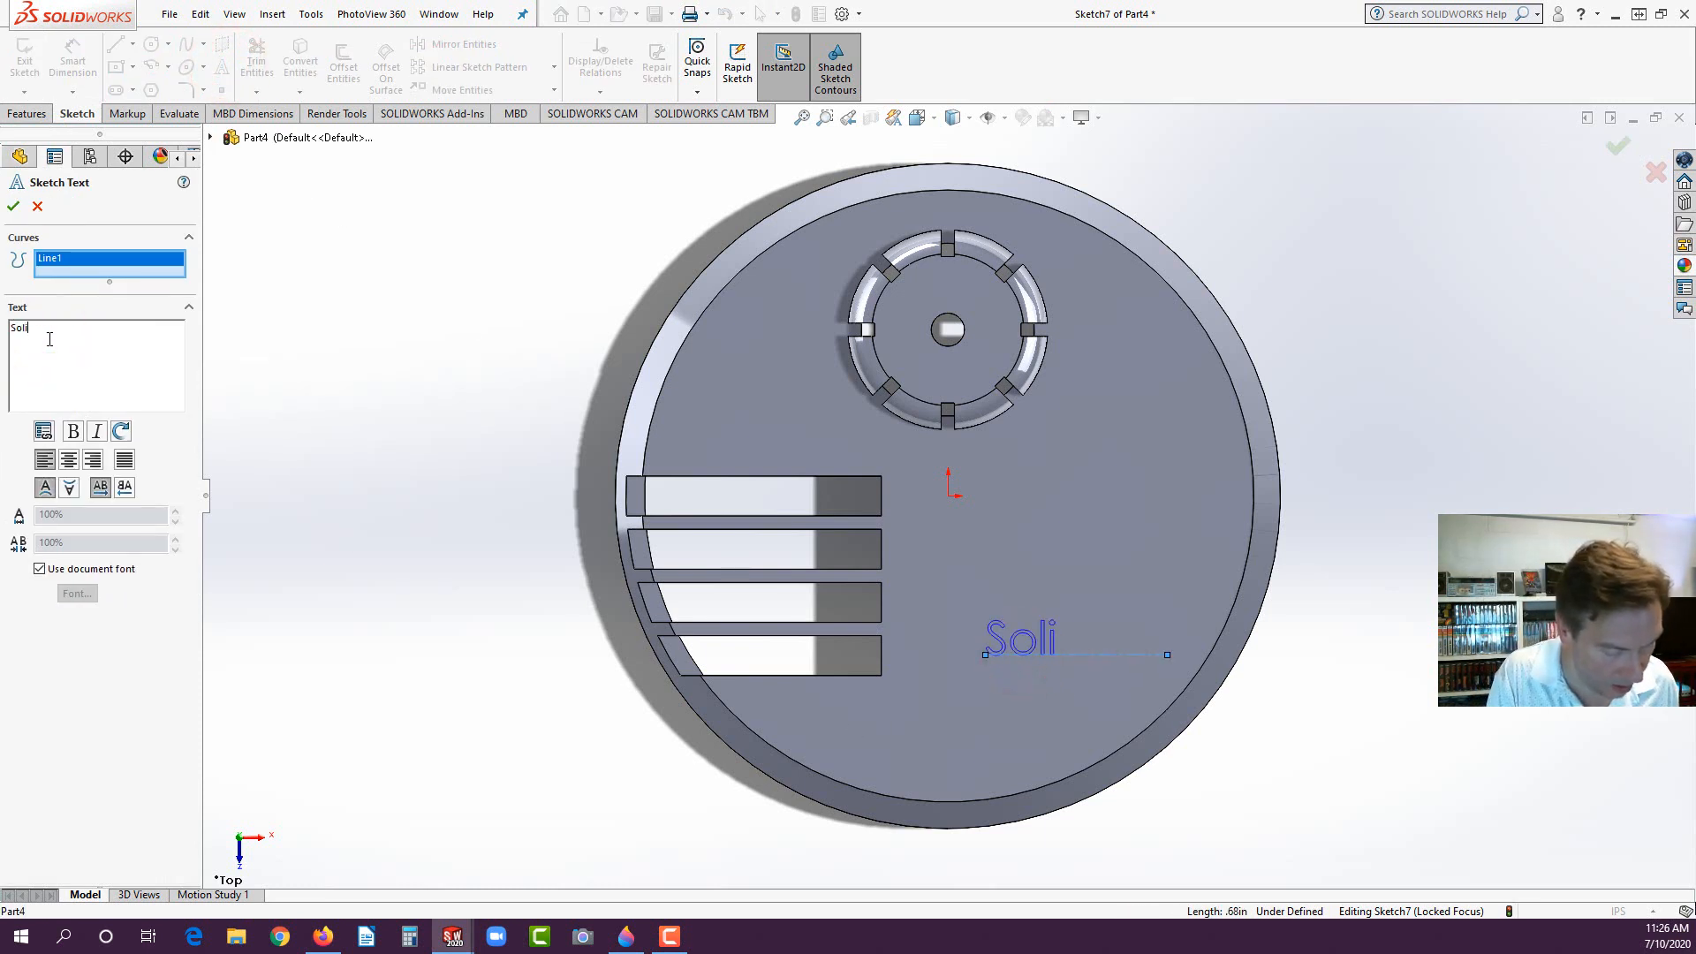
text(dWorks)
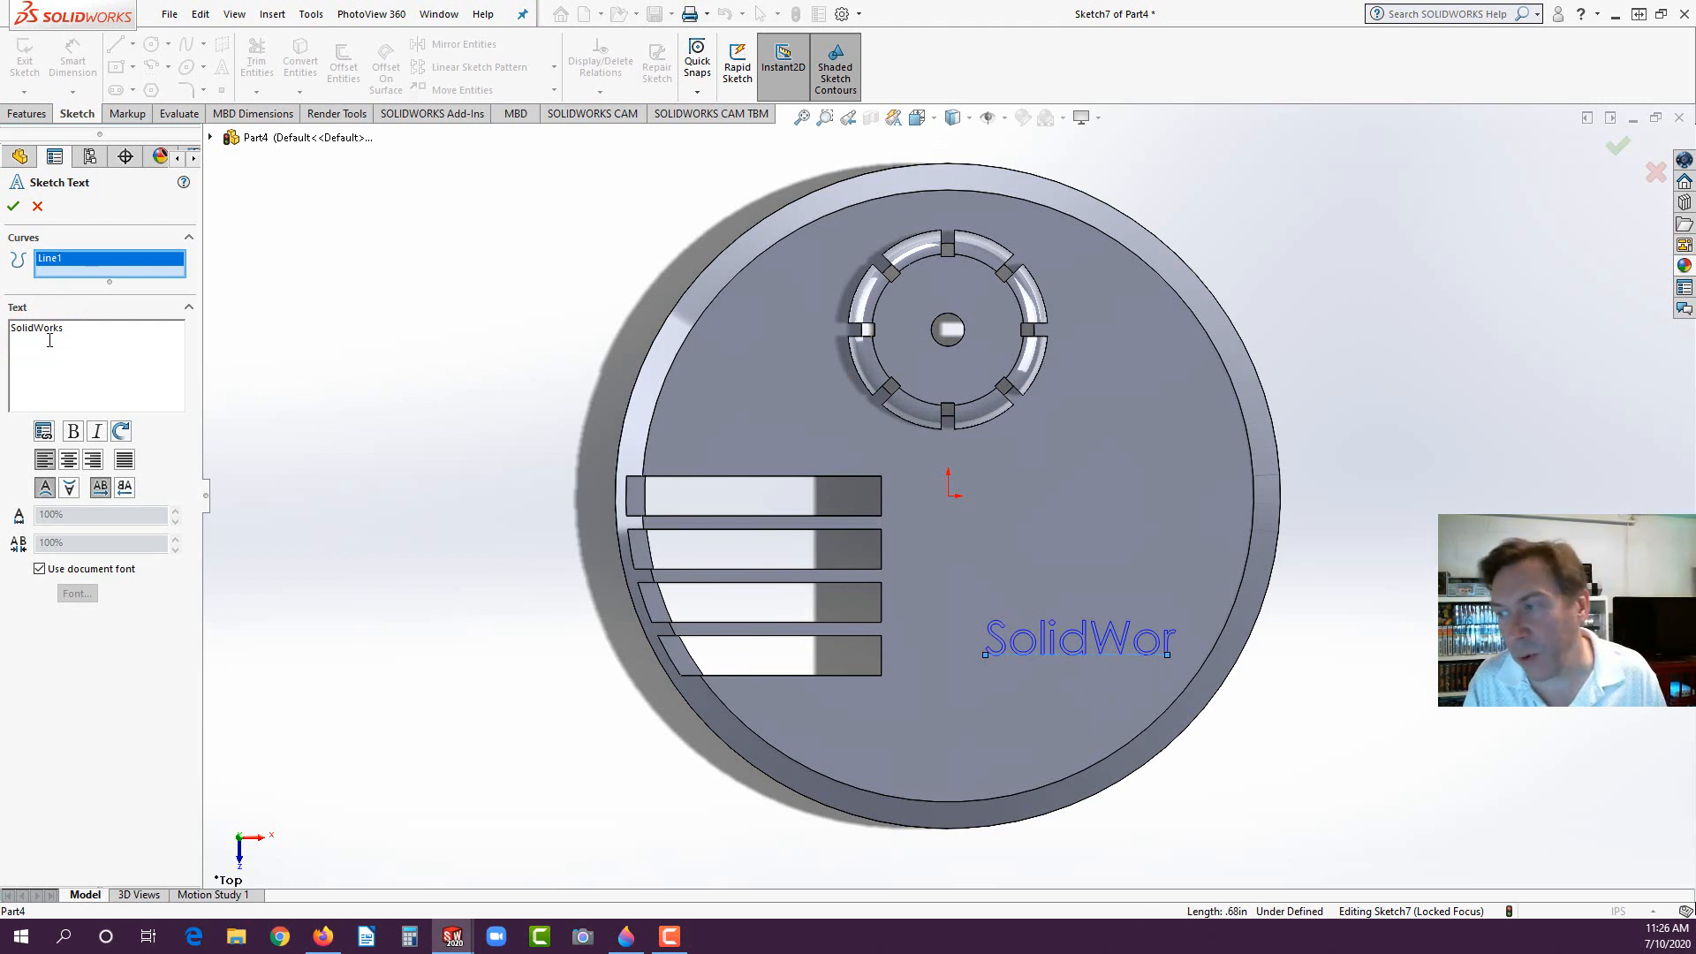
Step: Override the document font for the "SolidWorks" sketch text with Comic Sans MS at 0.1 in height and accept the text
click(40, 569)
click(76, 593)
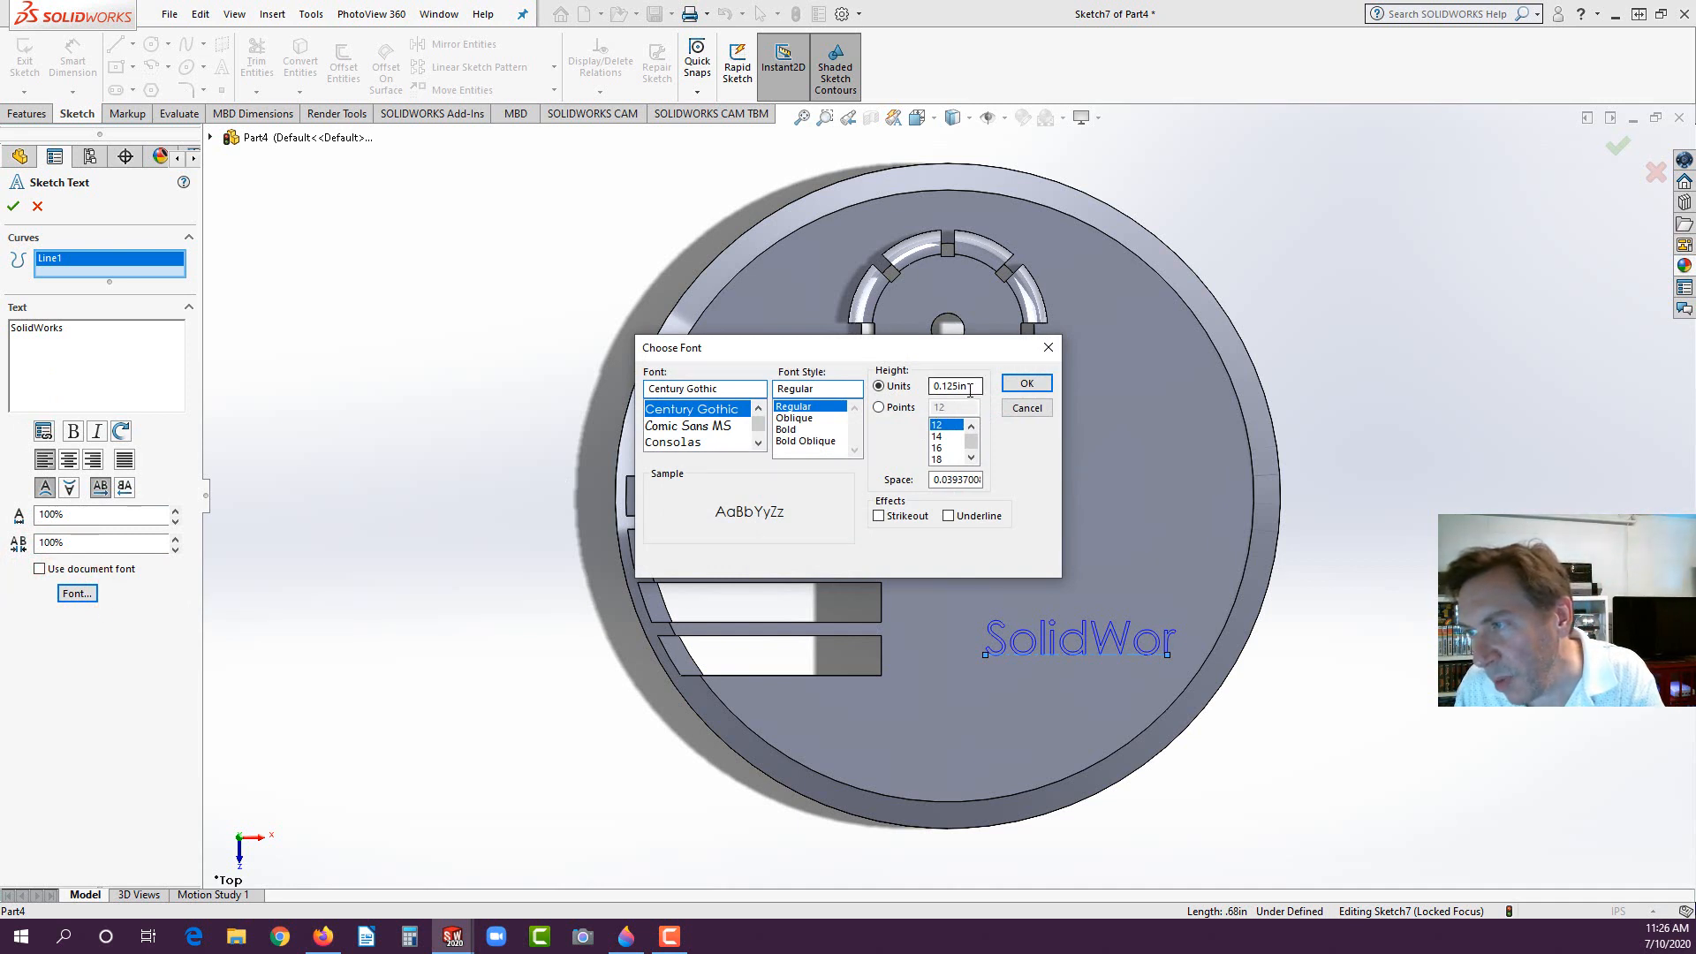
drag(973, 386, 919, 380)
text(.1)
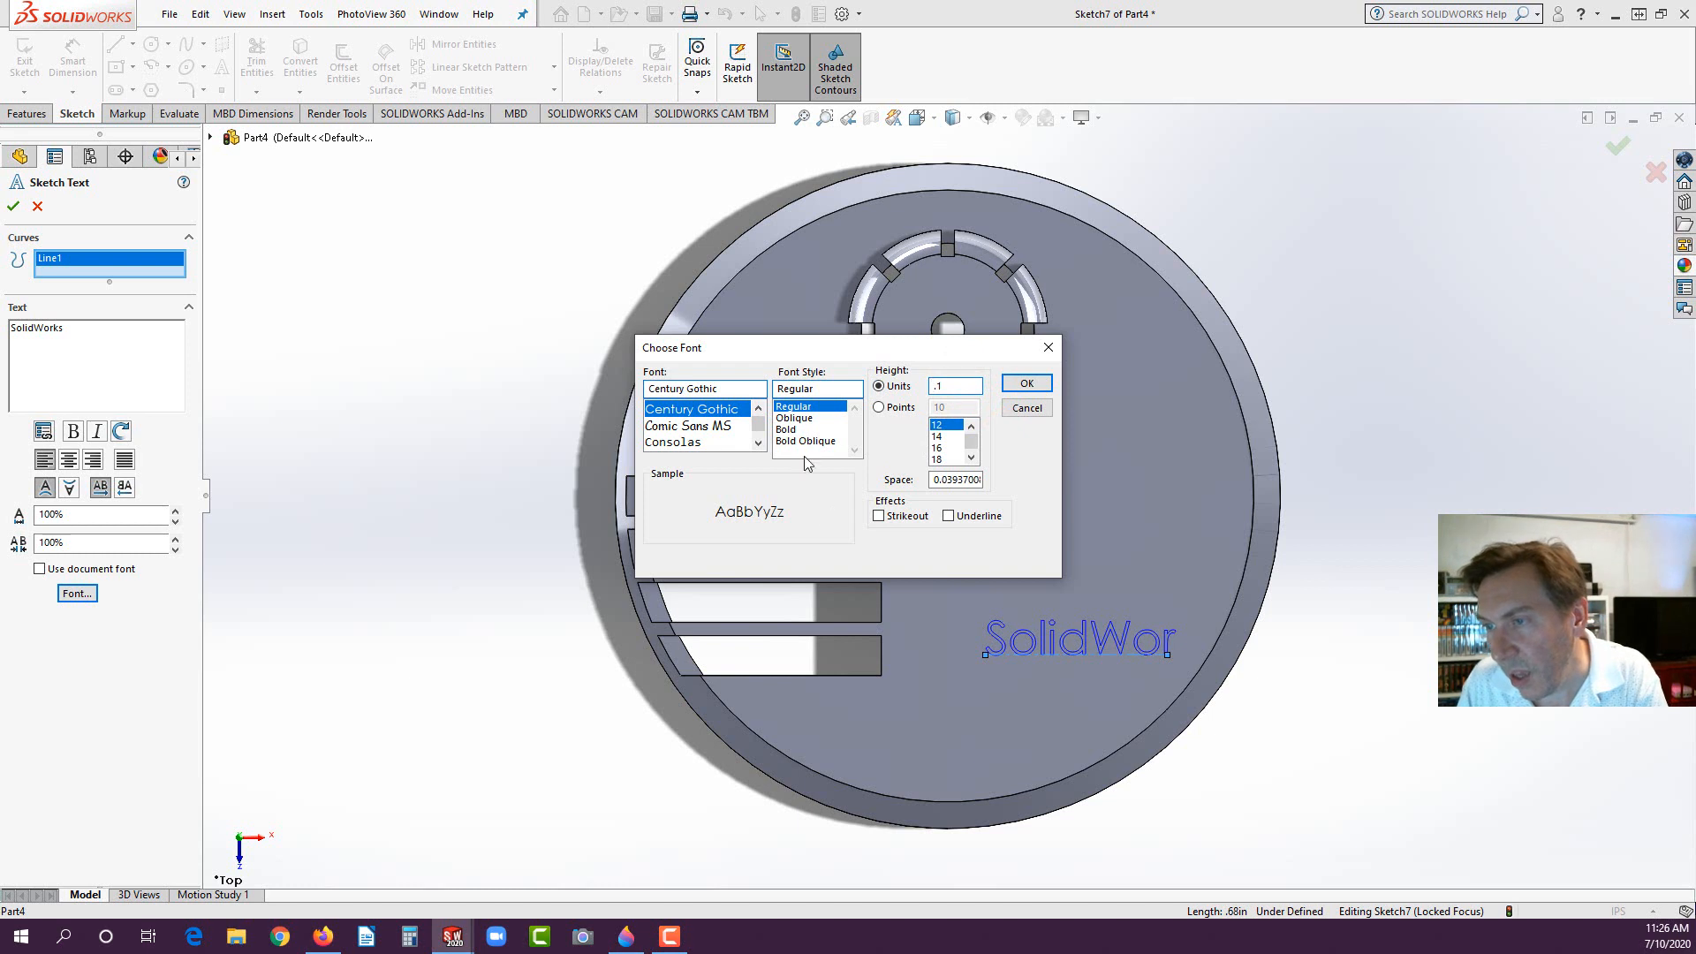
click(696, 430)
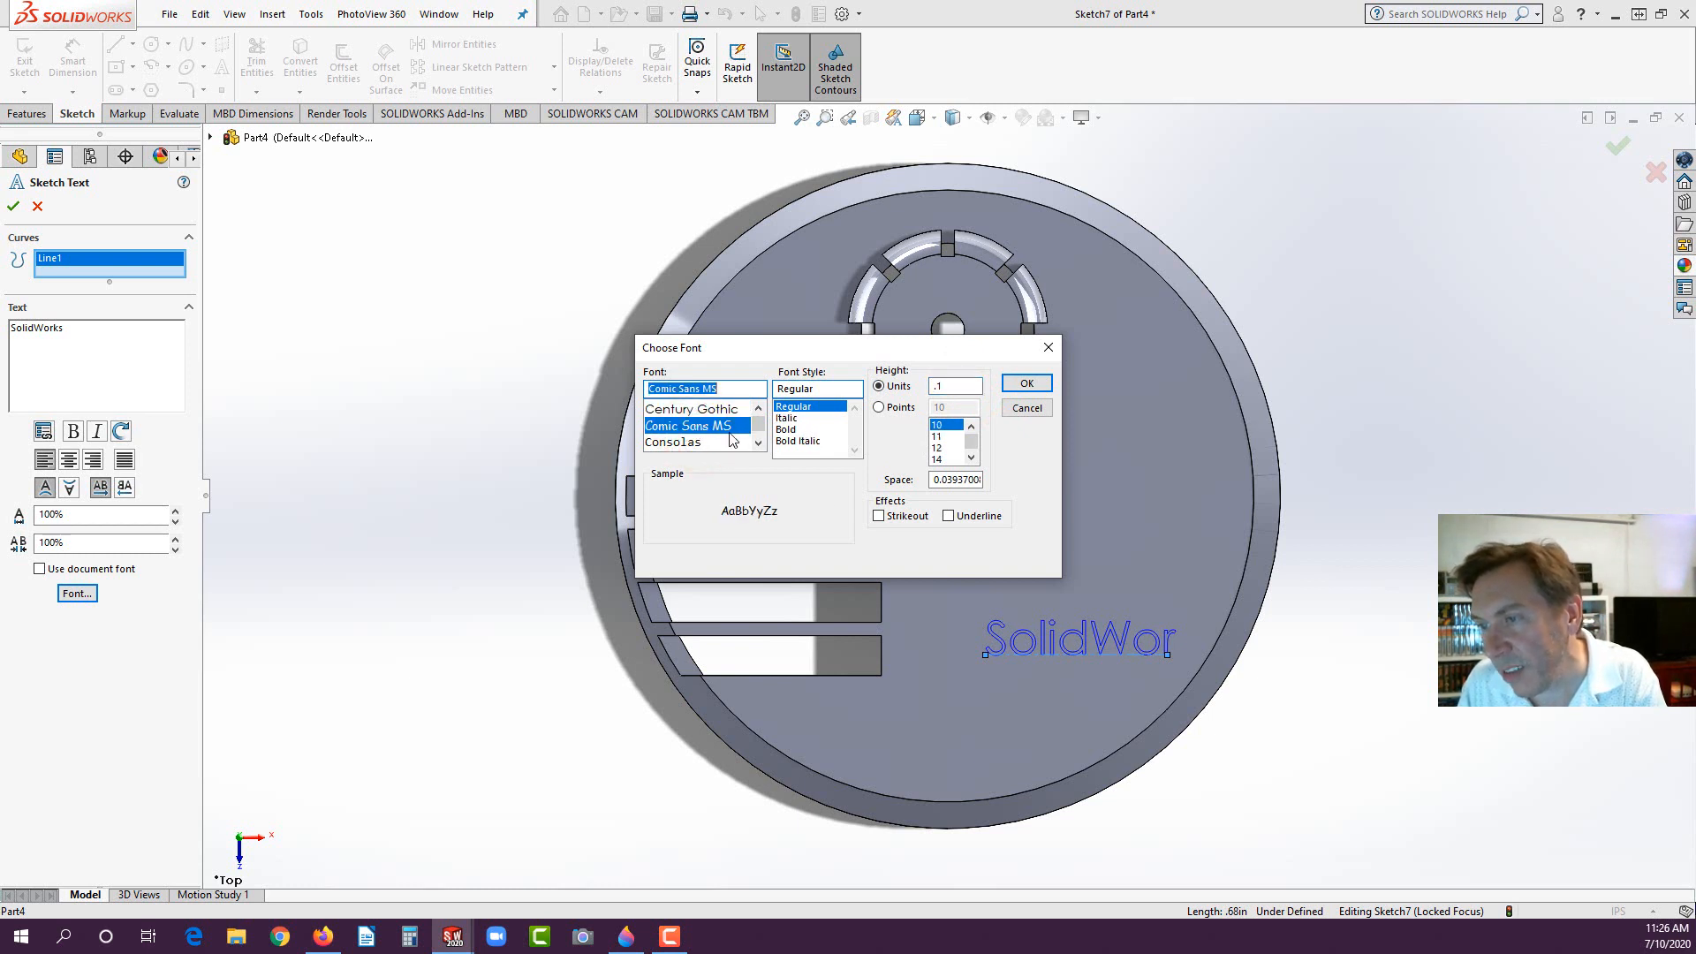
click(1022, 389)
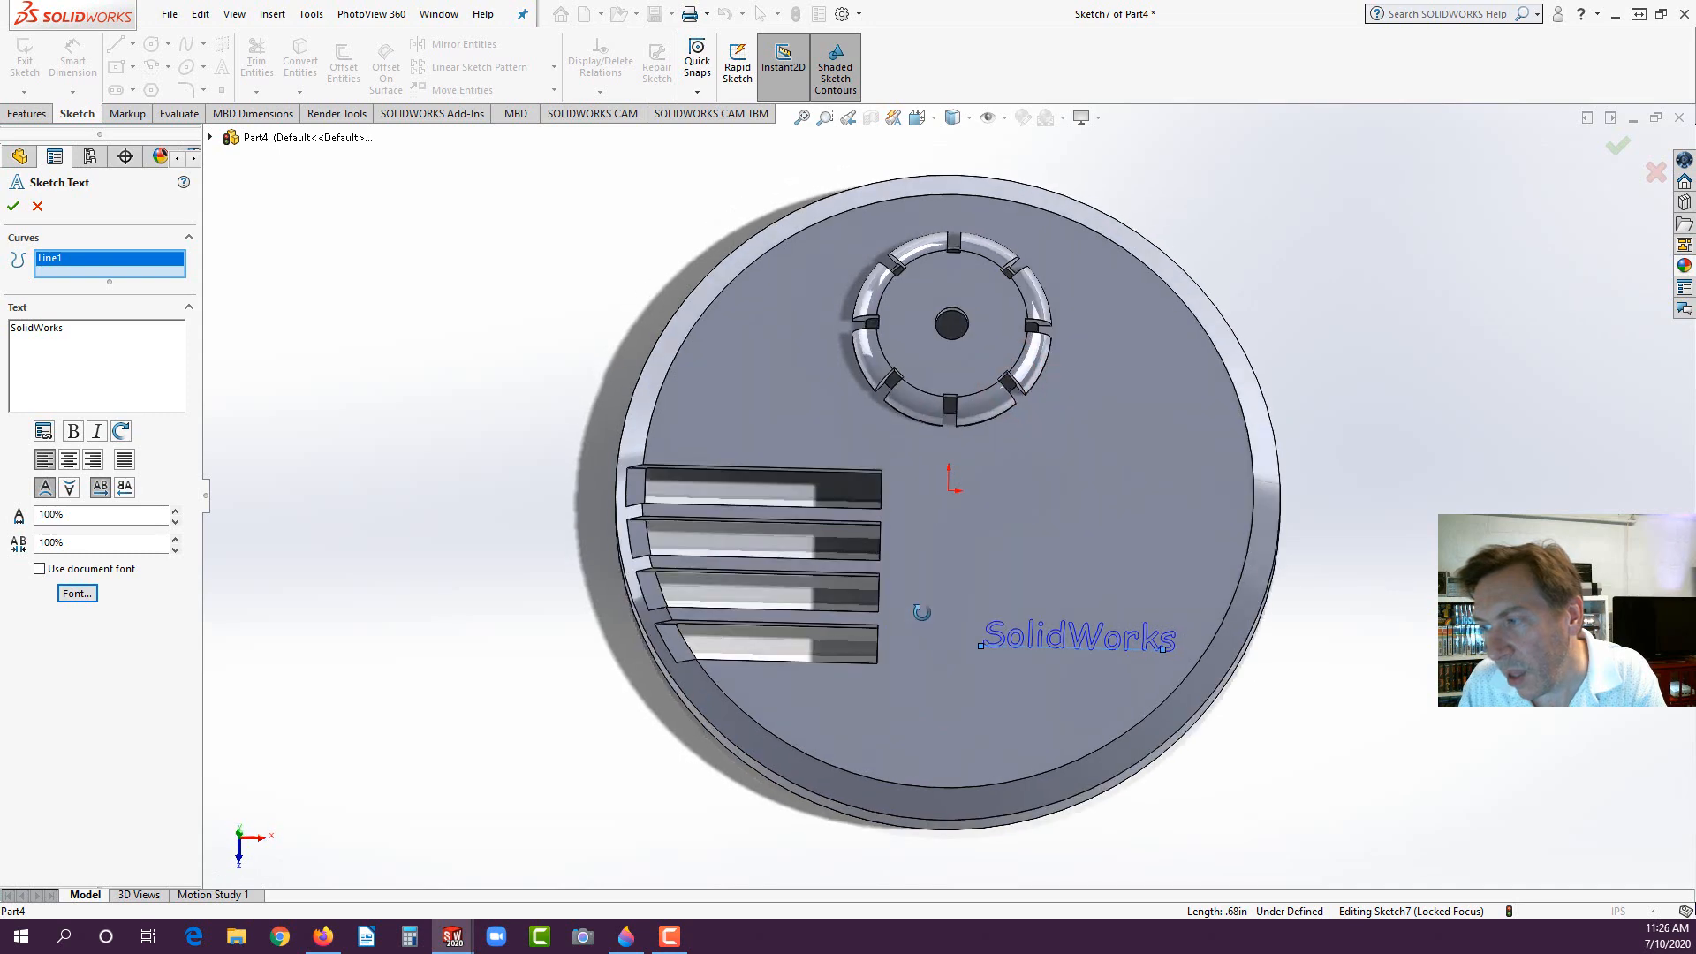
middle_drag(922, 612, 870, 569)
click(15, 205)
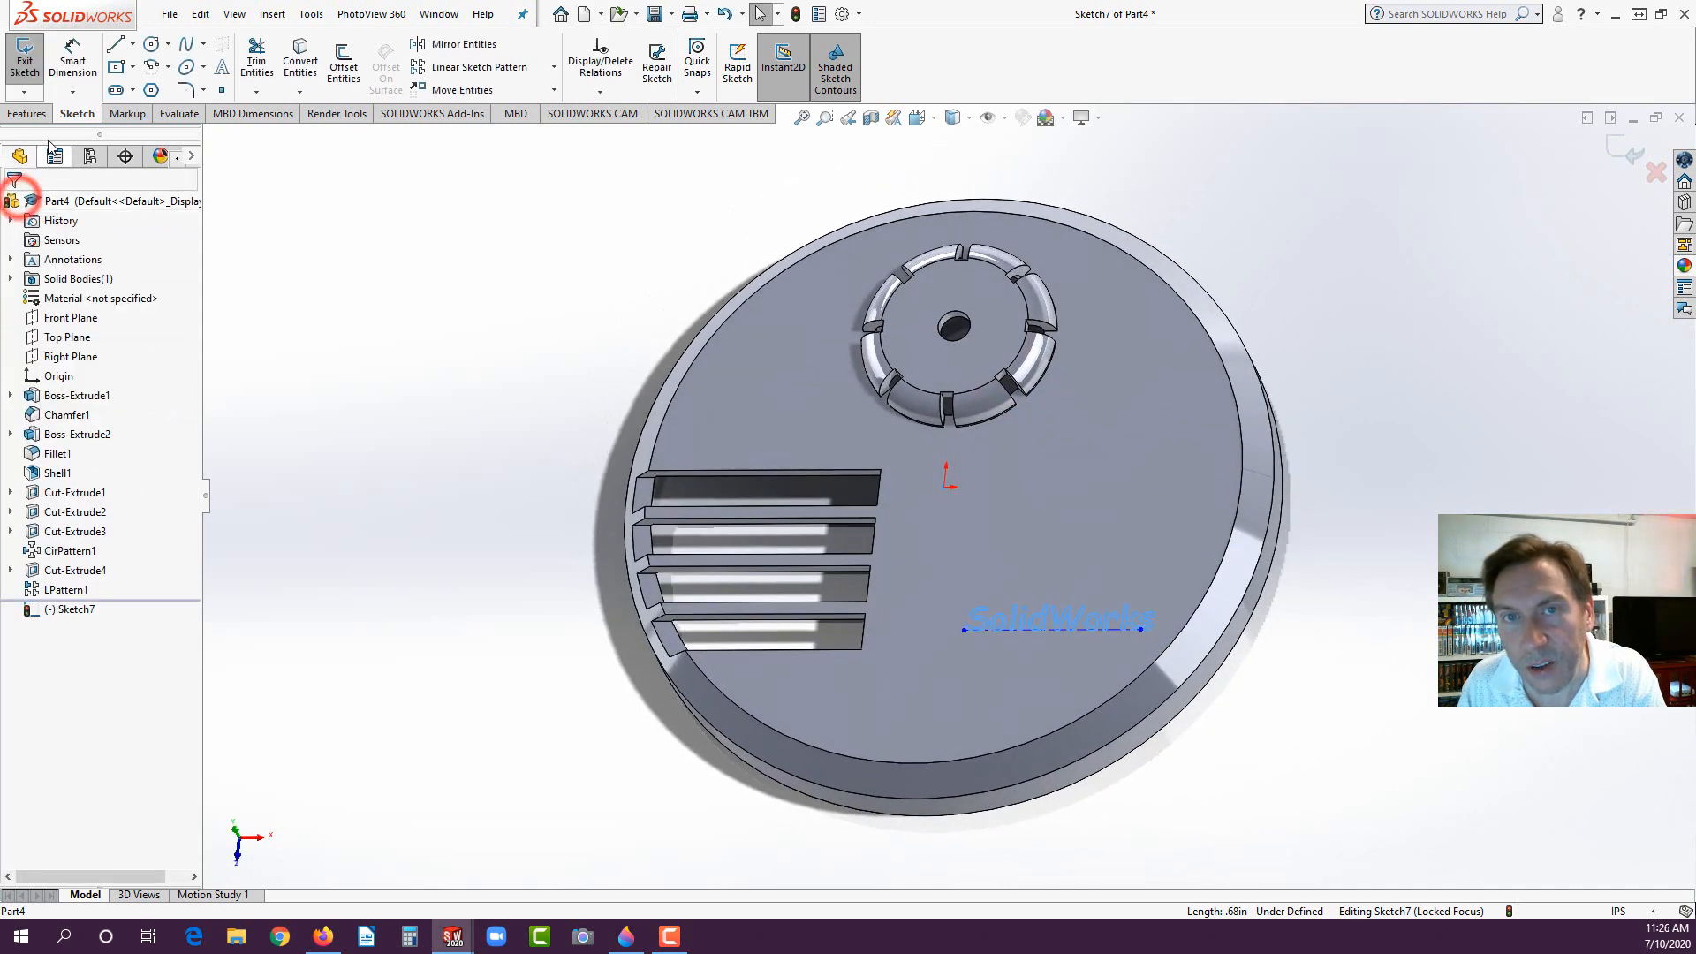
Step: Extrude the "SolidWorks" text sketch as a raised boss with a blind depth of 0.03 in
click(28, 113)
click(31, 64)
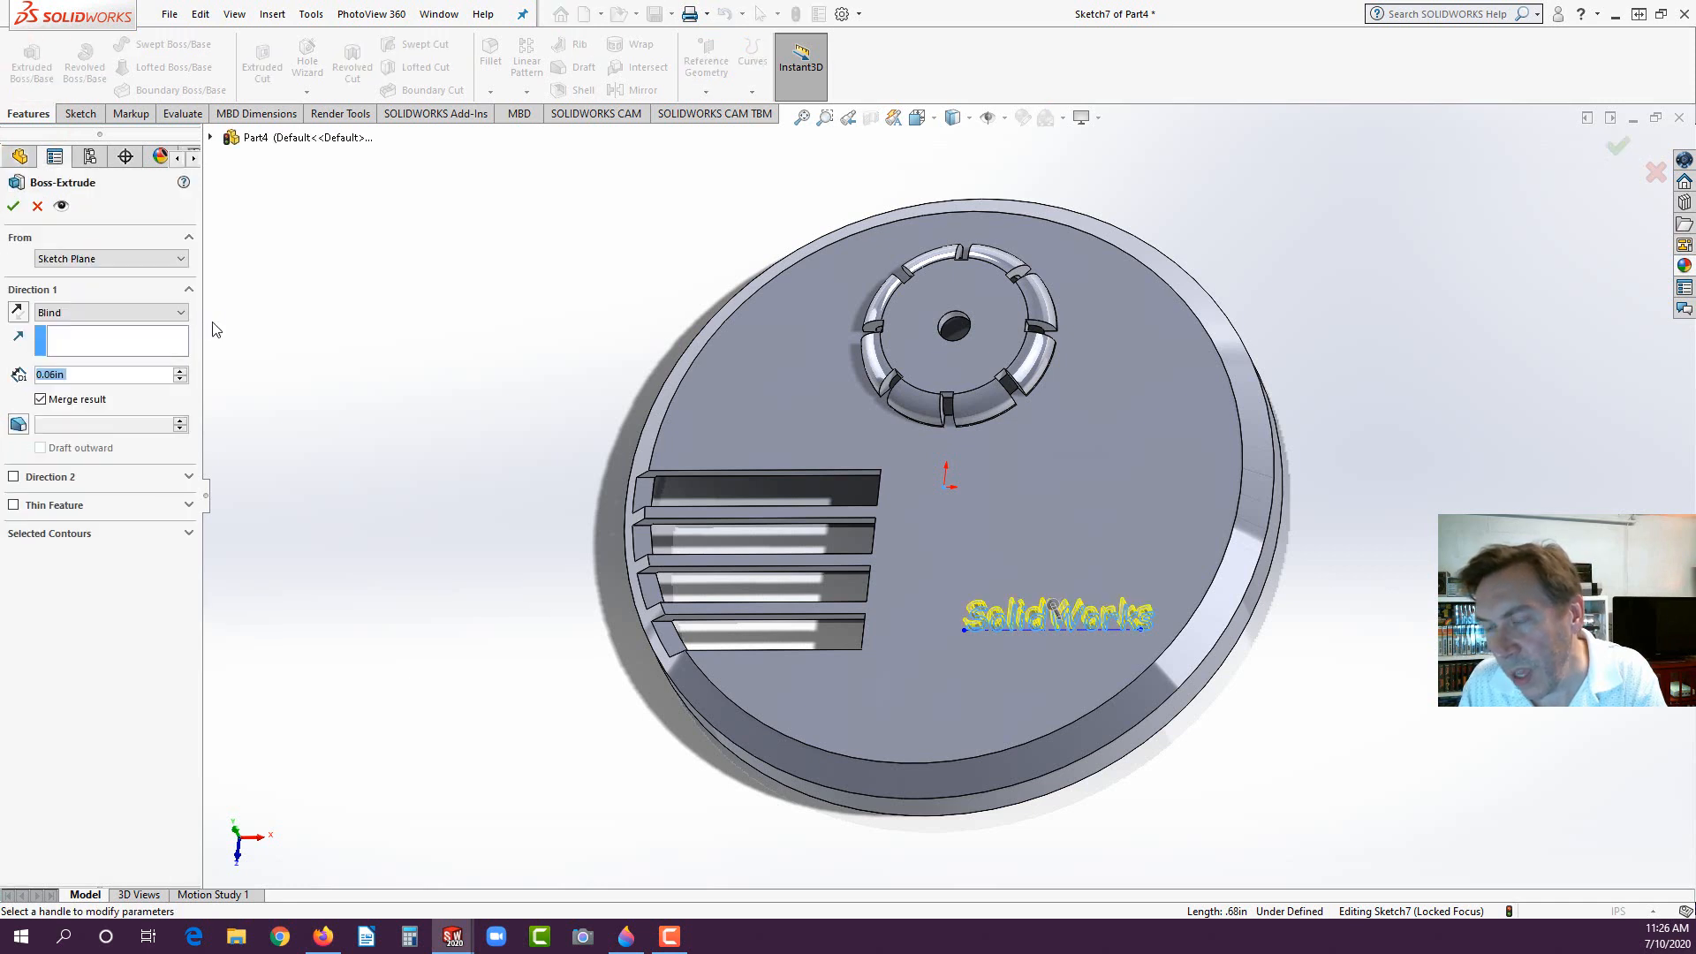
text(.03)
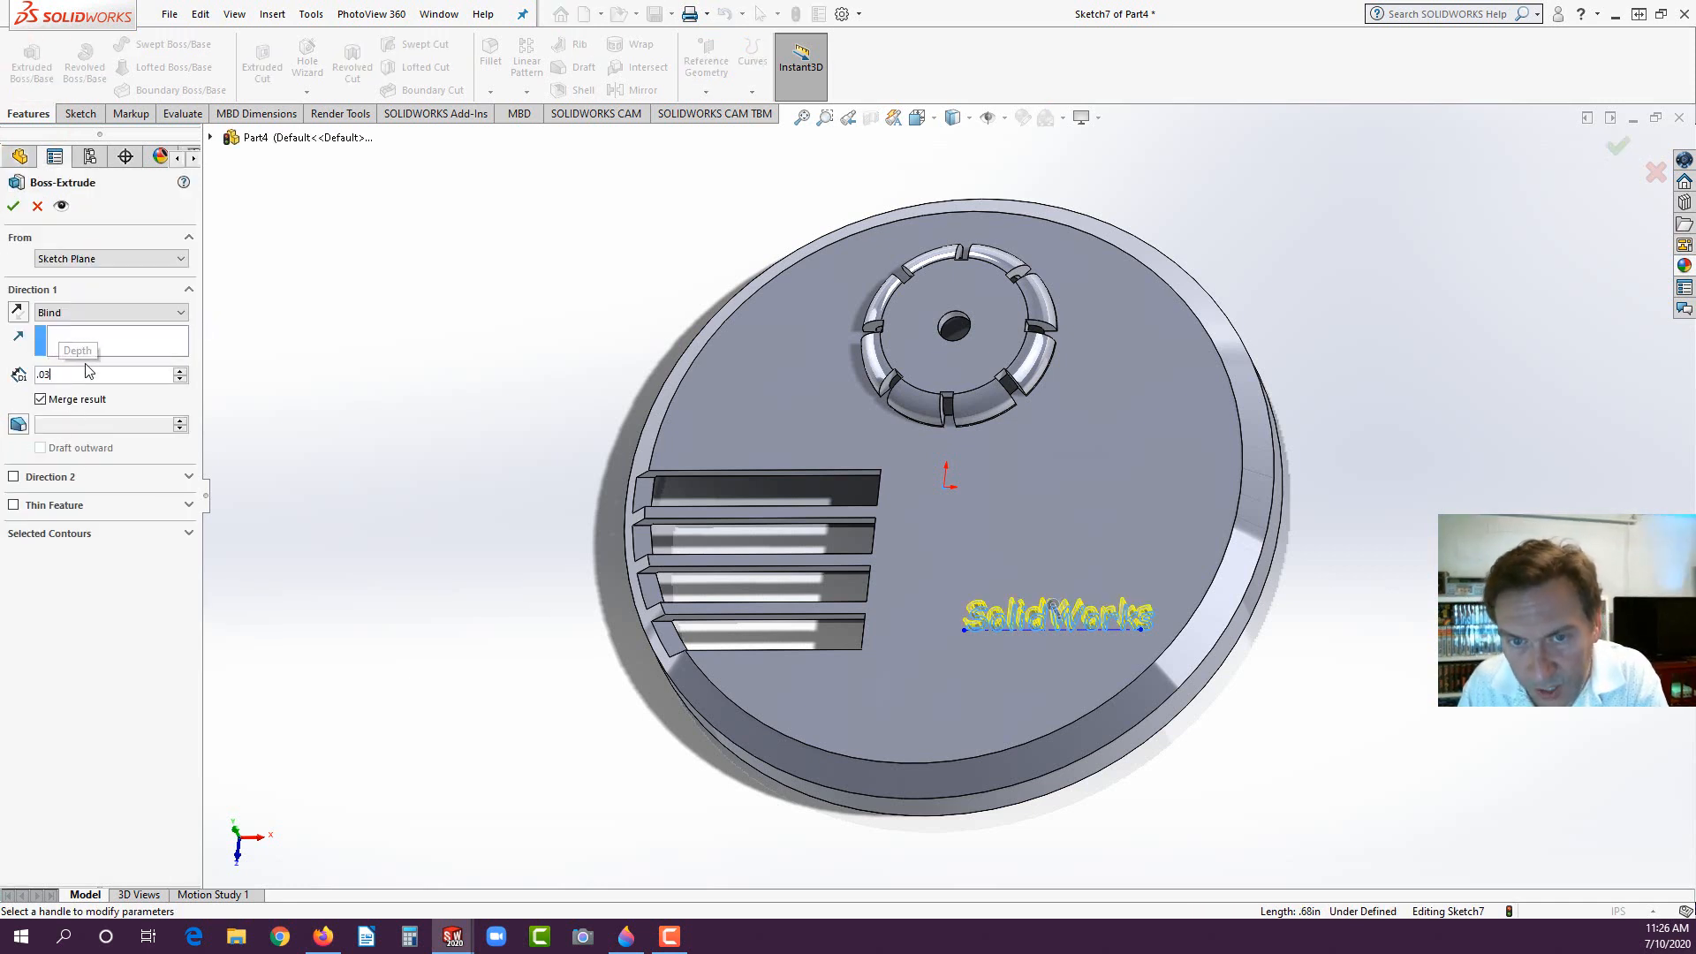
key(Return)
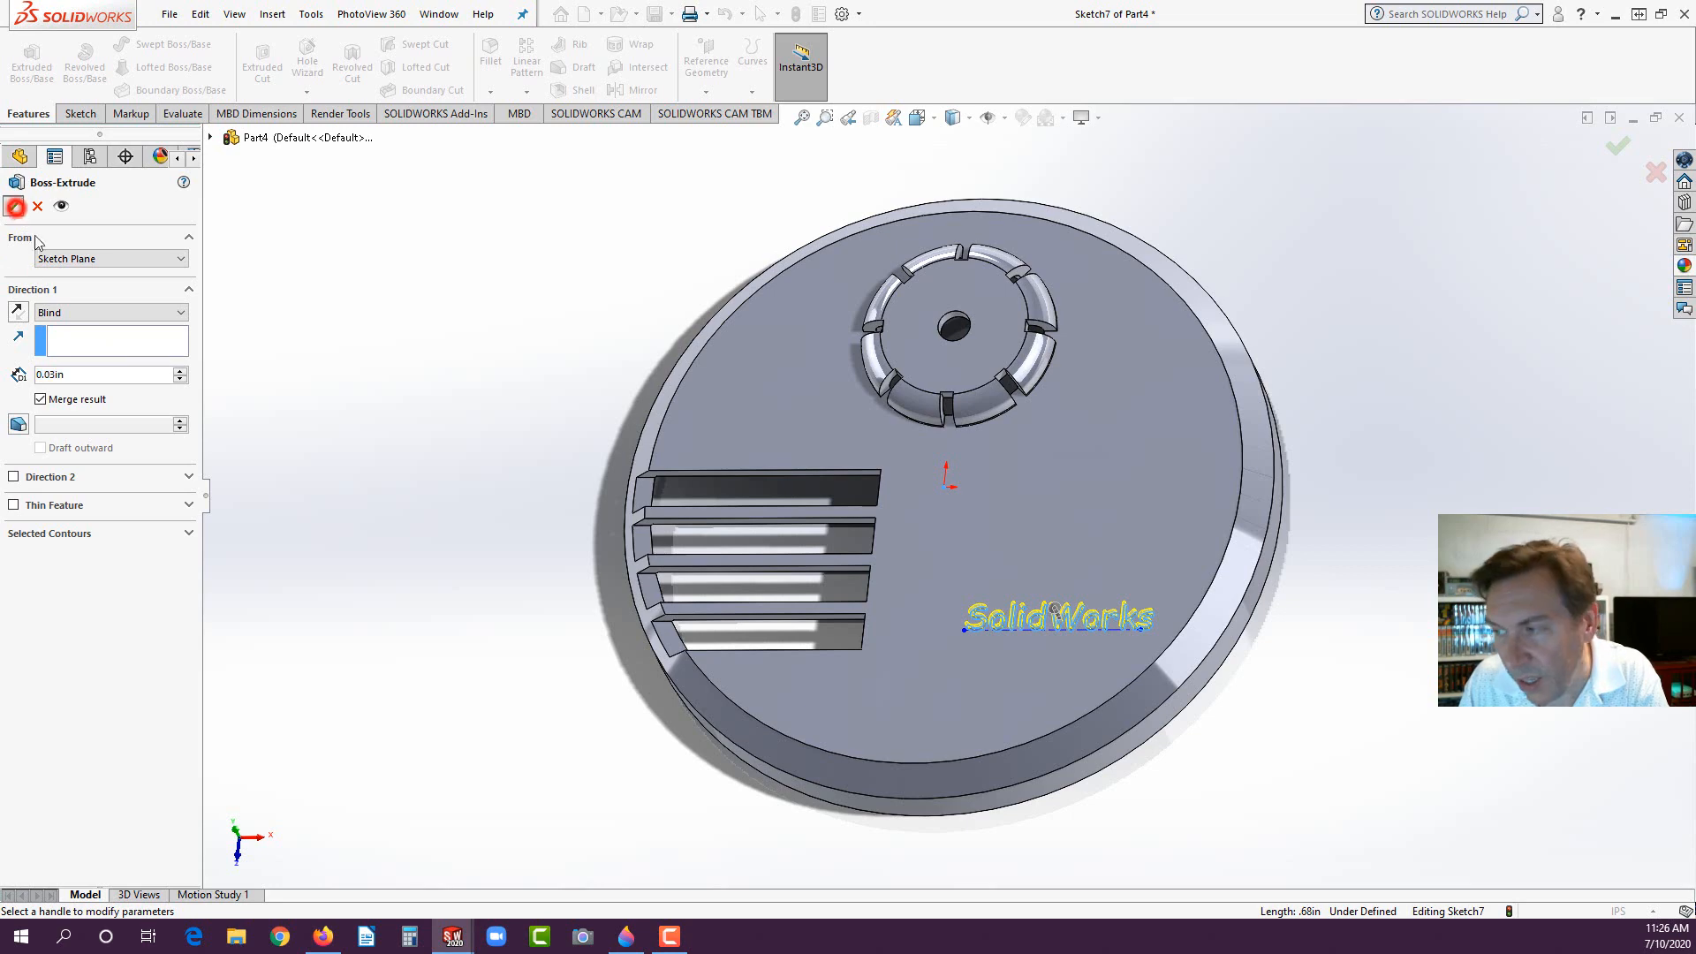
click(13, 205)
click(231, 489)
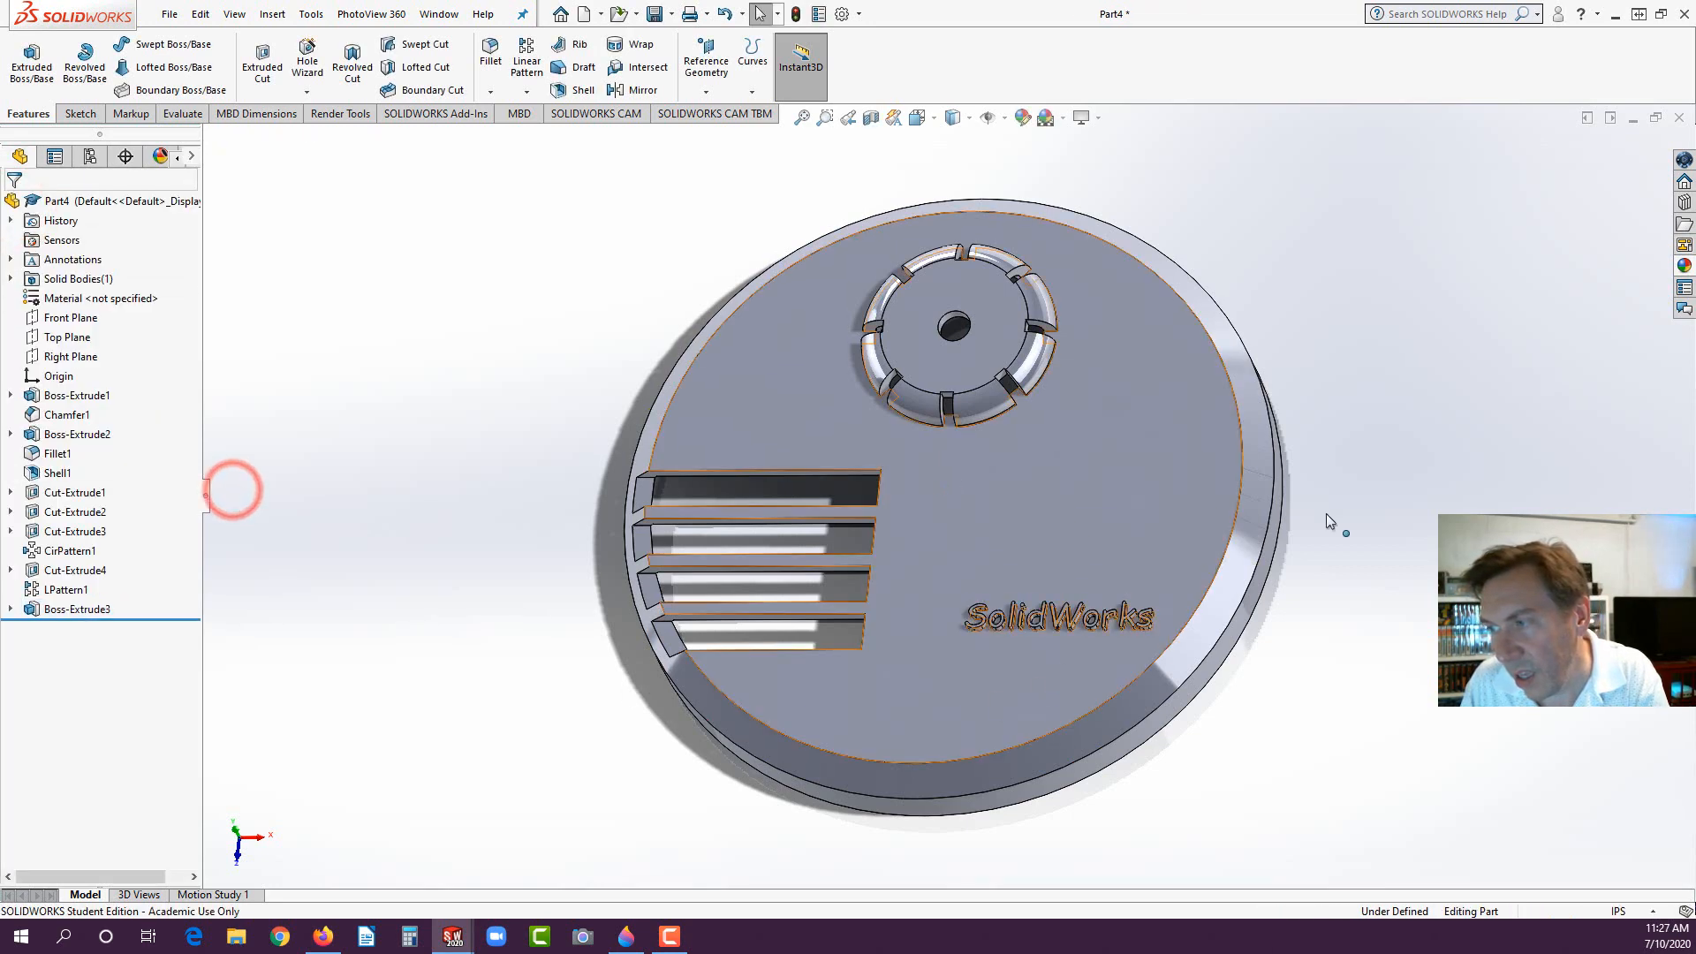
Step: Start a sketch on the bezel's flat face and draw a tilted ellipse centered on the raised text, with radii about 0.30 and 0.12 in
scroll(1326, 512, down, 4)
click(757, 601)
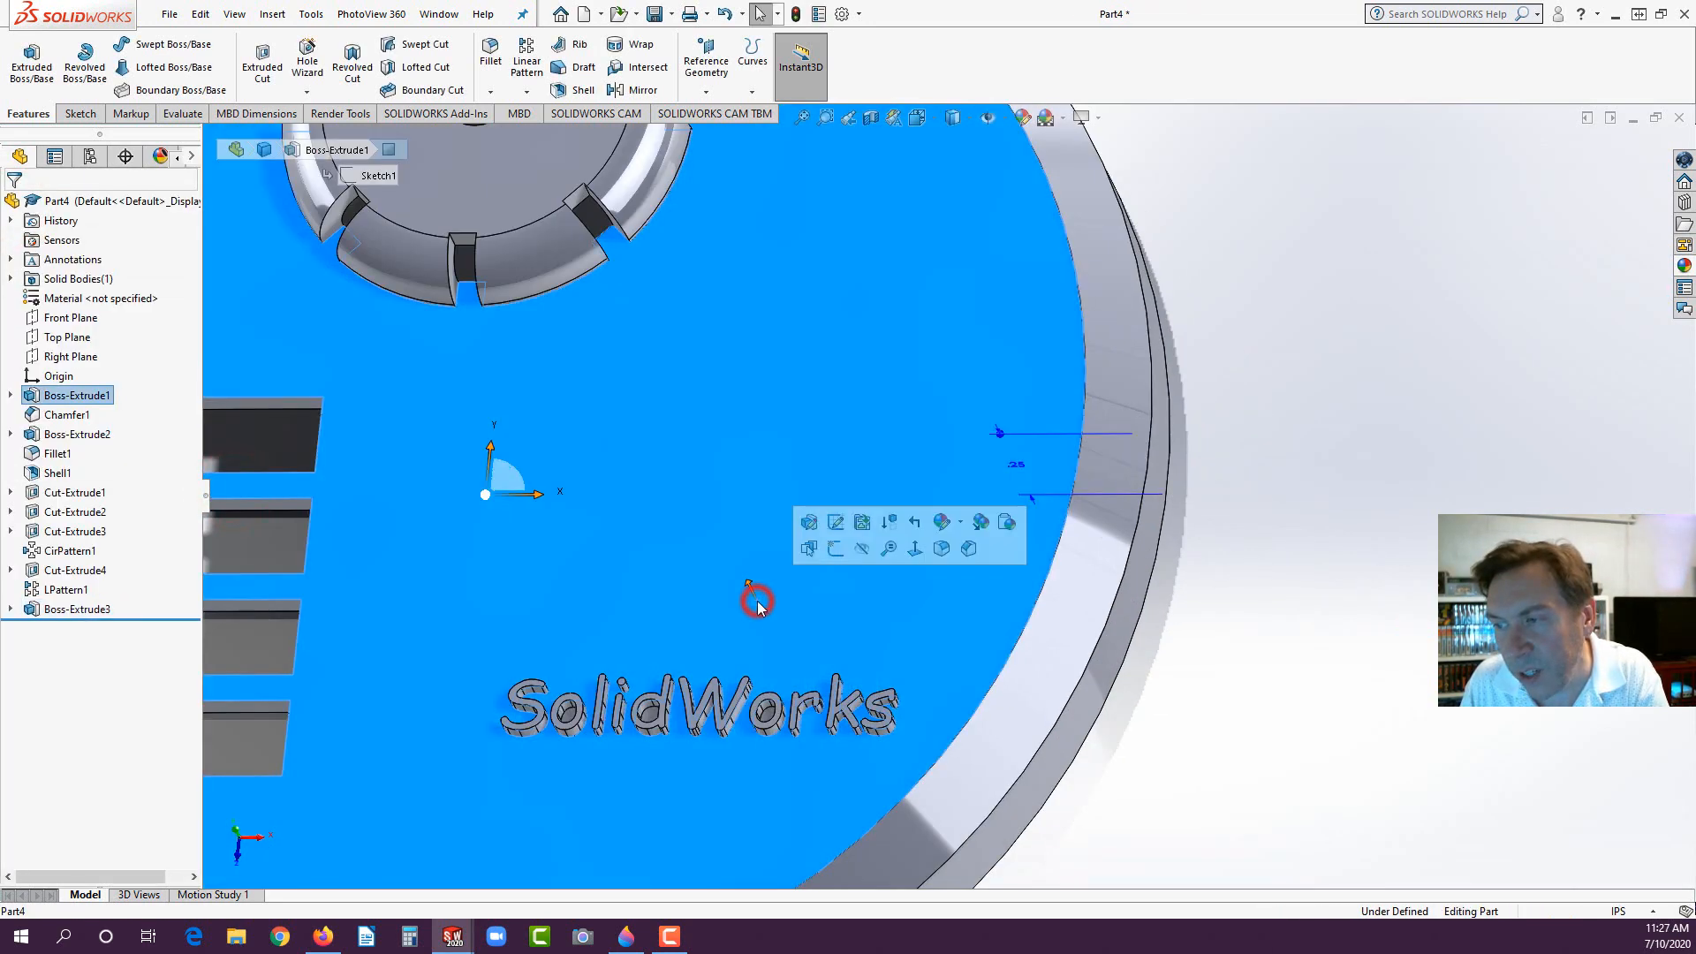
click(836, 548)
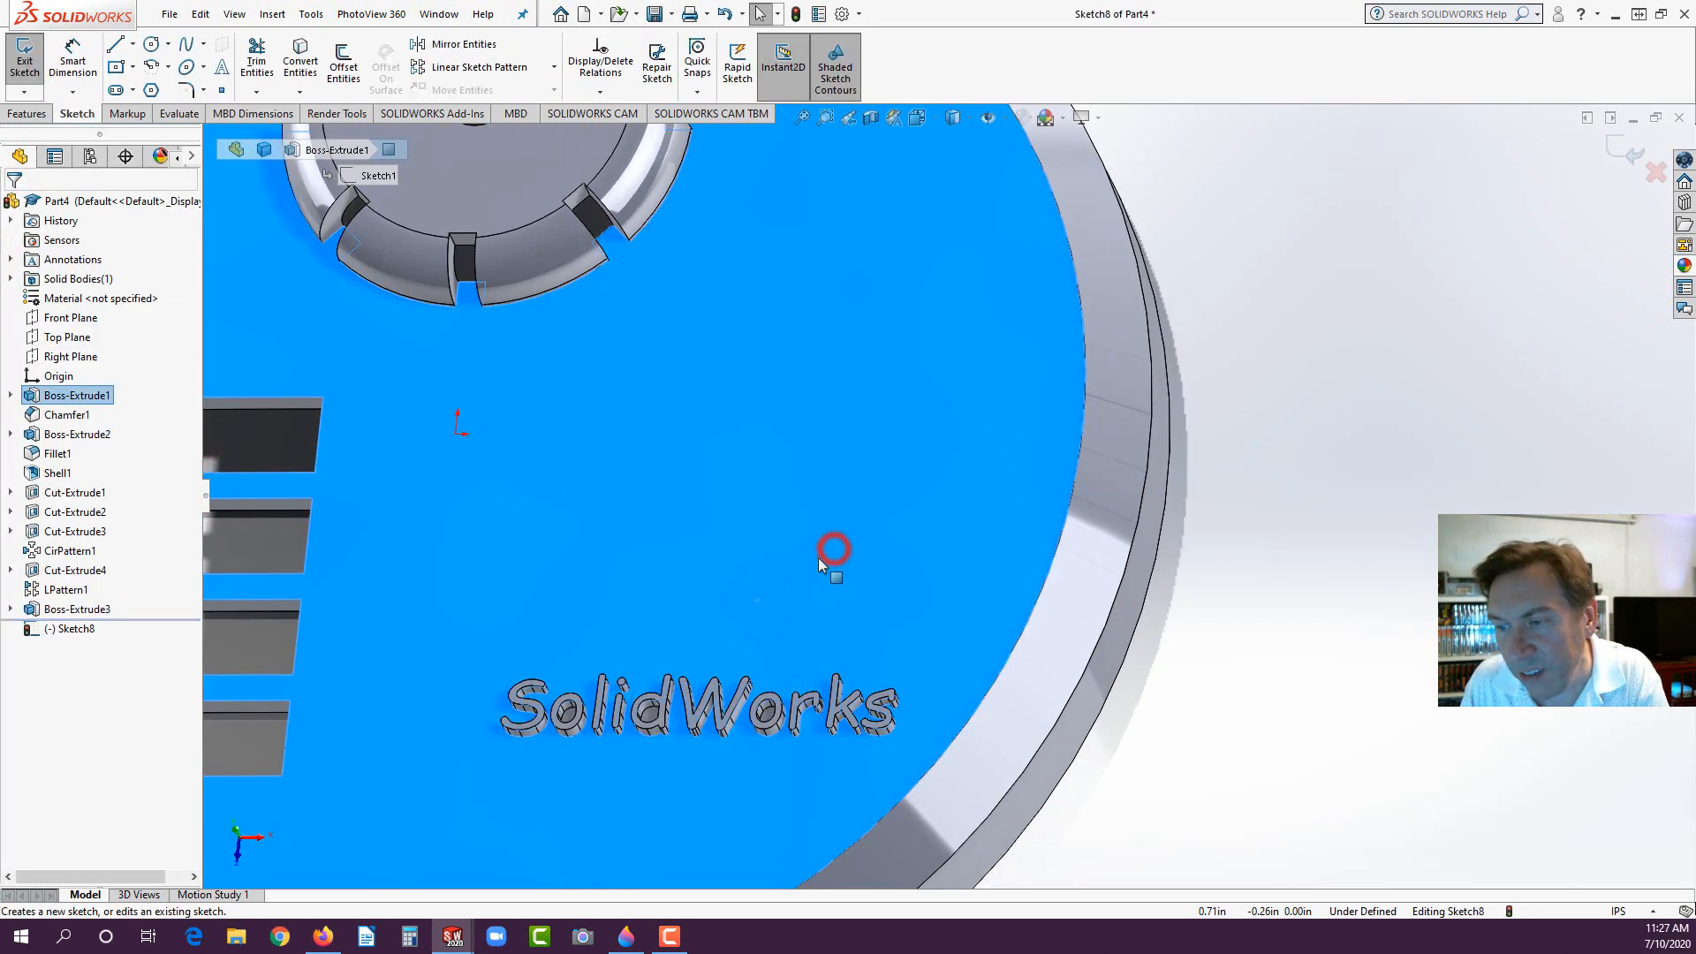
click(186, 68)
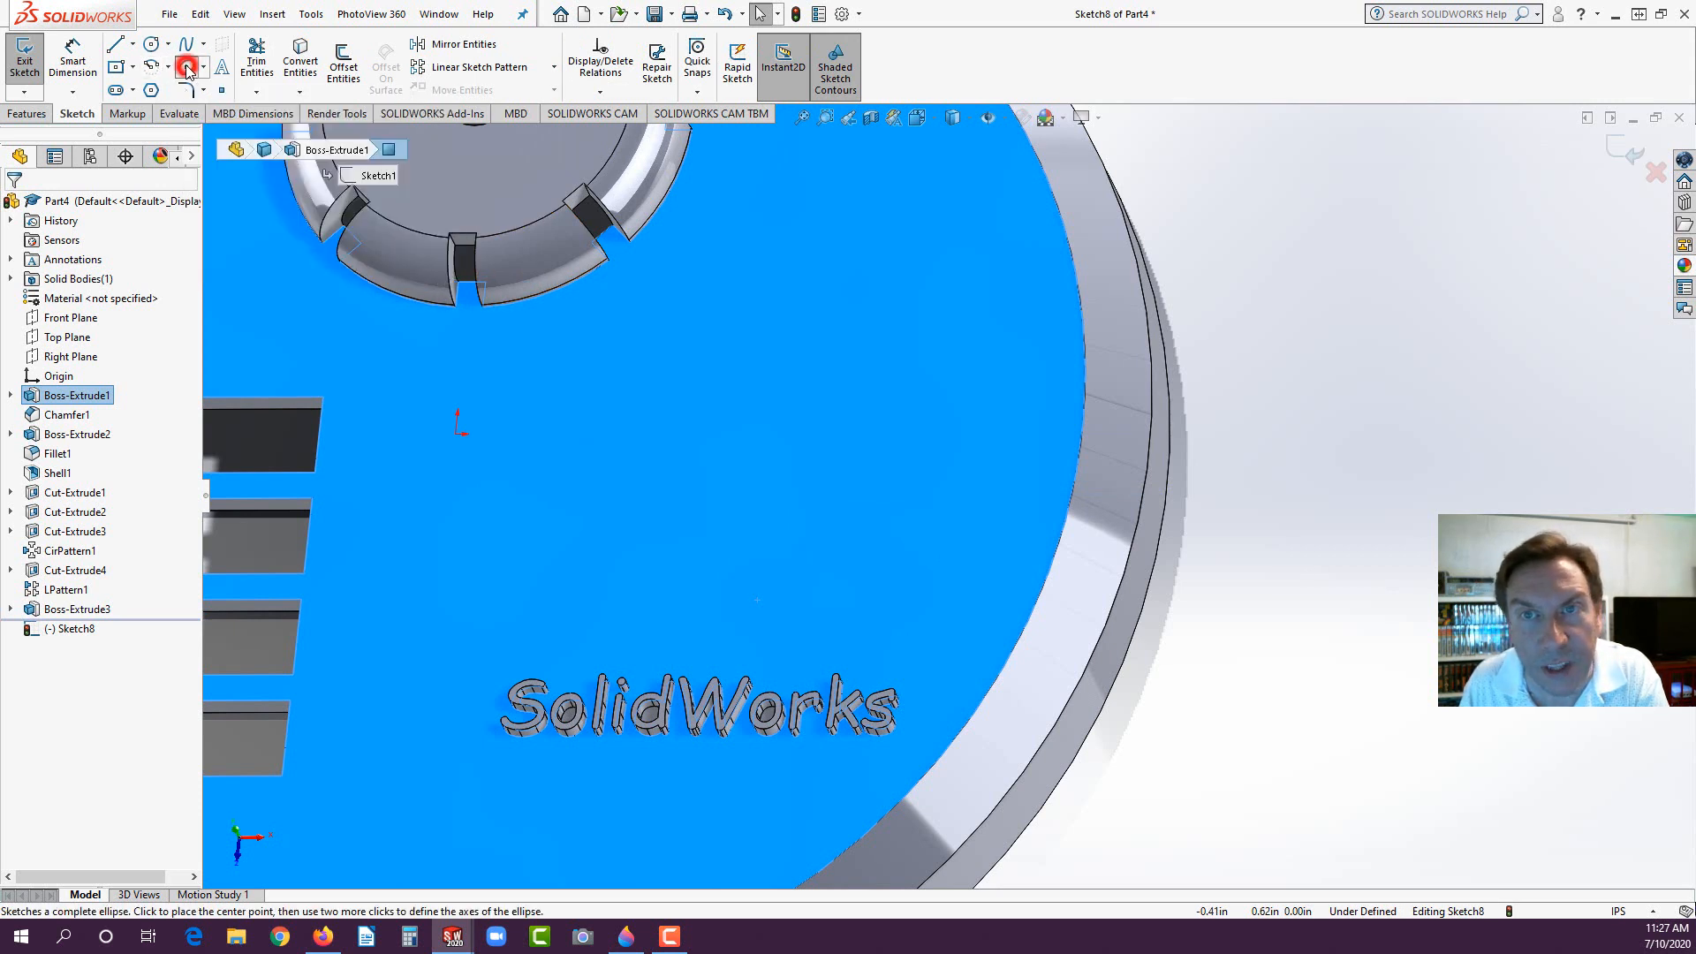
click(708, 712)
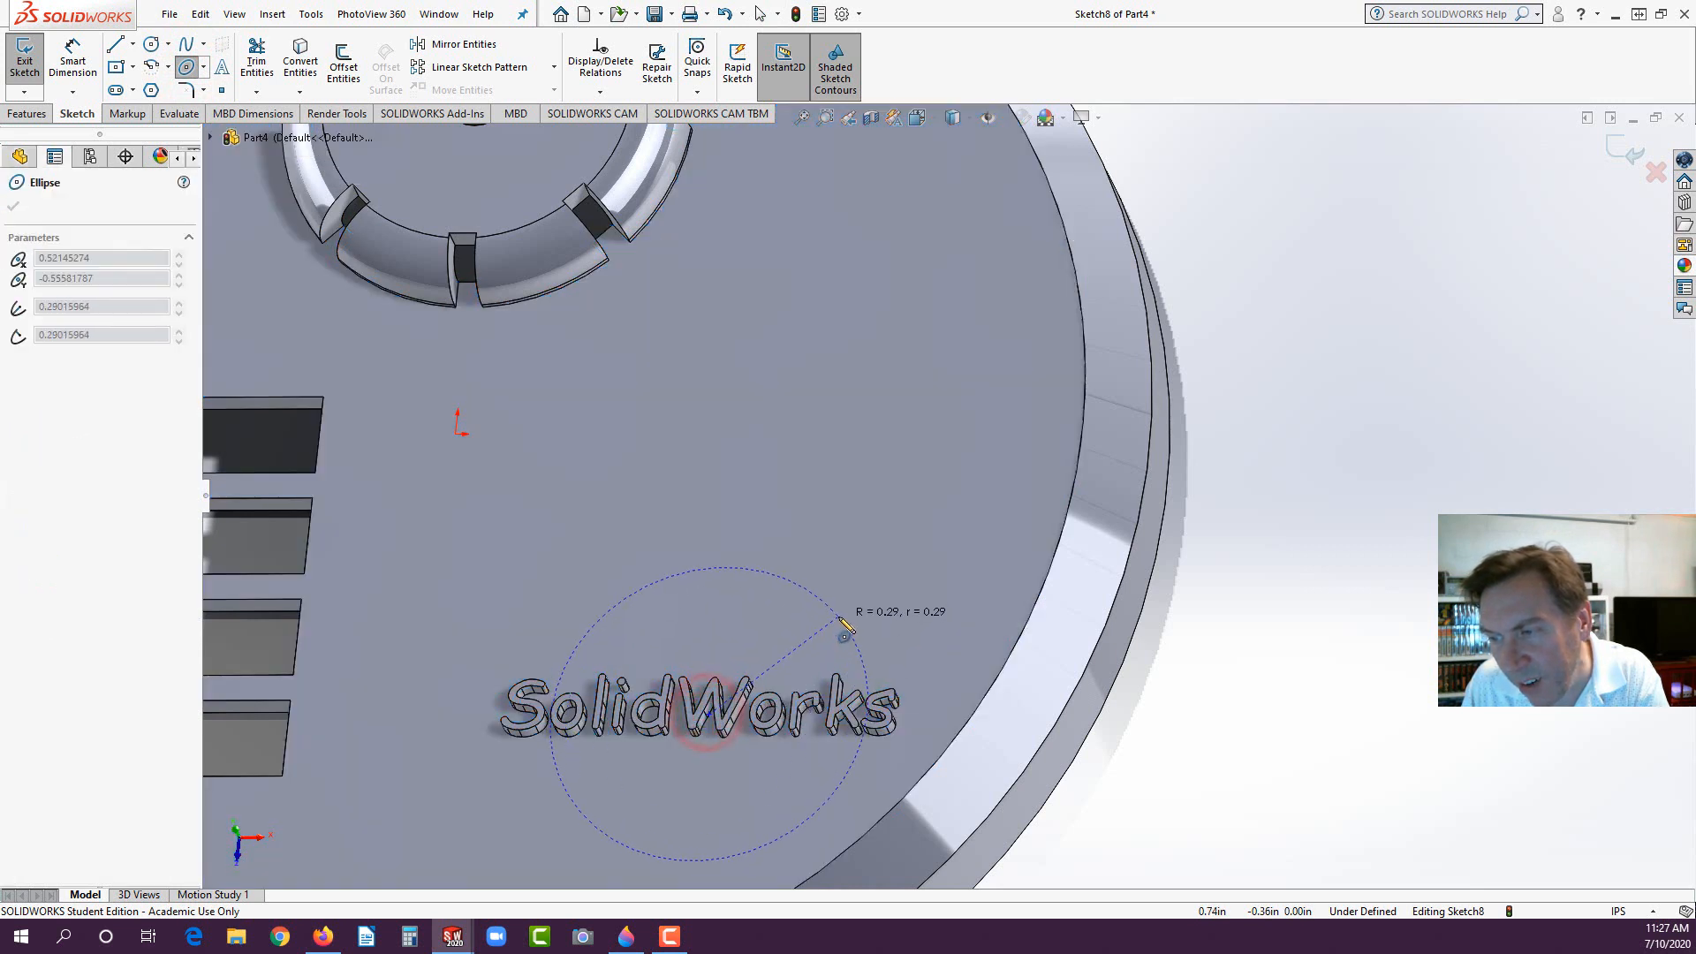
click(840, 613)
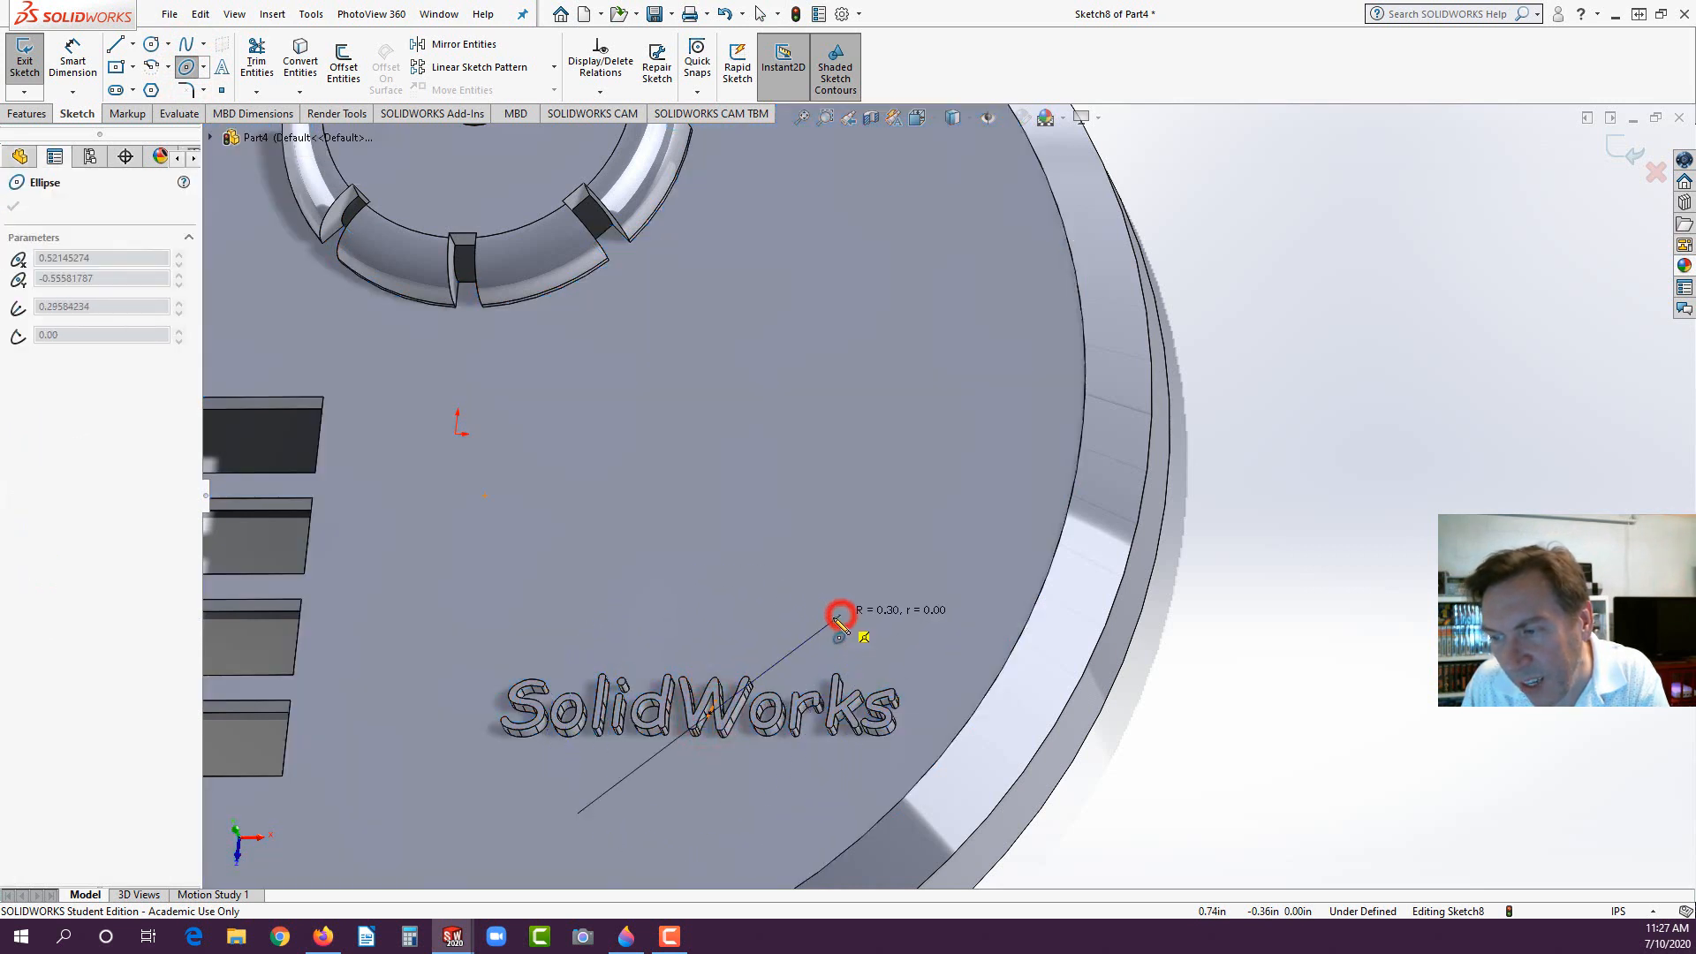
click(772, 595)
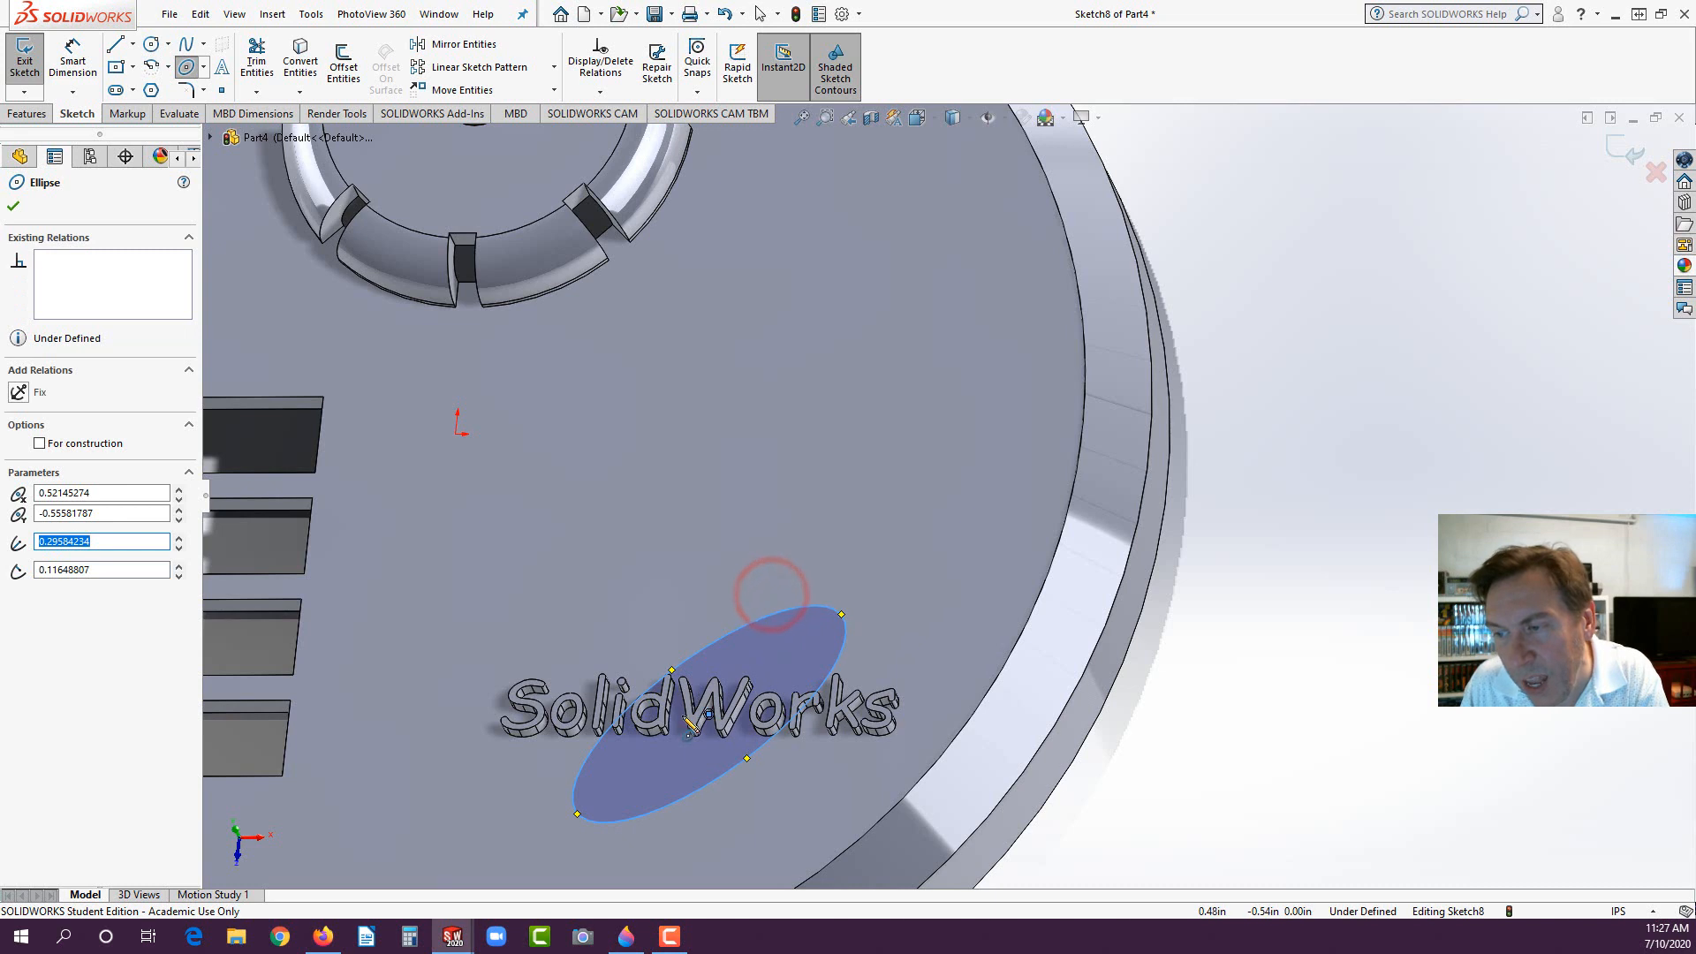
Step: Draw a smaller concentric ellipse inside the first at the same tilt, with radii about 0.22 and 0.10 in
click(709, 712)
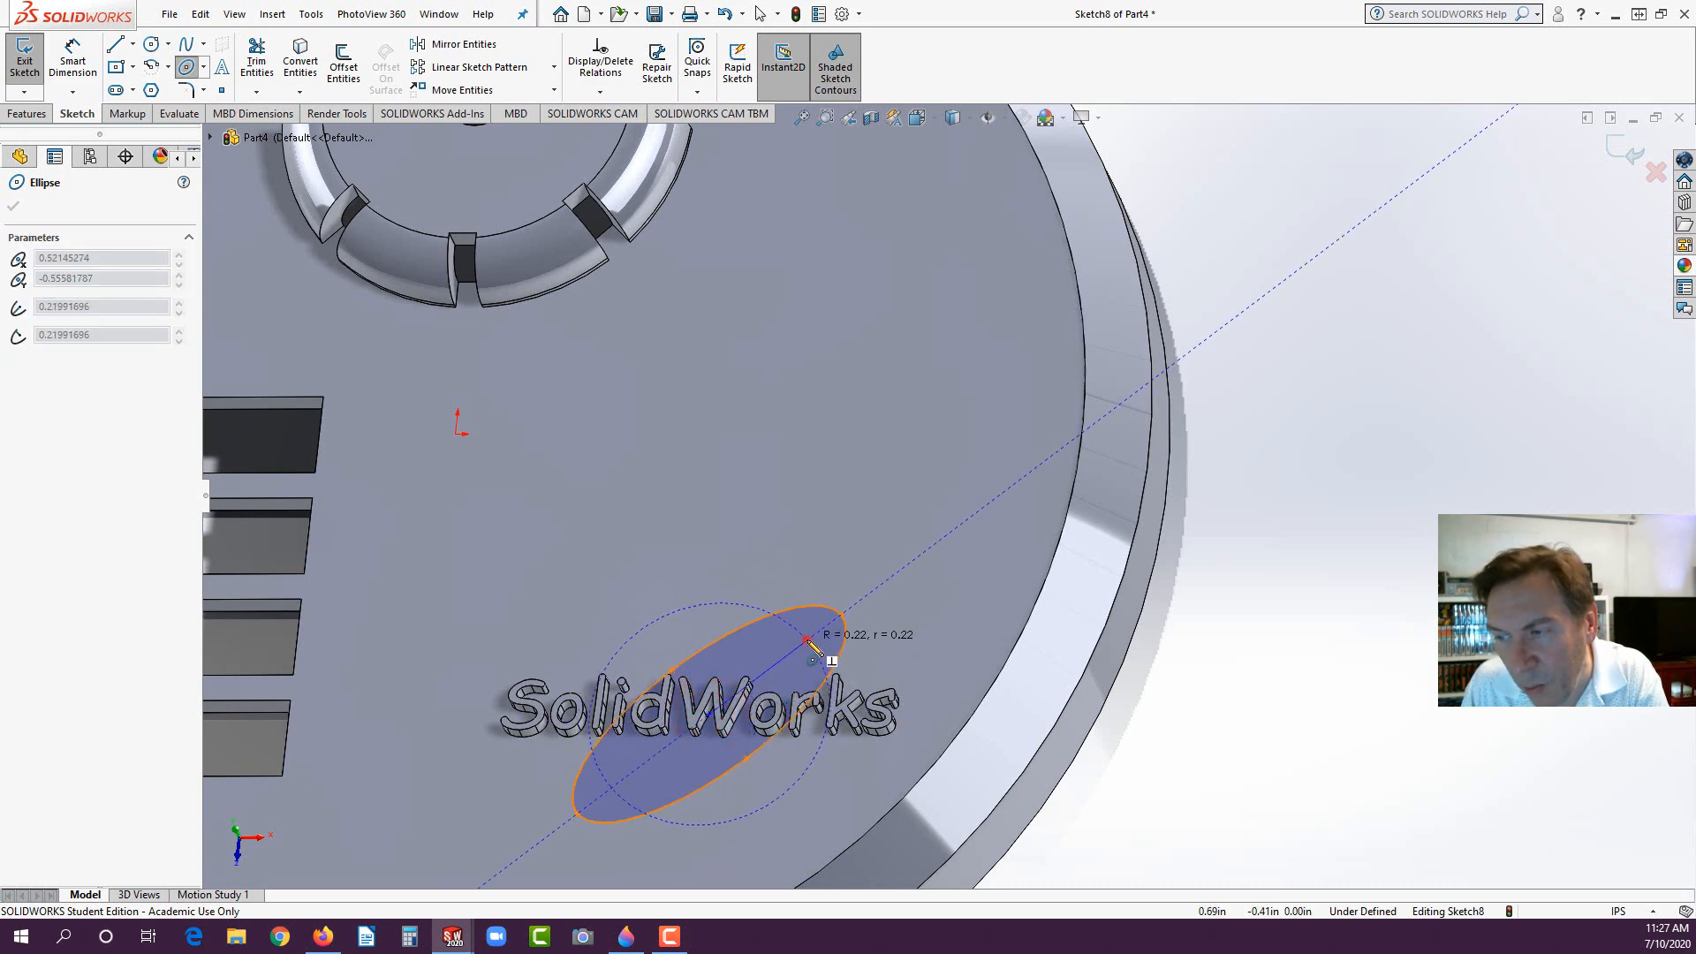
click(805, 642)
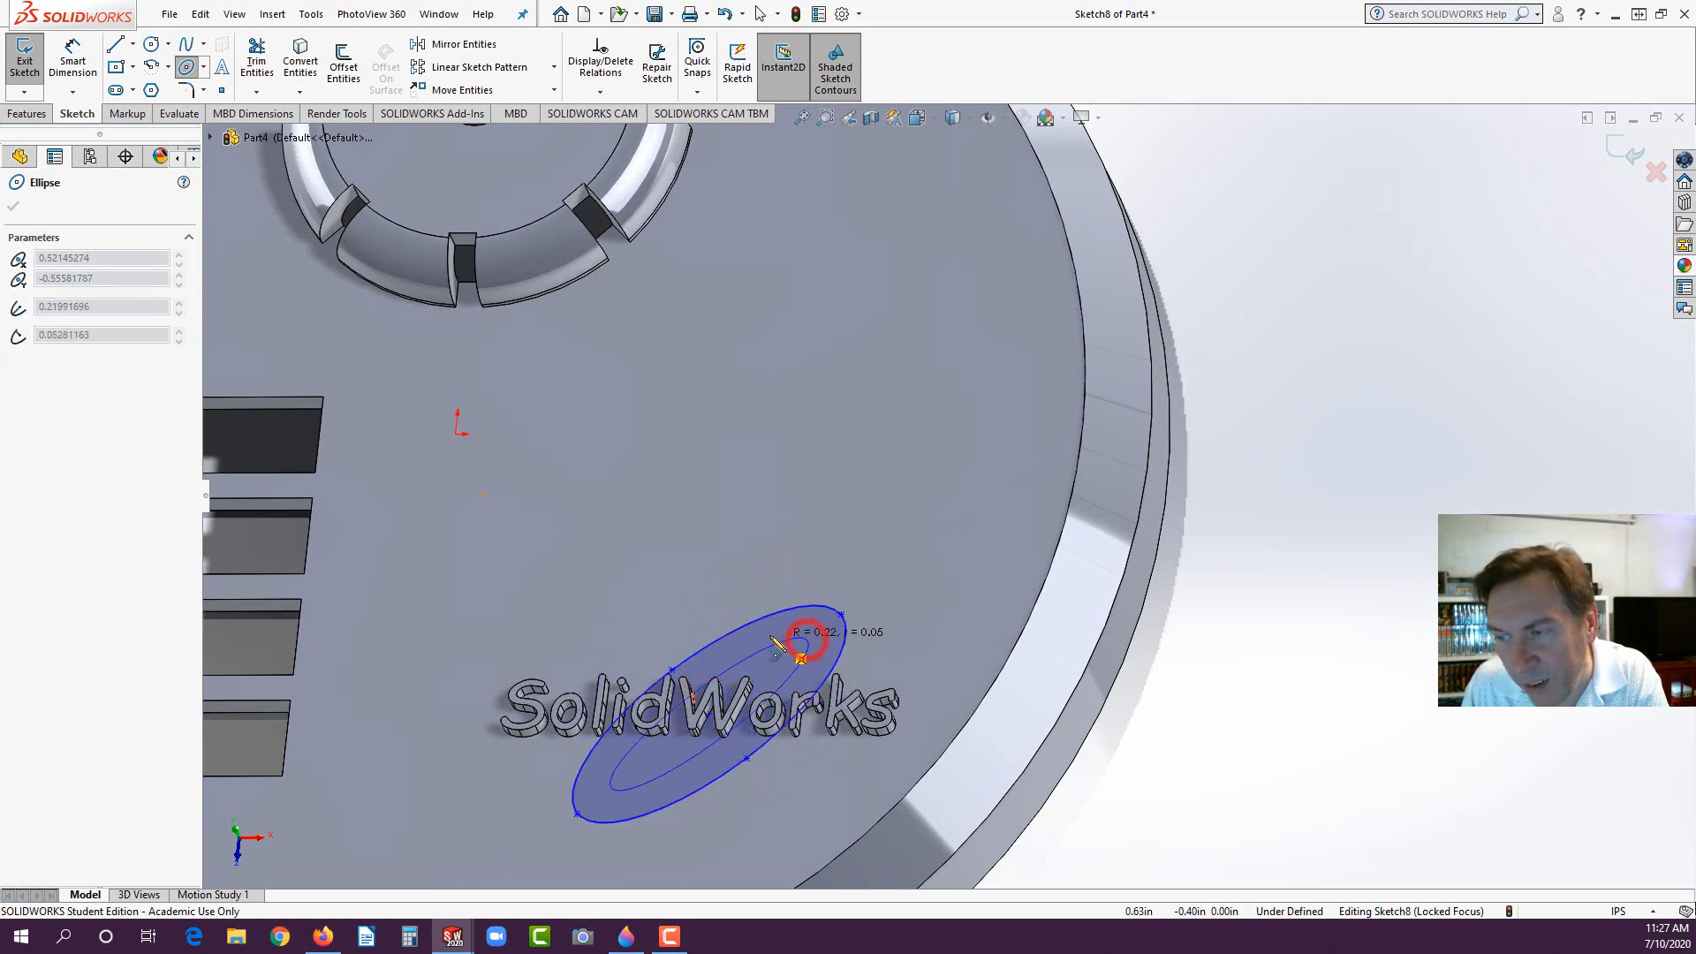
click(700, 667)
Step: Extrude the elliptical ring around the text as a raised boss with a blind depth of 0.02 in
scroll(769, 778, down, 4)
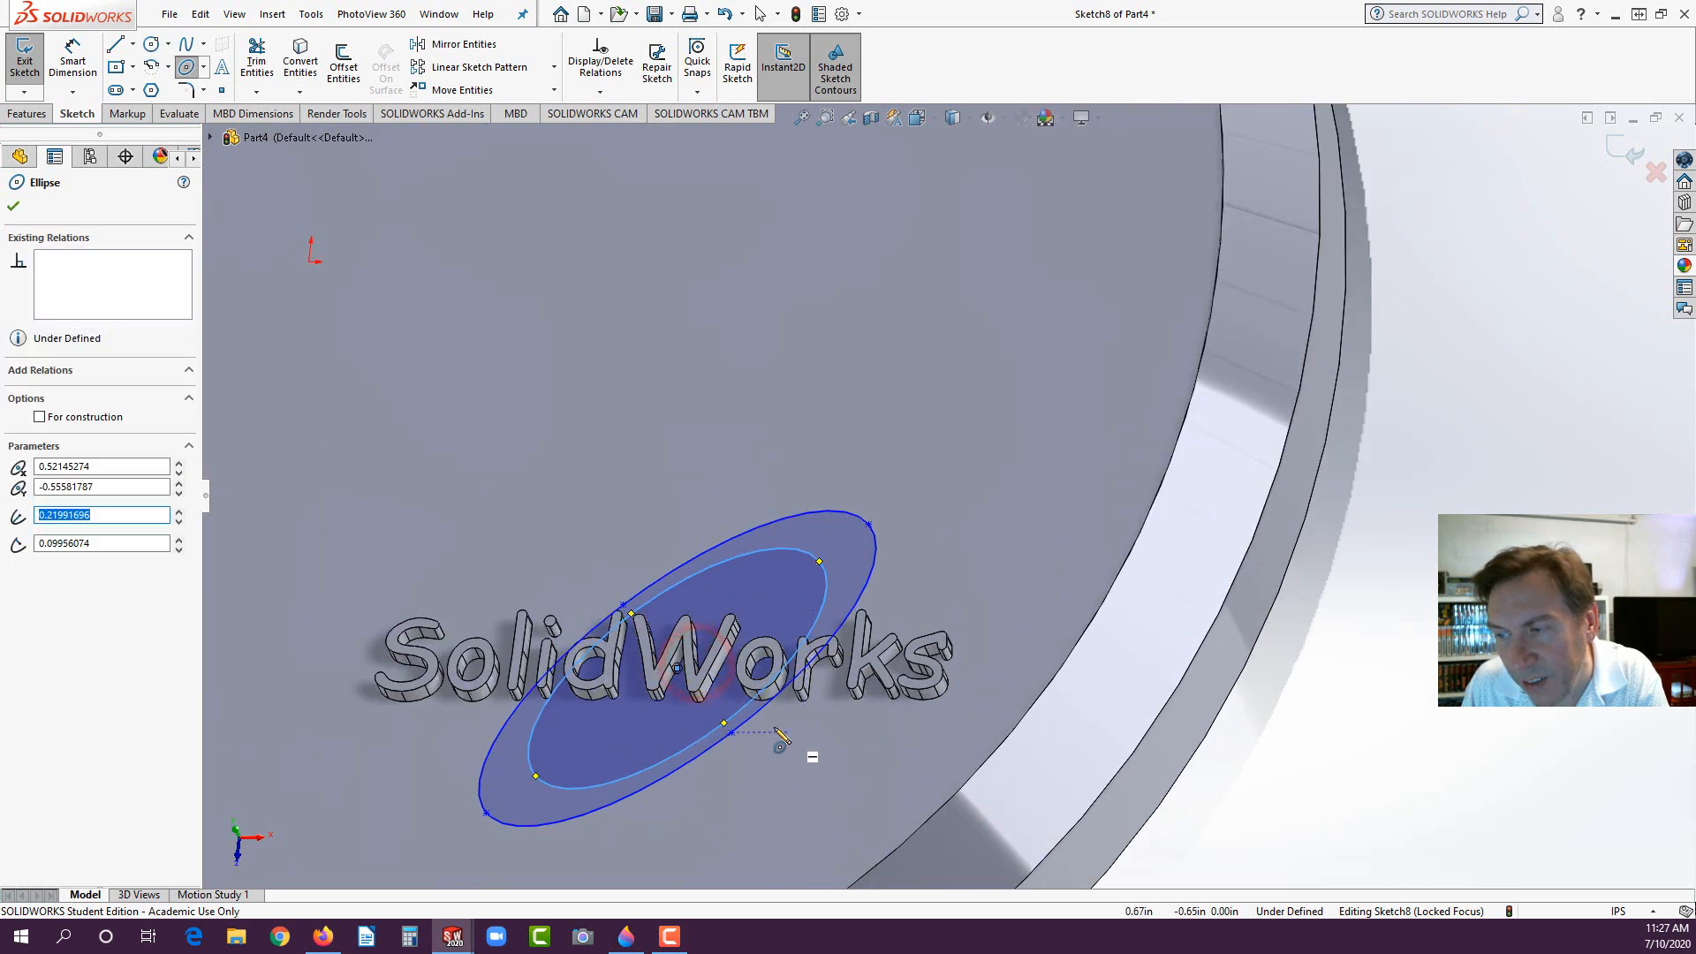
click(28, 114)
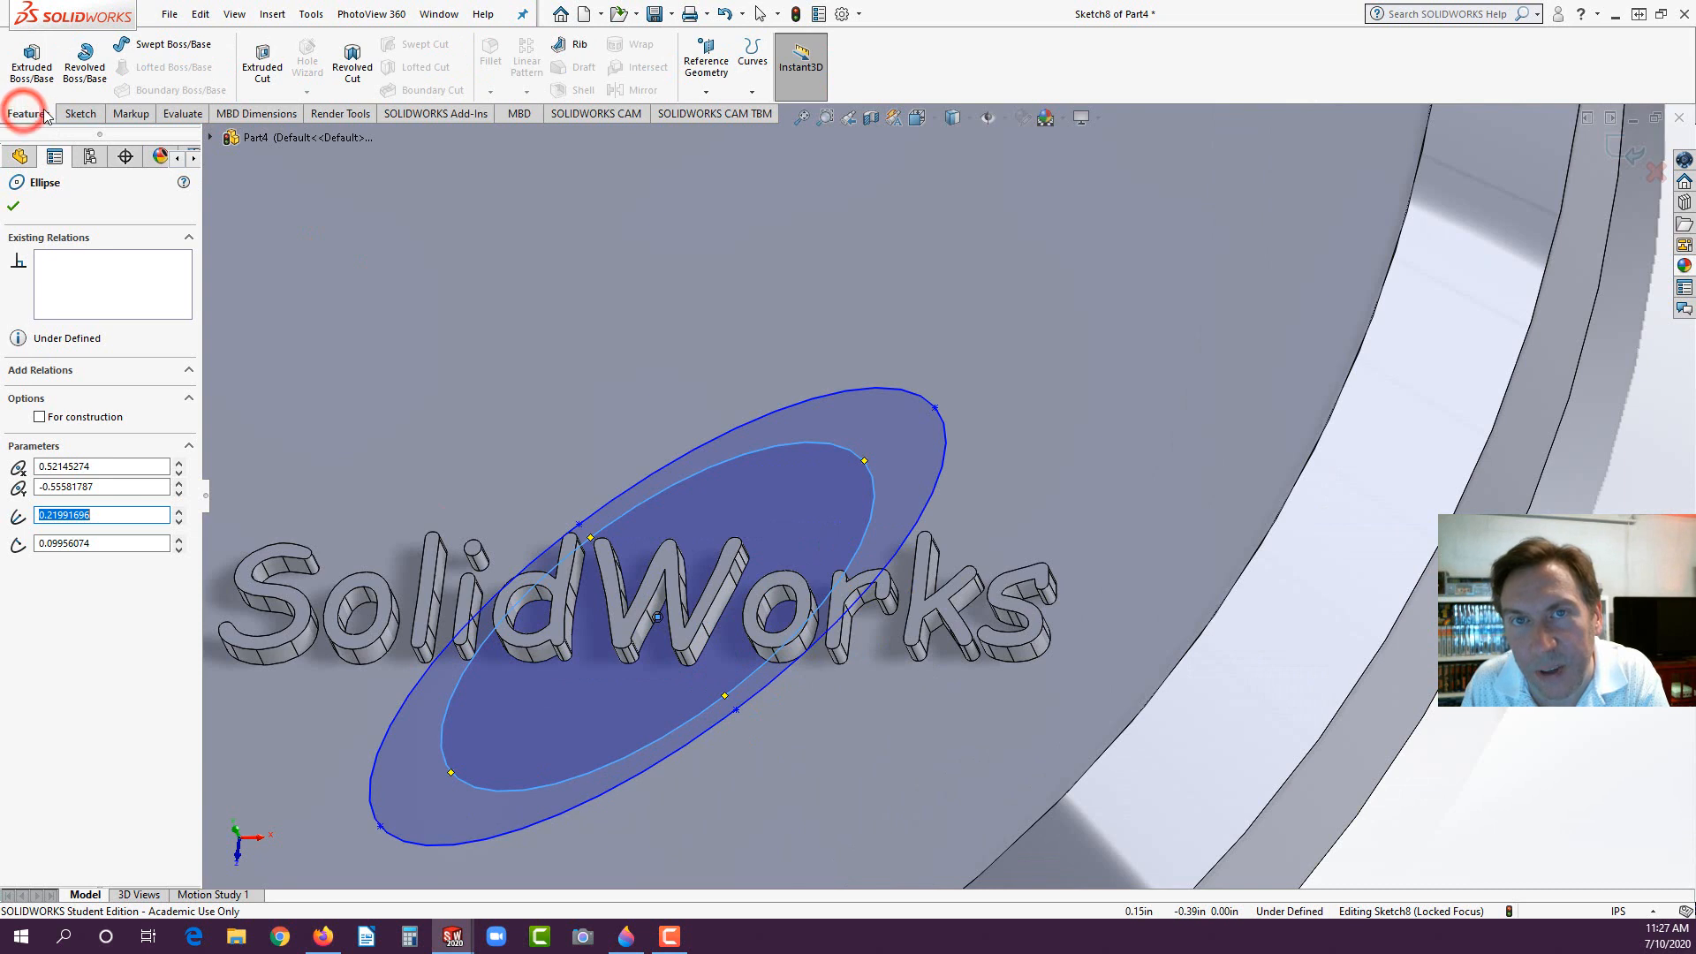
click(32, 60)
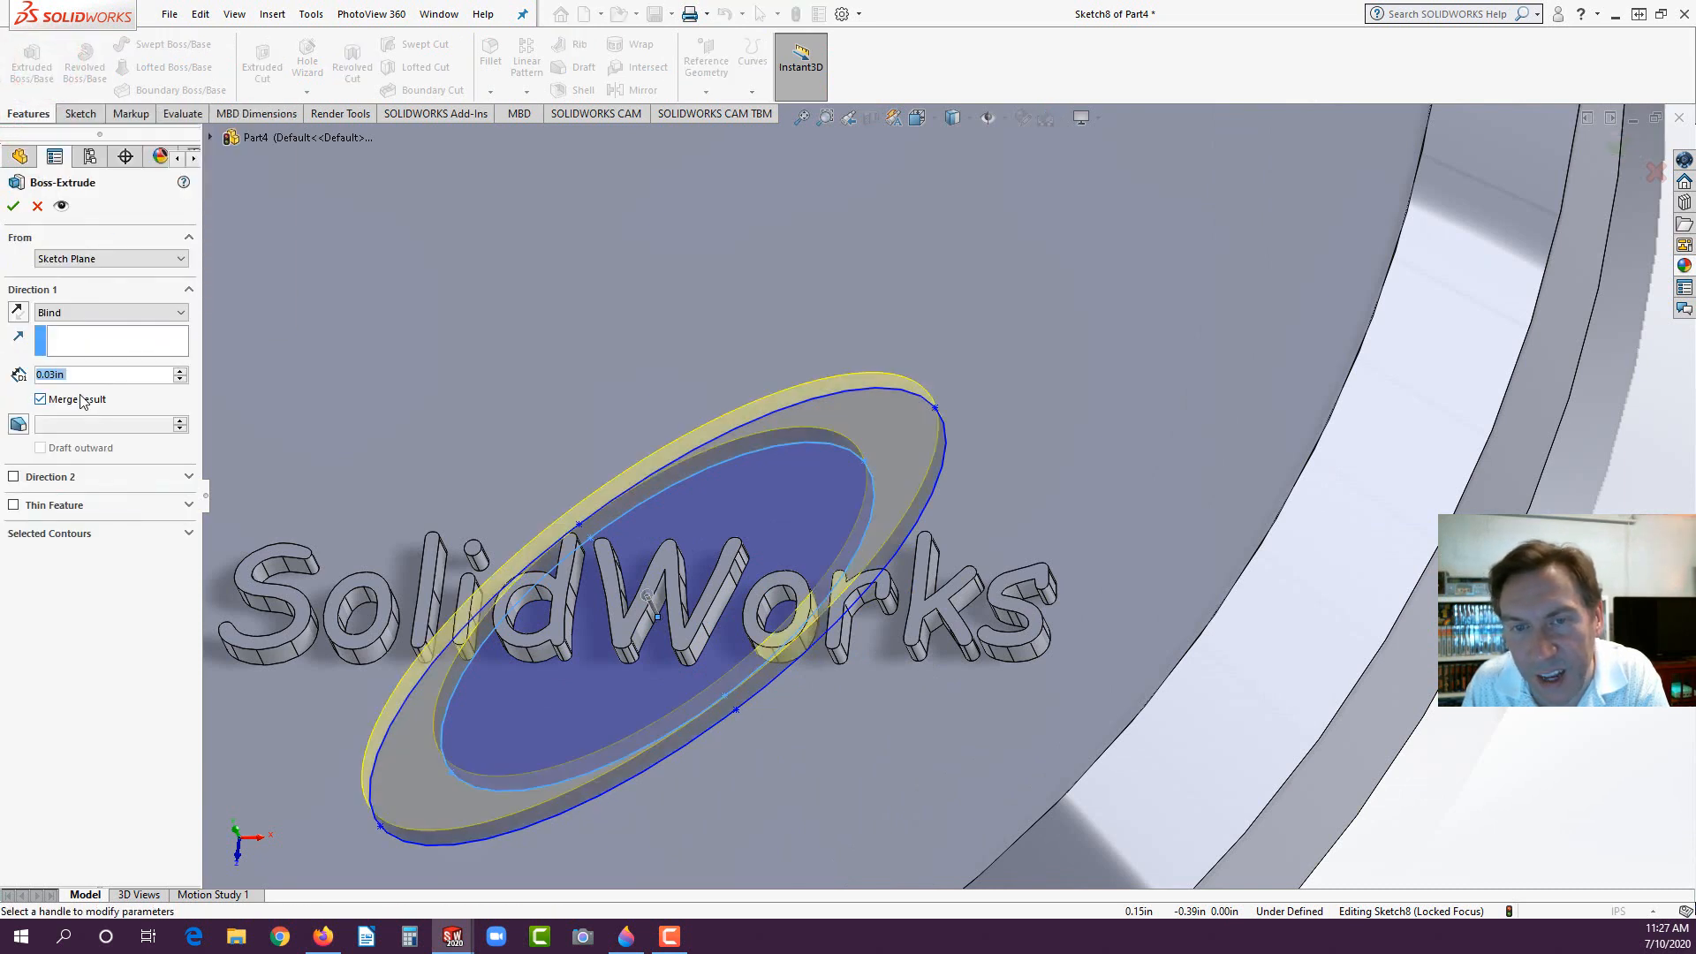
text(.02)
key(Return)
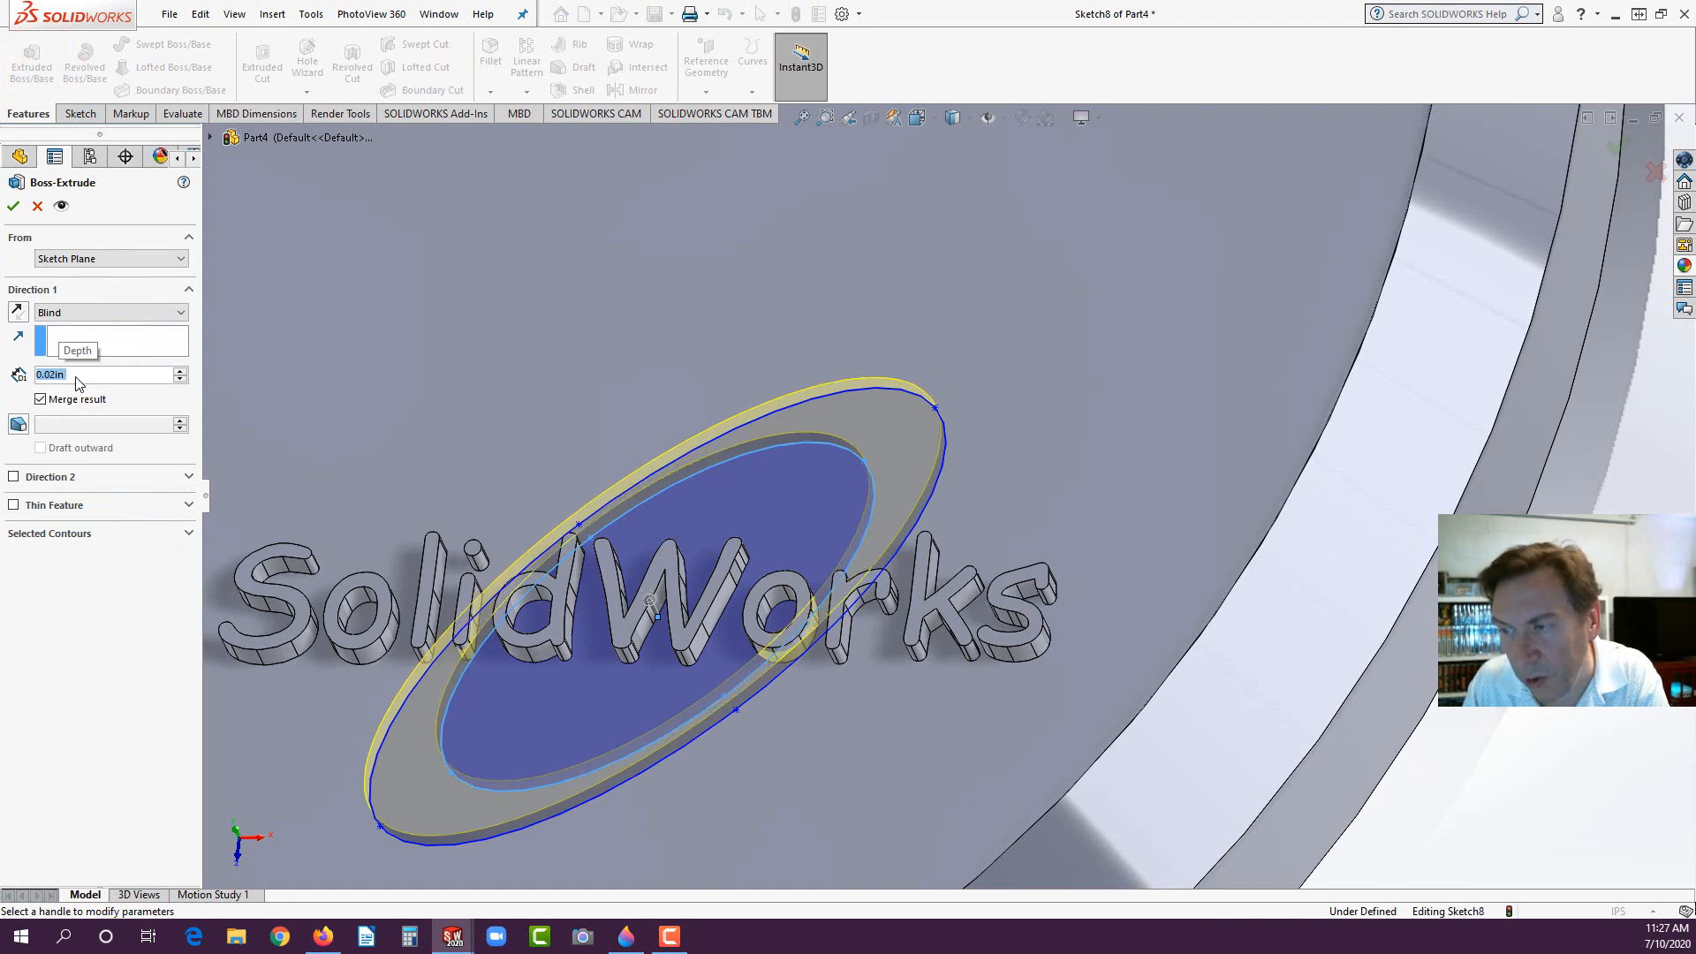
click(13, 206)
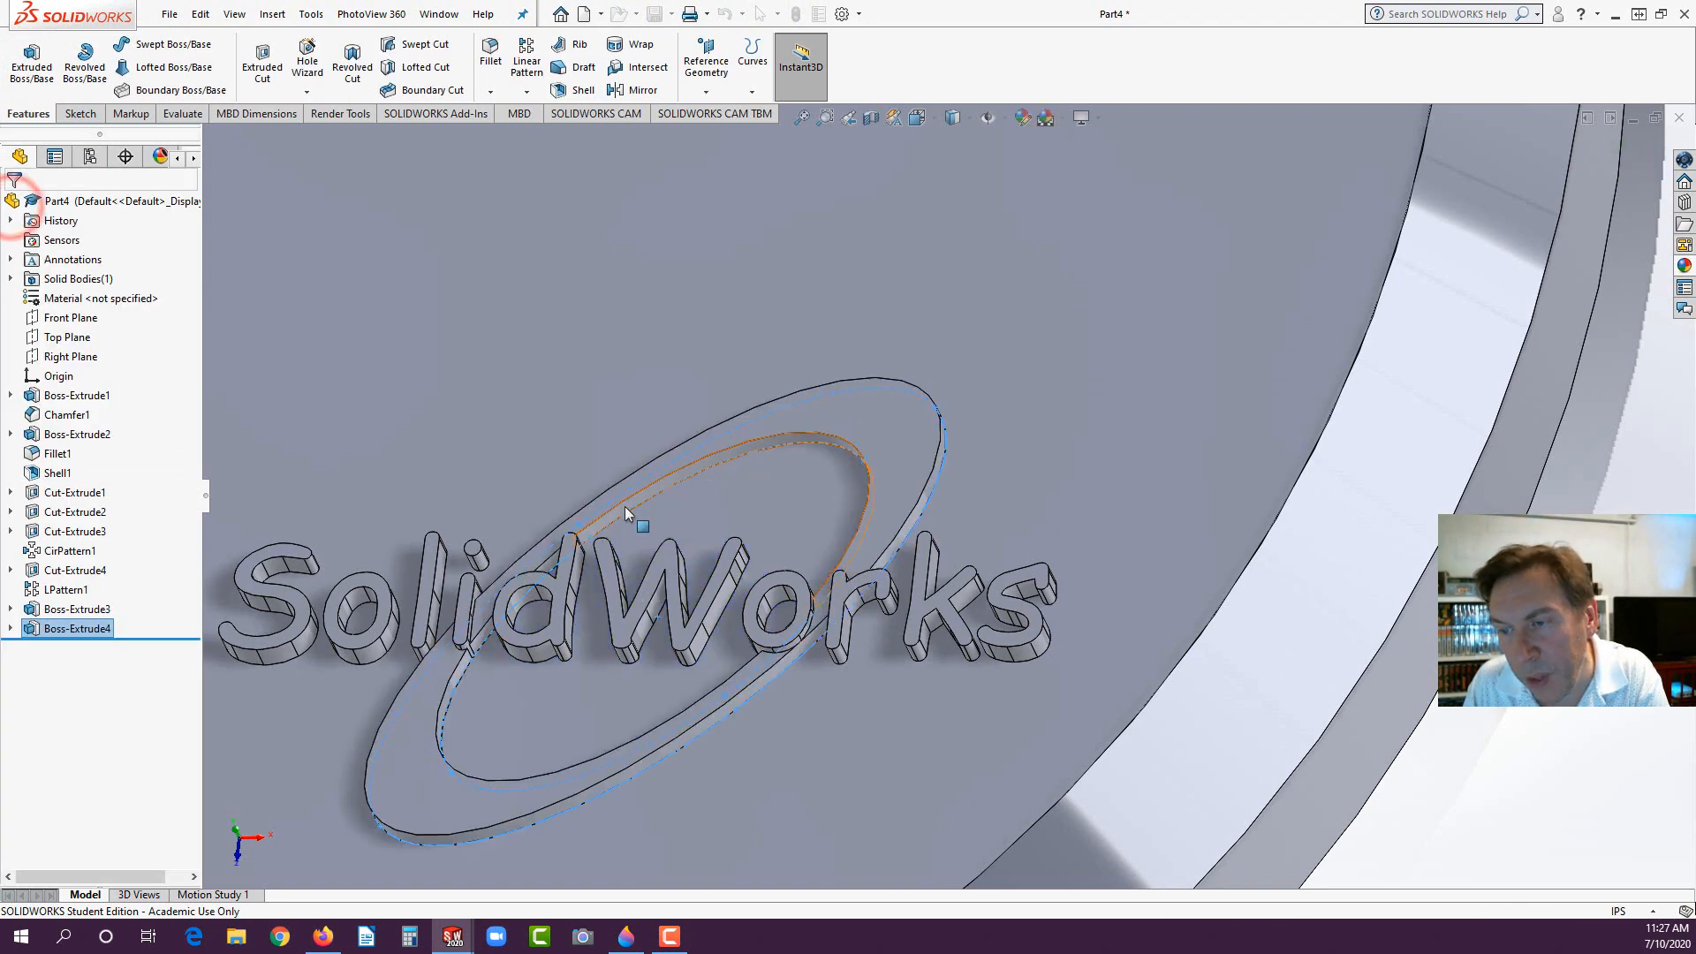
click(1236, 763)
Step: Inspect the whole bezel from an angle and compare it with the PDF drawing in Firefox, then return to SOLIDWORKS
scroll(990, 585, up, 4)
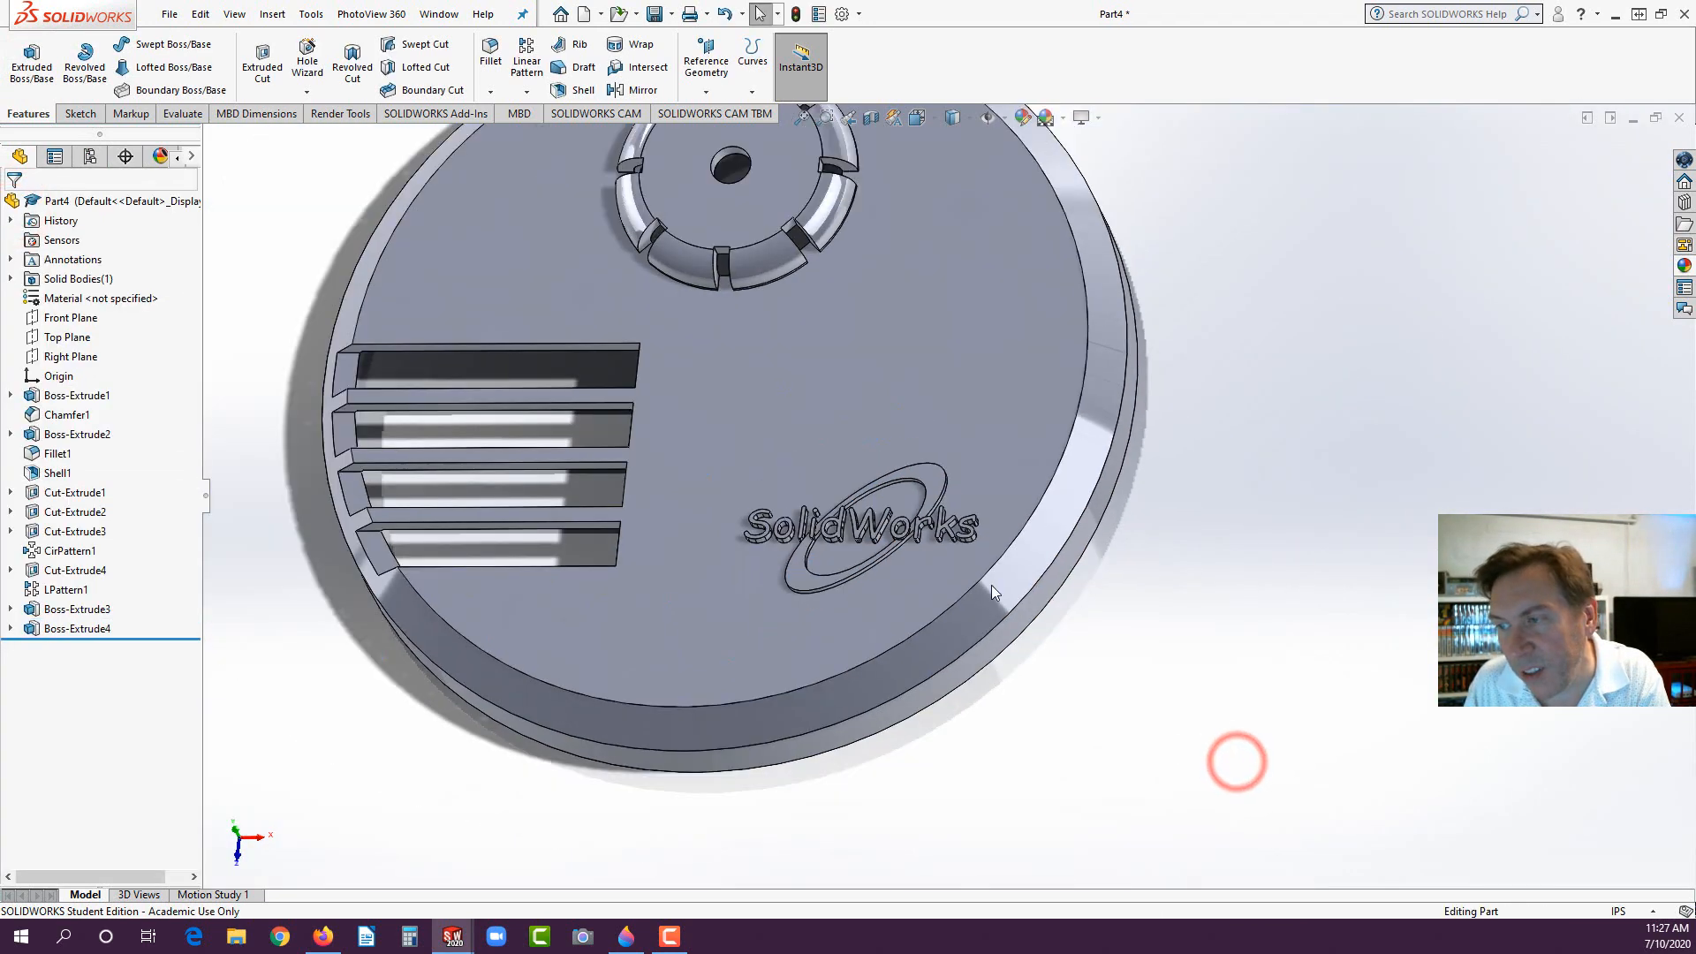
middle_drag(991, 585, 971, 490)
scroll(912, 380, down, 2)
middle_drag(969, 426, 1011, 477)
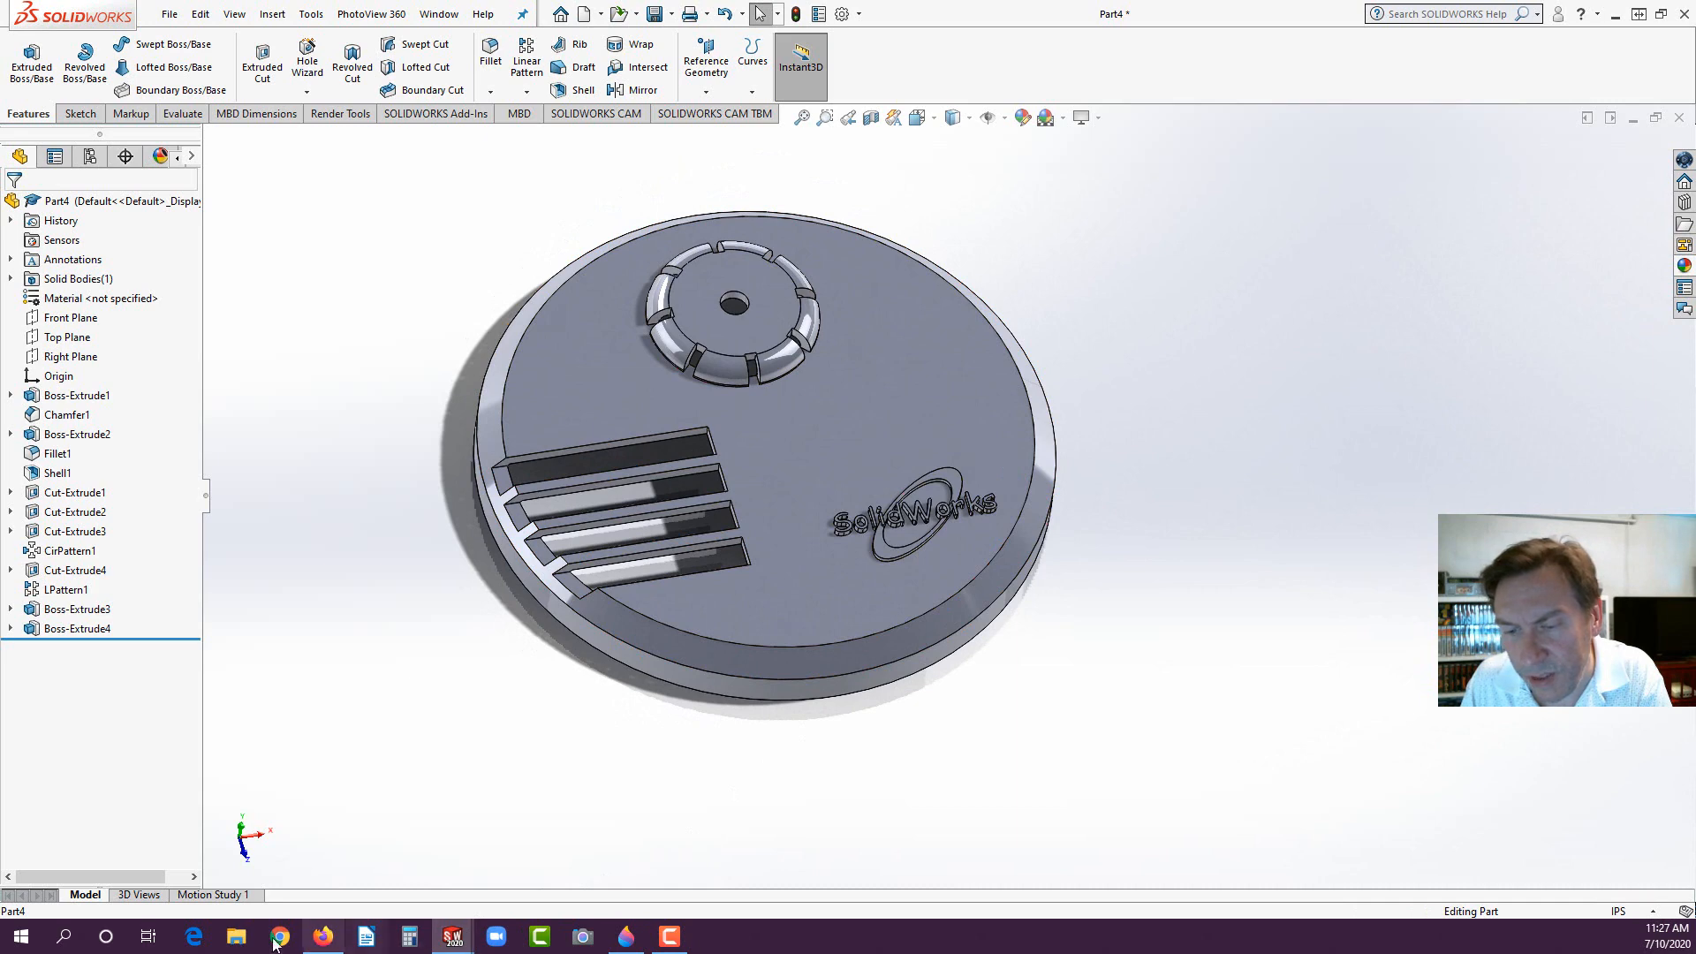
click(324, 936)
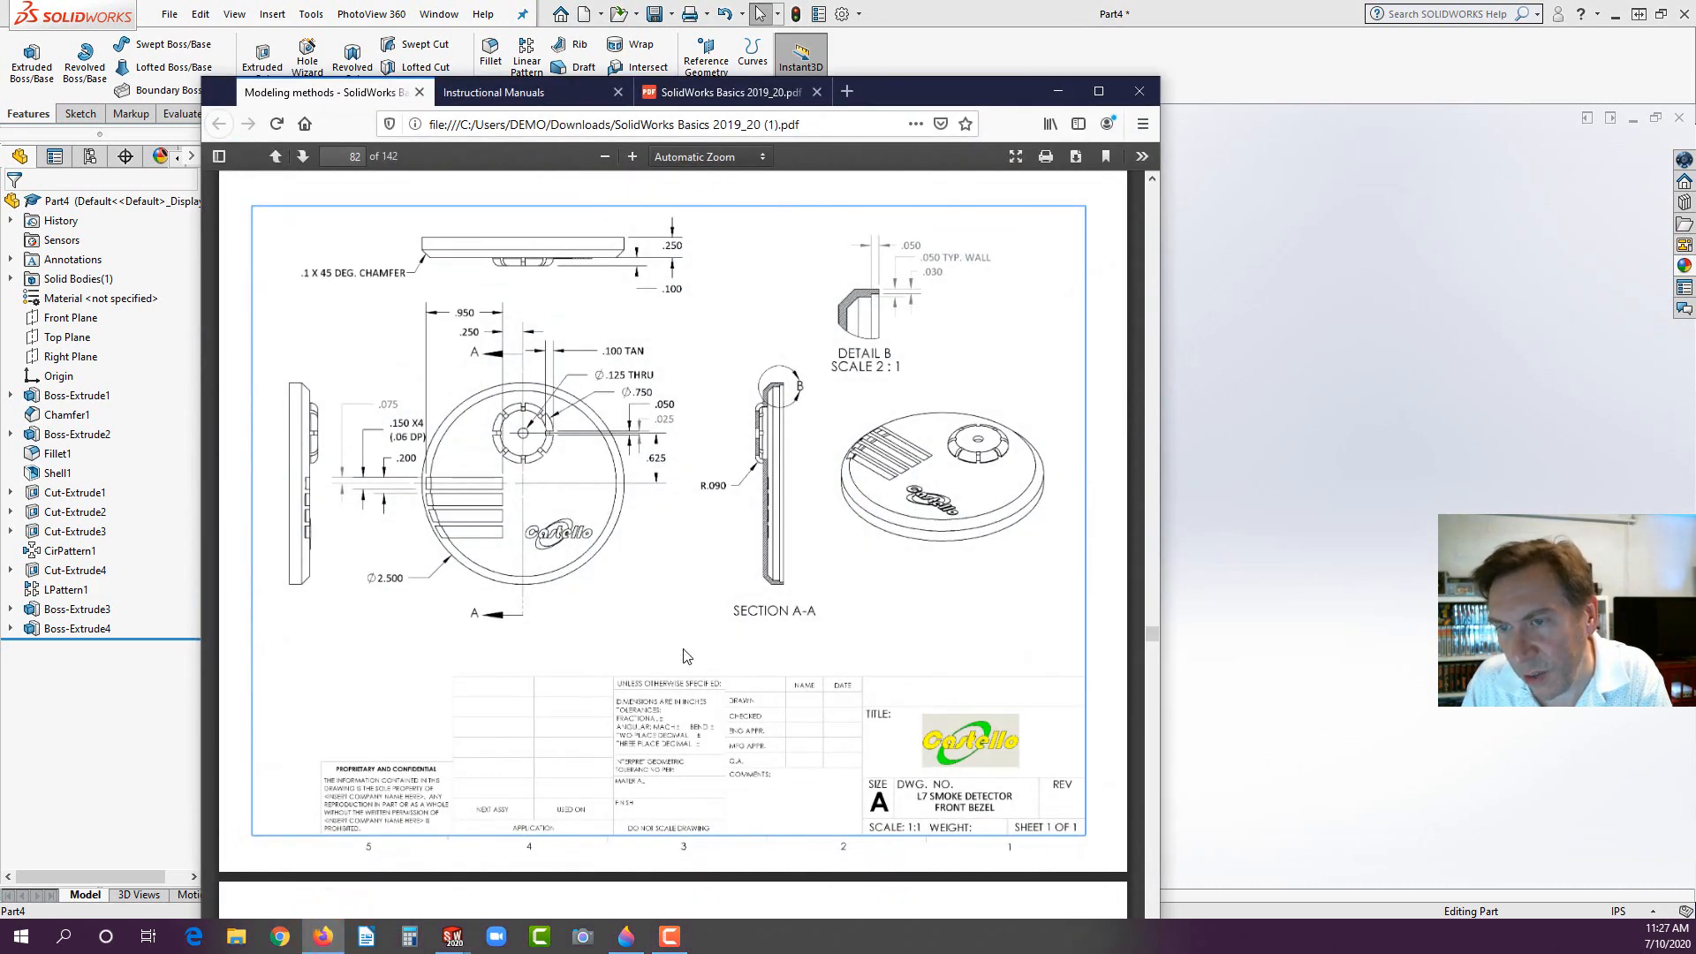
click(114, 716)
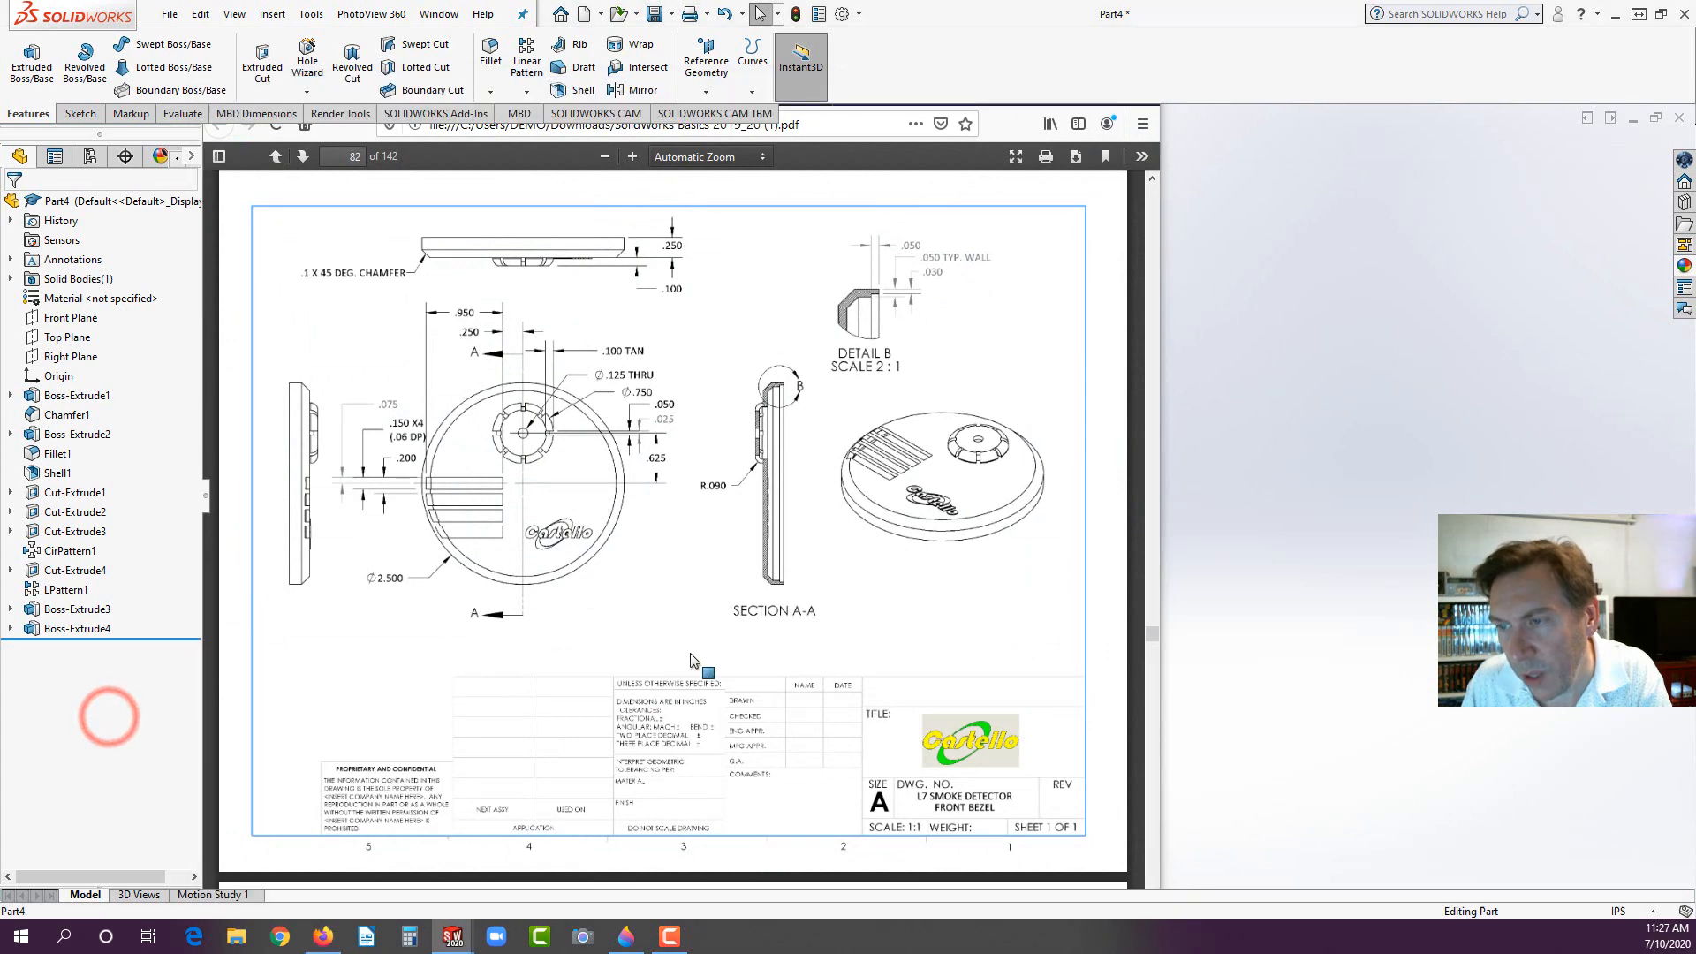